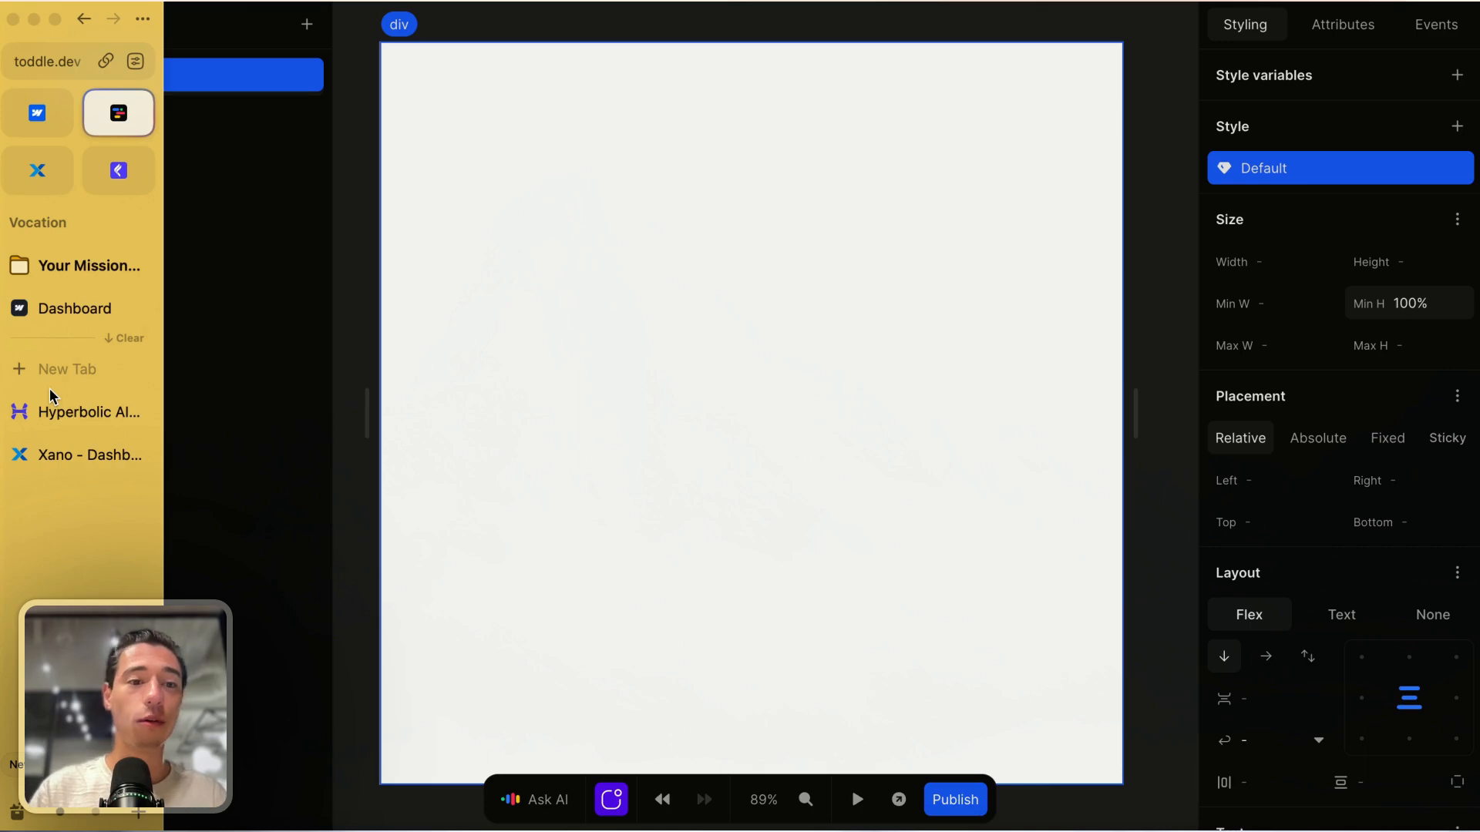
Step: Open the NoCode ProCode website in a new browser tab to view it, and return to the toddle editor
left_click(51, 370)
type("noi")
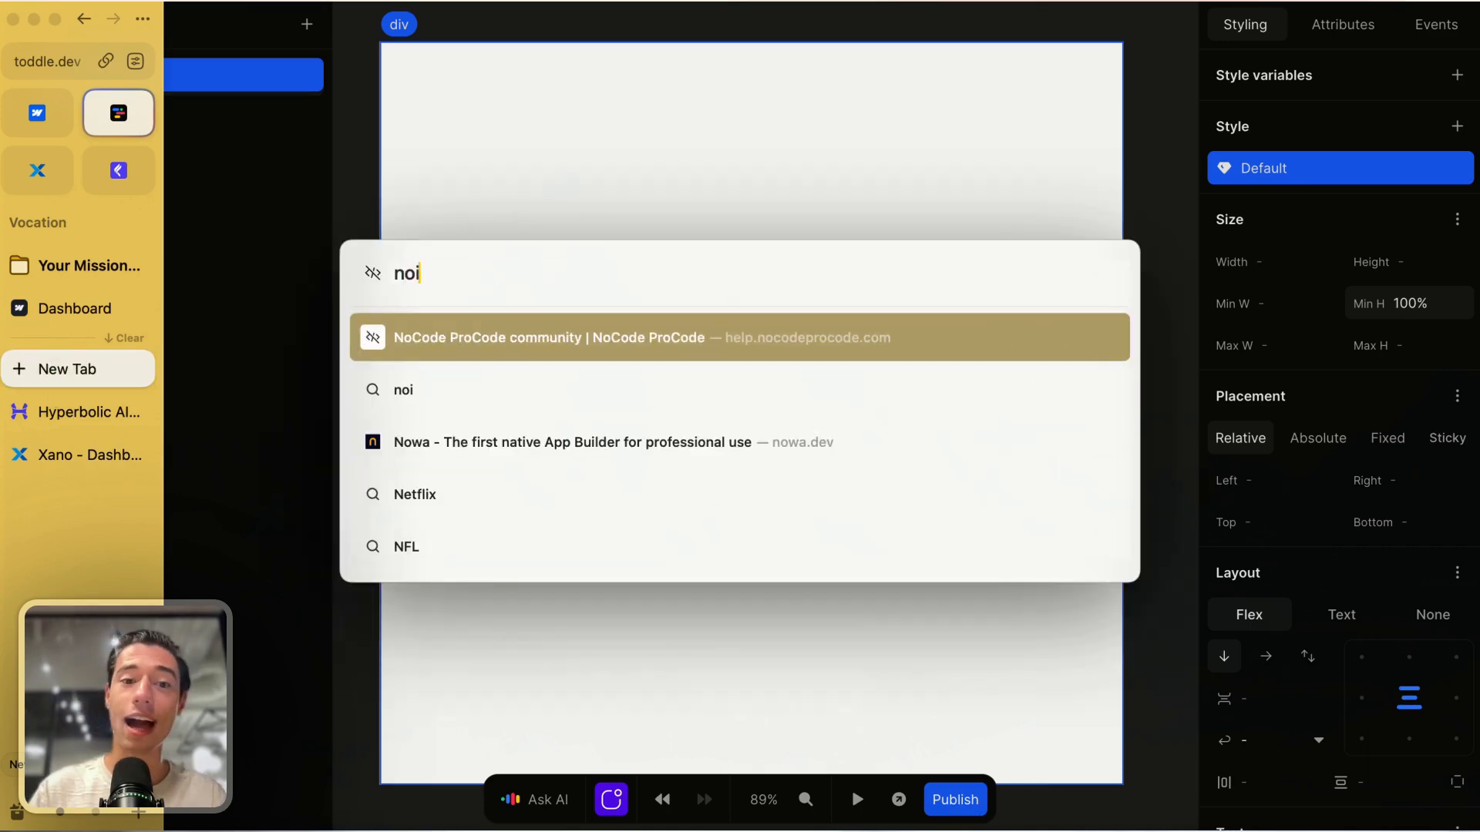
key("BackSpace")
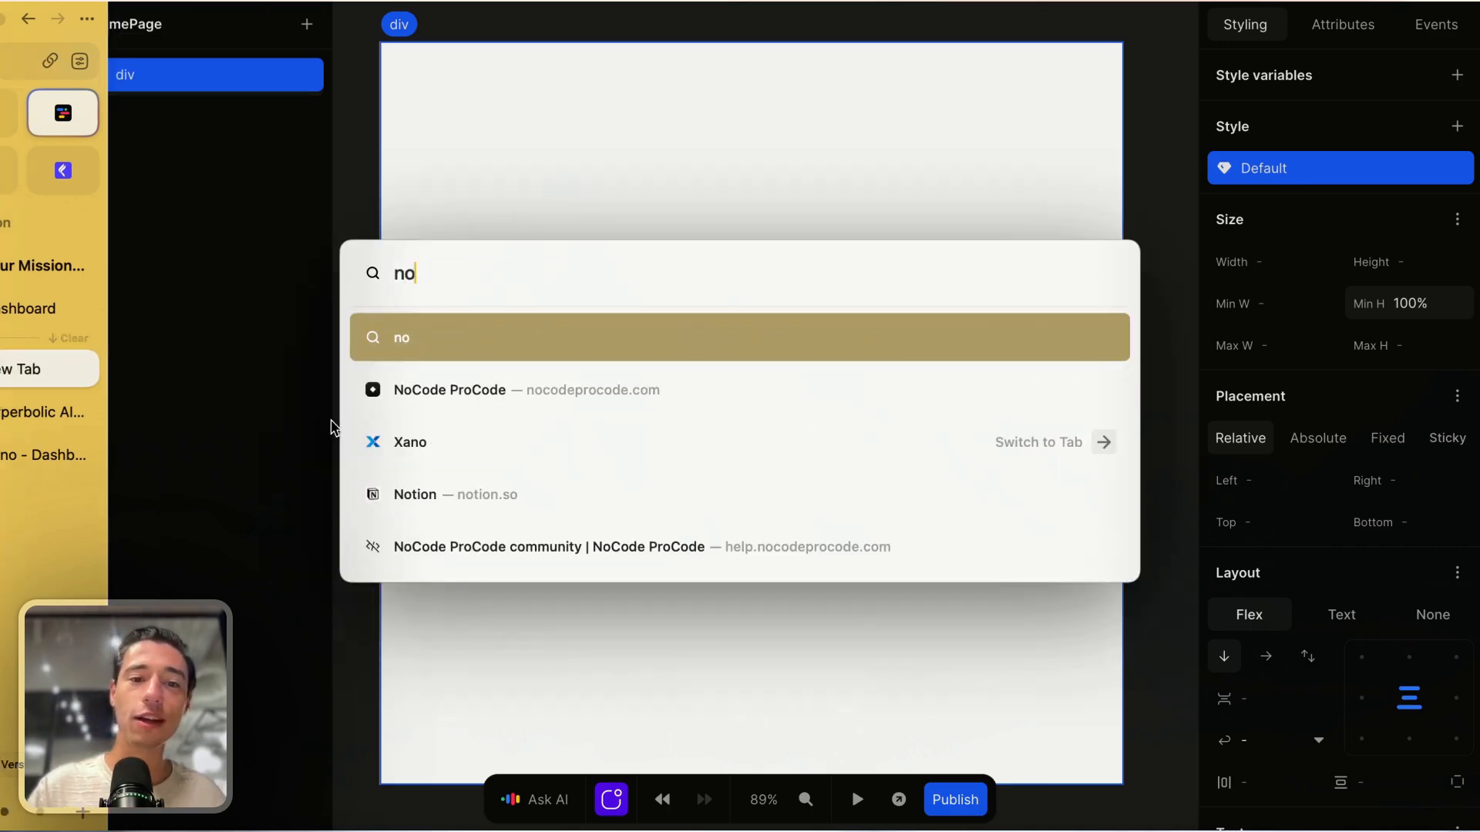
left_click(407, 399)
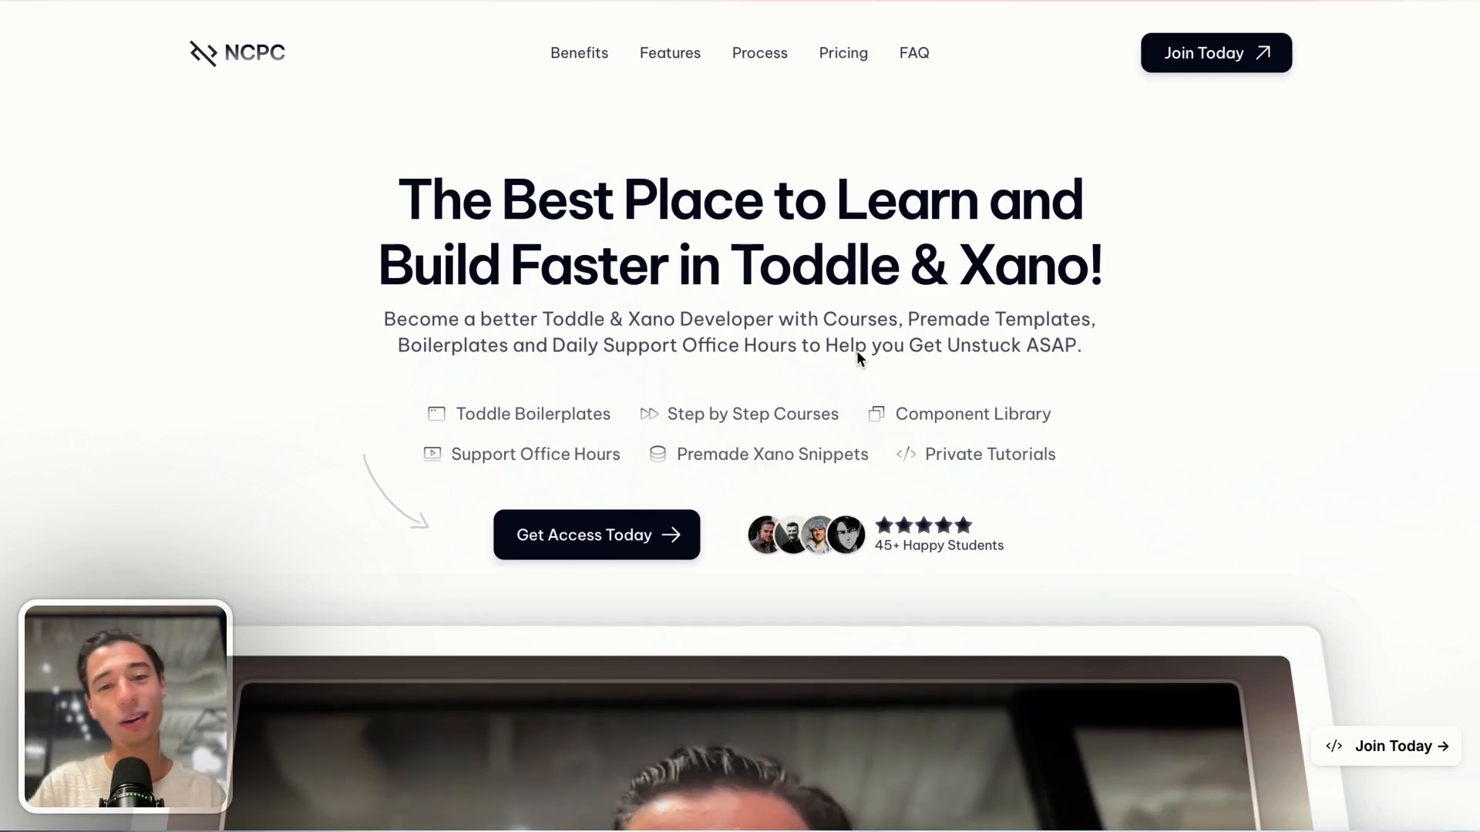
left_click(132, 112)
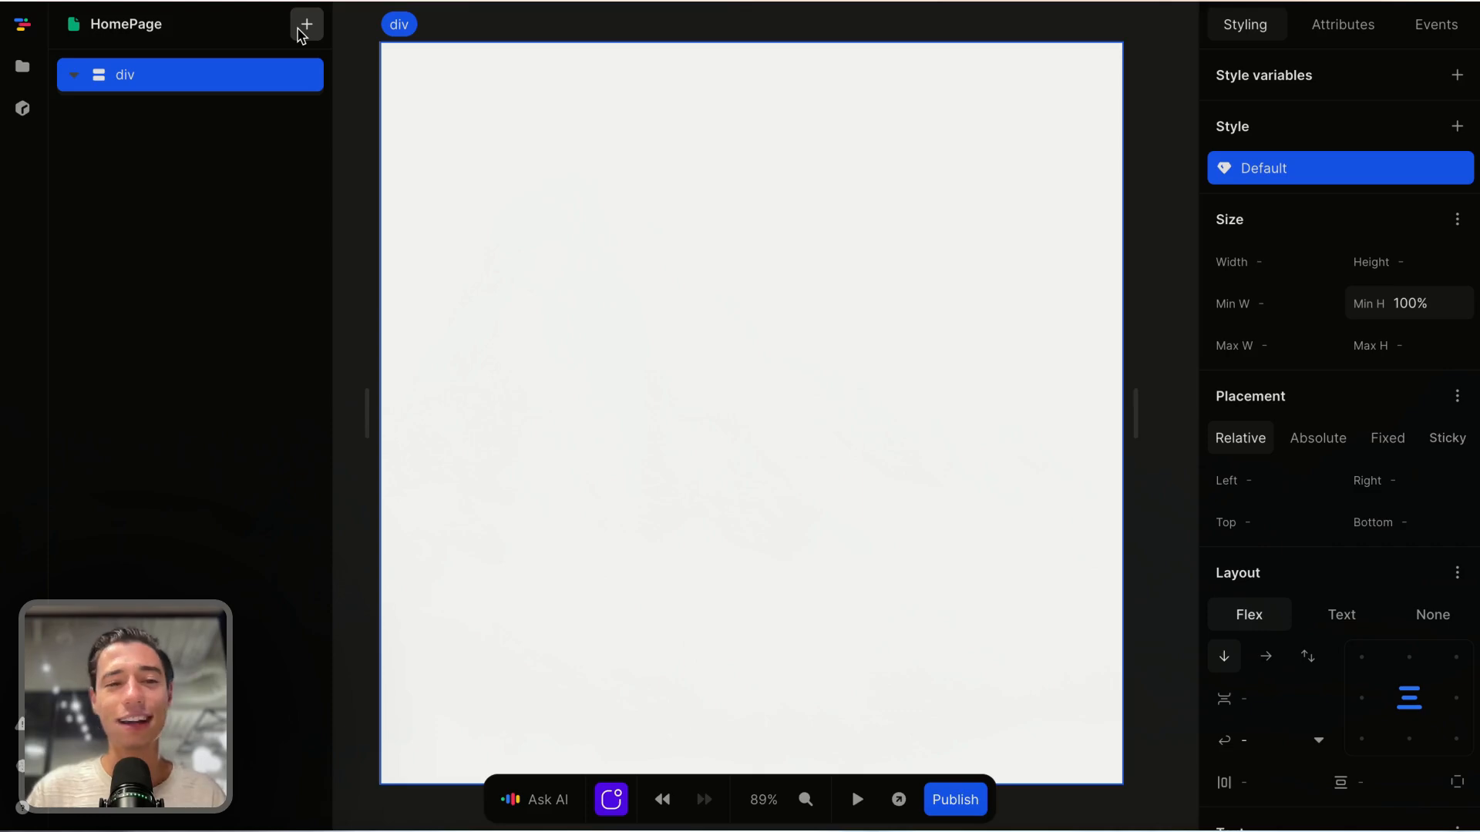
Step: Add a Form element inside the page's root div and select it
left_click(303, 27)
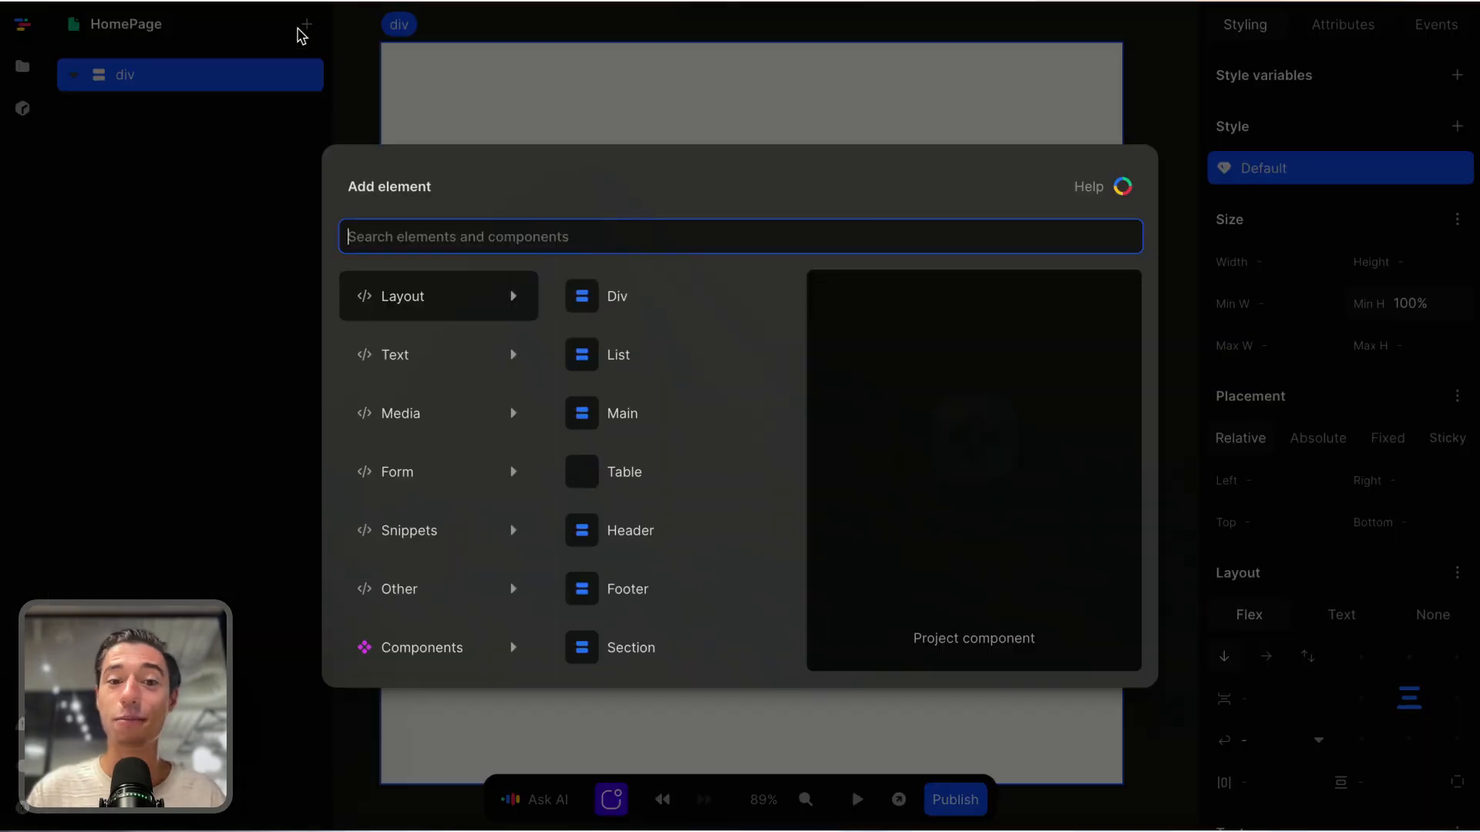
left_click(312, 83)
left_click(306, 25)
type("fo")
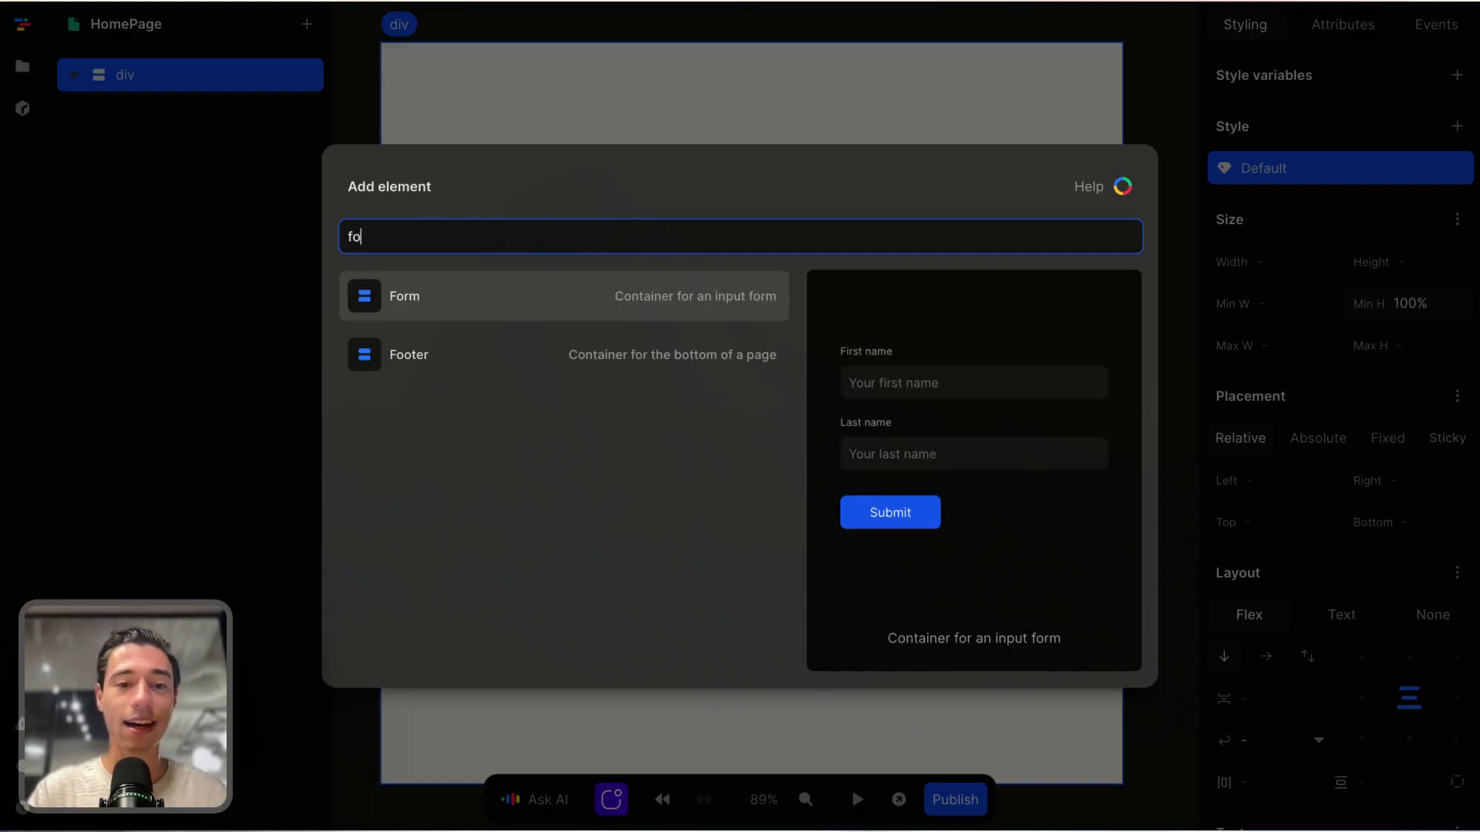
left_click(421, 318)
left_click(198, 109)
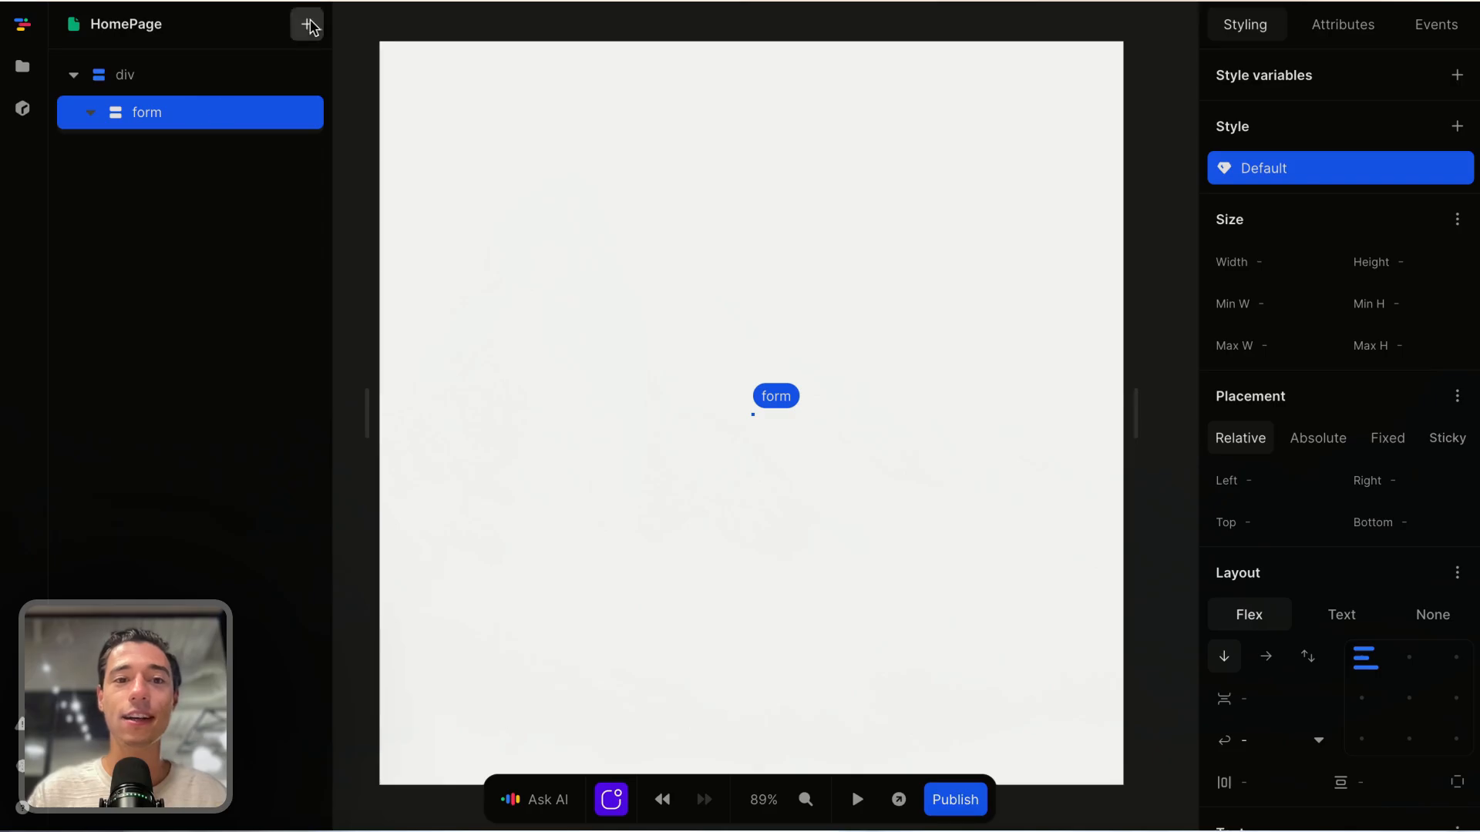
Step: Add a Text Area and a Button inside the form
left_click(309, 26)
type("te")
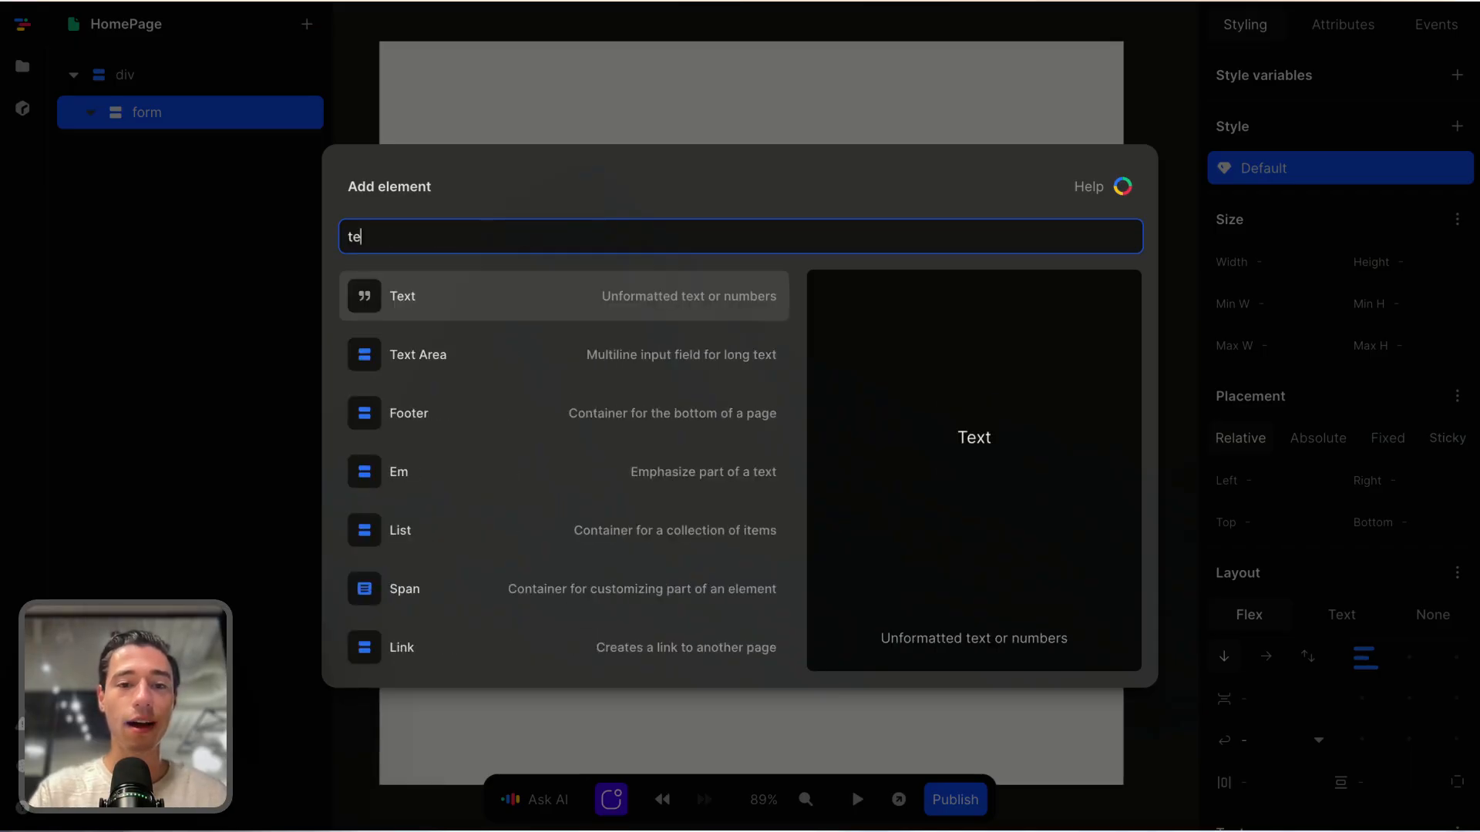
left_click(406, 368)
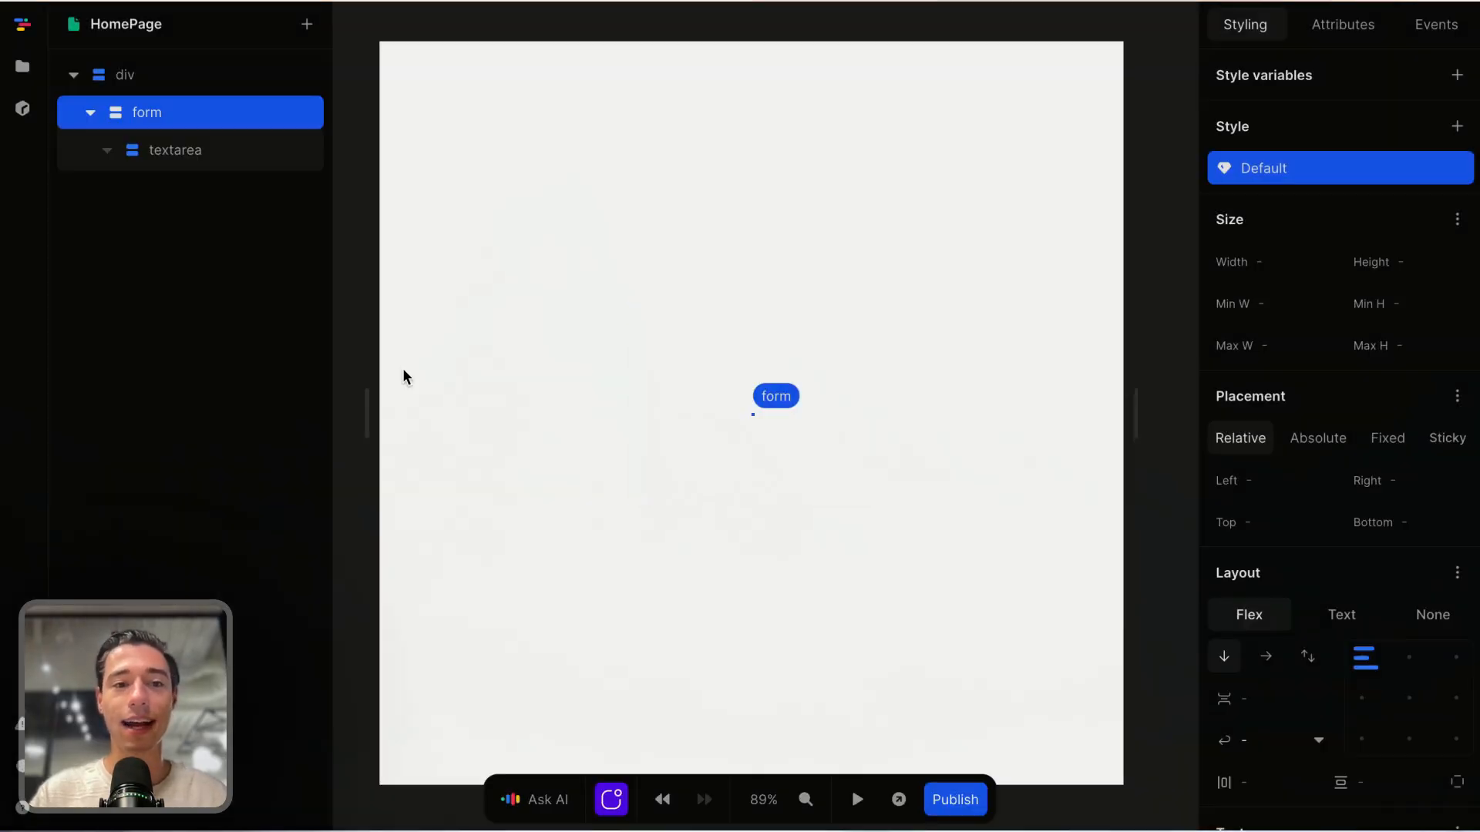
left_click(307, 25)
type("bu")
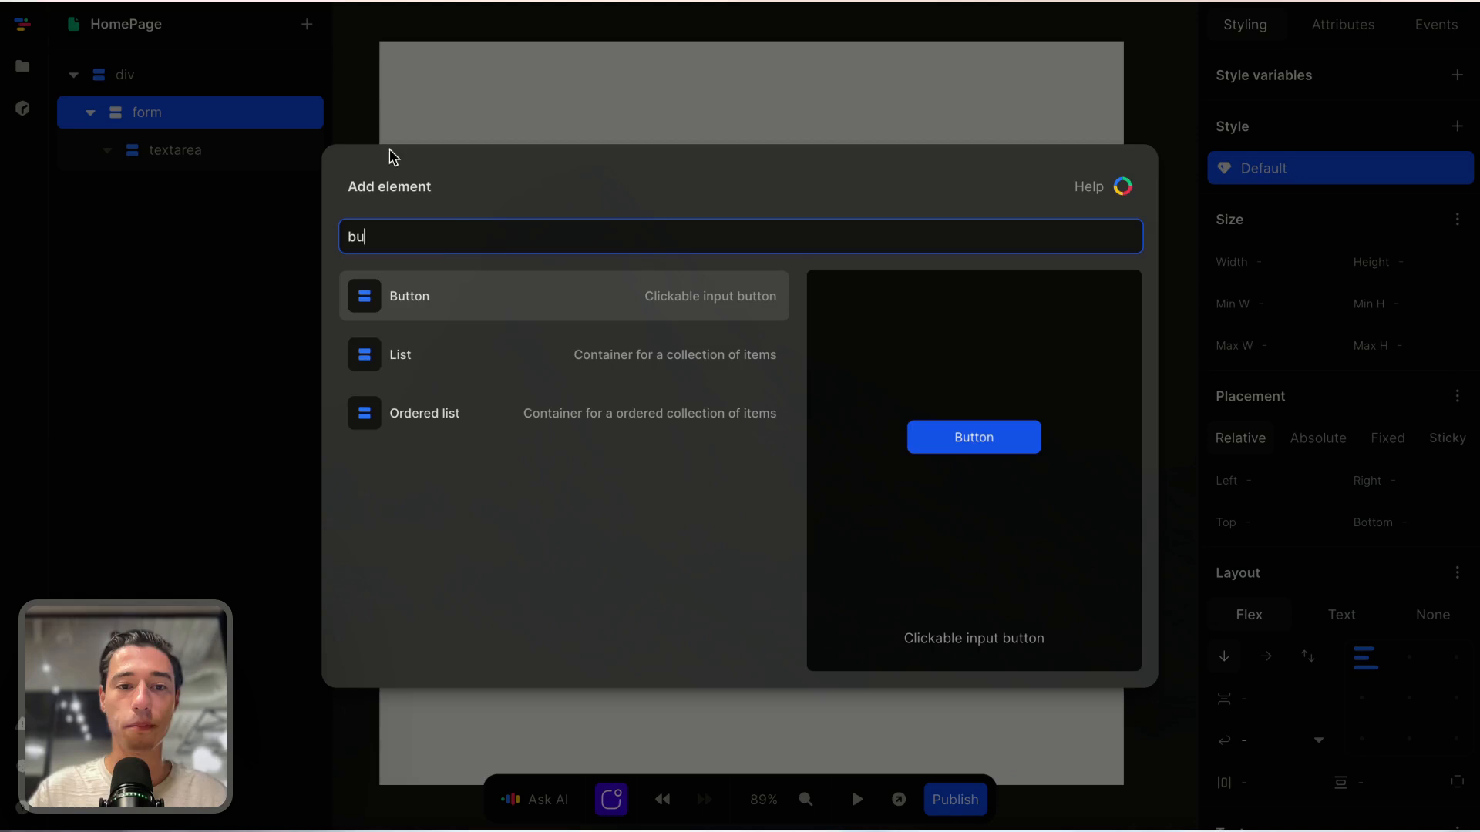
left_click(400, 299)
right_click(206, 198)
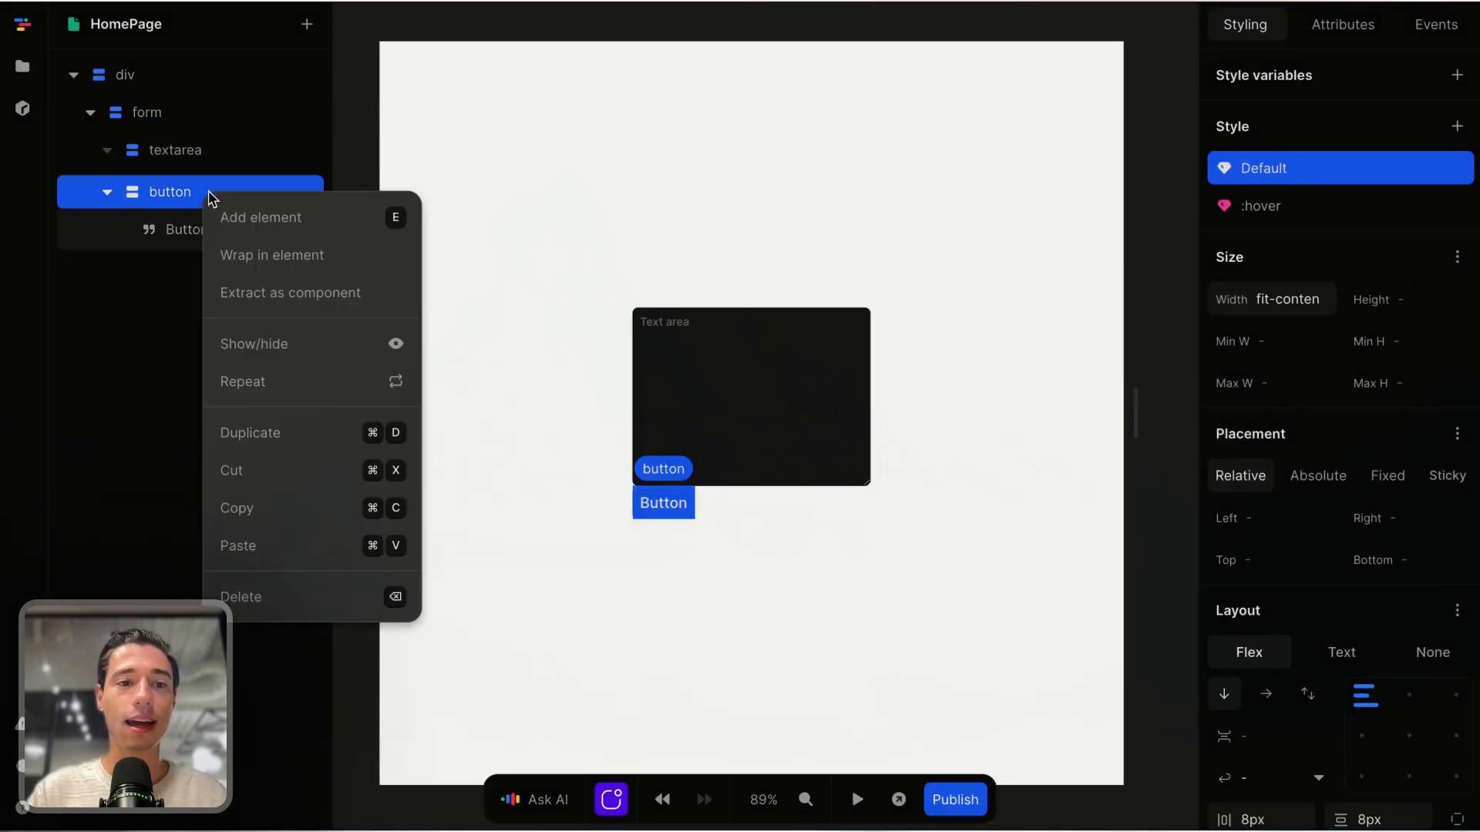
left_click(258, 219)
key("Escape")
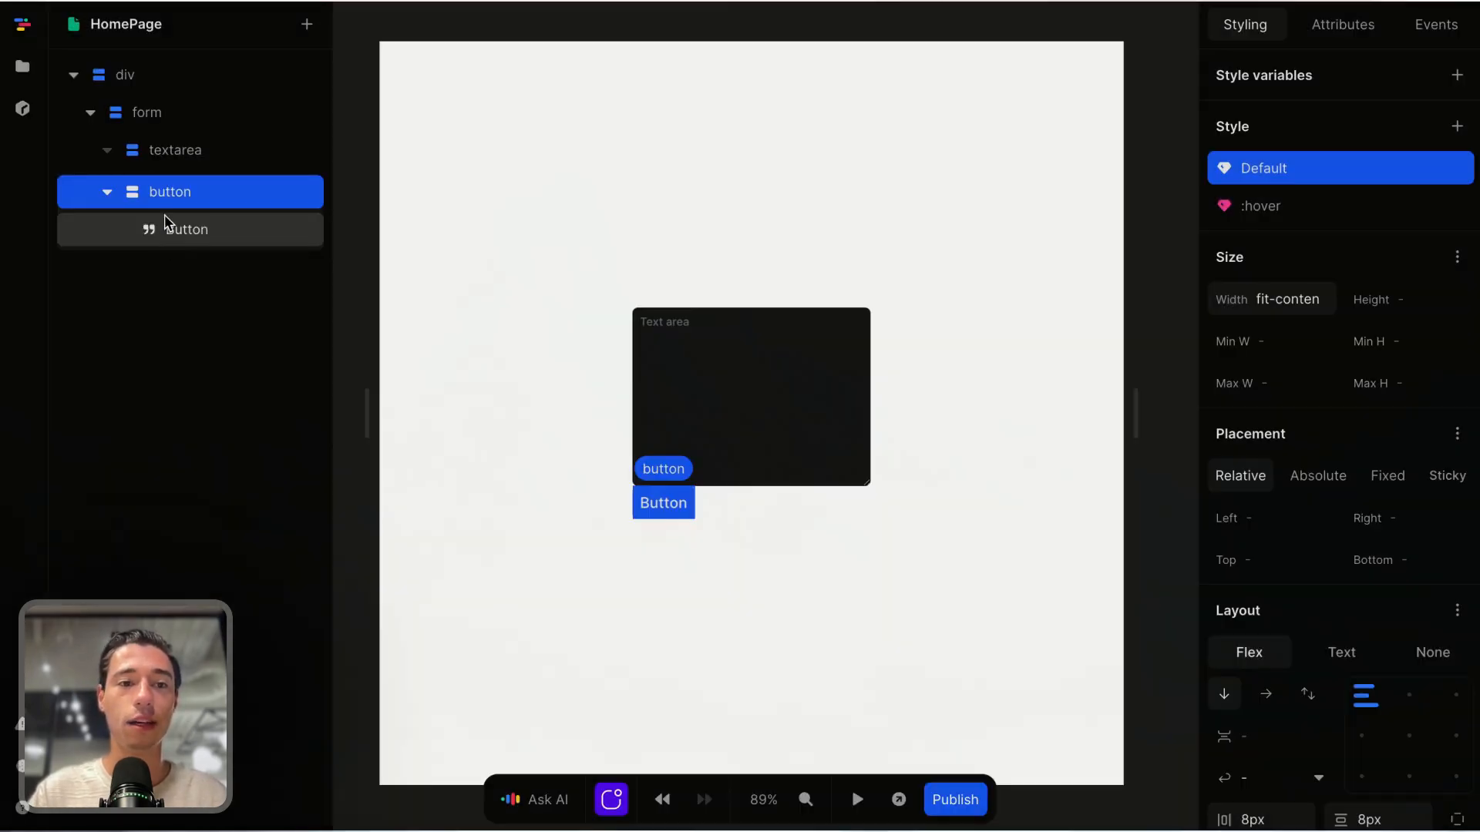
Step: Wrap the button in a Div and add an Input element inside that wrapper
right_click(172, 198)
left_click(286, 275)
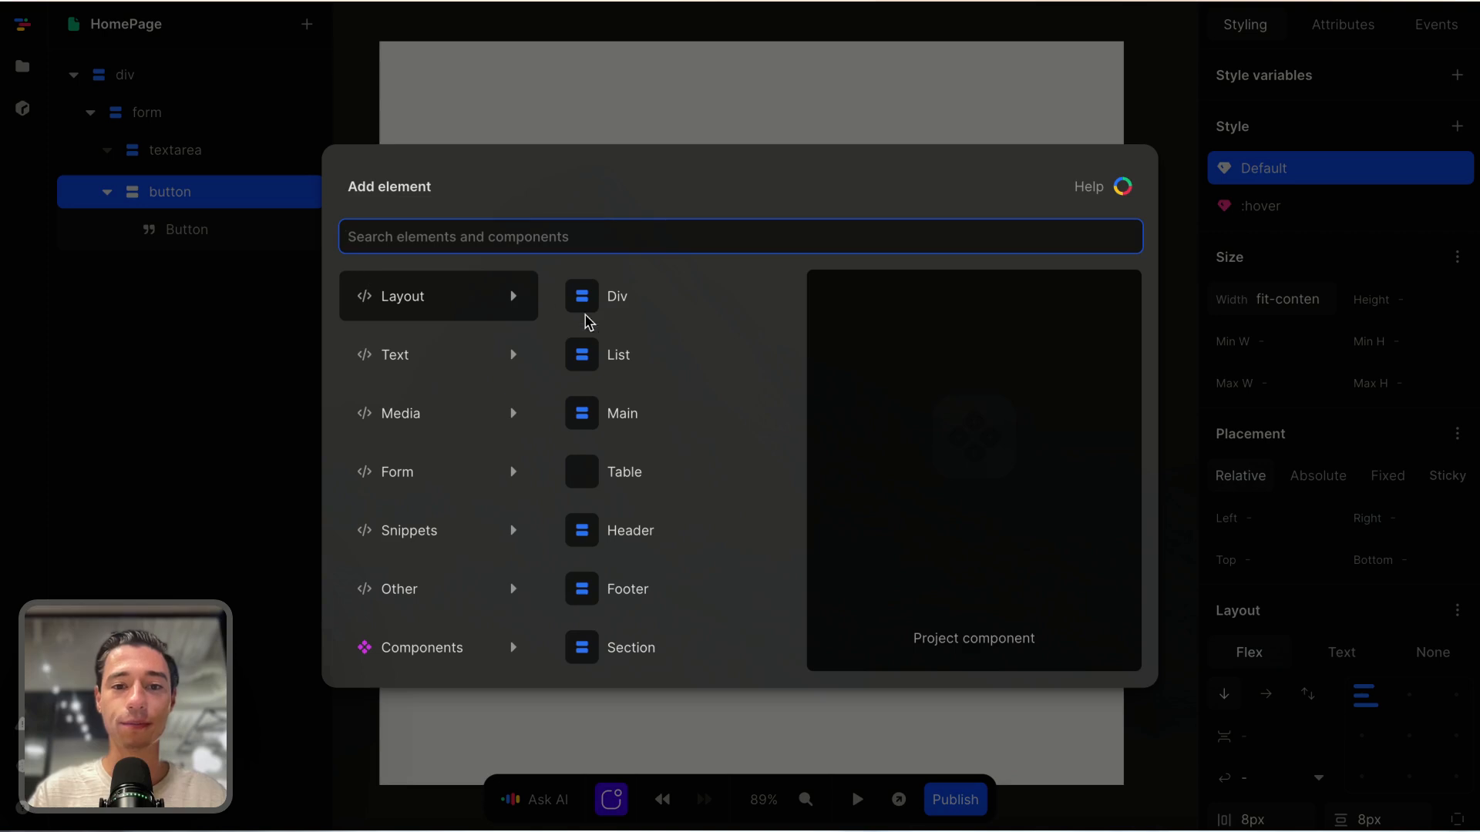
left_click(638, 303)
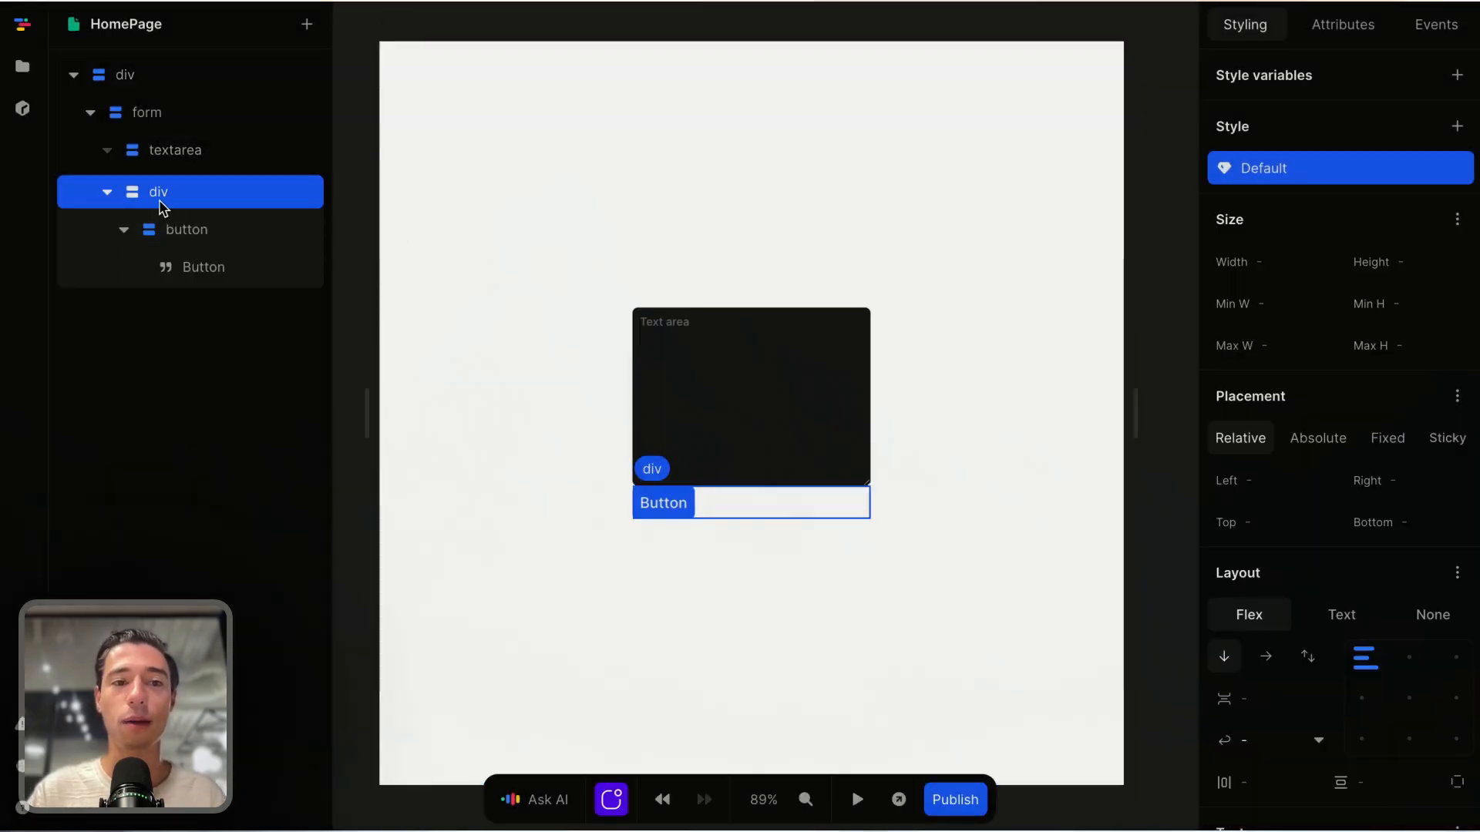
left_click(307, 25)
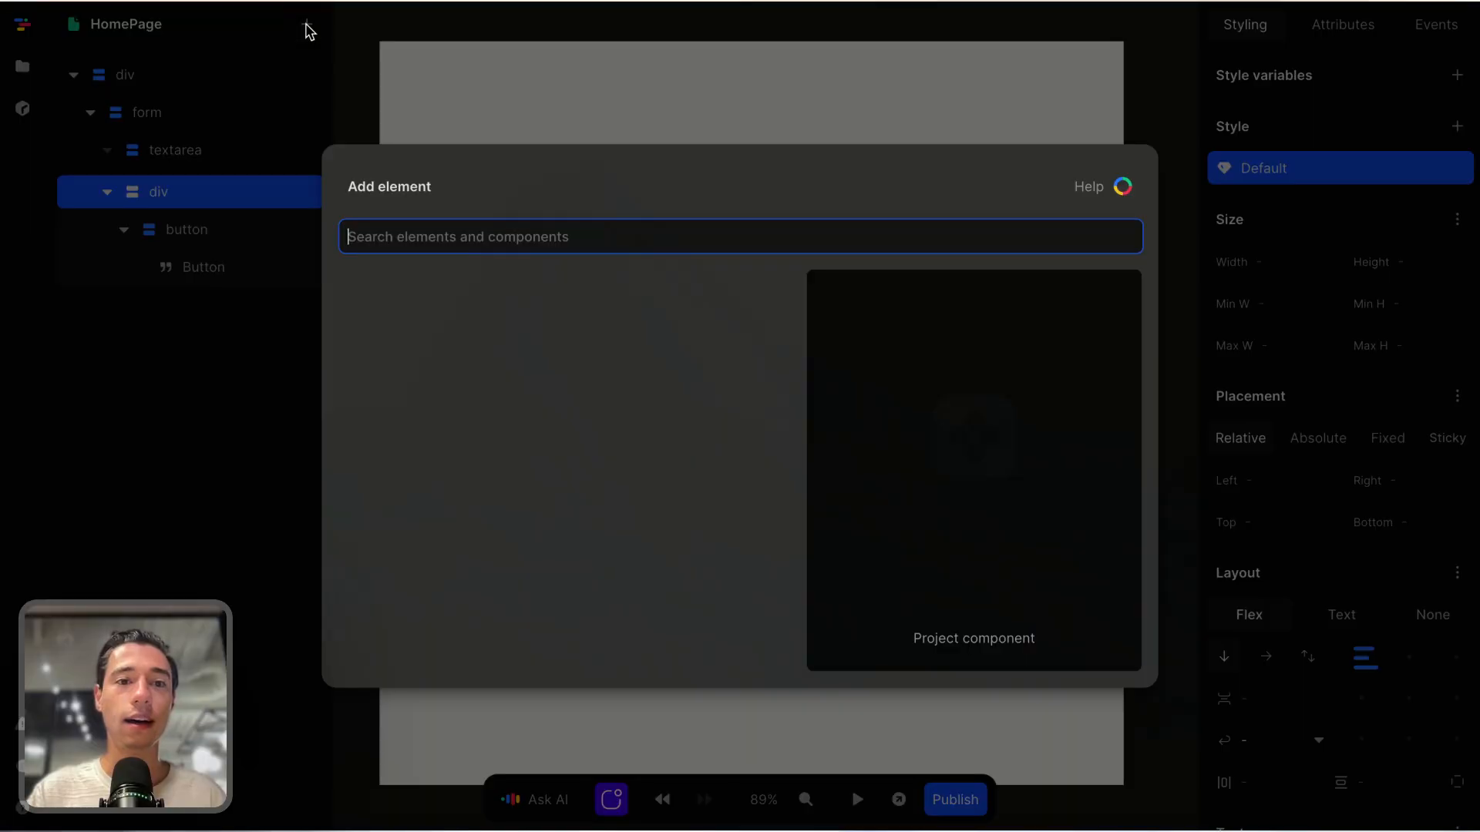
type("in")
left_click(400, 310)
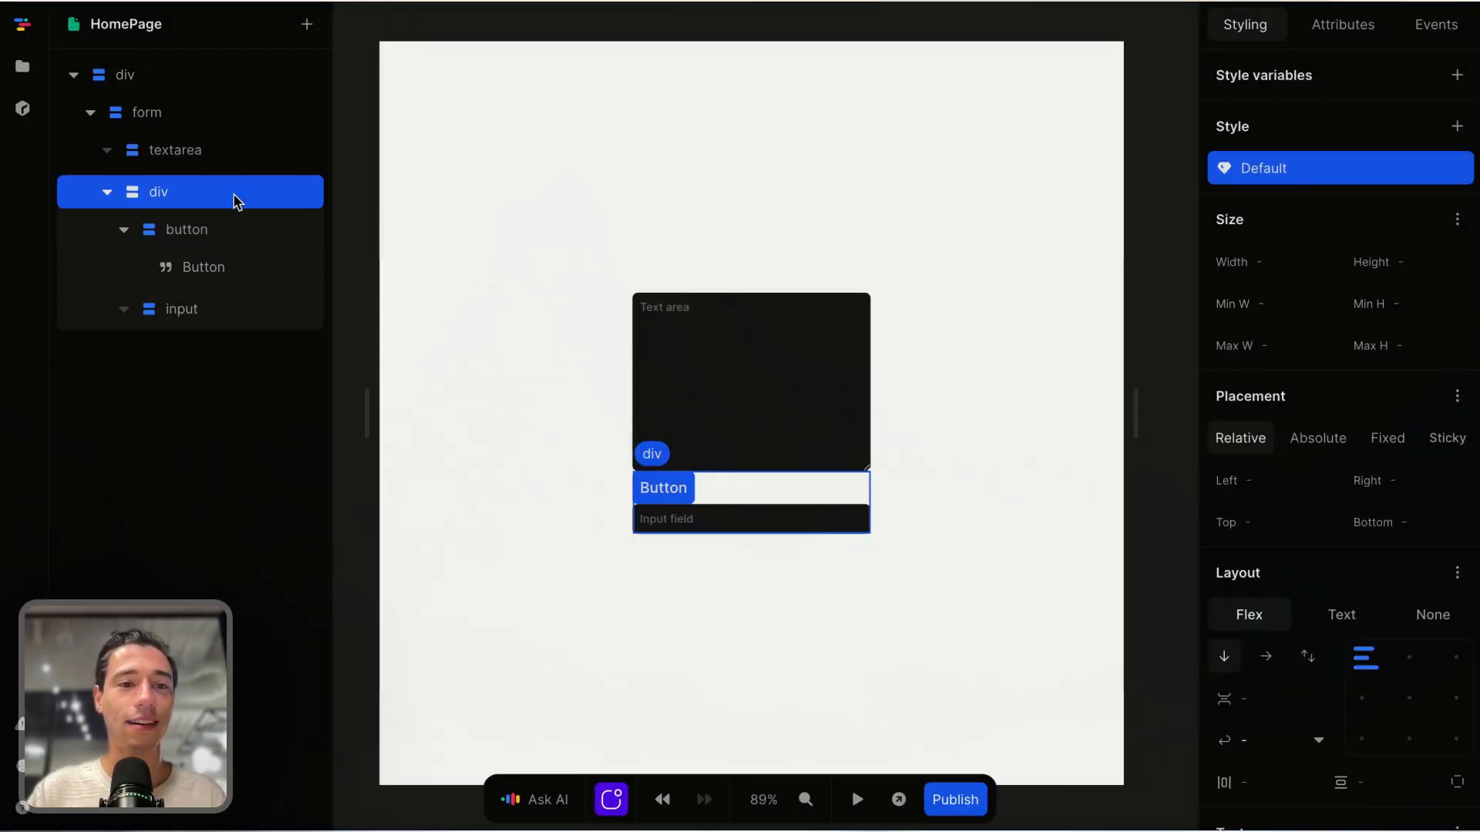
Step: Add a second Button directly inside the form, after the div holding the first button and input
left_click(203, 116)
left_click(306, 25)
type("bu")
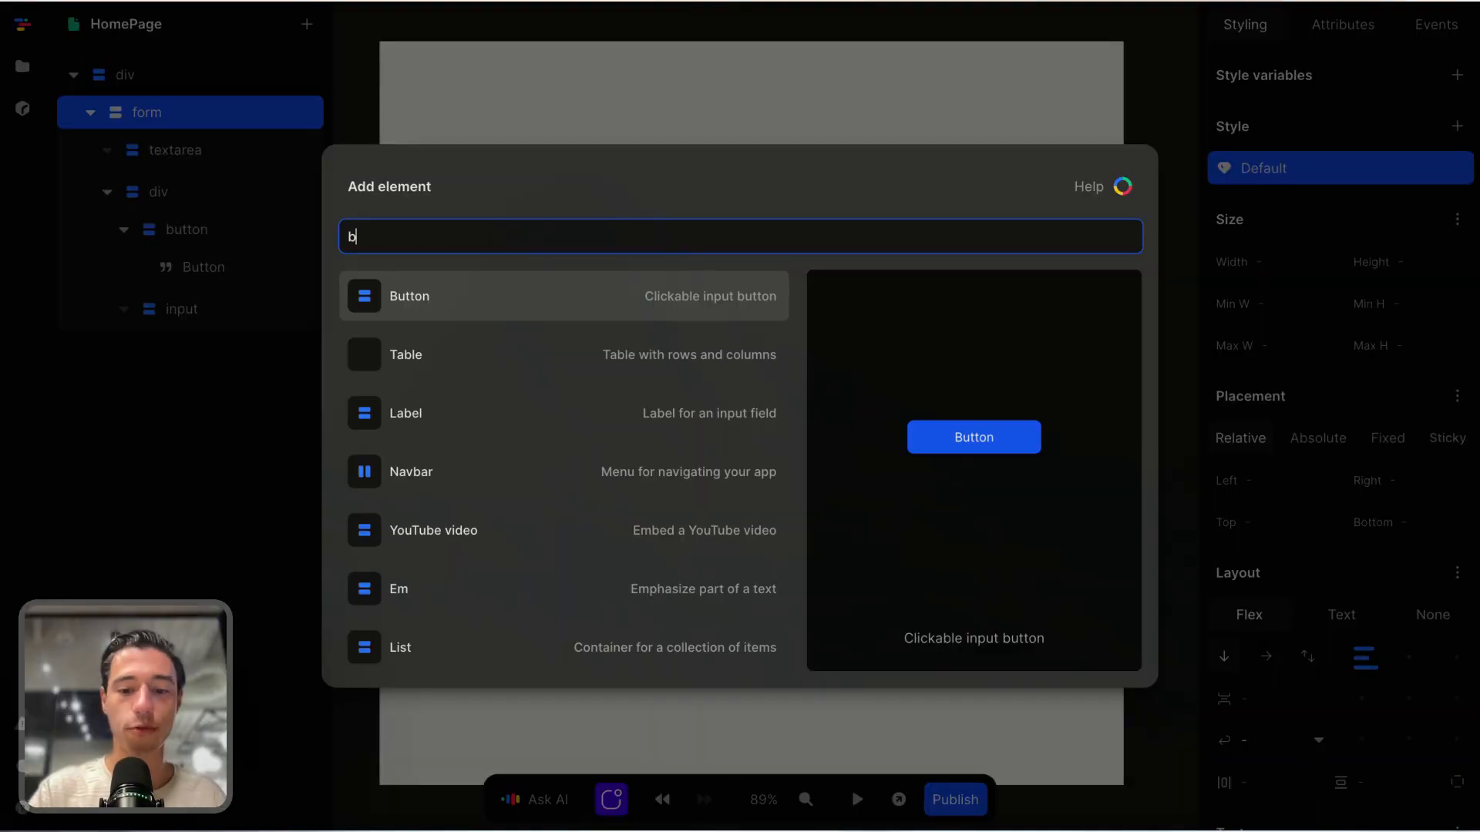
left_click(414, 300)
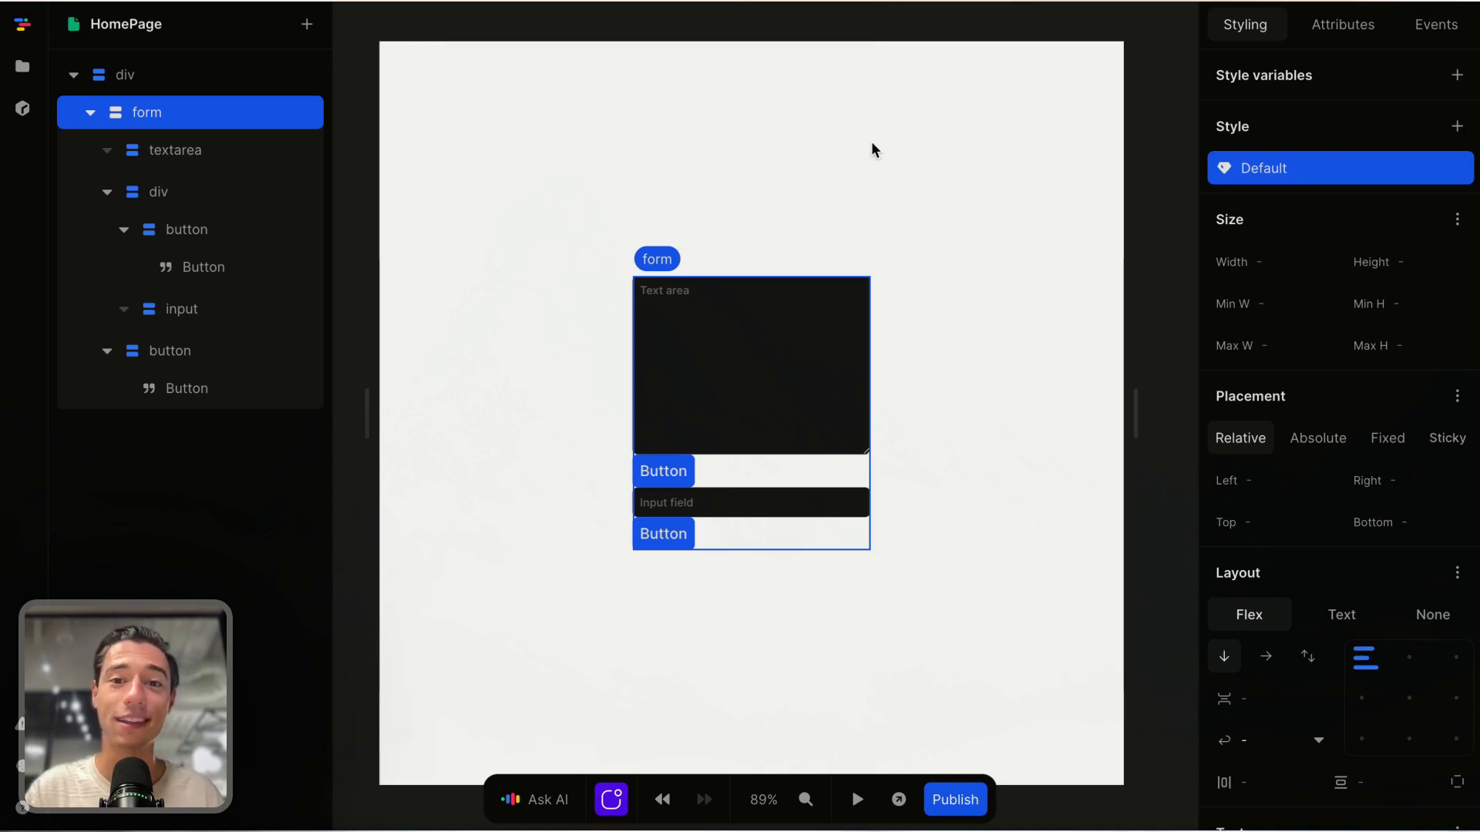
Step: Set the form's horizontal and vertical padding to 0.5rem each
scroll(837, 427, "up", 3)
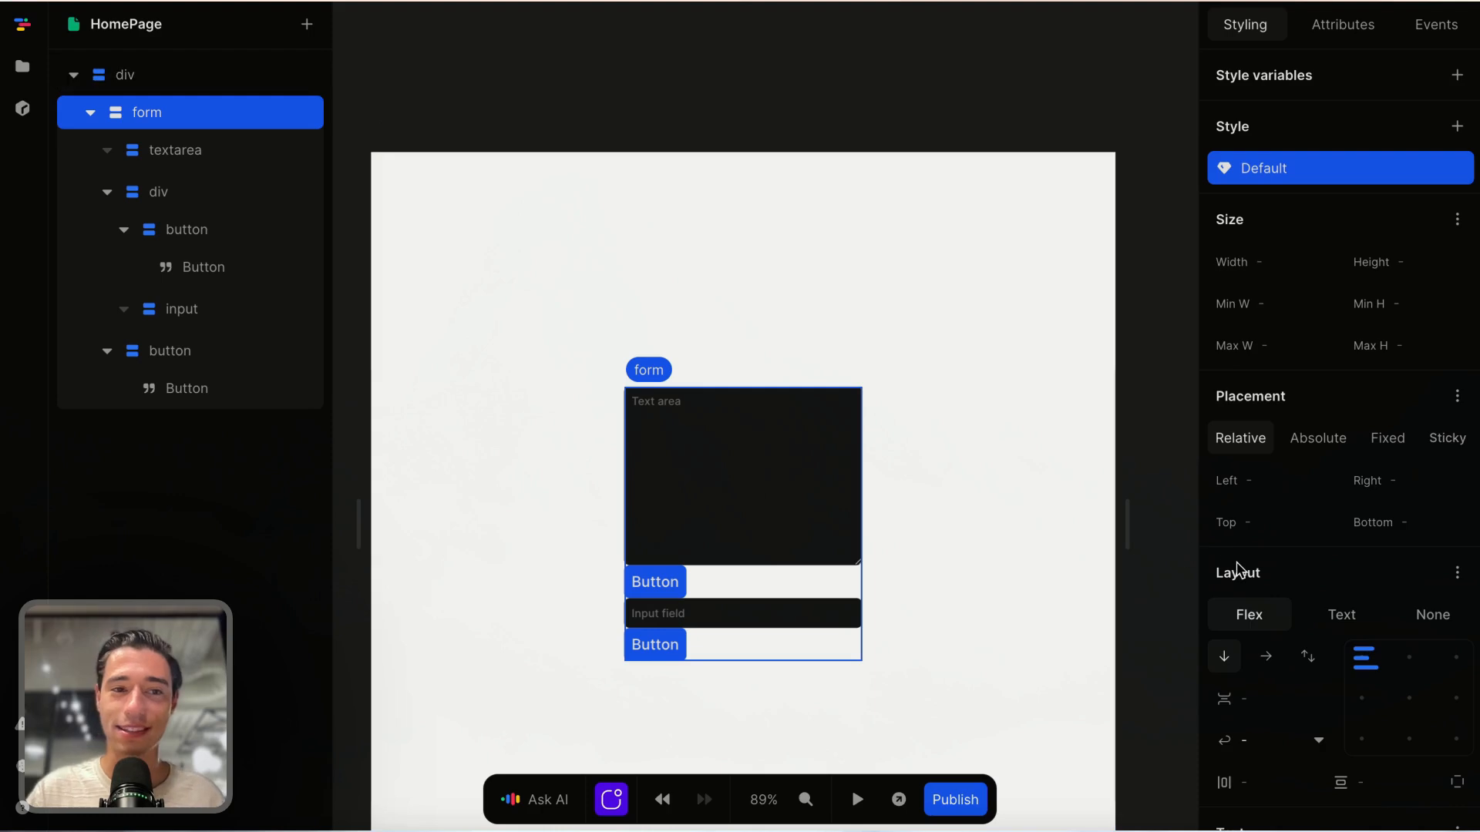
scroll(1271, 617, "down", 3)
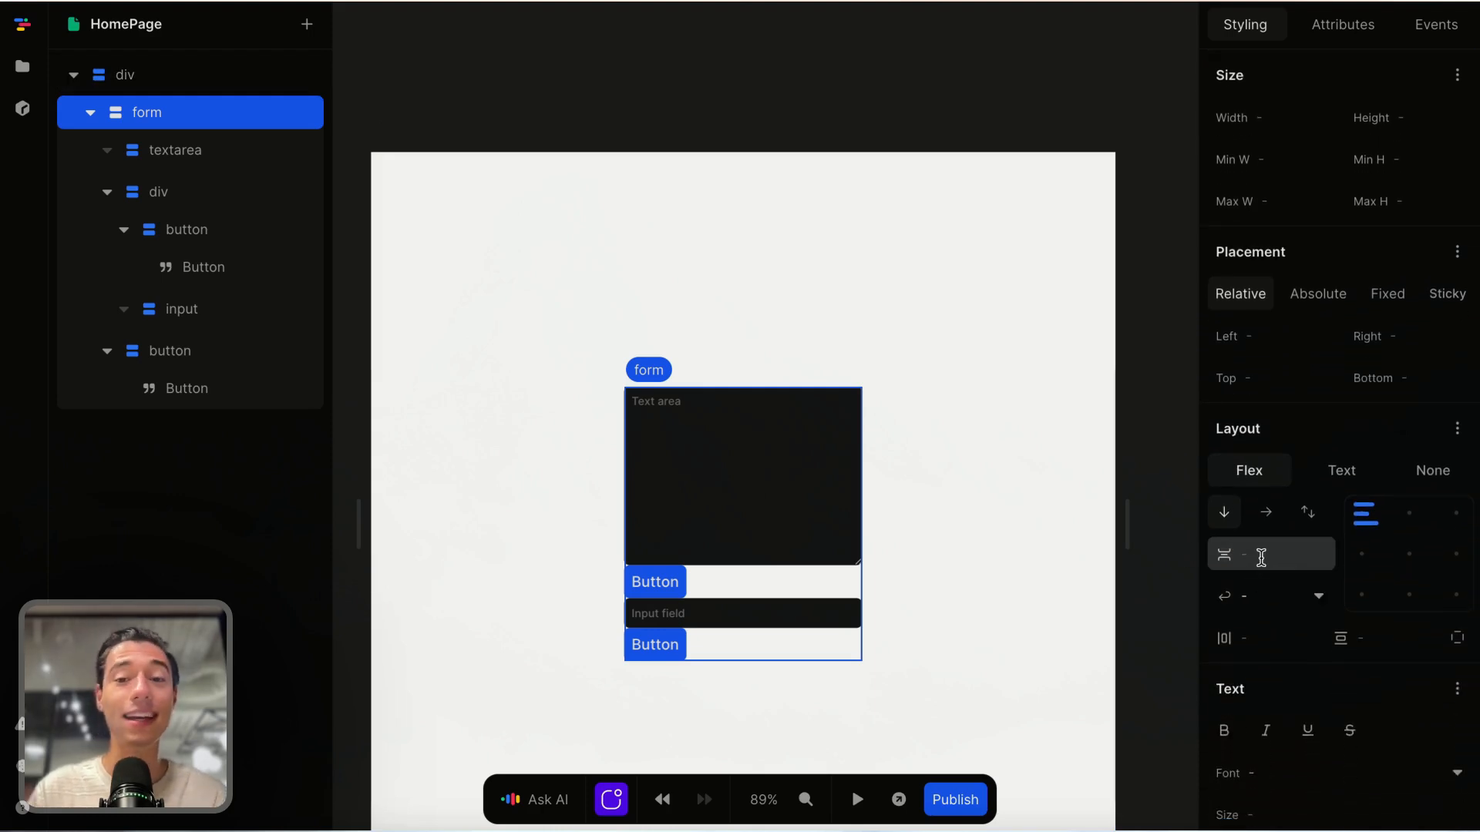
left_click(1260, 646)
type("0")
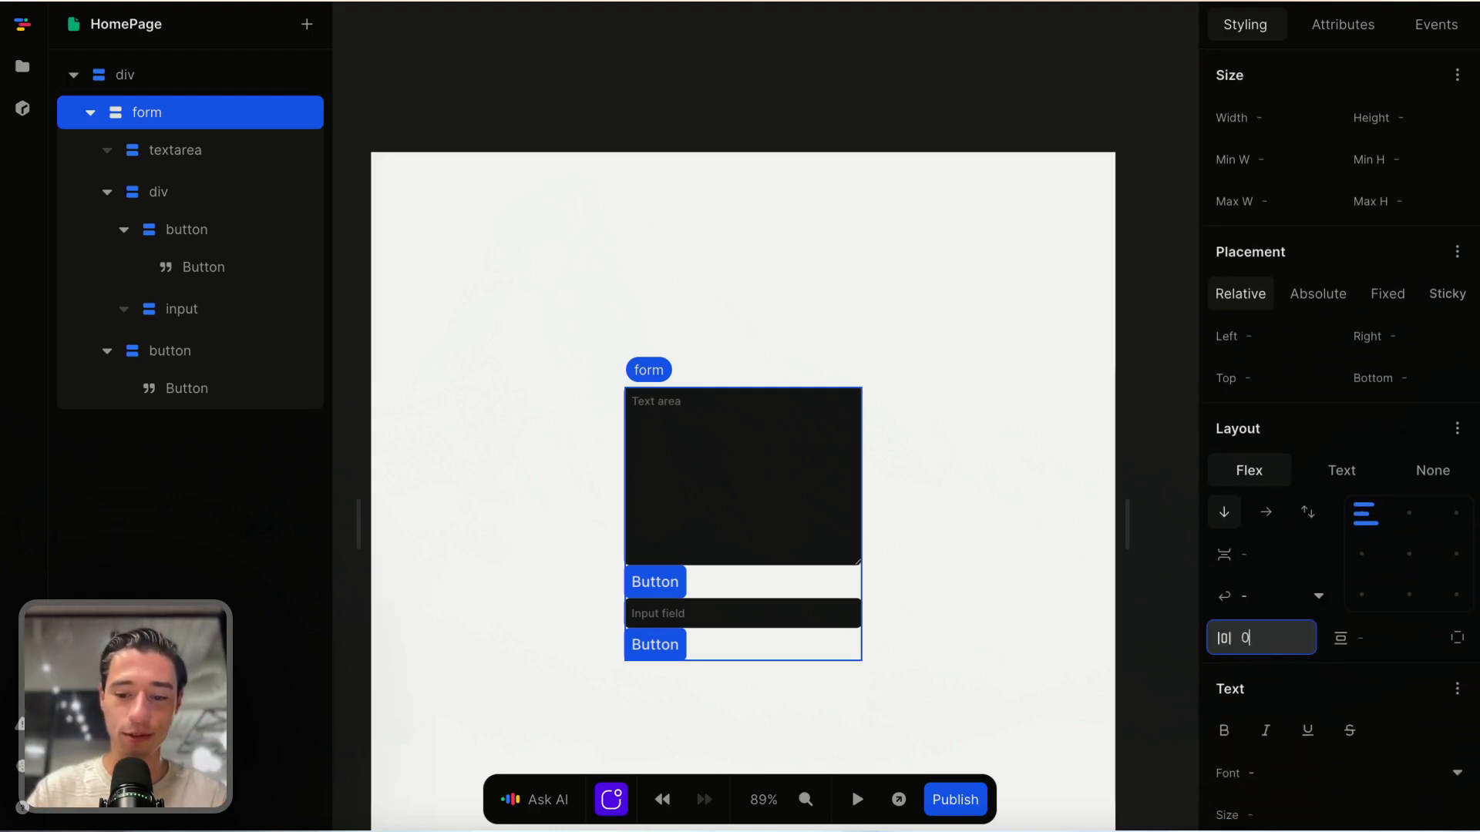
type(".5rem")
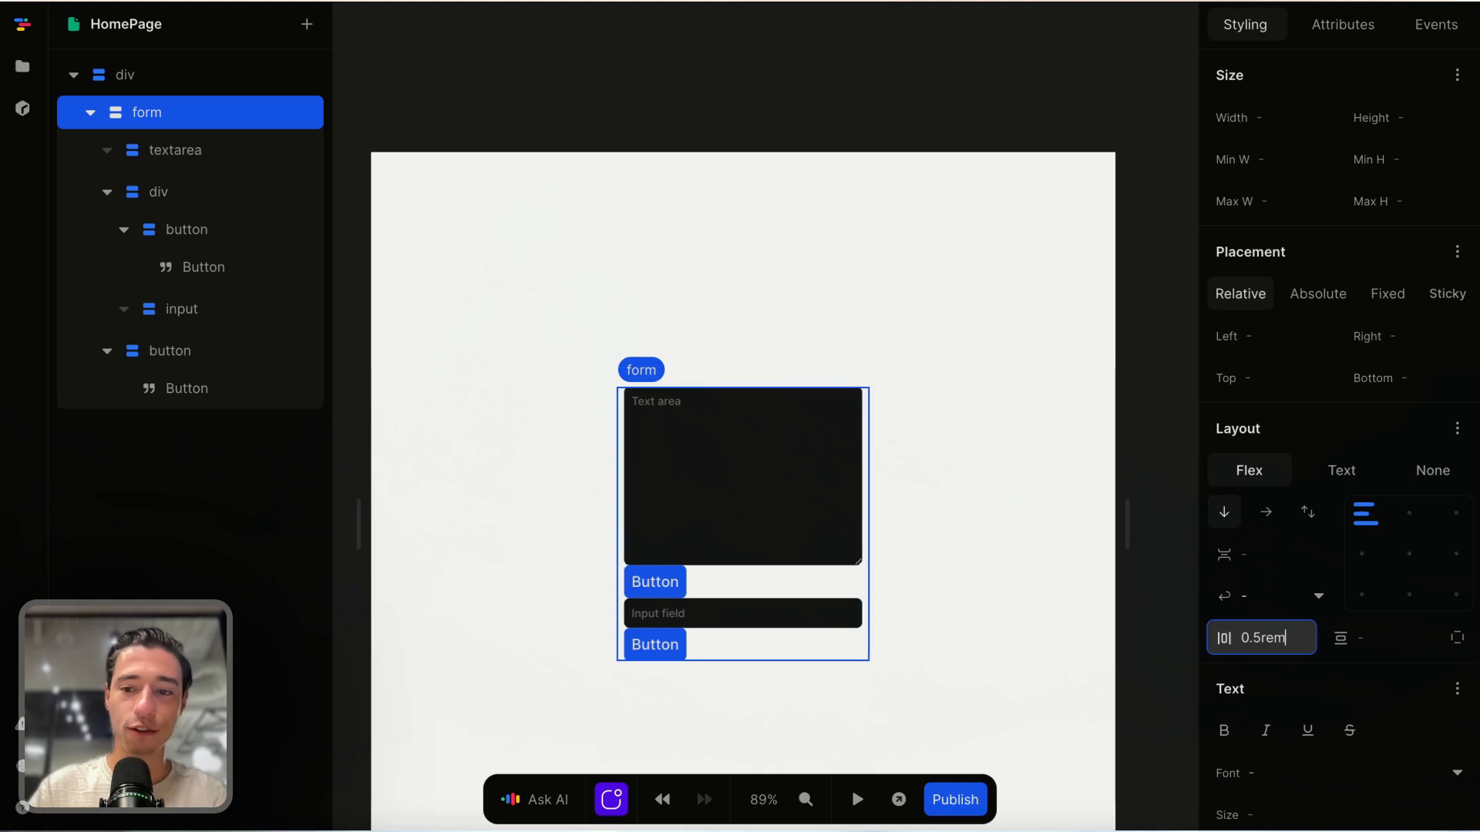
left_click(1380, 643)
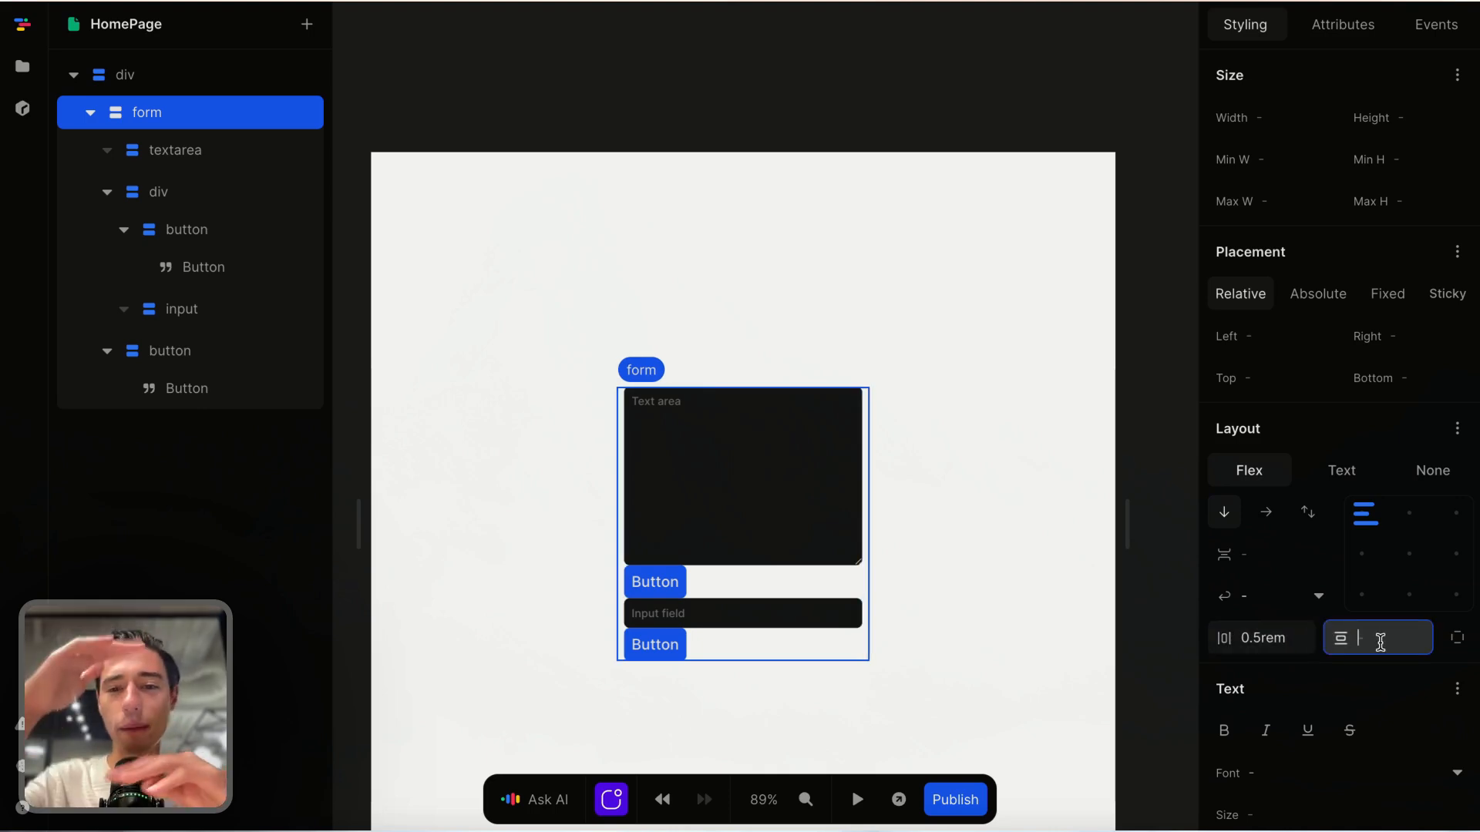
type("0.5rem")
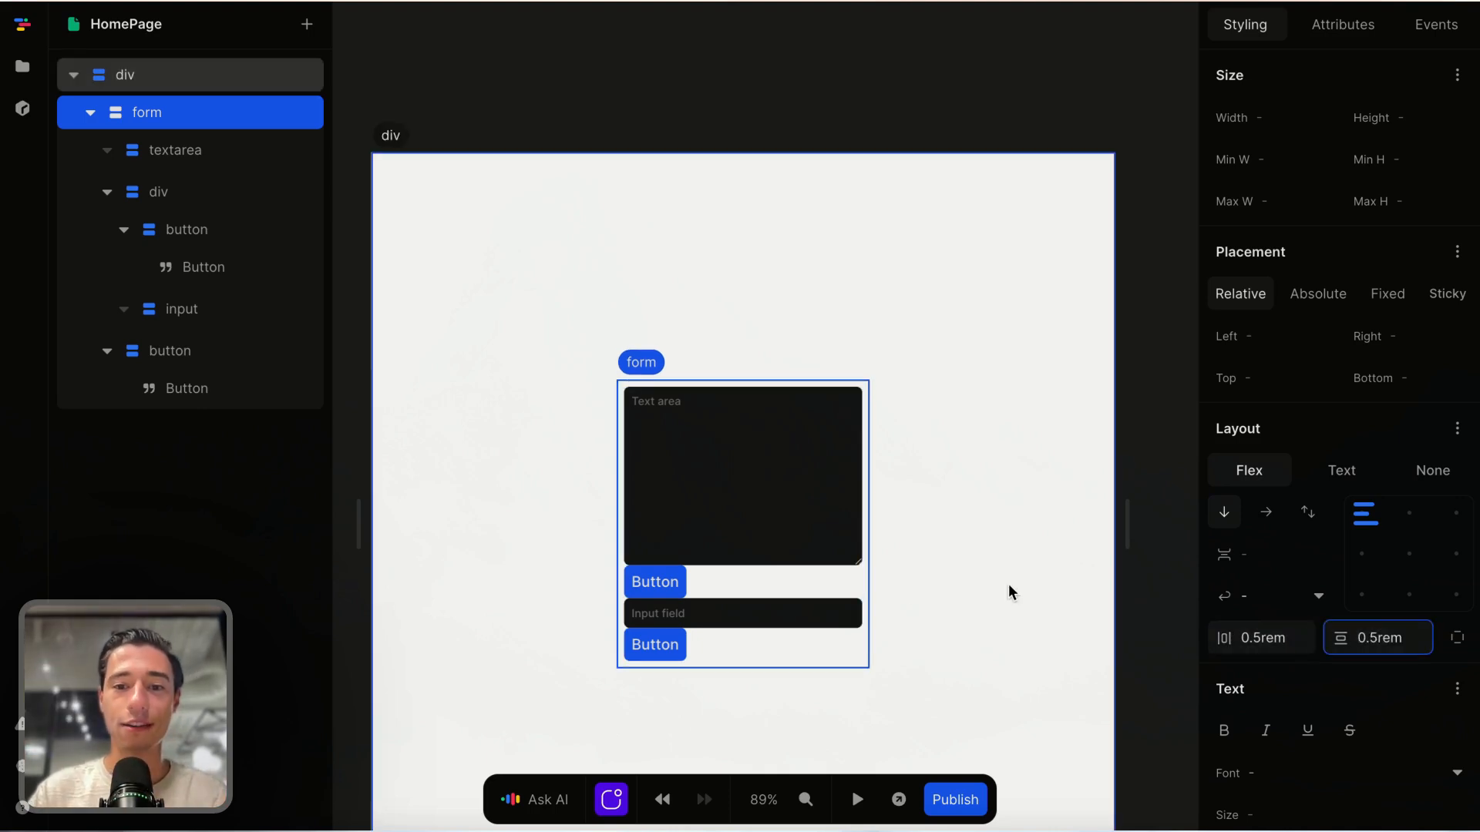
Step: Set the form's background color to the grey-50 variable
scroll(911, 613, "up", 1)
scroll(912, 613, "up", 1)
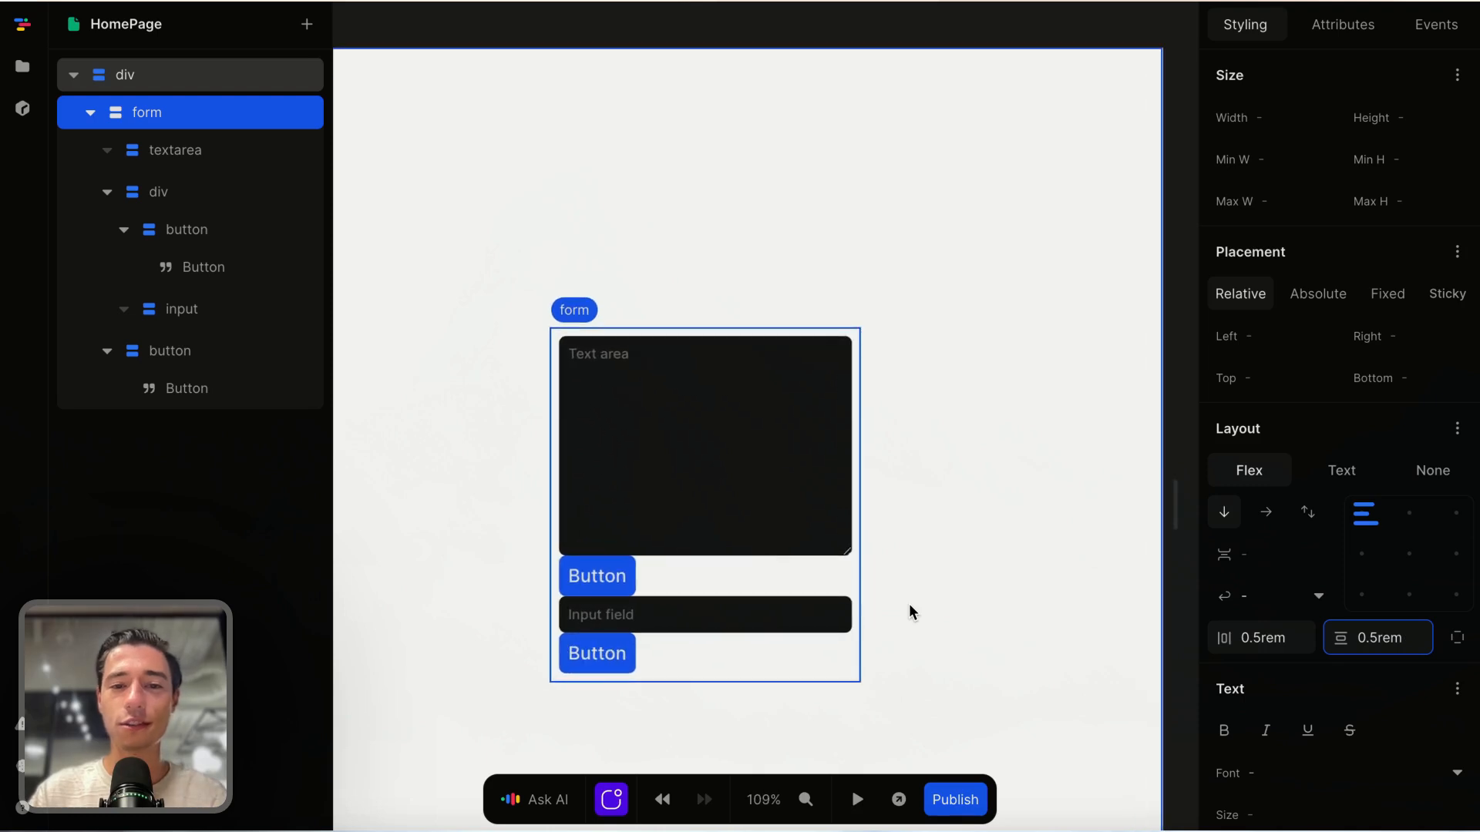
scroll(1293, 623, "down", 3)
scroll(1293, 623, "down", 4)
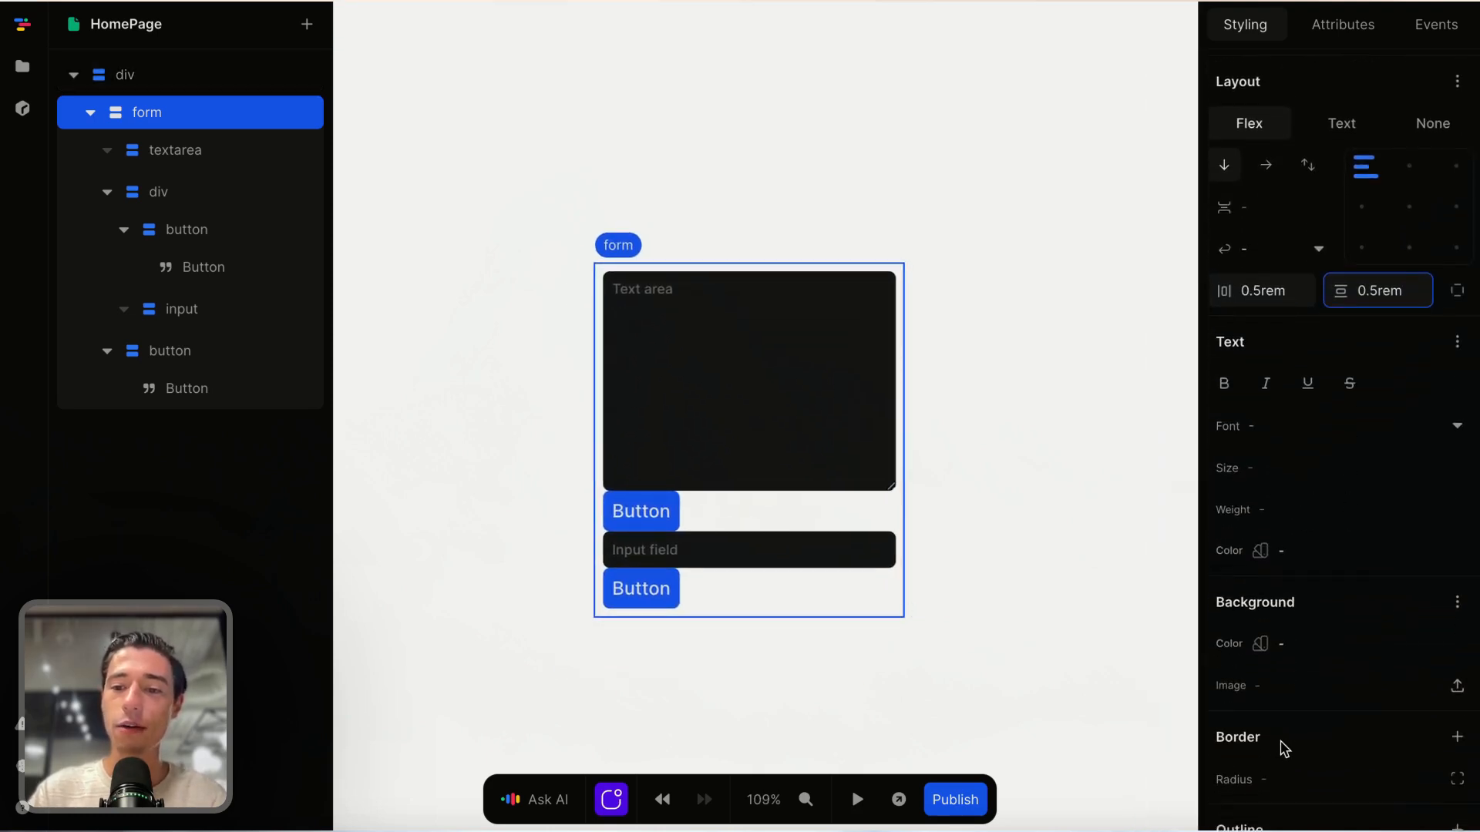
left_click(1455, 608)
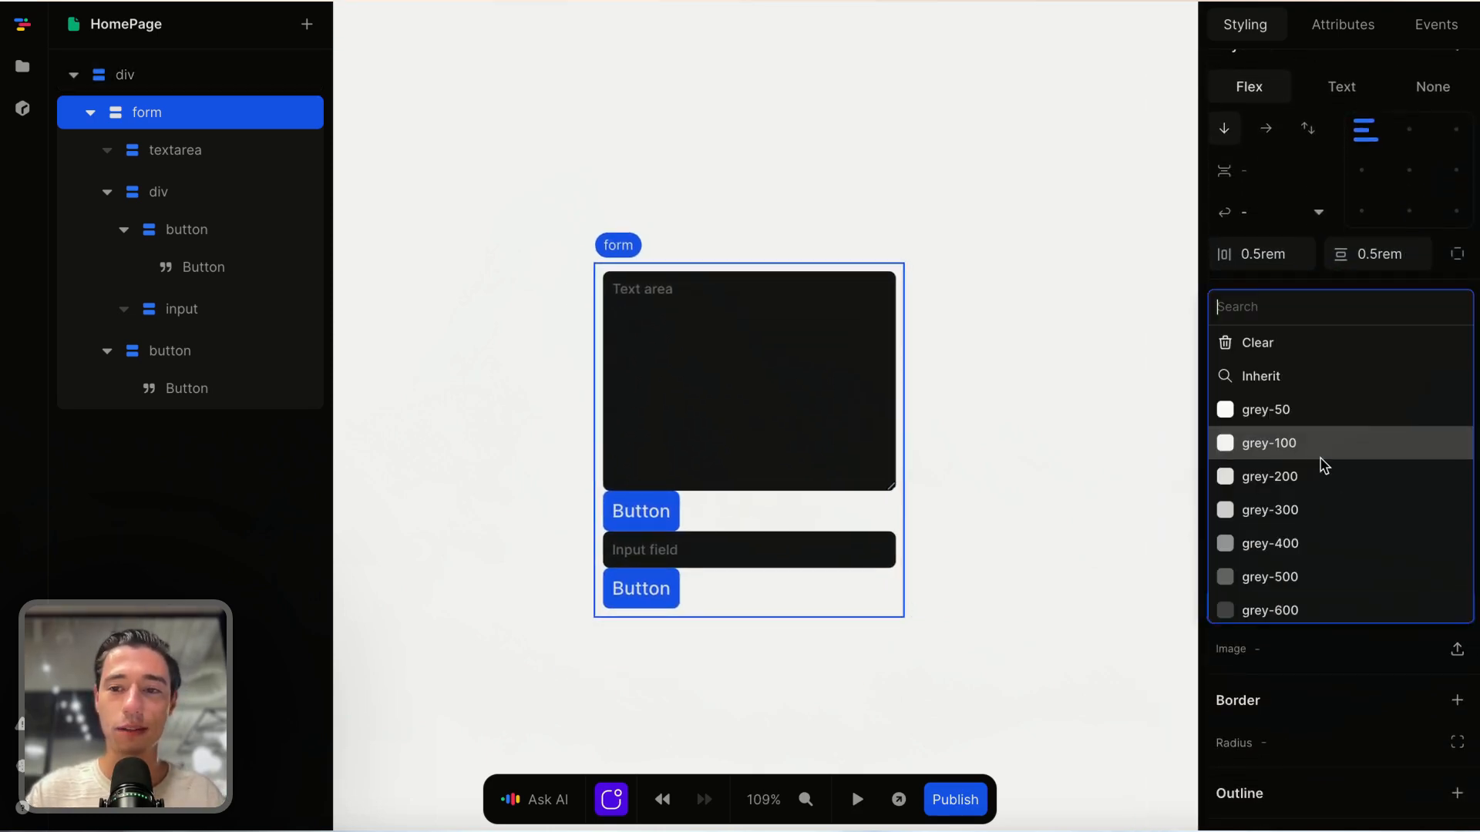
left_click(1302, 417)
Step: Select the root div and change its background color to pure white, #ffffff
scroll(1341, 616, "down", 1)
left_click(1037, 538)
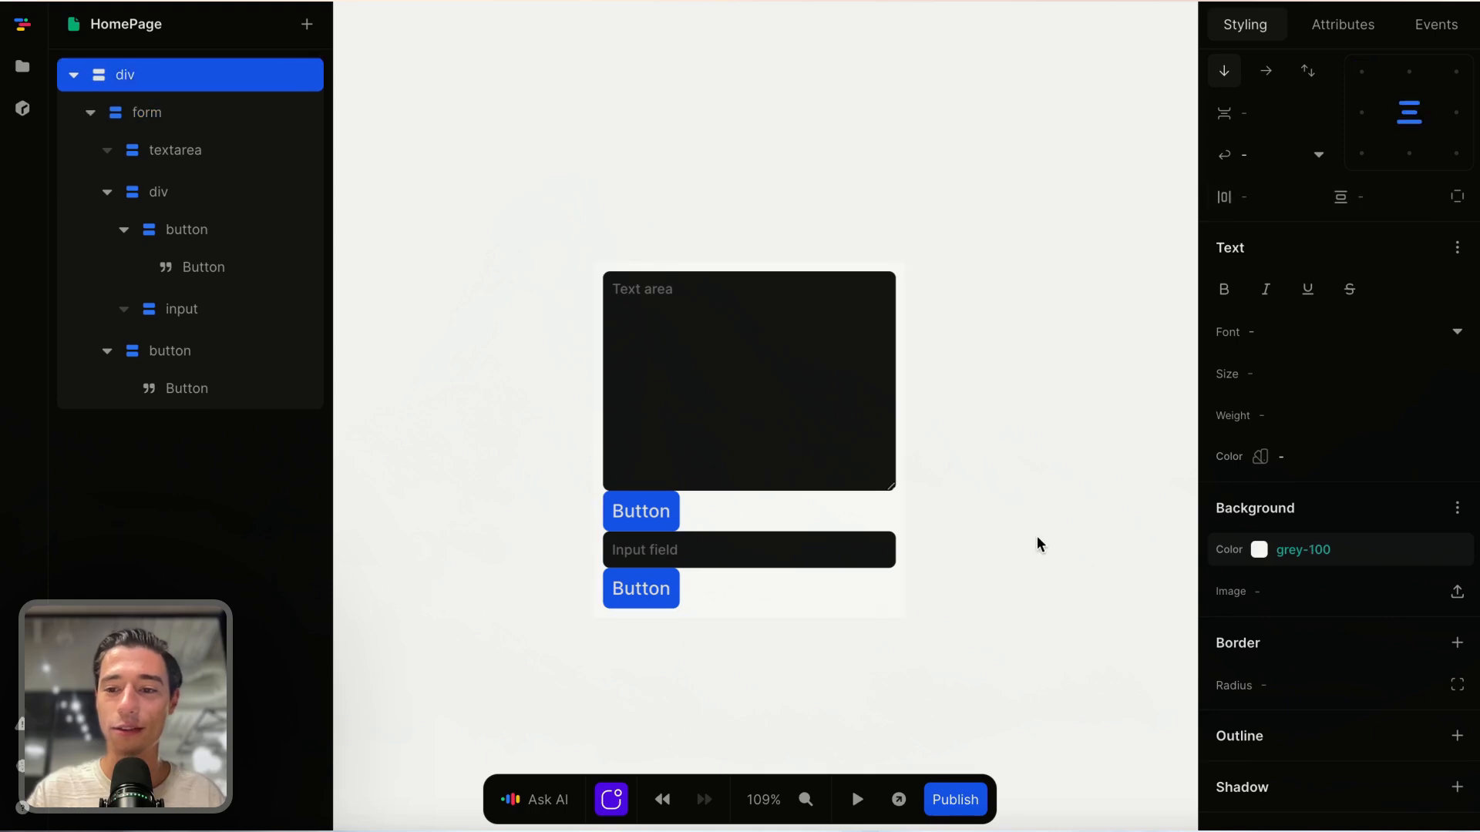
left_click(1259, 550)
left_click(1277, 330)
left_click_drag(1277, 329, 1201, 237)
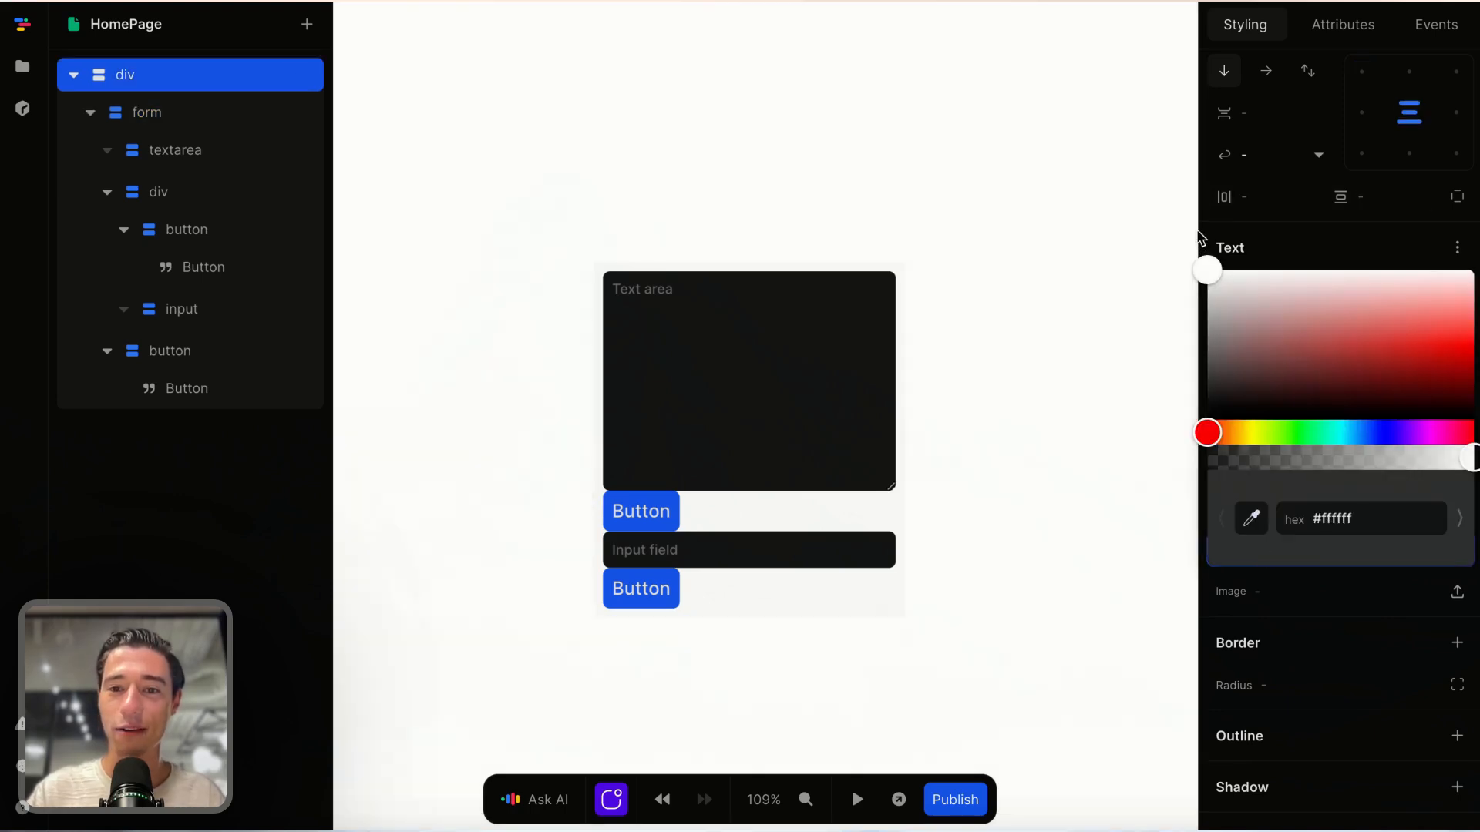
left_click(1063, 435)
Step: Add a solid border 1.5px wide in grey-200 on all sides of the form
left_click(905, 369)
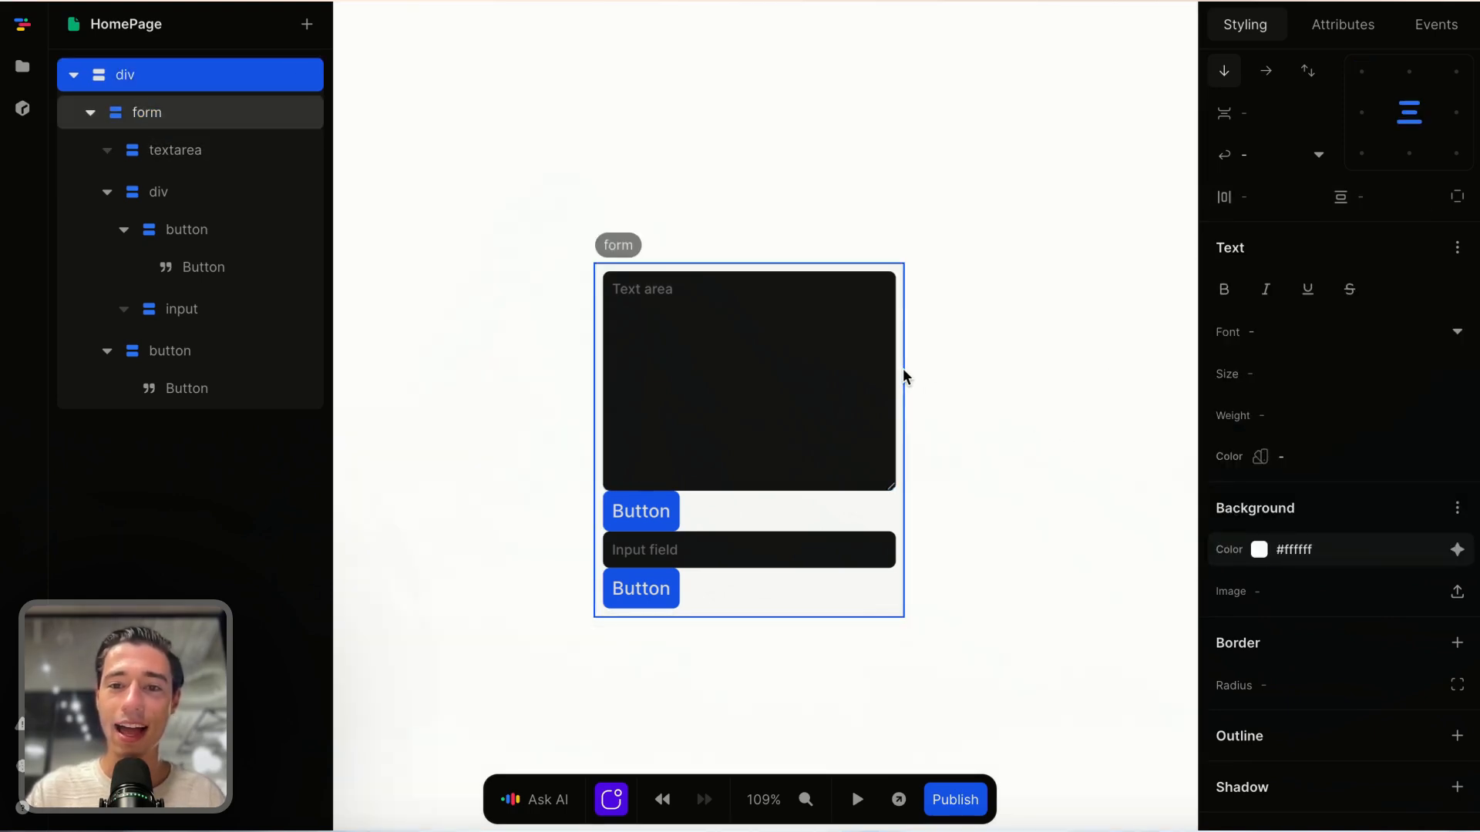
left_click(1456, 643)
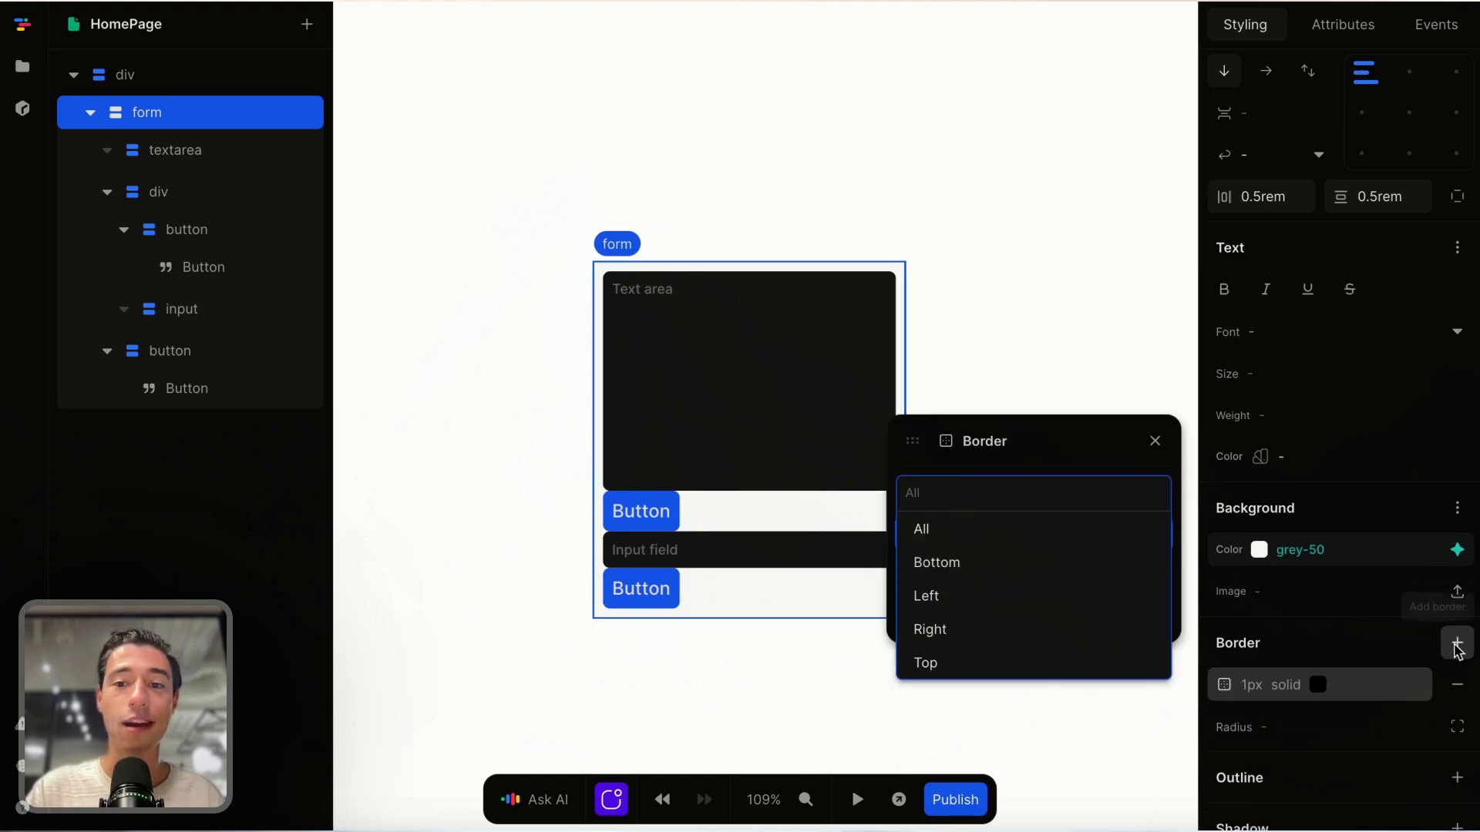
left_click(981, 531)
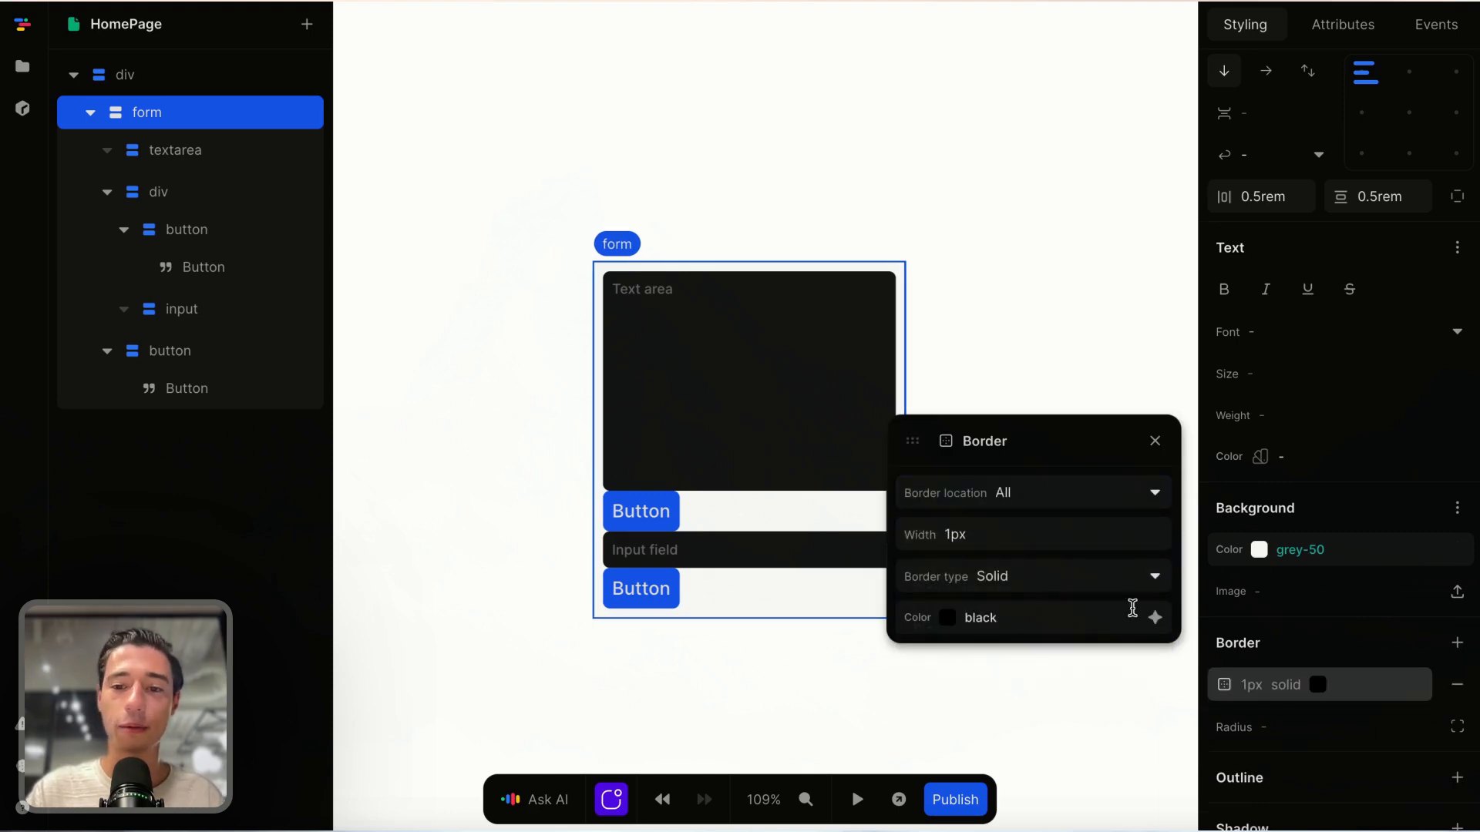
left_click(1154, 619)
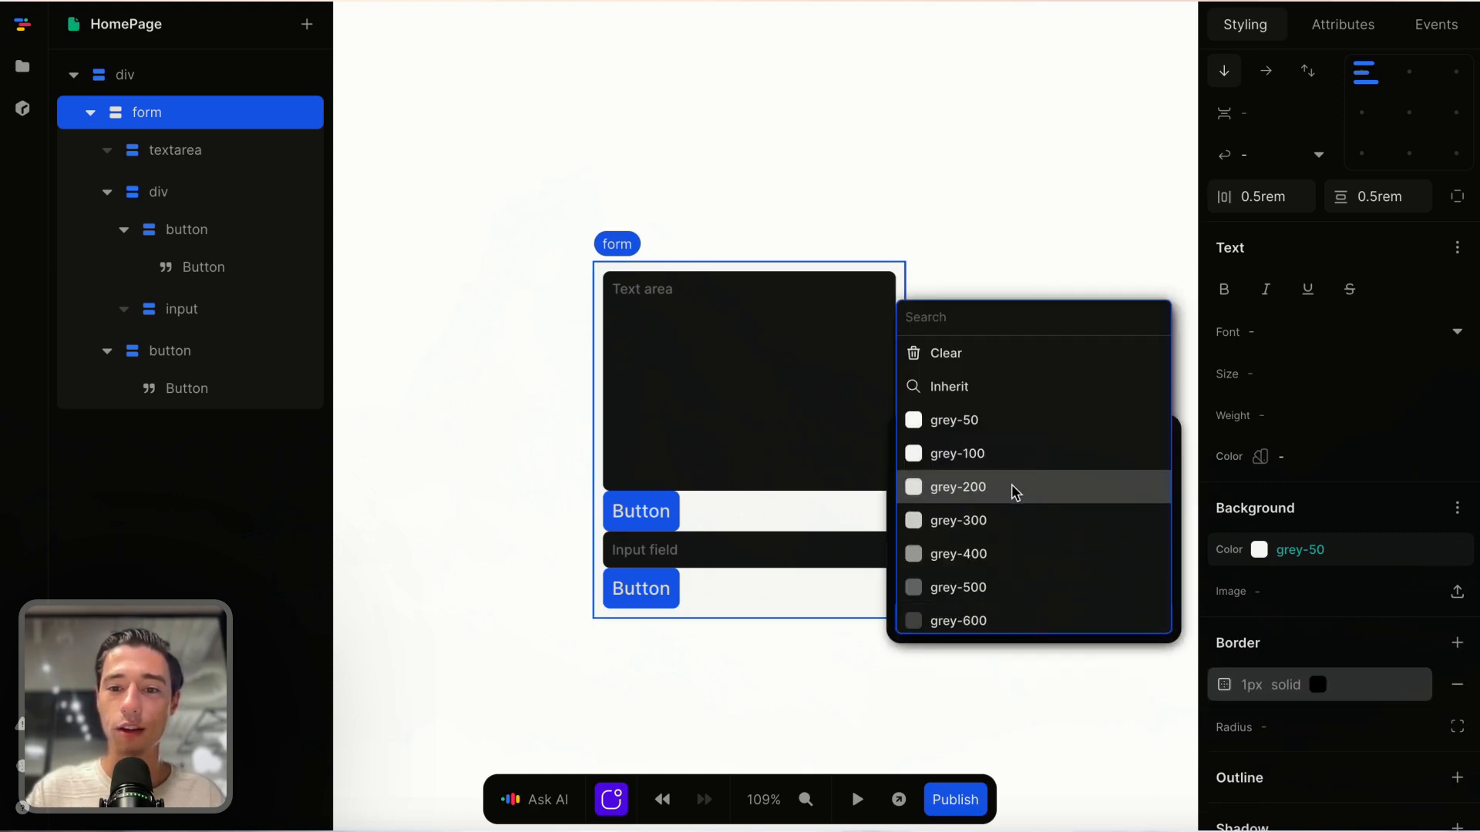
left_click(1011, 484)
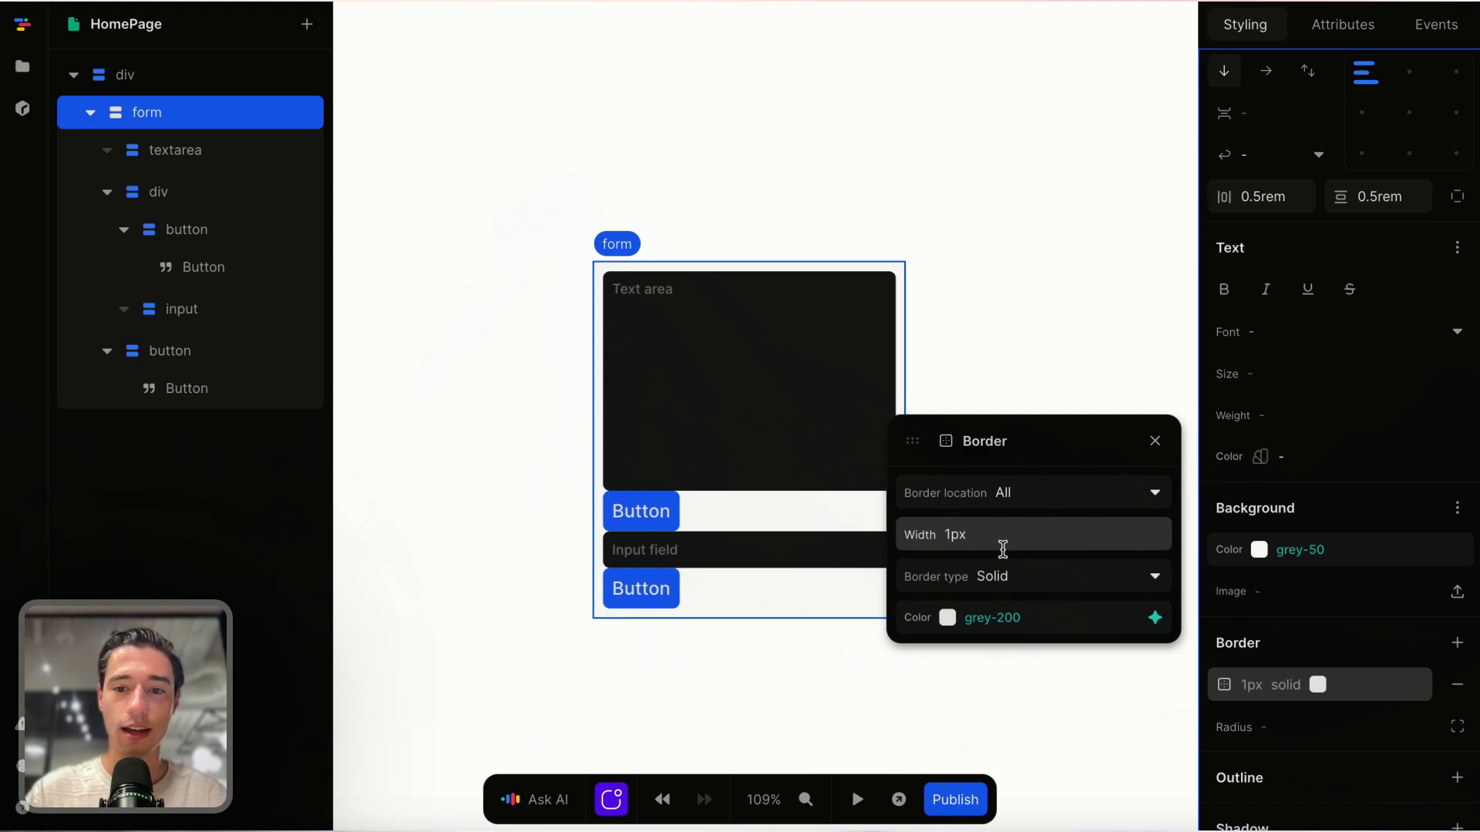
left_click(1002, 549)
type("1.5")
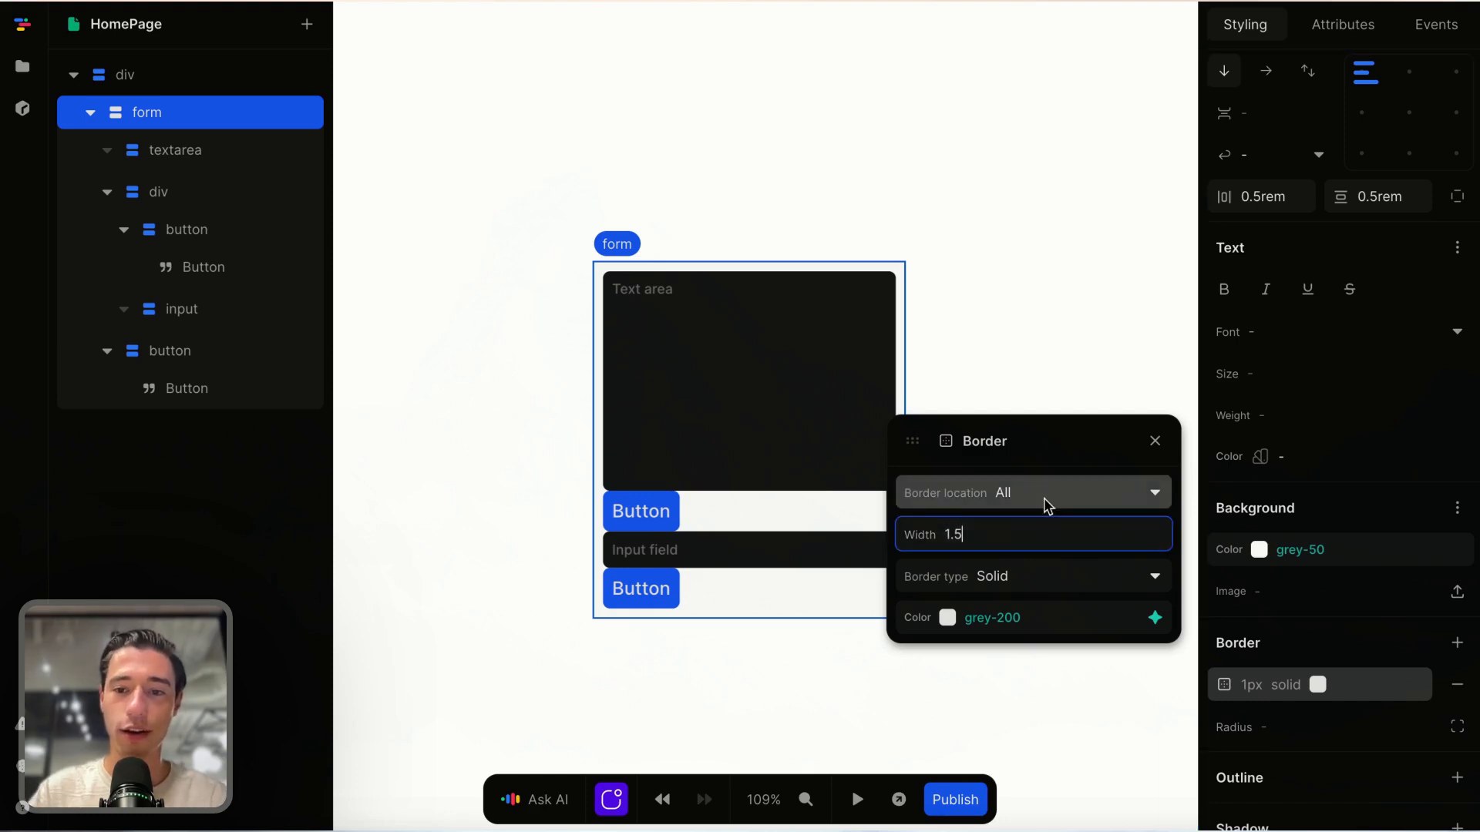
key("Return")
left_click(1154, 441)
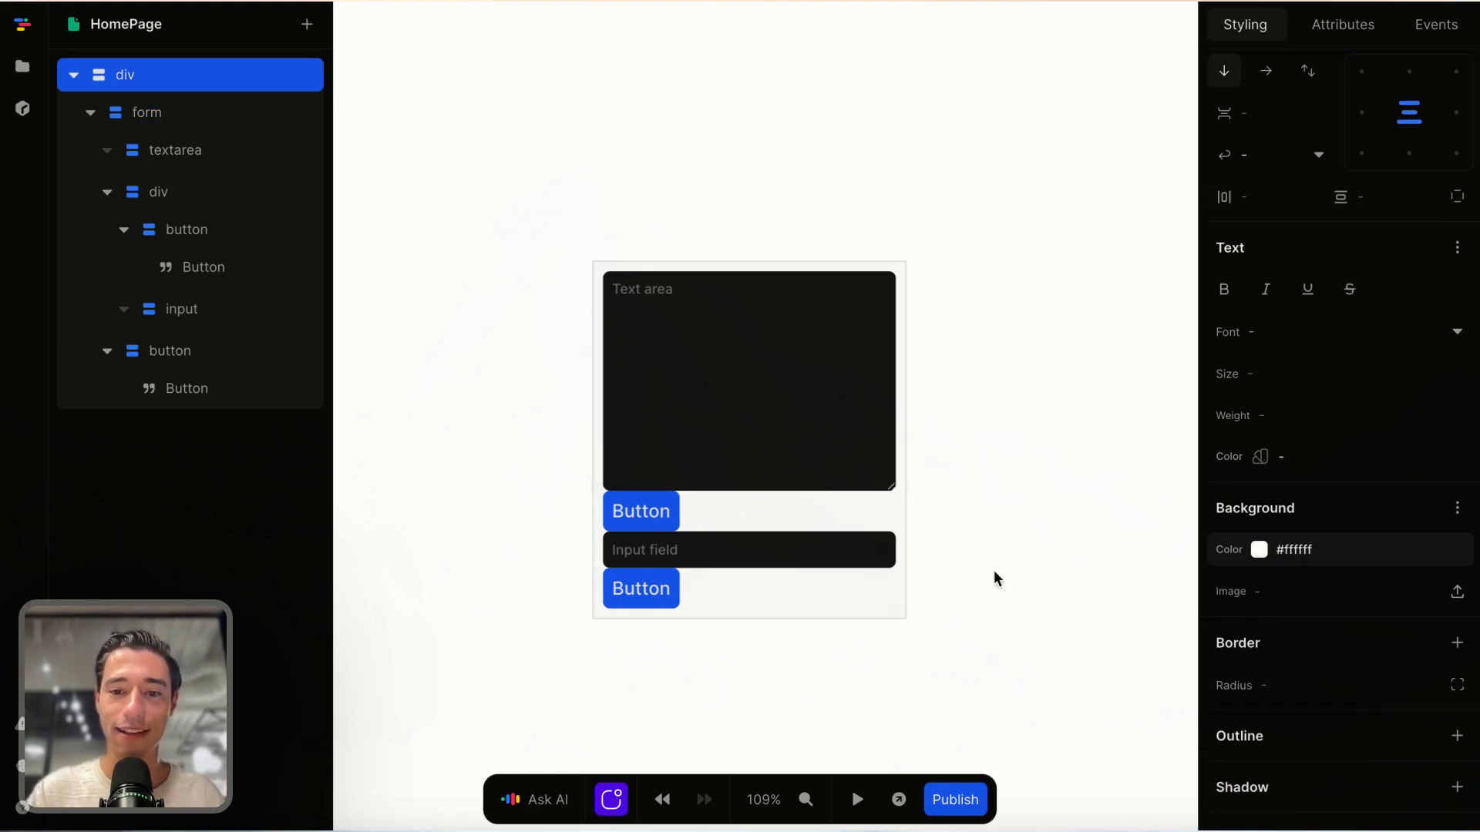
Step: Set the form's border radius to 15px
left_click(903, 568)
scroll(1310, 736, "down", 1)
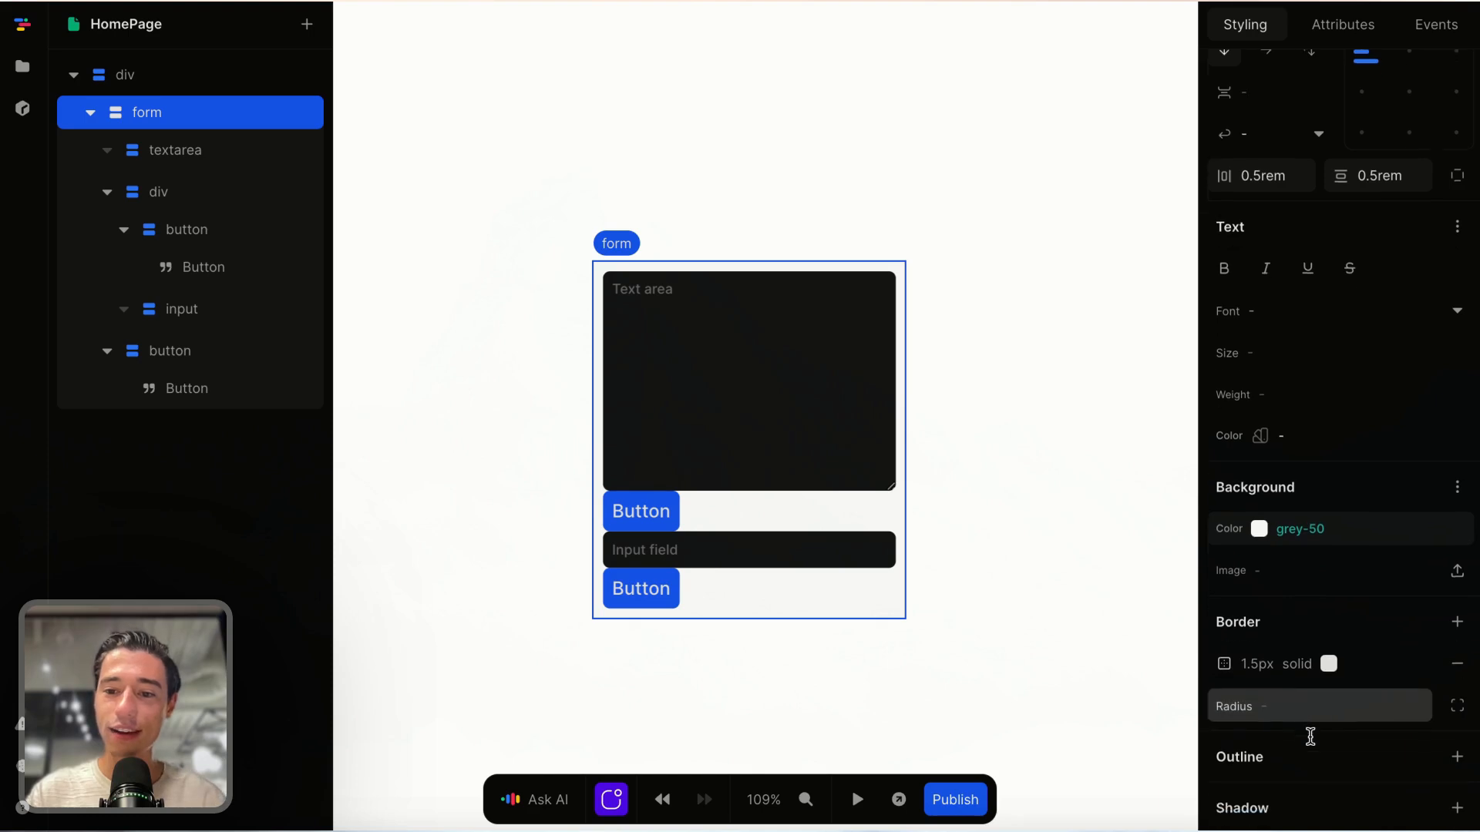
scroll(1310, 736, "down", 1)
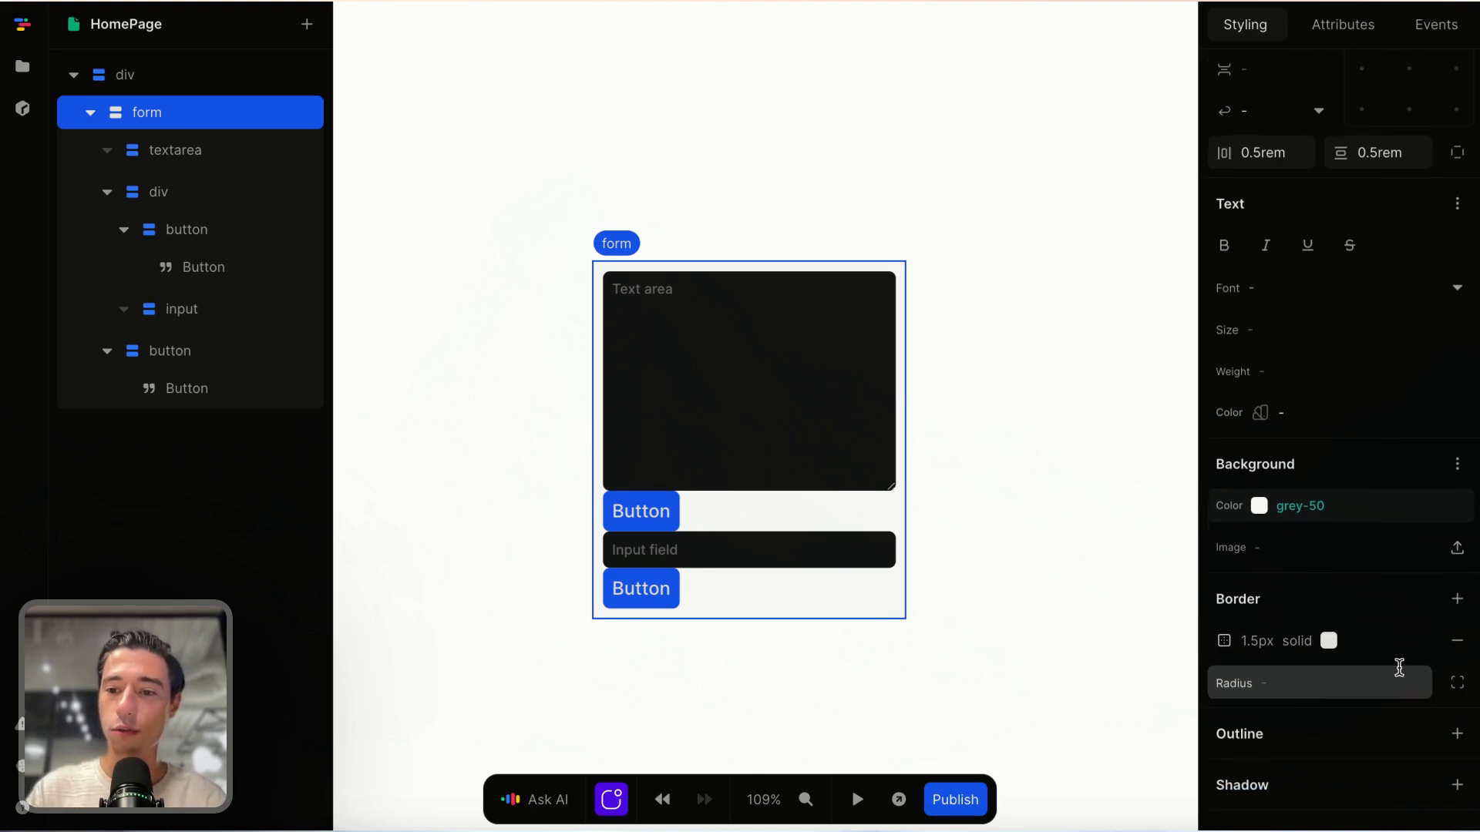
left_click(1314, 688)
type("15px")
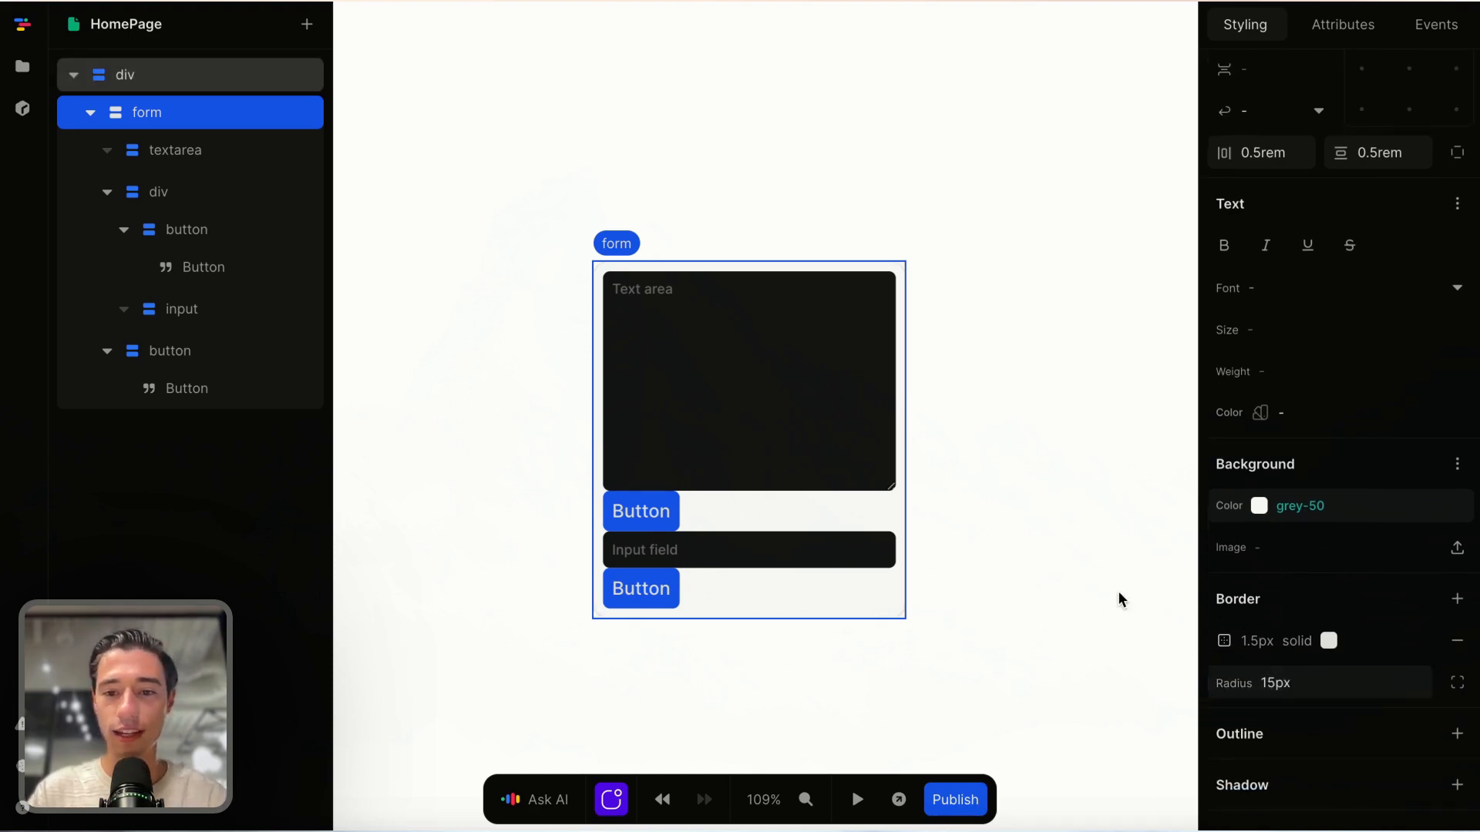
left_click(1114, 592)
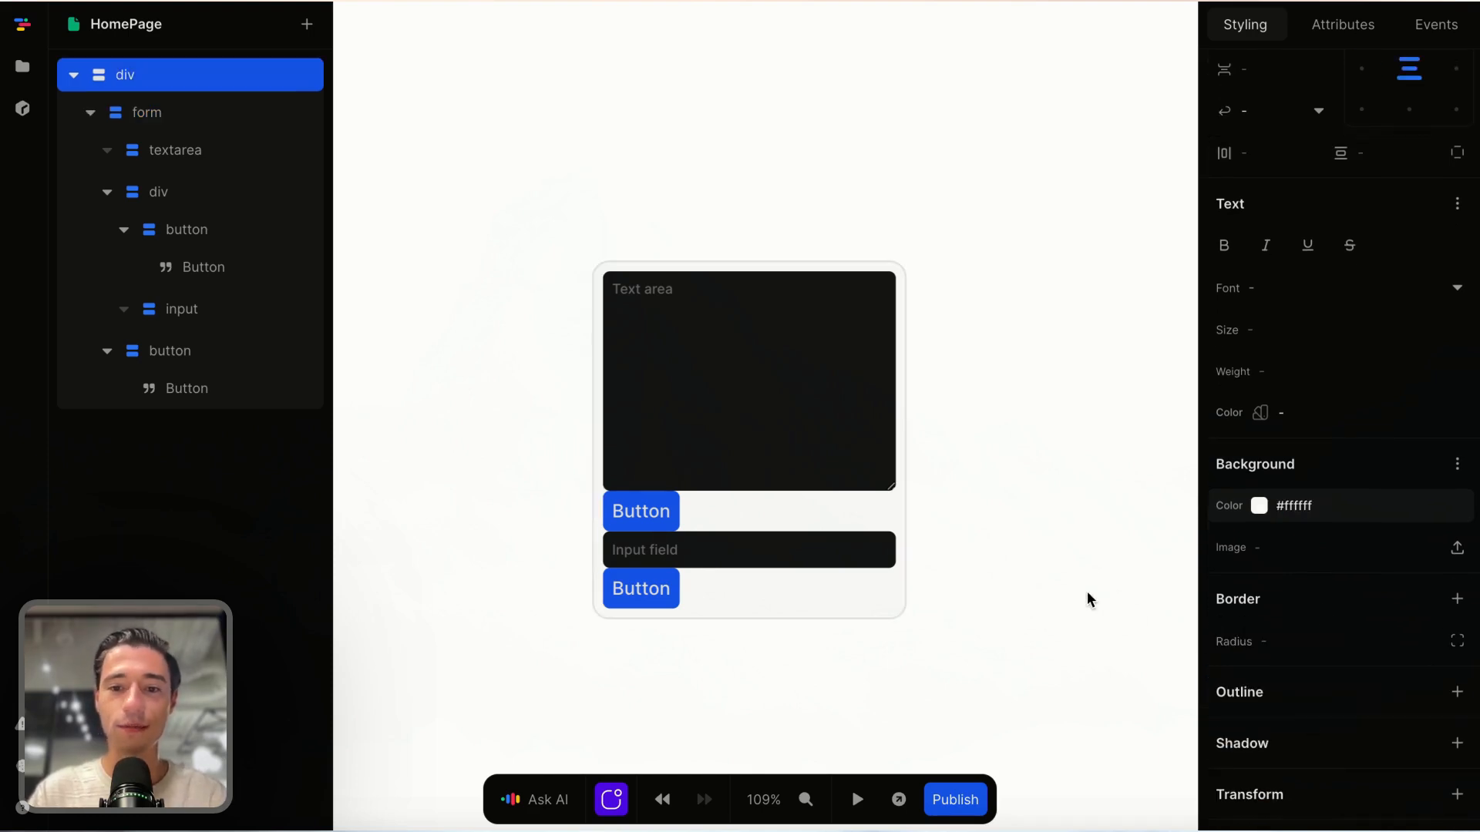
Step: Change the form's border radius to 10px
left_click(900, 496)
left_click(1311, 696)
type("10px")
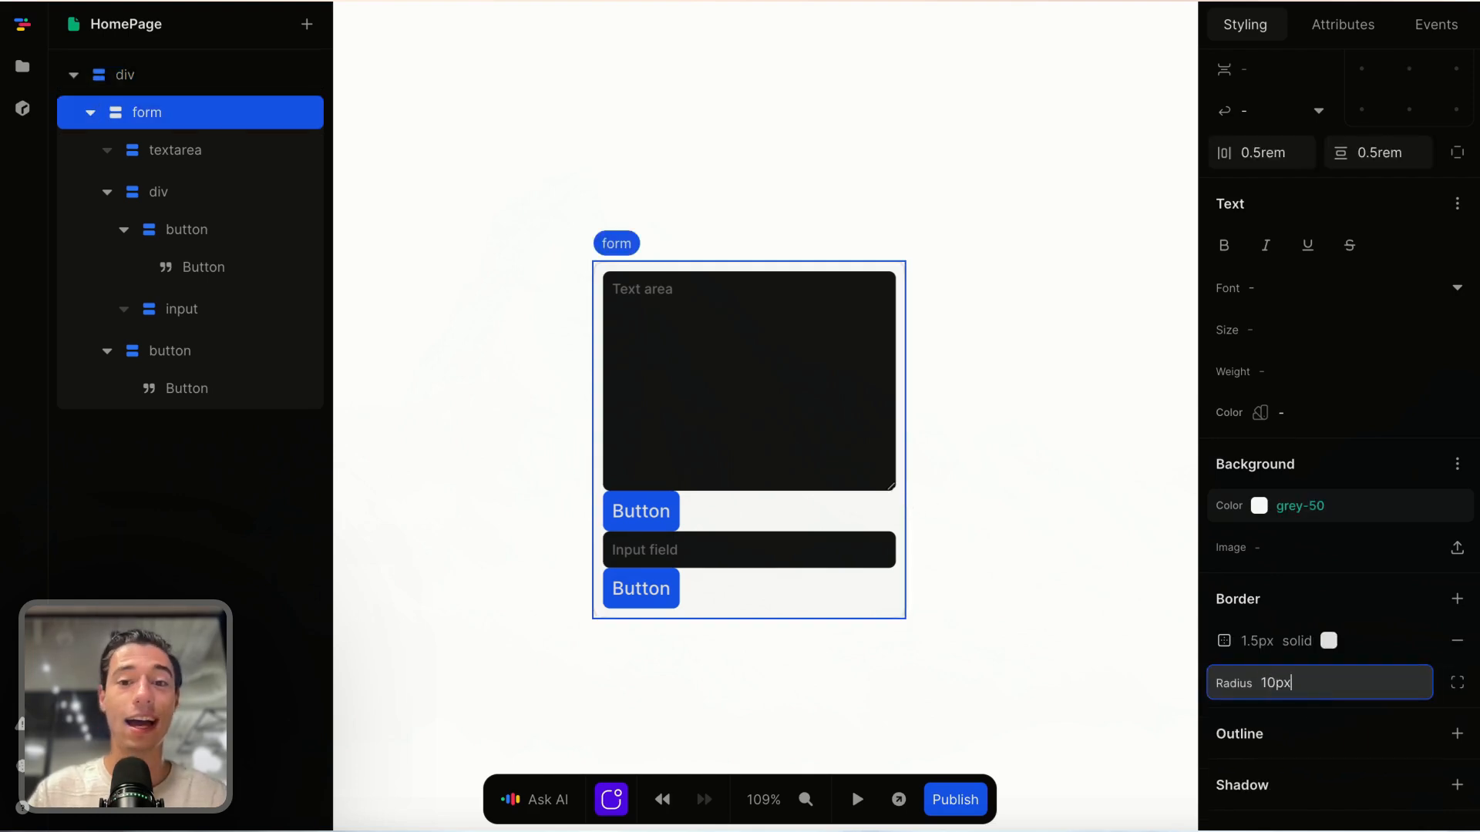
key("Return")
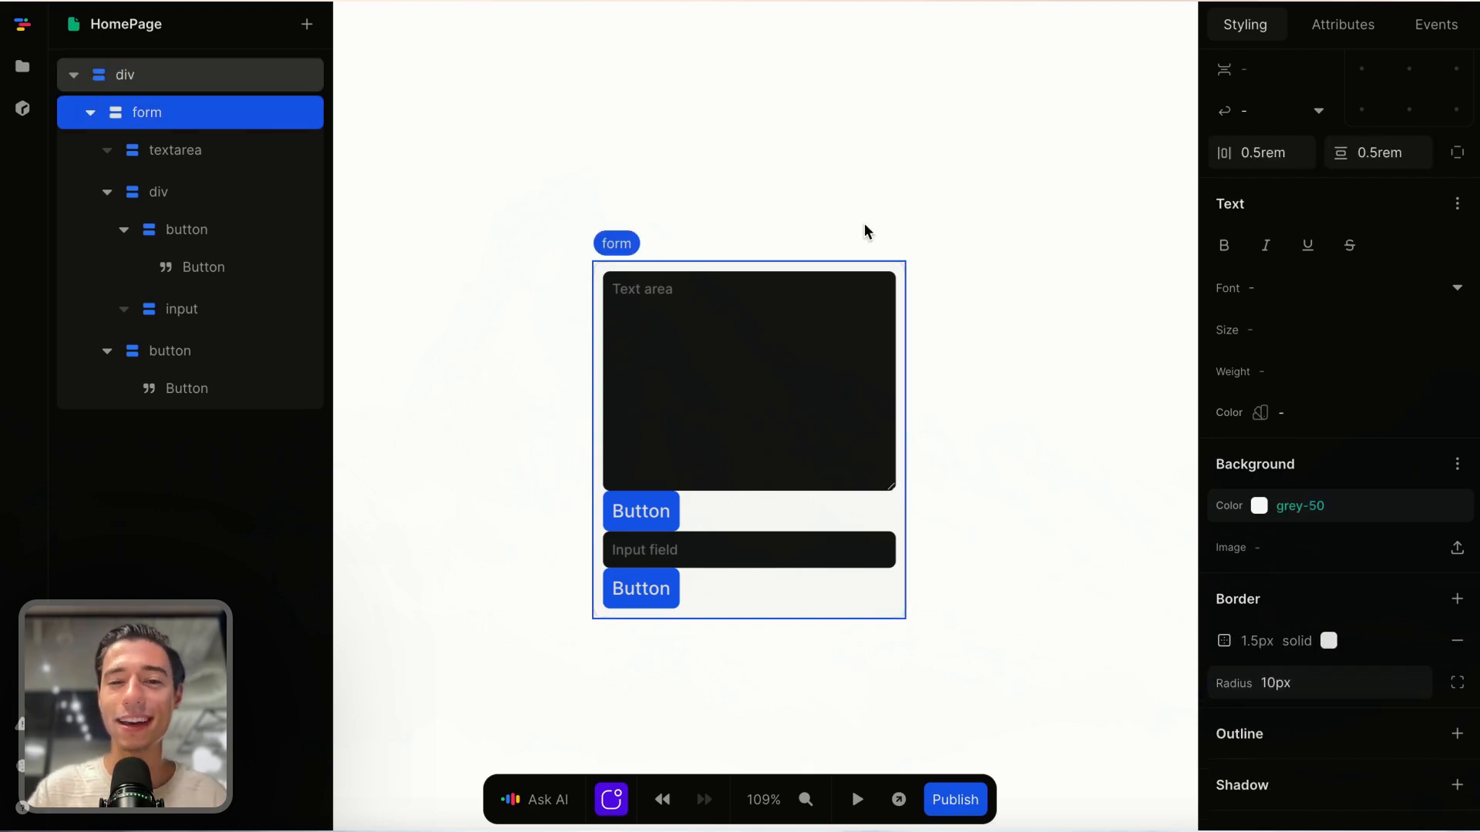
scroll(867, 231, "down", 2)
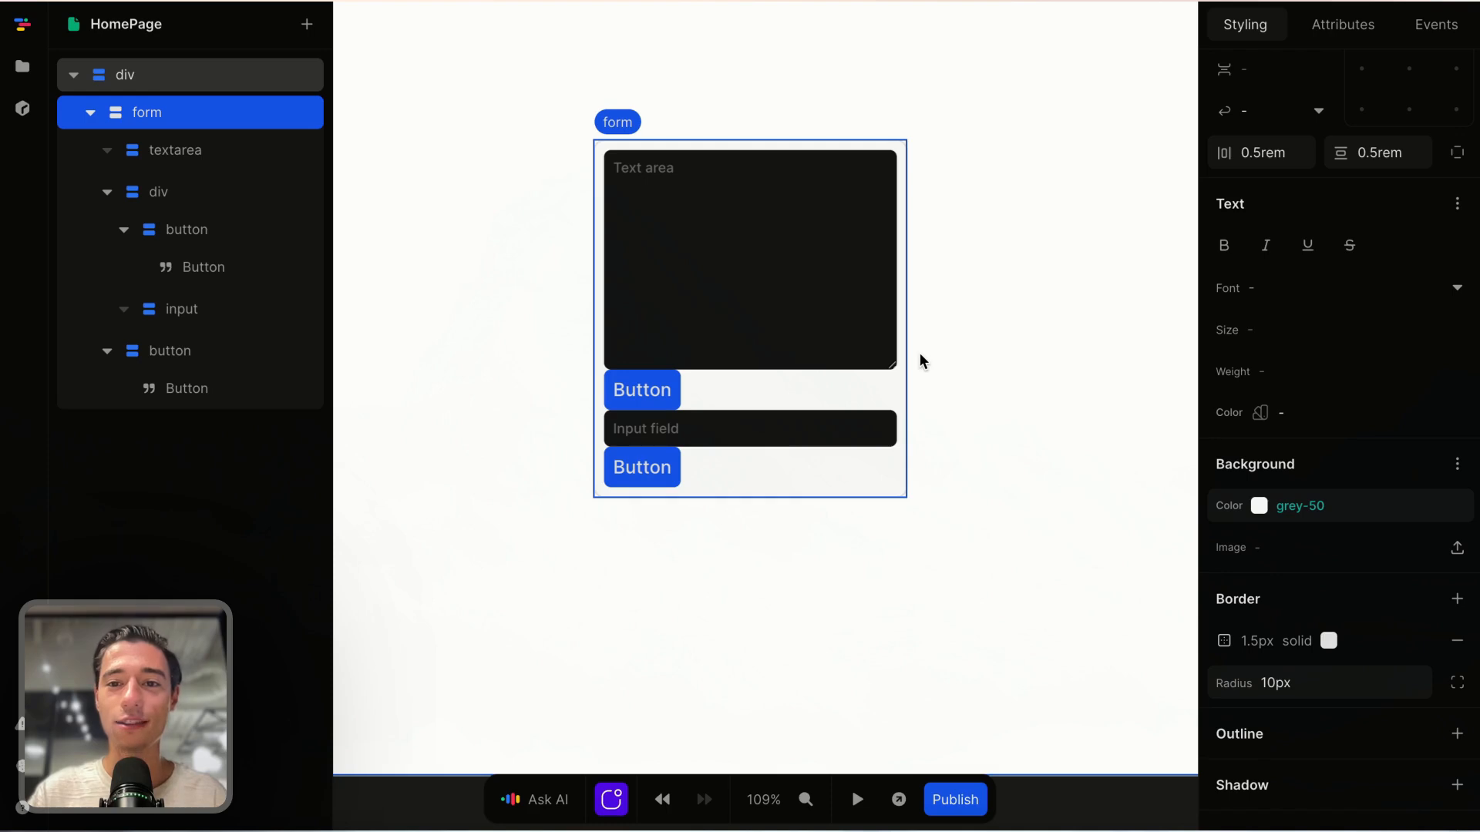
scroll(951, 353, "up", 5)
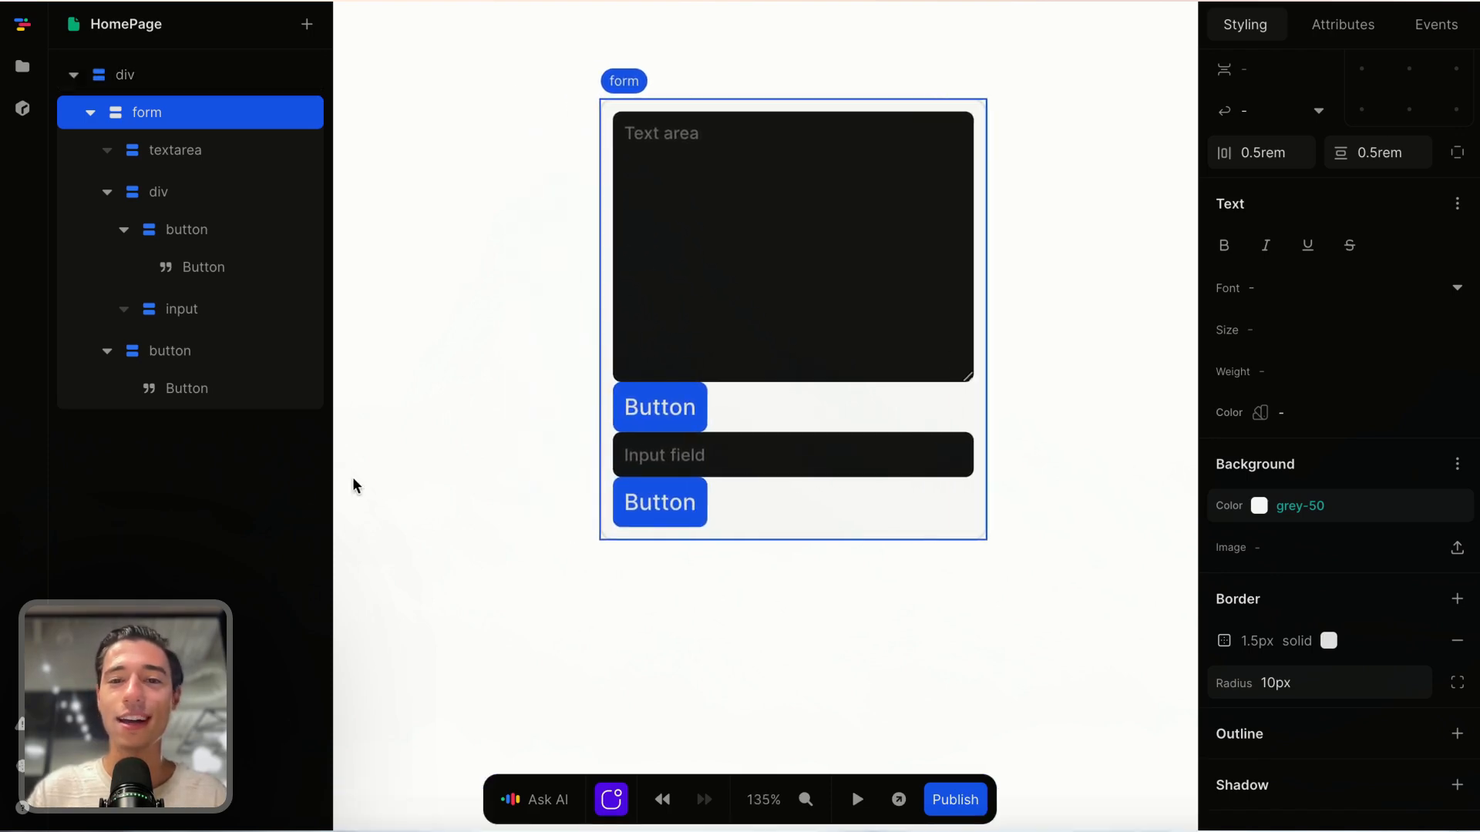
left_click(1113, 239)
Step: Set the text area's background color to pure white, #ffffff
left_click(874, 248)
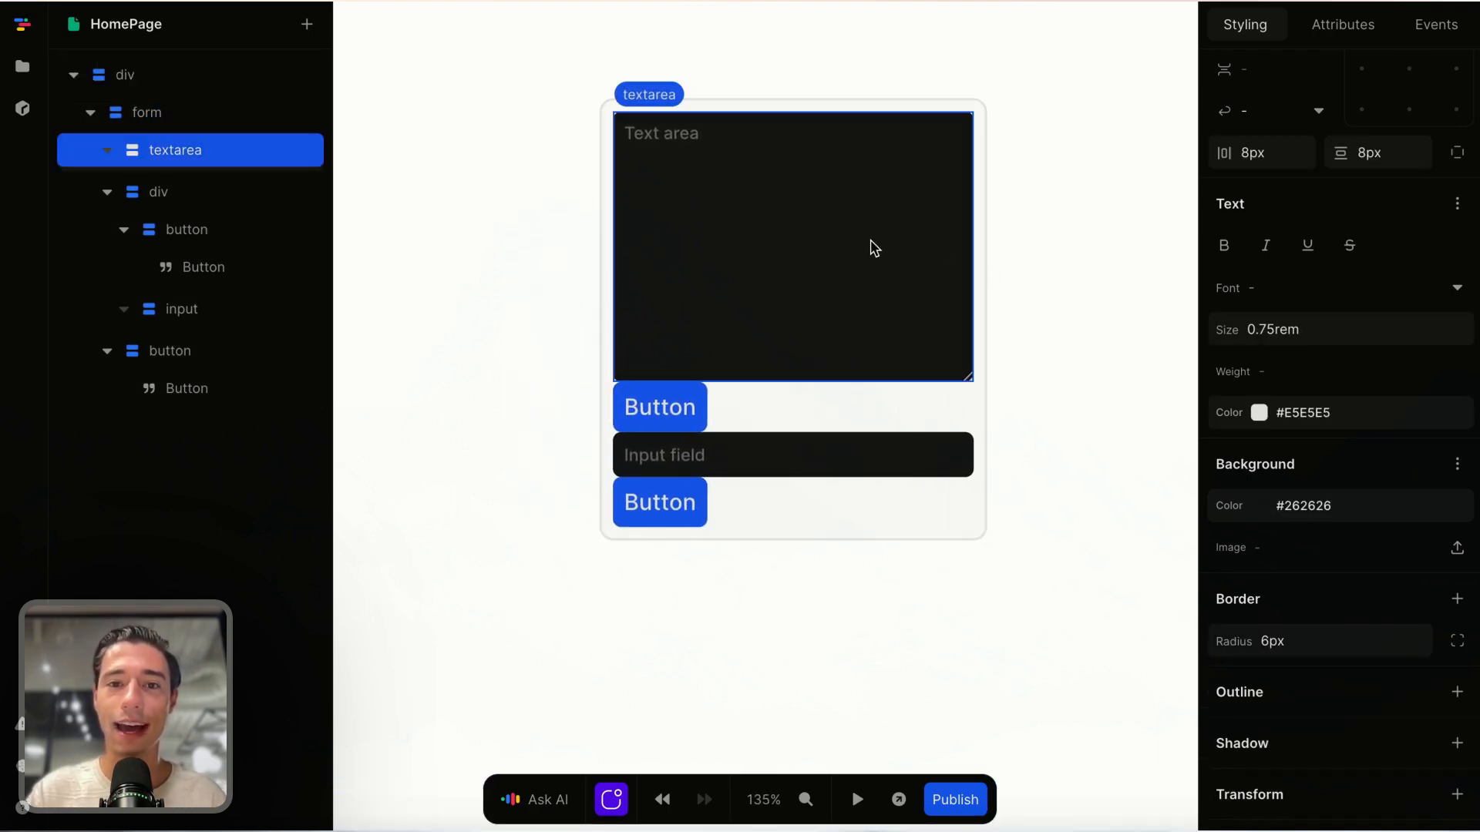
left_click(1457, 505)
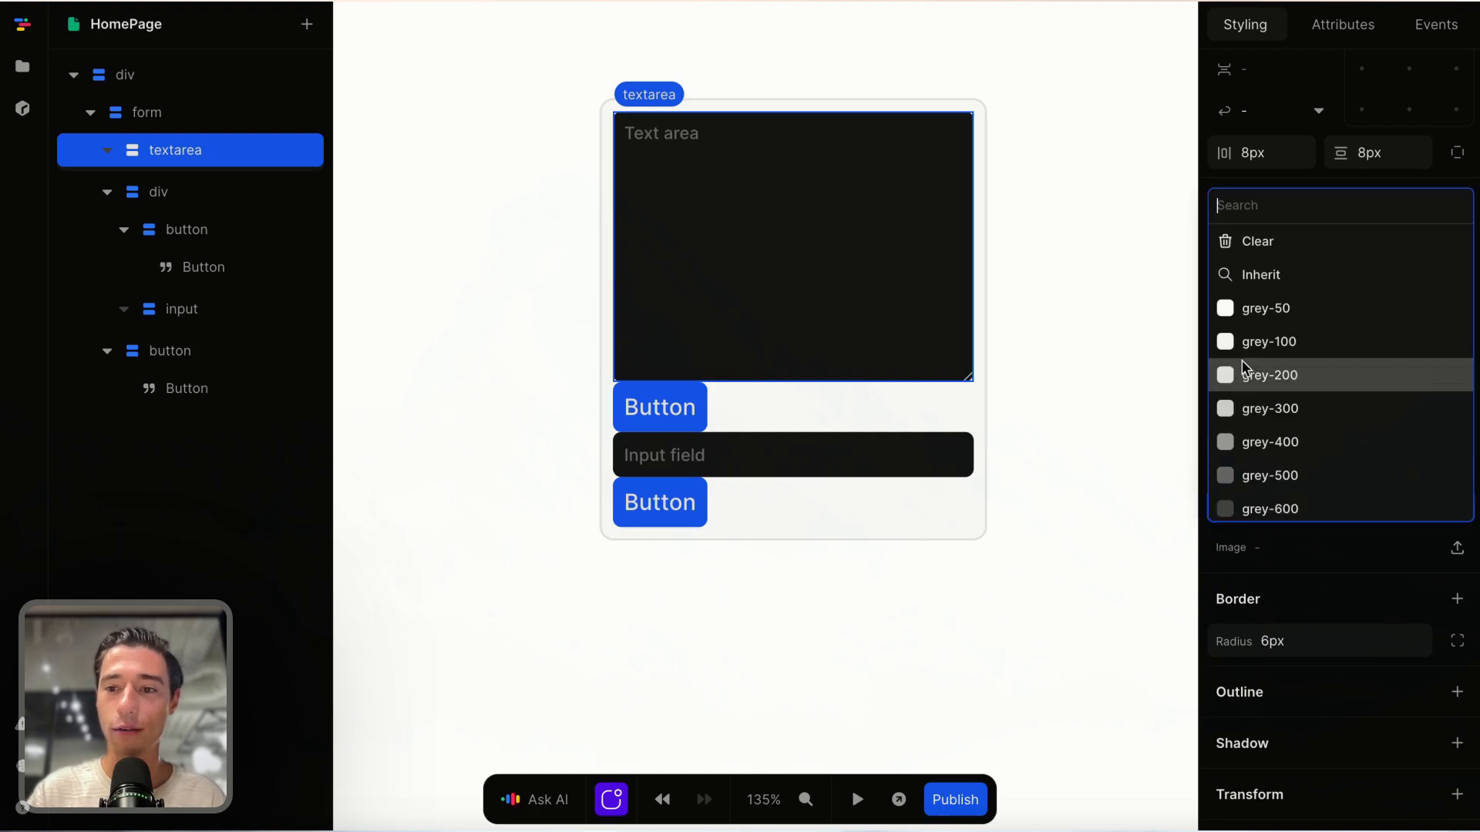
left_click(1249, 308)
left_click(1259, 512)
left_click_drag(1277, 322, 1086, 115)
left_click(1093, 197)
left_click(1093, 197)
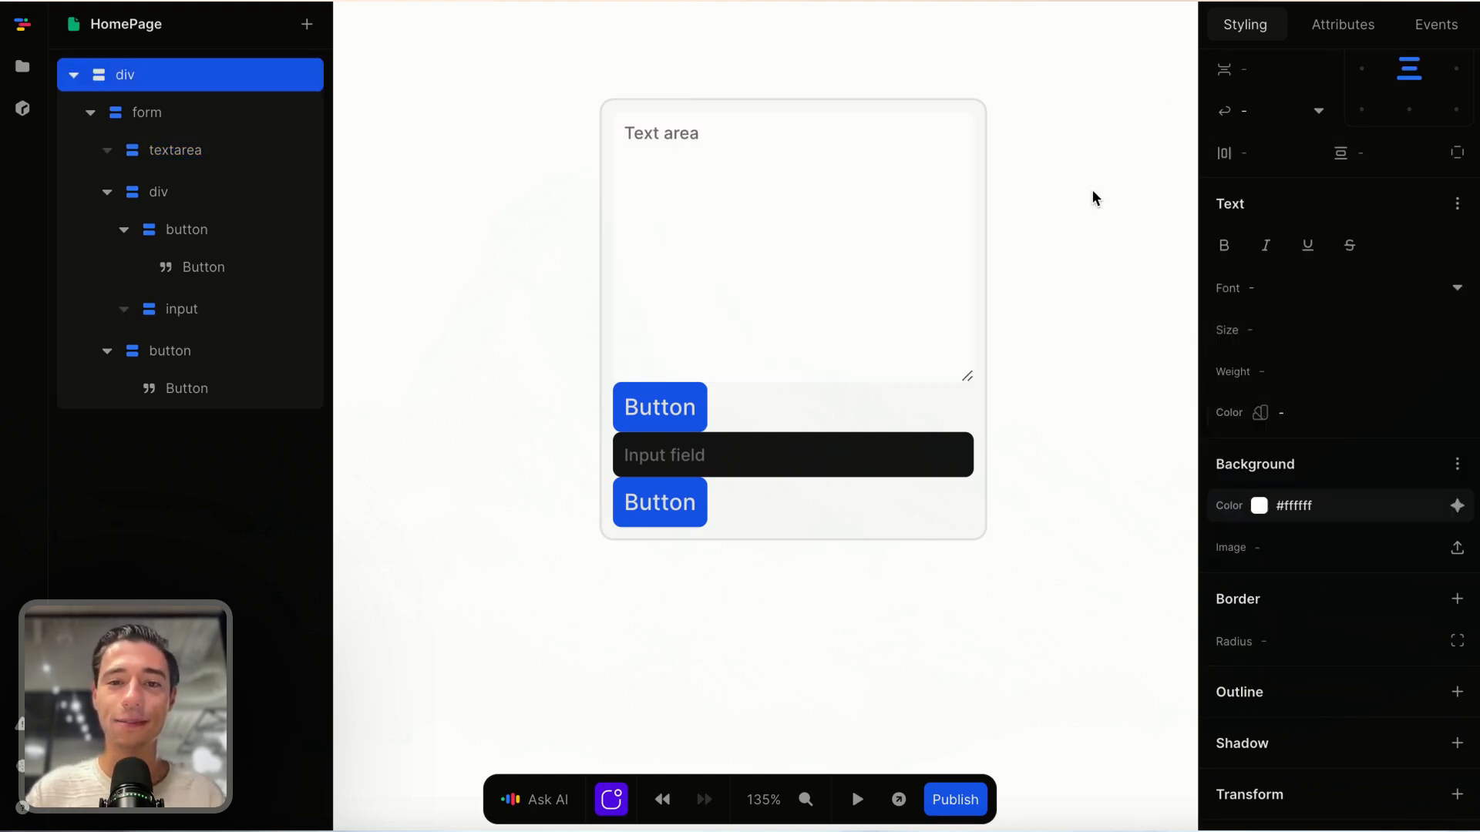
Step: Add a 1px solid border in grey-200 on all sides of the text area
left_click(946, 184)
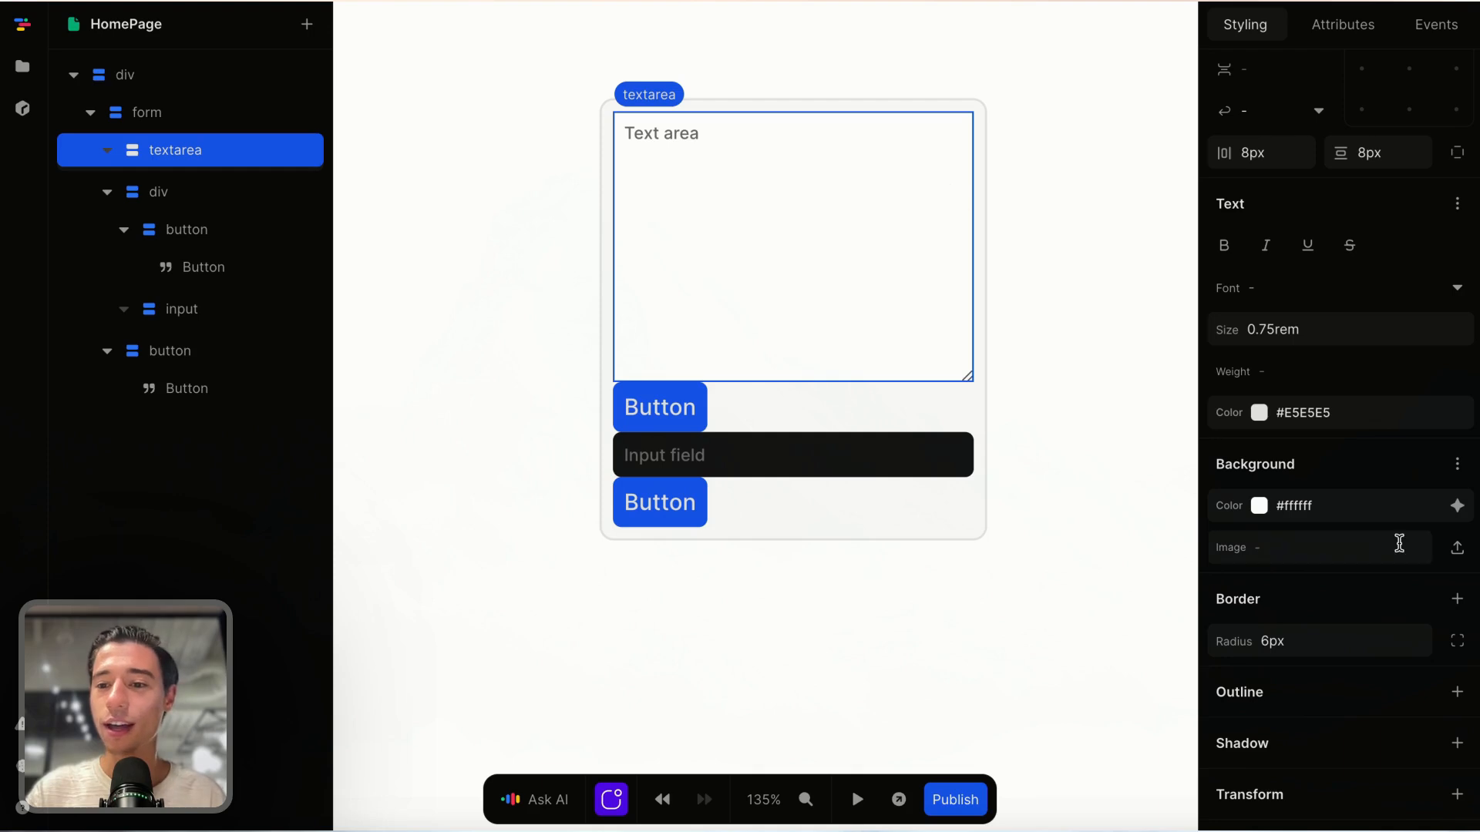
left_click(1455, 600)
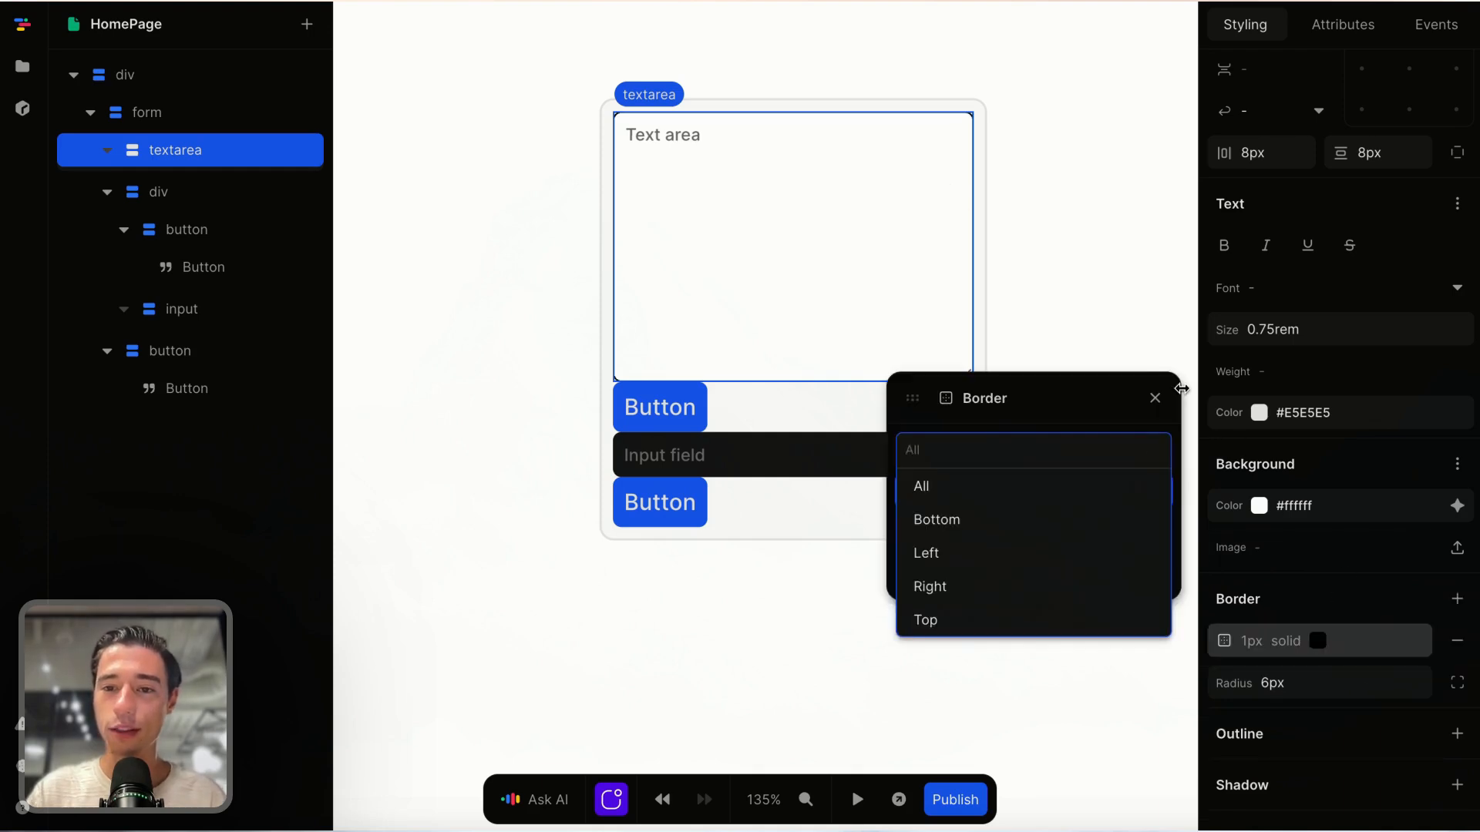
left_click(1110, 417)
left_click(1149, 574)
left_click(1046, 456)
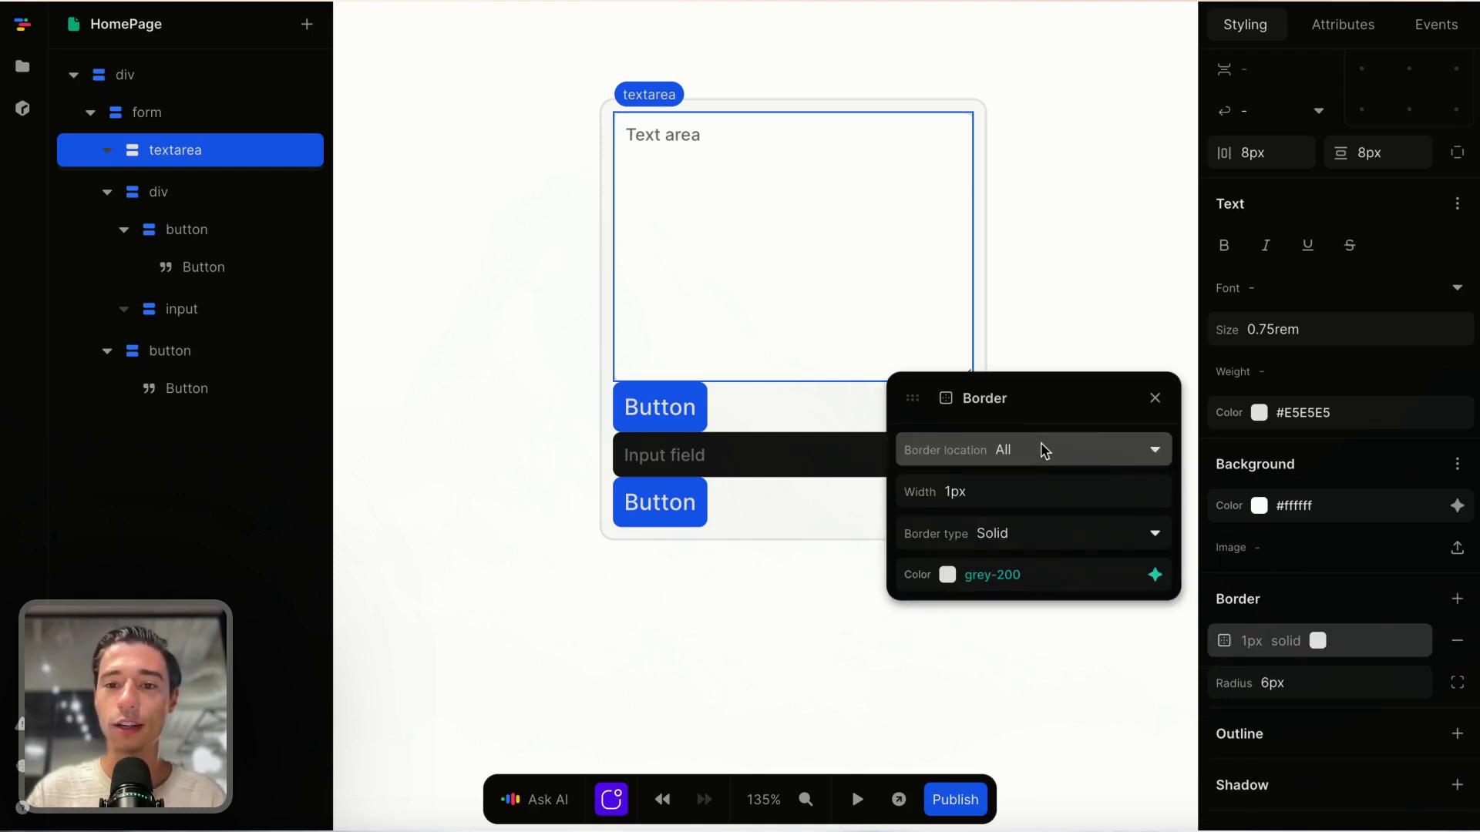
left_click(1154, 398)
left_click(1145, 379)
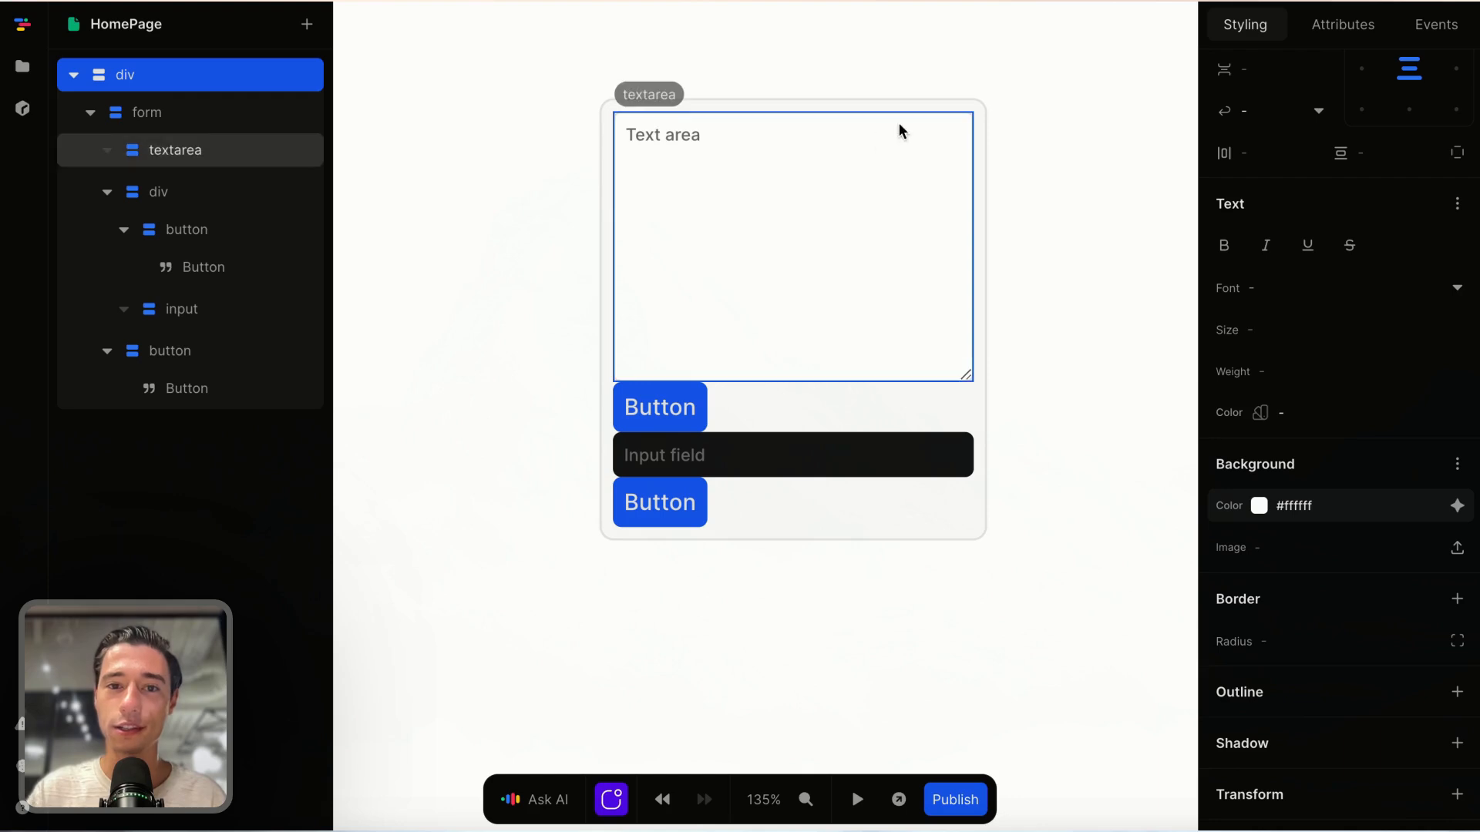
Step: Restore the form's border radius to 15px
left_click(984, 140)
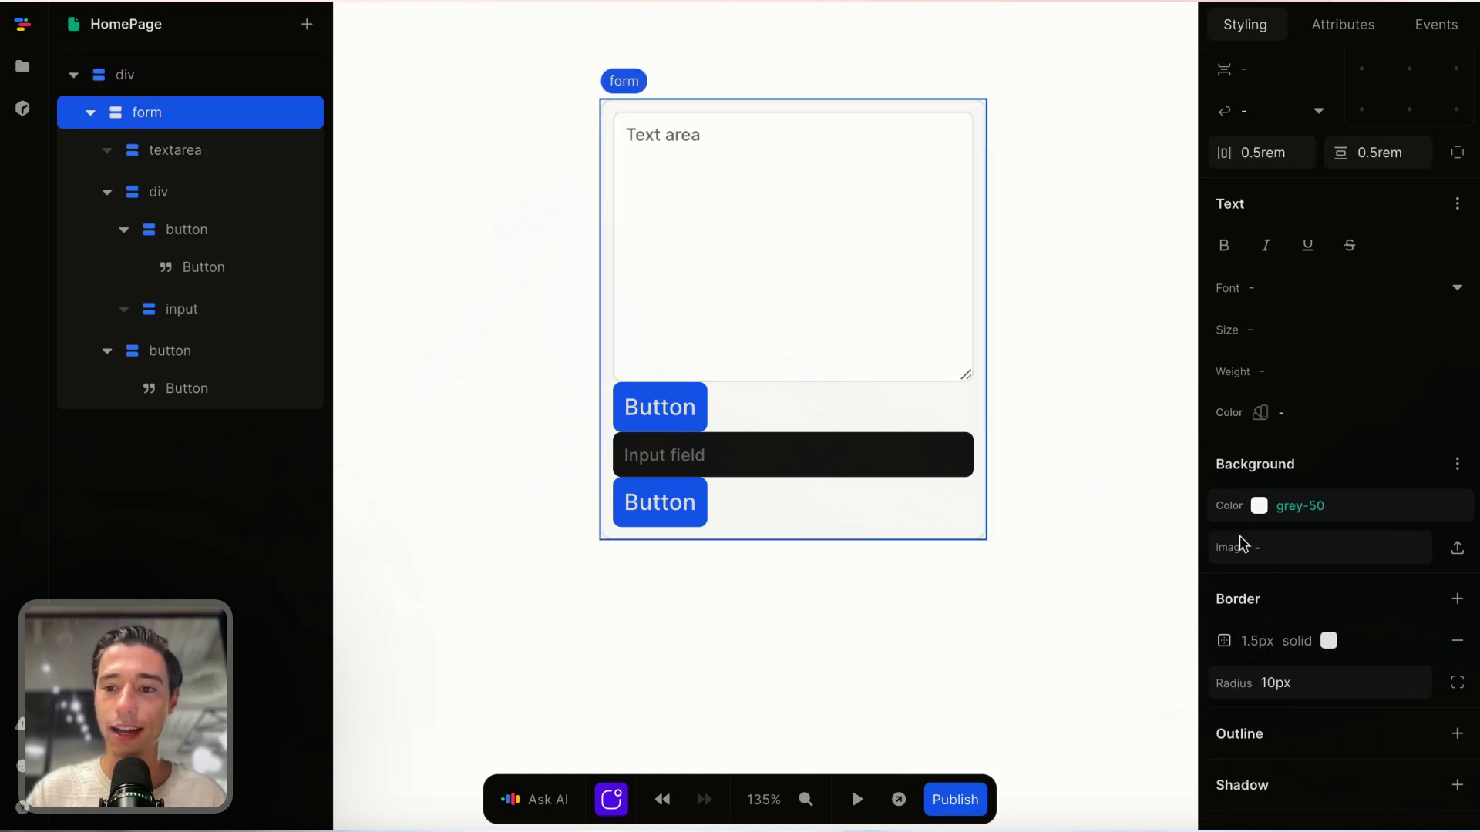
left_click(1298, 679)
key("BackSpace")
type("15px")
left_click(999, 615)
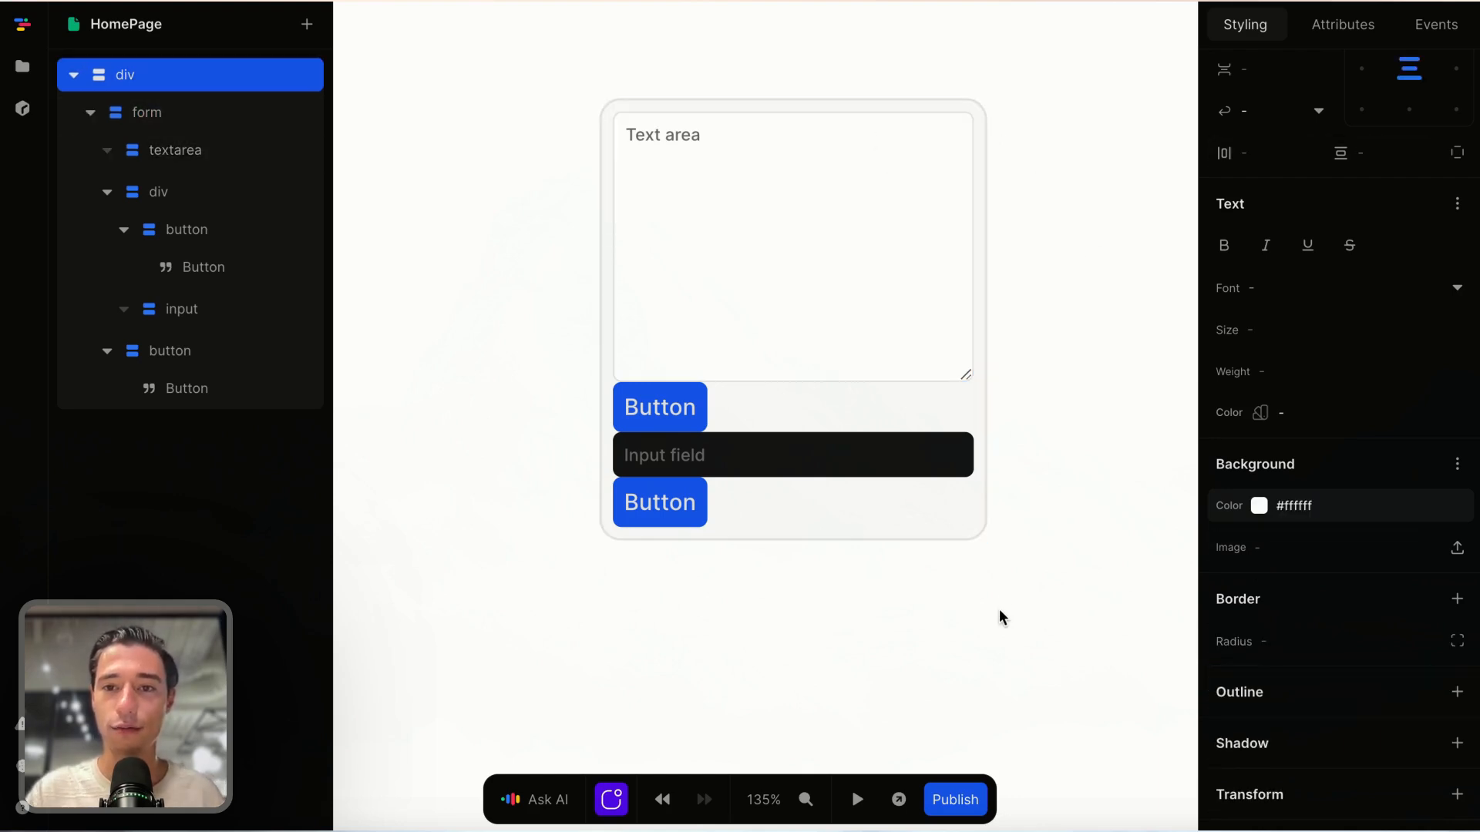
Step: Set the text area's border radius to 10px
left_click(904, 283)
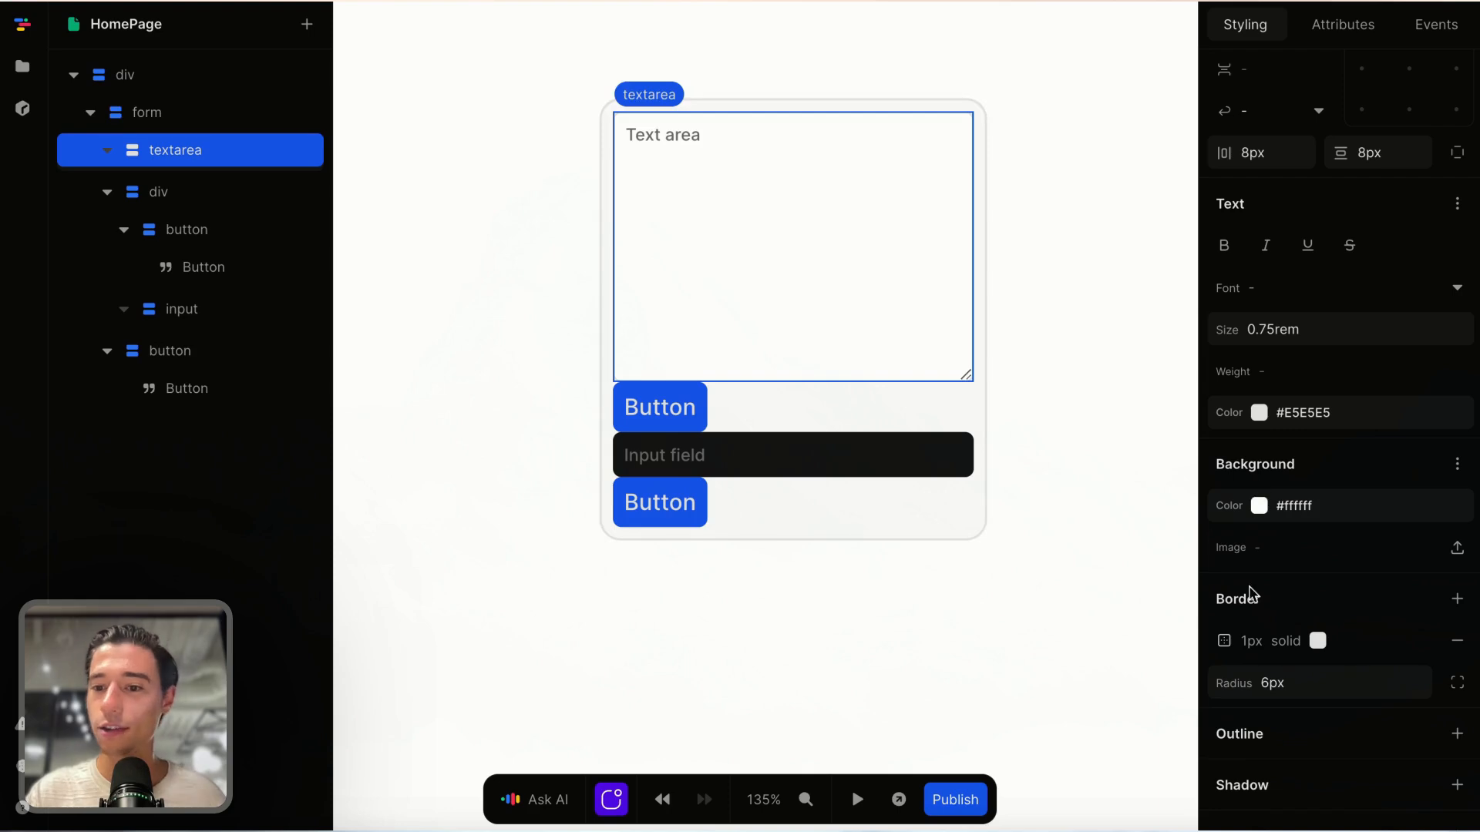
left_click(1299, 682)
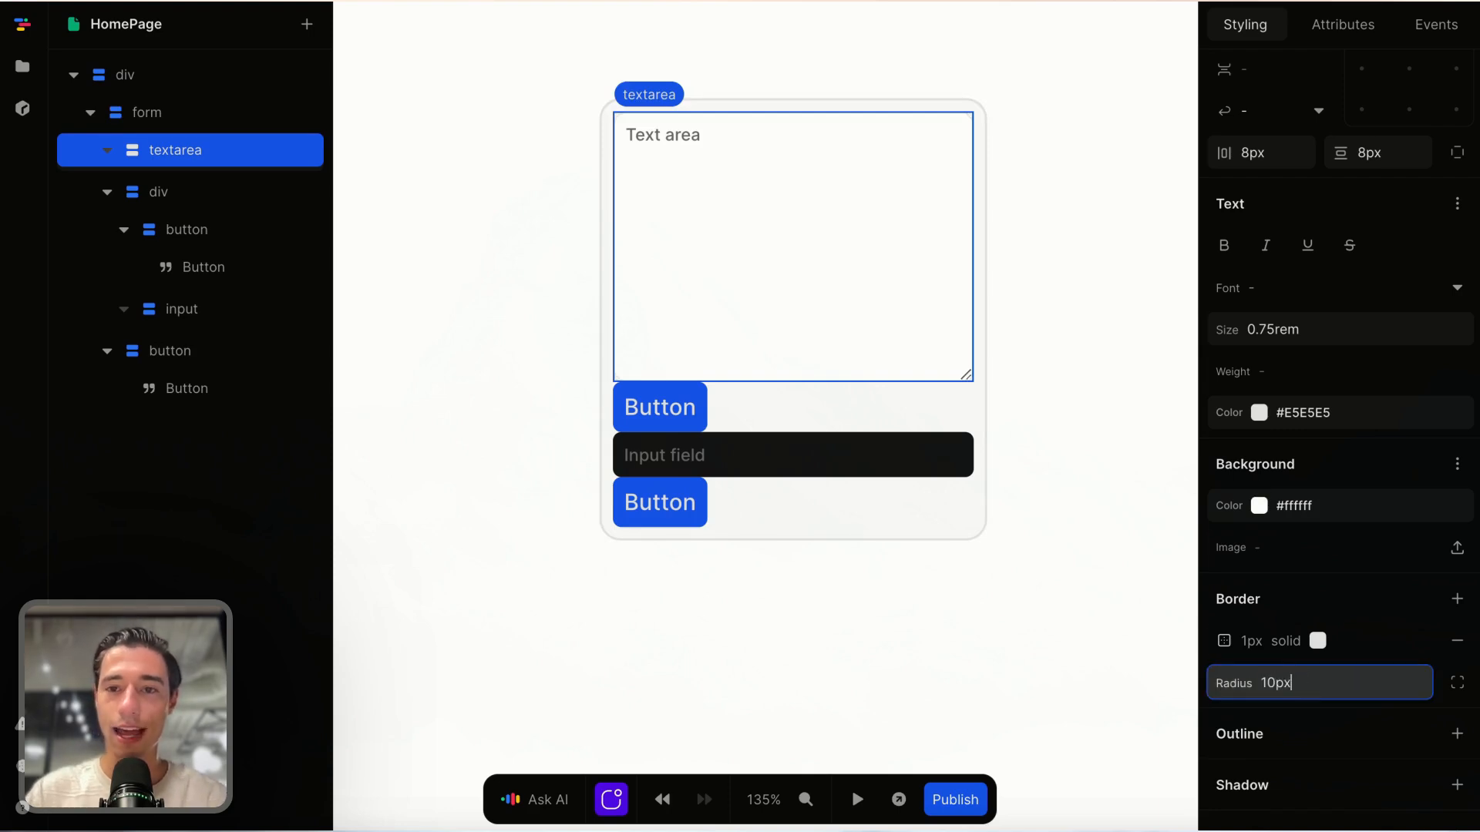
left_click(892, 754)
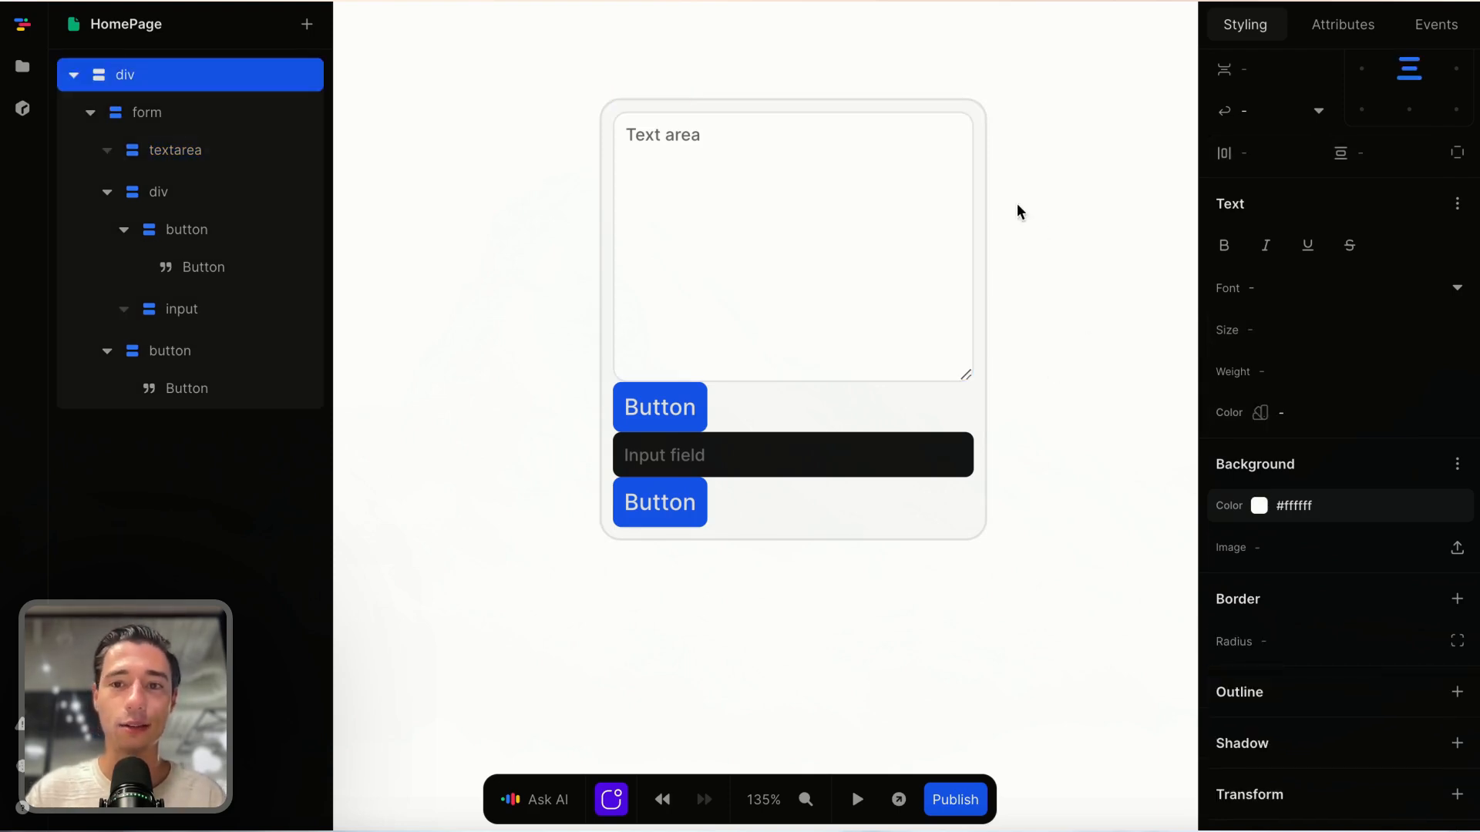
left_click(982, 161)
left_click(1043, 195)
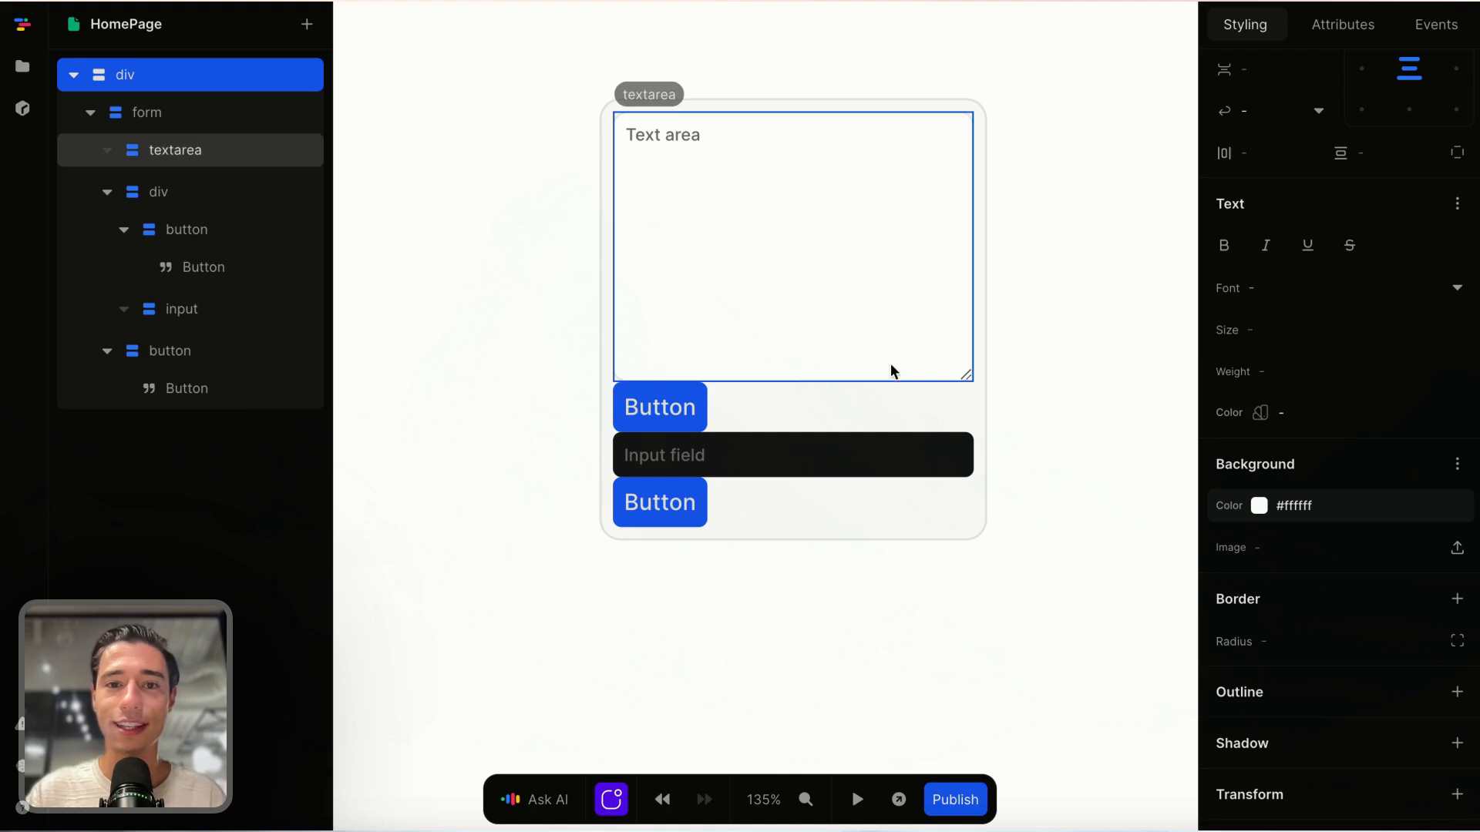
Step: Replace the text area's placeholder with "You bio goes here..."
left_click(776, 242)
left_click(1342, 24)
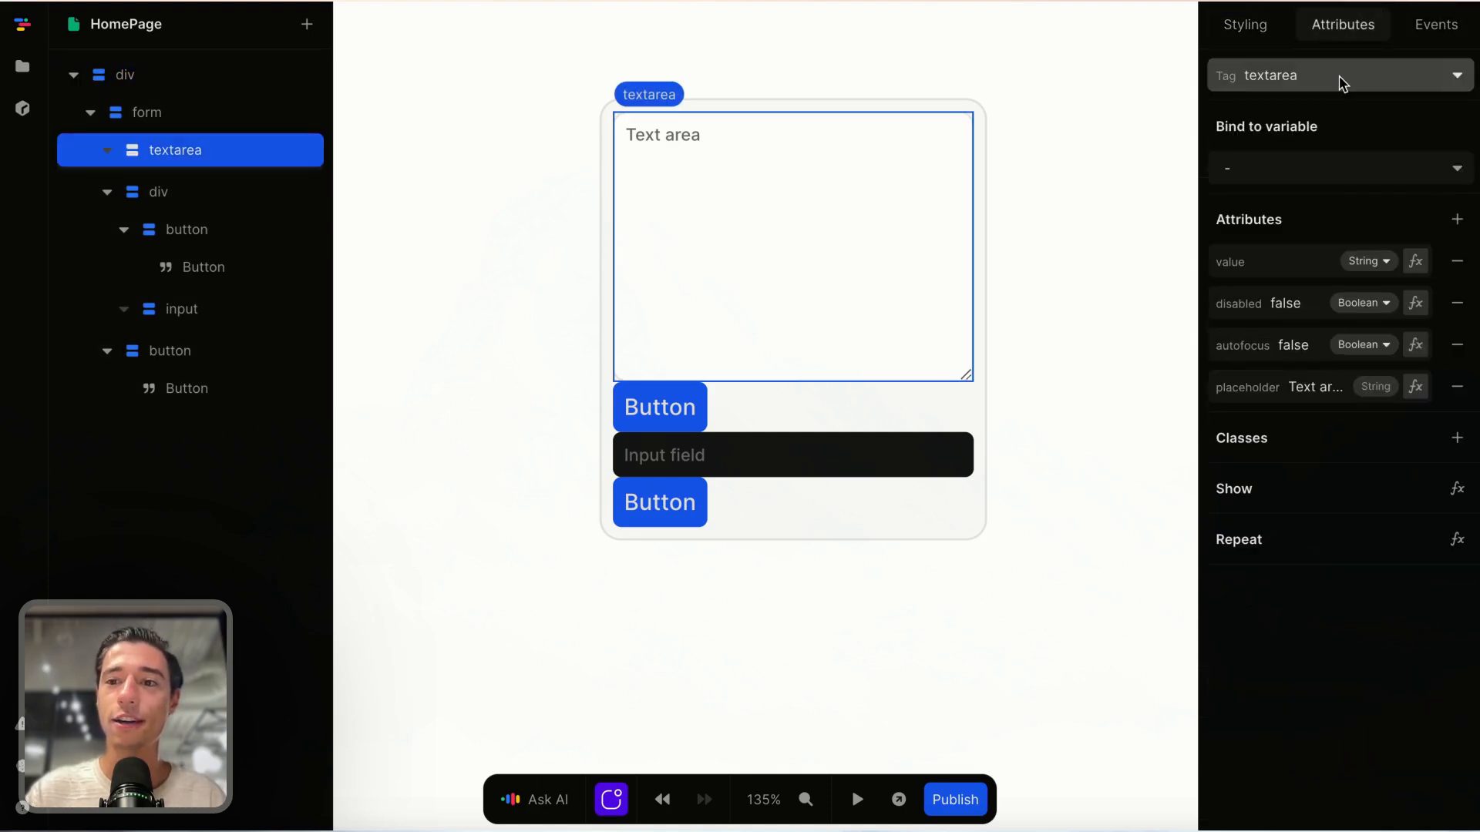
left_click(1316, 388)
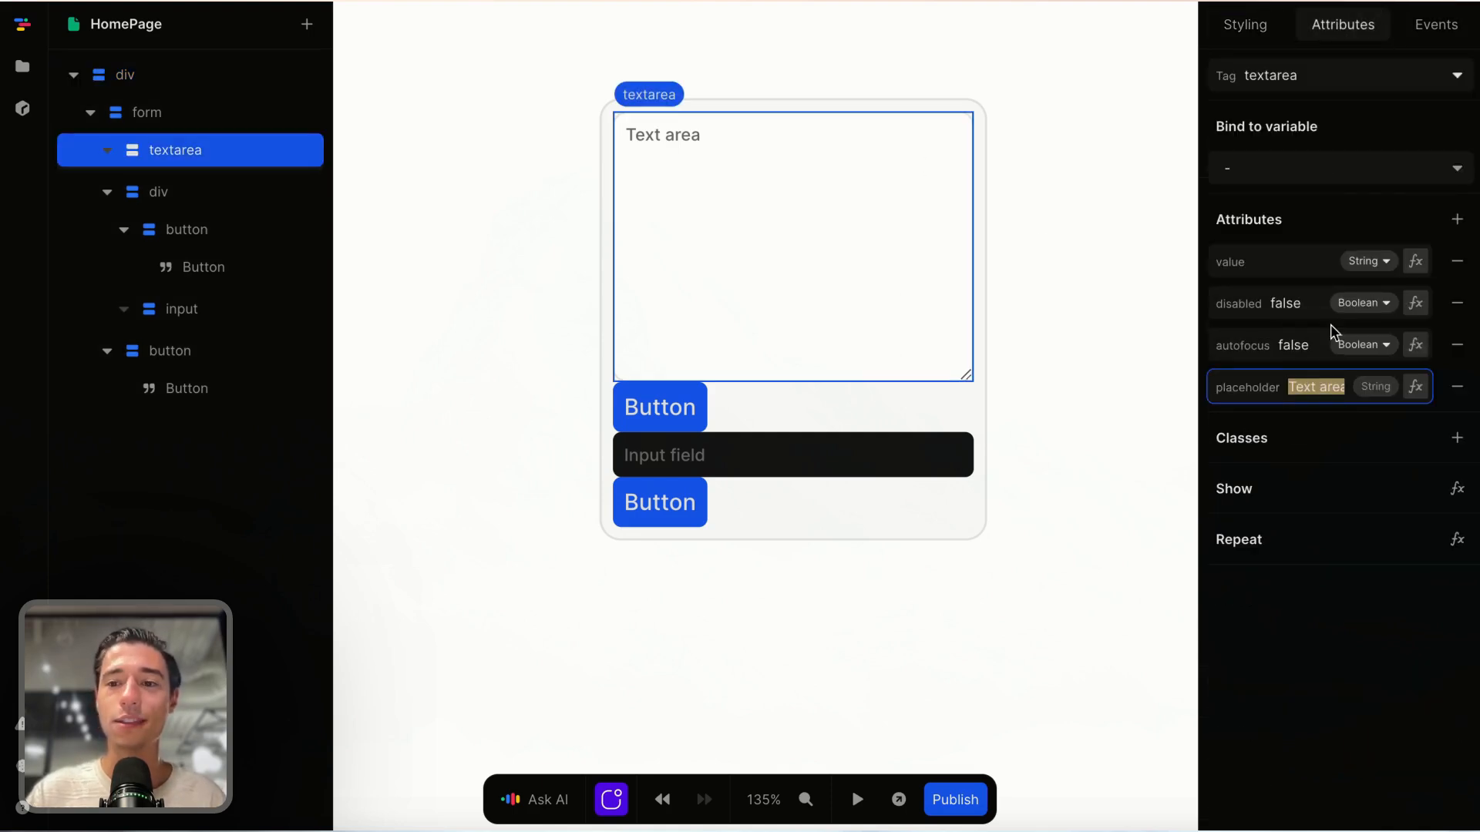
key("BackSpace")
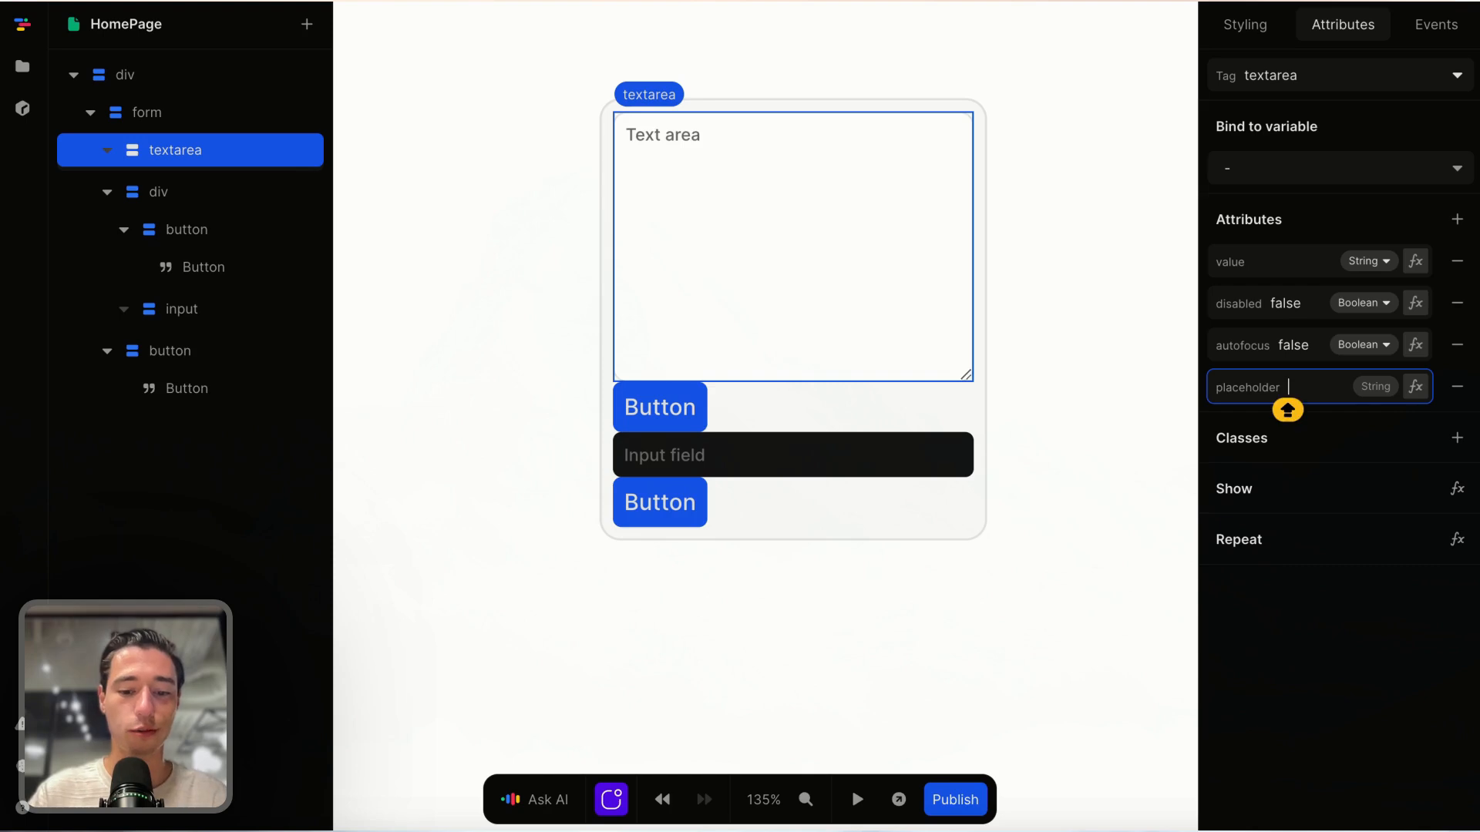
type("You bi...")
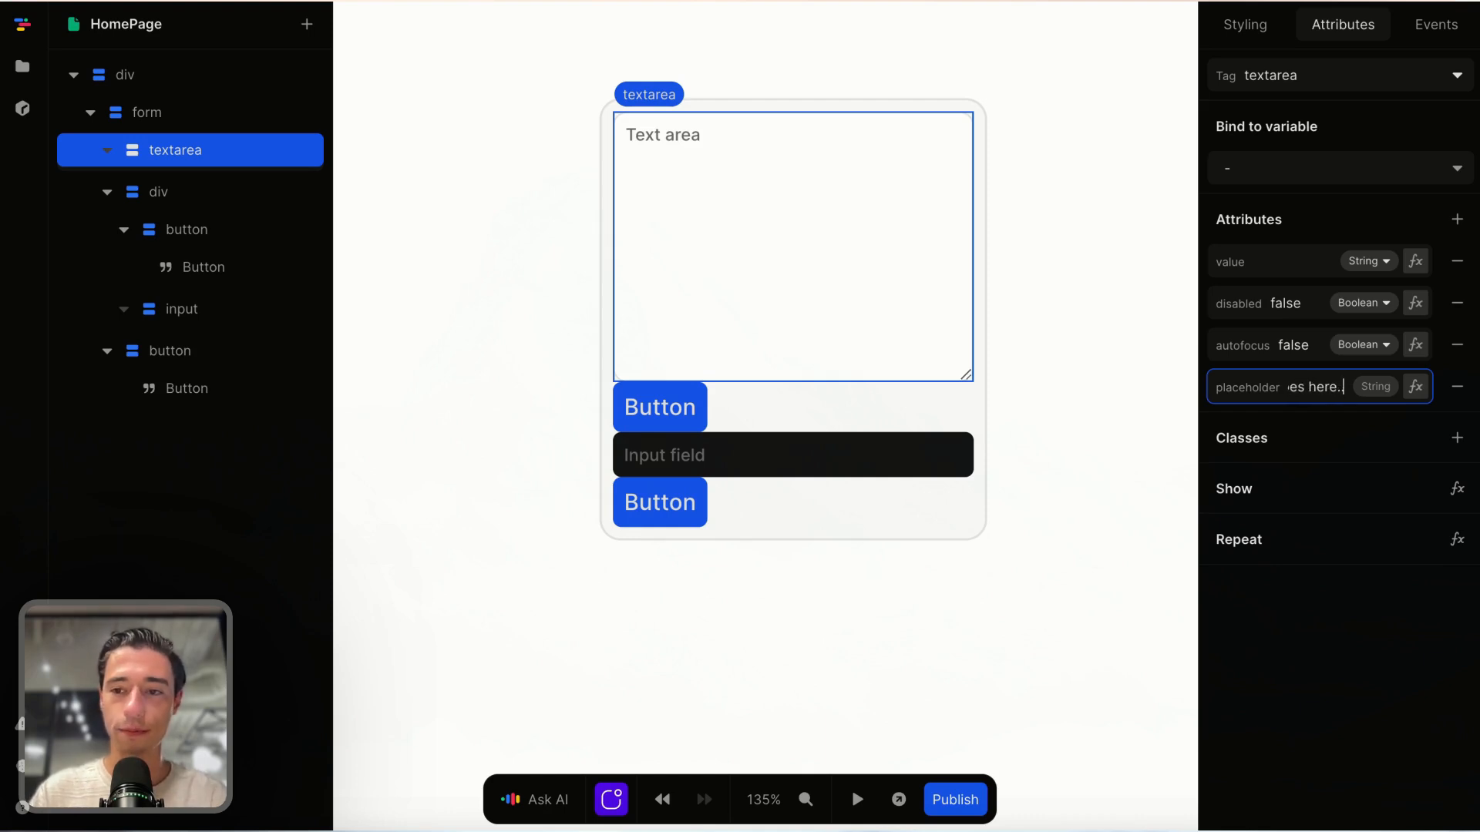
left_click(1037, 625)
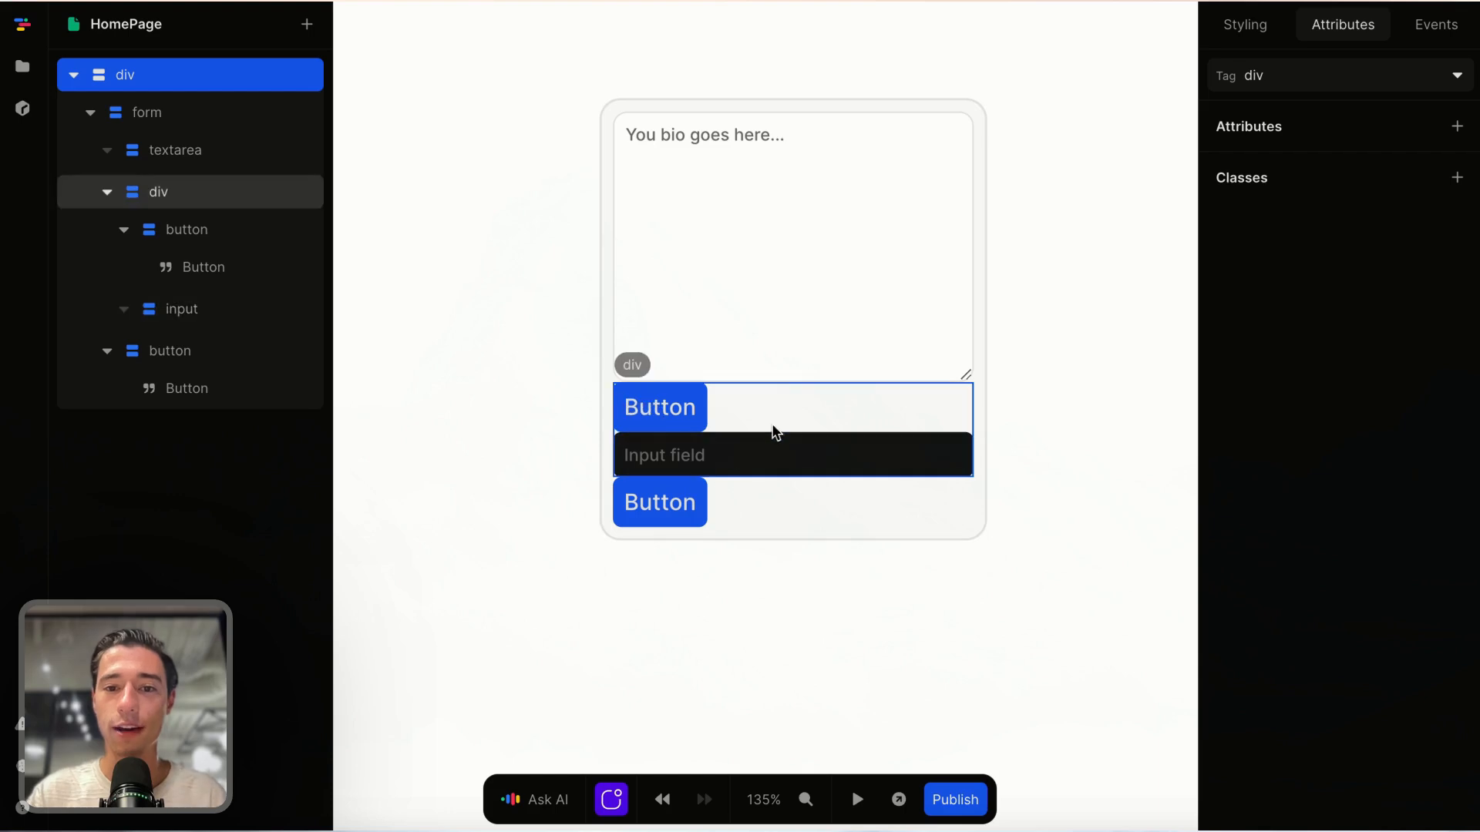
Step: Arrange the div holding the button and input field as a horizontal flex row
left_click(751, 399)
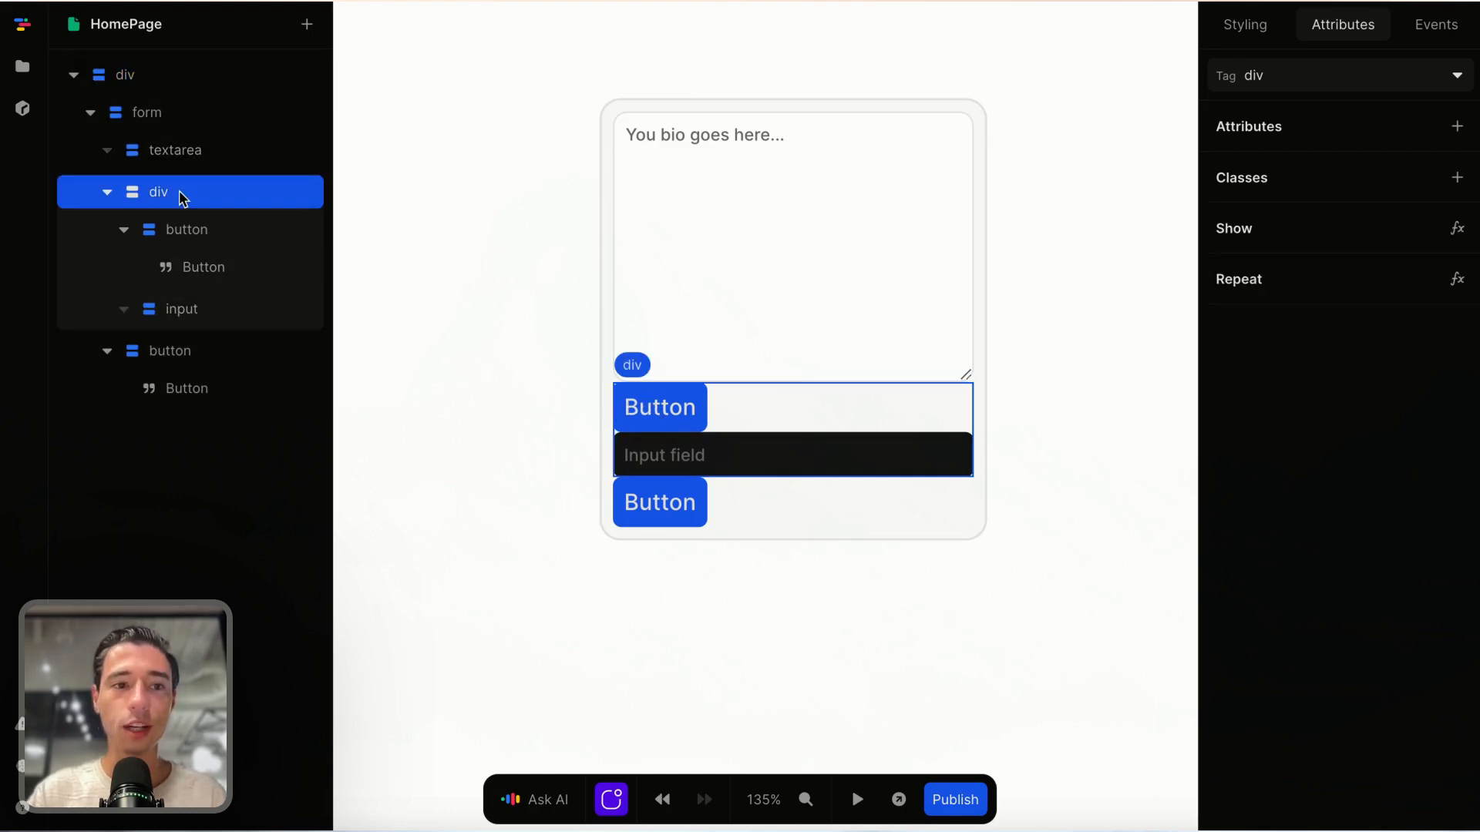
left_click(1243, 25)
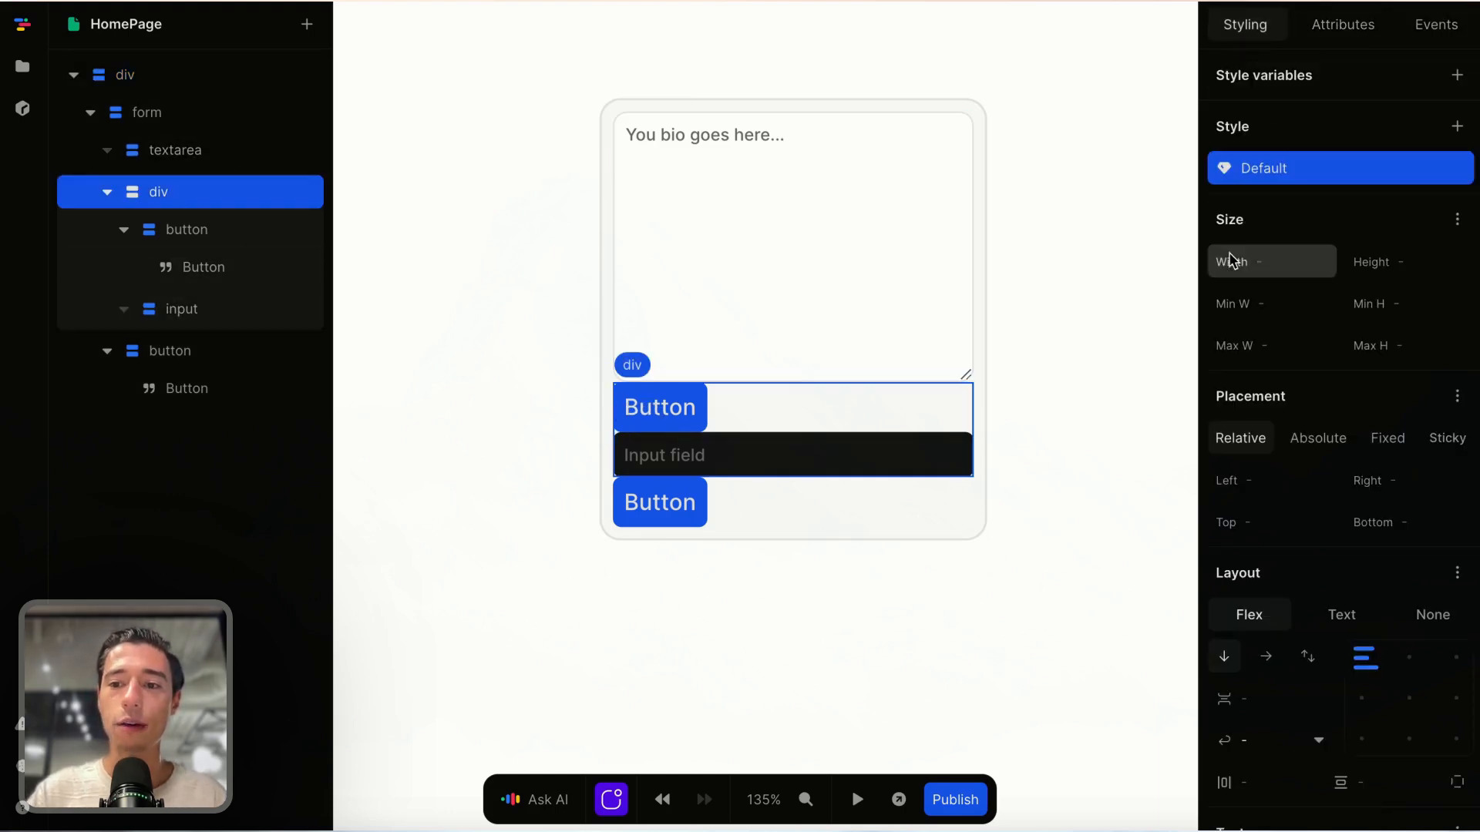
left_click(1265, 656)
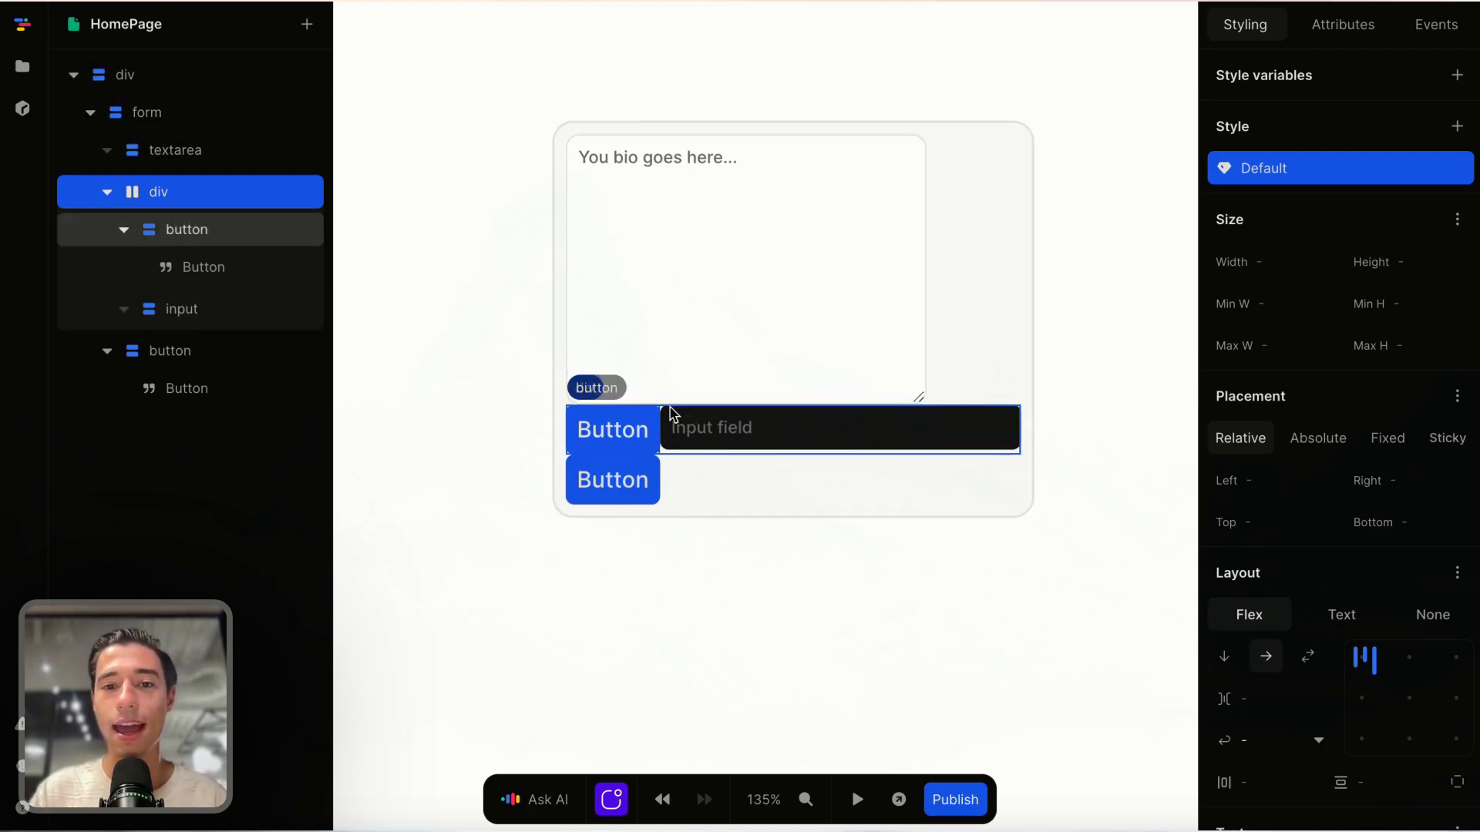
Step: Set the text area's width to 100%
left_click(807, 308)
left_click(1301, 262)
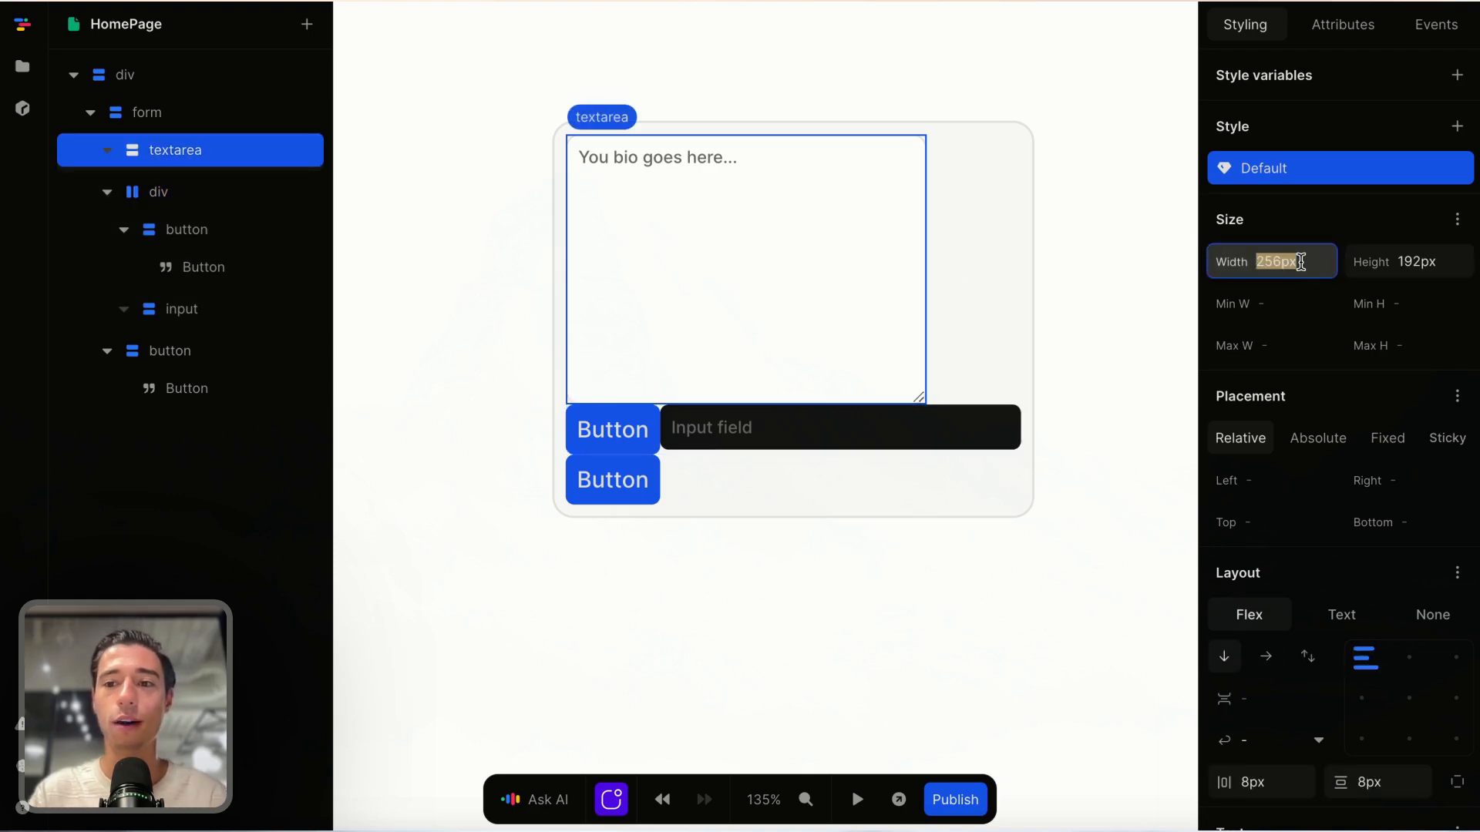
key("BackSpace")
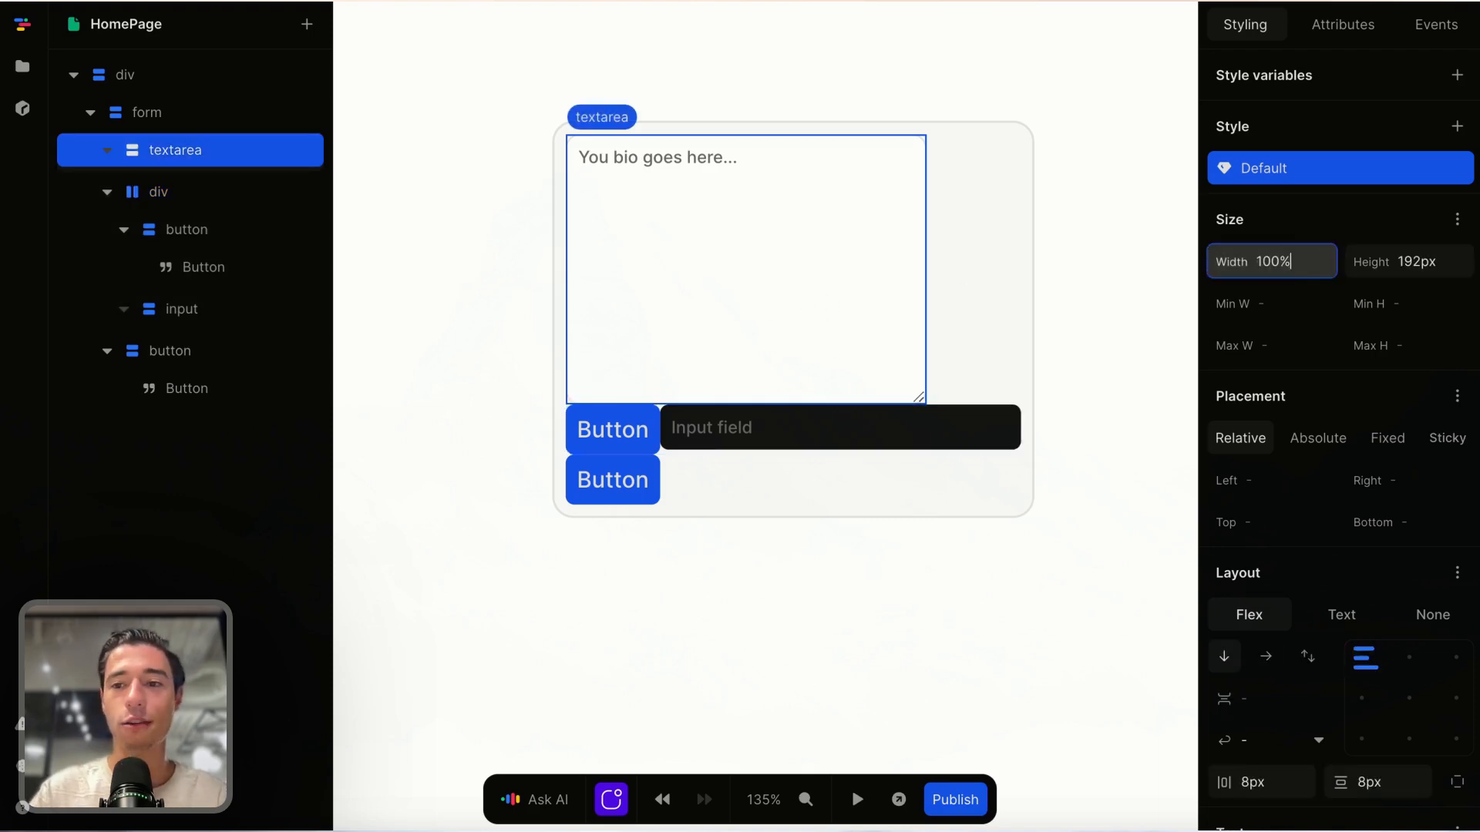
key("Return")
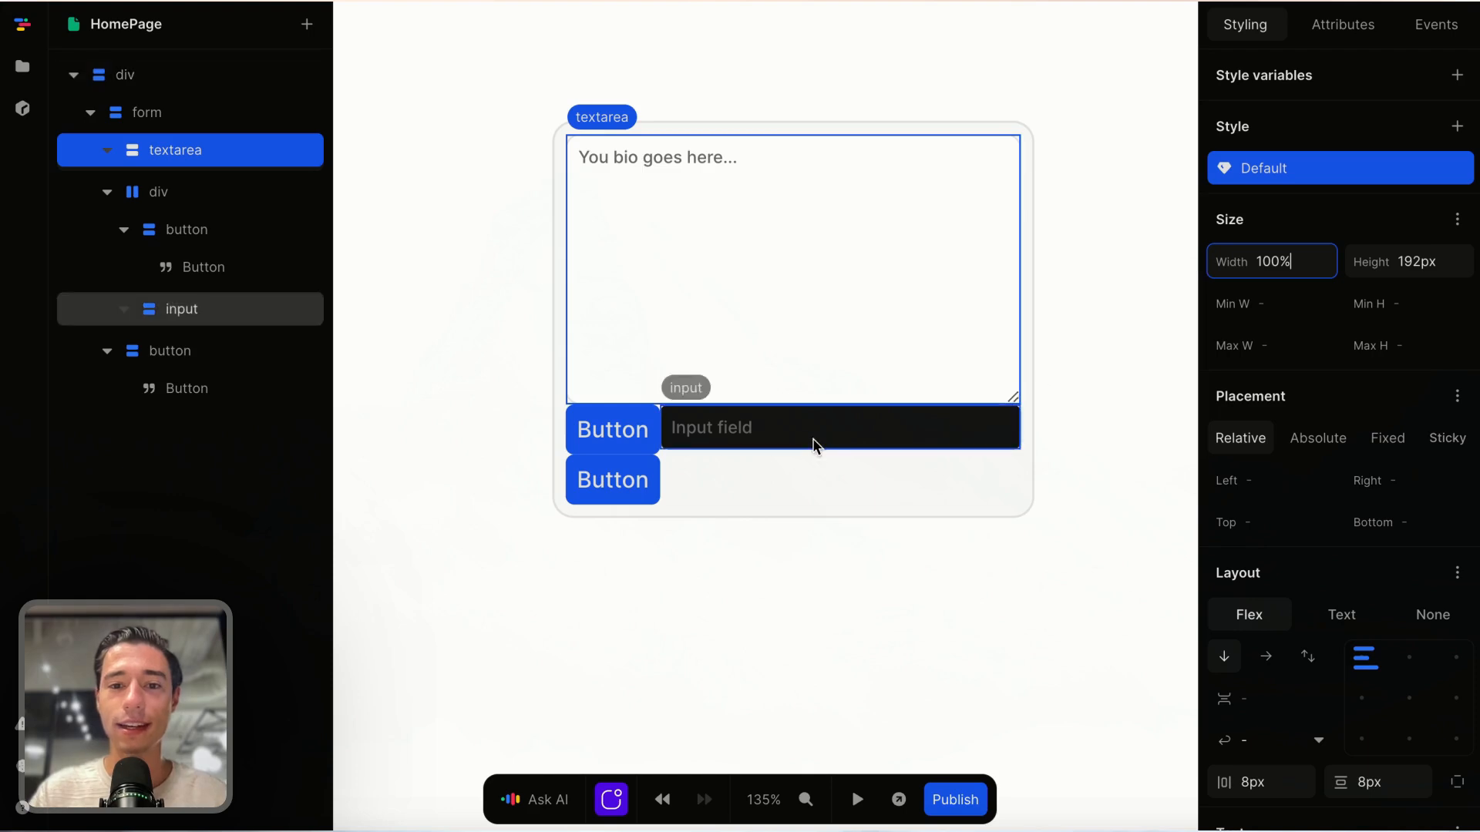
Step: Set the form's gap between child elements to 0.5rem
left_click(771, 497)
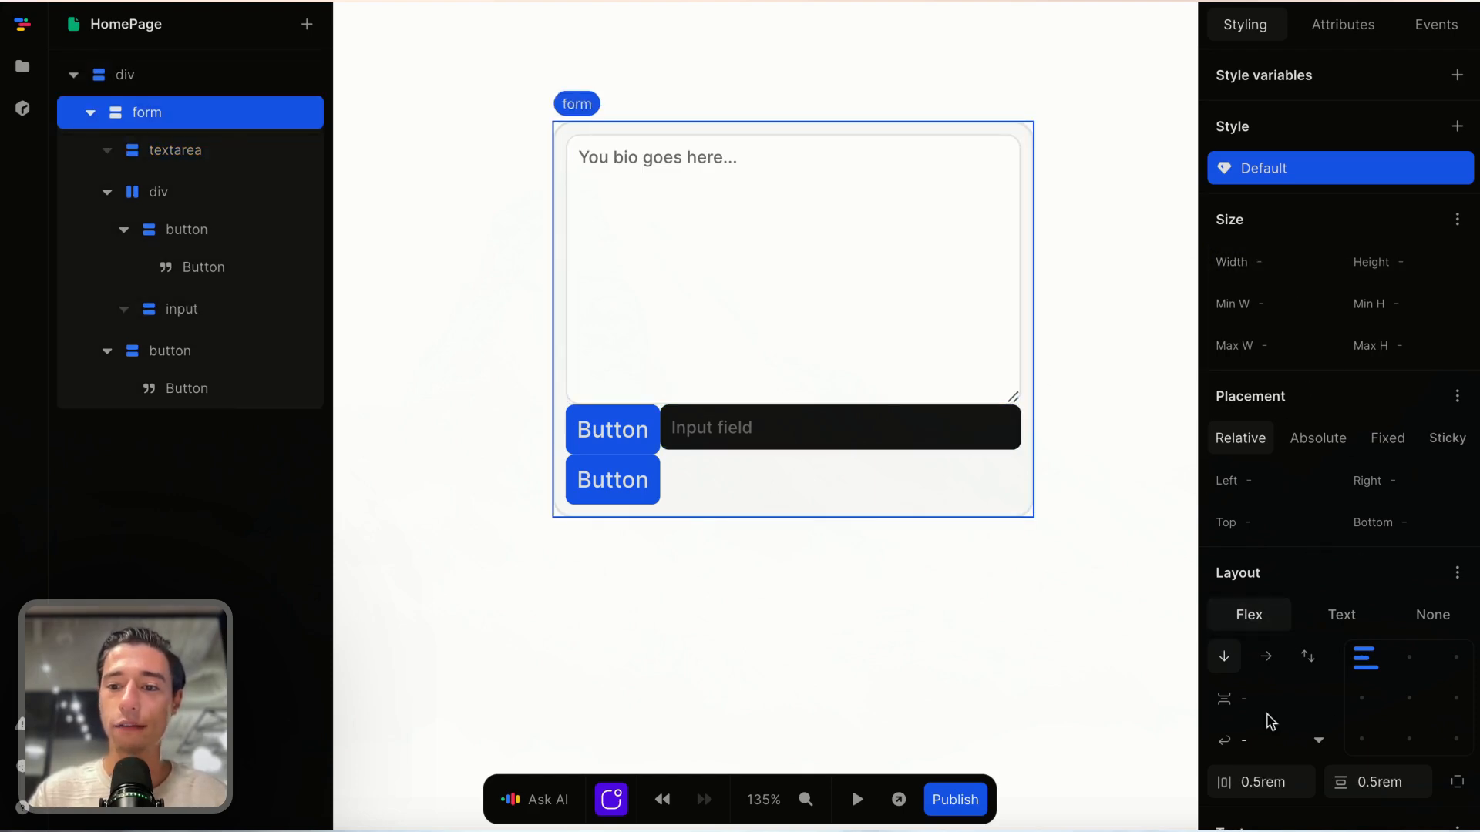
left_click(1268, 698)
scroll(1267, 696, "down", 2)
scroll(1268, 696, "down", 3)
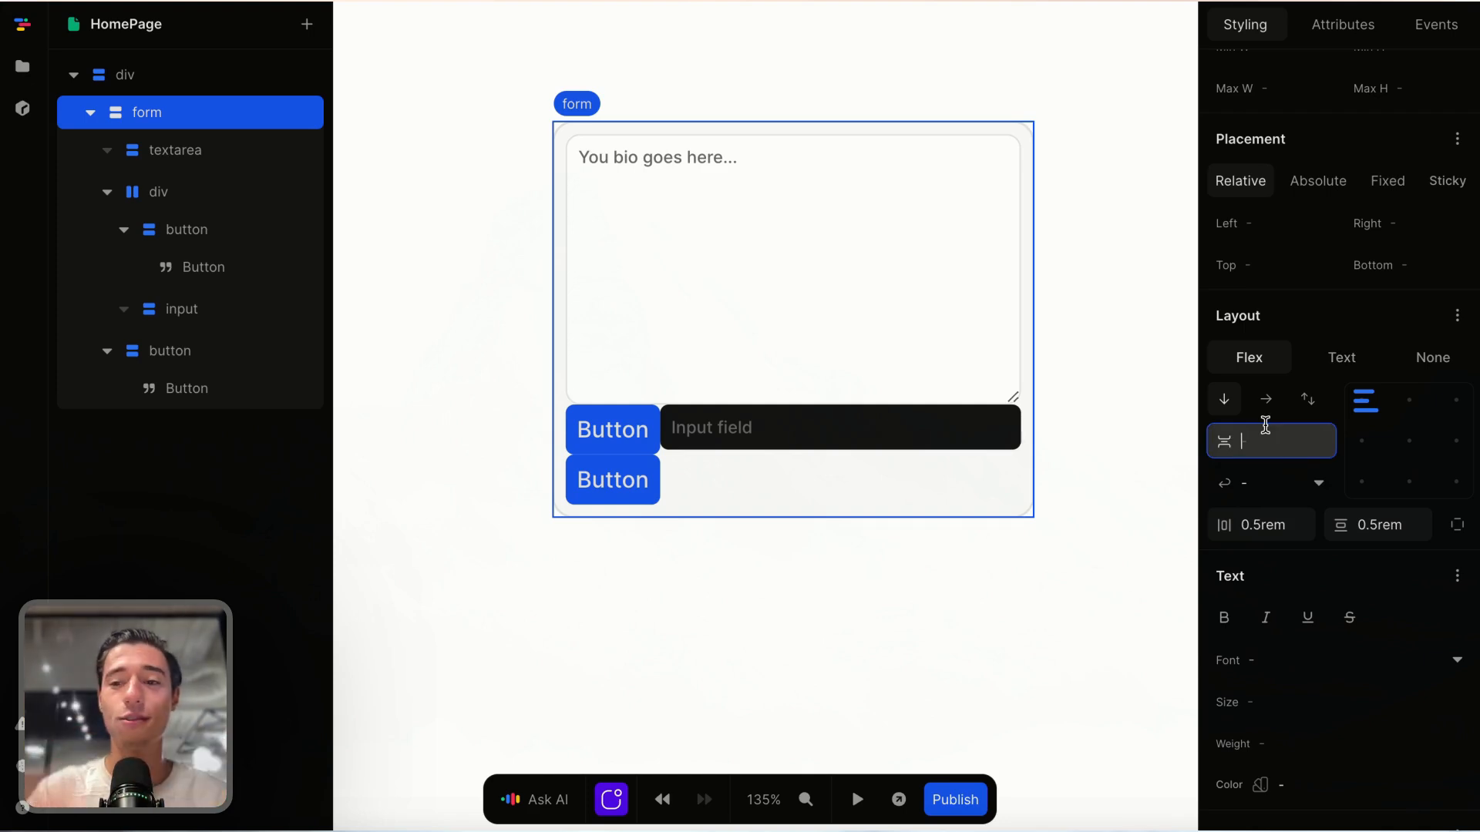
type("0.5re")
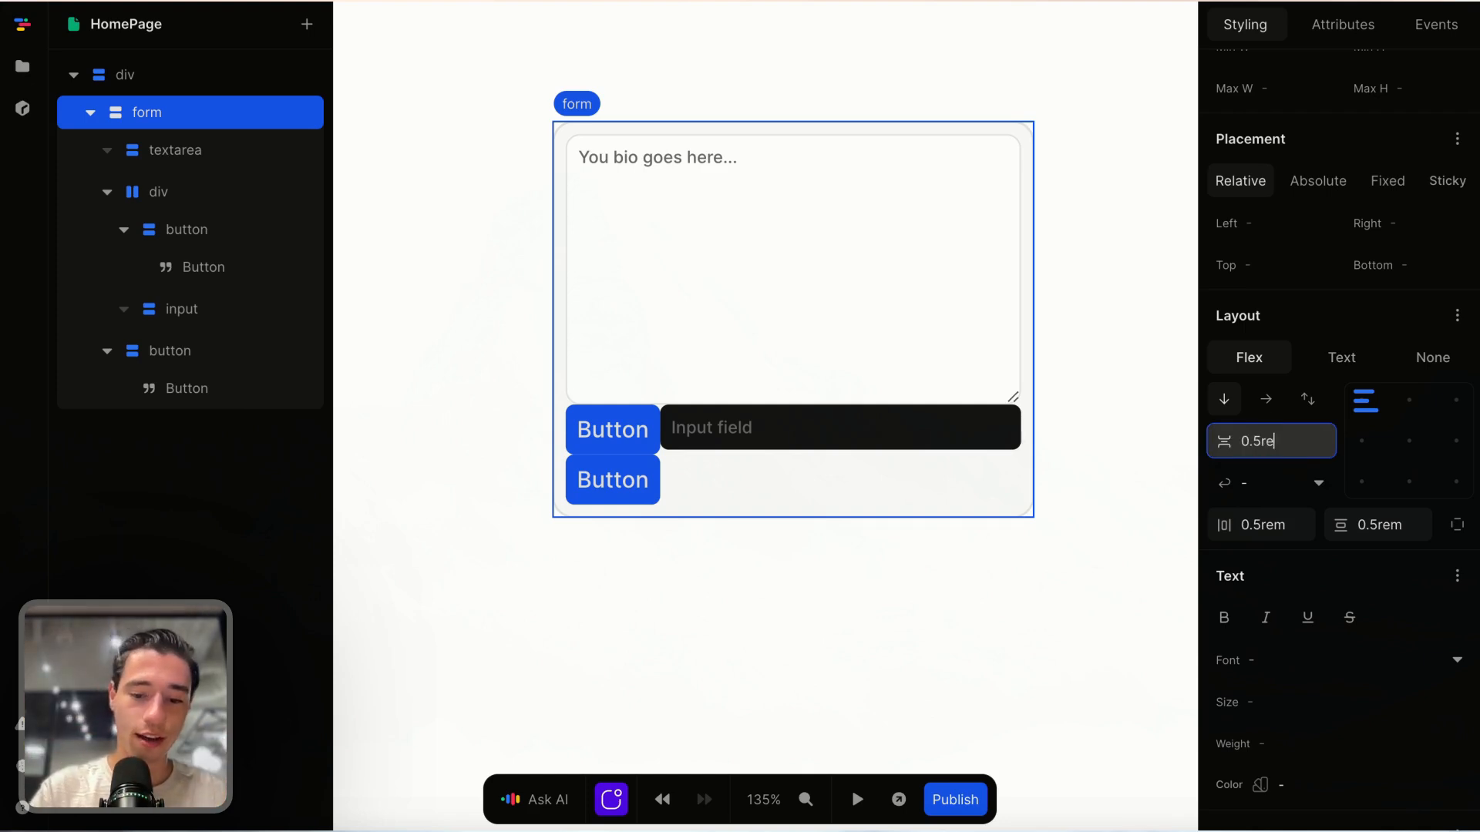
type("m")
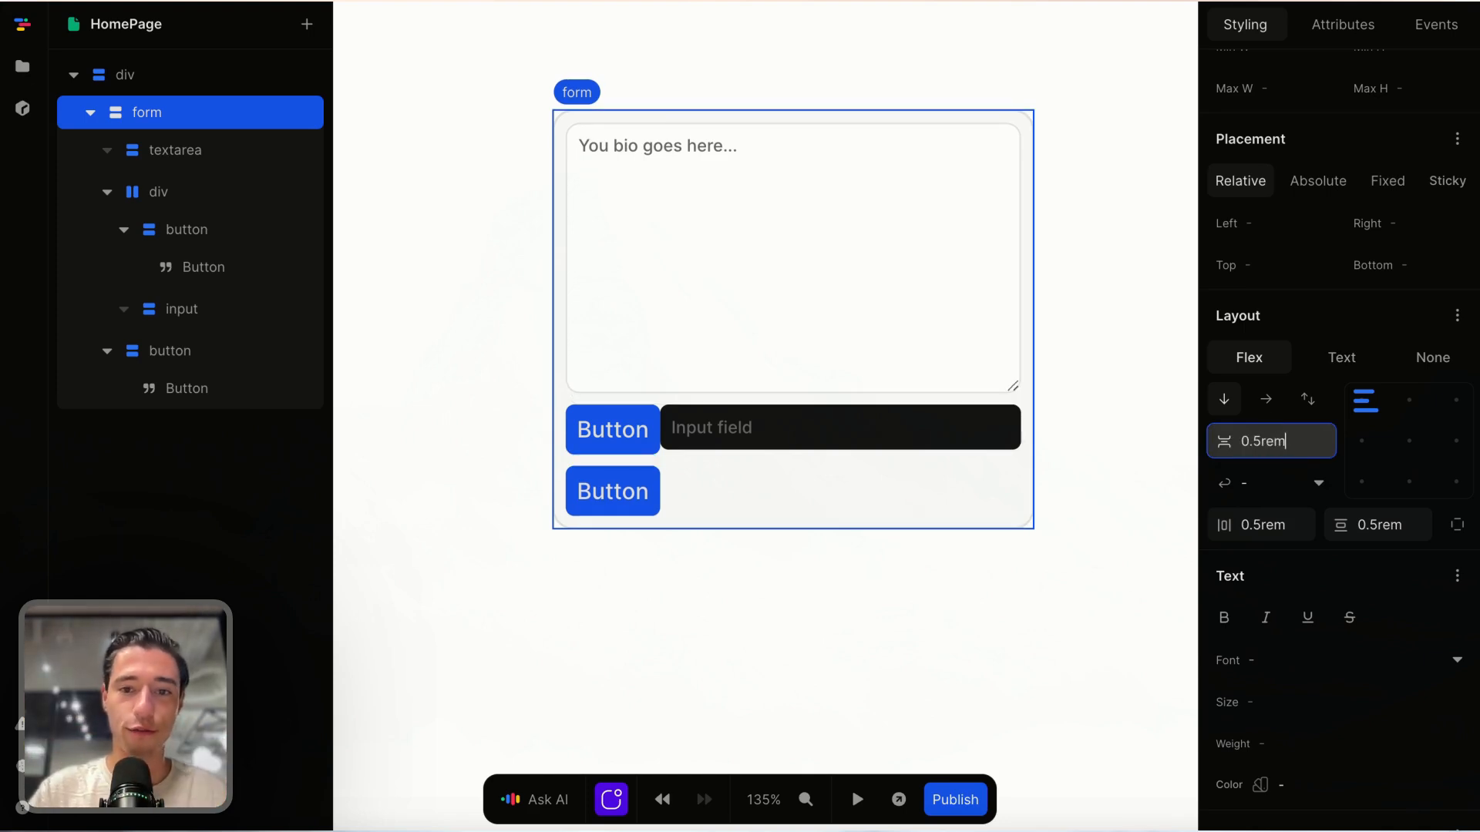
Step: Set the background color of the div around the button and input field to blue-50
left_click(672, 427)
left_click(191, 192)
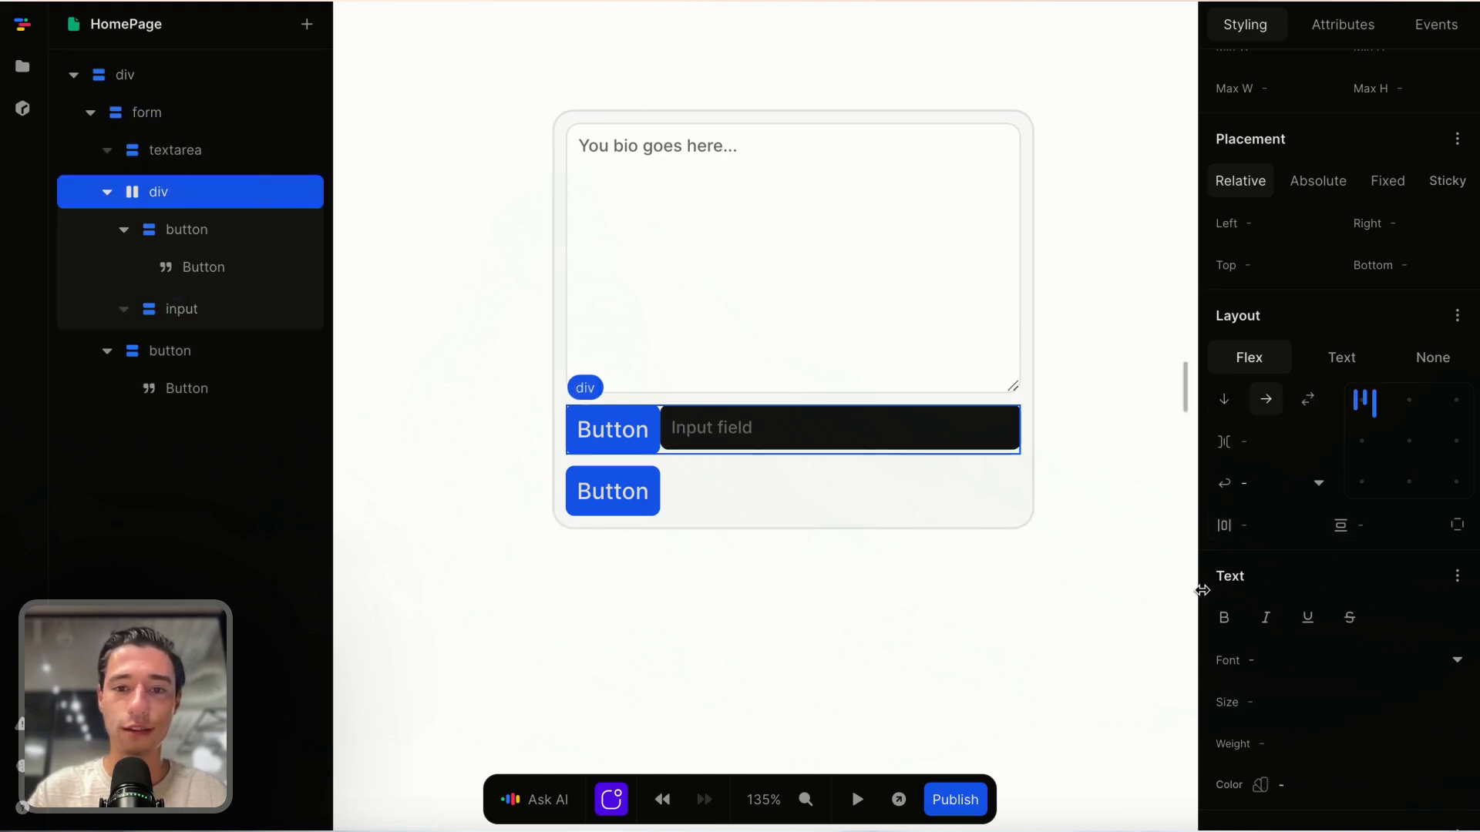
scroll(1329, 586, "down", 3)
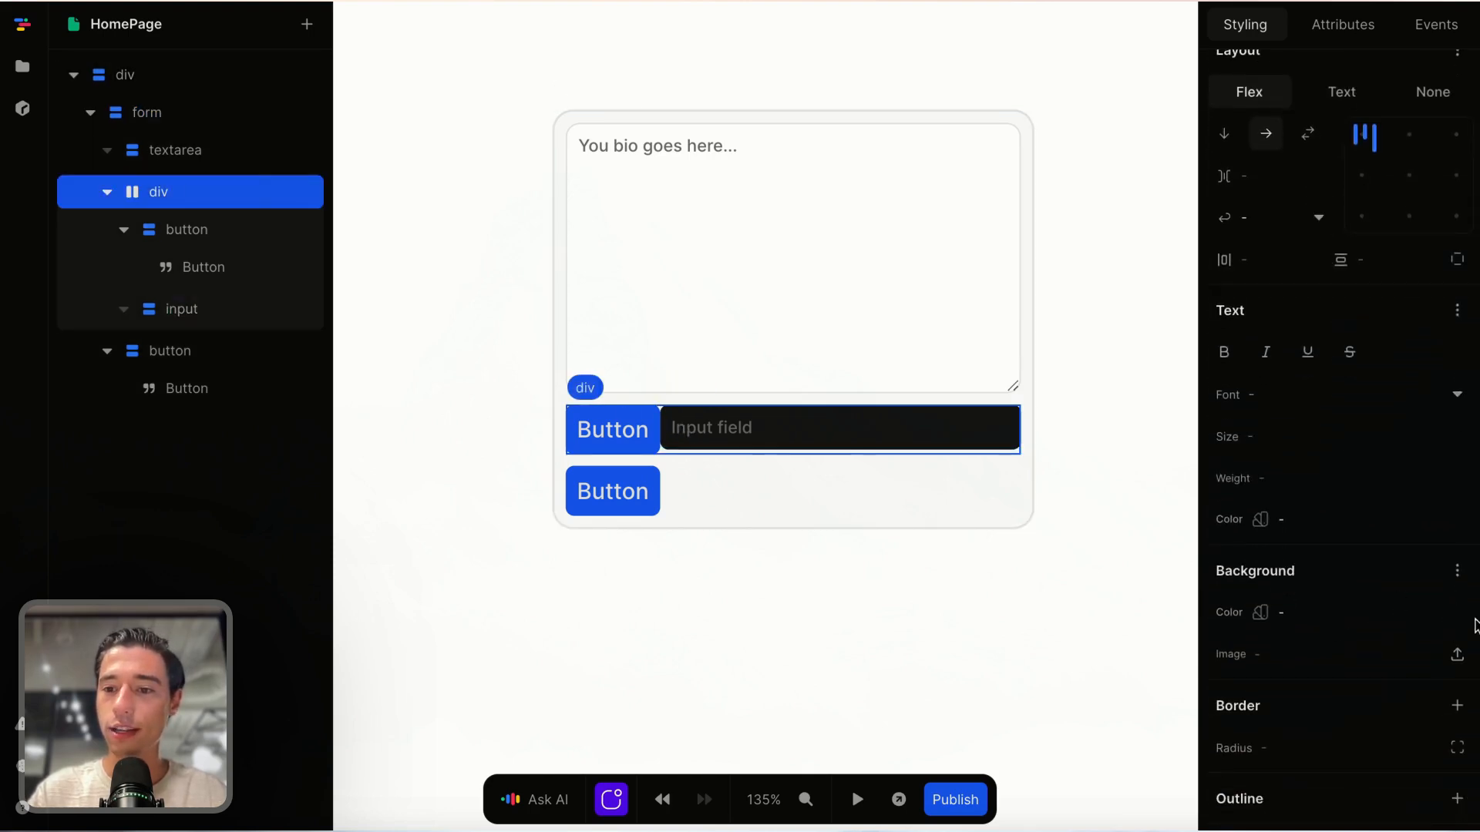
left_click(1457, 614)
scroll(1372, 484, "down", 10)
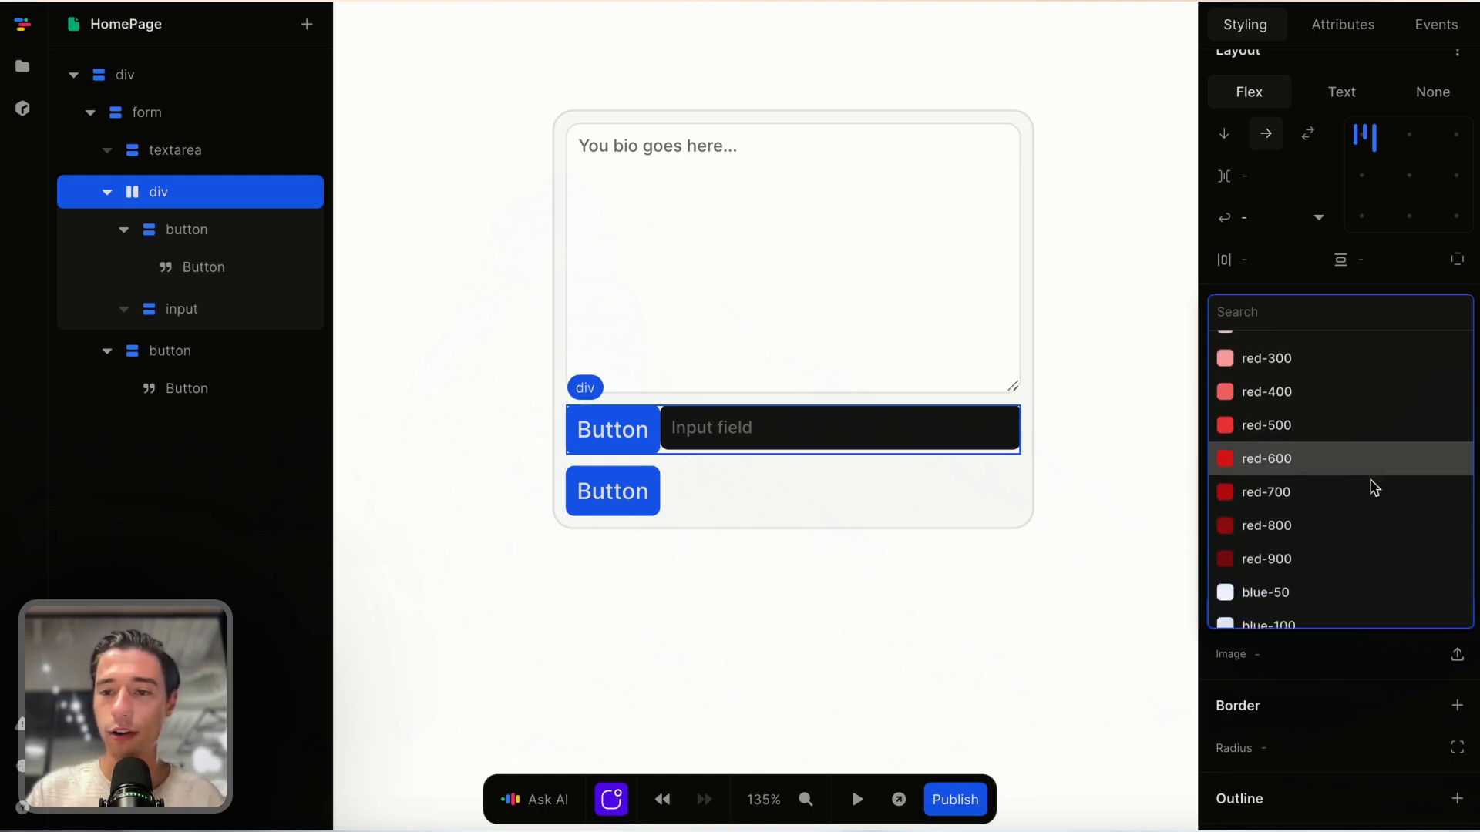
left_click(1305, 520)
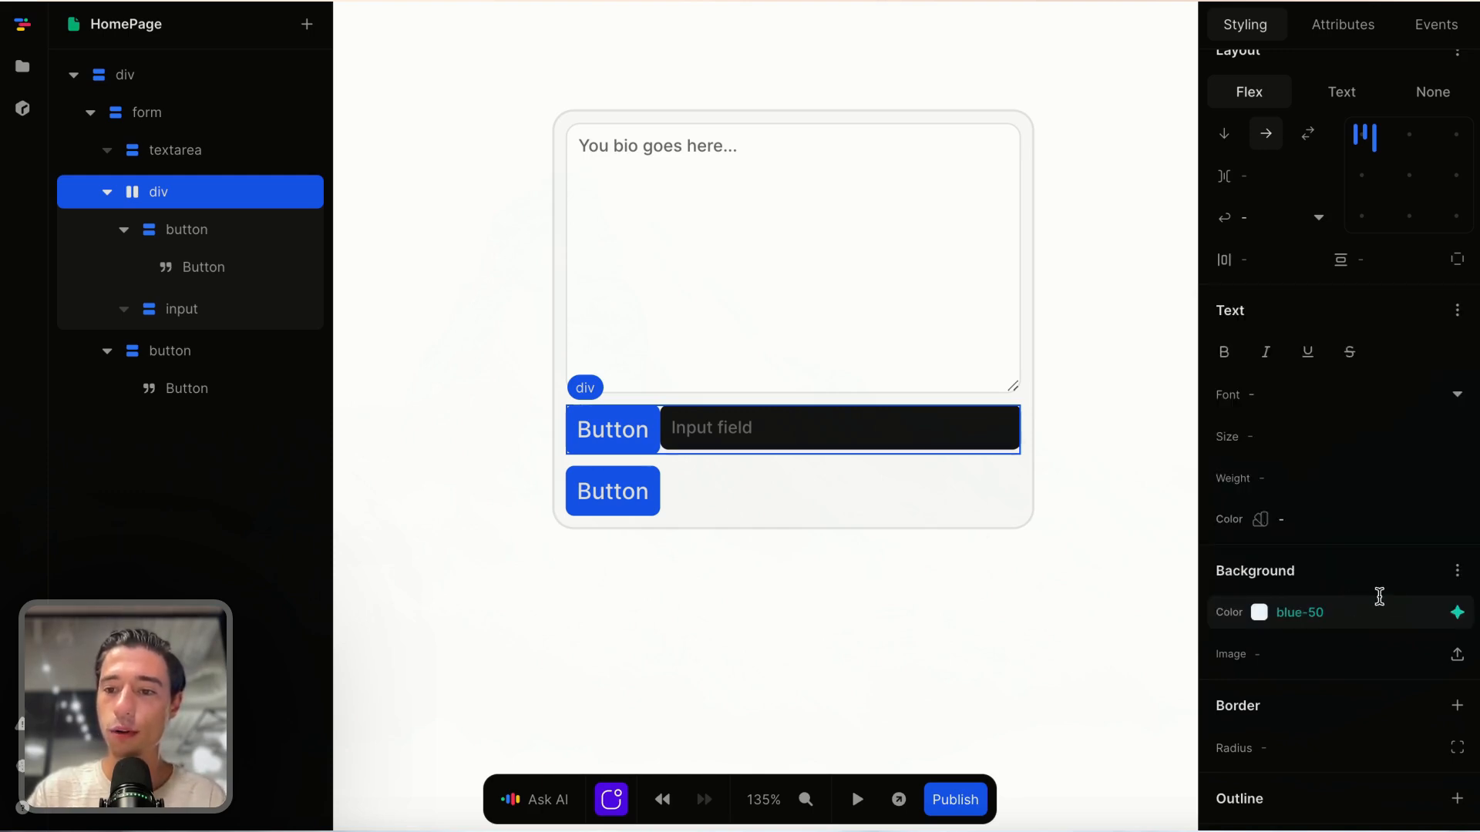
Step: Set the inner div's horizontal and vertical padding to 0.75rem
left_click(1269, 259)
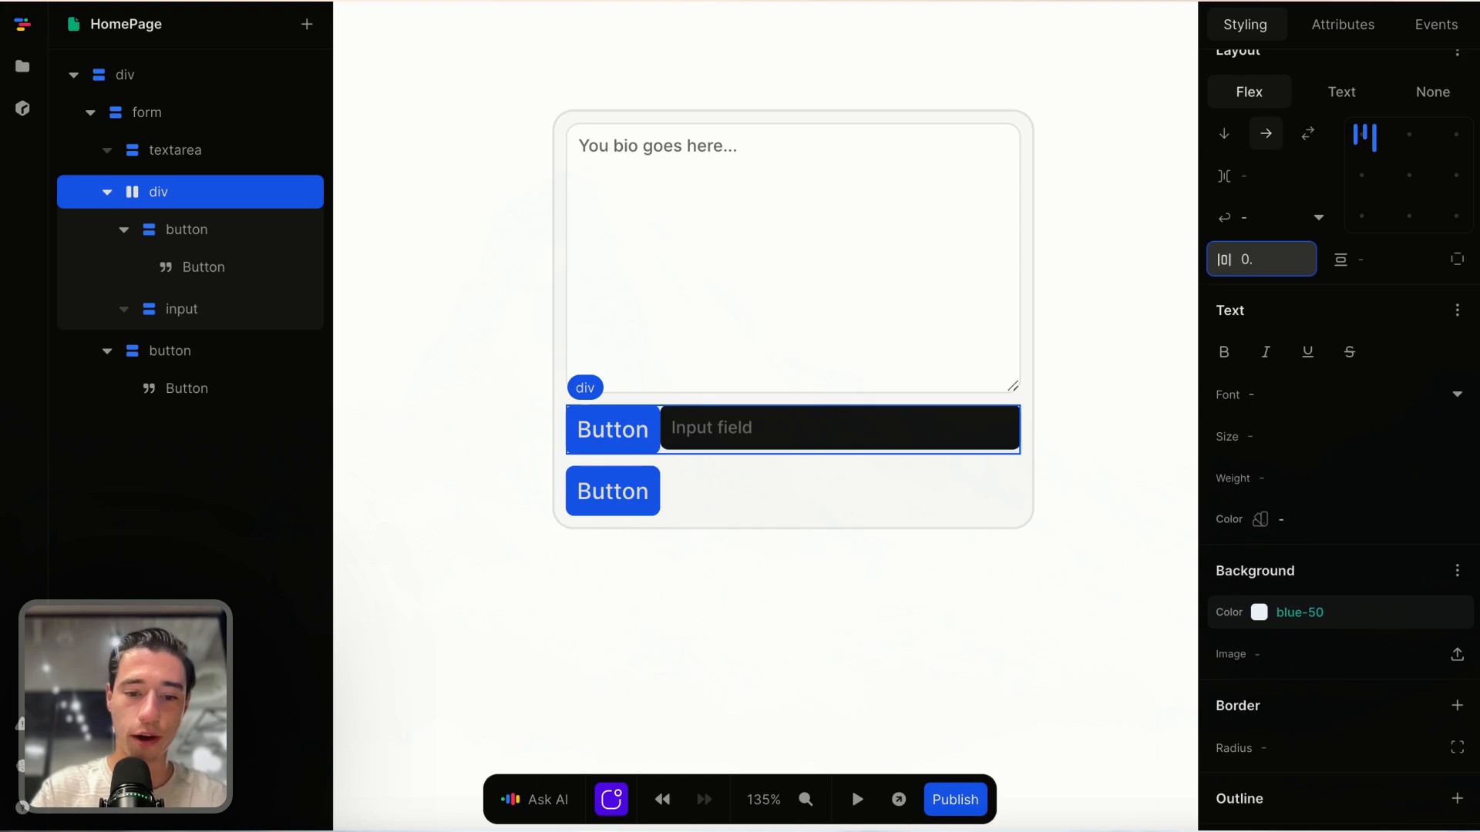
left_click(1384, 263)
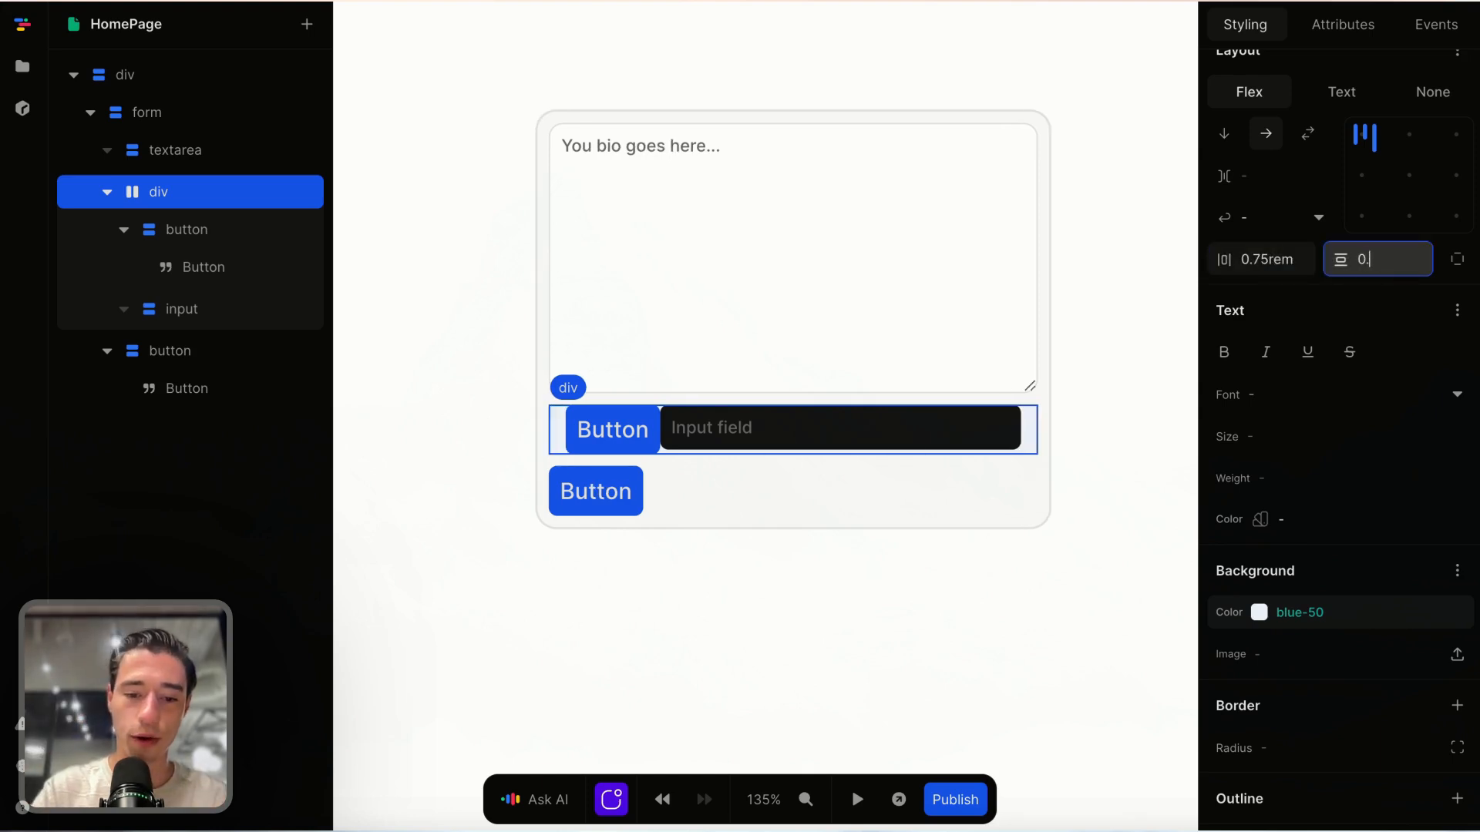
key("Return")
left_click(1007, 501)
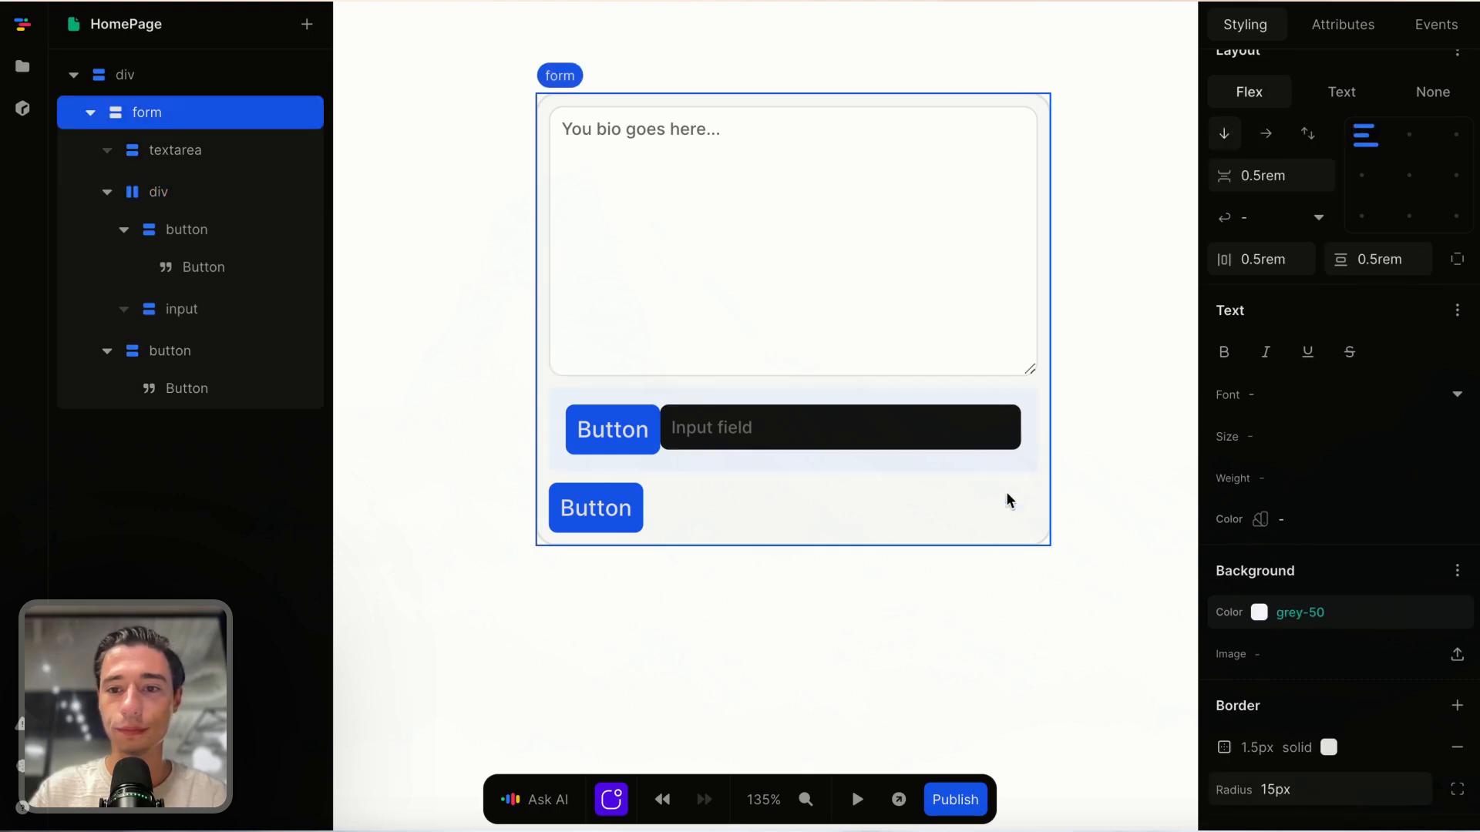
Step: Change the inner div's background color to purple-50
left_click(1024, 427)
left_click(1437, 609)
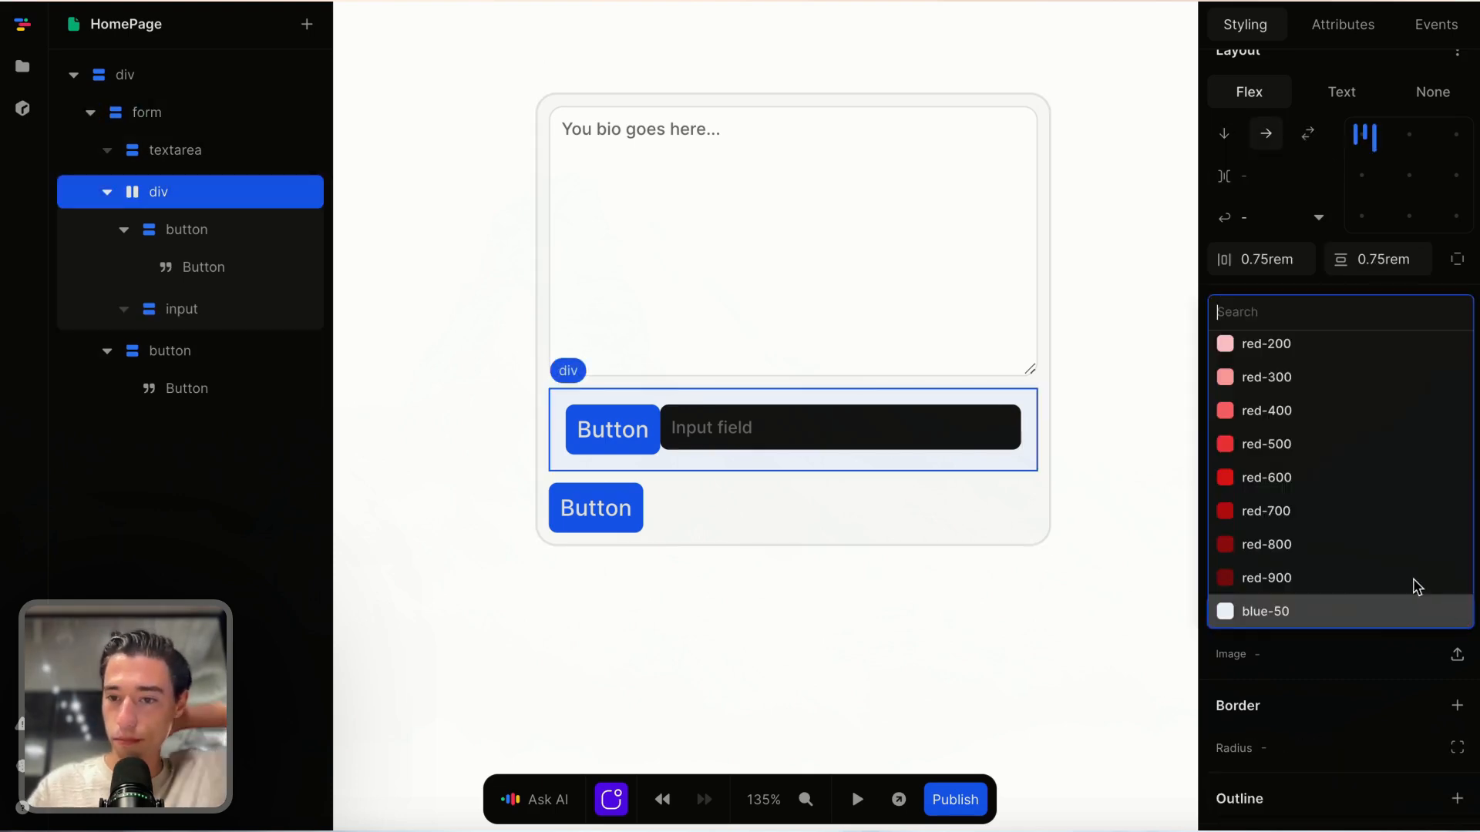
scroll(1379, 561, "down", 10)
scroll(1379, 561, "up", 5)
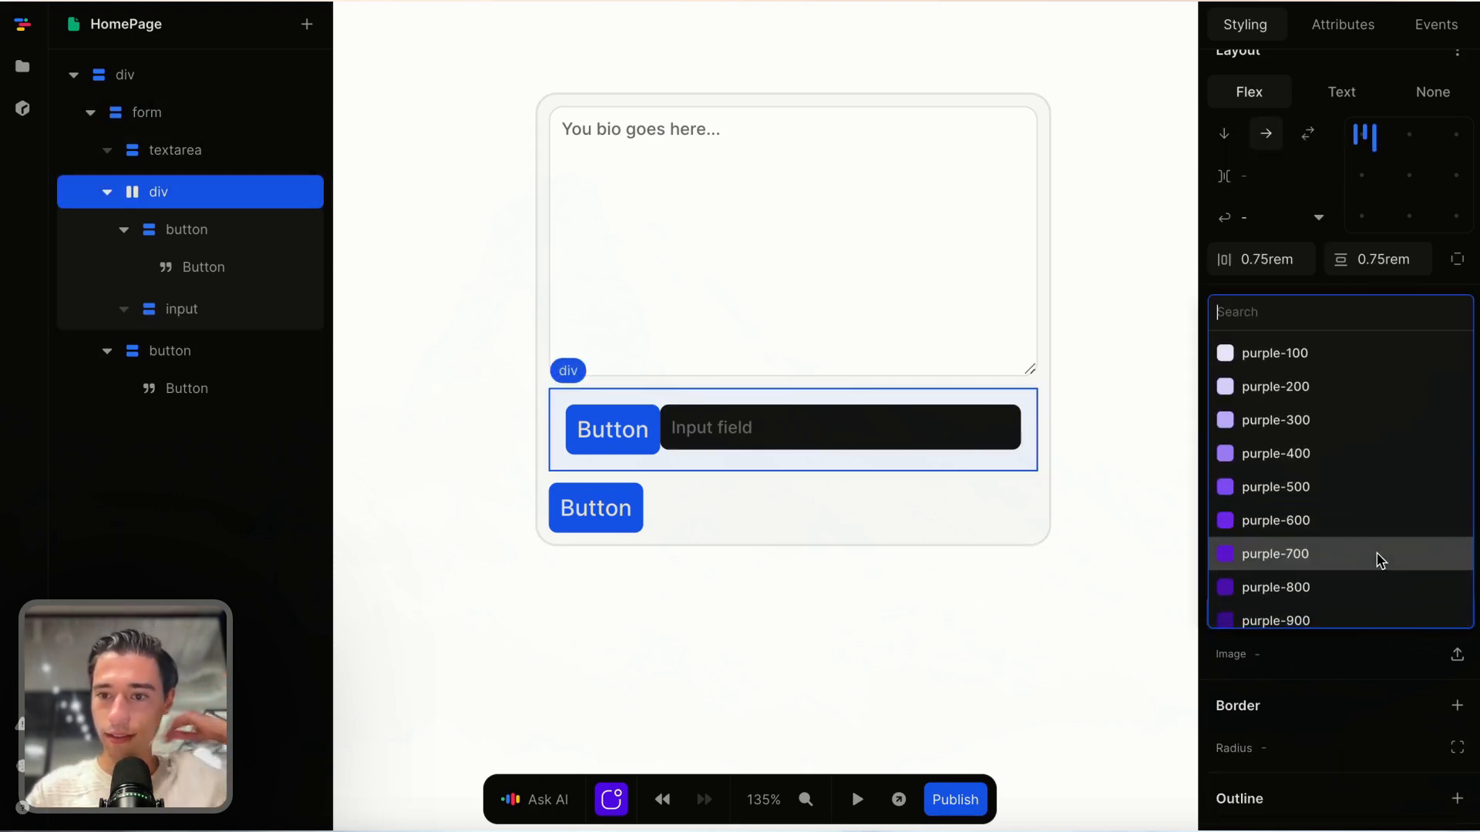
left_click(1306, 430)
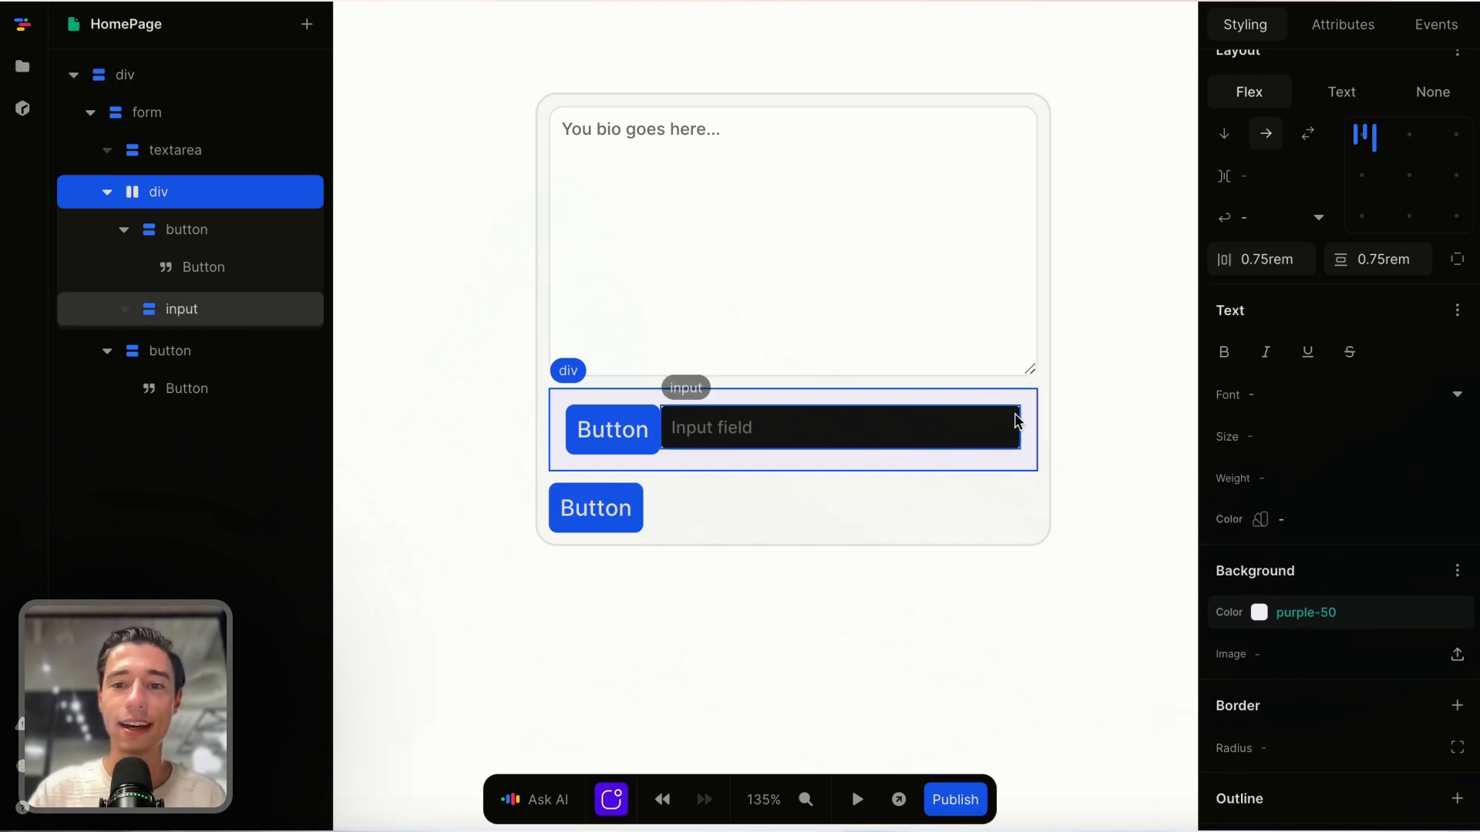
Step: Add a Heading 4 element and place it as the first item inside the inner div, before the button
left_click(309, 28)
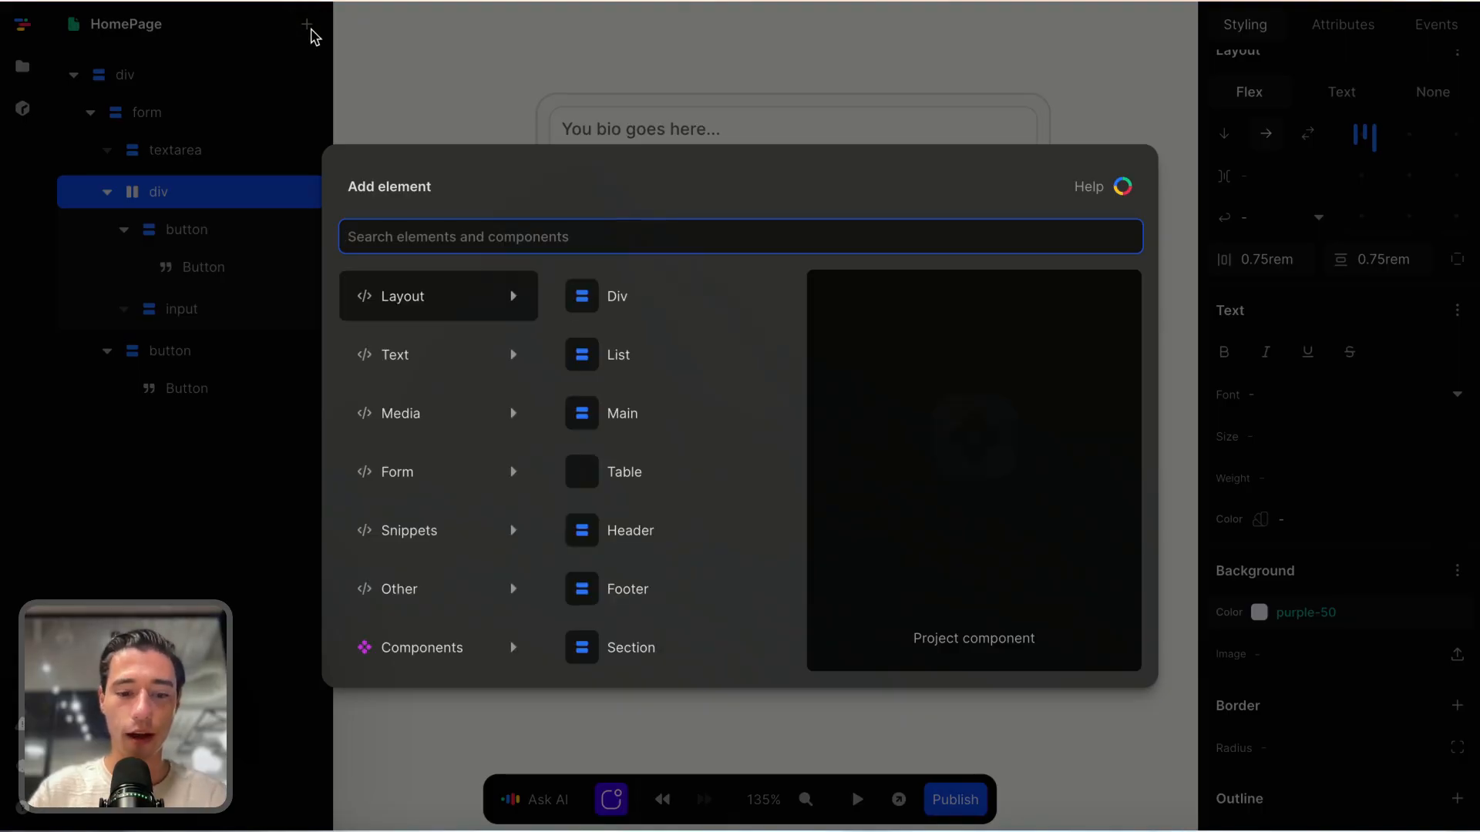
type("p")
key("BackSpace")
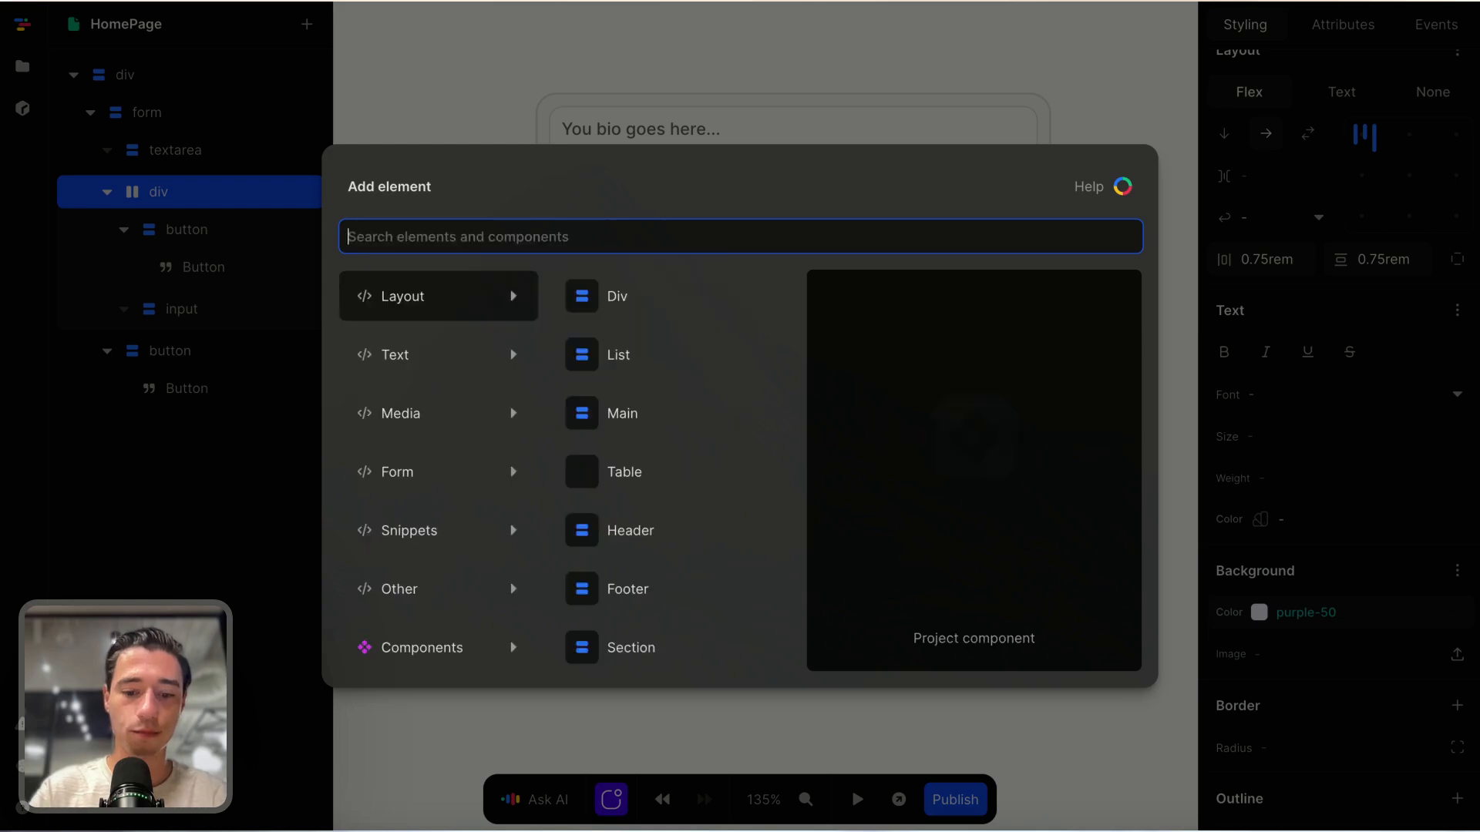
type("he")
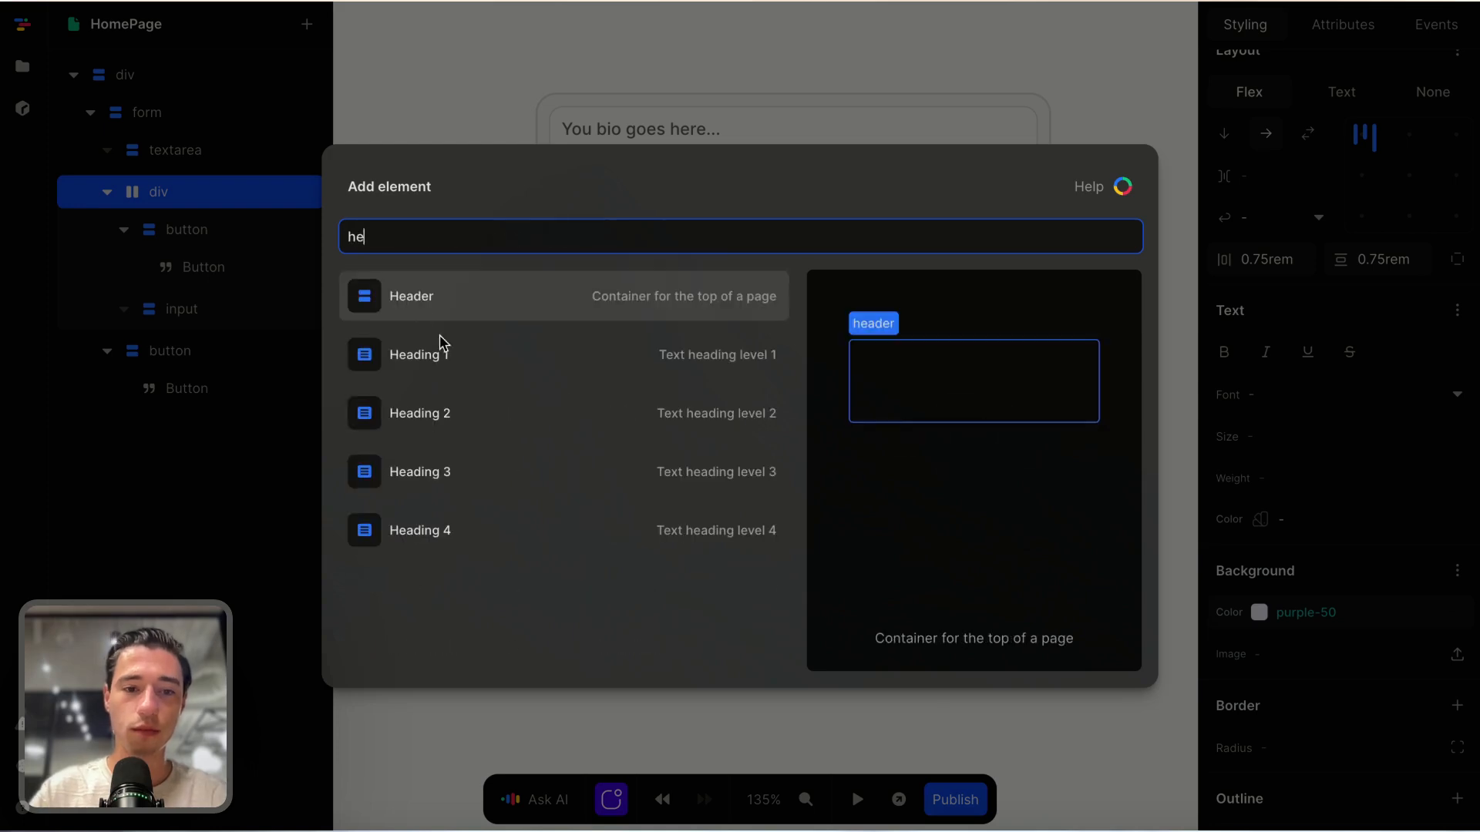
left_click(453, 515)
left_click_drag(194, 352, 199, 200)
Step: Replace the new heading's text with "Improve with AI"
left_click(556, 408)
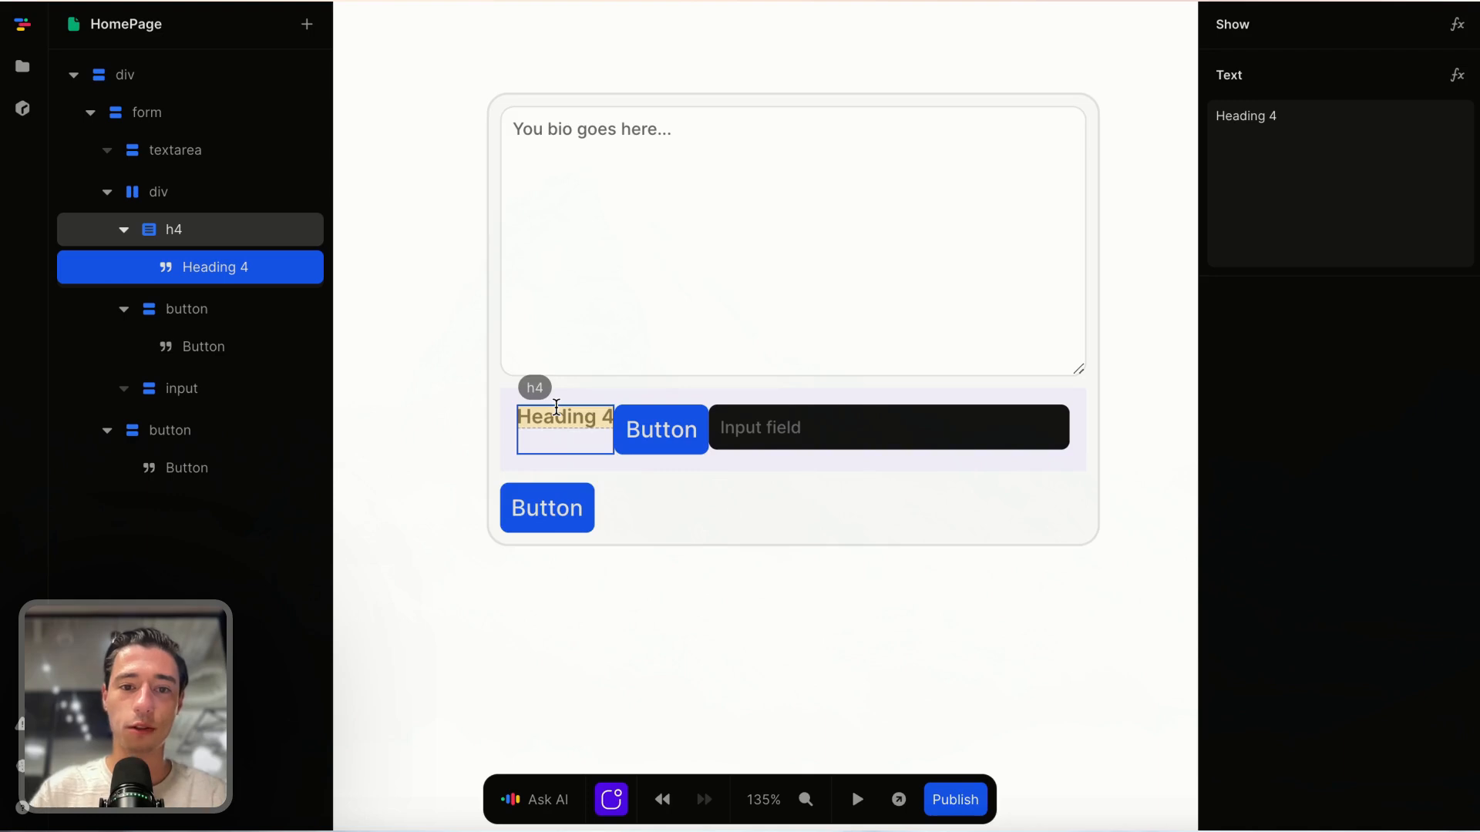
type("Improve")
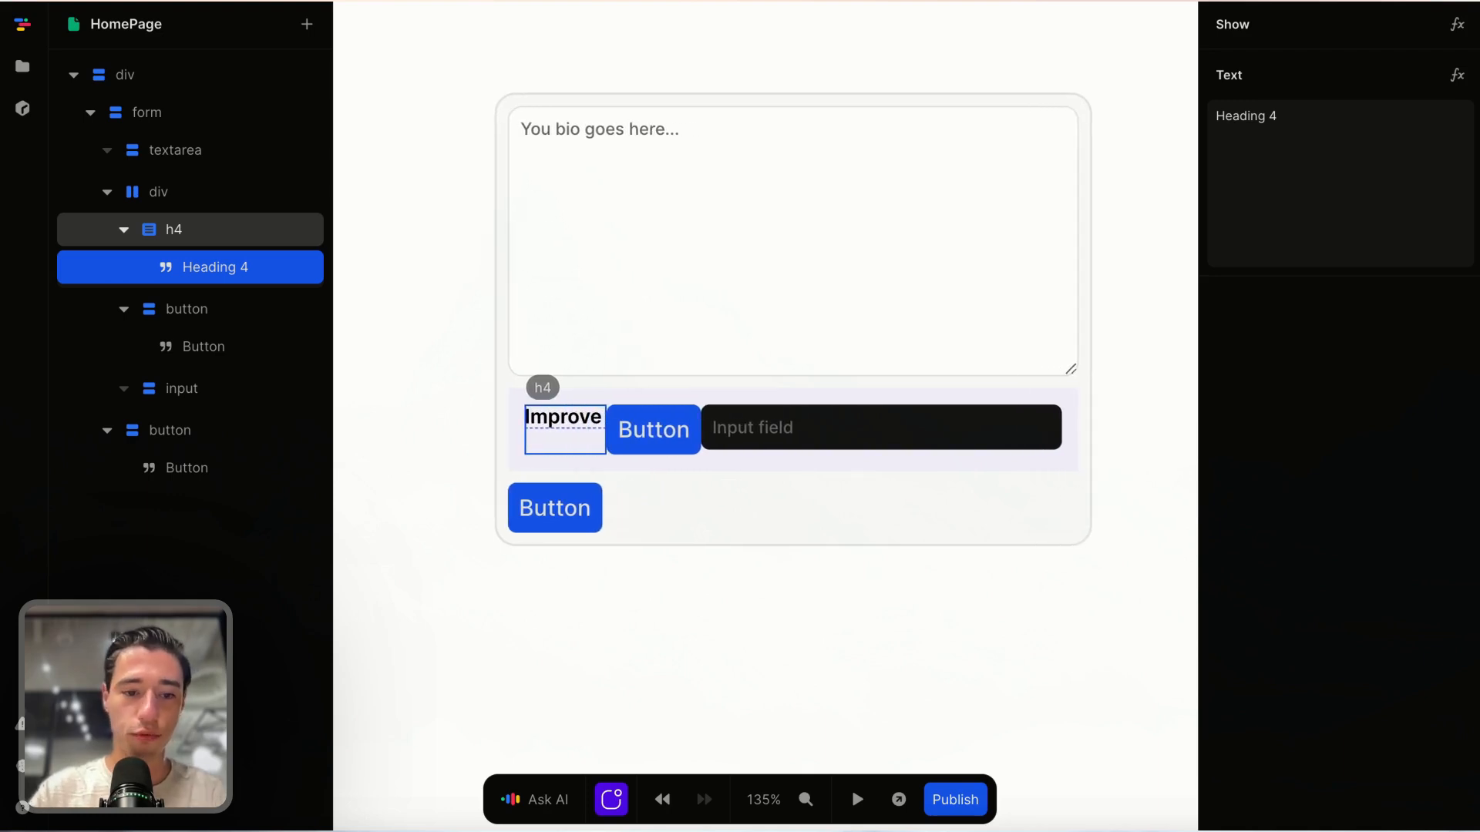
type(" with A")
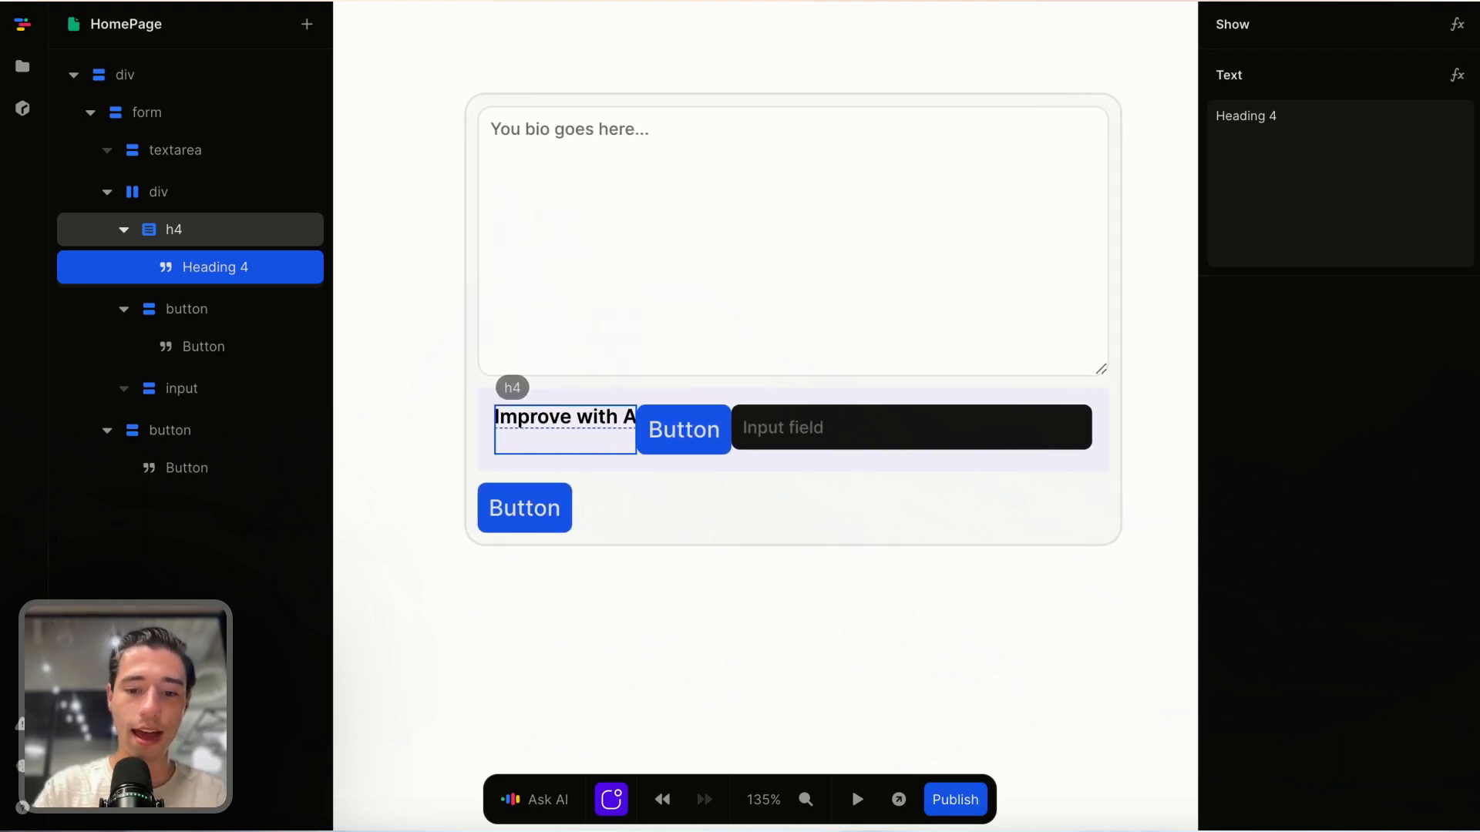
type("I")
left_click(691, 502)
left_click(583, 422)
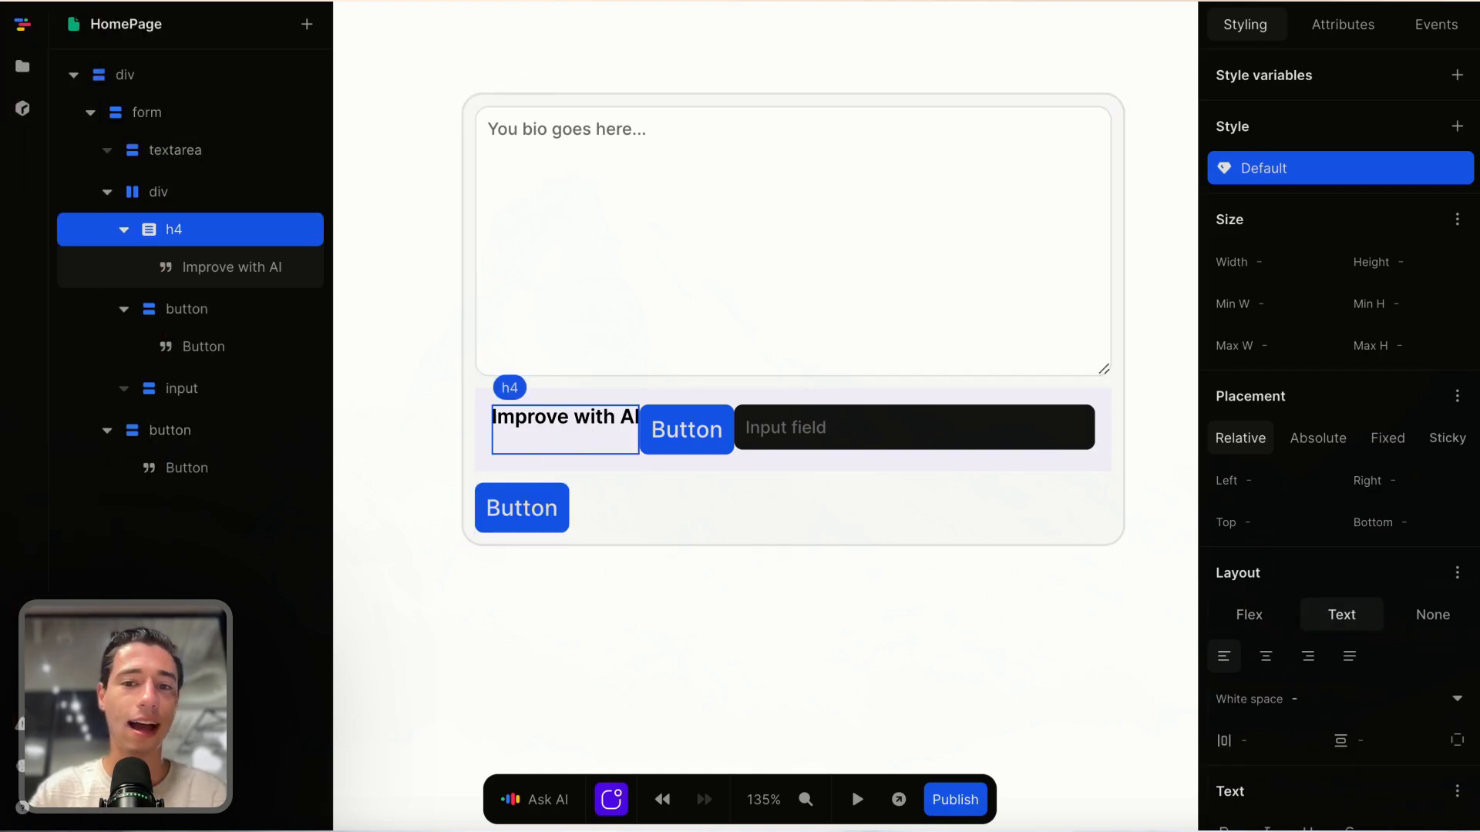
Step: Search the web for "relume icons" in a new browser tab and open the Relume icons site
mouse_move(4, 370)
left_click(67, 369)
type("re")
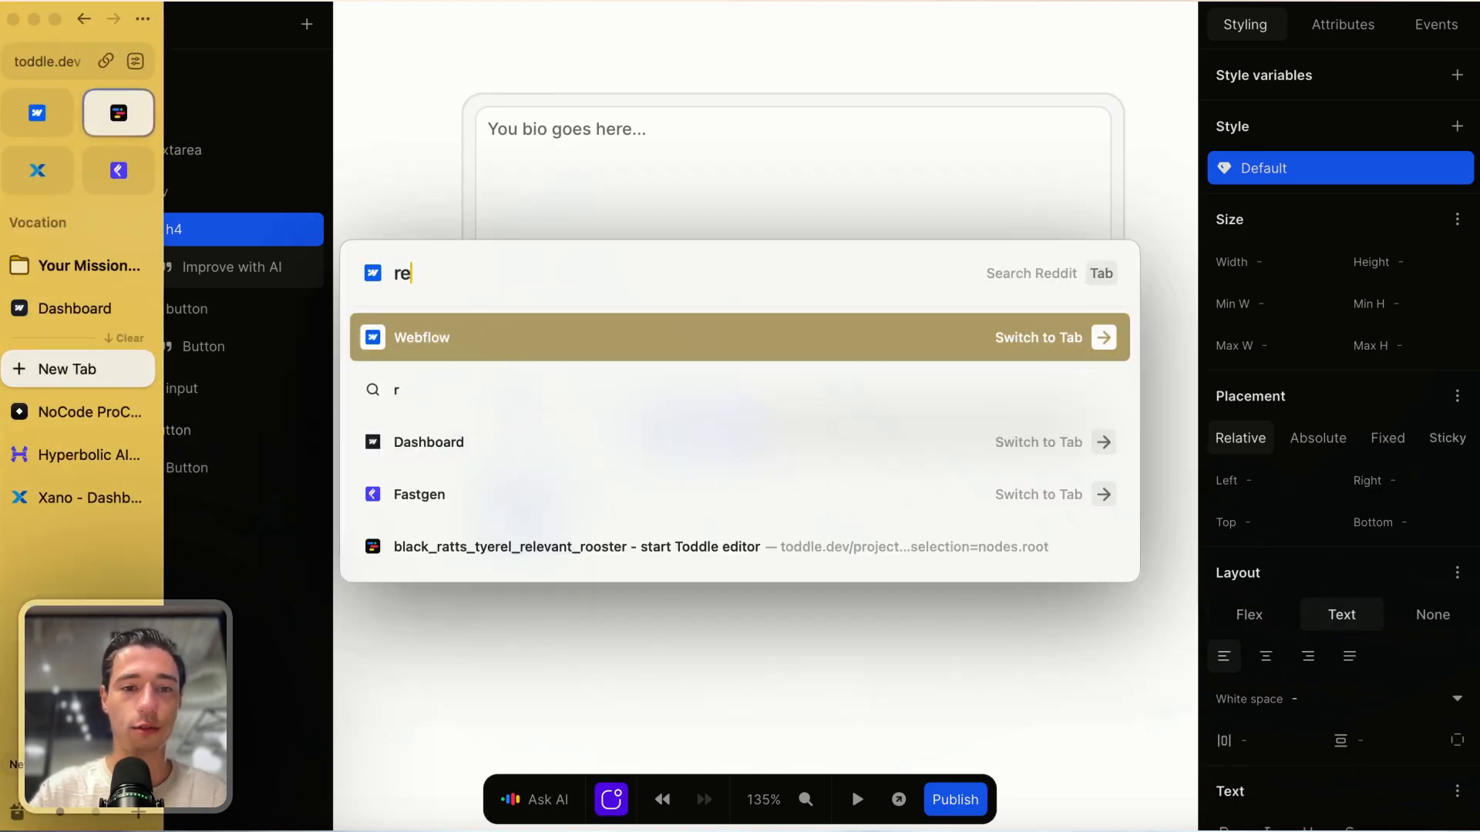
type("lume icons")
key("Return")
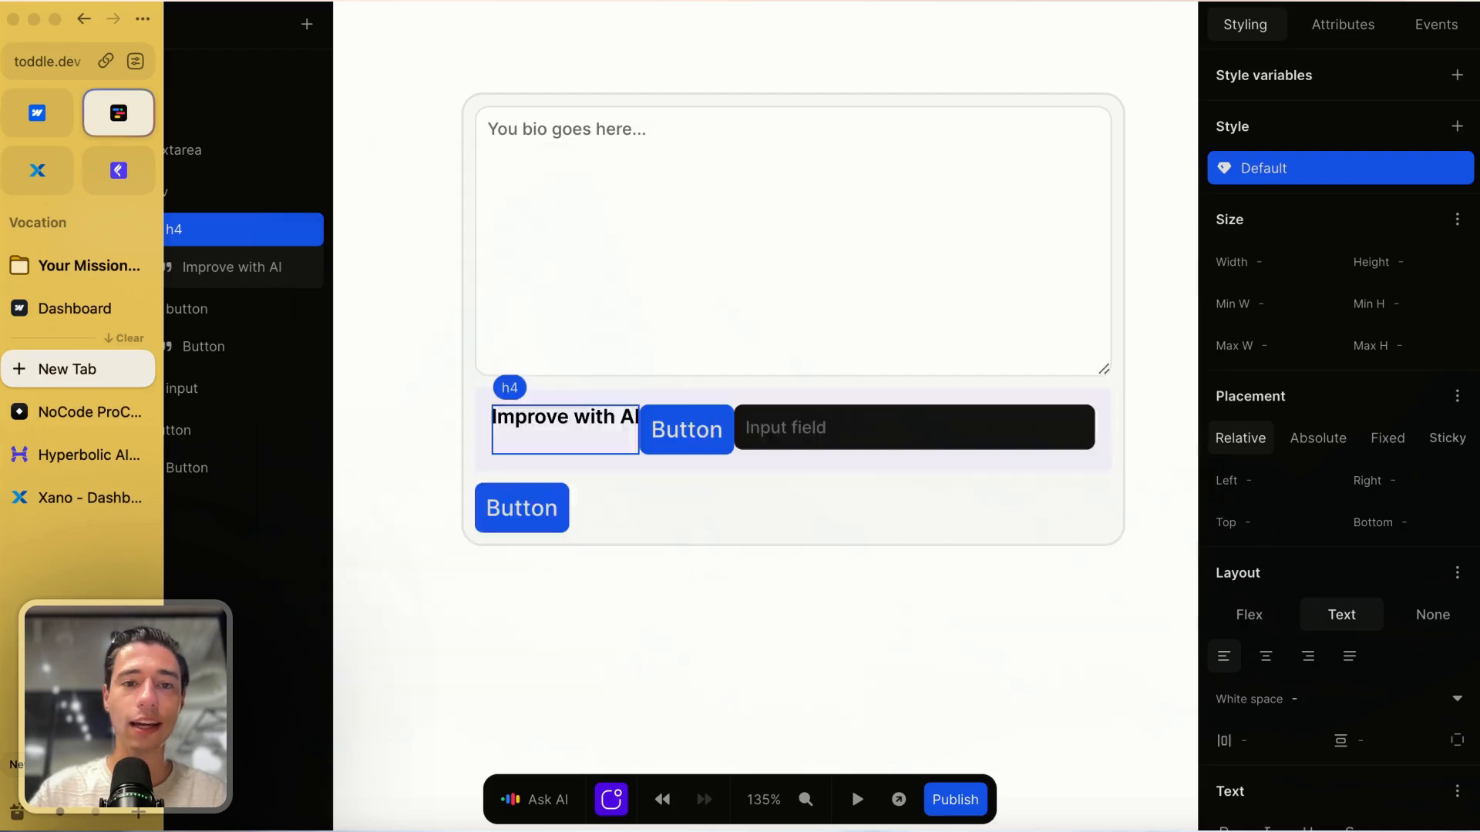
left_click(333, 284)
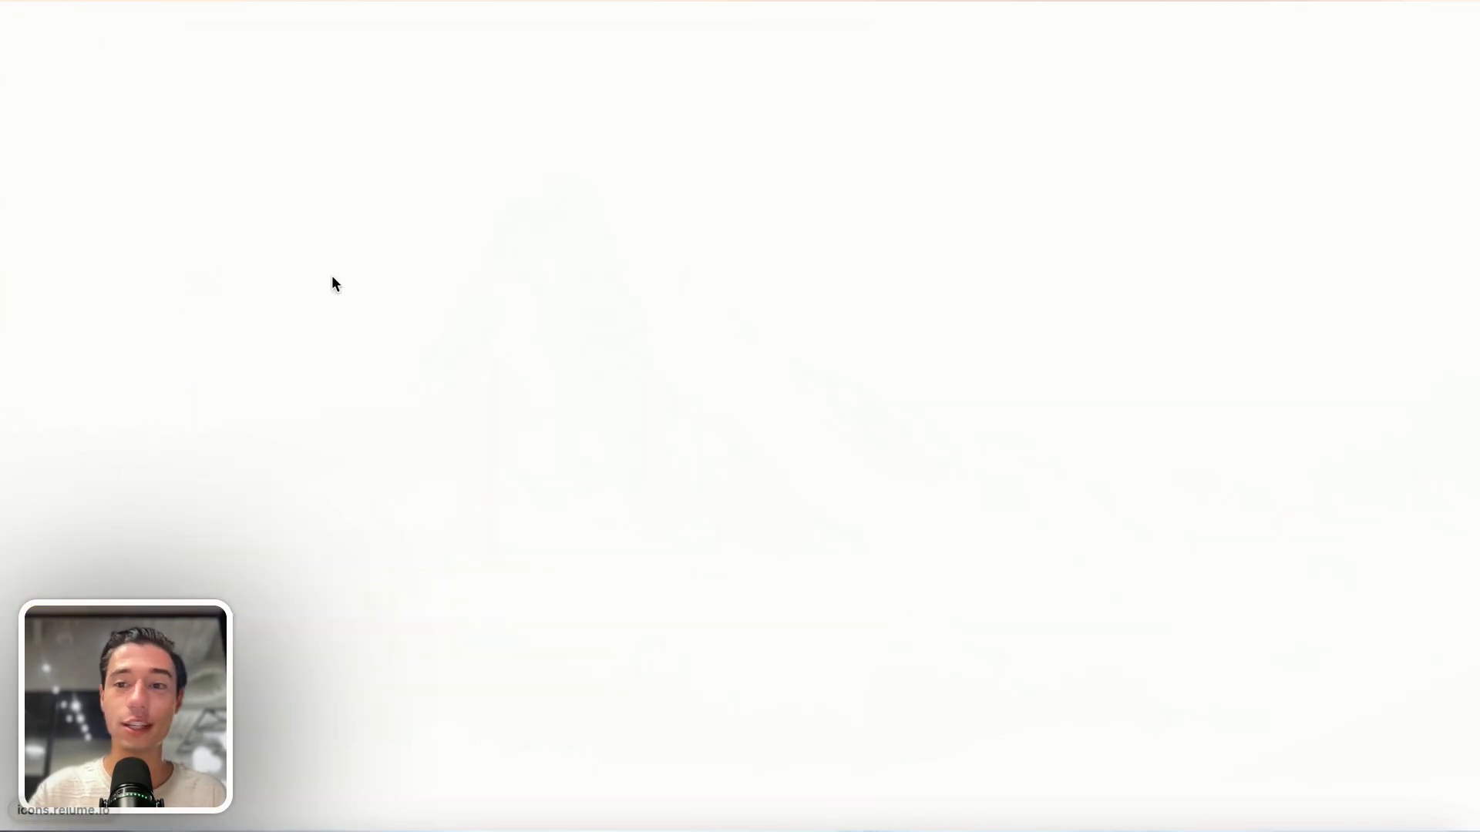
Step: Search all icon sets for "spark"
left_click(28, 60)
left_click(358, 99)
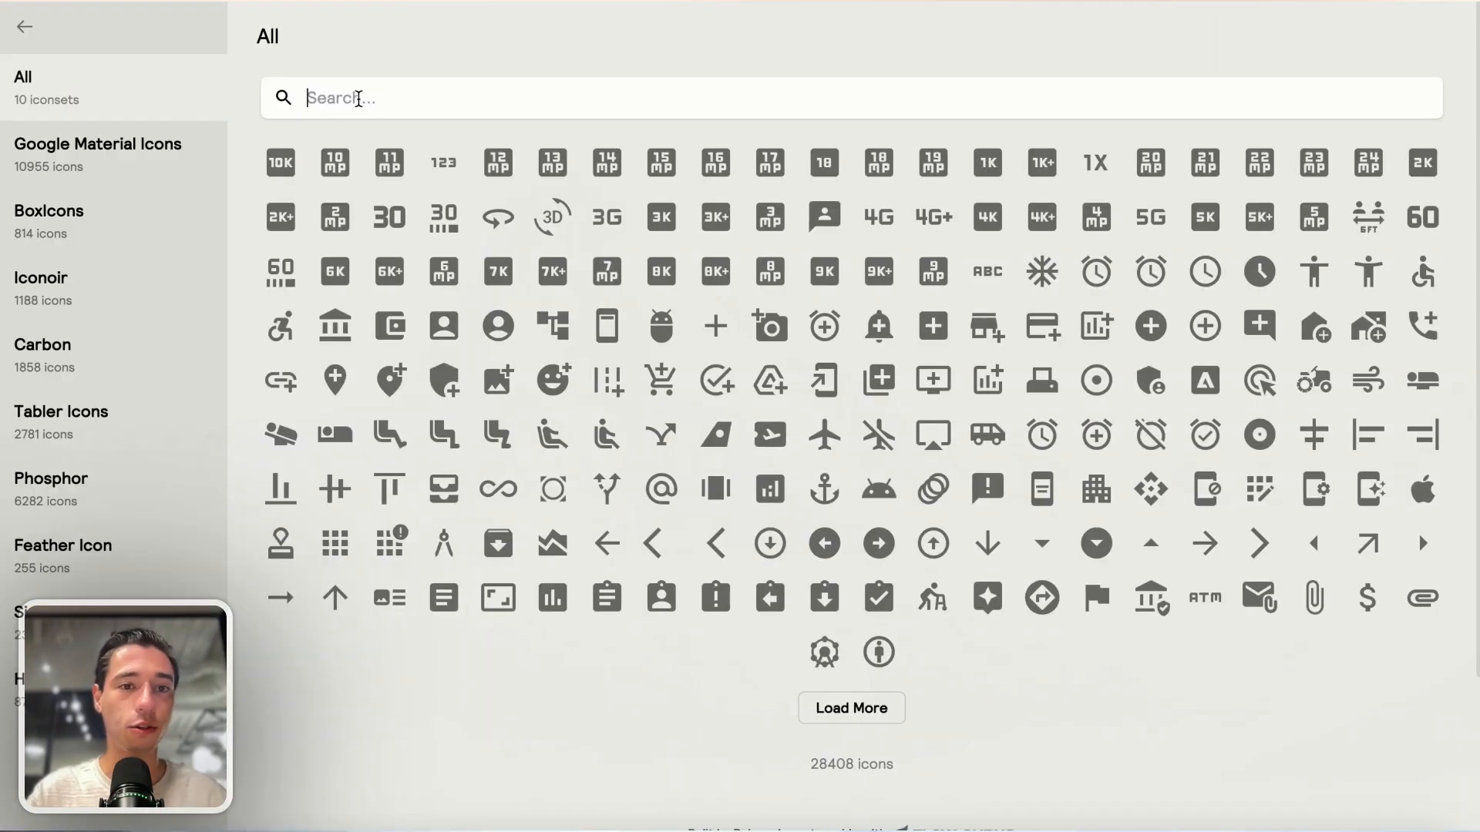
type("spark")
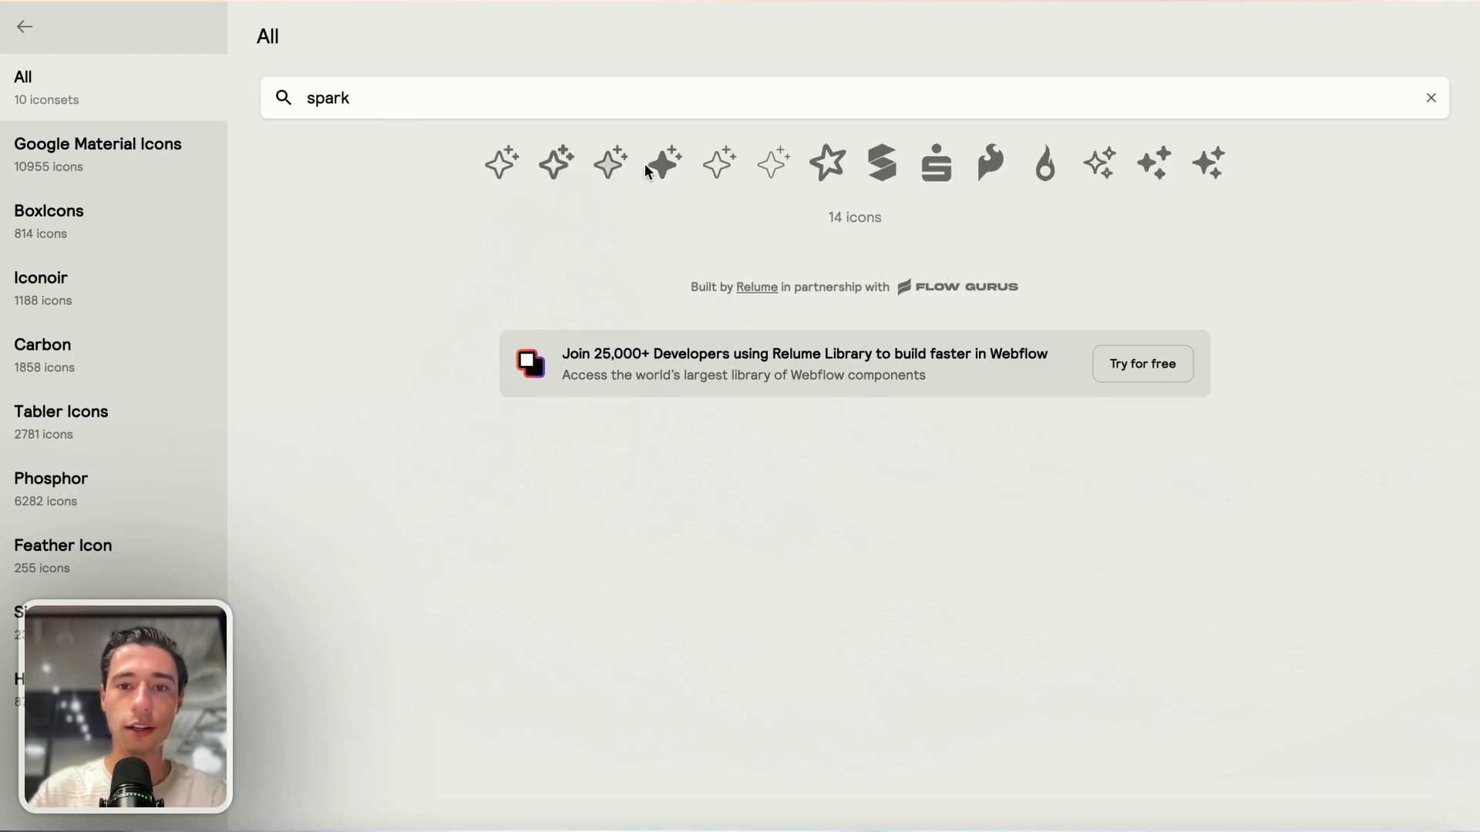
Step: Copy the outlined sparkle icon at the XXSmall (16px) size
left_click(665, 168)
left_click(660, 165)
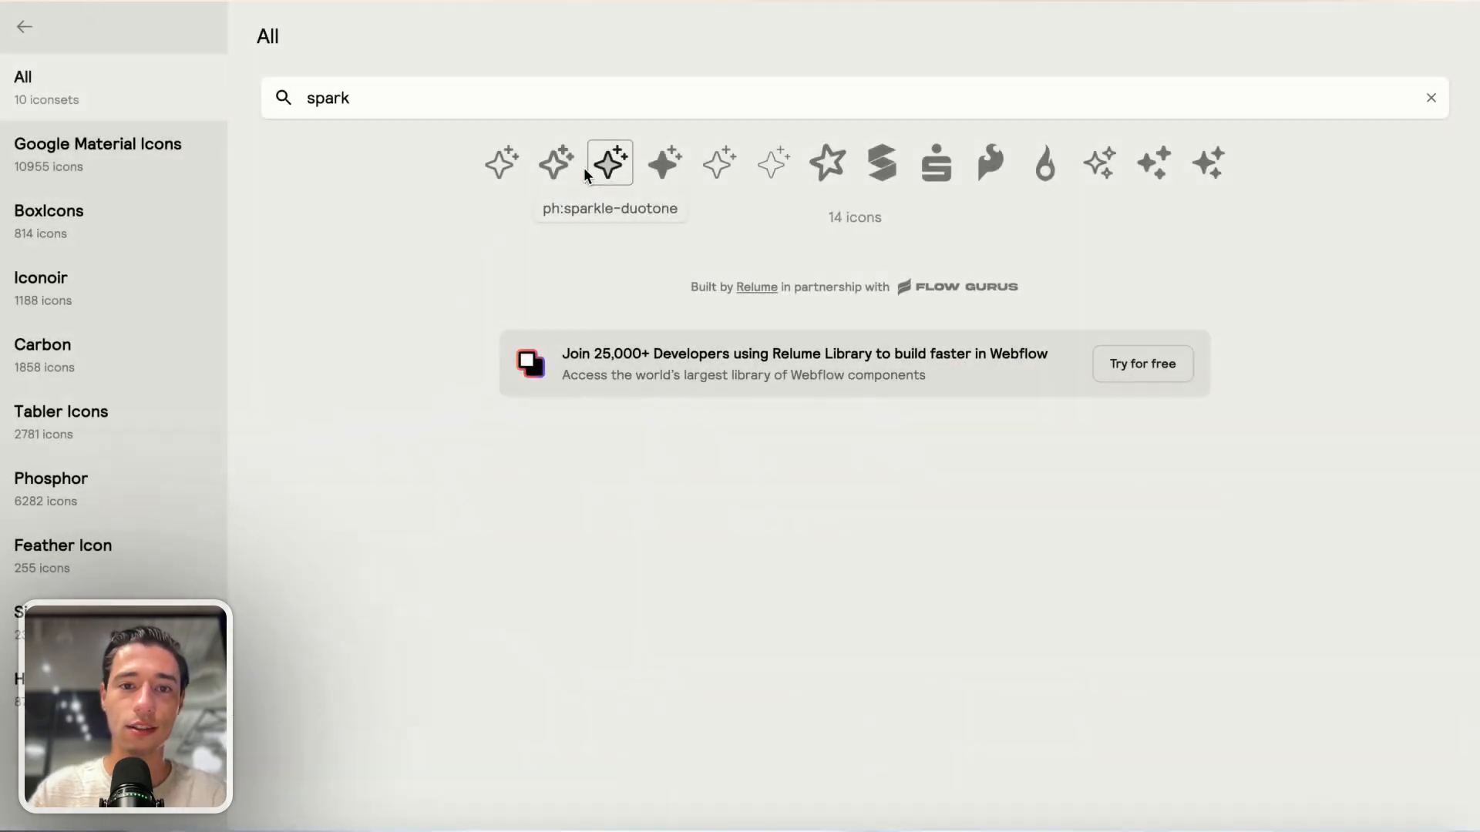
left_click(556, 161)
left_click(327, 568)
left_click(496, 161)
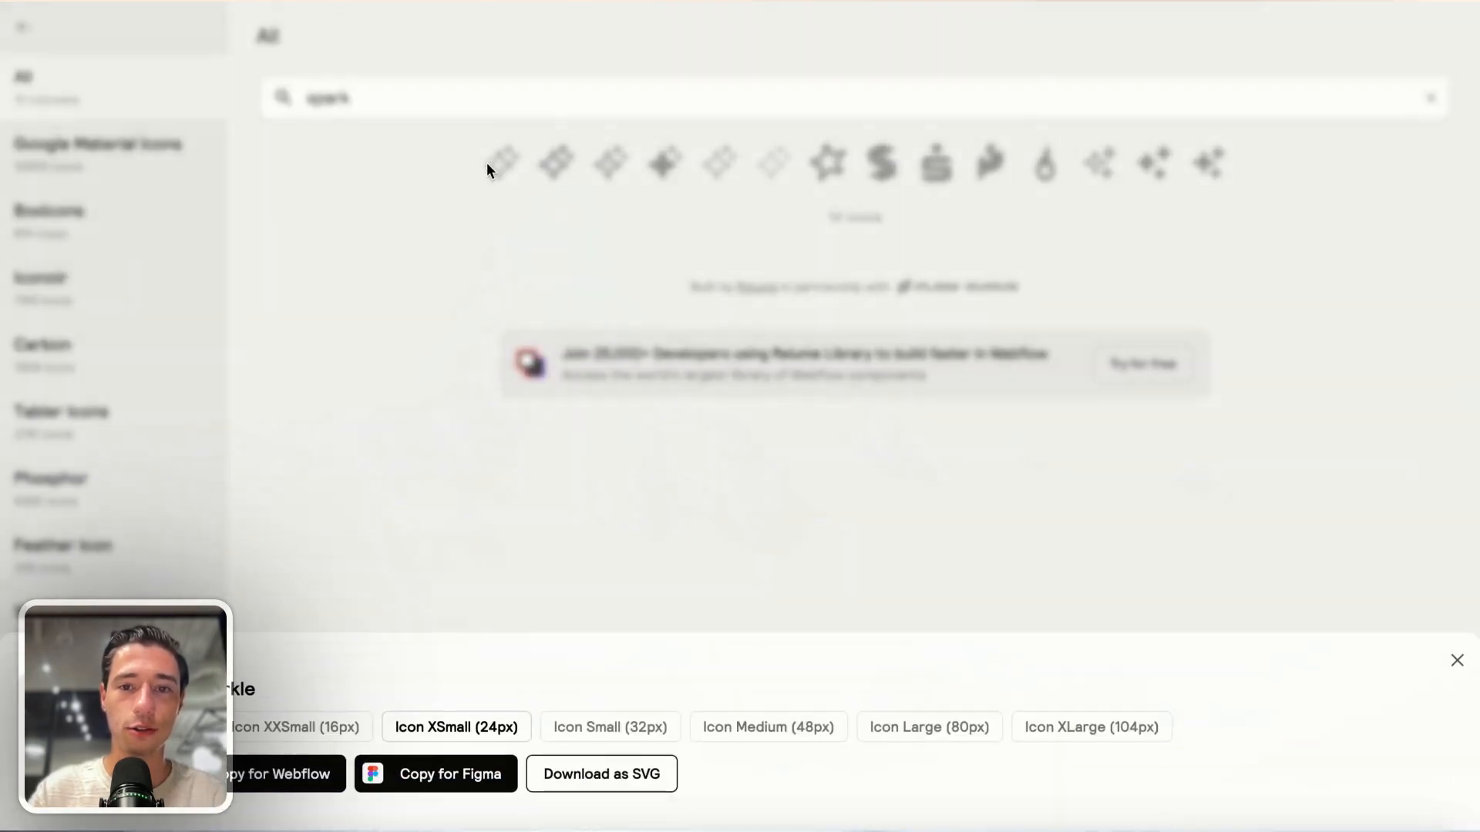
left_click(389, 753)
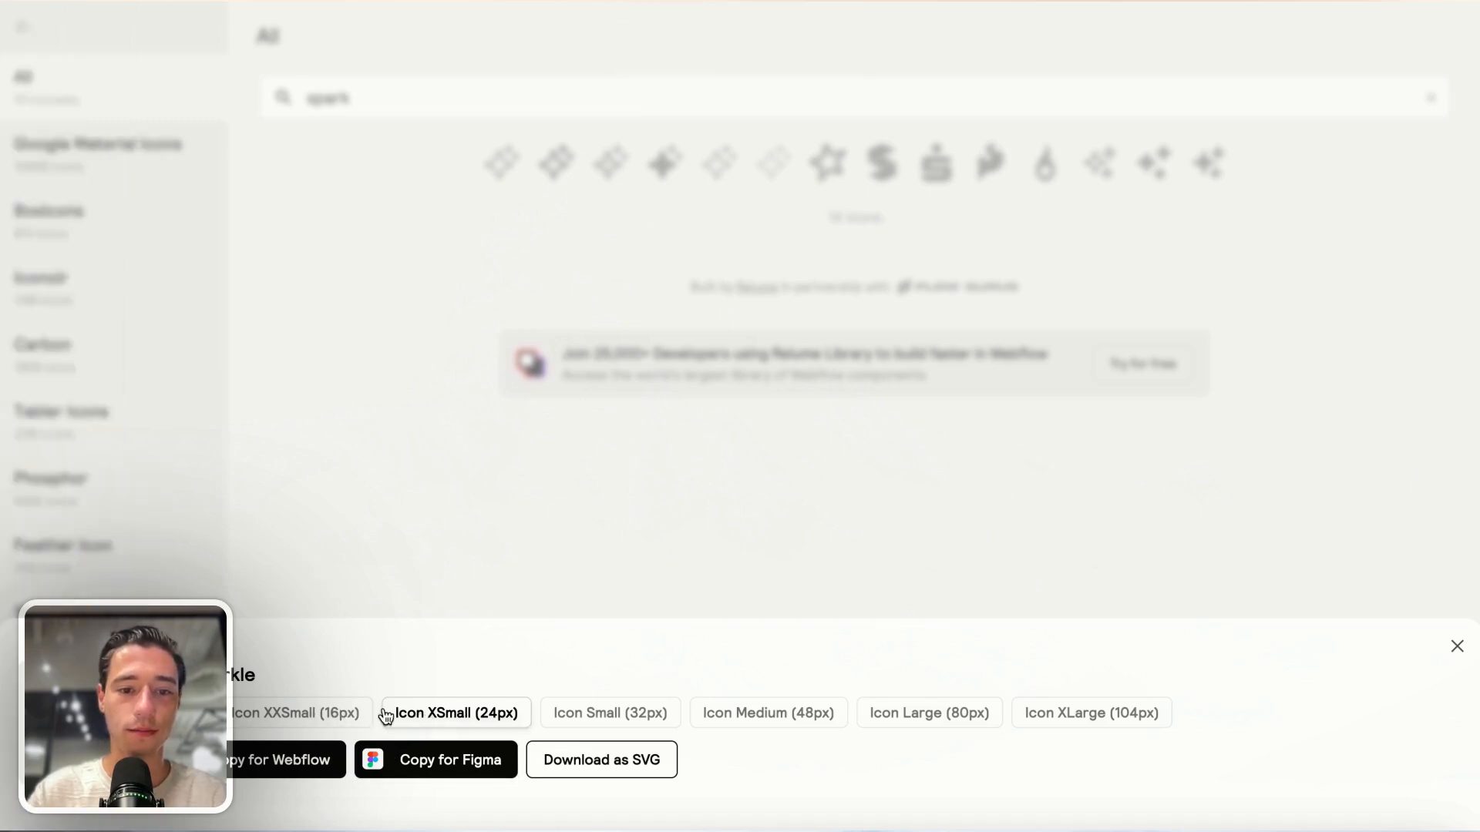
left_click(333, 715)
left_click(376, 759)
Step: Switch to toddle, paste the outlined sparkle icon into the "Improve with AI" h4, and delete the pasted svg
mouse_move(126, 212)
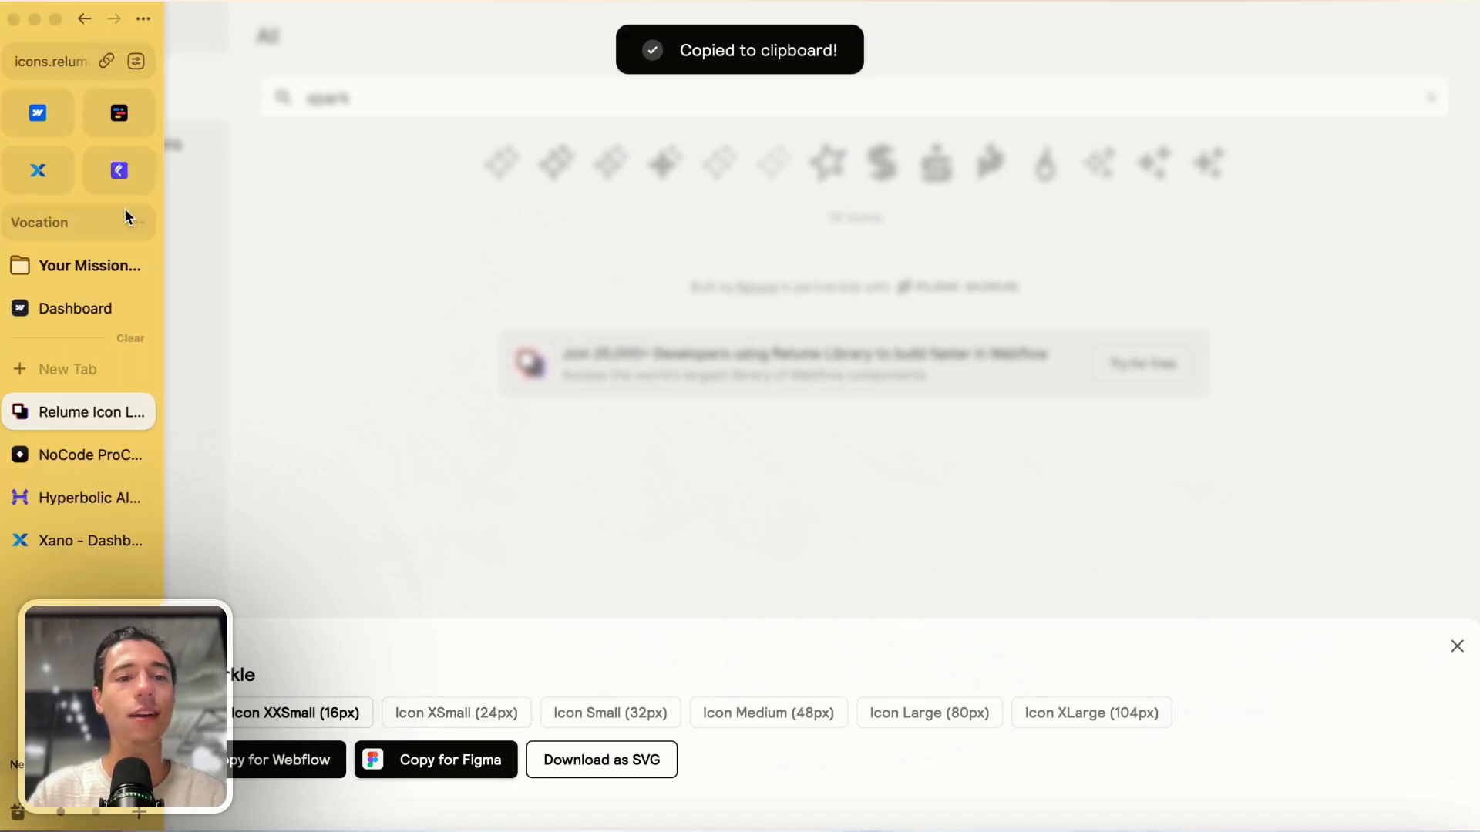
left_click(125, 121)
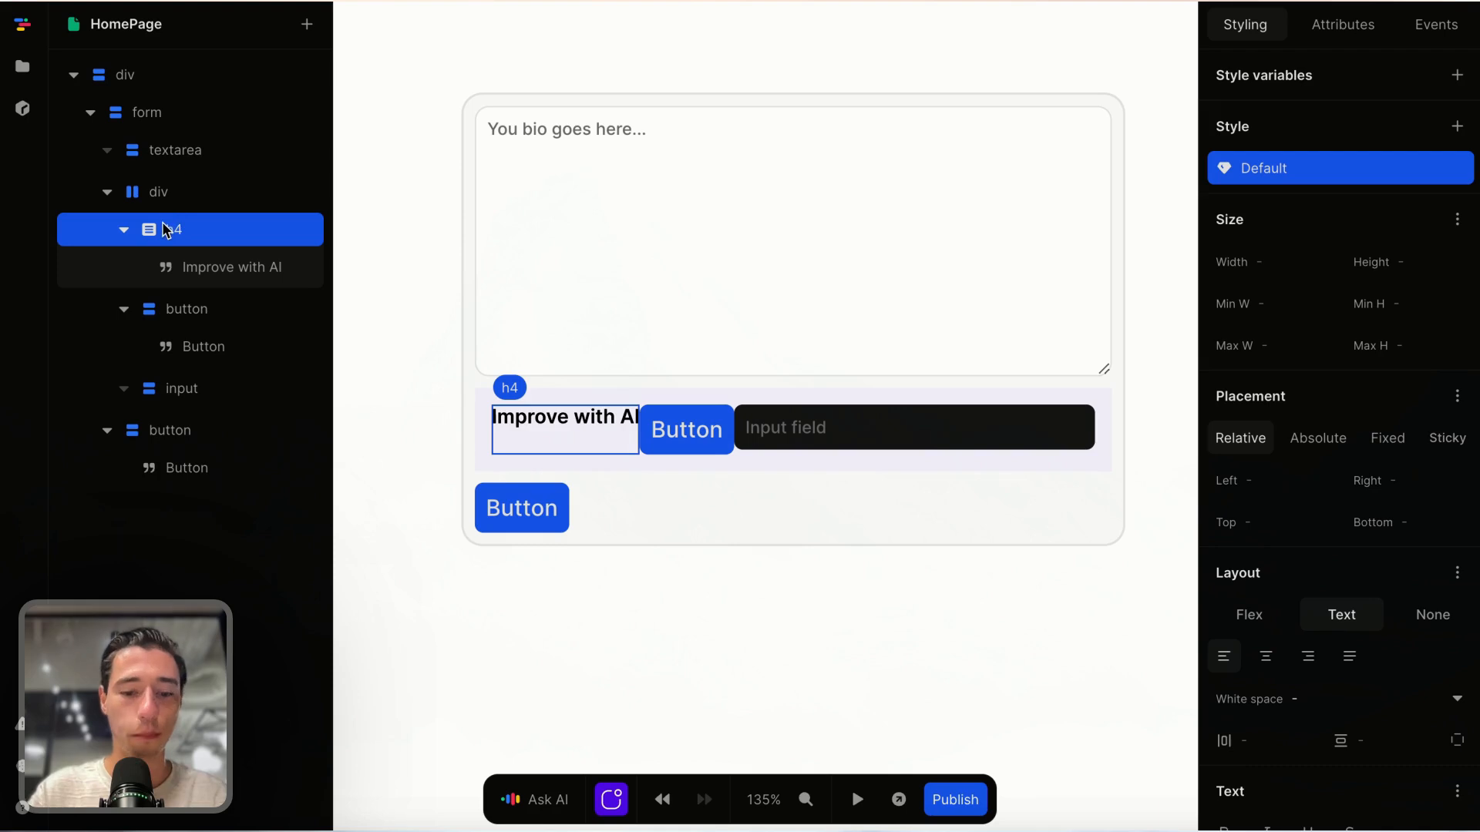
key("ctrl+v")
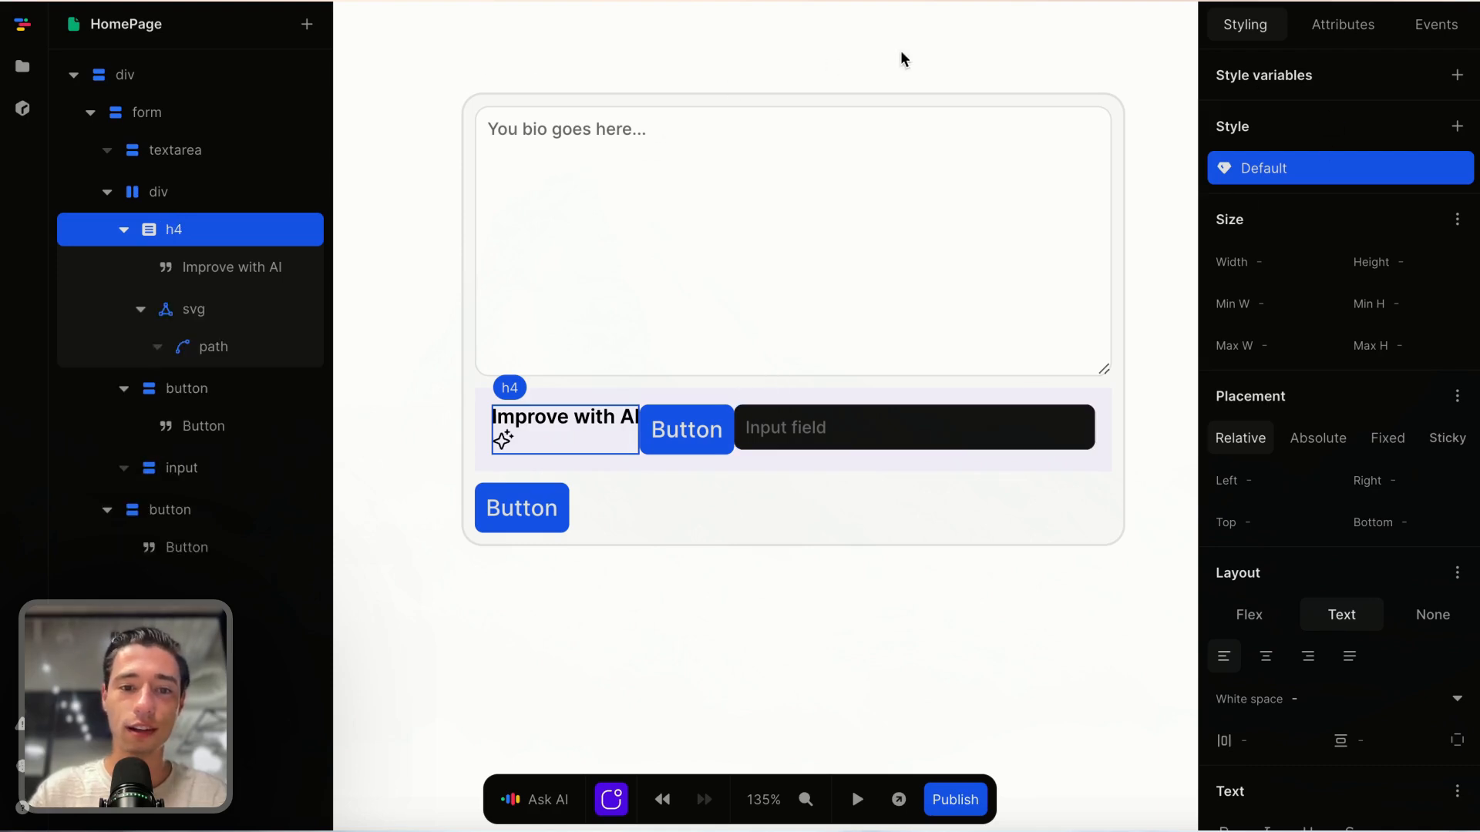
left_click(194, 312)
key("Delete")
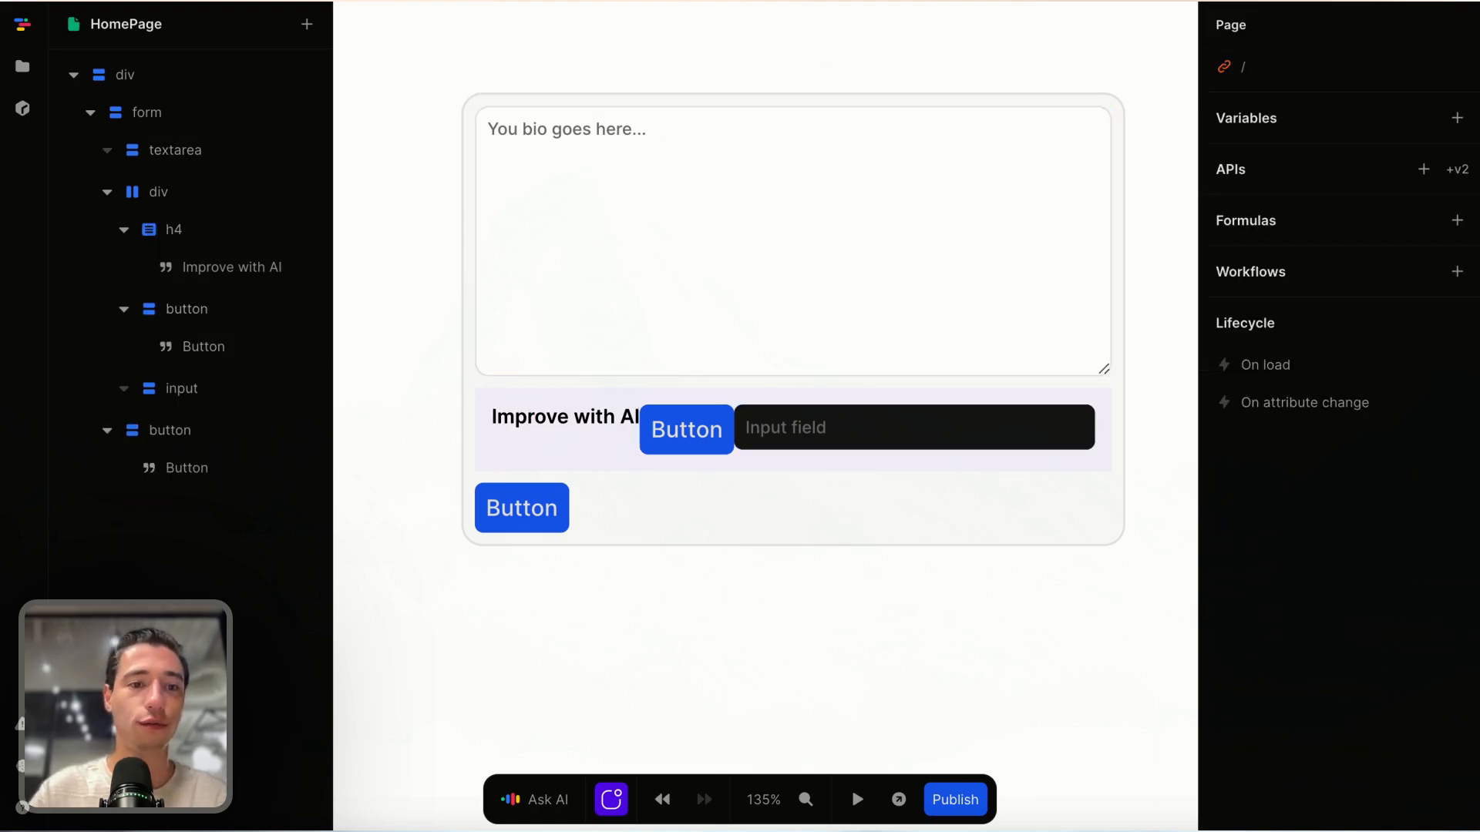
Step: Return to the Relume icons tab and copy the sparkle-fill icon at the XXSmall (16px) size
left_click(91, 312)
left_click(85, 411)
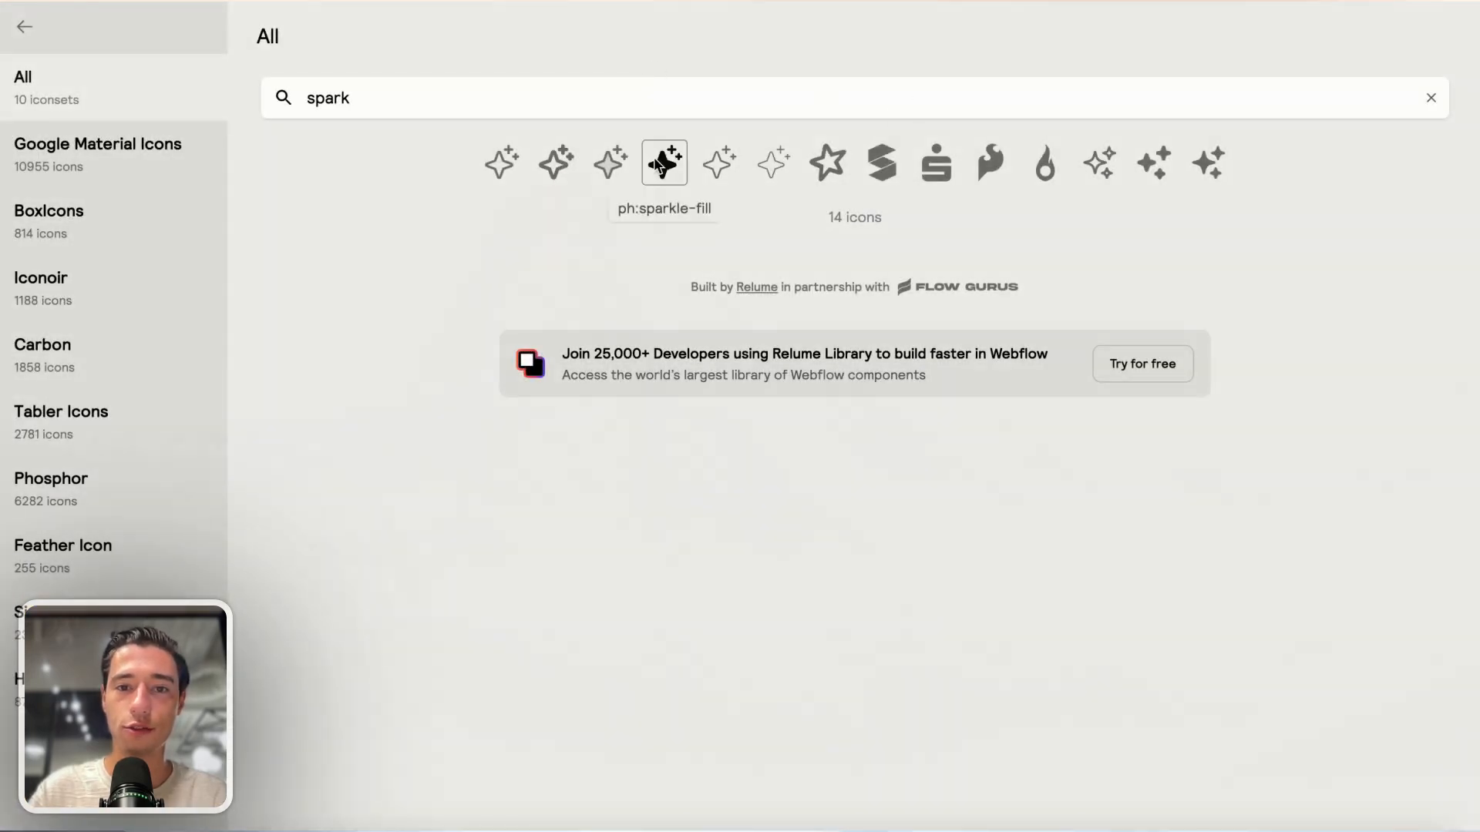
left_click(664, 162)
left_click(435, 717)
left_click(339, 713)
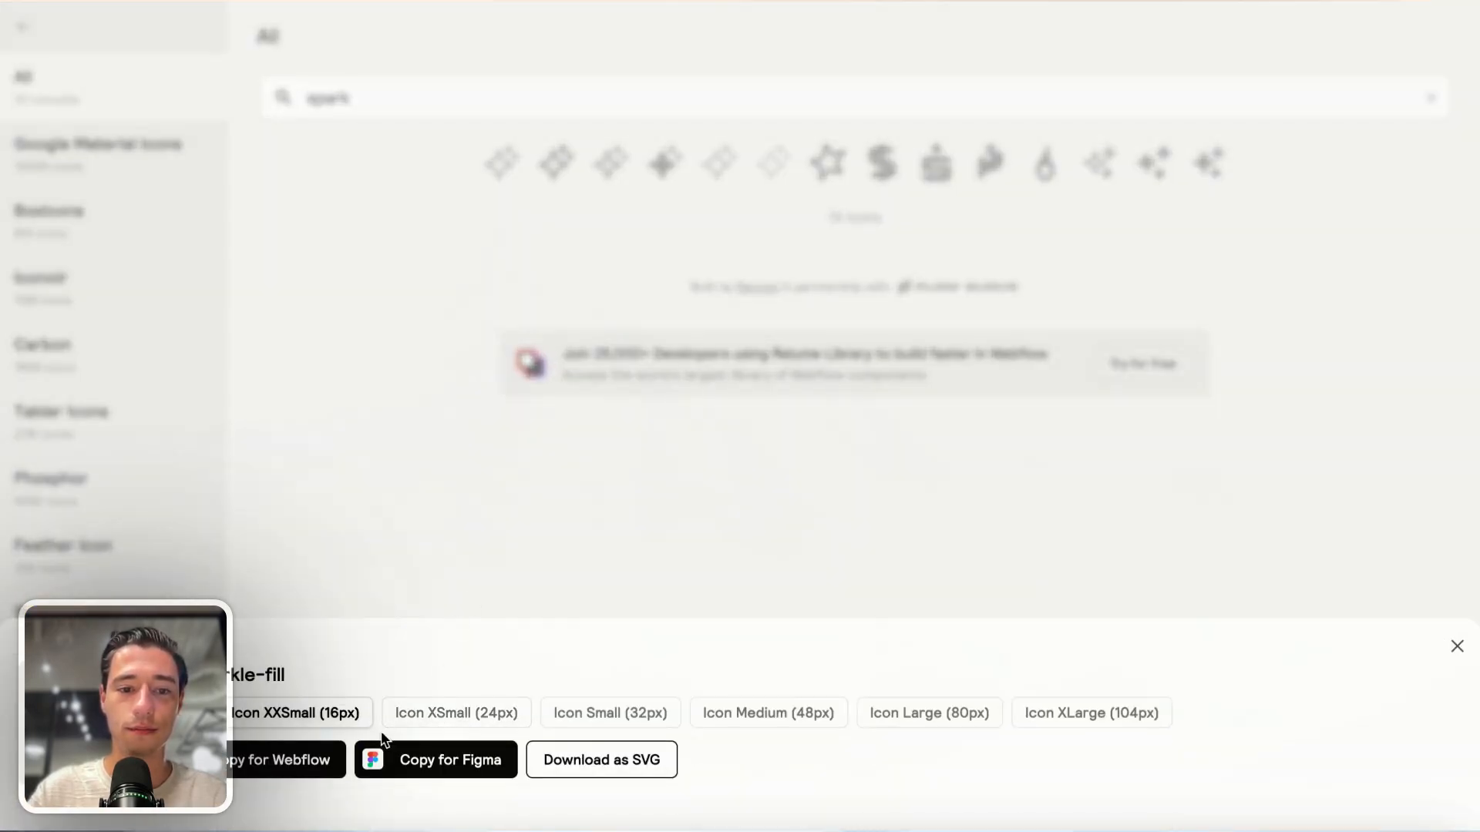
left_click(319, 751)
Step: Switch back to toddle and paste the filled sparkle icon into the "Improve with AI" h4
left_click(76, 63)
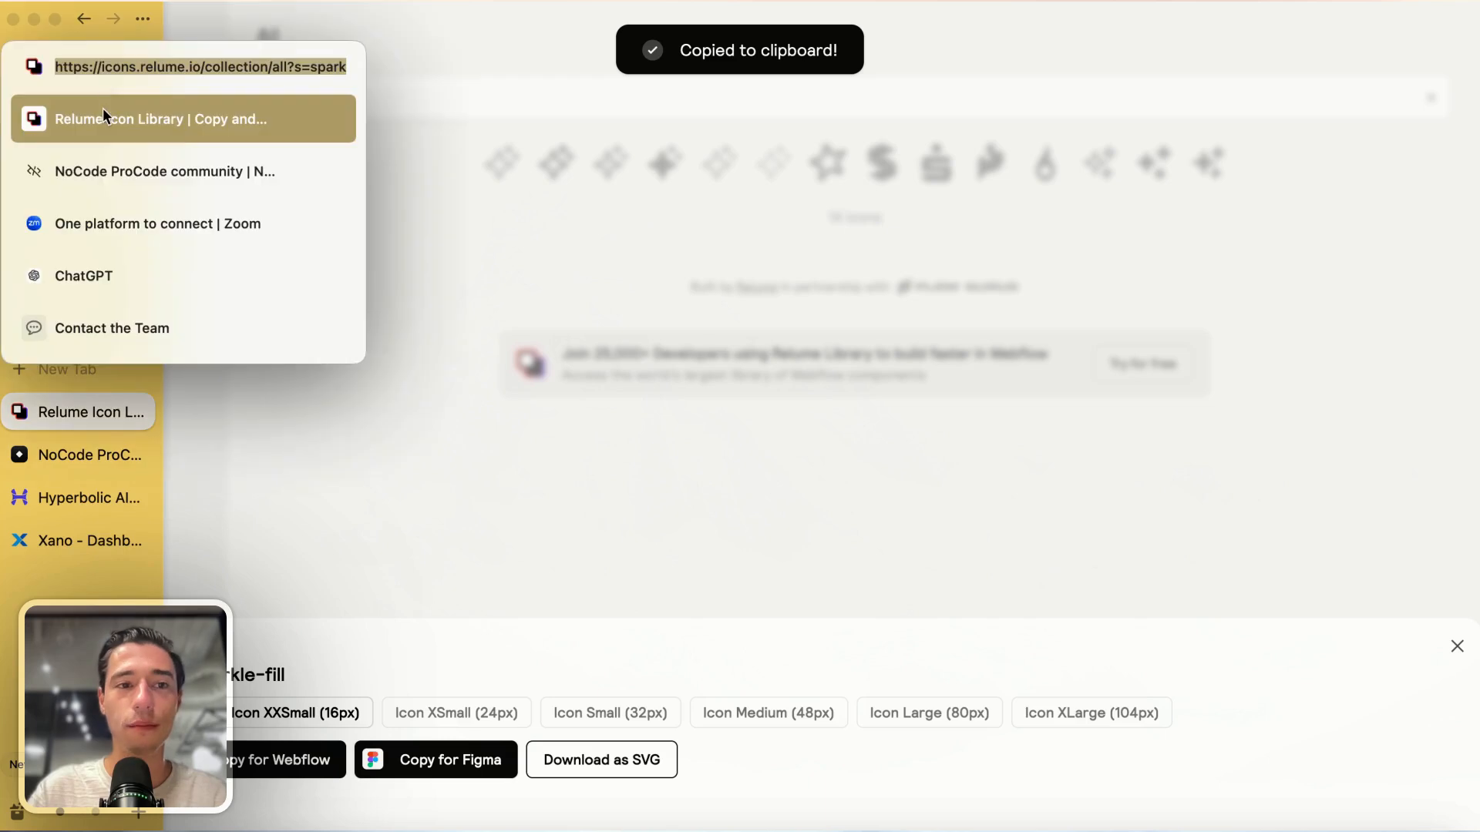
left_click(473, 211)
left_click(116, 115)
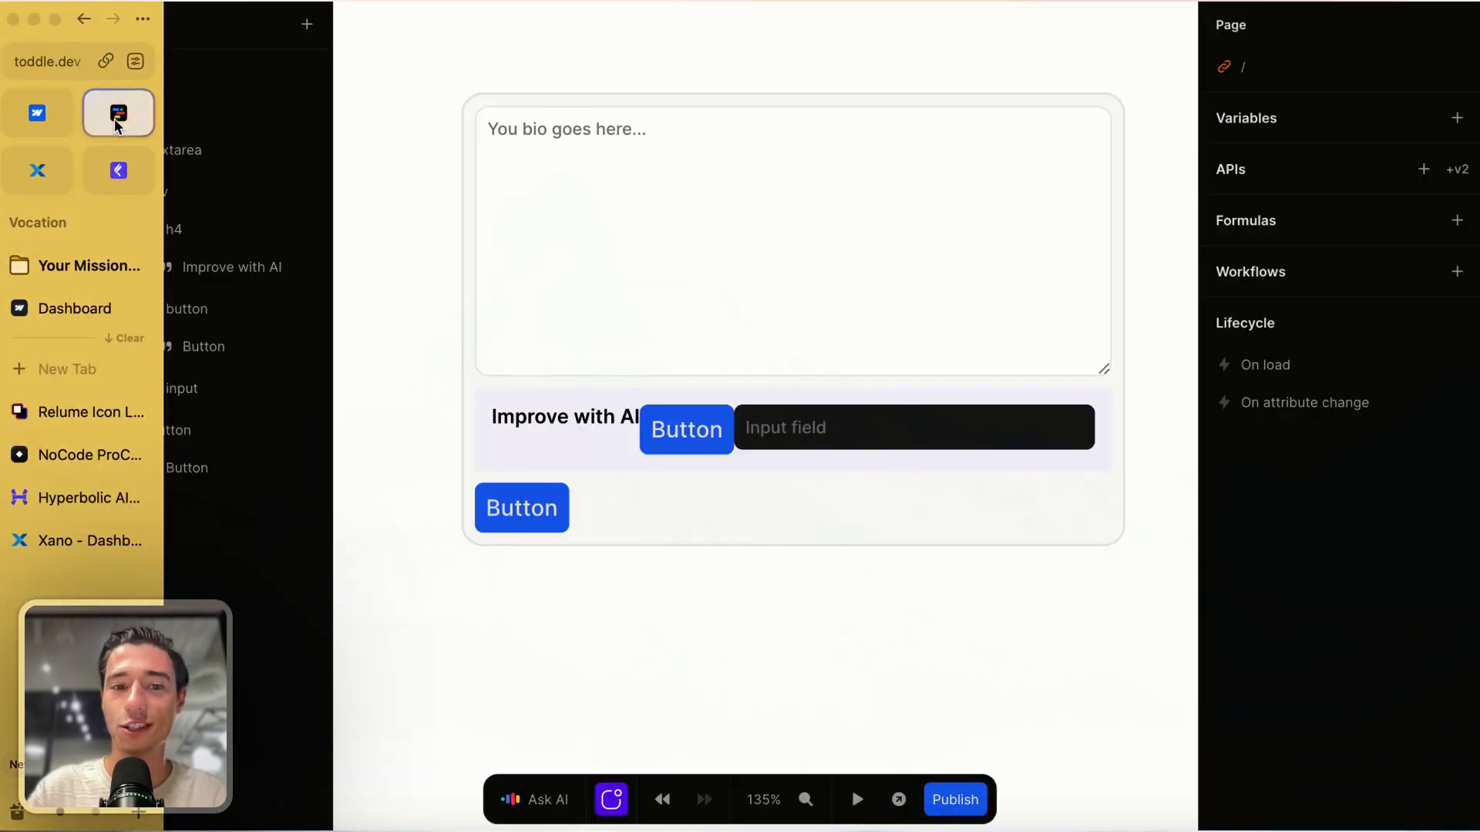
left_click(547, 418)
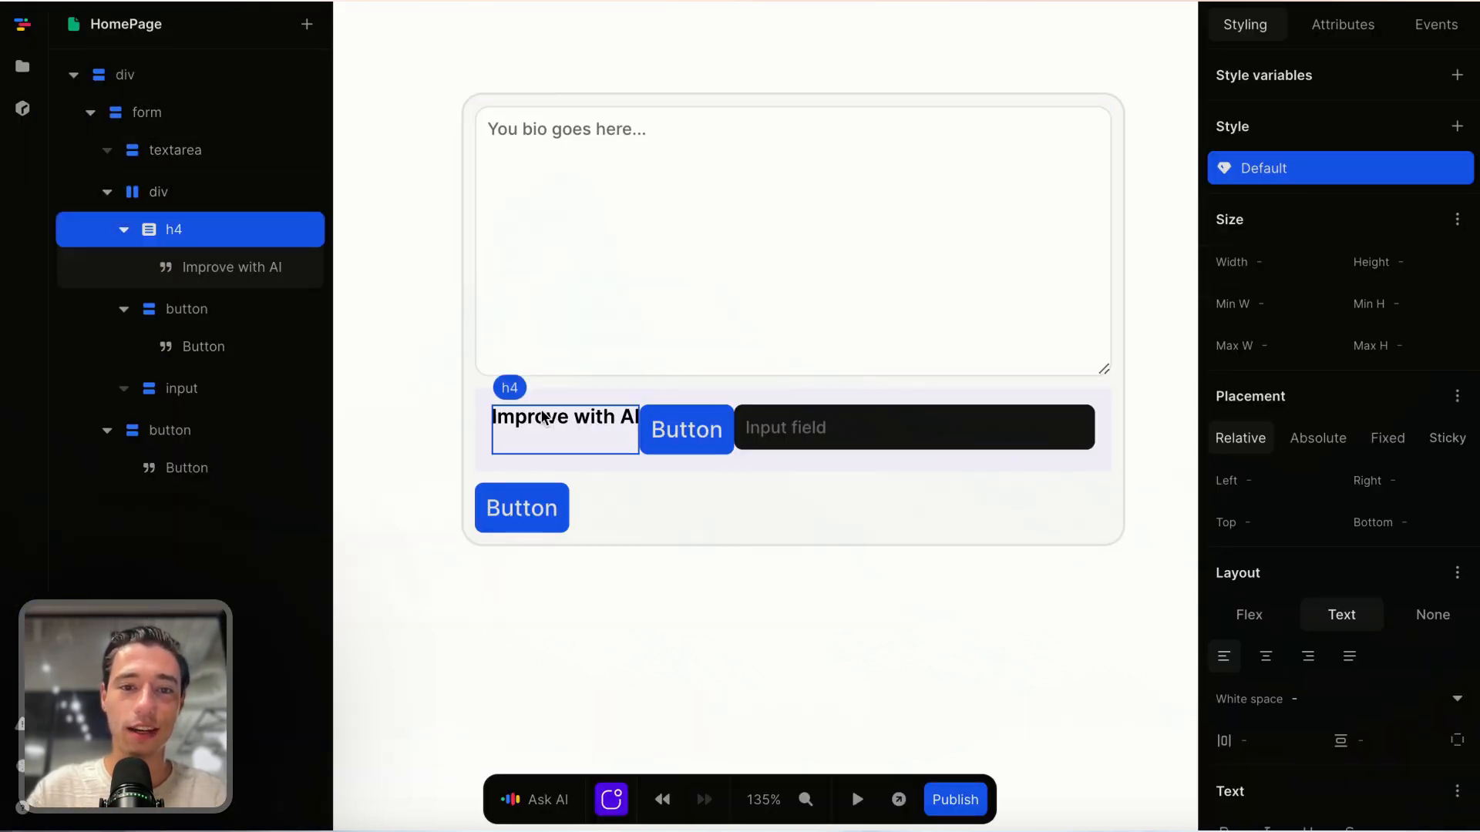
key("ctrl+v")
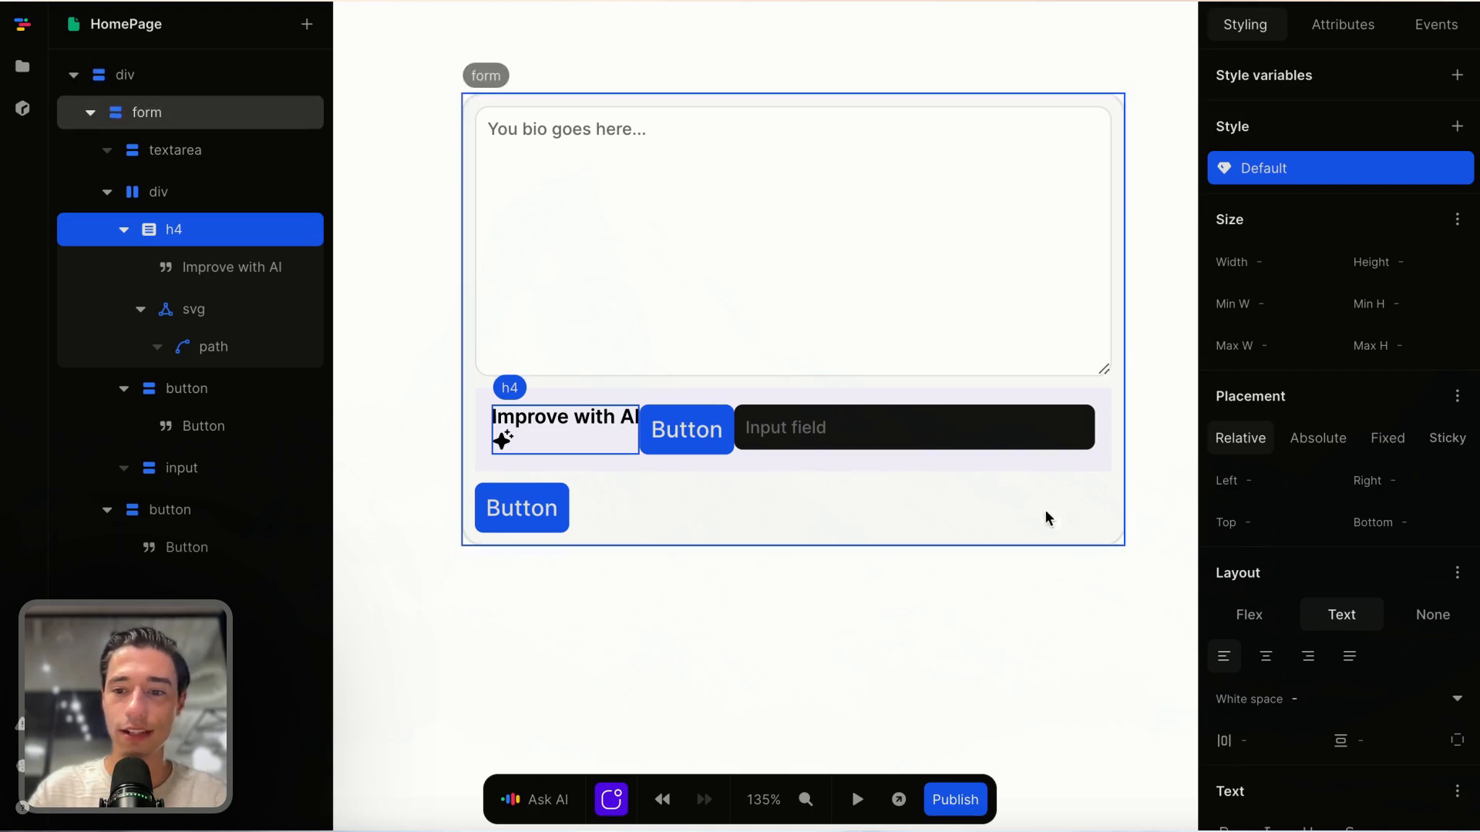
Step: Set the h4's layout to horizontal flex with a 0.25rem gap between the text and icon
left_click(1249, 614)
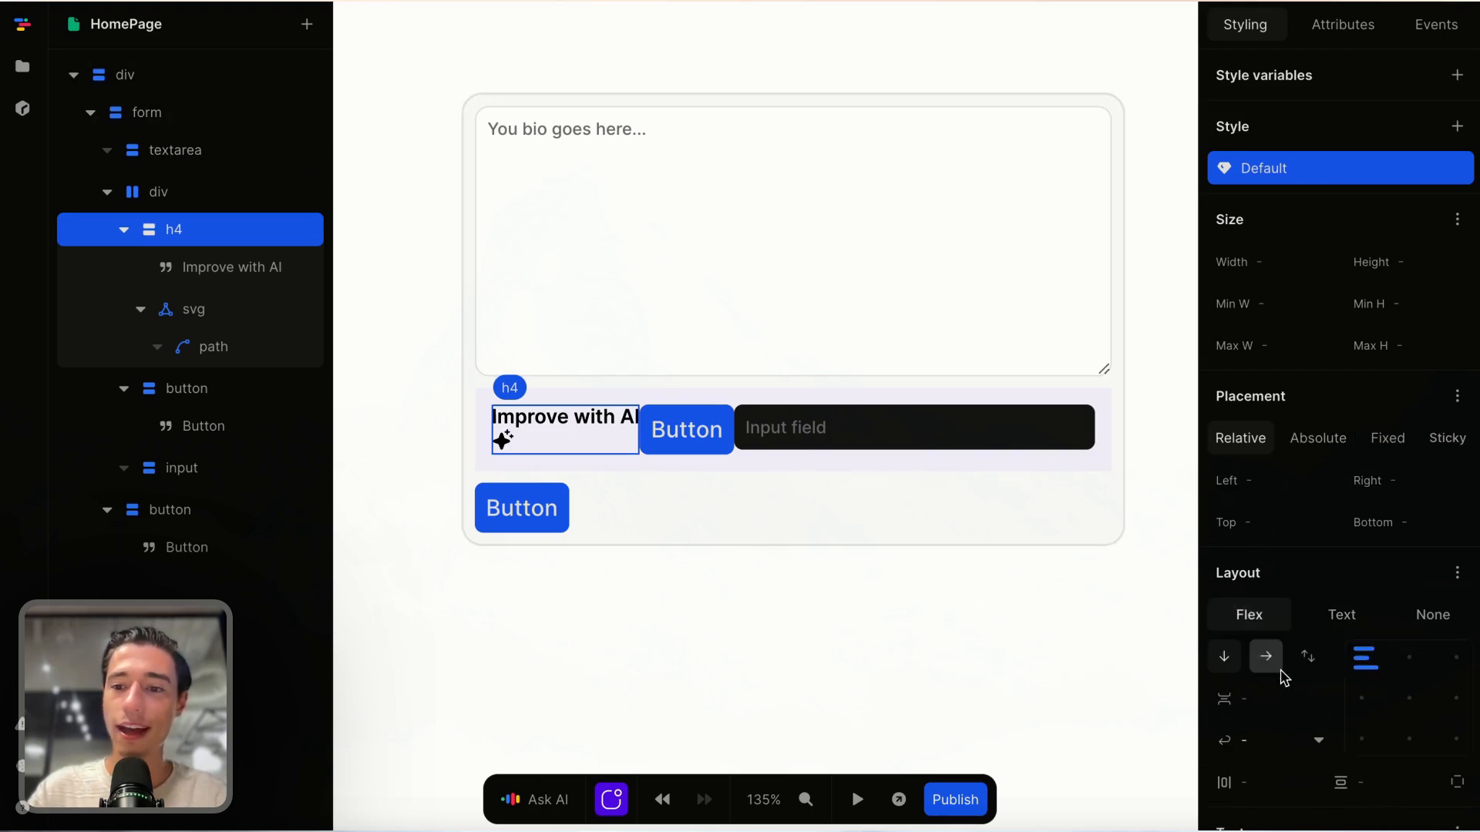
left_click(1266, 658)
left_click(1266, 704)
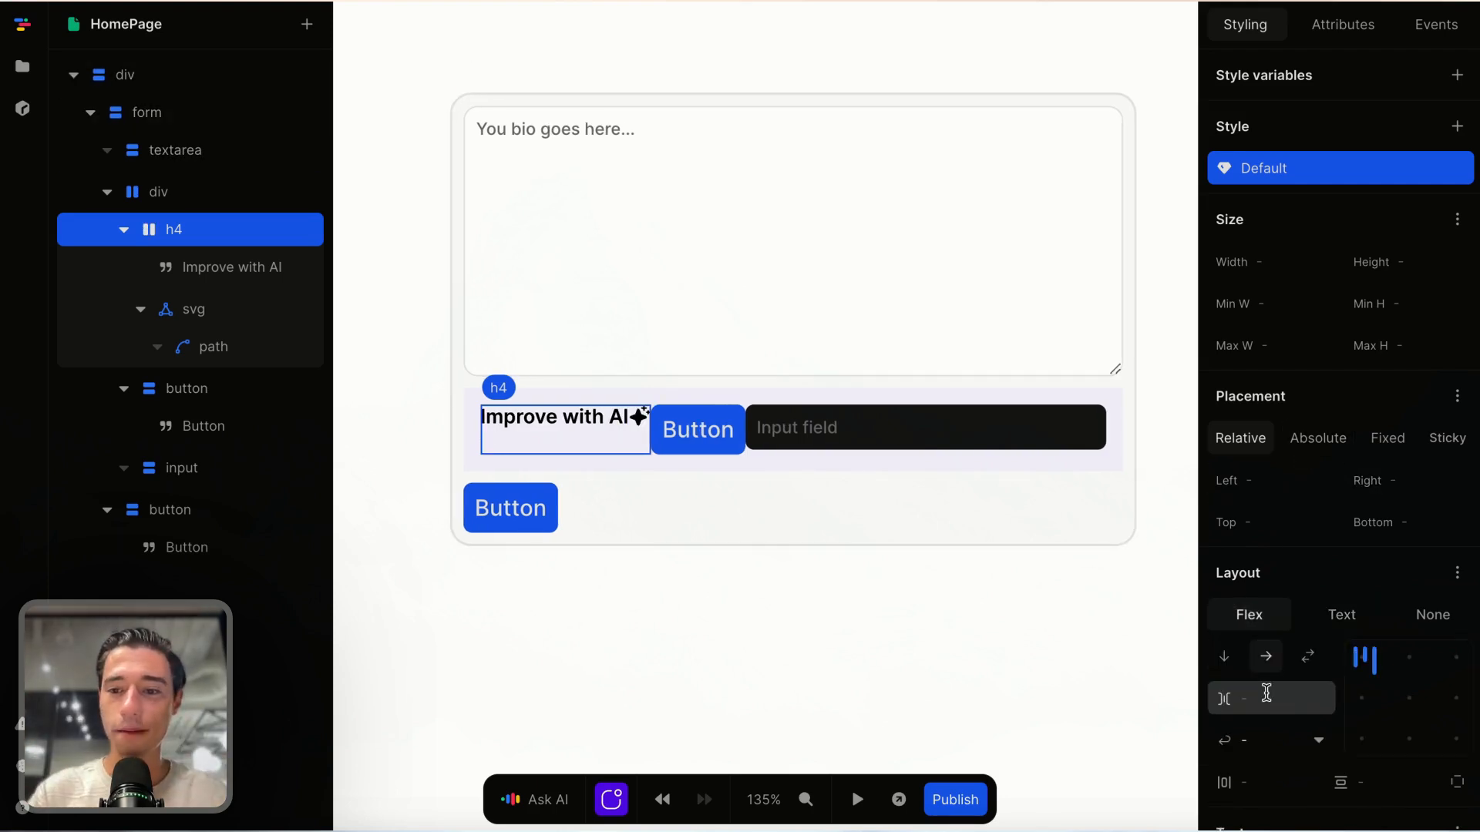
type("0.5rem")
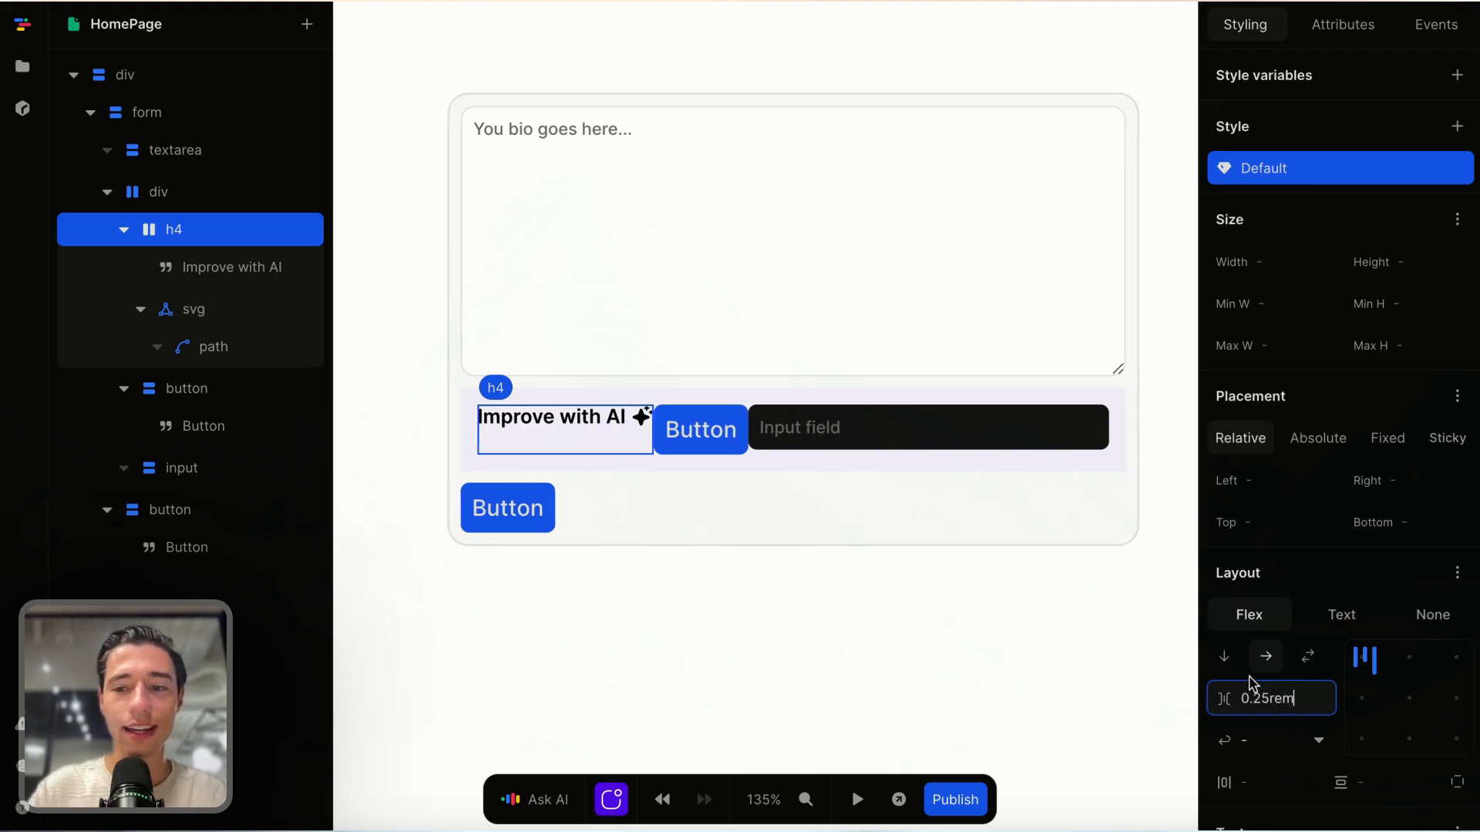
Step: Stack the contents of the purple div holding the heading, button and input vertically
left_click(793, 401)
left_click(1224, 656)
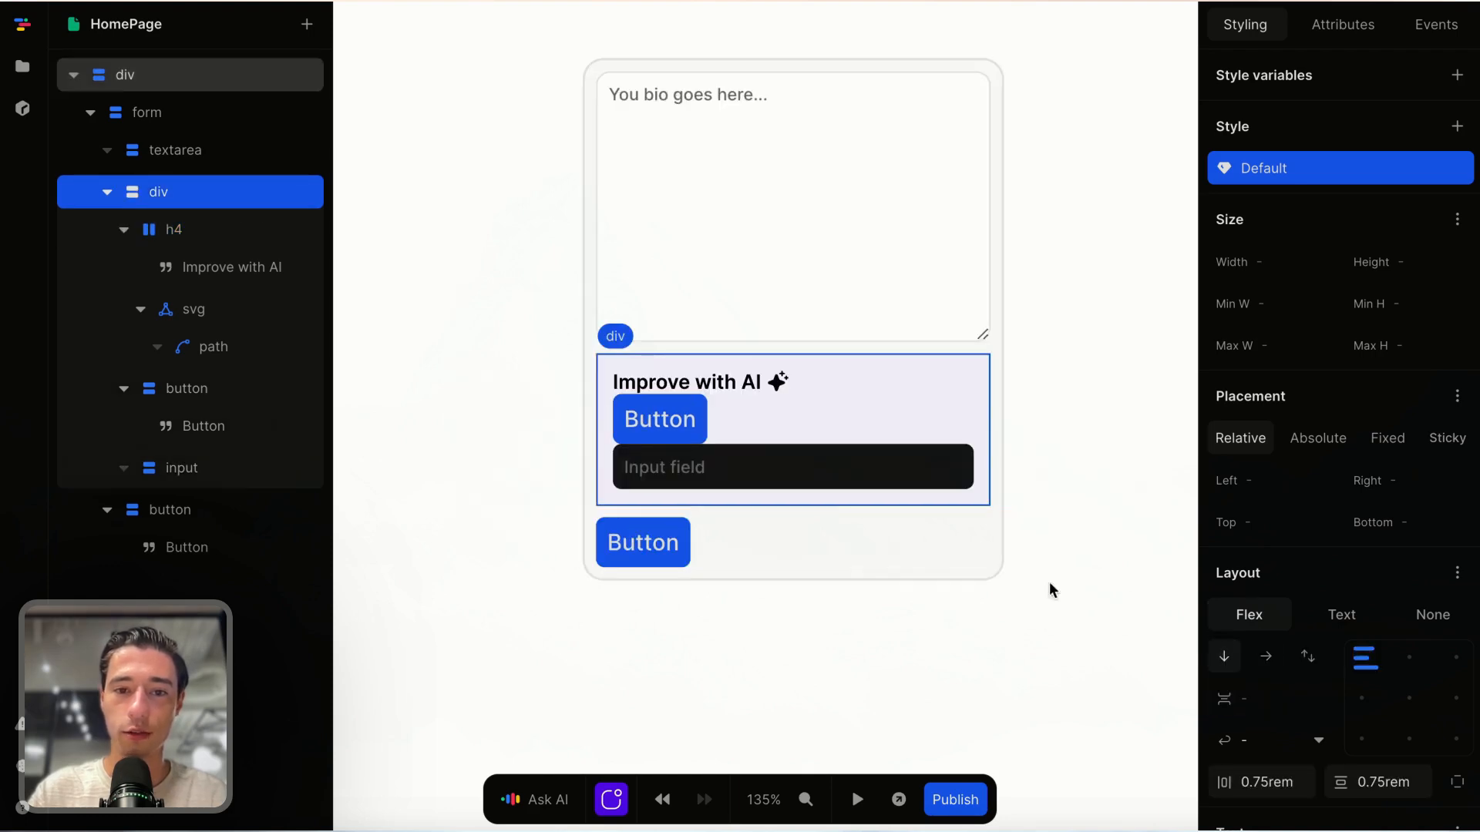
left_click(872, 588)
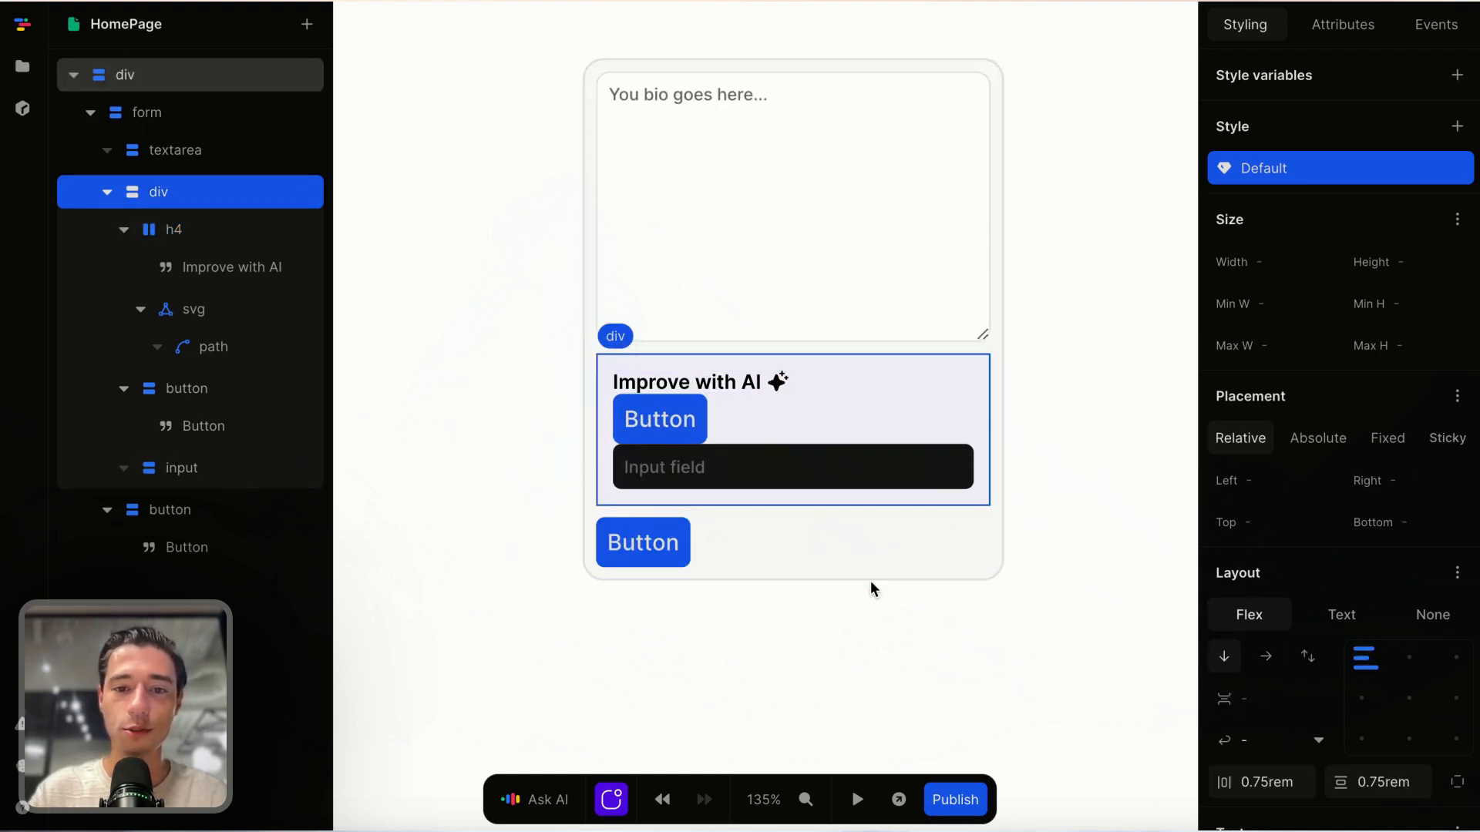
Step: Wrap the button below the "Improve with AI" heading in a new div
left_click(617, 416)
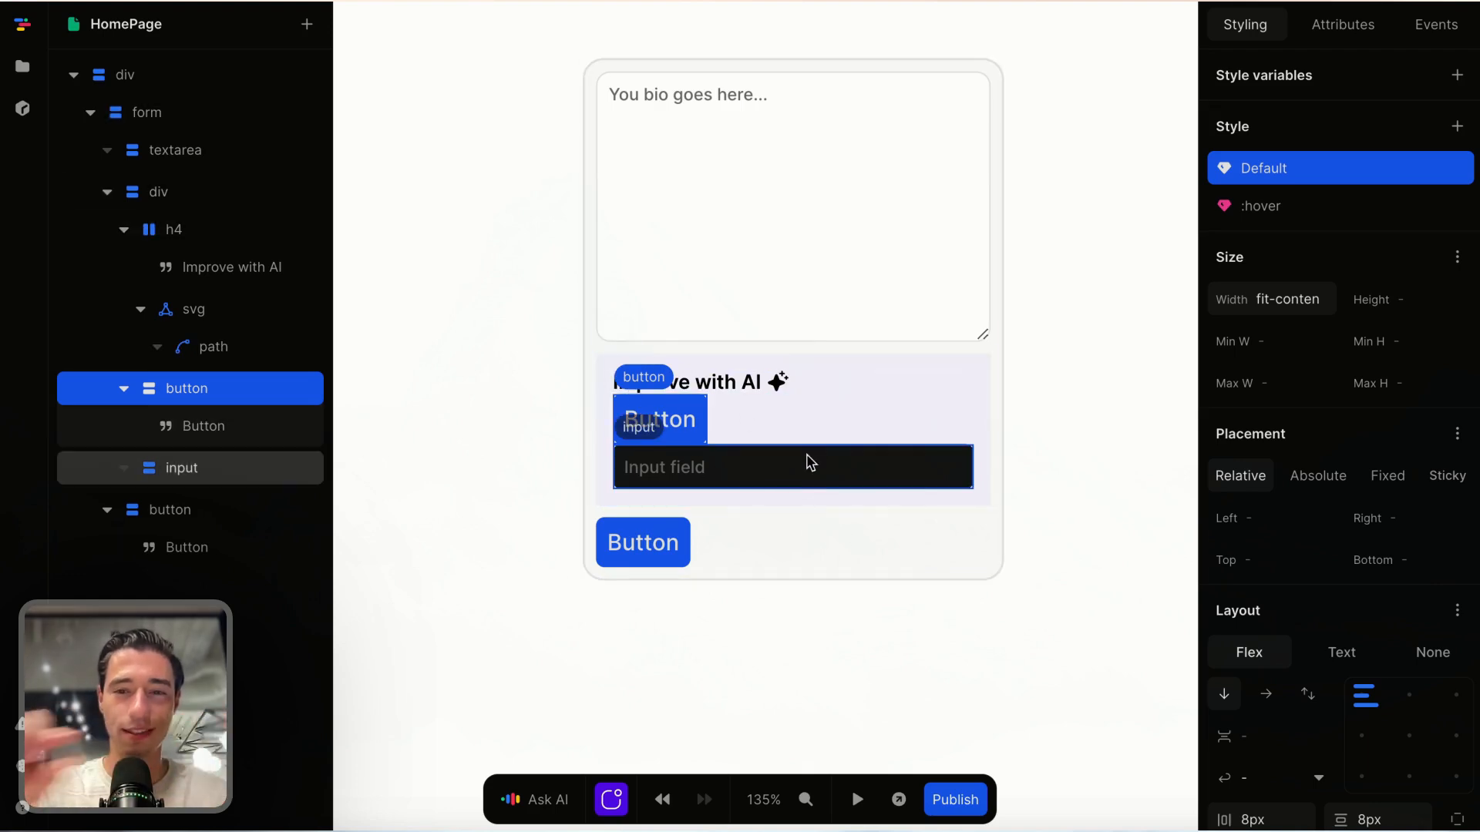
right_click(210, 391)
left_click(263, 450)
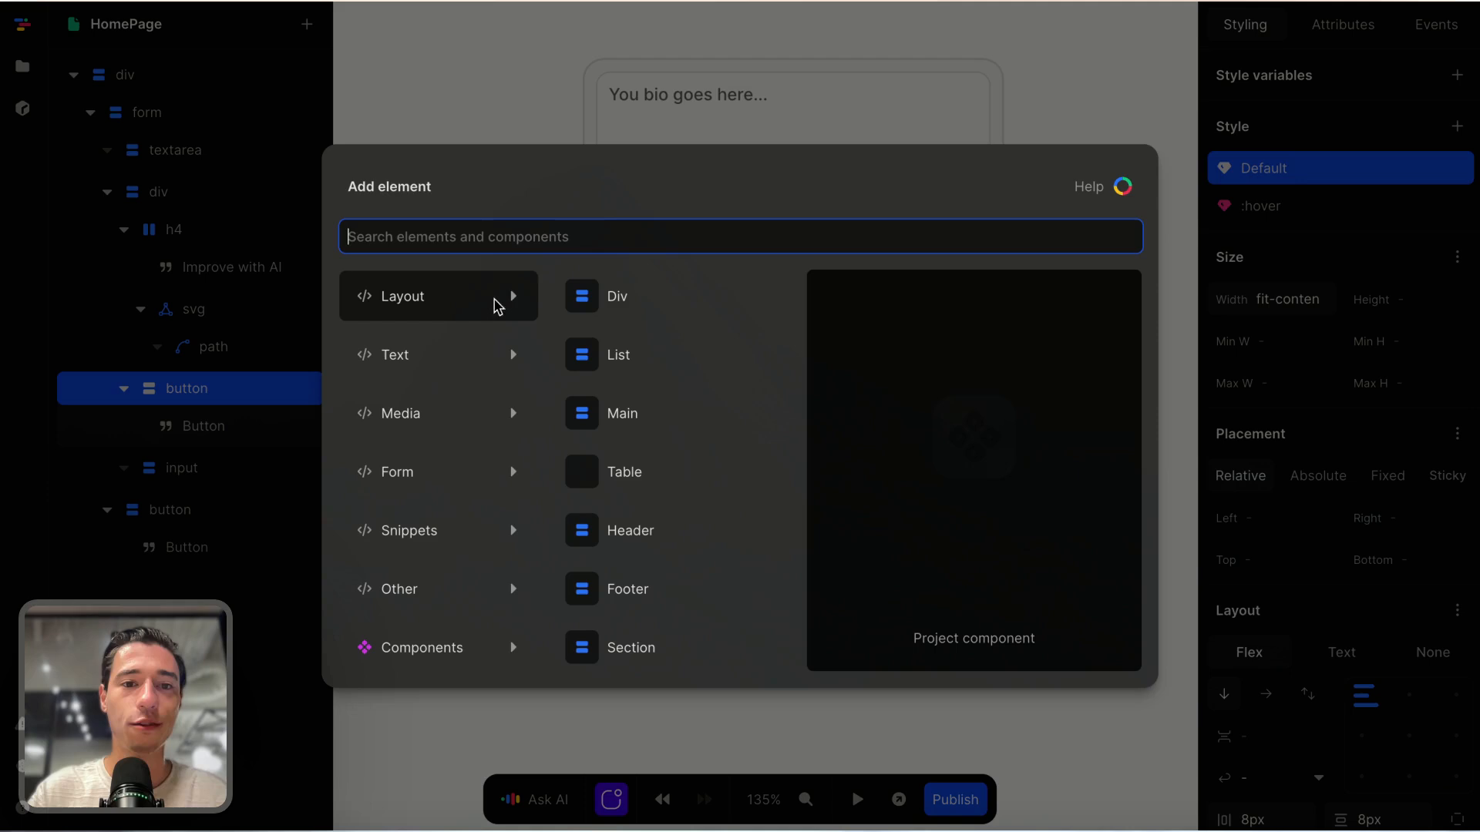
left_click(563, 300)
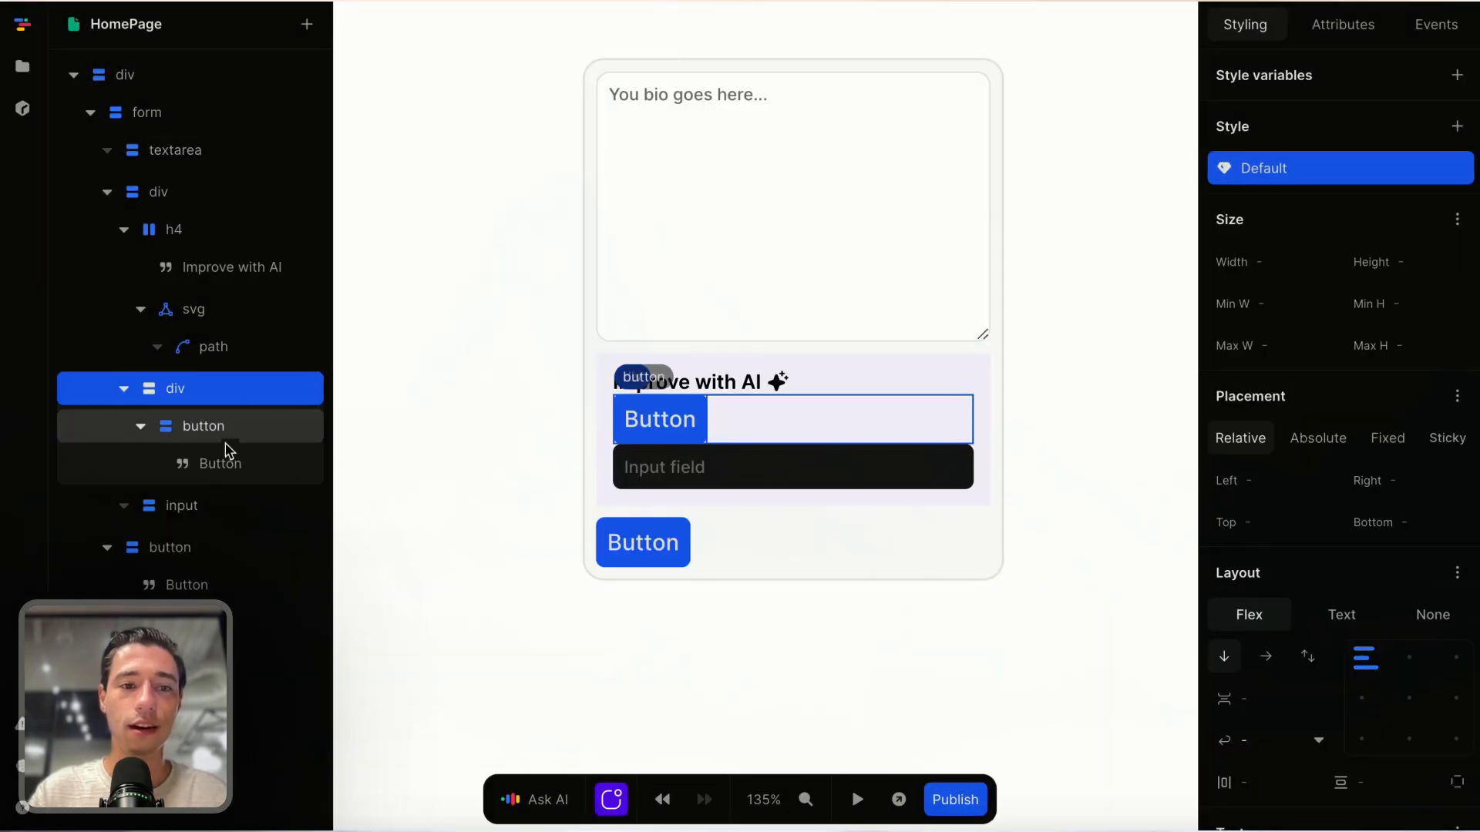
Step: Move the input field into the new div after the button and set that div's flex direction to horizontal
left_click(198, 507)
key("Delete")
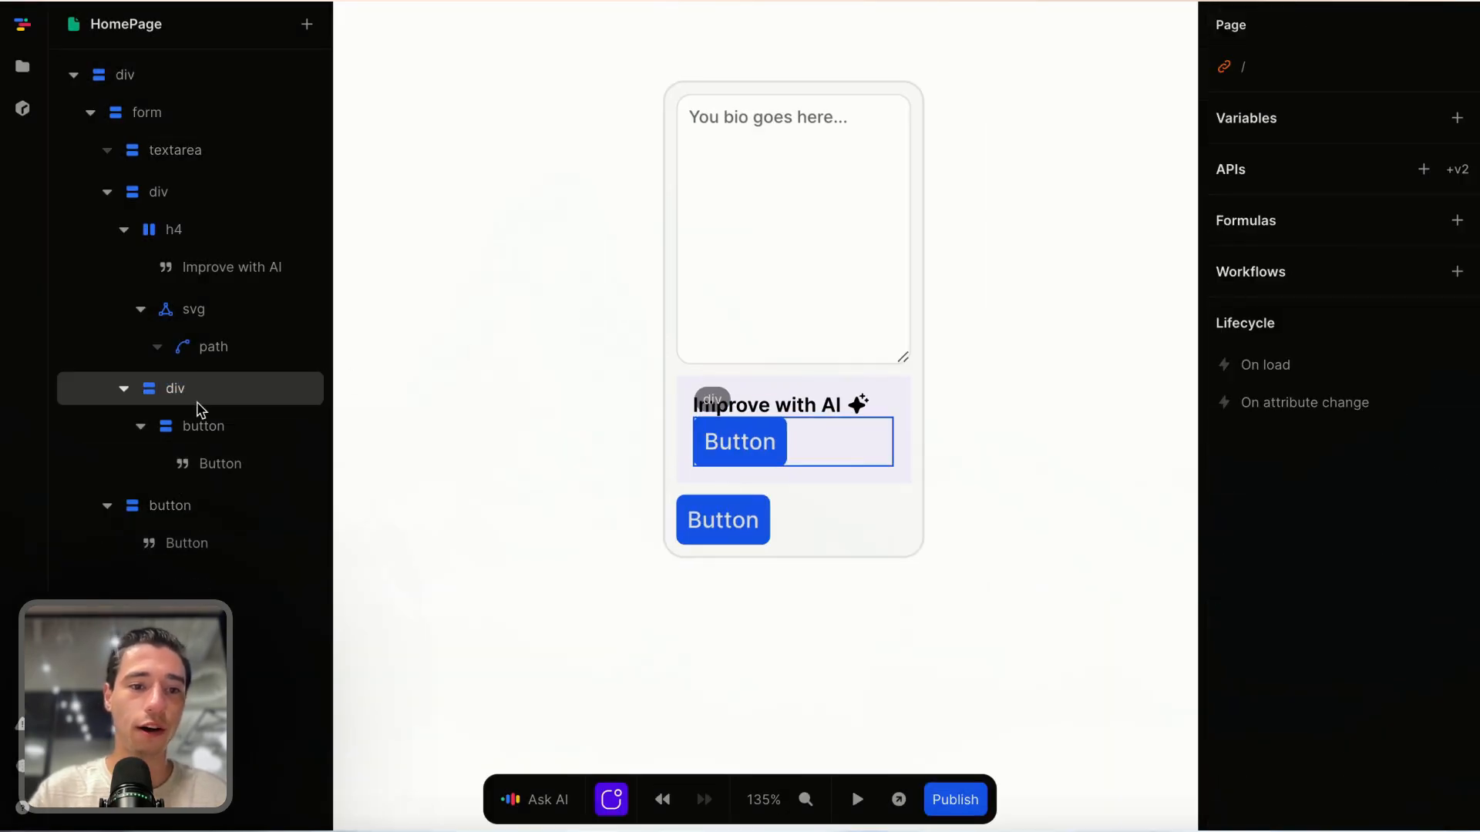
left_click(198, 404)
key("ctrl+z")
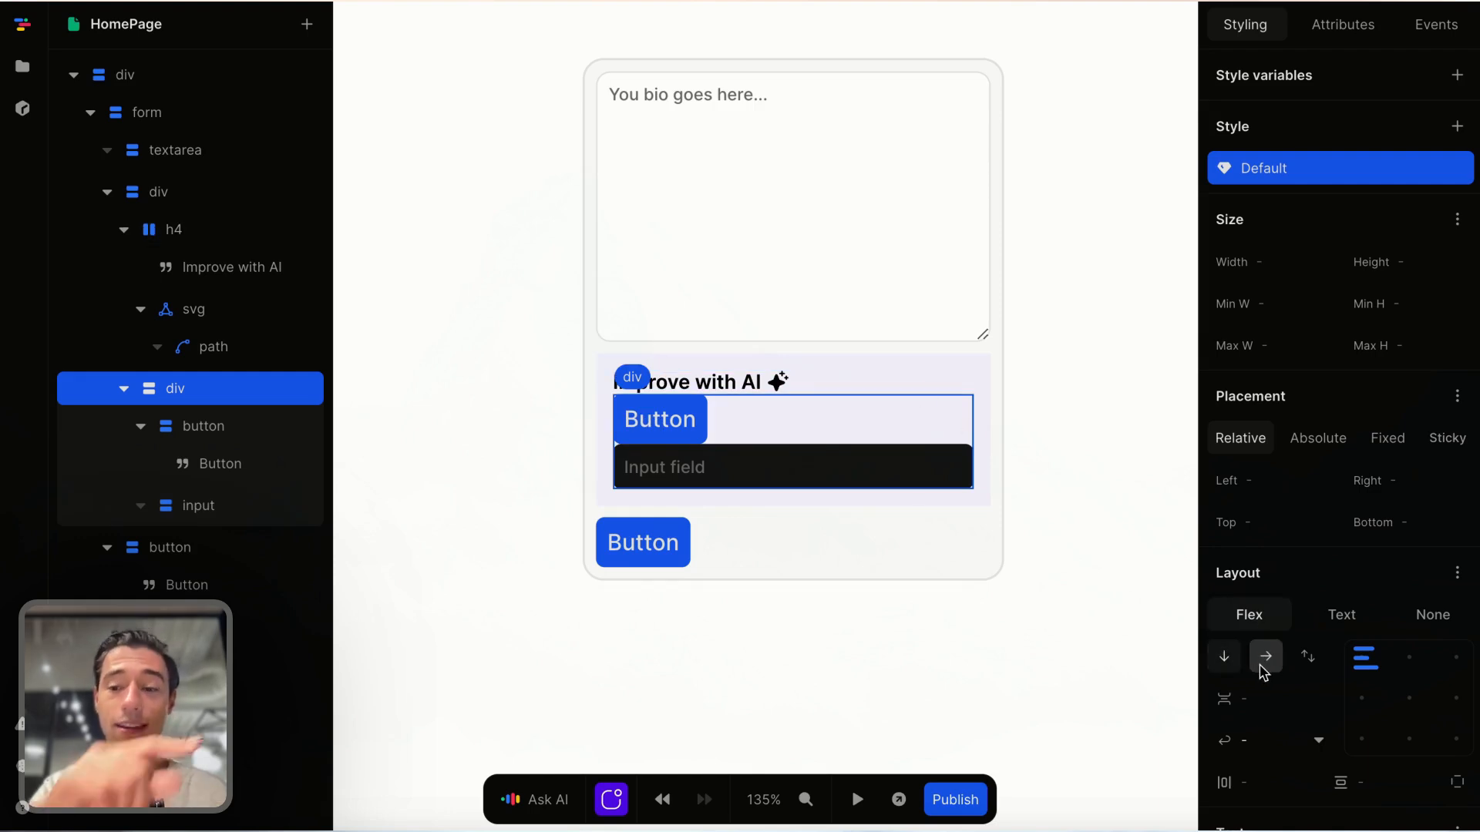
left_click(1264, 658)
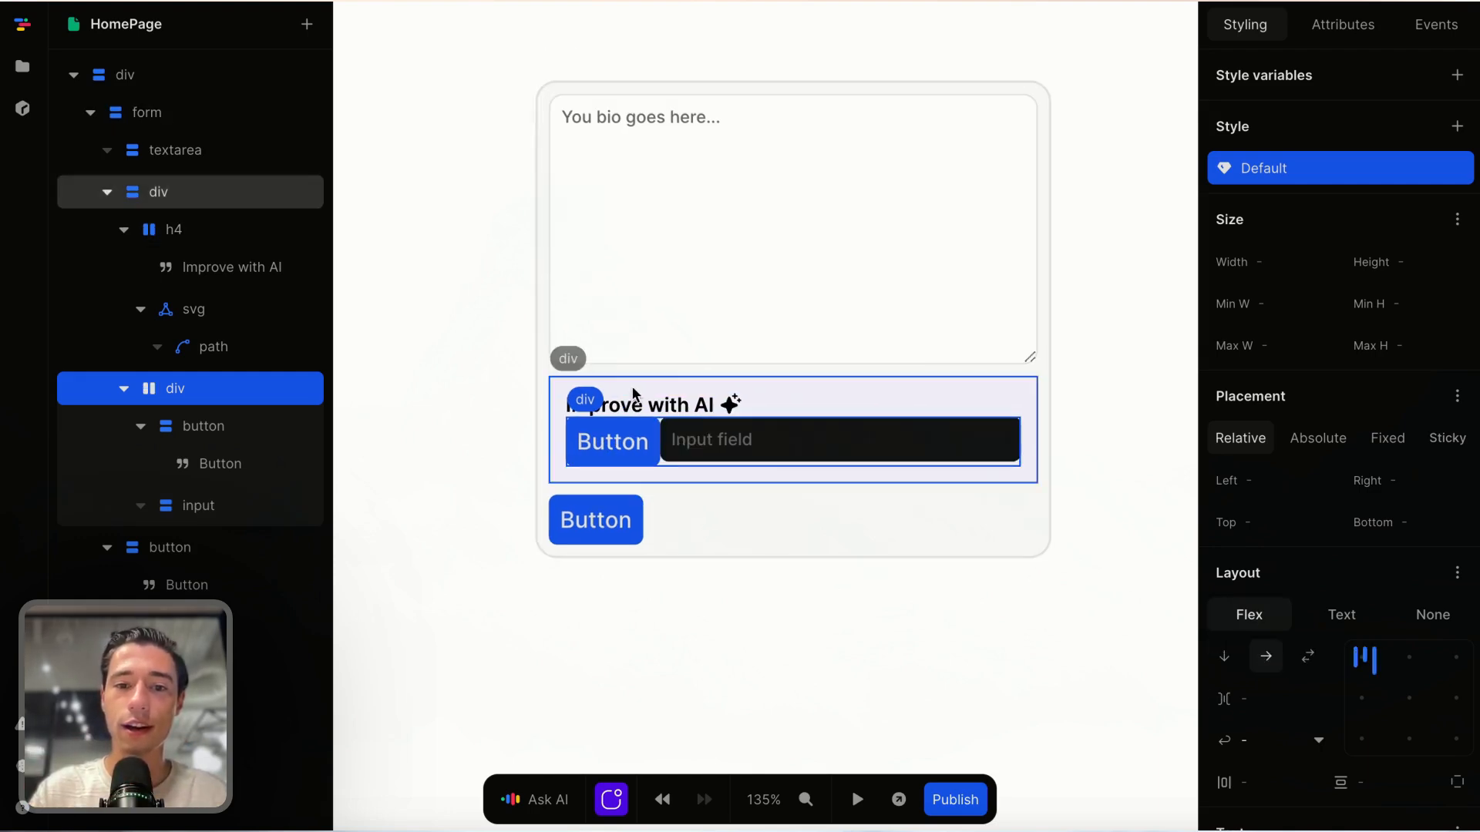
left_click(886, 599)
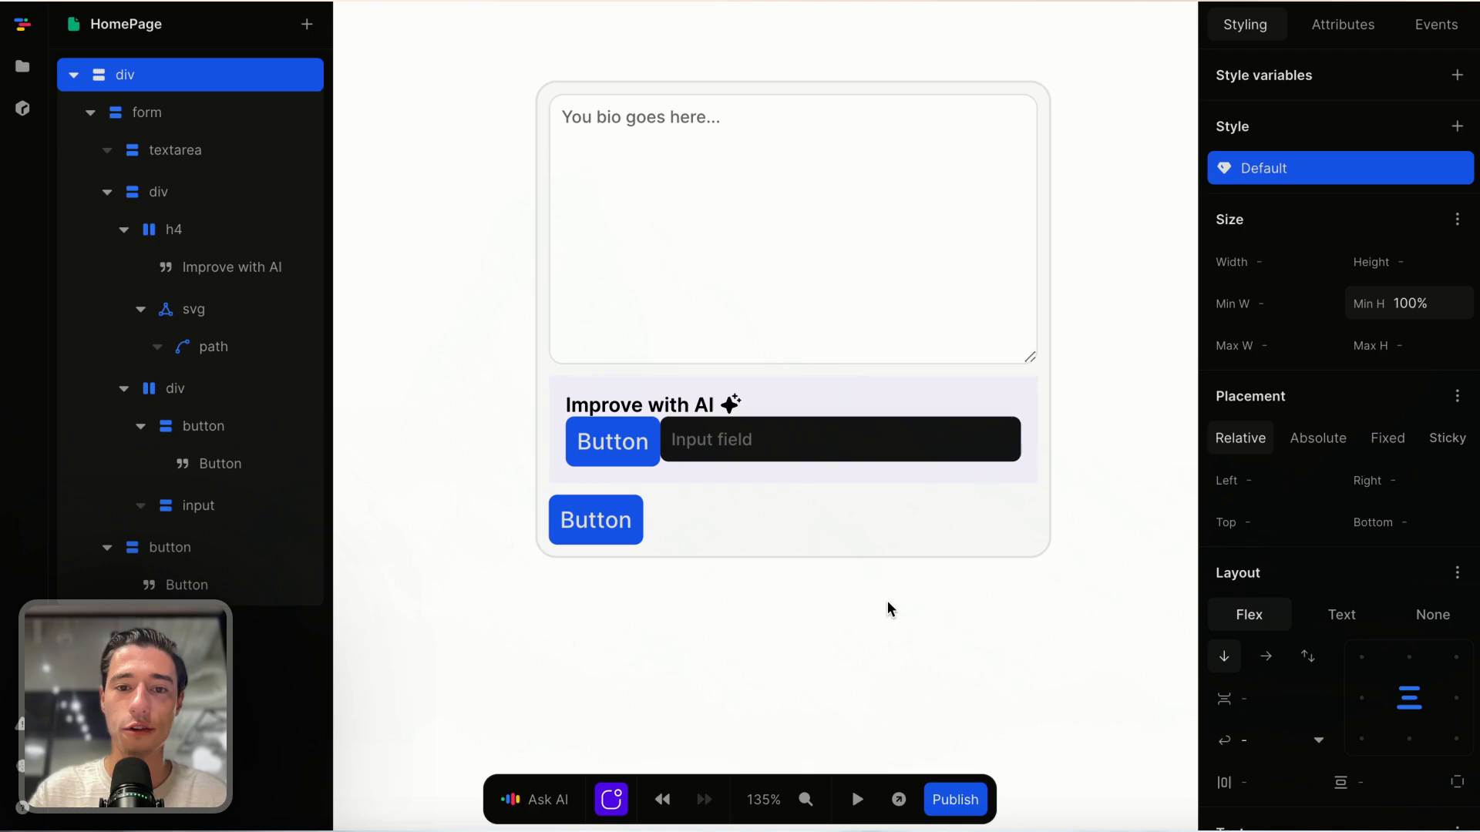
Step: Set the purple div's gap to 0.5rem to separate the heading from the button and input row
left_click(862, 390)
scroll(1292, 501, "down", 1)
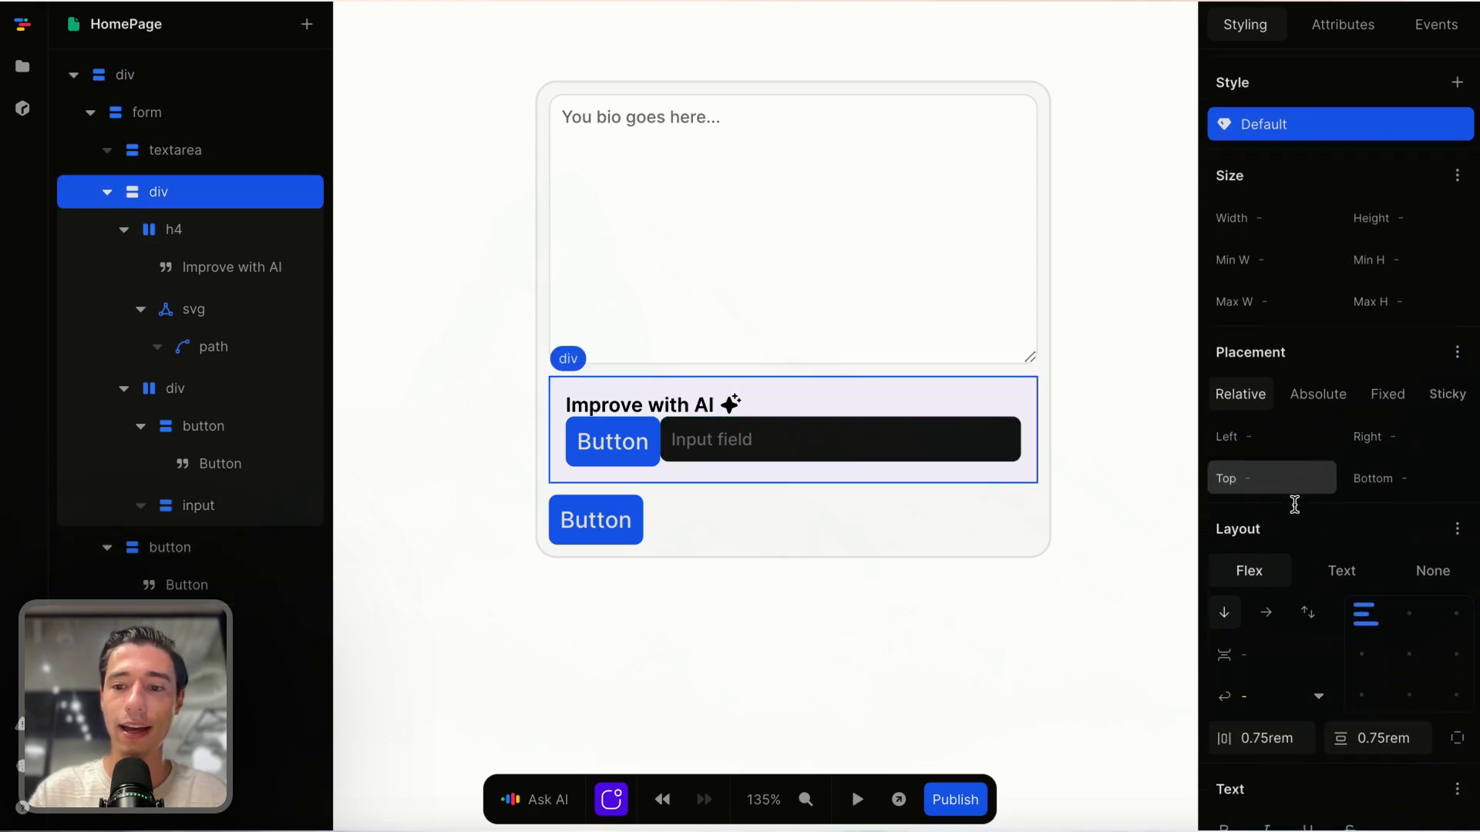
left_click(1263, 642)
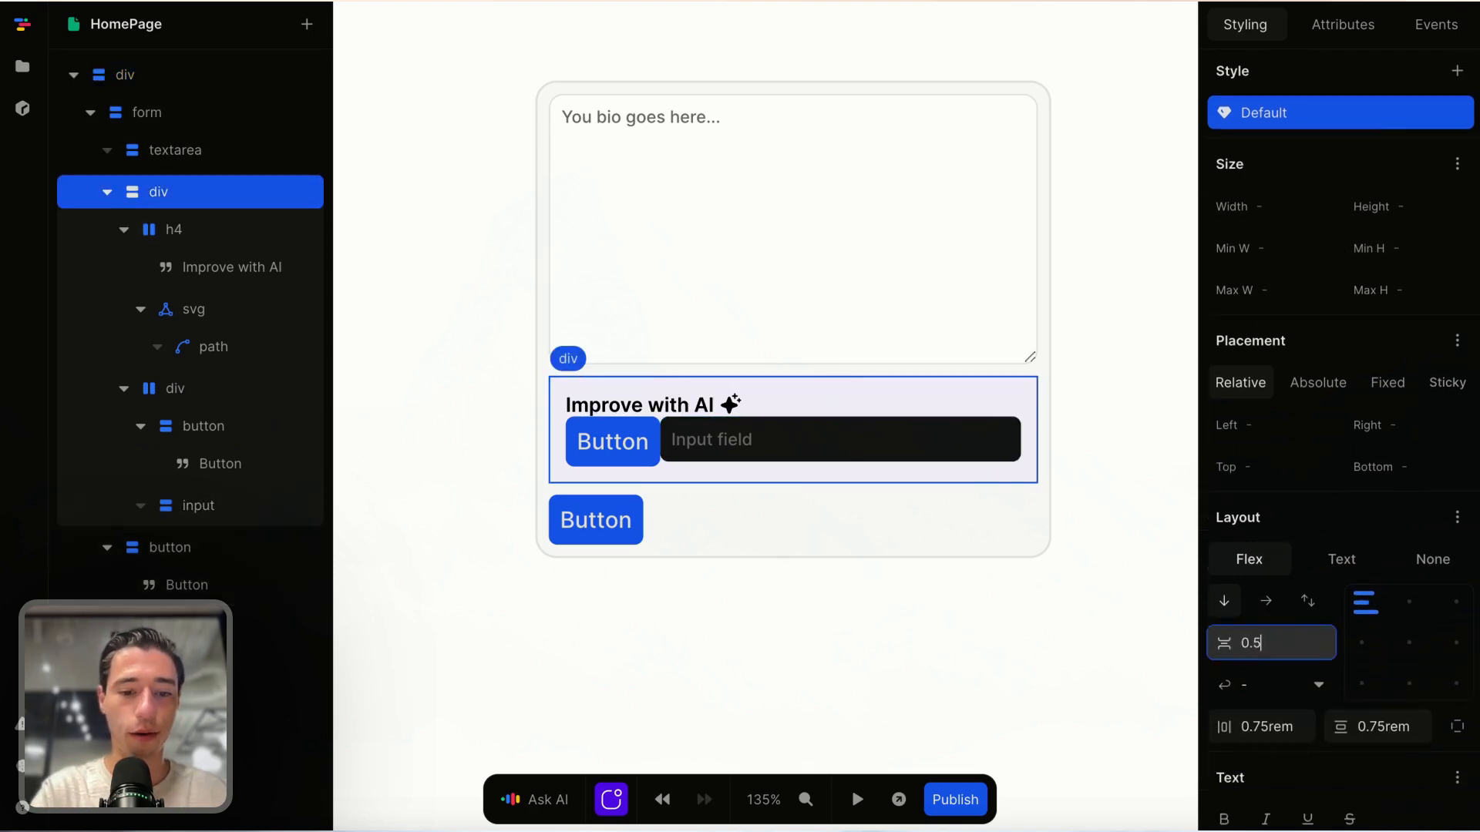
left_click(1023, 580)
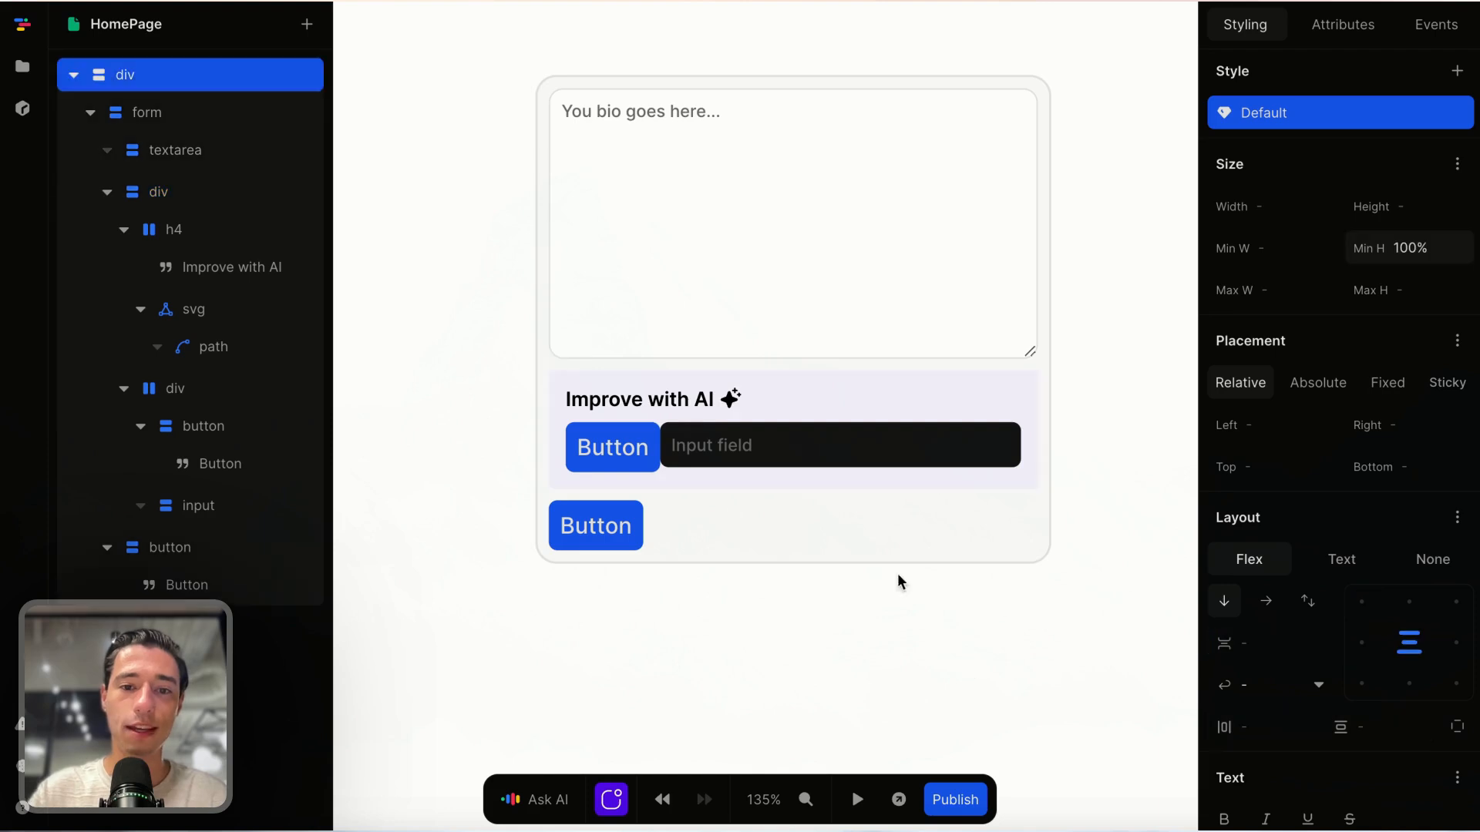
Step: Add a solid border to all sides of the purple "Improve with AI" div and color it purple-200
left_click(1024, 383)
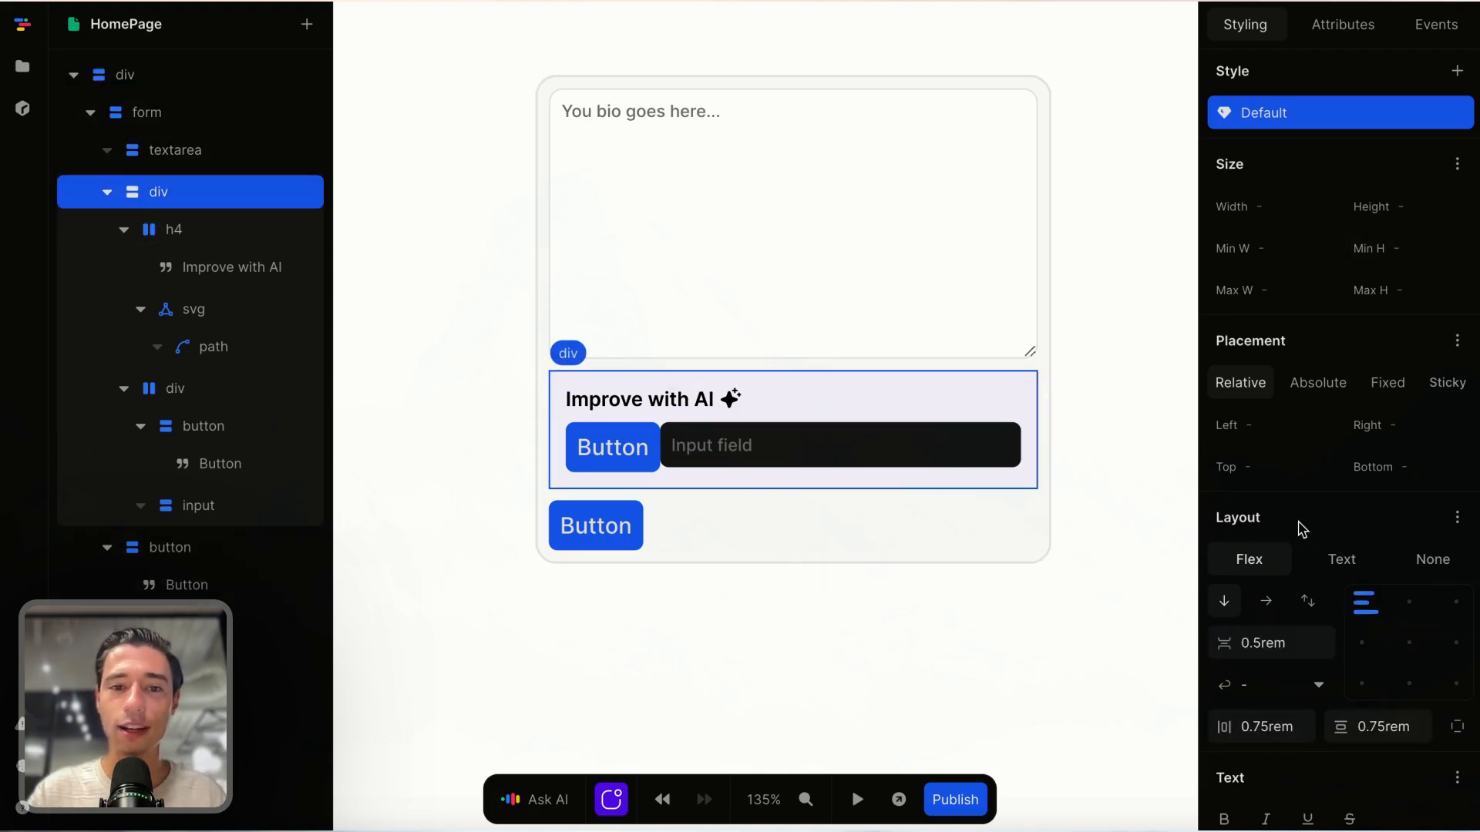
scroll(1297, 522, "down", 6)
scroll(1298, 522, "down", 2)
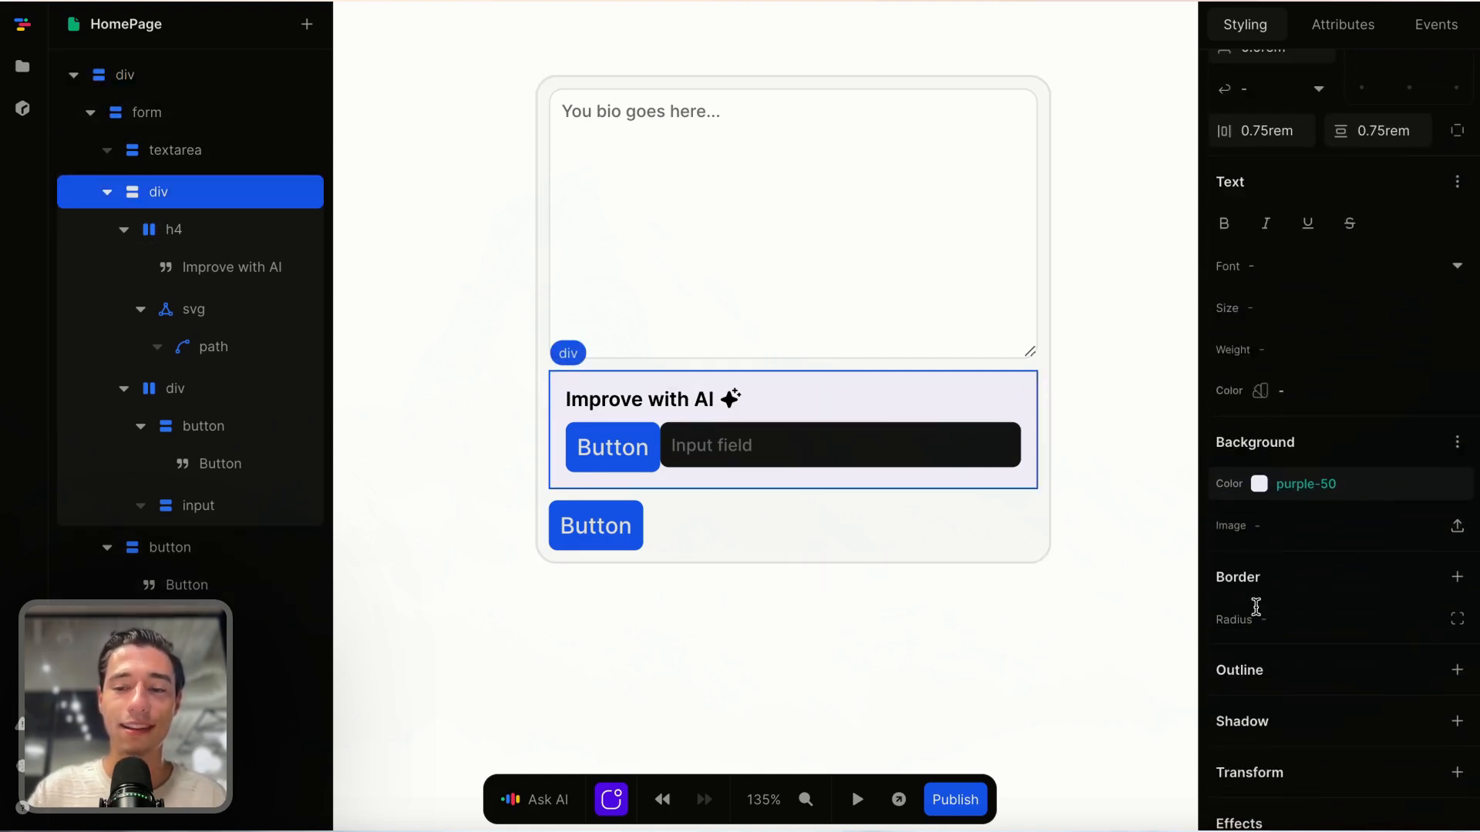
left_click(1456, 578)
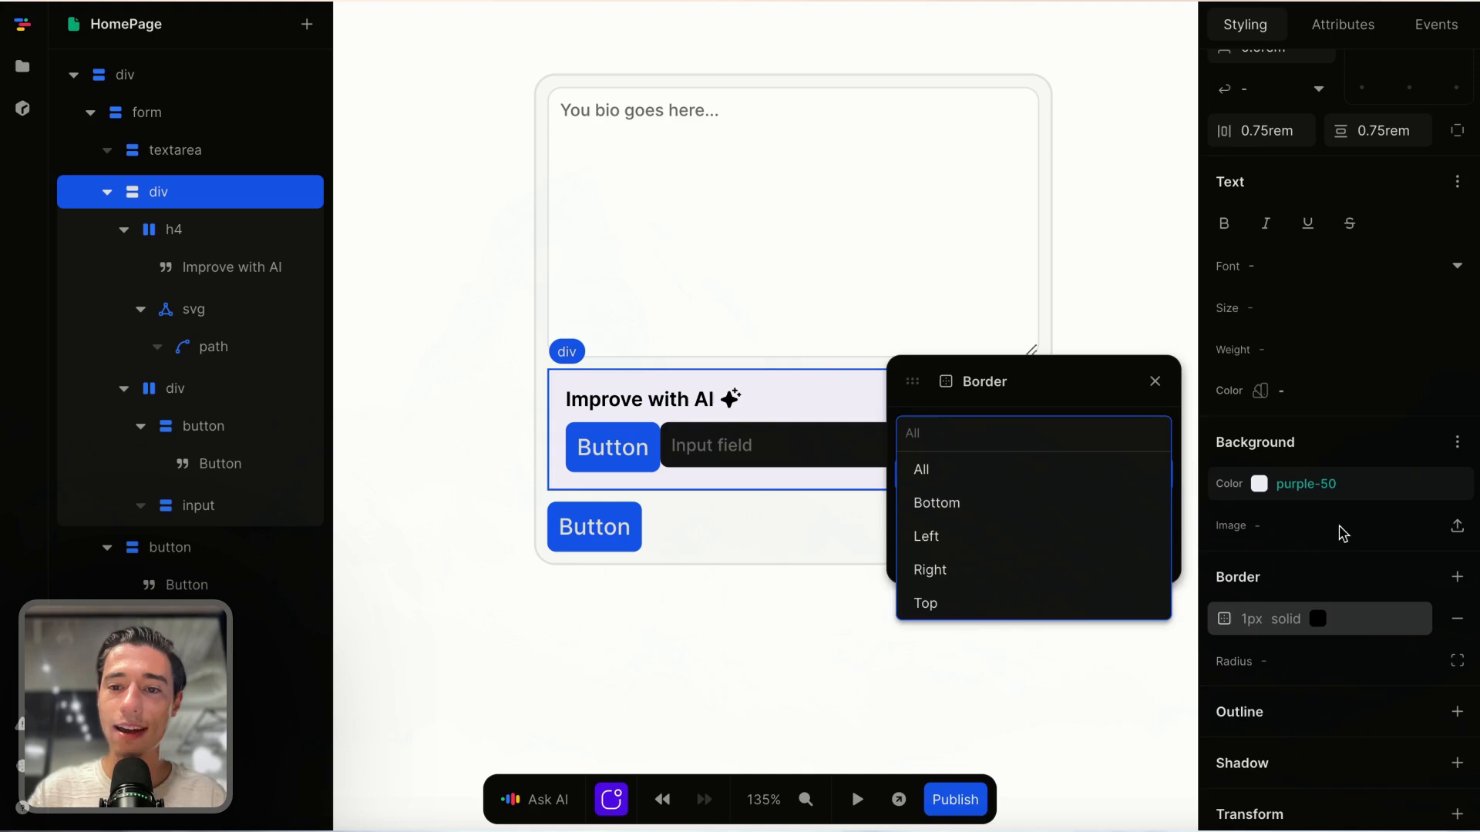
left_click(1098, 386)
left_click(1156, 557)
scroll(1088, 423, "down", 3)
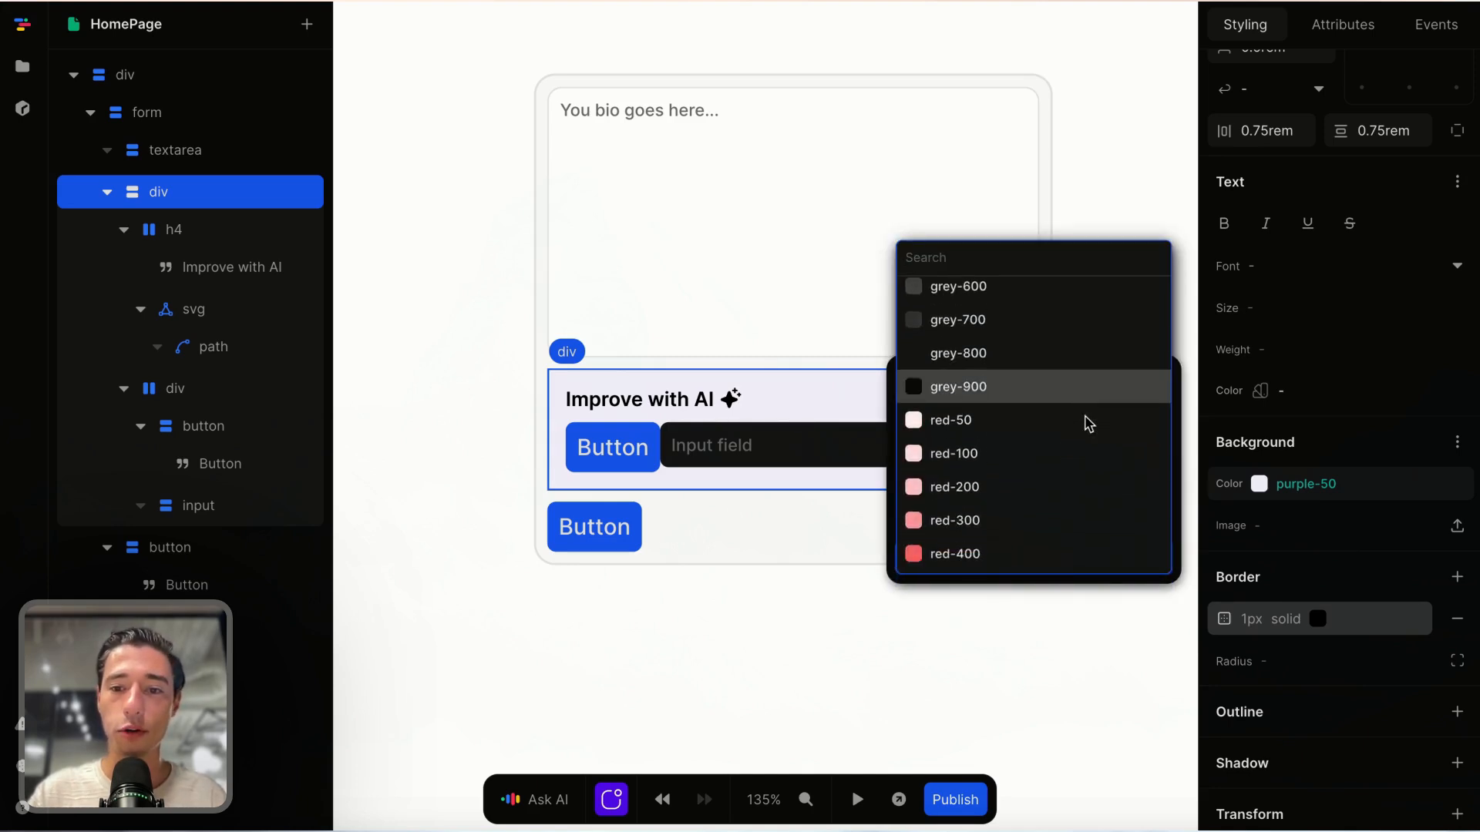
scroll(1088, 423, "down", 10)
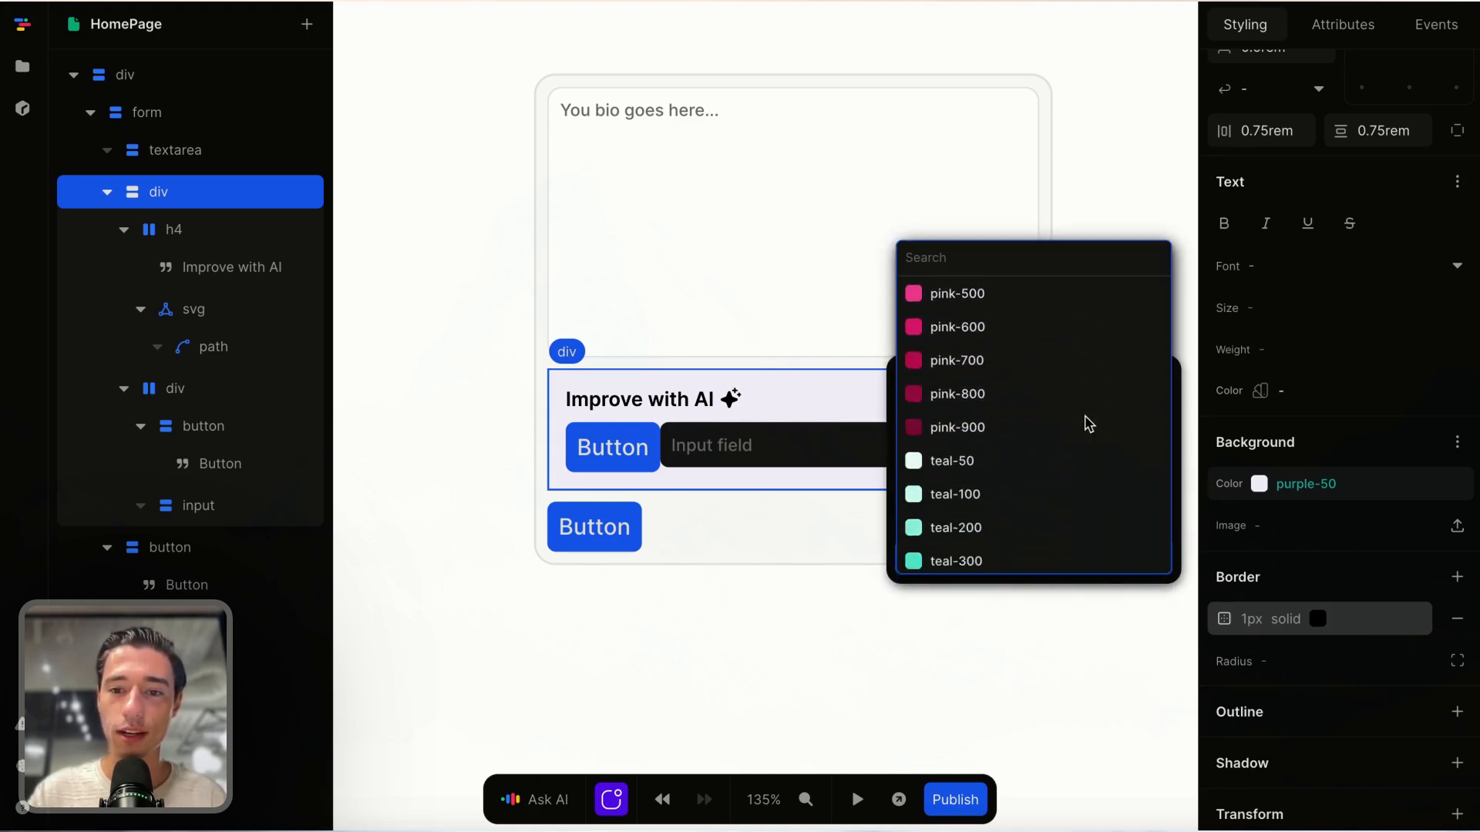
scroll(1088, 423, "down", 10)
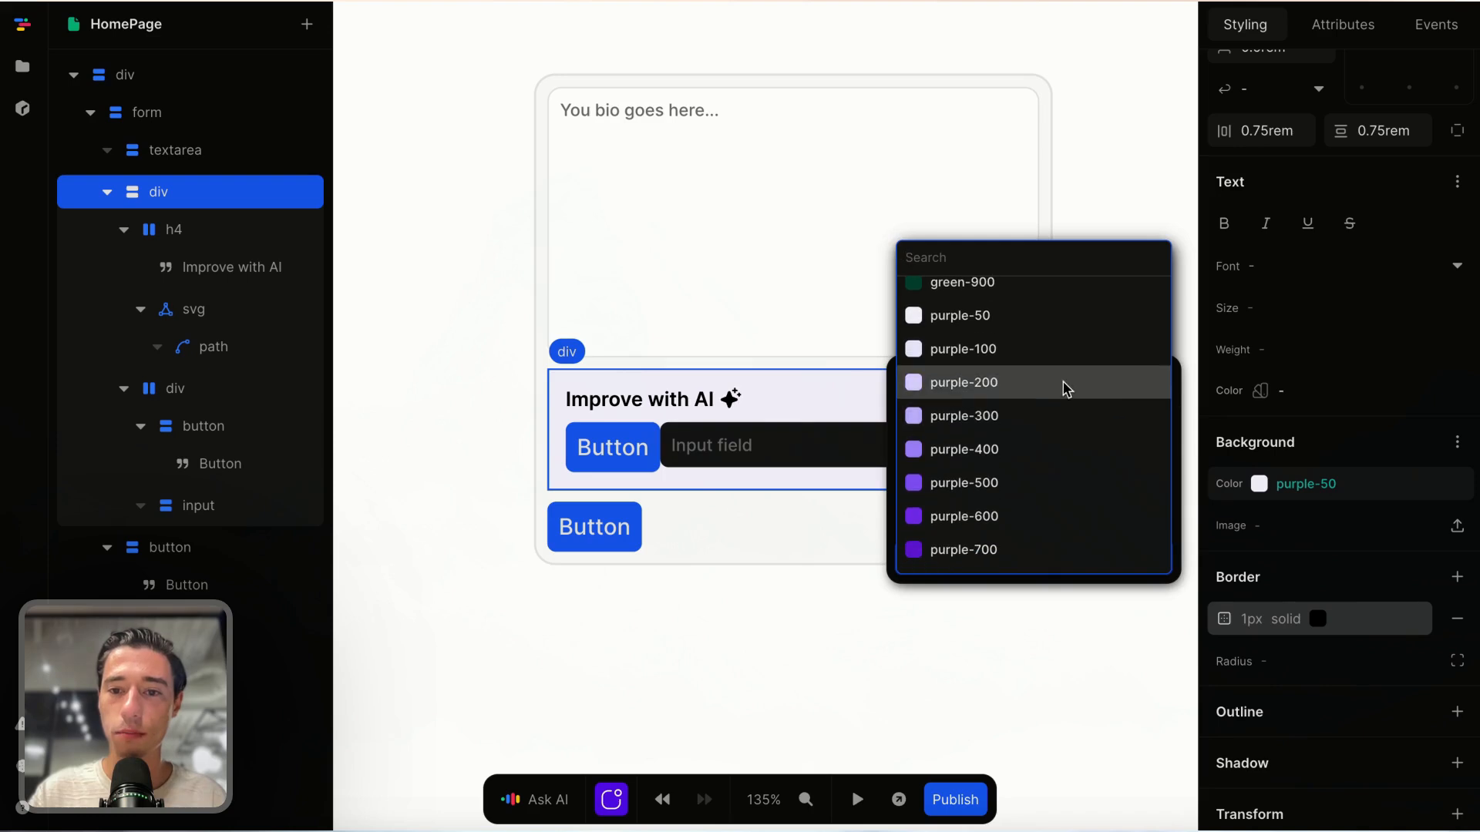
left_click(1066, 389)
Step: Set the width of the purple div's border to 2px
left_click(1067, 475)
type("2px")
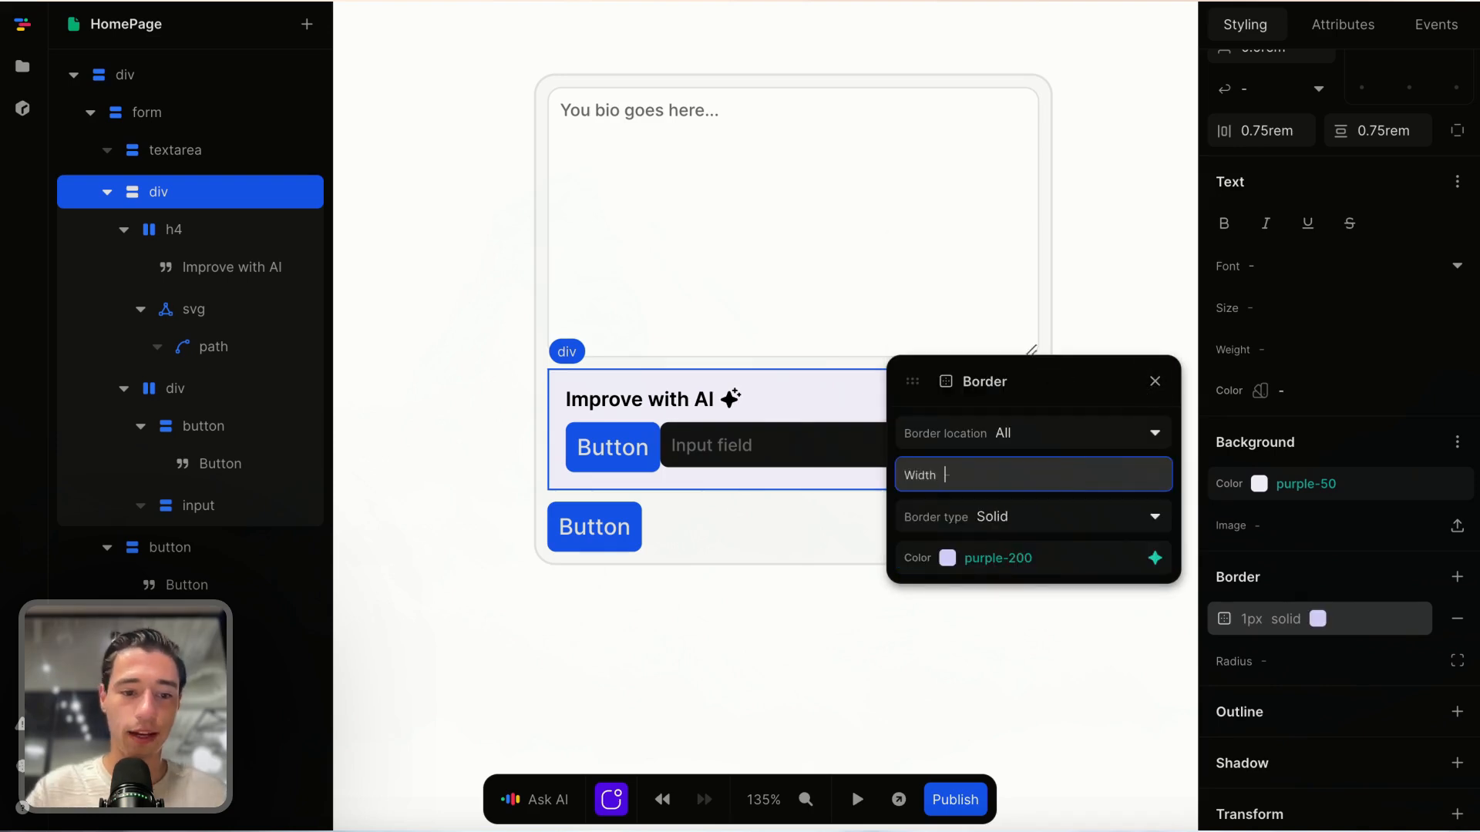
left_click(1156, 381)
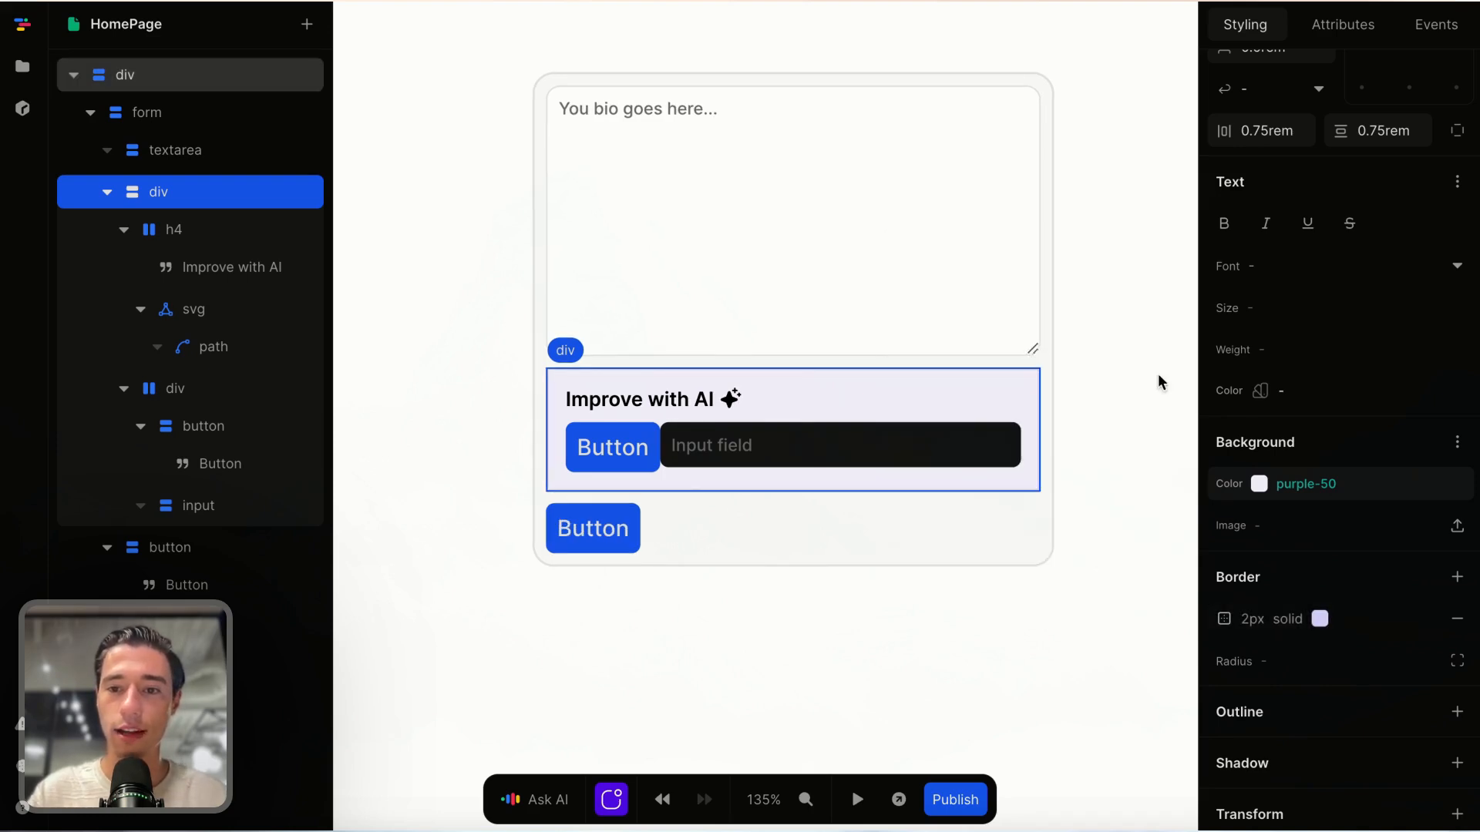
Step: Round the corners of the purple "Improve with AI" div with a 10px radius
left_click(1086, 514)
left_click(1033, 404)
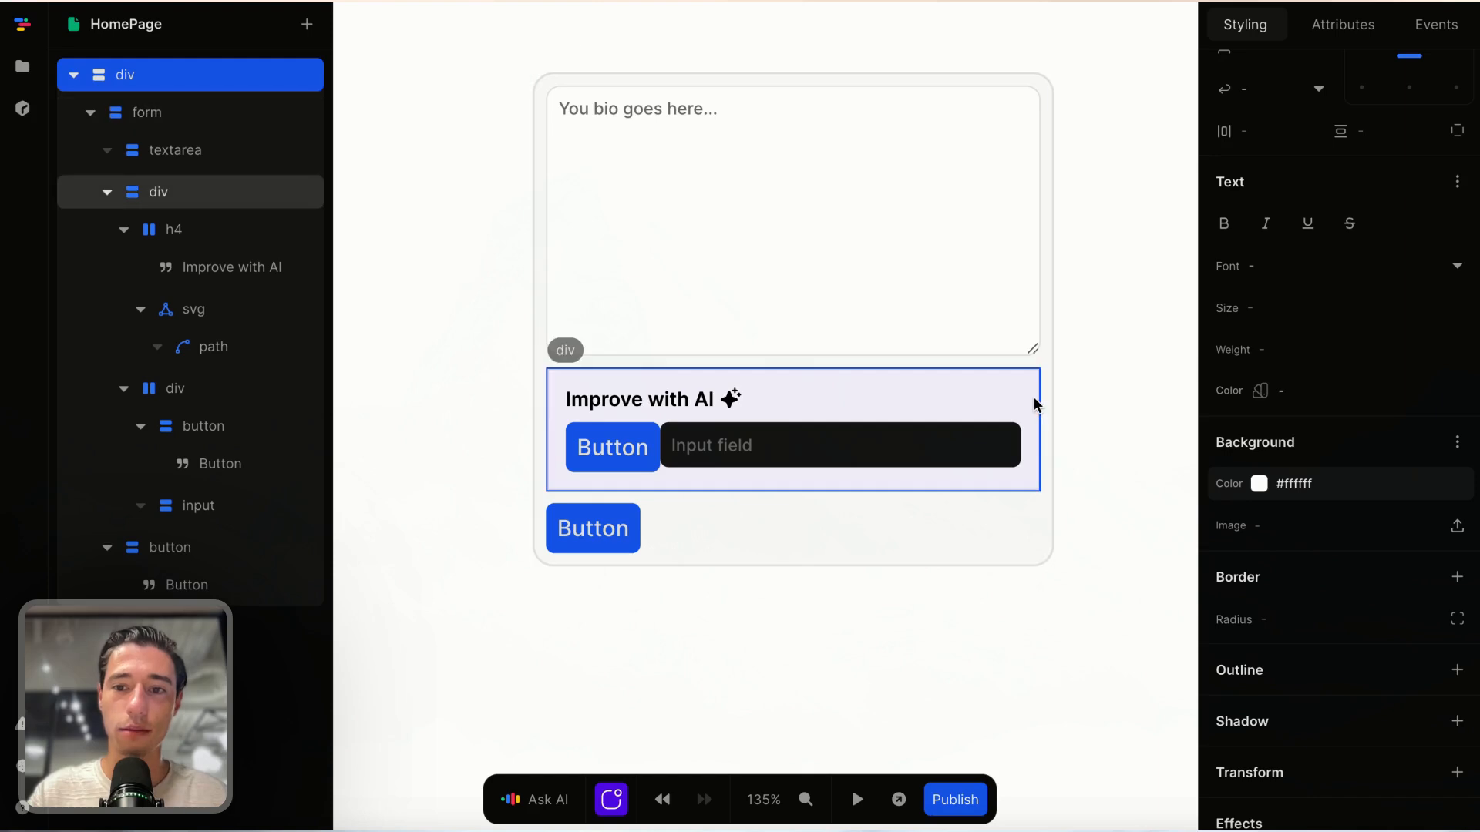
left_click(1273, 660)
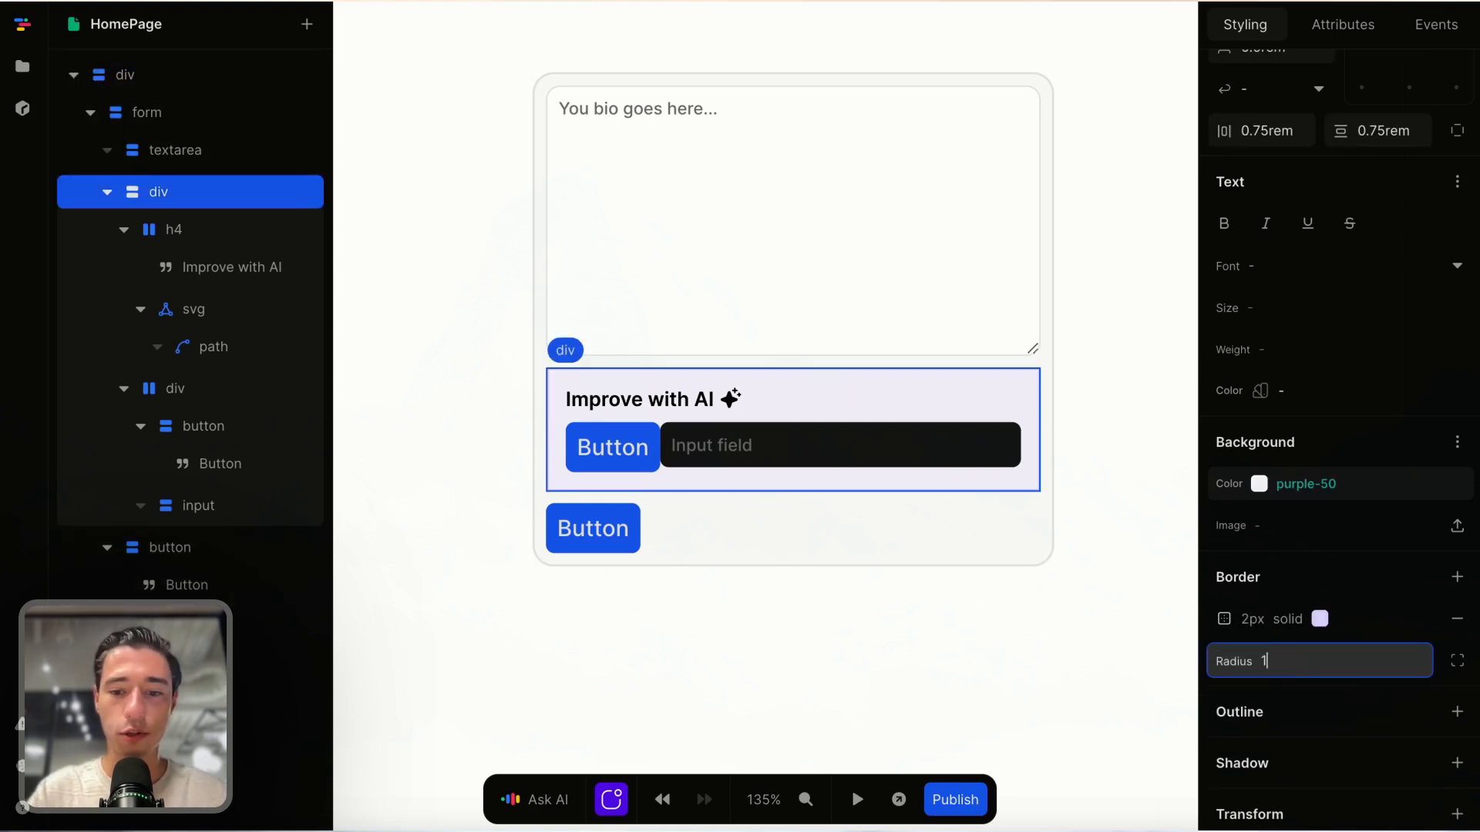
type("10px")
left_click(1017, 621)
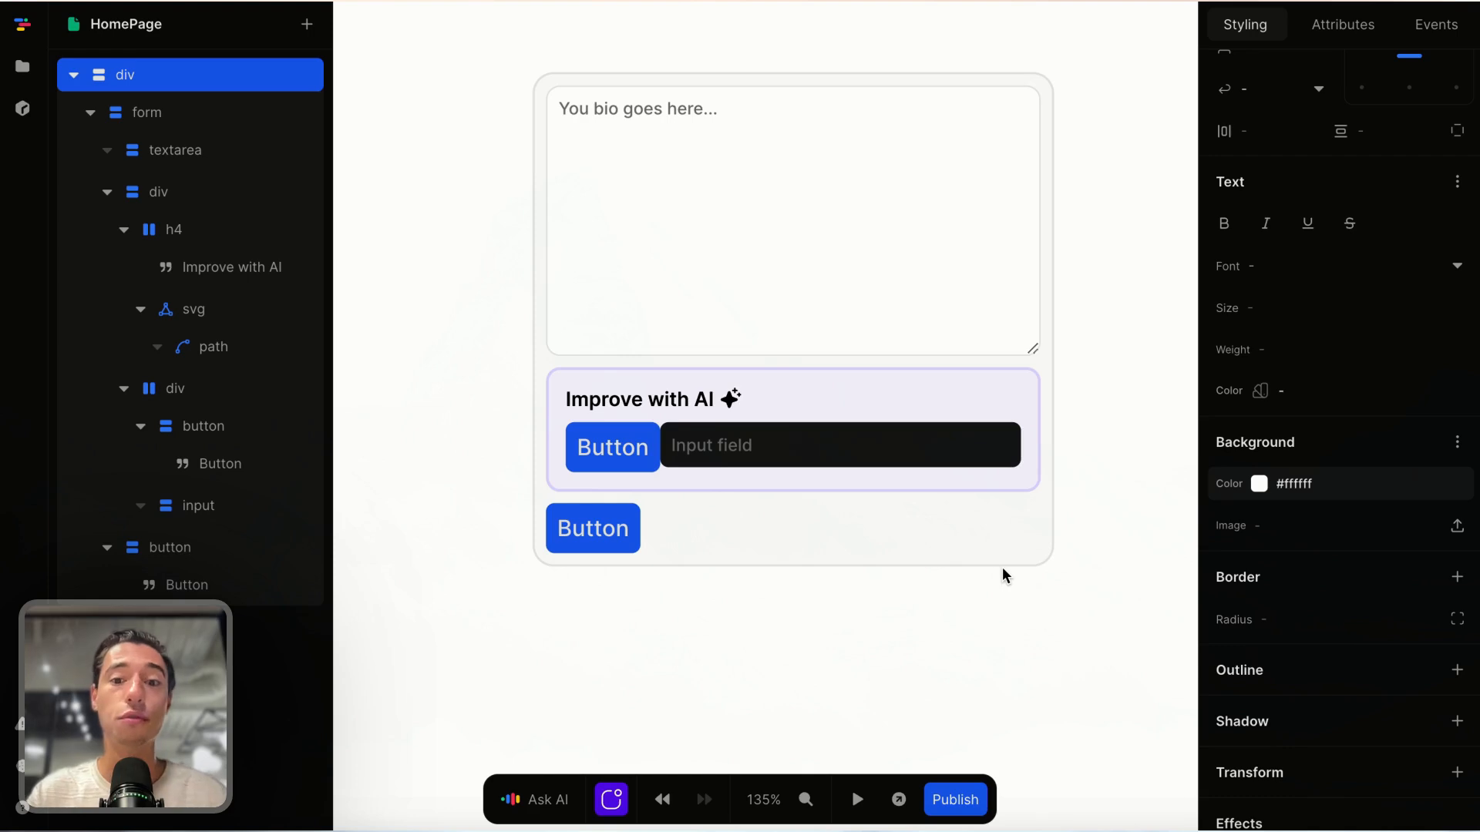
Step: Increase the purple div's gap to add more space between the heading and the button and input row
left_click(1010, 407)
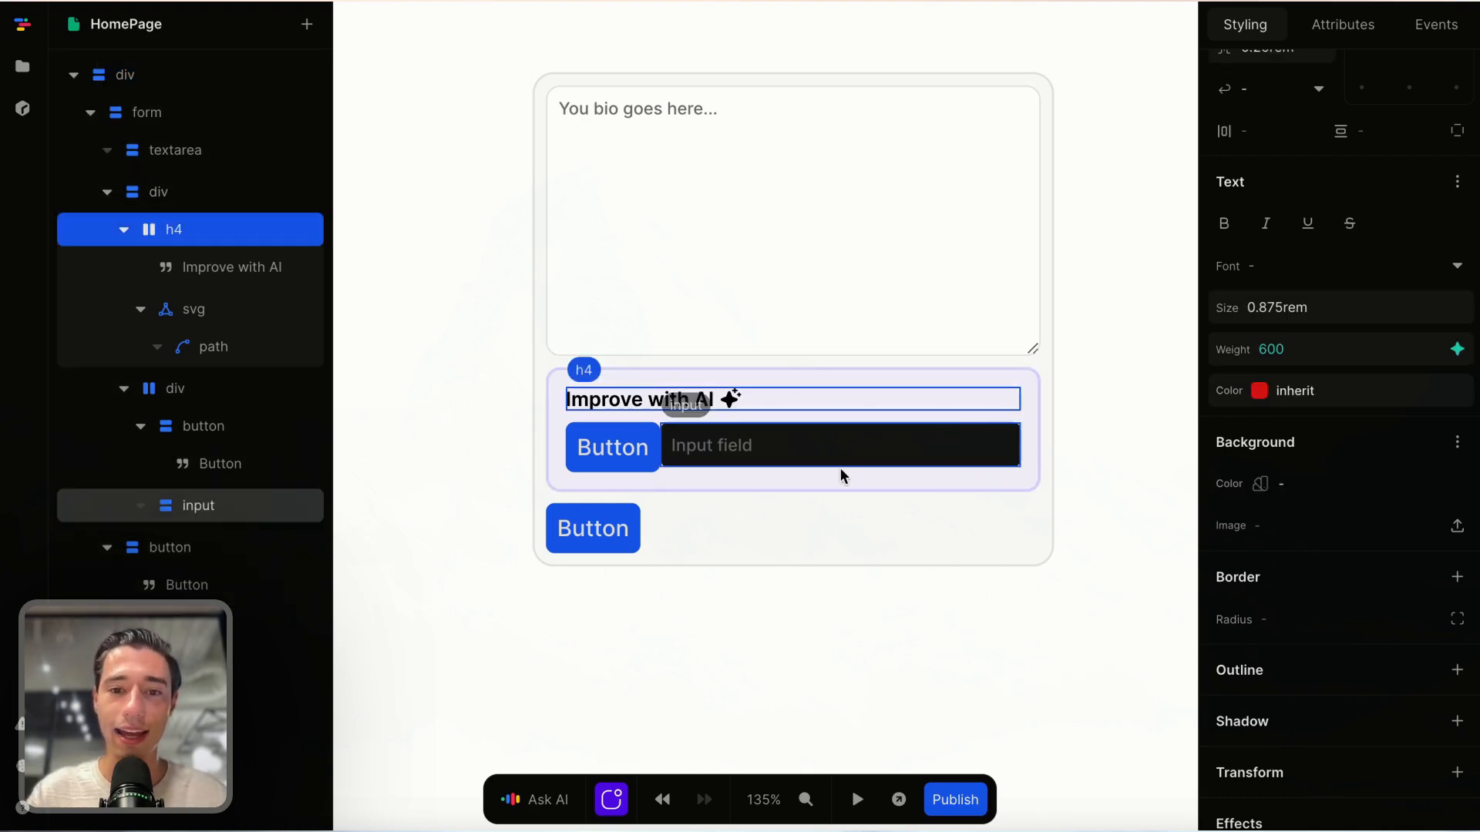
left_click(823, 485)
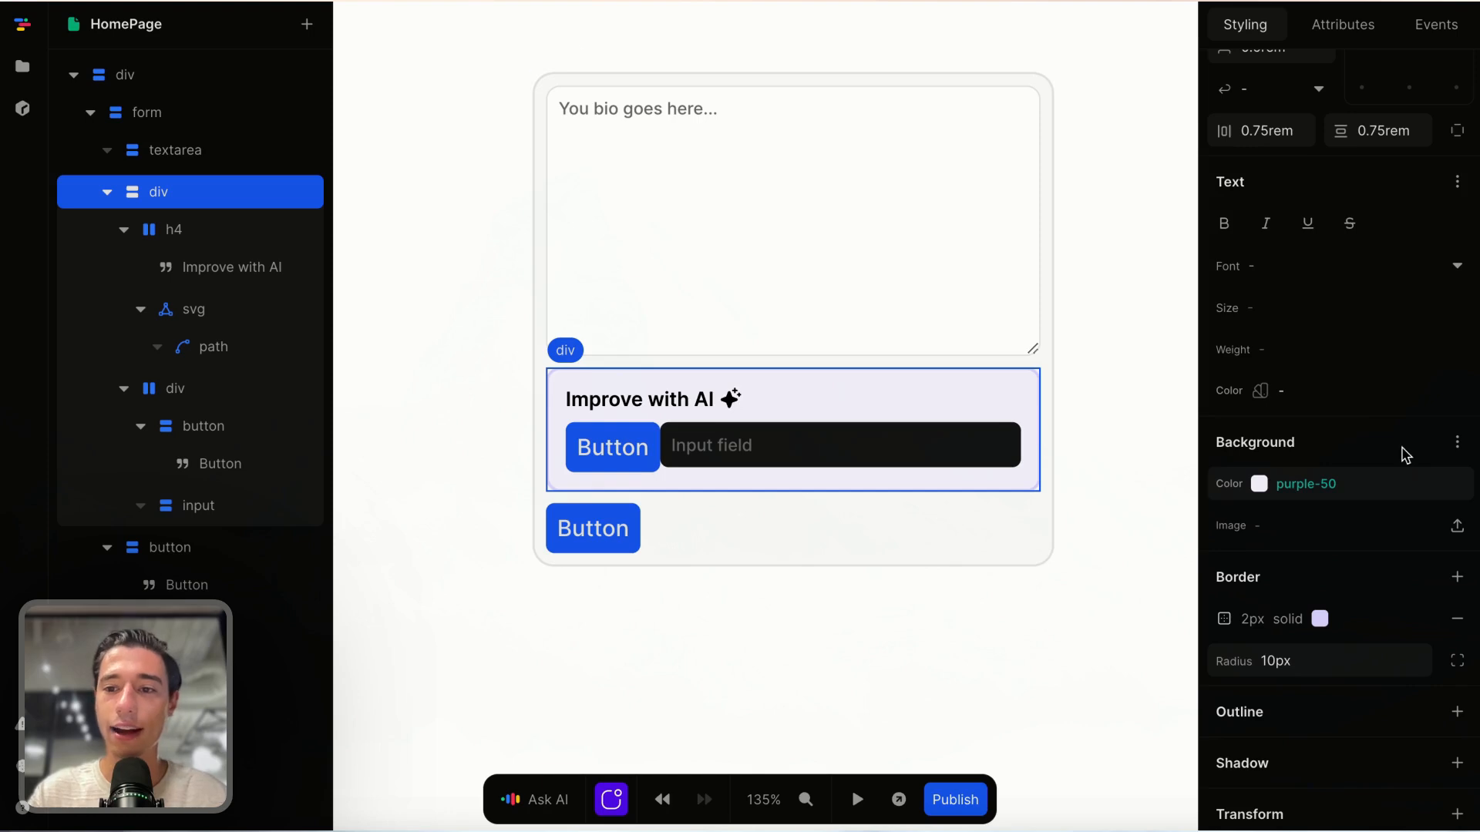
scroll(1405, 455, "up", 4)
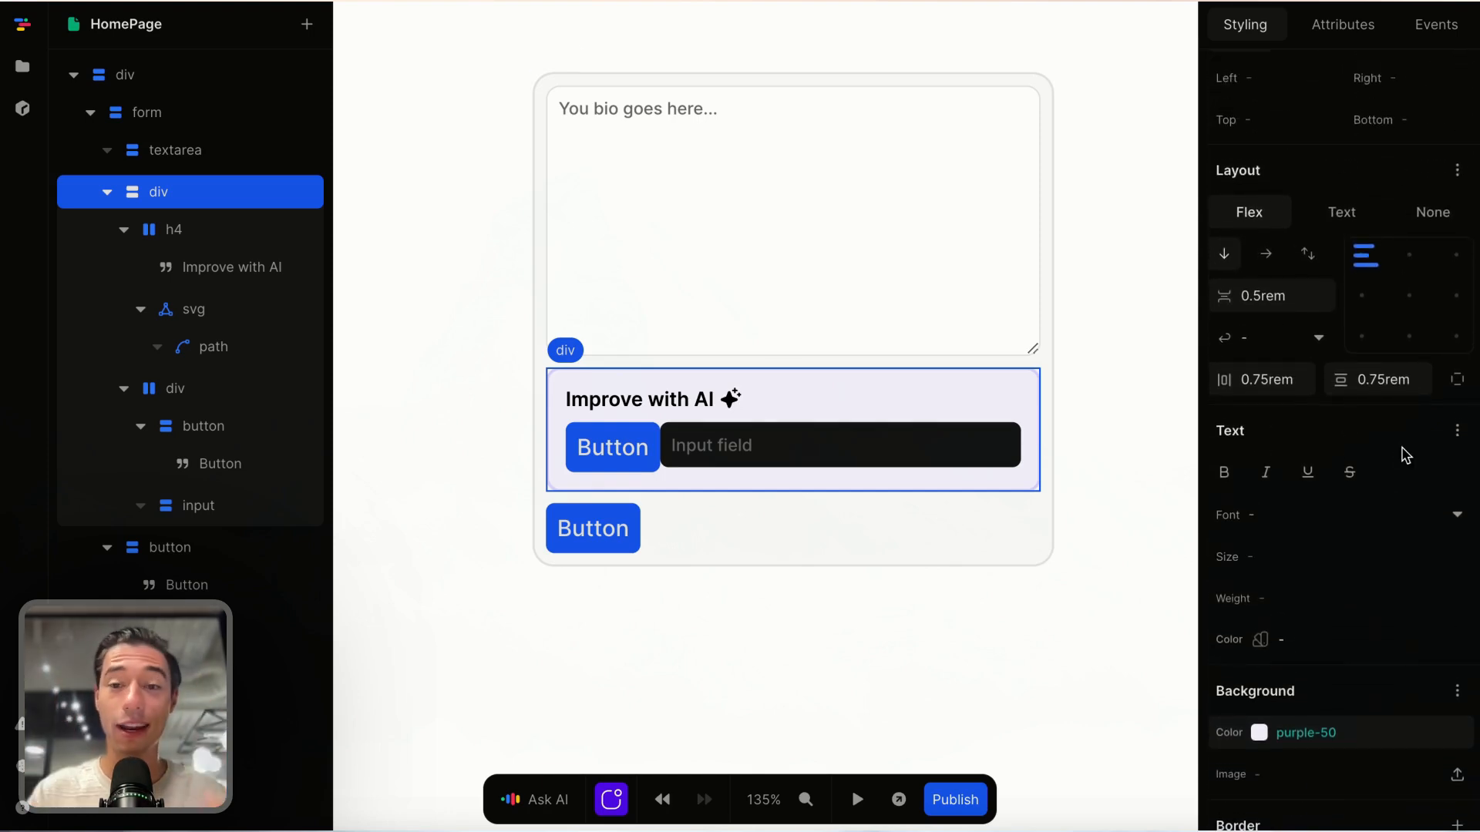
left_click(1269, 303)
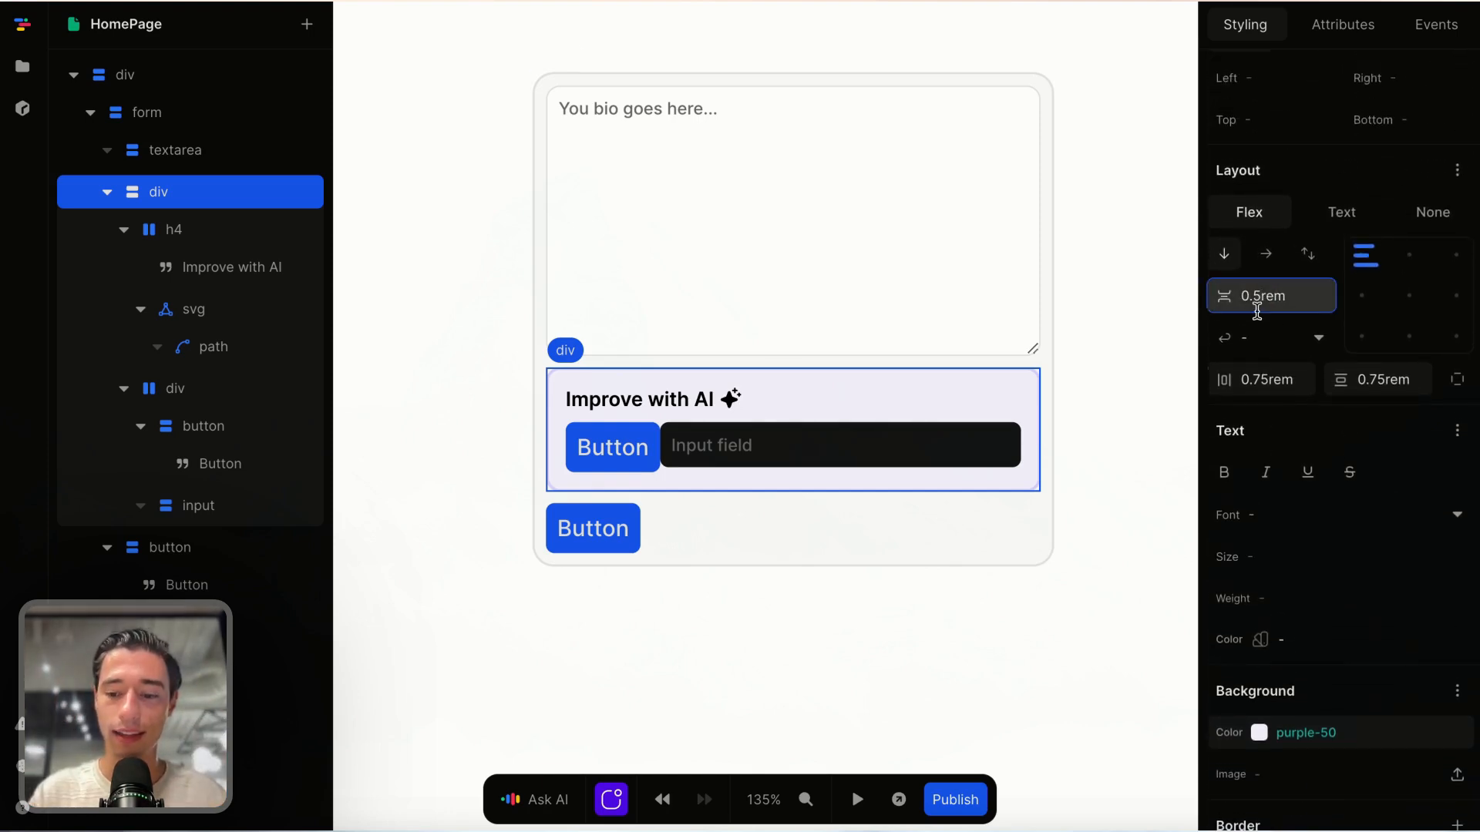
left_click(753, 499)
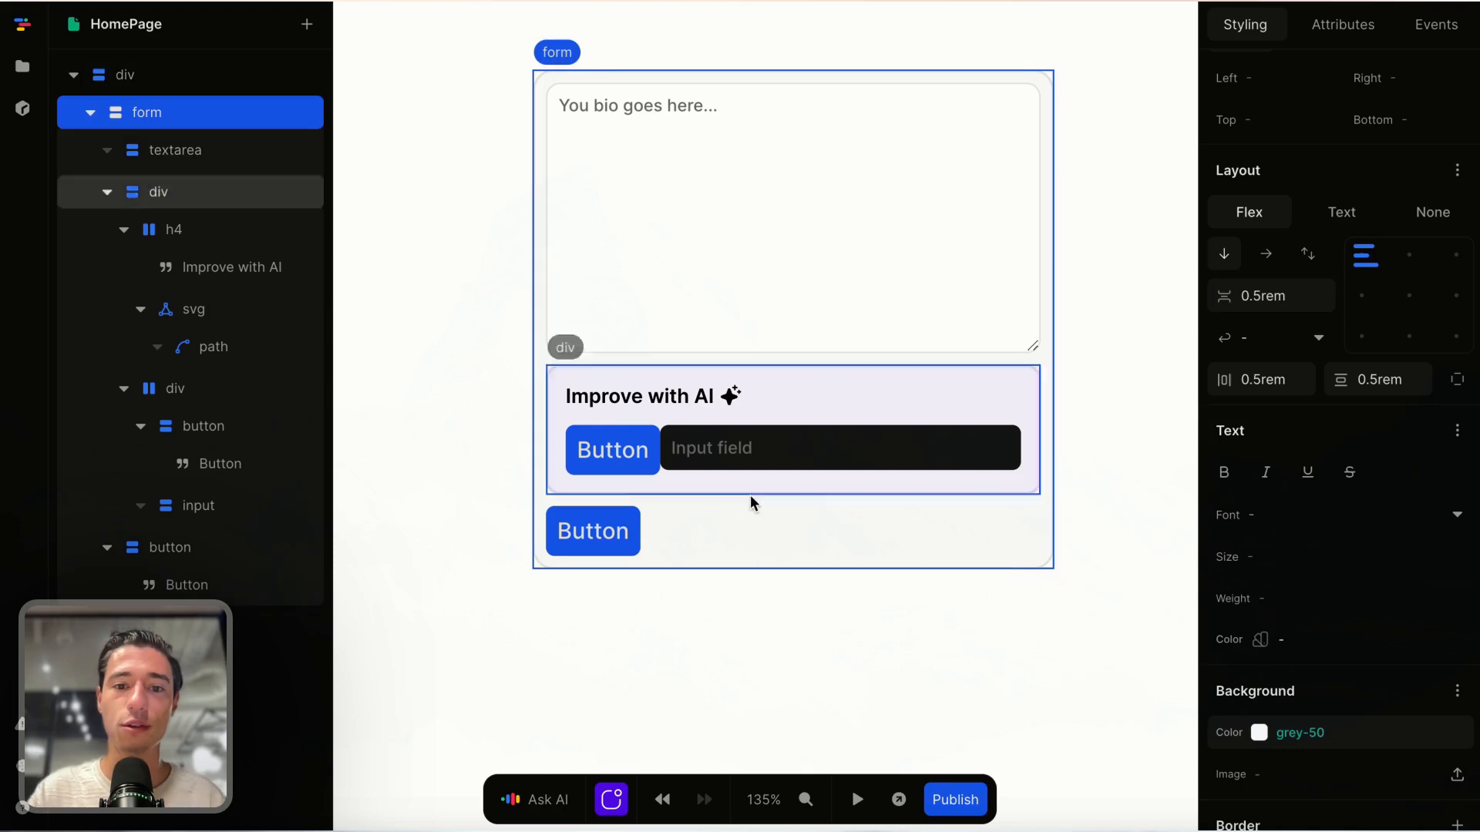
Step: Move the button after the input field inside the horizontal div under the "Improve with AI" heading
left_click(666, 473)
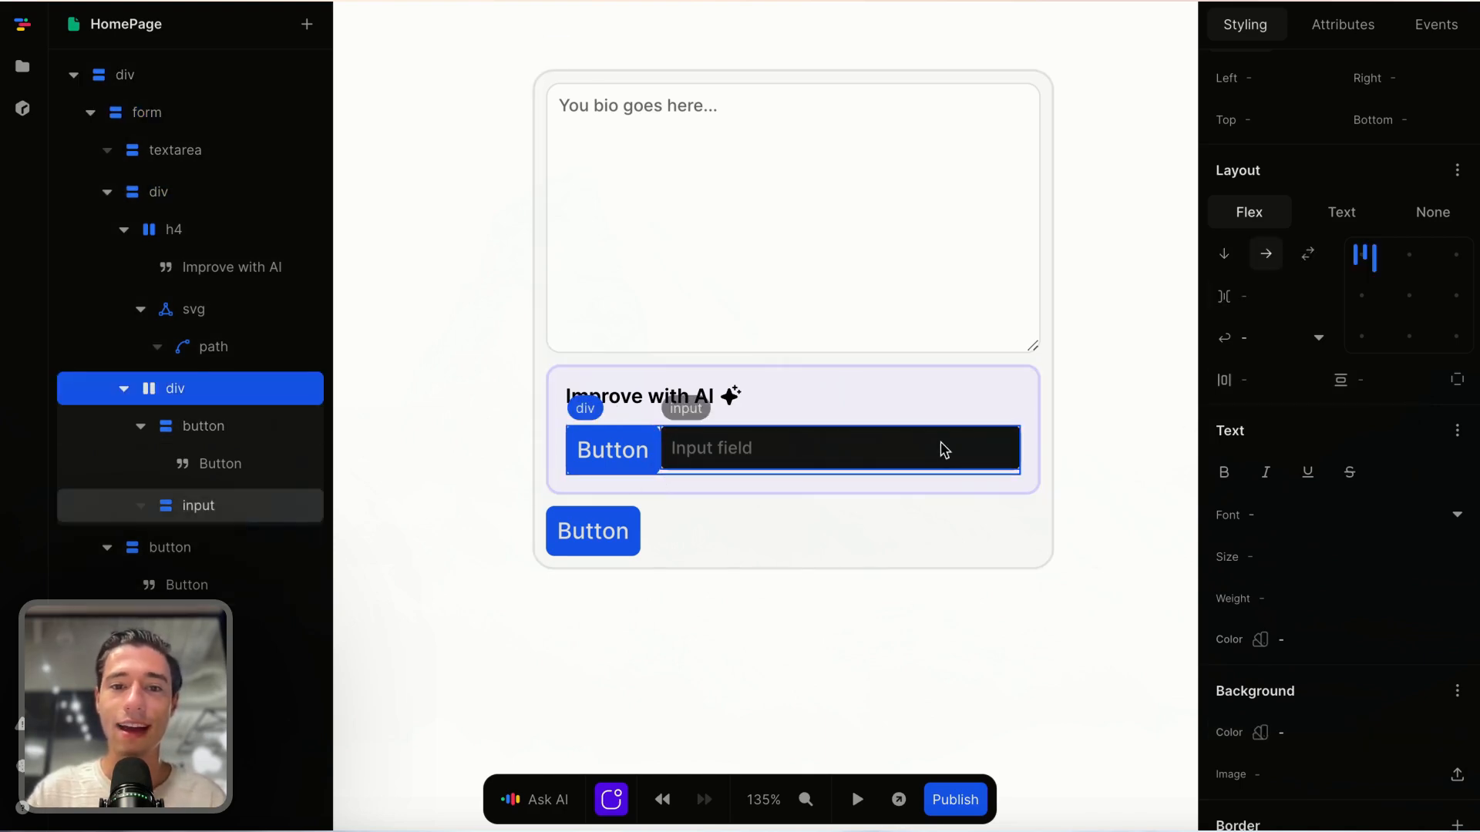
left_click(652, 462)
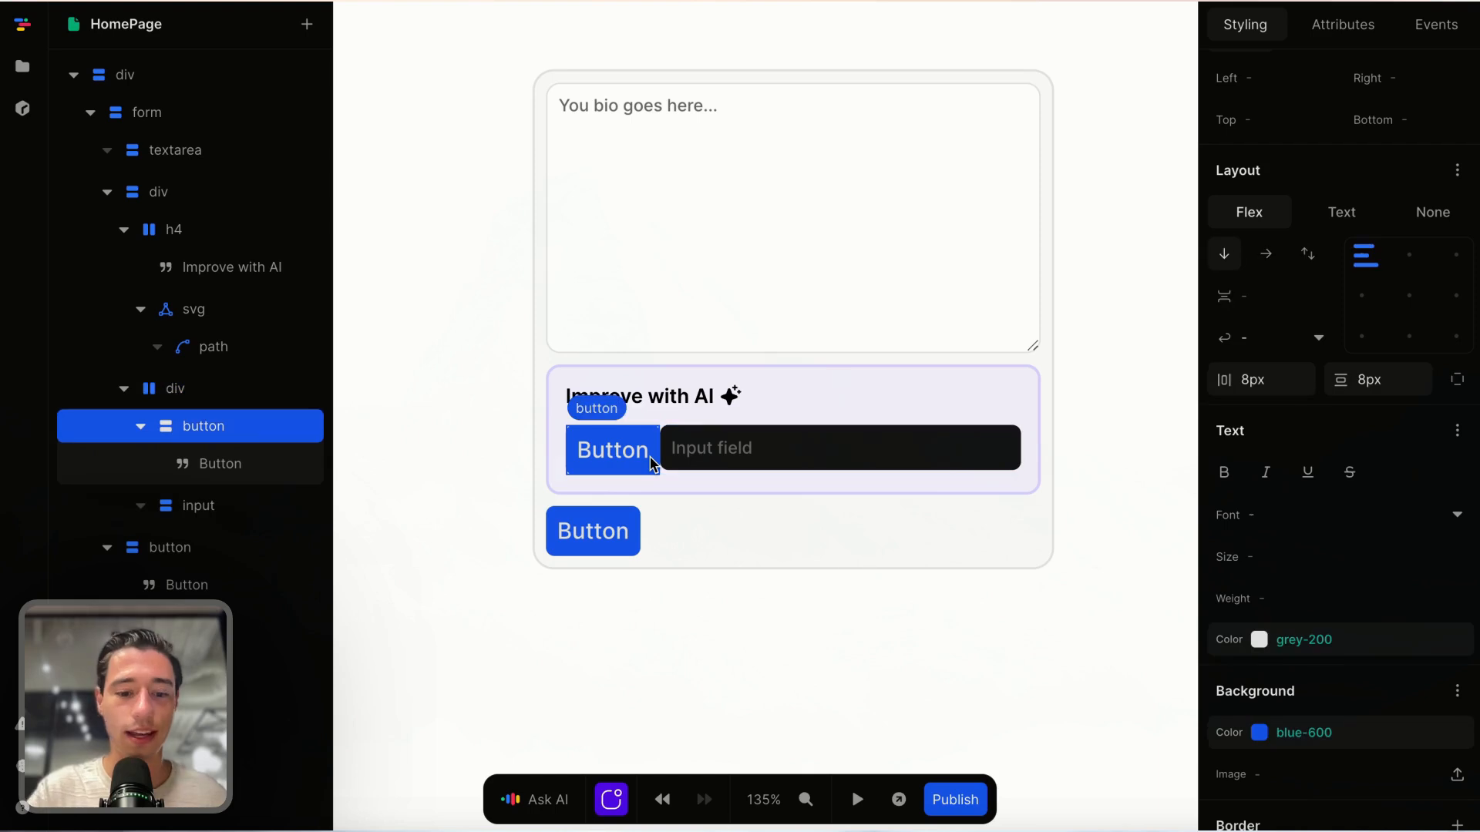
key("Delete")
left_click(669, 461)
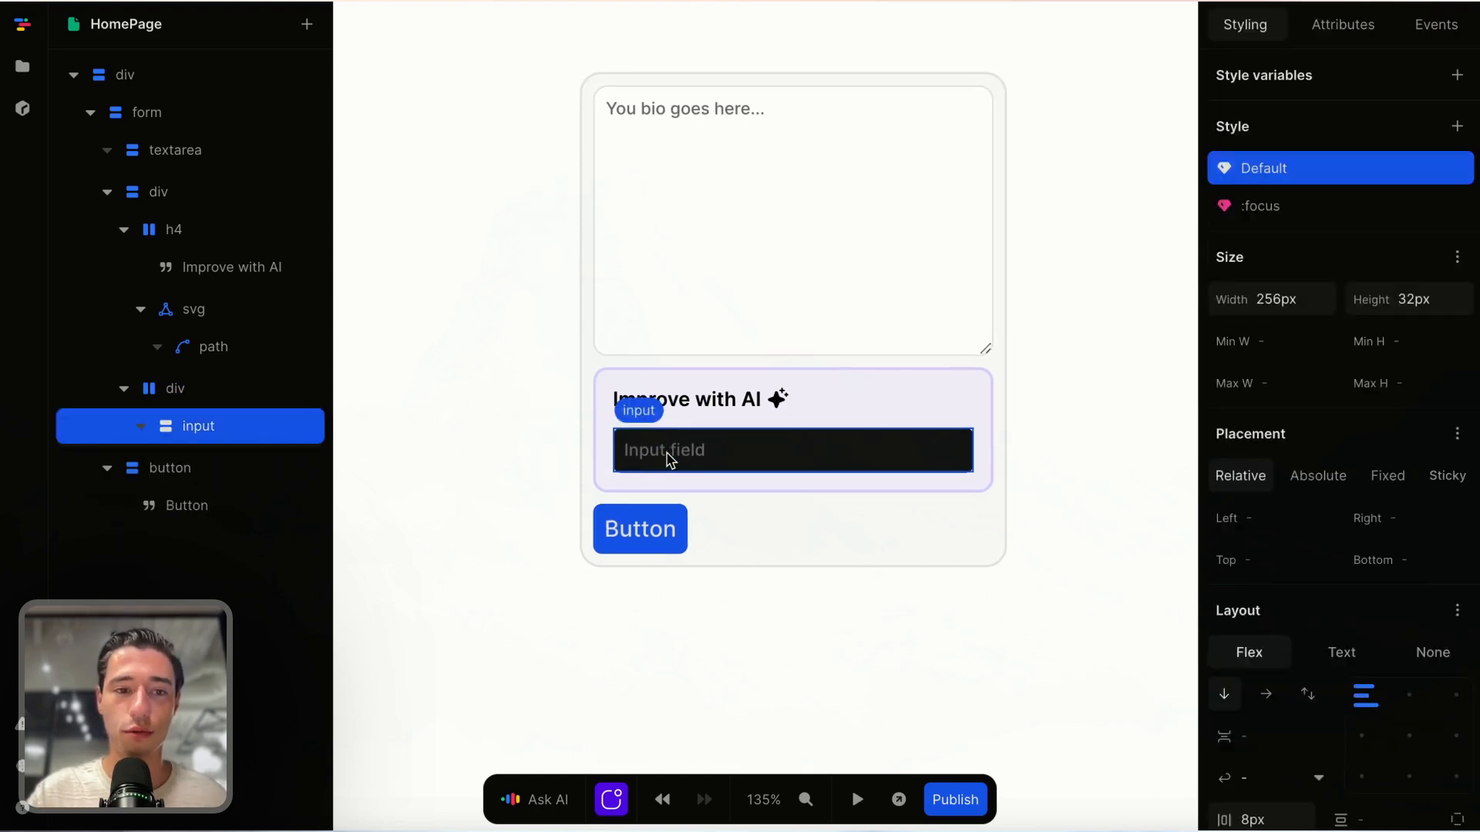
left_click(185, 388)
key("ctrl+v")
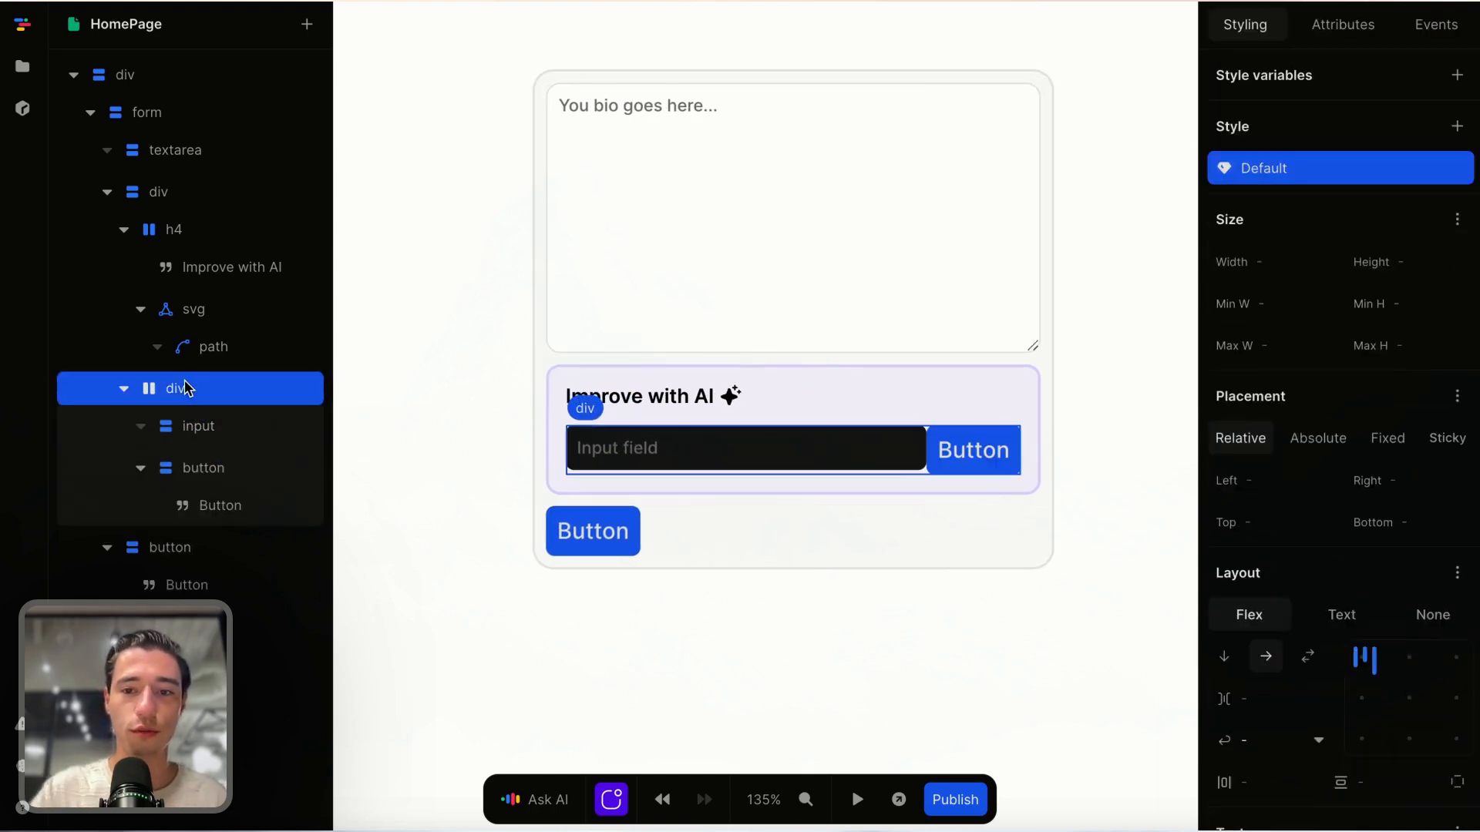
Step: Clear the input field's fixed height and set its width to 100%
left_click(912, 459)
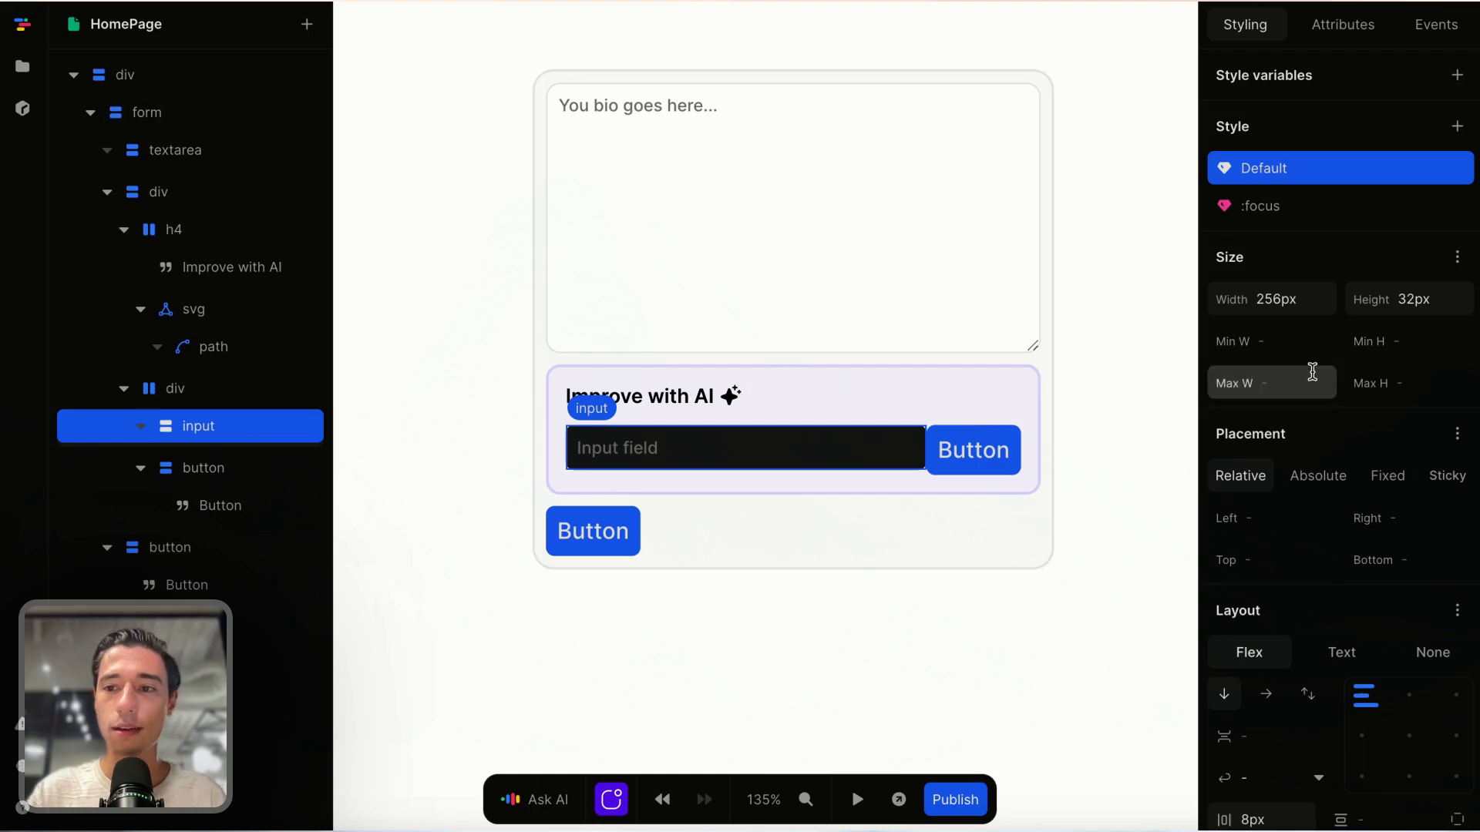
left_click(1445, 299)
key("Return")
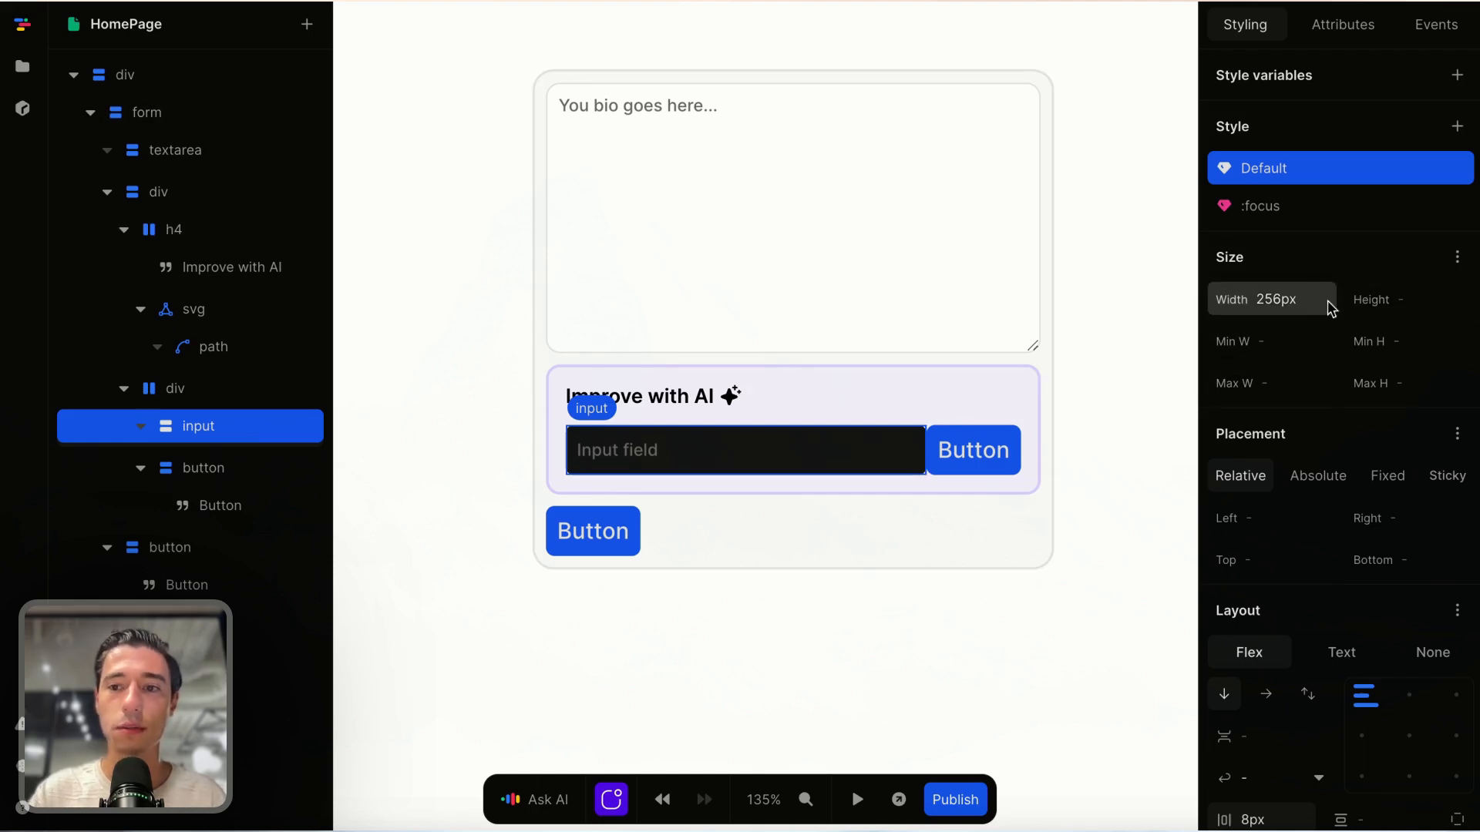
key("Return")
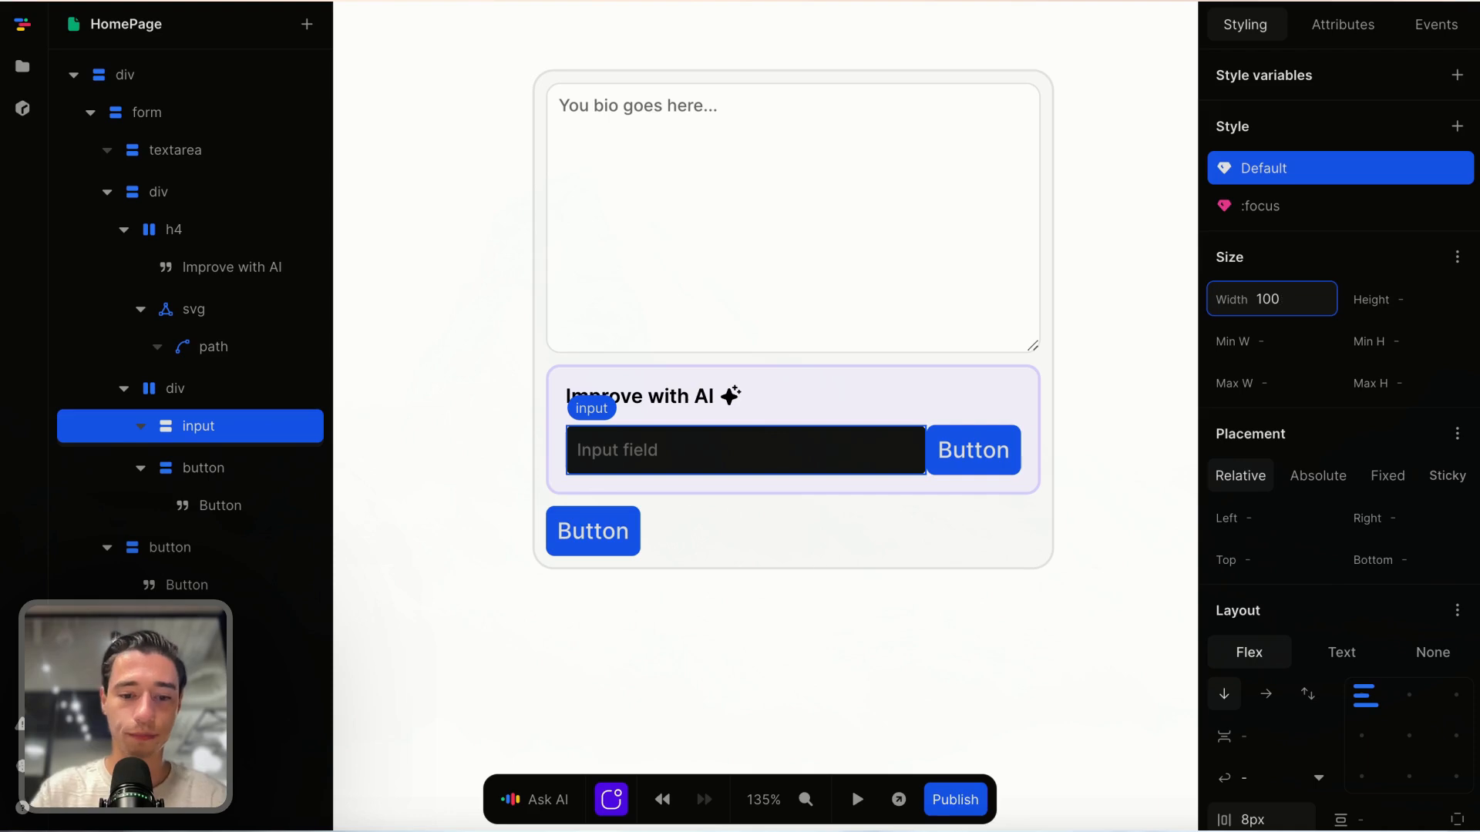
type("100%")
key("Return")
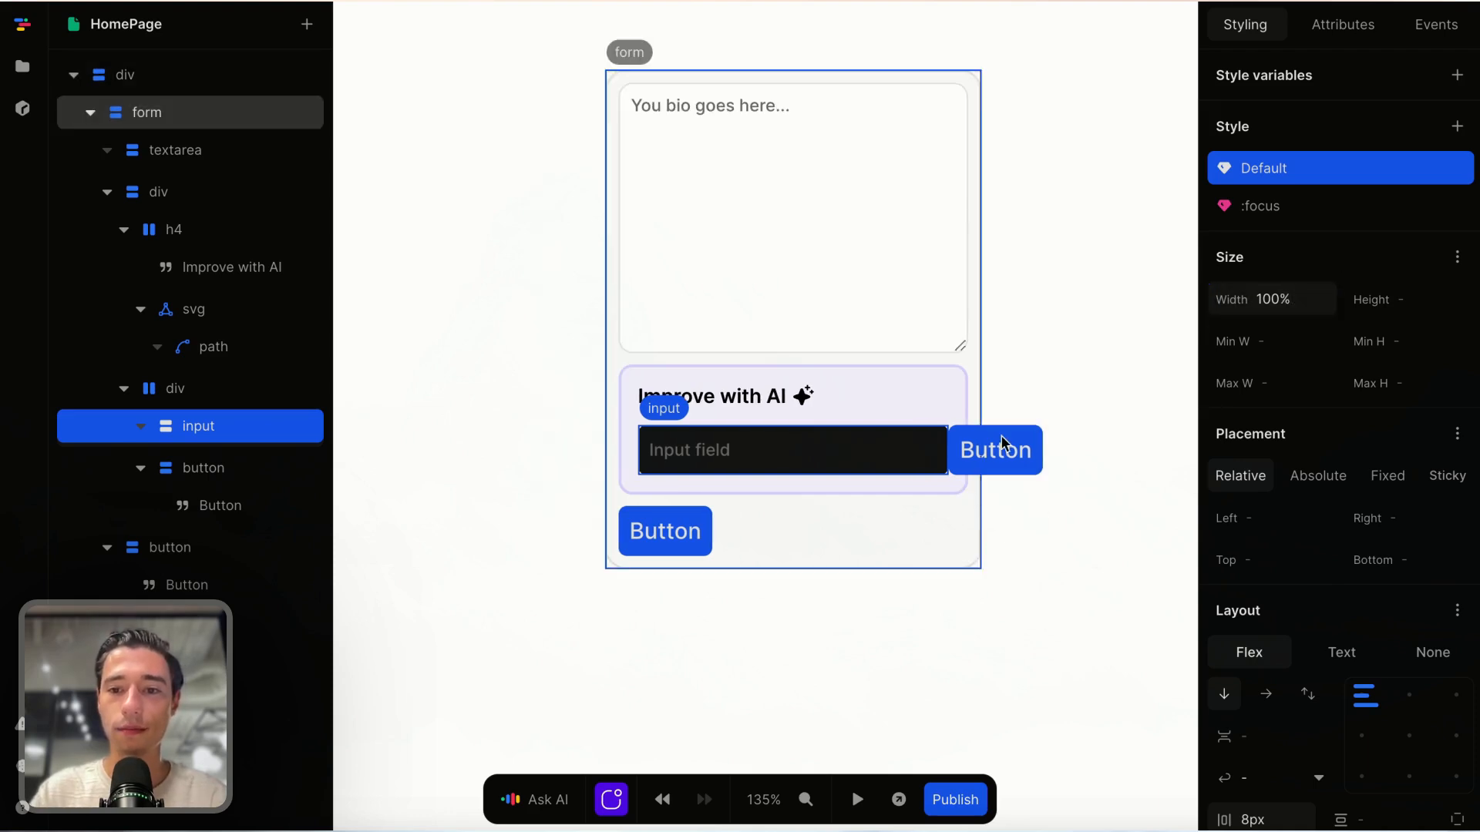
Step: Set the input field's flex value to 1 so it shares the row with the button
left_click(1456, 259)
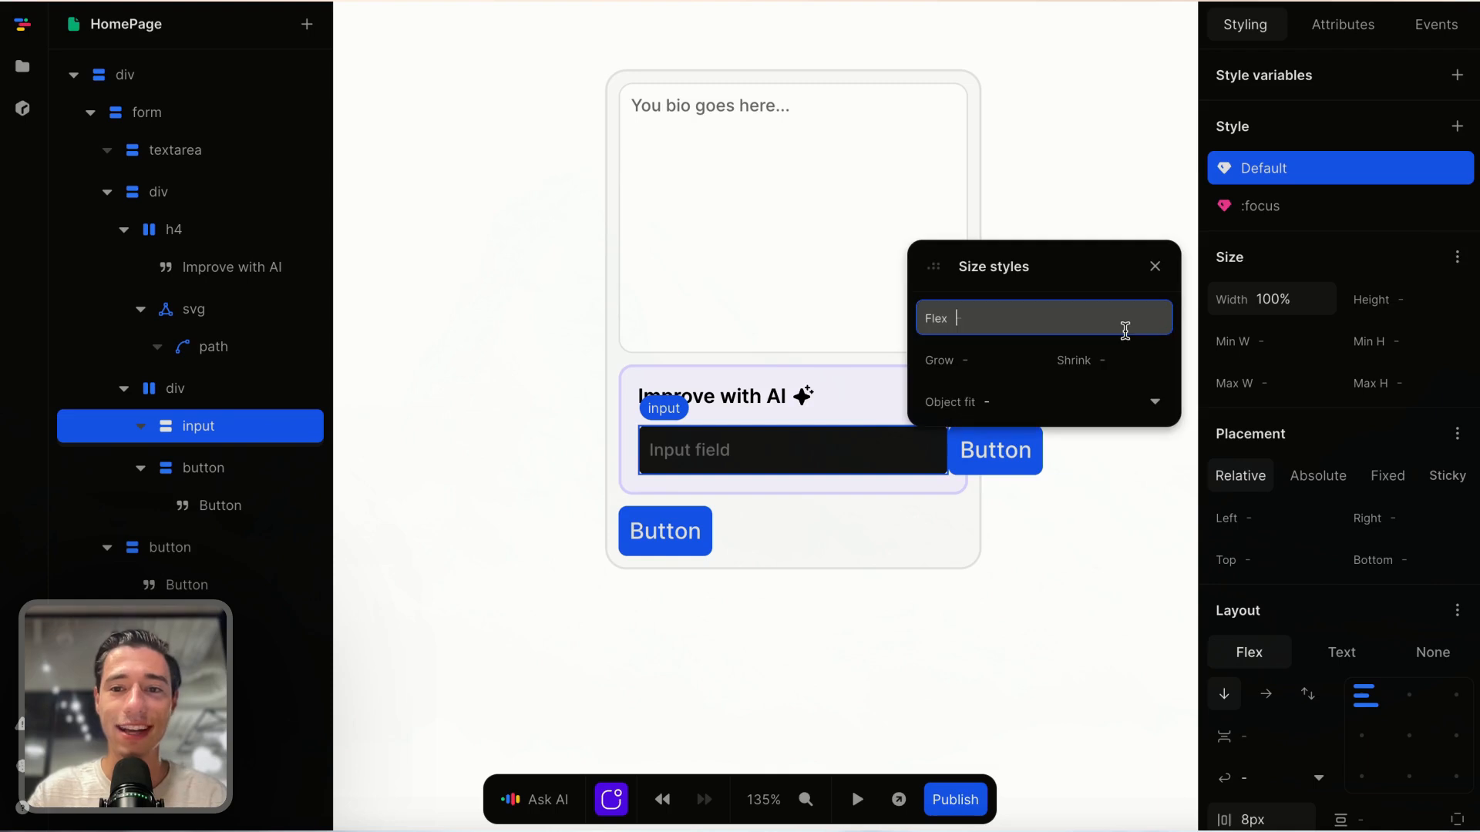
type("1")
left_click(1155, 266)
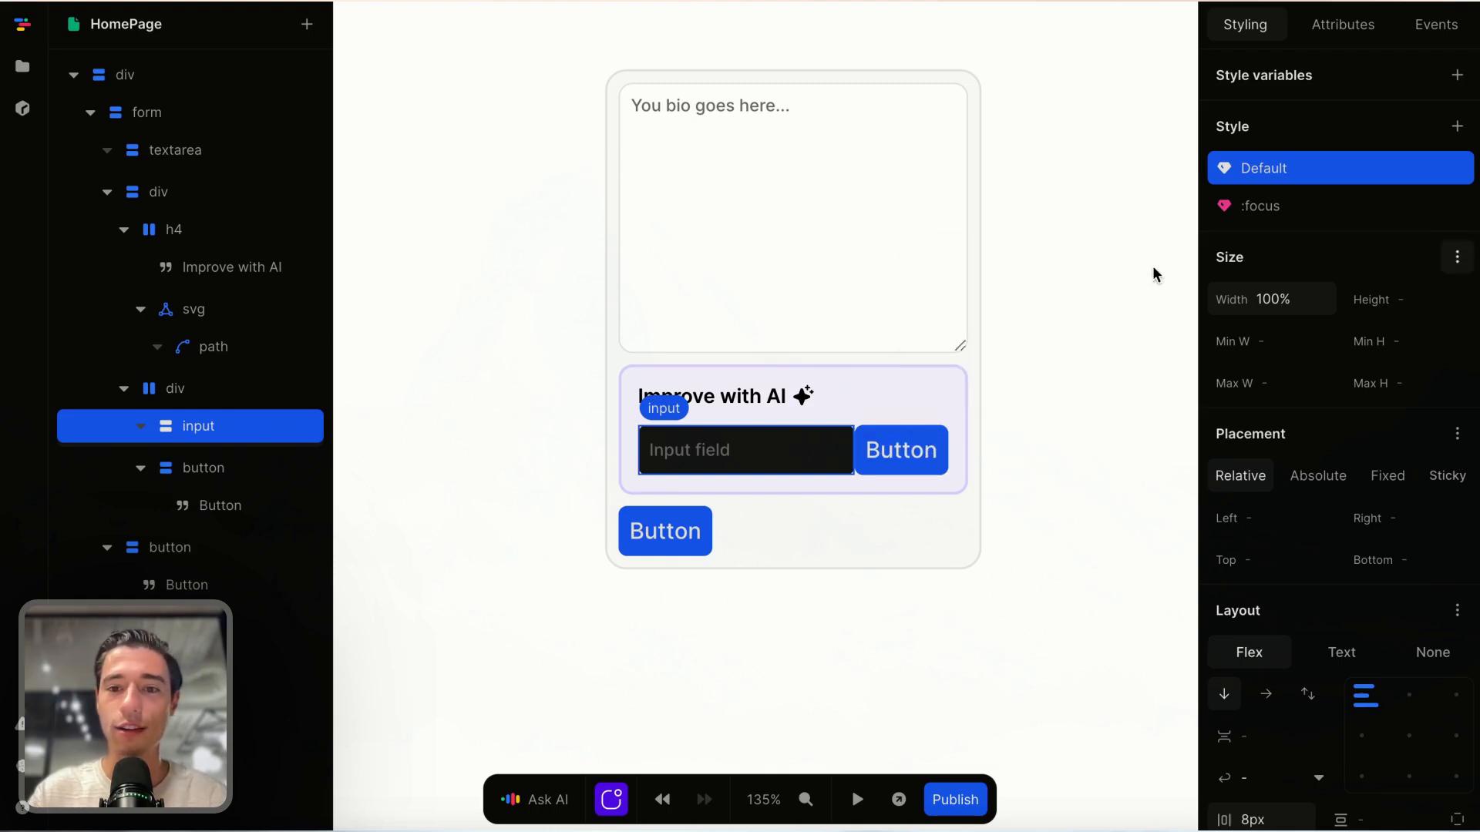
left_click(896, 507)
left_click(239, 474)
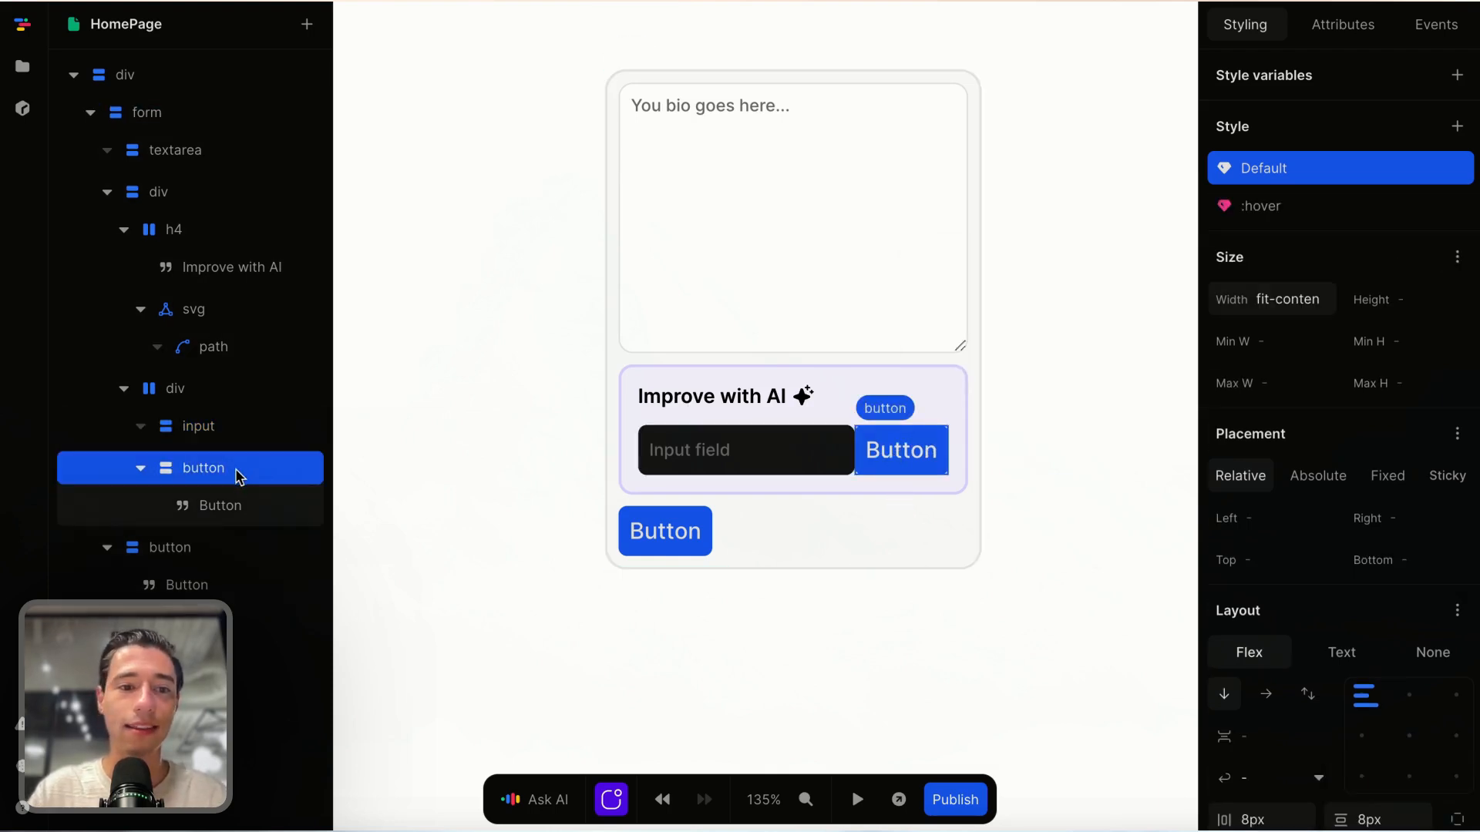
key("Delete")
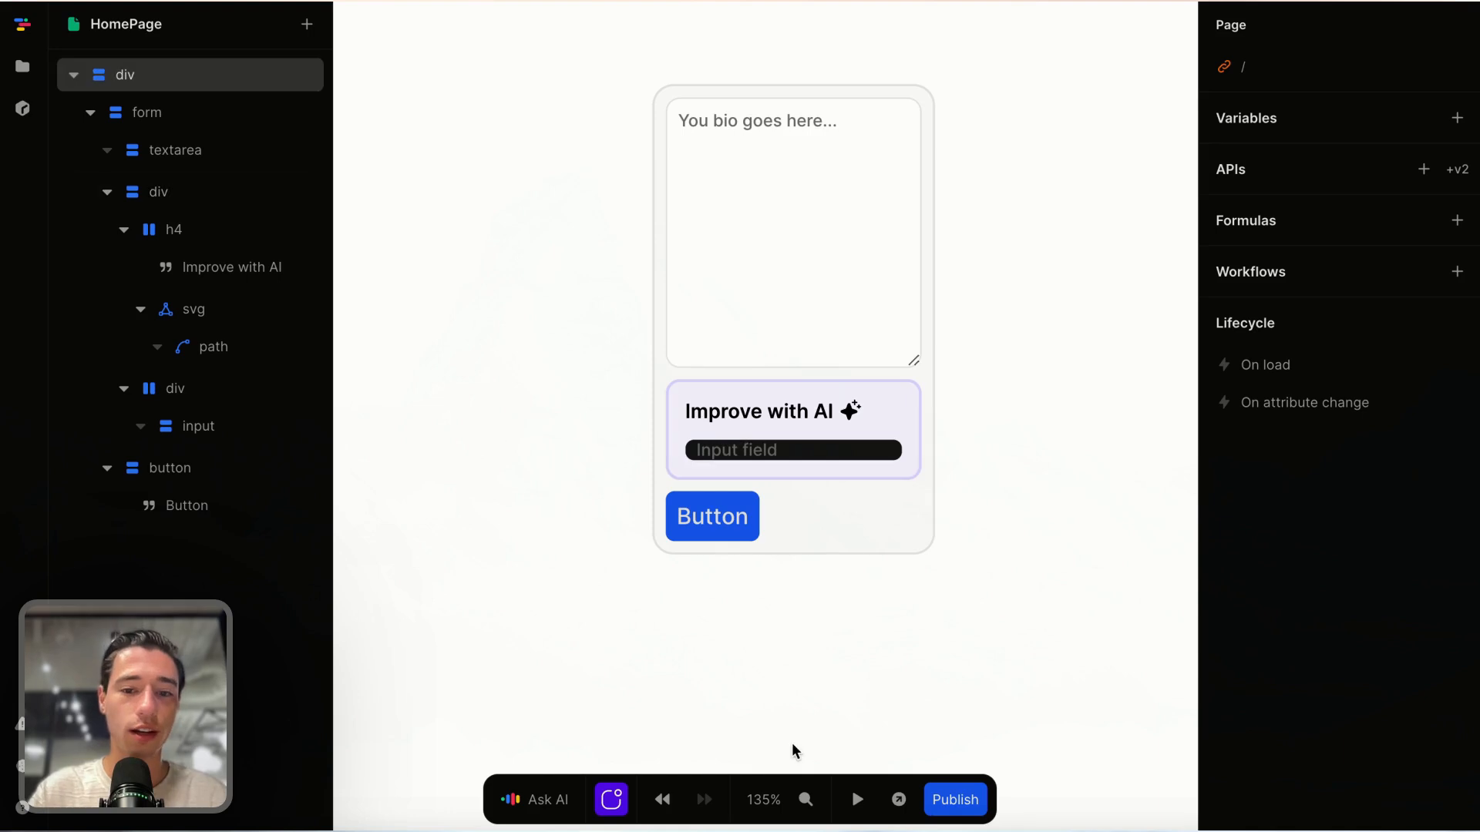
left_click(663, 800)
Step: Delete the "Button" text from the button beside the input field
left_click(205, 507)
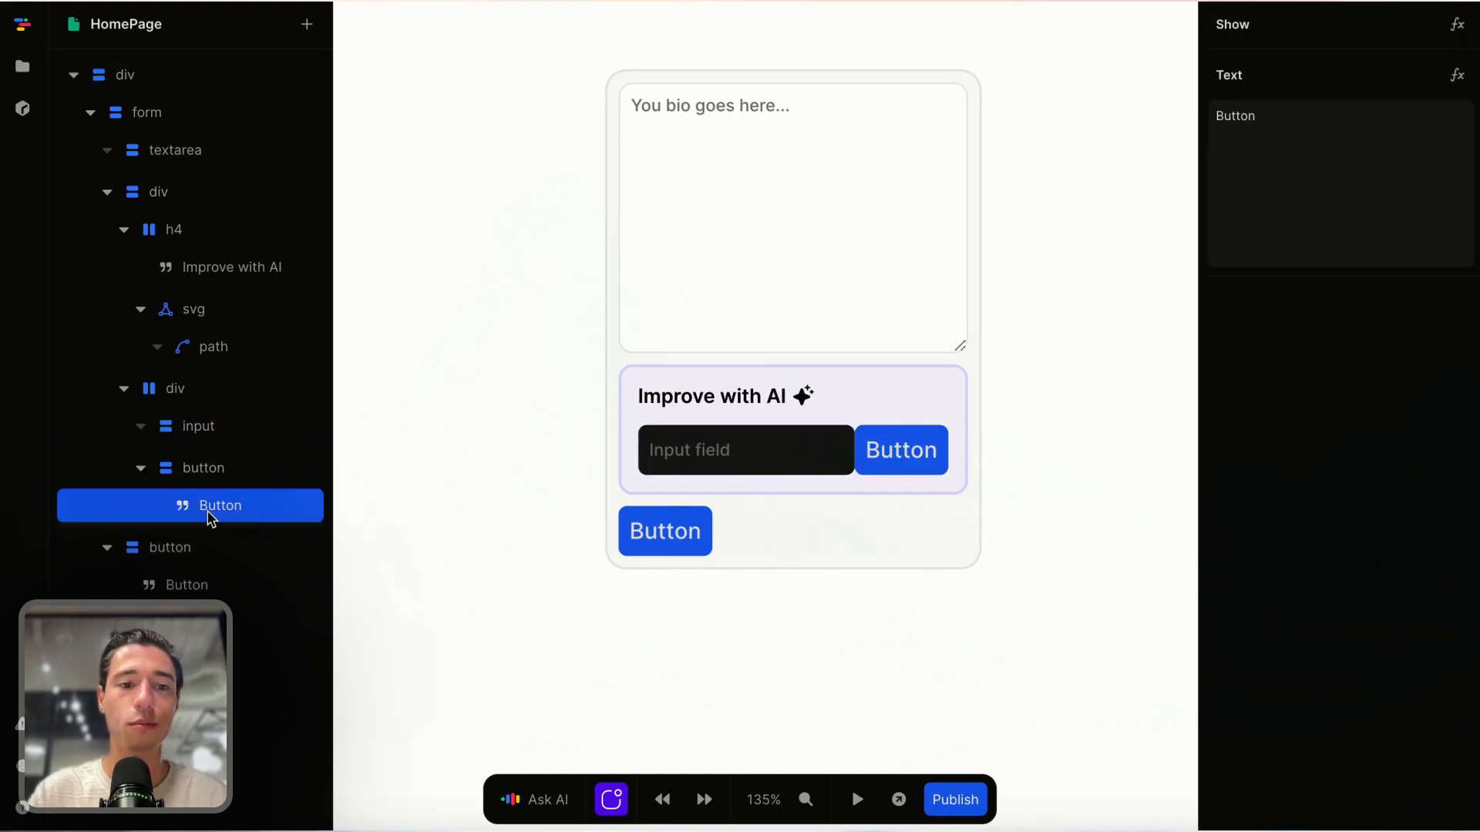
key("Delete")
Step: Switch to the Relume Icon Library and search all icon sets for "send"
mouse_move(25, 386)
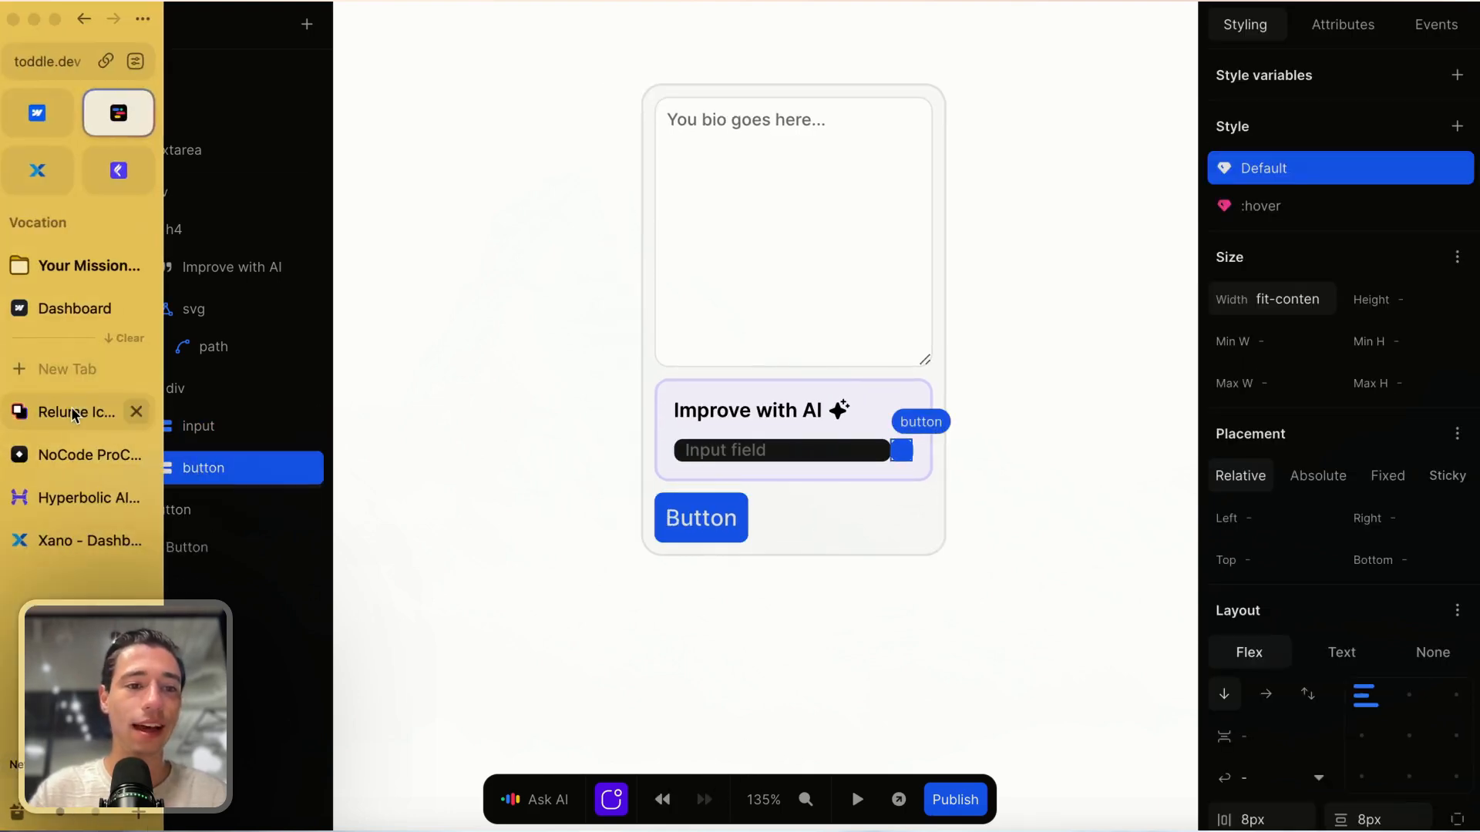
left_click(71, 407)
triple_click(399, 101)
key("BackSpace")
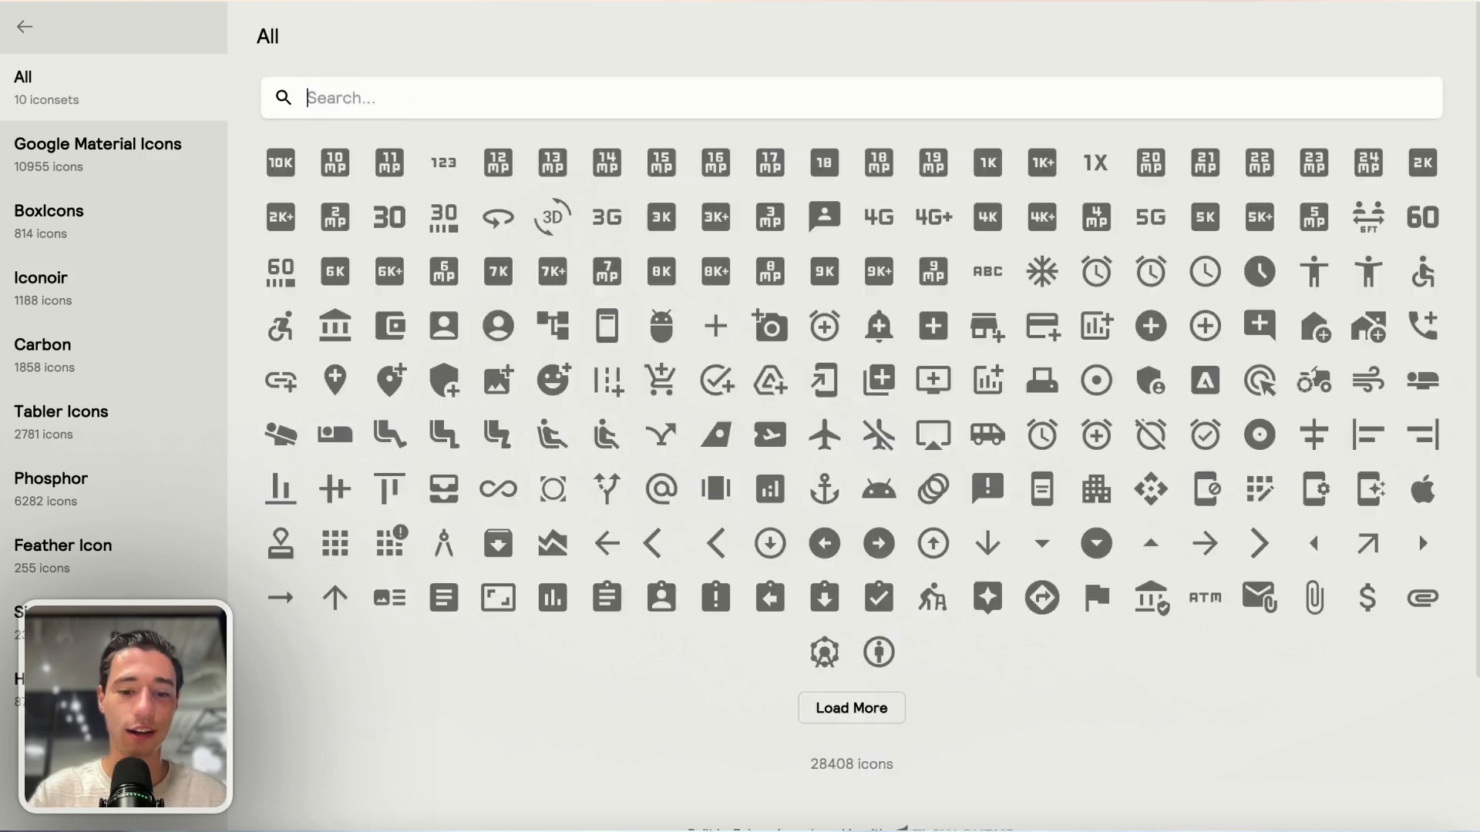
type("send")
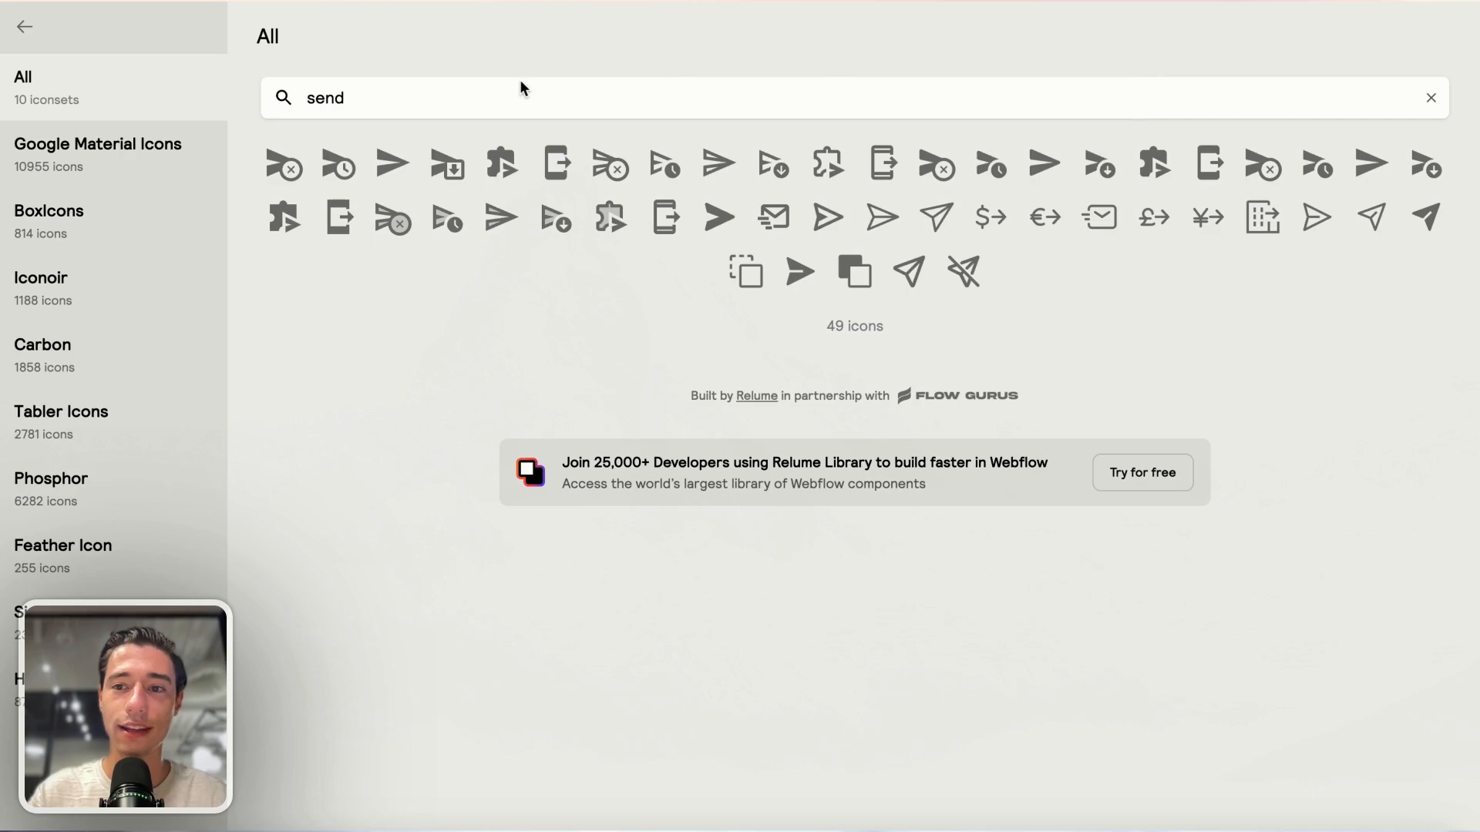
Step: Copy the outlined send-alt paper plane icon for Figma in the XSmall (24px) size
left_click(1372, 217)
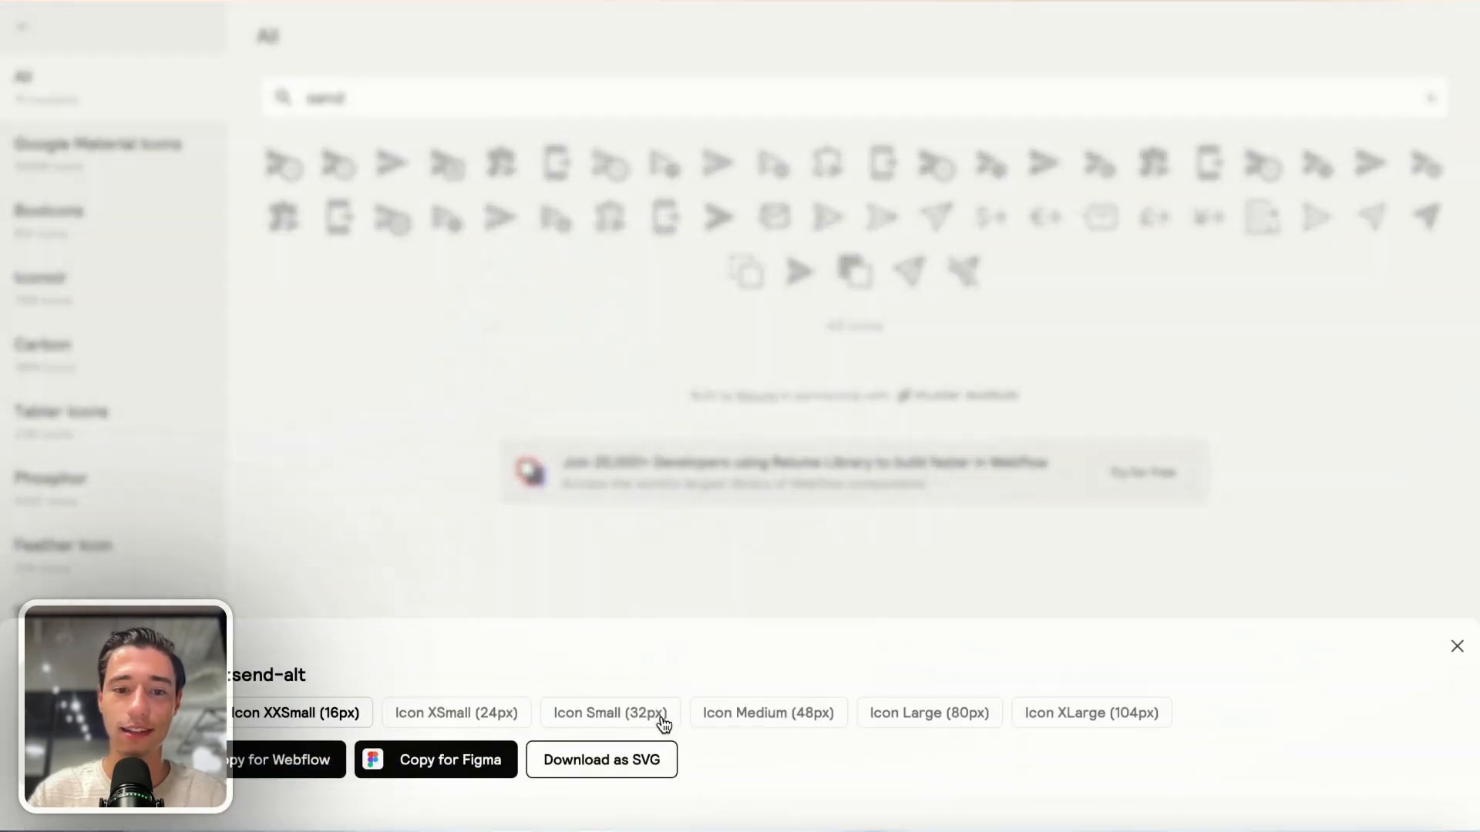
left_click(466, 713)
left_click(445, 759)
Step: Return to toddle and paste the copied send icon inside the empty button beside the input field
mouse_move(101, 164)
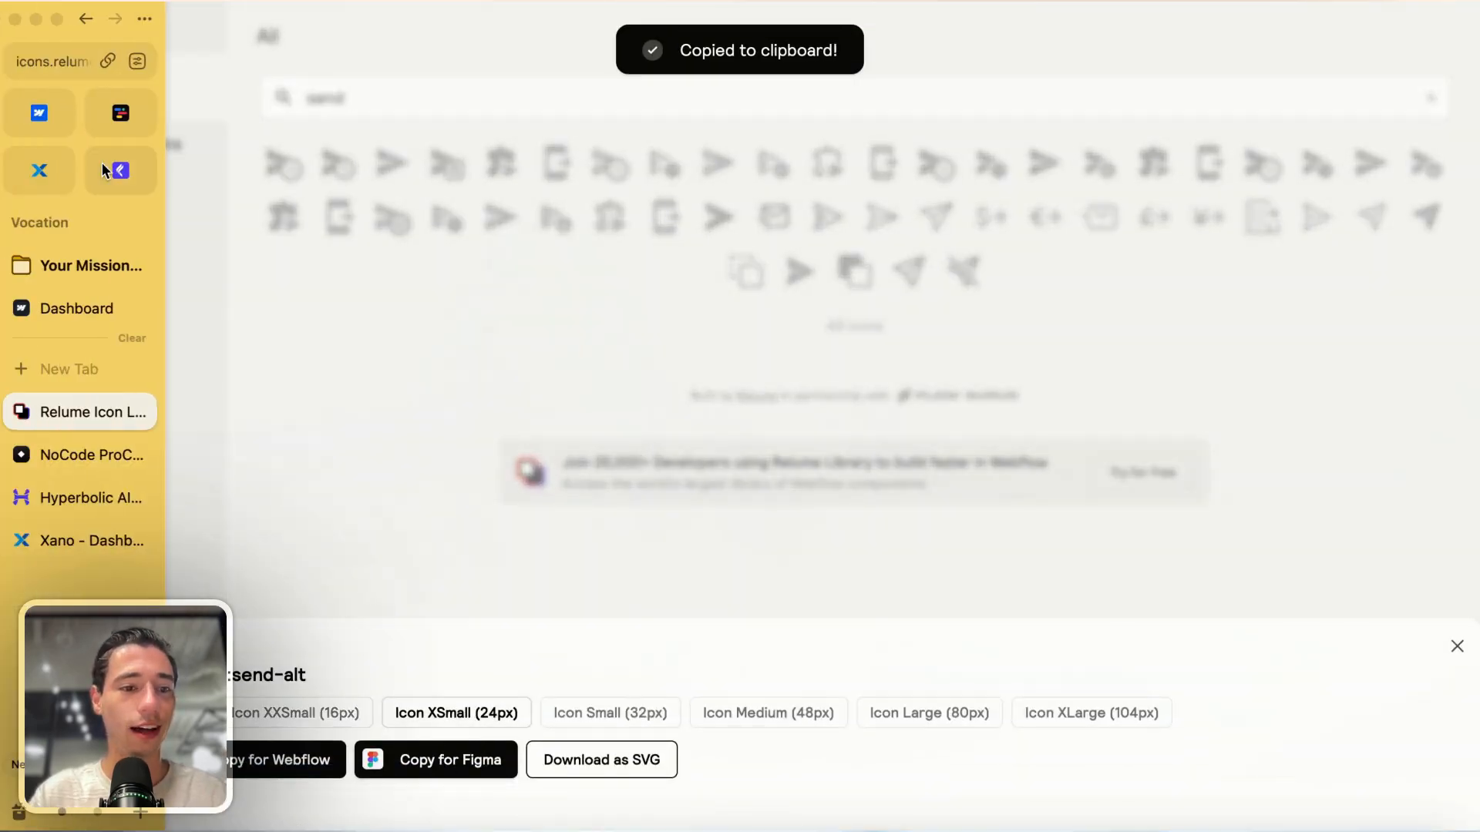
left_click(123, 110)
key("ctrl+v")
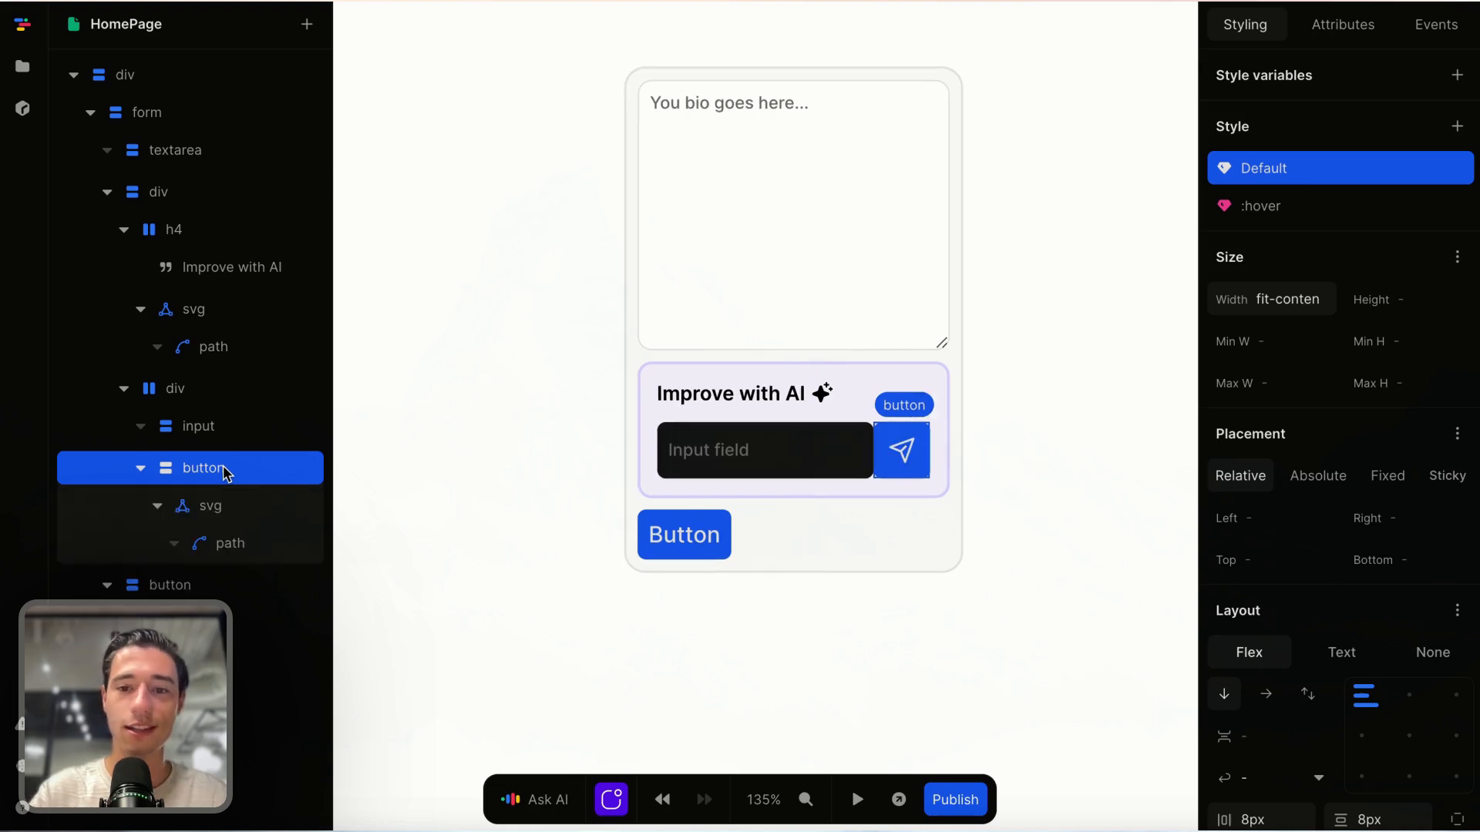
Step: Set the width and height attributes of the send icon's svg to 20
left_click(961, 490)
left_click(254, 506)
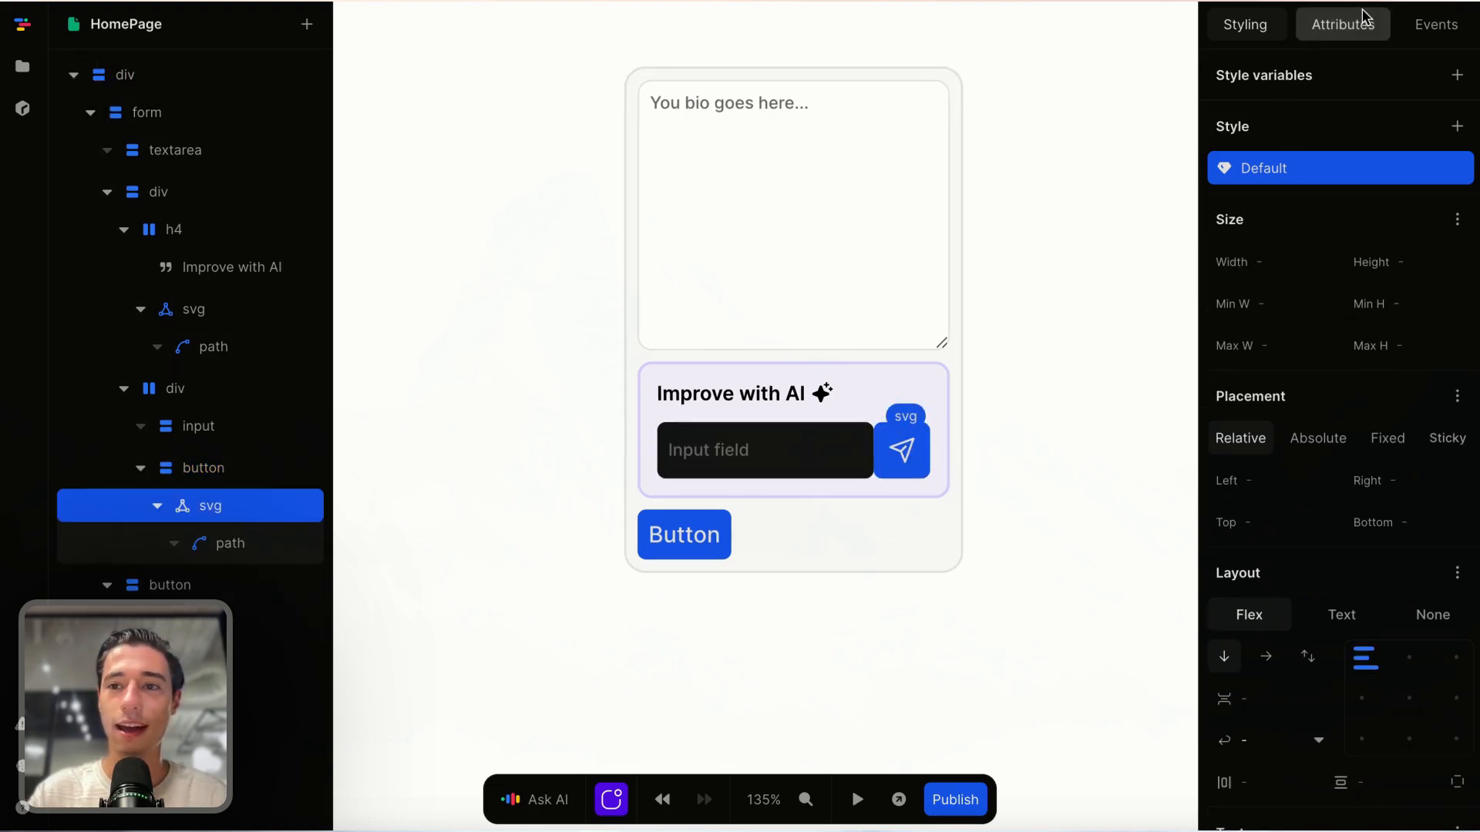
left_click(1343, 24)
left_click(1303, 336)
type("20")
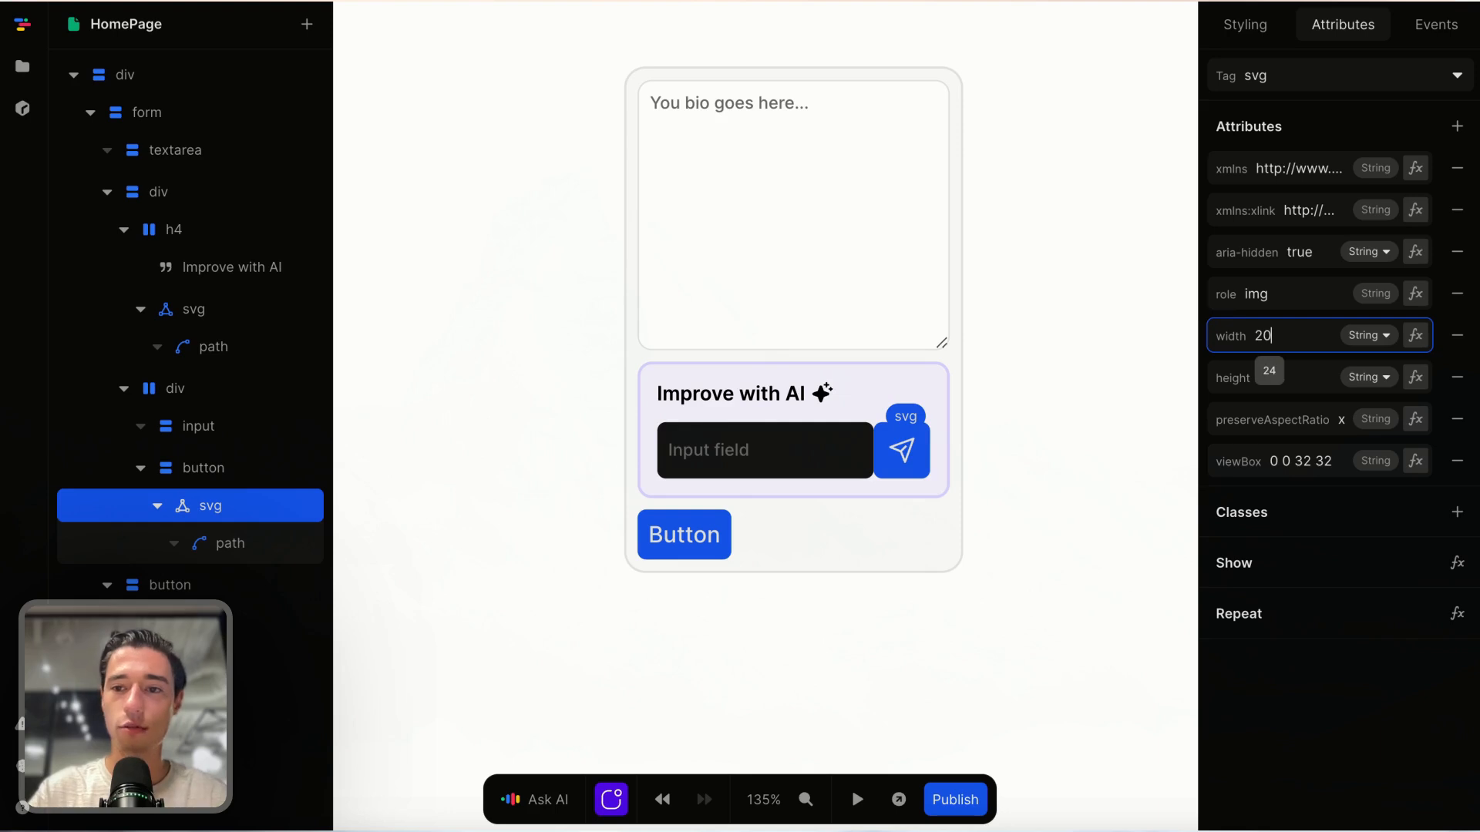
left_click(1293, 379)
type("2")
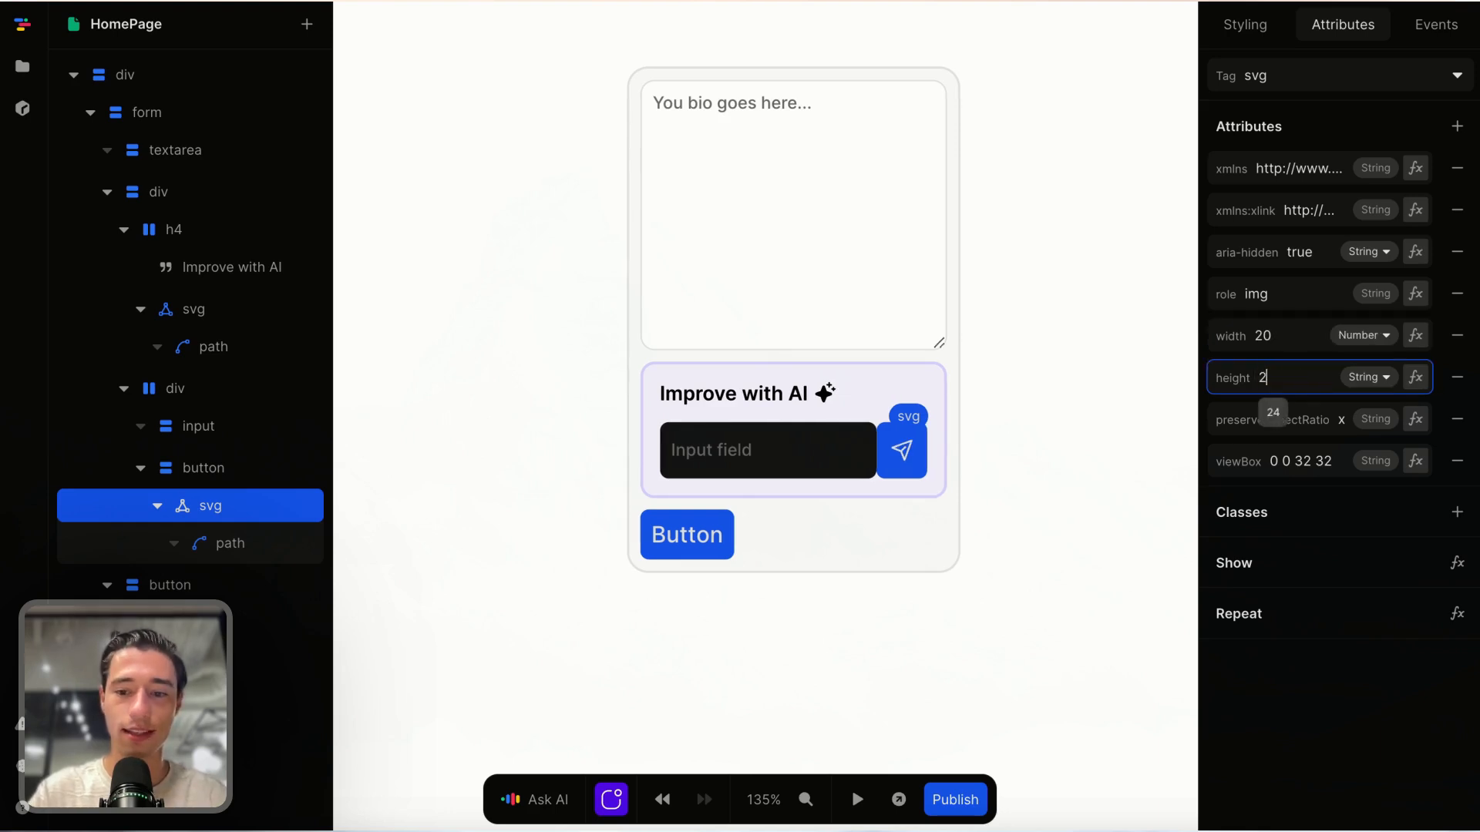
type("0")
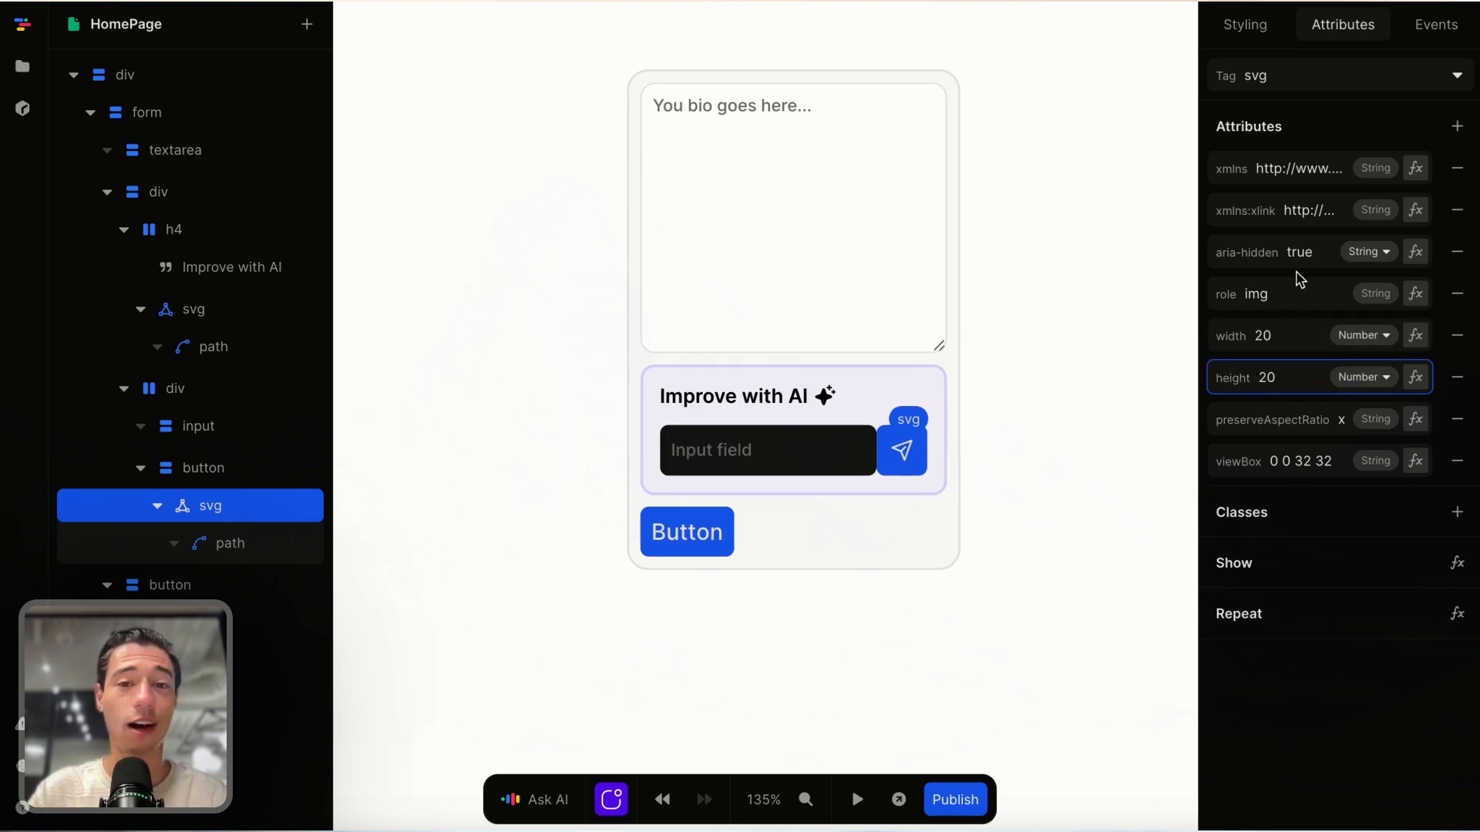
left_click(998, 638)
Step: Set the send-icon button's horizontal and vertical padding to 0.25rem
left_click(916, 474)
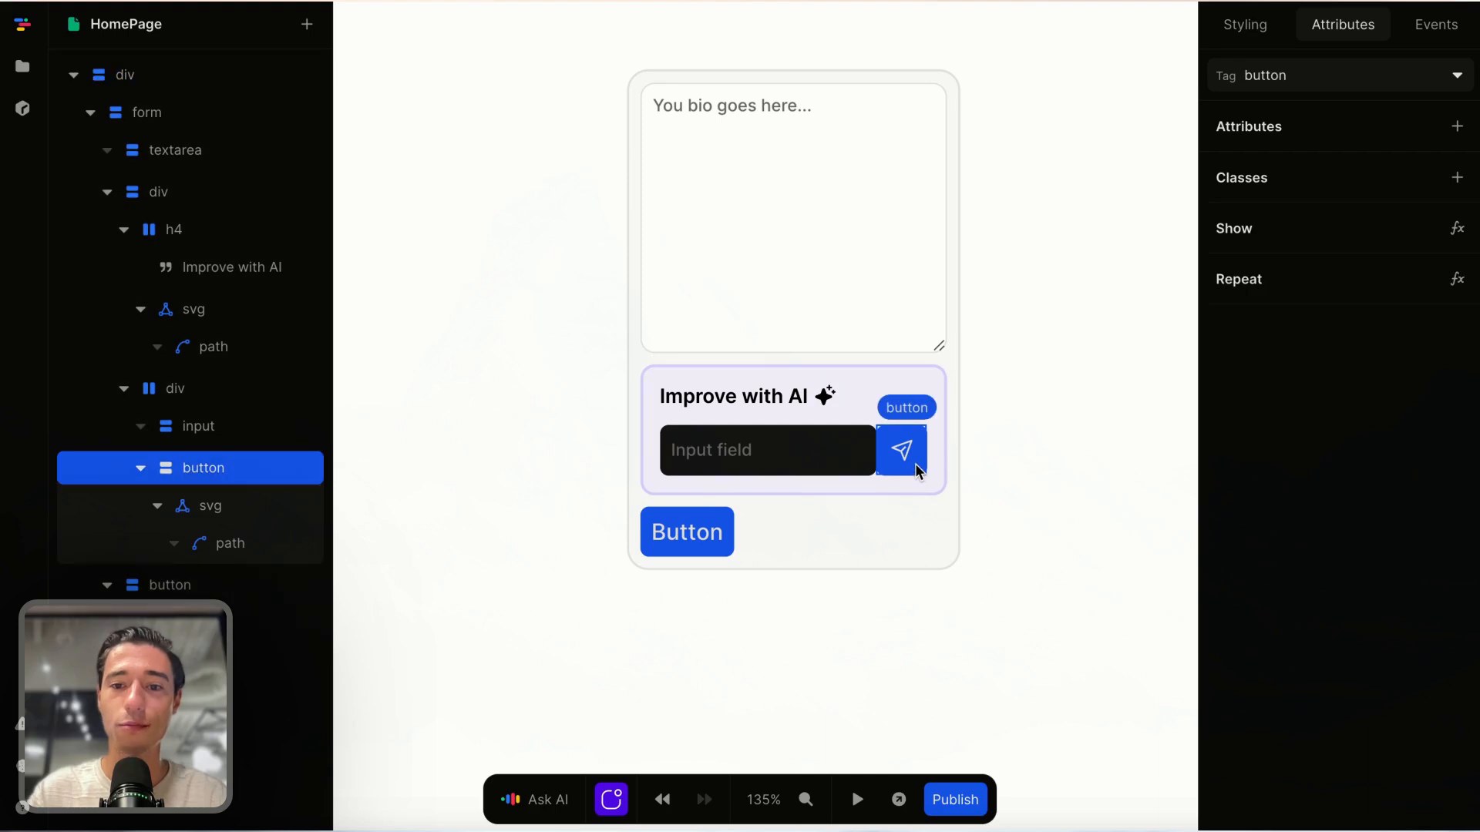
left_click(1250, 23)
scroll(1297, 624, "down", 6)
left_click(1301, 390)
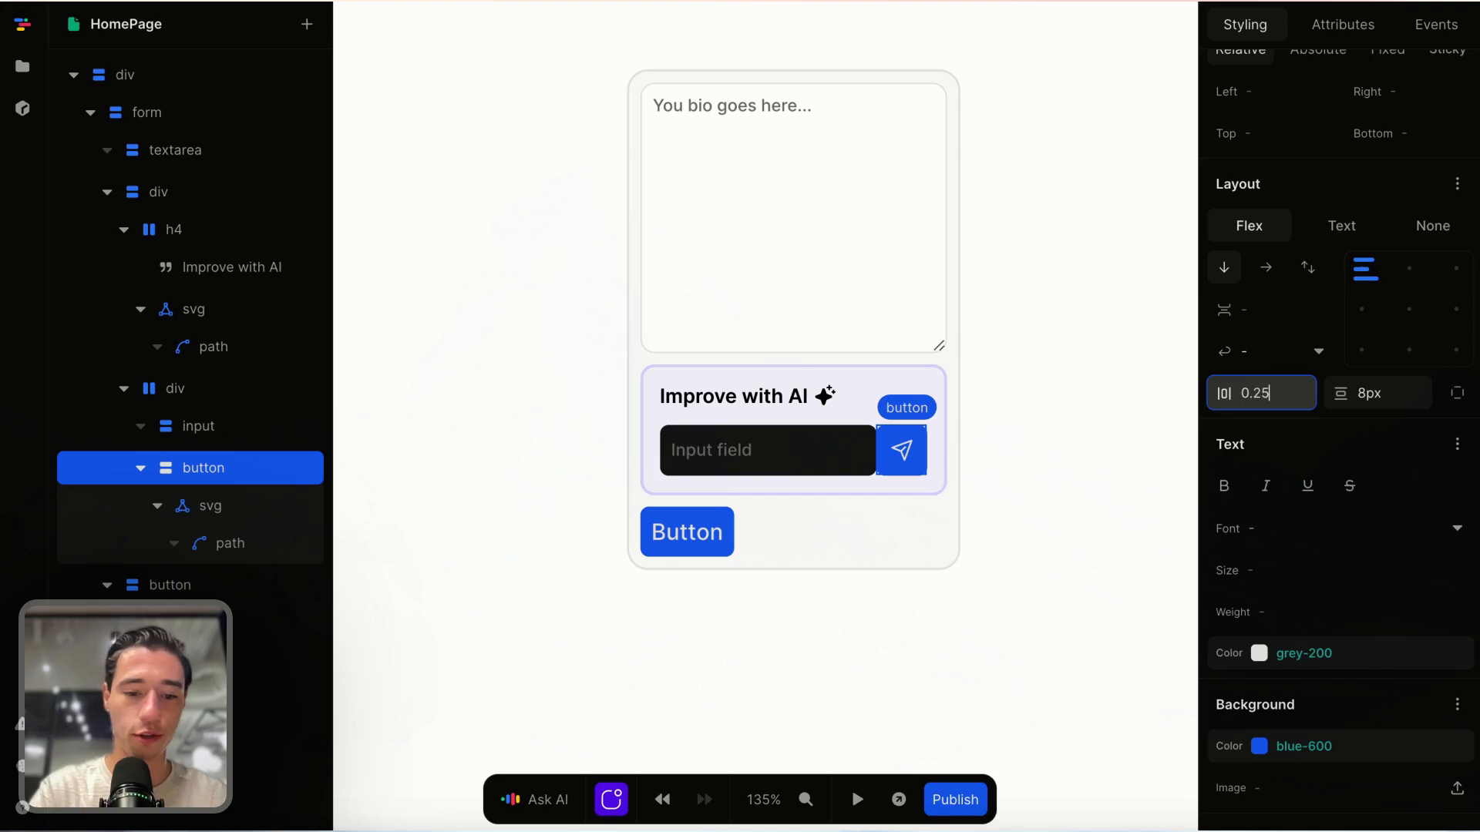
key("Return")
left_click(1387, 393)
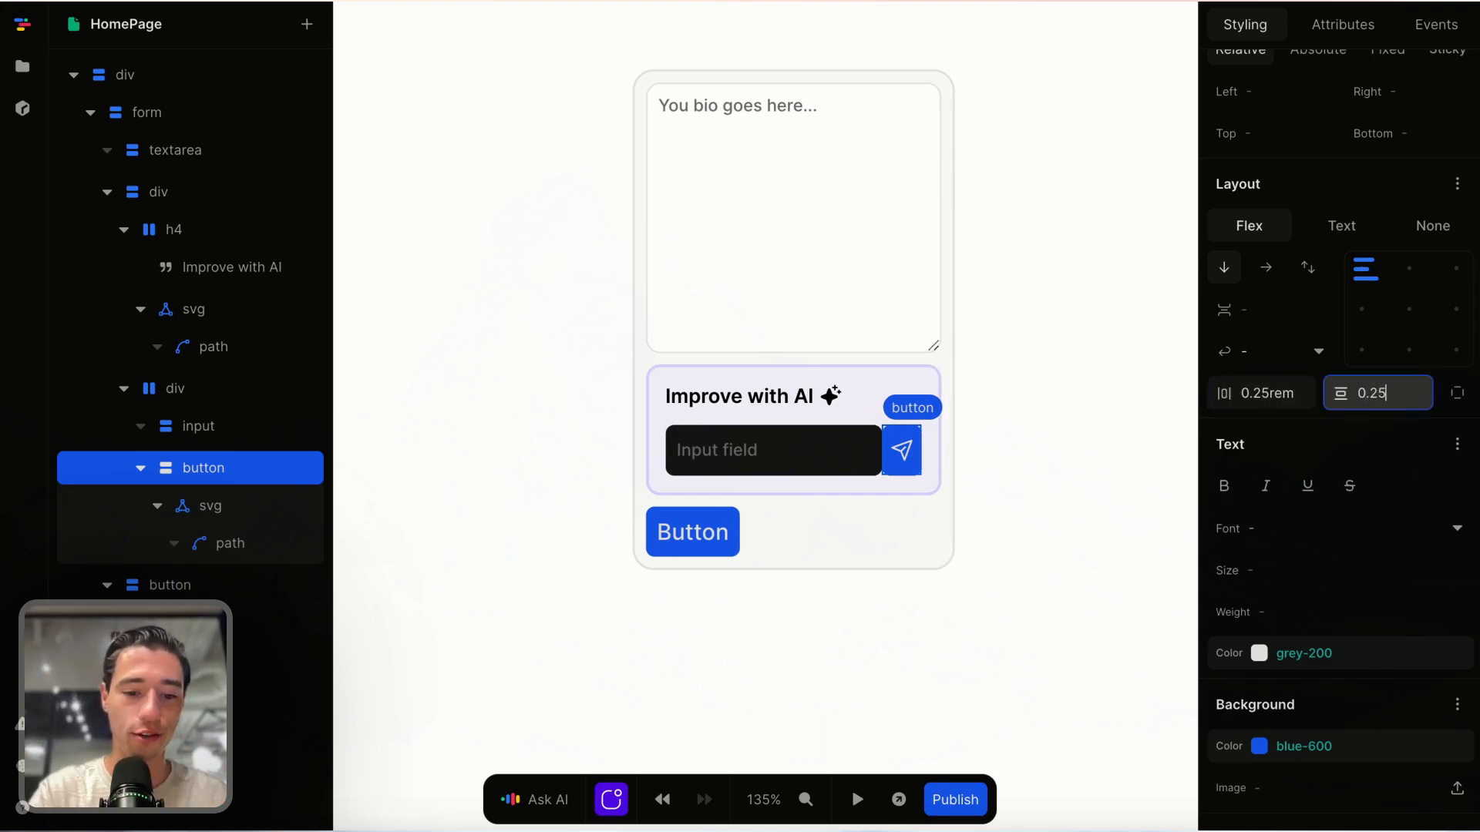
type("0.25rem")
key("Return")
left_click(1061, 626)
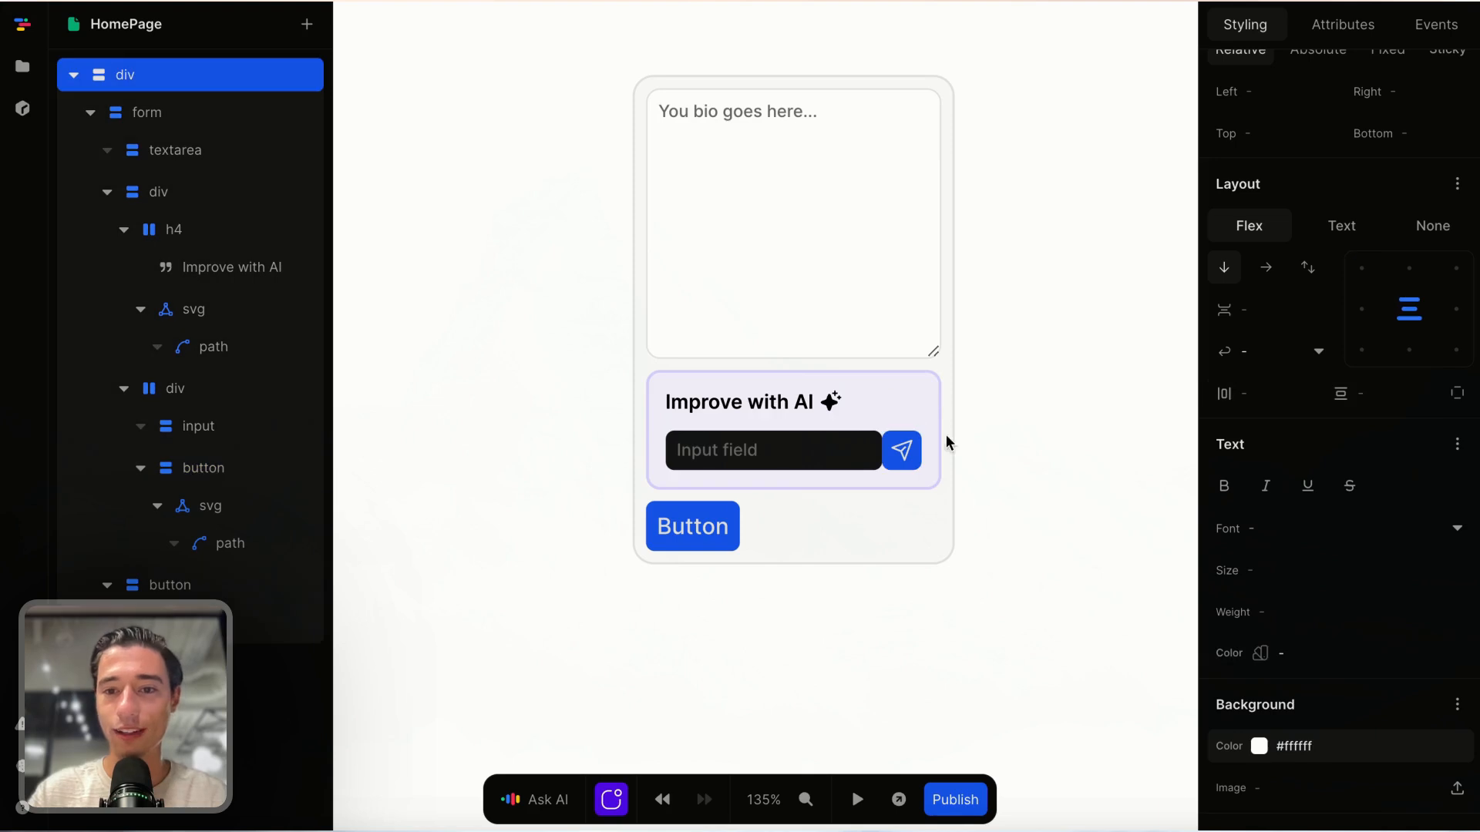
Step: Clear the background colour of the input field beside the send button
left_click(877, 458)
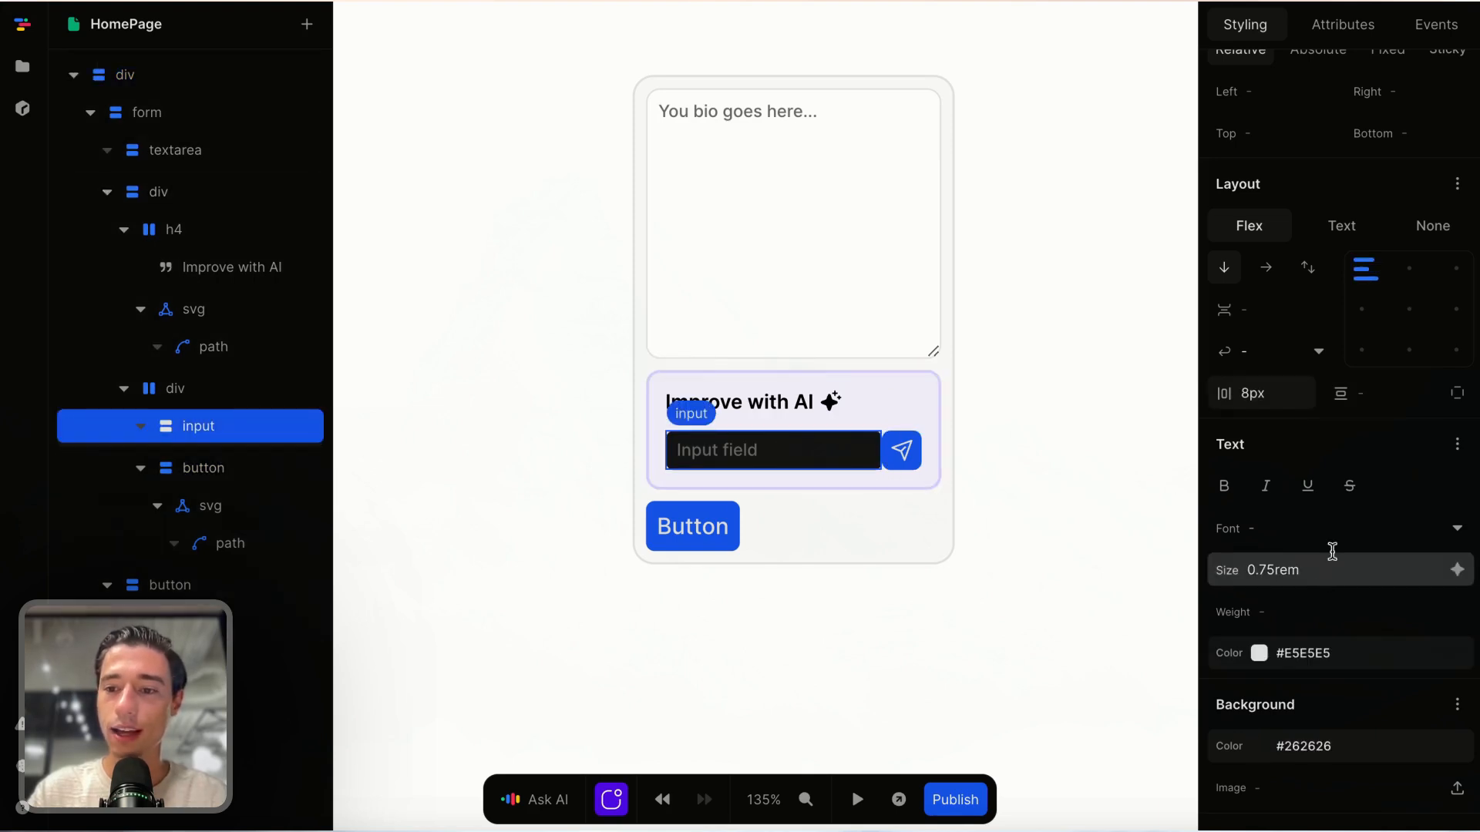
scroll(1452, 703, "down", 3)
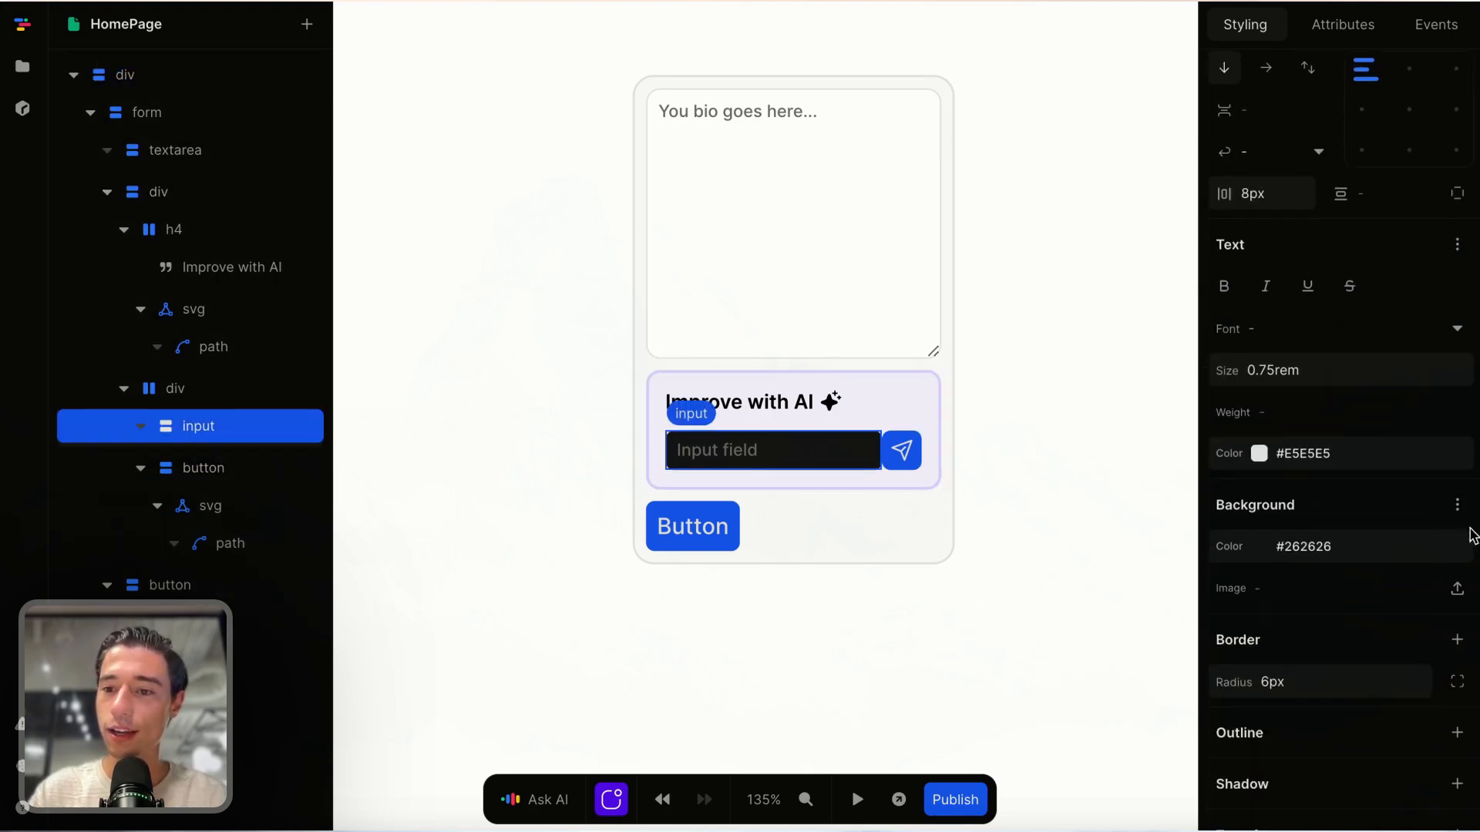
left_click(1459, 550)
left_click(1310, 285)
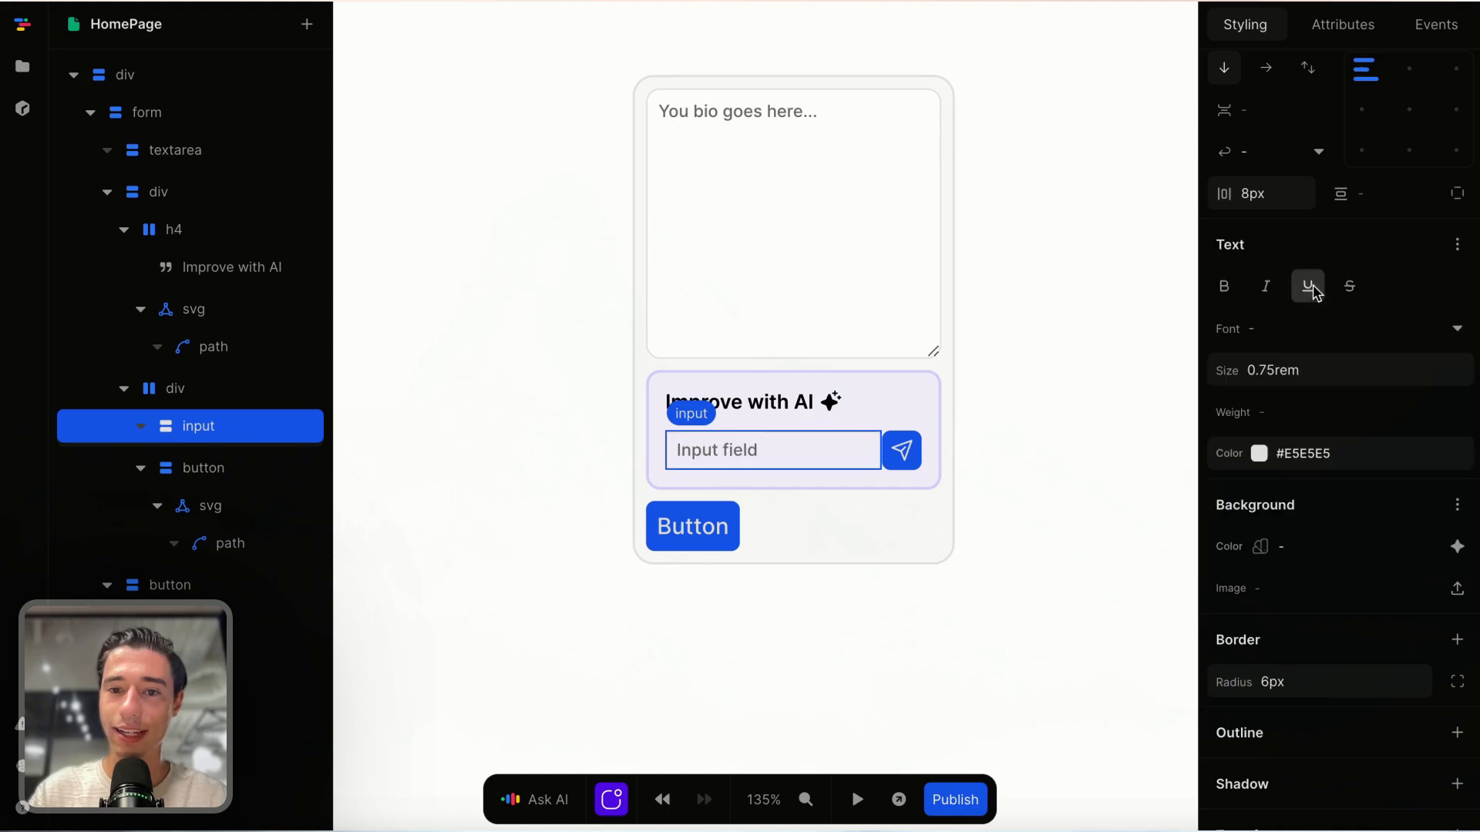
Step: Set the input field's text colour to grey-700
left_click(1456, 453)
scroll(1389, 383, "down", 10)
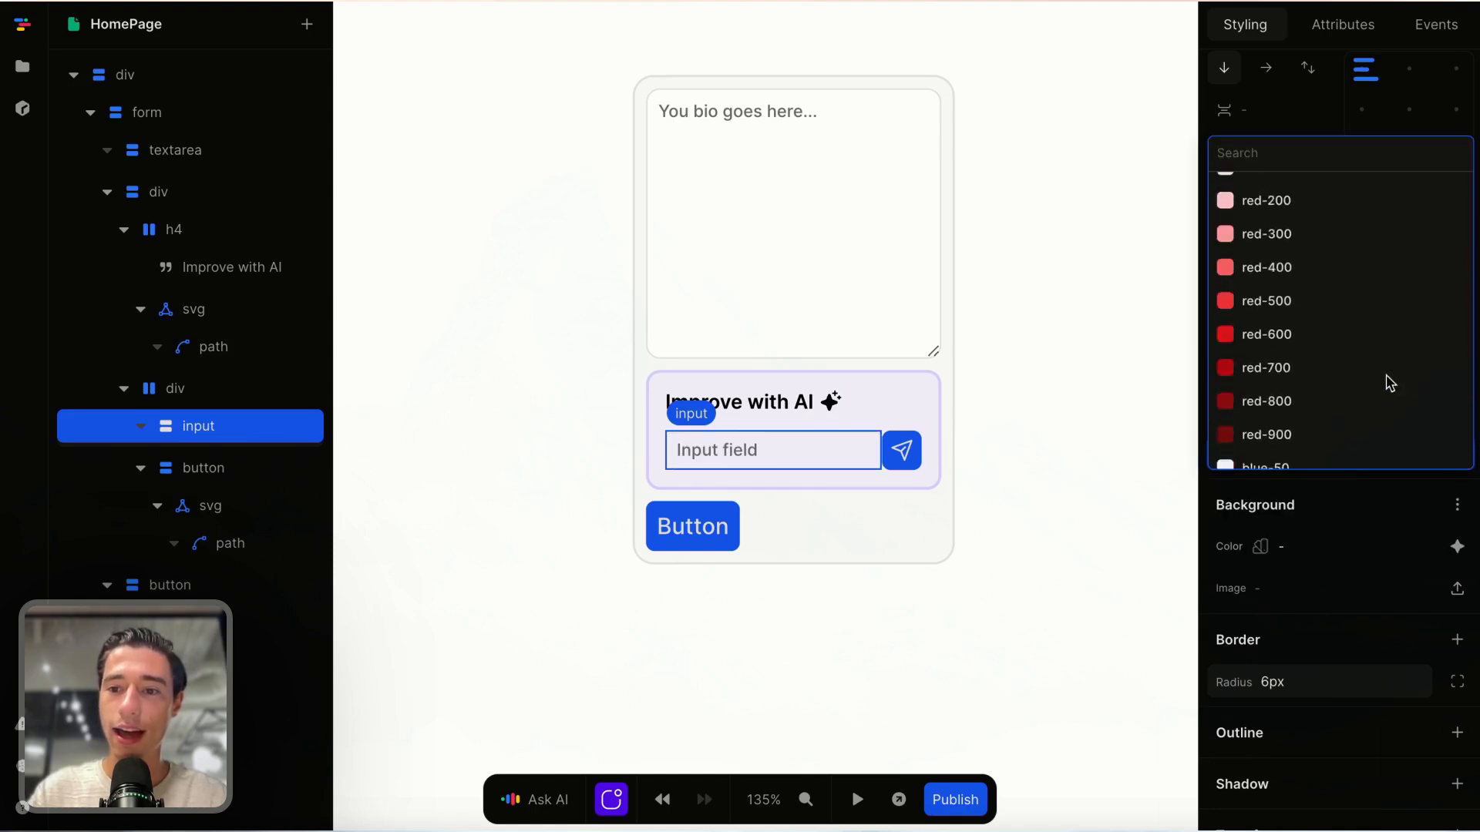
scroll(1389, 383, "up", 5)
scroll(1390, 383, "down", 10)
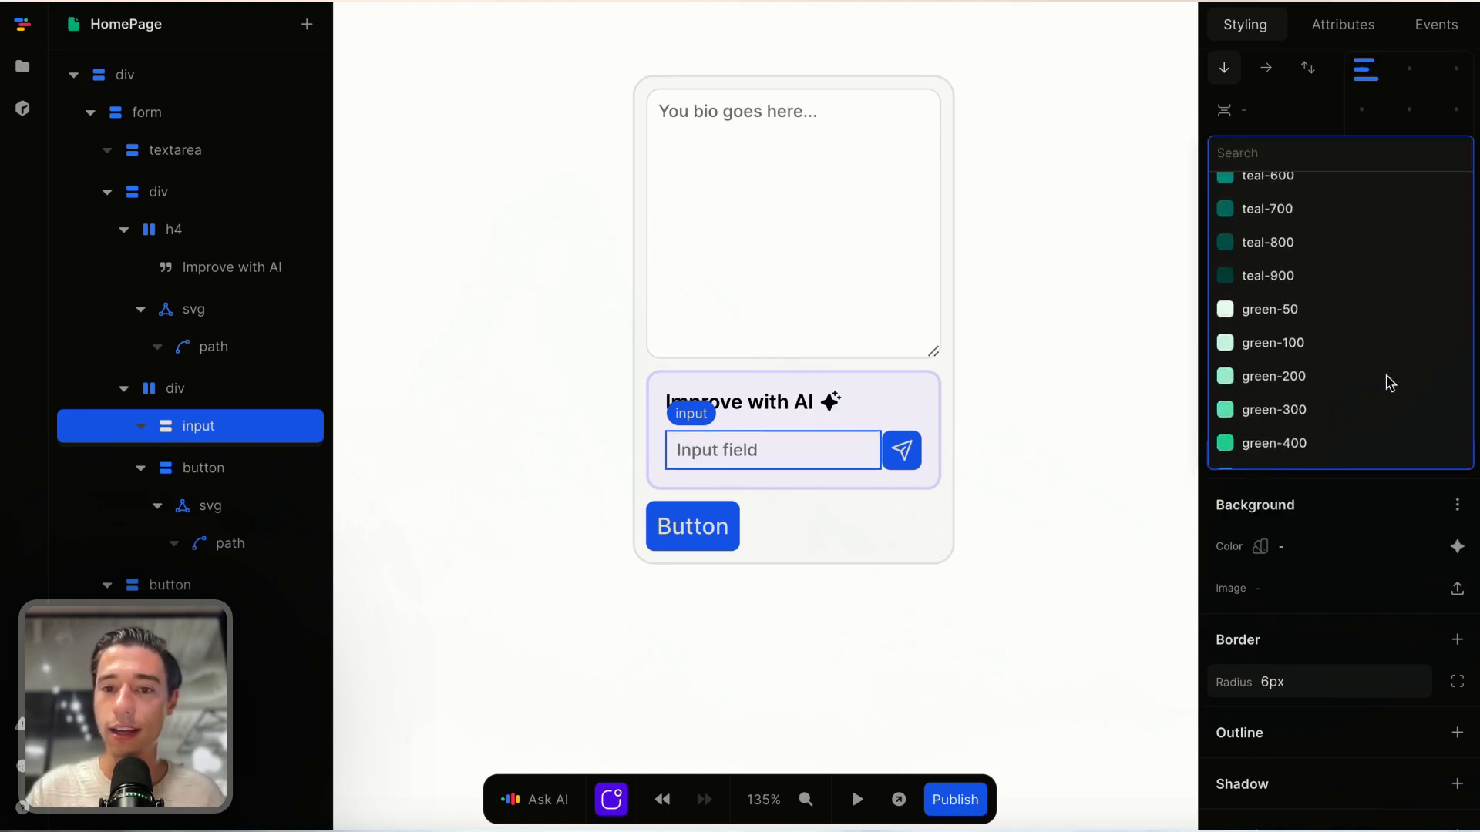
scroll(1390, 383, "up", 10)
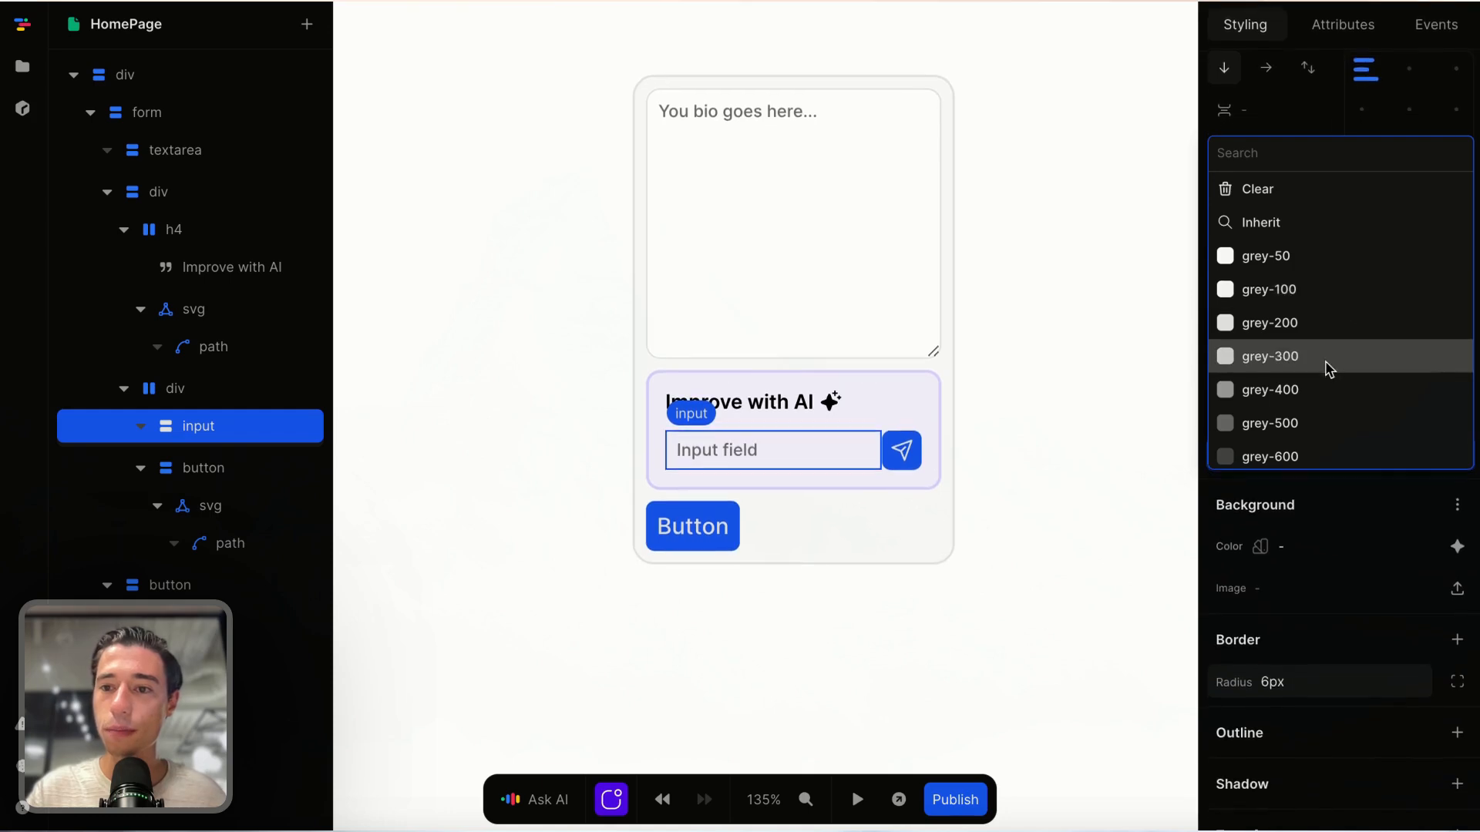
scroll(1325, 416, "down", 1)
scroll(1322, 421, "down", 1)
left_click(1319, 422)
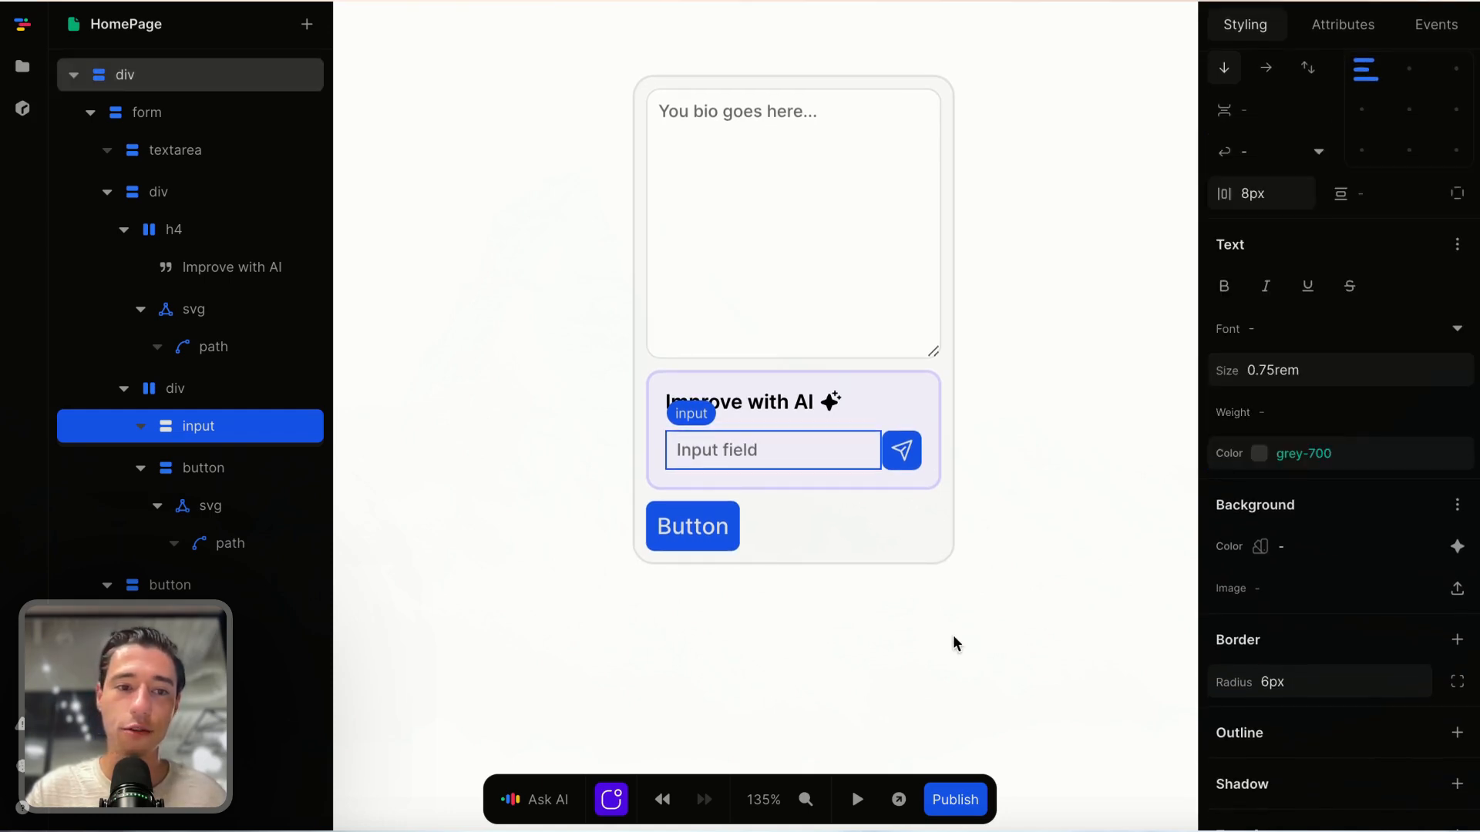
Step: Set the horizontal and vertical padding of the div wrapping the input and send button to 0.25rem
left_click(204, 389)
scroll(1349, 324, "up", 2)
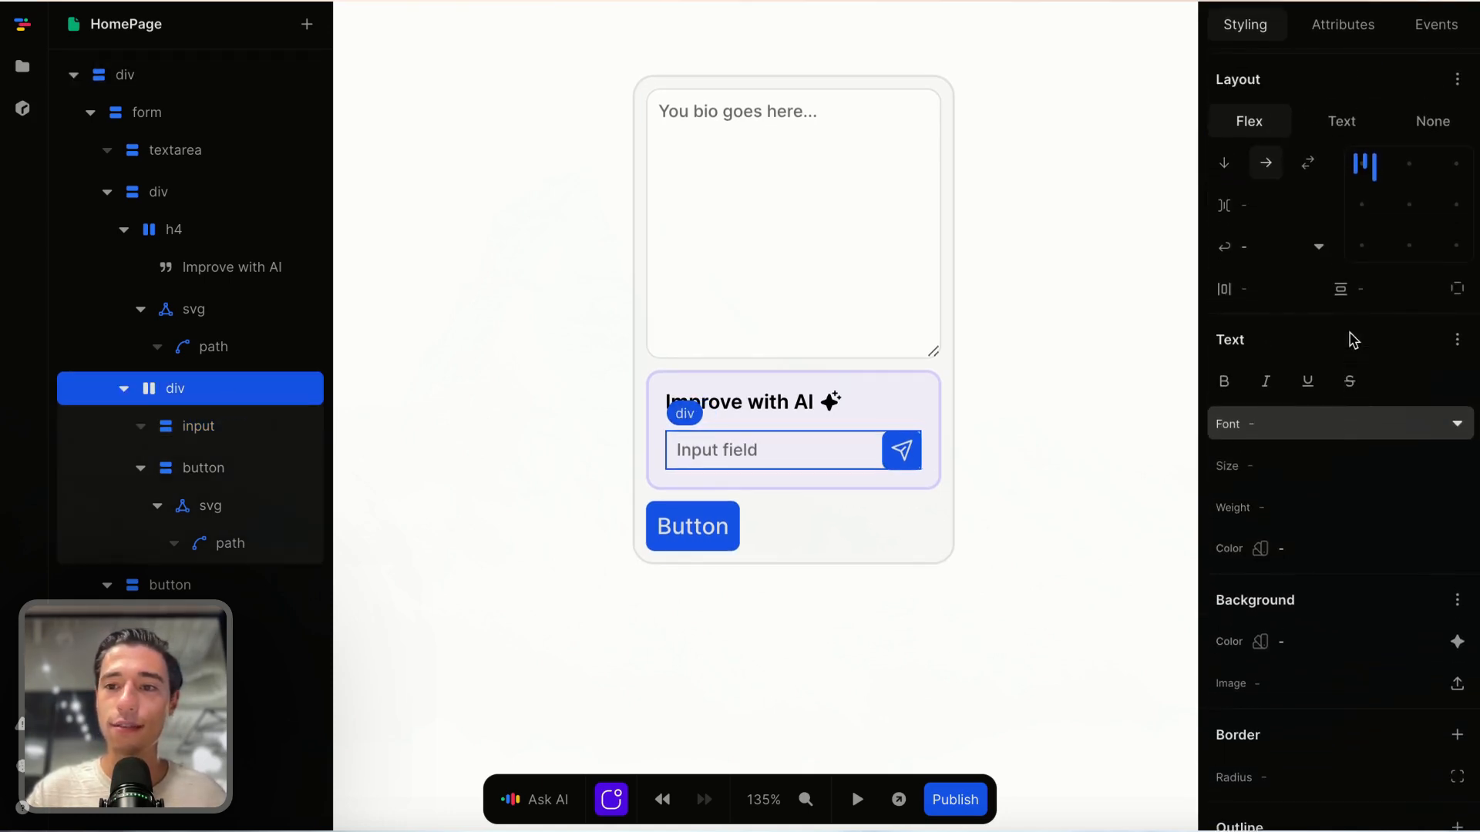
left_click(1291, 300)
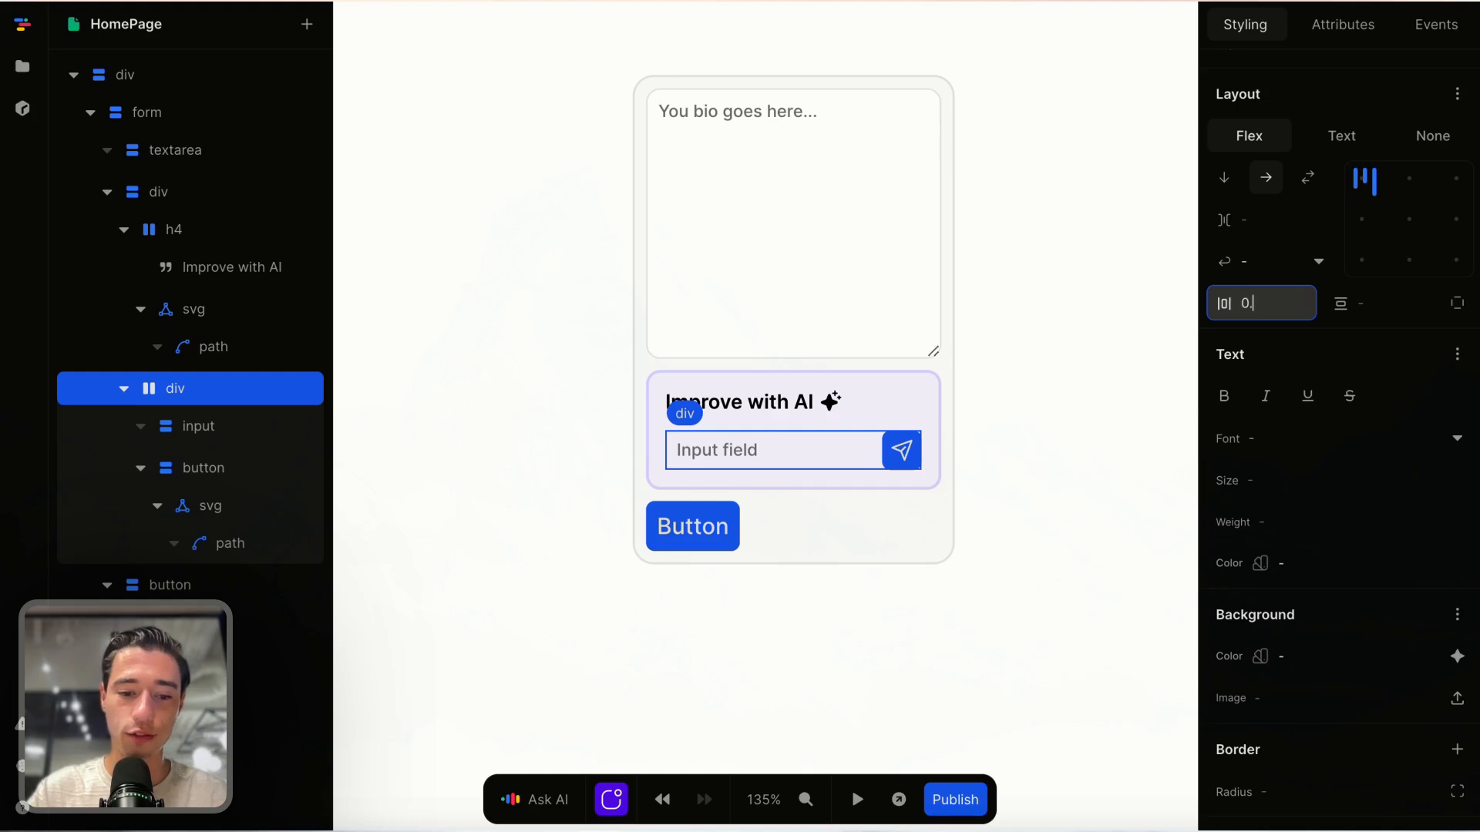
type("0.25rem")
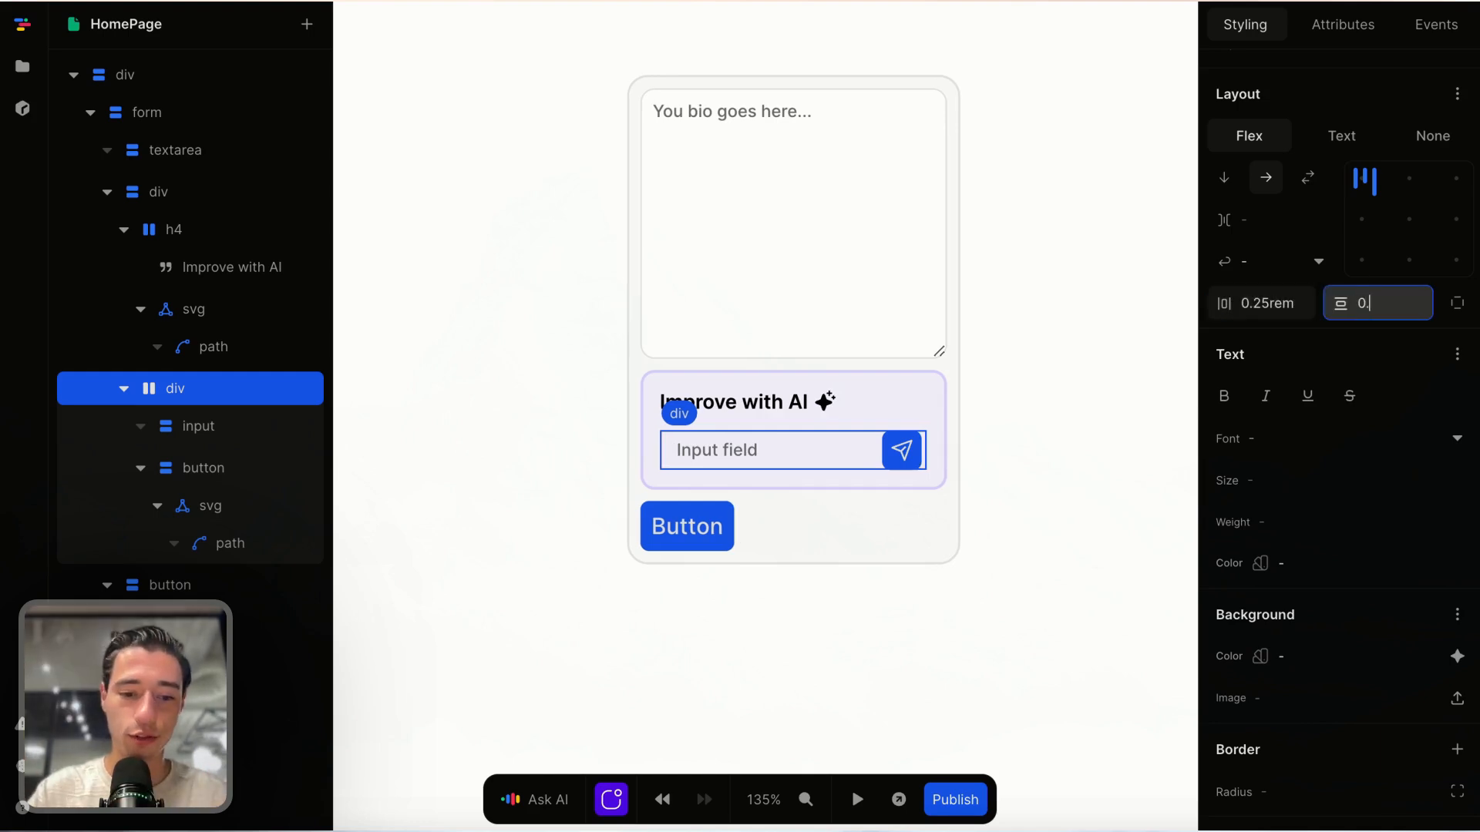
left_click(1379, 303)
type("0.25rem")
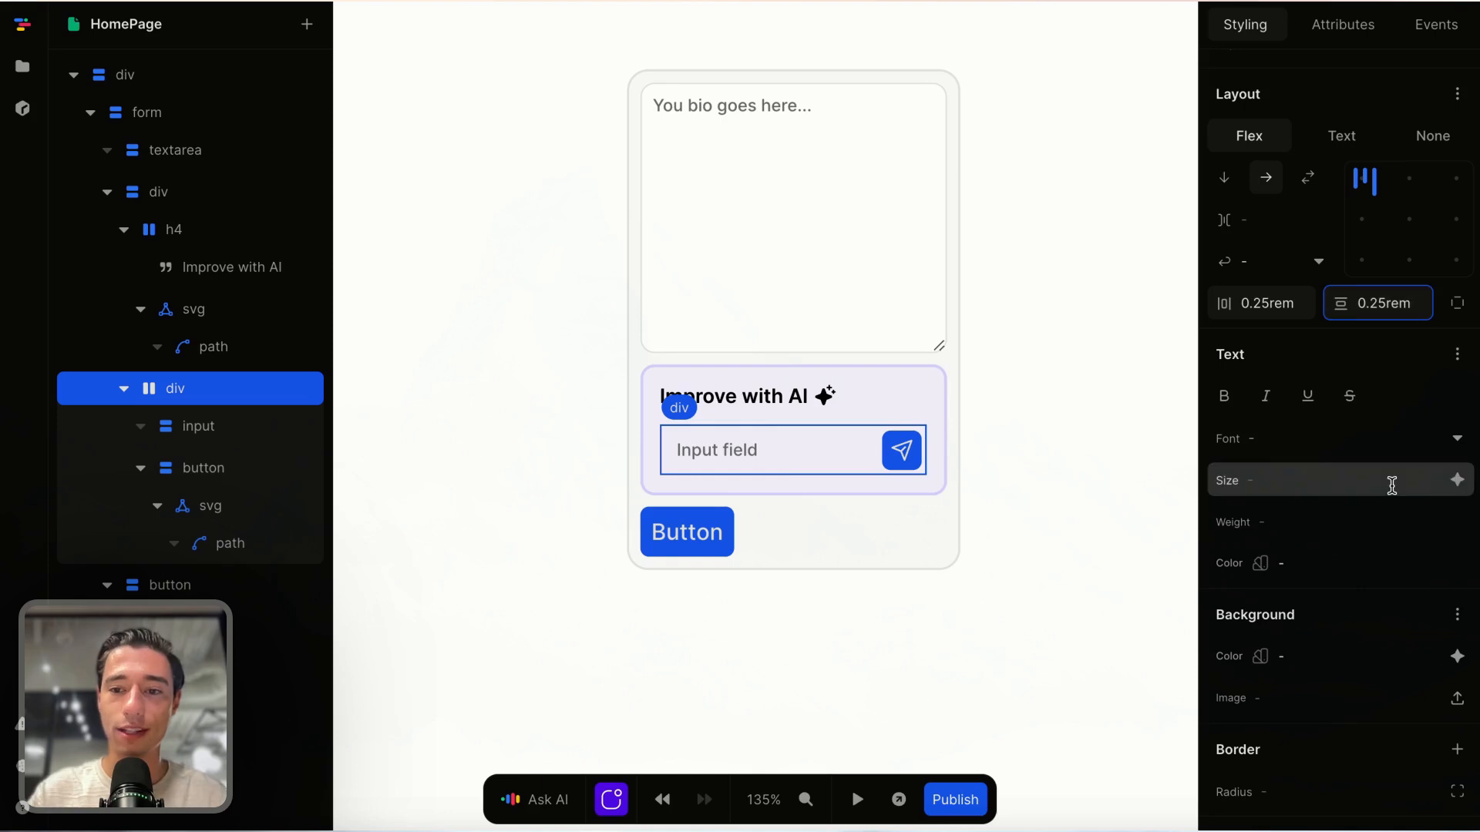
Step: Give the div around the input and send button a white #ffffff background
scroll(1392, 487, "down", 2)
left_click(1458, 550)
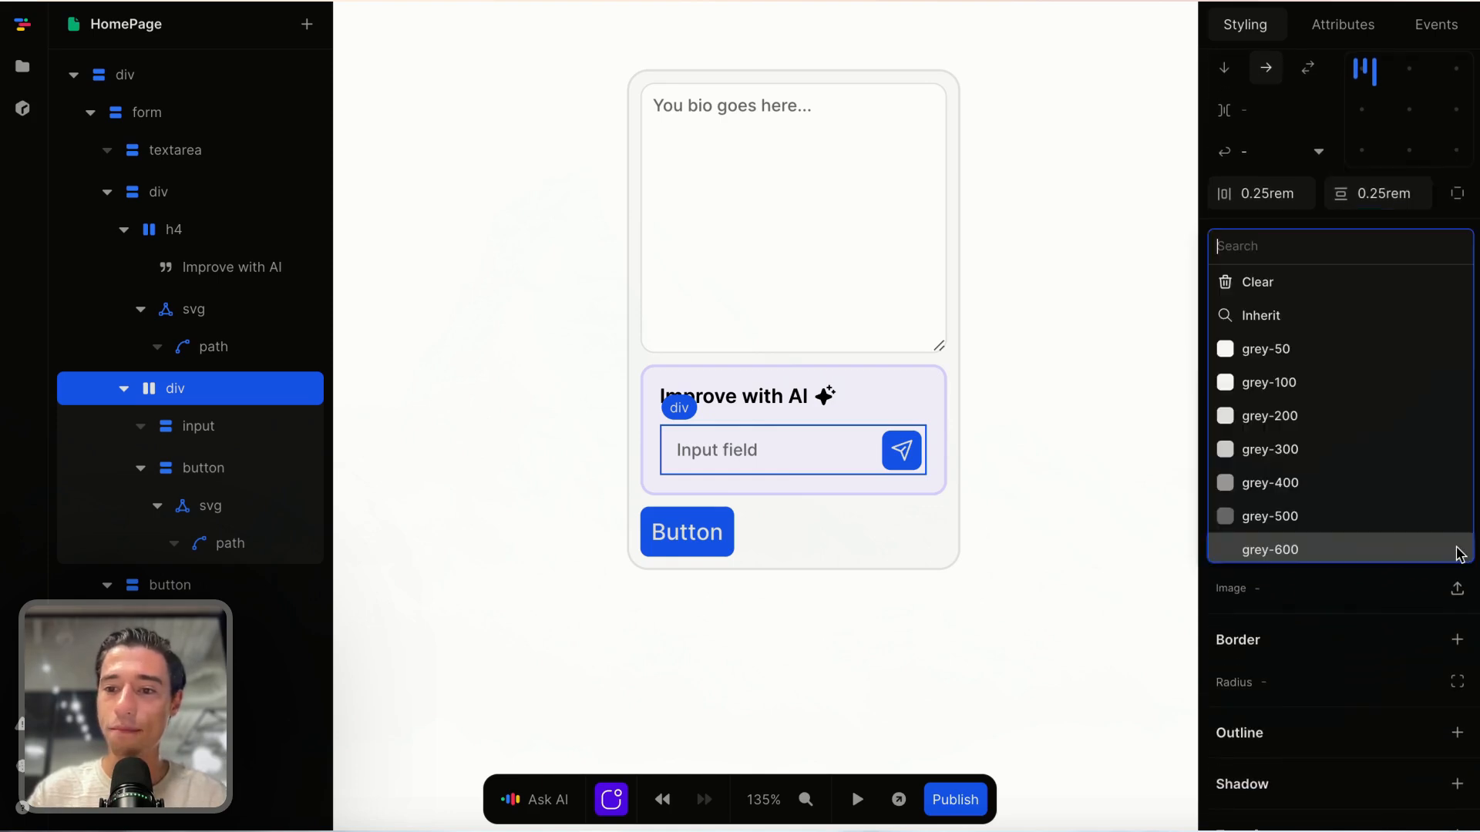
left_click(1331, 347)
left_click(1263, 543)
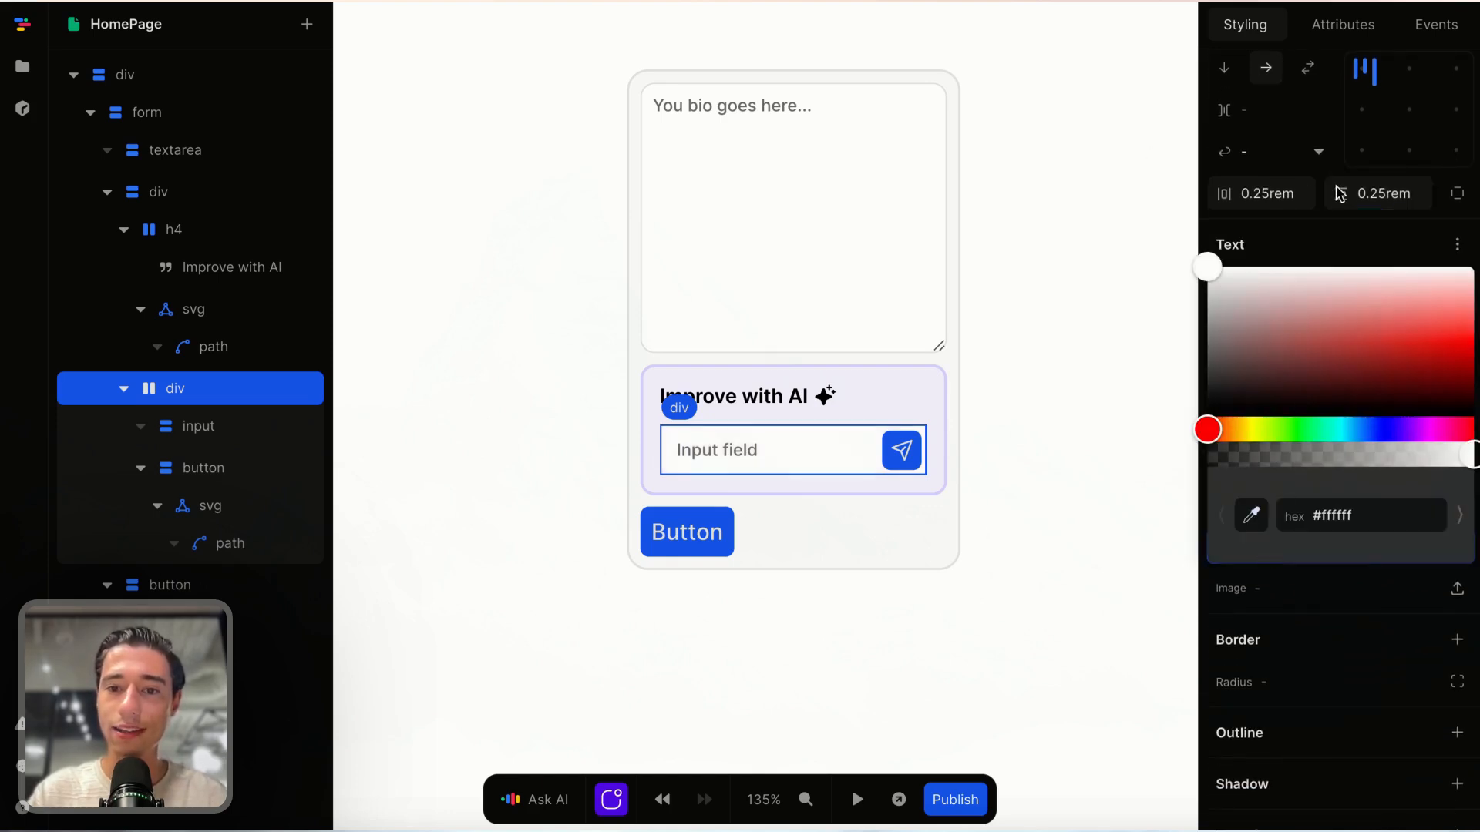
Step: Give the input wrapper div an 8px corner radius and a 1px solid grey-200 border on all sides
scroll(1341, 628, "down", 2)
left_click(1364, 609)
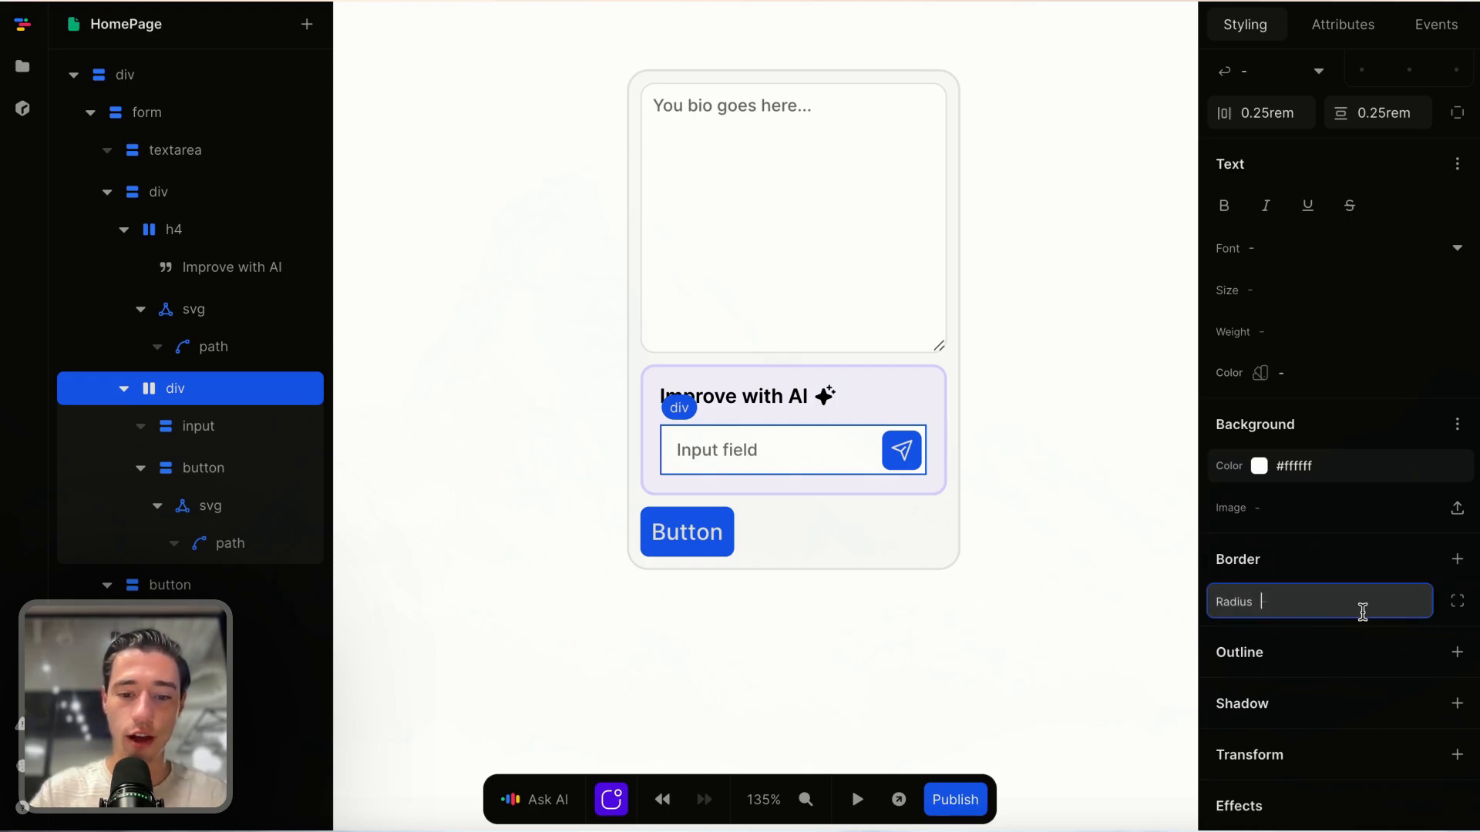
left_click(1457, 560)
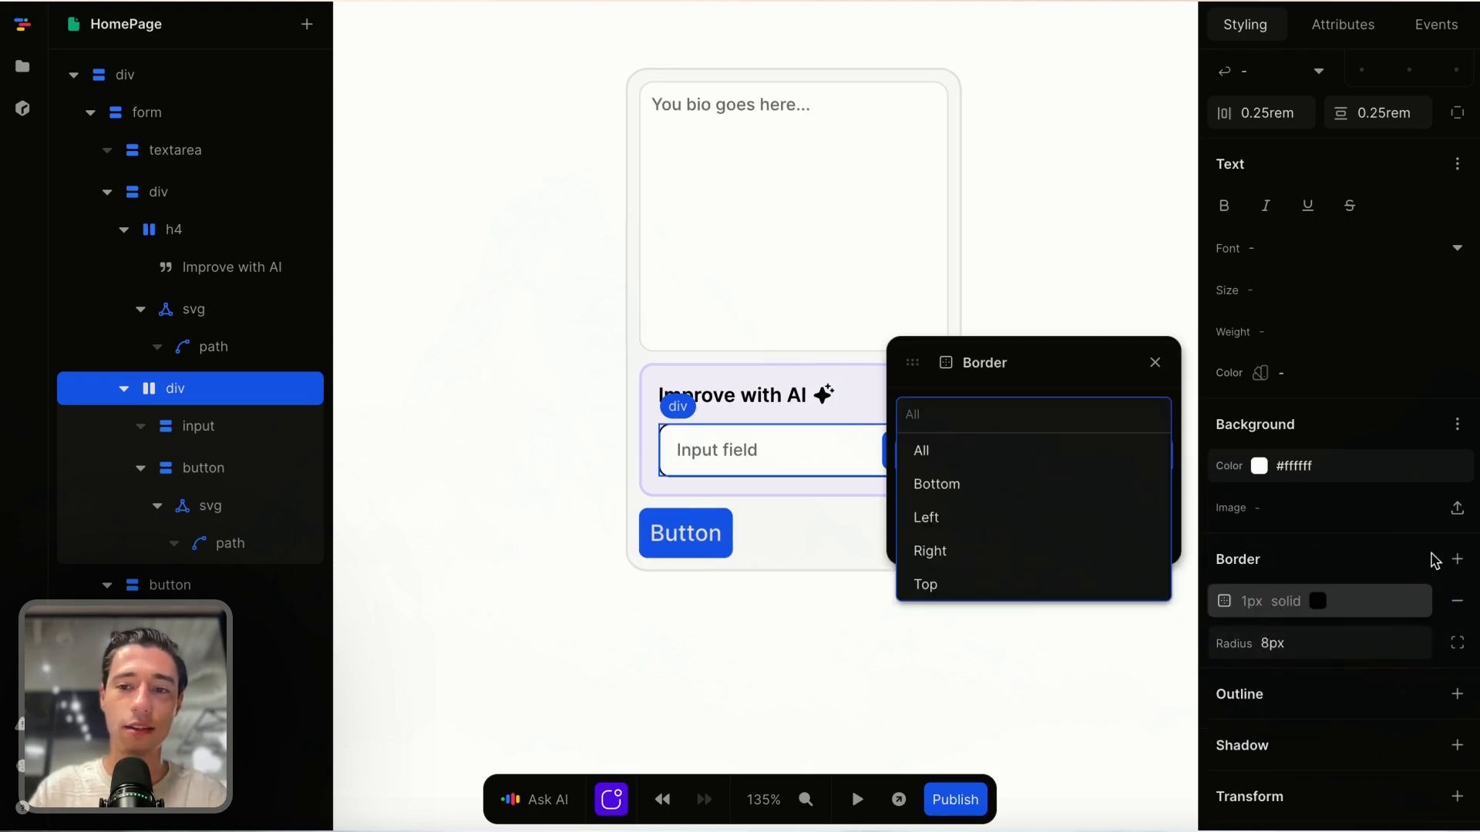
left_click(1068, 449)
left_click(1144, 547)
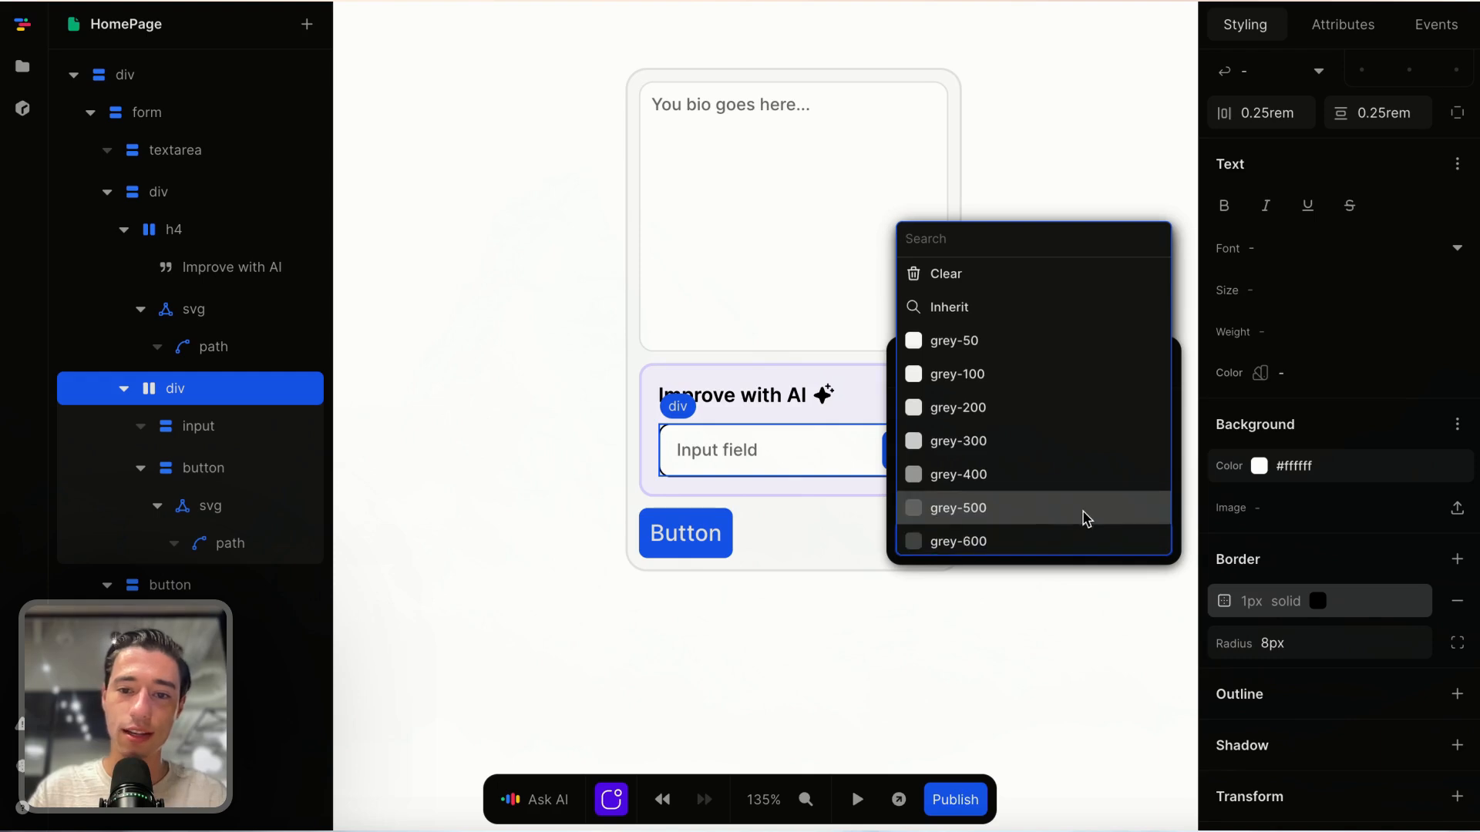
scroll(1079, 517, "down", 1)
left_click(1041, 420)
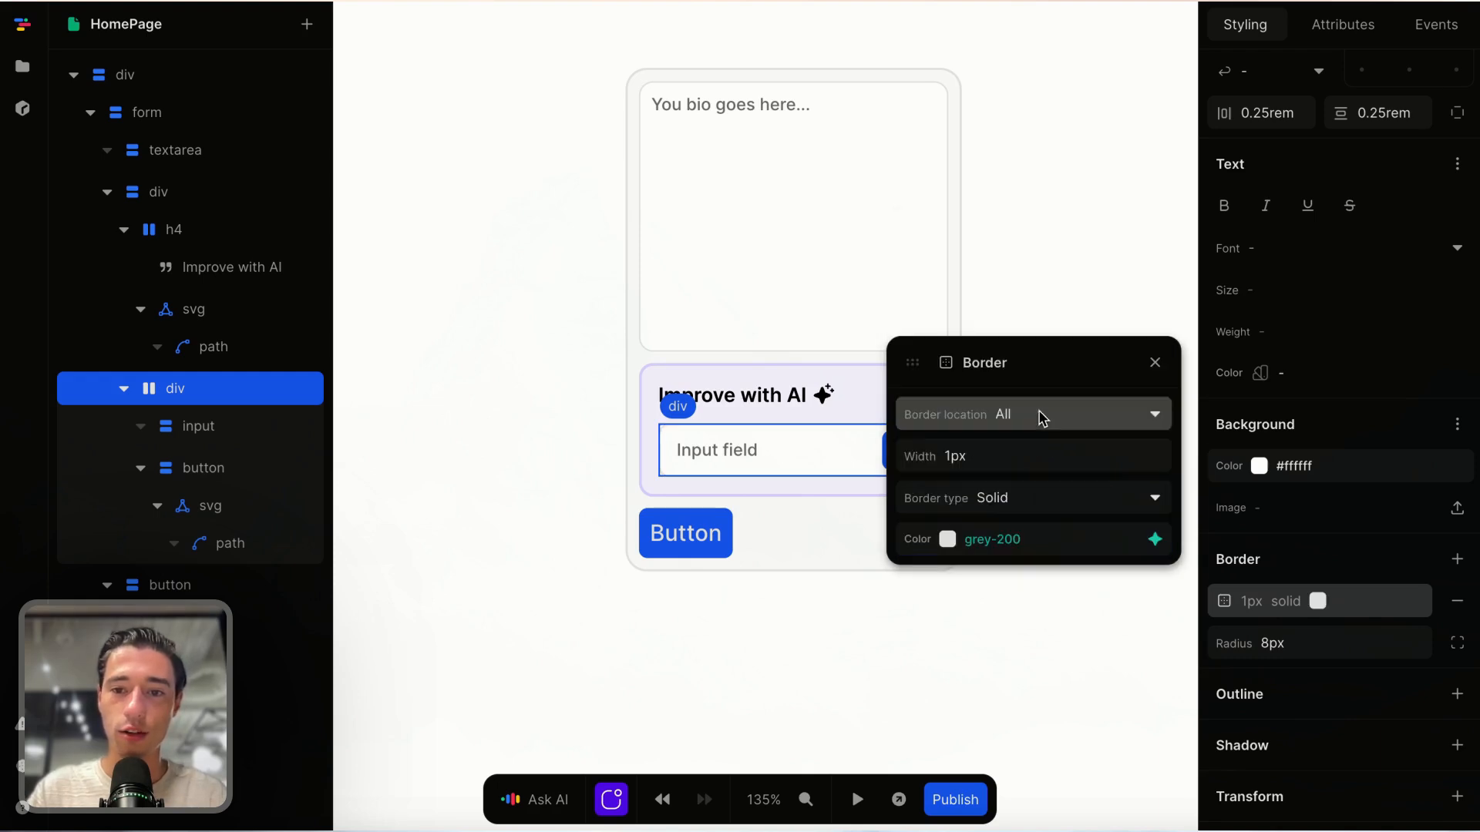
left_click(1147, 360)
left_click(970, 639)
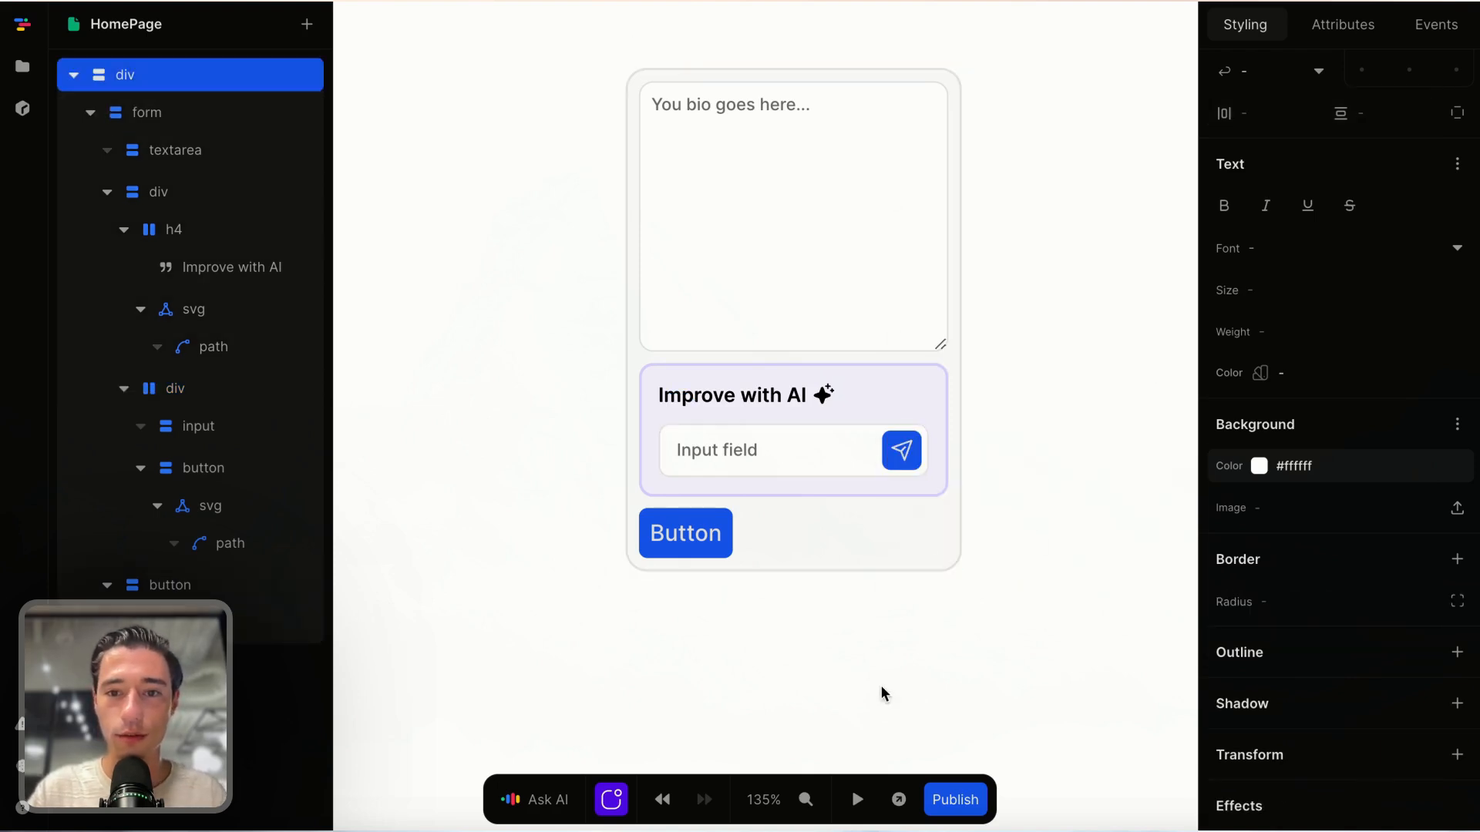
Step: Set the horizontal and vertical padding of the purple "Improve with AI" section div to 0.5rem
left_click(951, 363)
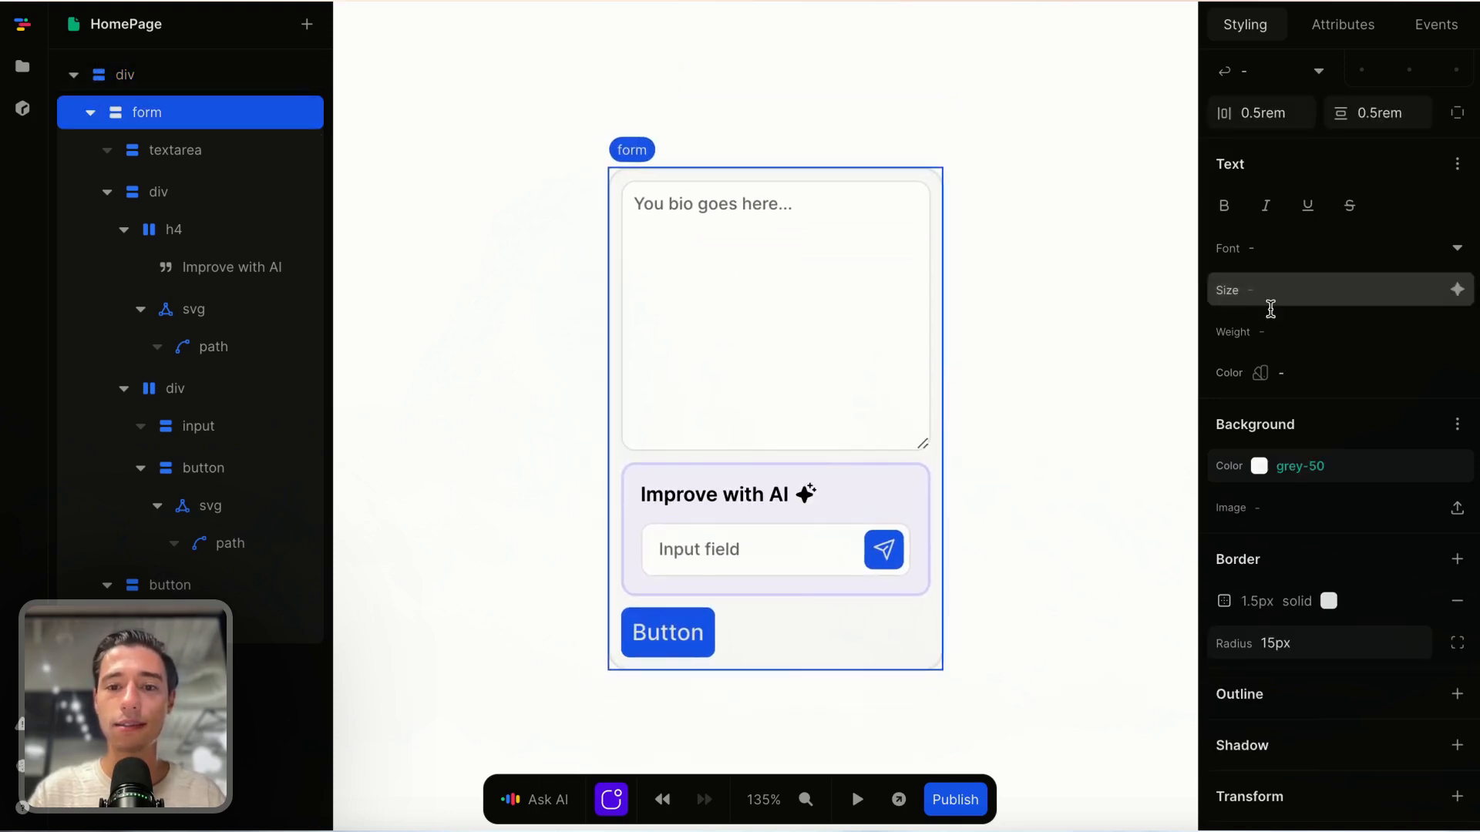
left_click(927, 496)
left_click(1066, 466)
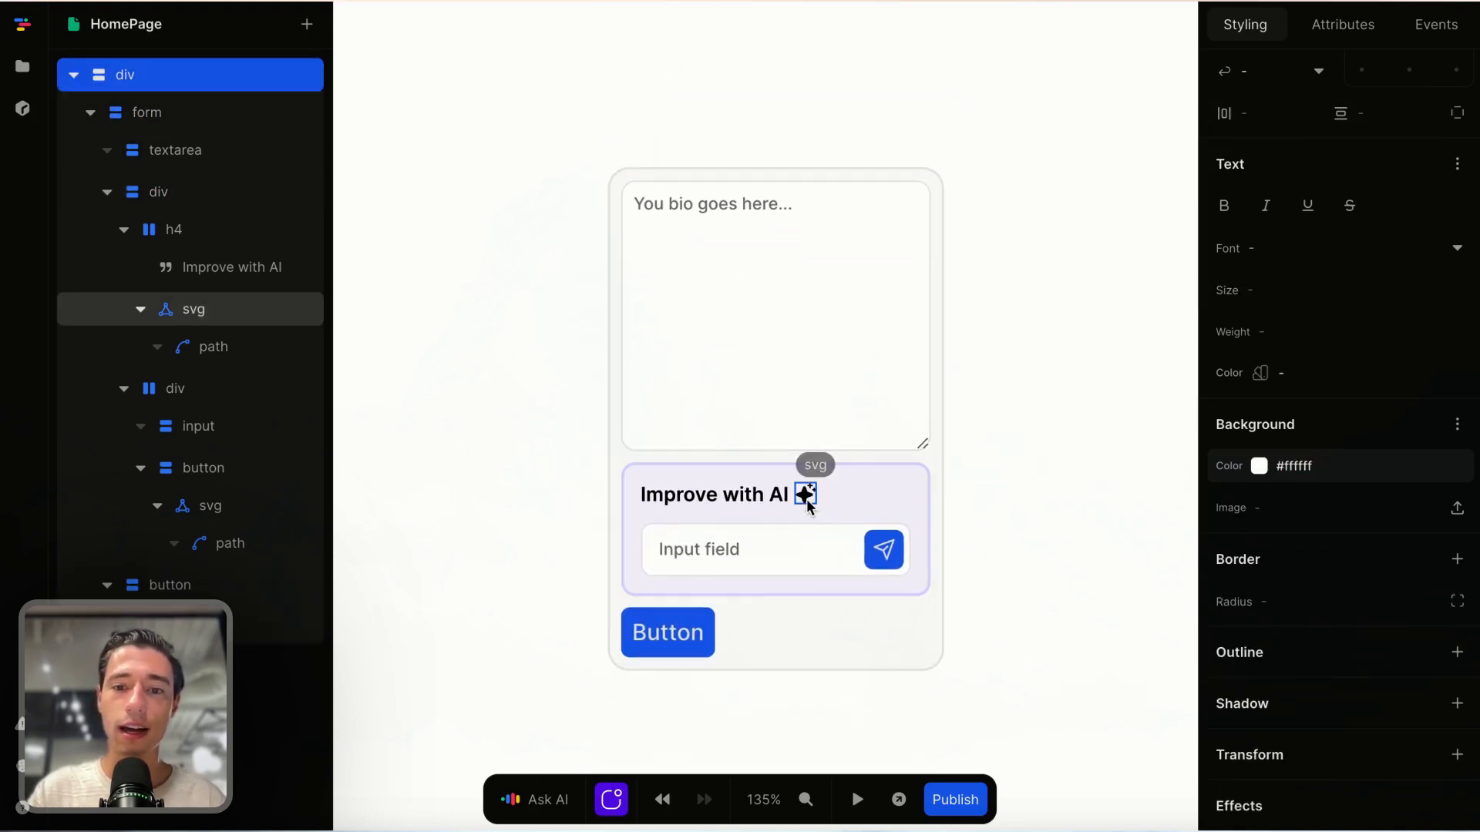
left_click(920, 529)
scroll(1337, 453, "up", 4)
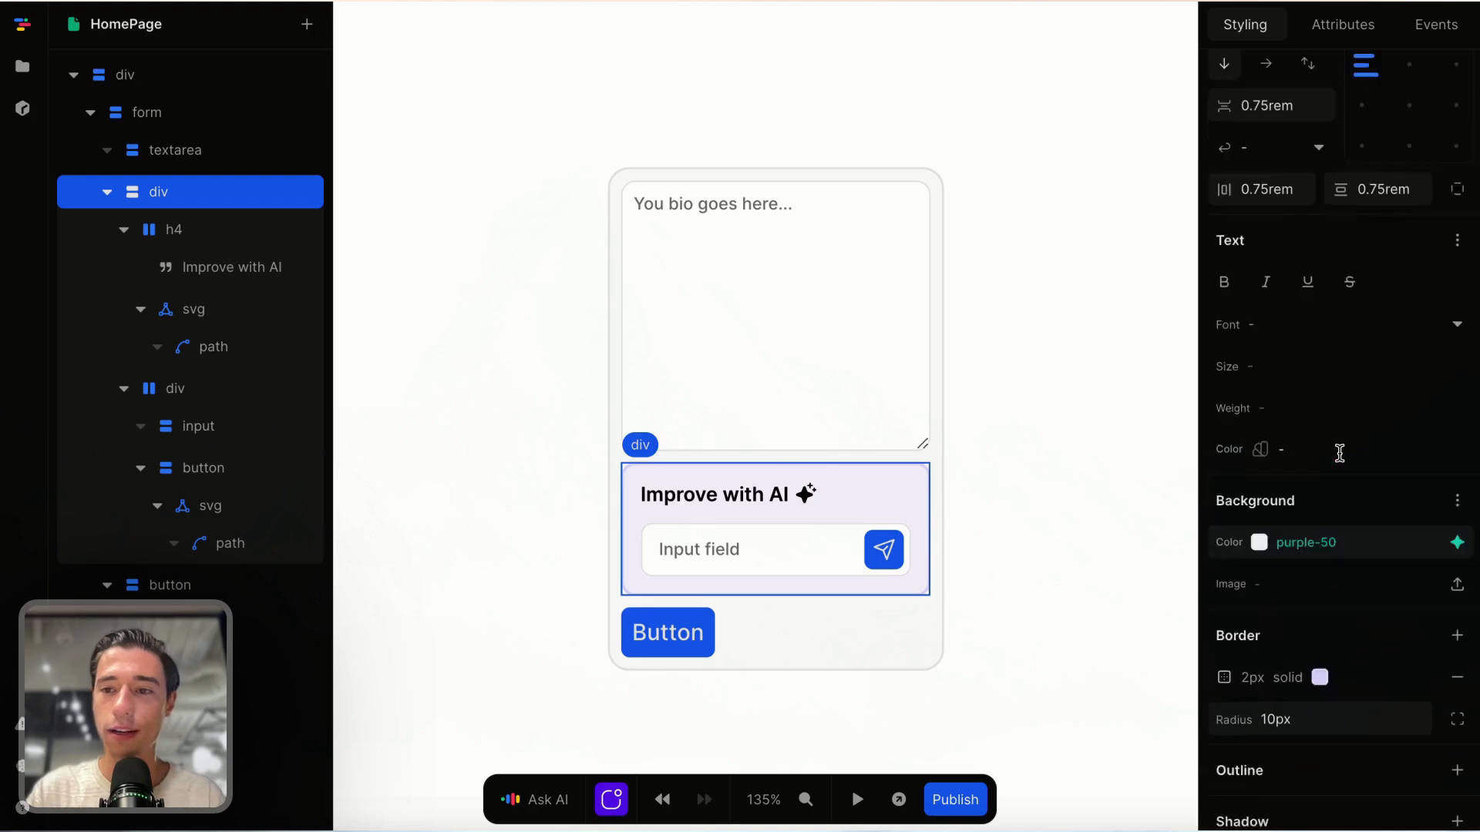
left_click(1264, 395)
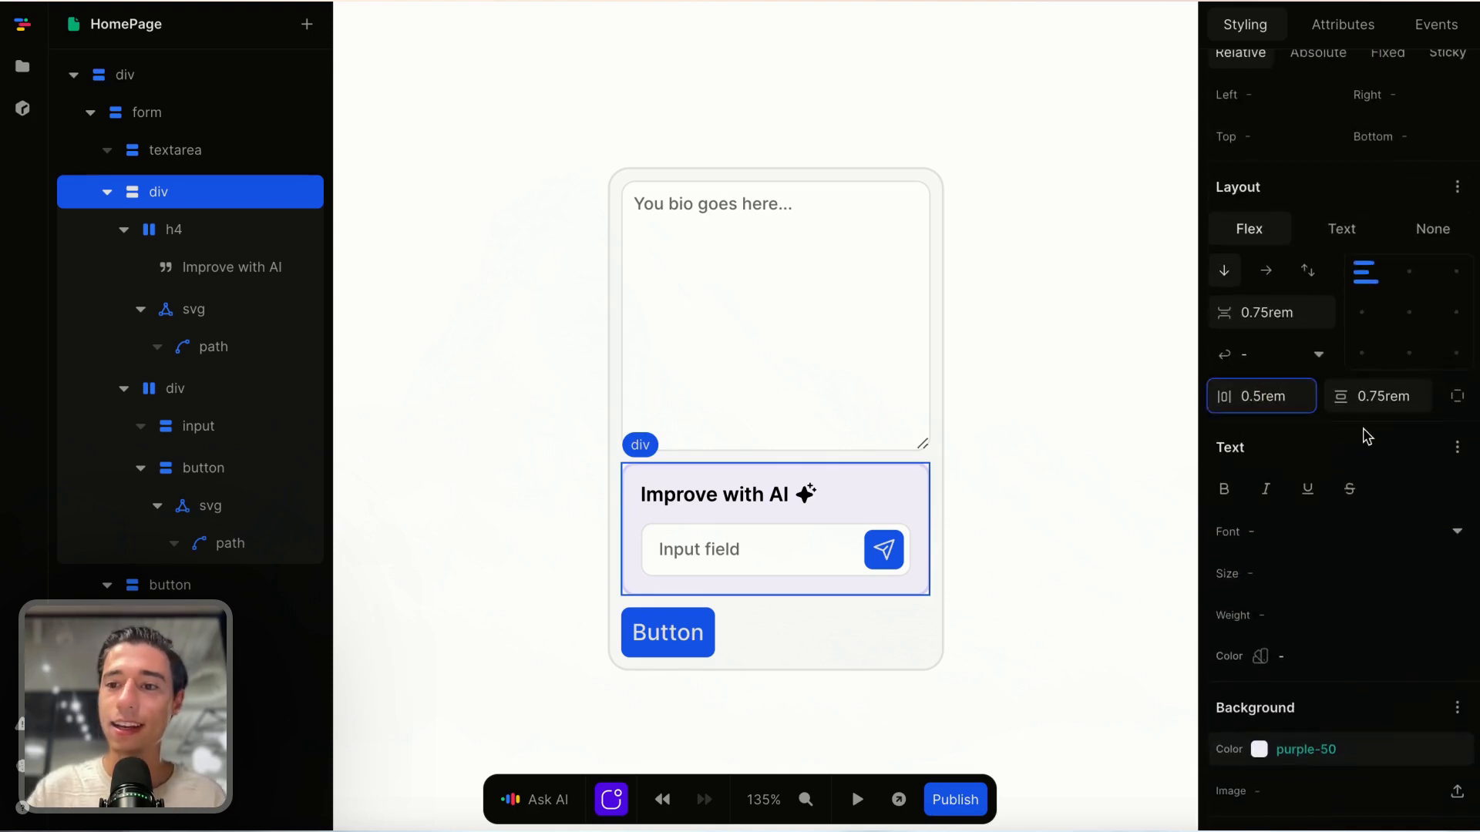
left_click(1368, 395)
key("BackSpace")
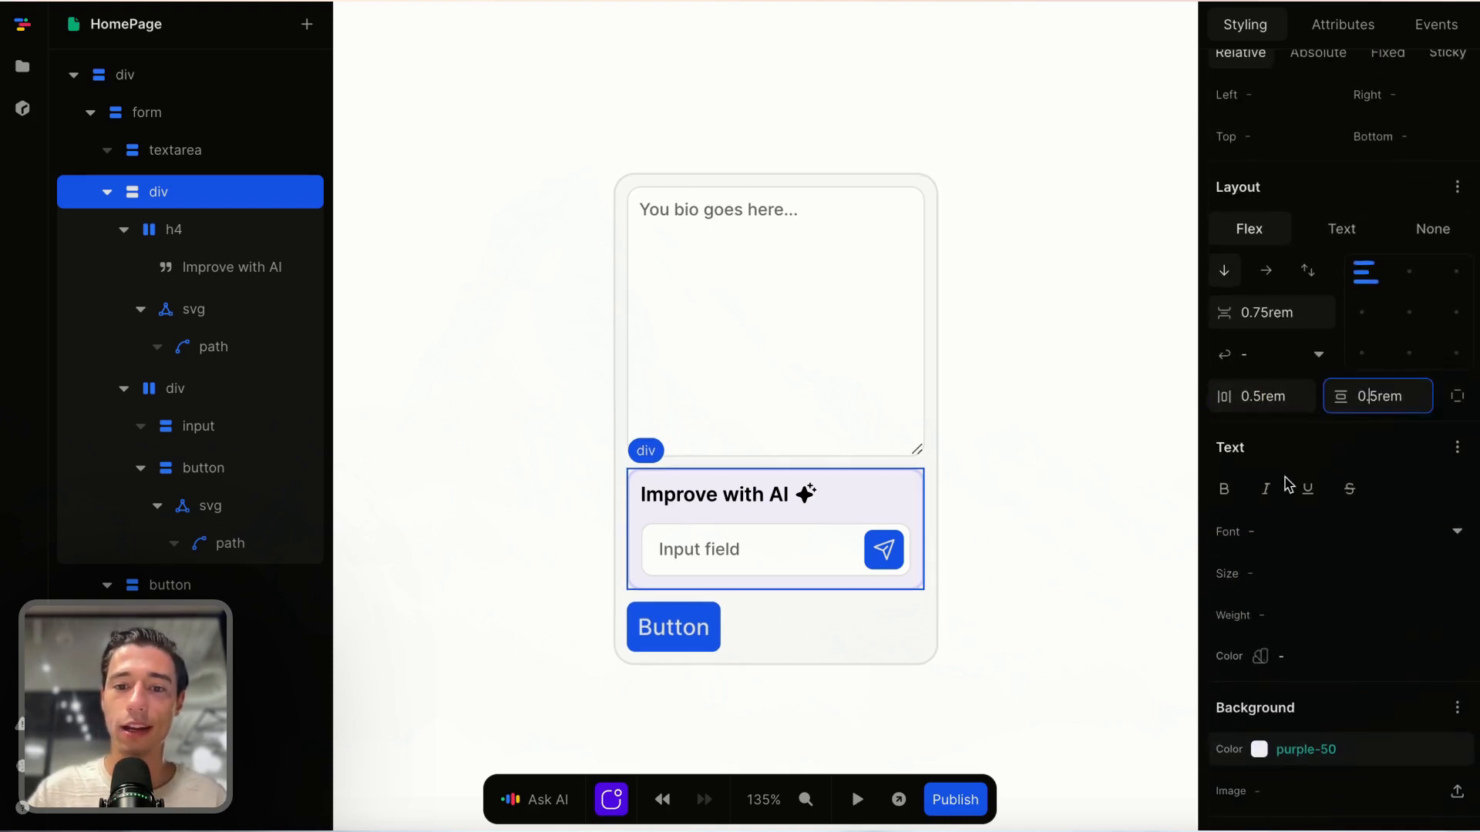
left_click(1043, 628)
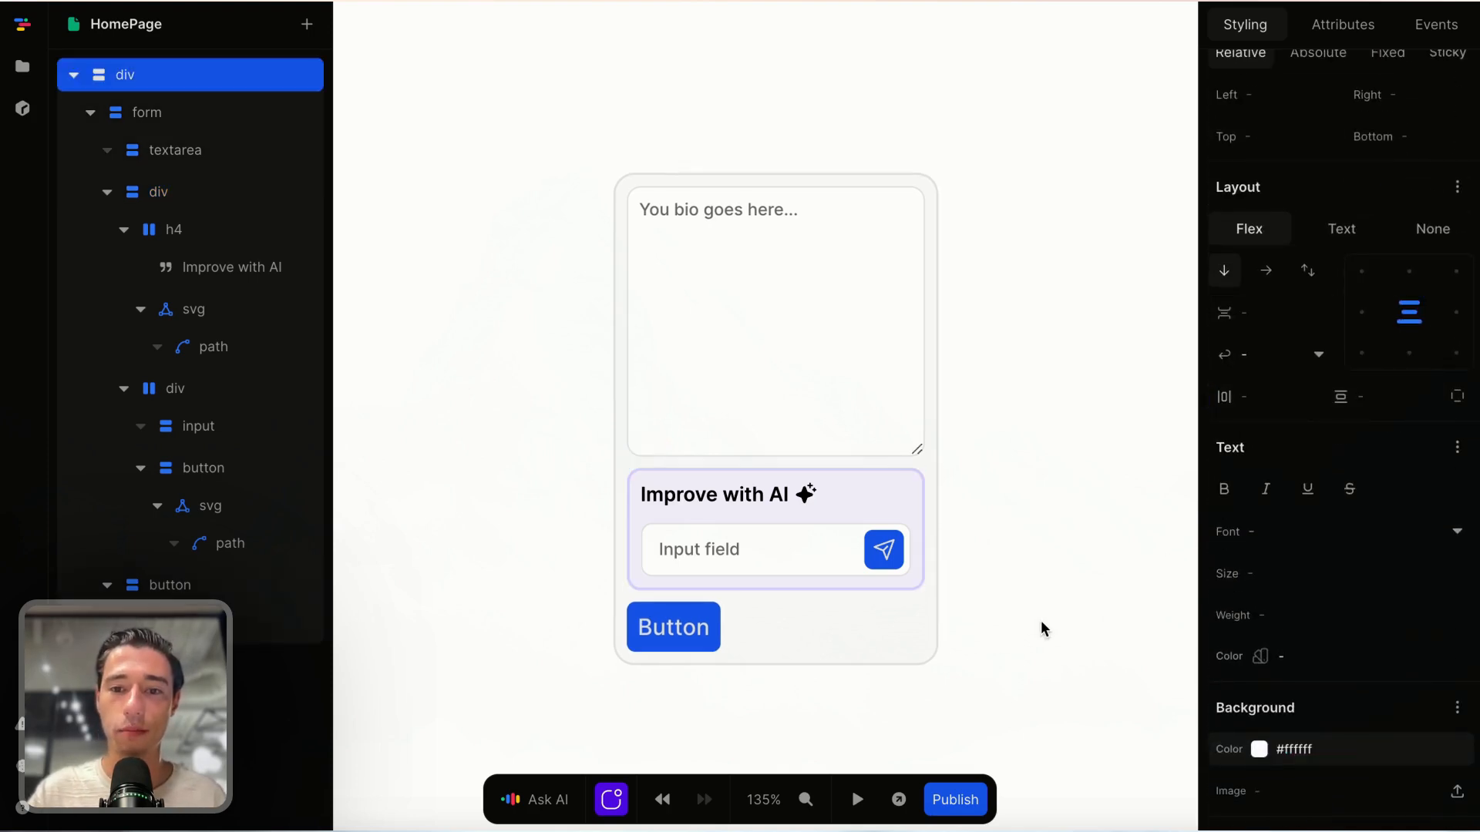
left_click(917, 505)
scroll(1380, 551, "down", 4)
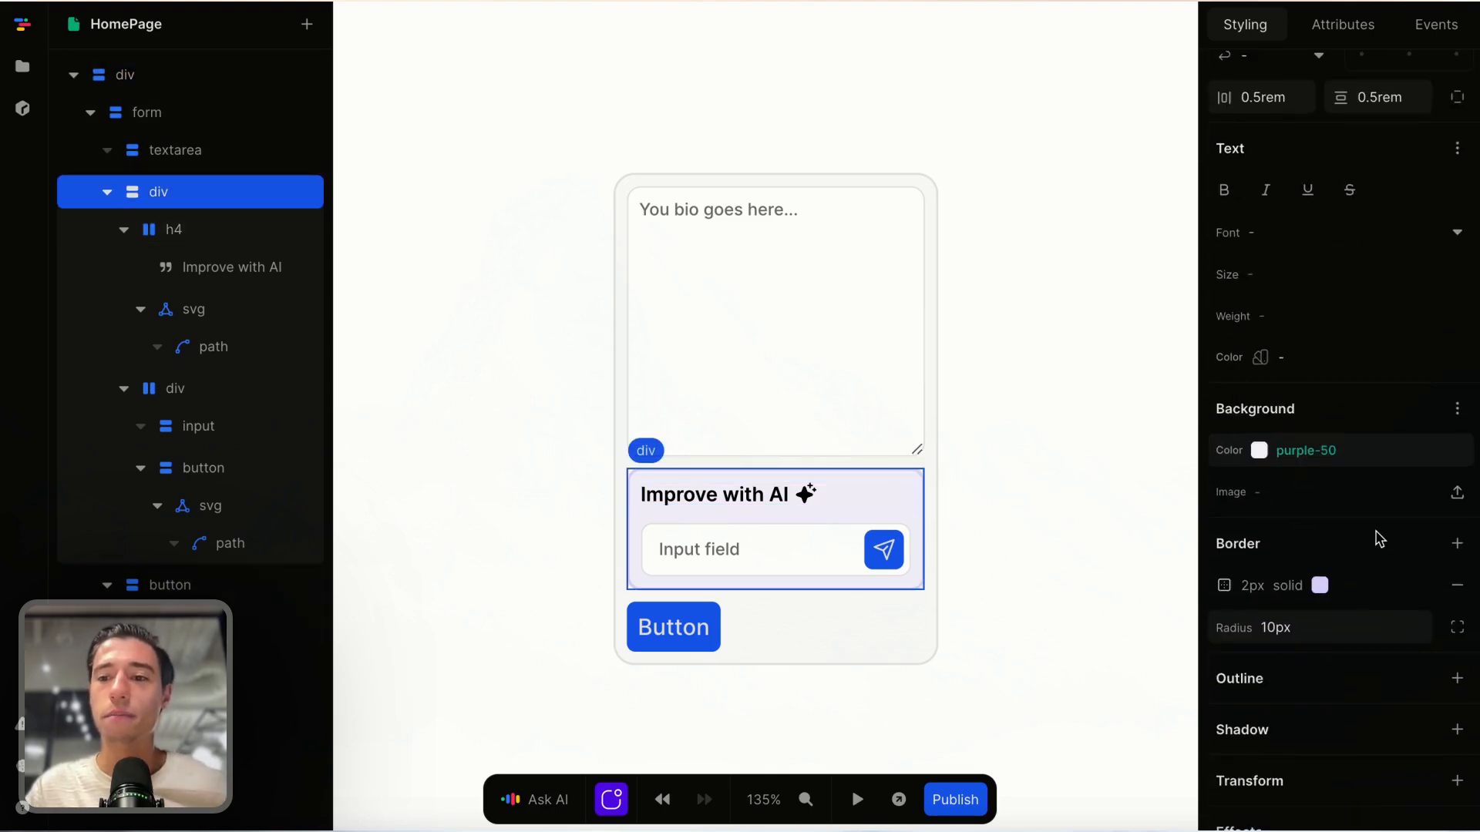
scroll(984, 495, "down", 5)
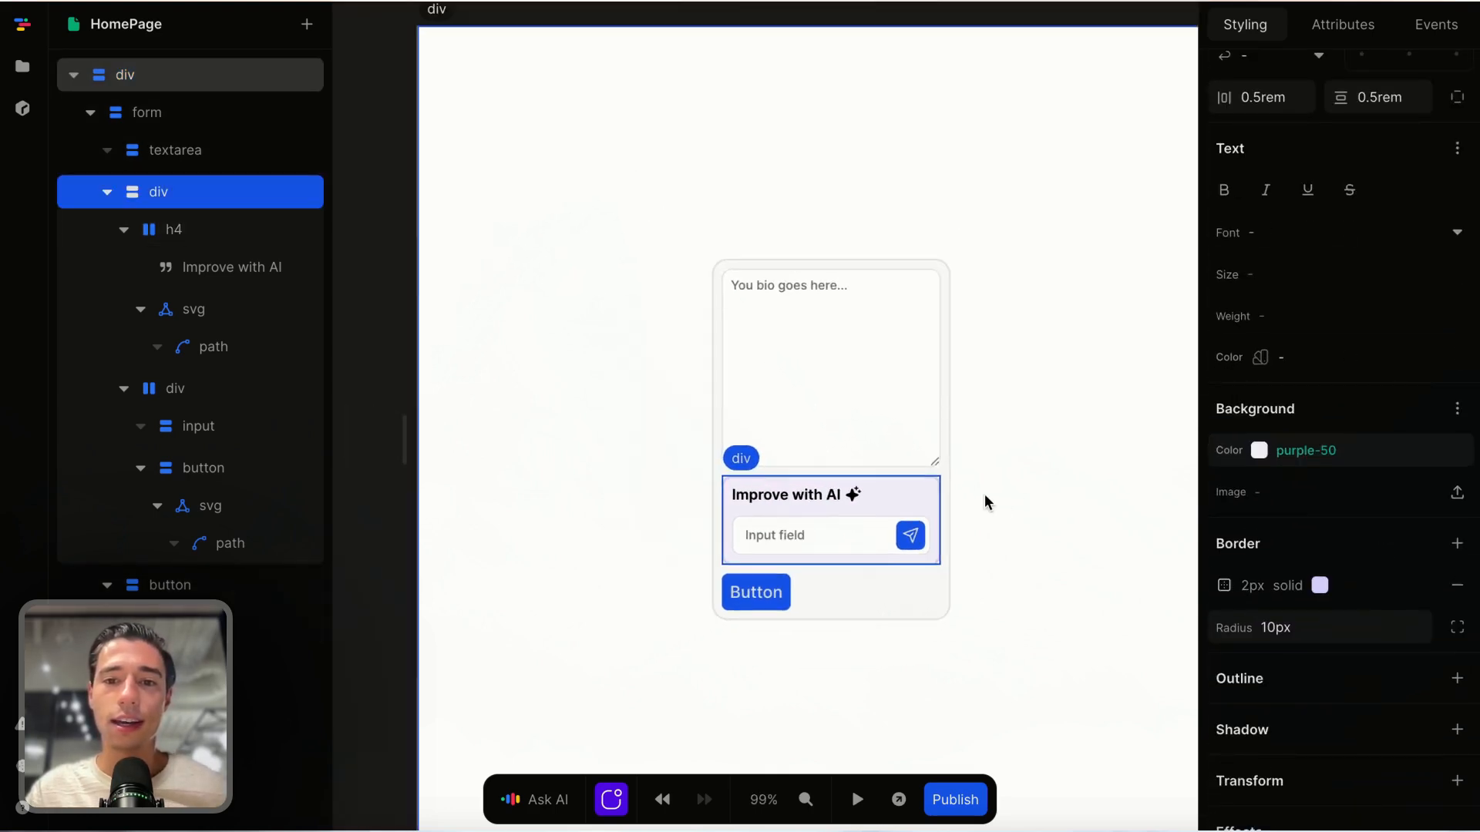
scroll(982, 495, "right", 1)
scroll(982, 496, "up", 1)
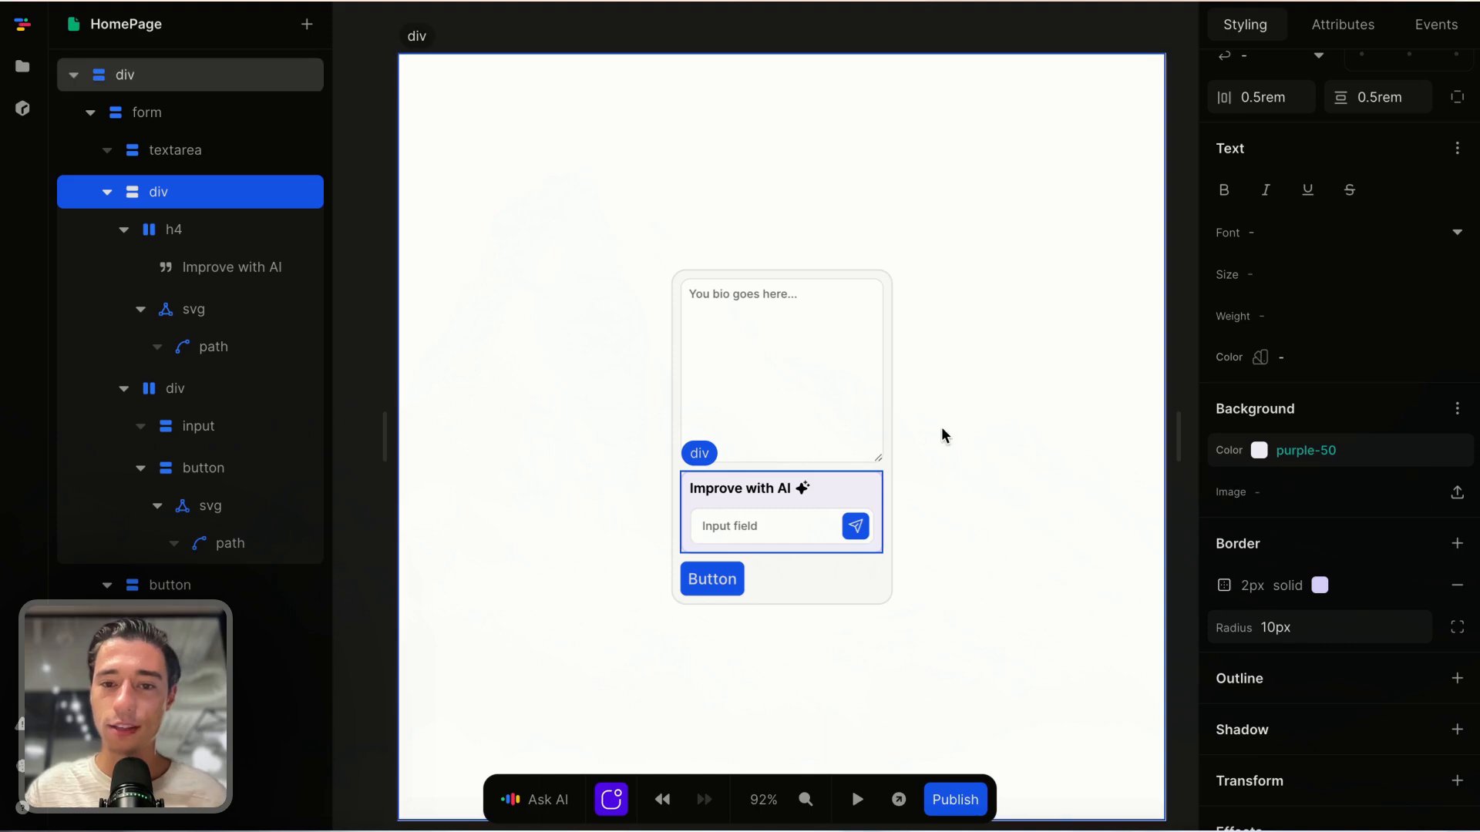
Step: Set the placeholder of the input in the "Improve with AI" section to "e.g. fix my grammar"
left_click(826, 547)
left_click(759, 532)
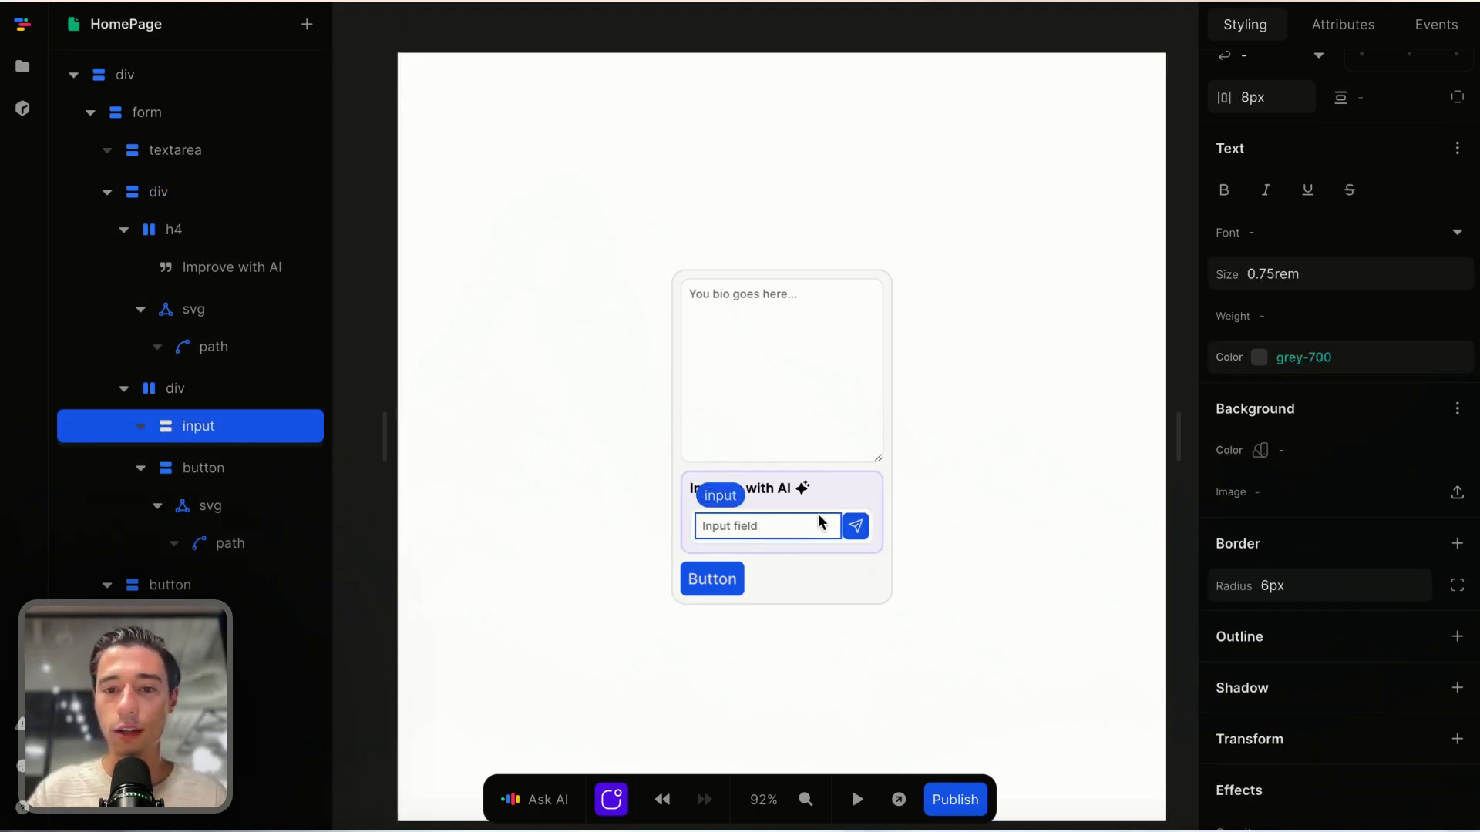
left_click(1343, 24)
left_click_drag(1288, 345, 1333, 349)
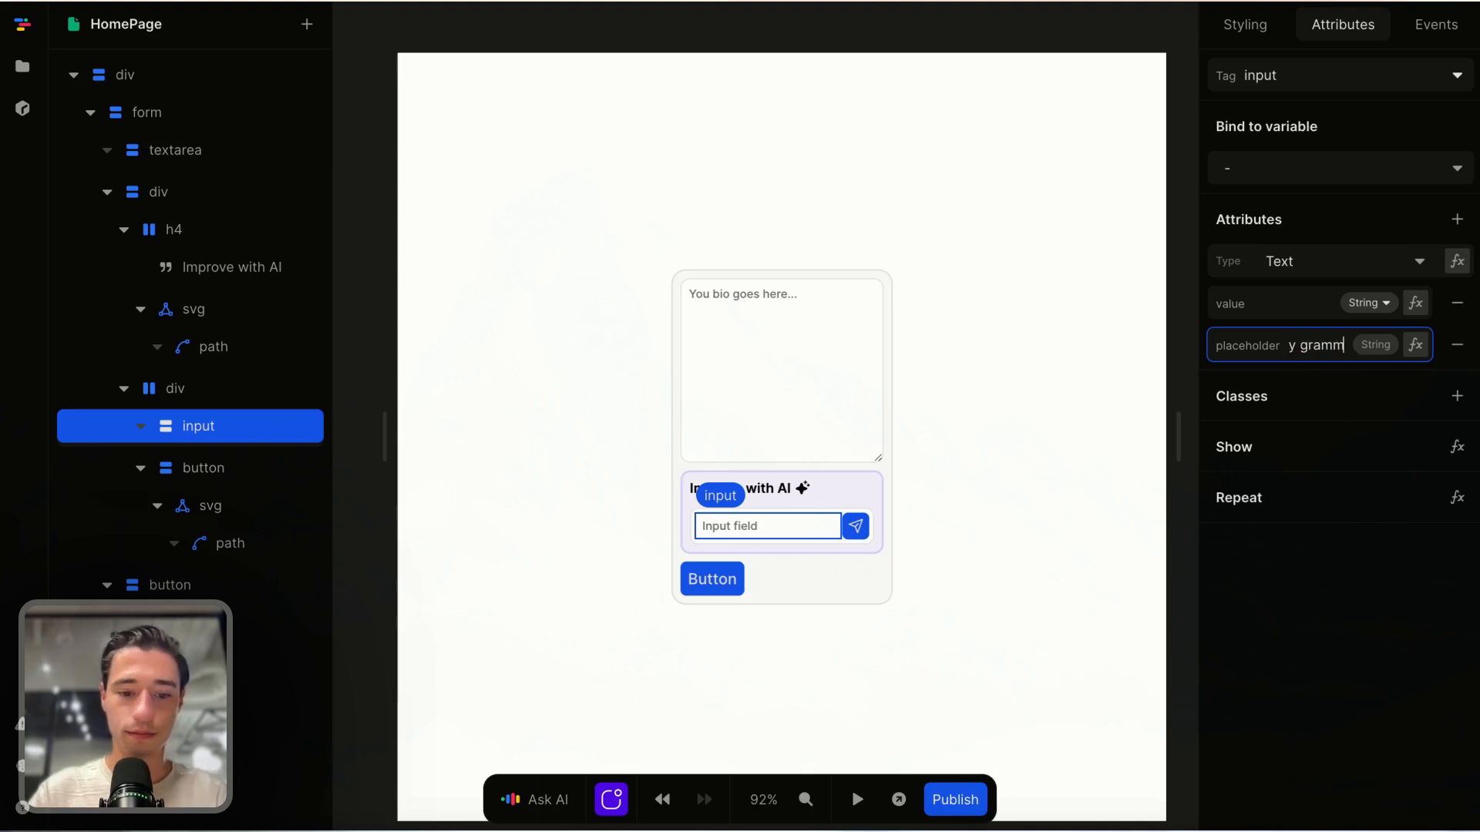
key("Return")
left_click(1011, 621)
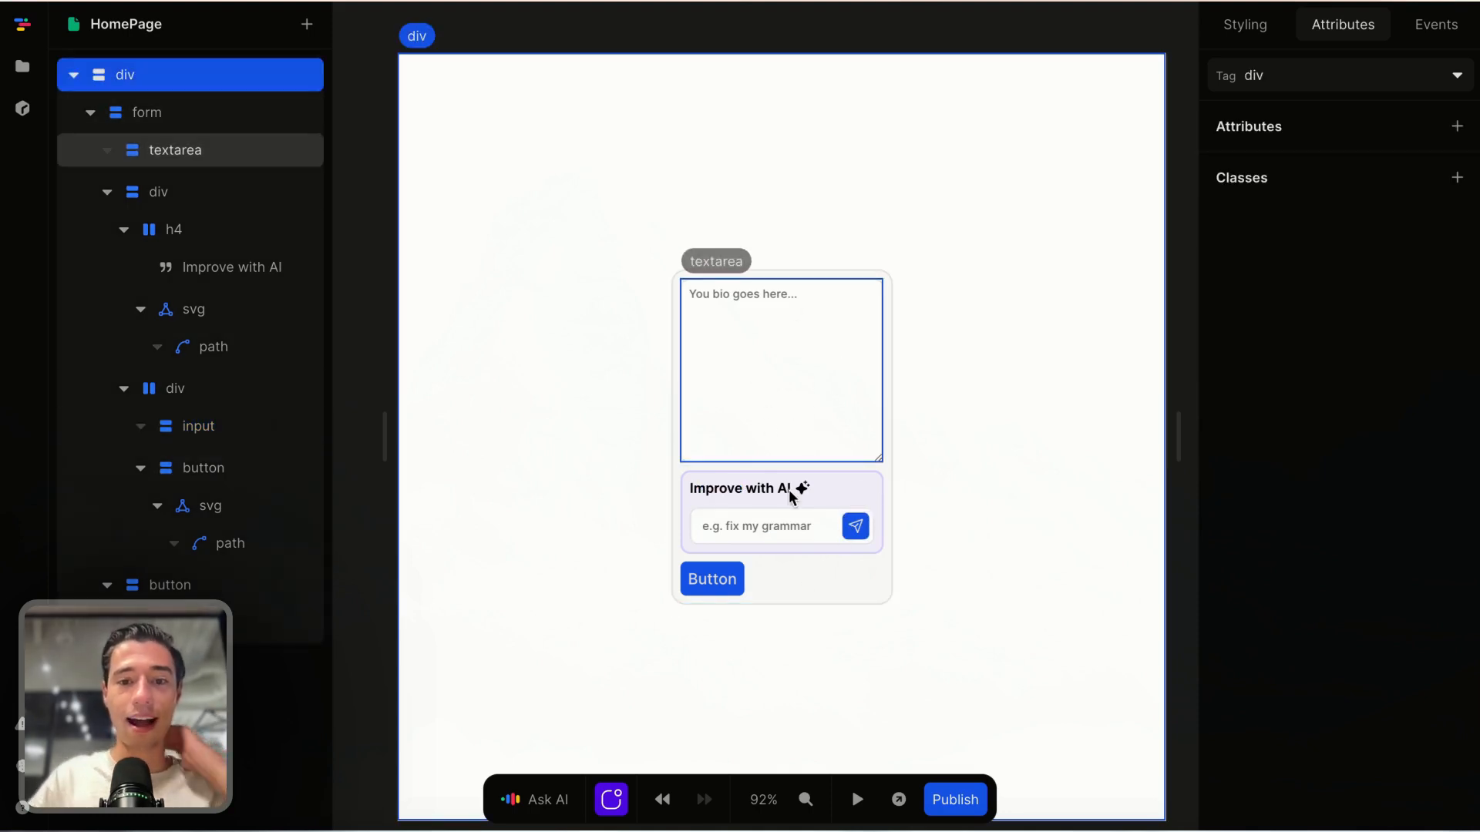
scroll(767, 542, "up", 2)
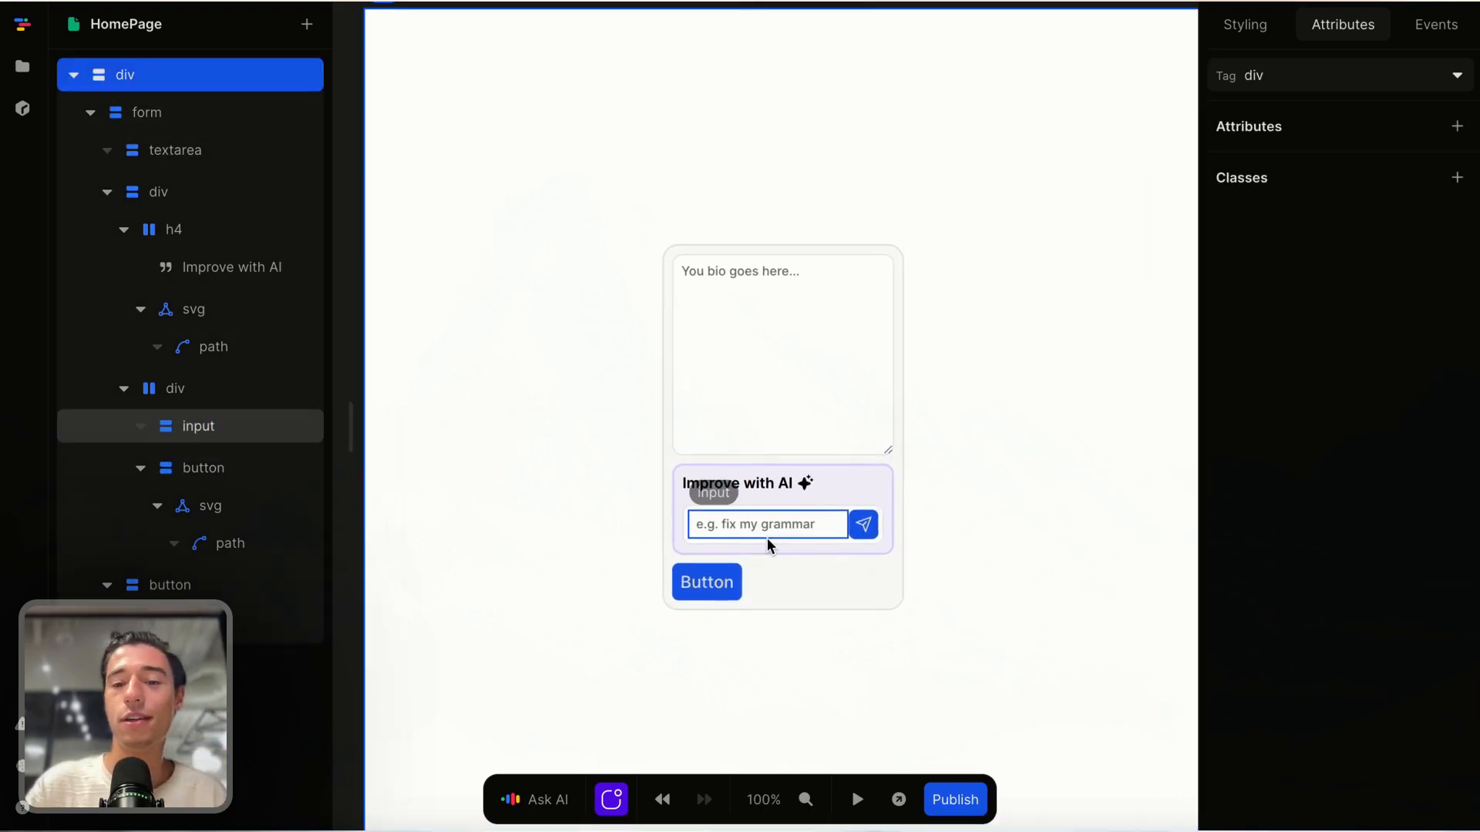
left_click(740, 588)
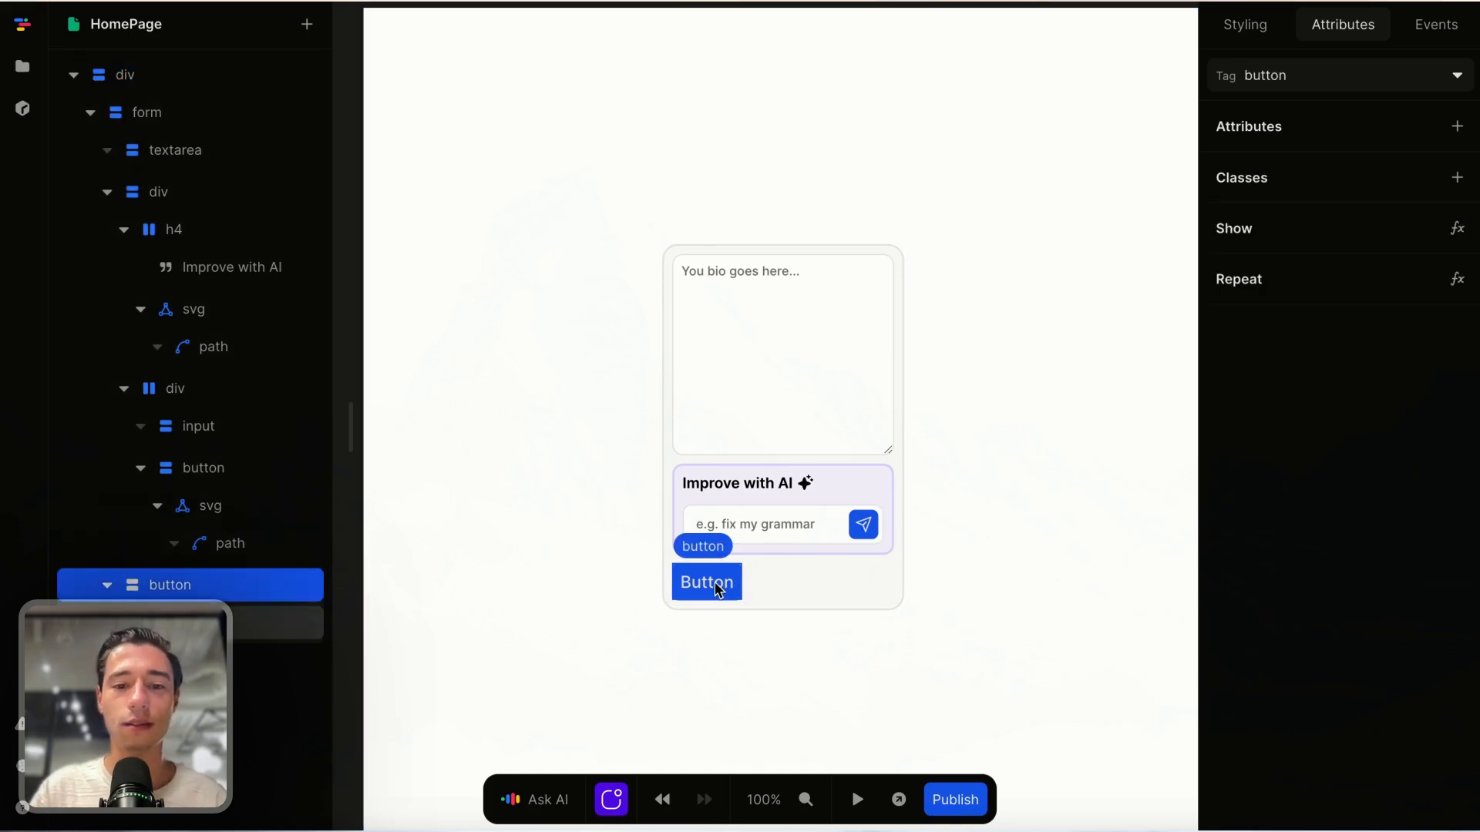
left_click(812, 581)
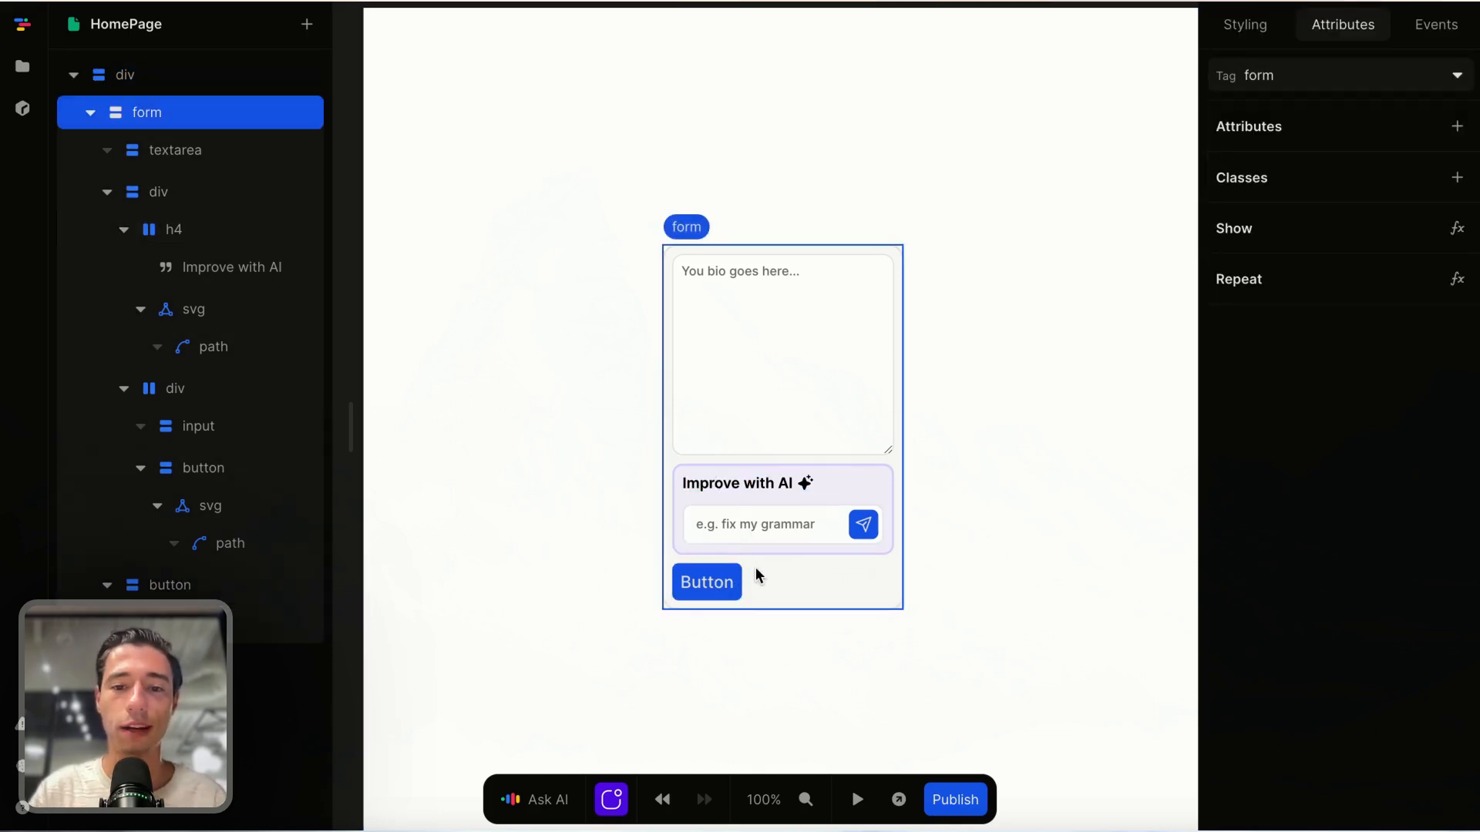
scroll(744, 586, "up", 1)
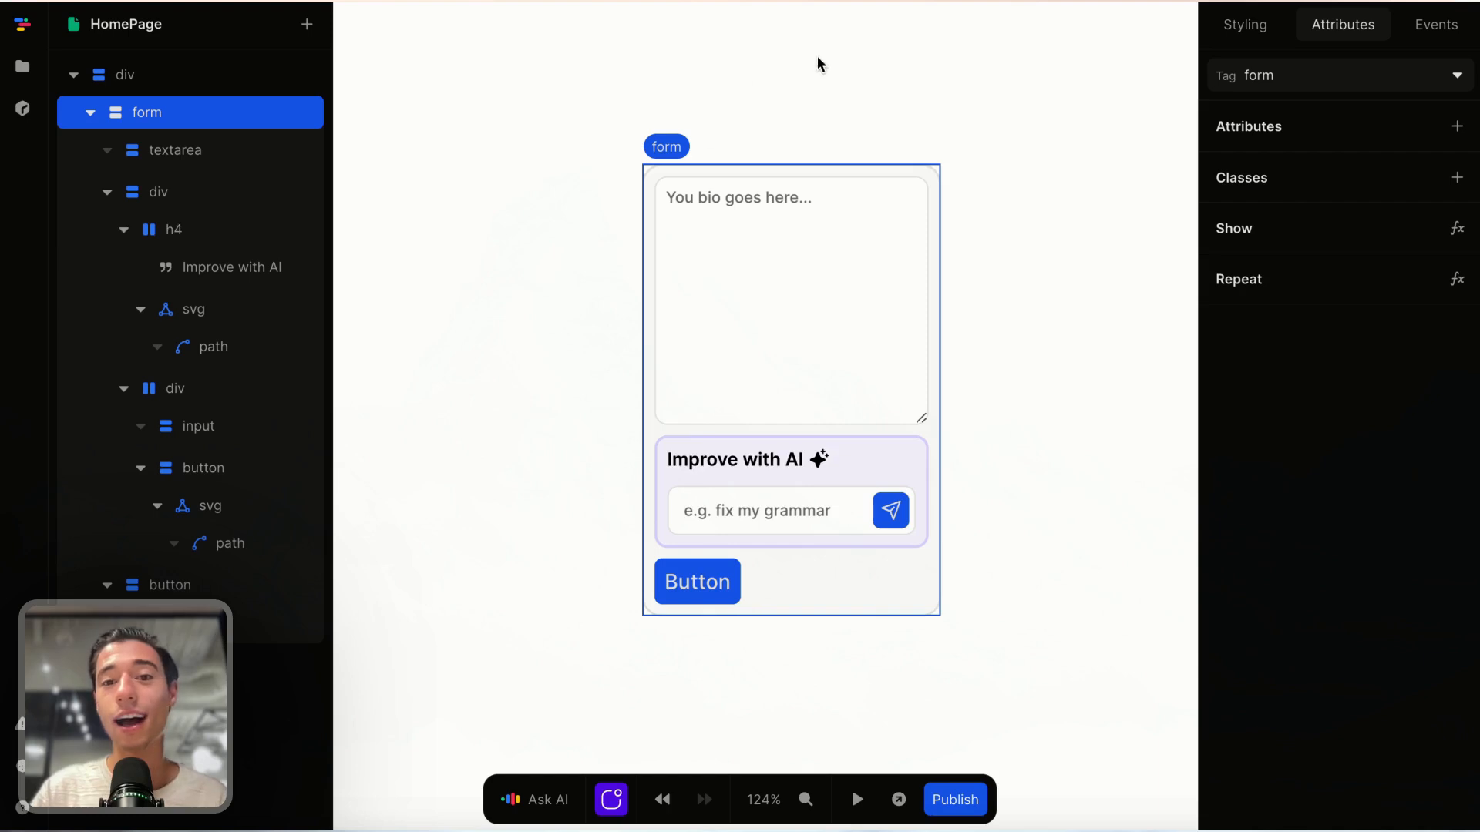
left_click(876, 479)
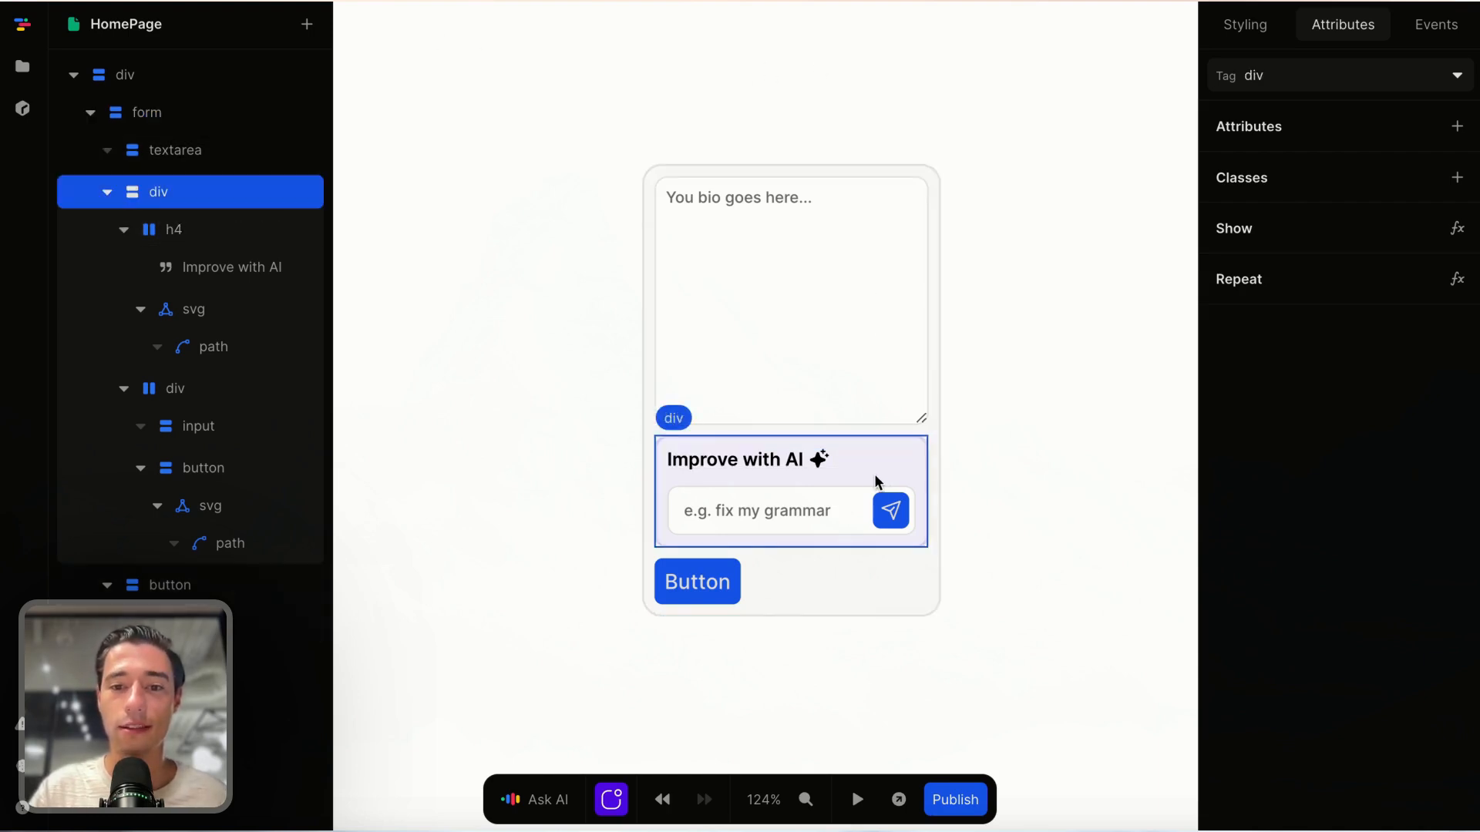
left_click(863, 495)
left_click(789, 470)
left_click(788, 464)
left_click(847, 470)
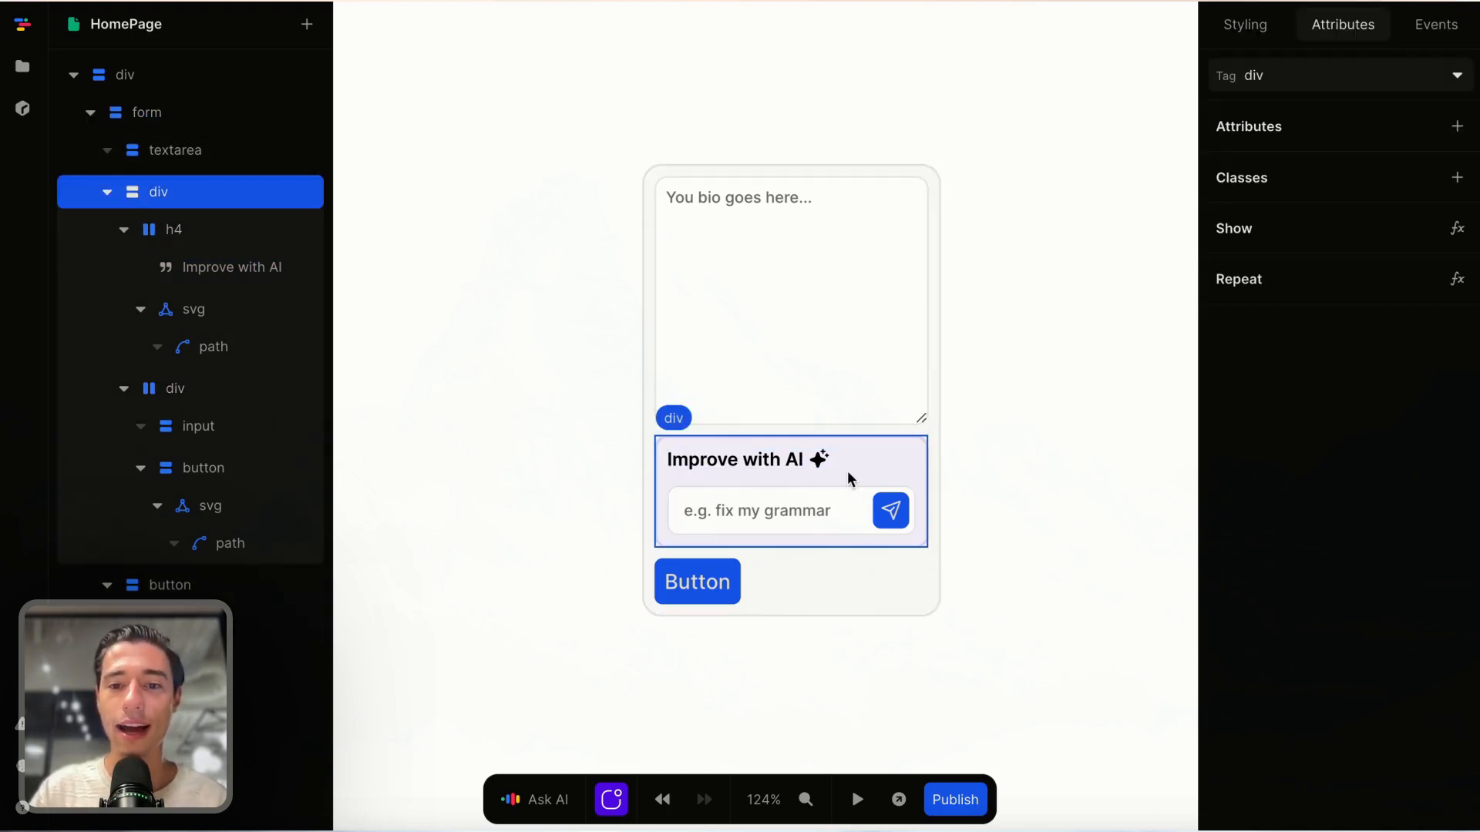
left_click(843, 455)
scroll(843, 456, "up", 3)
Step: Set the background color of the "Improve with AI" section div to blue-50
left_click(906, 478)
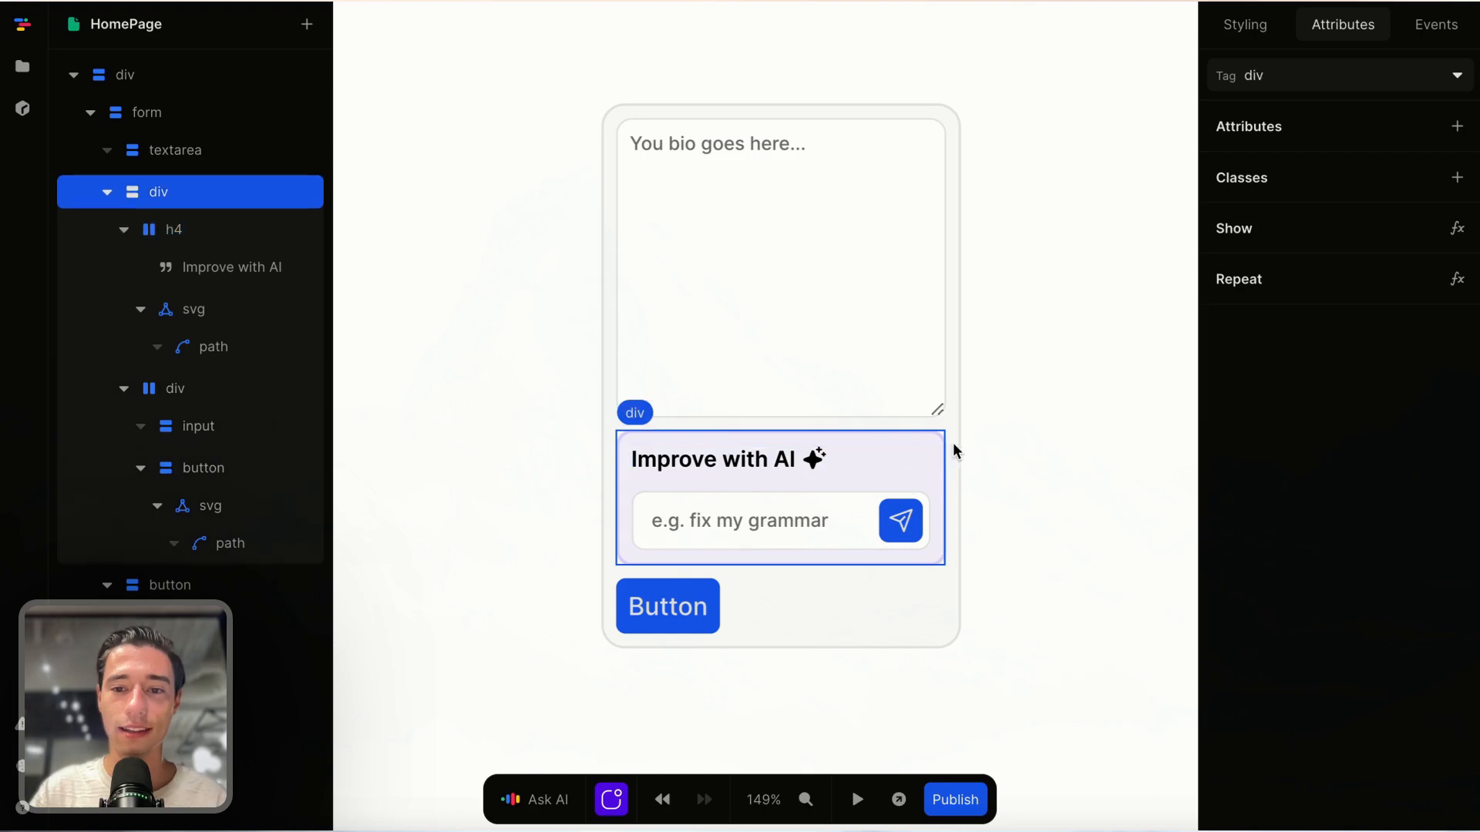
left_click(1246, 28)
scroll(1281, 604, "down", 6)
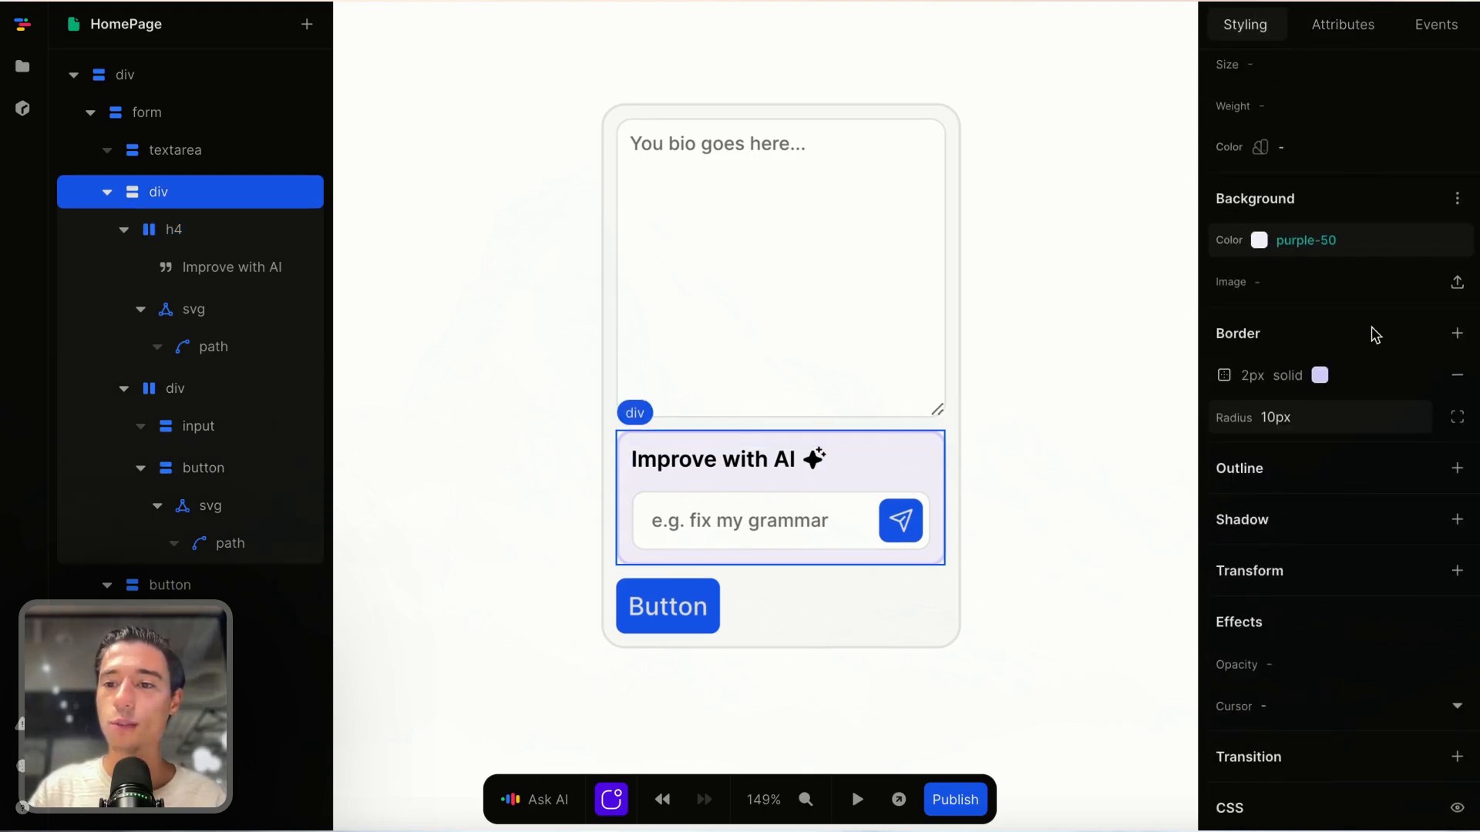
left_click(1459, 241)
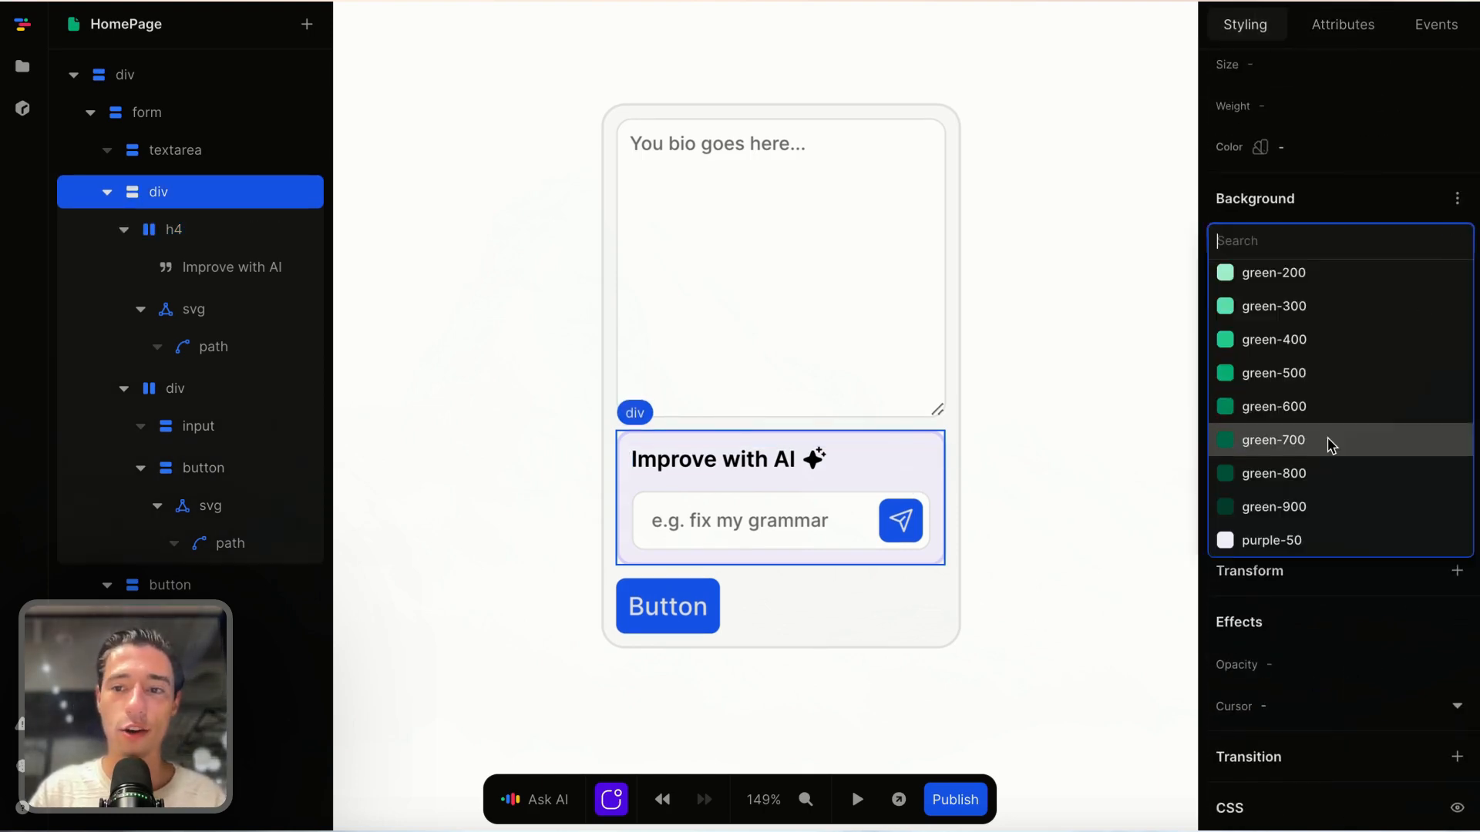
scroll(1327, 439, "down", 15)
scroll(1329, 442, "up", 5)
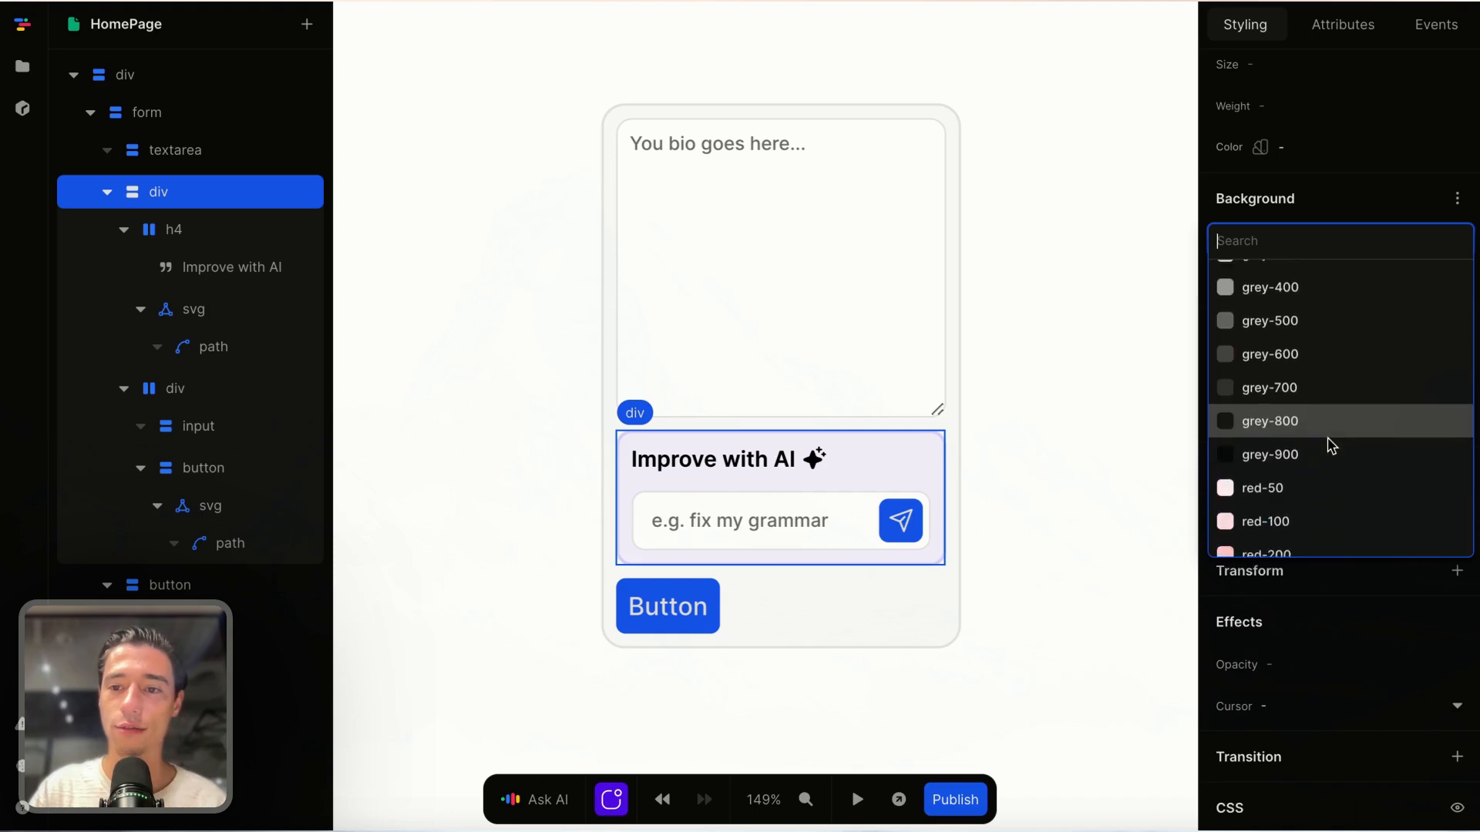
scroll(1327, 439, "down", 6)
left_click(1302, 398)
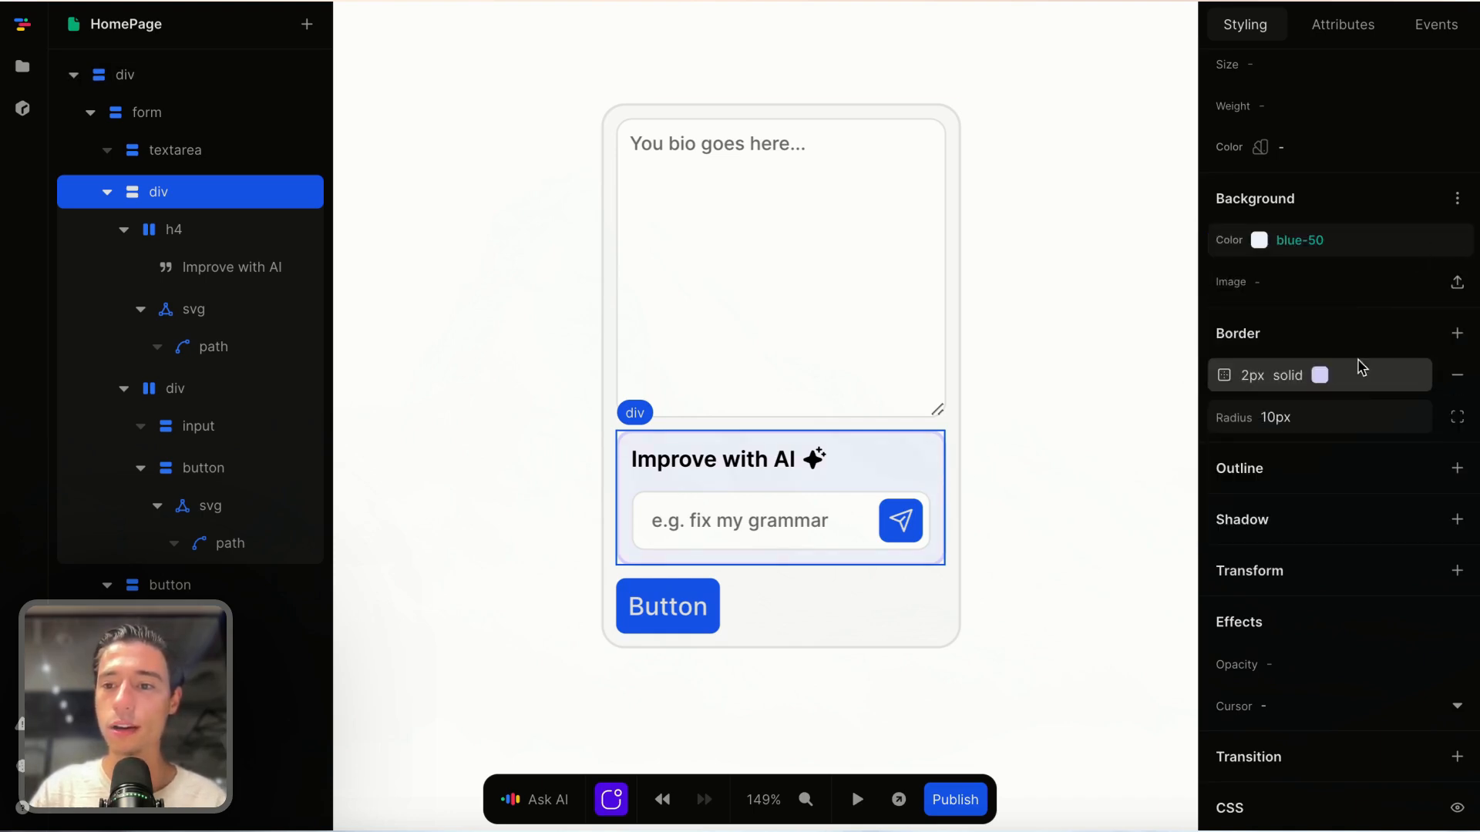
Step: Remove the 2px solid border from the "Improve with AI" section div
left_click(1307, 376)
left_click(1056, 414)
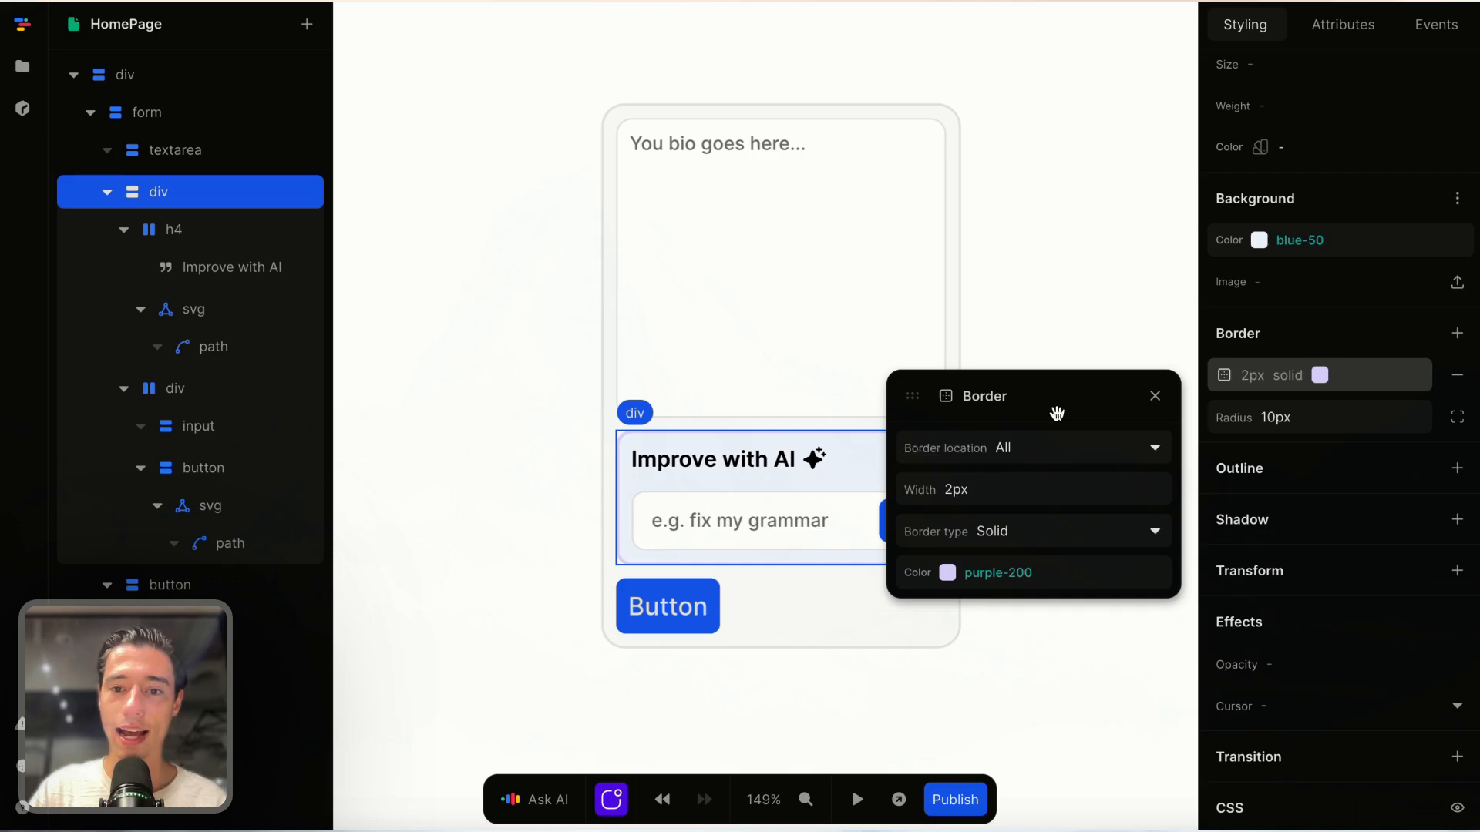
left_click(1149, 570)
left_click(1456, 378)
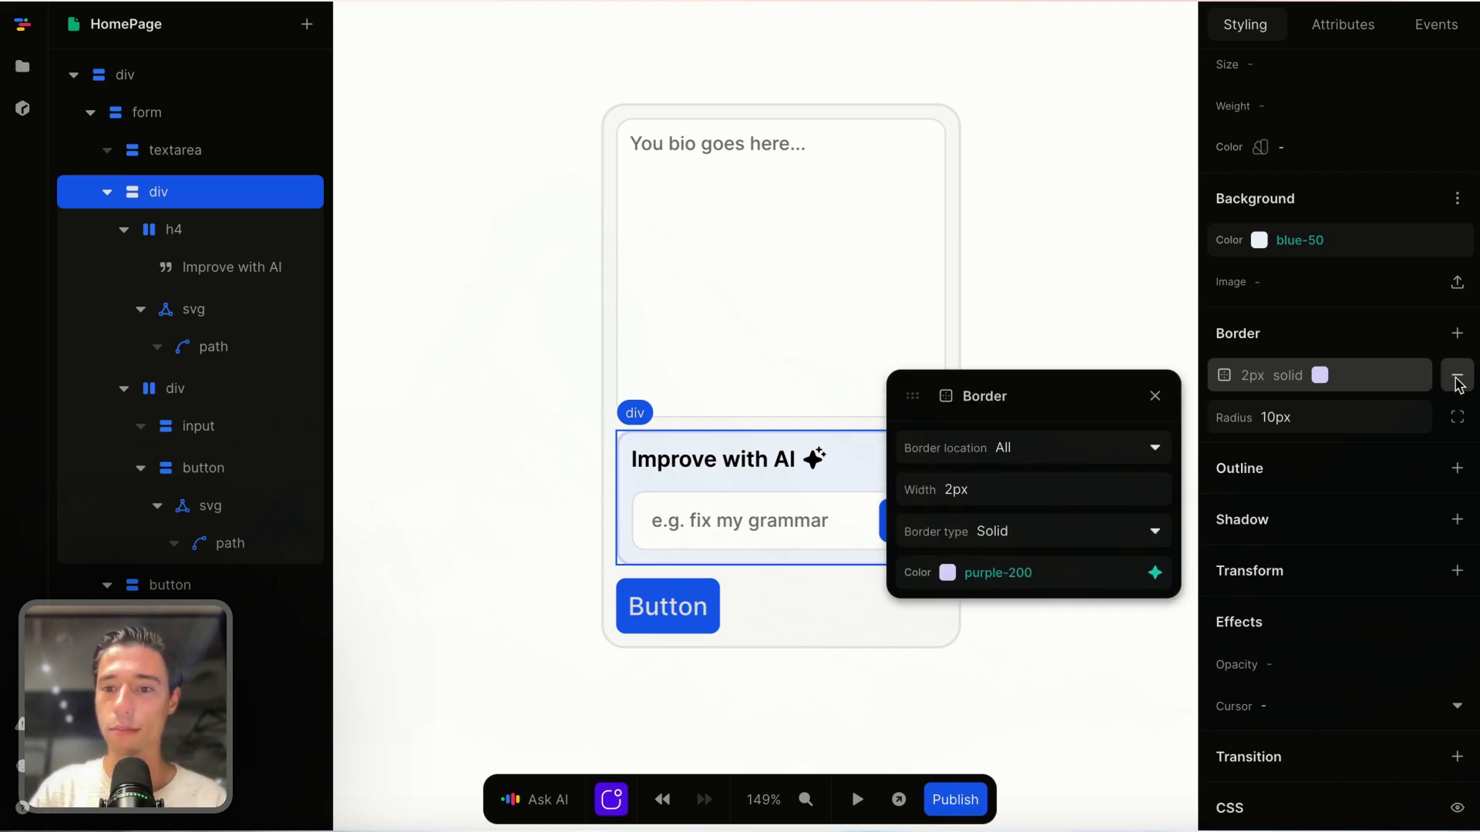
left_click(1456, 378)
left_click(1124, 267)
Step: Set the text color of the "Improve with AI" section div to blue-900
left_click(928, 459)
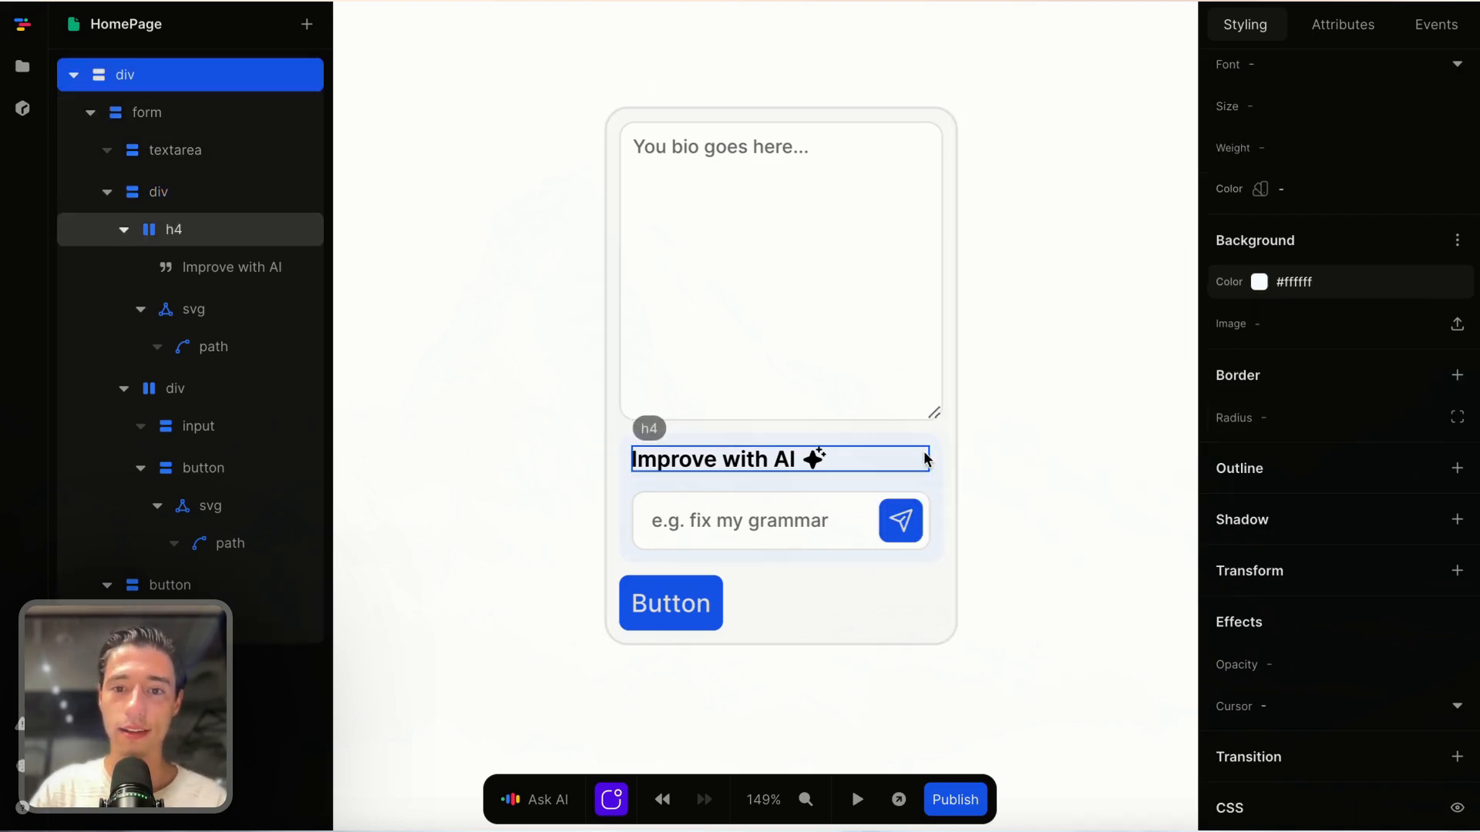
left_click(939, 471)
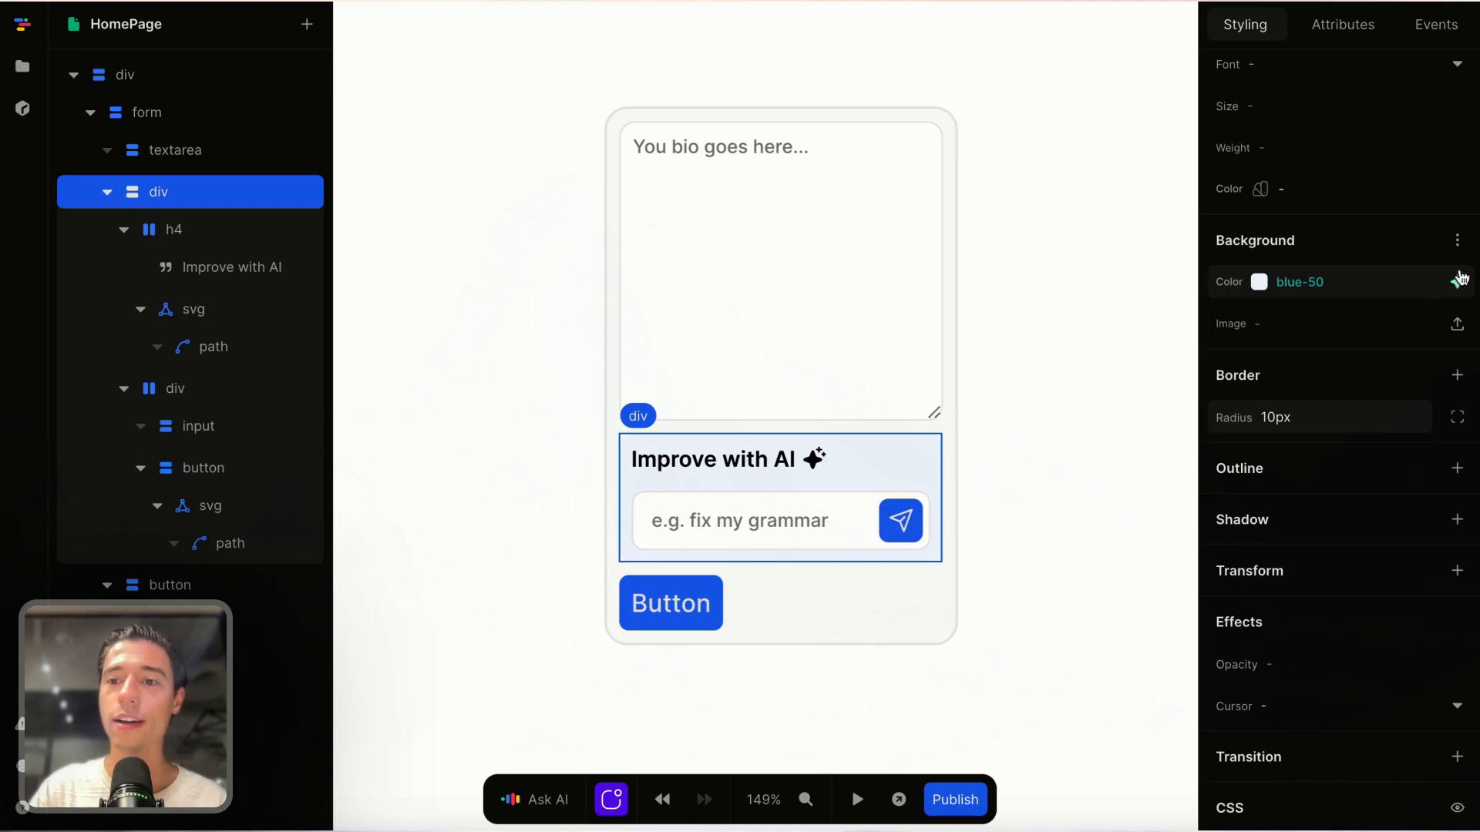
scroll(1419, 316, "up", 2)
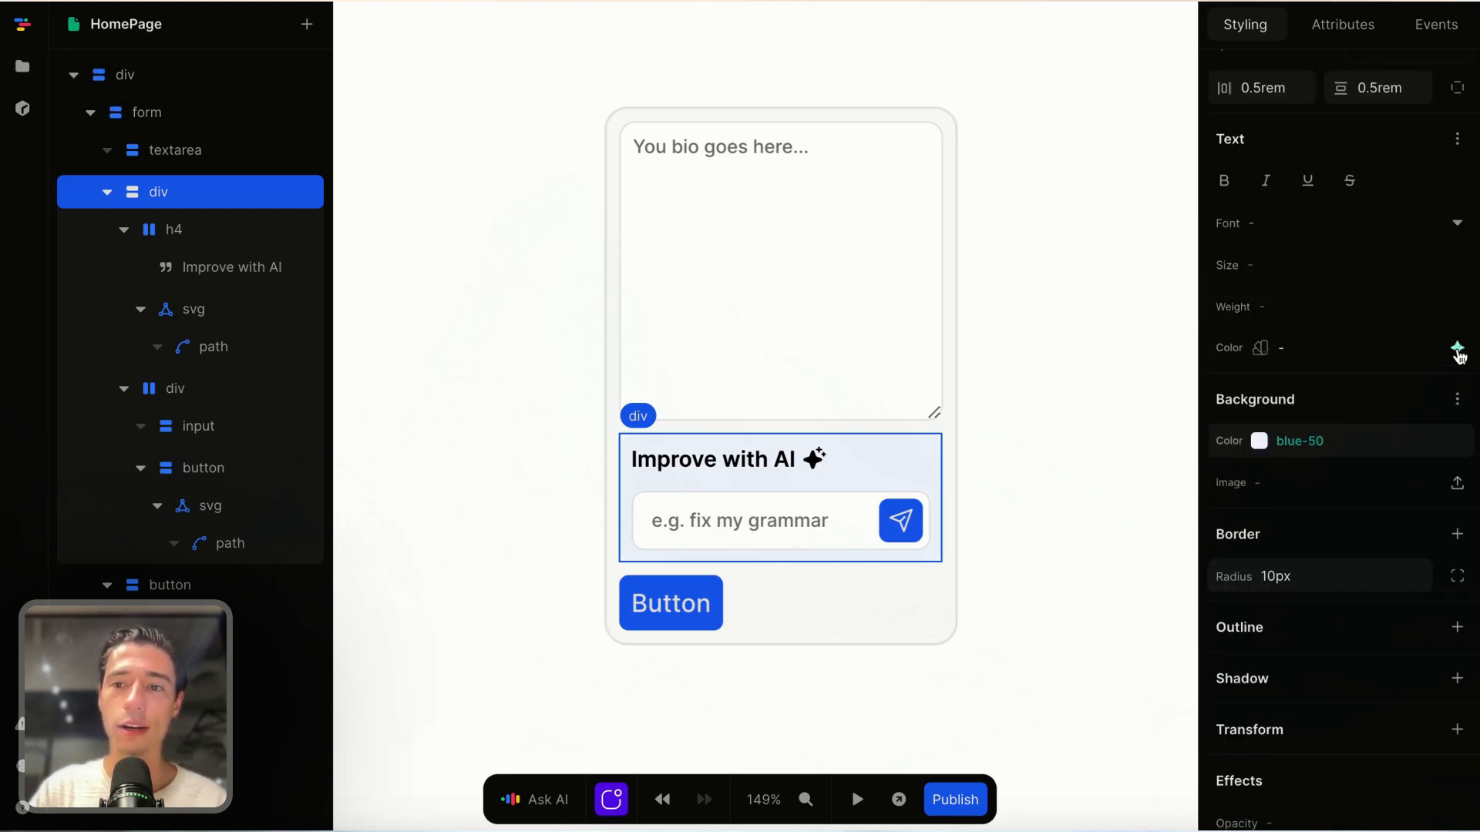
left_click(1453, 348)
scroll(1374, 370, "down", 10)
scroll(1366, 449, "up", 3)
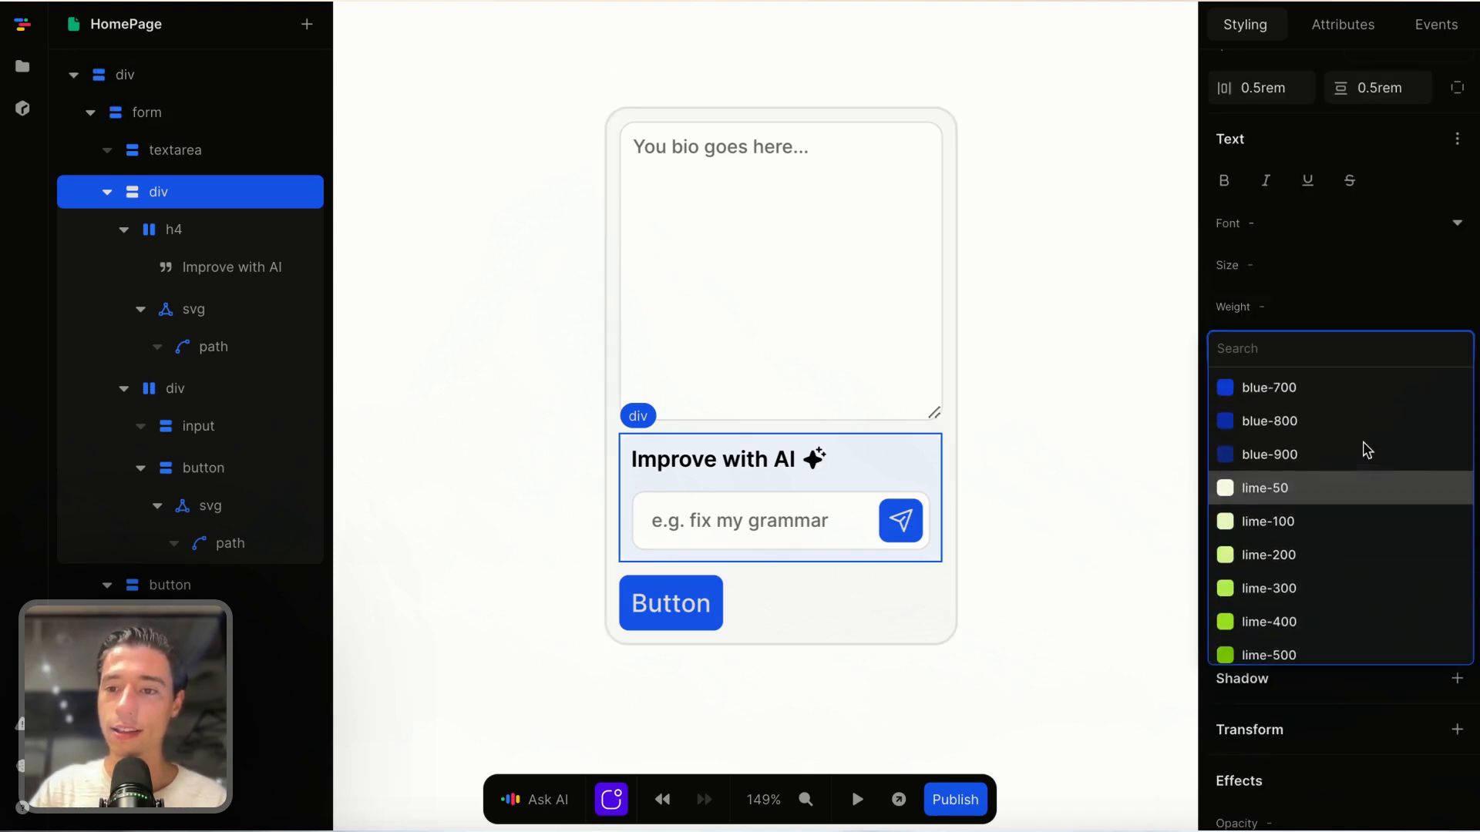
left_click(1328, 428)
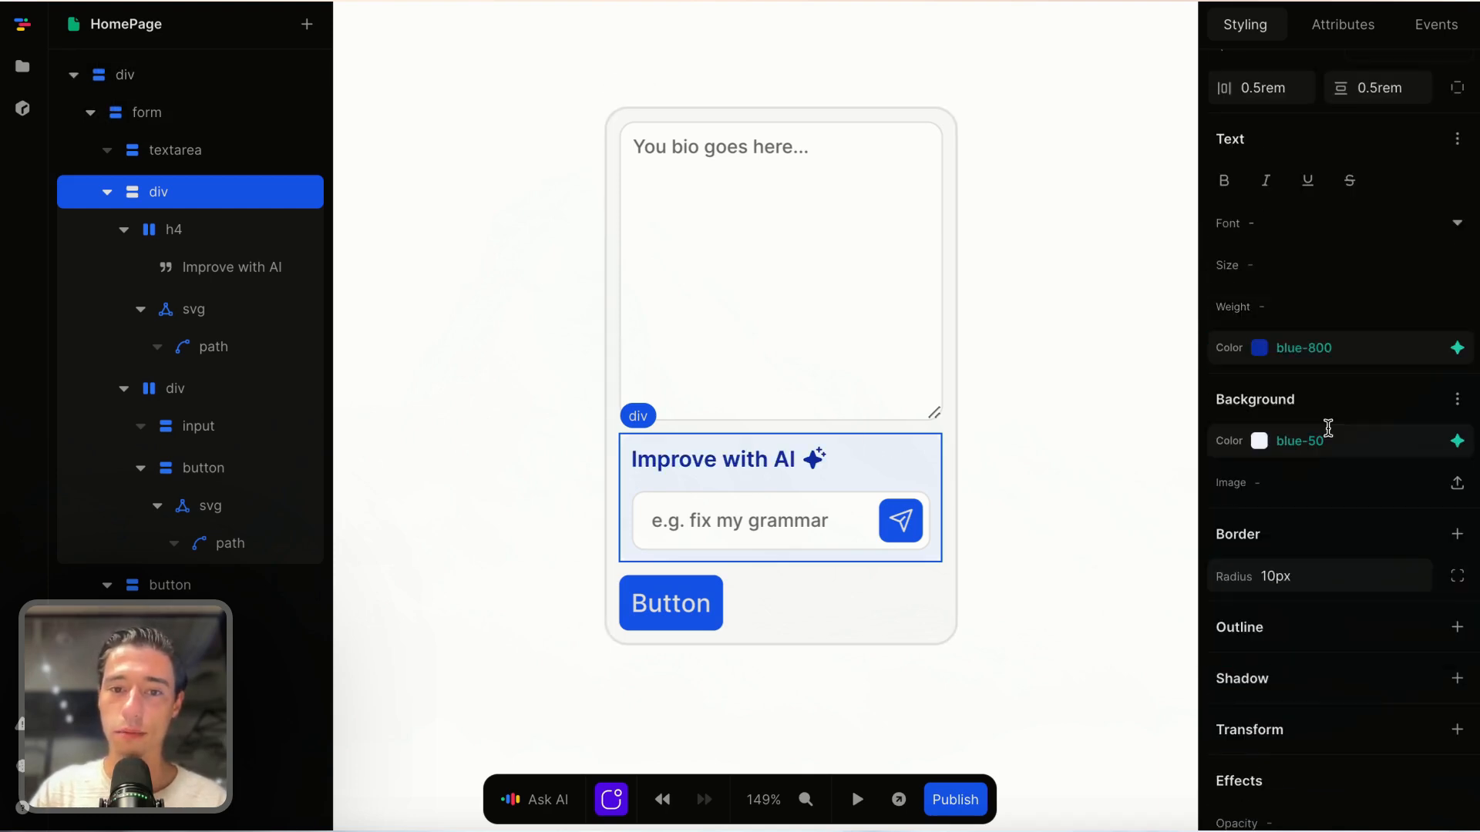
left_click(1456, 352)
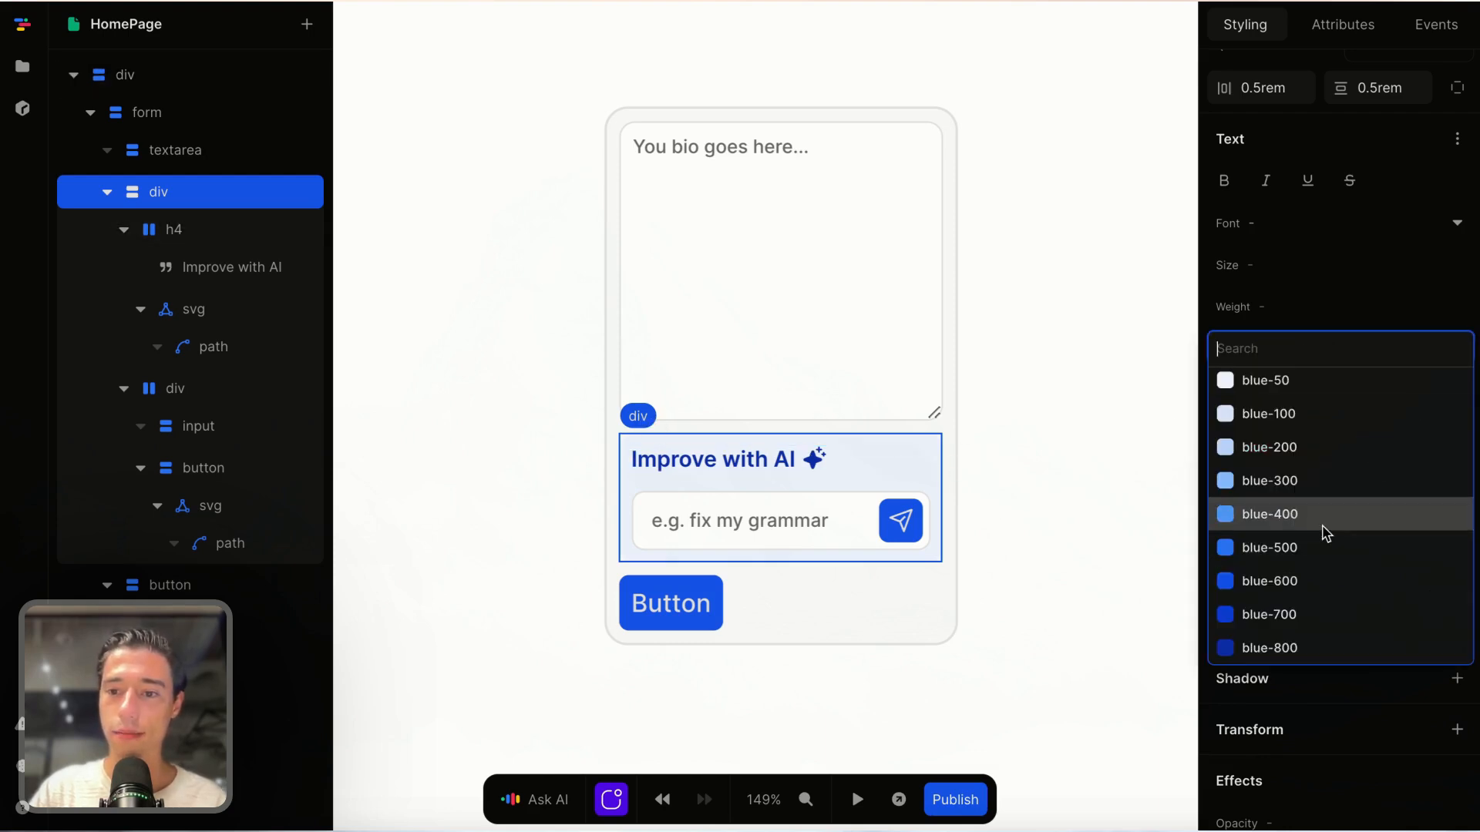
scroll(1295, 586, "down", 1)
left_click(1265, 647)
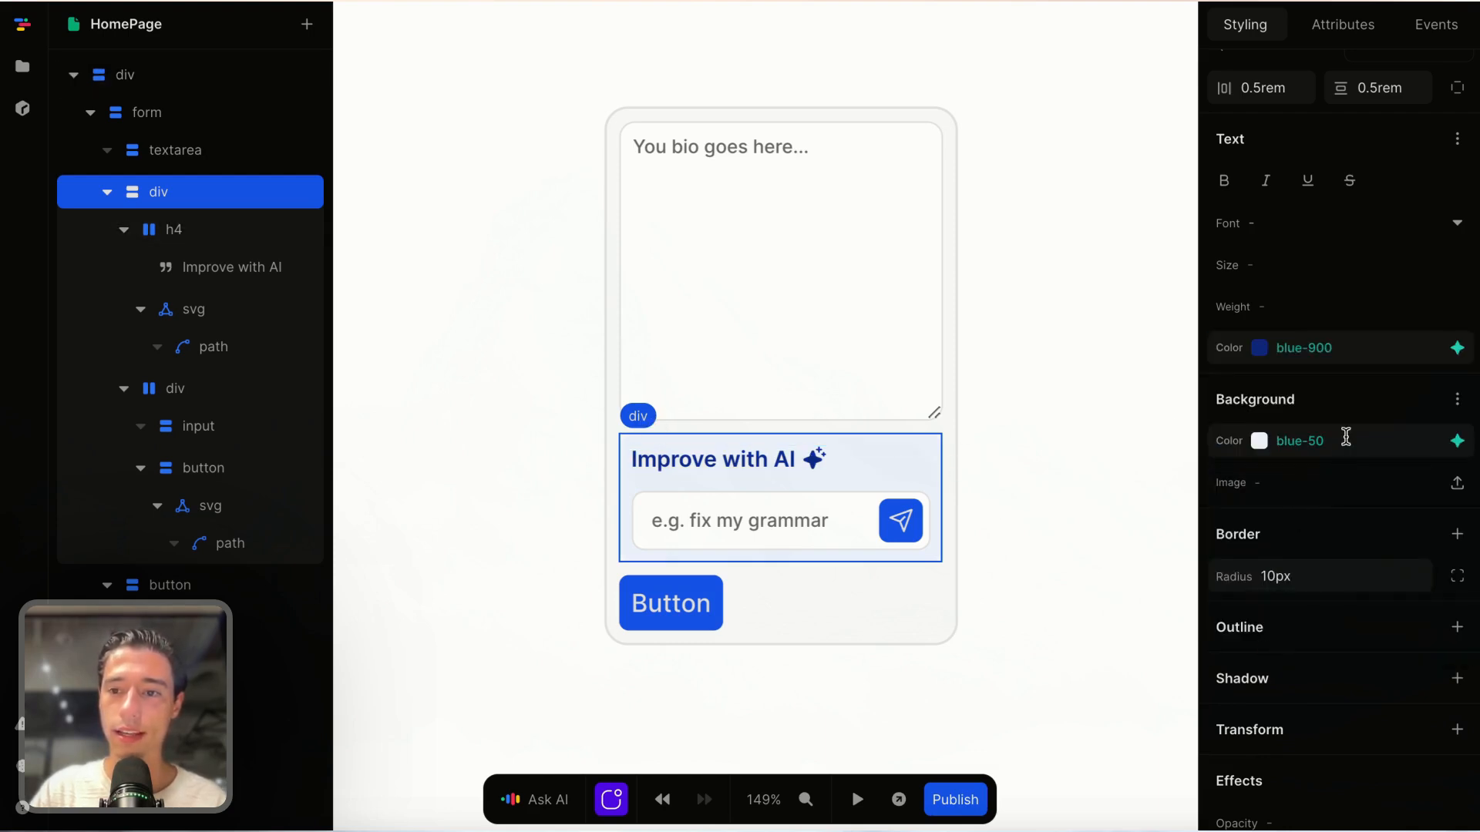
Step: Set the horizontal and vertical padding of the "Improve with AI" section div to 0.65rem
scroll(1344, 432, "up", 3)
left_click(1277, 331)
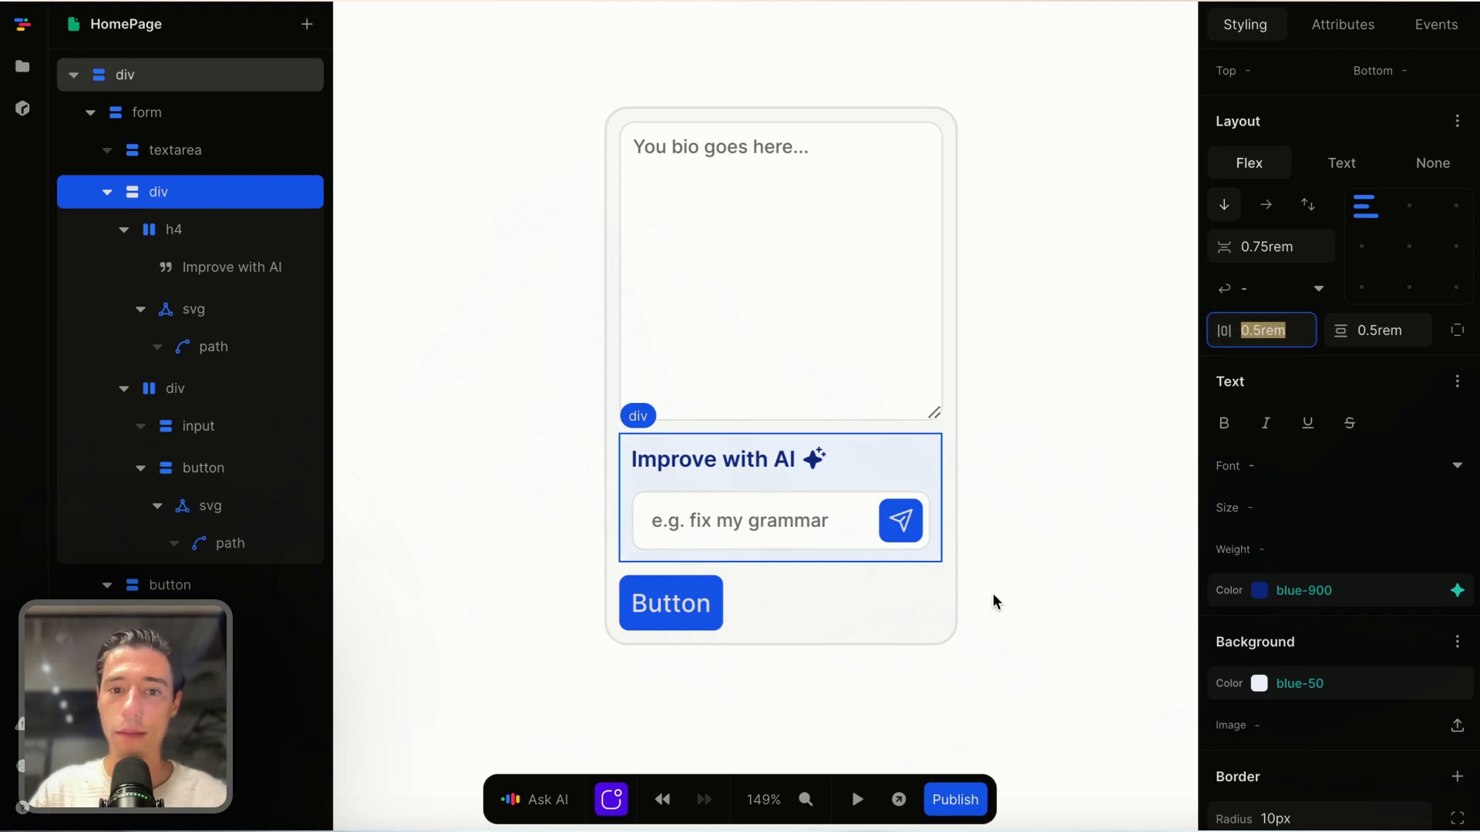
left_click(996, 637)
left_click(941, 483)
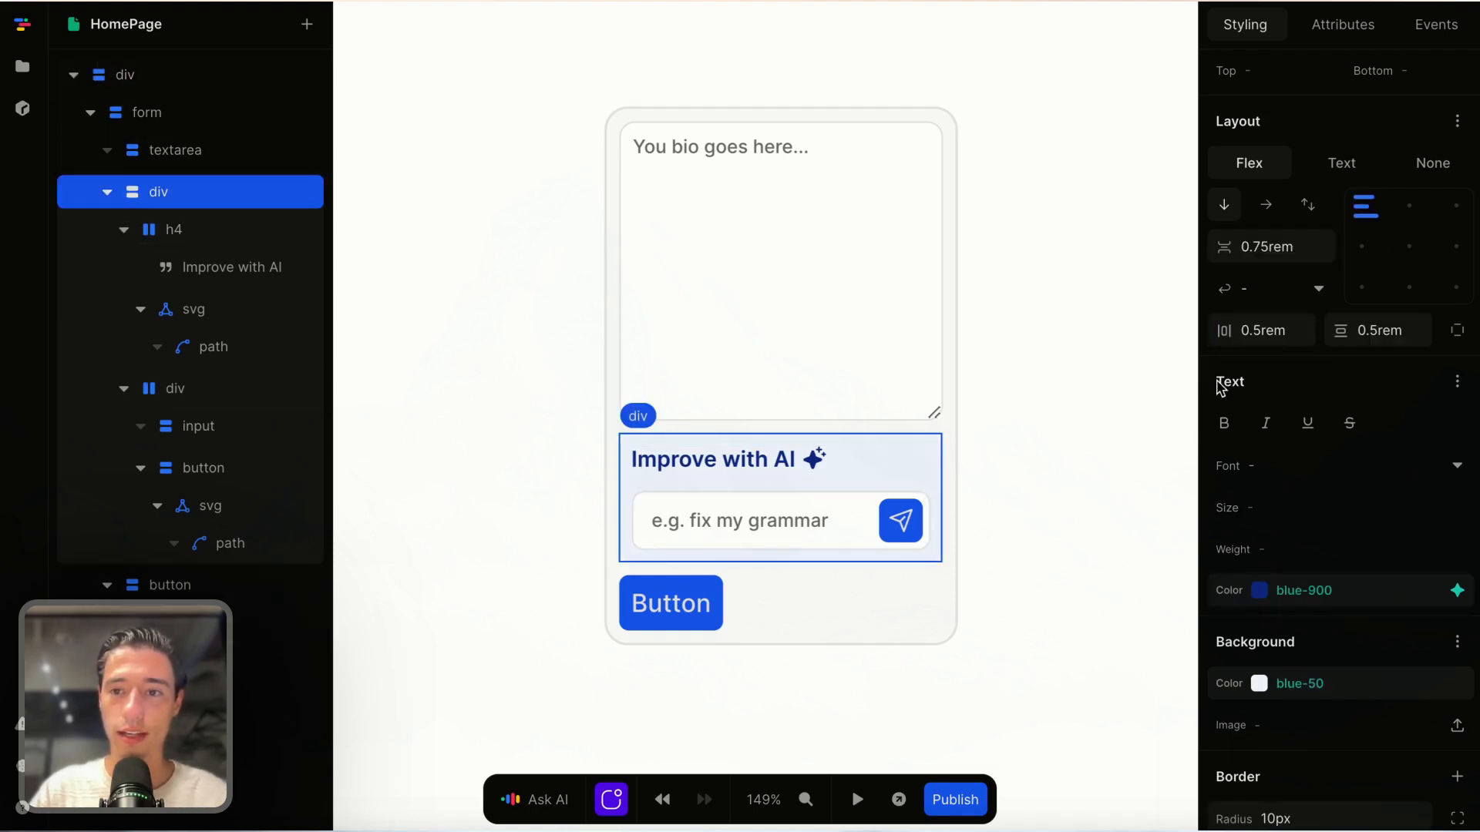
left_click(1256, 329)
left_click(1254, 324)
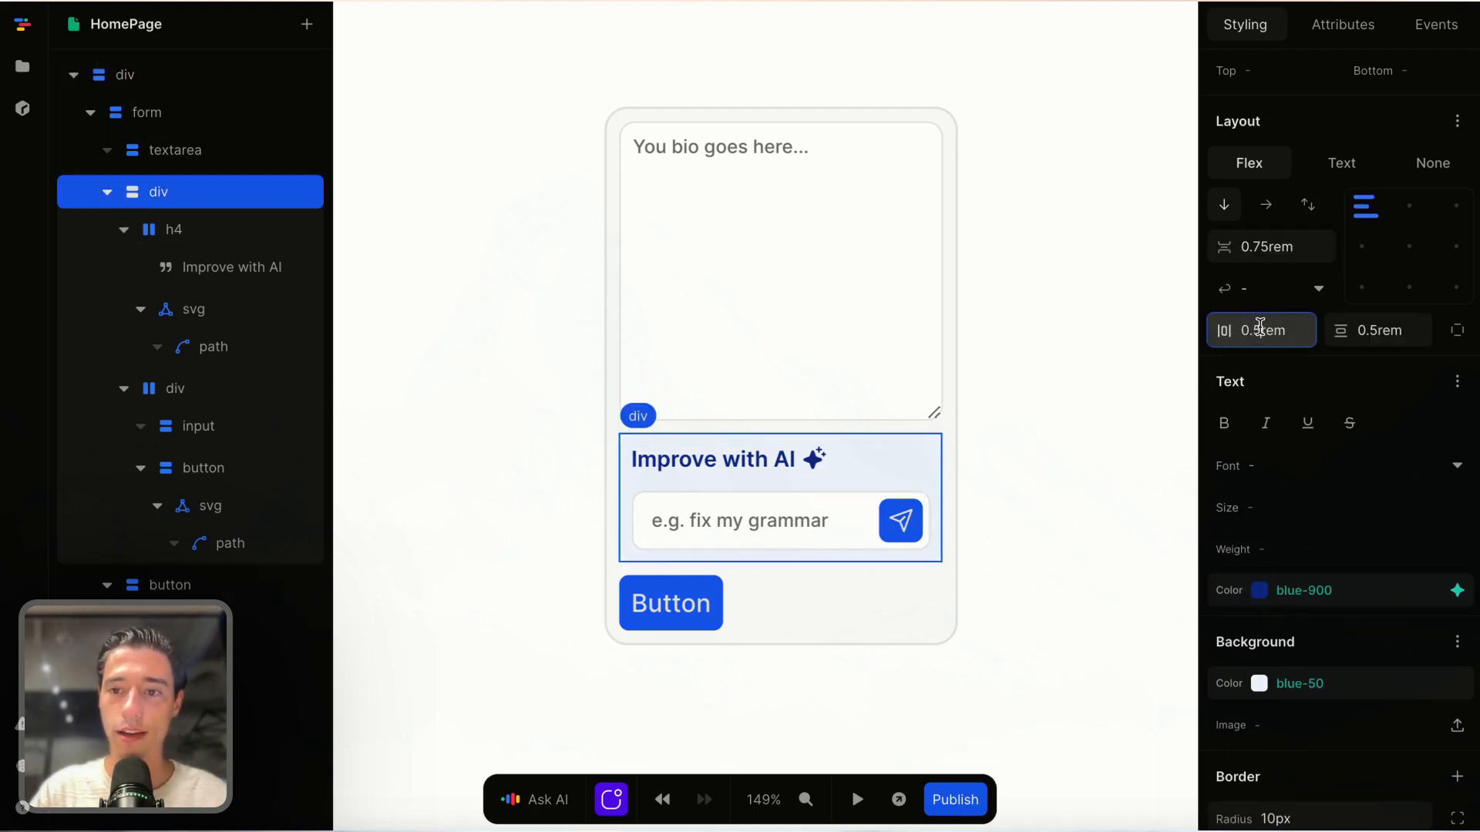
key("BackSpace")
type("6")
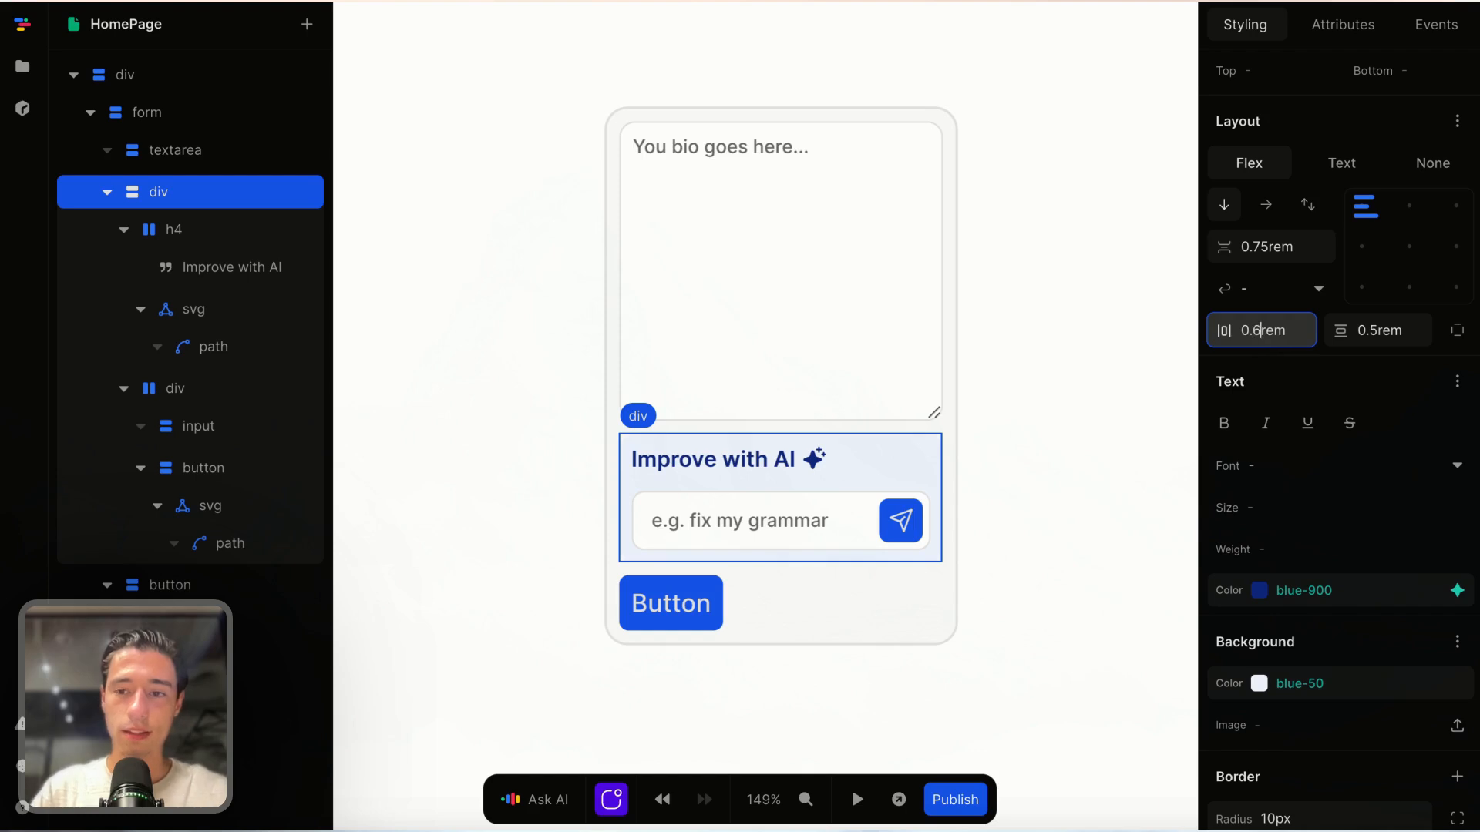
double_click(1265, 330)
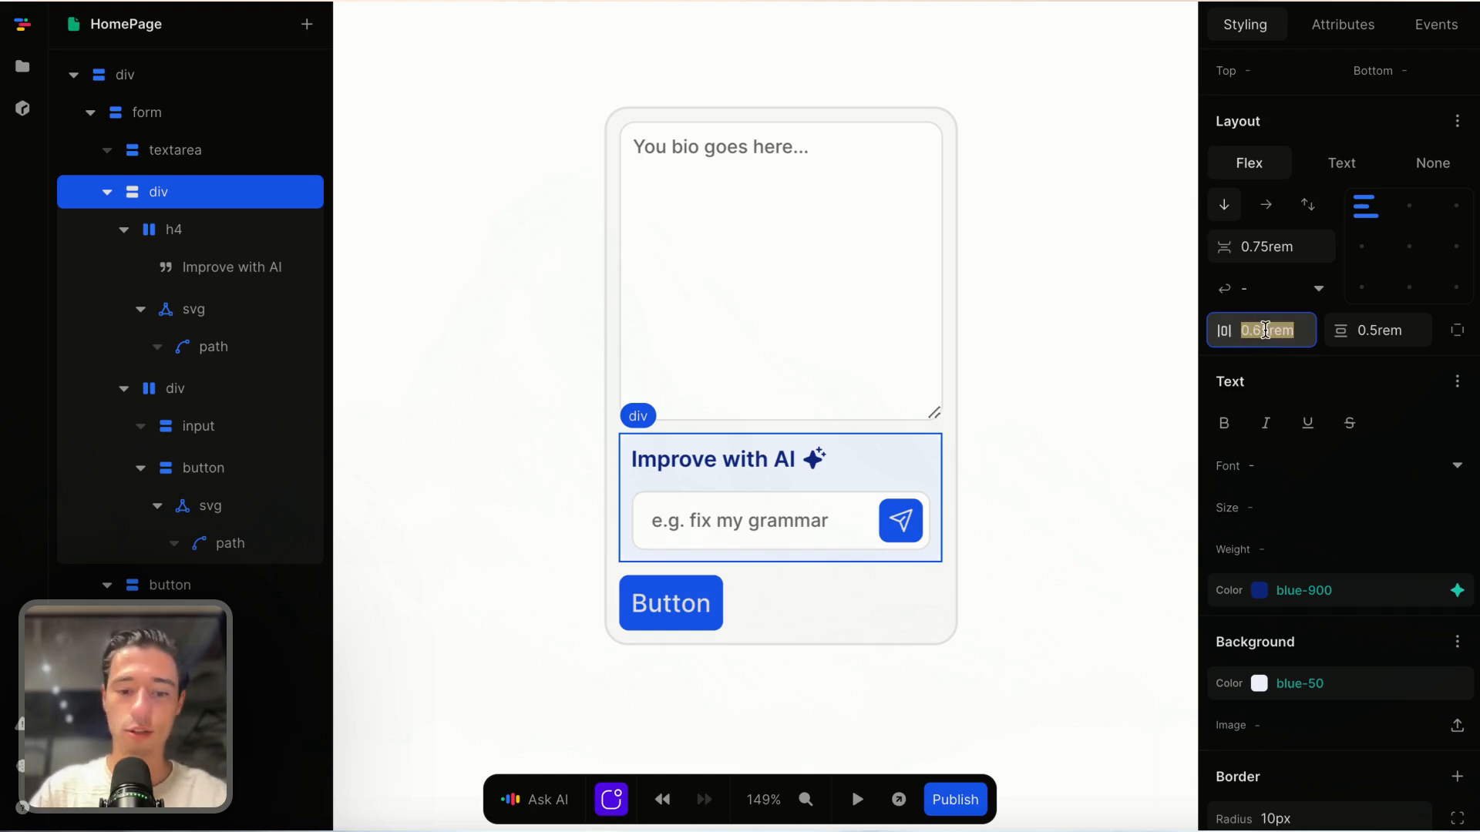
left_click(1408, 332)
type("0.65rem")
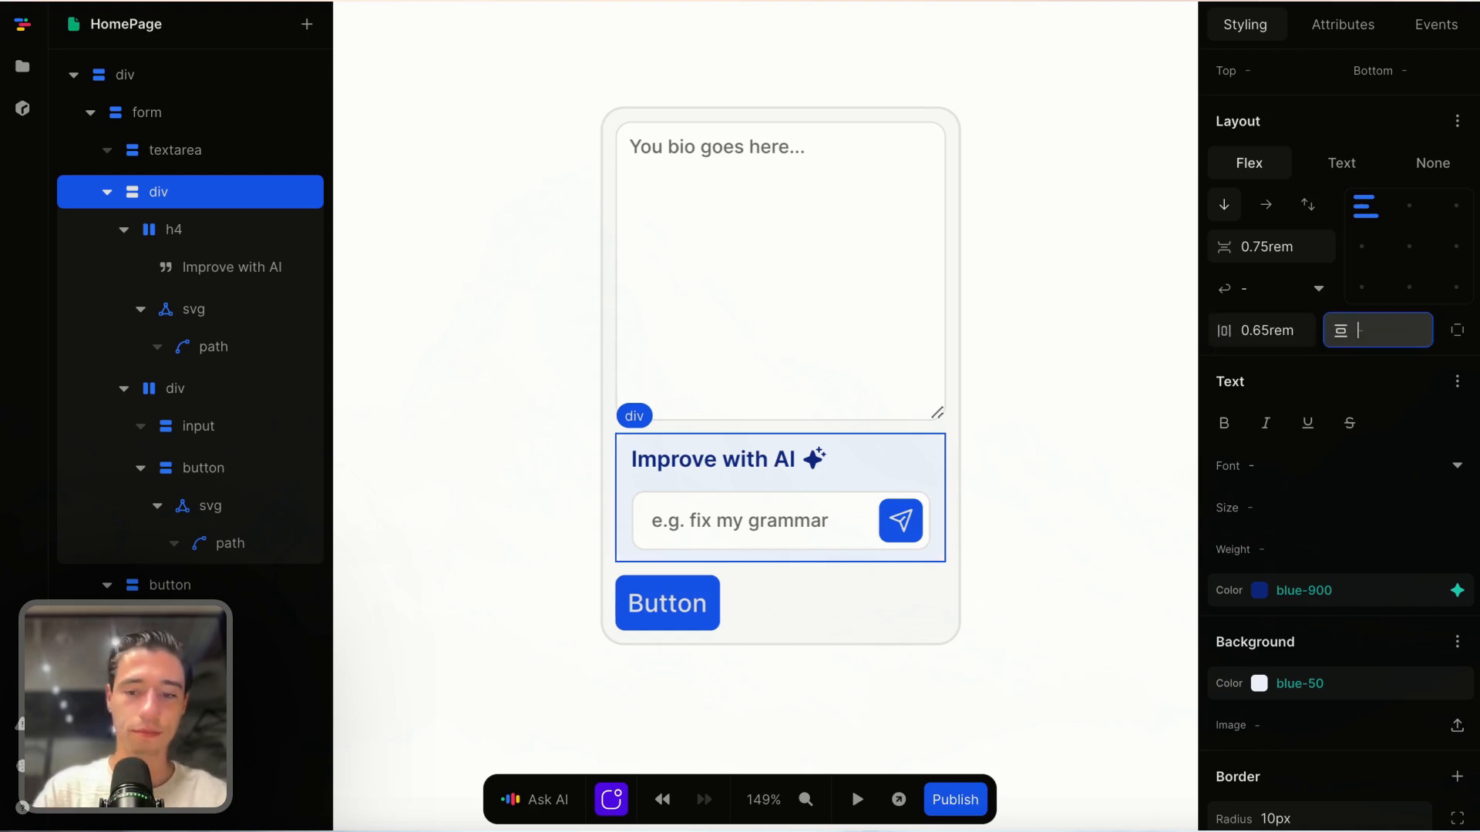
left_click(1303, 373)
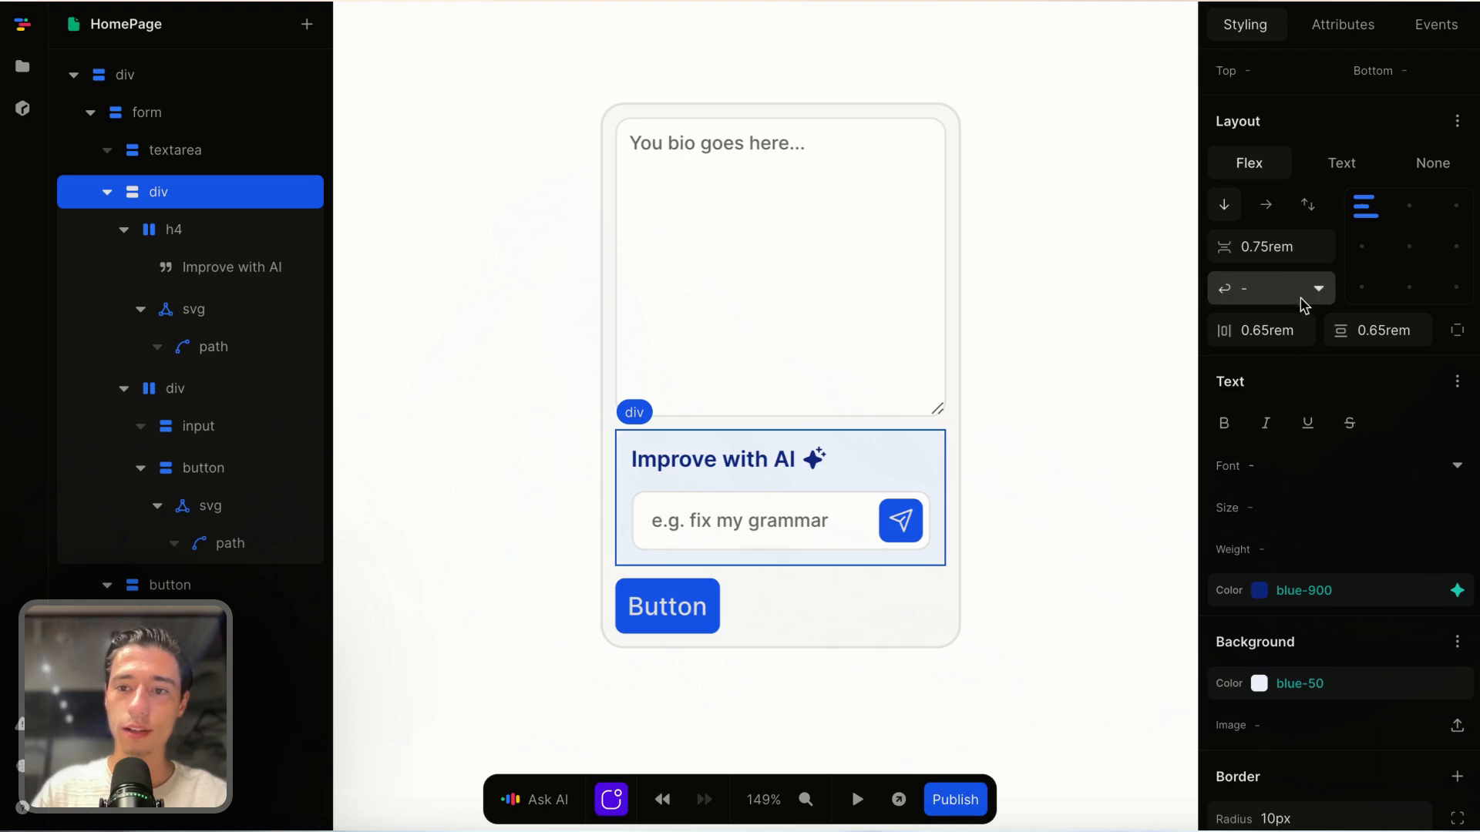
left_click(1269, 244)
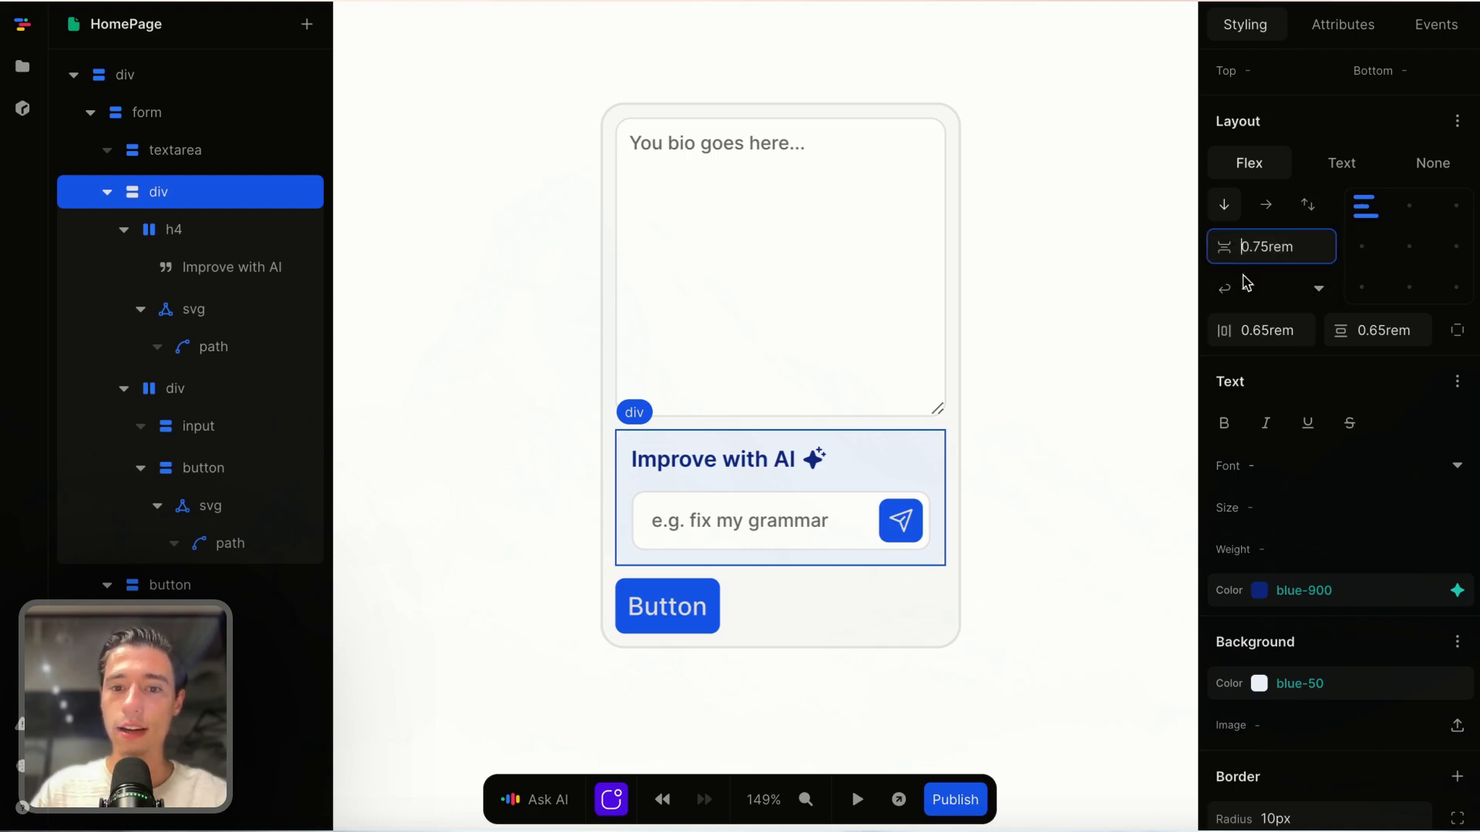
left_click(892, 466)
left_click(862, 490)
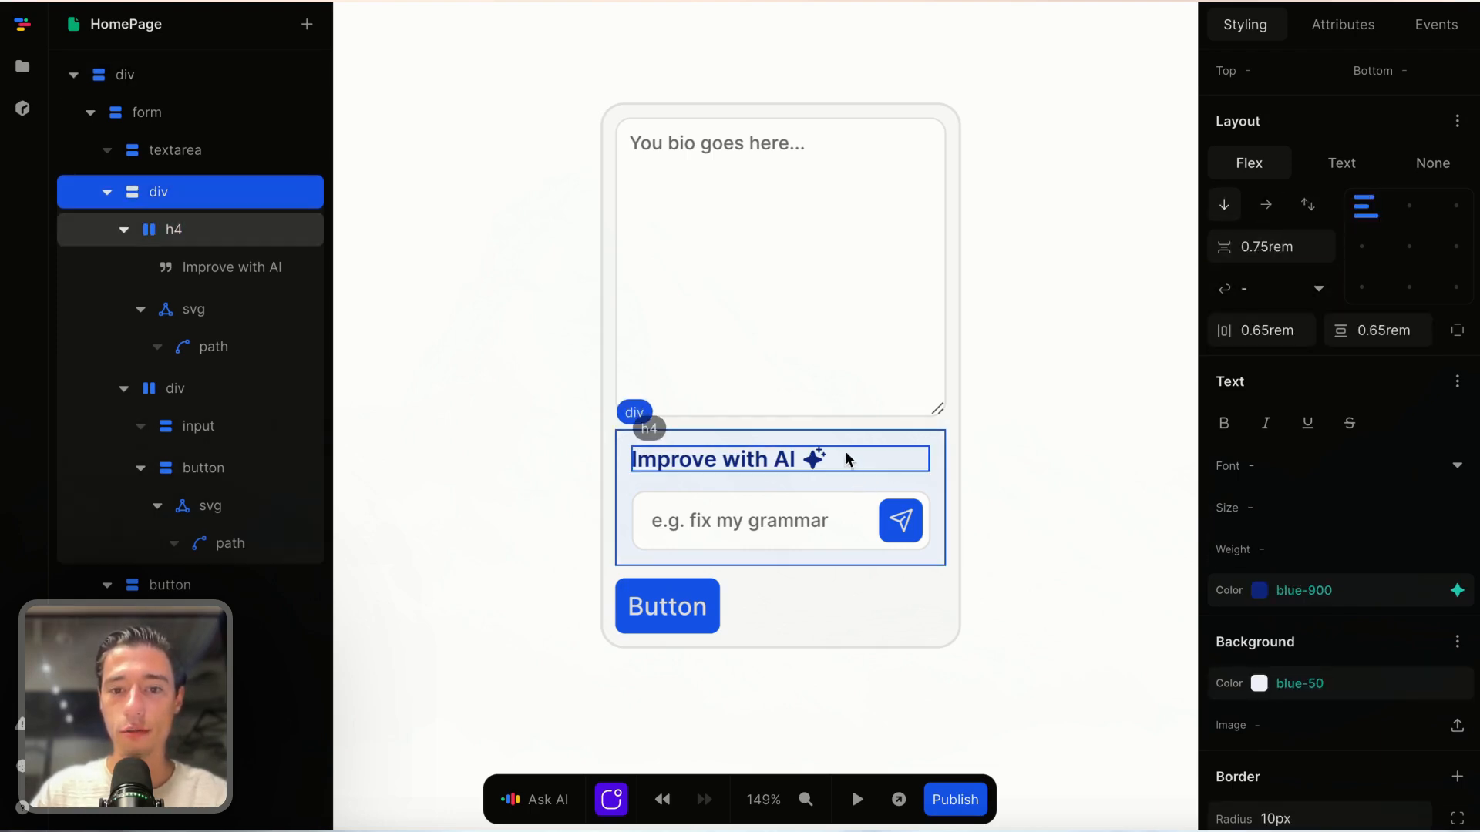
left_click(841, 464)
left_click(852, 486)
Step: Set the font size of the "Improve with AI" h4 heading to 14px
left_click(848, 466)
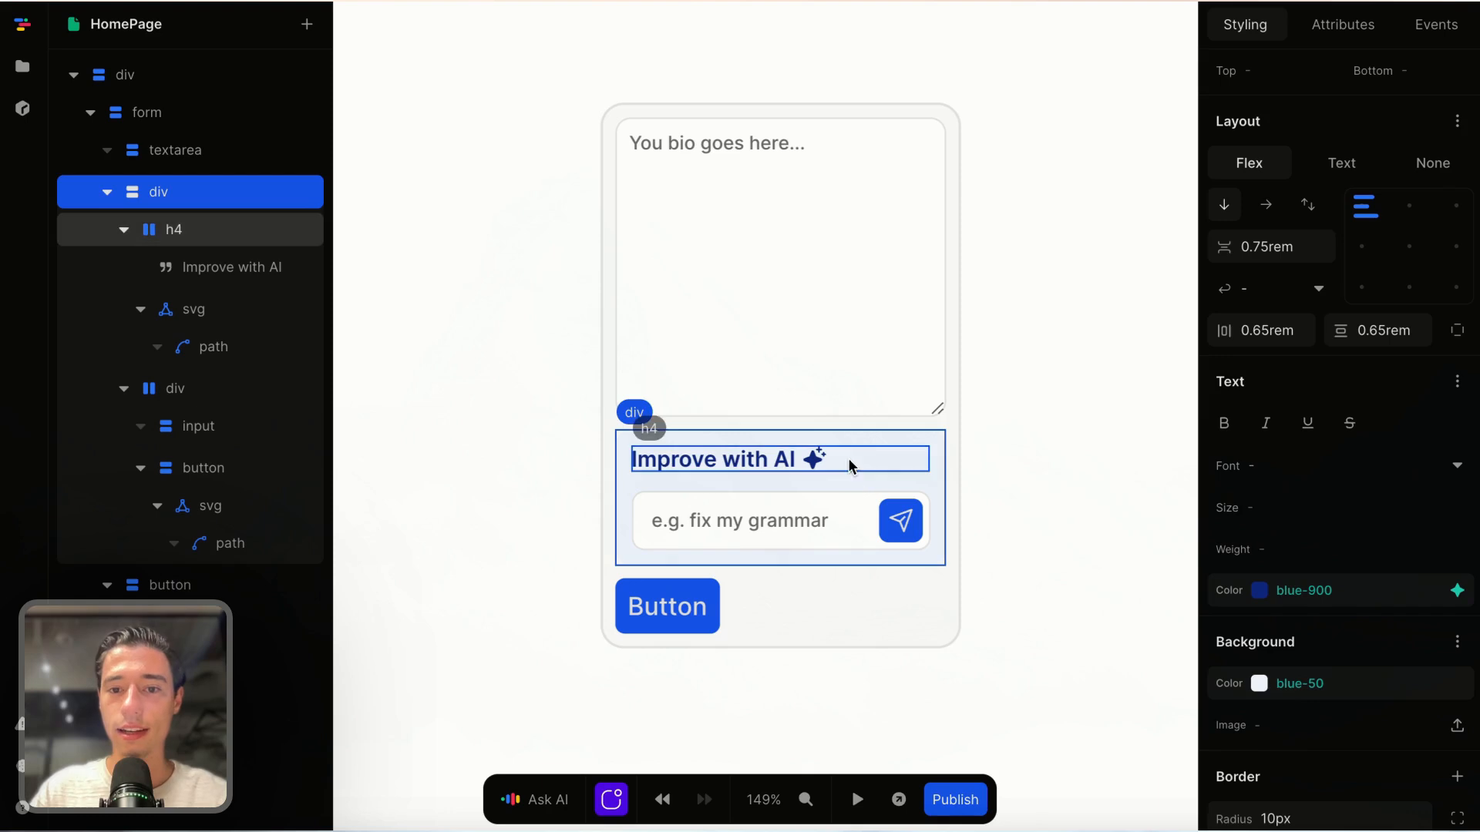
left_click(1325, 509)
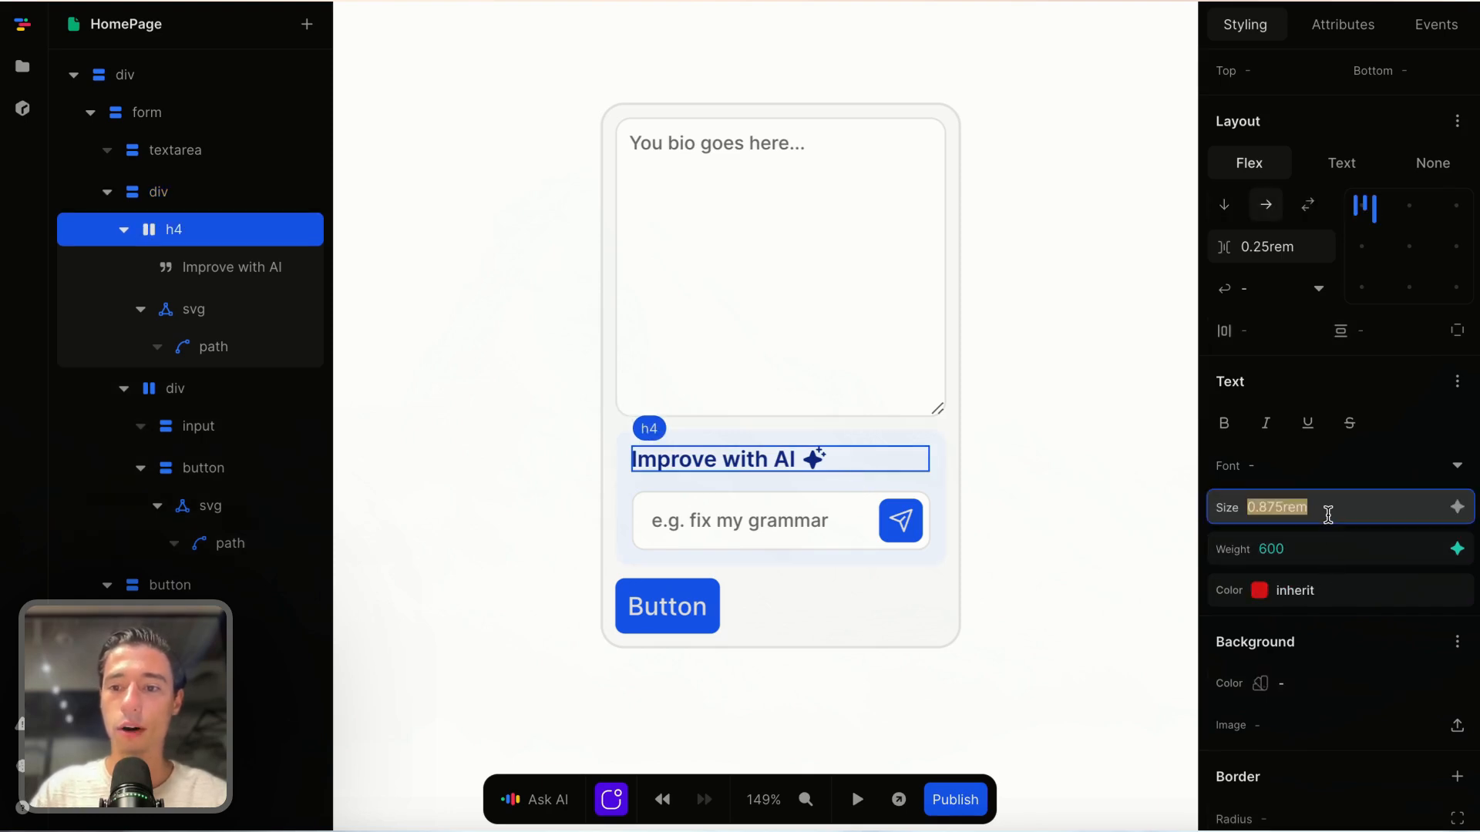
key("BackSpace")
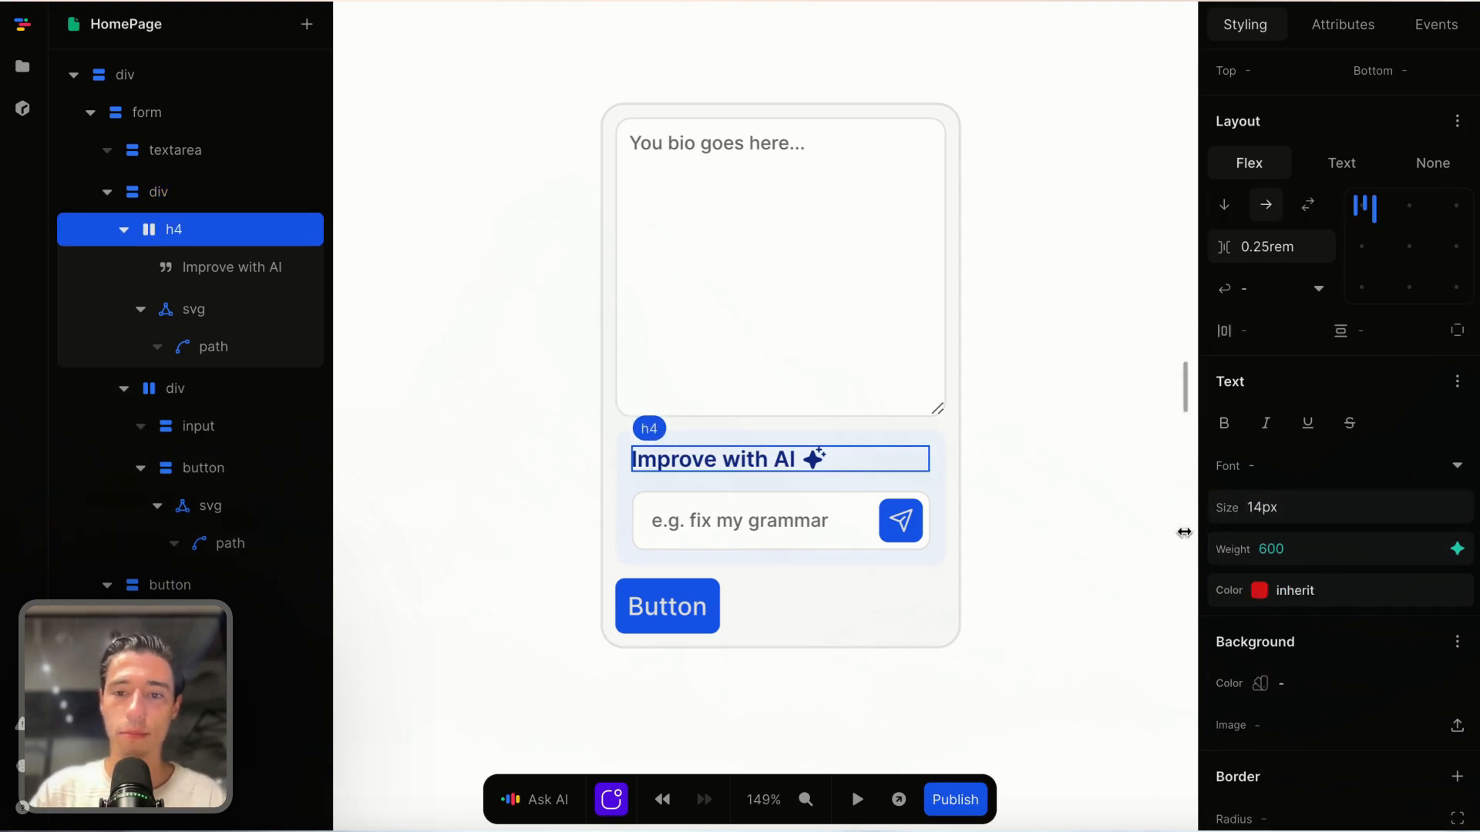
Step: Reduce the font size of the "Improve with AI" h4 heading to 12px
left_click(786, 459)
left_click(856, 462)
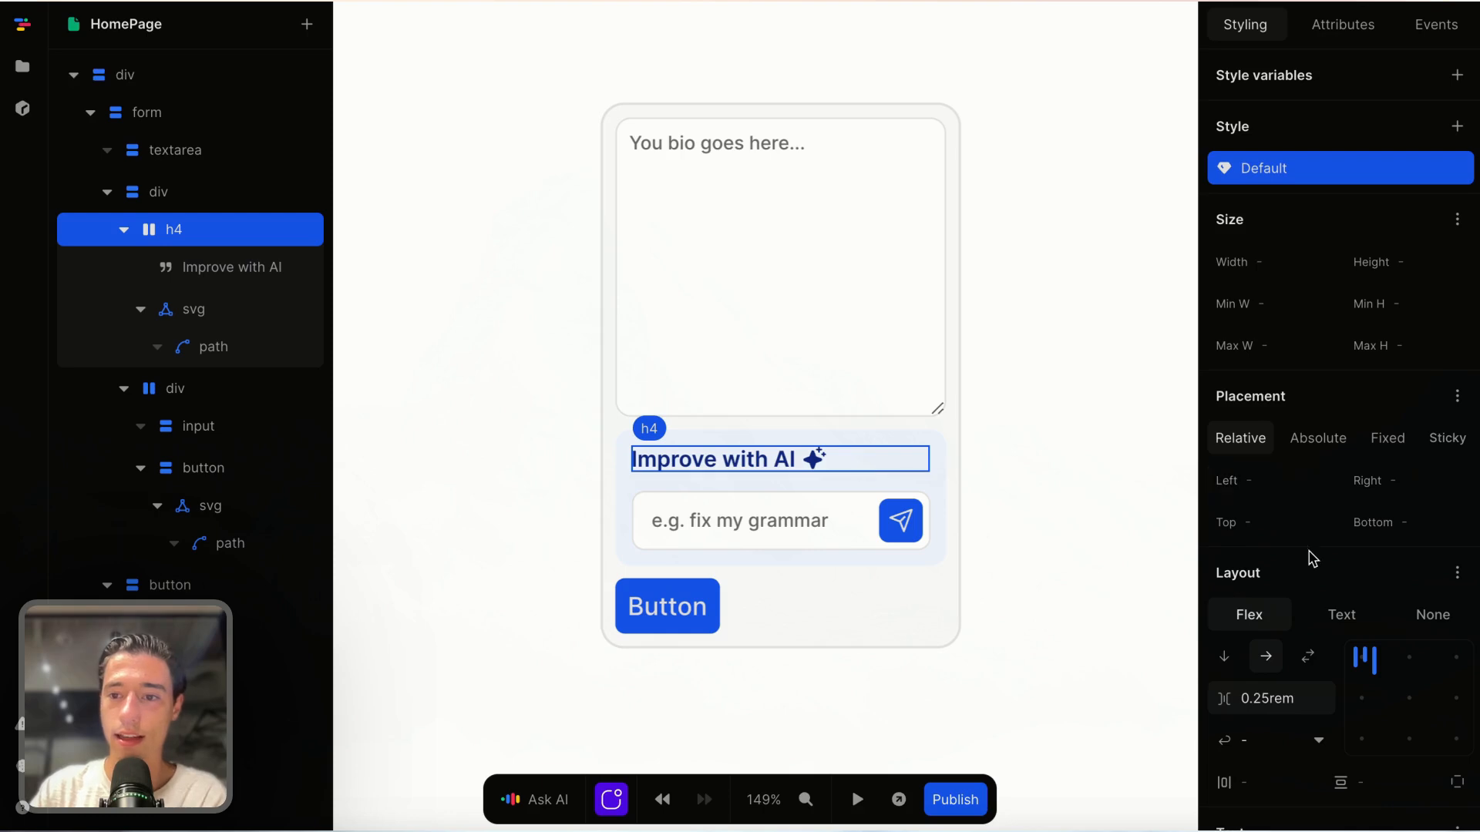
scroll(1311, 564, "down", 6)
left_click(1307, 497)
key("BackSpace")
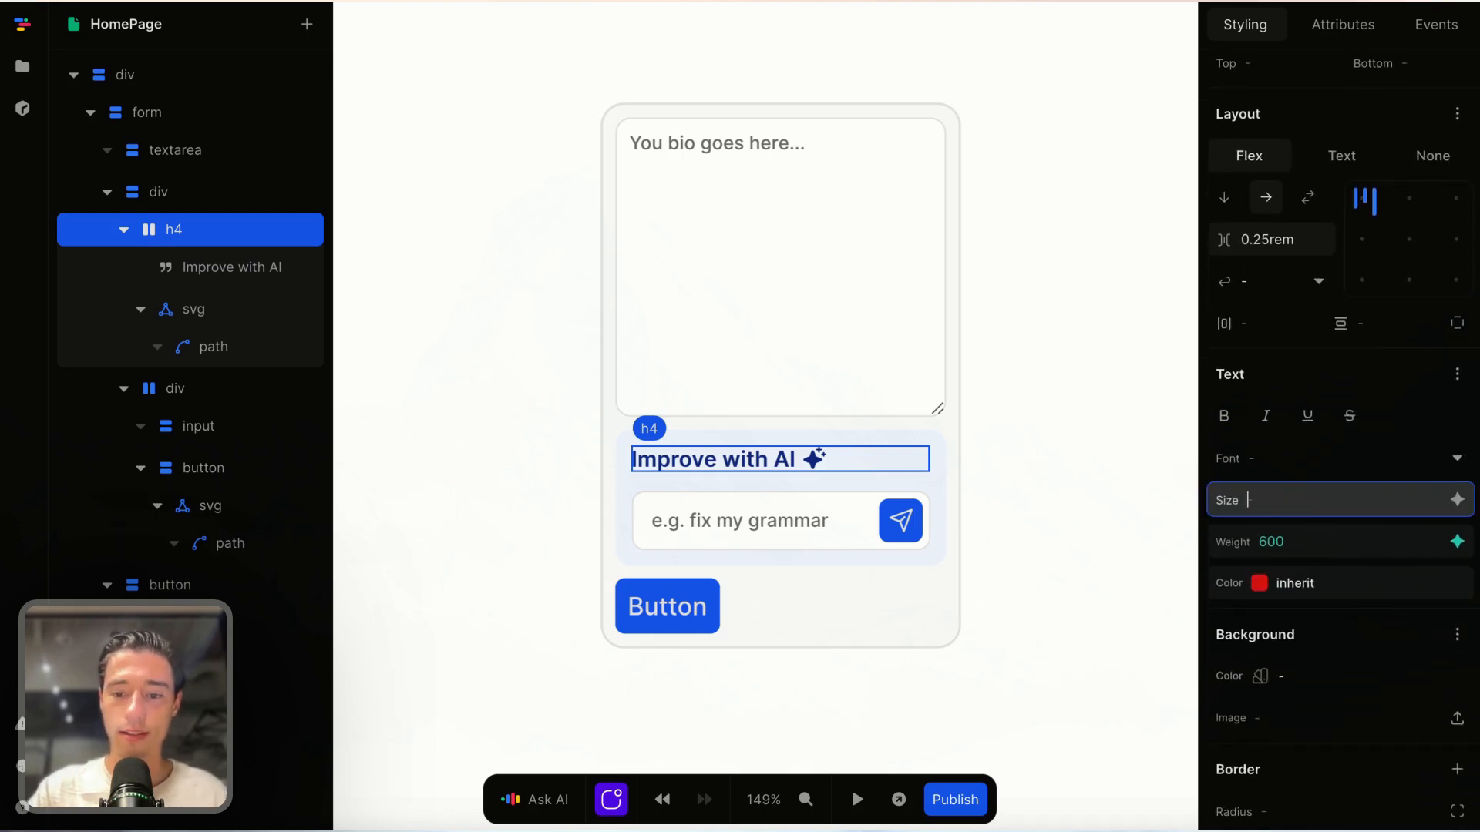
type("0px")
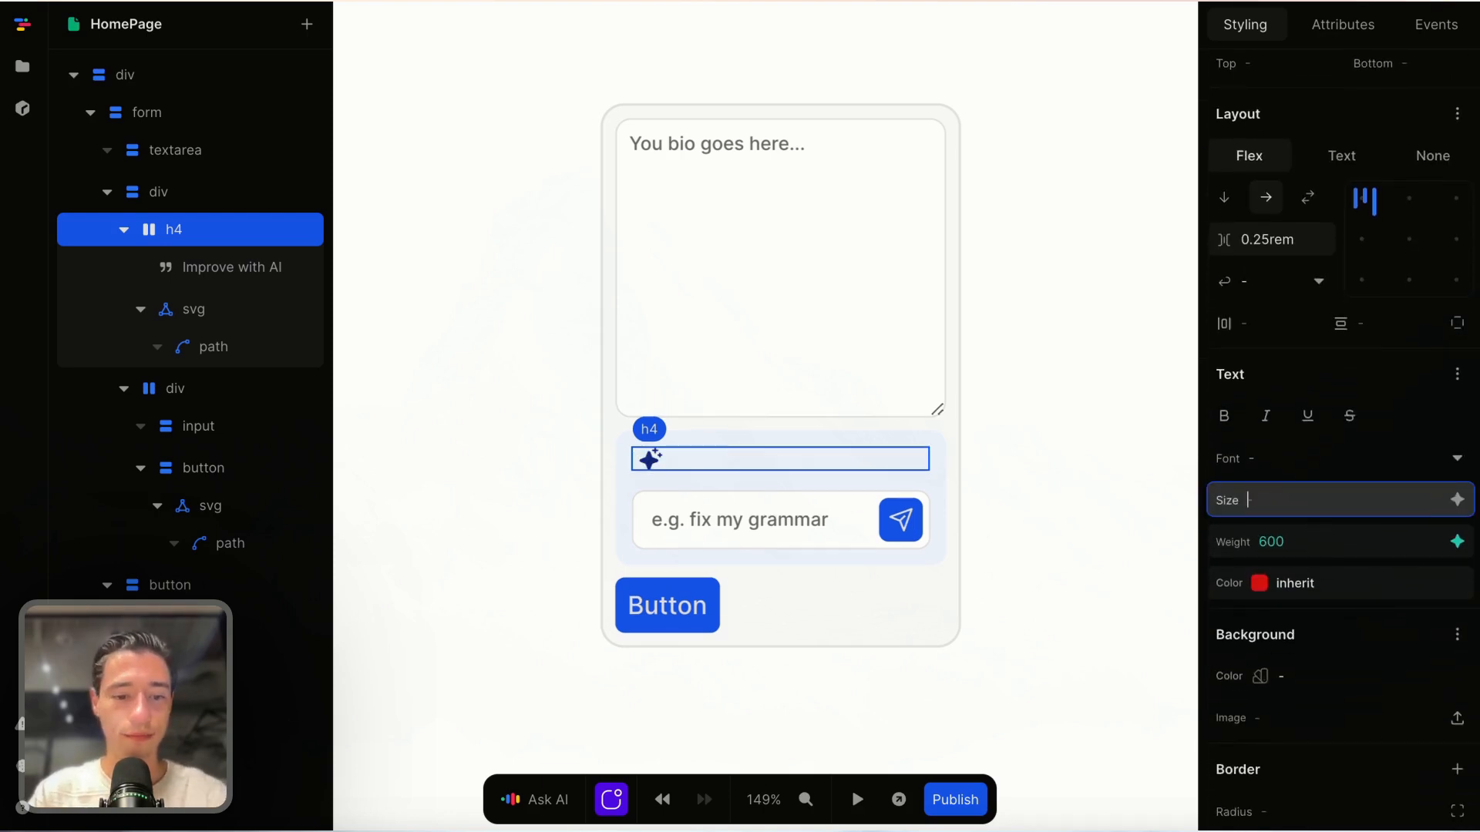
type("13px")
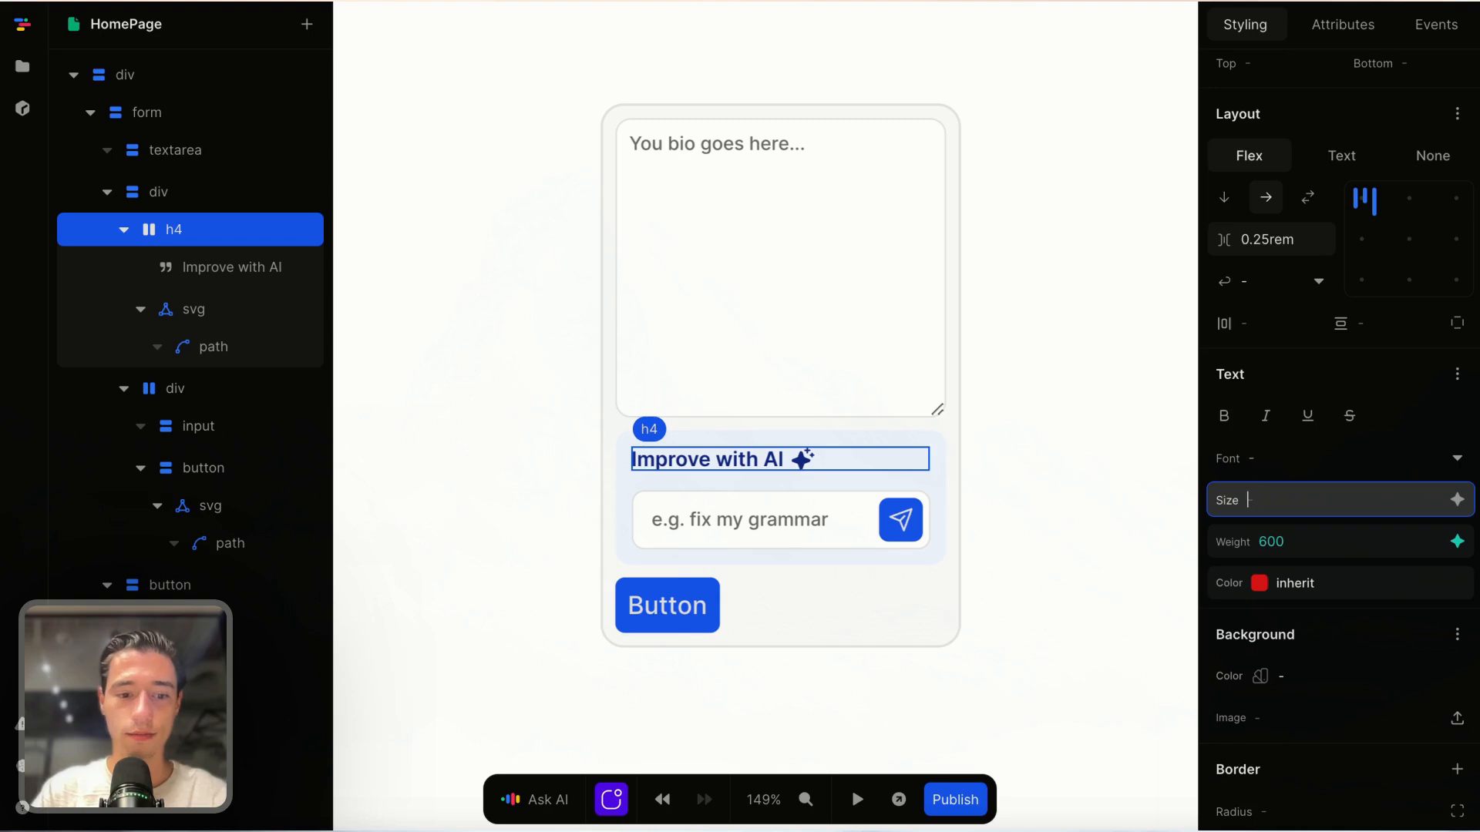
type("2px")
left_click(1094, 494)
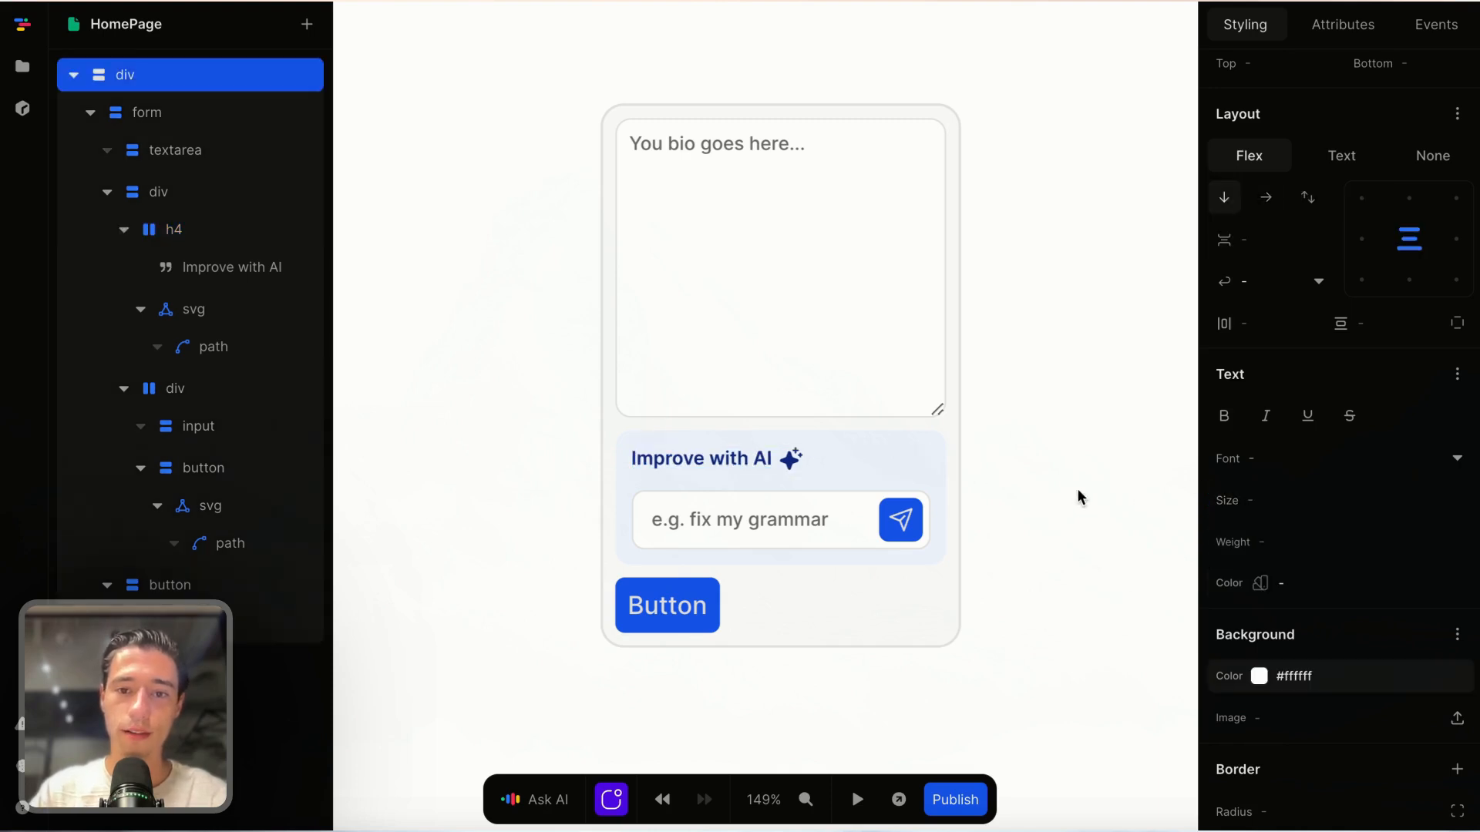
Step: Set the width and height attributes of the sparkle svg beside the "Improve with AI" heading to 15
left_click(792, 459)
left_click(1342, 24)
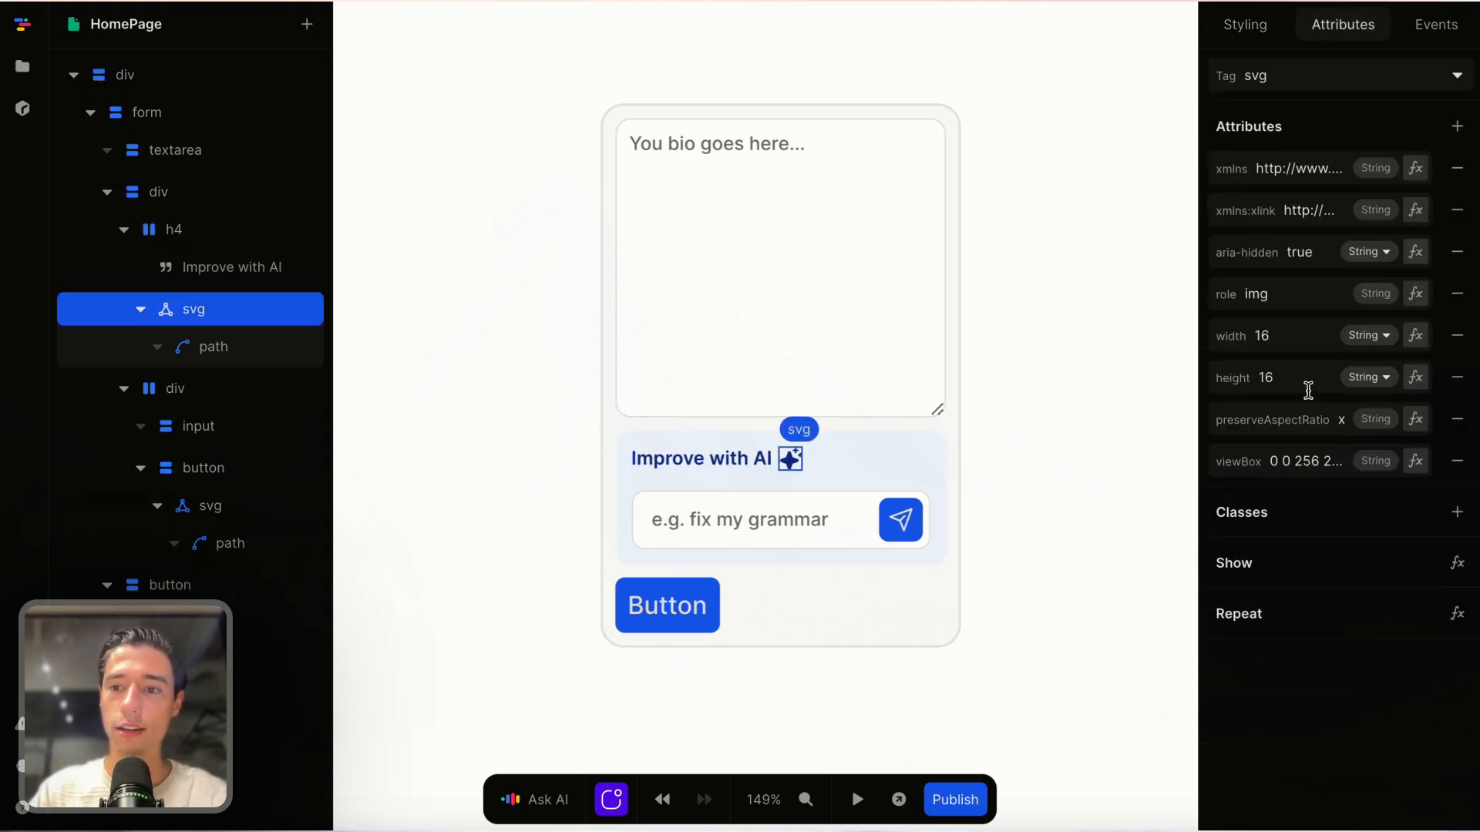
left_click(1286, 332)
type("15")
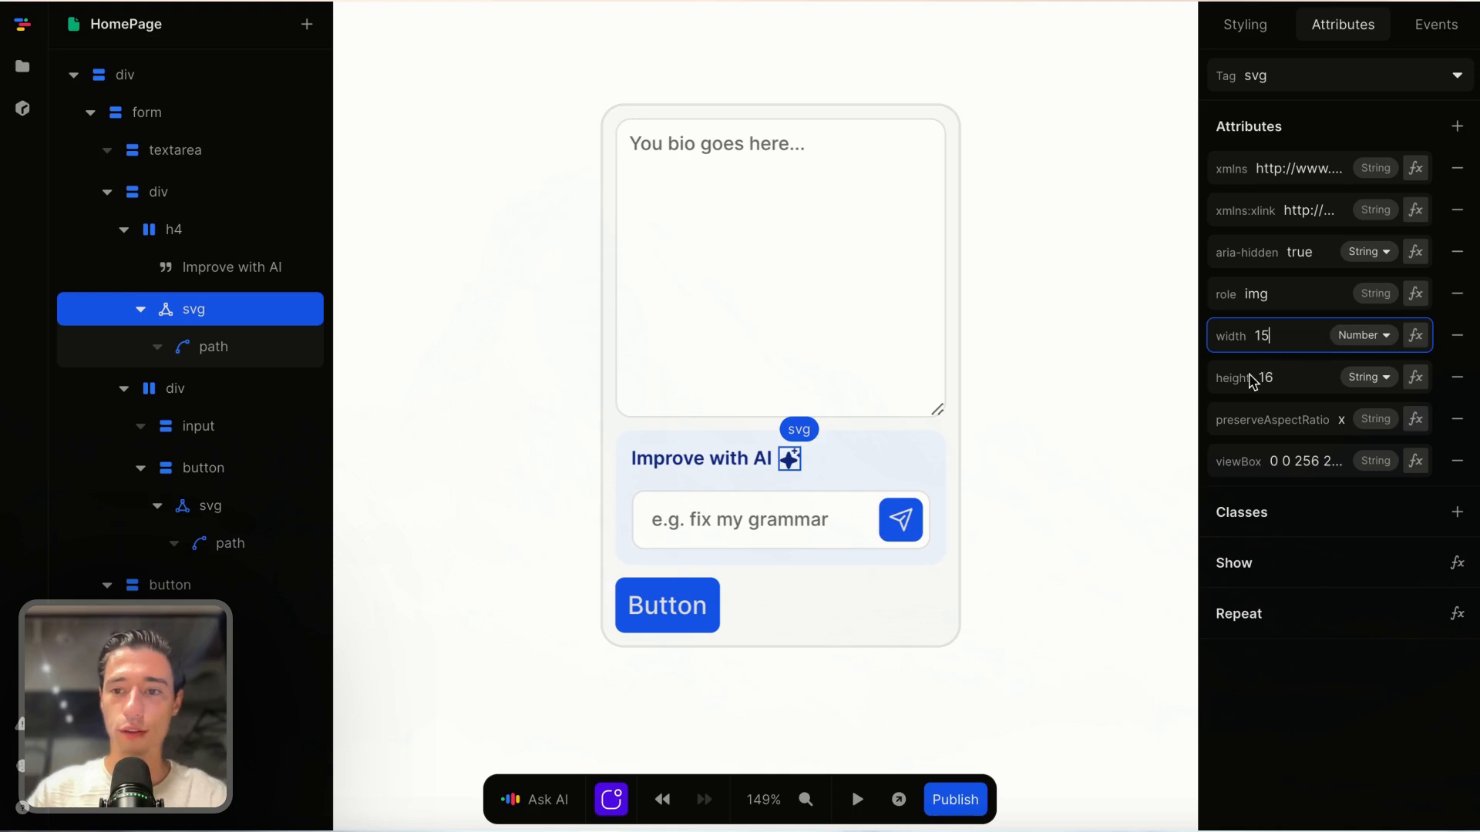
left_click(1297, 371)
type("15")
left_click(1117, 493)
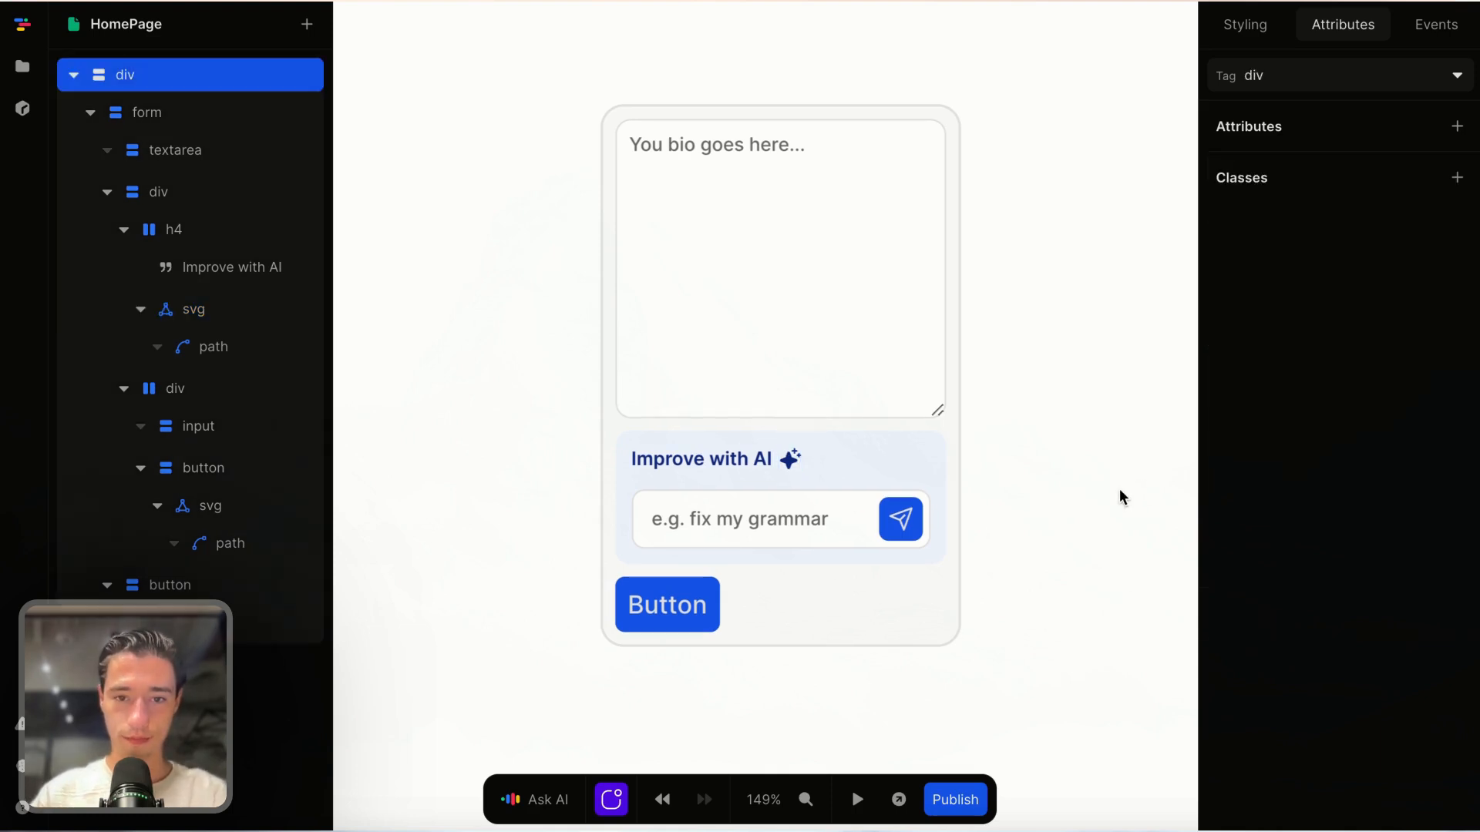
Step: Delete the div holding the "e.g. fix my grammar" input and send button from the "Improve with AI" section
left_click(918, 482)
scroll(898, 501, "down", 3)
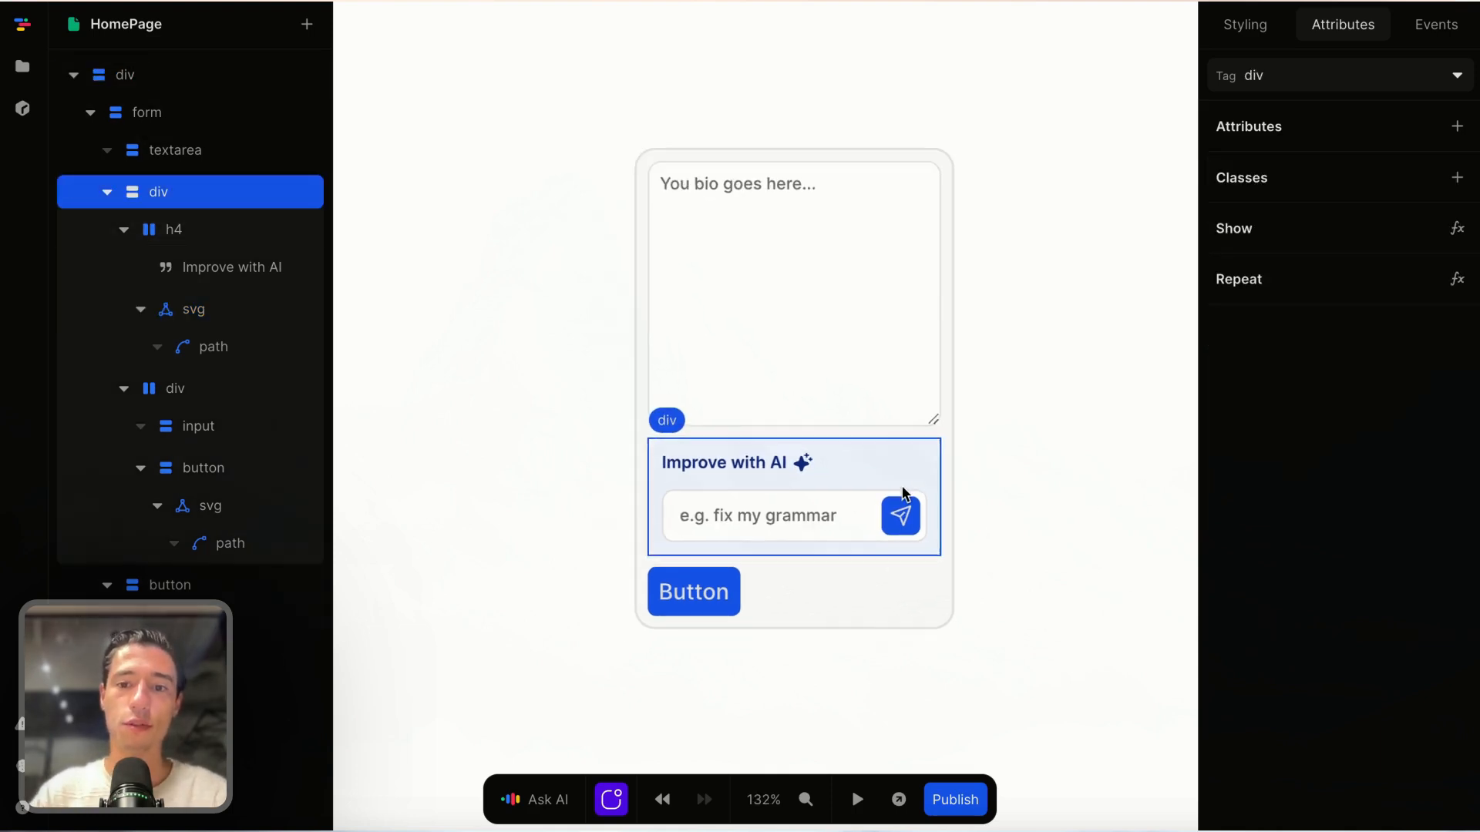
scroll(904, 493, "down", 2)
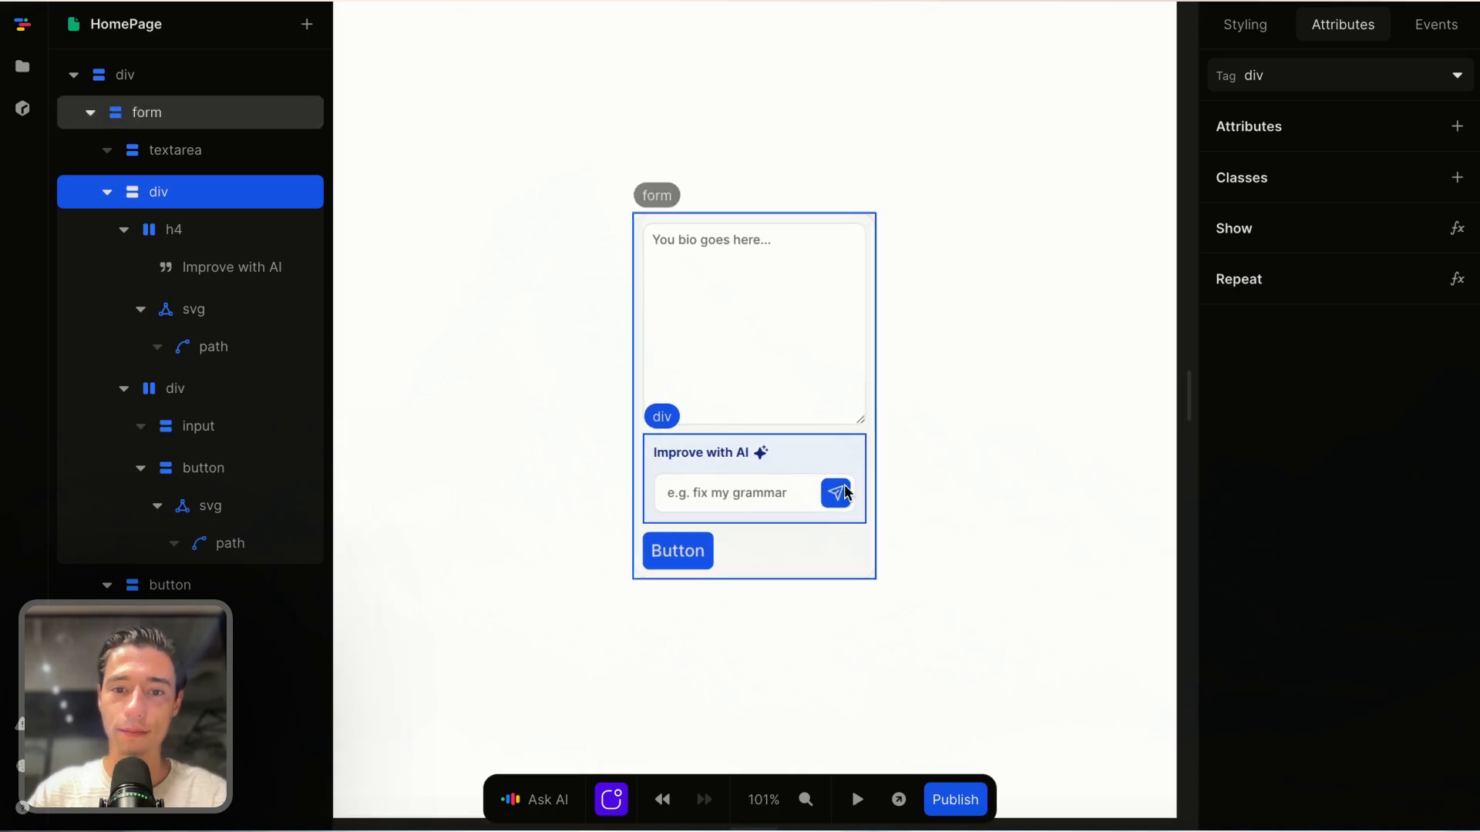
scroll(869, 452, "up", 3)
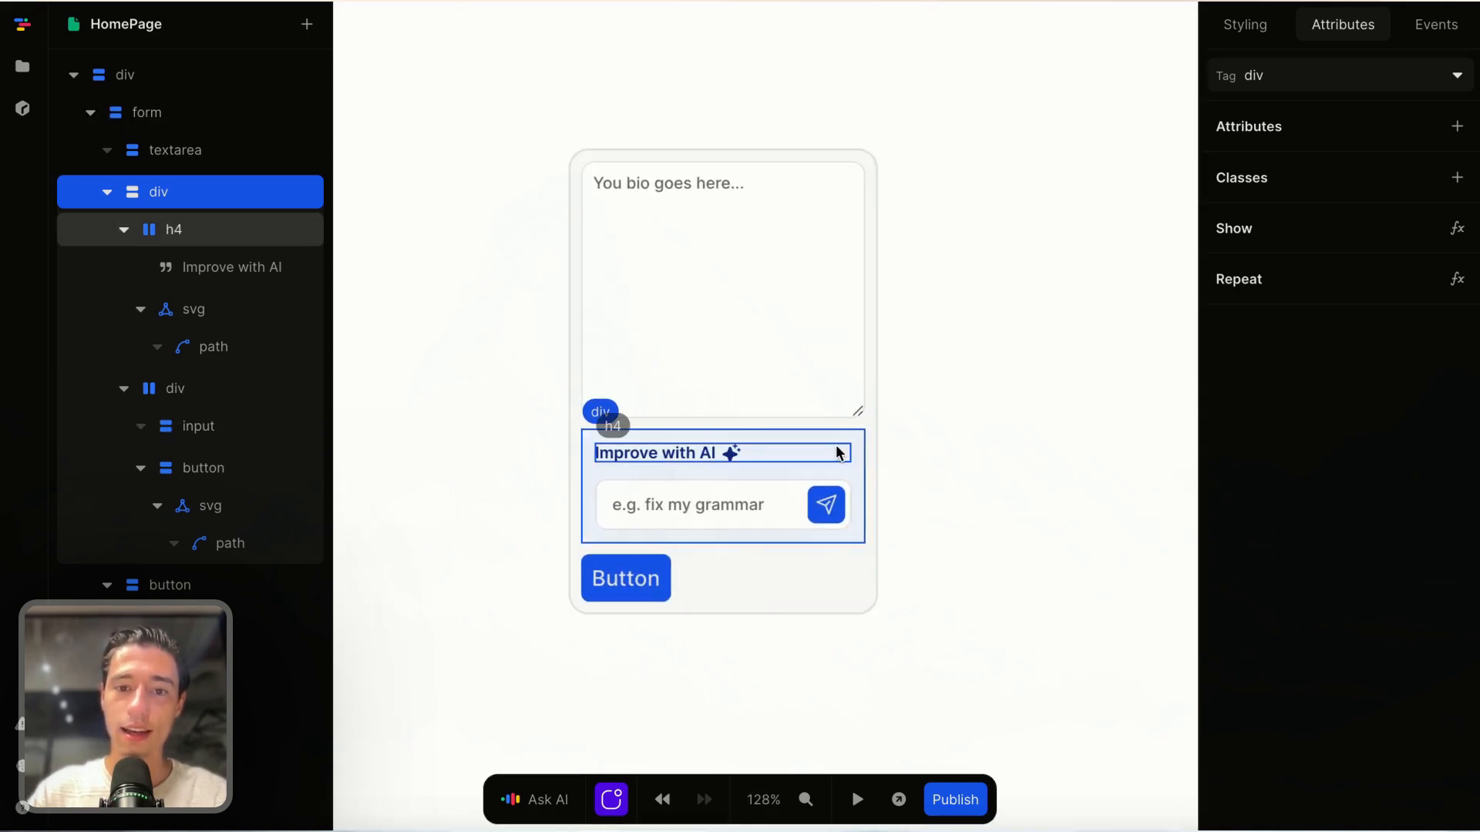
scroll(917, 445, "up", 4)
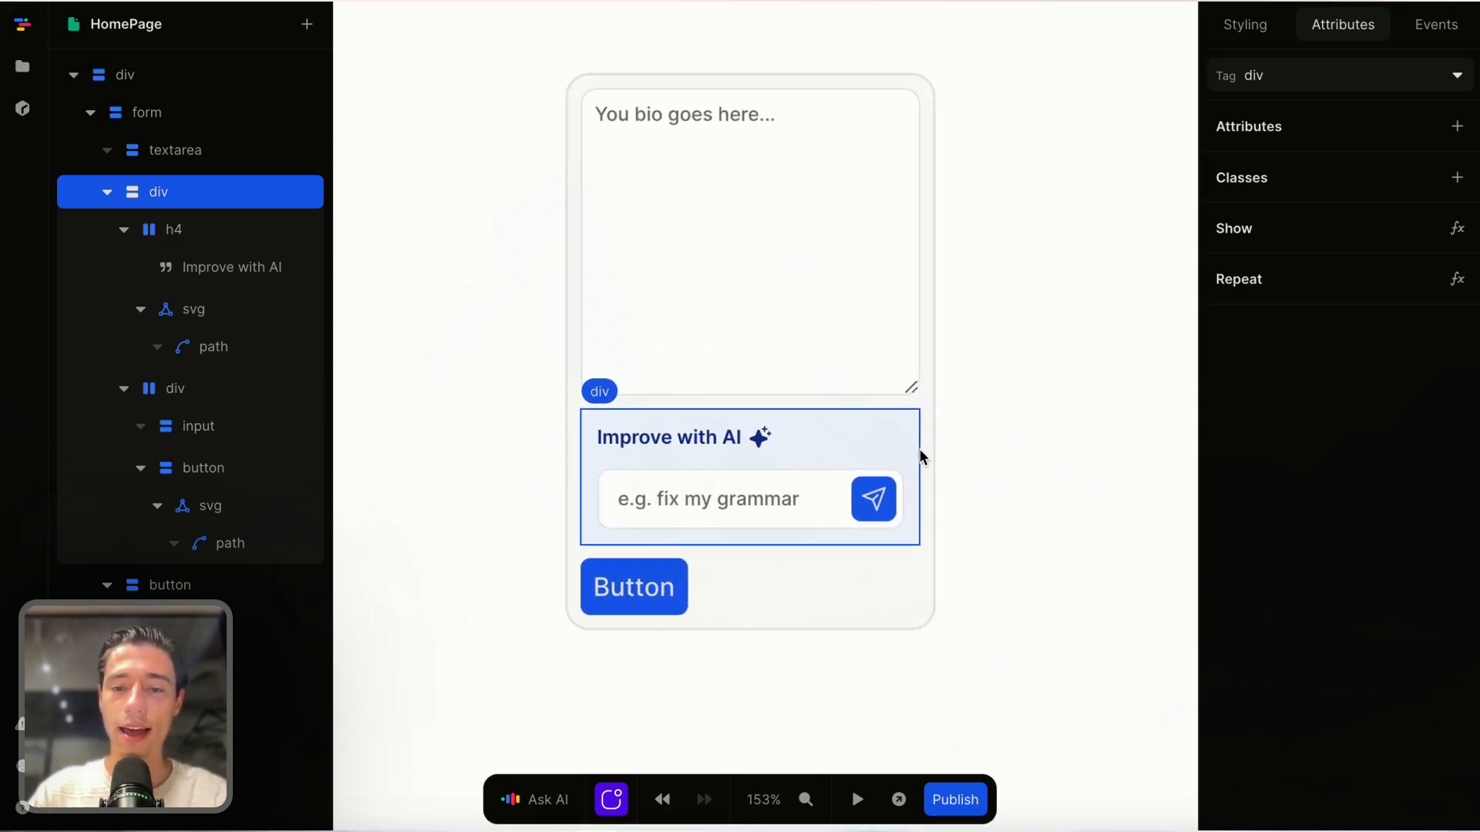
left_click(821, 473)
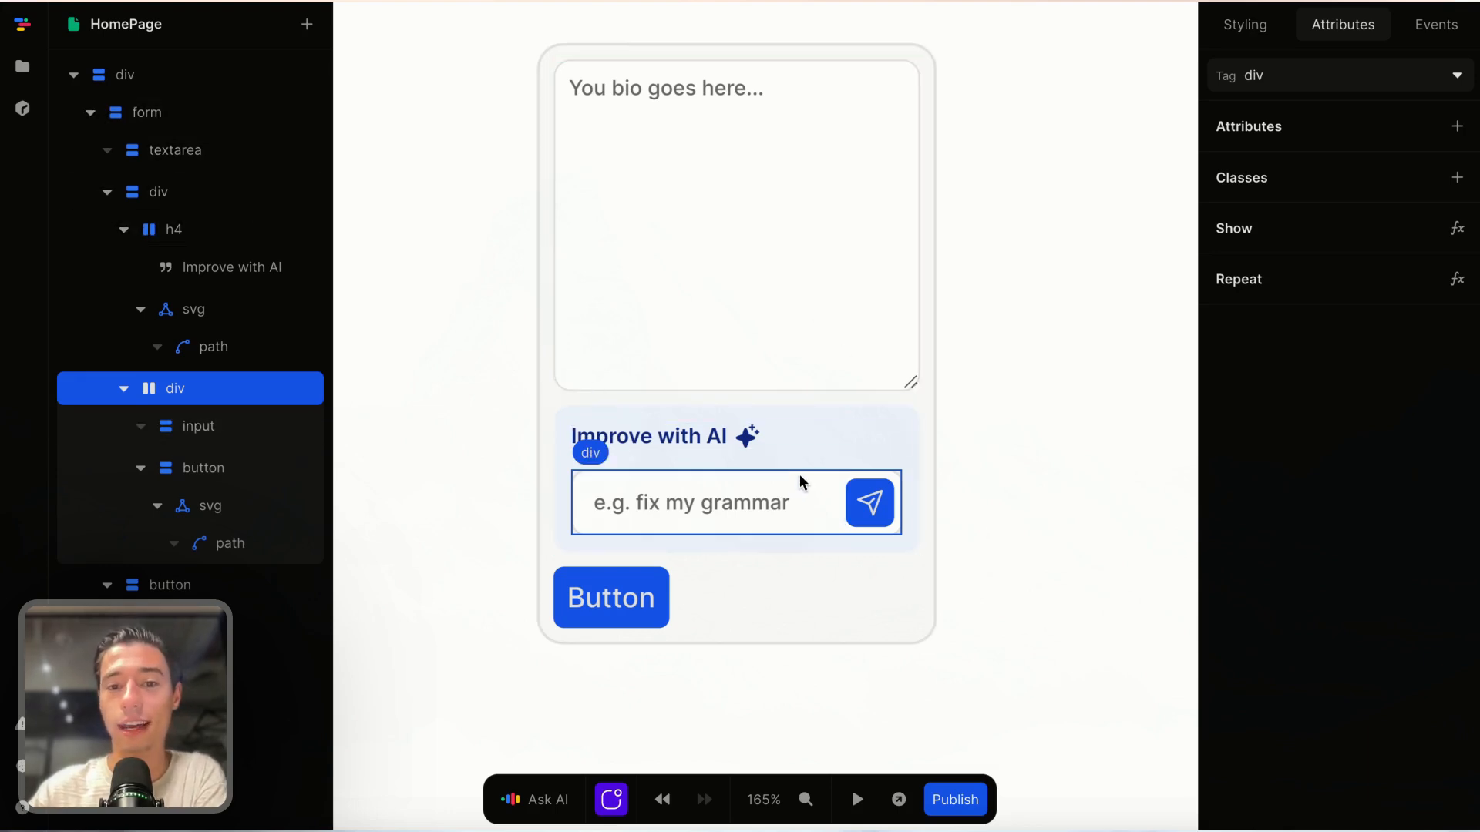
scroll(794, 493, "down", 3)
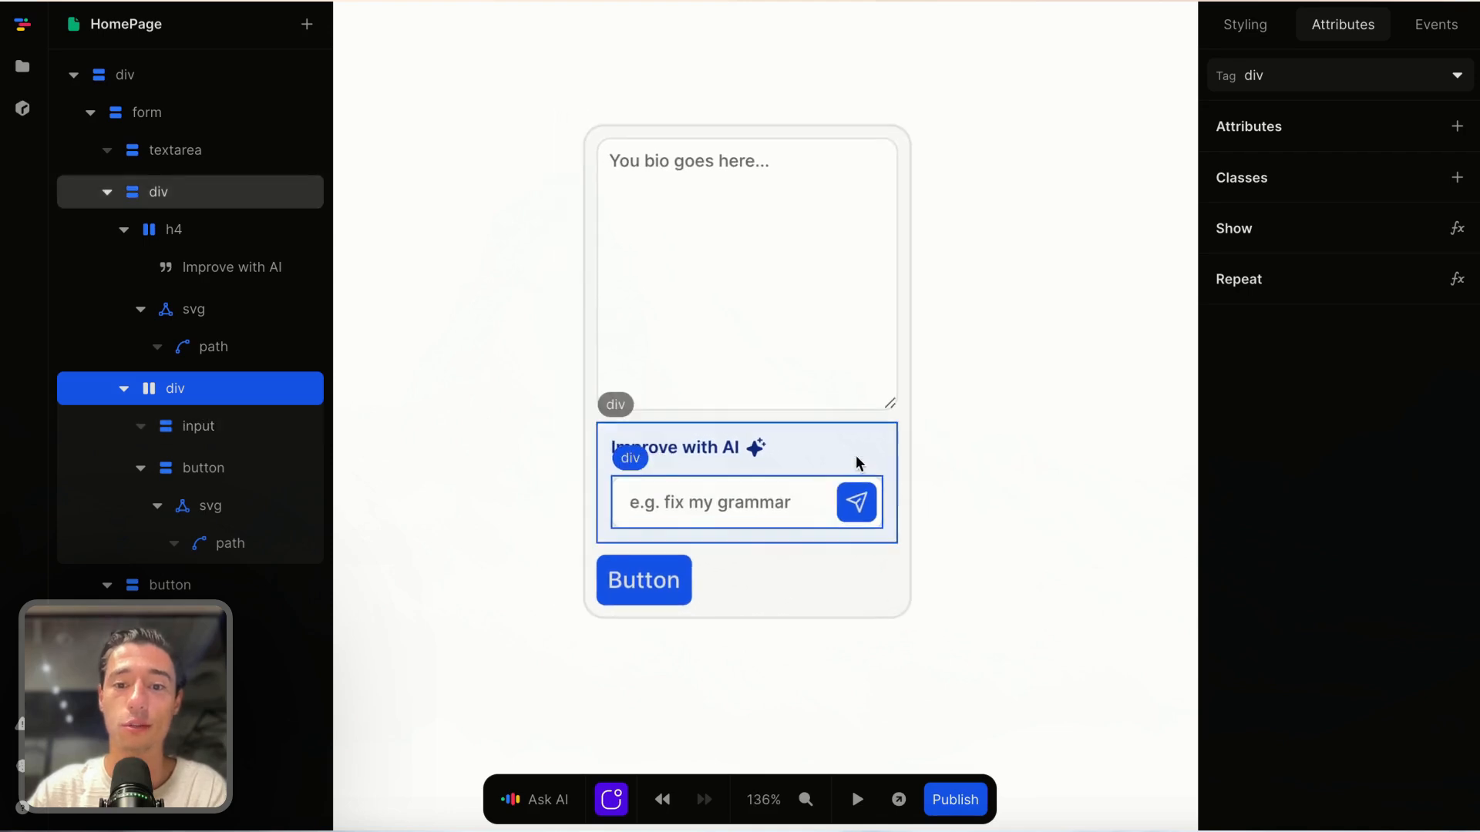
key("Delete")
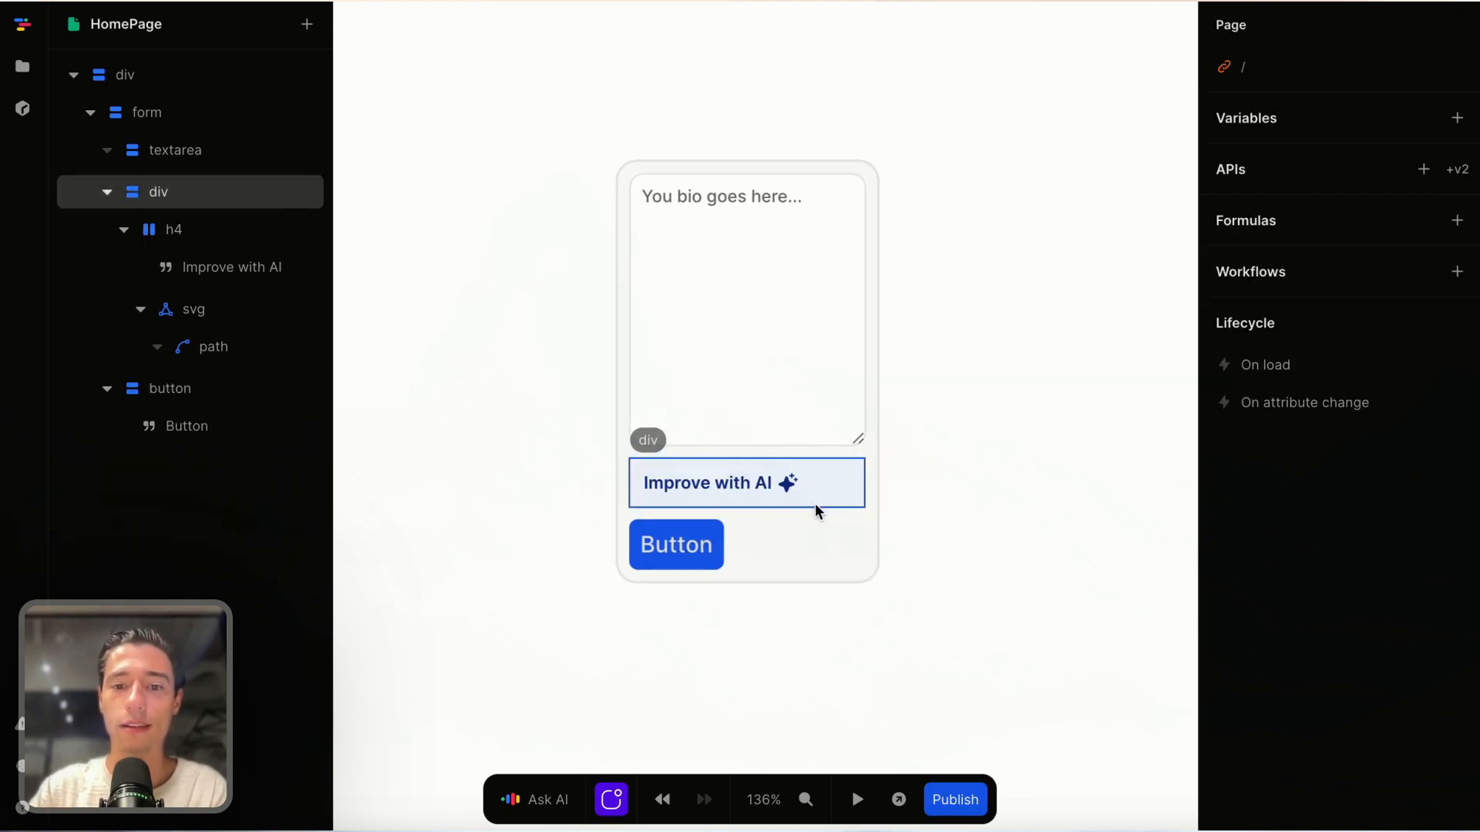
Step: Create a page variable named features
left_click(858, 498)
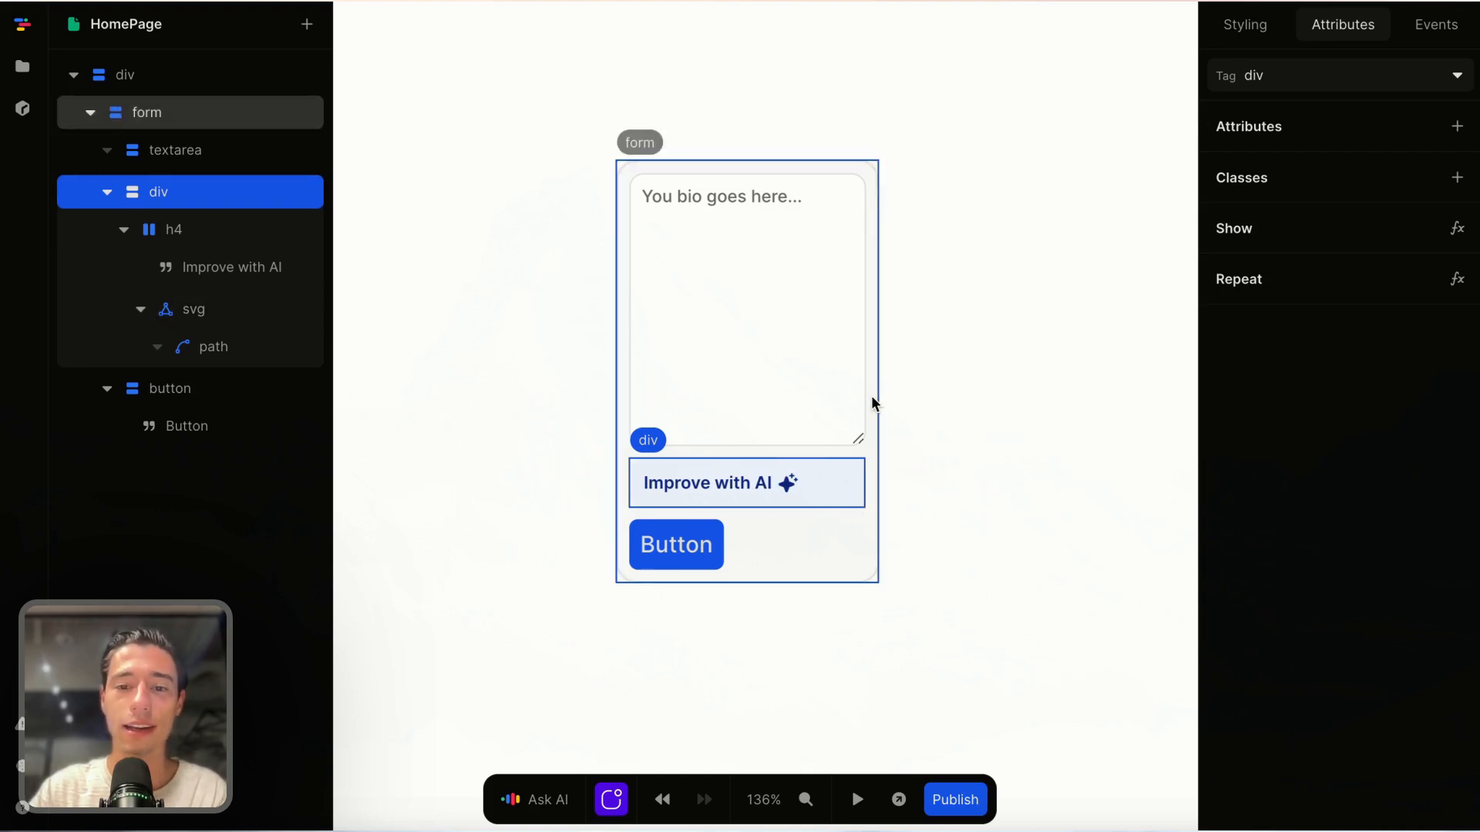
scroll(872, 398, "down", 2)
scroll(872, 398, "right", 4)
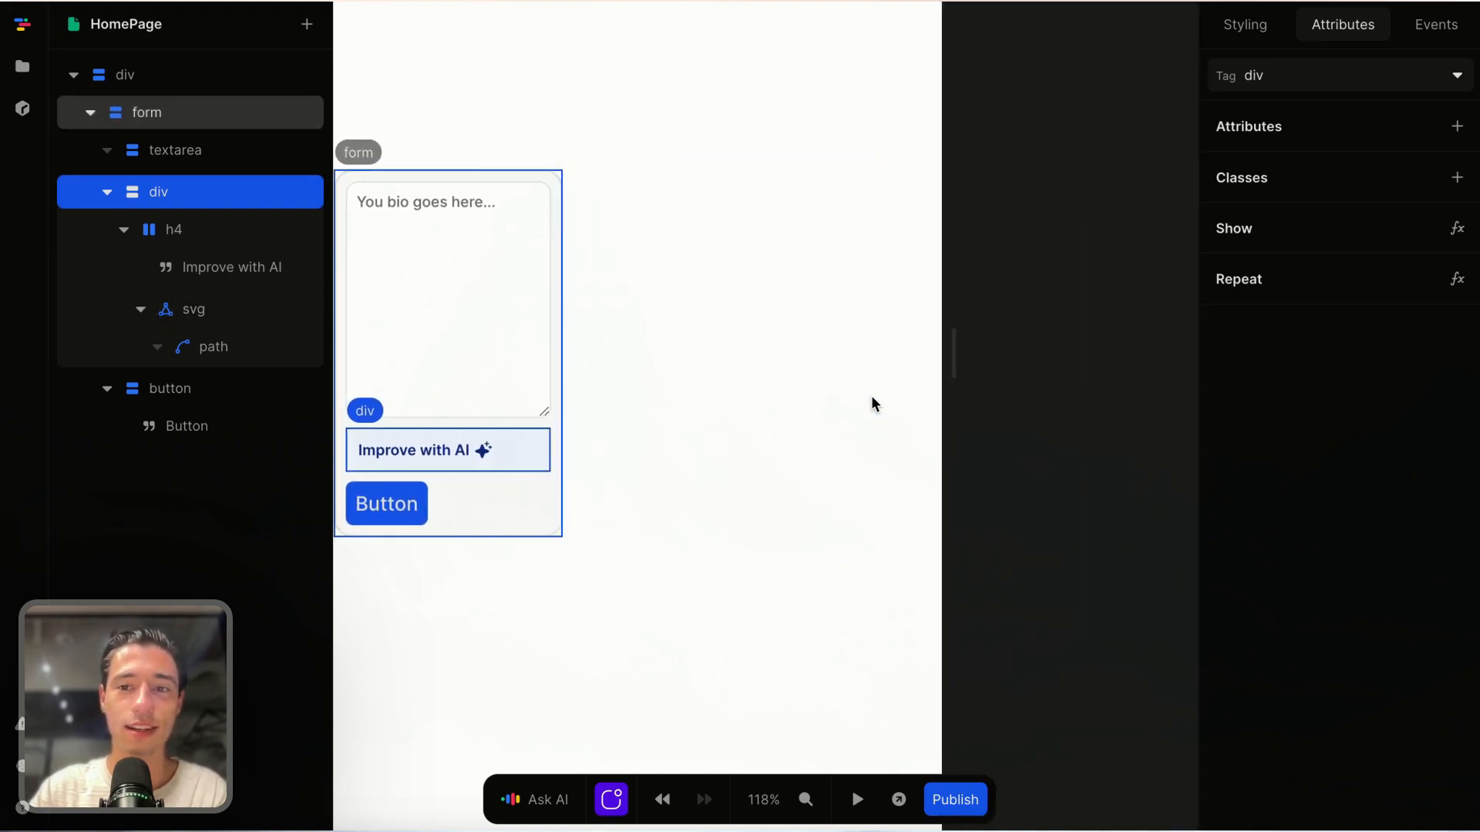
left_click(1009, 259)
left_click(1457, 118)
double_click(1060, 211)
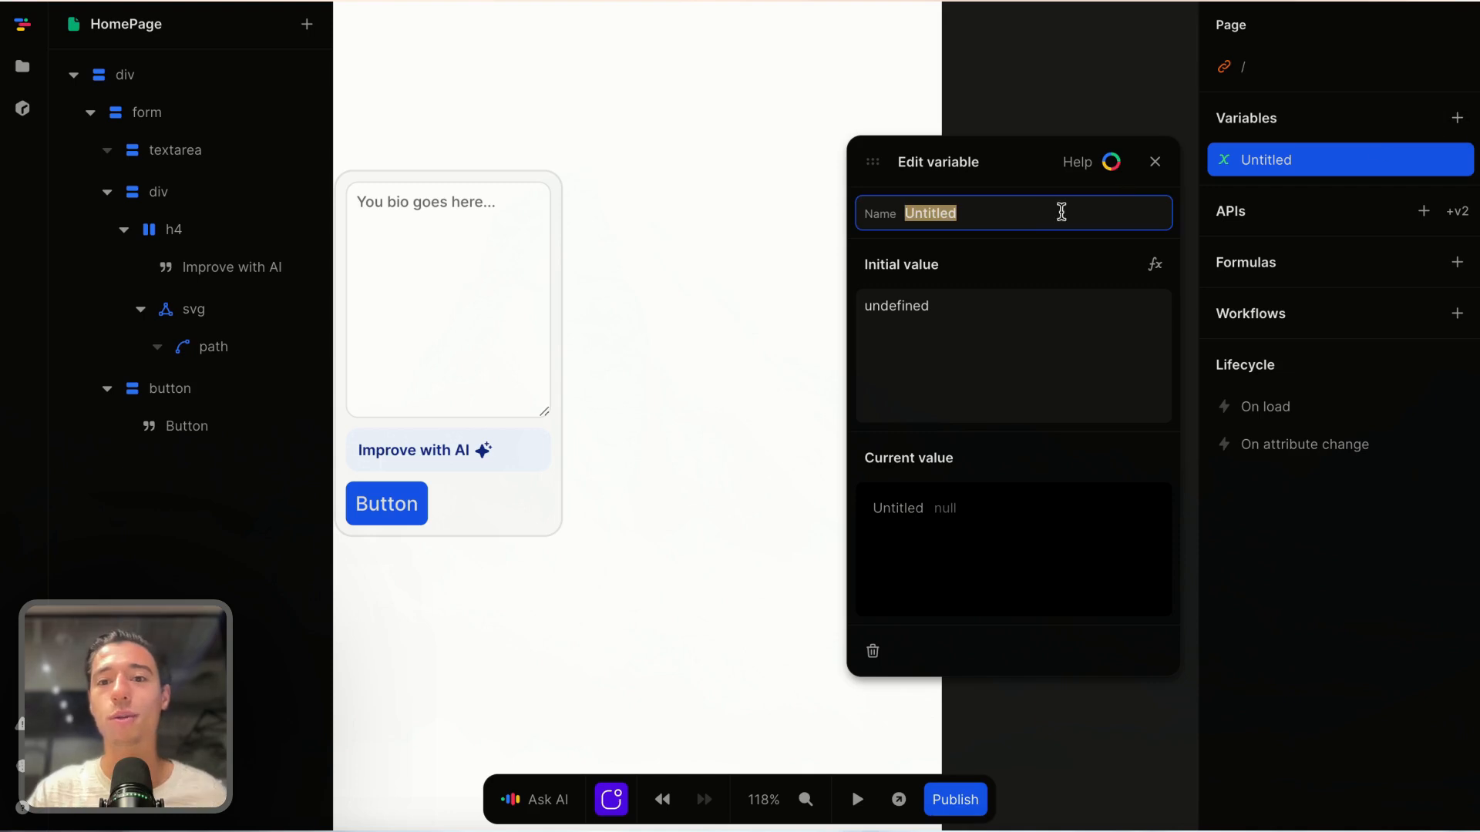
key("BackSpace")
type("a")
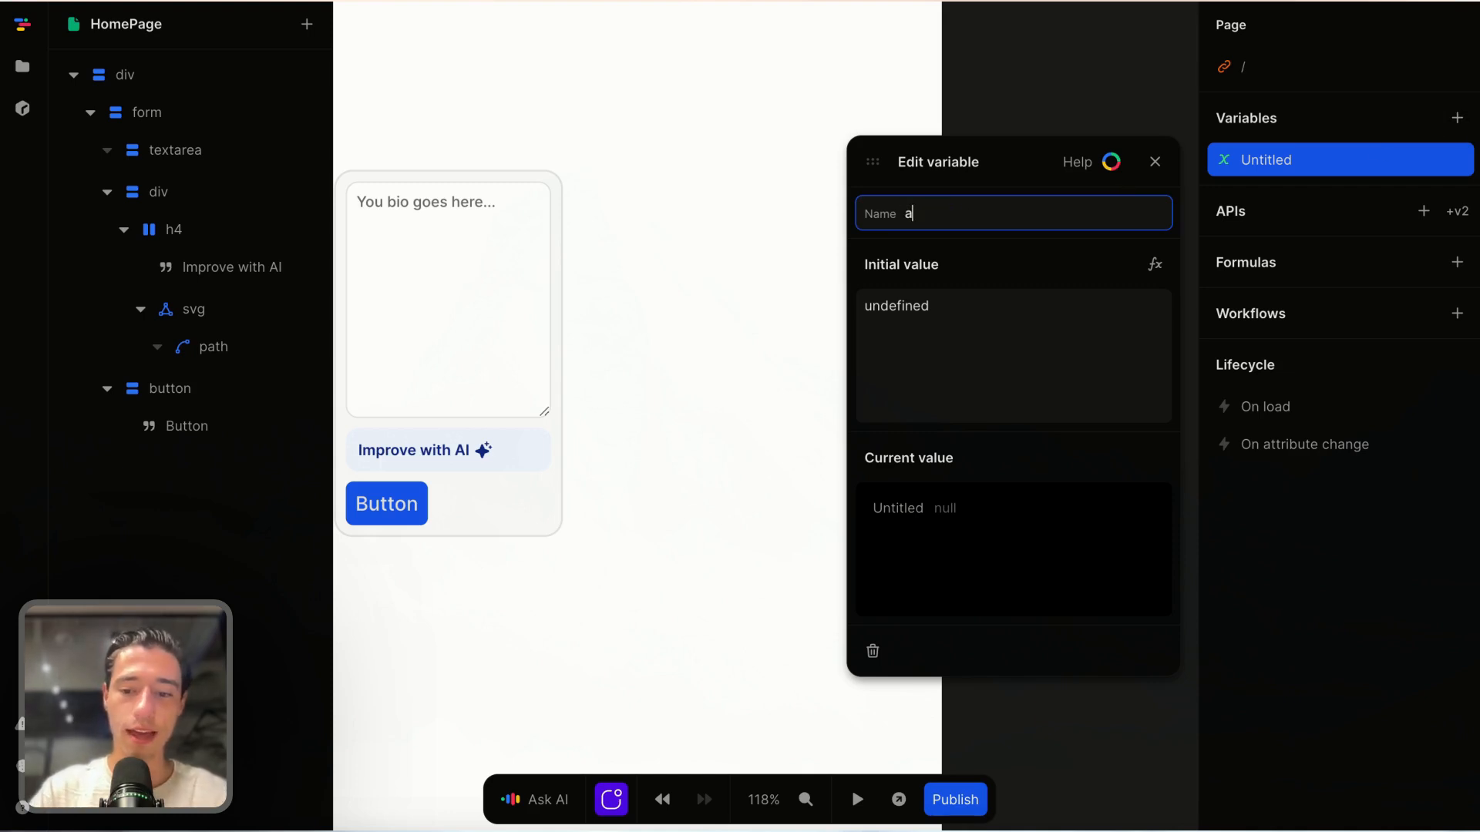
type("i")
key("BackSpace")
key("BackSpace")
type("feature")
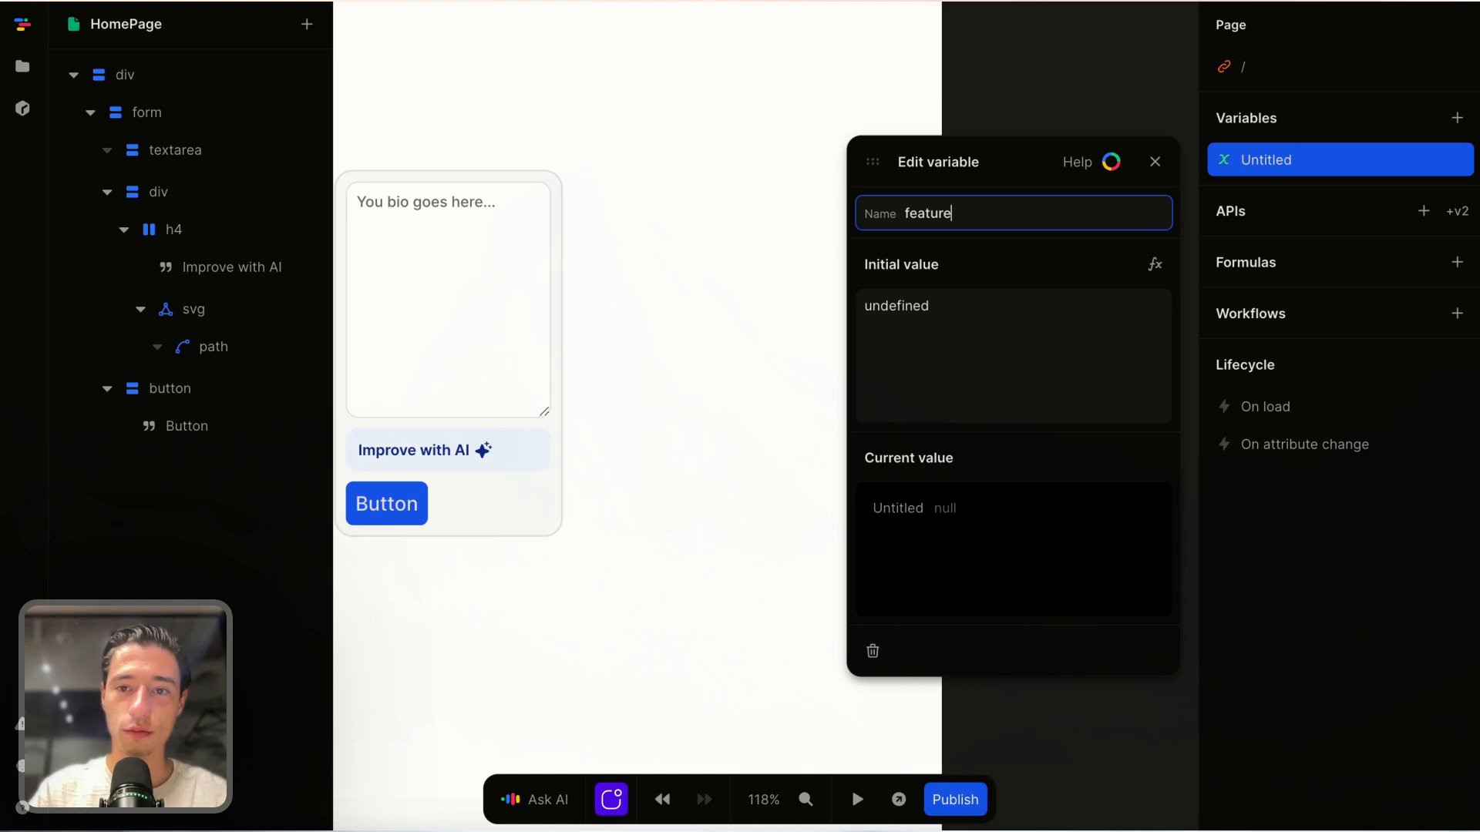
type("s")
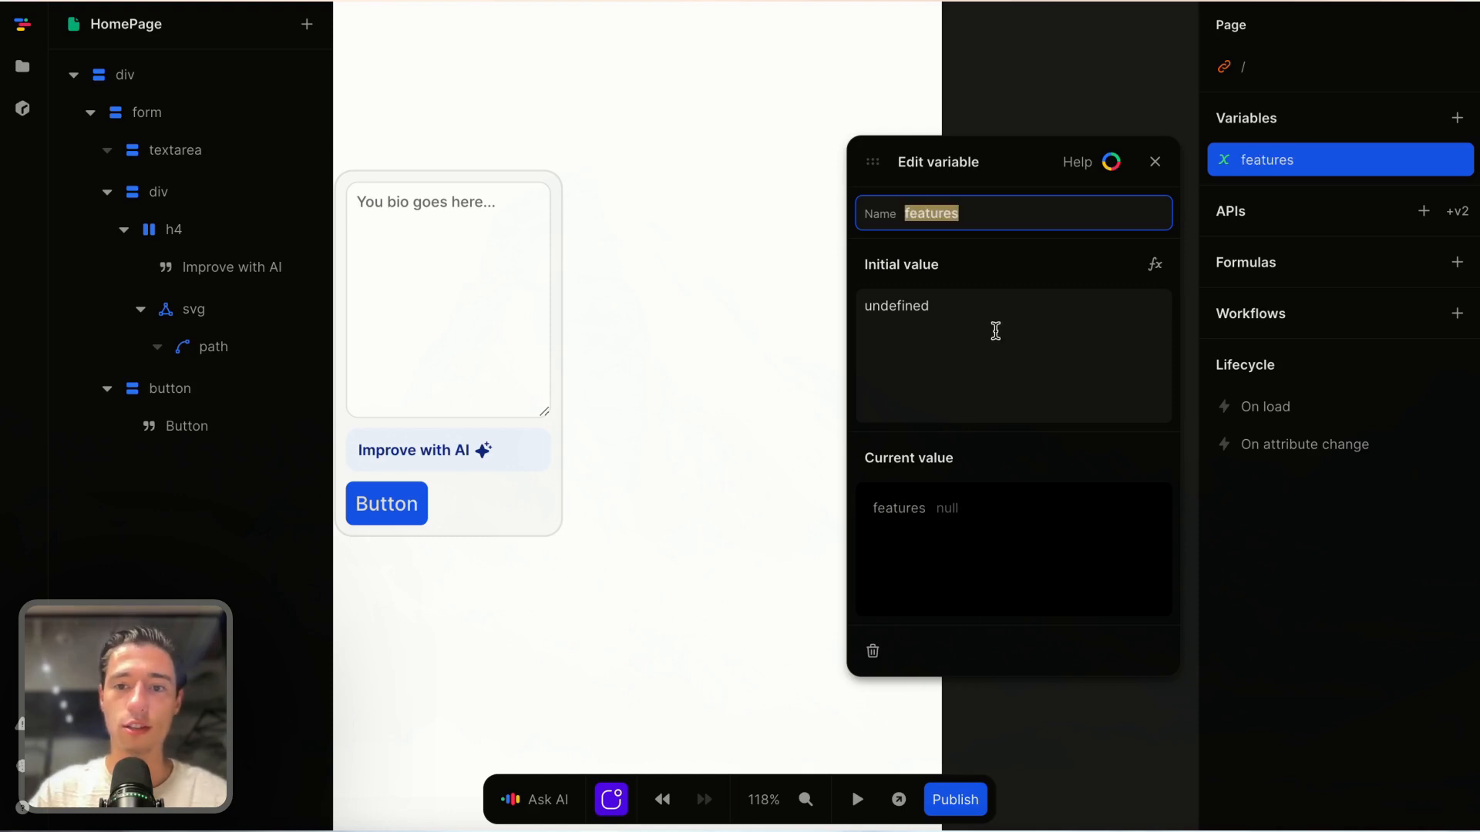
Step: Replace the initial value of the features variable with a formula that outputs an Array whose first item is an Object
left_click(994, 330)
key("BackSpace")
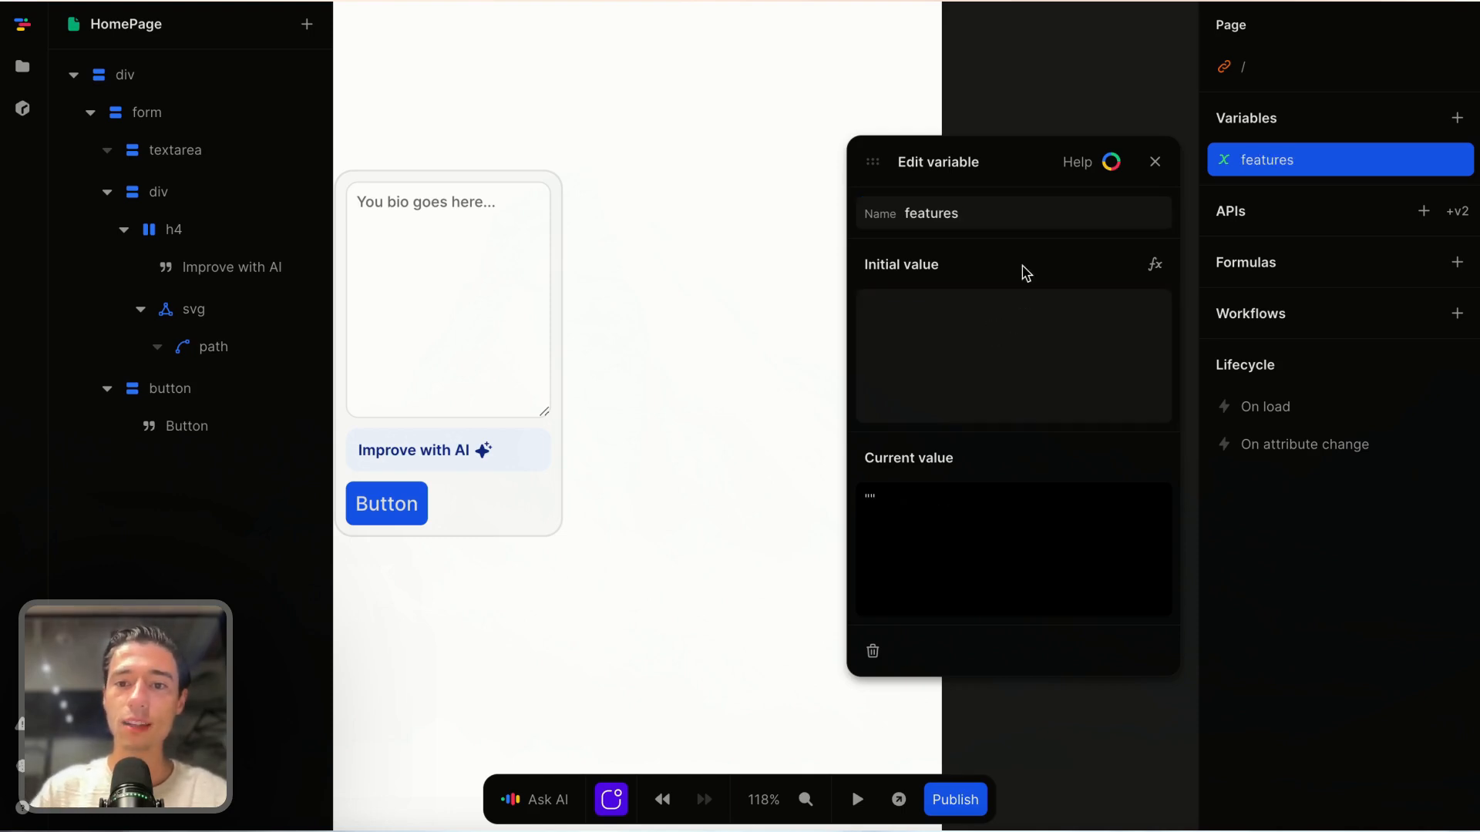
left_click(1155, 264)
left_click(490, 479)
type("ar")
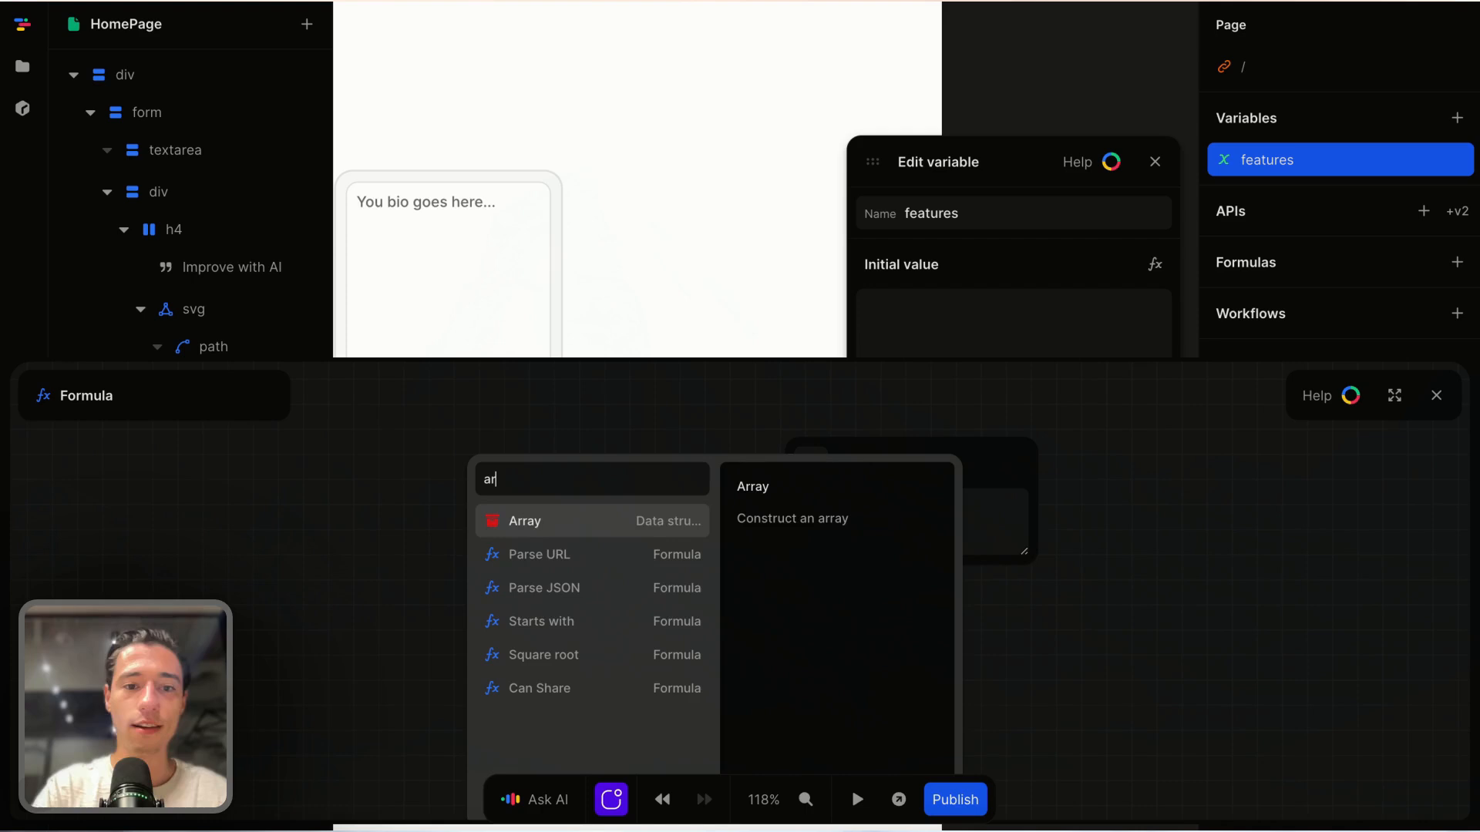
left_click(542, 530)
left_click(854, 472)
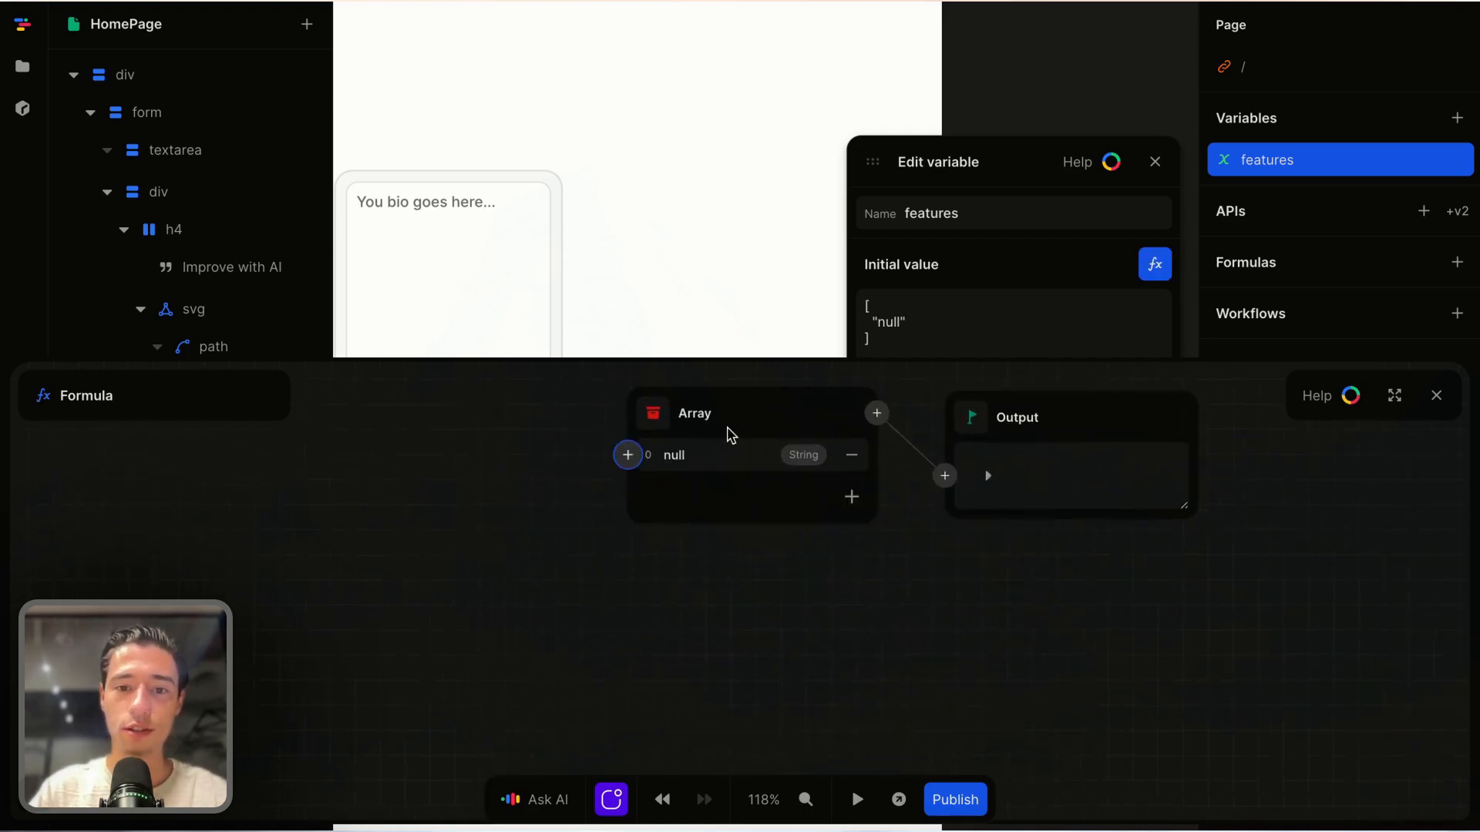
left_click(628, 454)
type("ob")
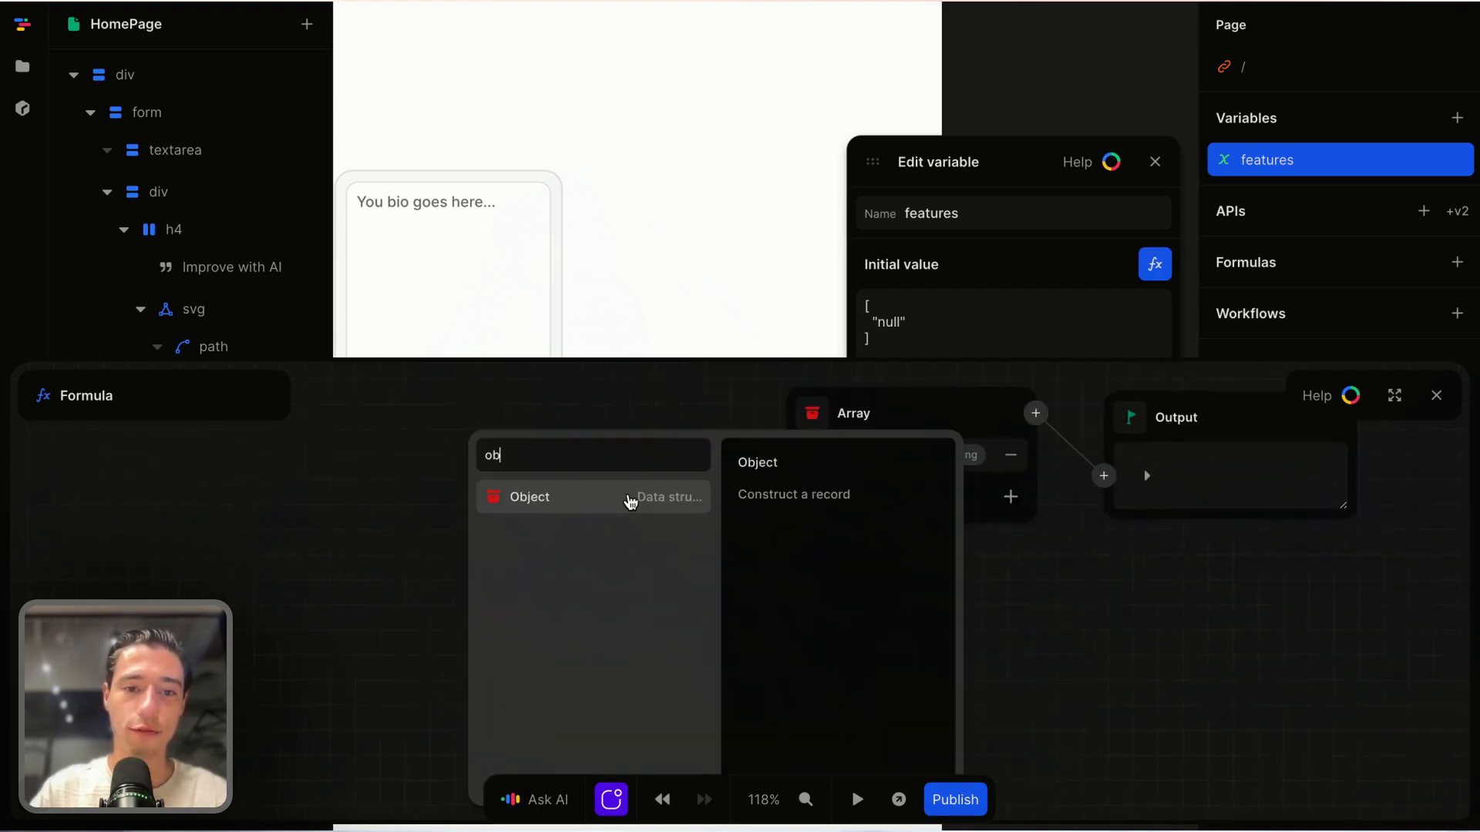
left_click(561, 495)
Step: Name the object's first key "name" and set its value to "Fix Grammar"
left_click(568, 468)
key("ctrl+a")
key("BackSpace")
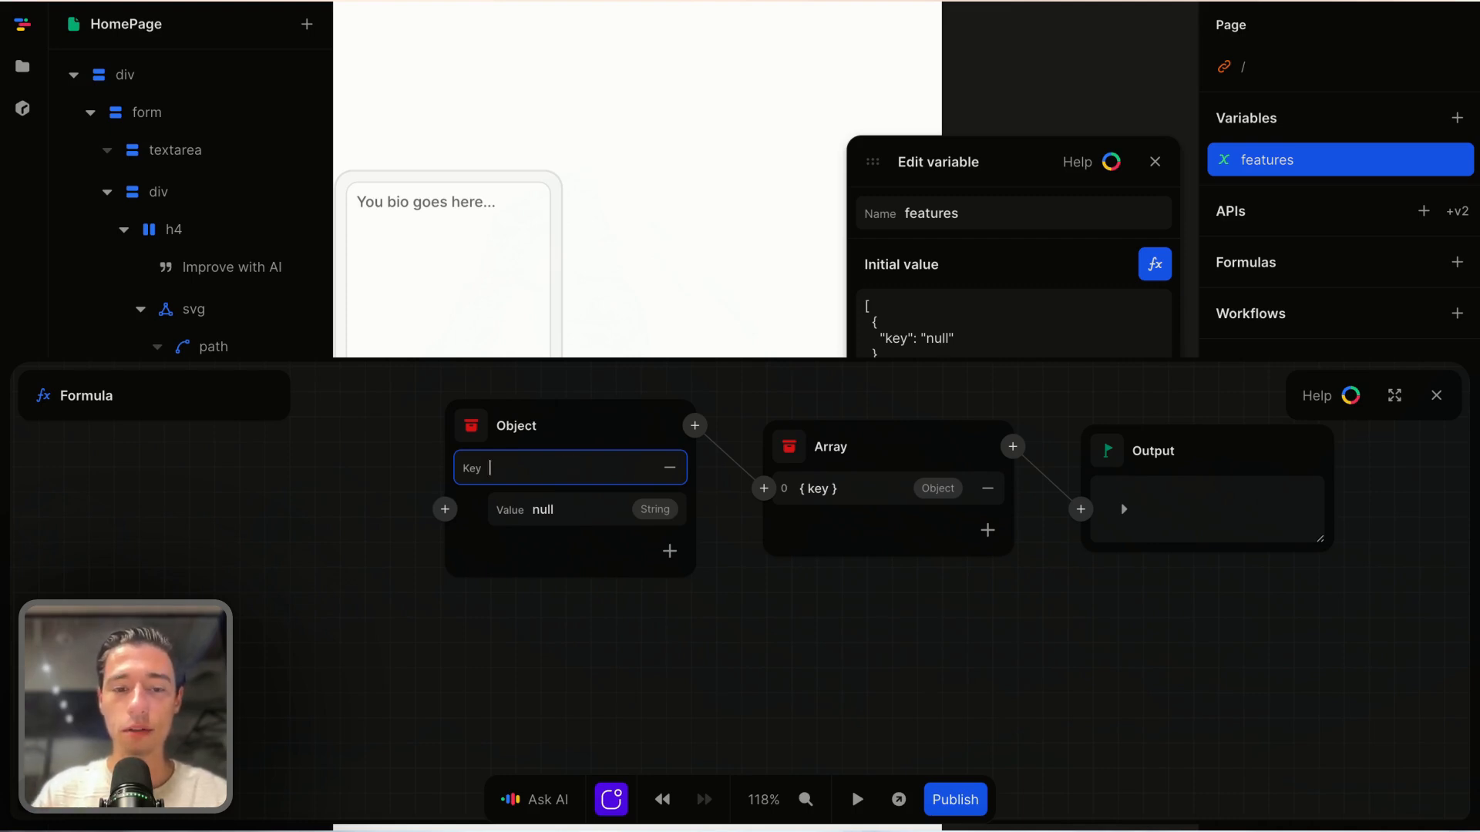
scroll(889, 665, "up", 1)
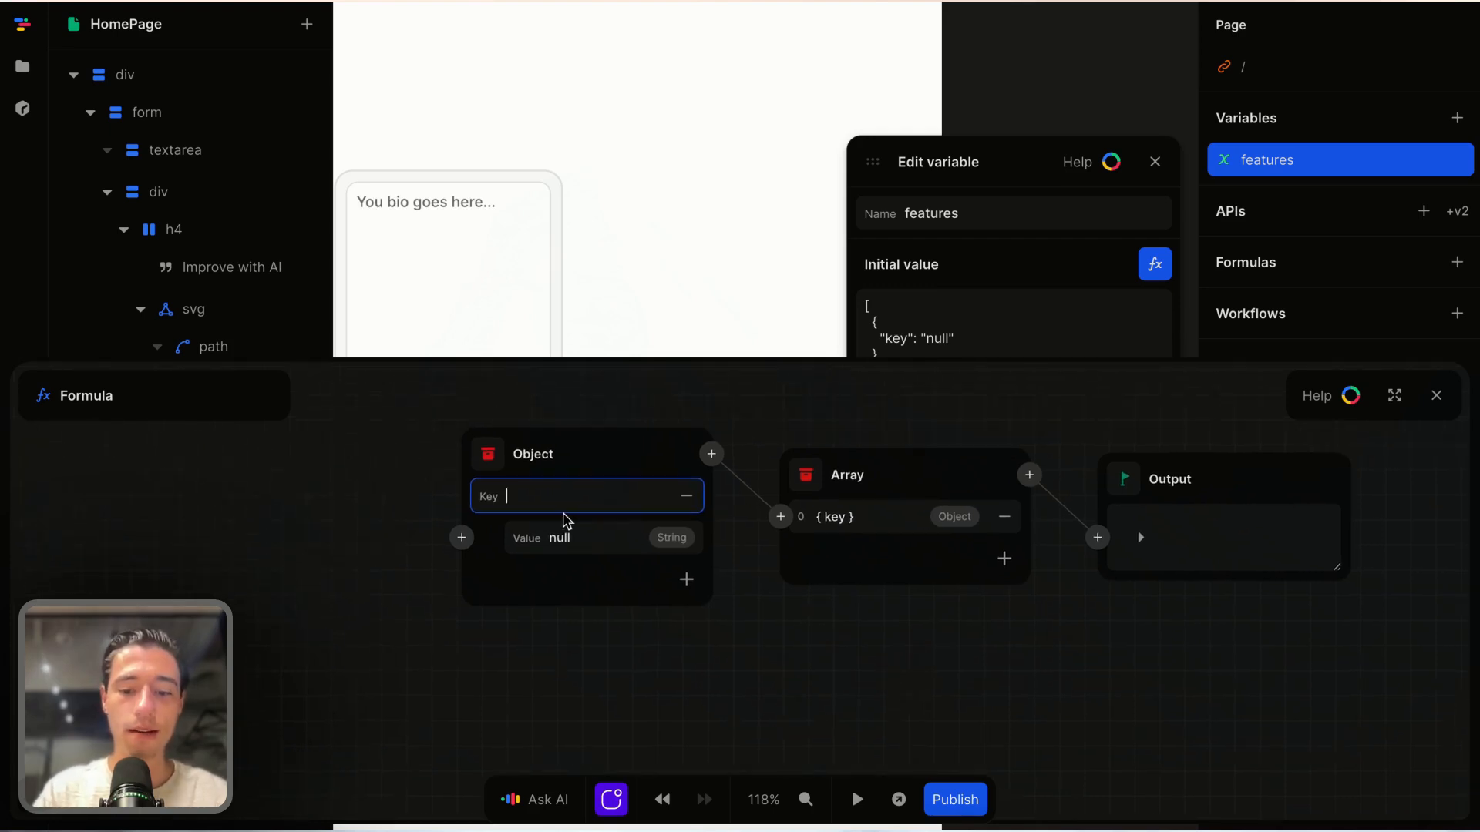
type("name")
left_click(583, 540)
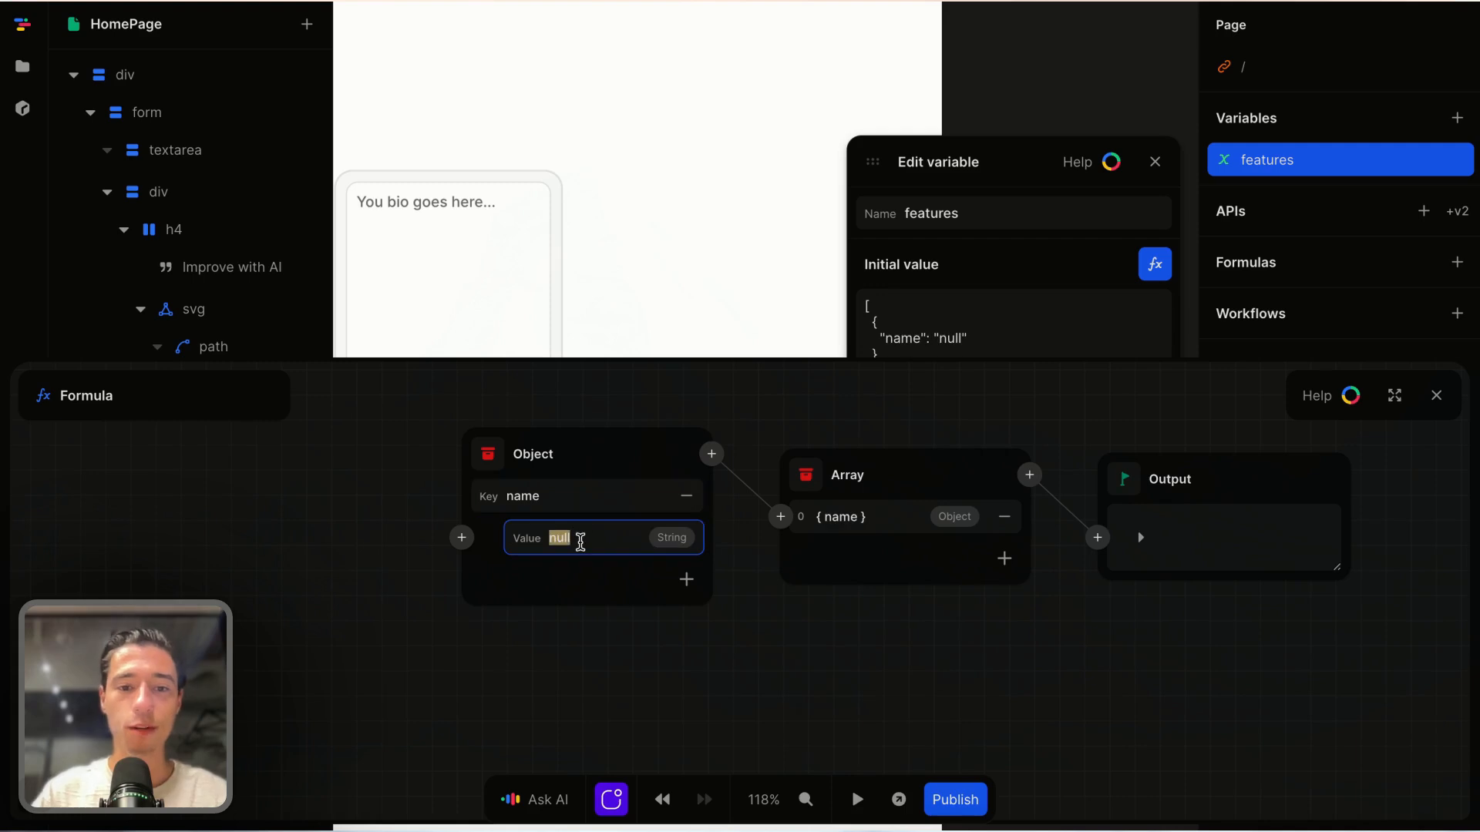
key("BackSpace")
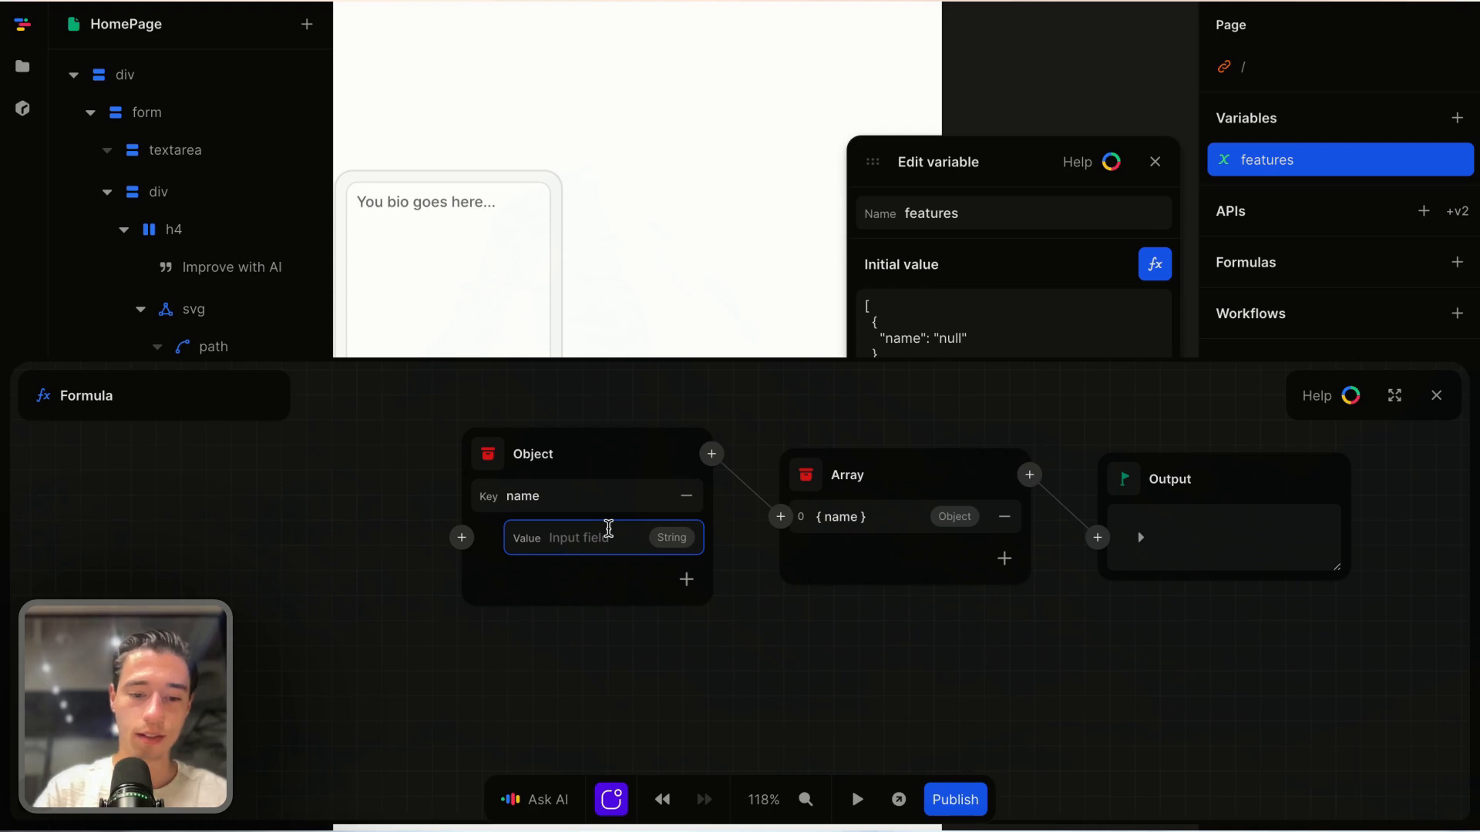
type("Fix Grammar")
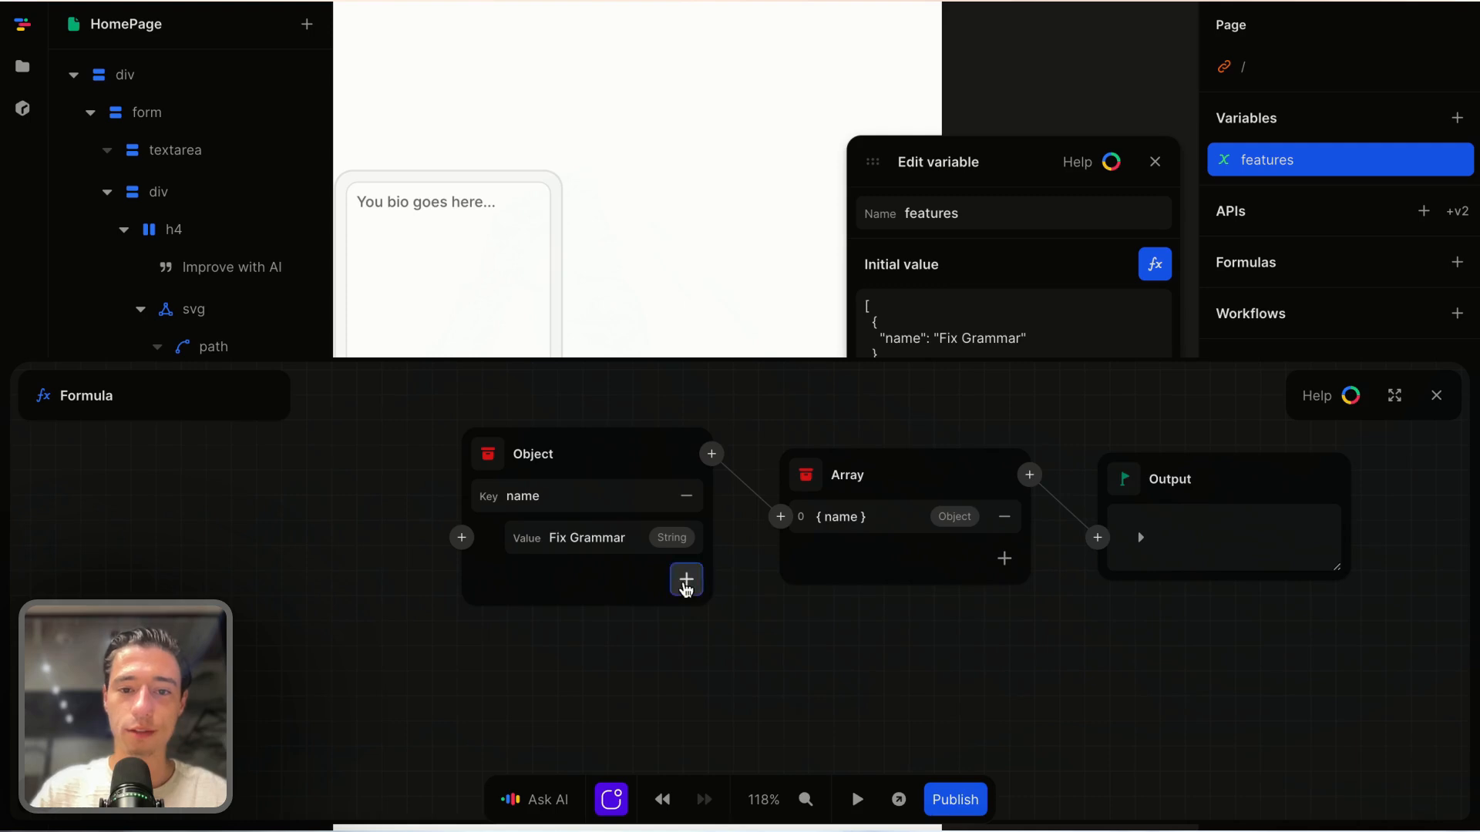
Step: Add a second key named "prompt" to the Fix Grammar object with the value "Fix my grammar for this texthere"
left_click(686, 579)
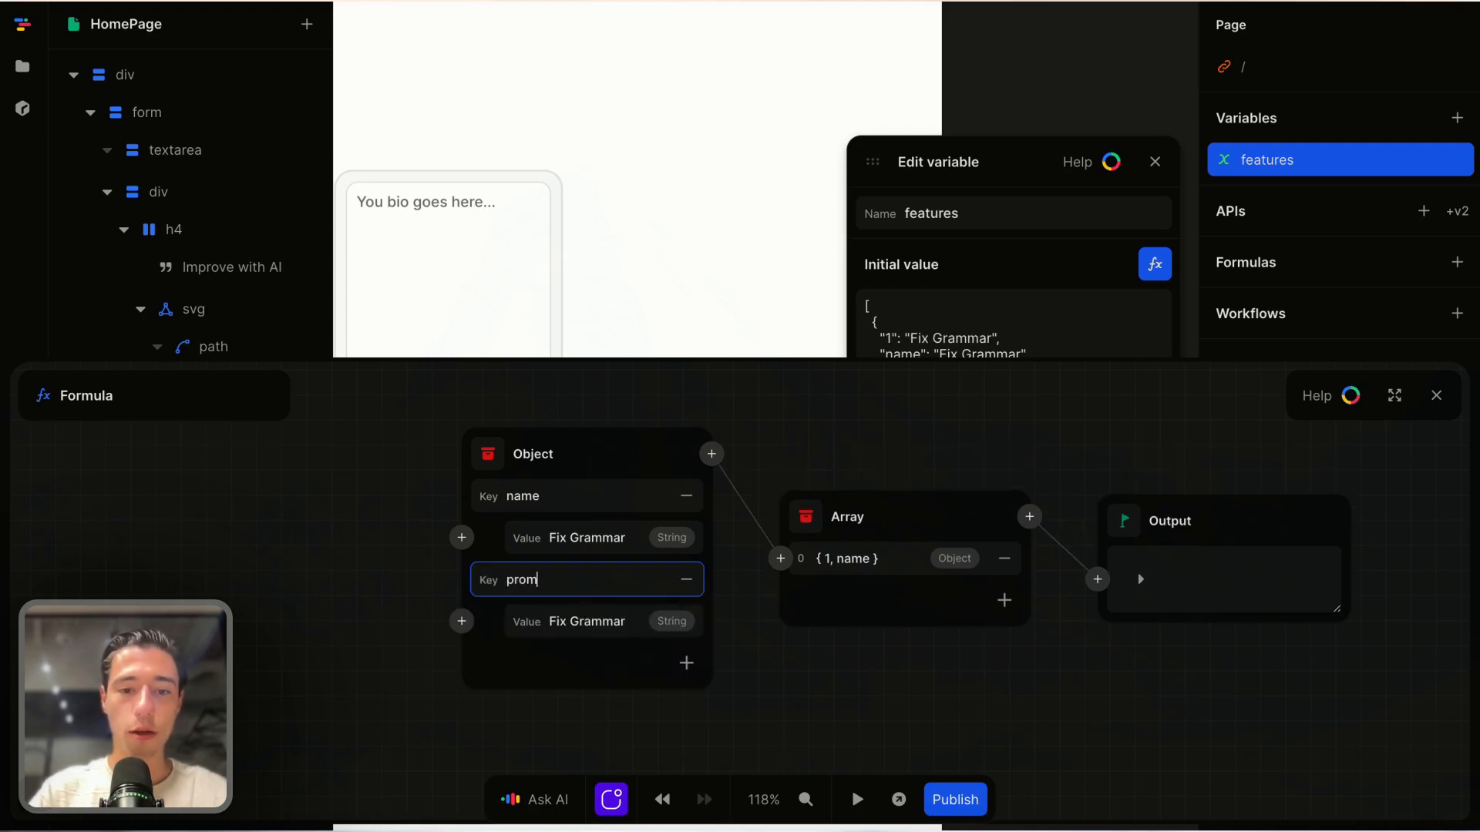
left_click(596, 615)
key("BackSpace")
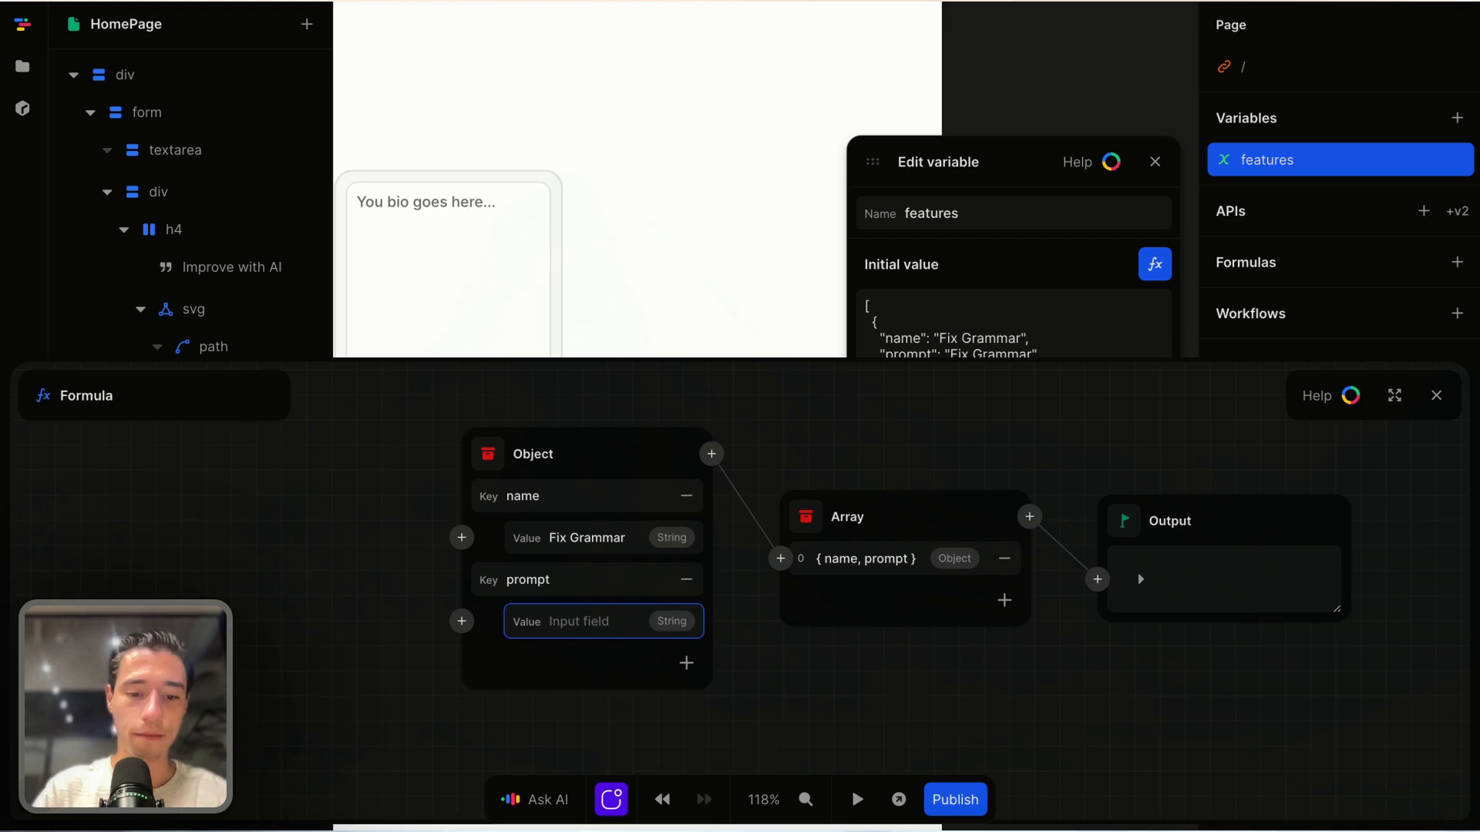
type("grammar")
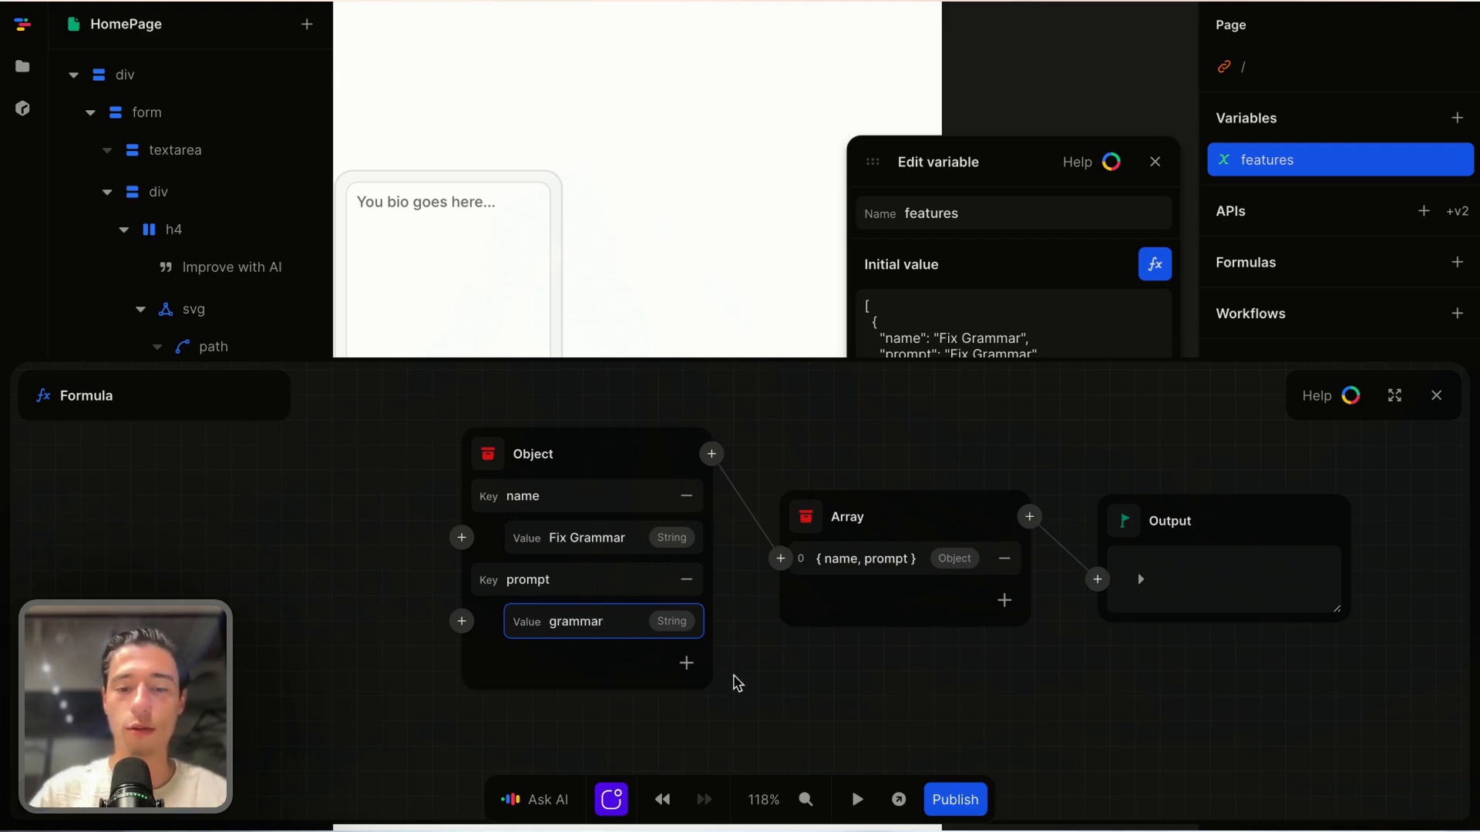
key("BackSpace")
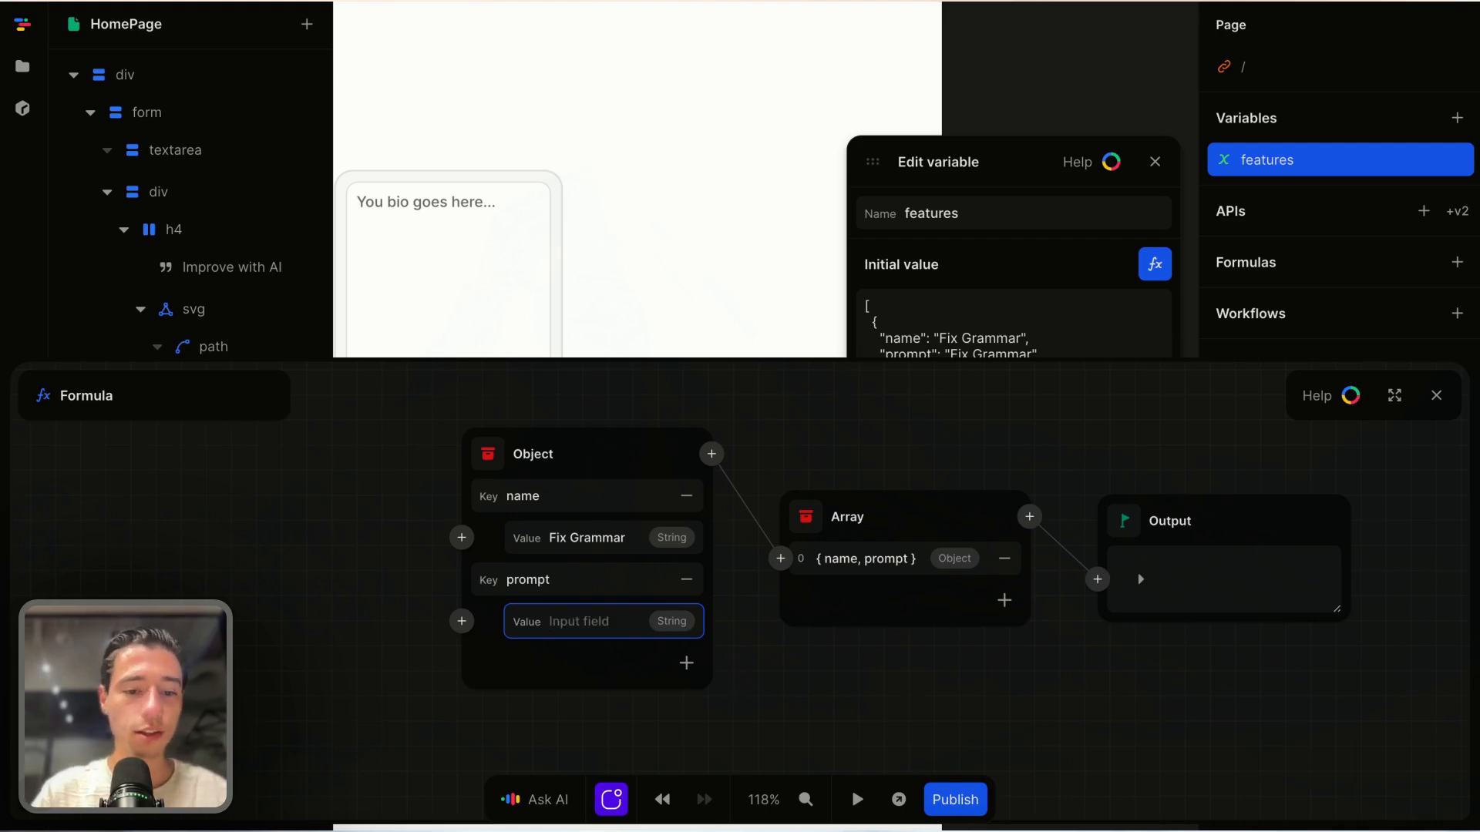
key("Caps_Lock")
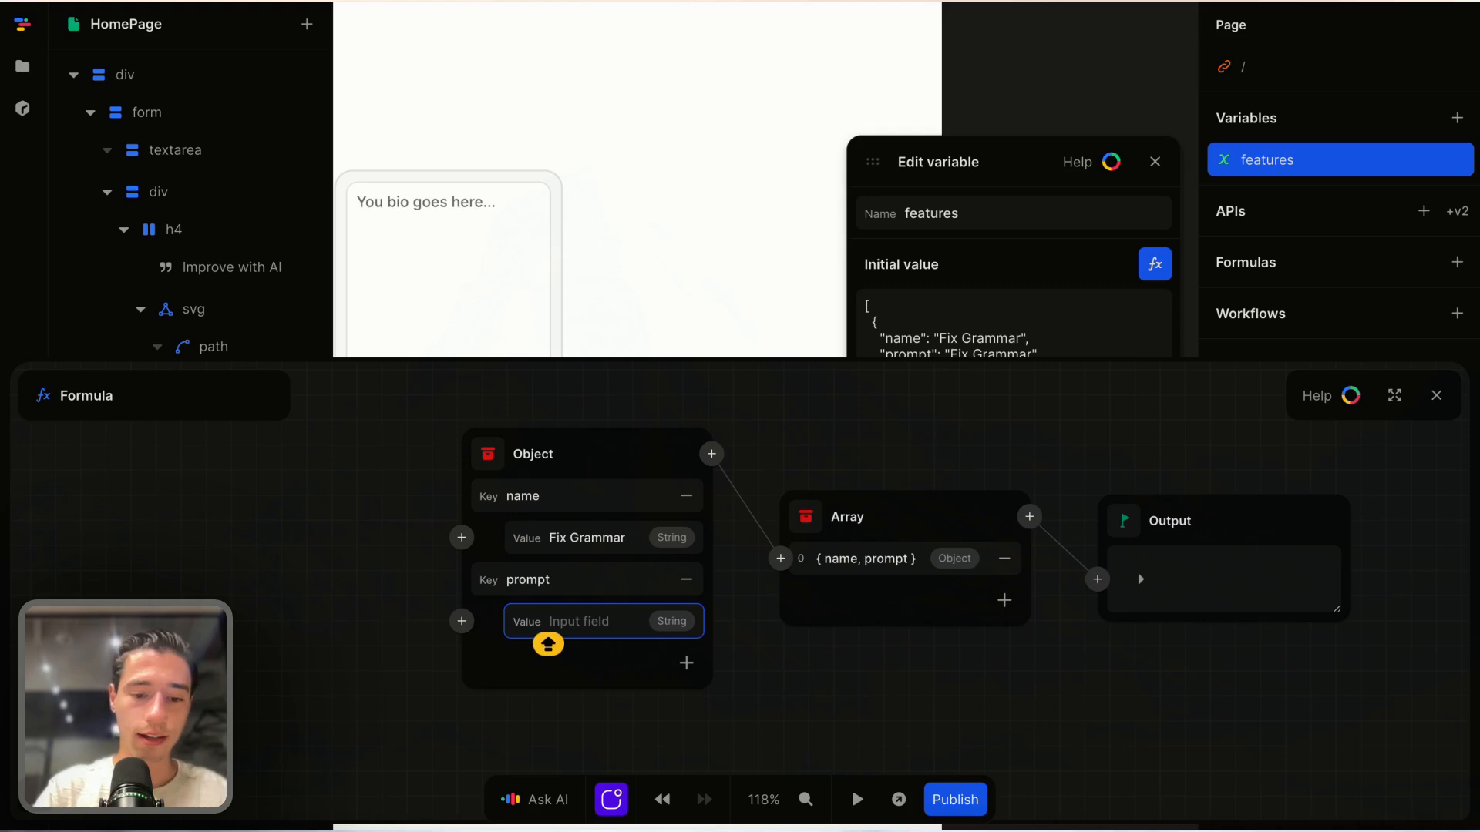
key("Caps_Lock")
type("f")
key("BackSpace")
type("Fix my gram")
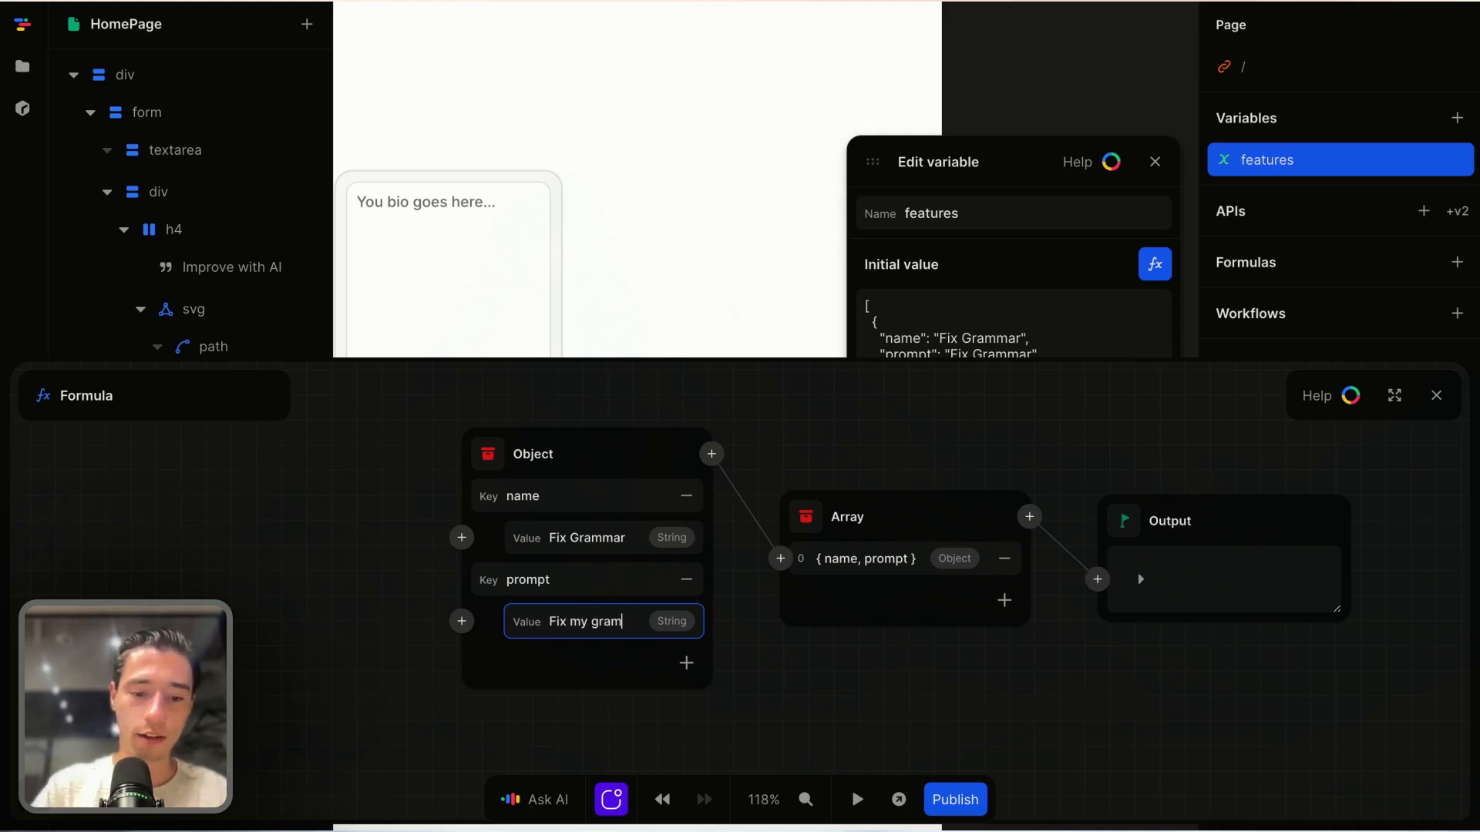
type("mar")
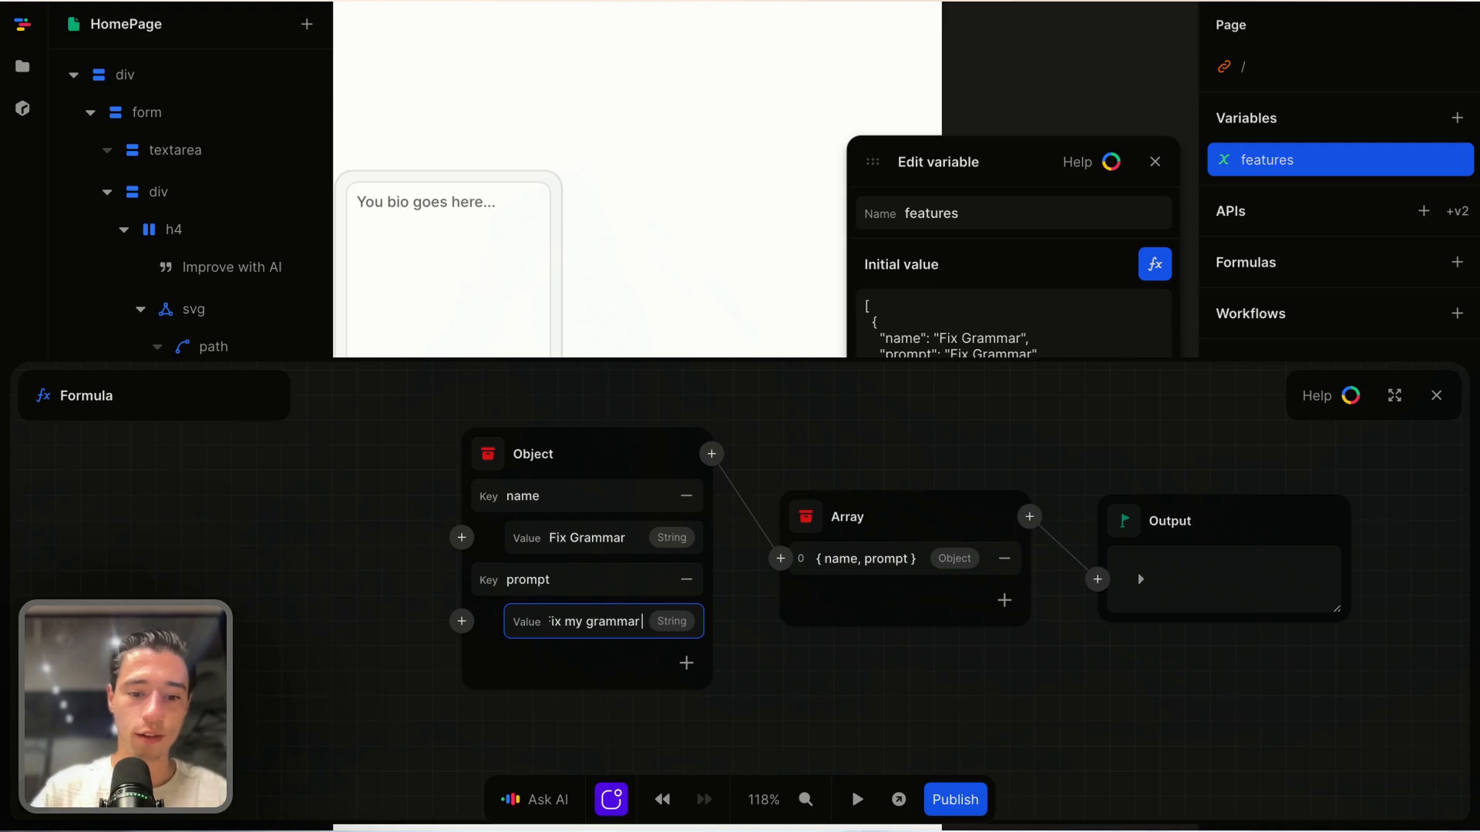
type(" for this text")
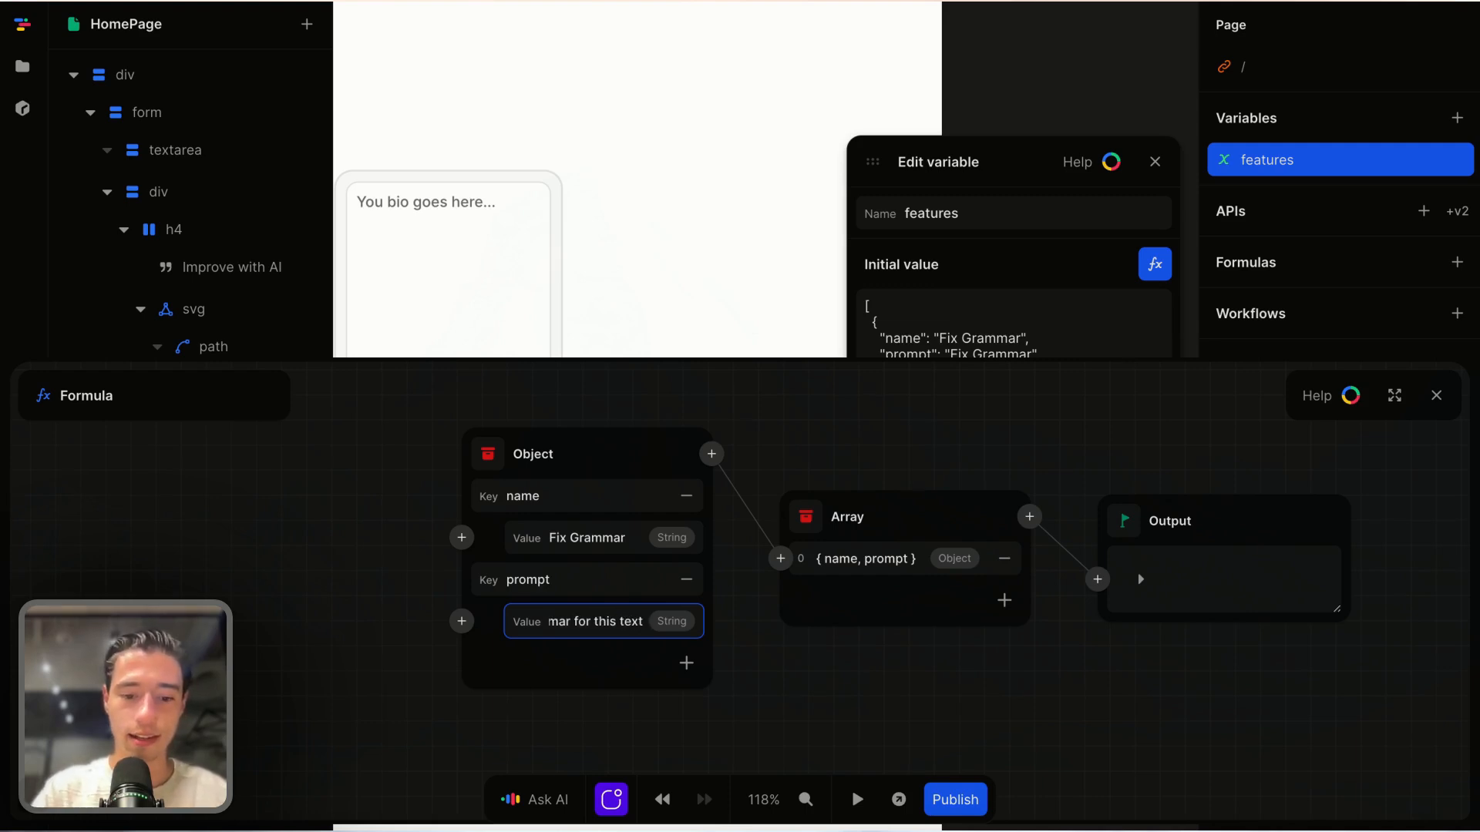
type("here")
left_click(875, 709)
Step: Add a second object to the array and set its name value to "Shorten Bio"
scroll(876, 710, "down", 2)
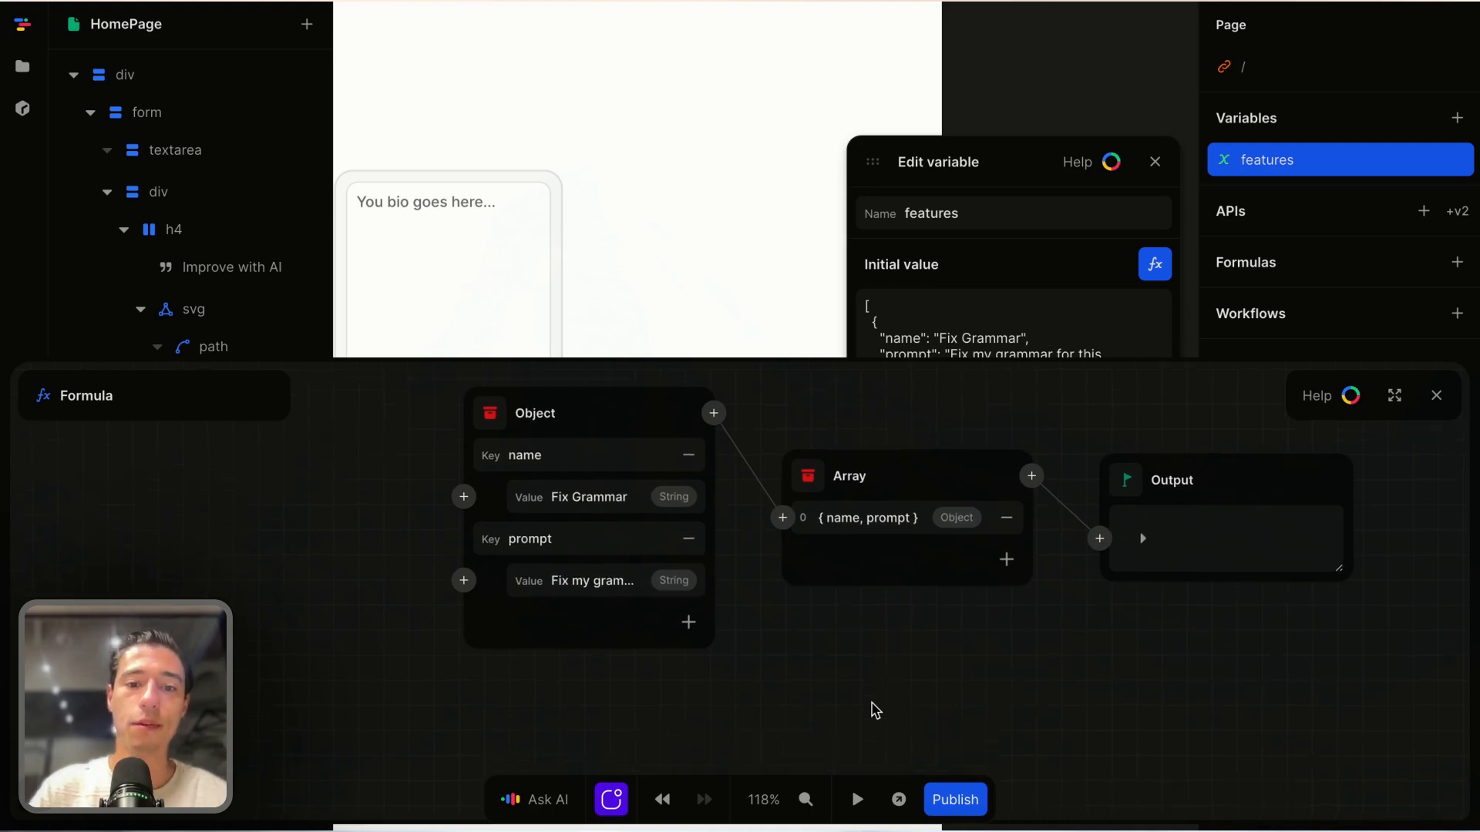
left_click(1008, 511)
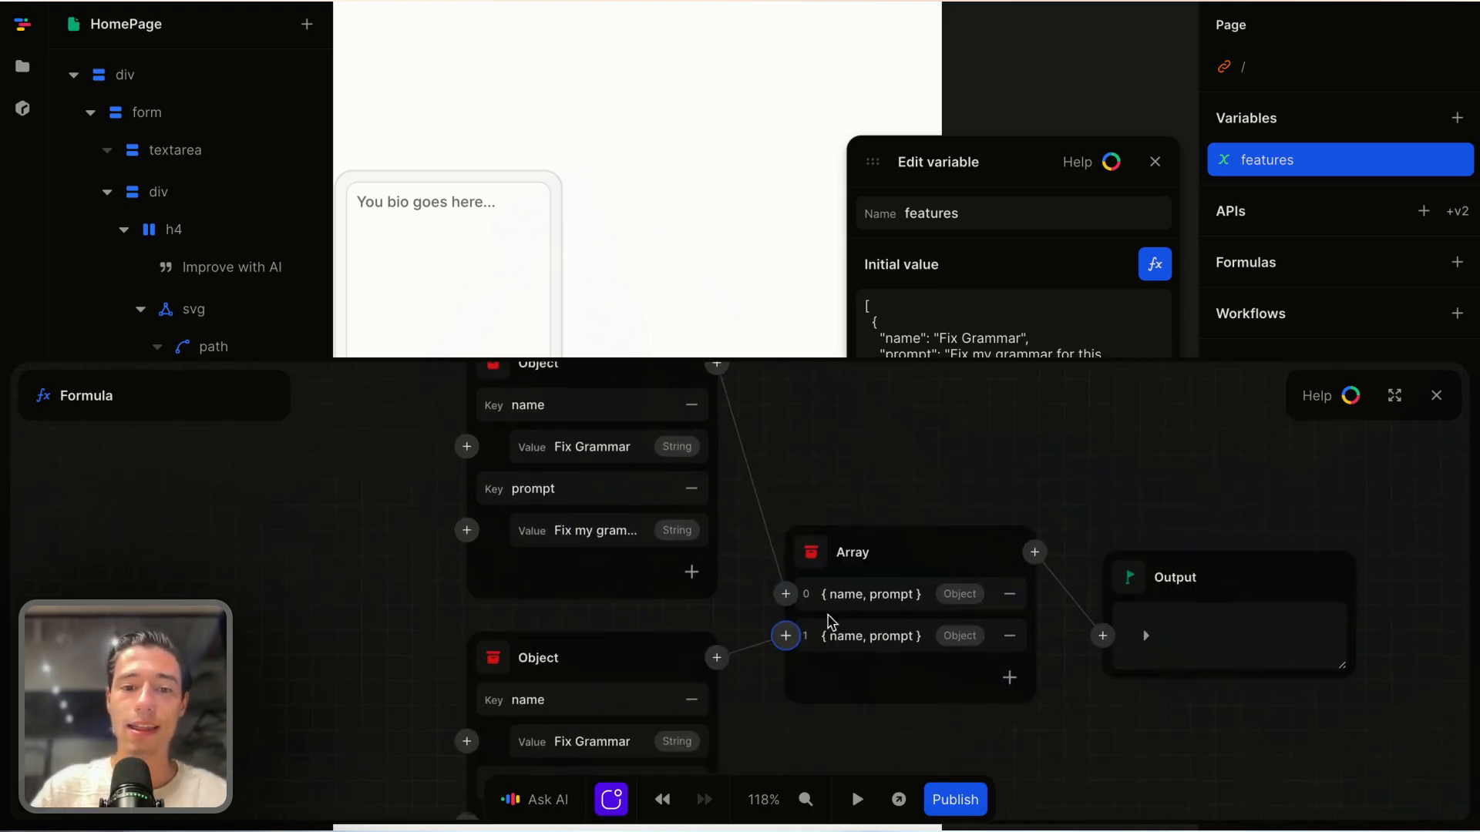
scroll(826, 619, "down", 3)
left_click(648, 522)
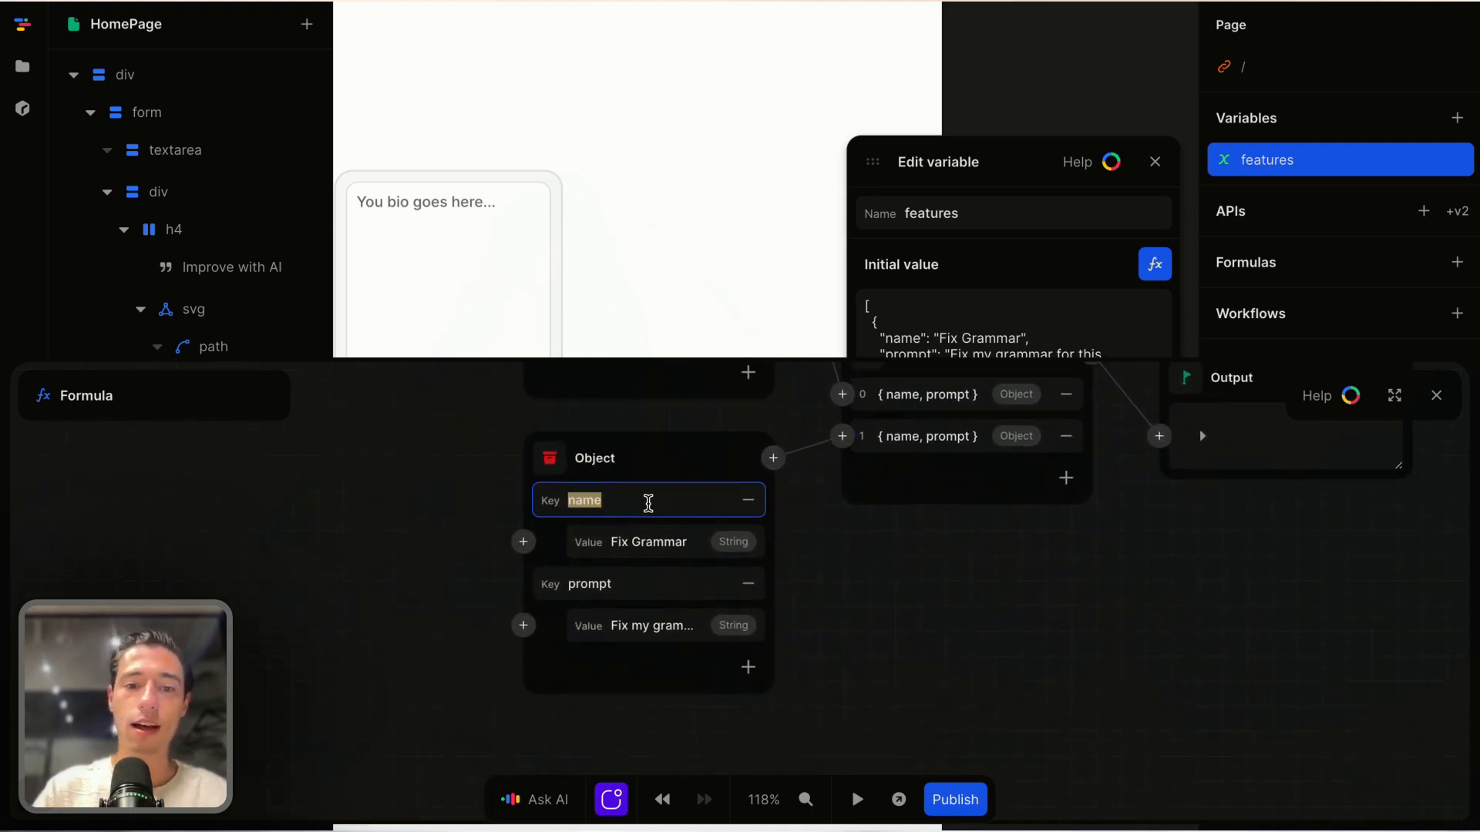
left_click(661, 545)
key("BackSpace")
type("M")
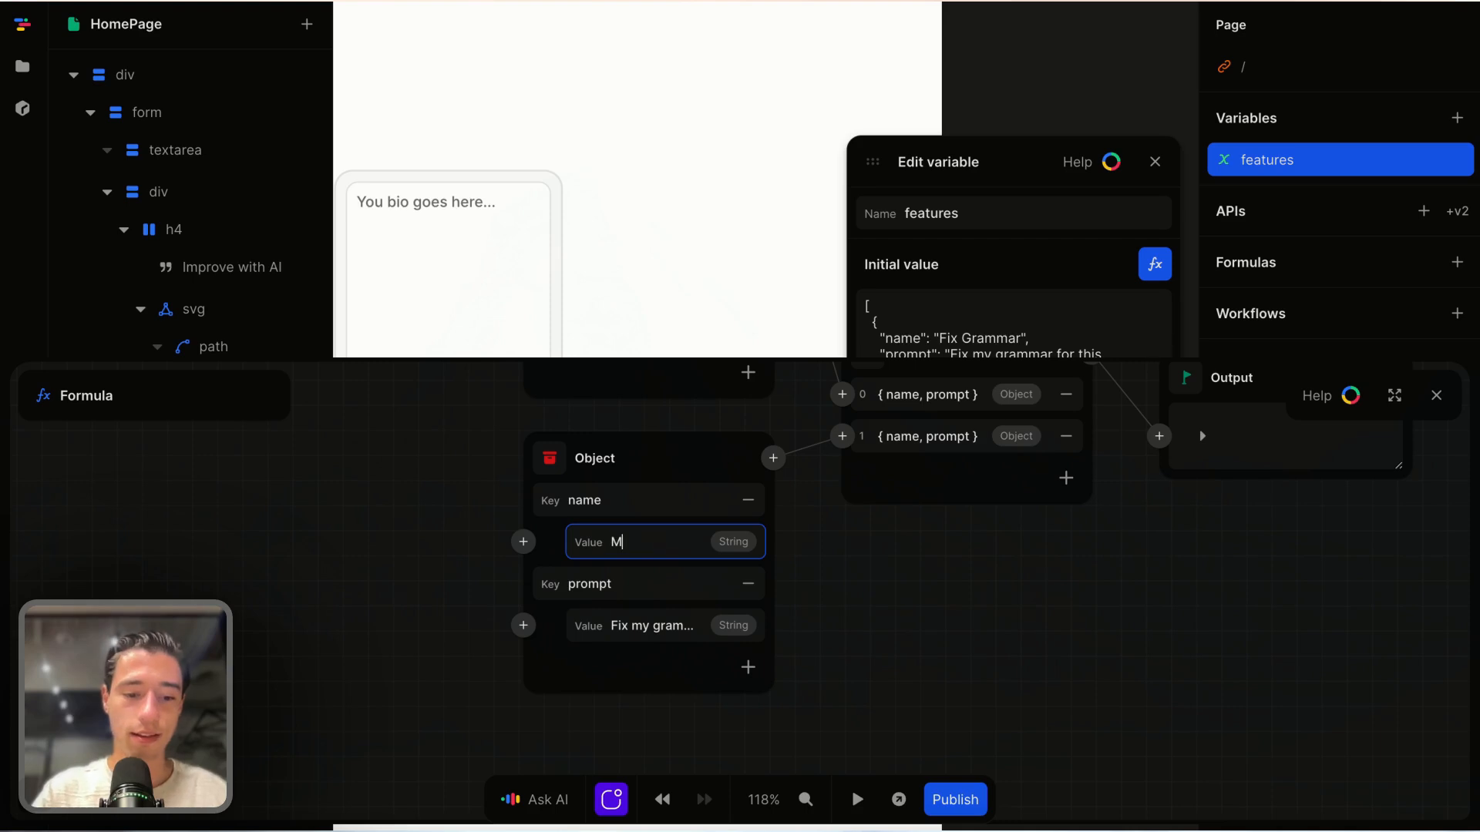
type("a")
key("BackSpace")
key("BackSpace")
type("Shorten Bio")
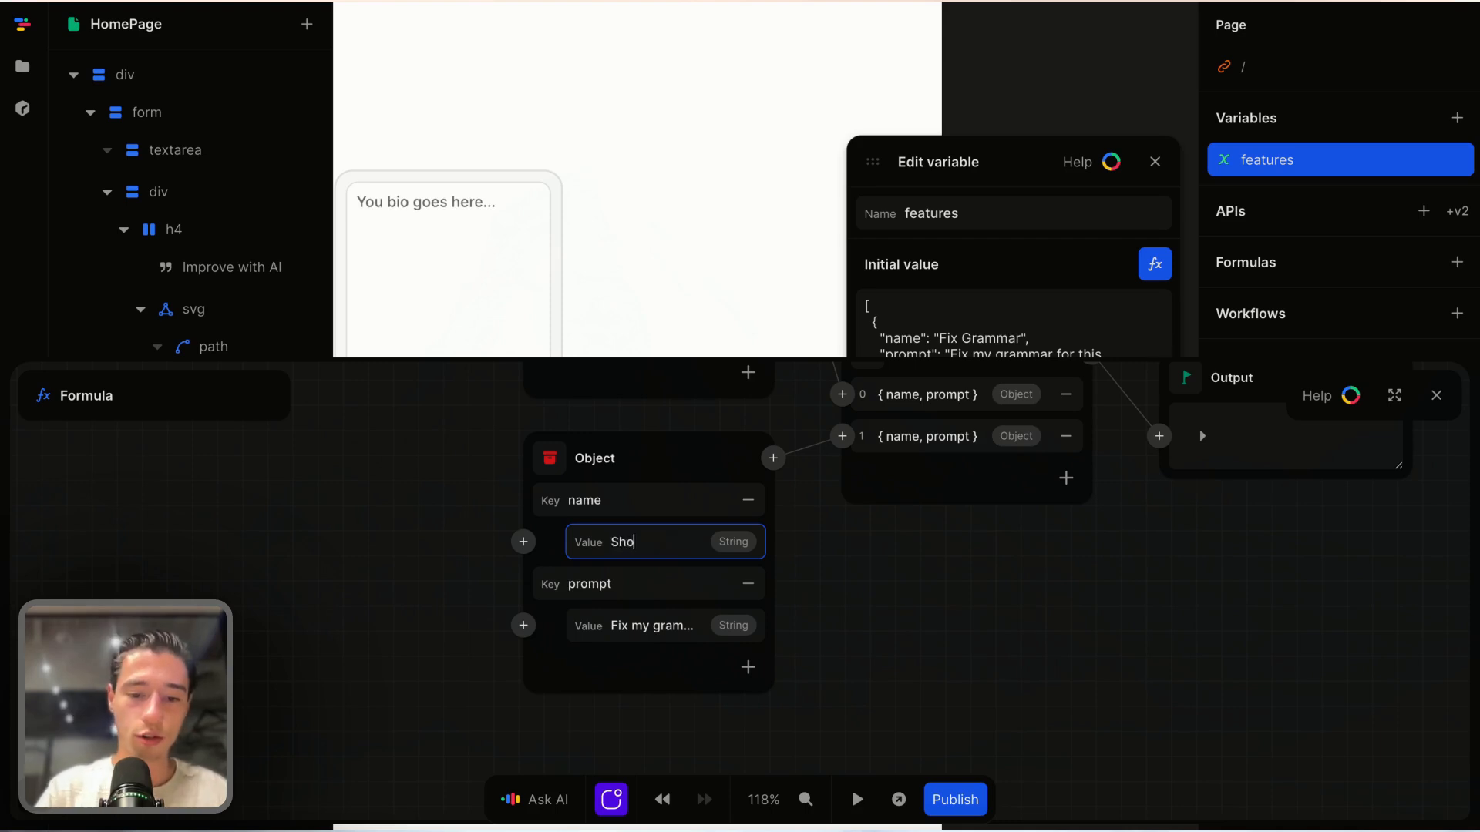
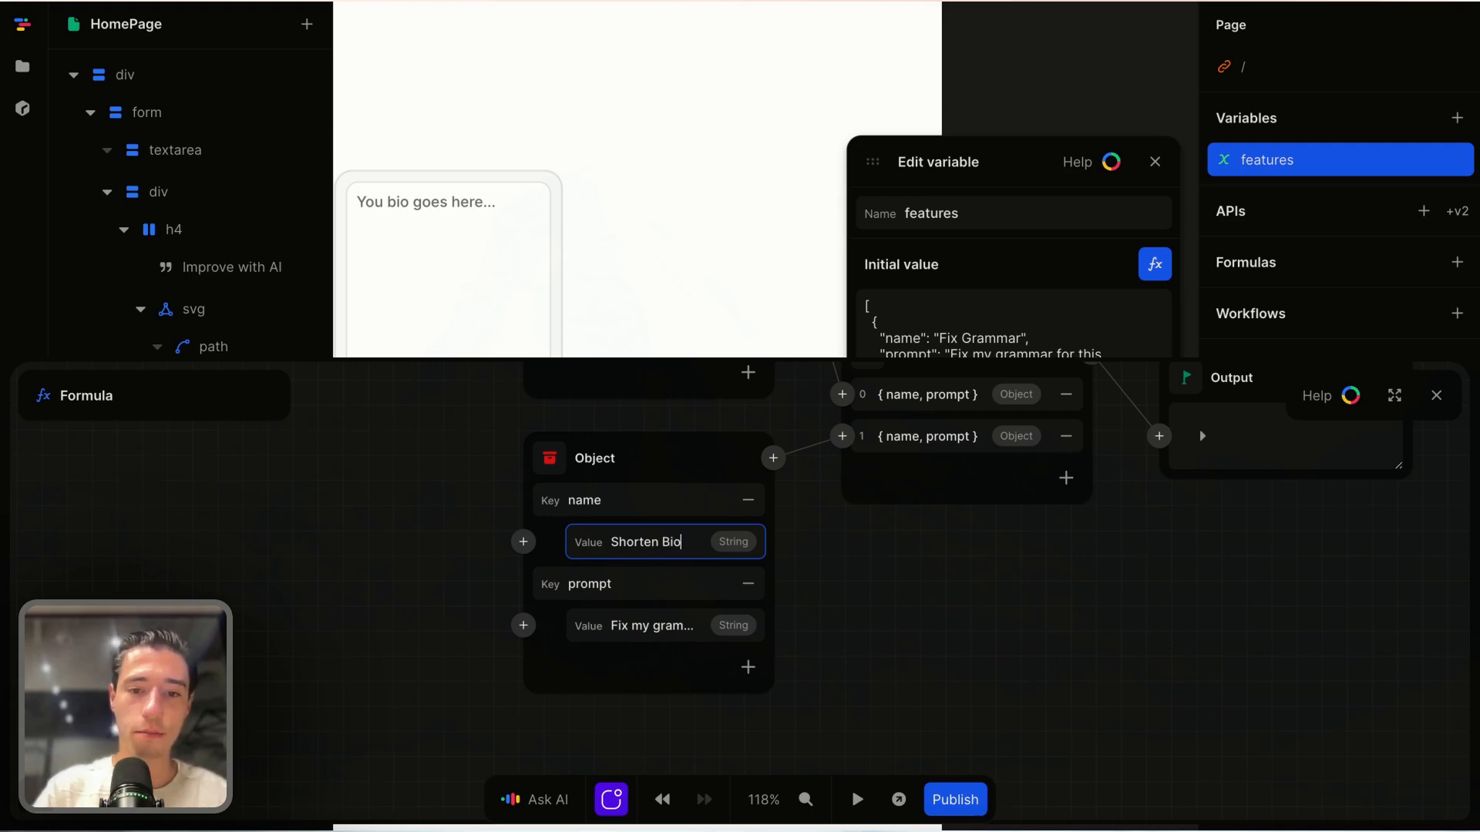
Step: Set the Shorten Bio object's prompt value to "Make this bio shorter:"
scroll(832, 604, "down", 1)
left_click(661, 550)
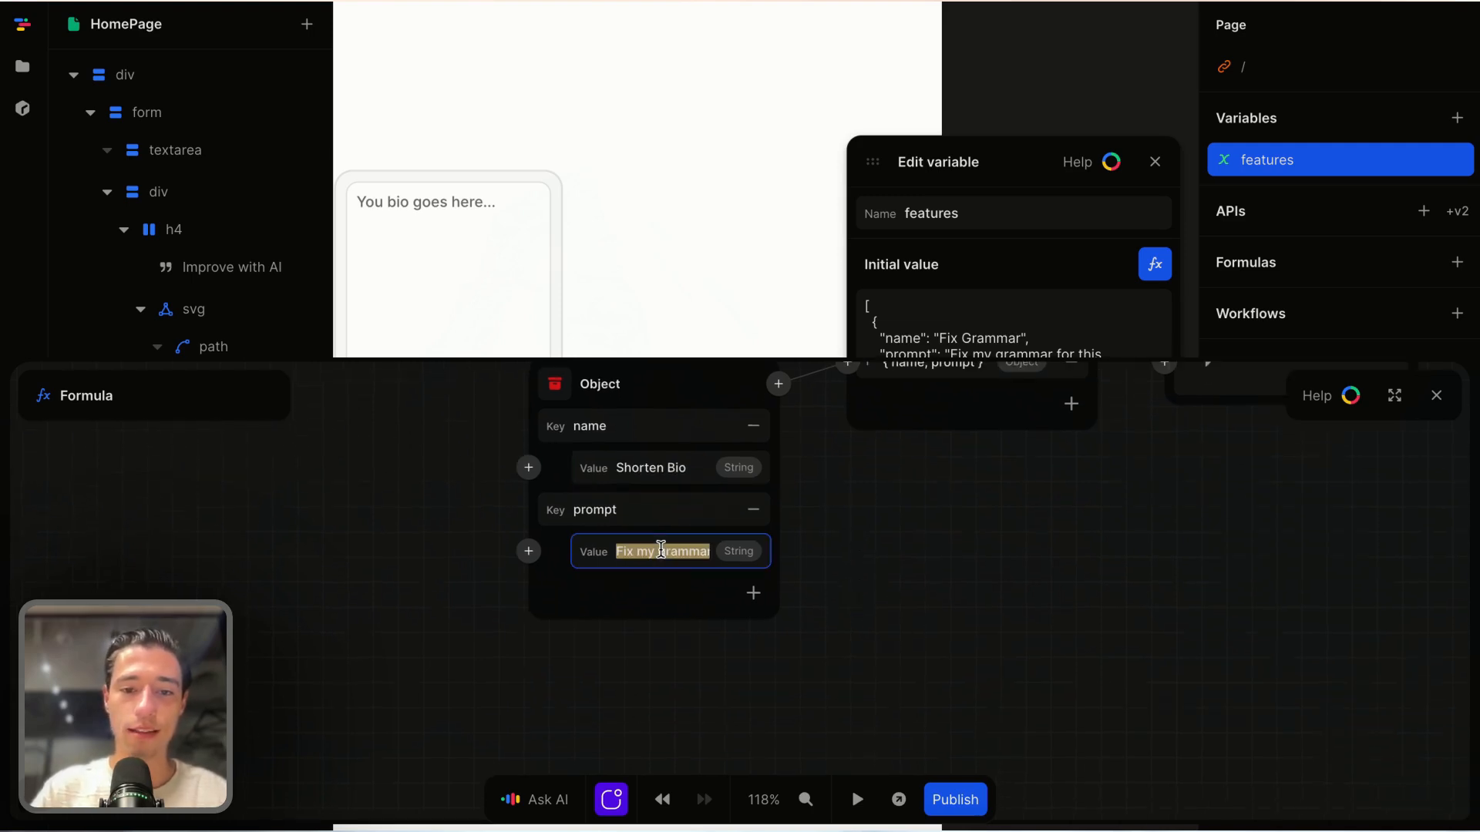
type("Mak")
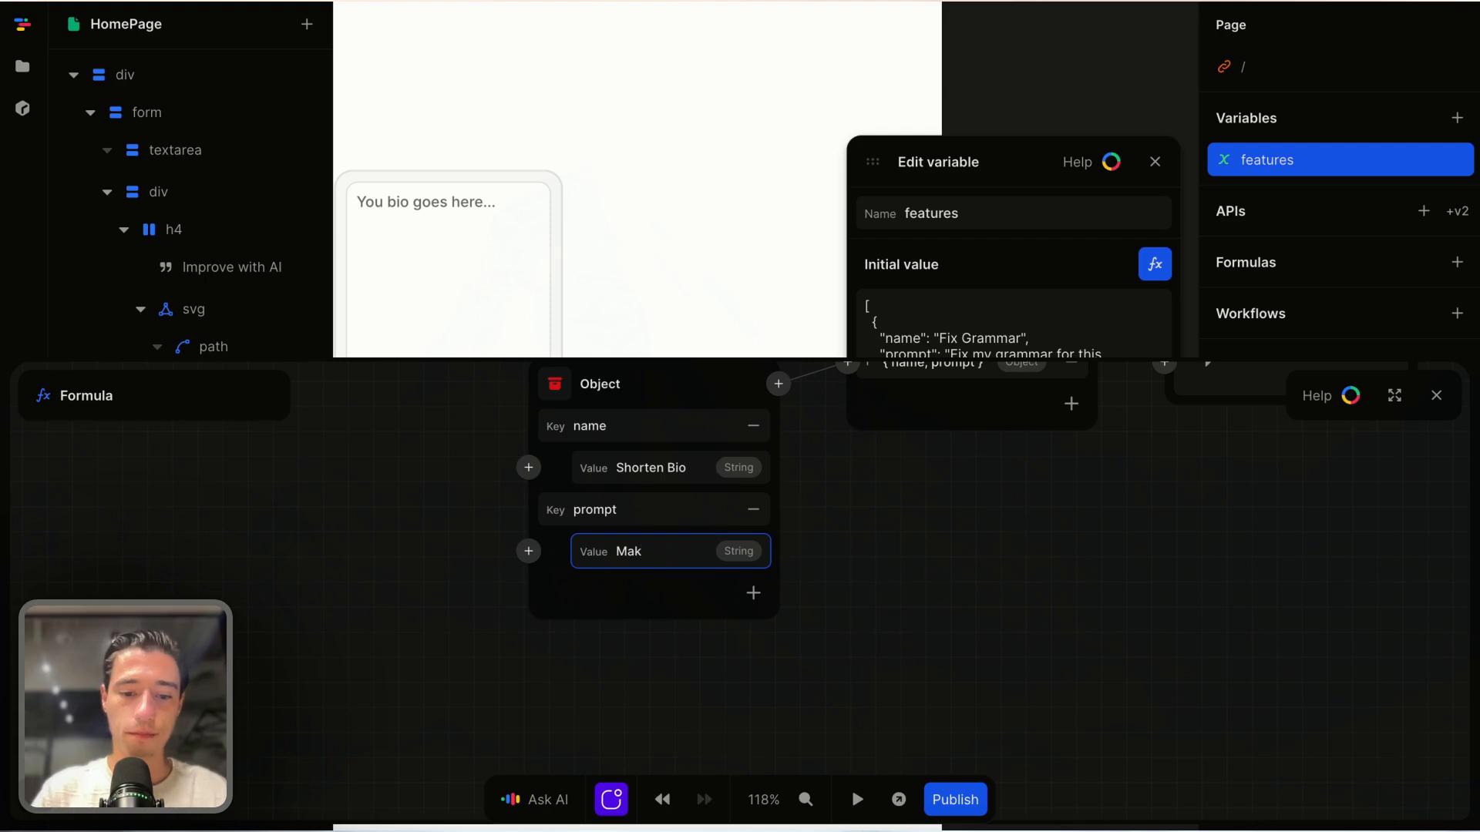
type("e this bio ")
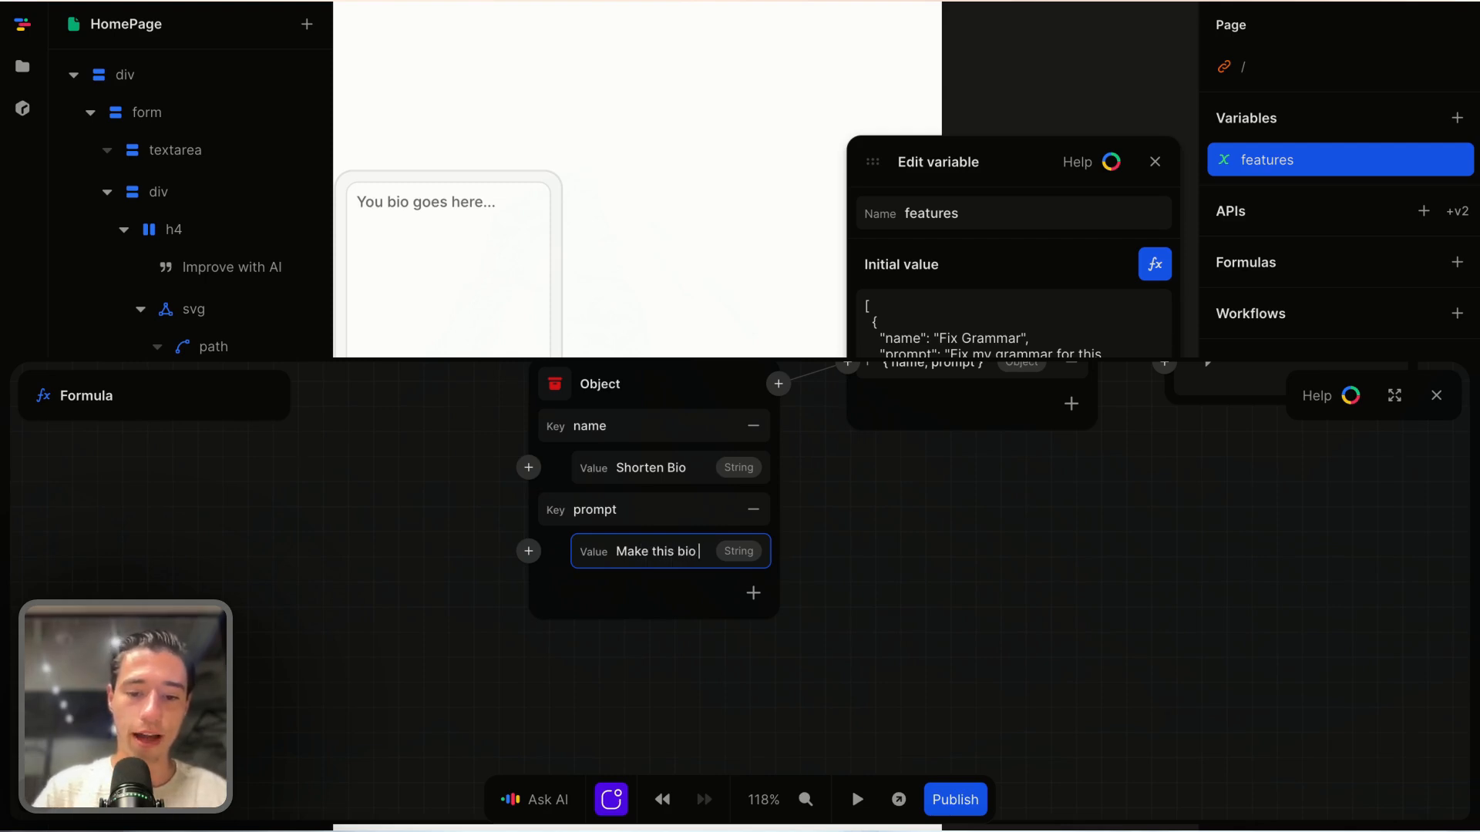
type("short")
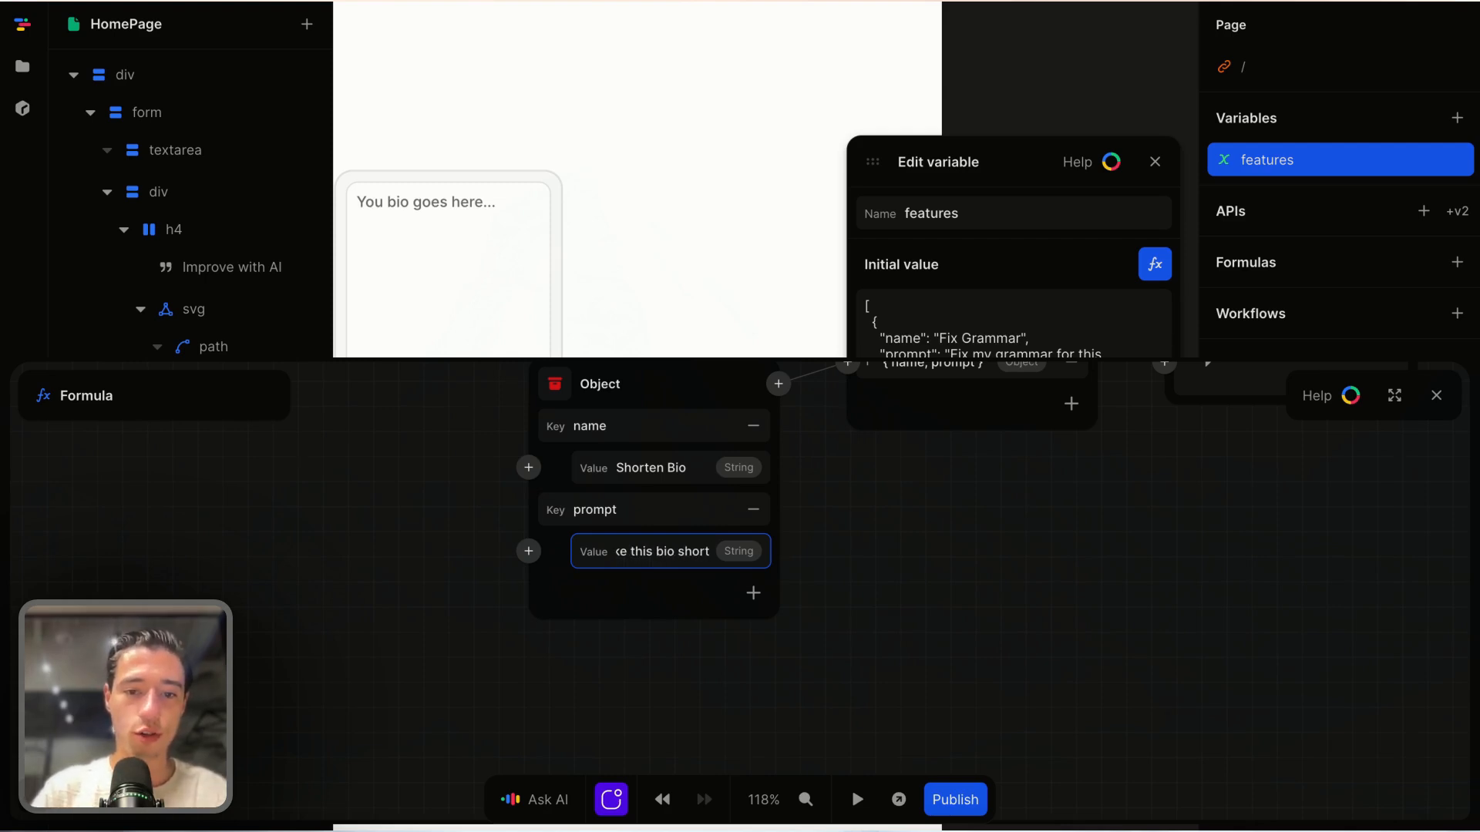
type("er:")
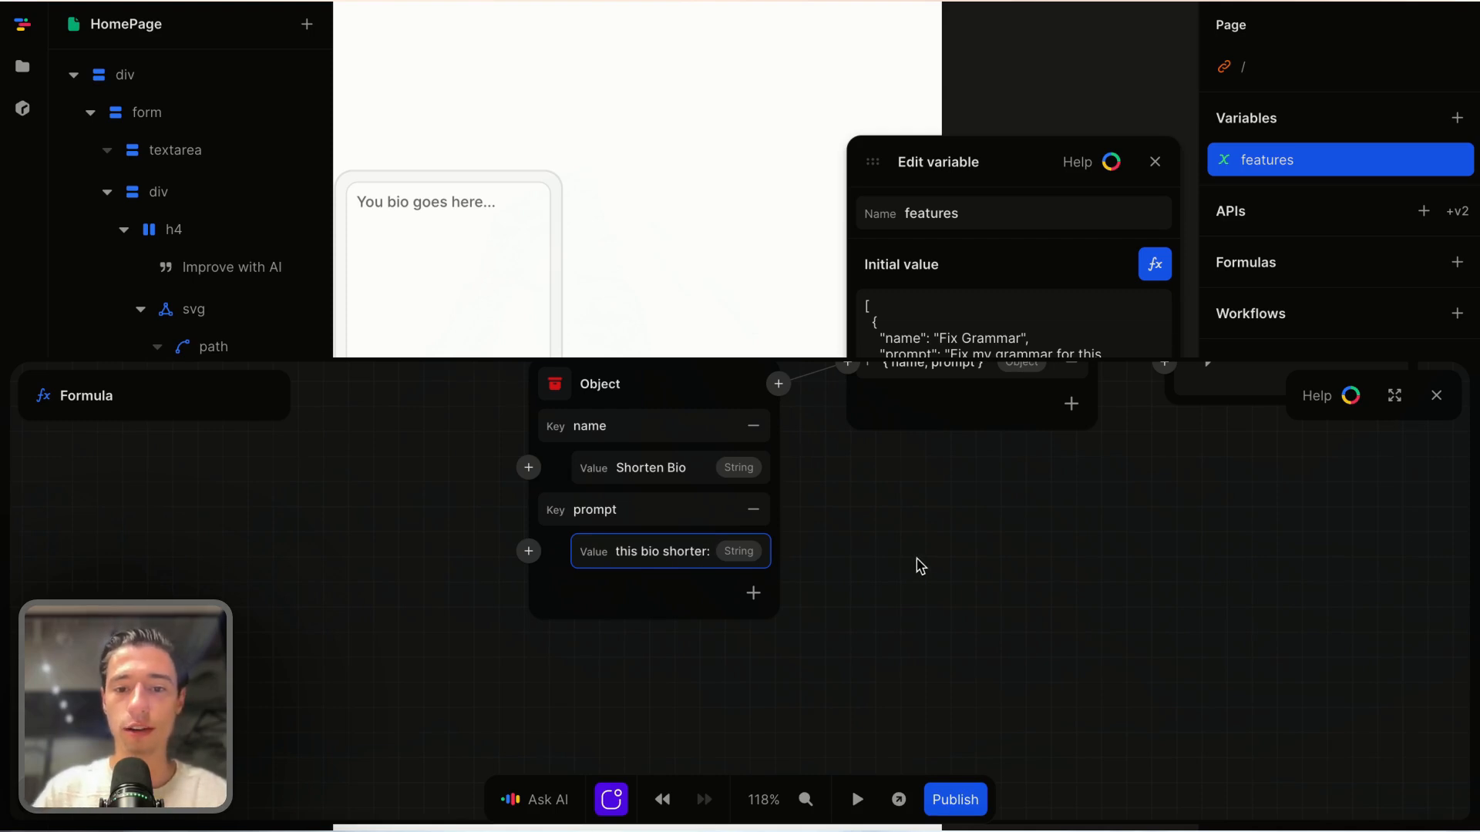
left_click(920, 567)
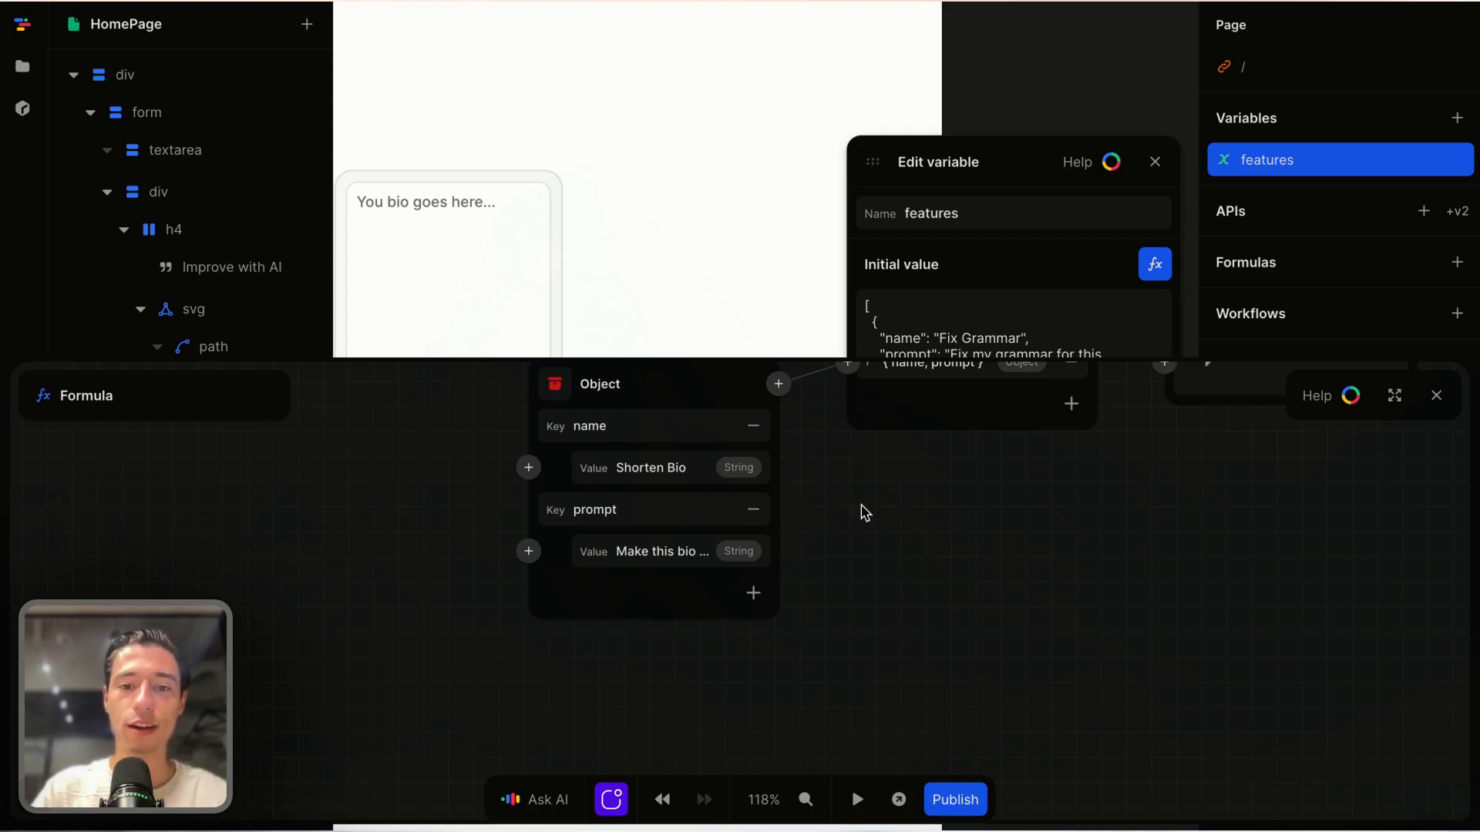
Step: End the Fix Grammar object's prompt value with a colon
scroll(848, 531, "up", 4)
left_click(643, 408)
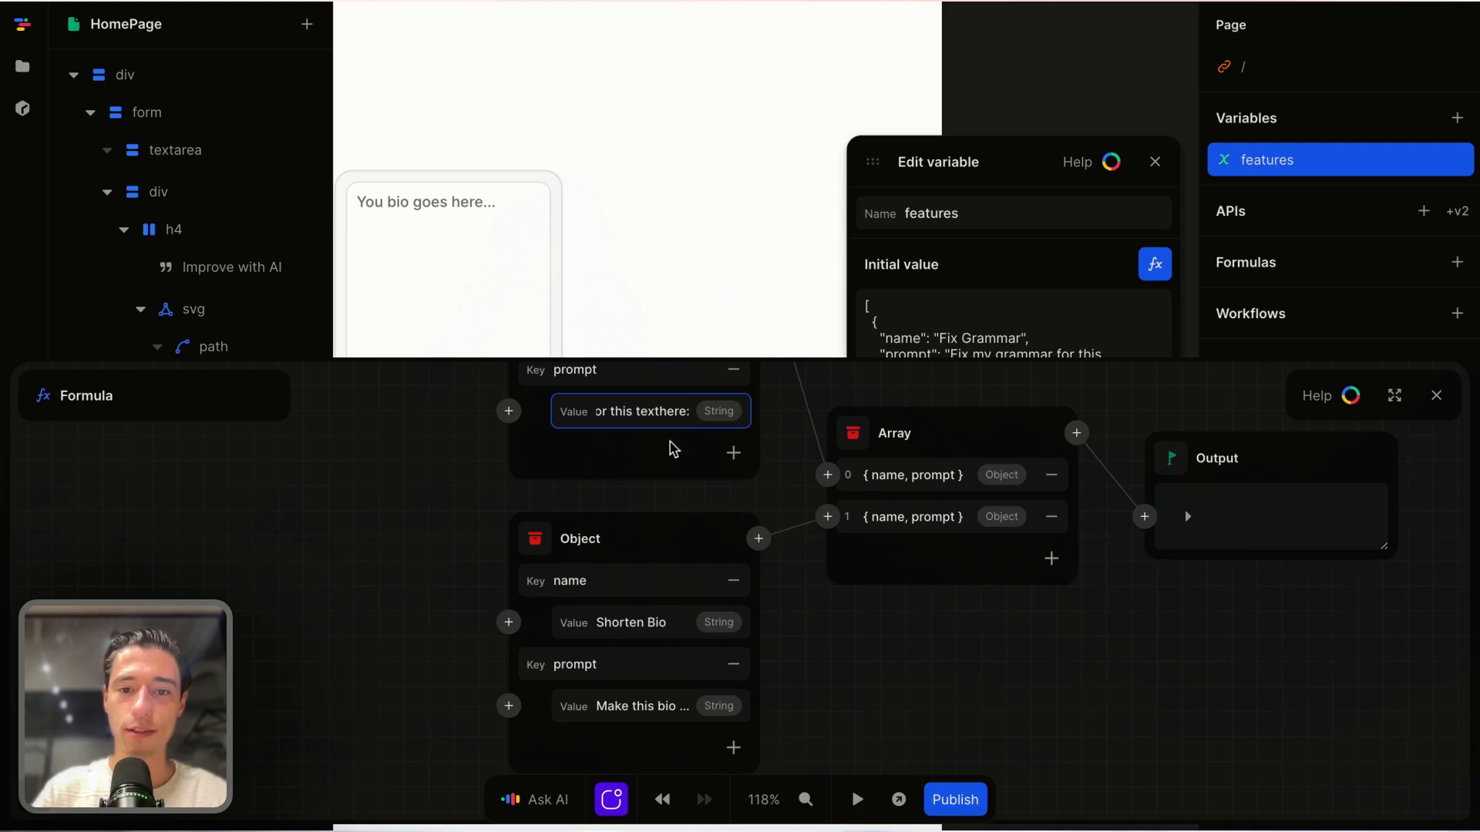
left_click(934, 741)
Step: Add a third object to the array and set its name value to "Make Formal"
scroll(963, 705, "down", 2)
left_click(1048, 497)
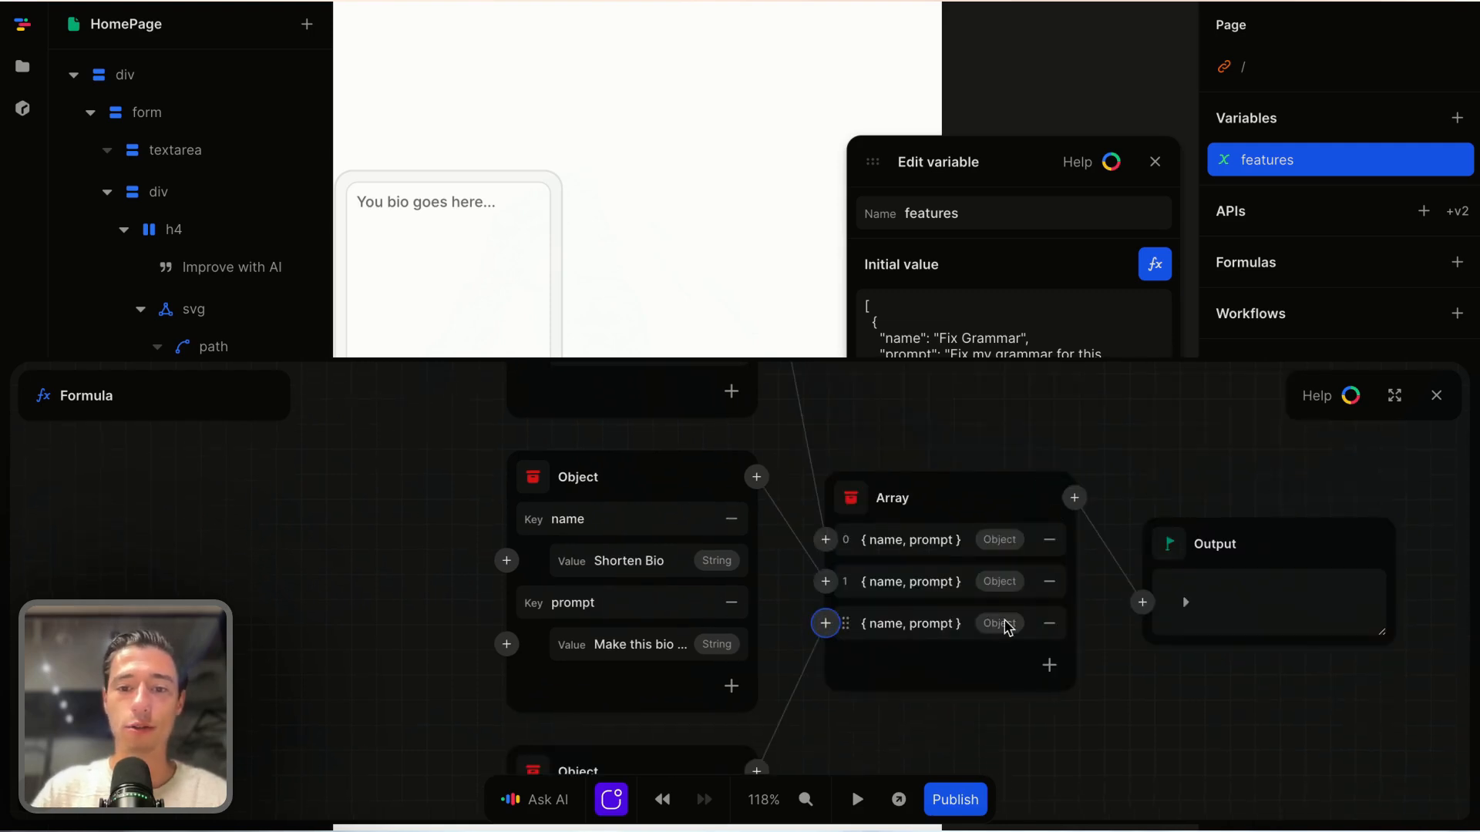
scroll(1007, 622, "down", 3)
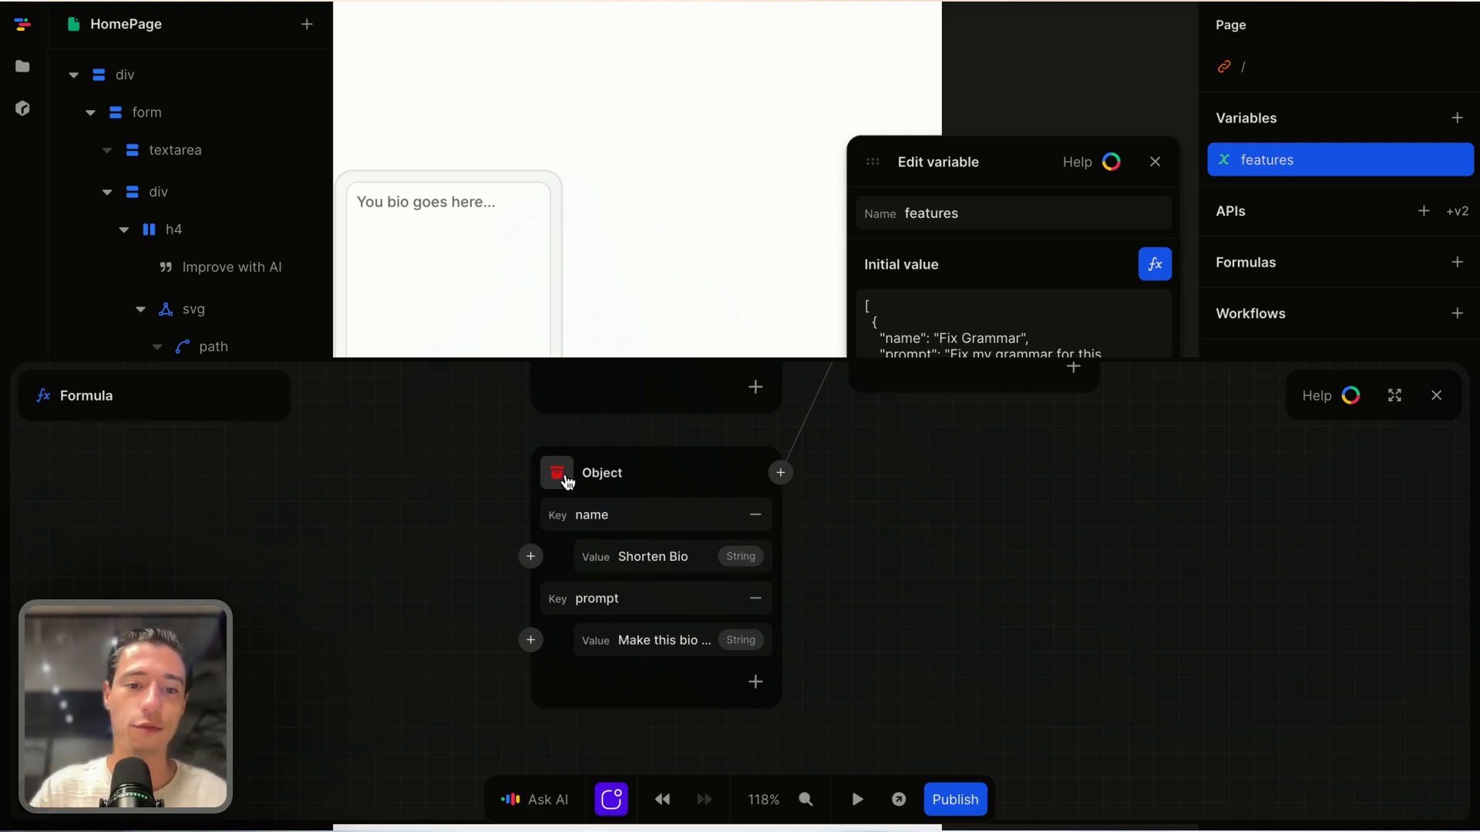
triple_click(660, 555)
key("BackSpace")
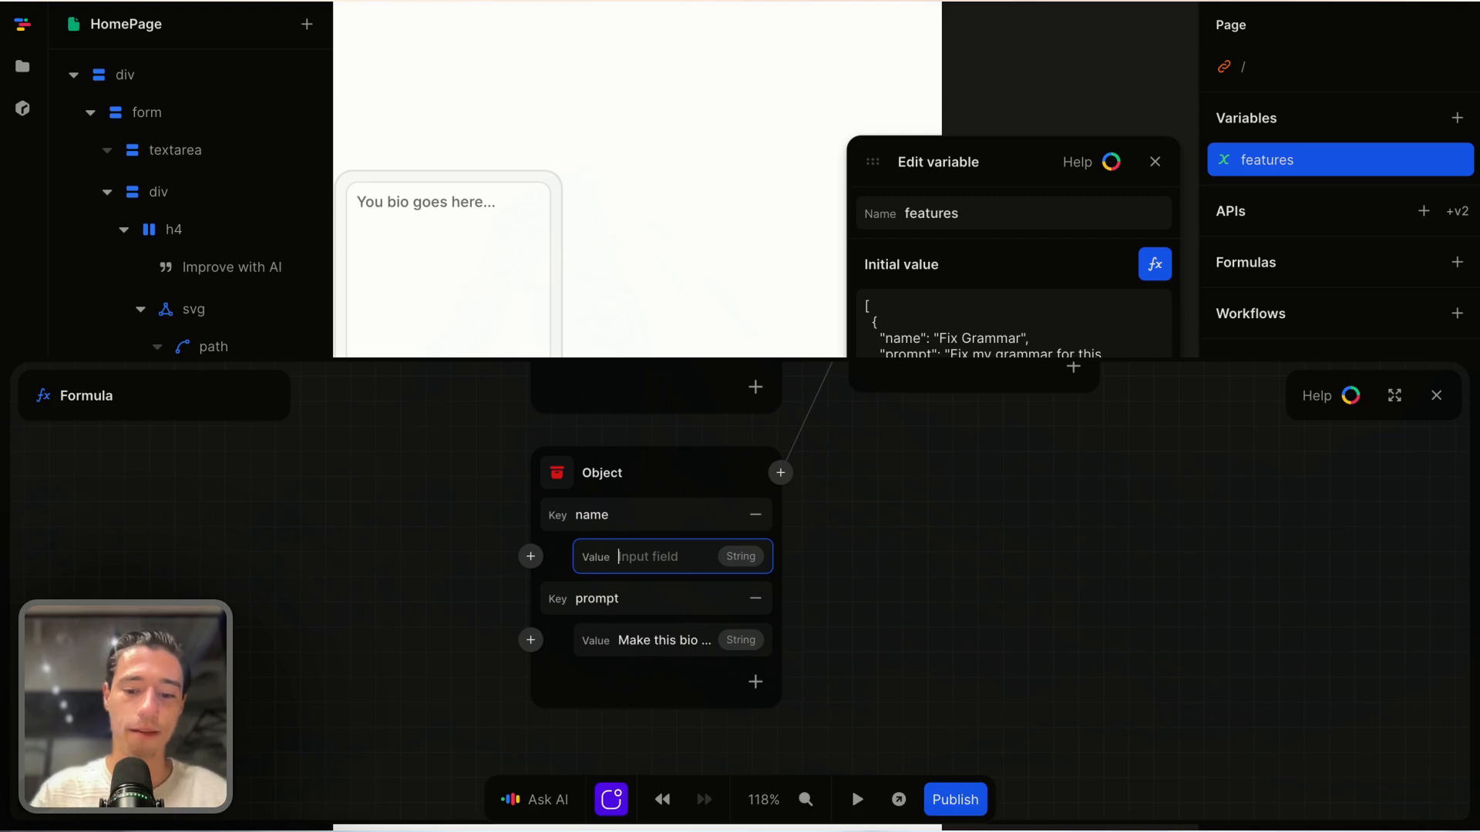
type("Make Formal")
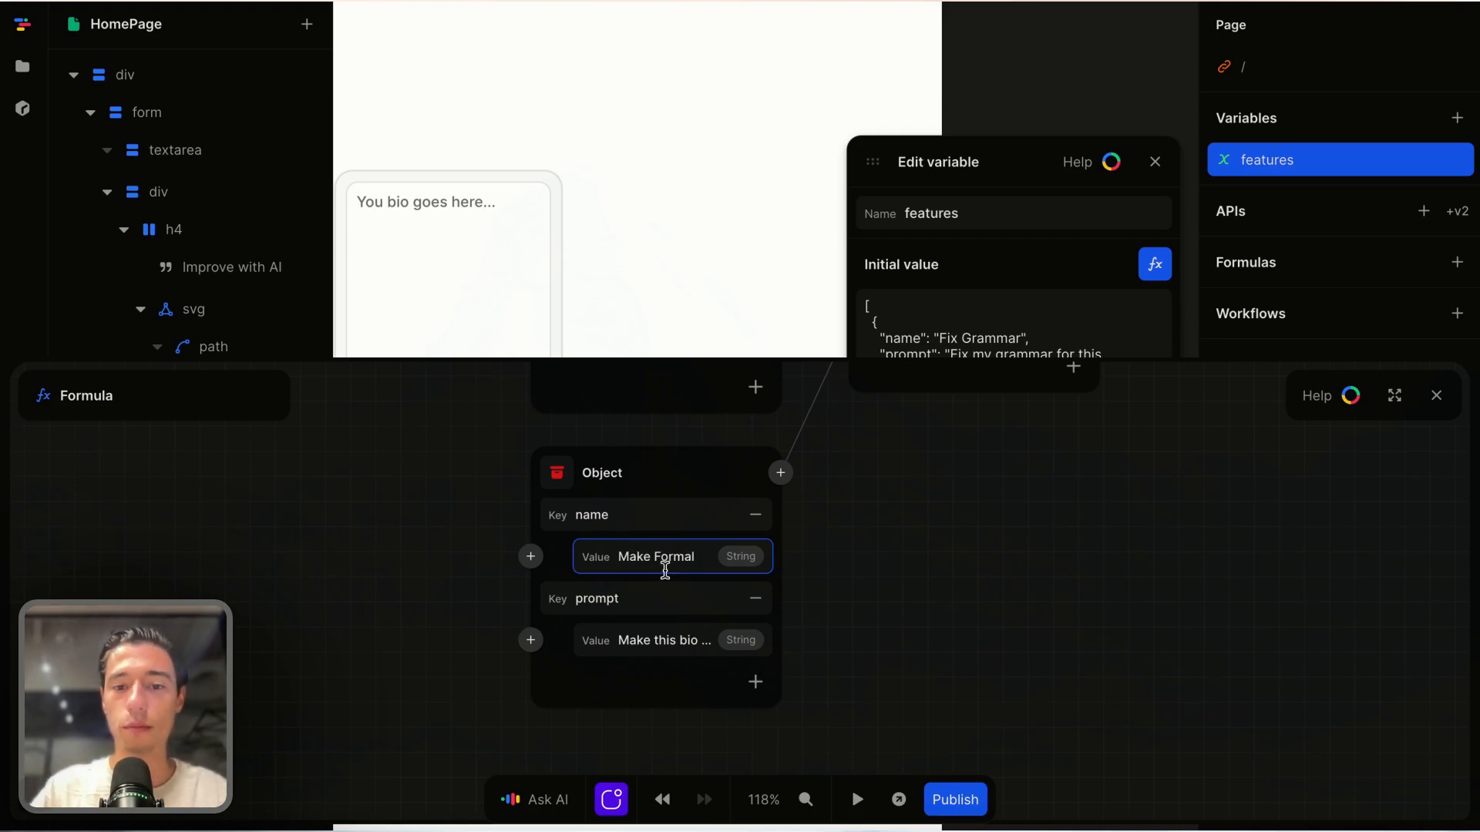
Step: Set the Make Formal object's prompt value to "Make this bio very formal:" and close the formula and variable editors
triple_click(655, 643)
key("BackSpace")
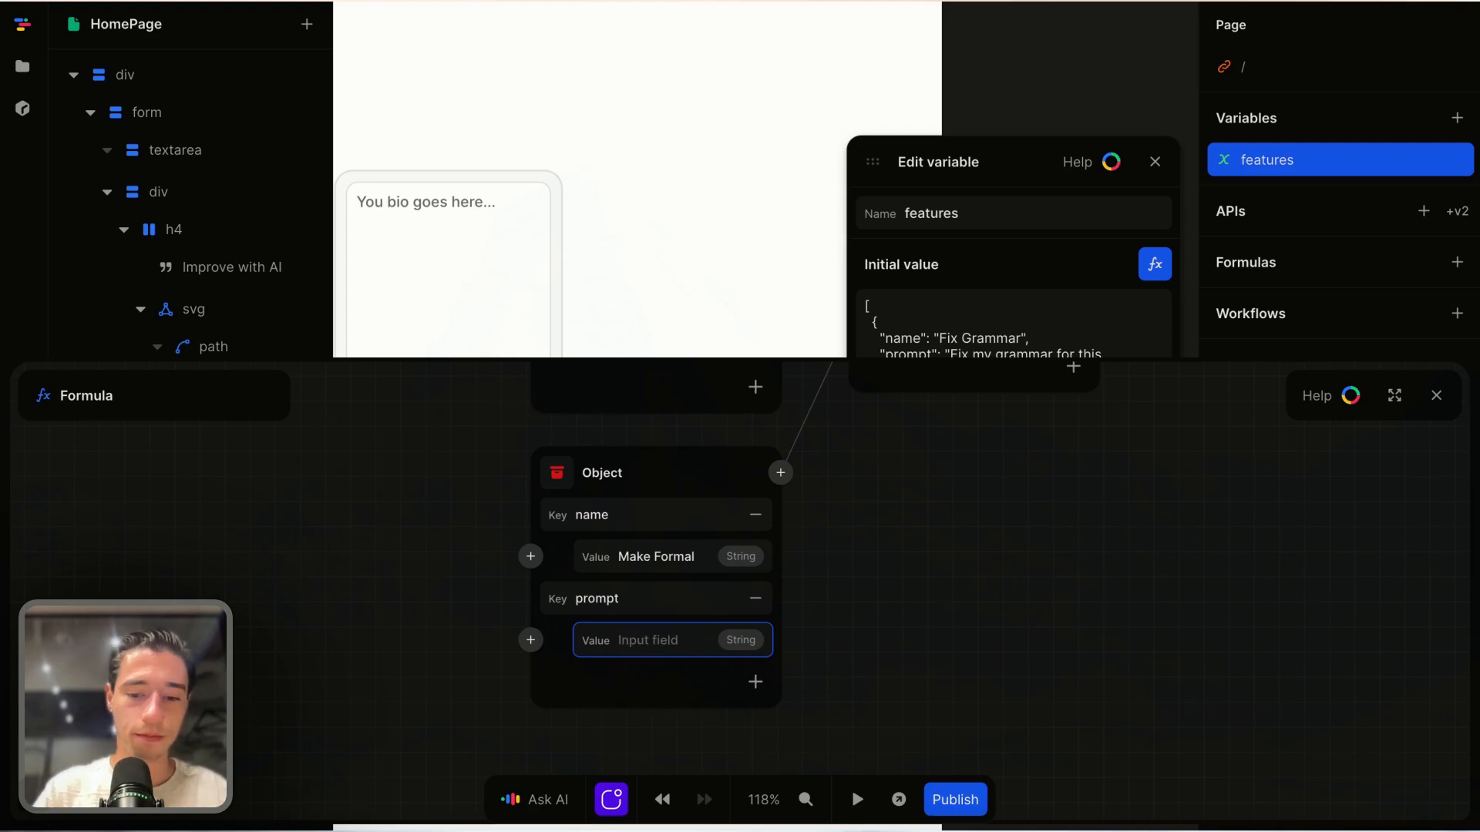
type("Make this b")
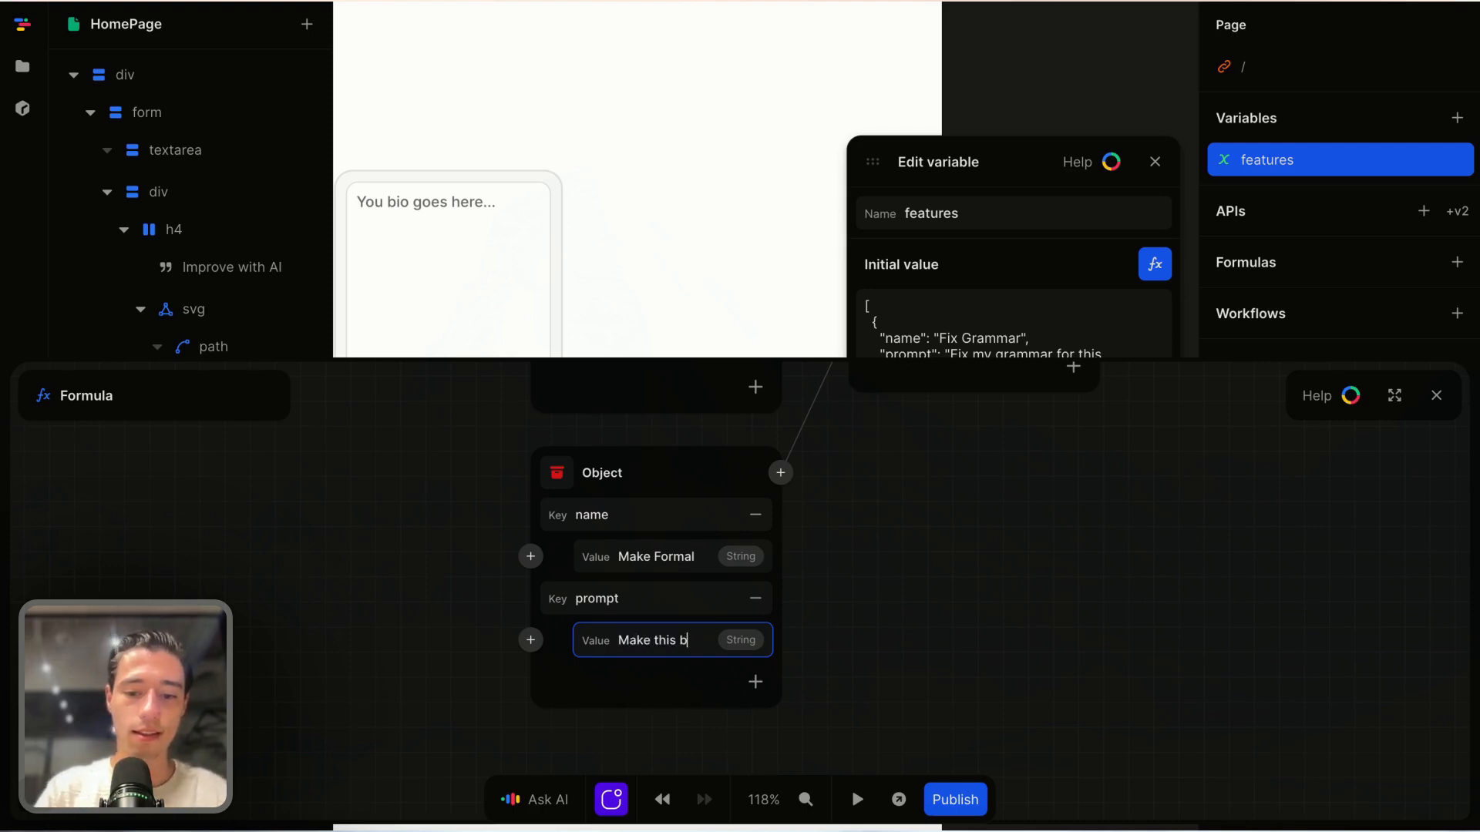
type("io very fo")
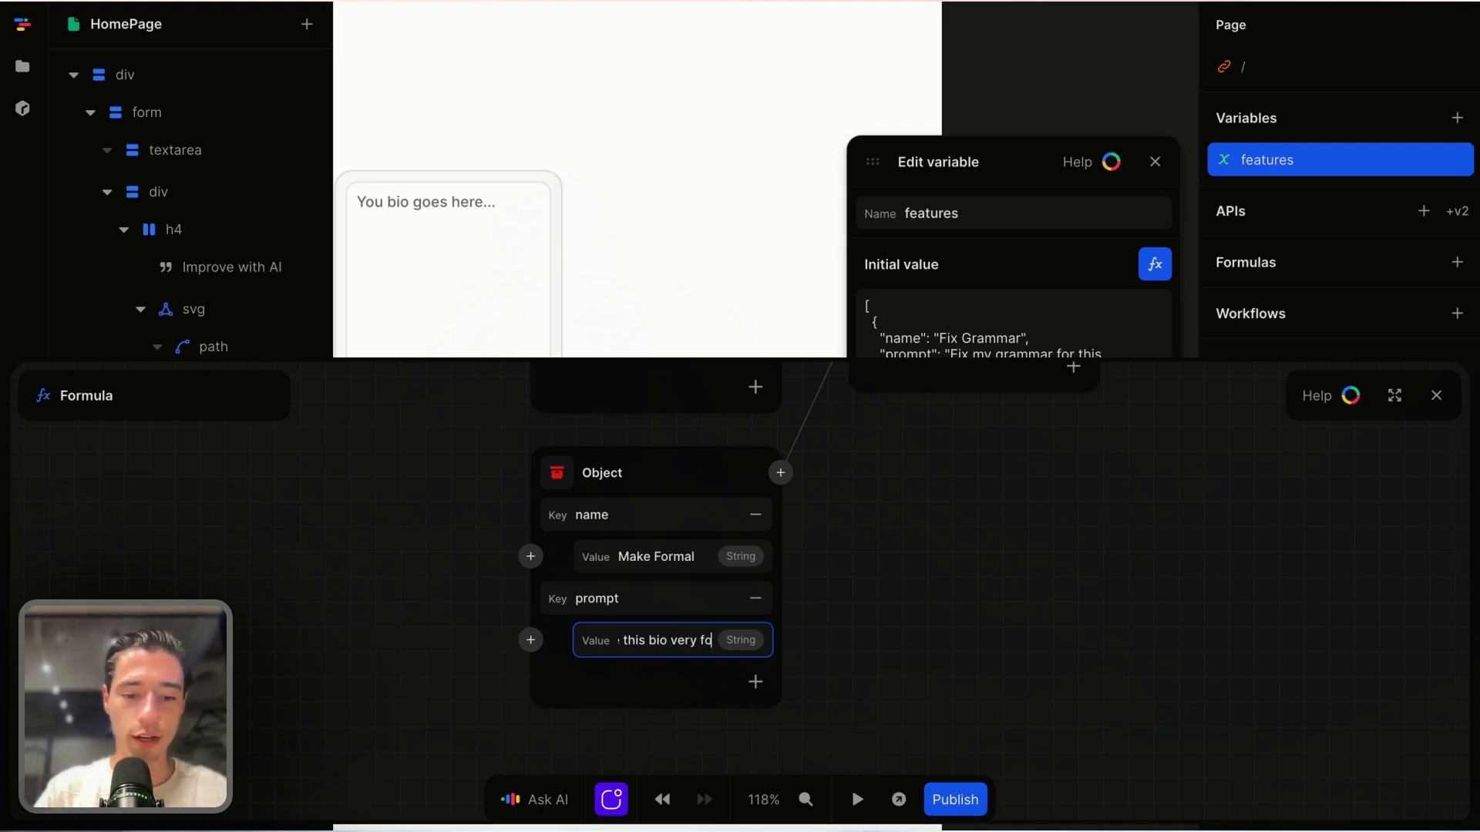
type("rmal:")
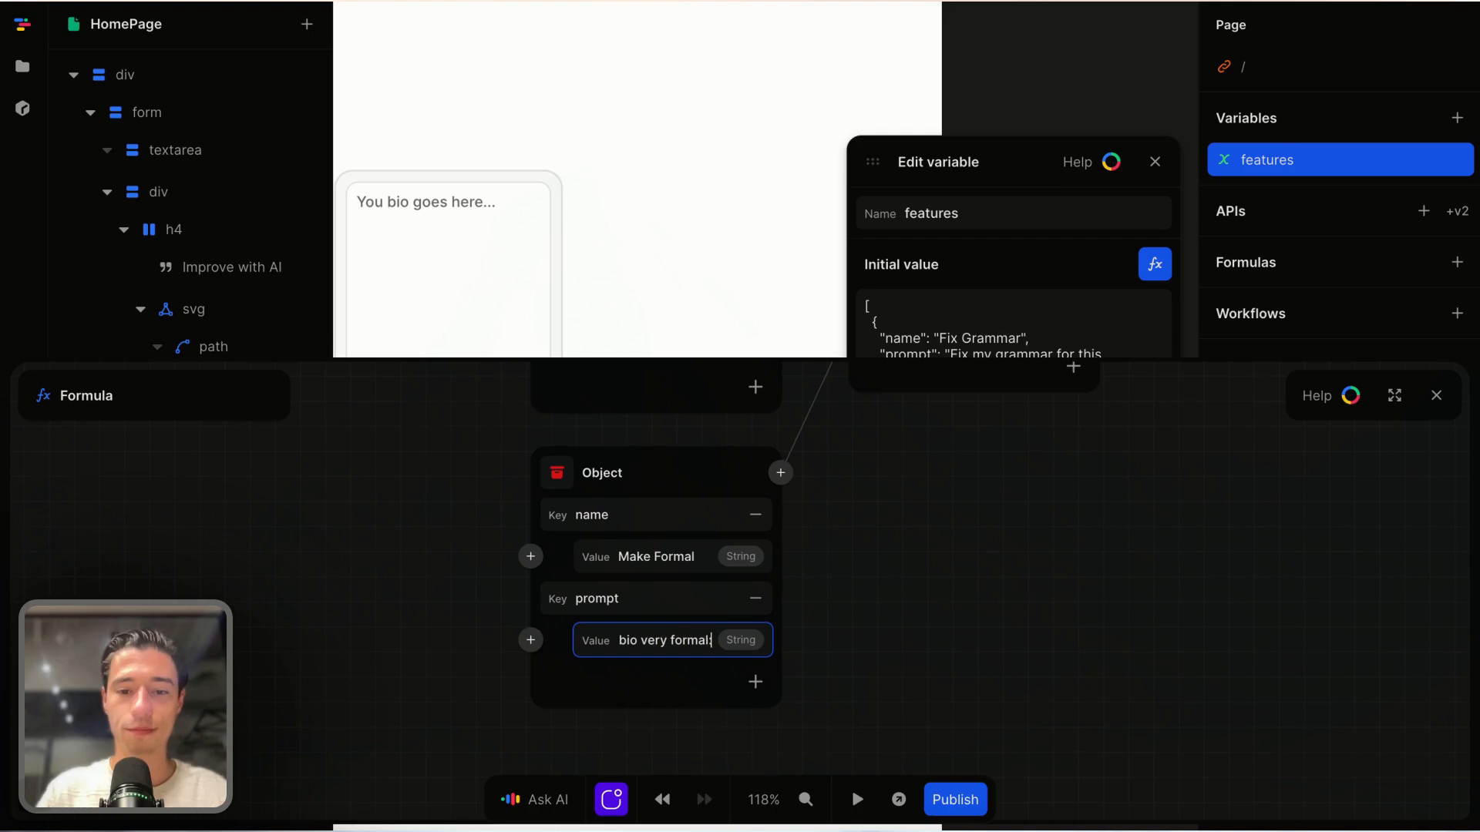
scroll(961, 638, "right", 5)
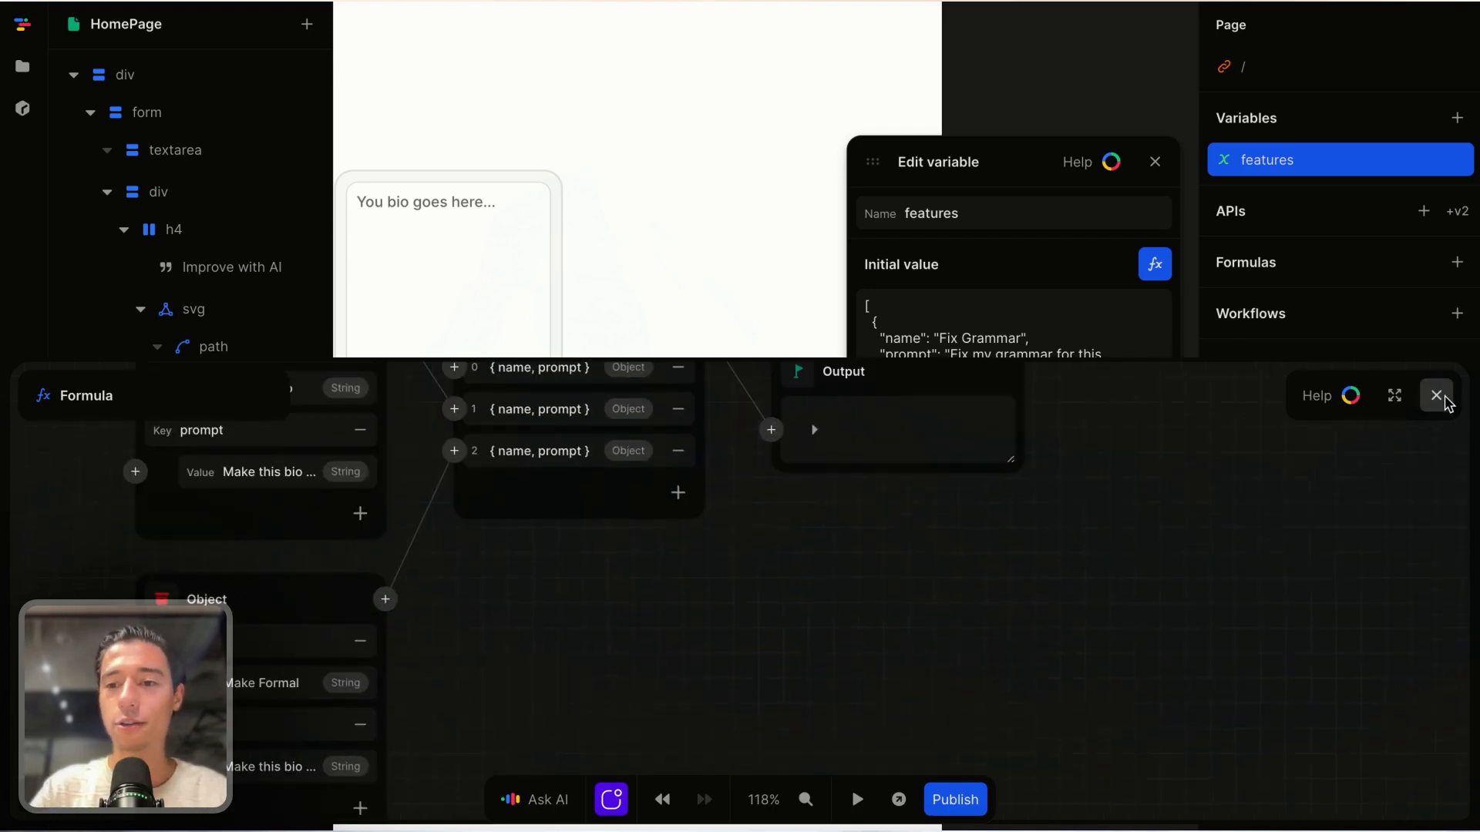
left_click(1436, 396)
left_click(1155, 161)
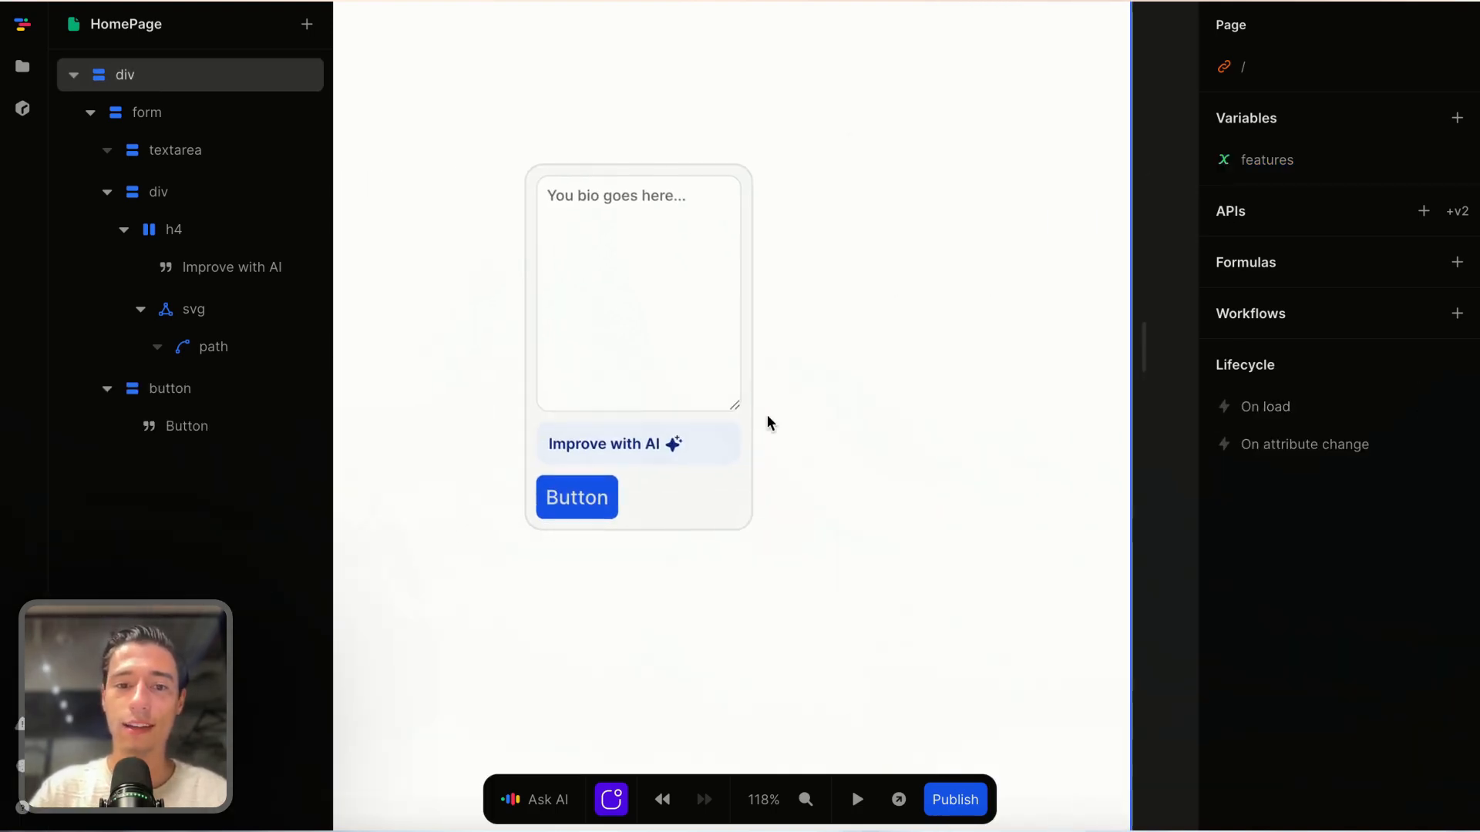
Step: Insert a button element inside the "Improve with AI" div
left_click(262, 191)
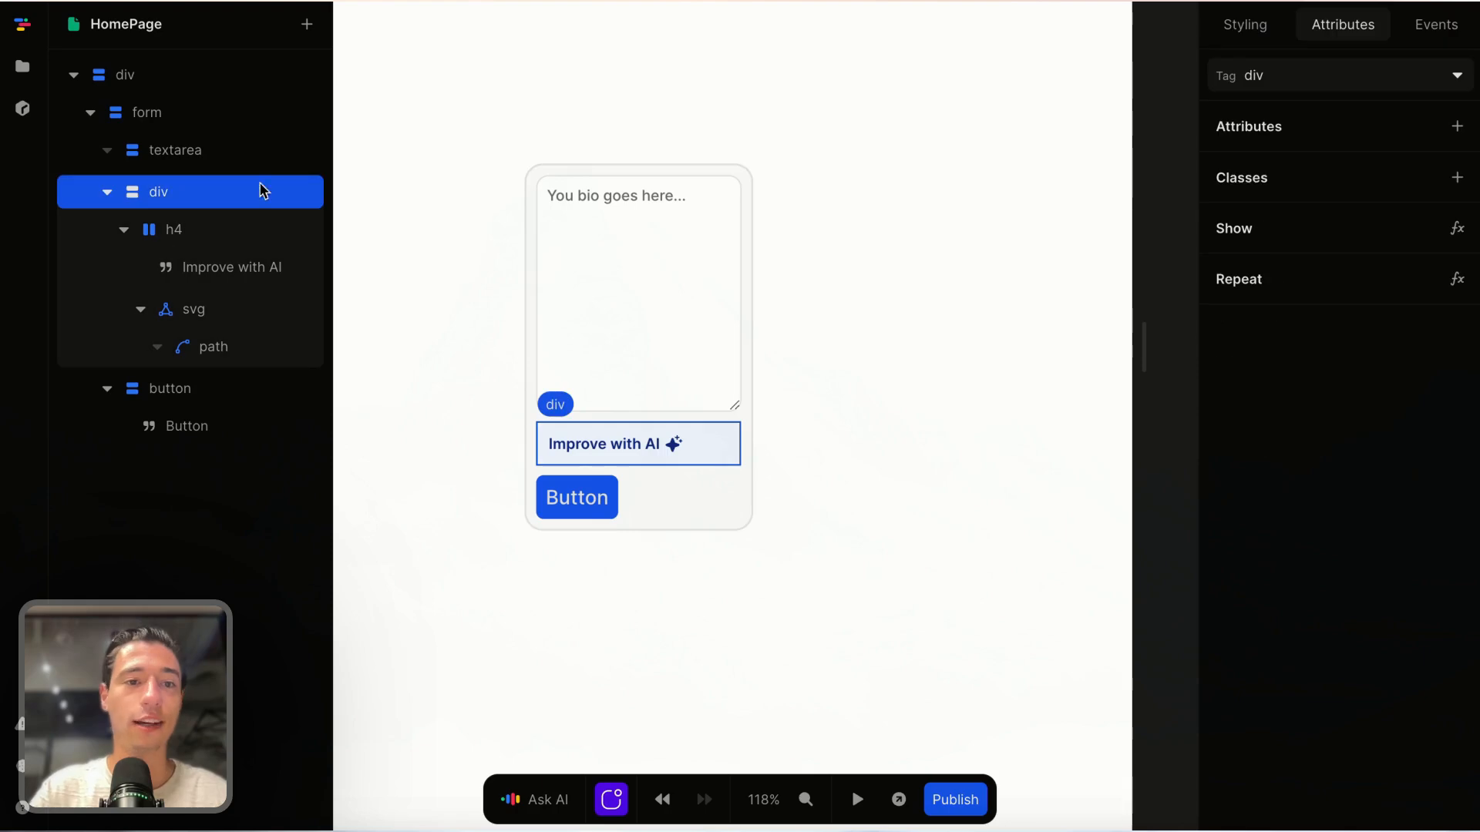
left_click(306, 25)
type("bu")
left_click(395, 276)
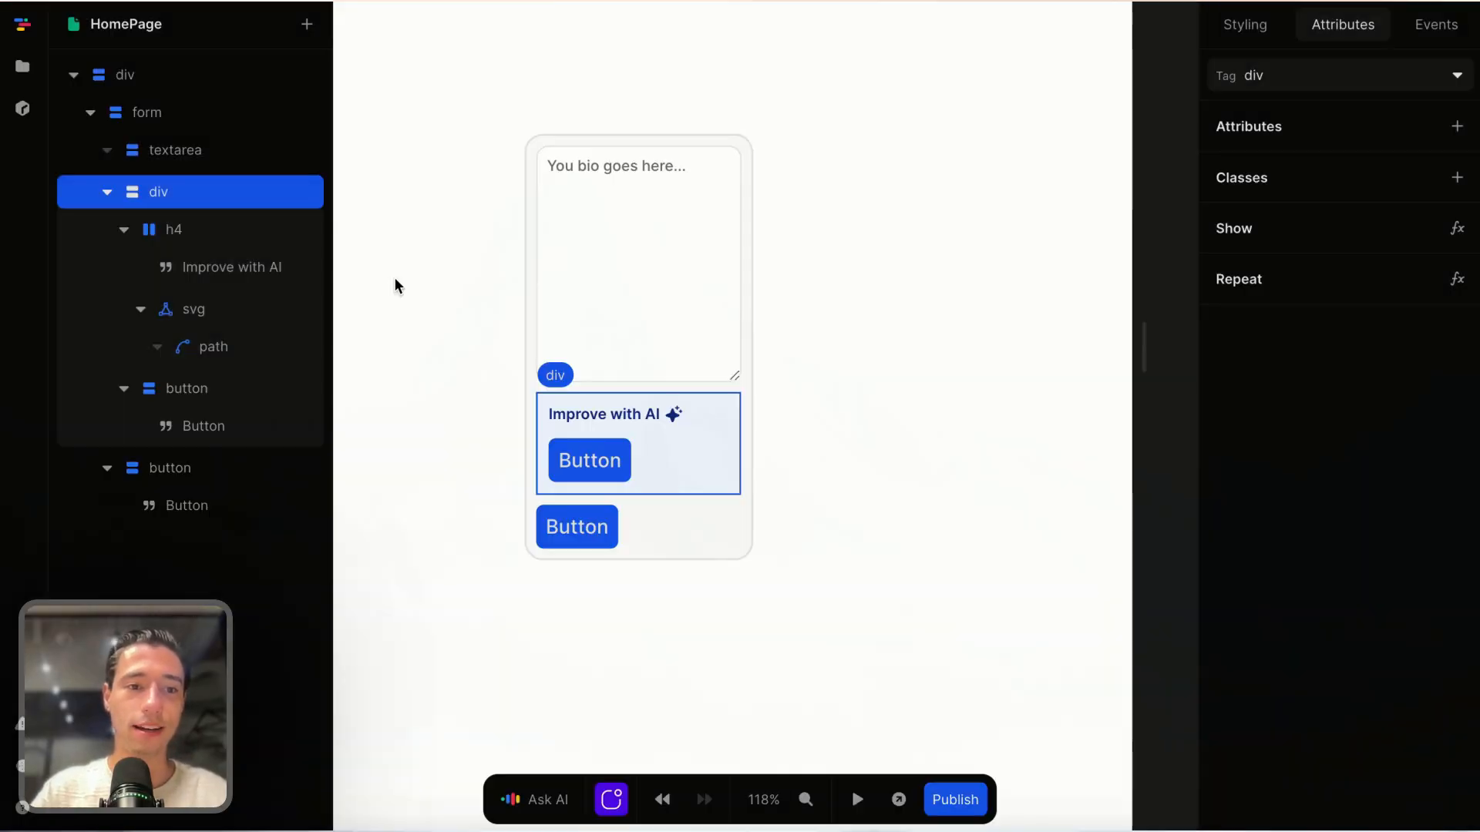
Step: Repeat the new button in the "Improve with AI" div over the features variable
left_click(228, 397)
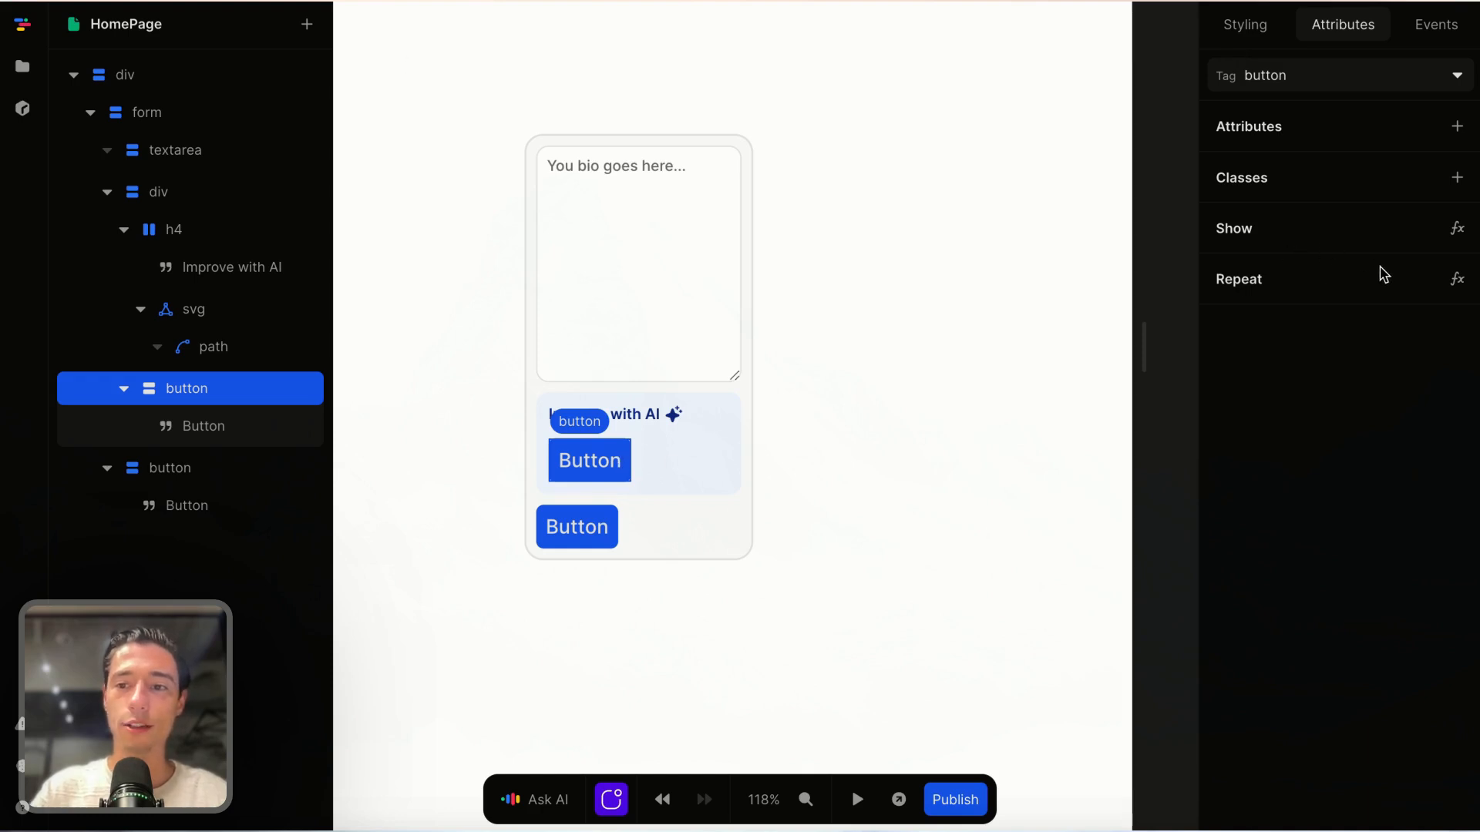
left_click(1457, 279)
left_click(550, 579)
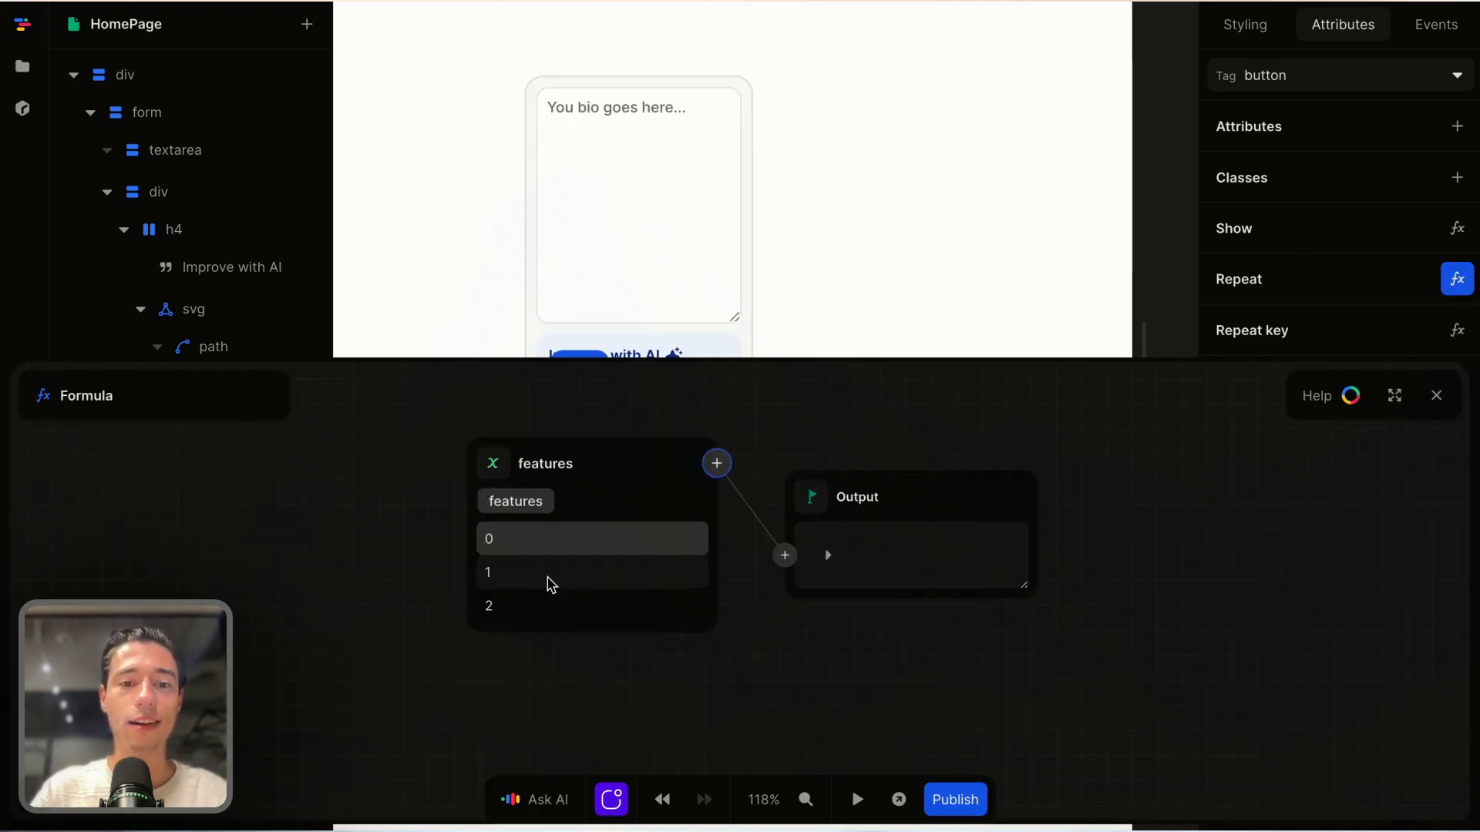
Step: Close the formula editor and wrap the repeated button in the "Improve with AI" section in a new div
left_click(1436, 393)
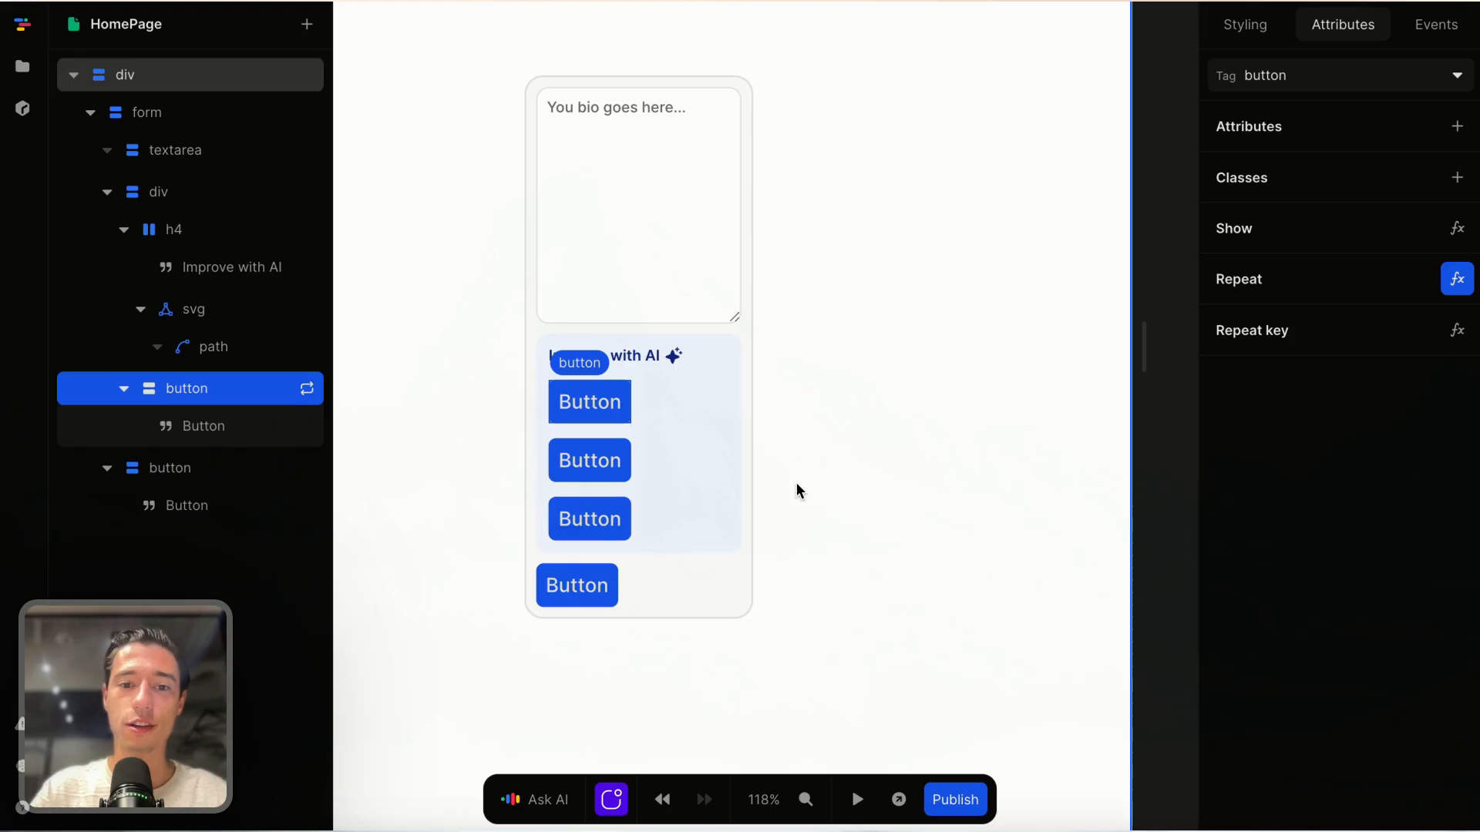
scroll(793, 483, "up", 2)
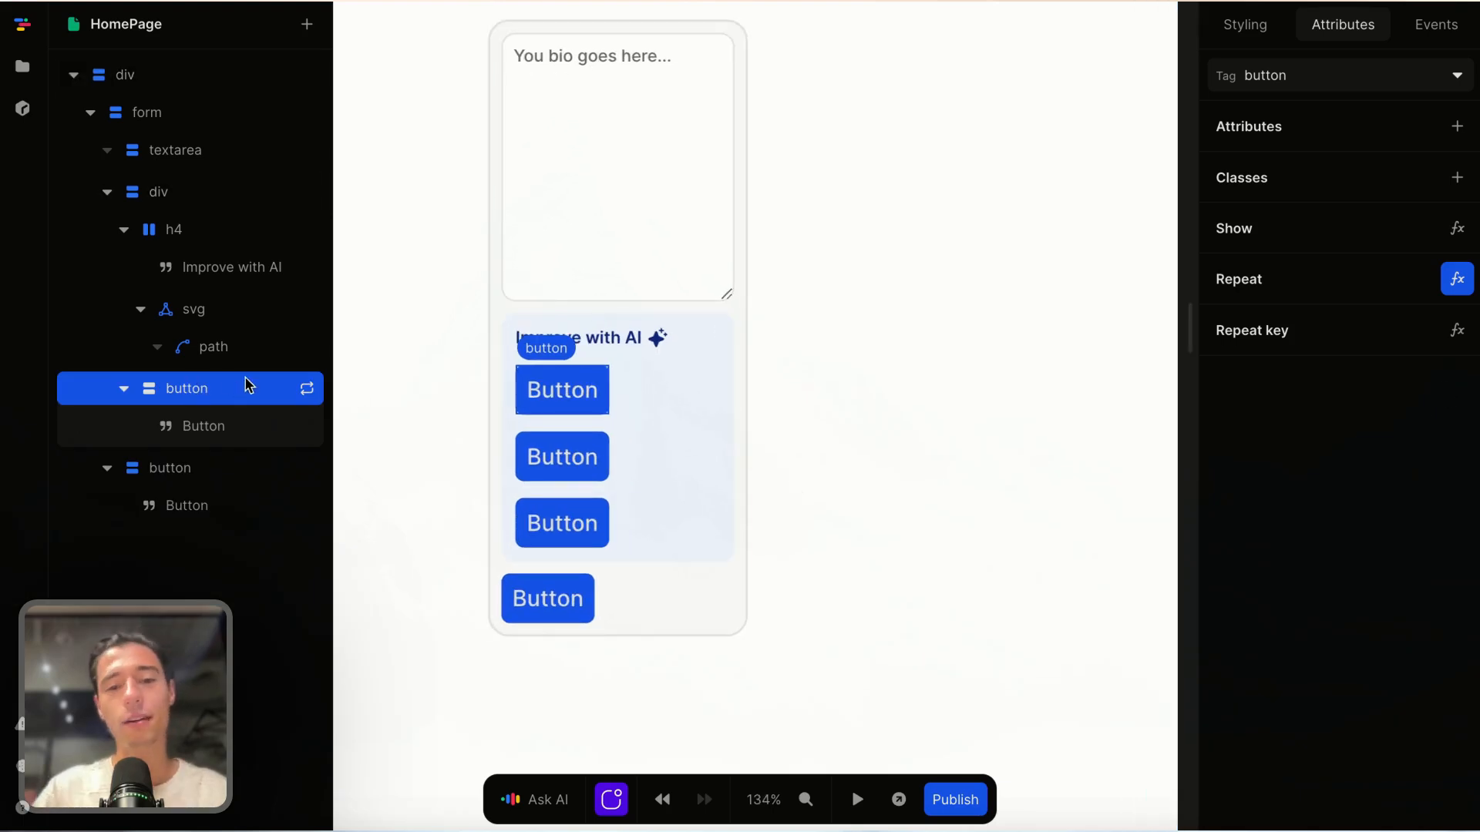
right_click(210, 396)
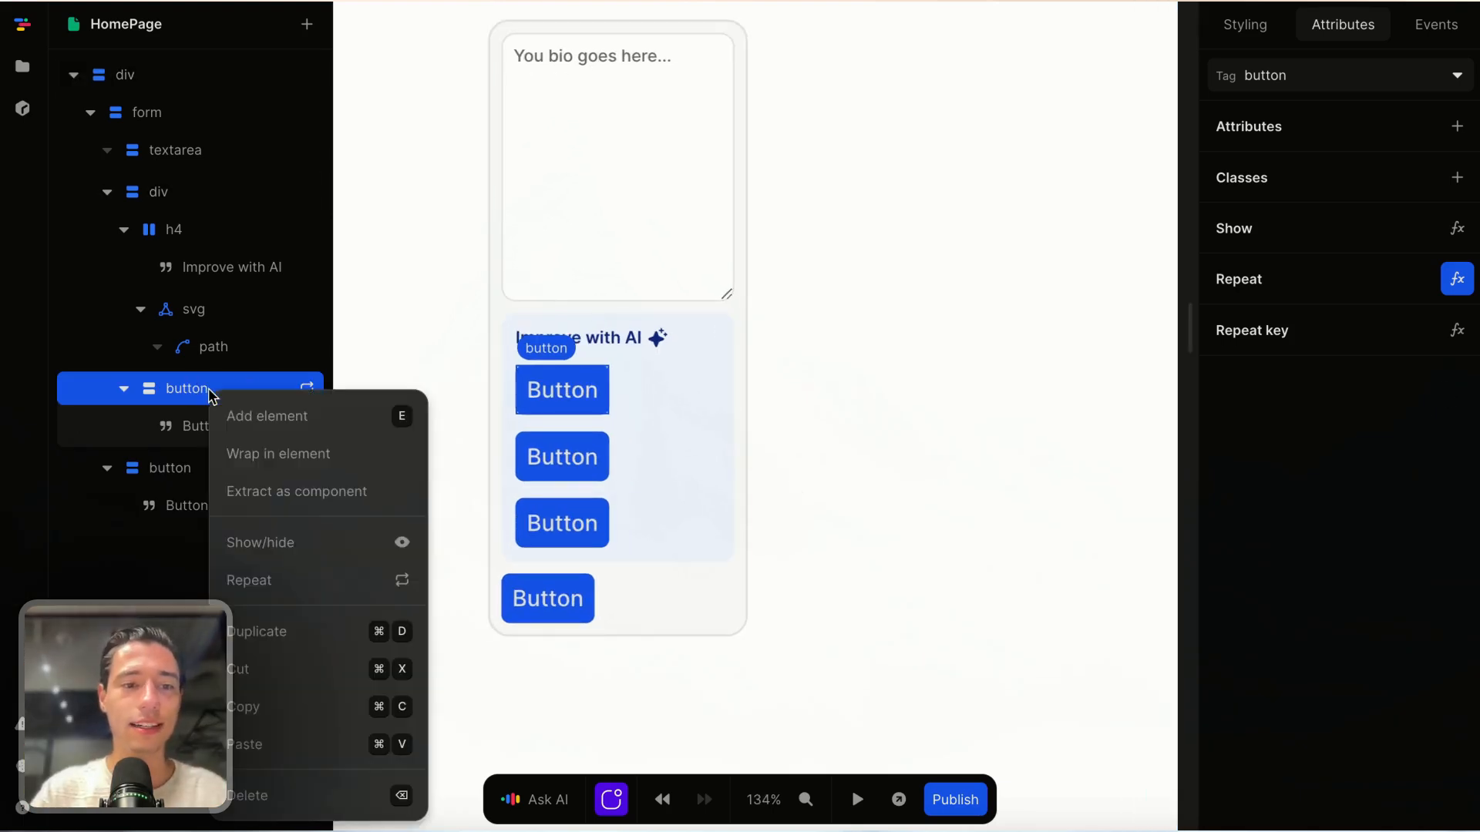
left_click(268, 450)
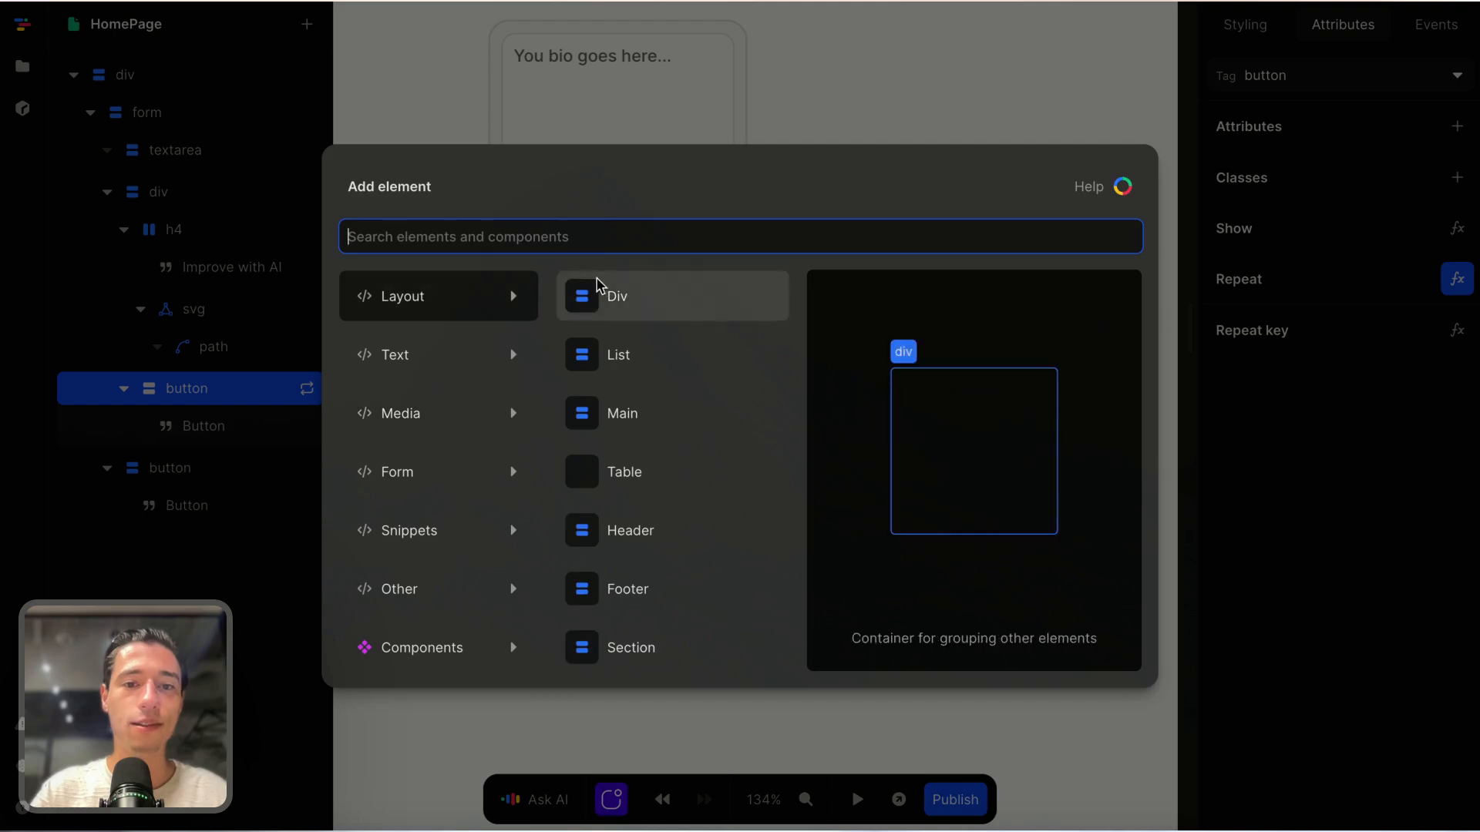
left_click(609, 295)
Step: Set the wrapper div's flex layout to a horizontal row with wrapping set to wrap
left_click(1245, 24)
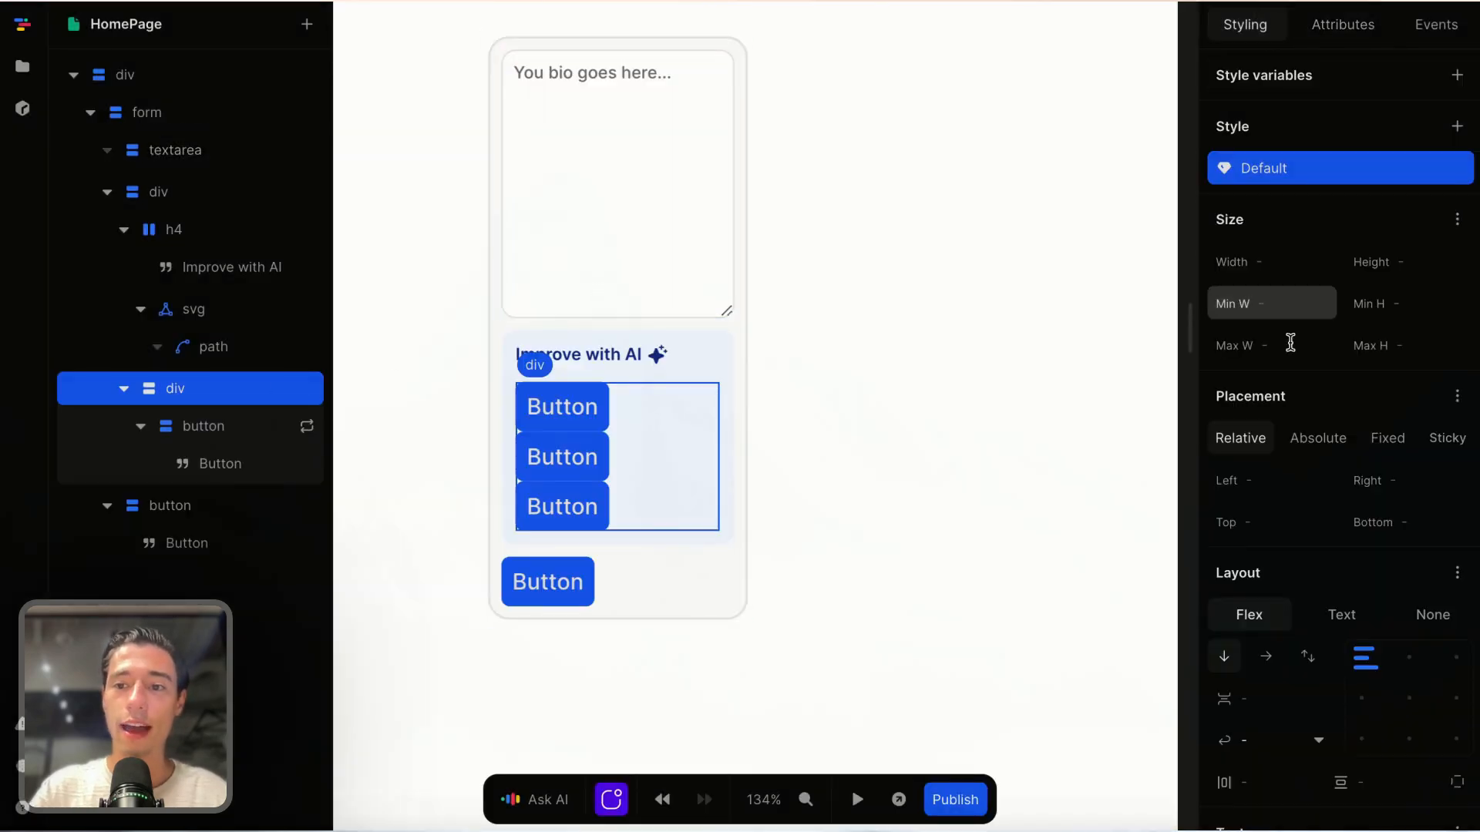
left_click(1265, 657)
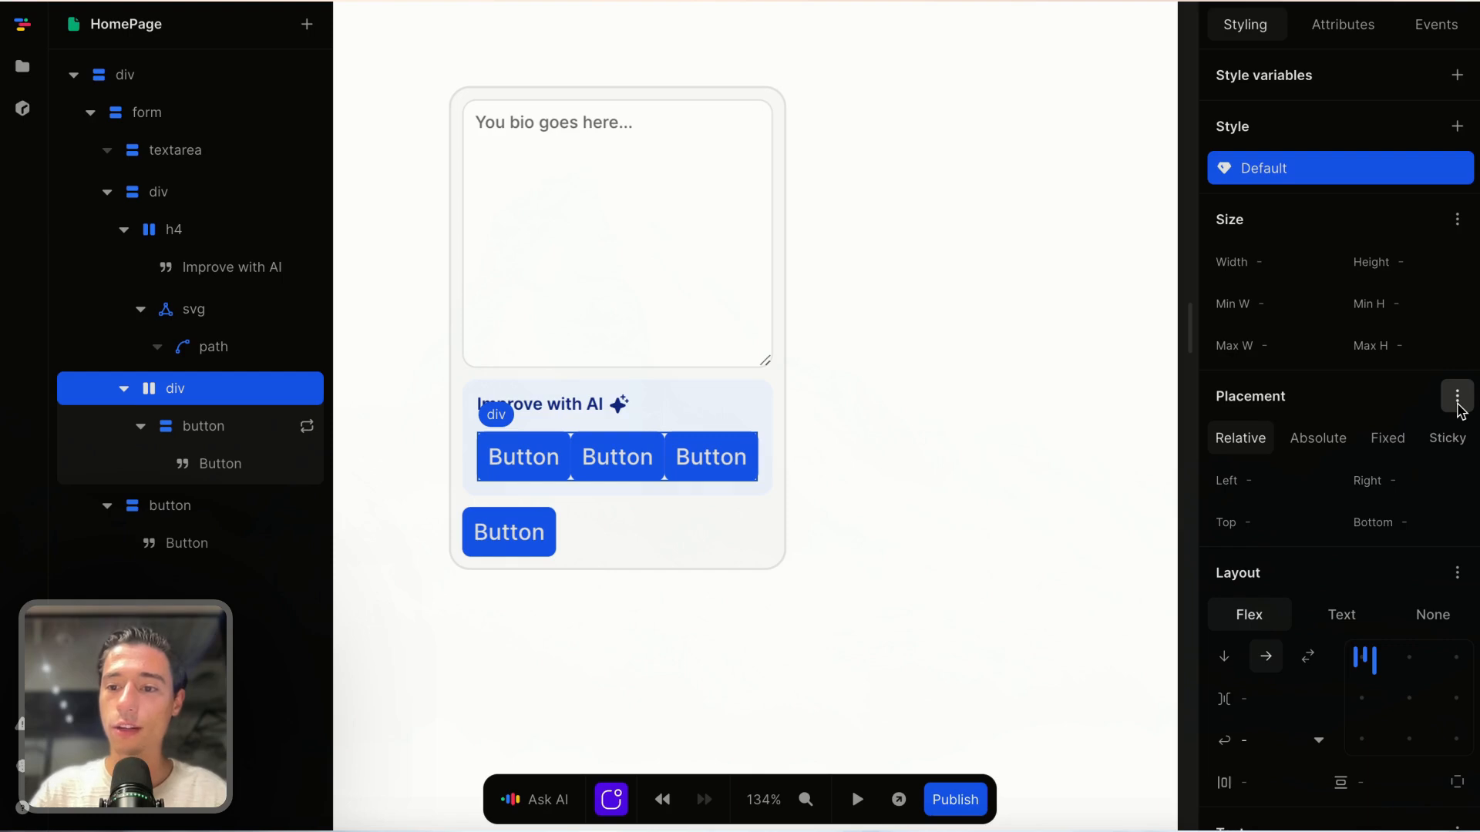
scroll(1426, 463, "down", 3)
left_click(1273, 501)
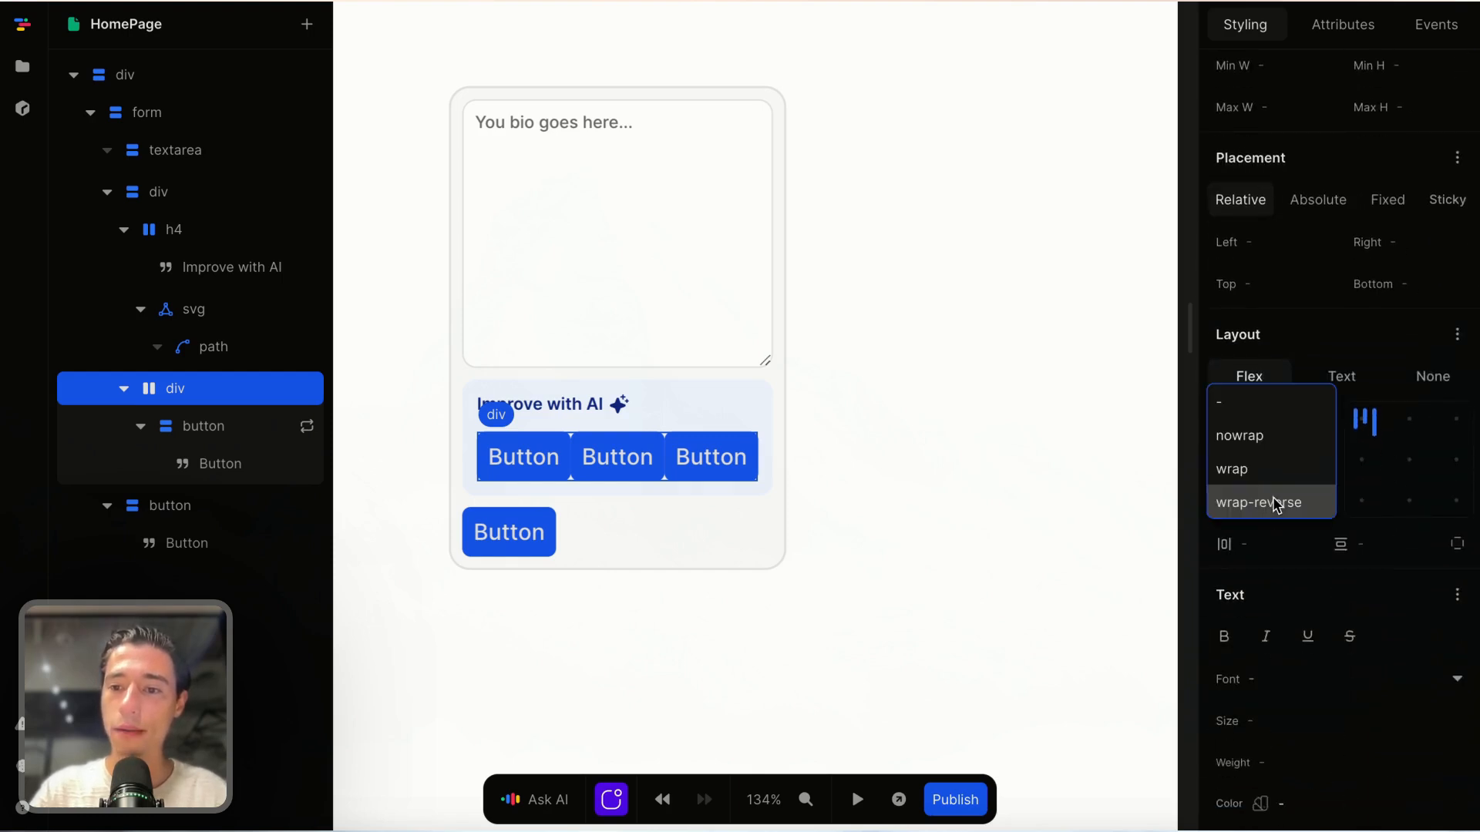
left_click(1233, 469)
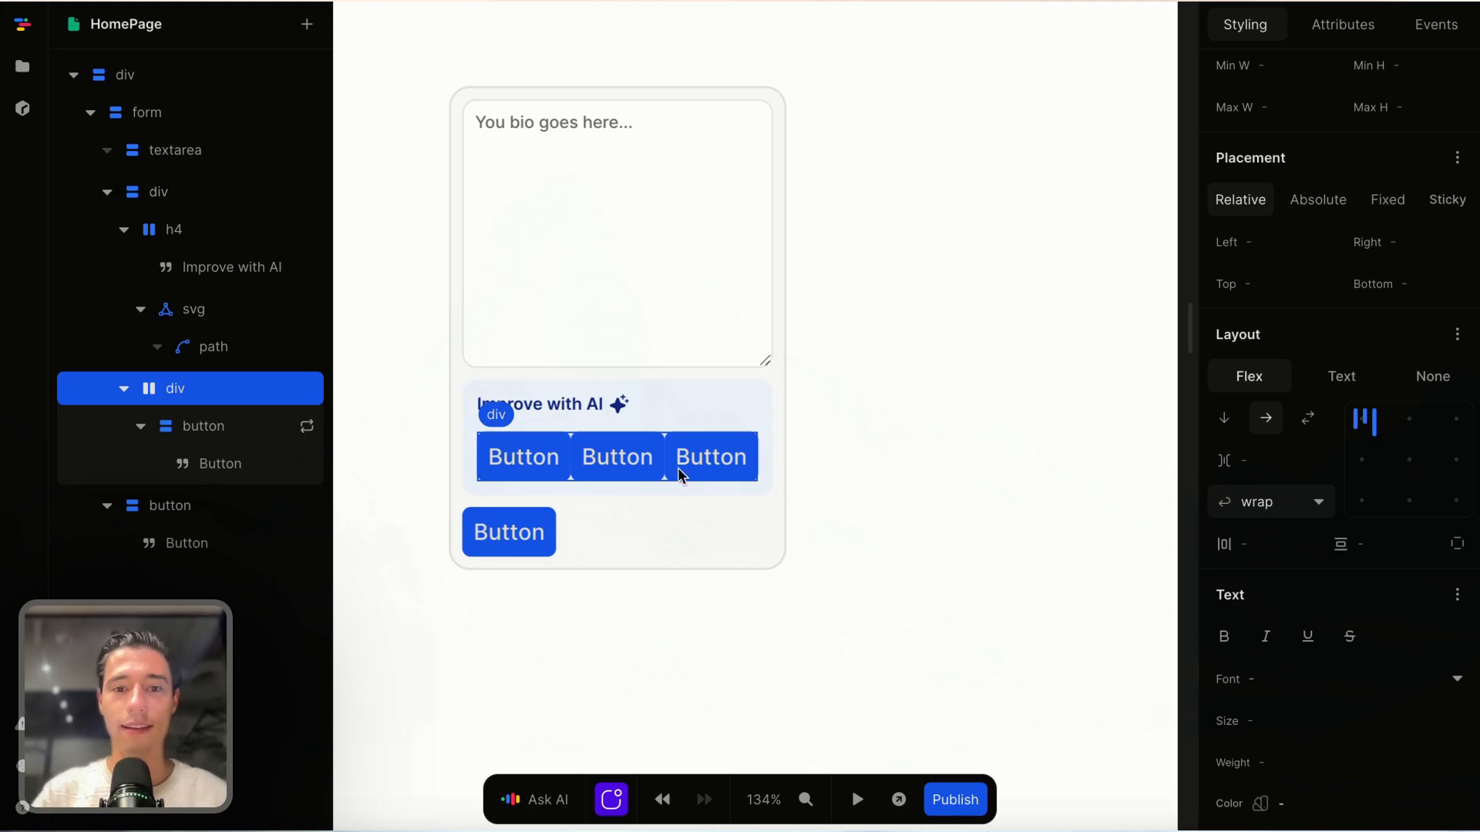
Step: Open the wrapper div's gap value for editing
left_click(1250, 462)
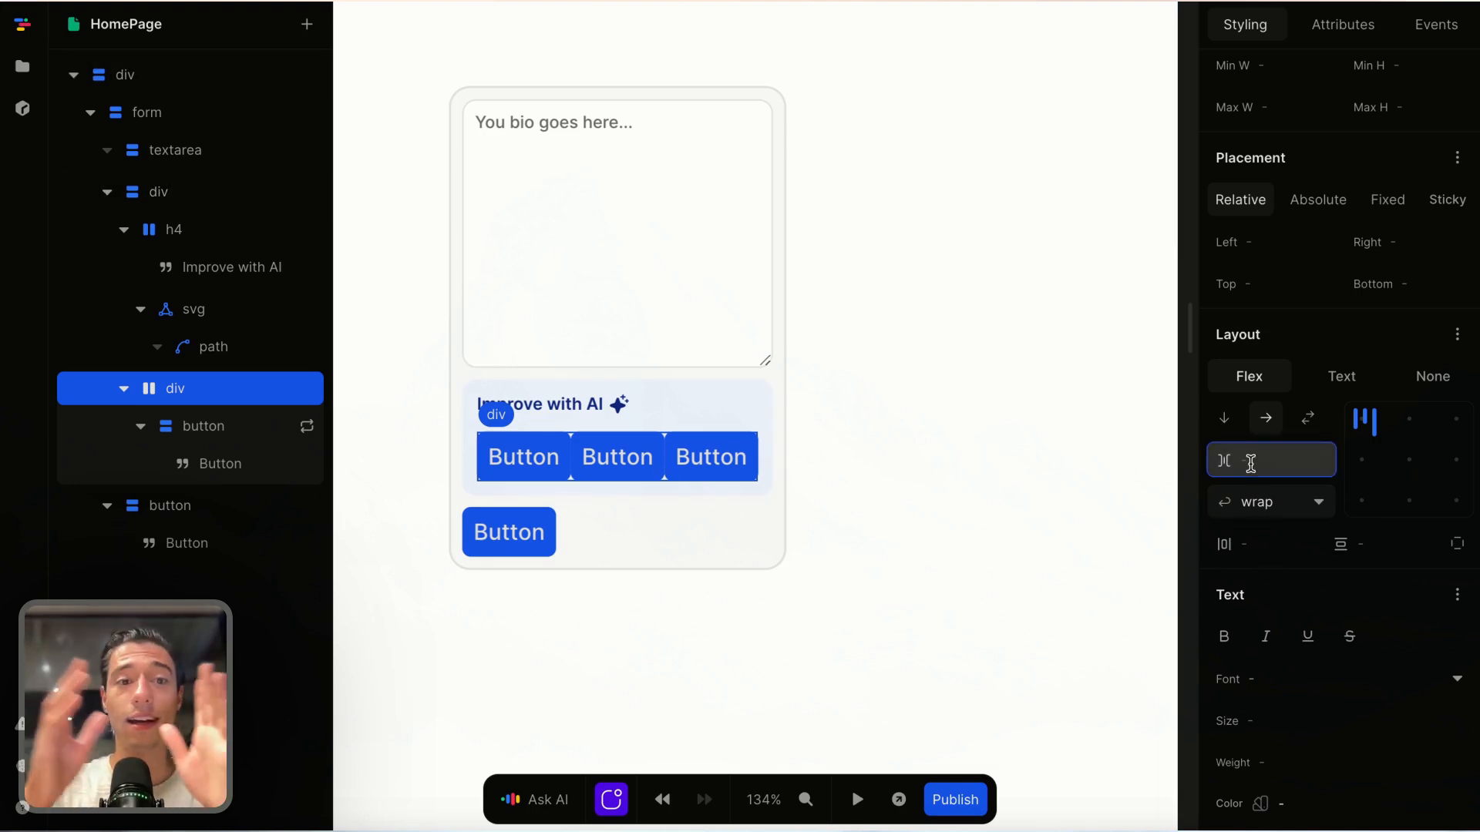
Step: Set the gap between the buttons in the flex div under Improve with AI to 0.25rem
type("0.25r")
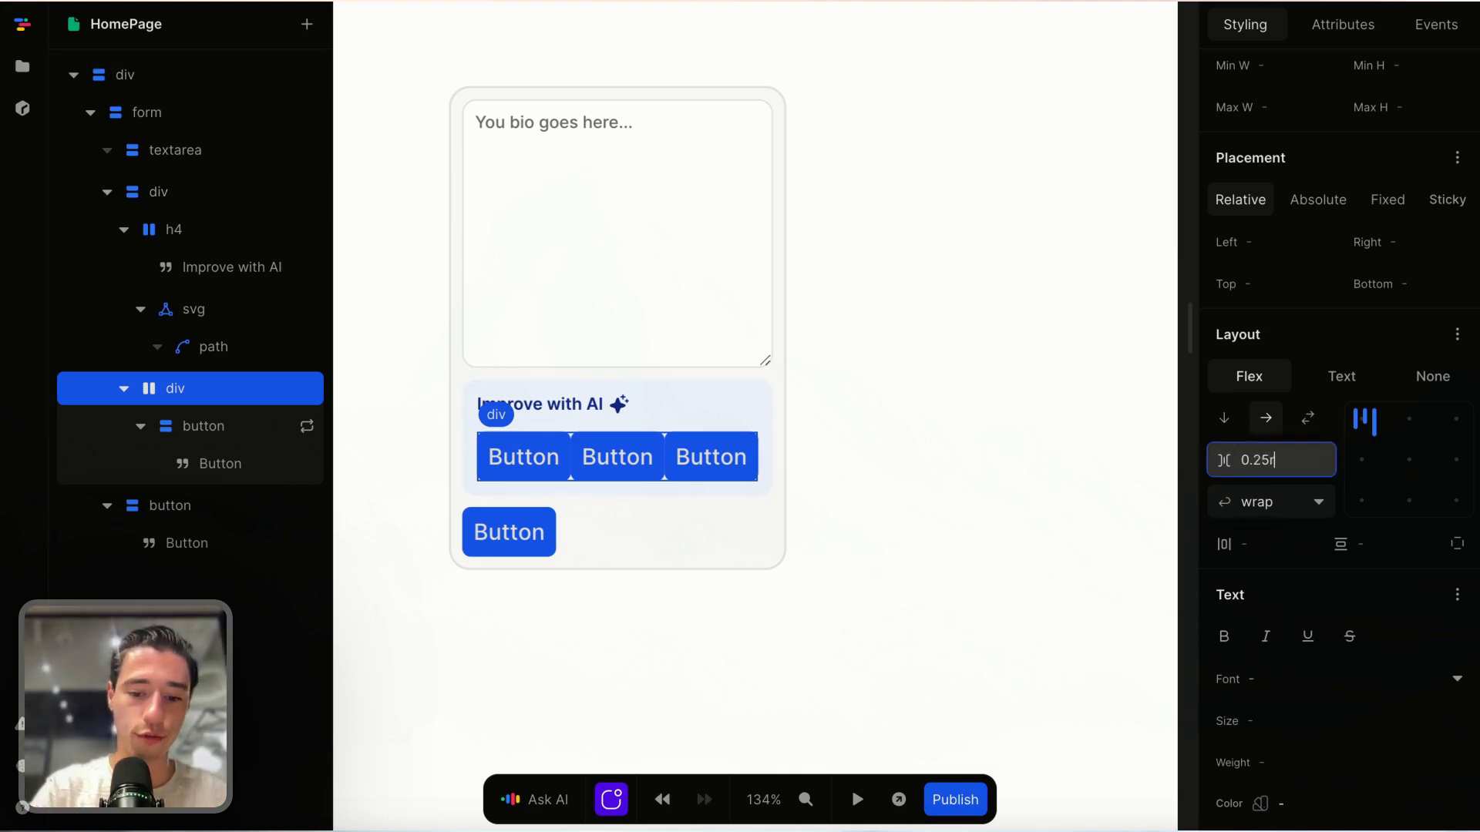
type("em")
key("Return")
Step: Bind the repeated button's text to the name property of the repeat Item with a formula
left_click(663, 465)
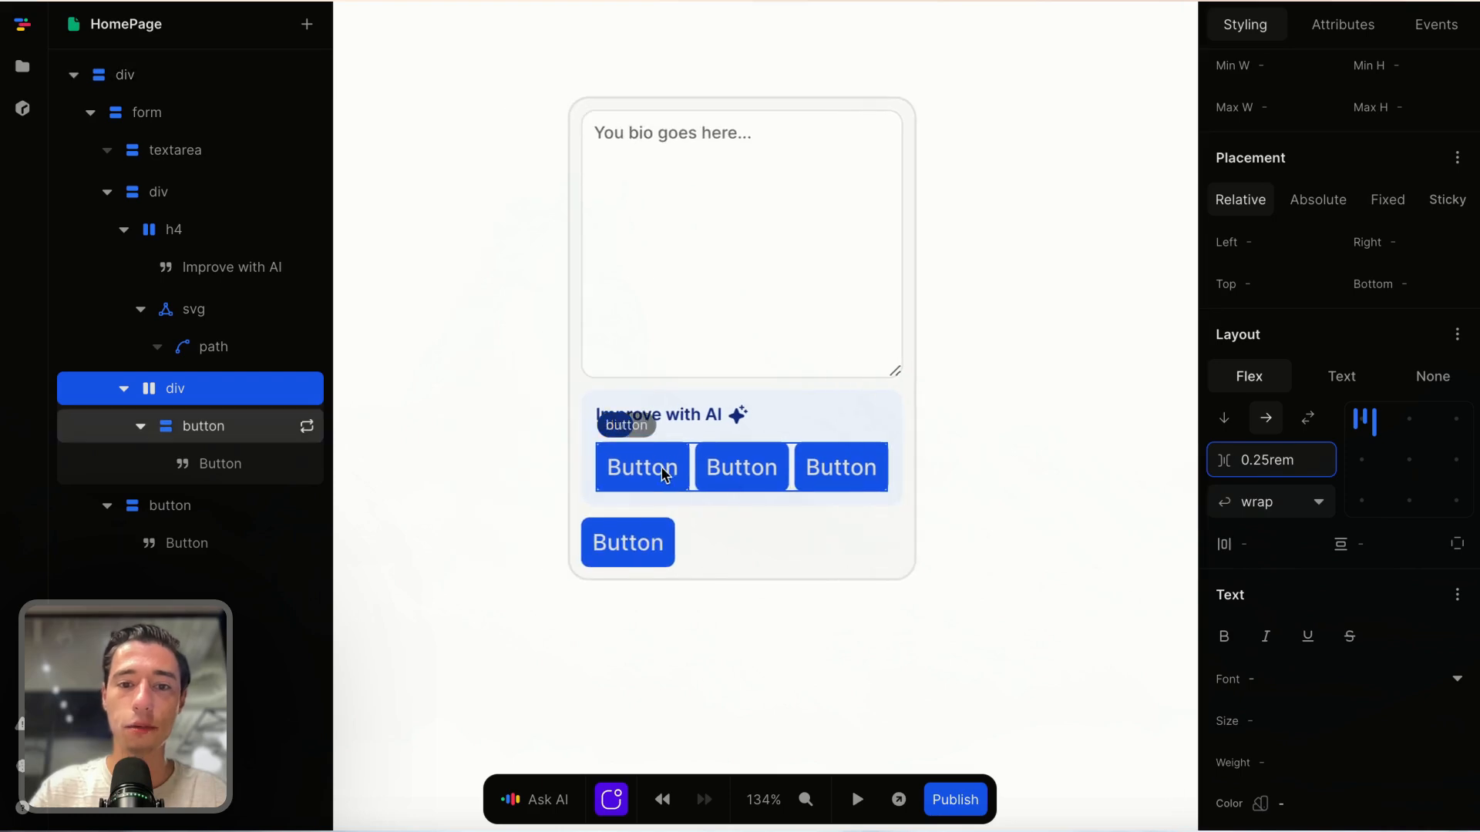
scroll(1411, 537, "down", 7)
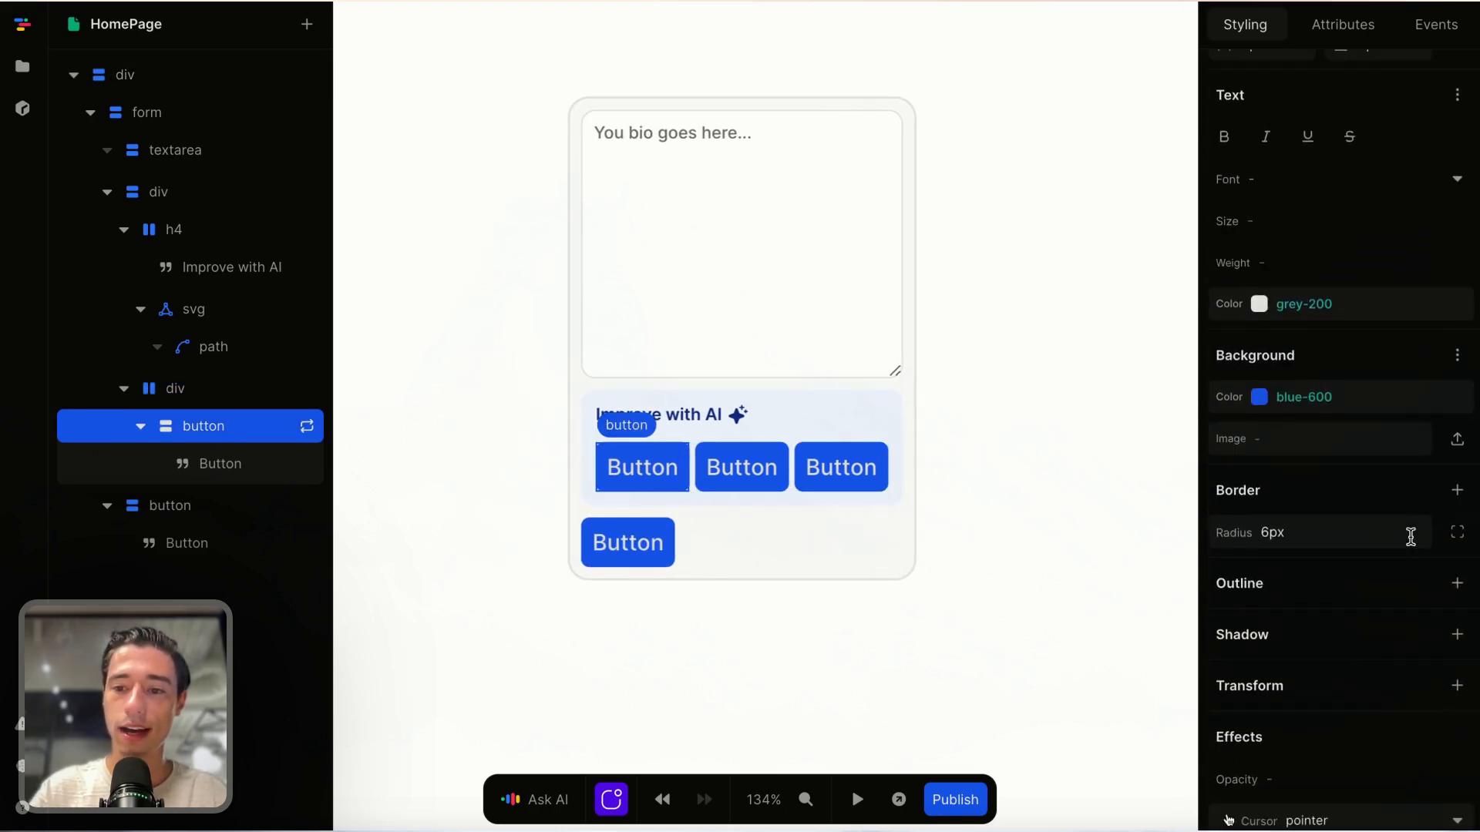
double_click(631, 478)
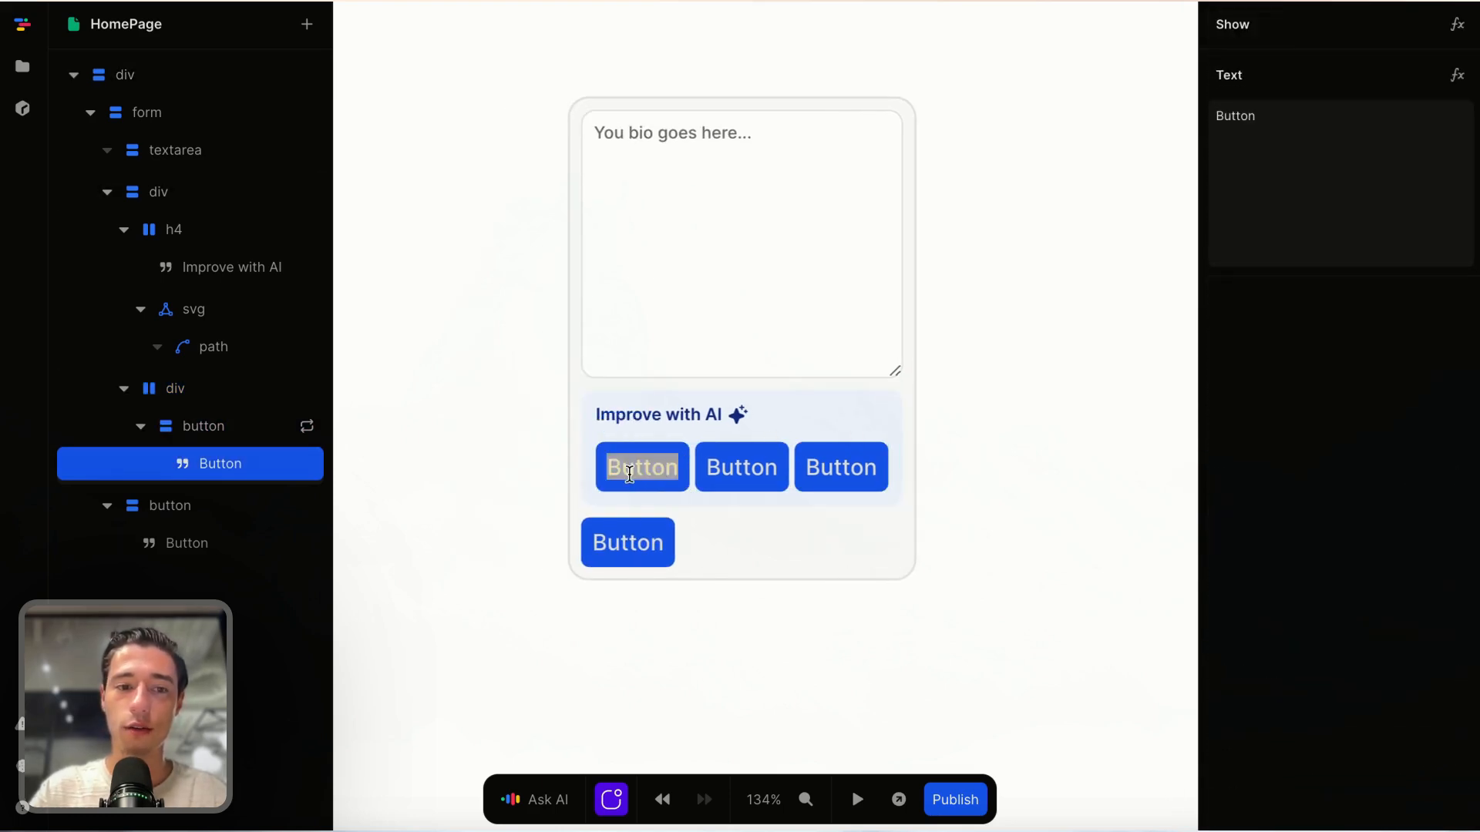
left_click(275, 426)
left_click(260, 467)
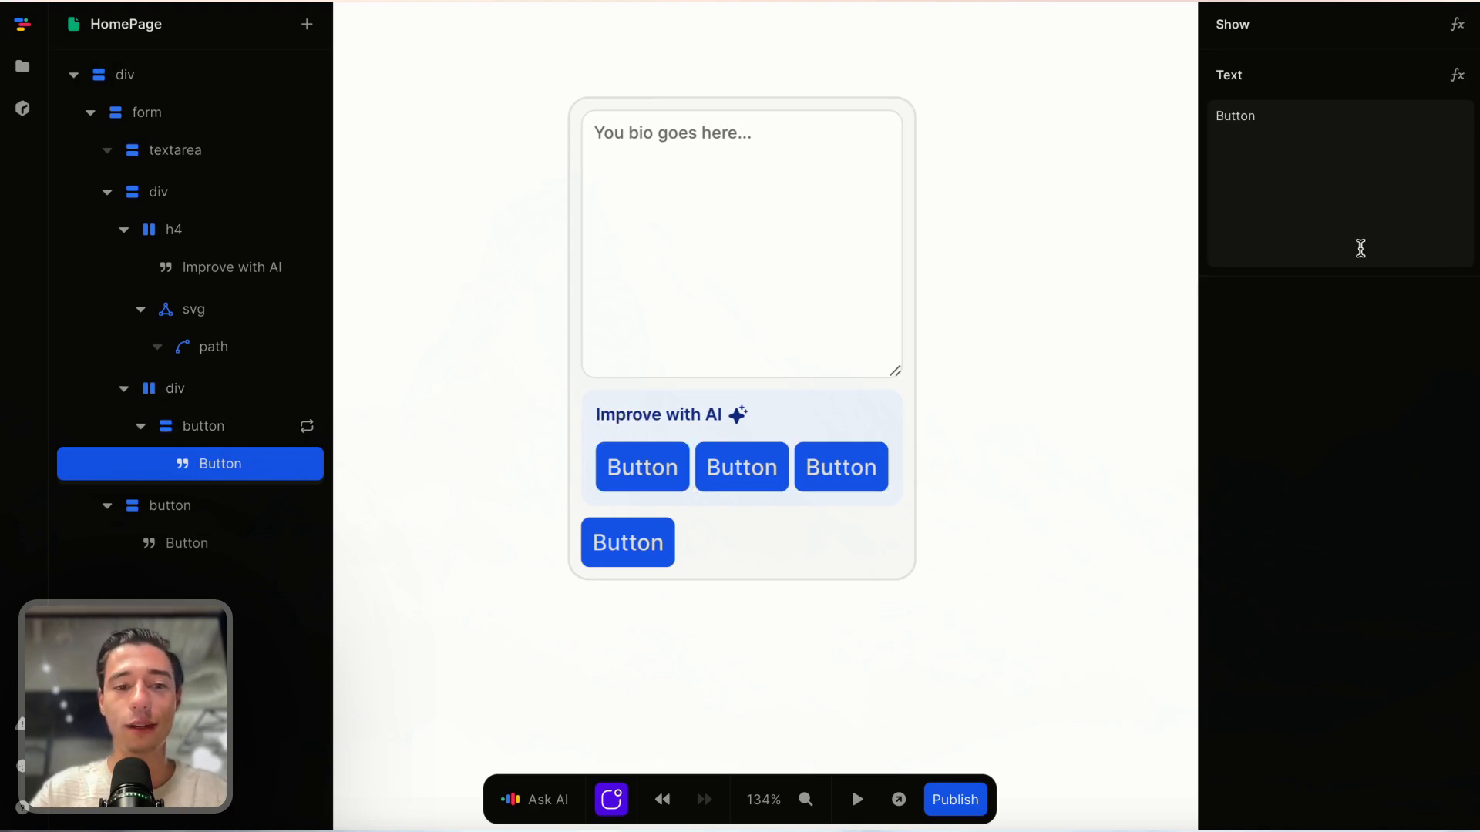
left_click(1456, 75)
left_click(516, 484)
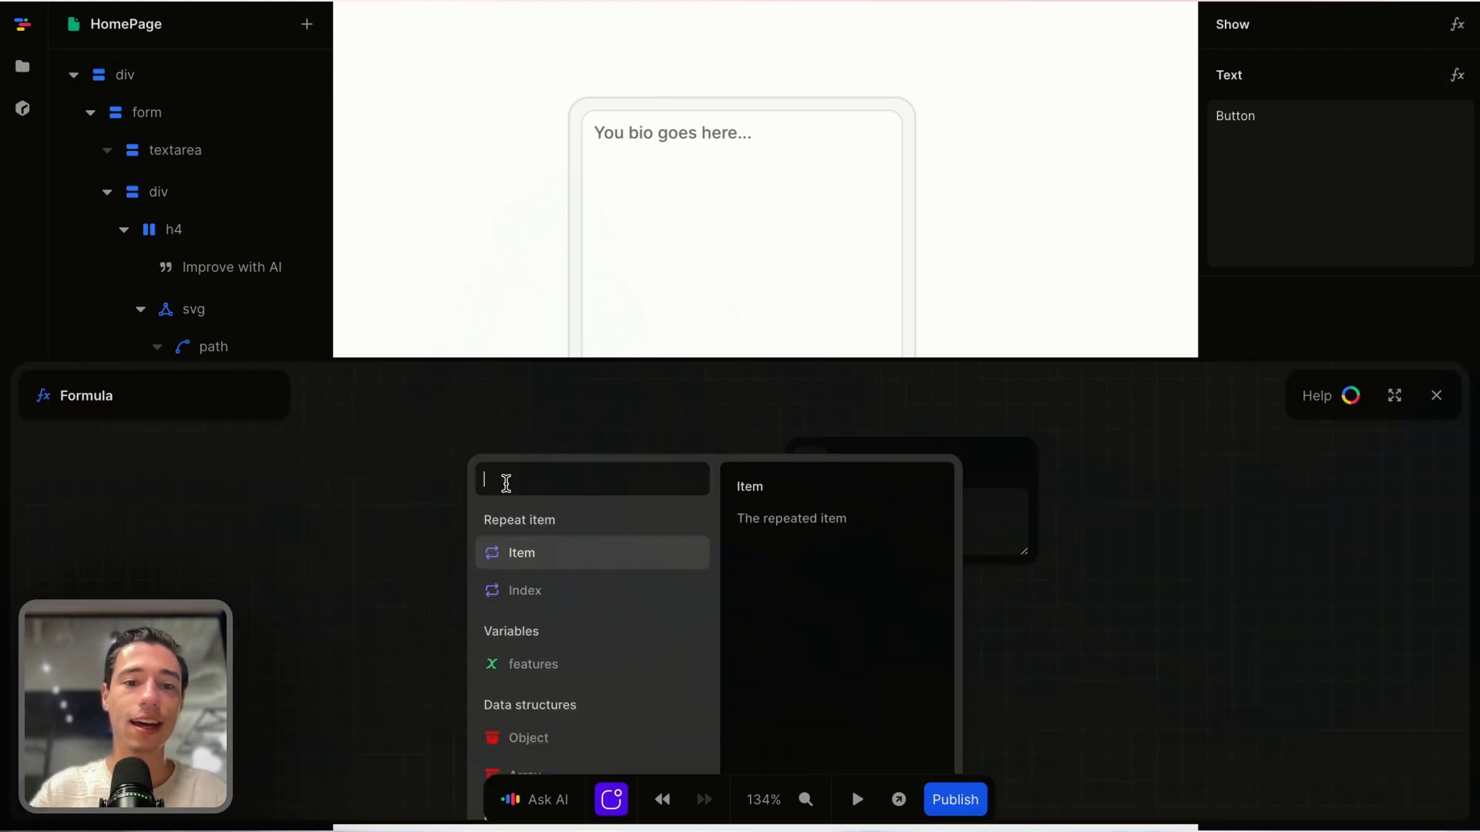
left_click(526, 556)
left_click(533, 542)
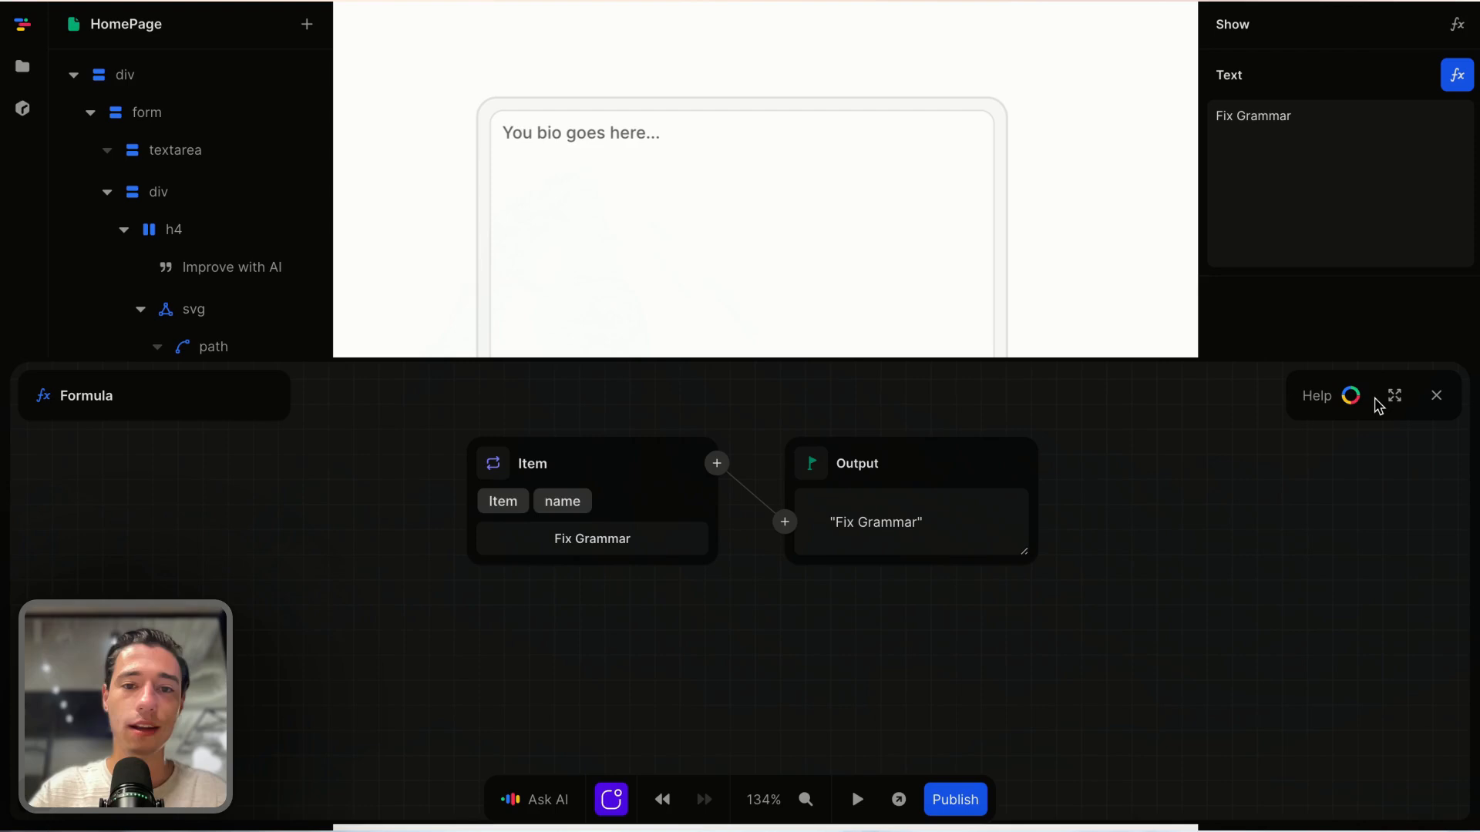
left_click(1436, 395)
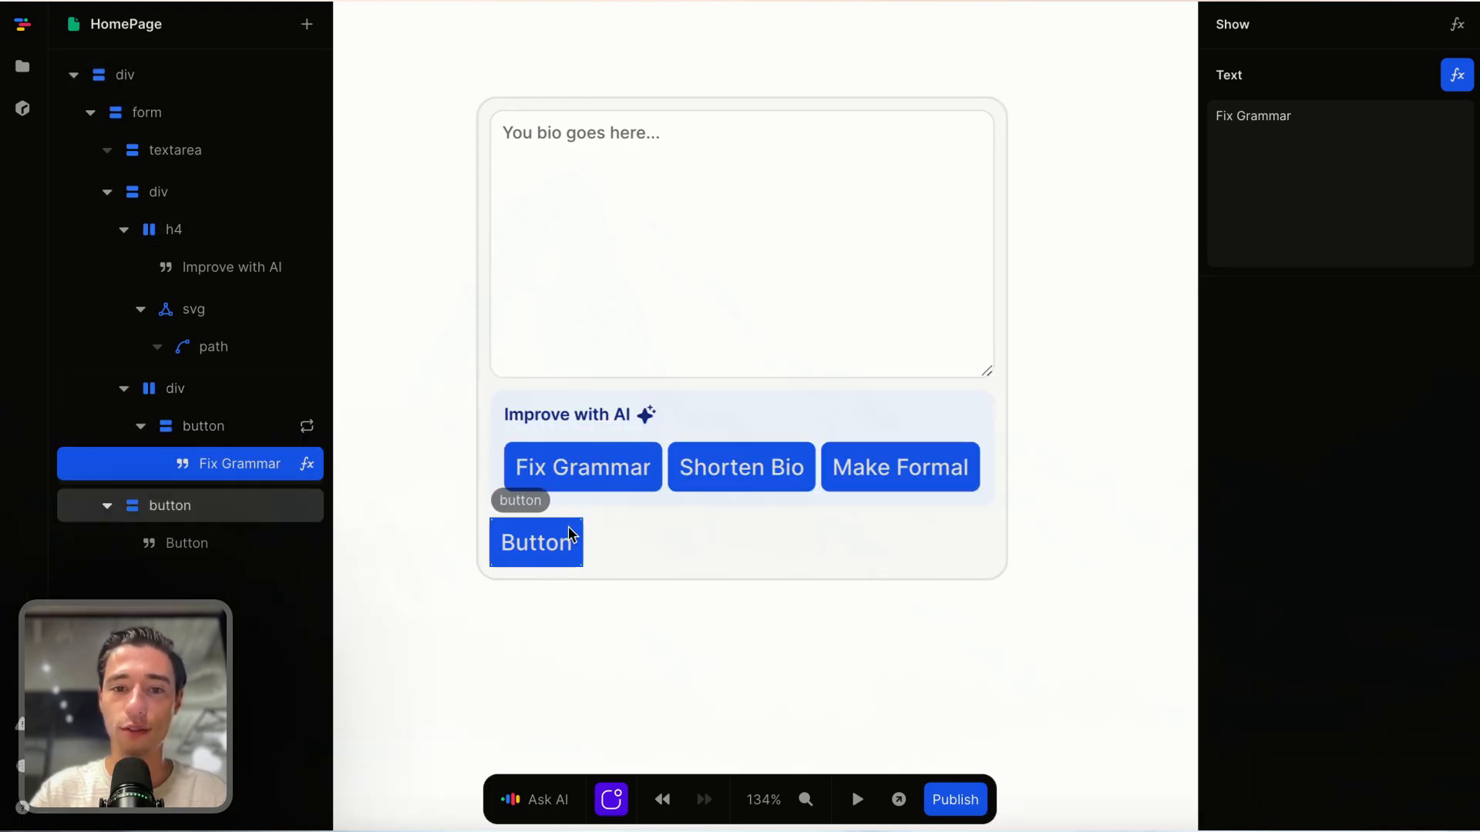
Step: Give the form a width of 90% and a maximum width of 20rem
left_click(636, 465)
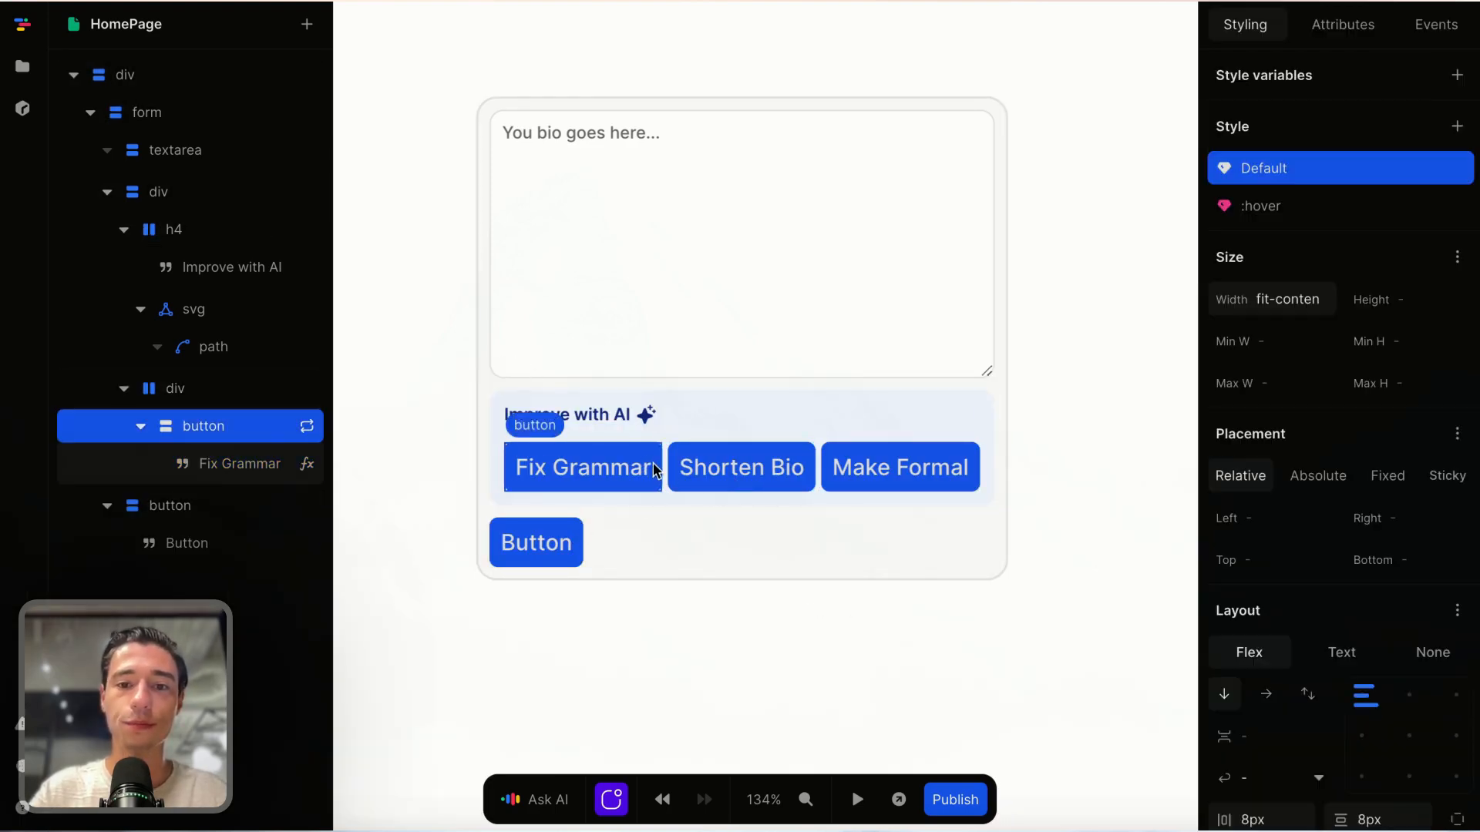
left_click(821, 468)
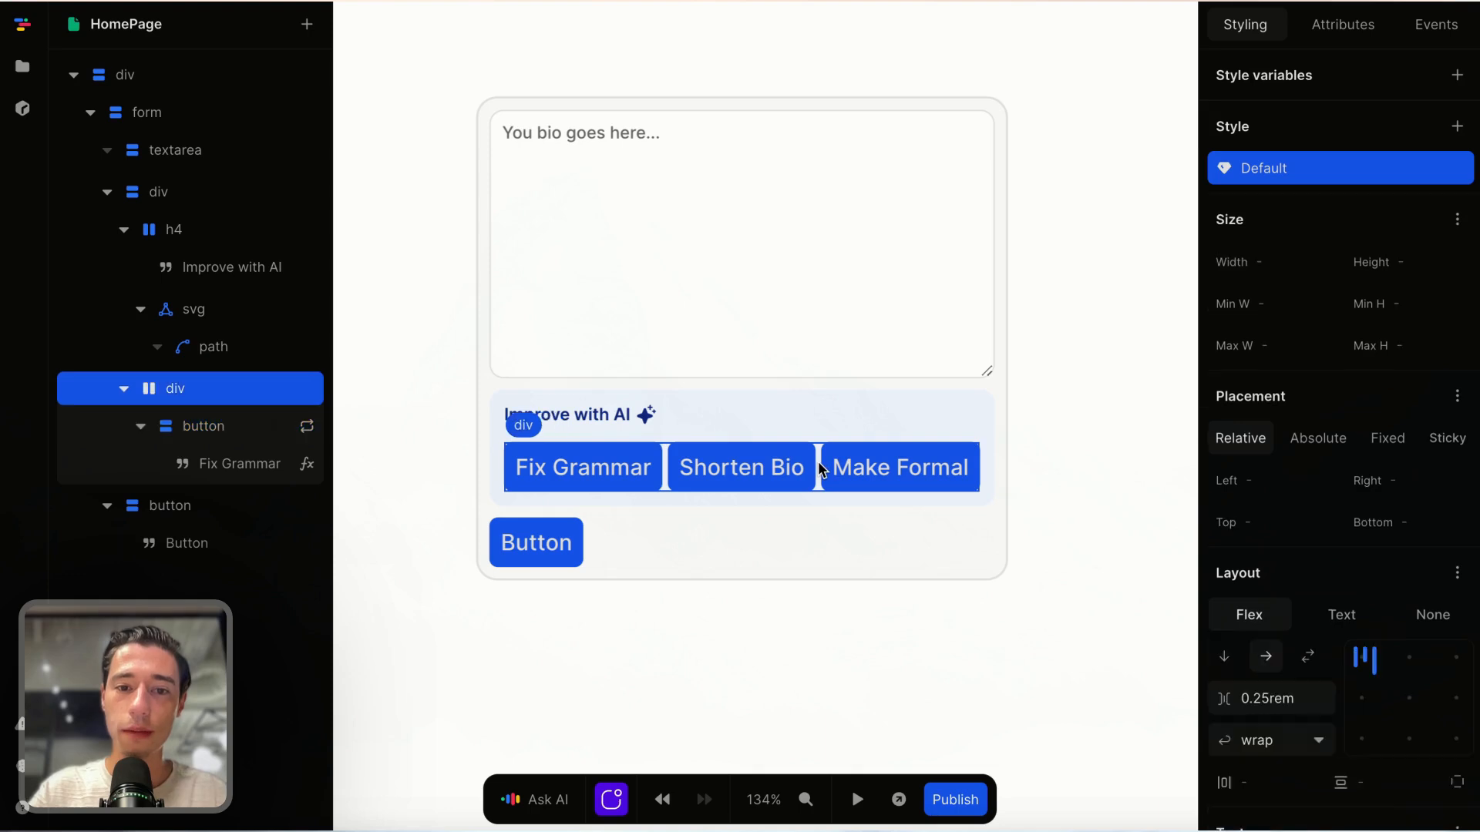
left_click(1000, 382)
left_click(1305, 259)
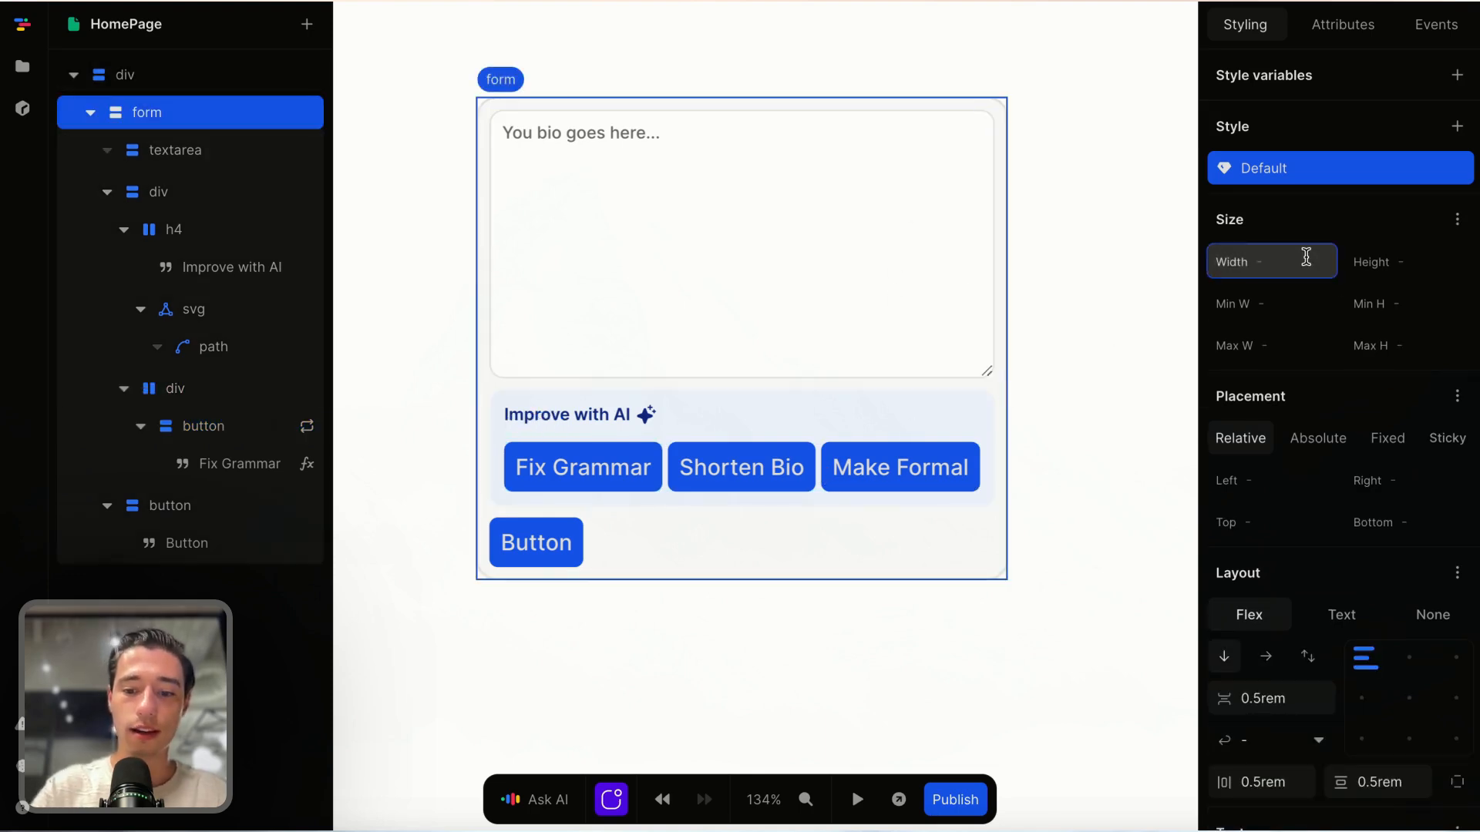
type("90")
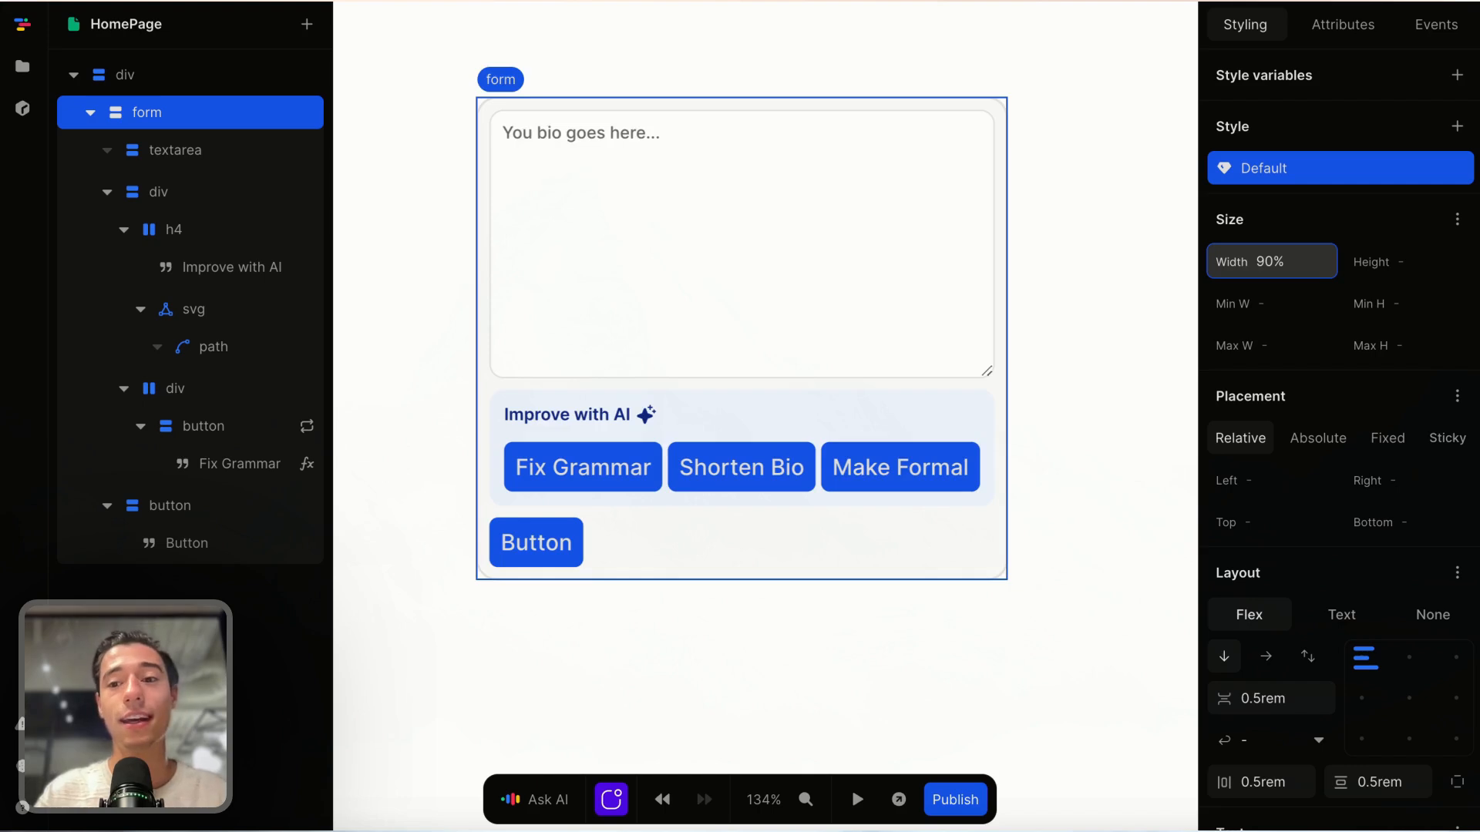
left_click(1285, 347)
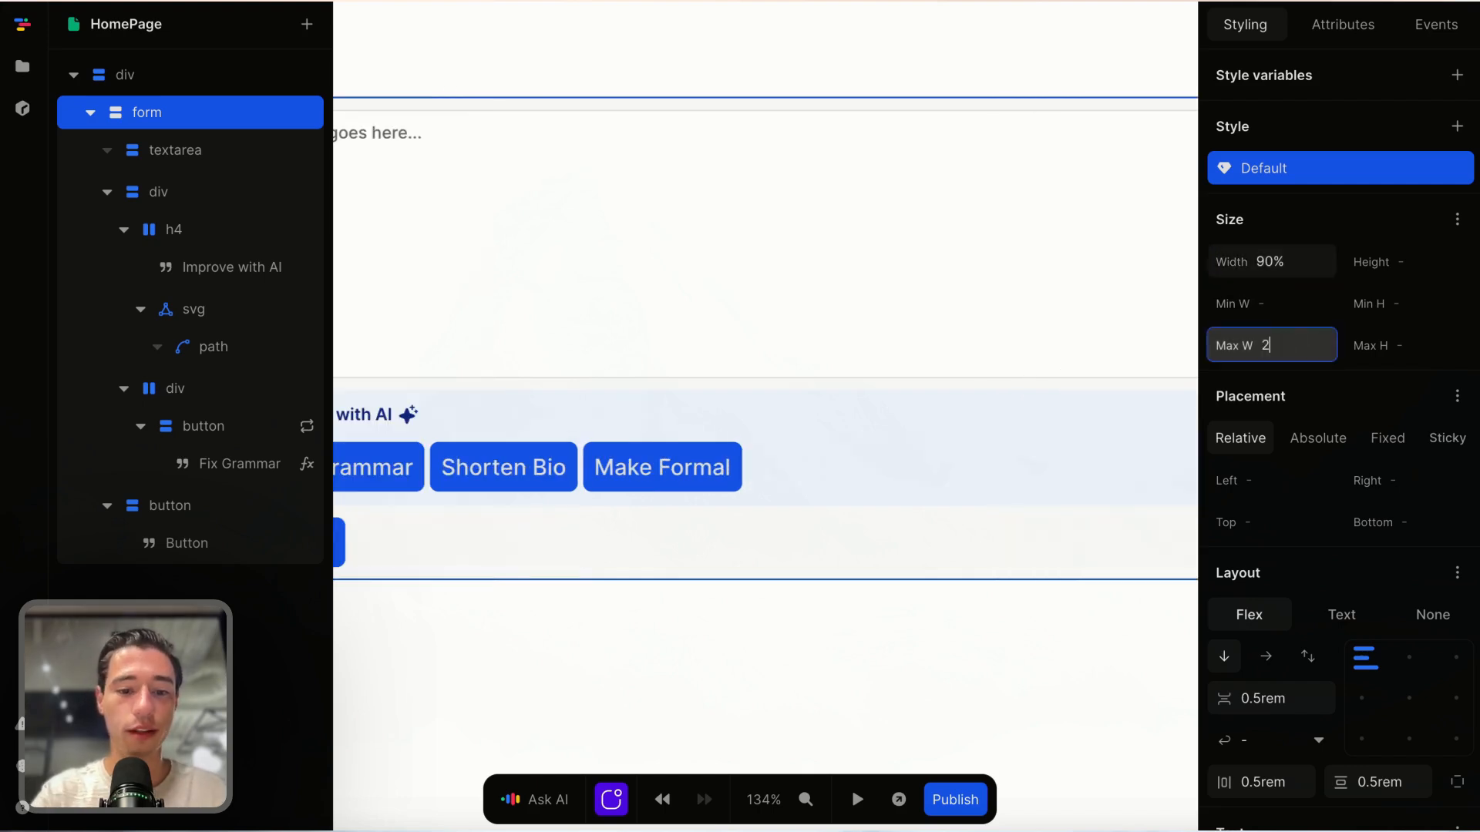
key("Return")
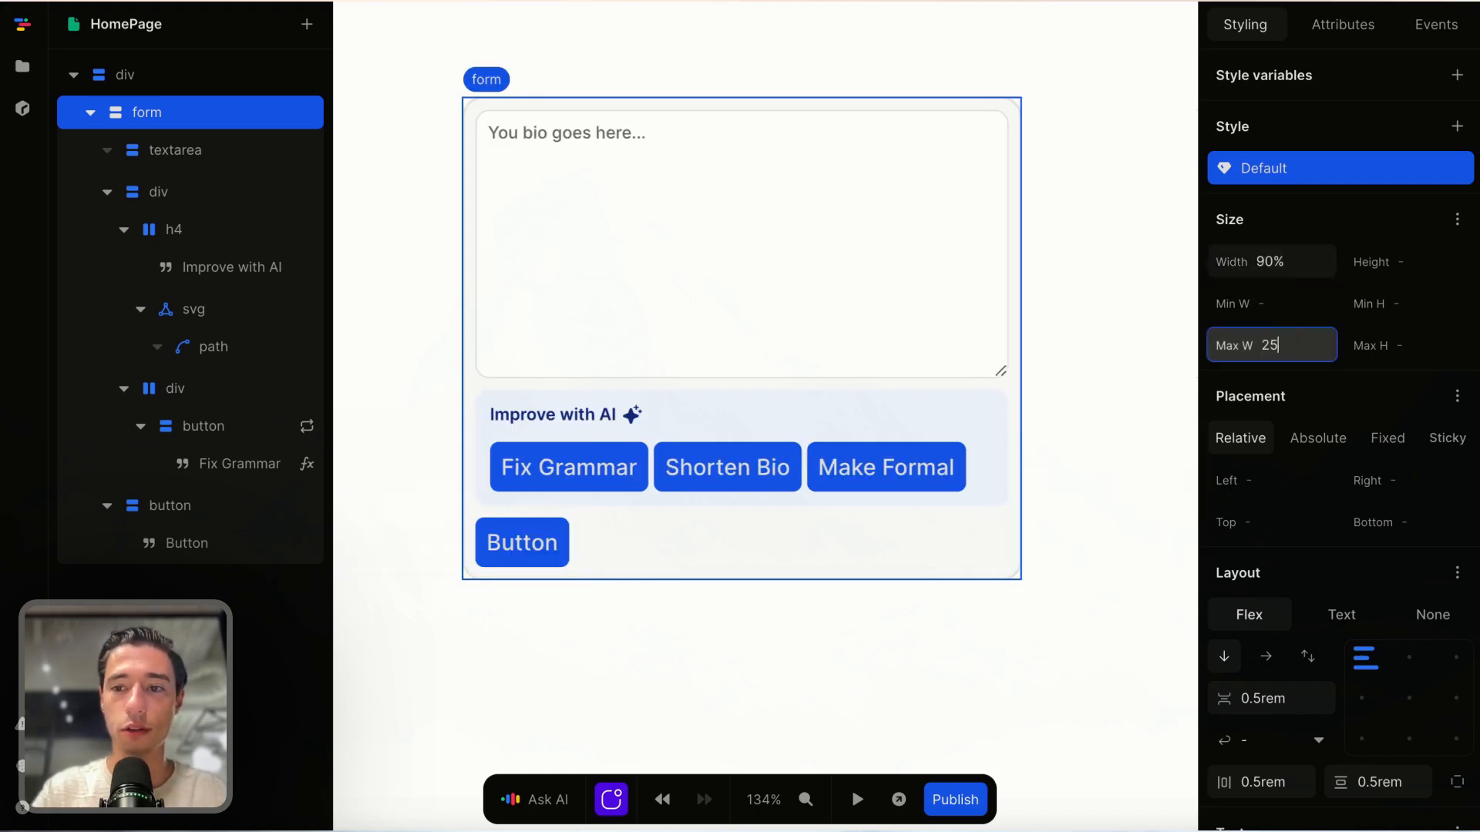
type("20rem")
key("Return")
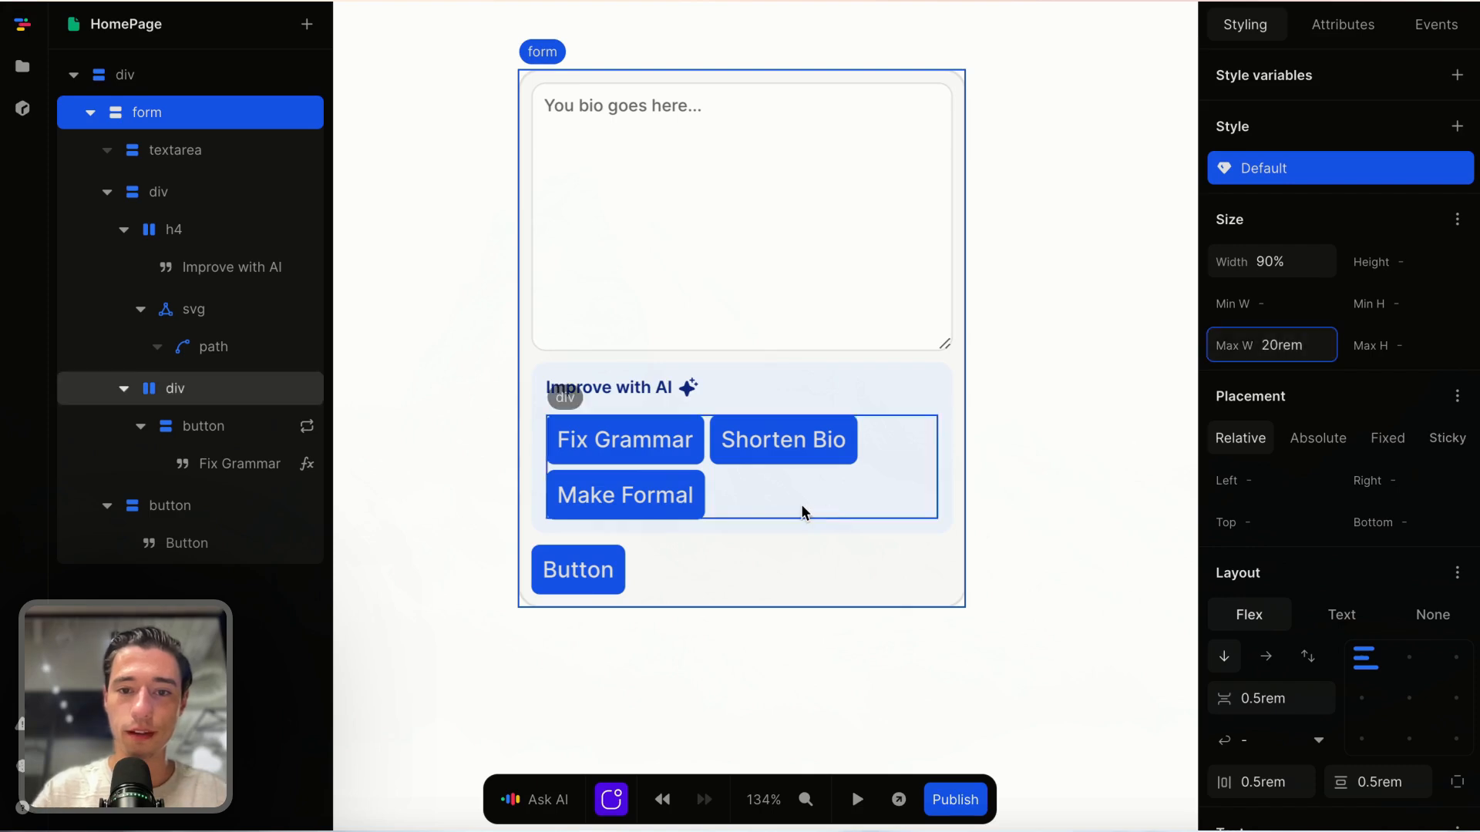
left_click(793, 676)
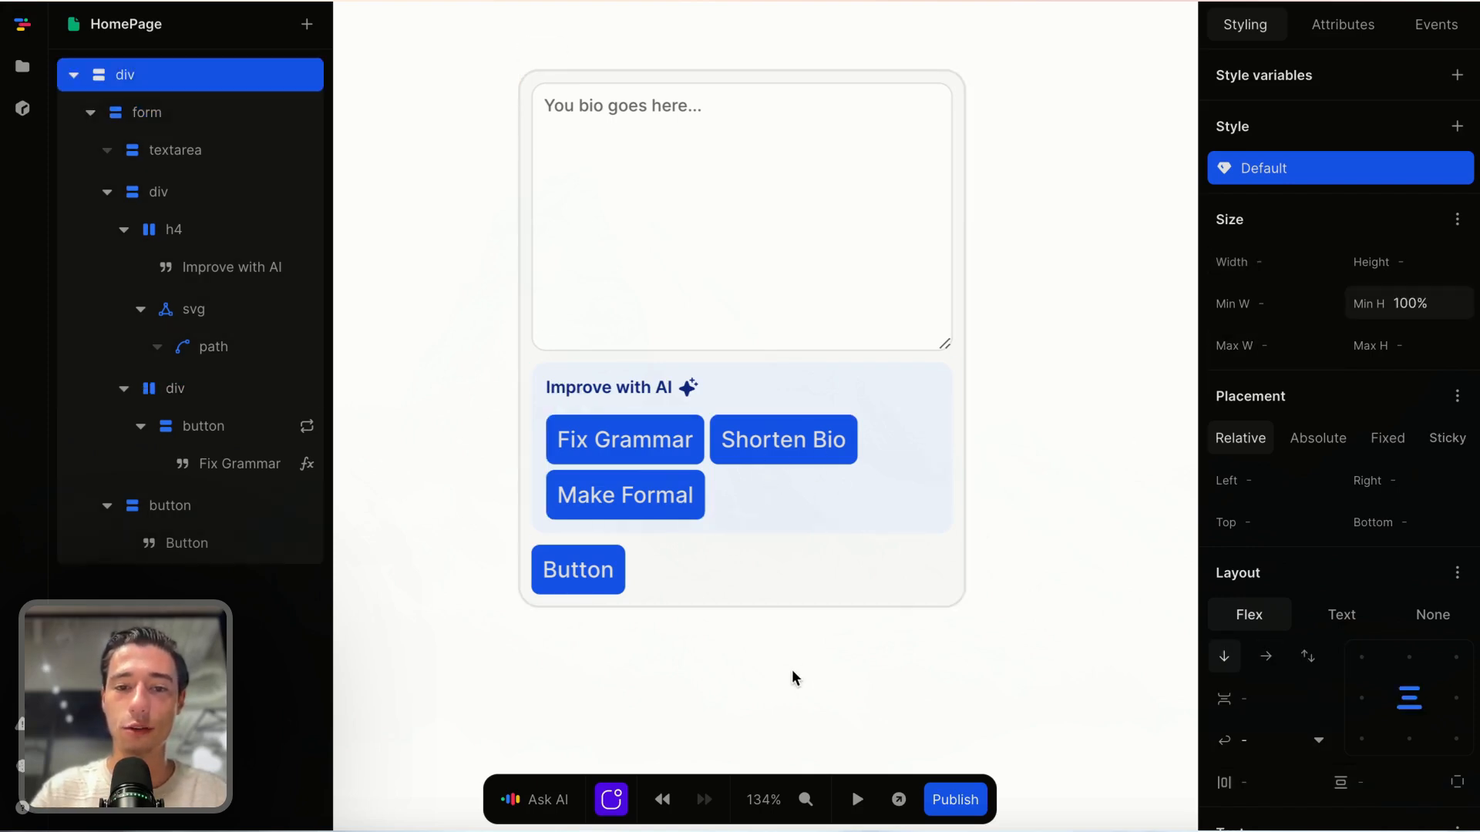
Step: Try blue-400 and blue-100 as the background color of the repeated Improve with AI button
left_click(683, 439)
scroll(1407, 524, "down", 4)
scroll(1411, 532, "down", 5)
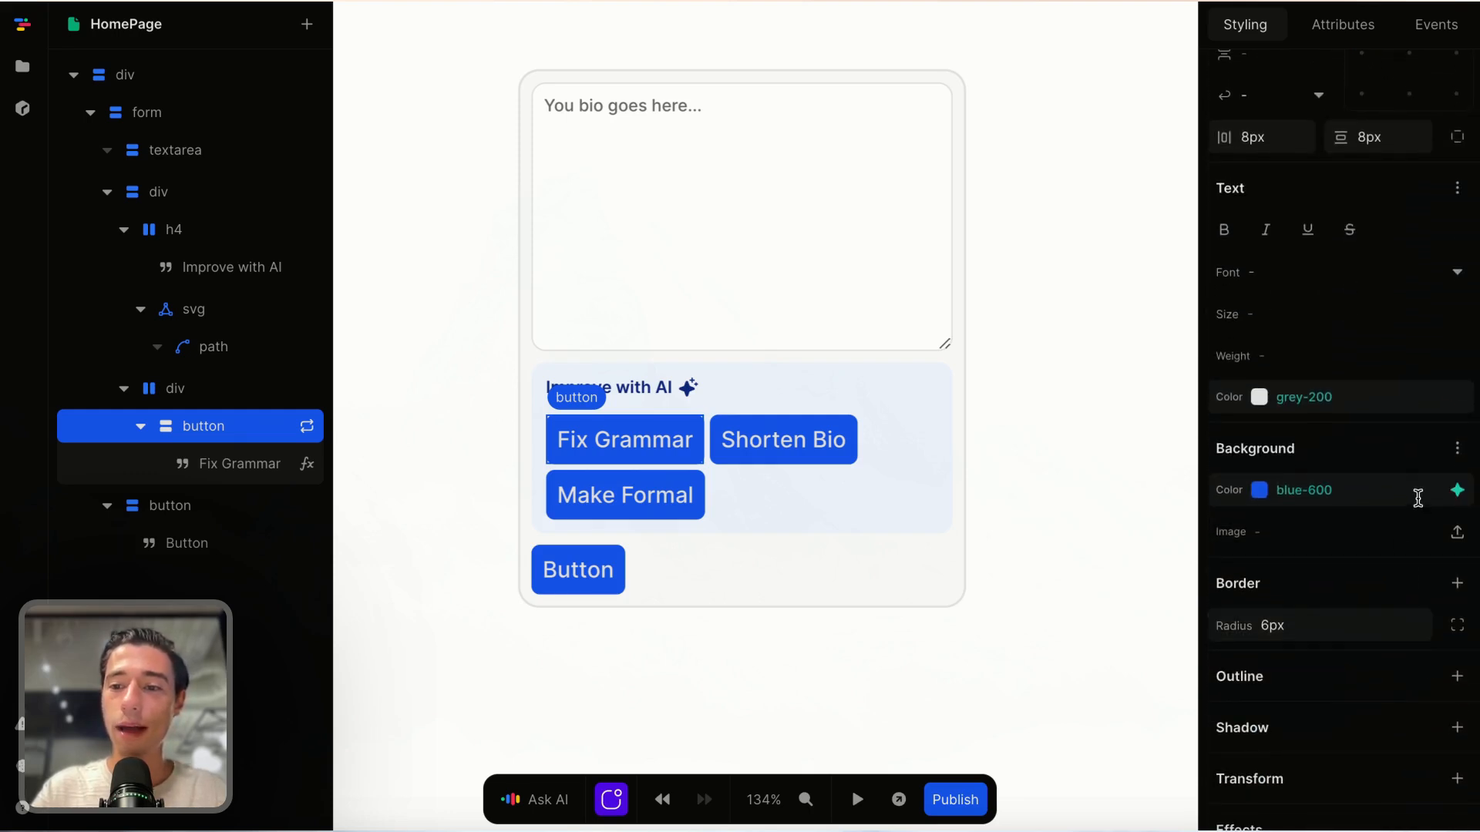
left_click(1454, 492)
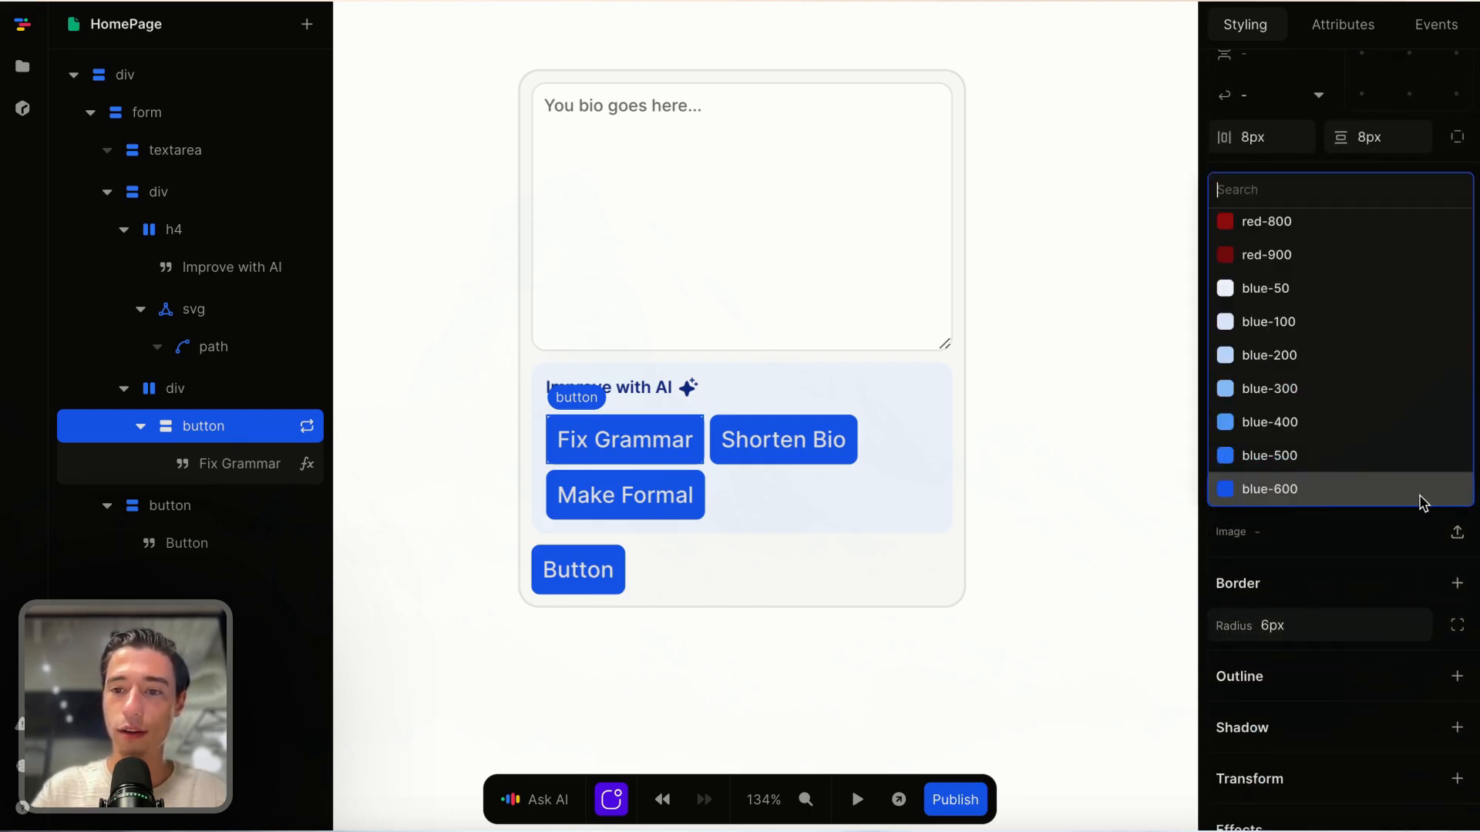
left_click(1318, 423)
left_click(1456, 490)
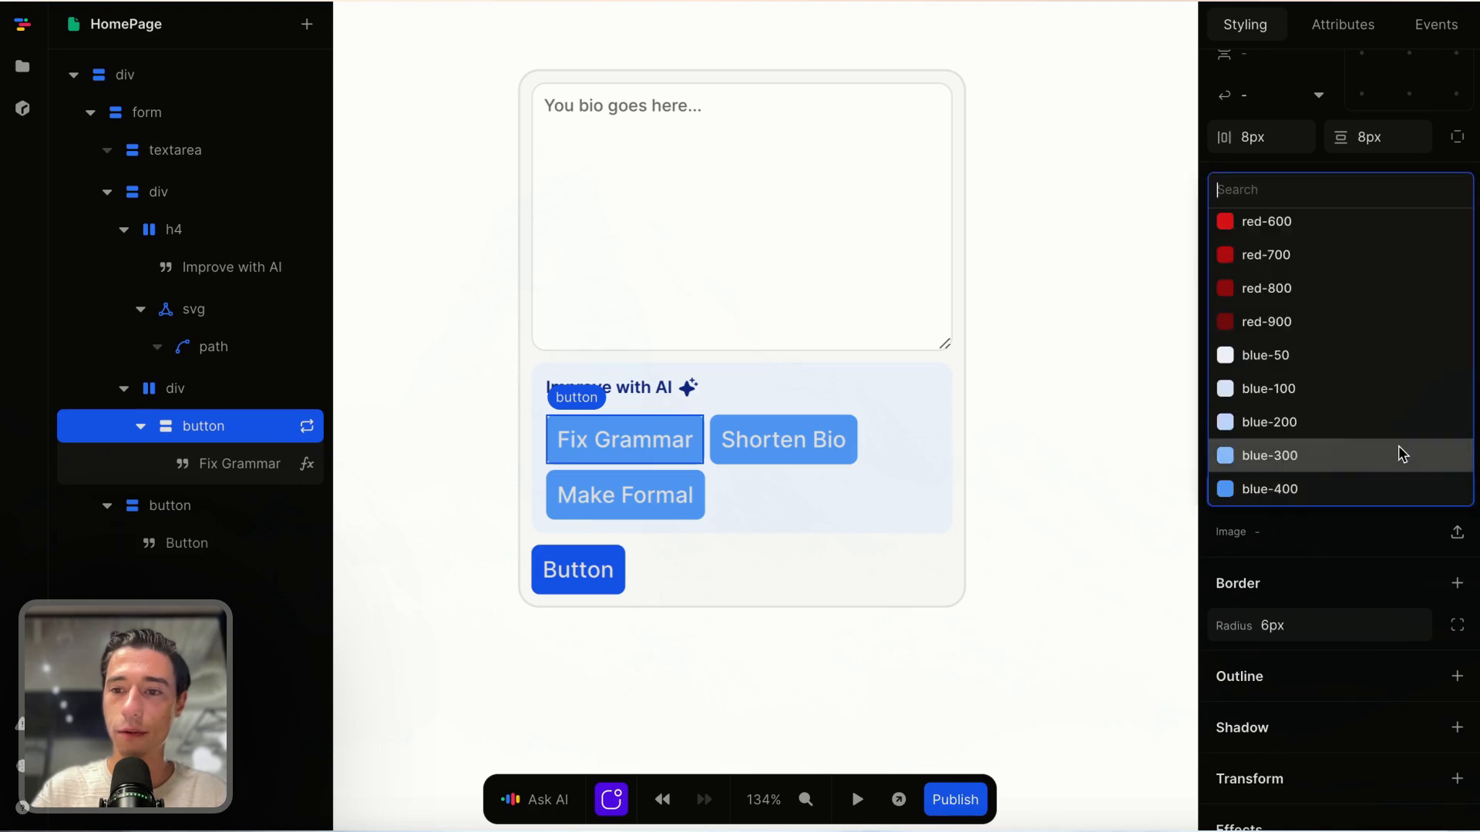
left_click(1342, 390)
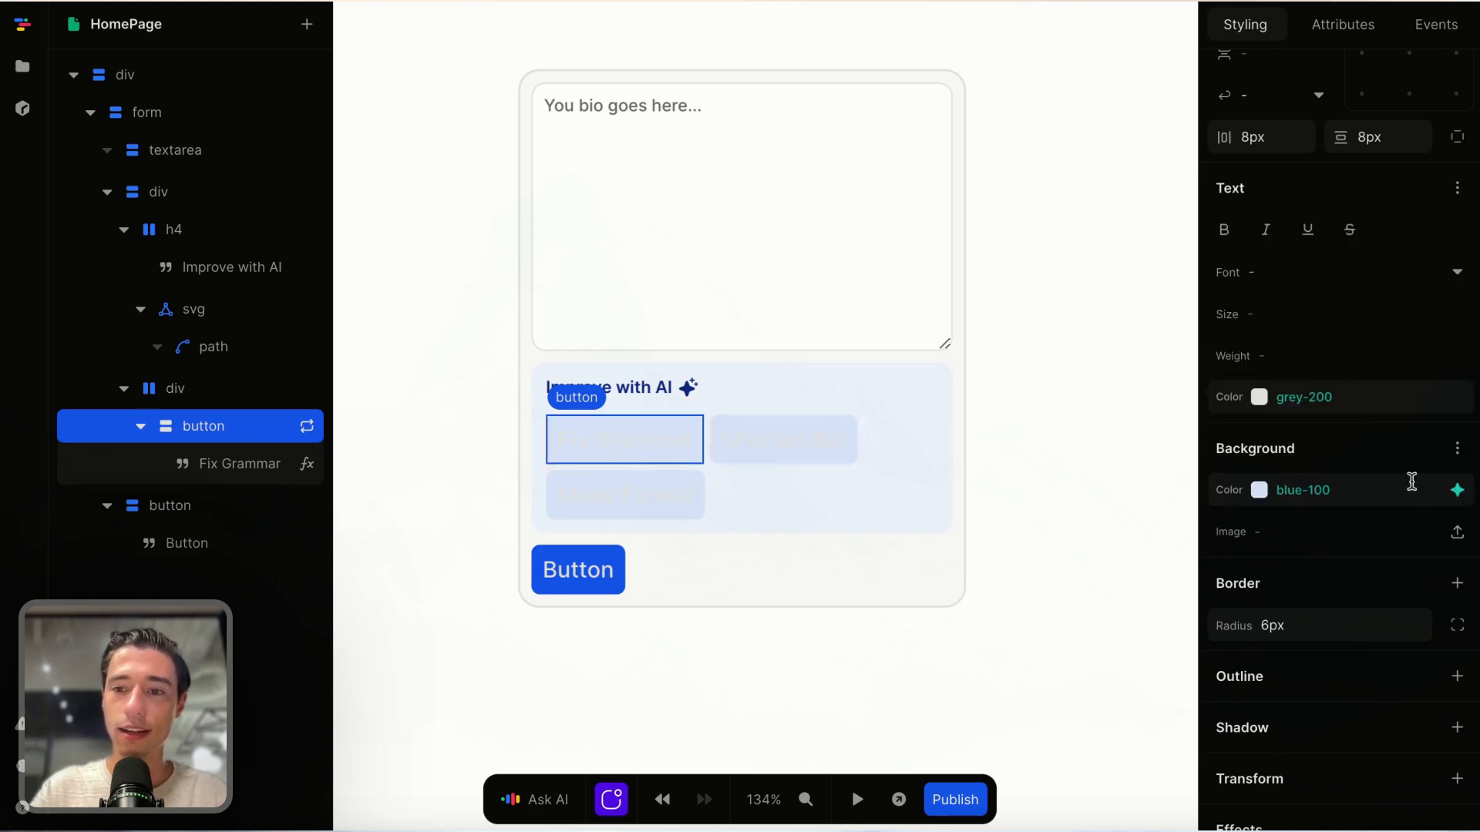
Step: Set the repeated button's background color to white, #ffffff
left_click(1457, 490)
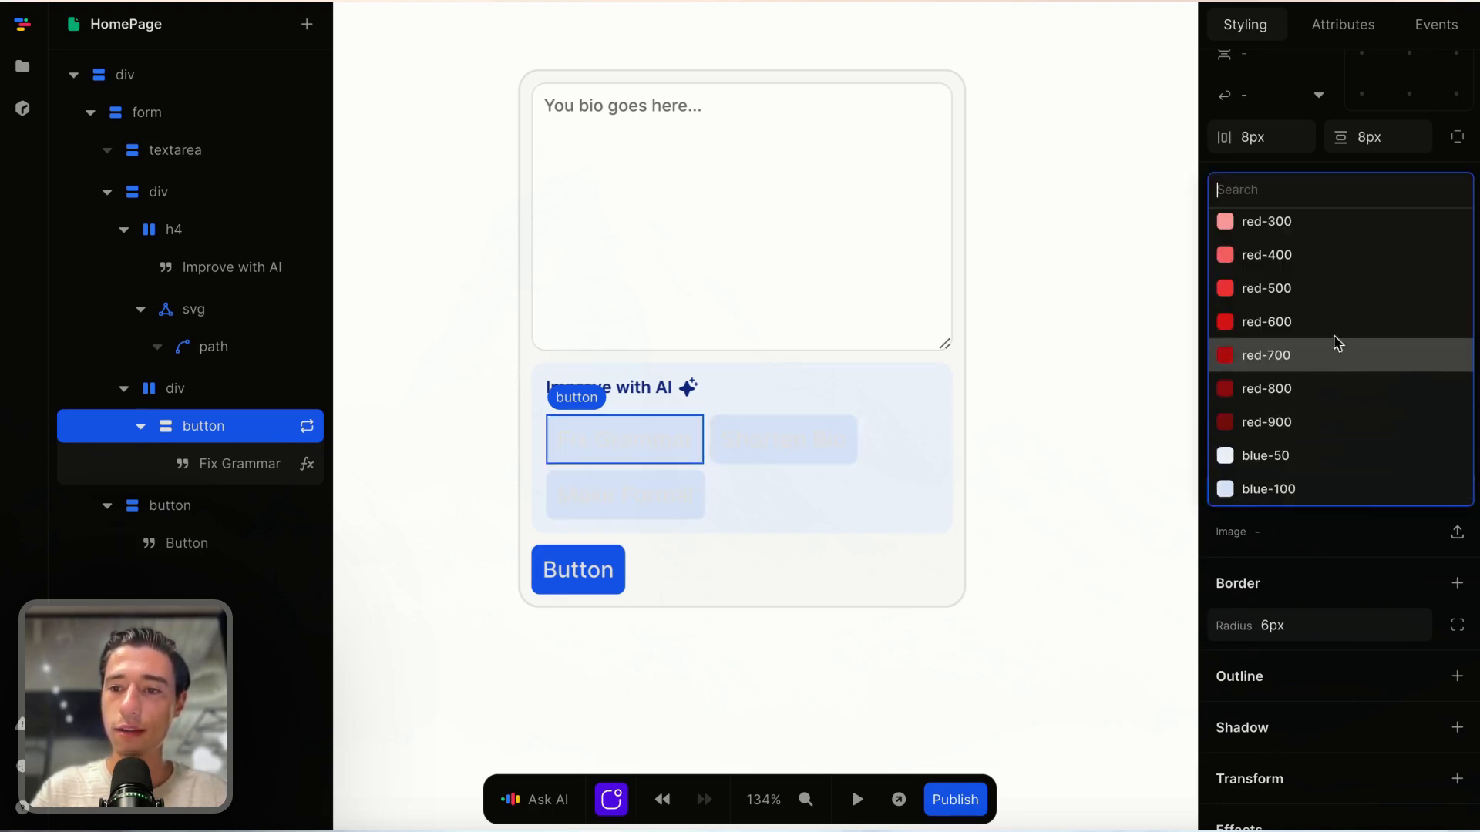
scroll(1333, 339, "up", 10)
left_click(1305, 315)
left_click(1279, 489)
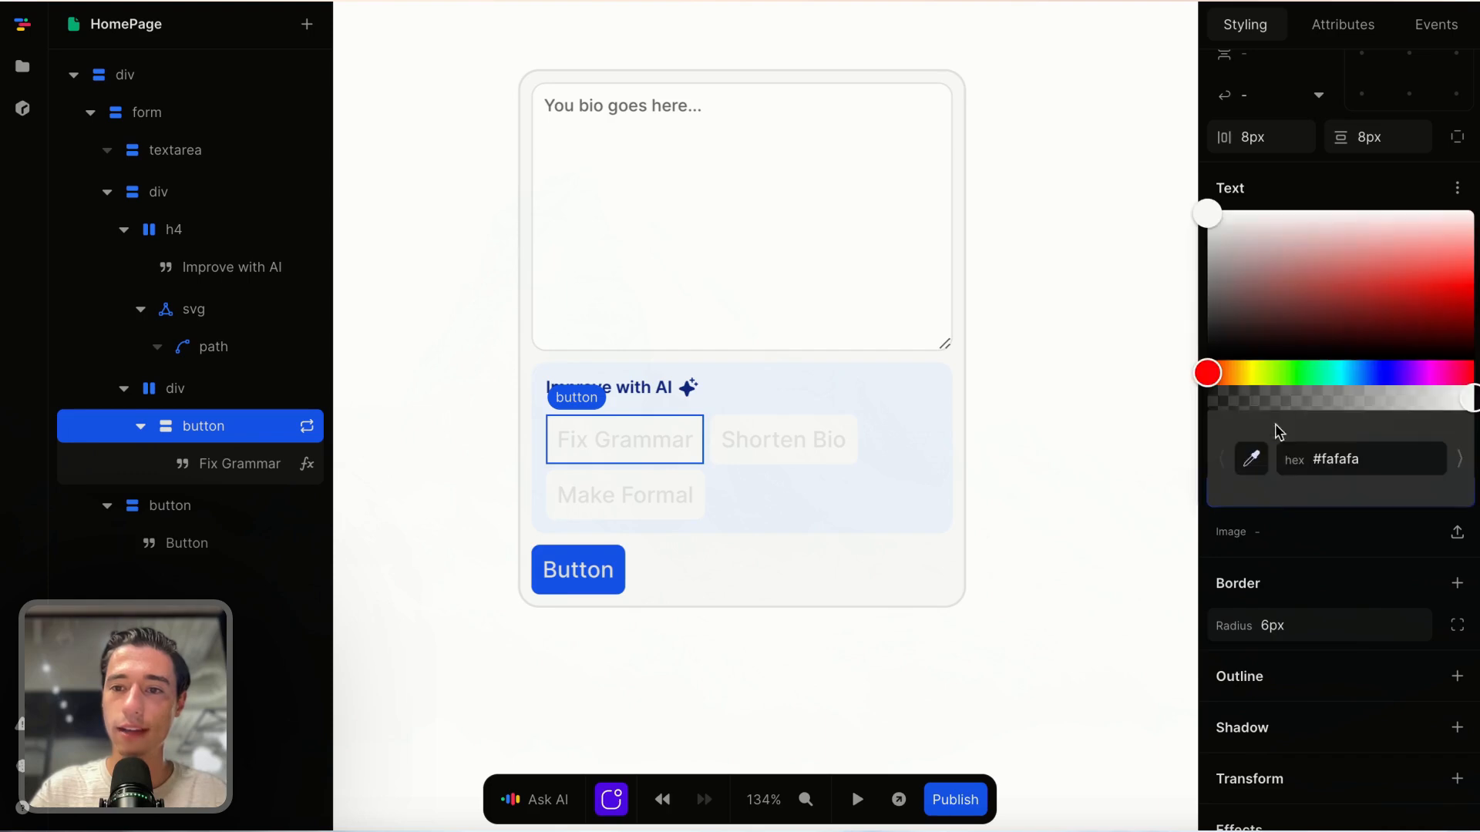
left_click(1294, 152)
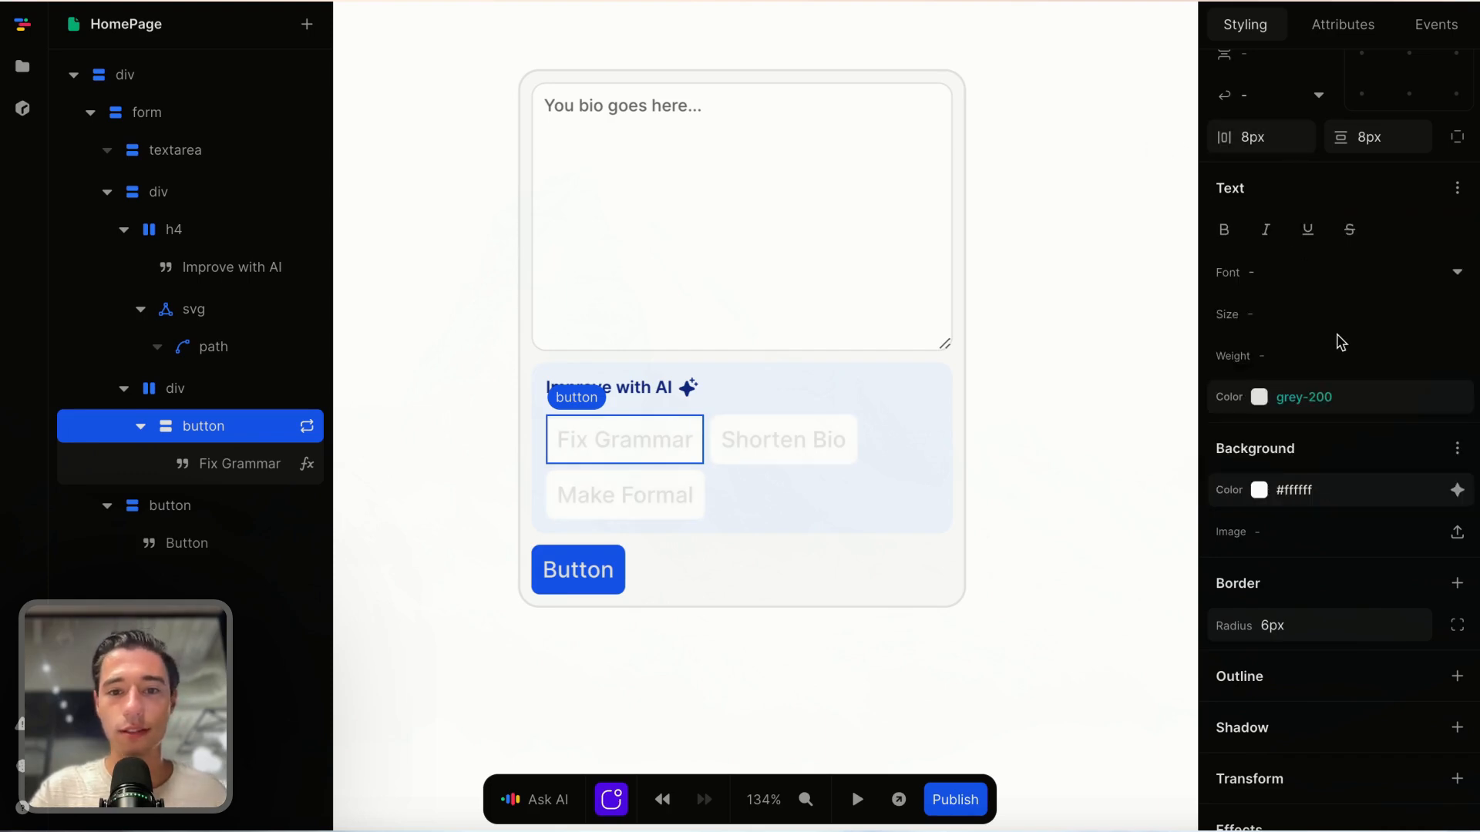
Step: Set the repeated button's text color to blue-500
left_click(1457, 397)
scroll(1360, 562, "down", 10)
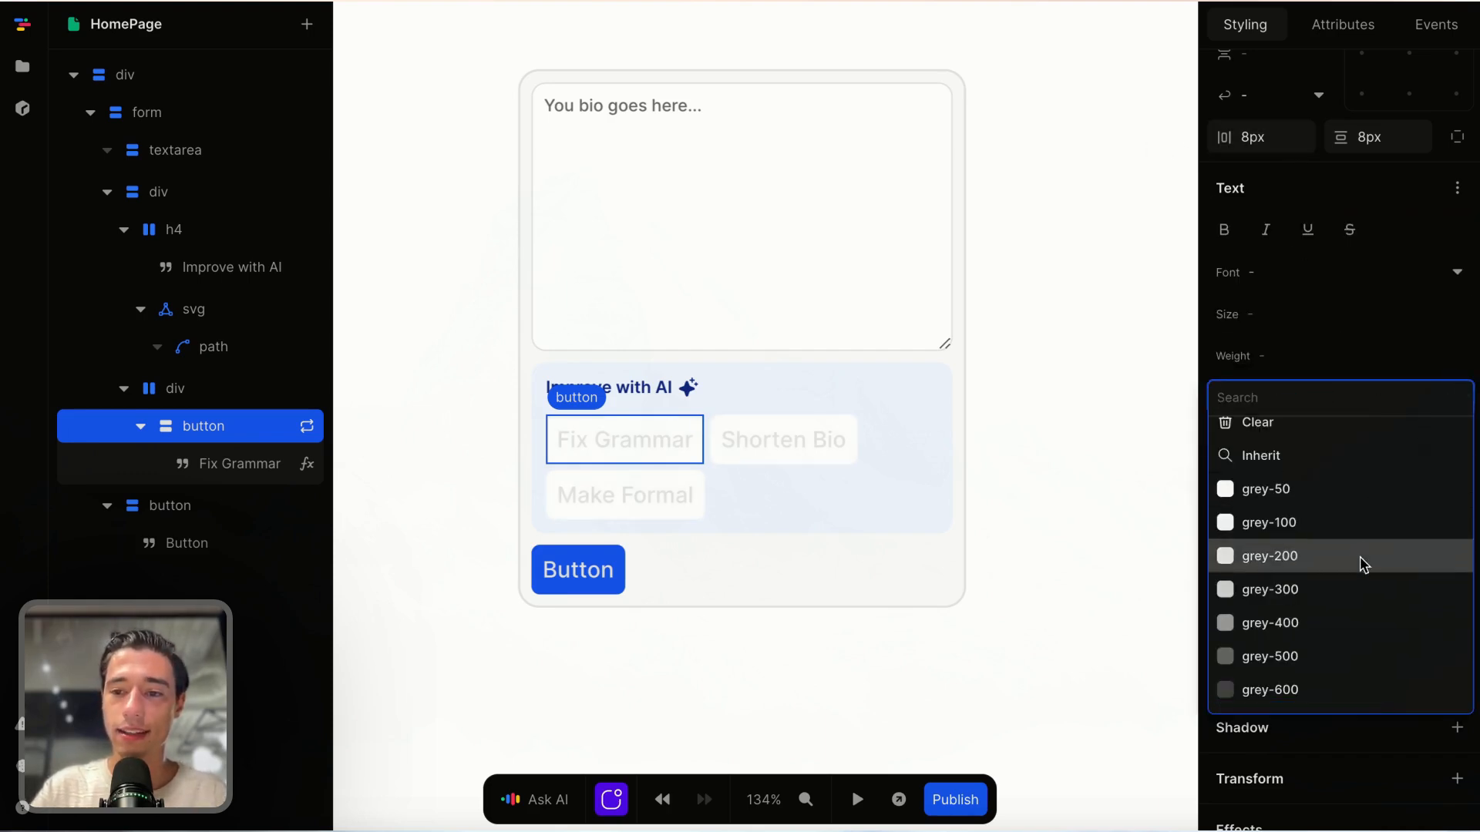
scroll(1361, 559, "up", 1)
left_click(1323, 524)
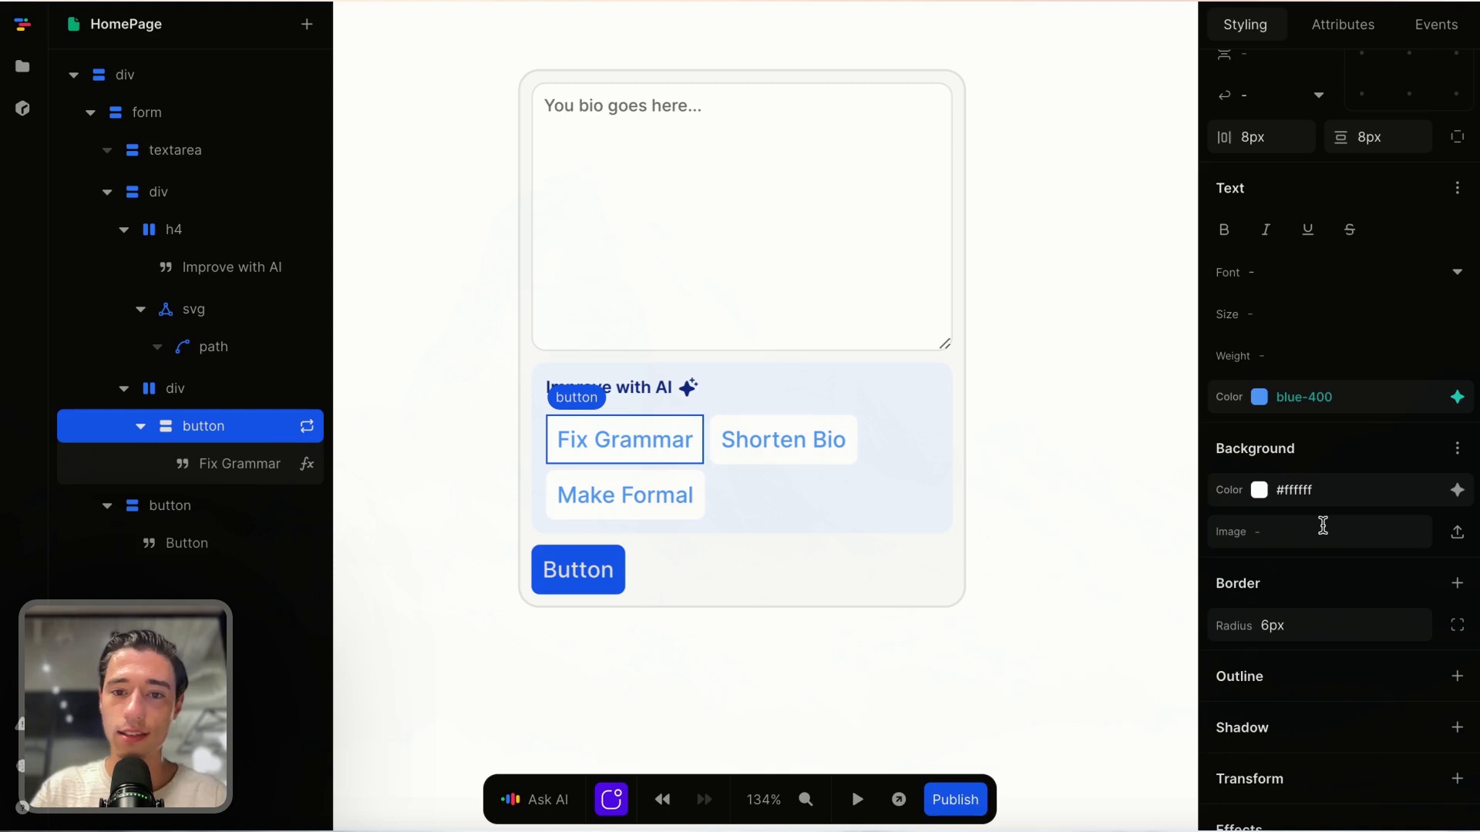
left_click(1457, 397)
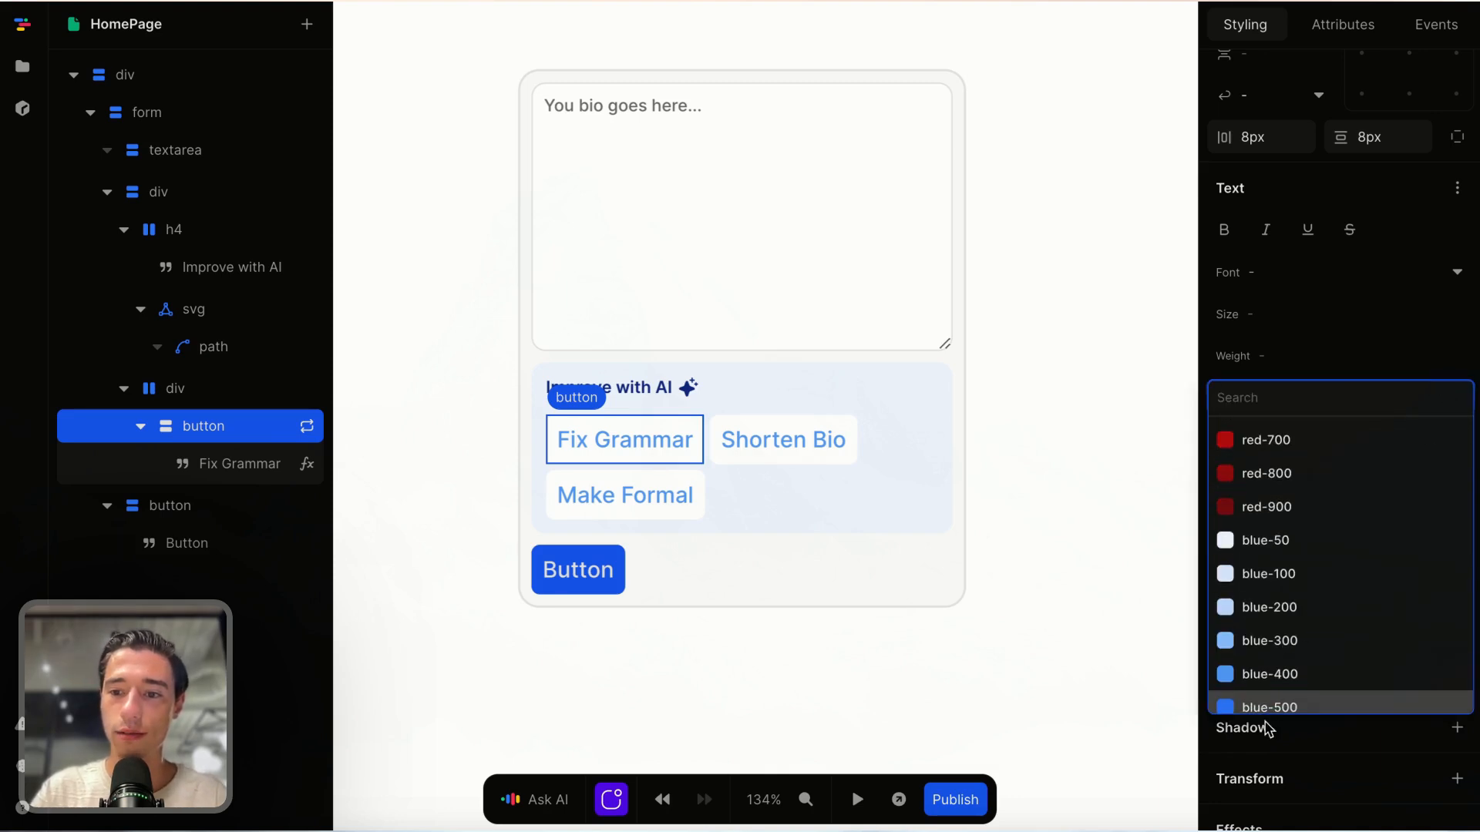
left_click(1268, 706)
Step: Set the repeated button's font size to 12.5px
scroll(1339, 555, "down", 2)
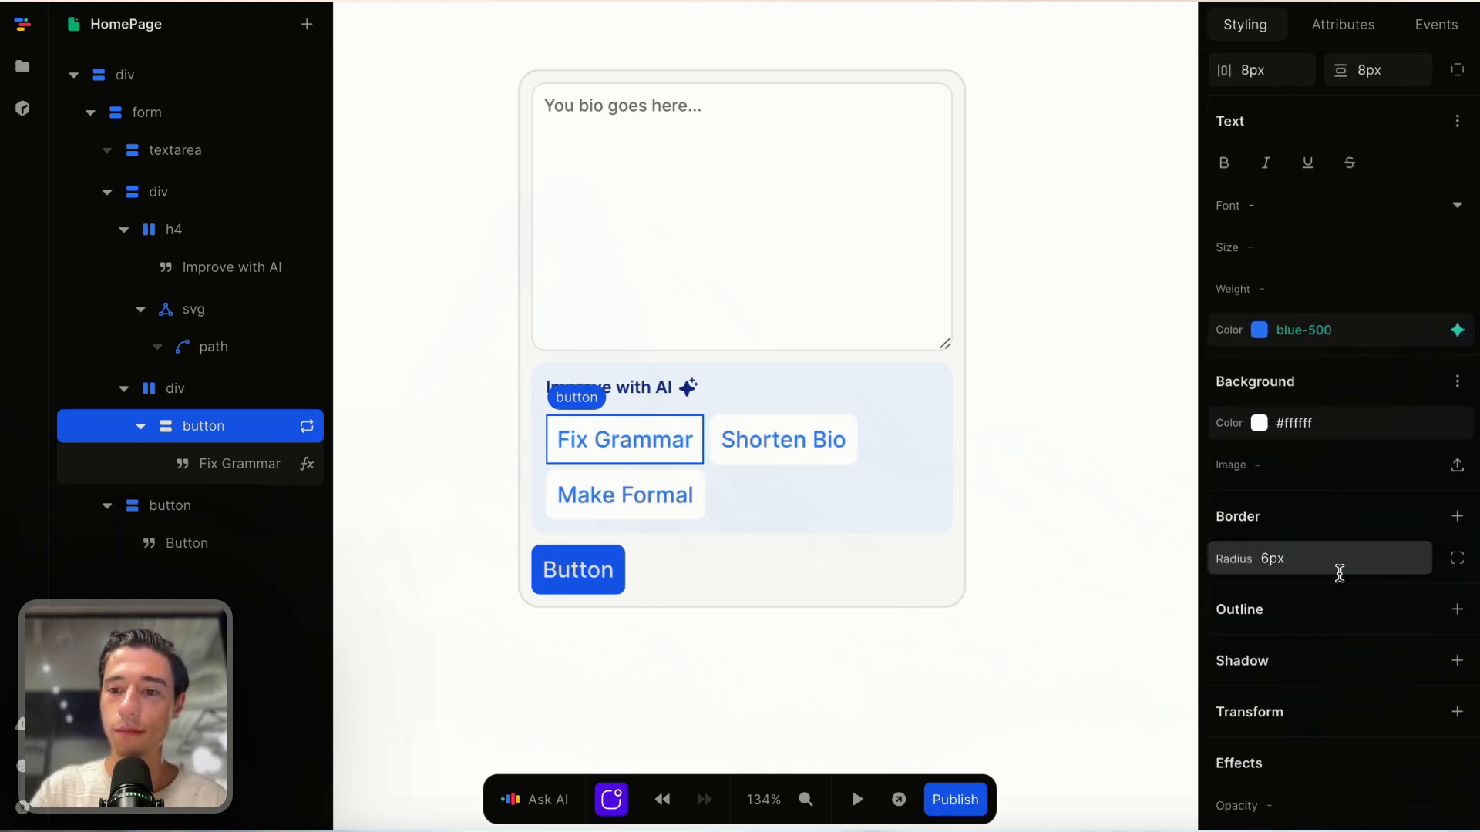
scroll(1408, 323, "up", 3)
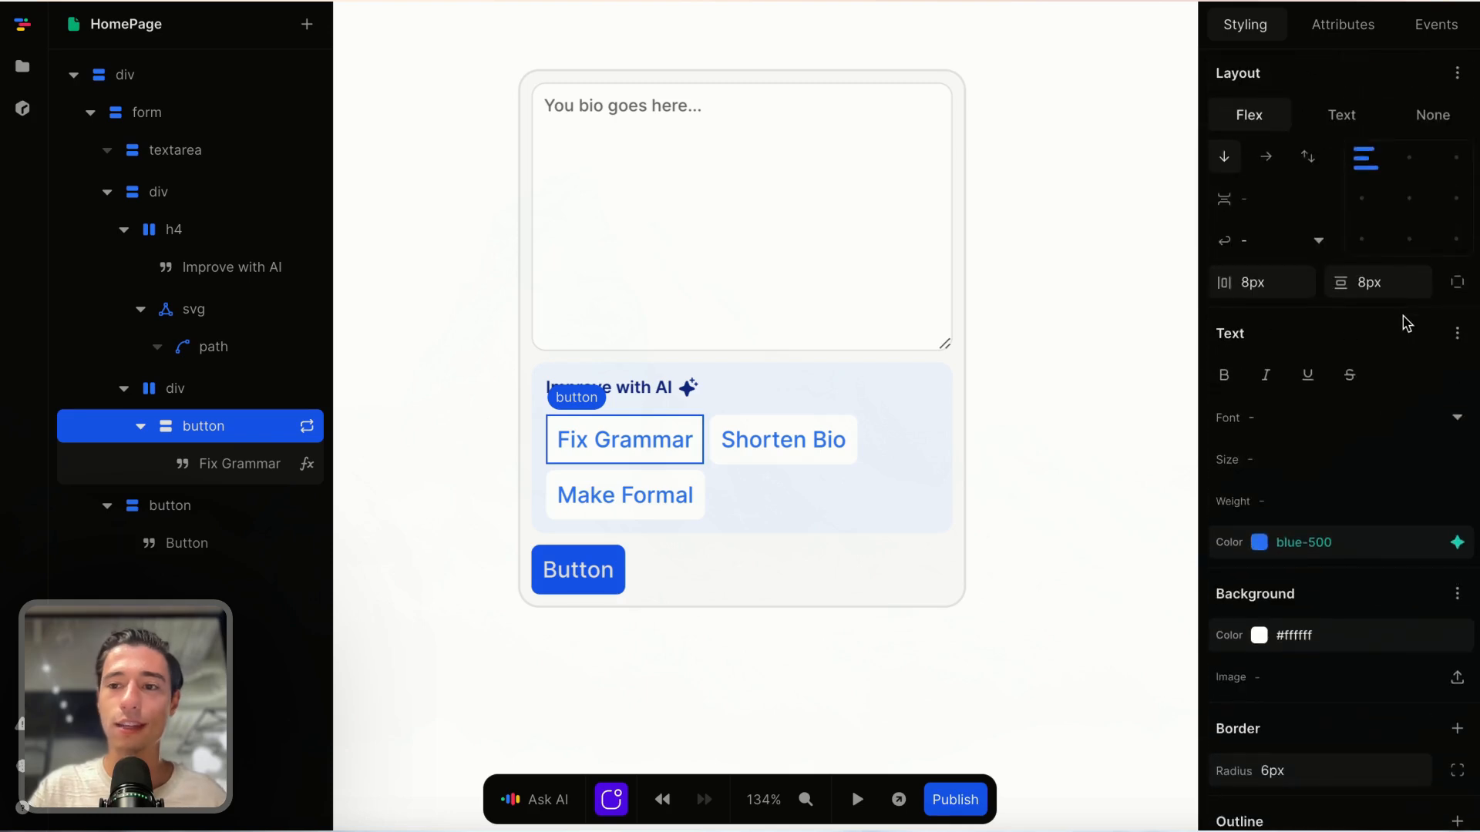
scroll(1400, 320, "down", 2)
scroll(1311, 470, "up", 1)
left_click(1298, 439)
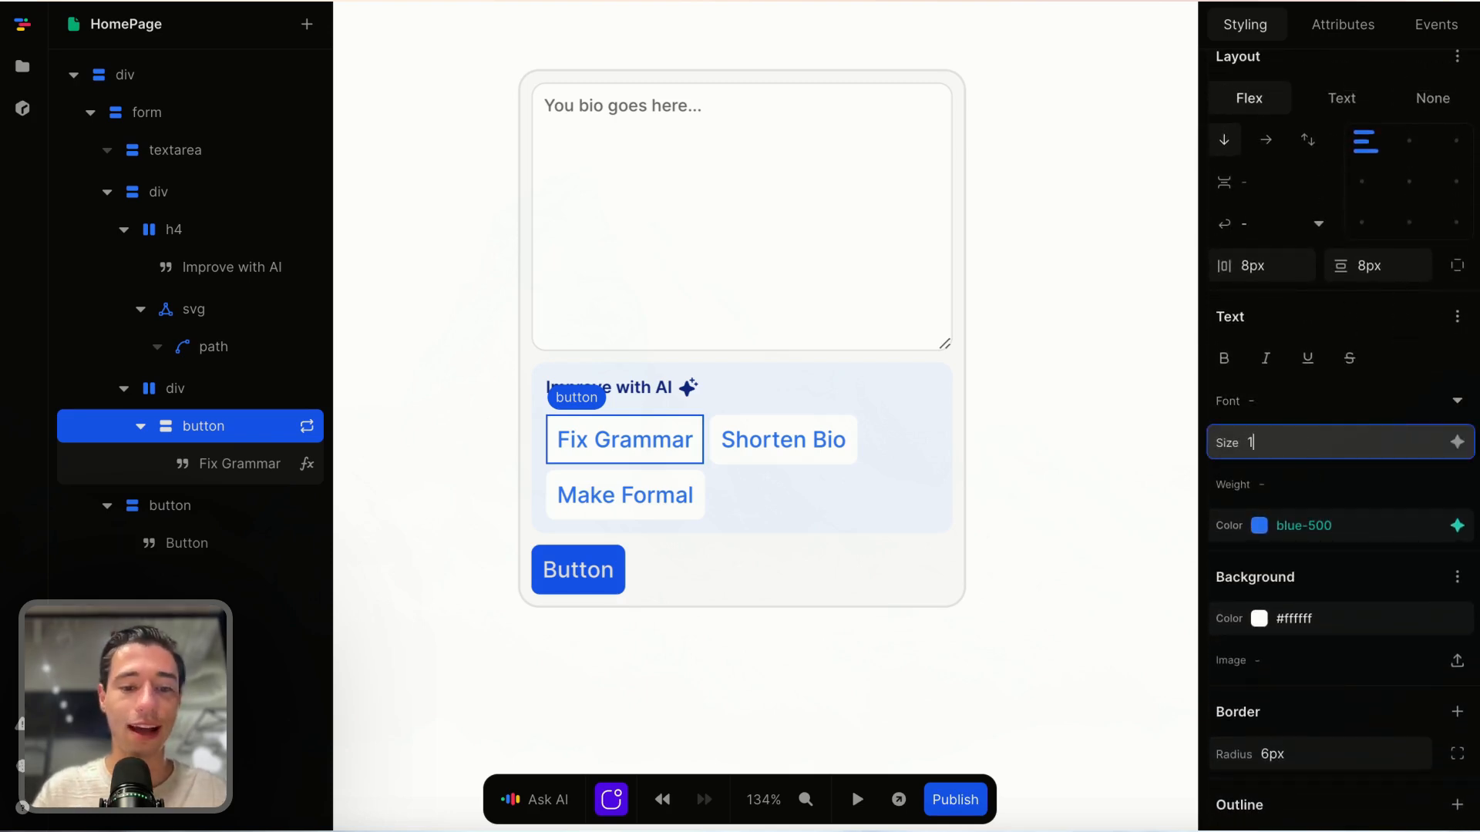
type("14px")
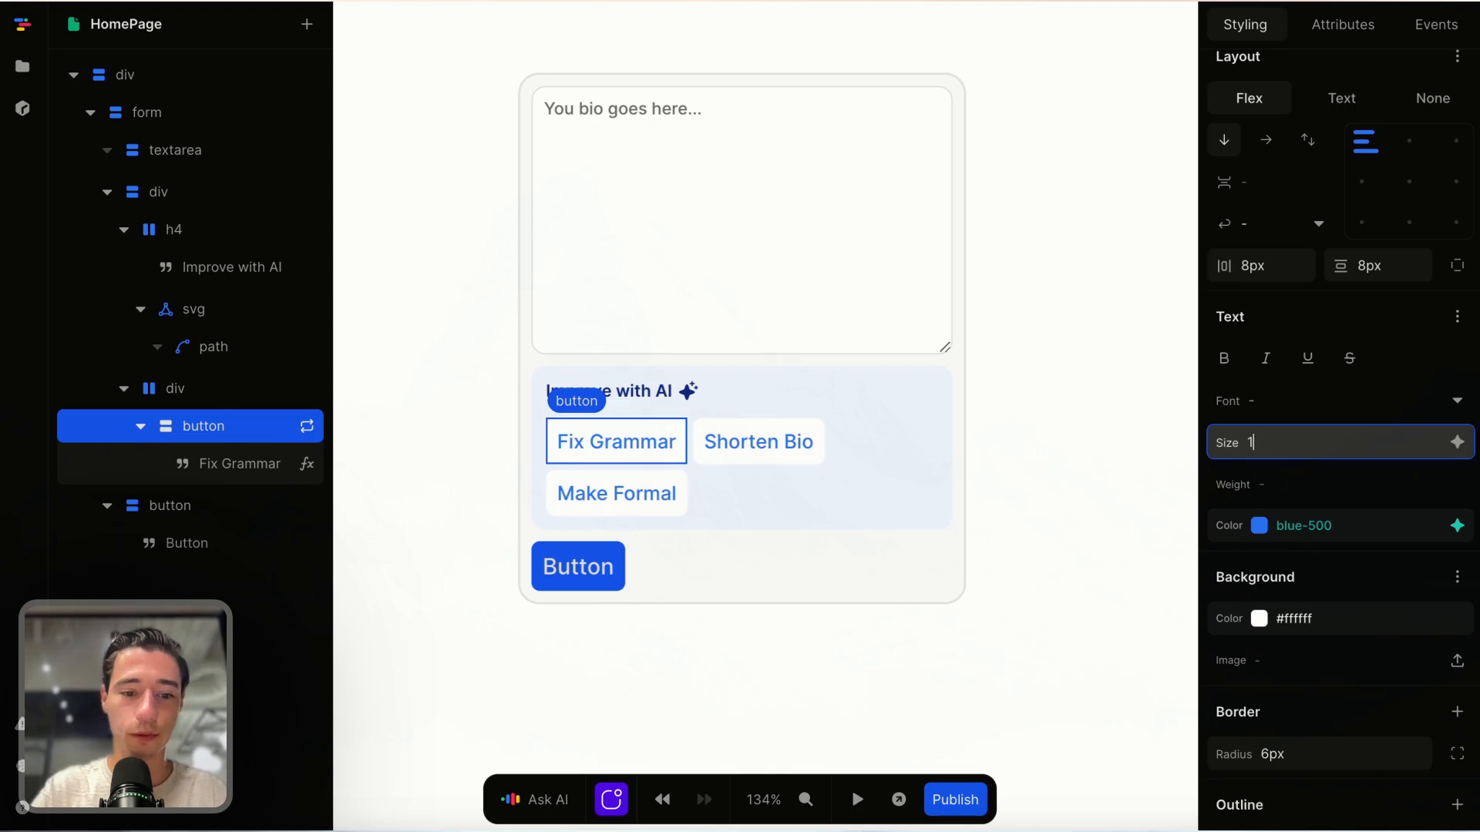
type("112px")
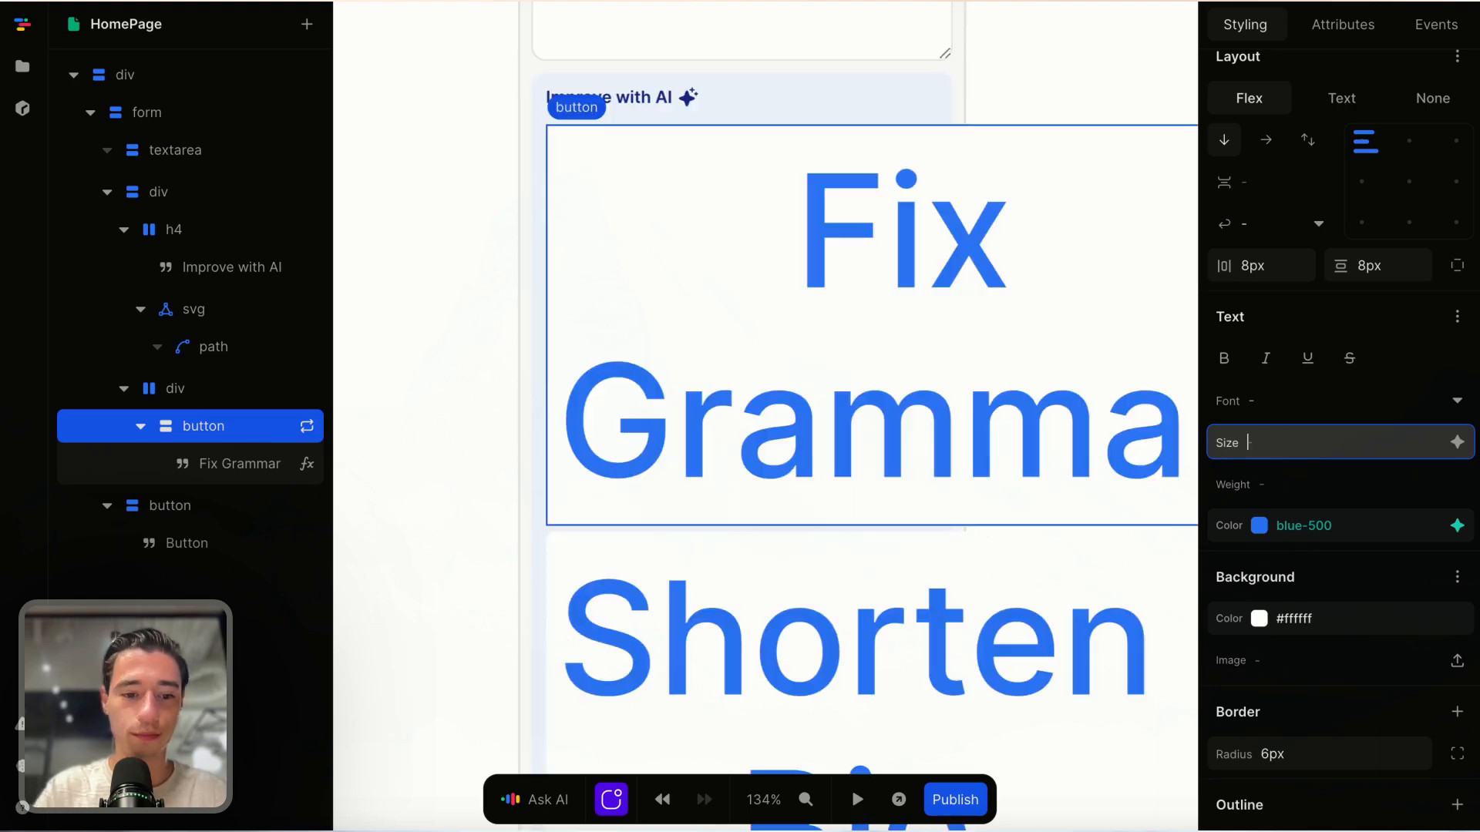
type("px")
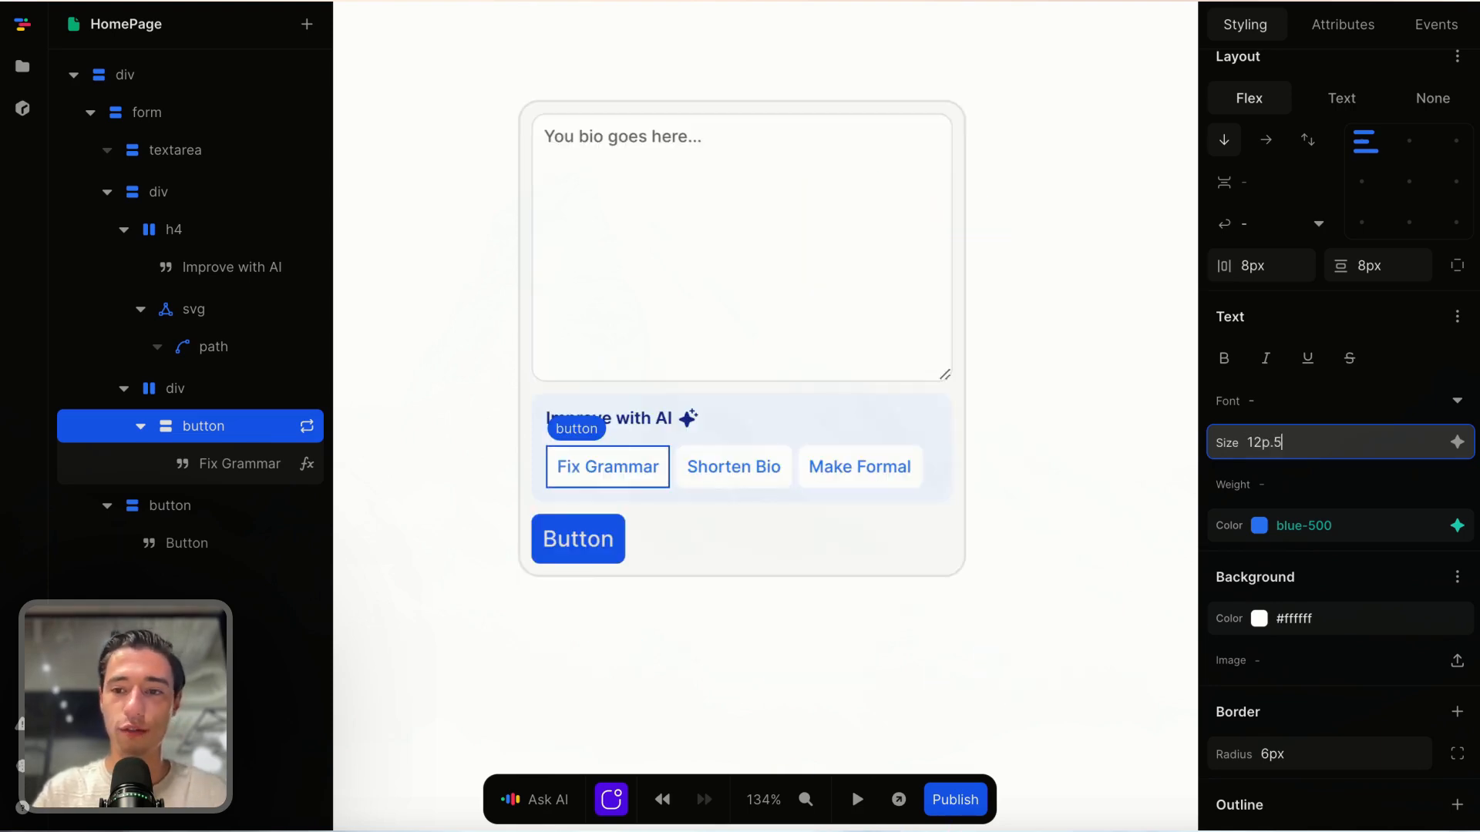
type("px")
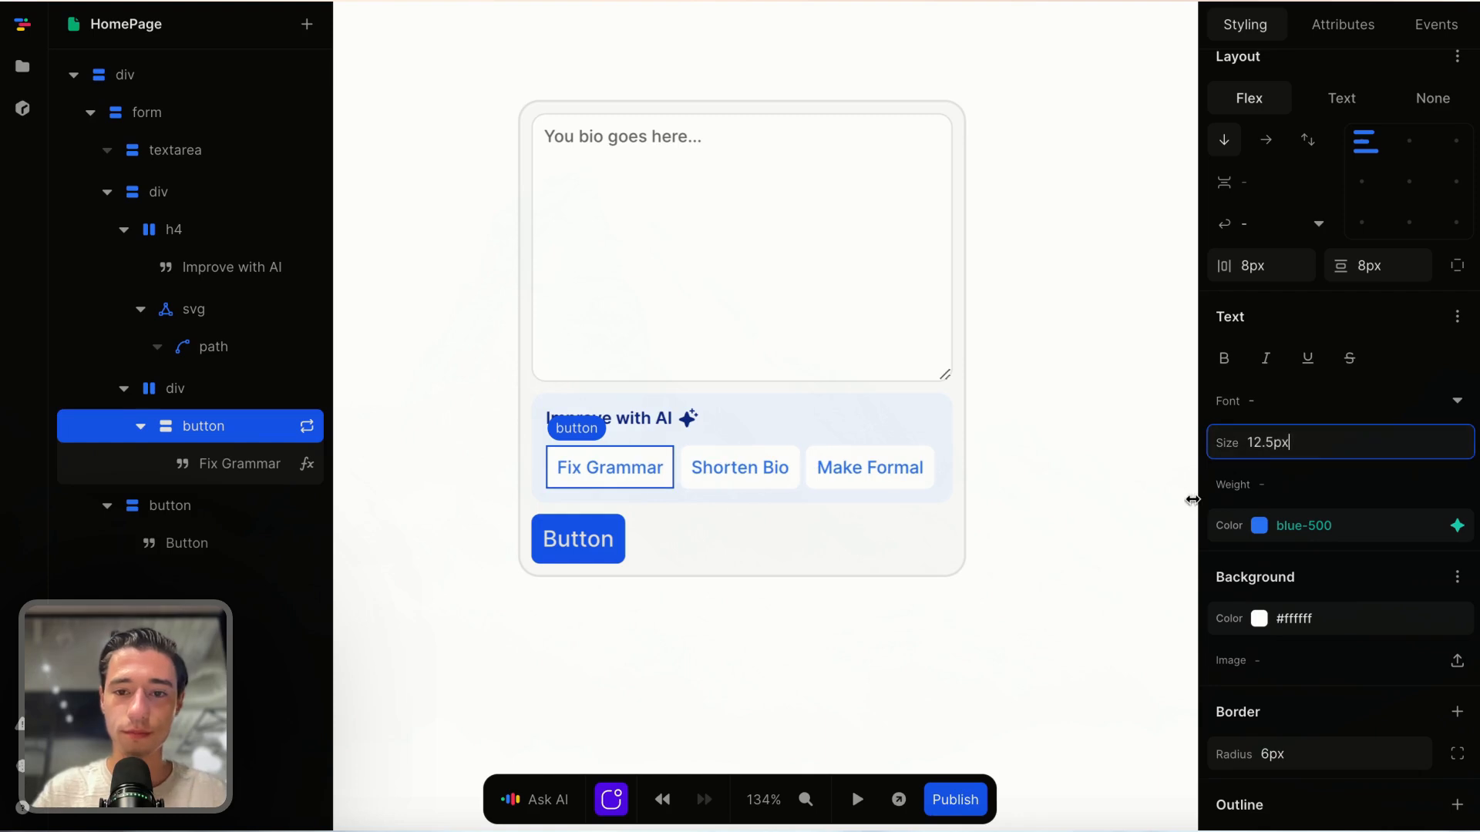
left_click(967, 518)
Step: Set the repeated Improve with AI button's horizontal padding to 0.5rem and its vertical padding to 0.35rem
left_click(665, 478)
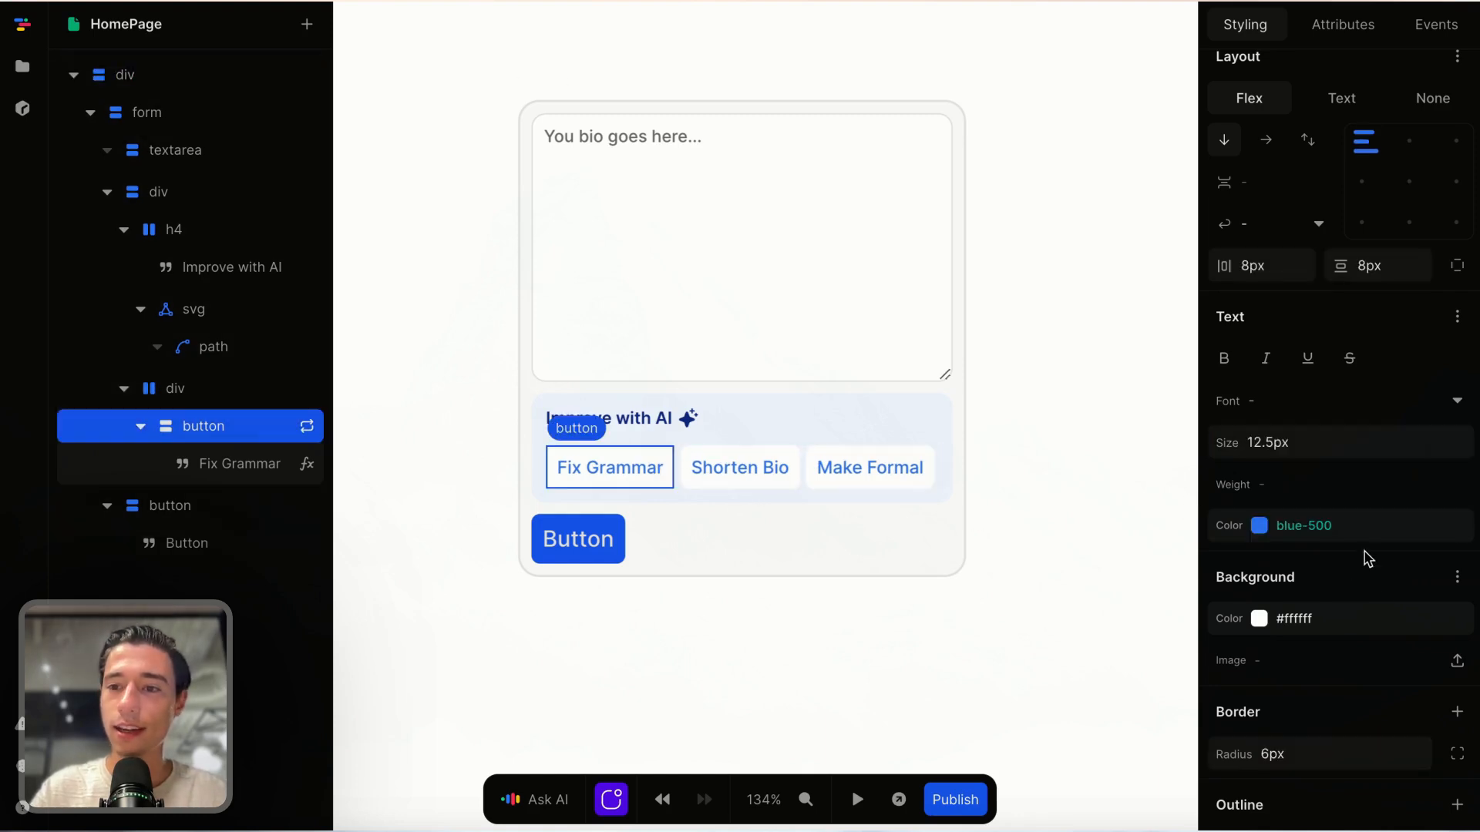
scroll(1360, 383, "up", 3)
double_click(1392, 487)
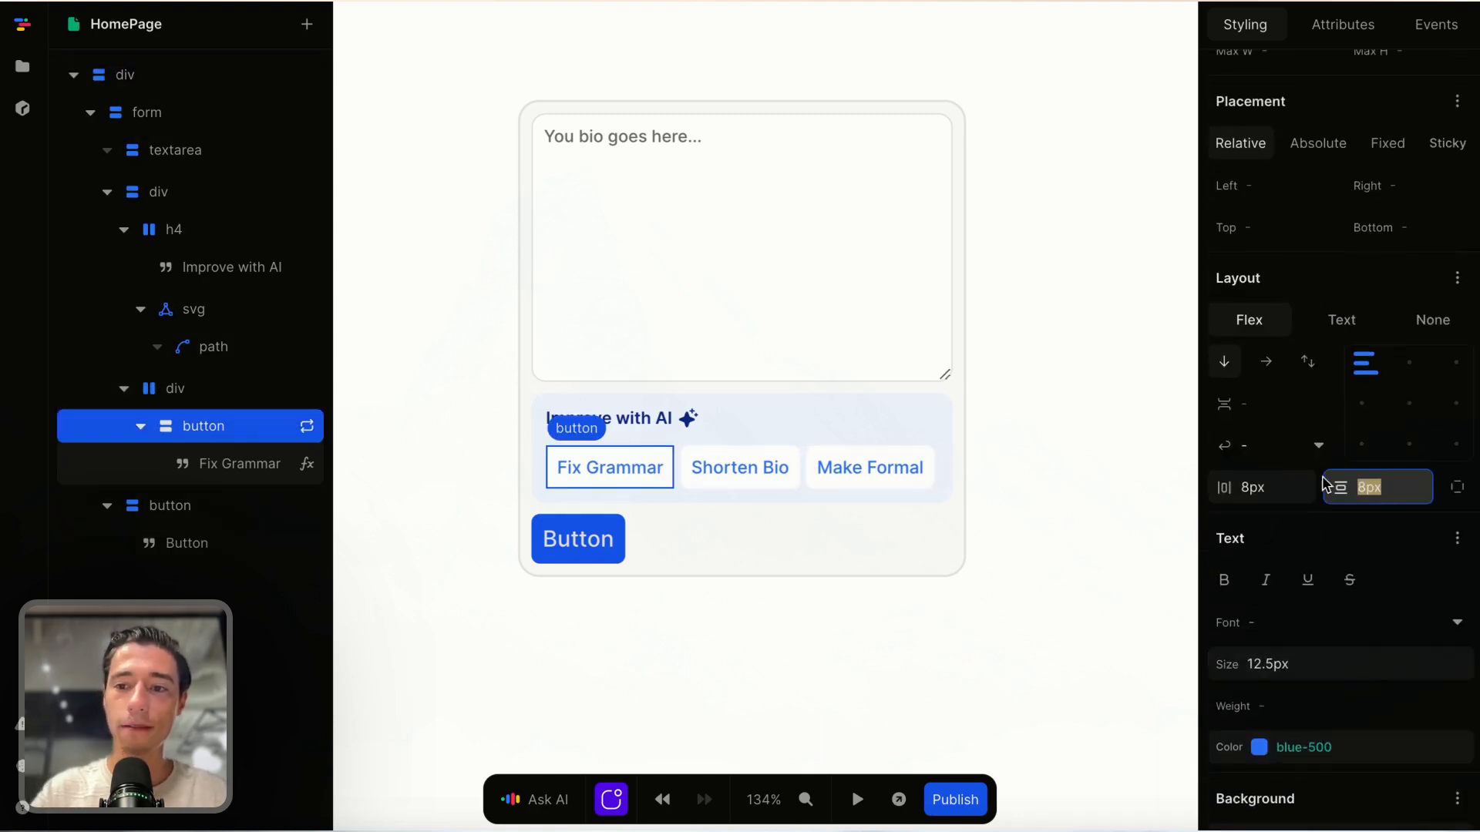
double_click(1252, 487)
type("0.5rem")
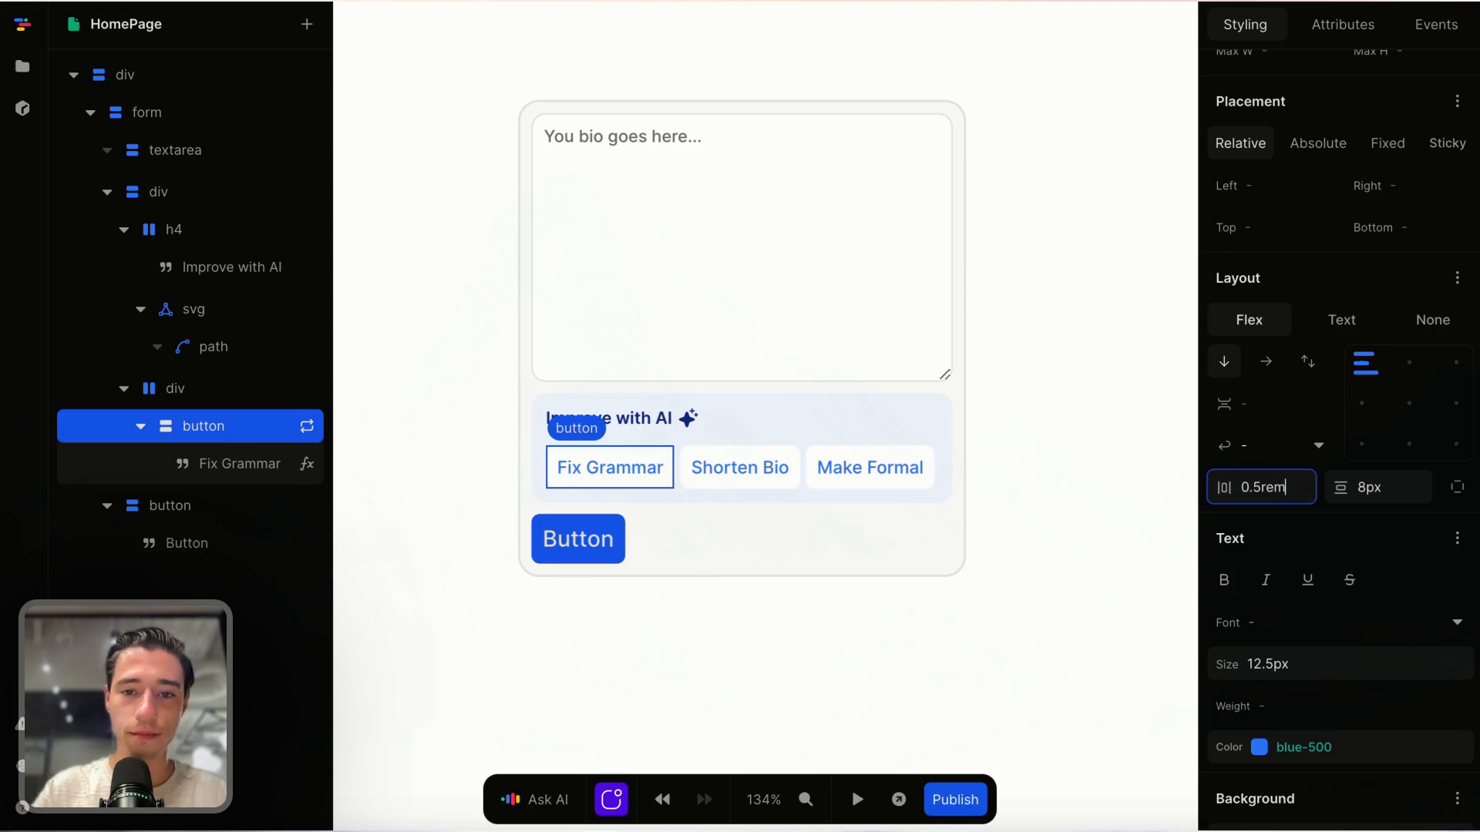
double_click(1400, 487)
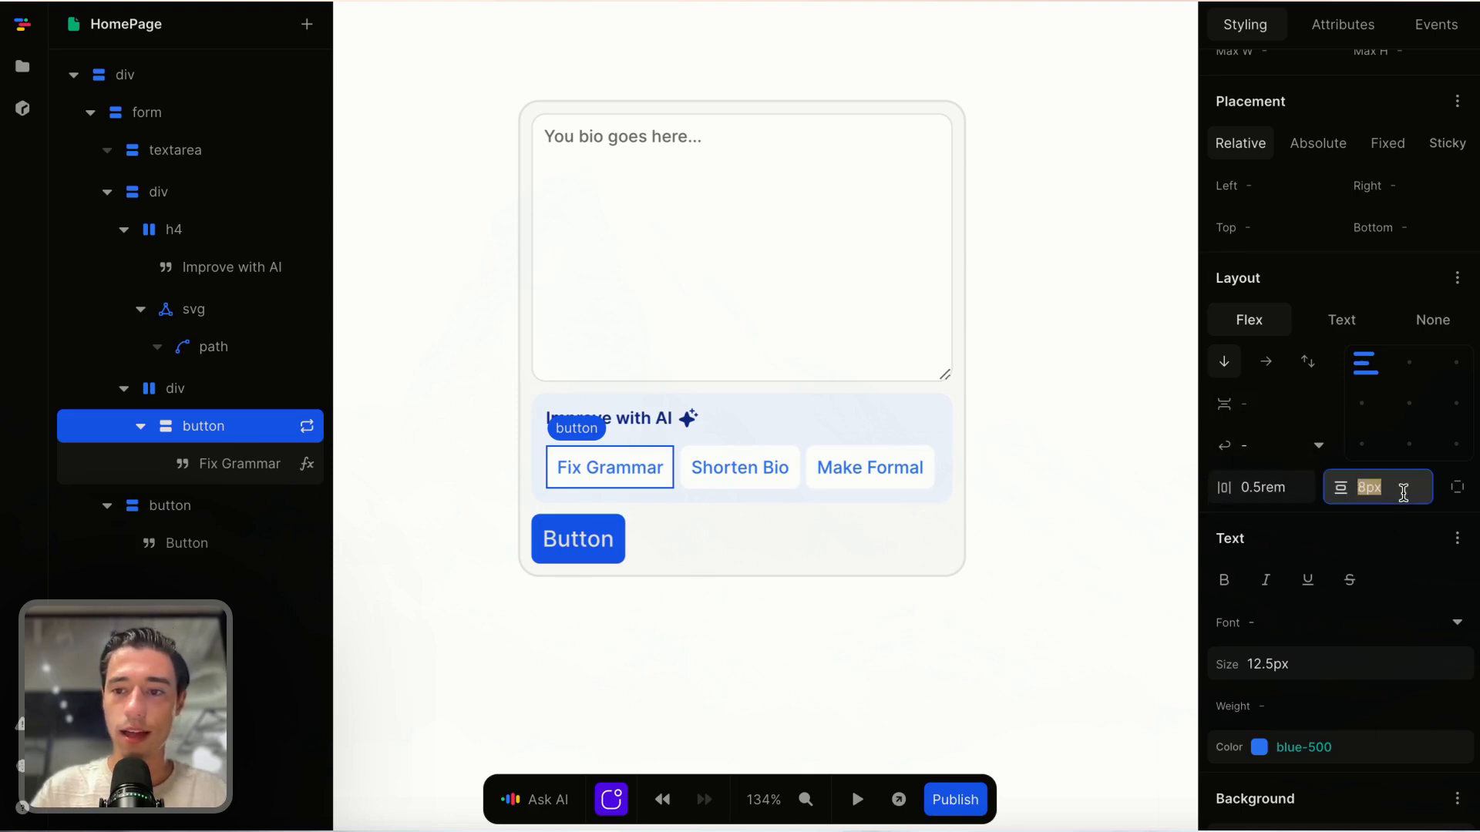
key("BackSpace")
type("0.25re")
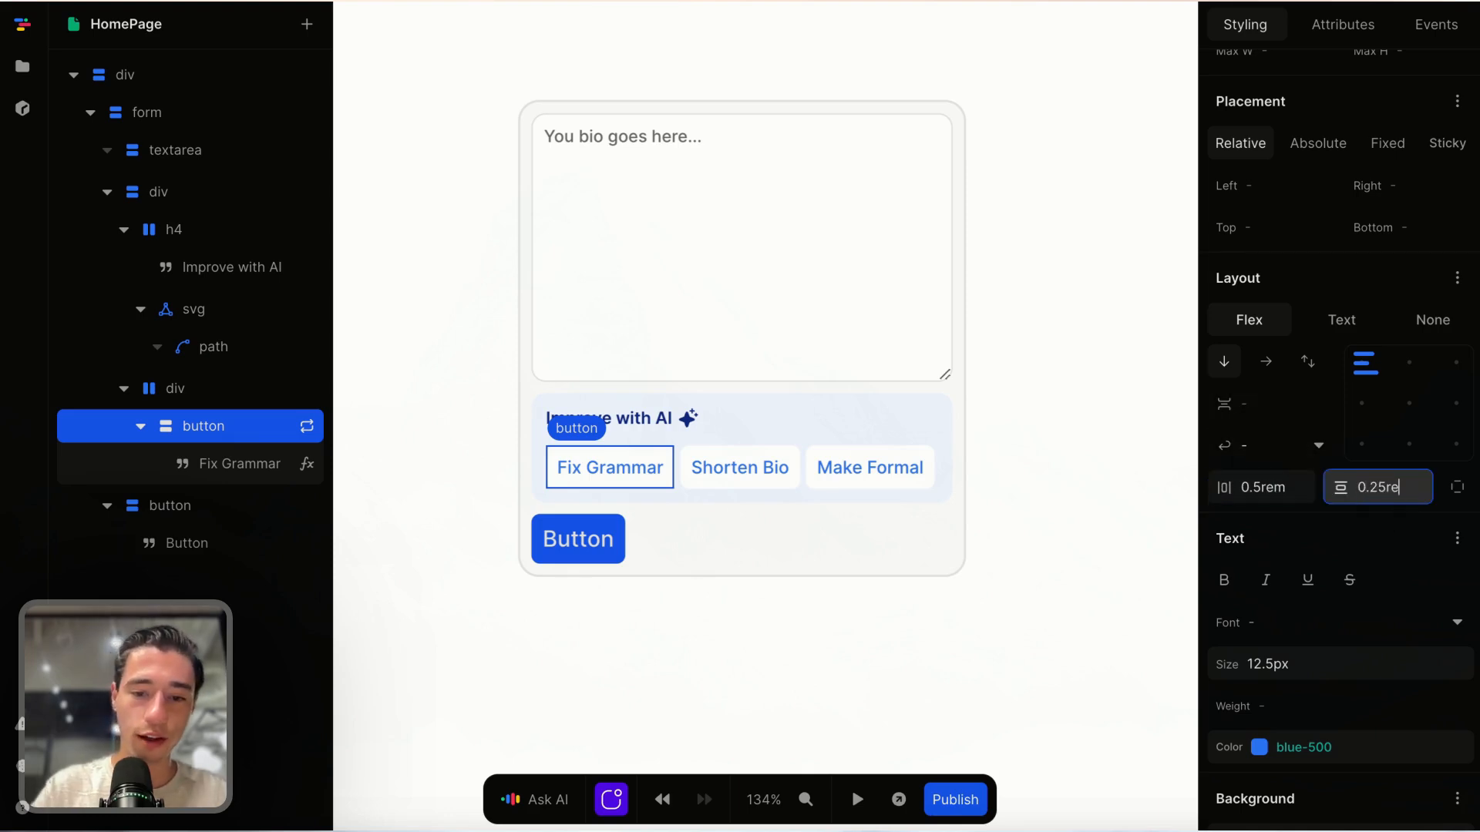
type("m")
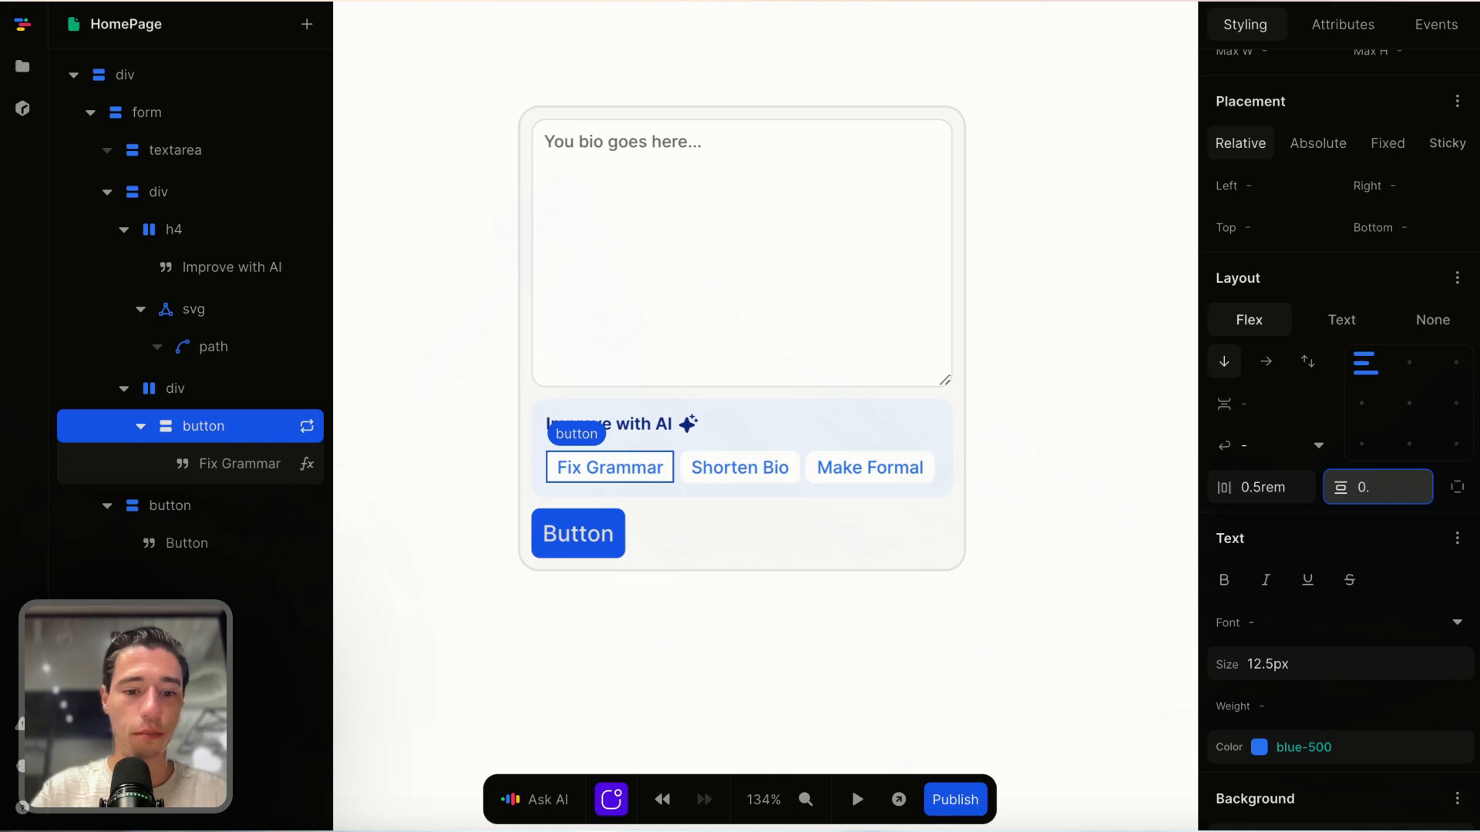
left_click(974, 538)
left_click(669, 470)
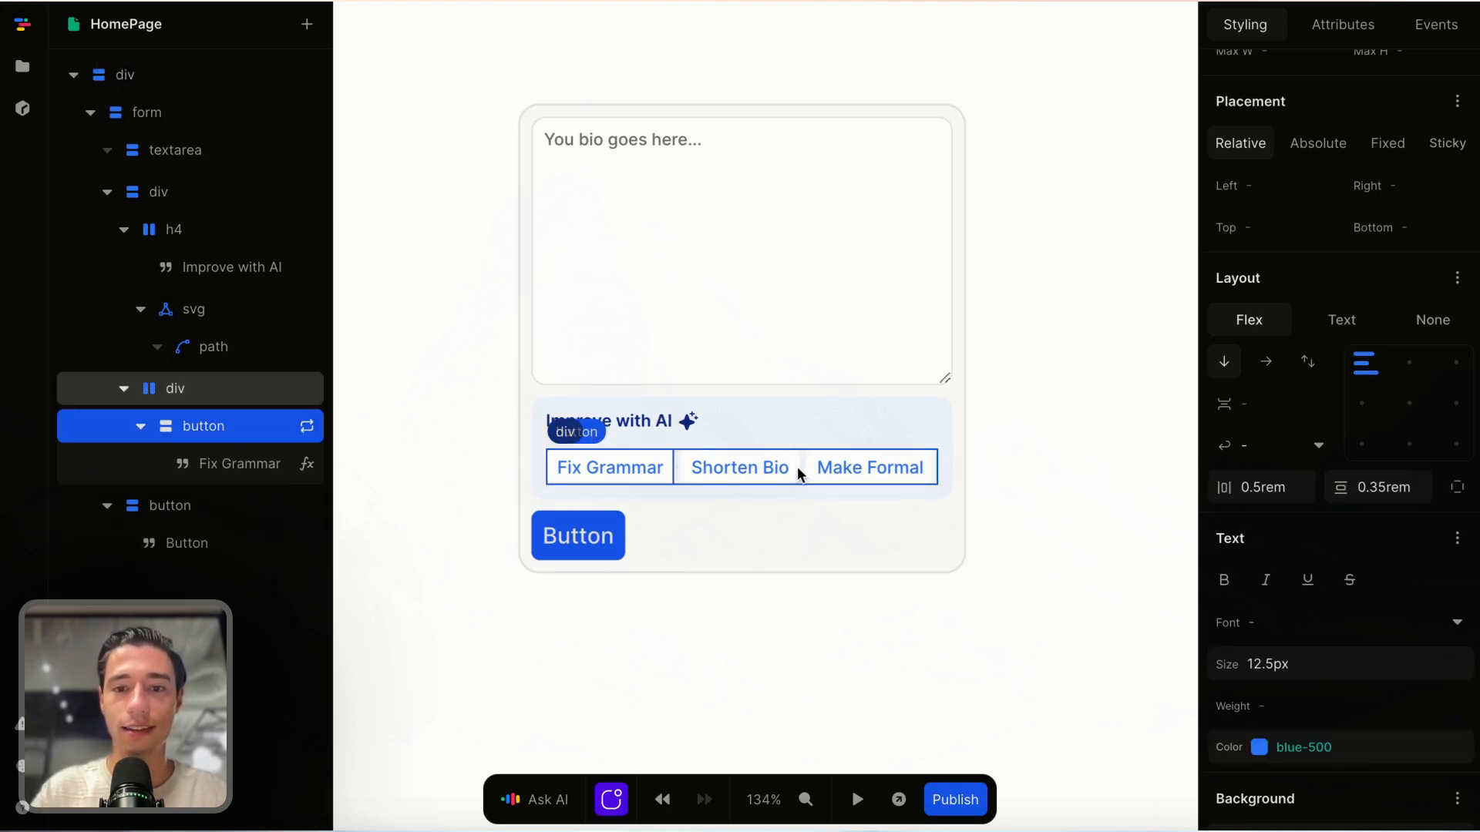
left_click(797, 466)
left_click(662, 469)
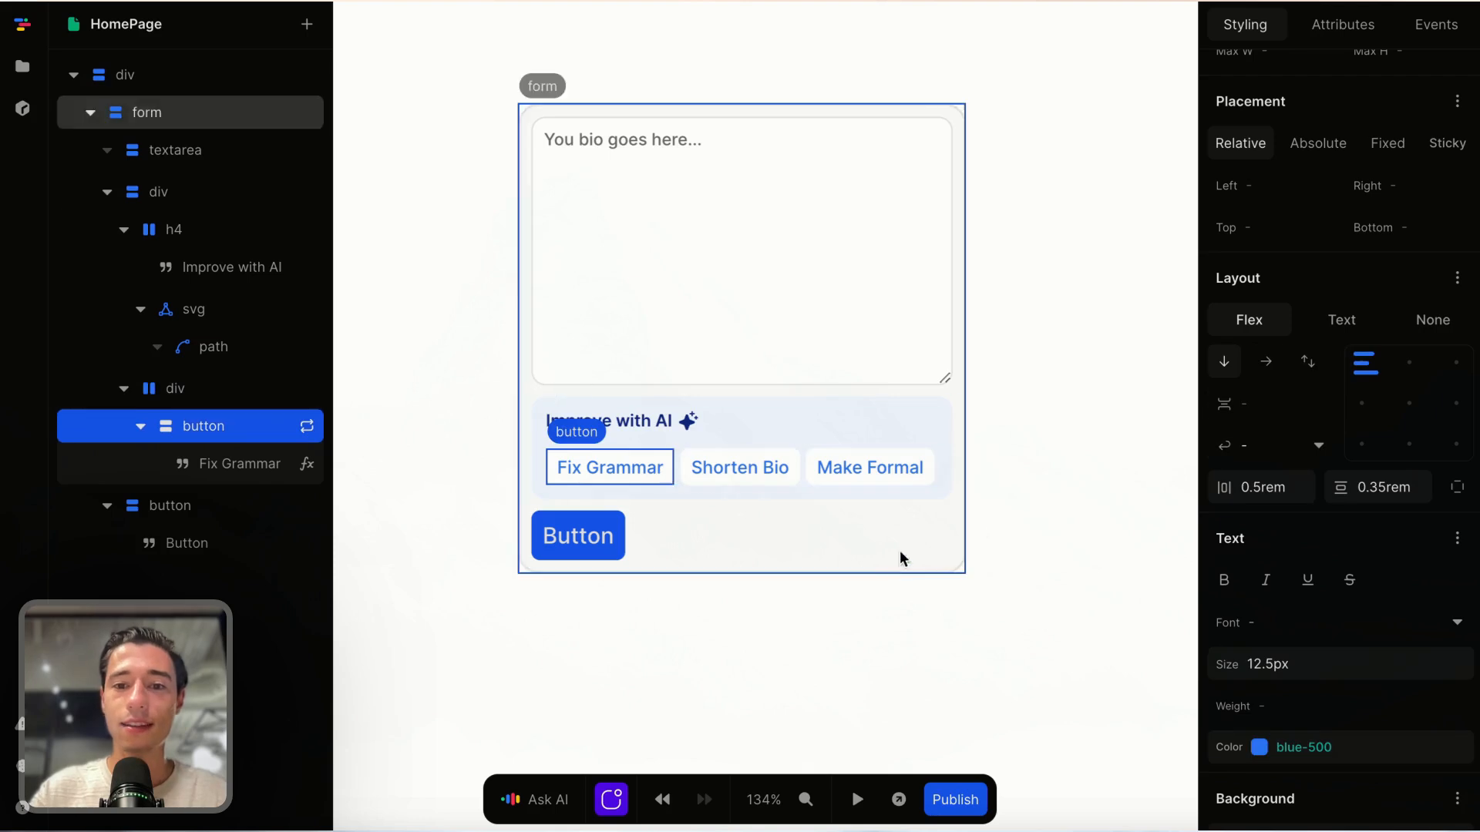
left_click(902, 556)
left_click(665, 475)
left_click(756, 569)
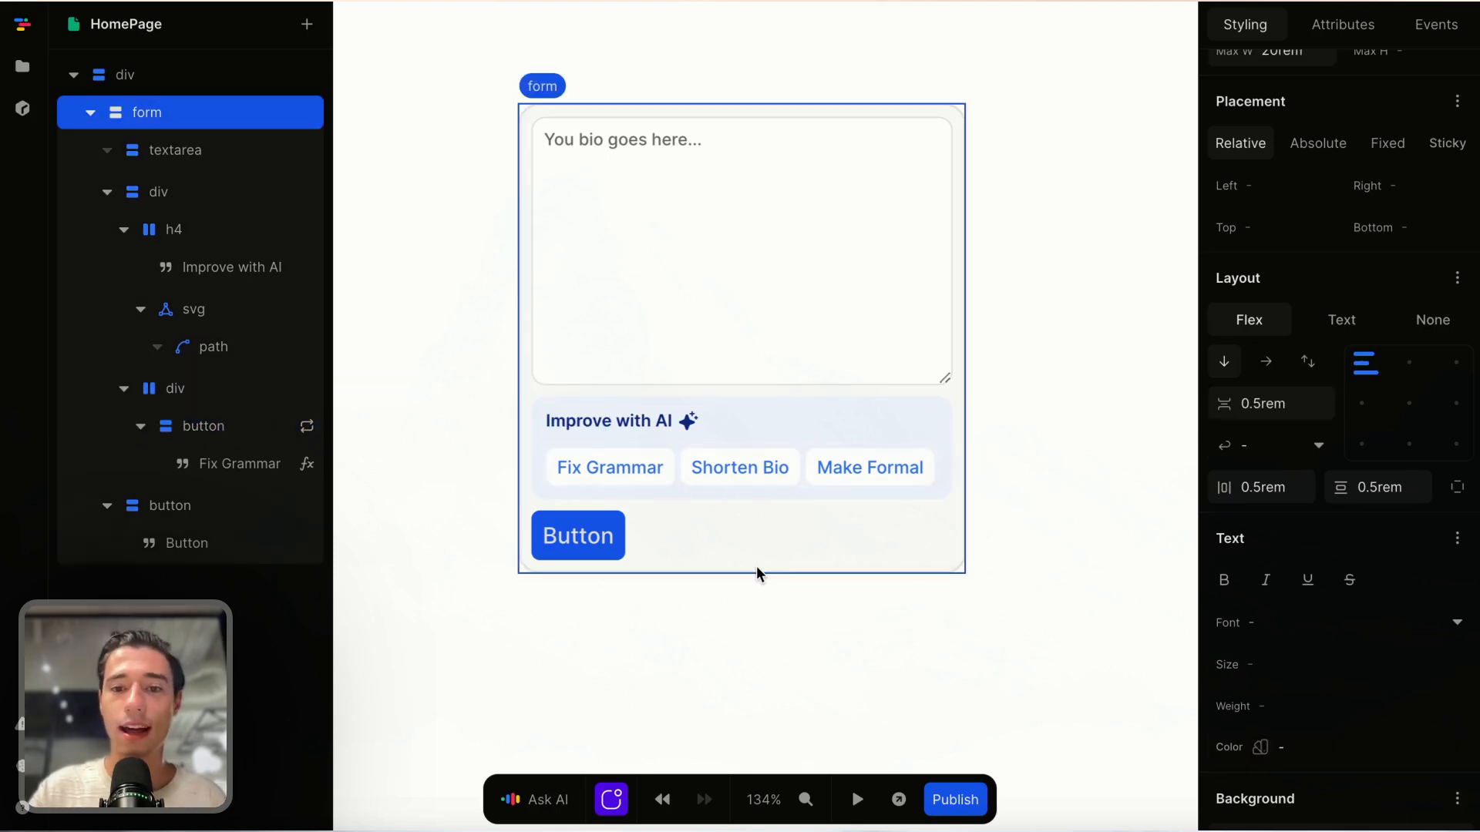
Step: Add a class named selected to the repeated Improve with AI button
left_click(663, 470)
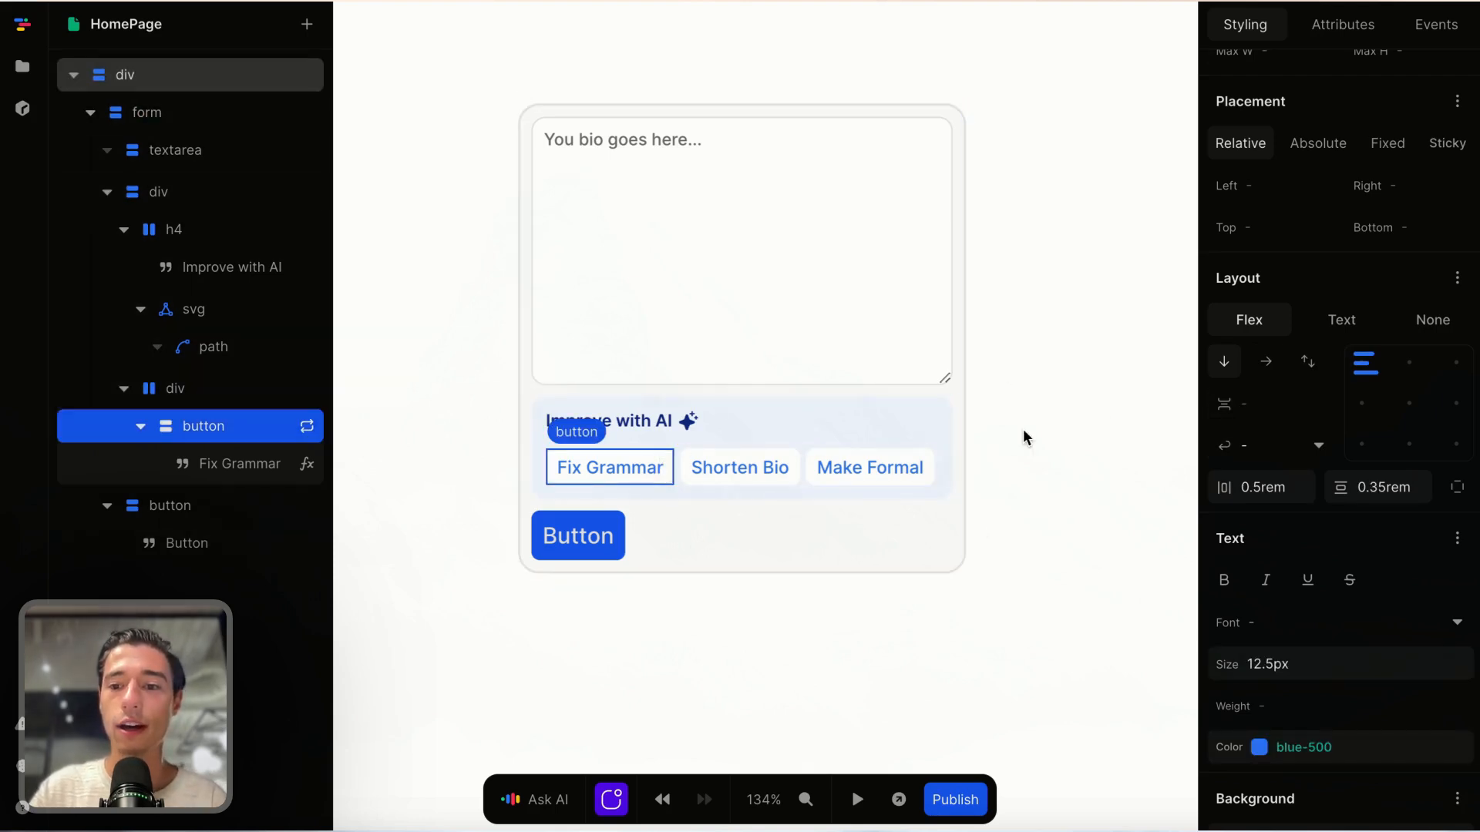
scroll(1315, 264, "up", 5)
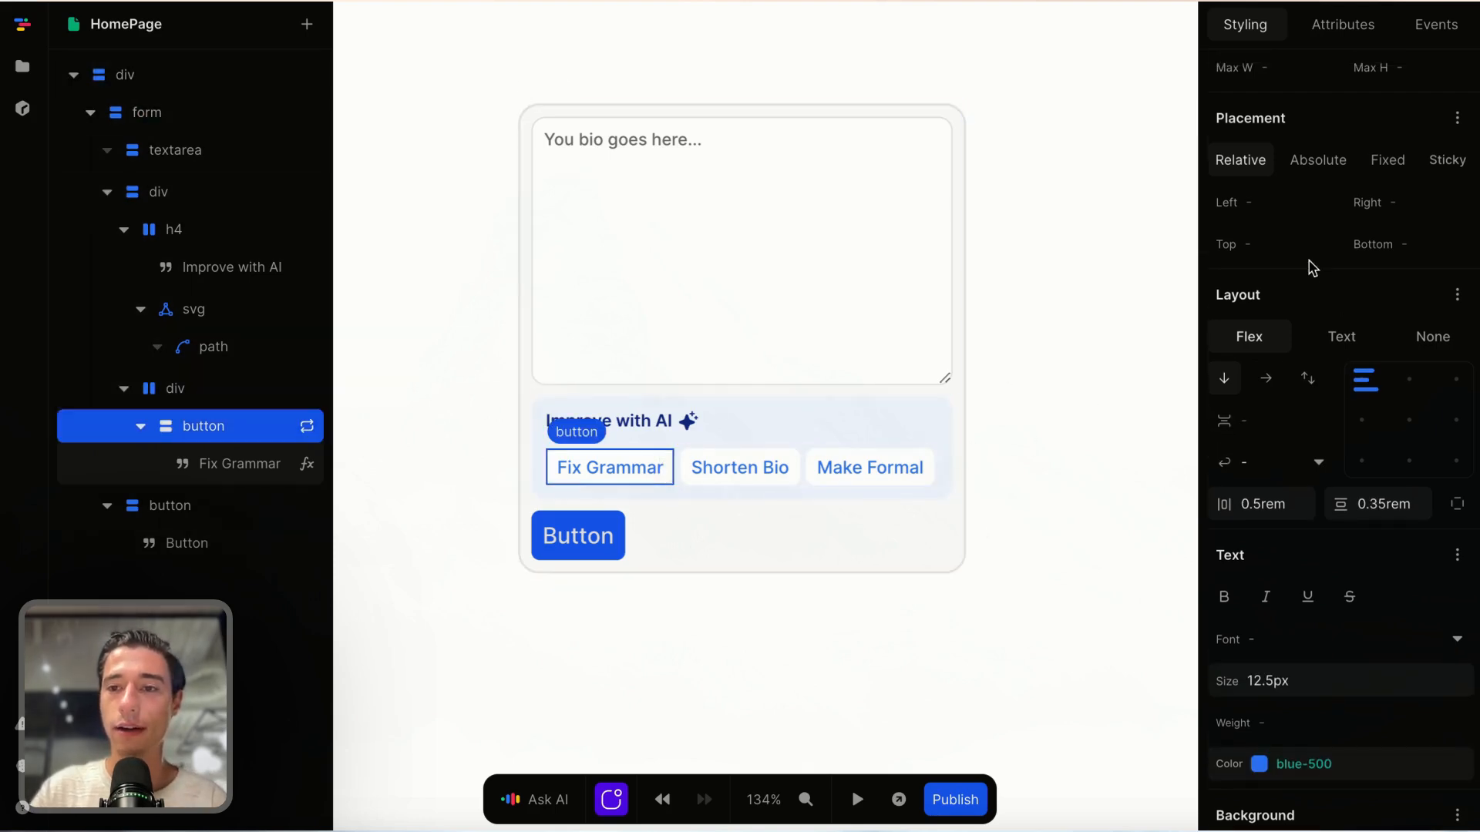
left_click(1344, 24)
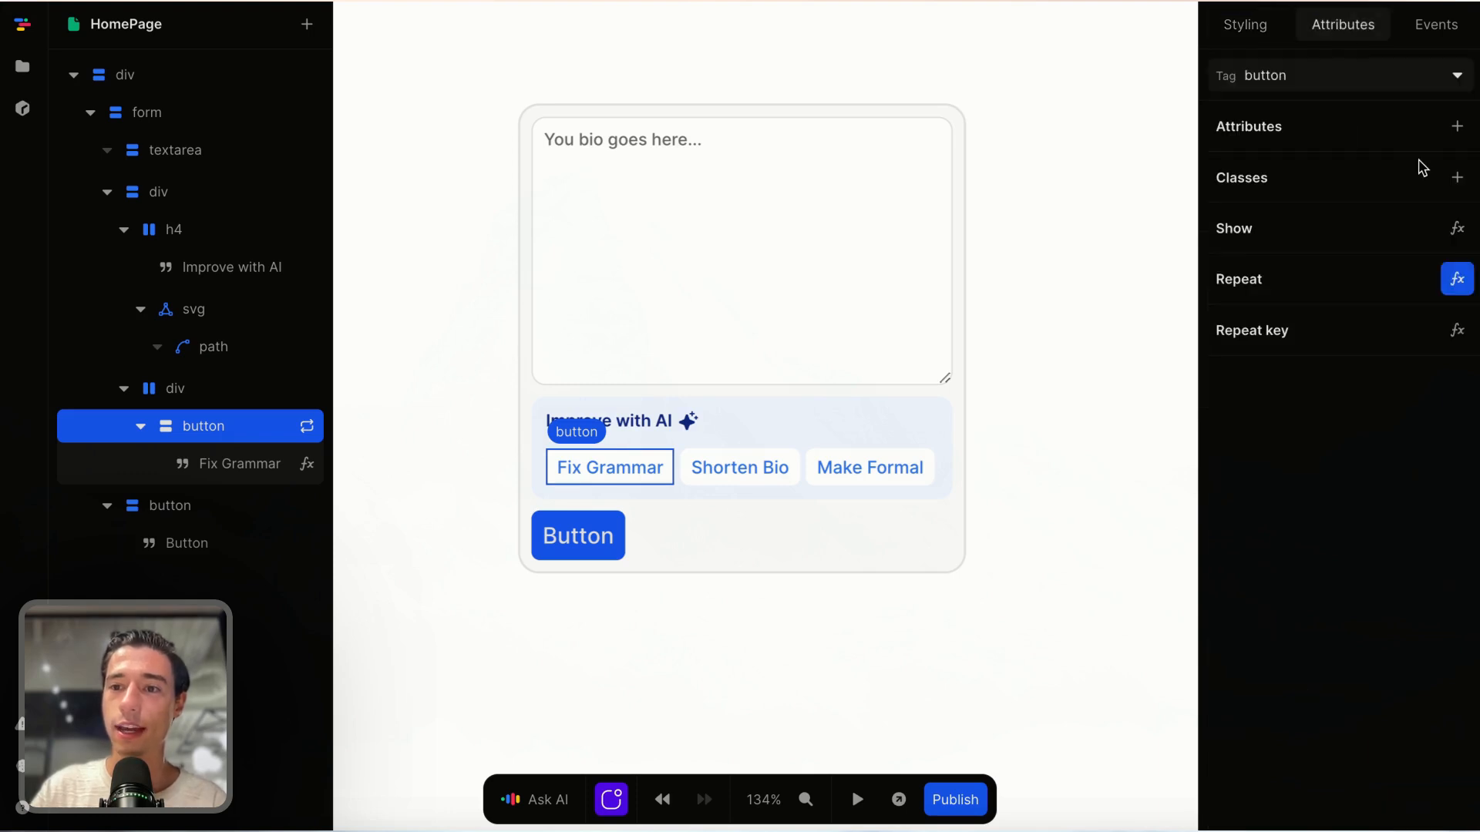
left_click(1458, 179)
double_click(1321, 222)
key("BackSpace")
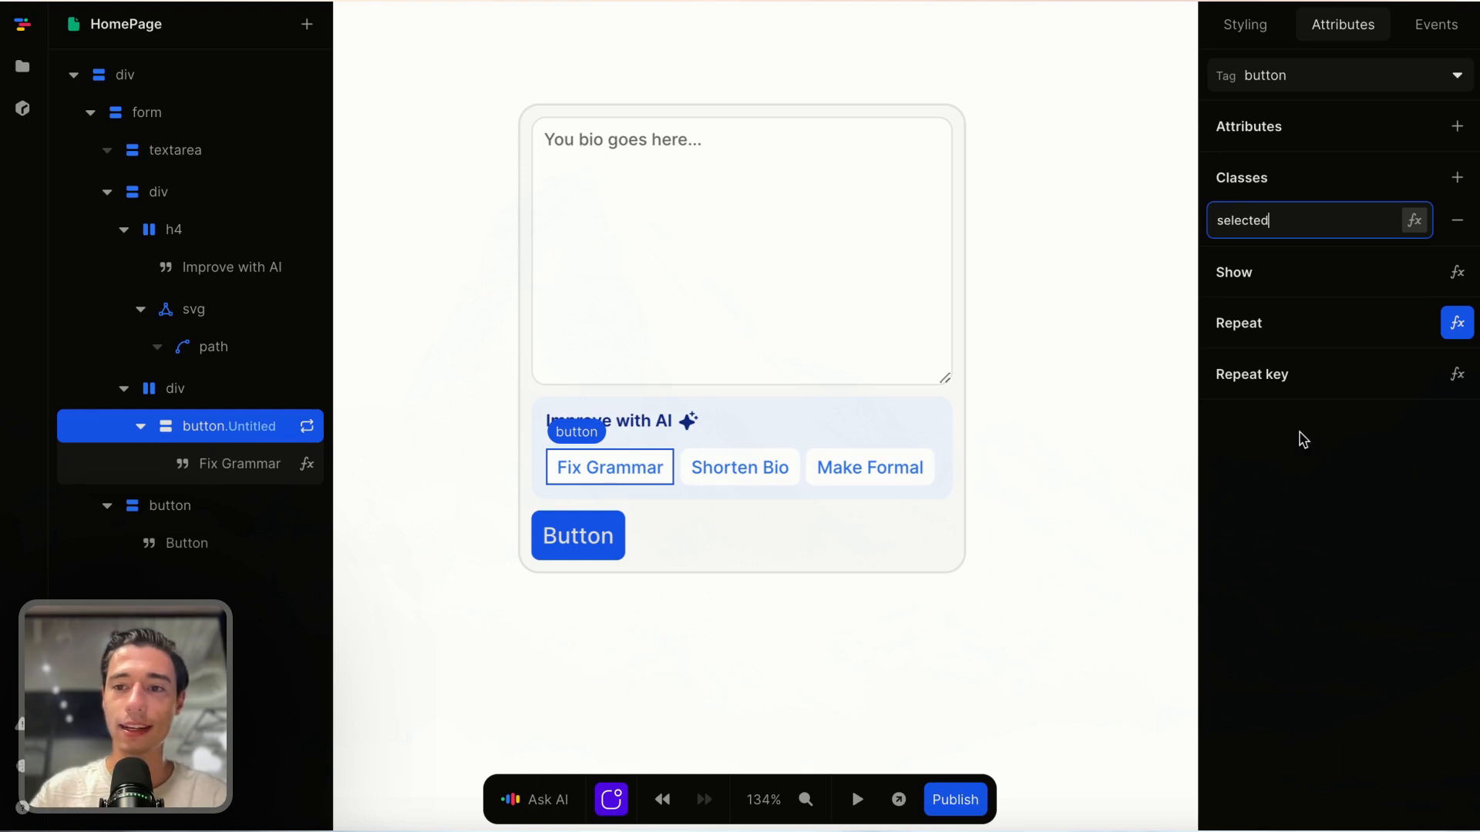
type("selected")
key("Return")
Step: Add a style variant to the repeated button that applies to its selected class
left_click(1268, 26)
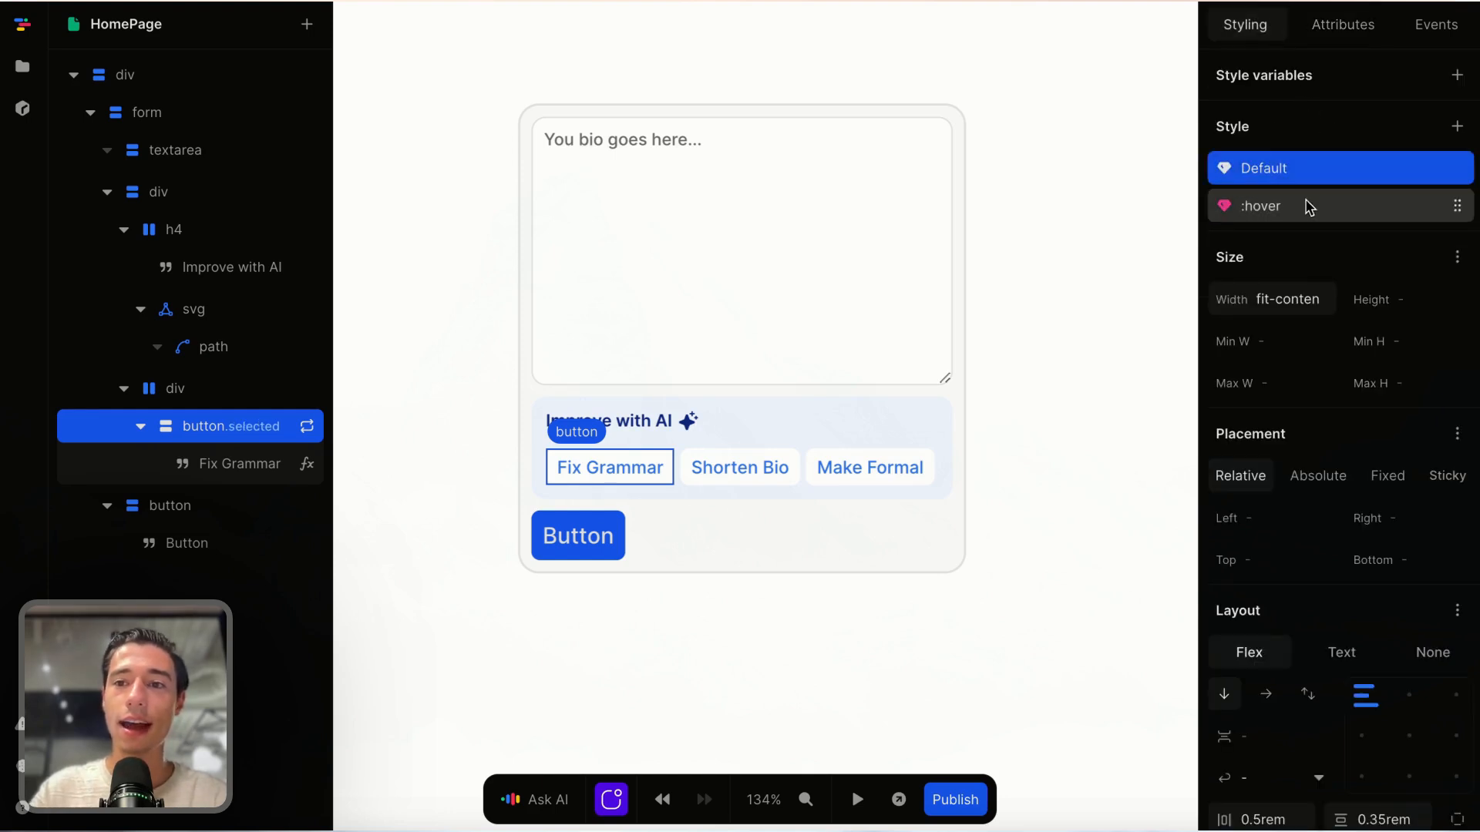
left_click(1464, 160)
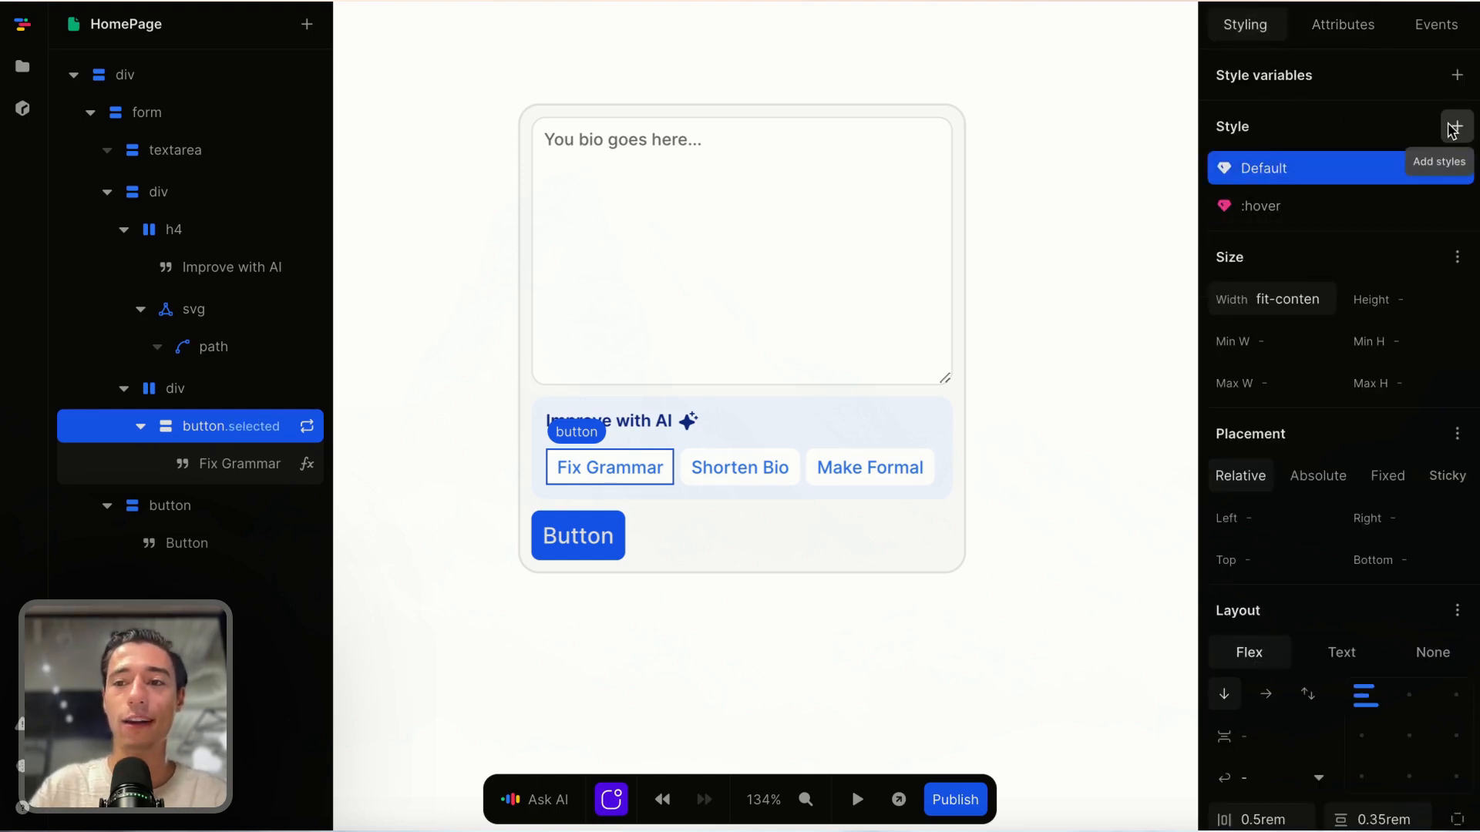
left_click(1456, 128)
left_click(1294, 453)
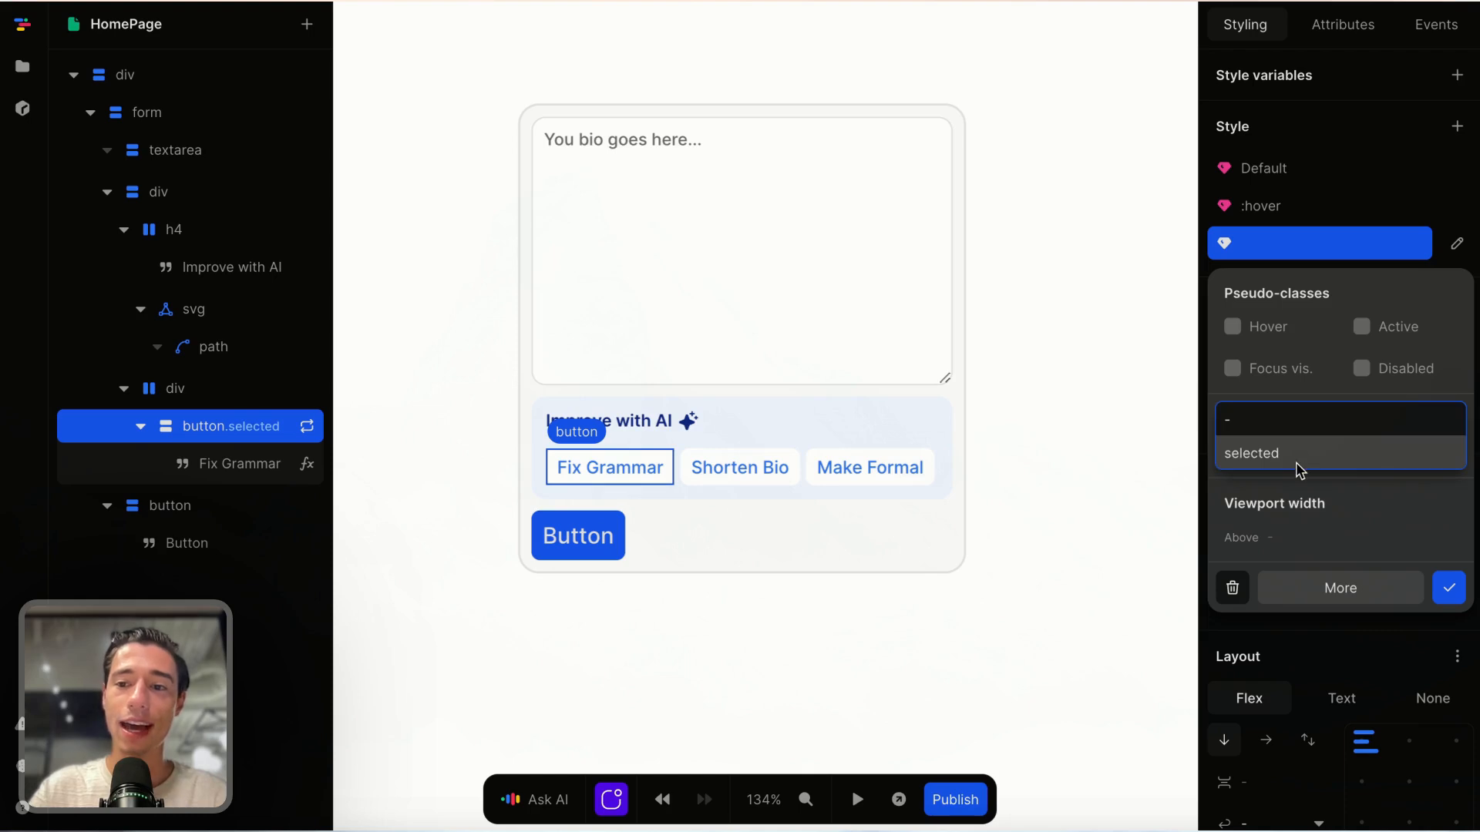
left_click(1299, 468)
left_click(1448, 591)
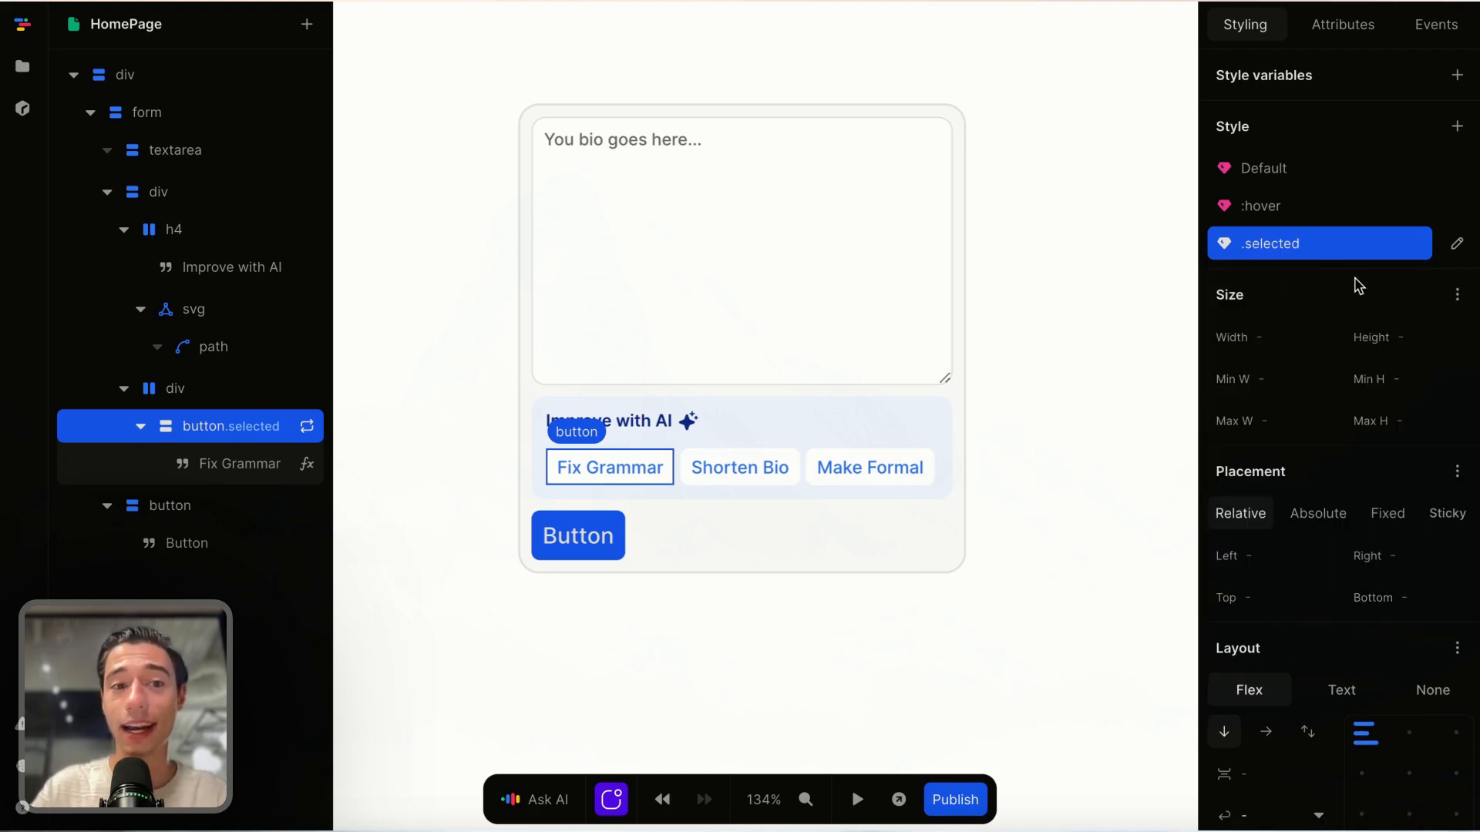
Step: Set the background color of the button's .selected style to blue-500
scroll(1357, 385, "down", 10)
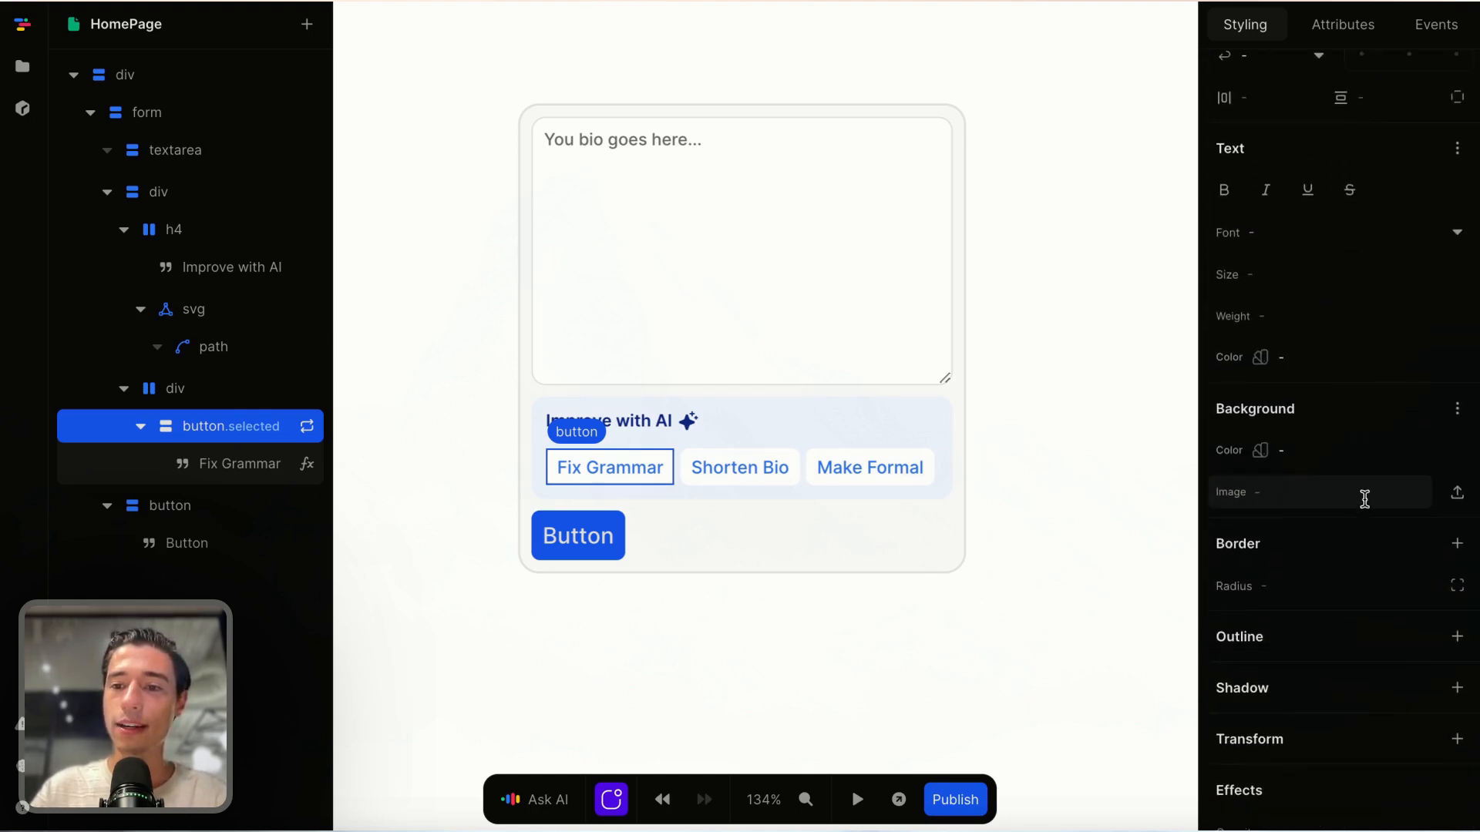
left_click(1455, 451)
scroll(1349, 414, "down", 8)
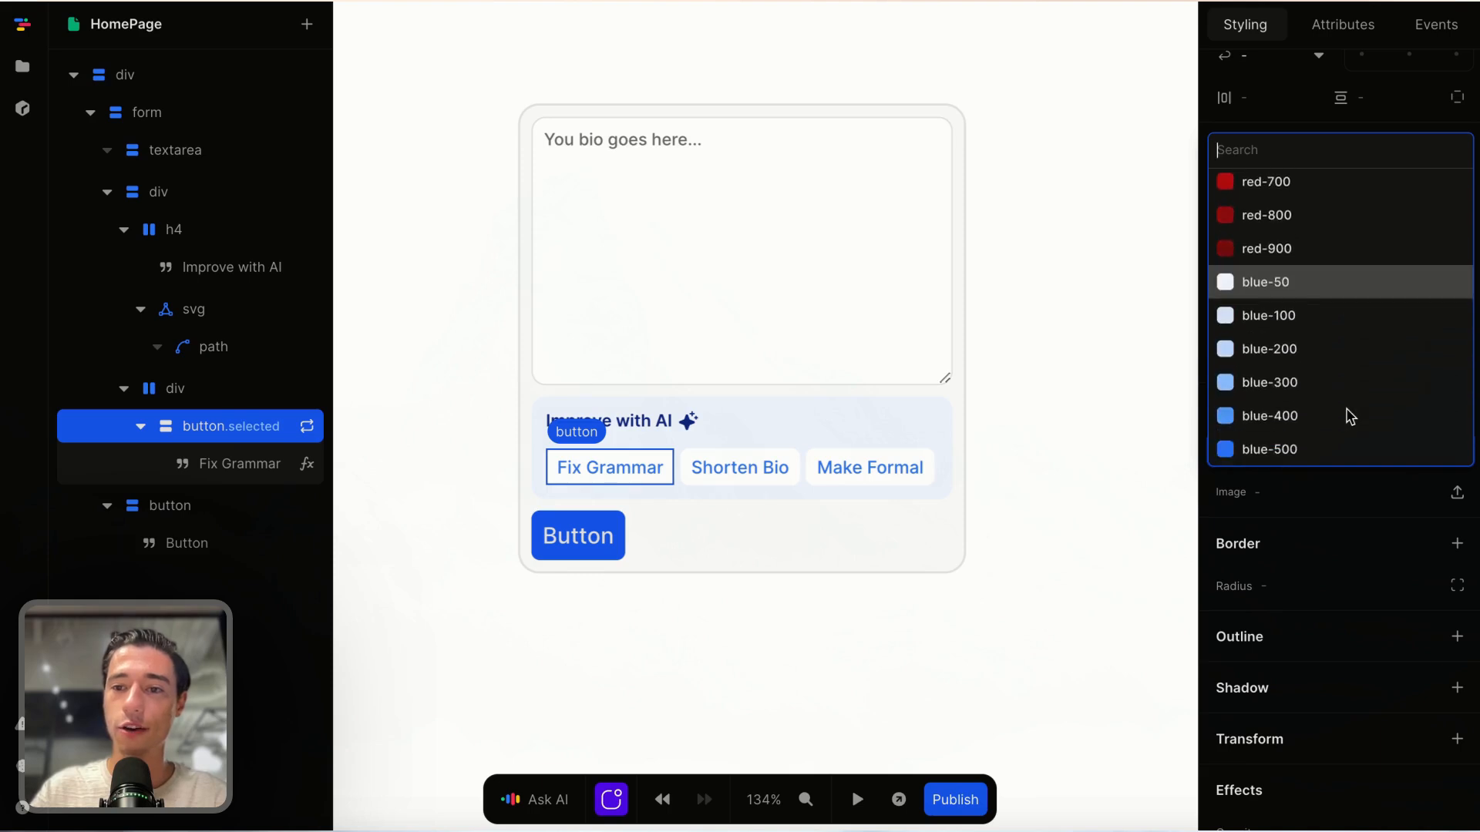
scroll(1350, 416, "down", 2)
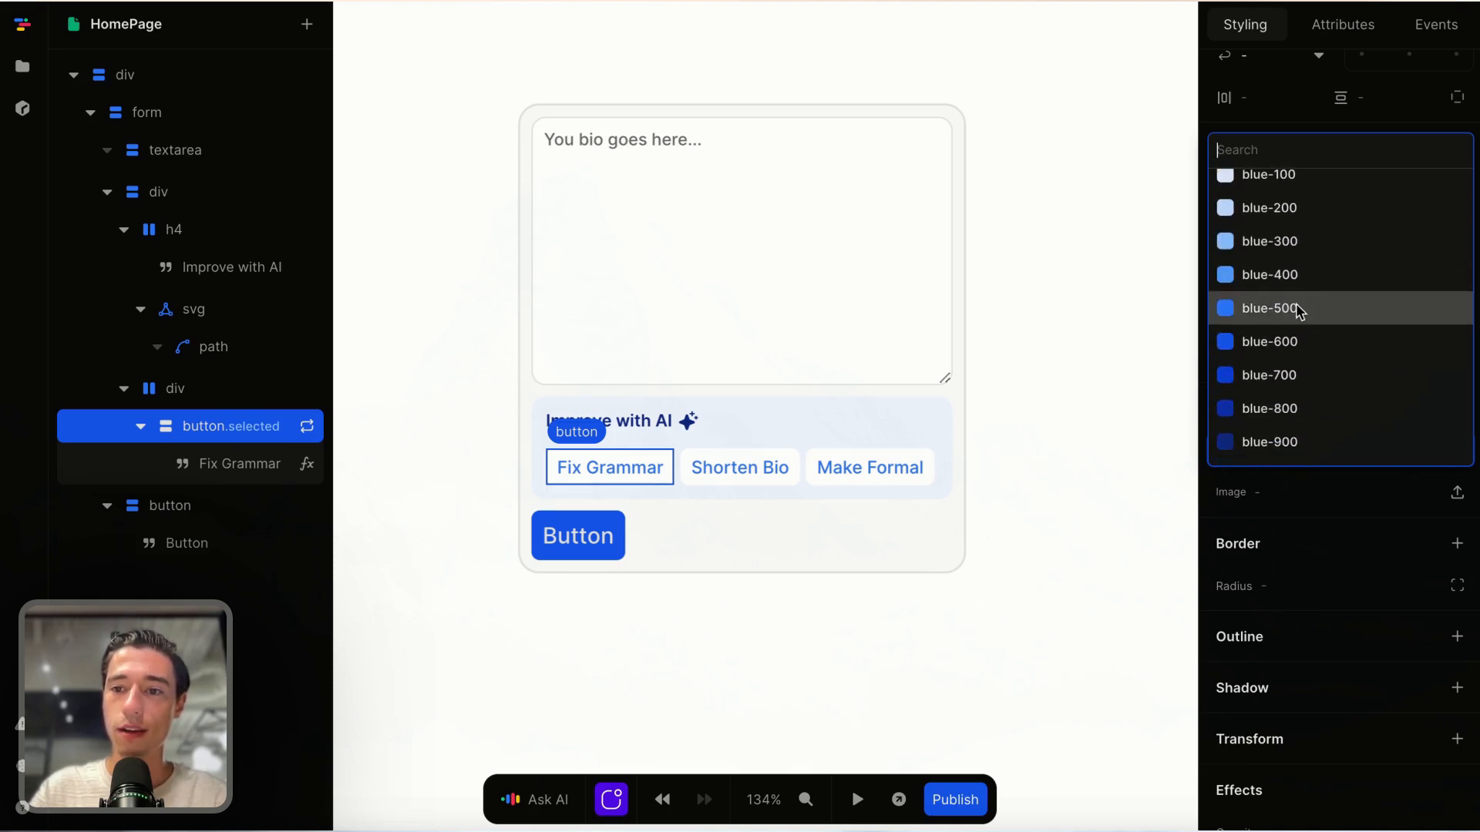
left_click(1271, 309)
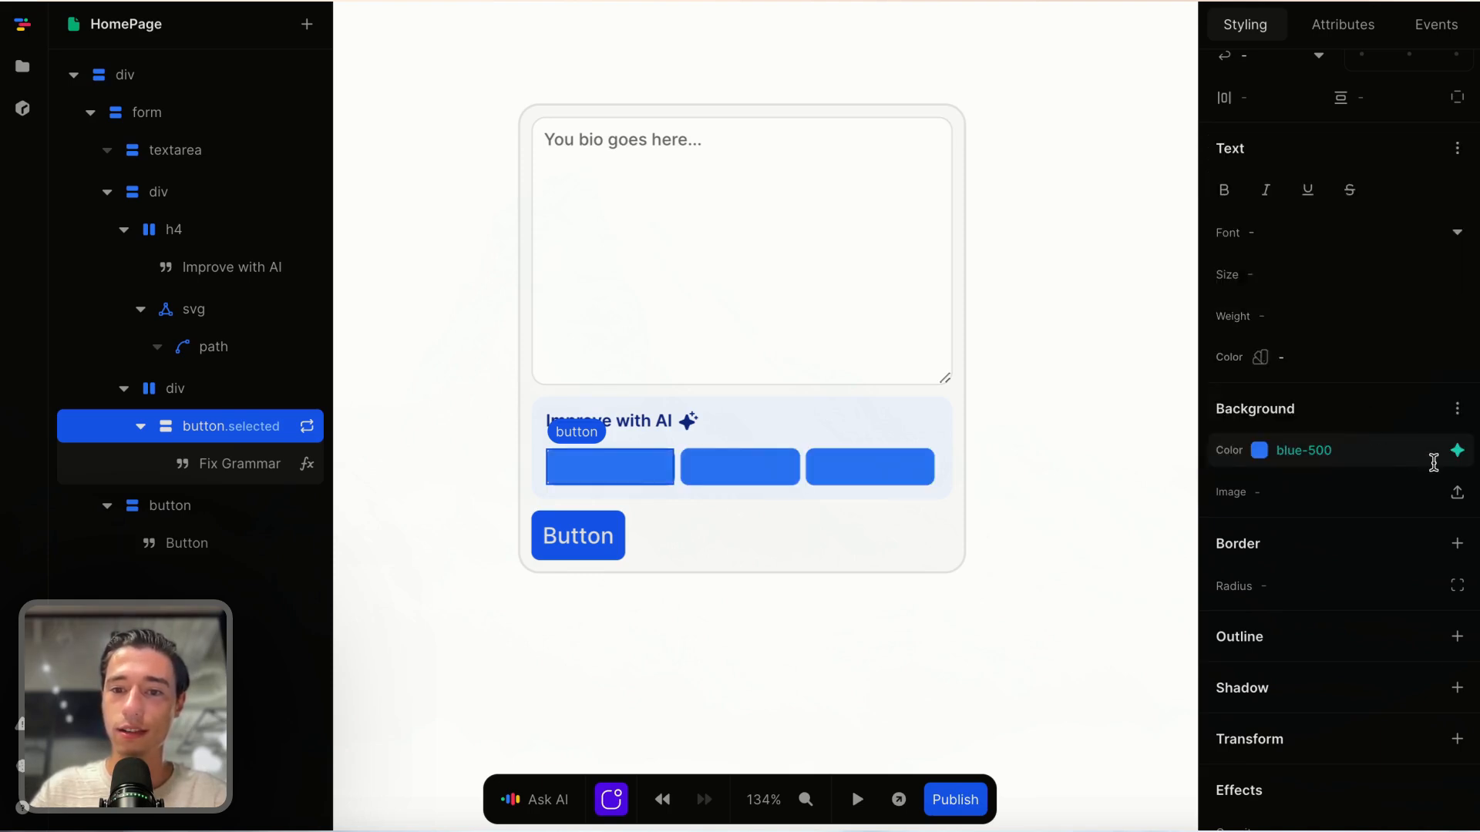
Step: Set the text color of the button's .selected style to blue-50
left_click(1453, 356)
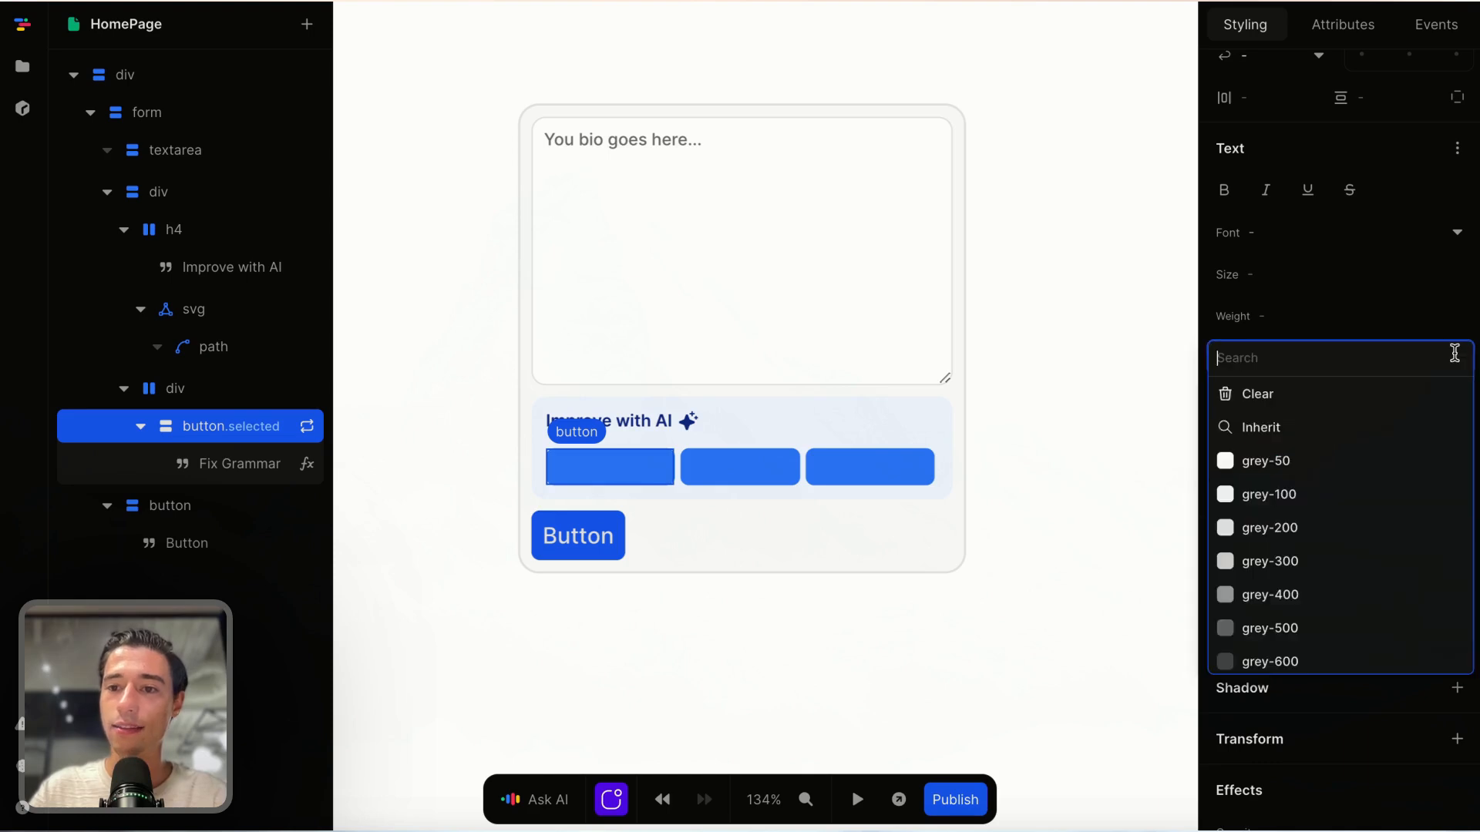
scroll(1368, 464, "down", 10)
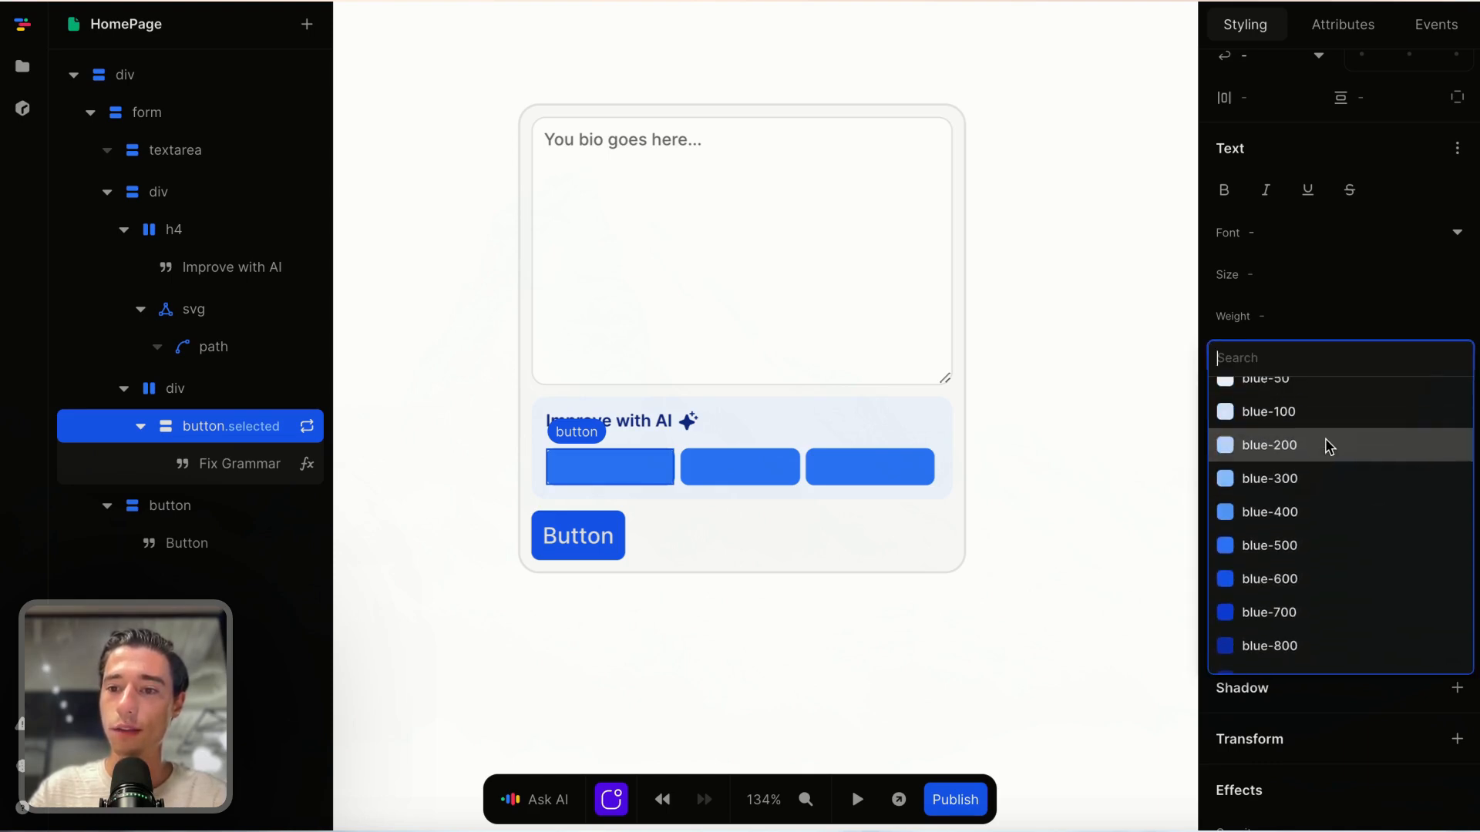
scroll(1310, 416, "up", 1)
left_click(1308, 411)
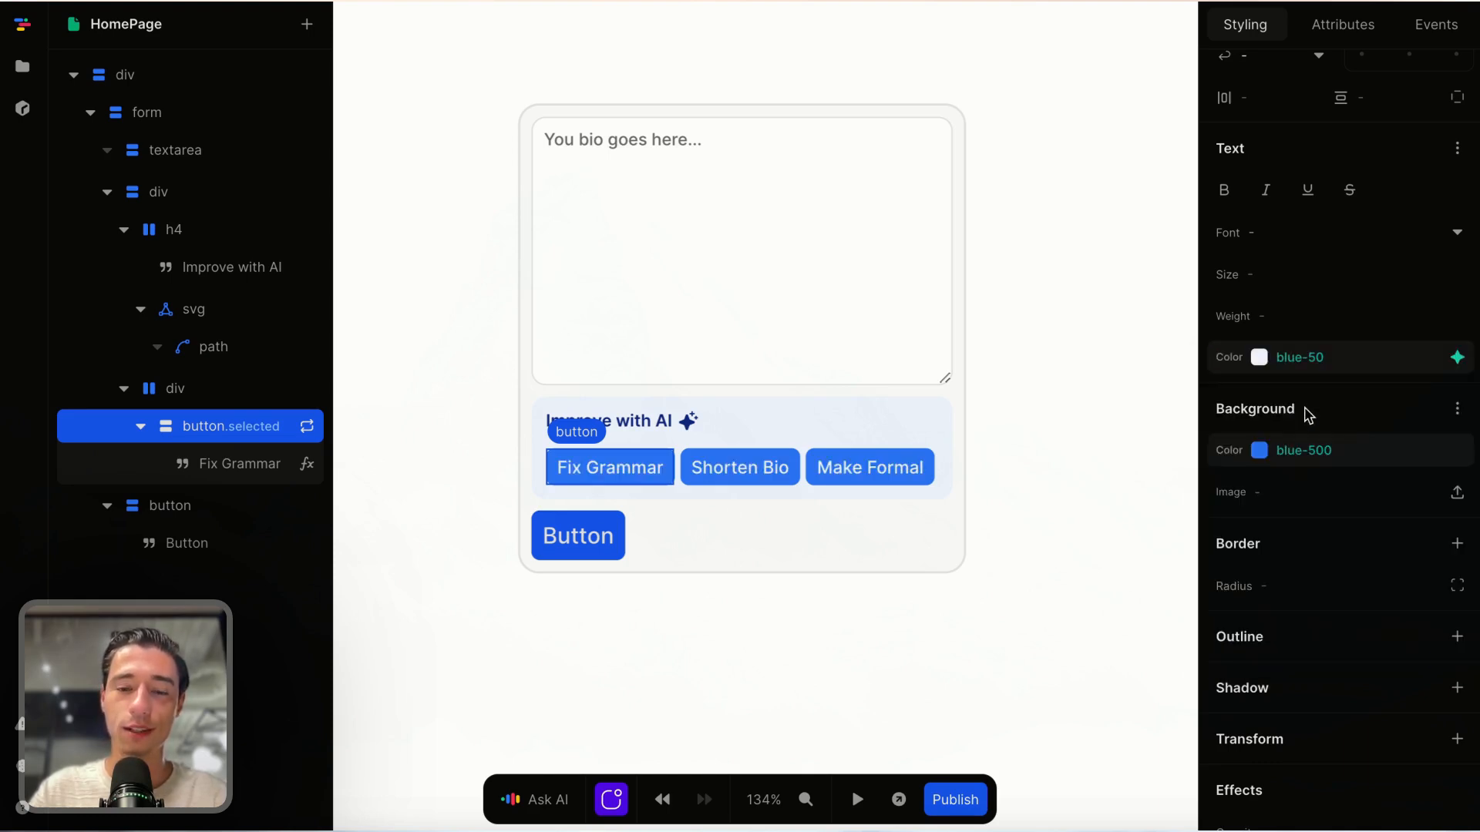
Step: Return to the button's Default style and give its selected class a formula that outputs the repeated item's name
scroll(1308, 415, "up", 10)
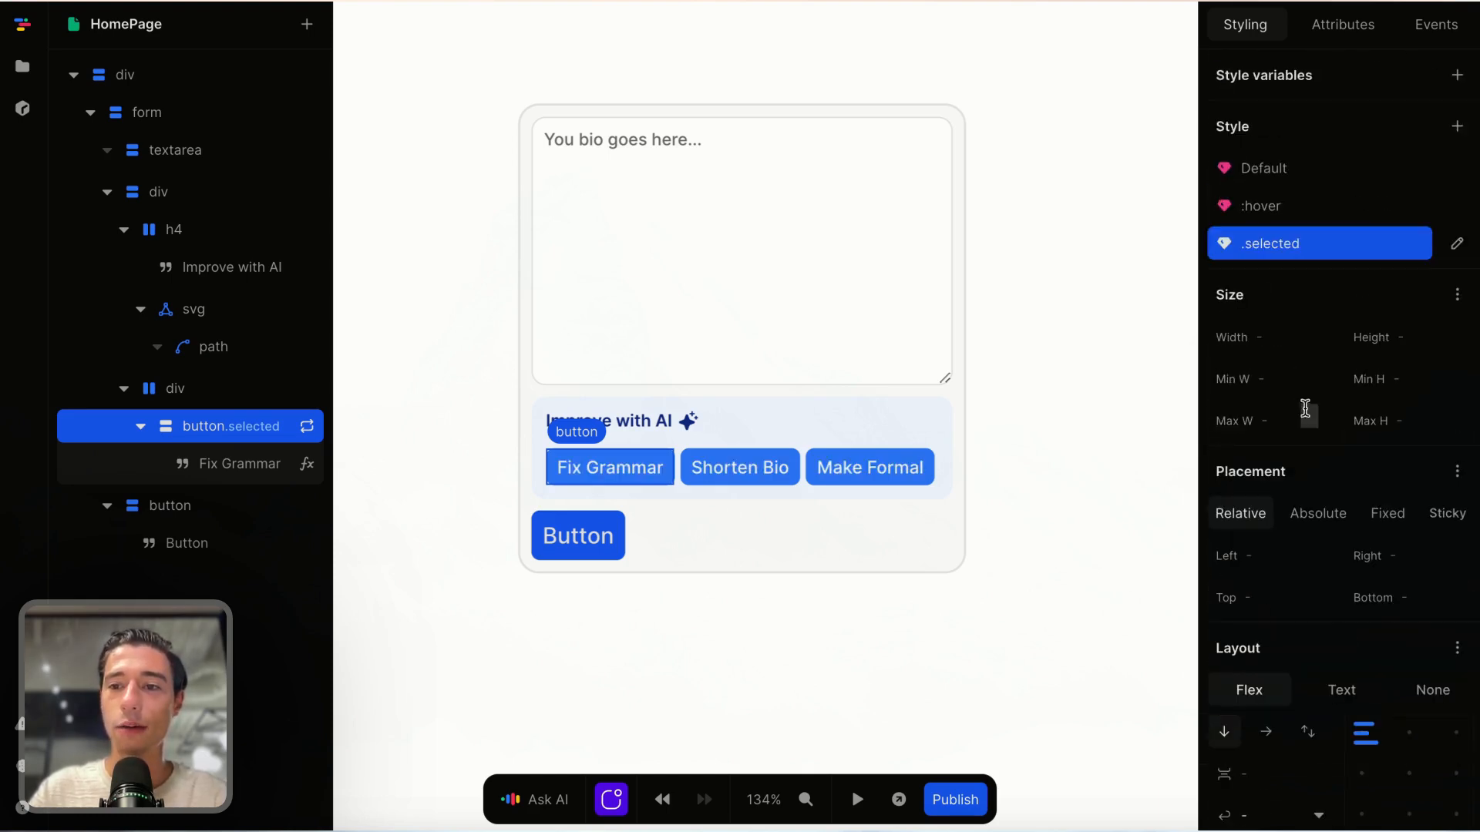
left_click(1327, 176)
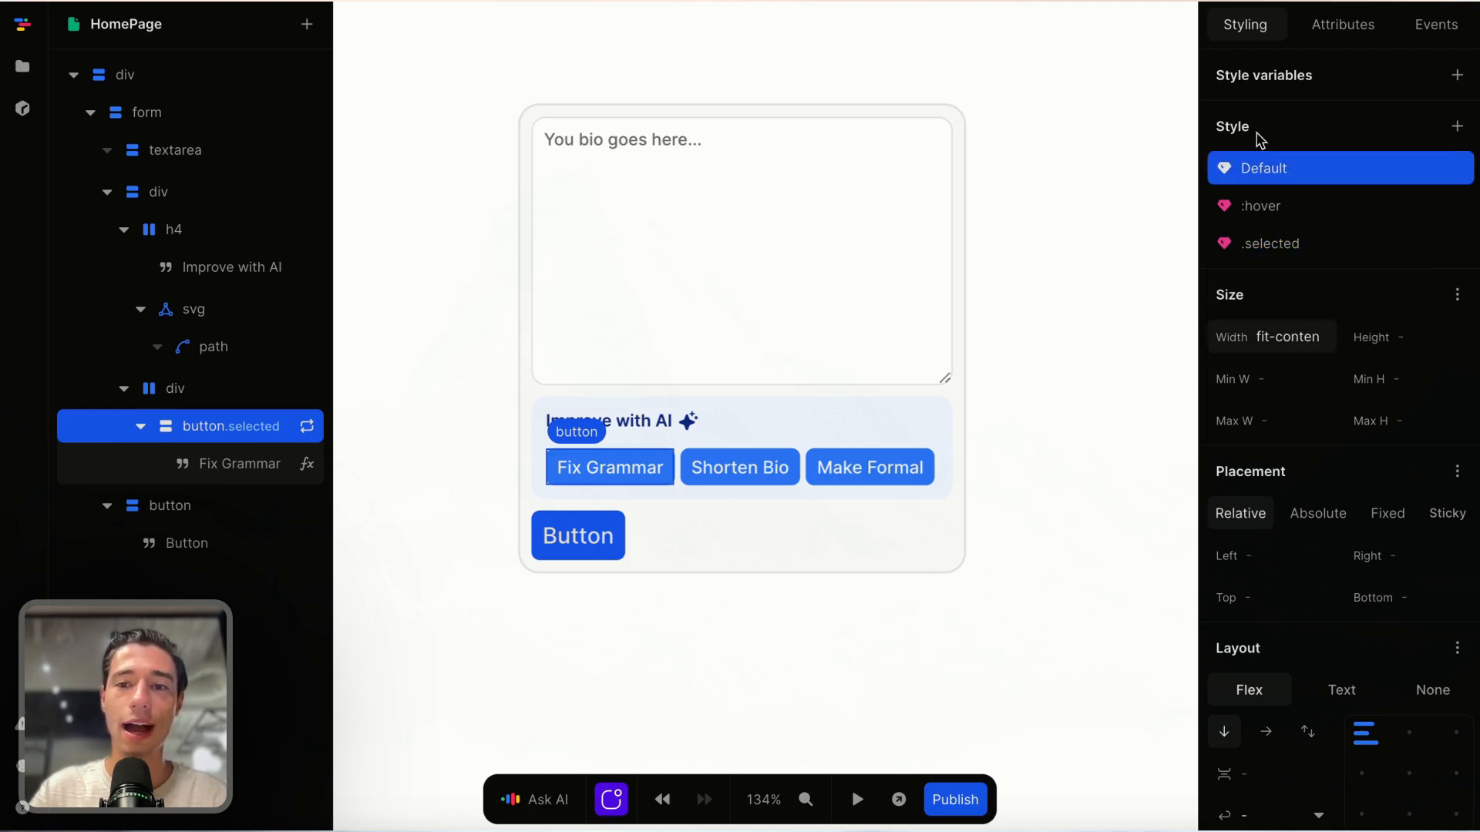
left_click(1358, 30)
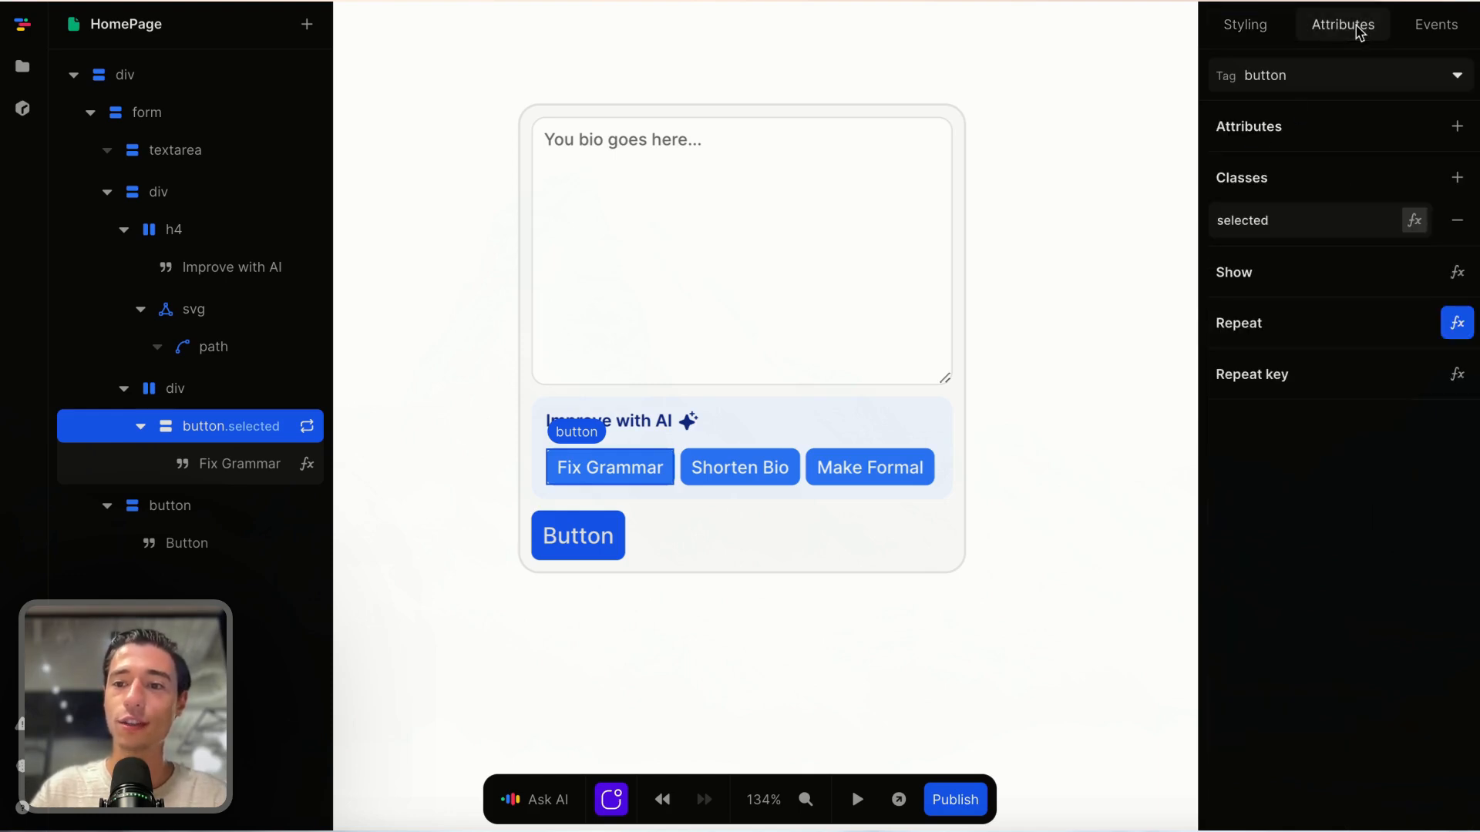
left_click(1414, 220)
left_click(489, 481)
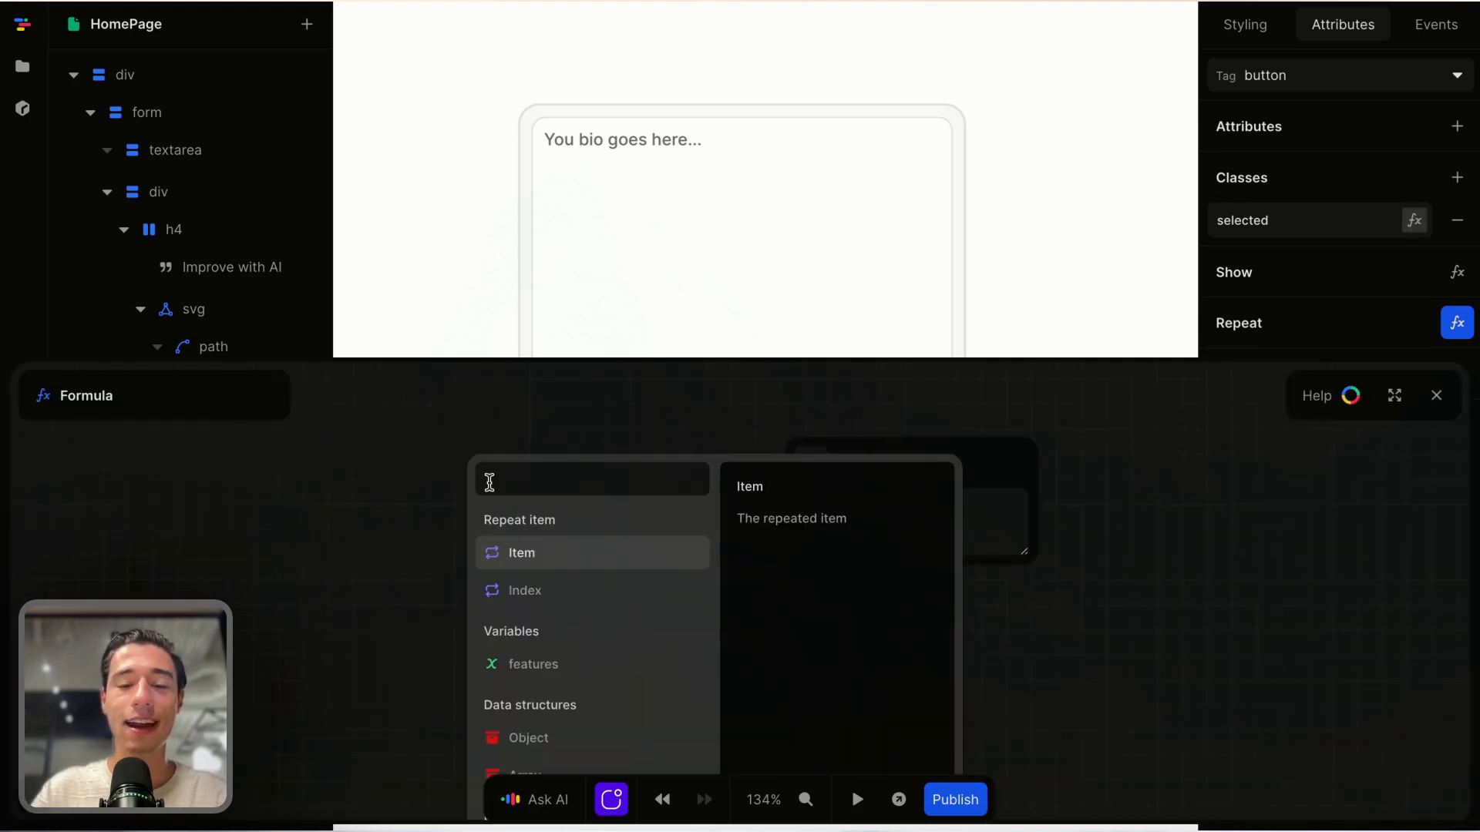
left_click(509, 553)
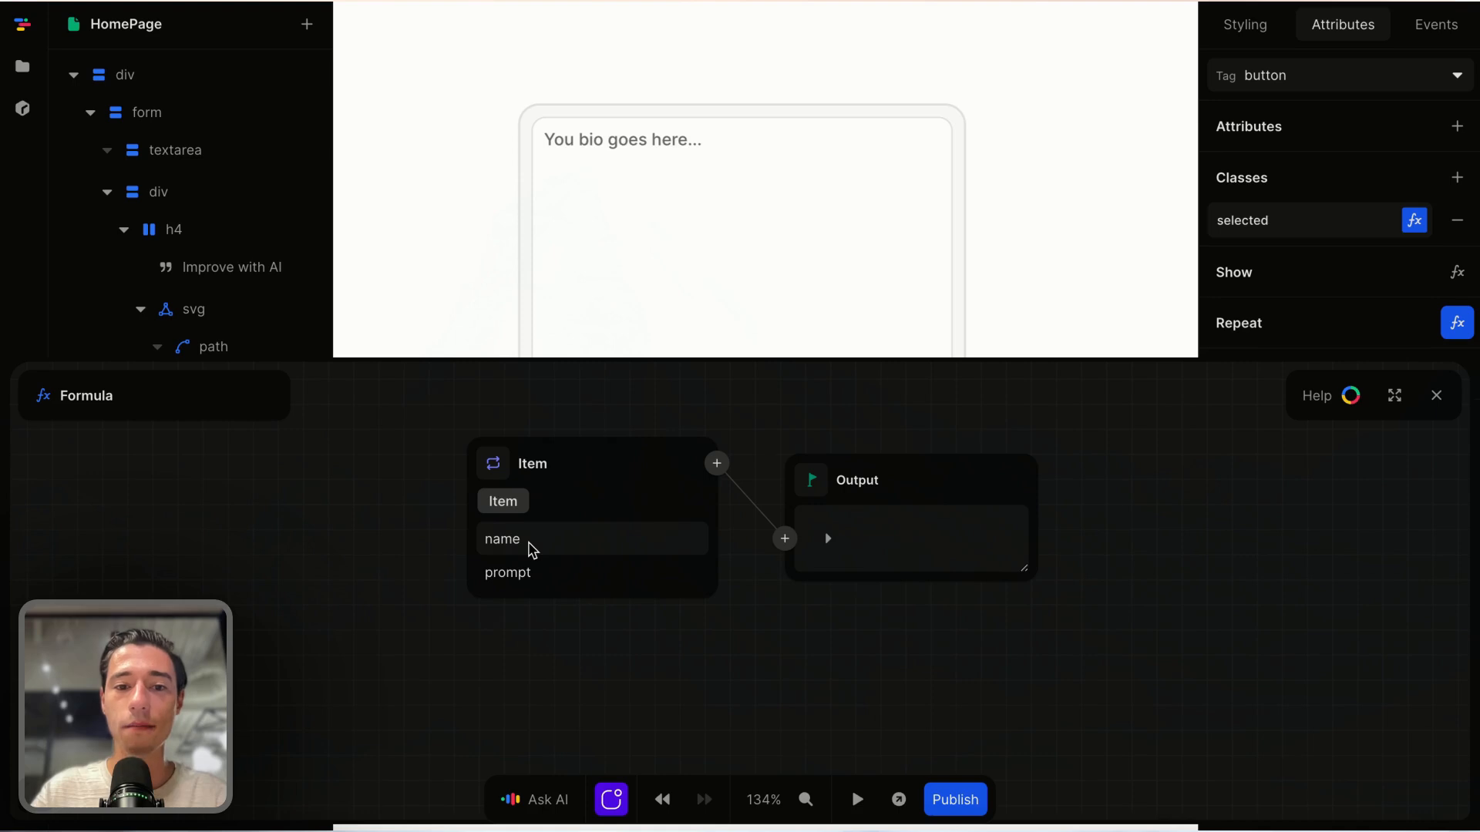
left_click(530, 541)
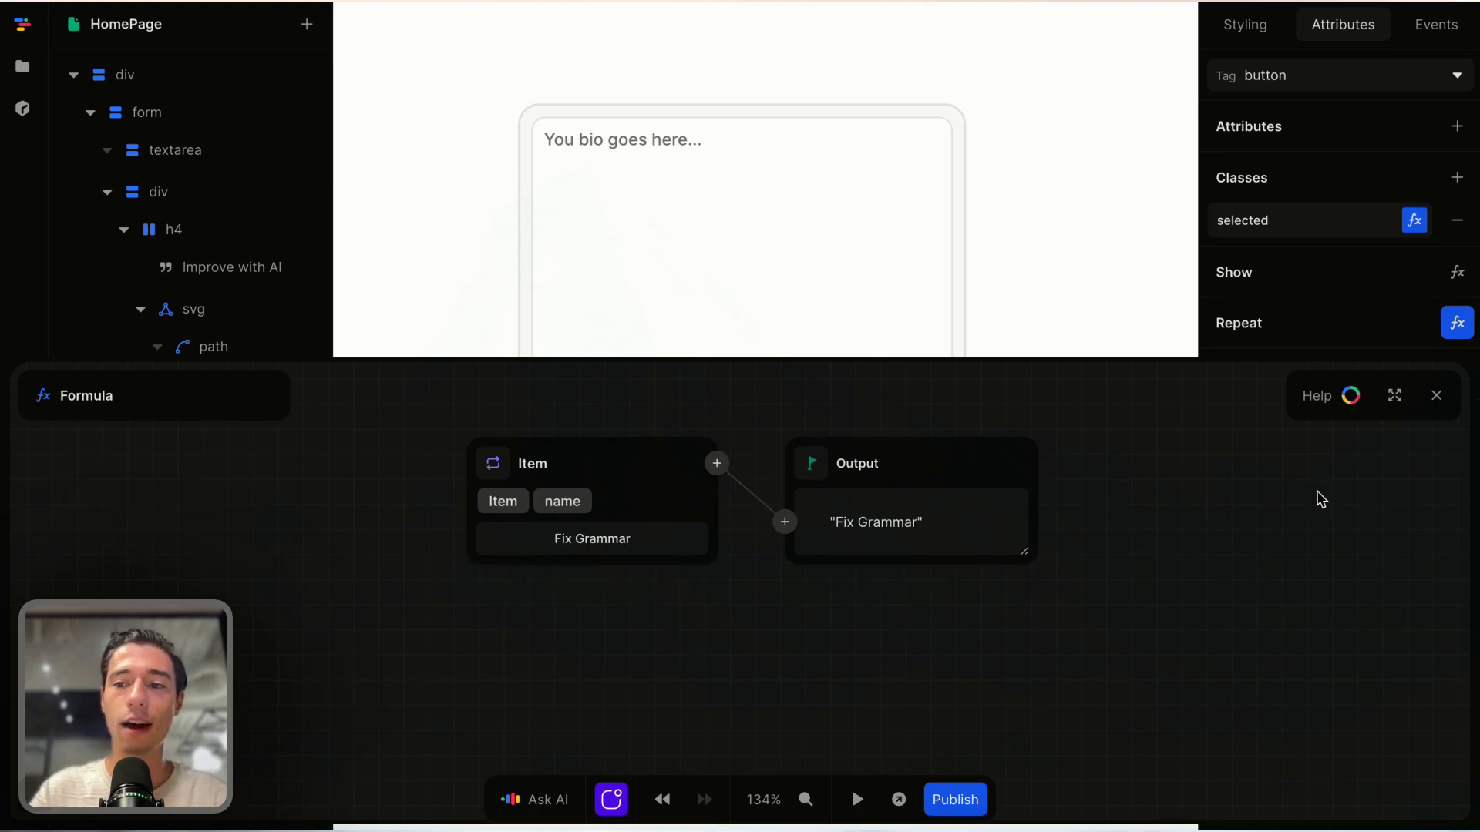
left_click(1435, 395)
Step: Create a page variable named selectedFeature
scroll(842, 466, "down", 3)
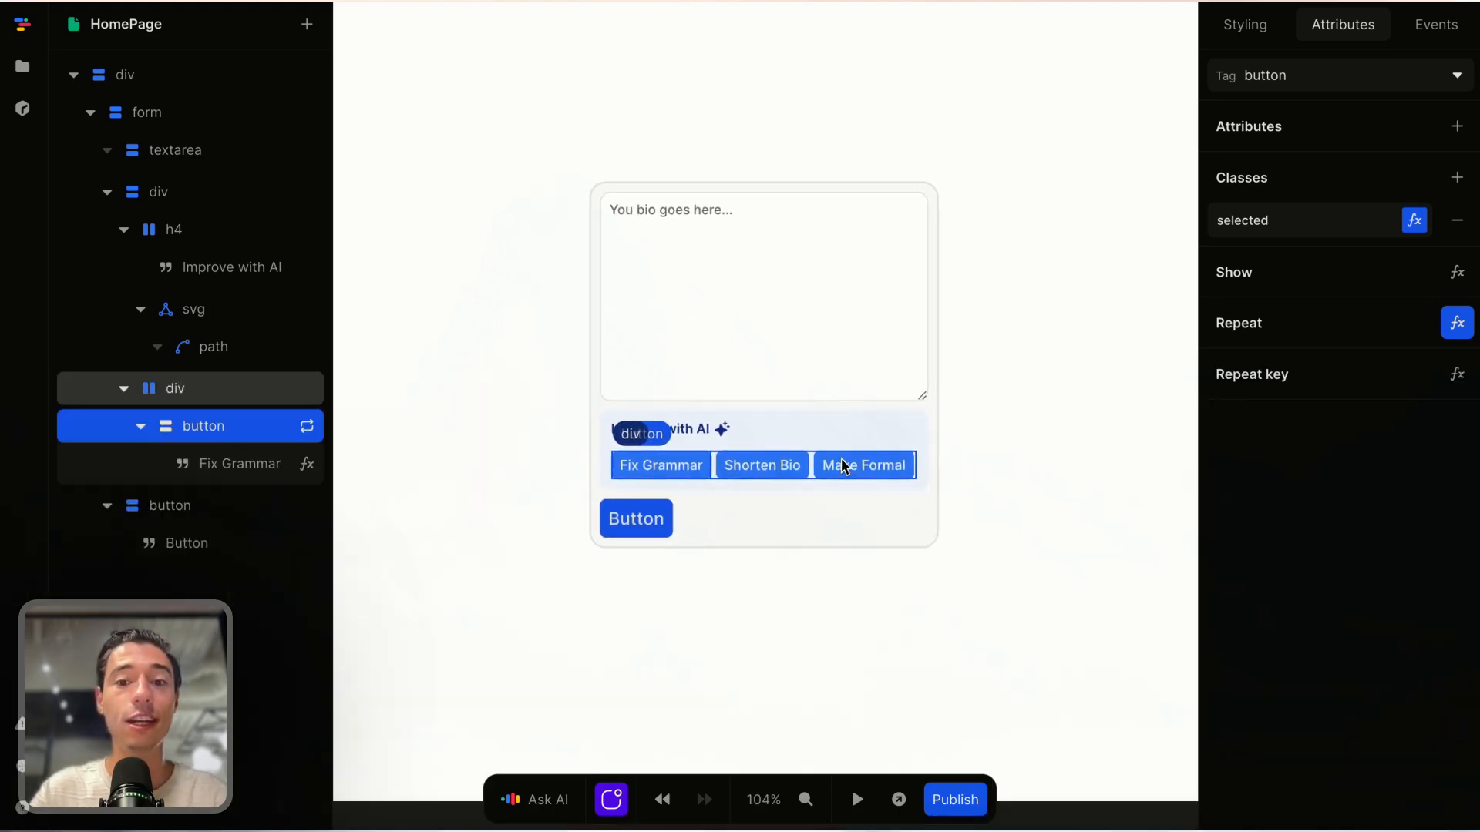
scroll(840, 463, "down", 2)
left_click(1061, 205)
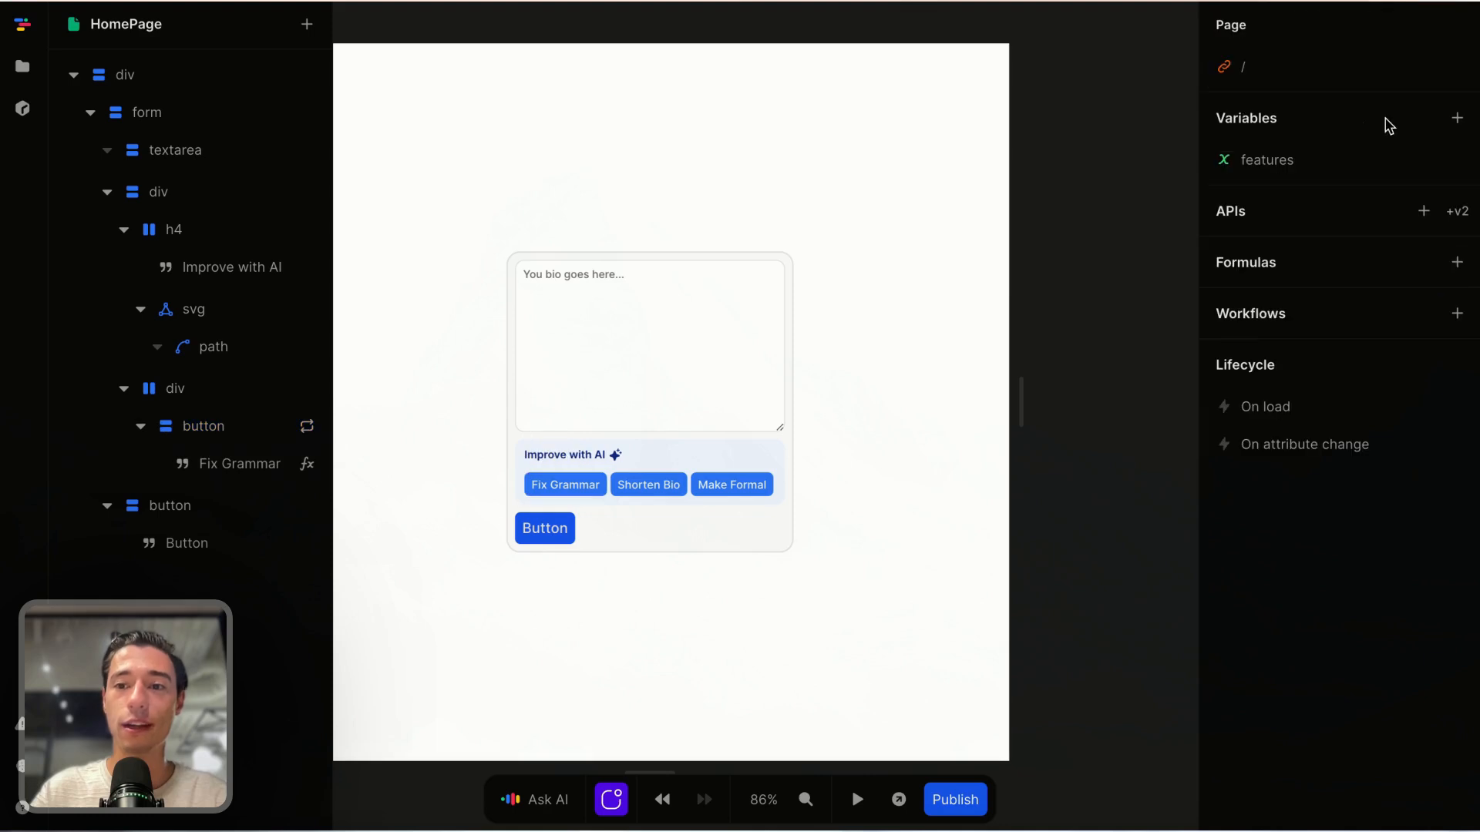
left_click(1457, 118)
type("selectedFeature")
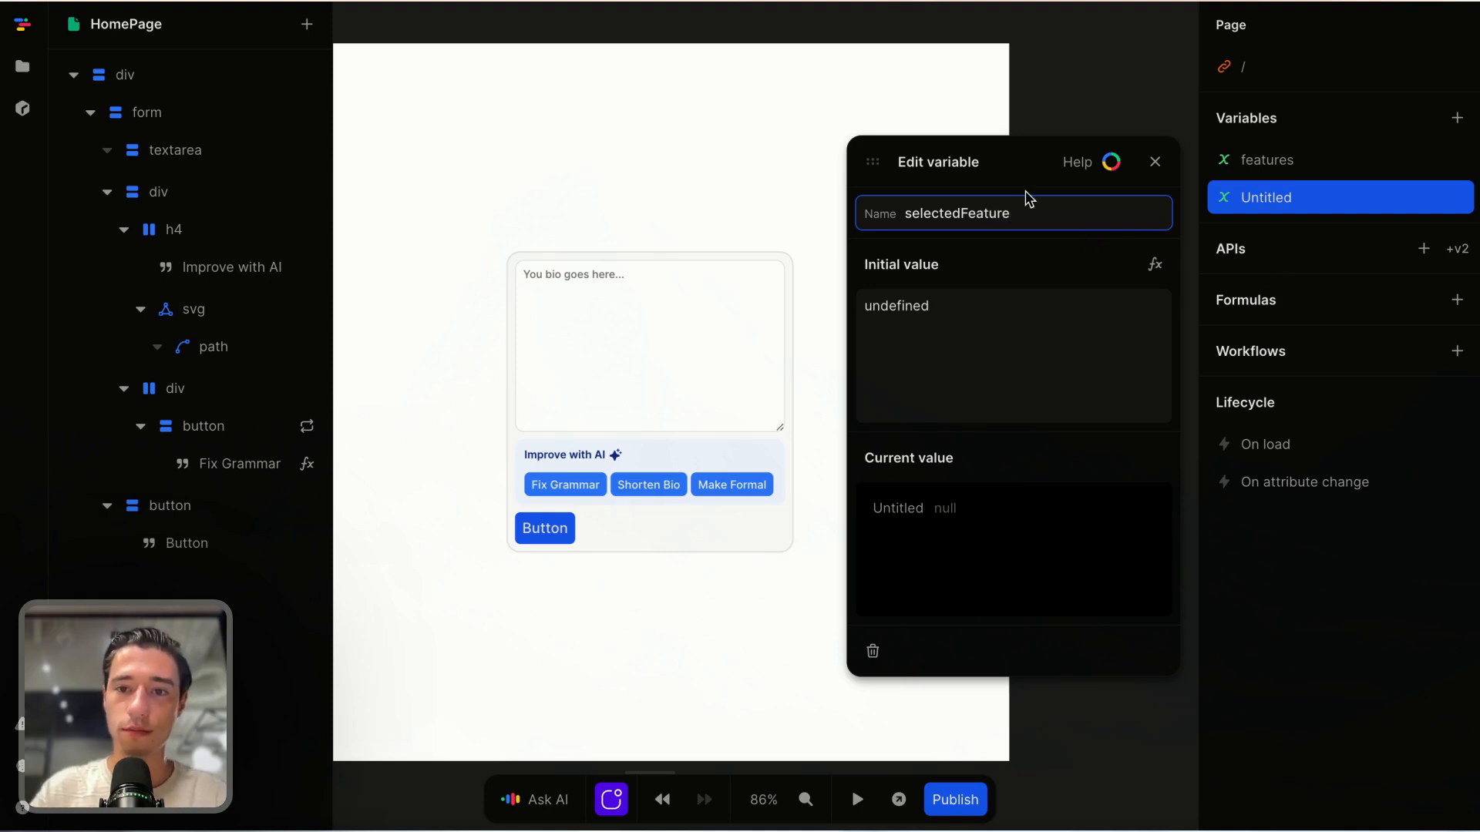
key("Return")
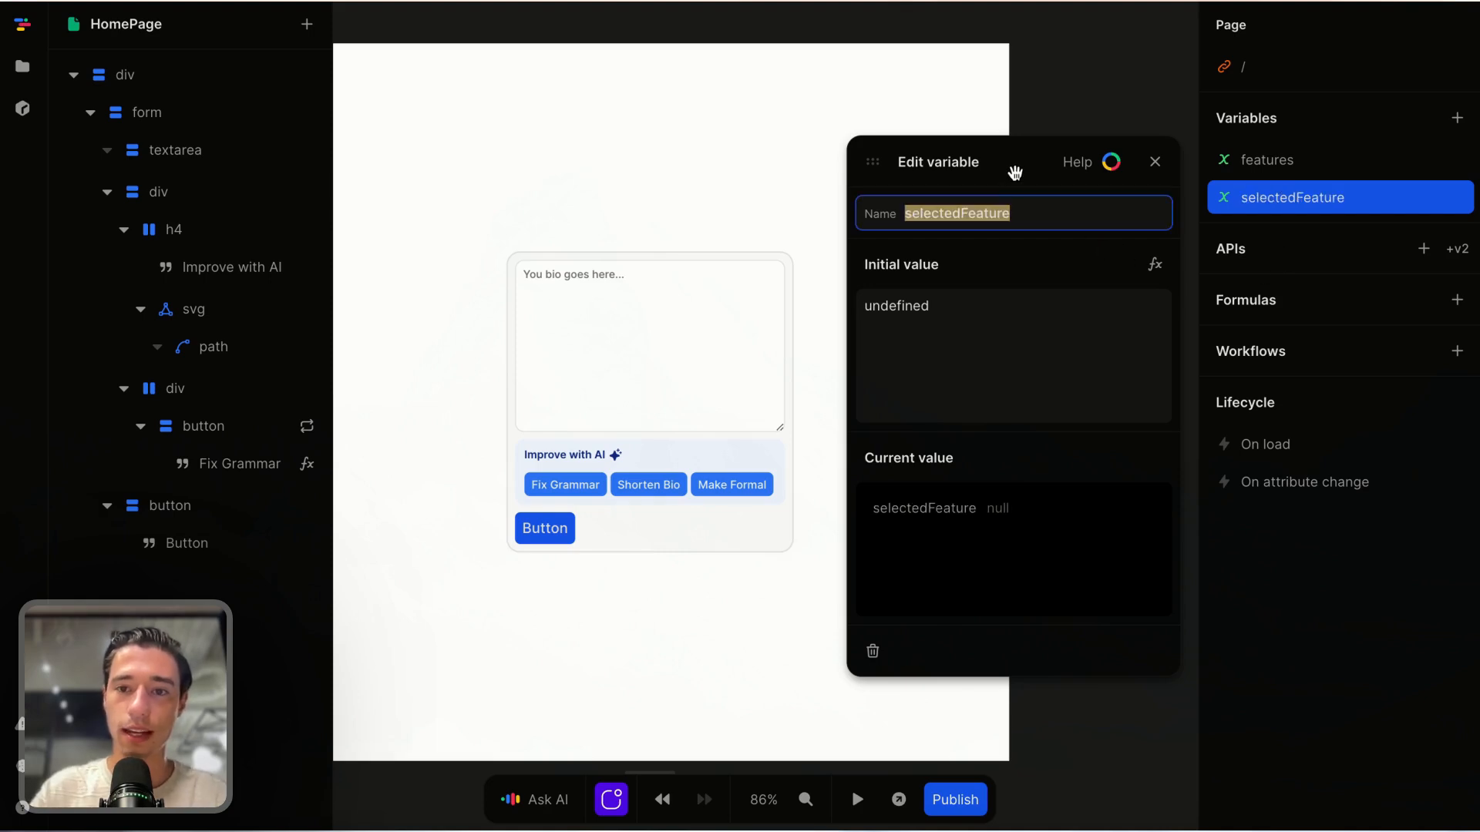
left_click(1021, 180)
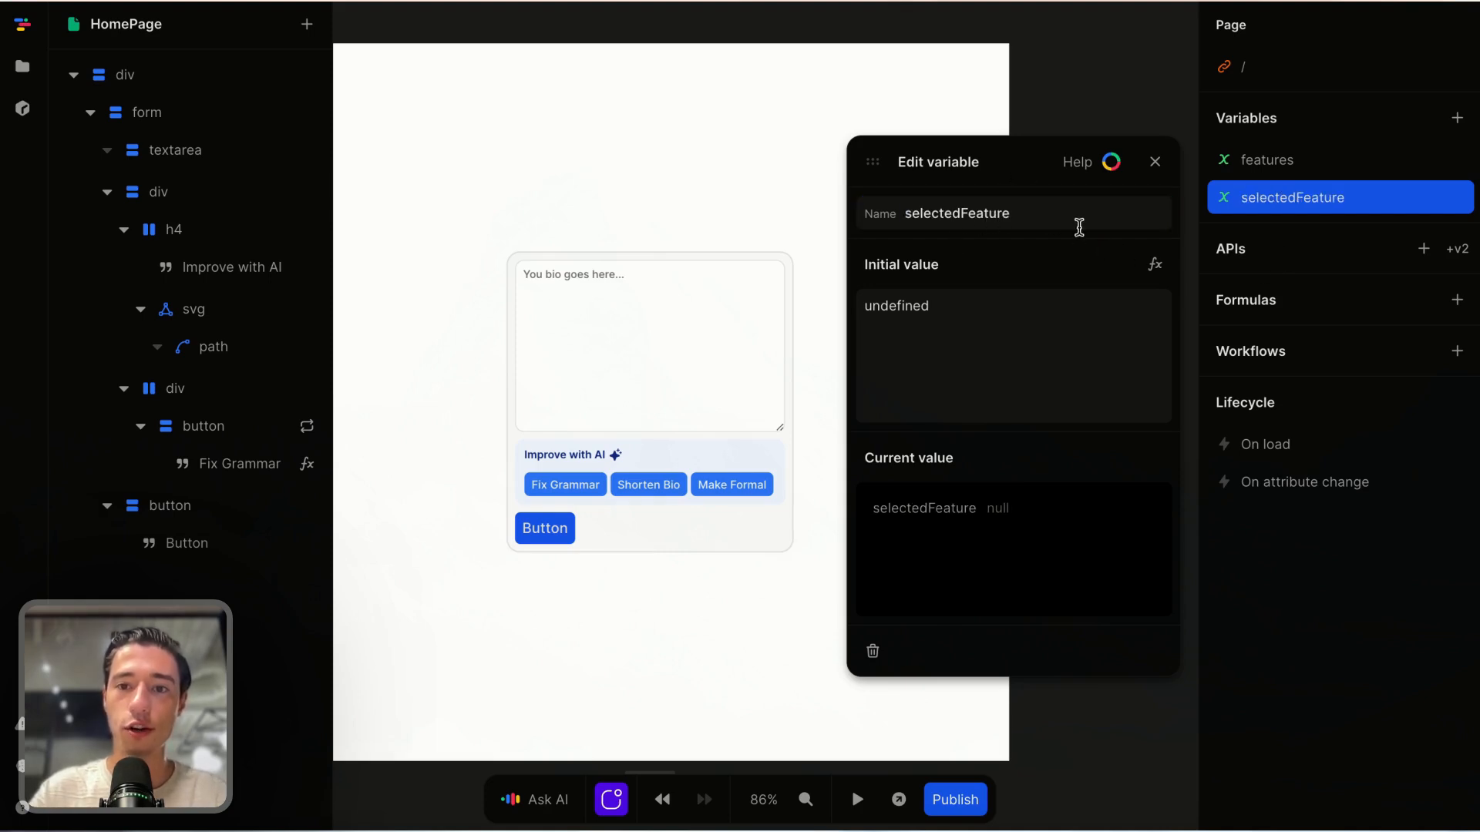
Step: Clear the initial value of the selectedFeature variable and close its editor
double_click(925, 331)
key("BackSpace")
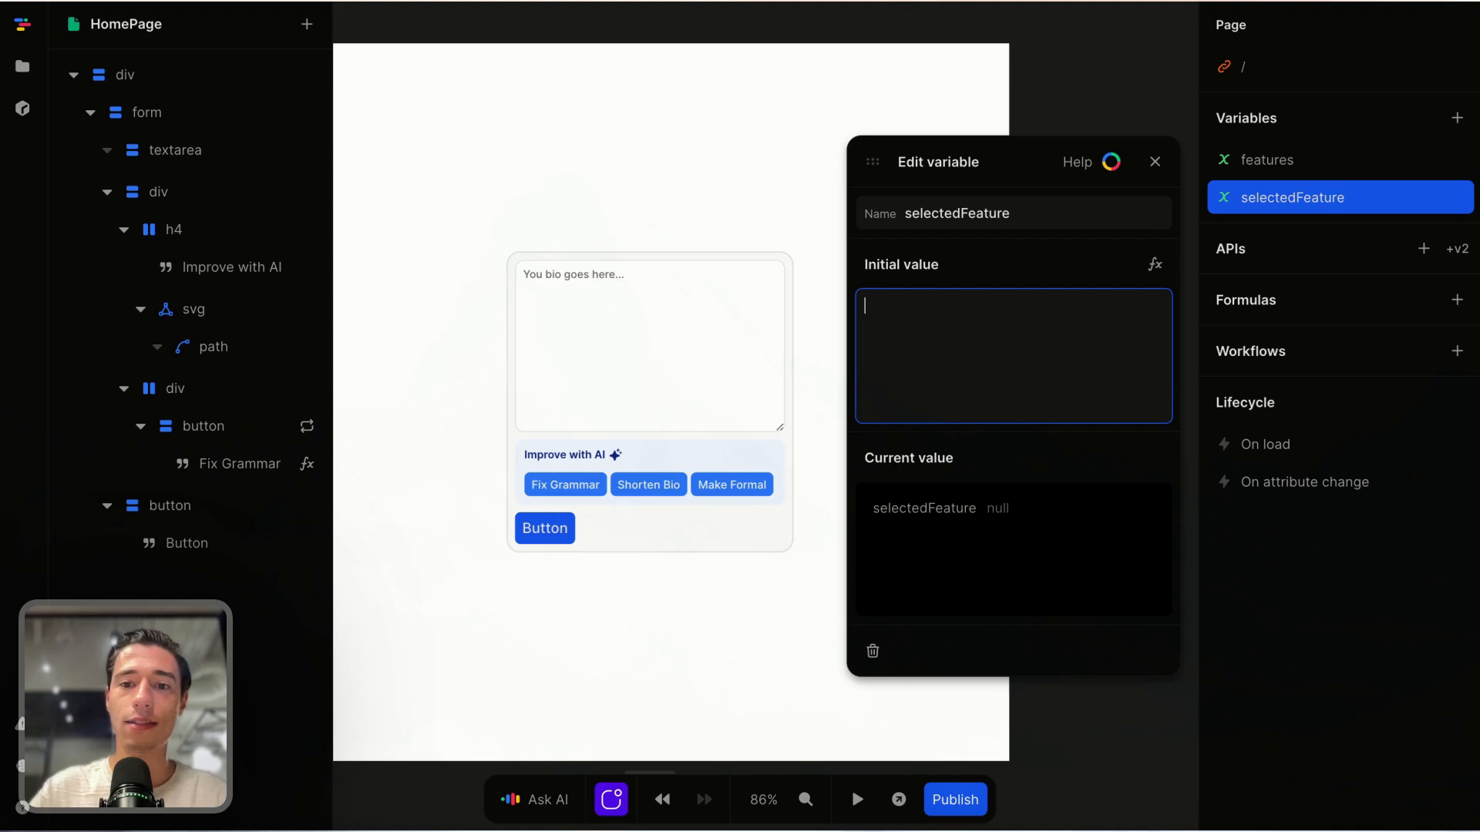
left_click(1021, 266)
left_click(1156, 165)
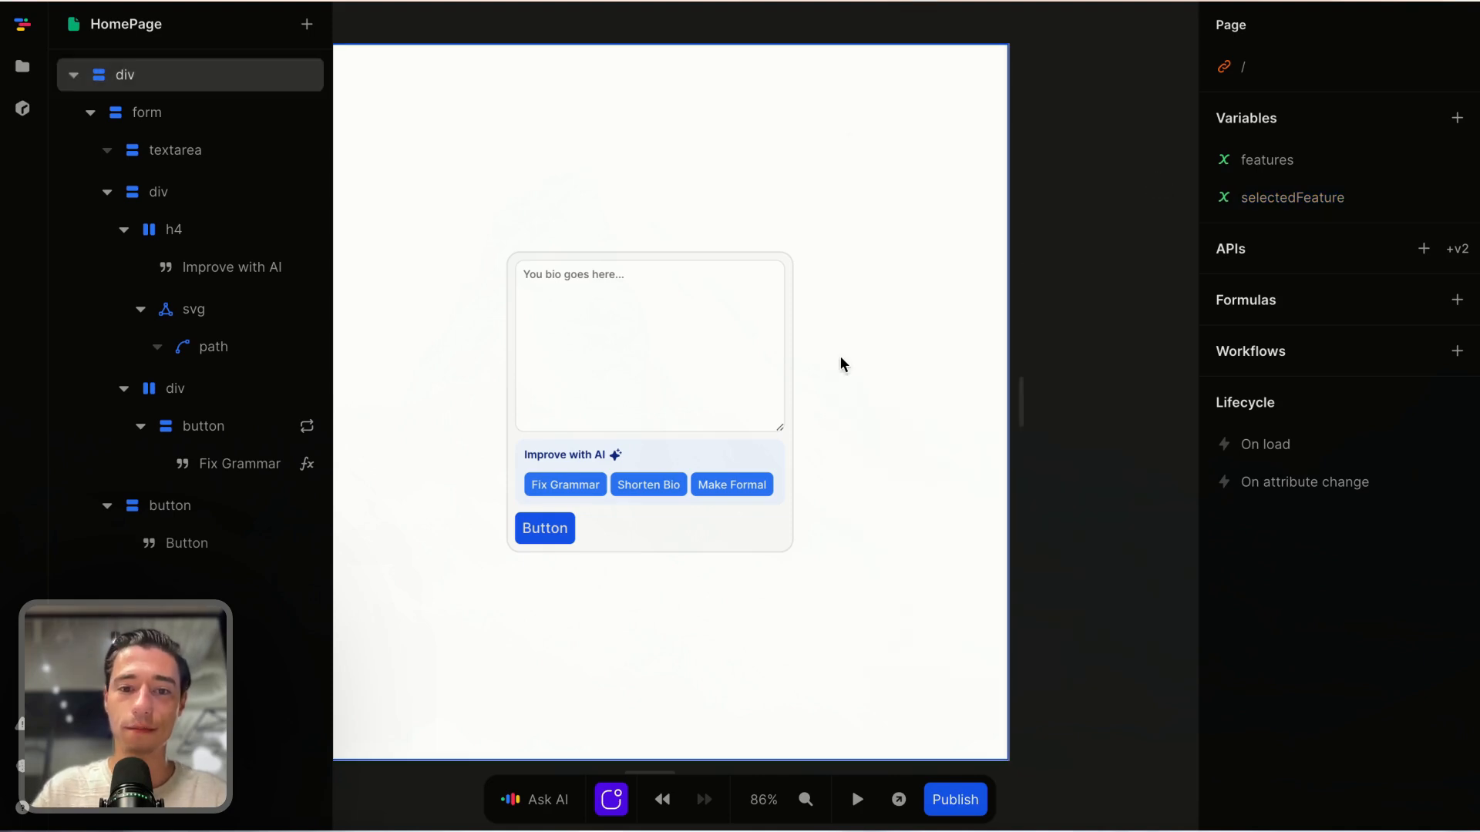
Step: Add a click event to the repeated Fix Grammar button with an action that sets the selectedFeature variable
scroll(601, 484, "up", 2)
scroll(601, 484, "up", 1)
left_click(601, 483)
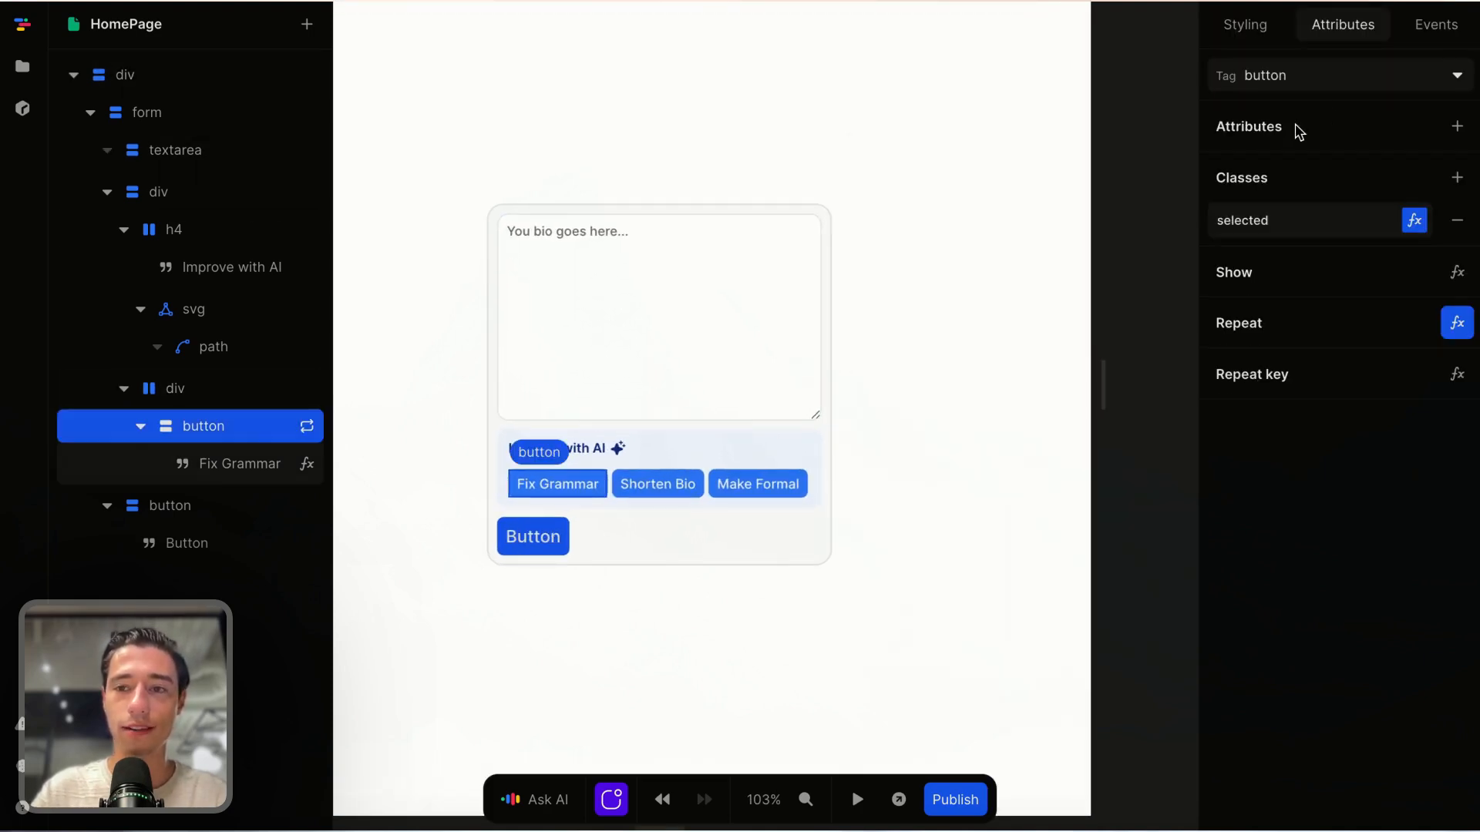
left_click(1445, 29)
left_click(1321, 116)
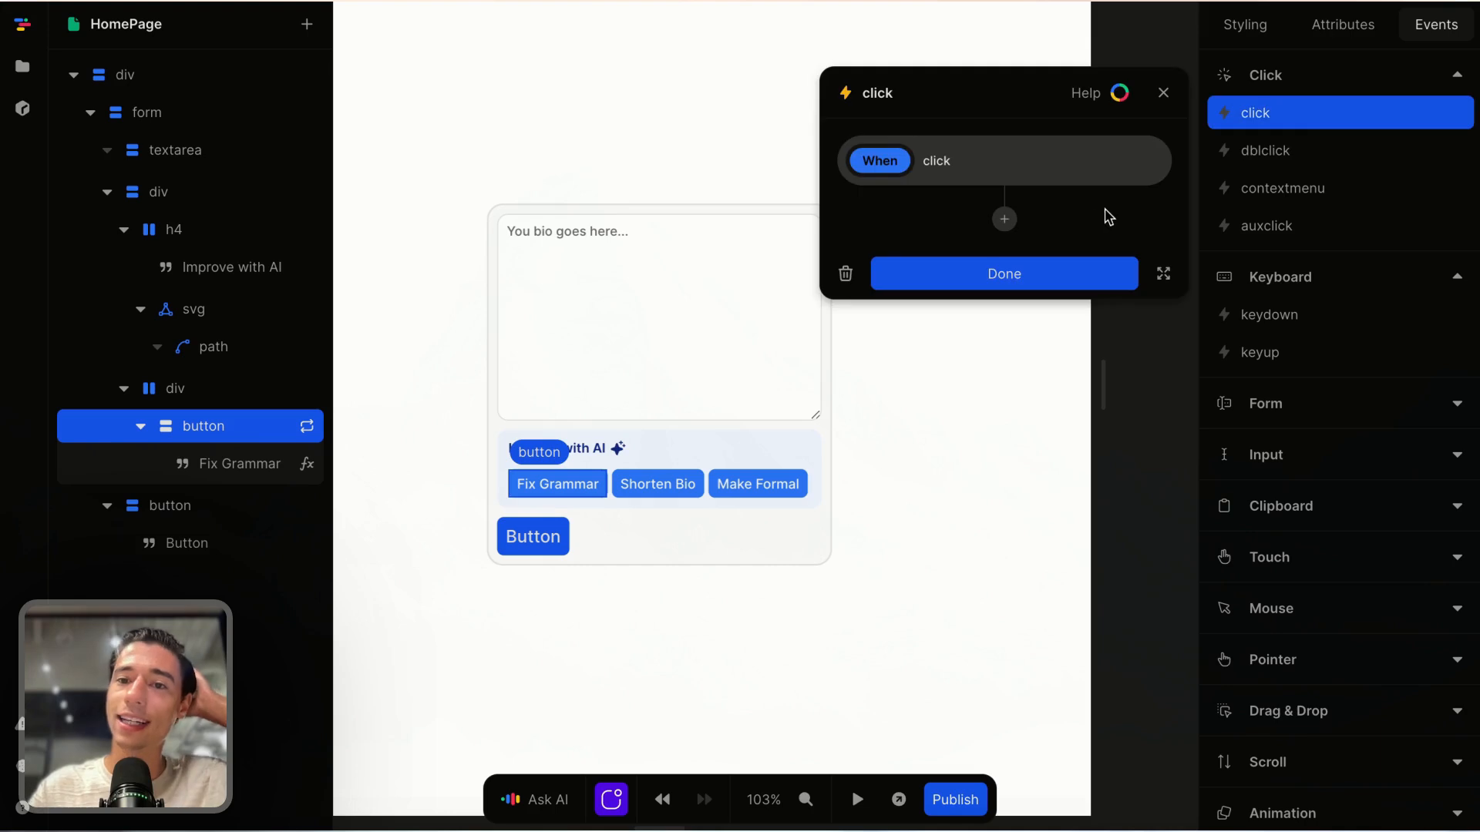
left_click(1004, 222)
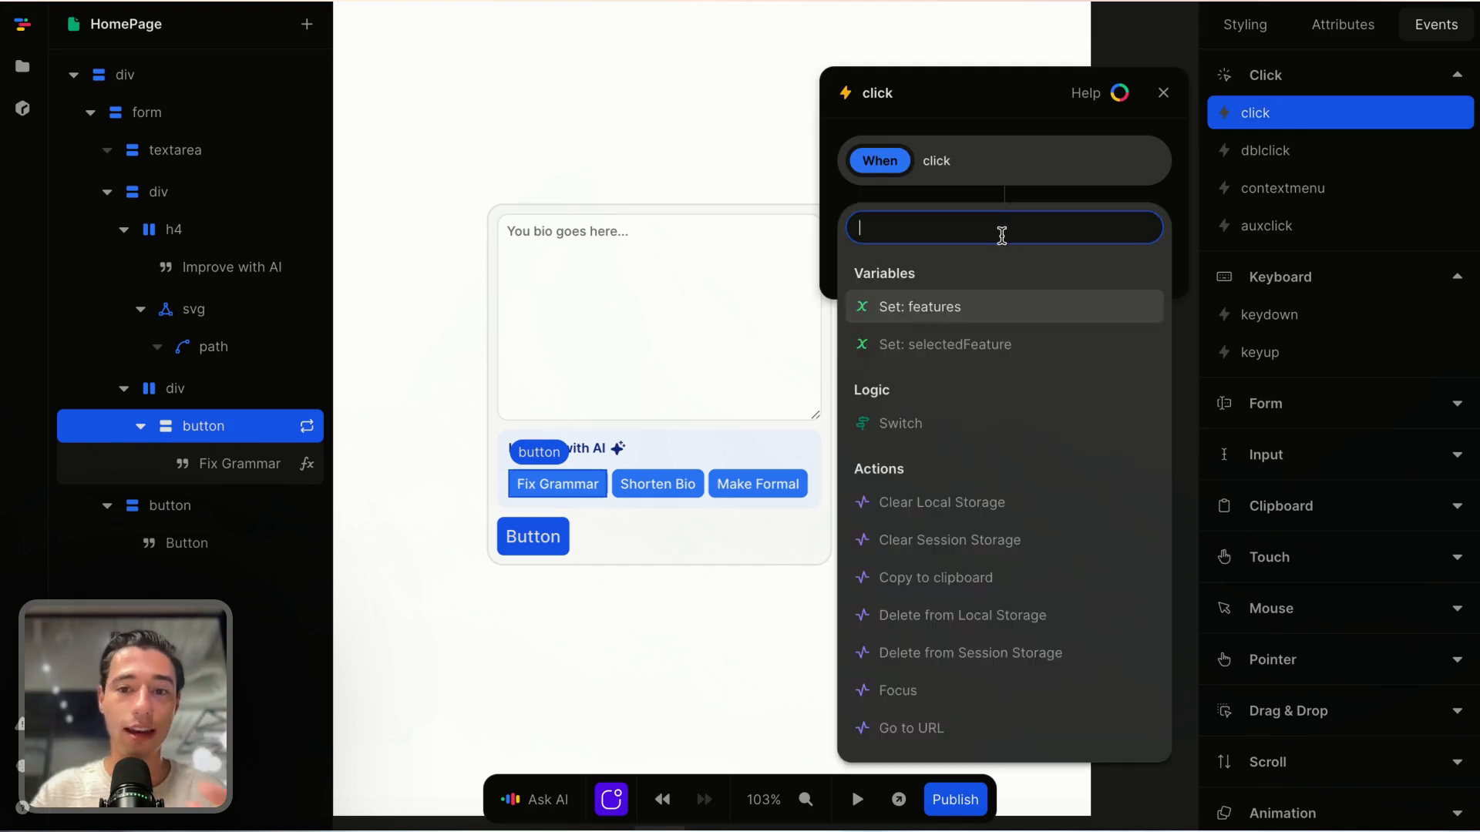
left_click(963, 349)
Step: Give the set-selectedFeature action a formula that outputs the whole repeated Item, and close the click workflow
left_click(1145, 320)
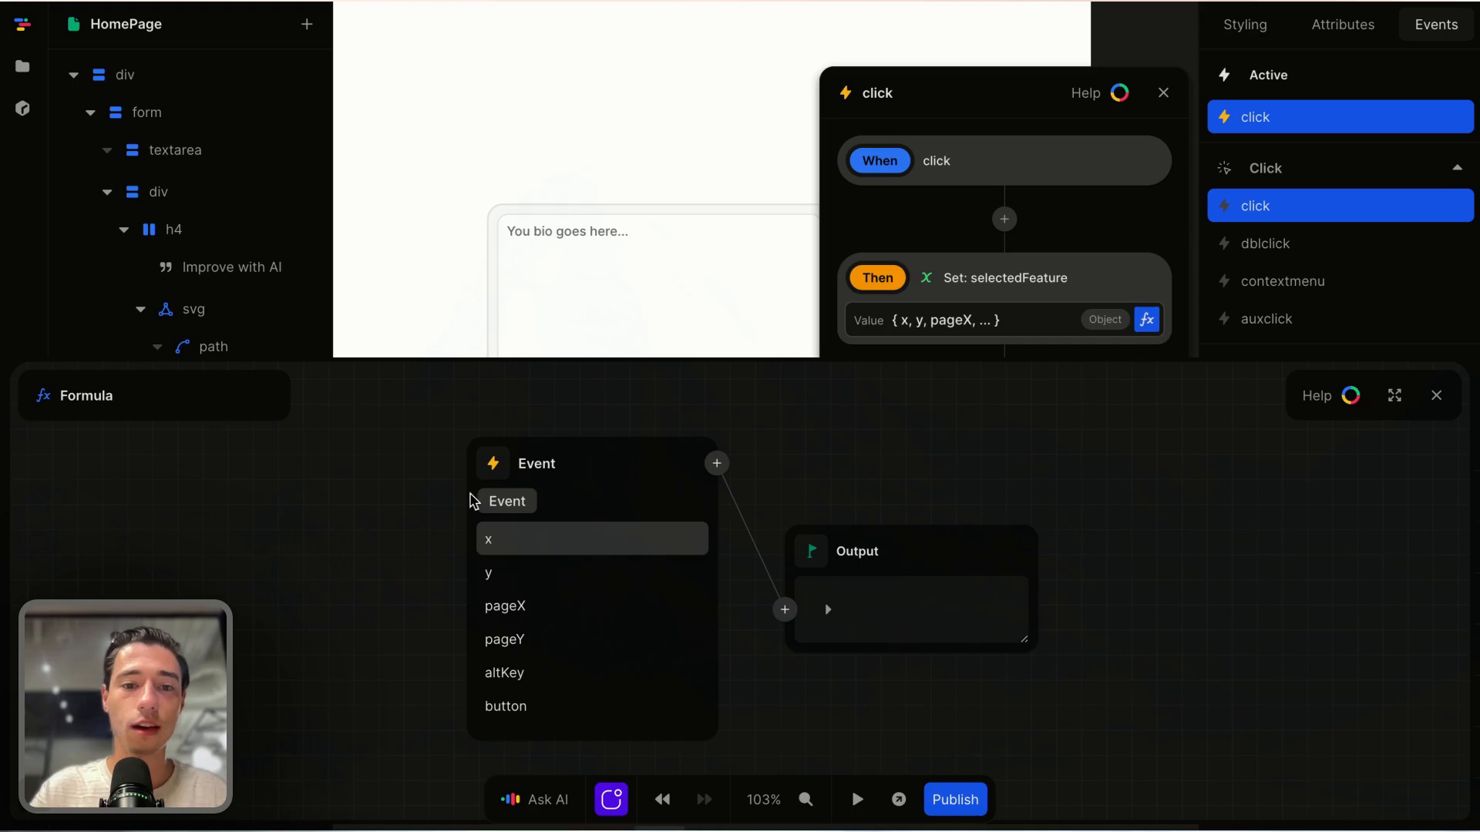
left_click(493, 466)
left_click(522, 610)
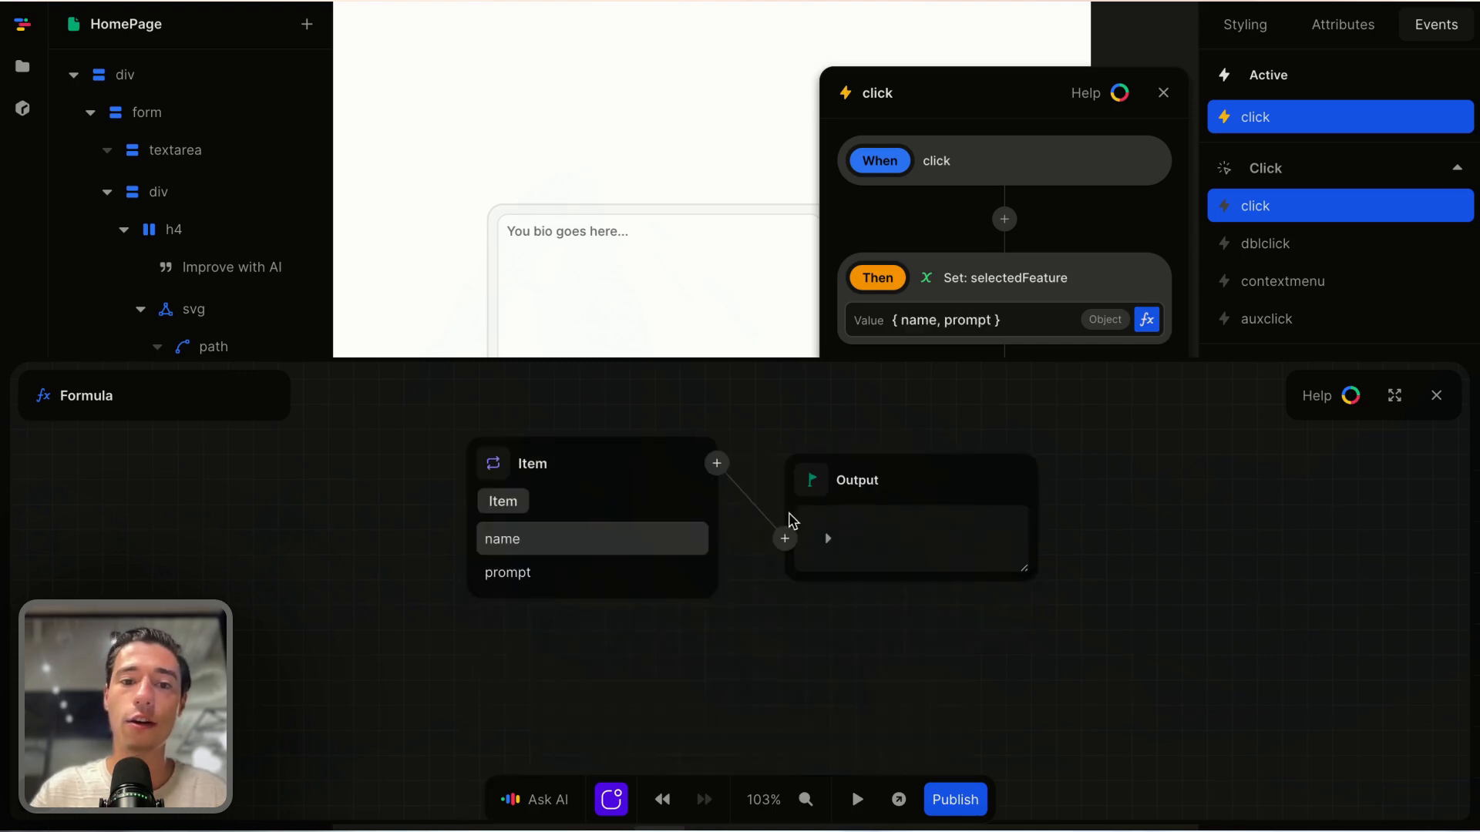
left_click(1436, 395)
left_click(1069, 445)
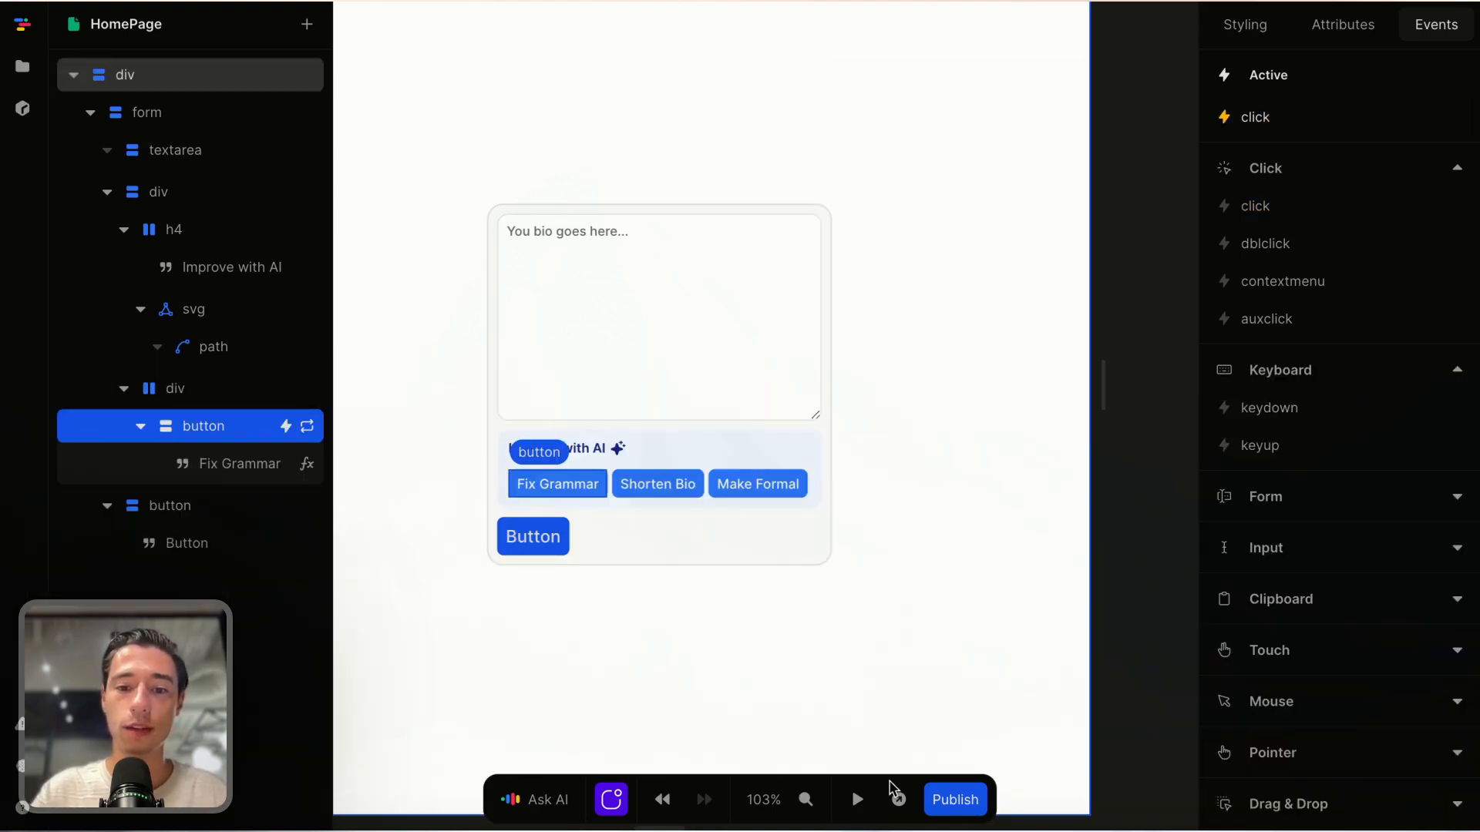
left_click(856, 799)
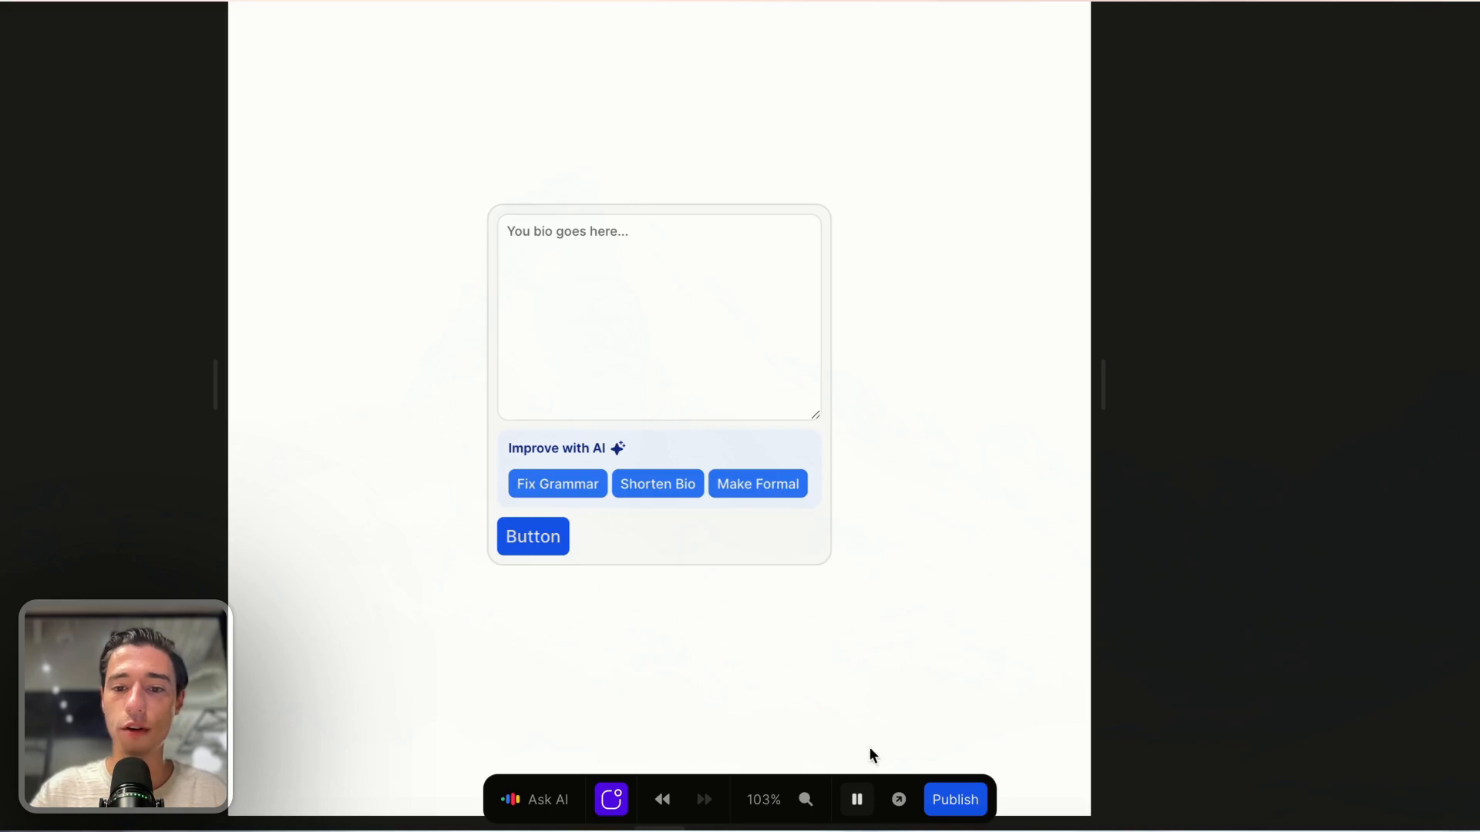
left_click(856, 799)
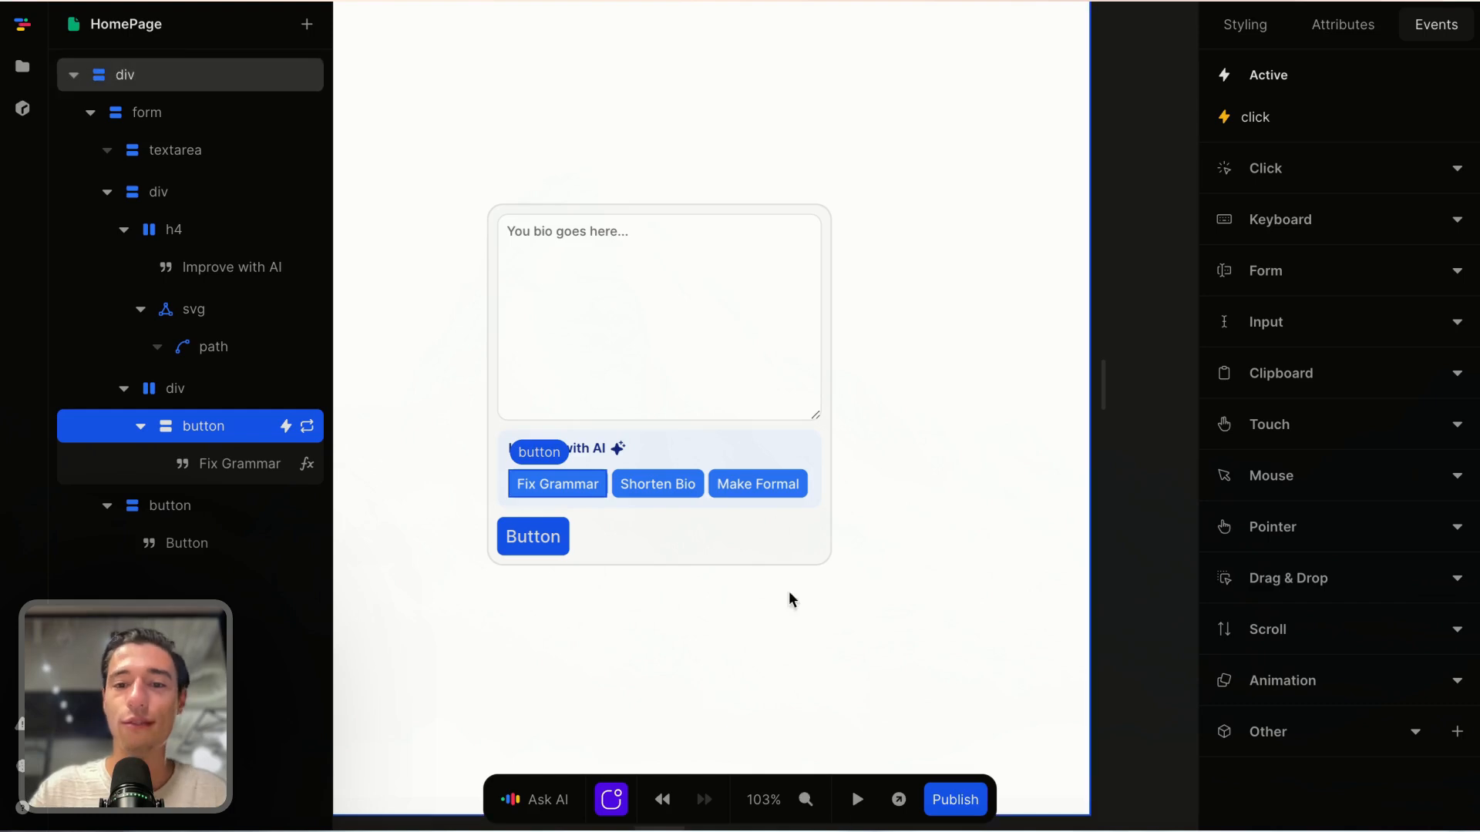
left_click(1342, 33)
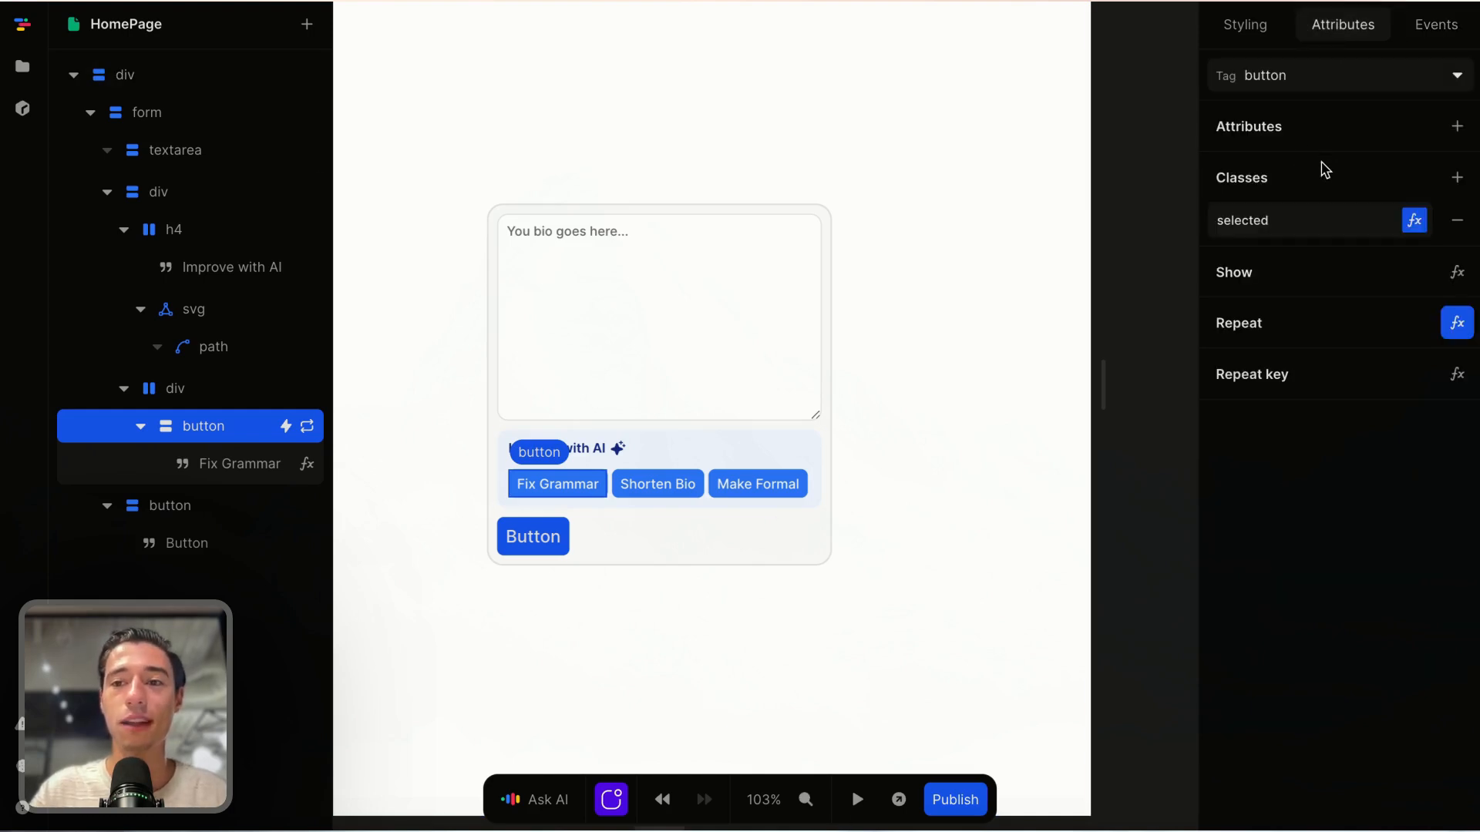
left_click(1456, 177)
left_click(1288, 271)
key("BackSpace")
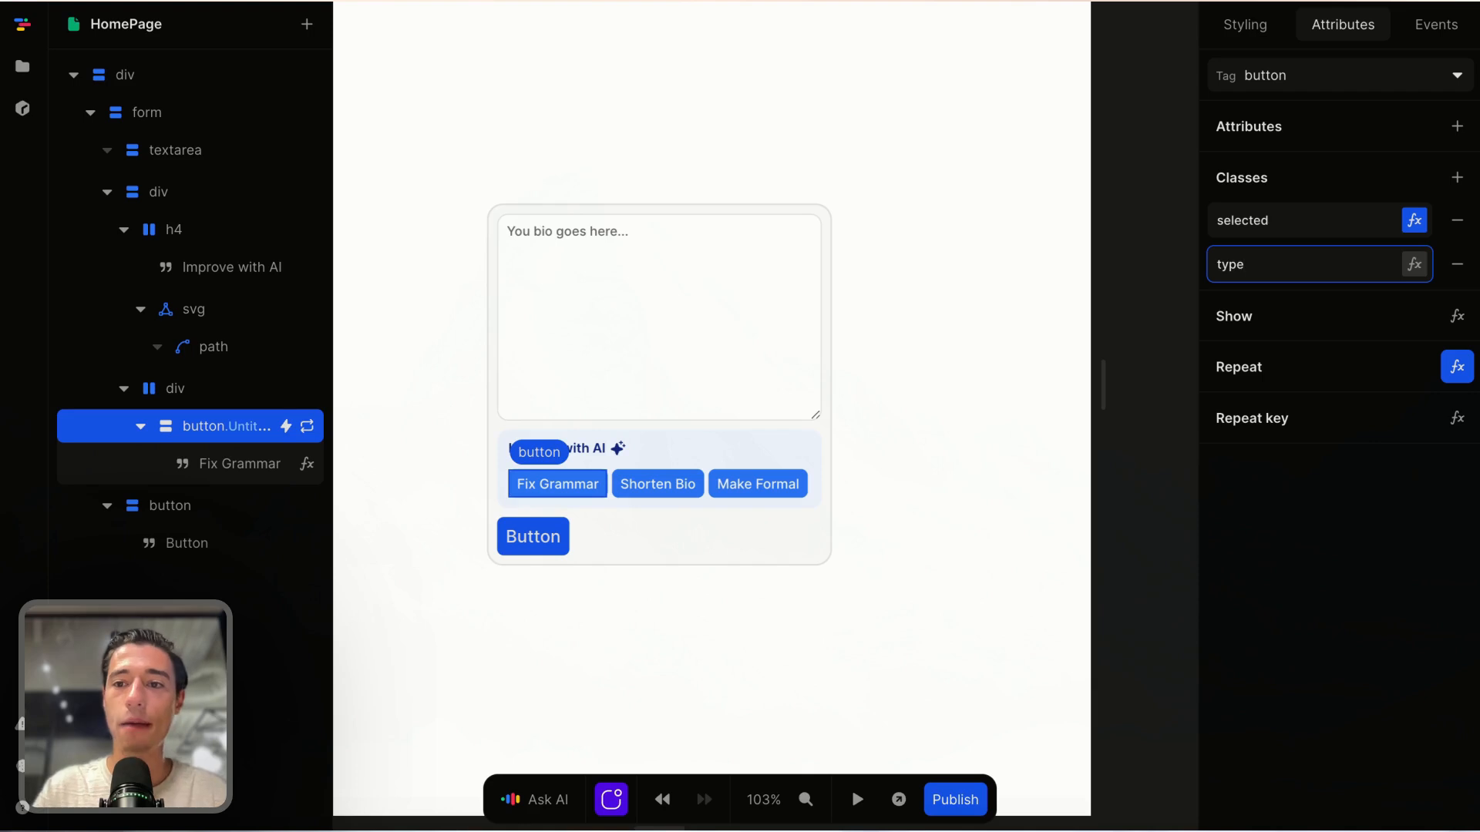
left_click(1415, 264)
left_click(1456, 264)
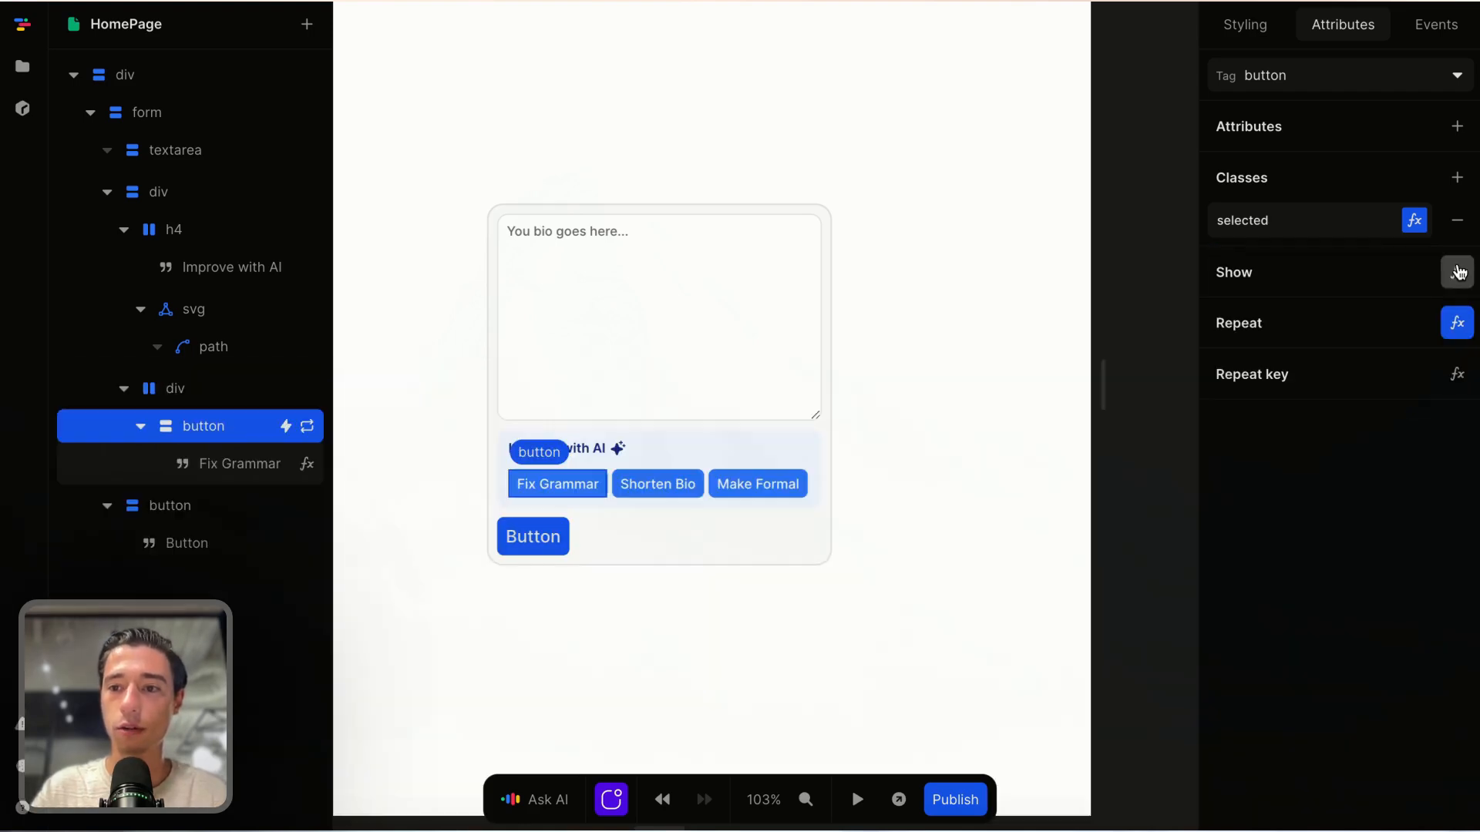
Step: Add a type attribute with the value button to the repeated button
left_click(1456, 125)
type("type")
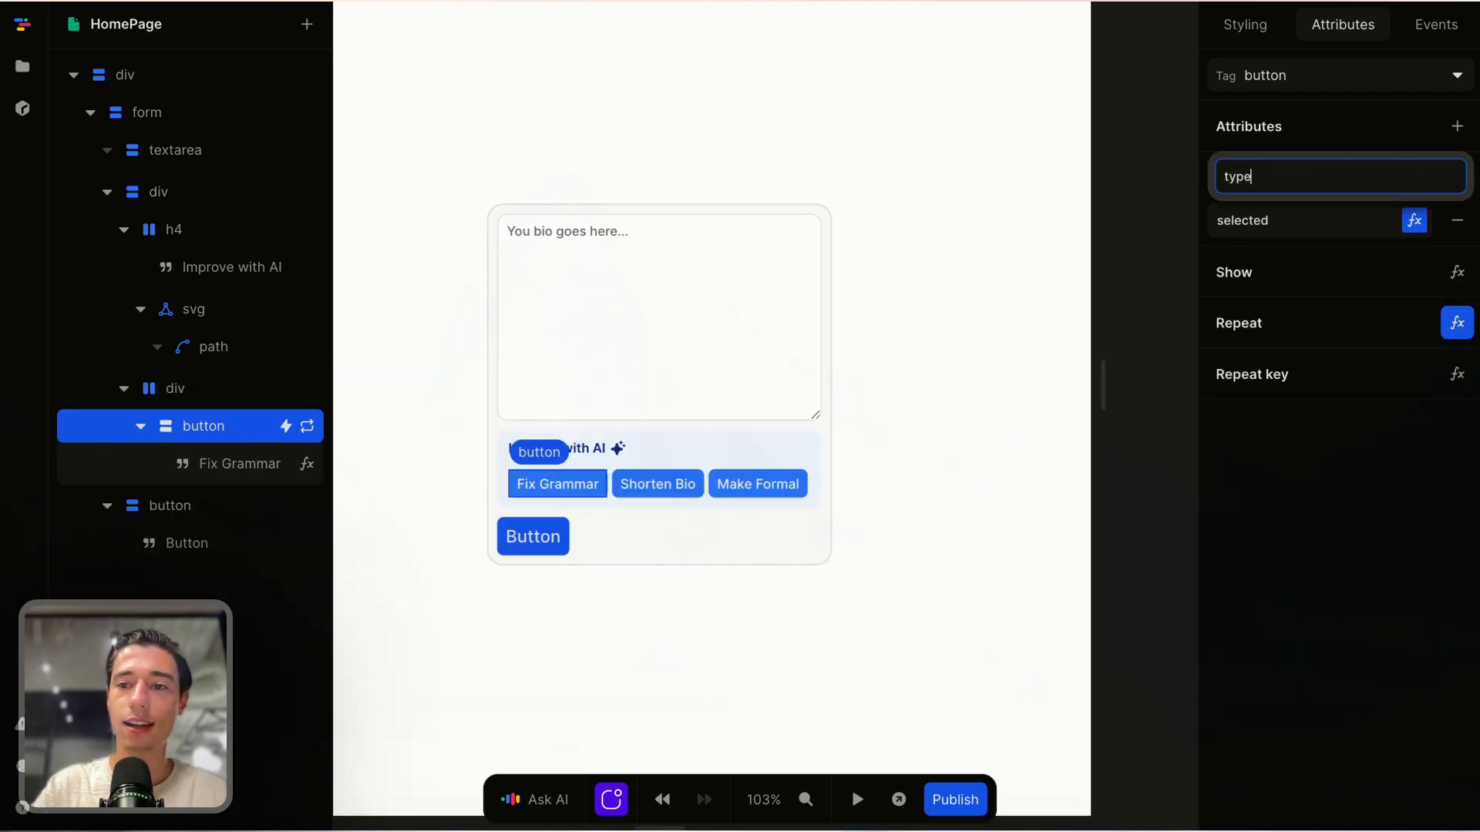
key("Return")
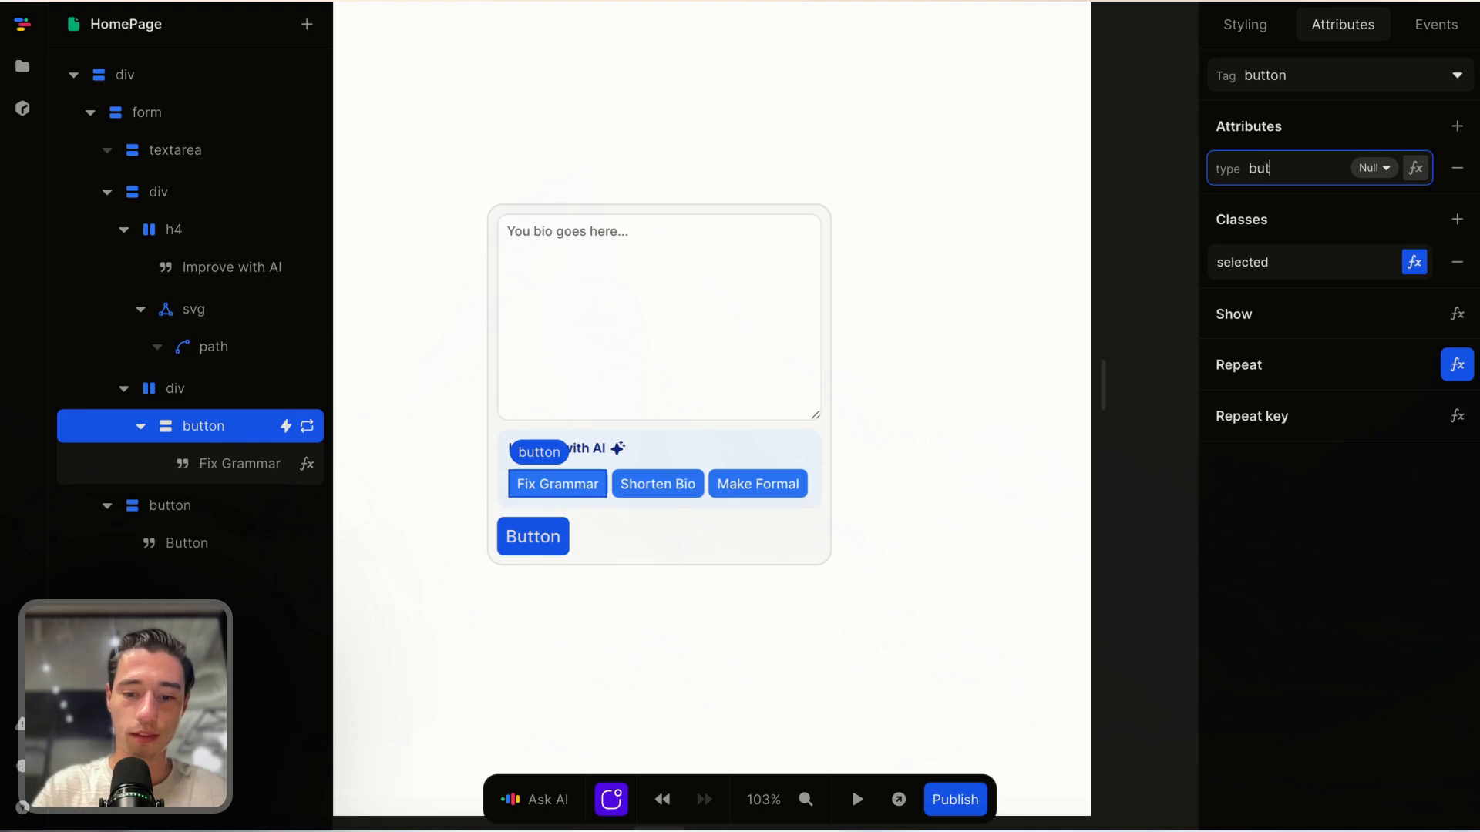
left_click(1313, 560)
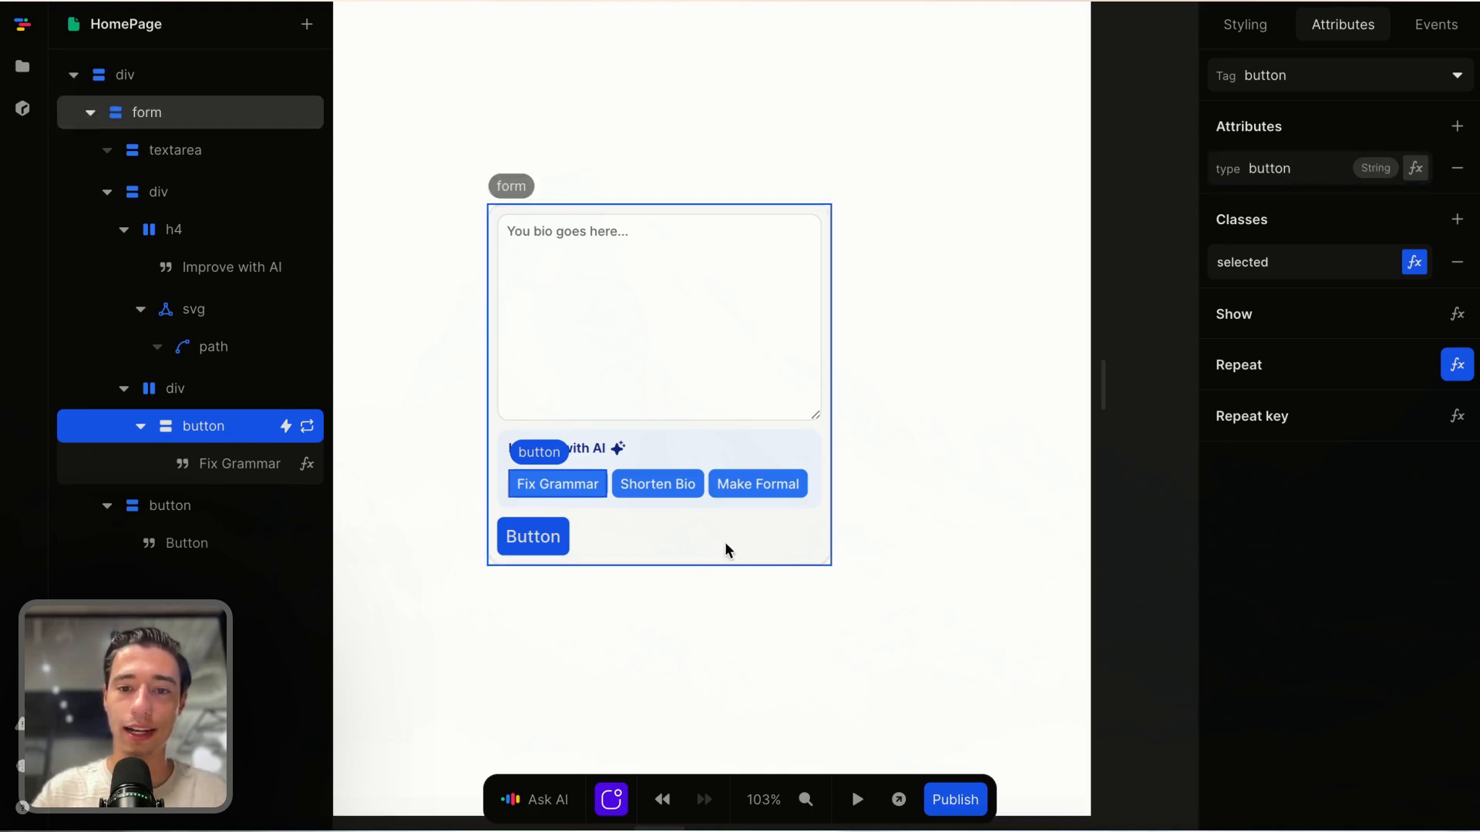
Step: Test the Shorten Bio button in the running app and check the current value of selectedFeature
left_click(678, 484)
left_click(857, 799)
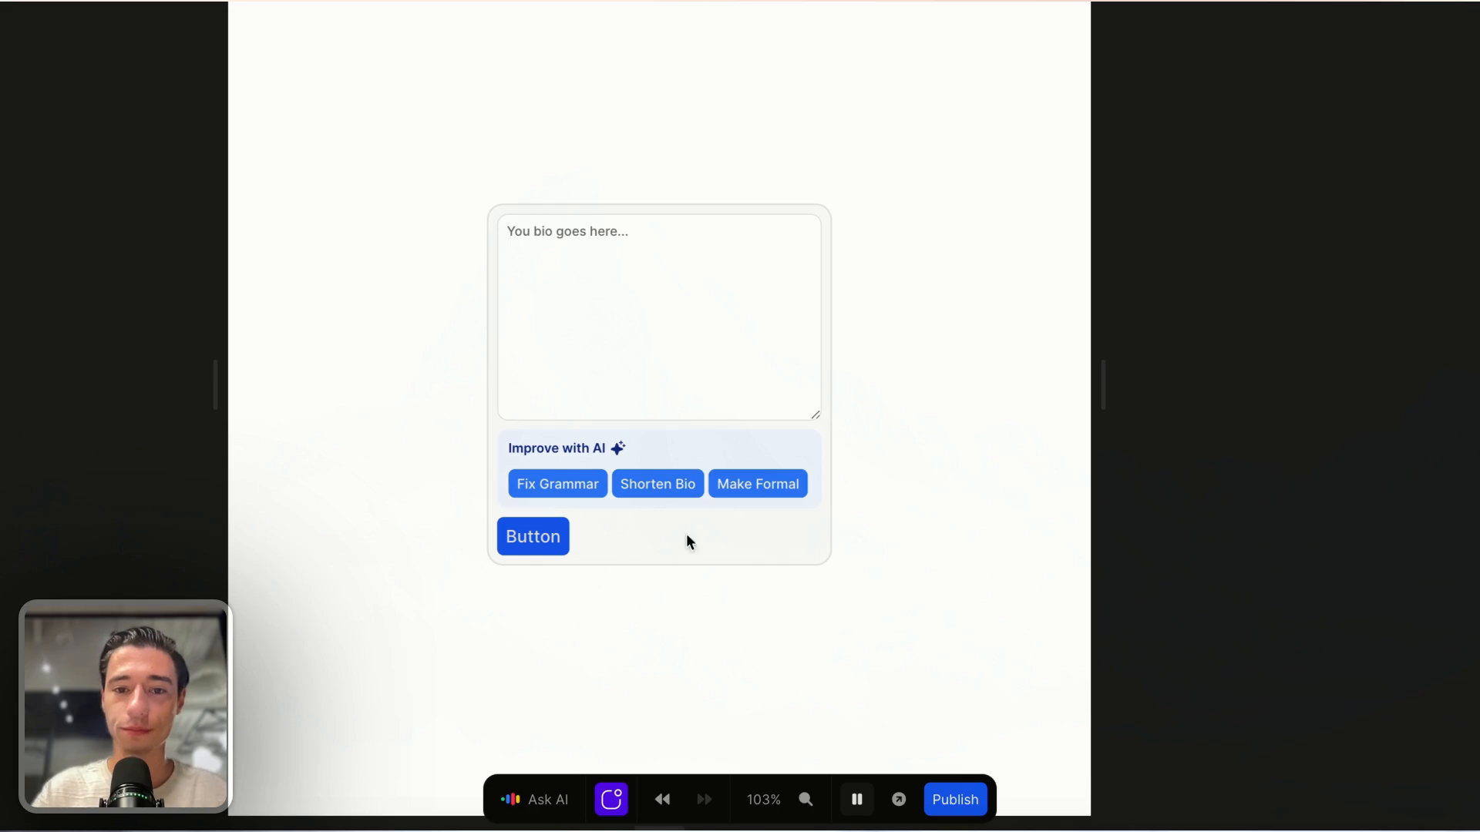
left_click(857, 799)
left_click(1144, 153)
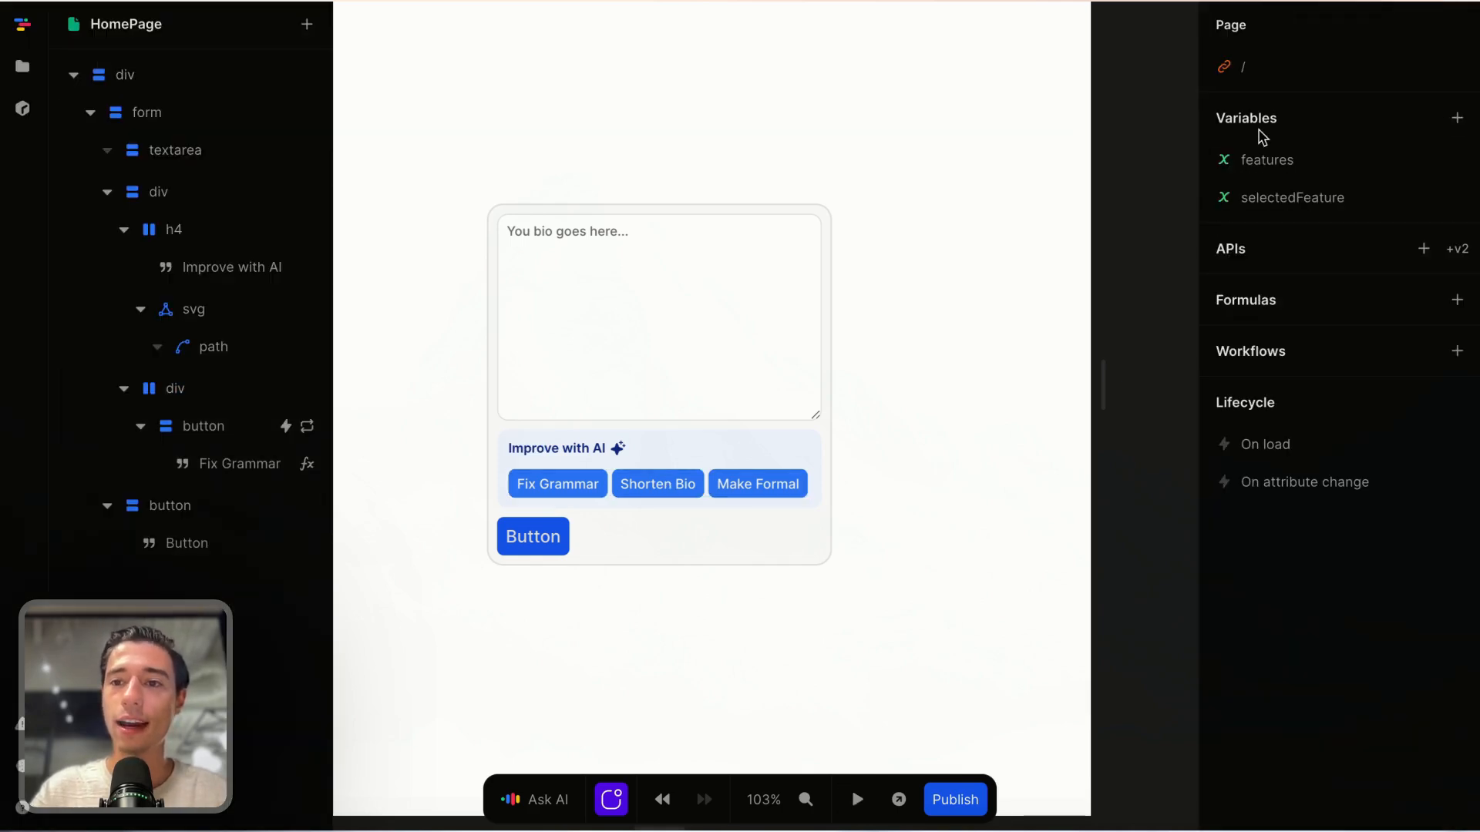
left_click(1290, 209)
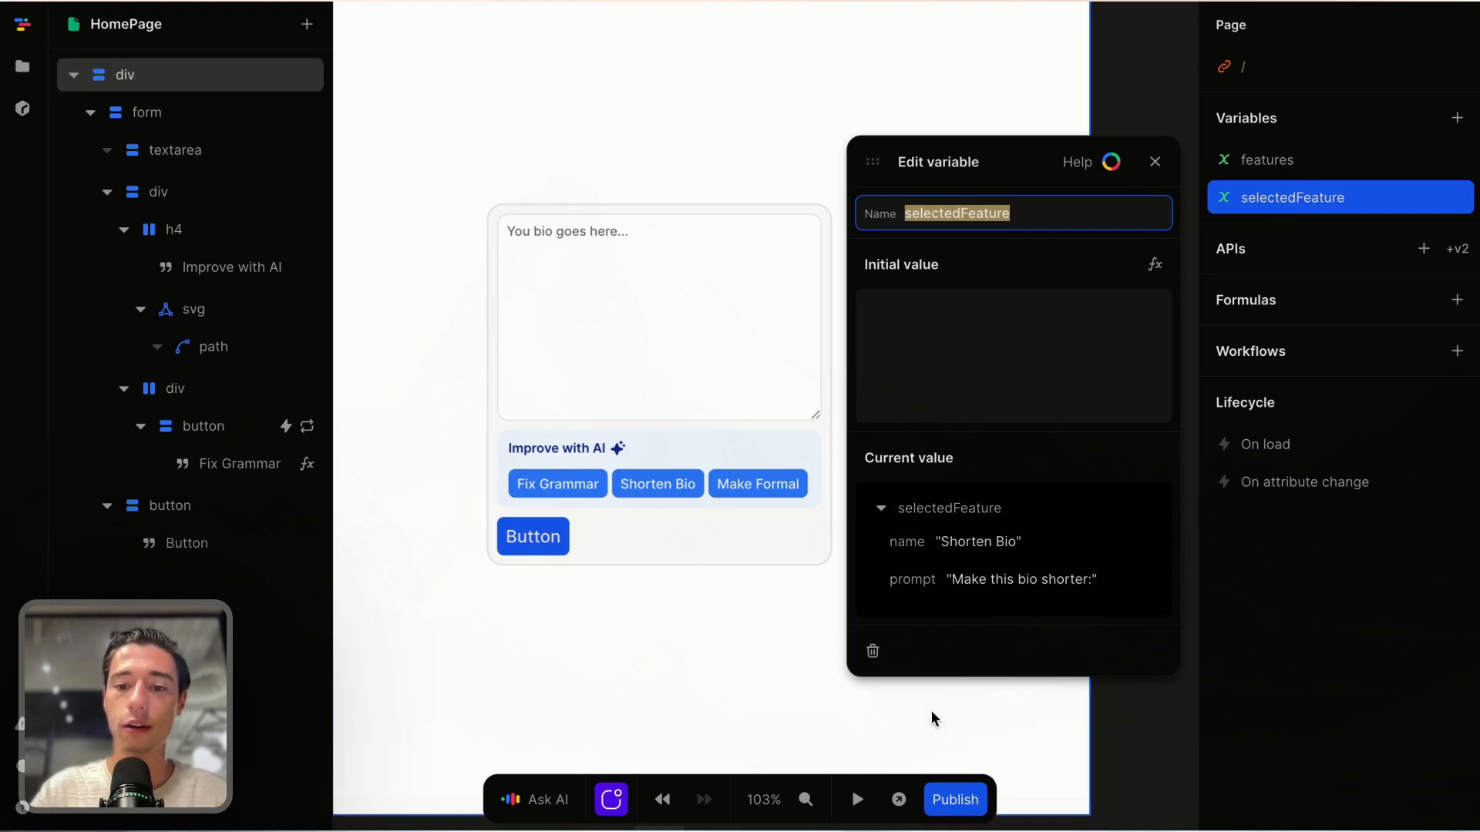
left_click(844, 726)
Step: Test the Make Formal button in the running app and check the current value of selectedFeature
left_click(856, 799)
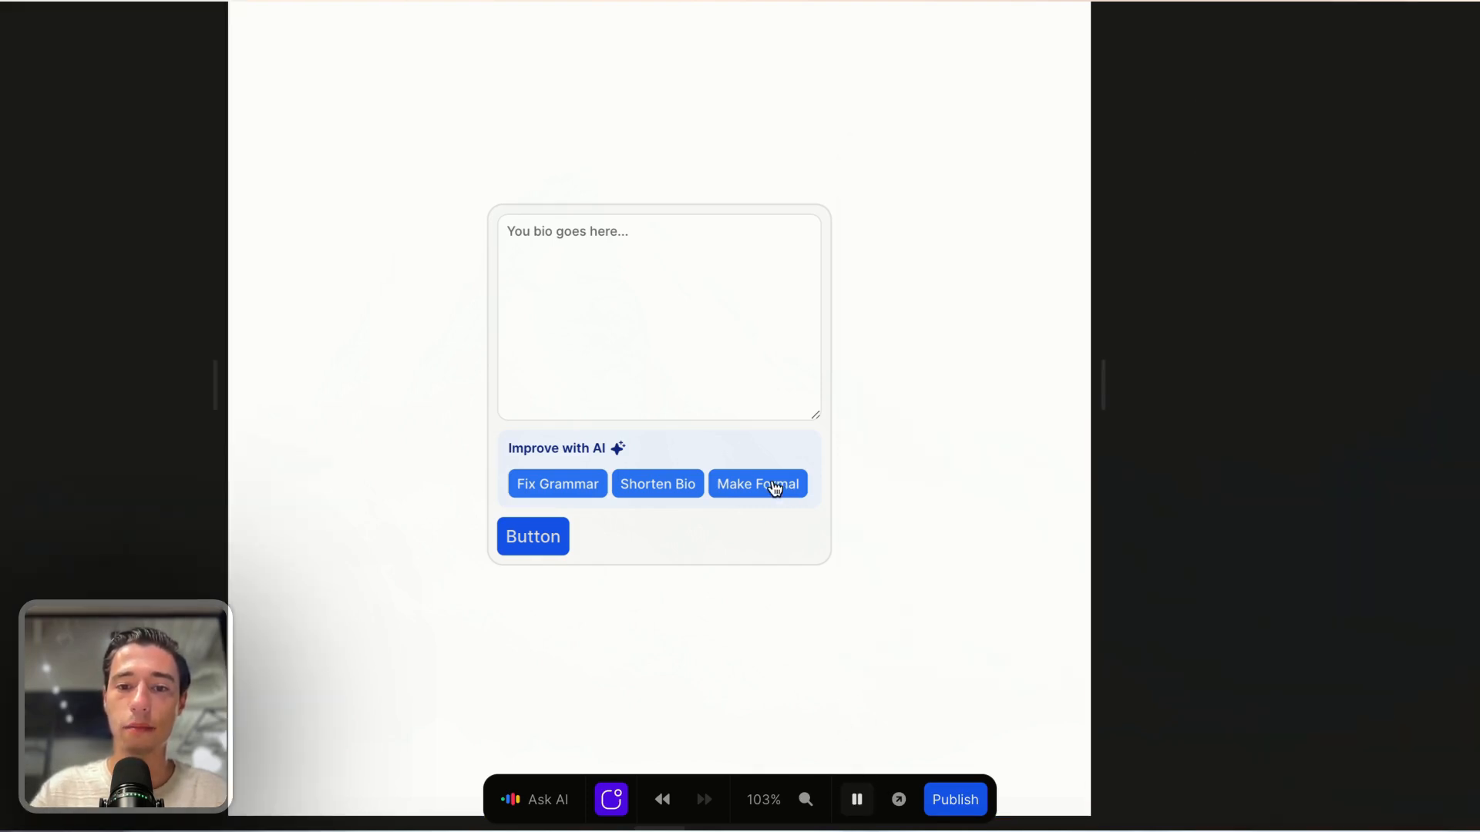
left_click(856, 799)
left_click(1153, 179)
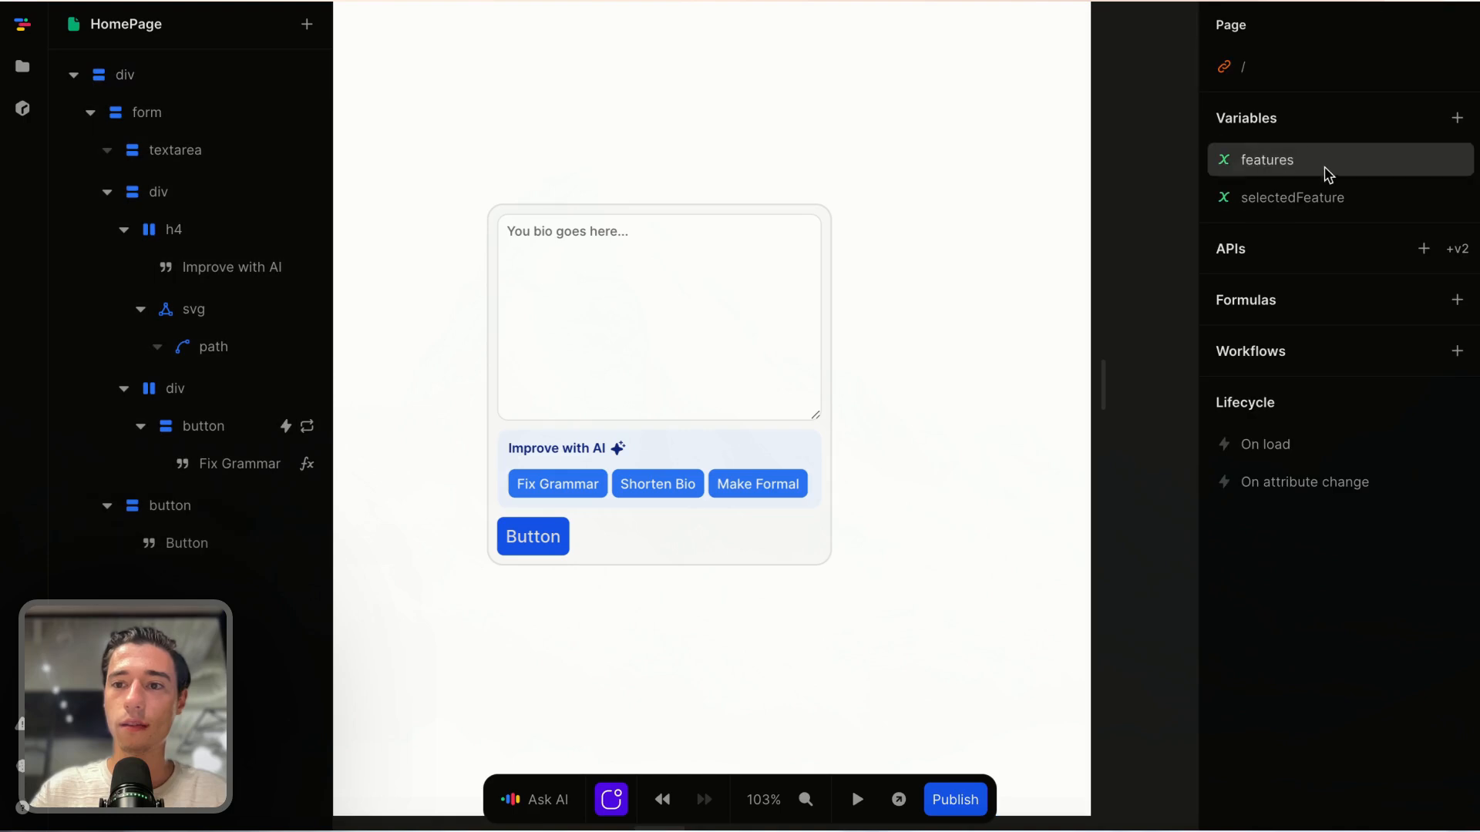
left_click(1310, 198)
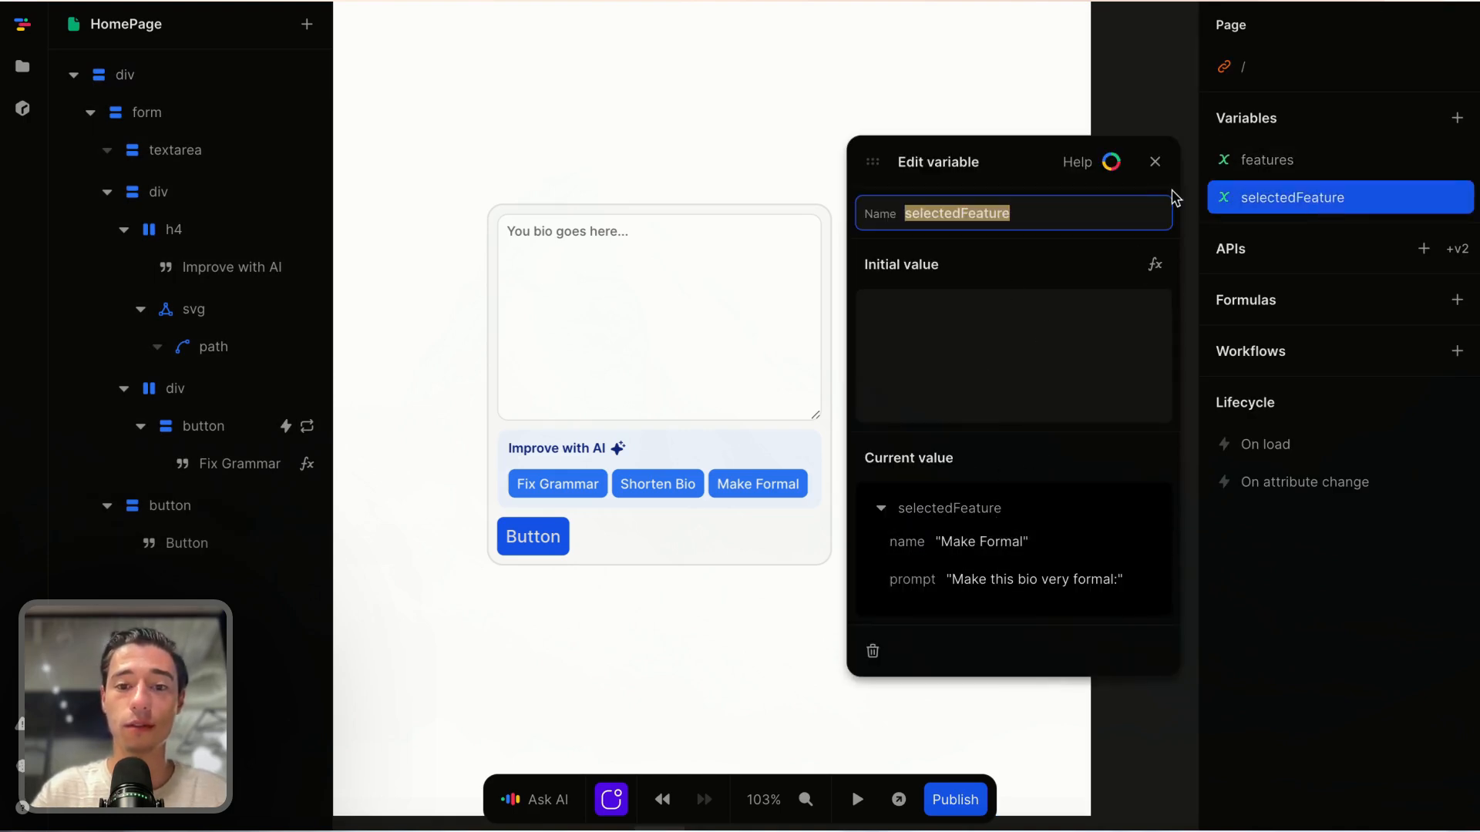
left_click(1167, 166)
Step: Test the Fix Grammar button in the running app and check the current value of selectedFeature
left_click(856, 799)
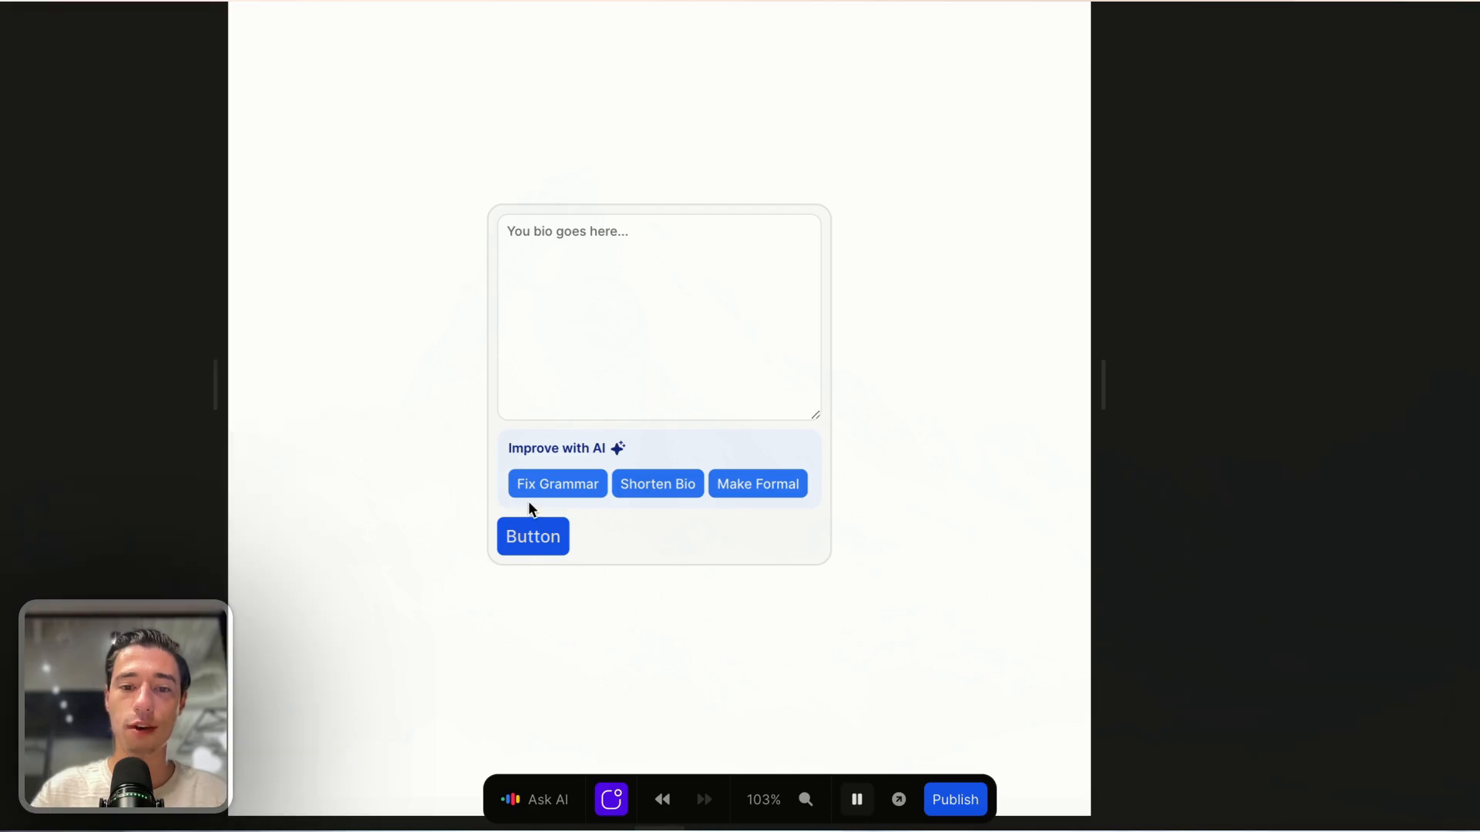
left_click(856, 799)
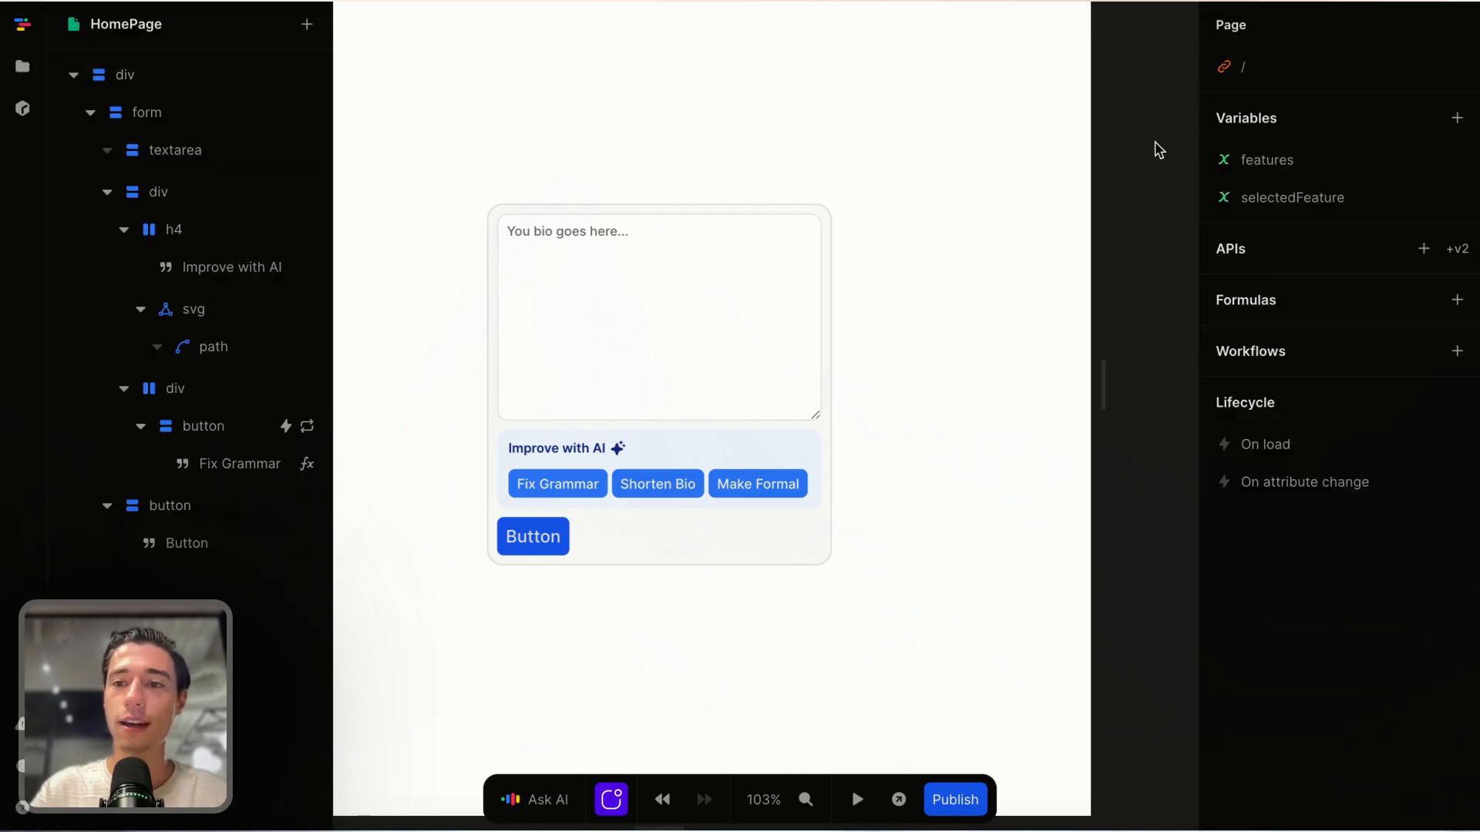
left_click(1276, 192)
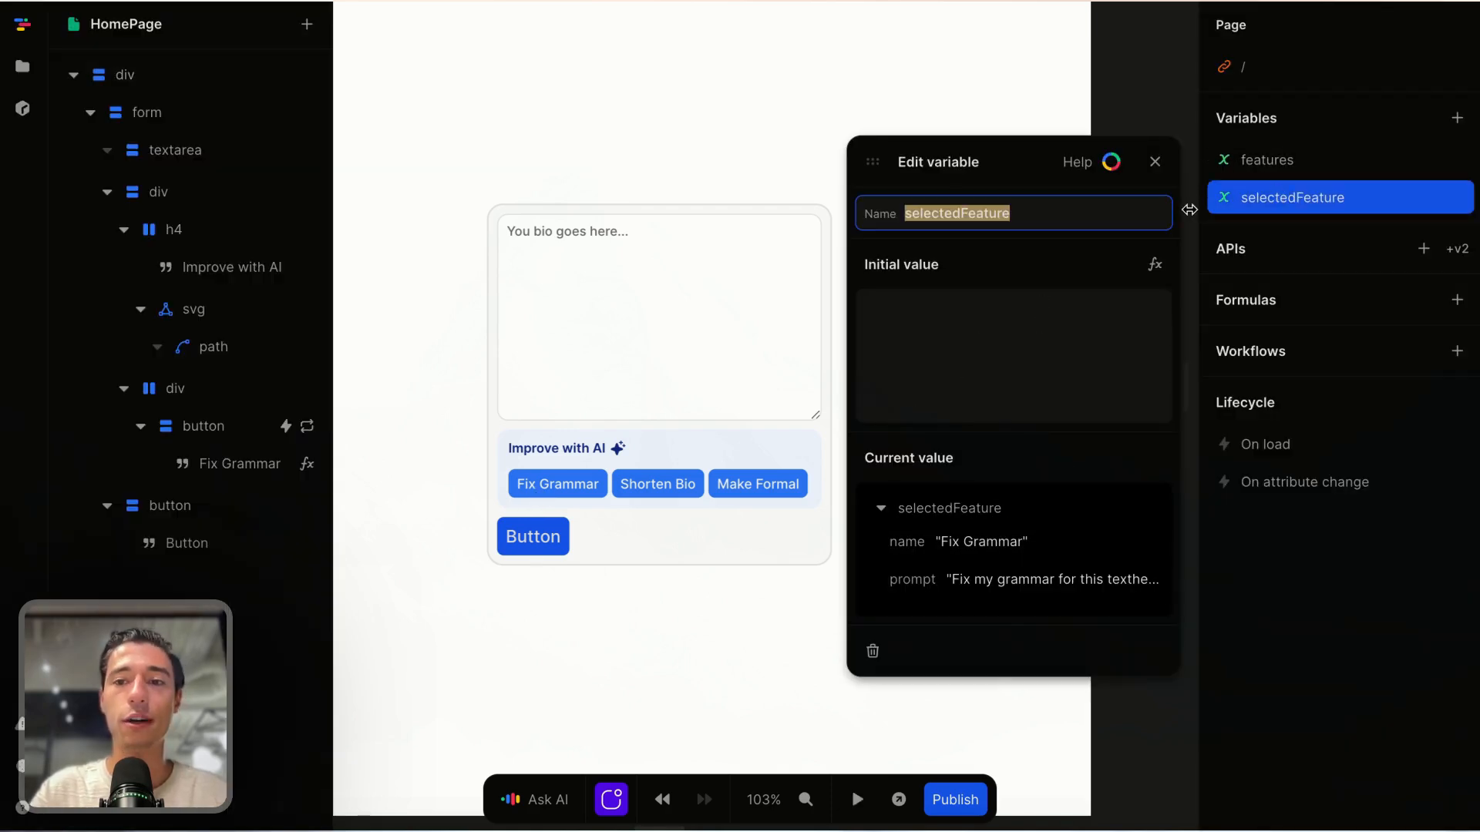
left_click(1155, 161)
left_click(856, 801)
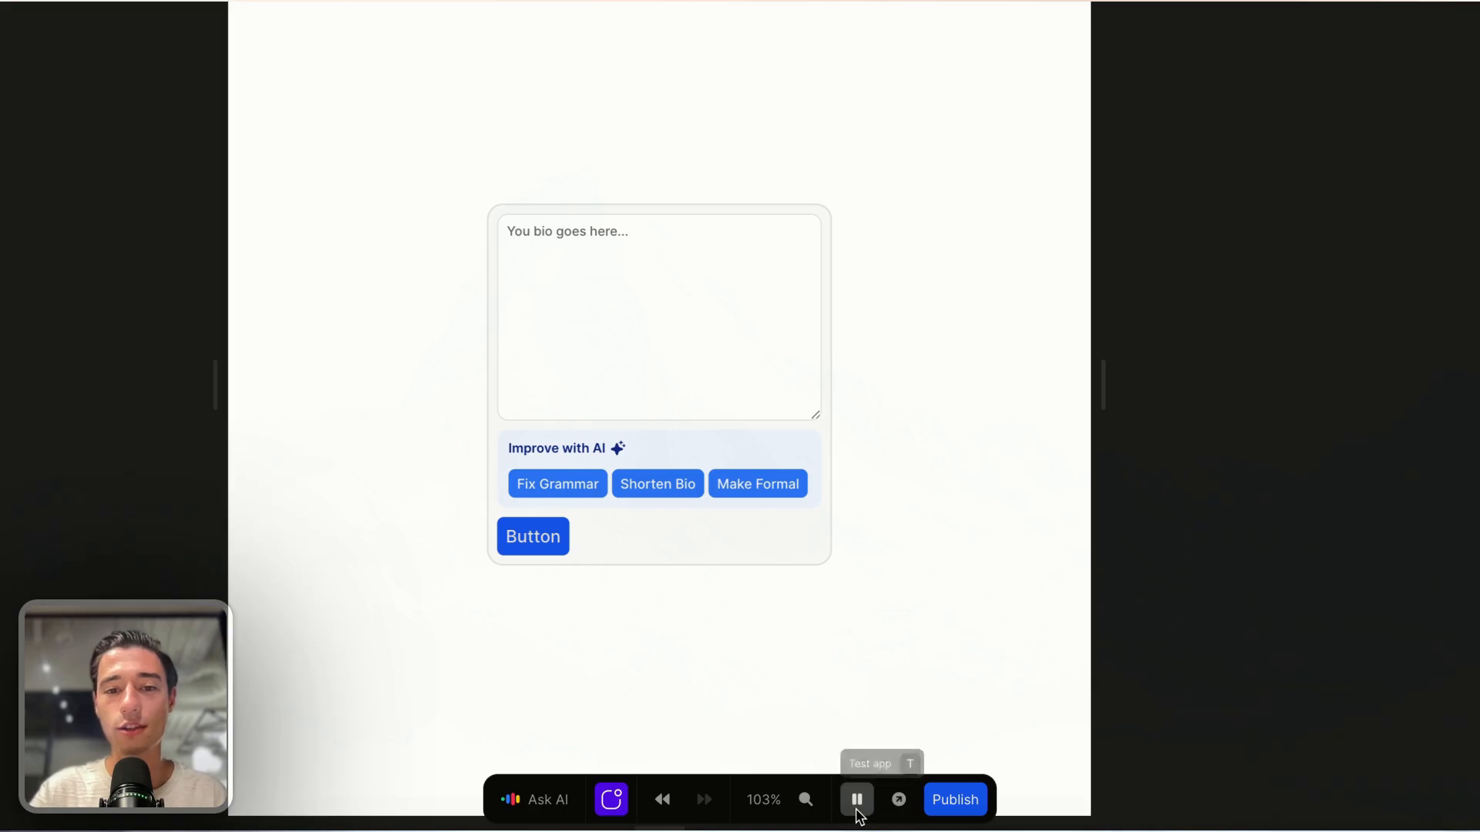
left_click(856, 799)
Step: Insert an Equals formula after the item name in the formula of the repeated button's selected class
left_click(589, 487)
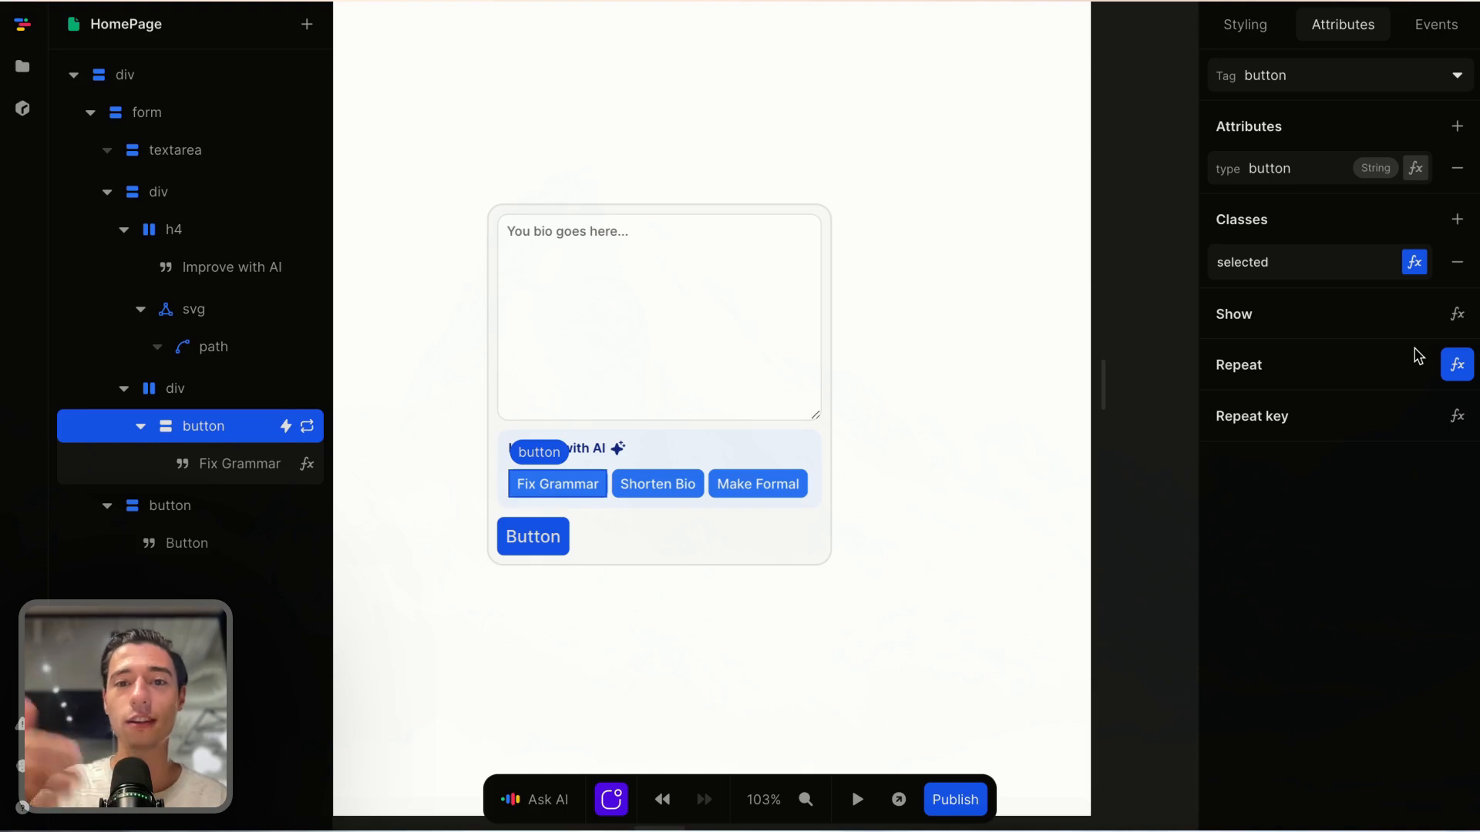
left_click(1416, 264)
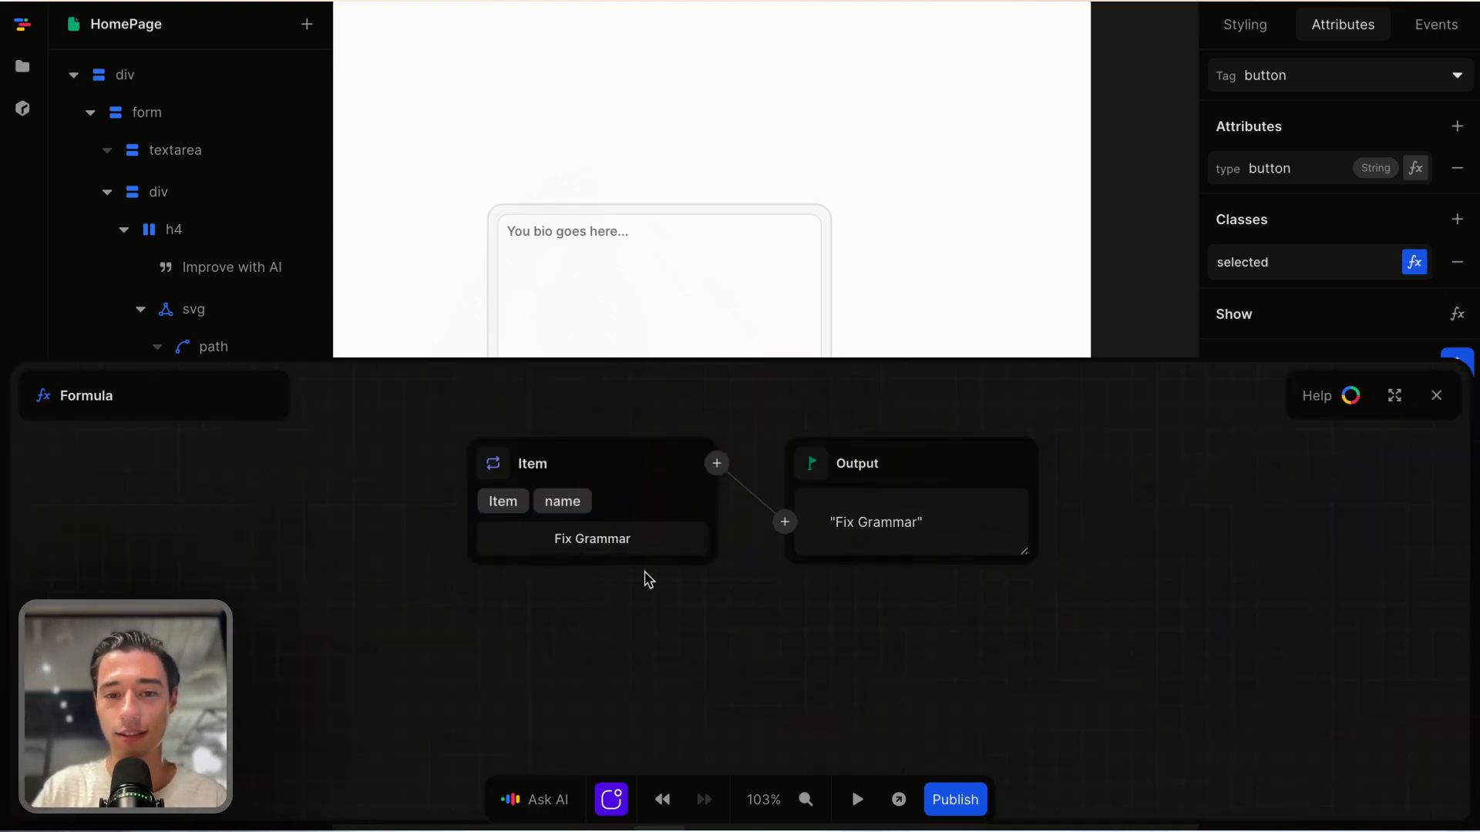
left_click(716, 463)
type("eq")
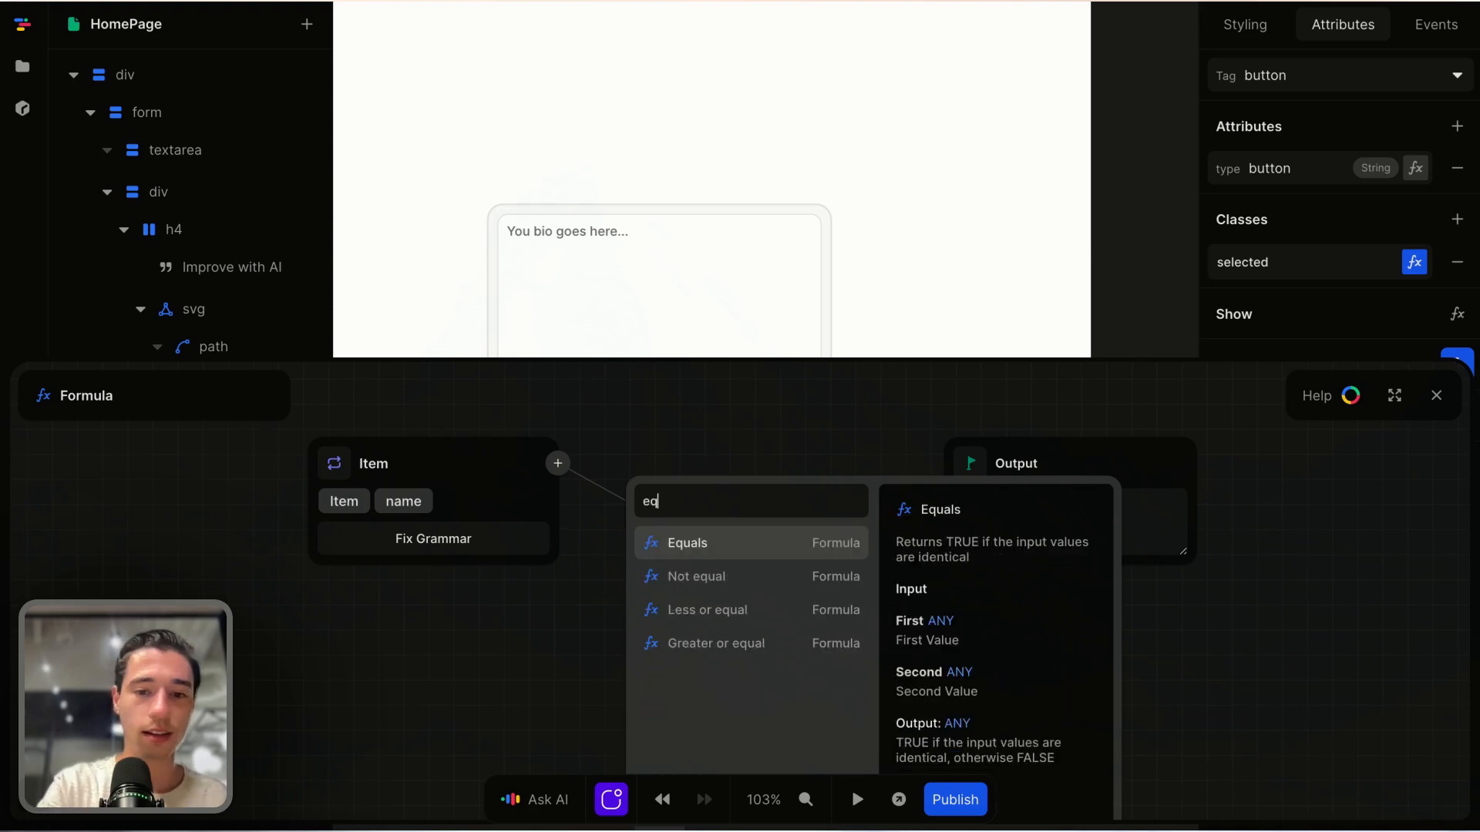
left_click(716, 542)
Step: Set the Equals formula's second input to the name of the selectedFeature variable and close the formula editor
left_click(627, 560)
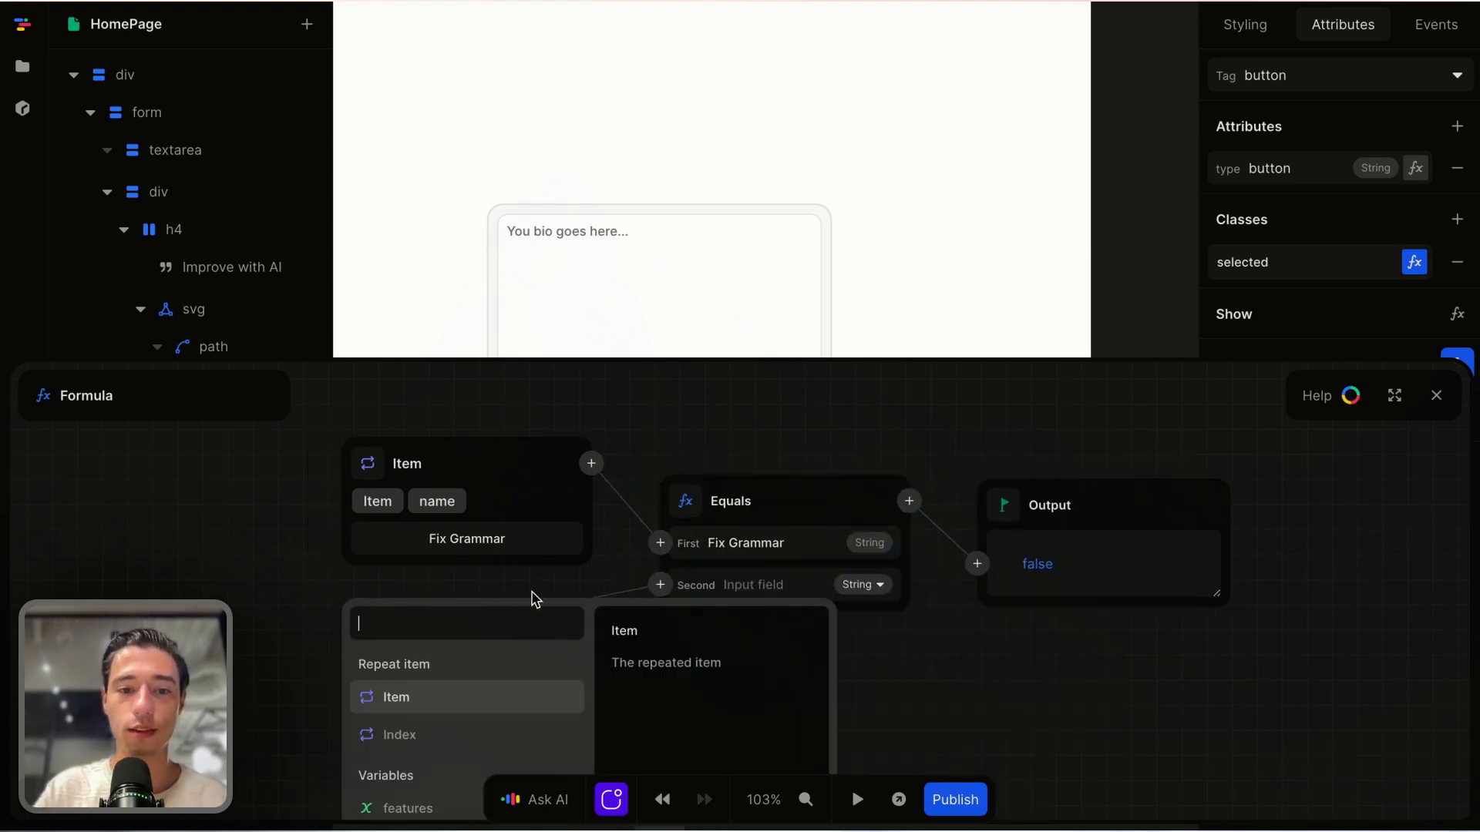
scroll(455, 744, "down", 3)
left_click(446, 739)
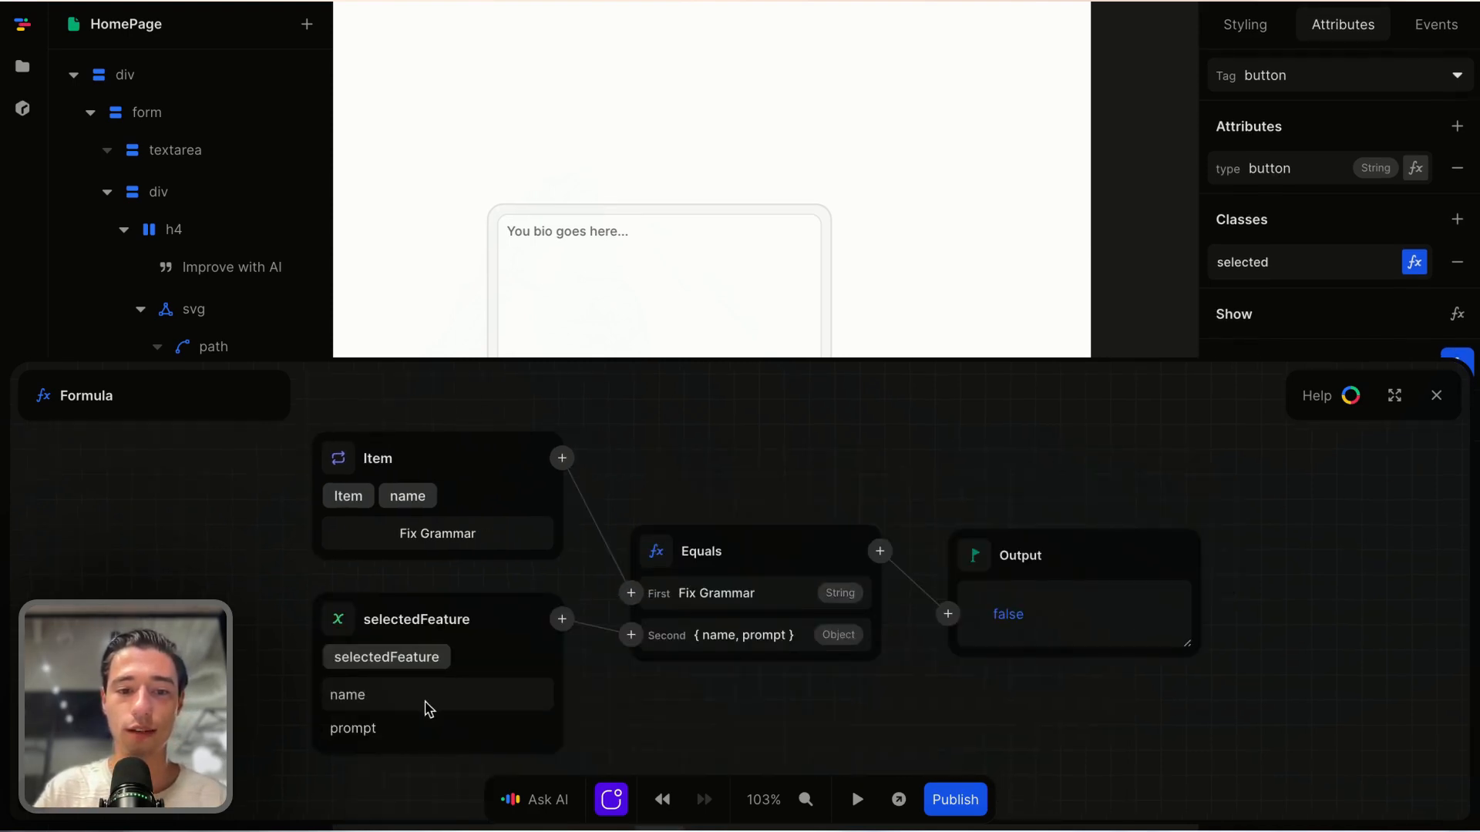
left_click(400, 697)
left_click(1436, 395)
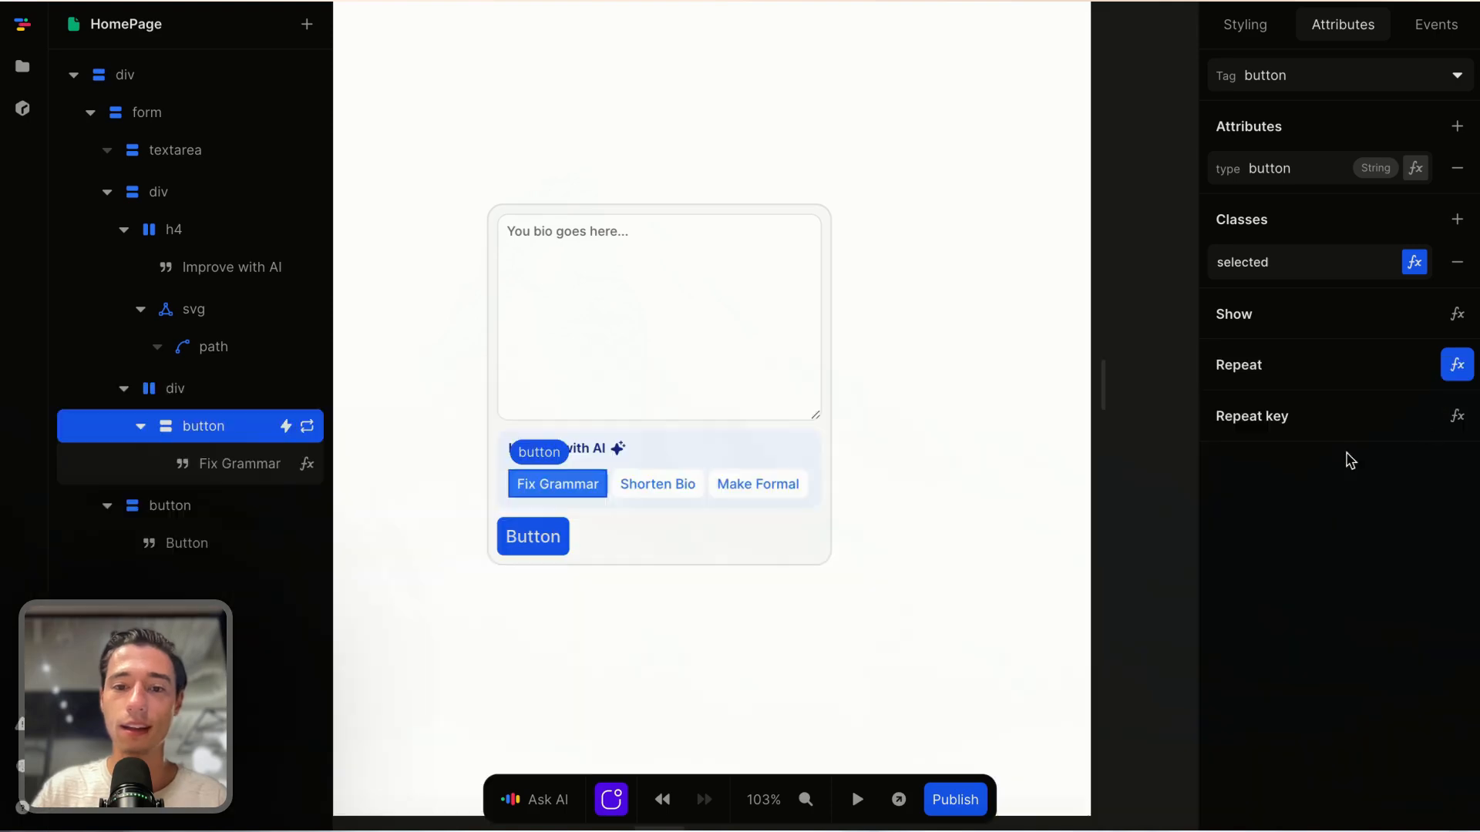
Step: Test the selection highlight in the running app by choosing Shorten Bio, Make Formal and Fix Grammar in turn, and return to editing
left_click(856, 799)
left_click(678, 494)
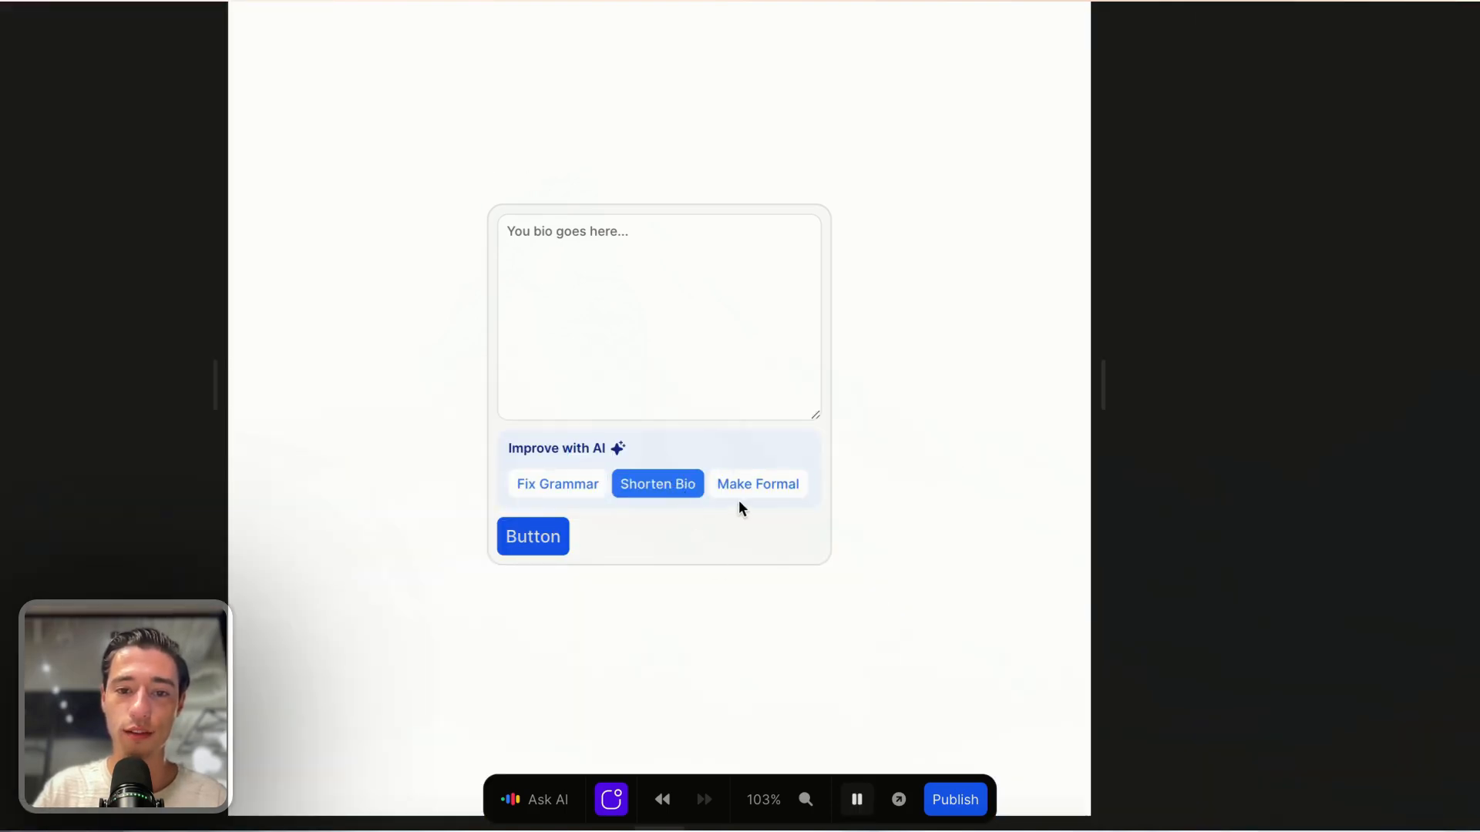
left_click(740, 492)
left_click(593, 488)
left_click(632, 489)
left_click(749, 481)
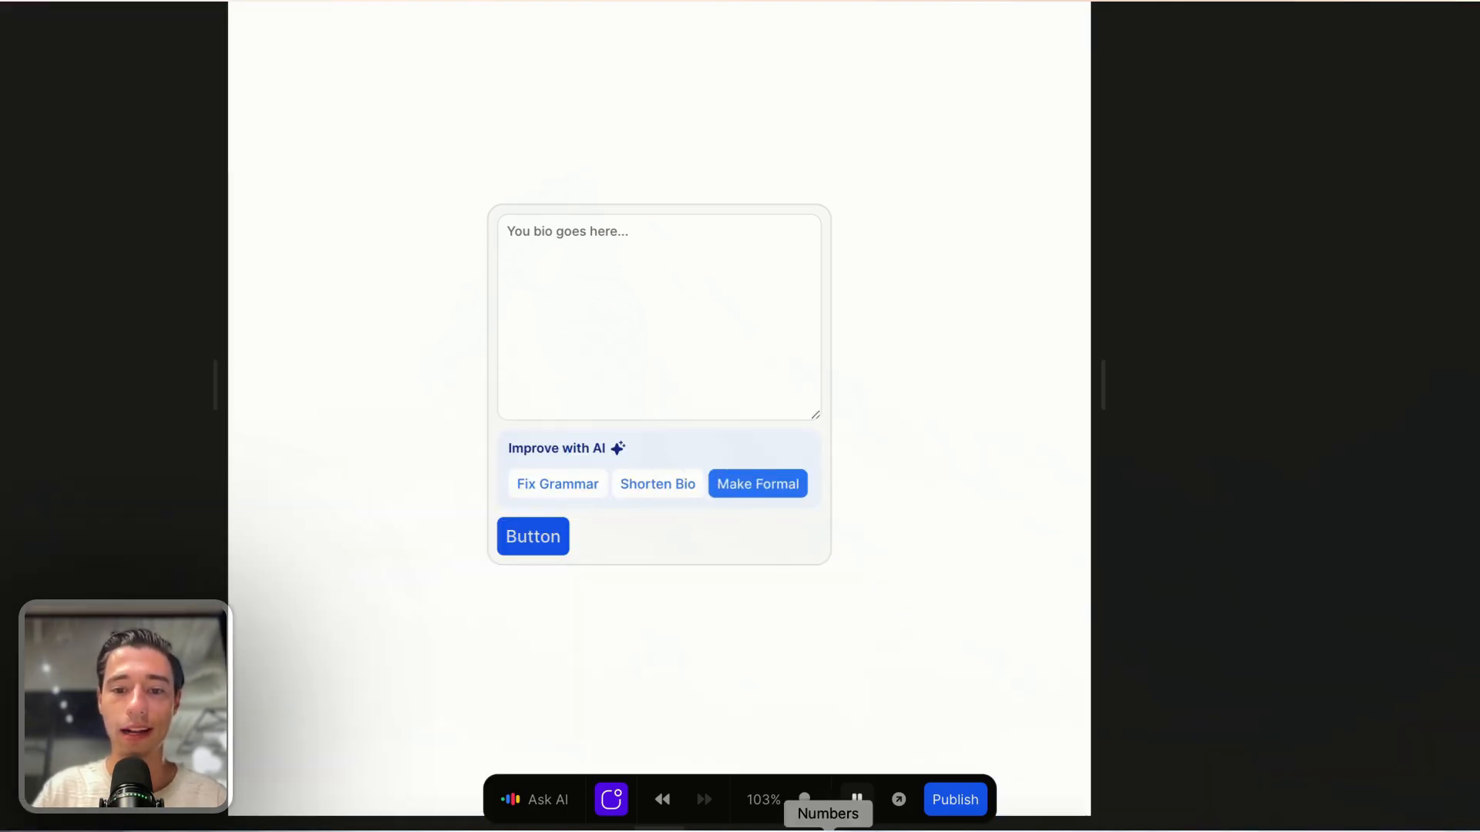
left_click(856, 799)
left_click(790, 488)
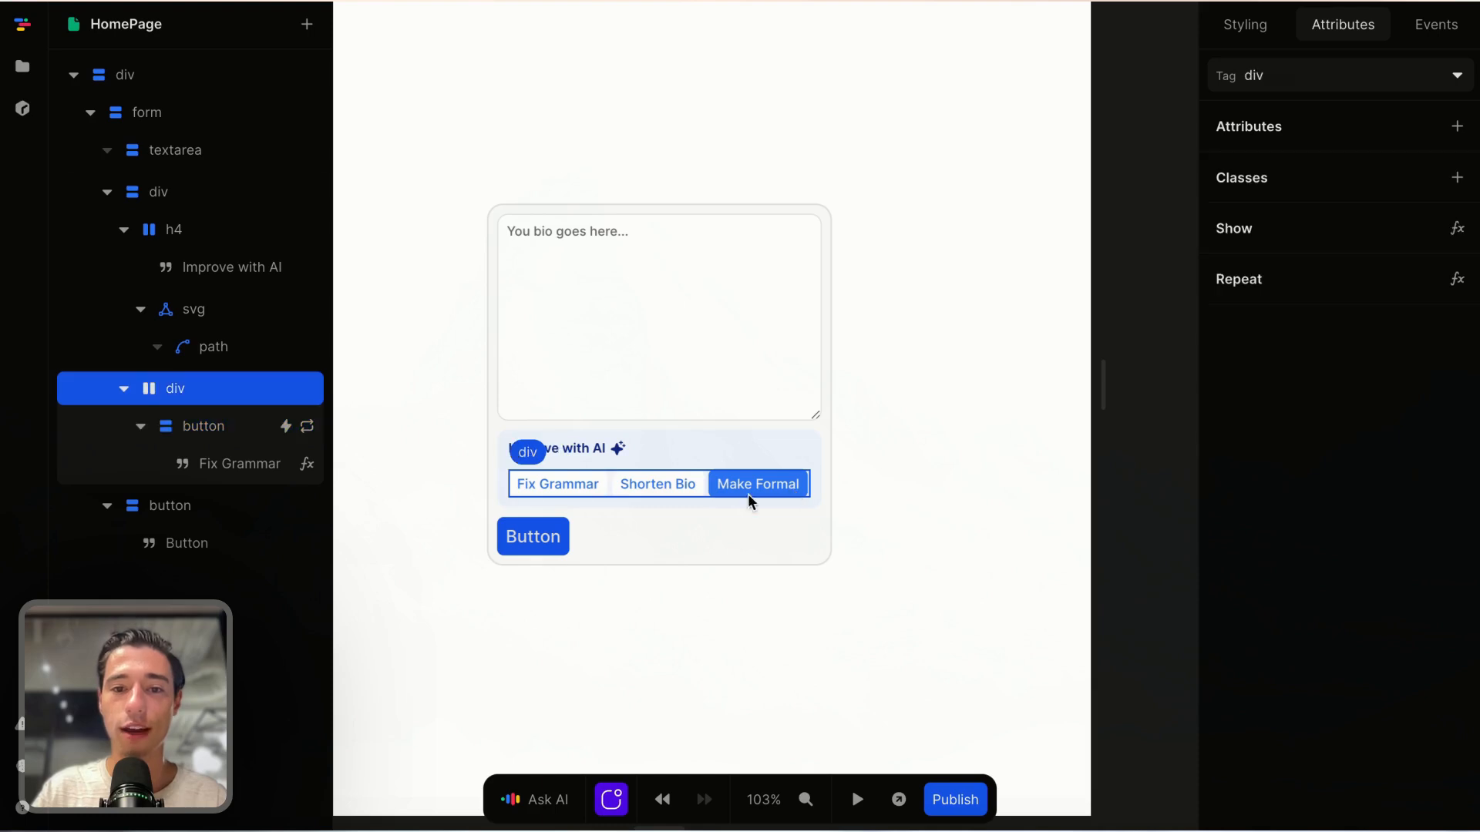
Step: Delete the :hover style from the repeated Improve with AI button
left_click(574, 484)
left_click(1247, 31)
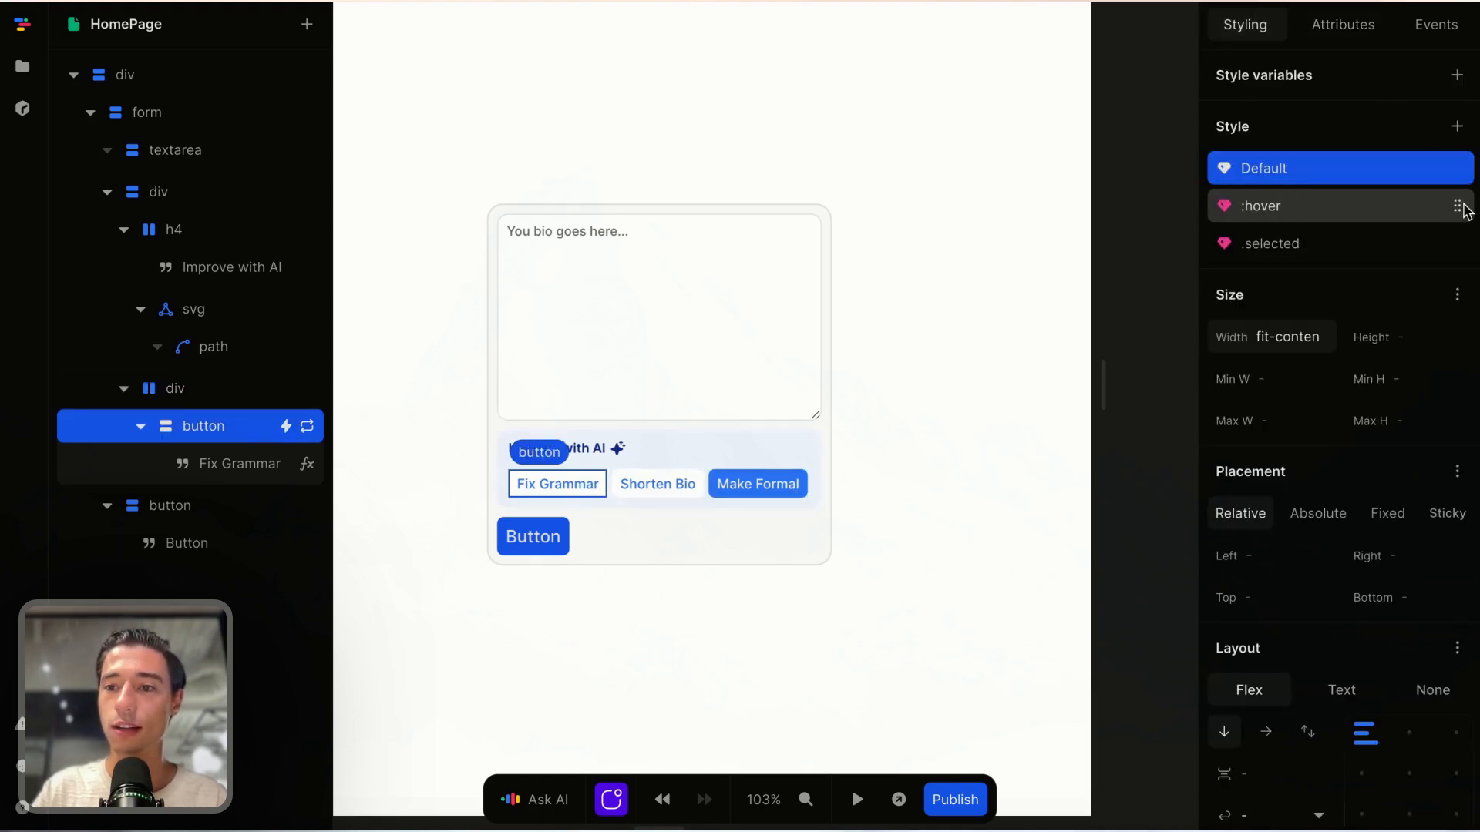
left_click(1456, 205)
left_click(1457, 205)
left_click(1232, 587)
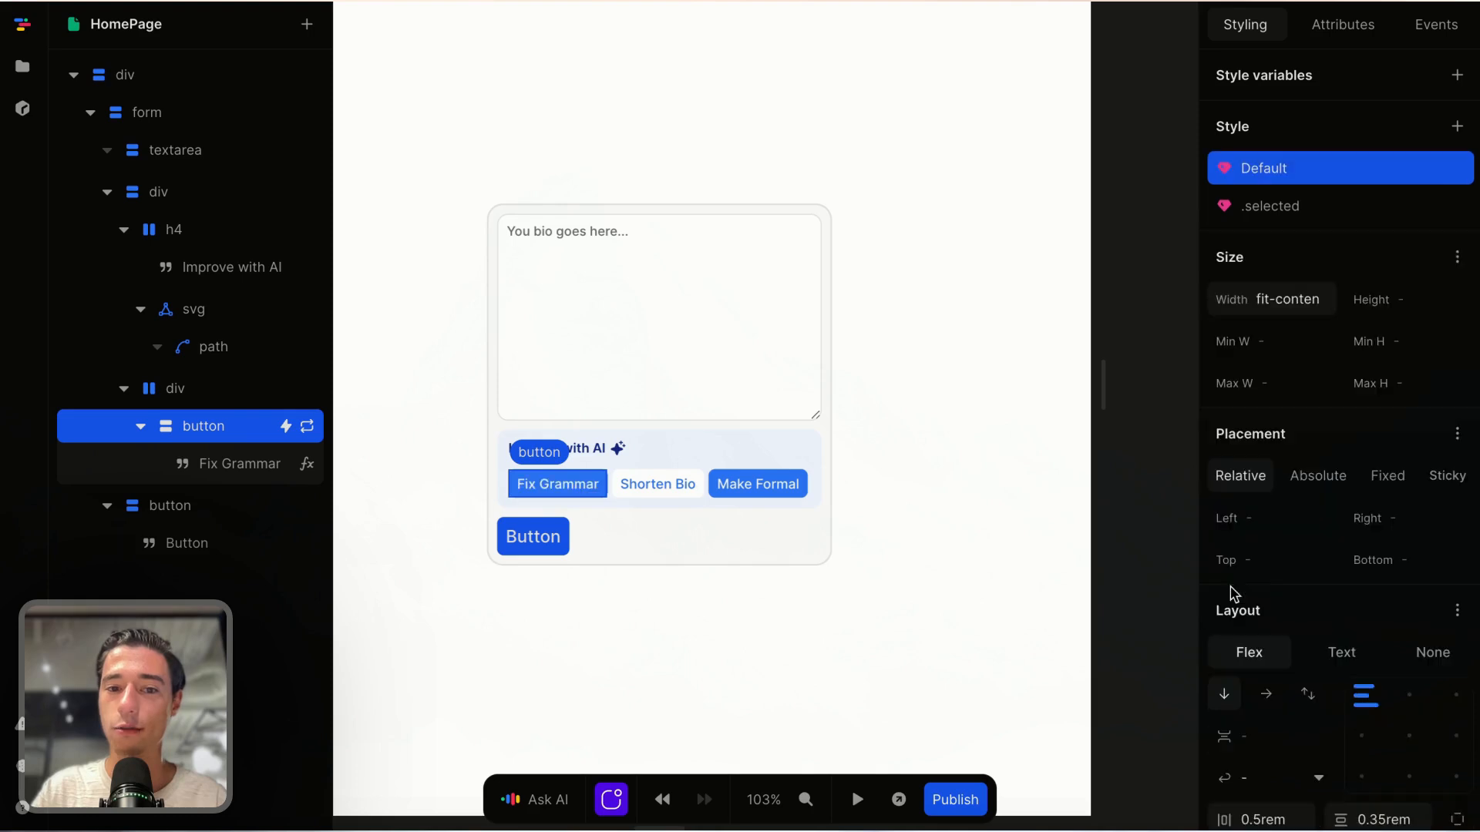
Step: Test the selection highlight without the hover style in the running app by switching between all three feature buttons, and return to editing
left_click(857, 799)
left_click(668, 486)
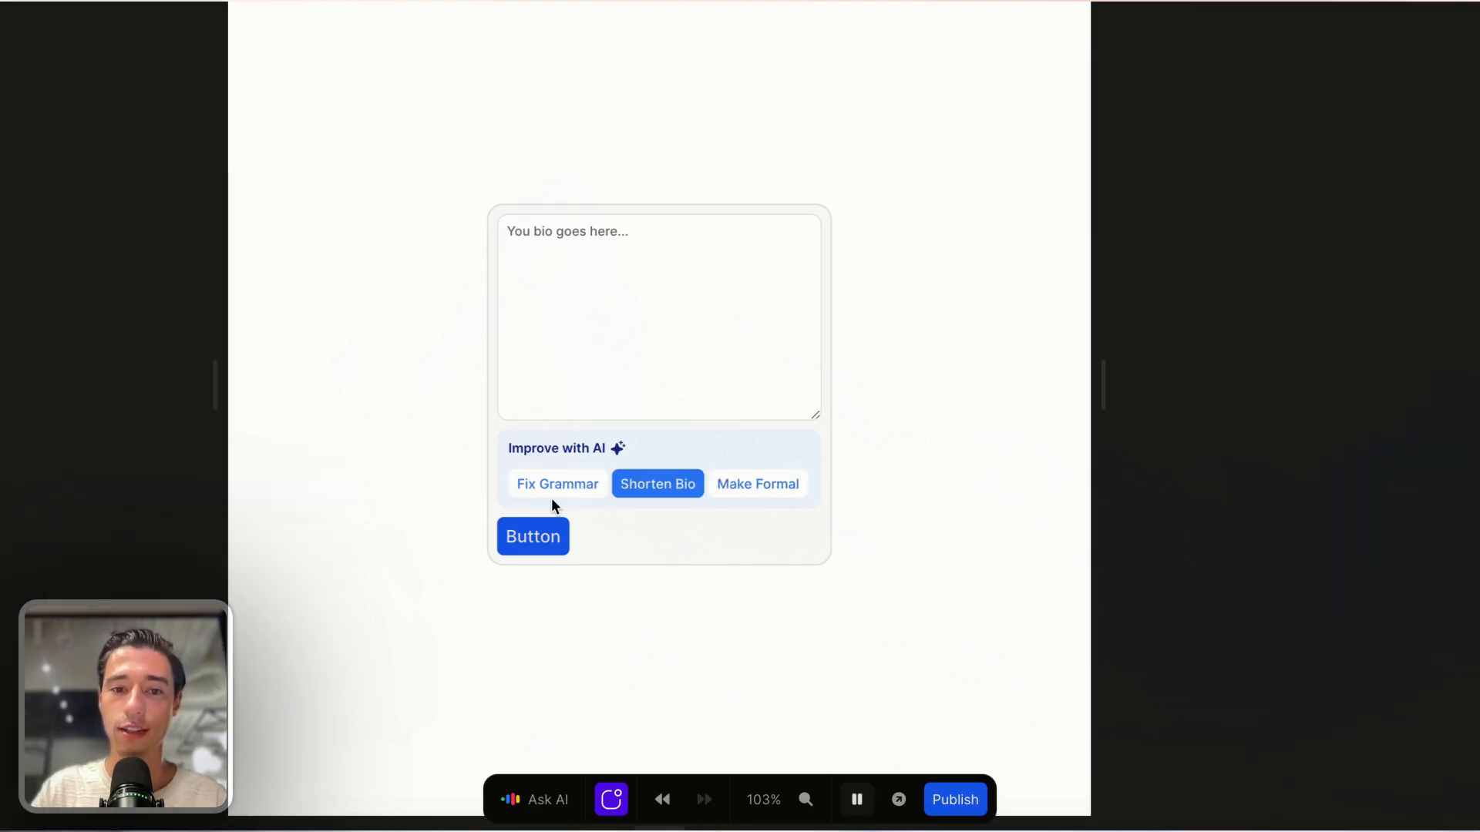
left_click(601, 486)
left_click(626, 486)
left_click(727, 486)
left_click(683, 494)
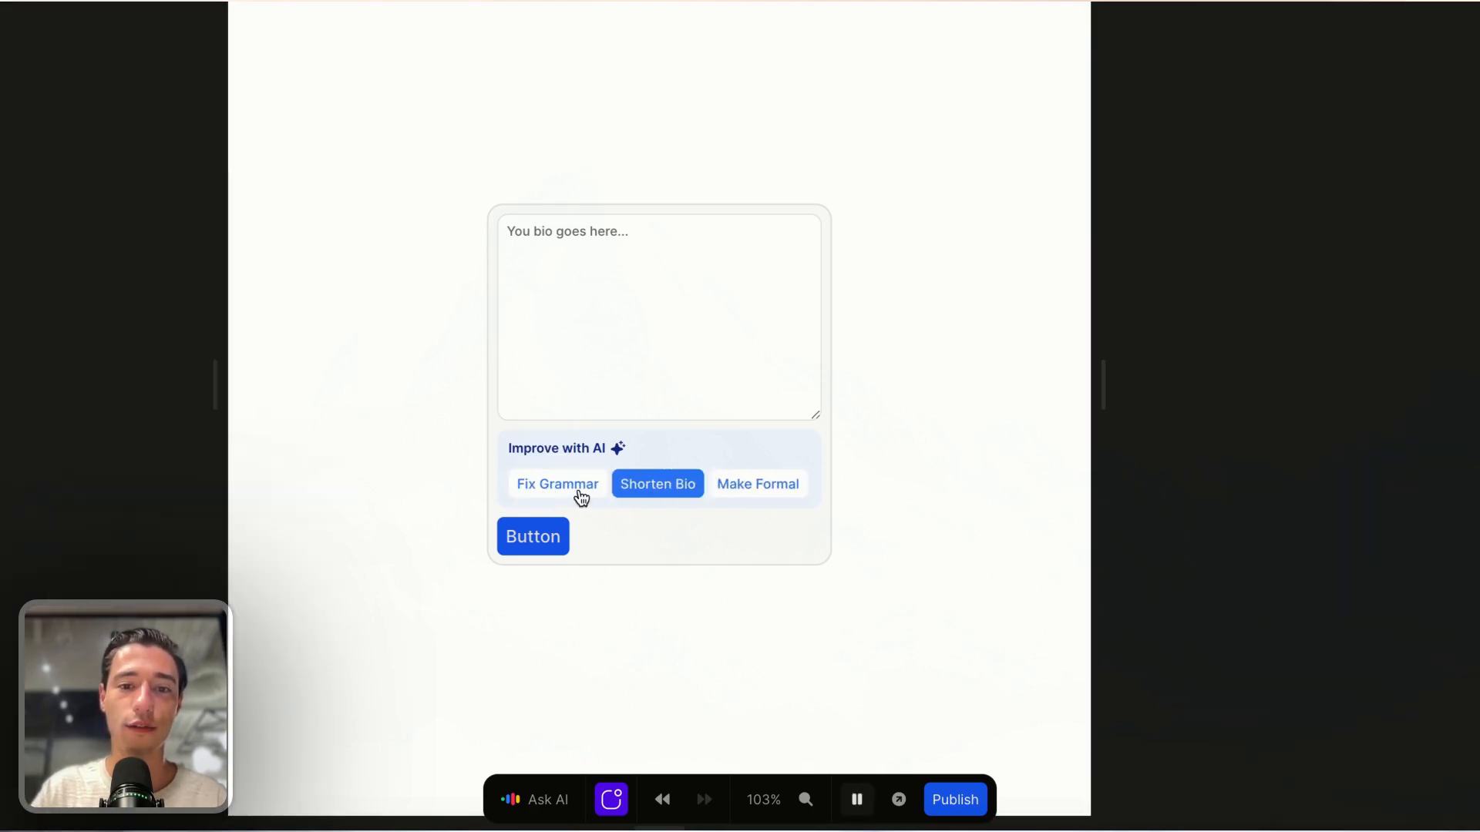
left_click(580, 494)
left_click(856, 802)
Step: Add a transition on all properties to the repeated button's default style and shorten its duration
left_click(595, 482)
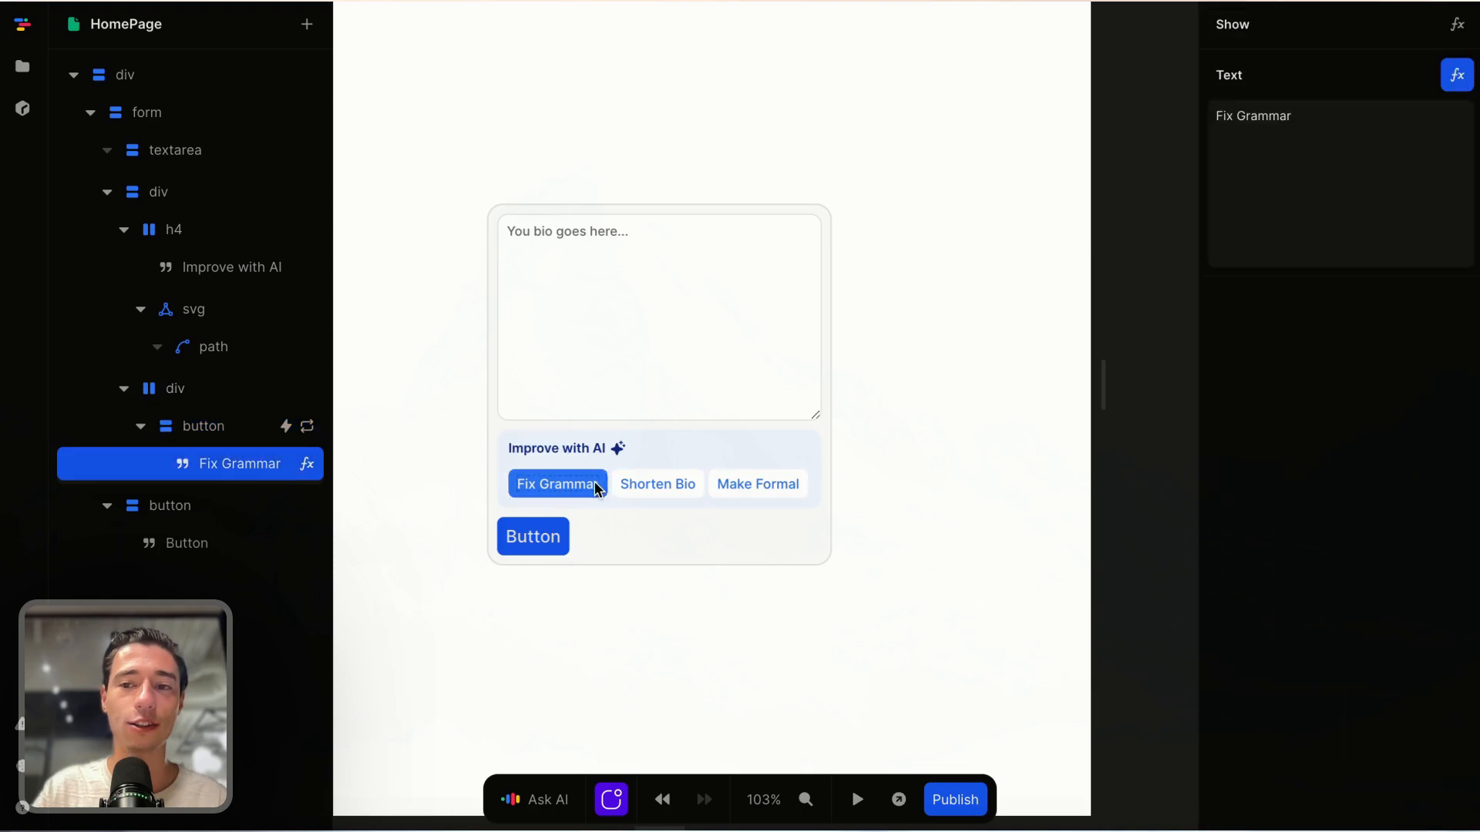
left_click(587, 484)
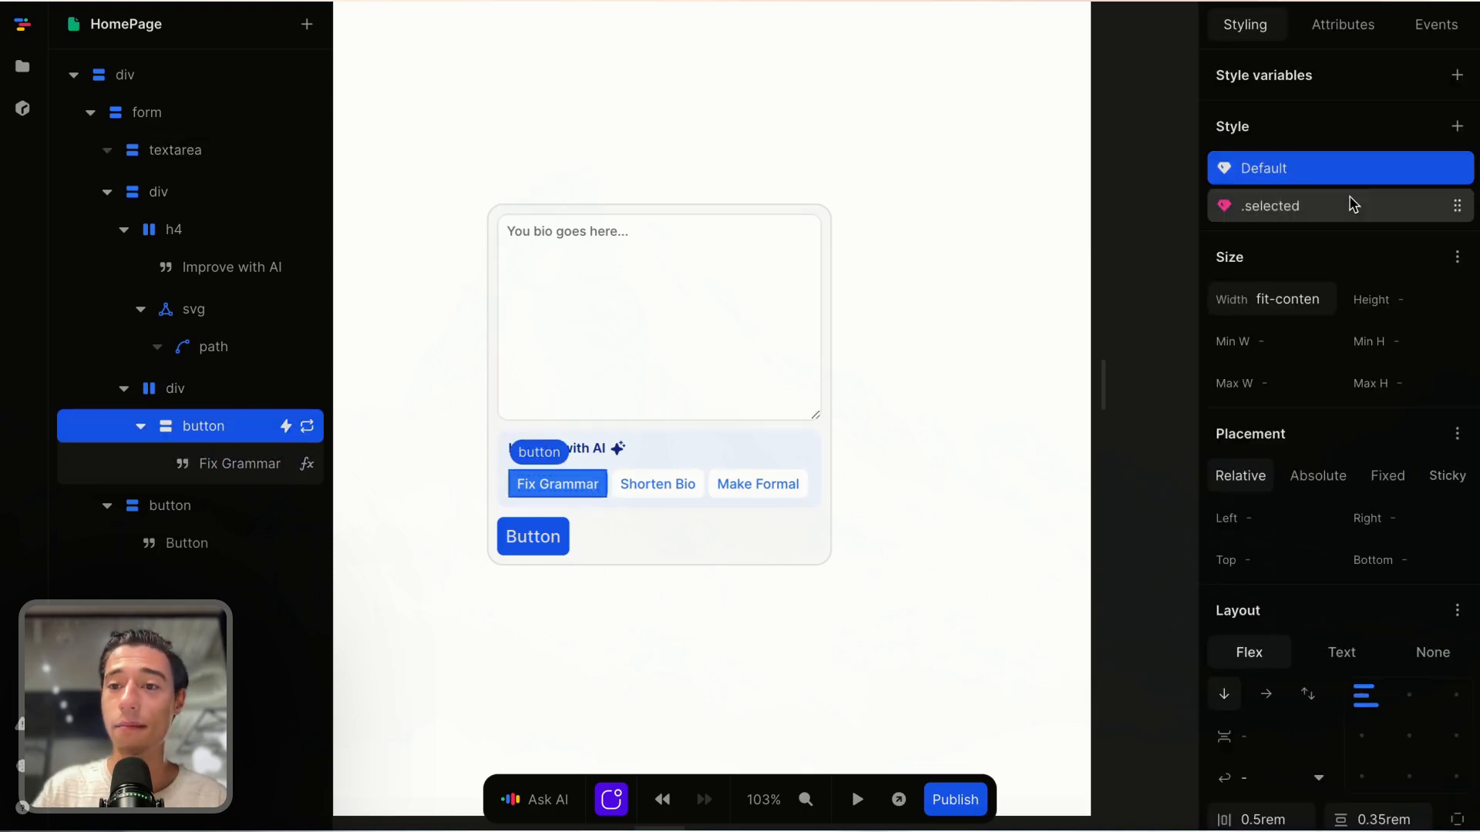
scroll(1233, 385, "down", 3)
scroll(1321, 369, "up", 1)
scroll(1332, 349, "down", 10)
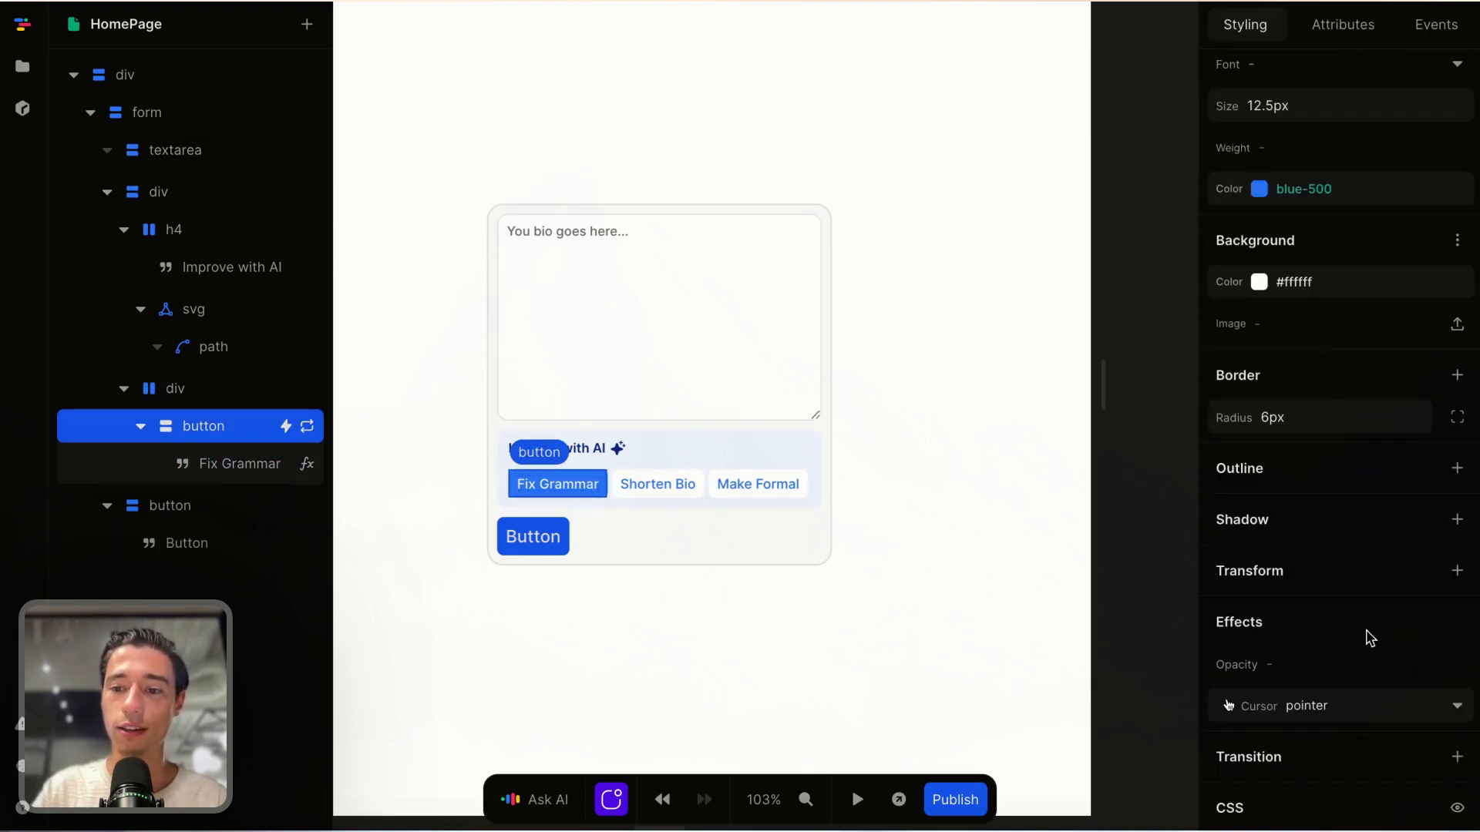
left_click(1456, 757)
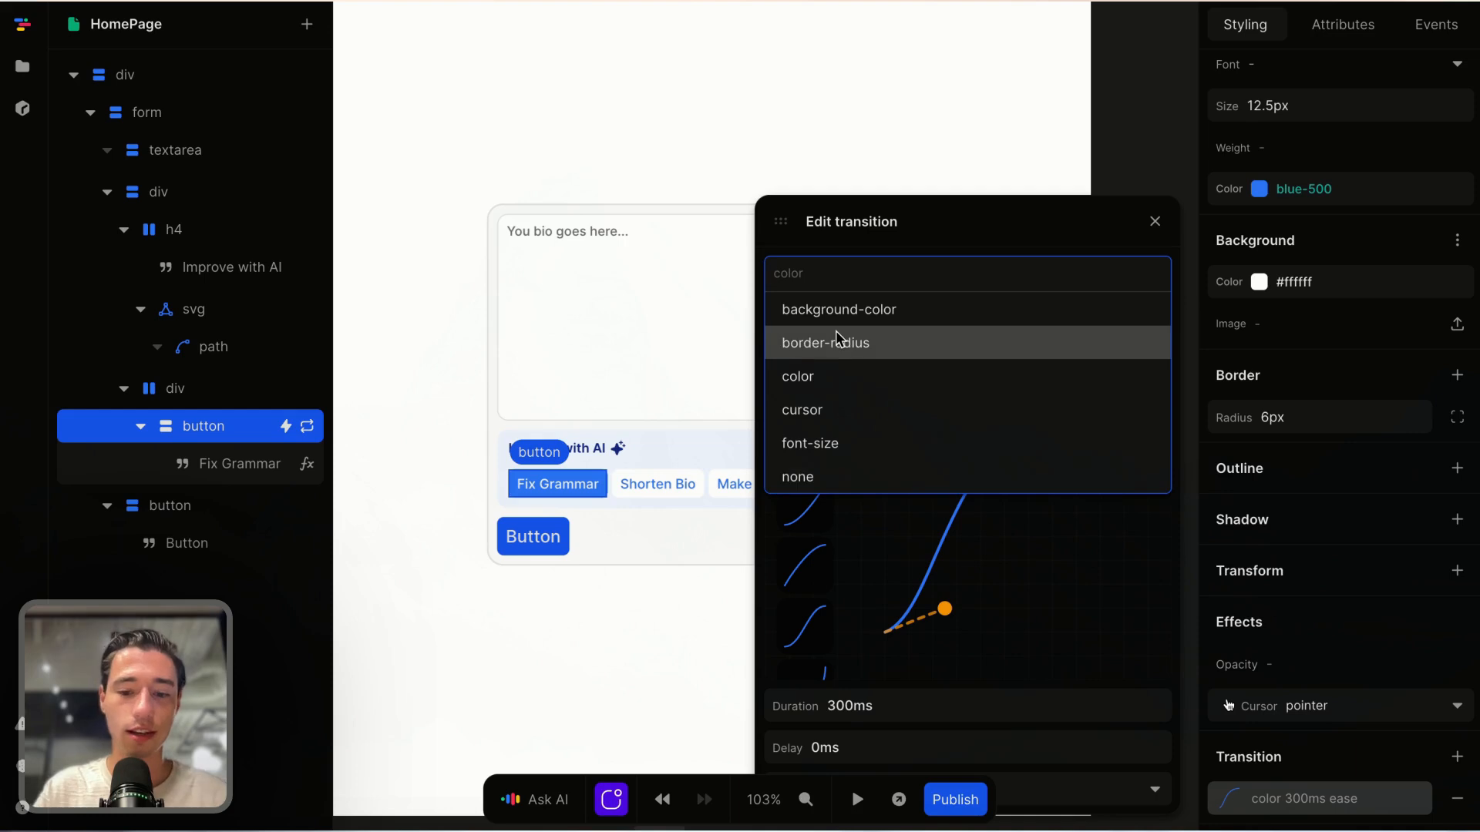
type("all")
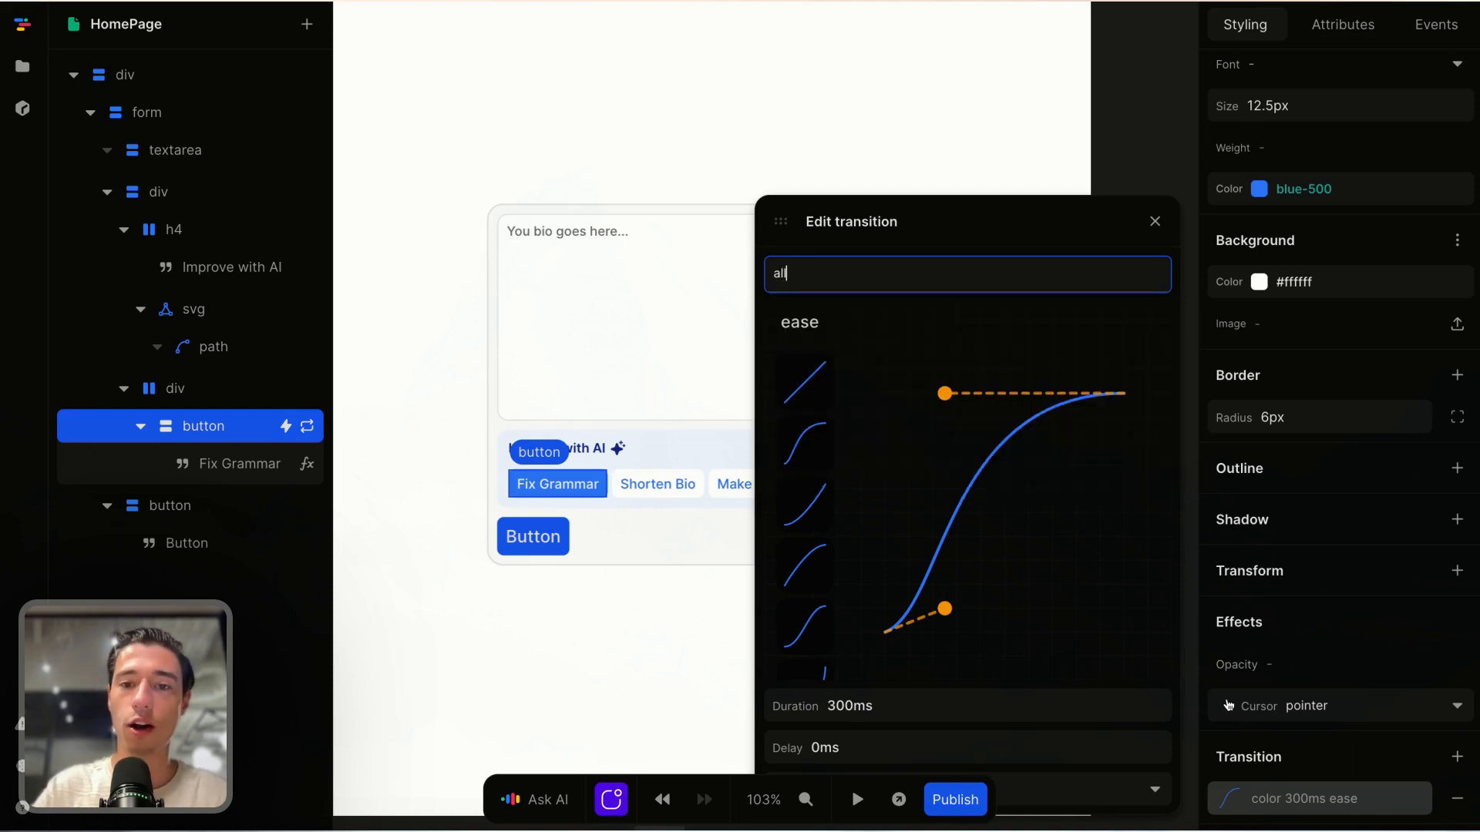
left_click(892, 707)
key("BackSpace")
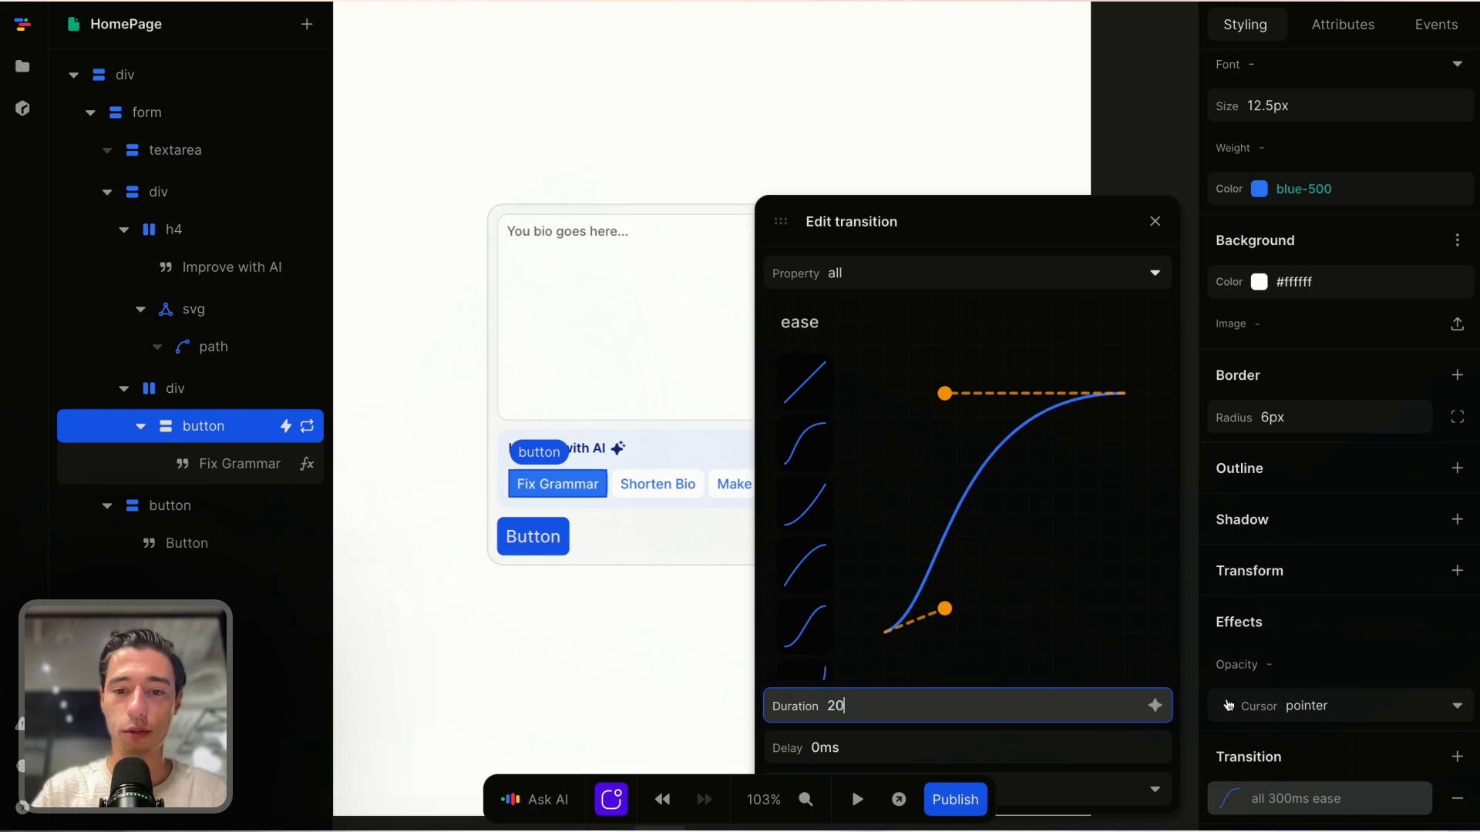
left_click(669, 681)
Step: Test the transition in the running app by choosing Shorten Bio, Make Formal, Shorten Bio and Fix Grammar, and return to editing
left_click(856, 799)
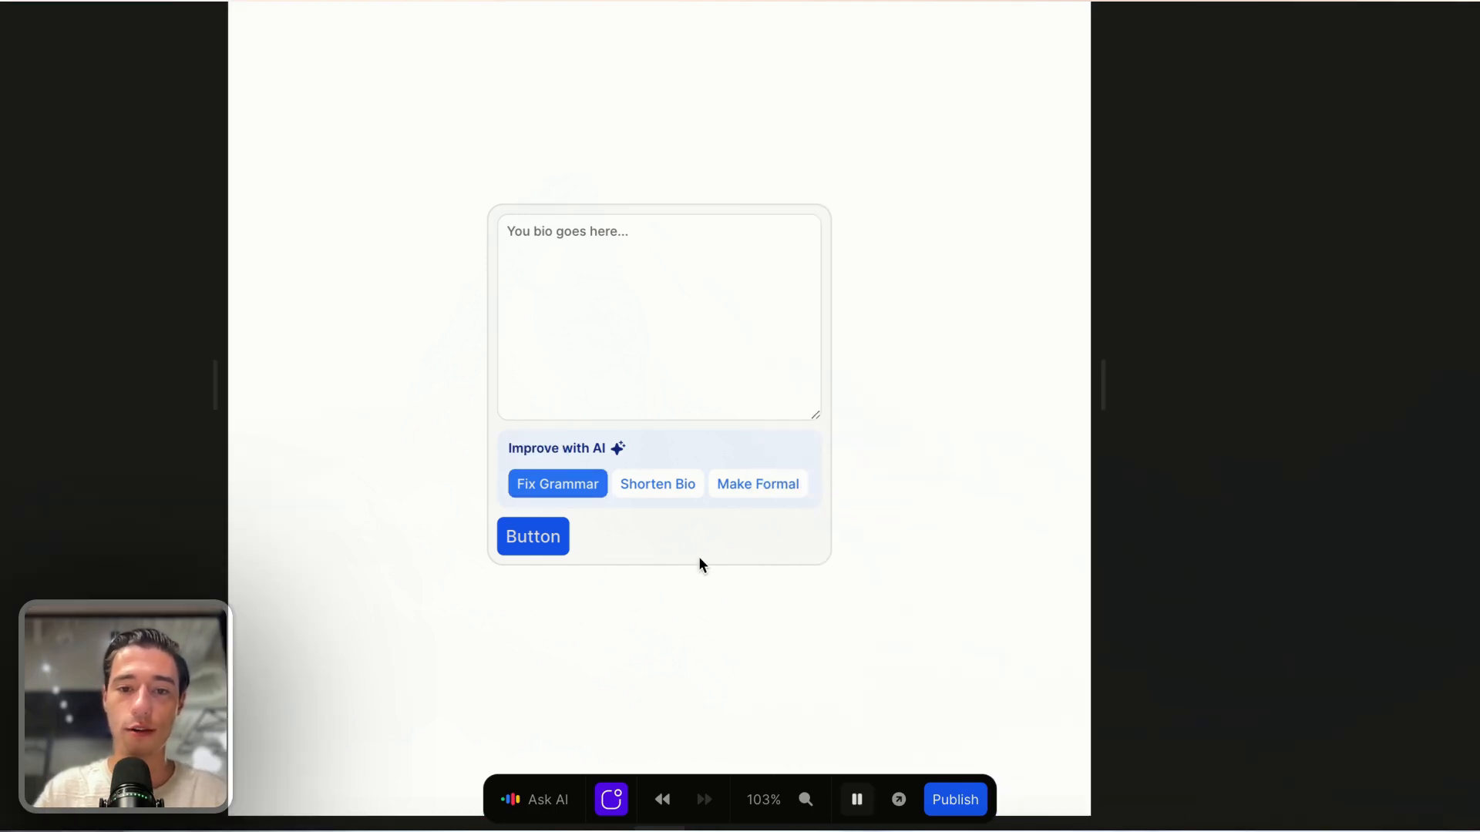
left_click(666, 490)
left_click(759, 485)
left_click(662, 489)
left_click(586, 486)
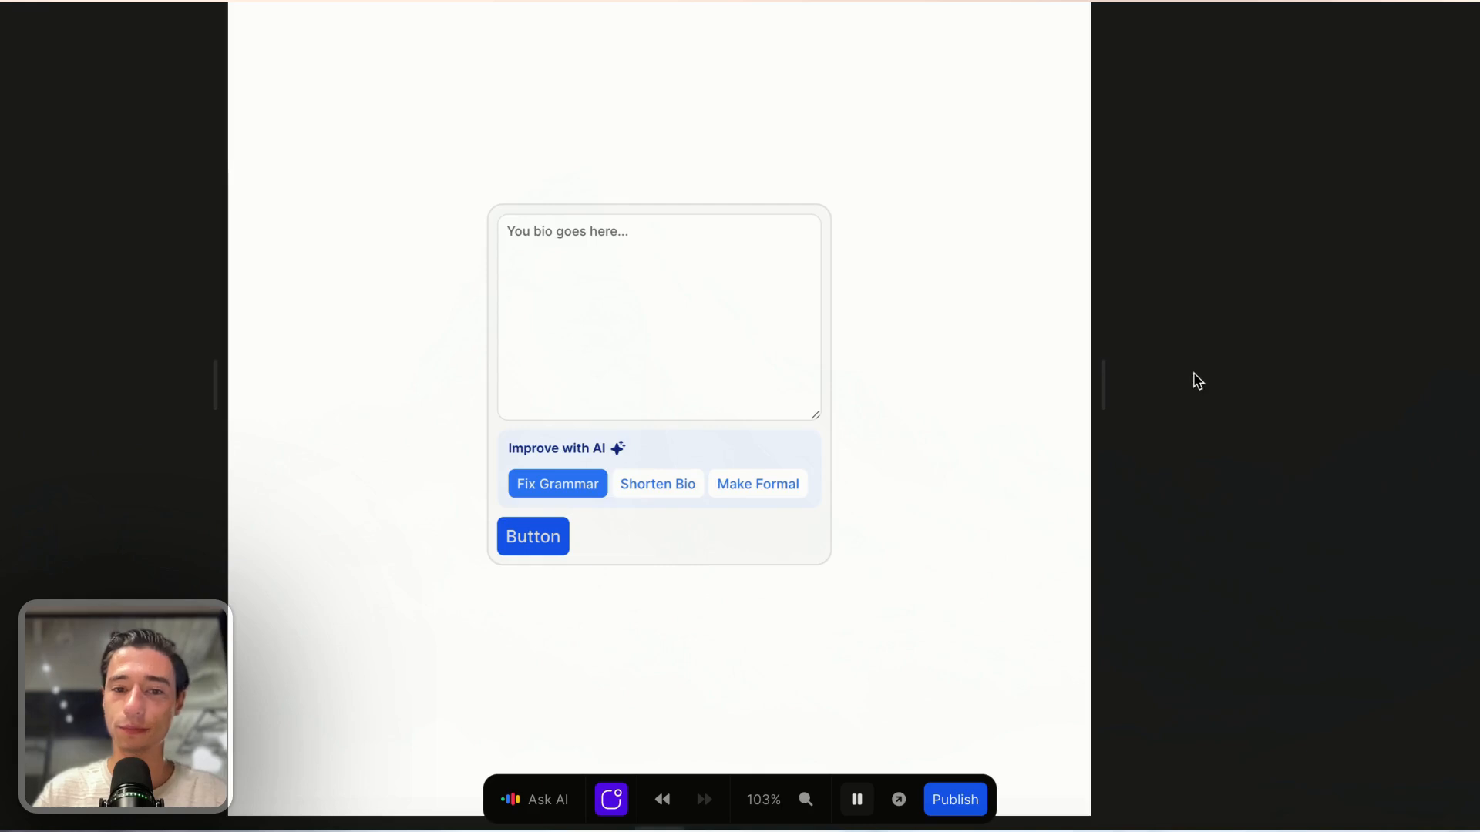
left_click(857, 799)
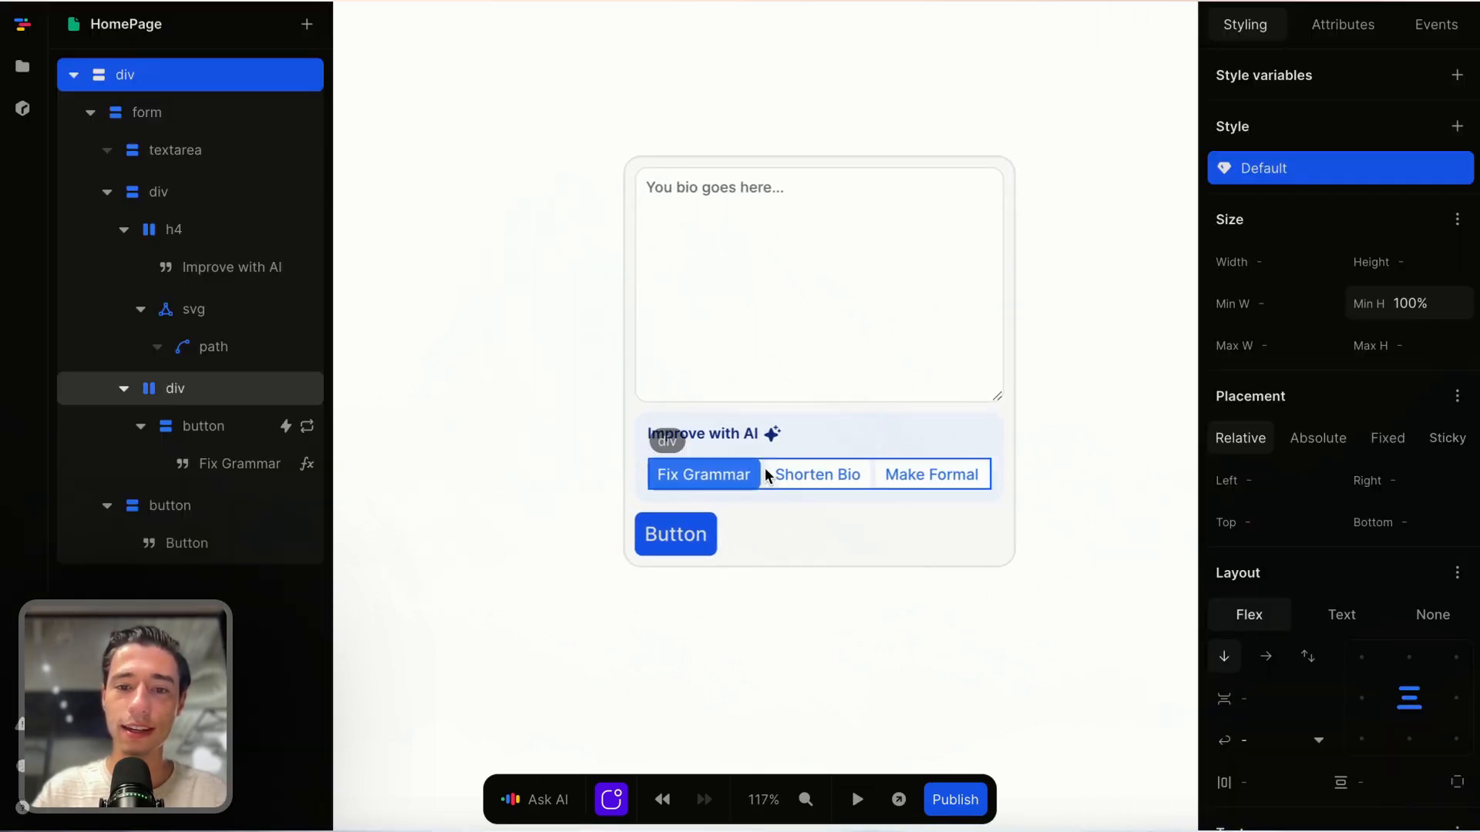
left_click(755, 473)
scroll(1356, 462, "down", 10)
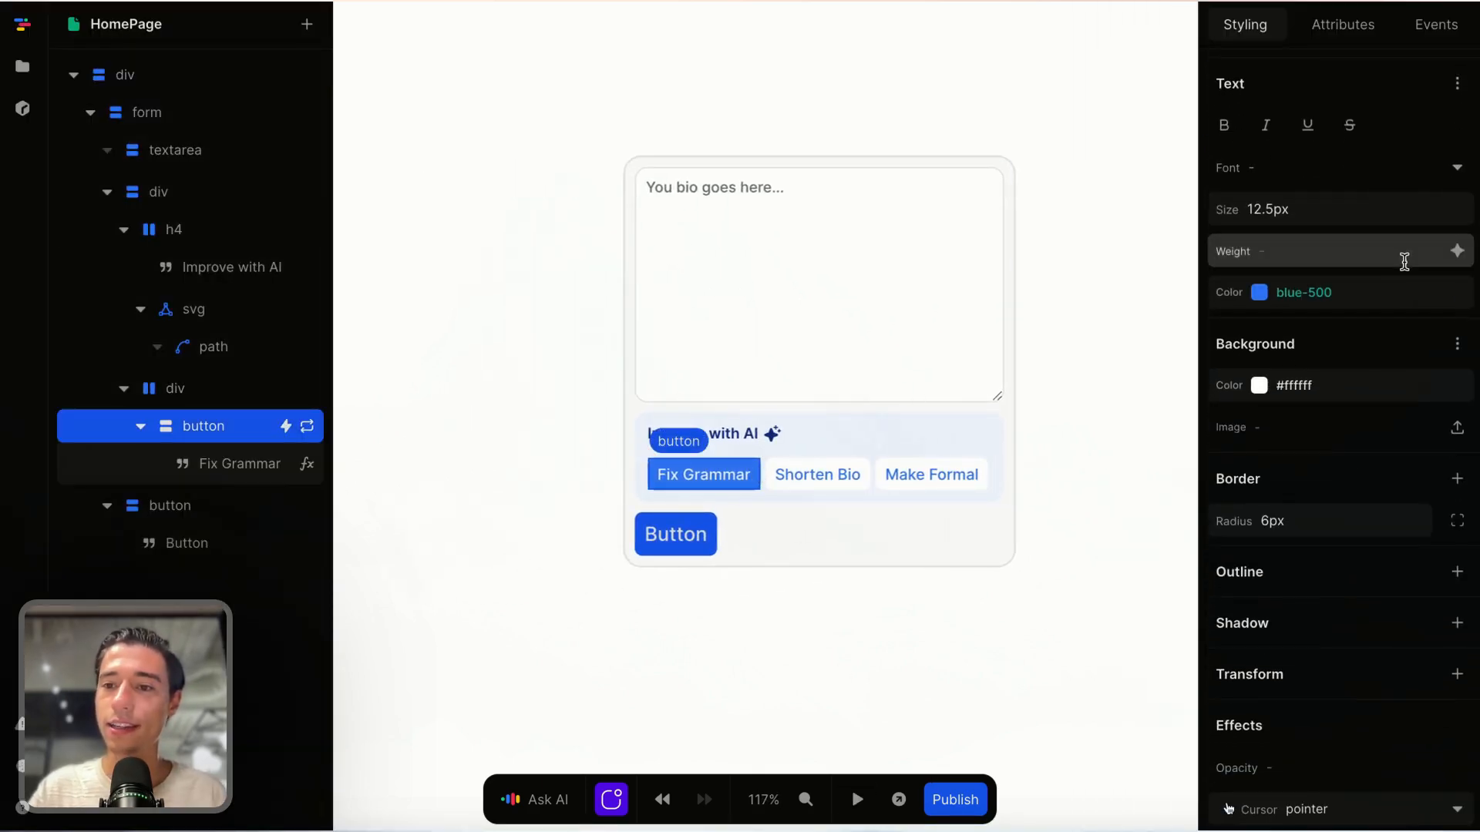
left_click(1453, 292)
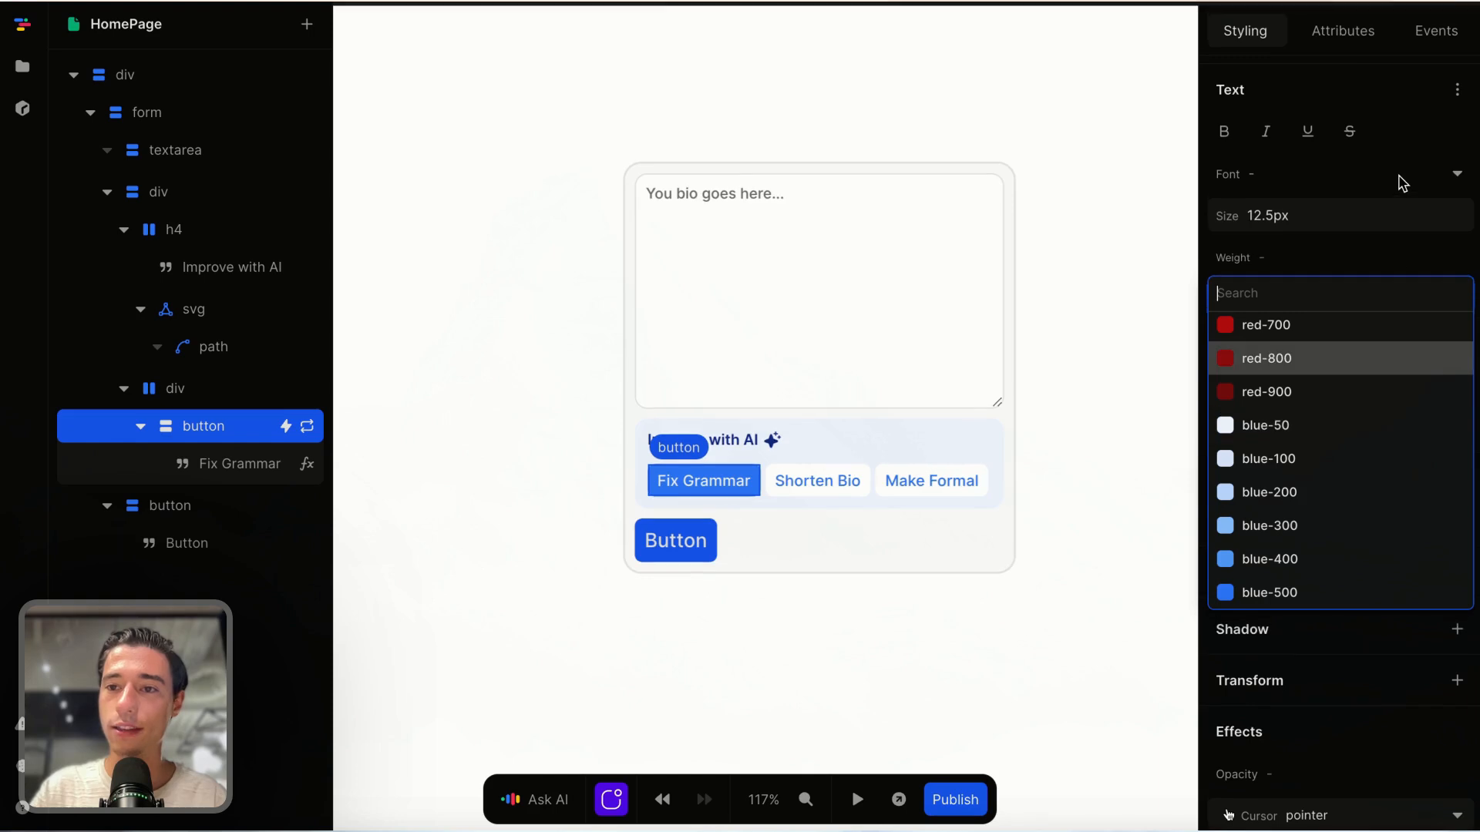
left_click(1360, 253)
scroll(1358, 249, "up", 10)
scroll(1359, 253, "down", 1)
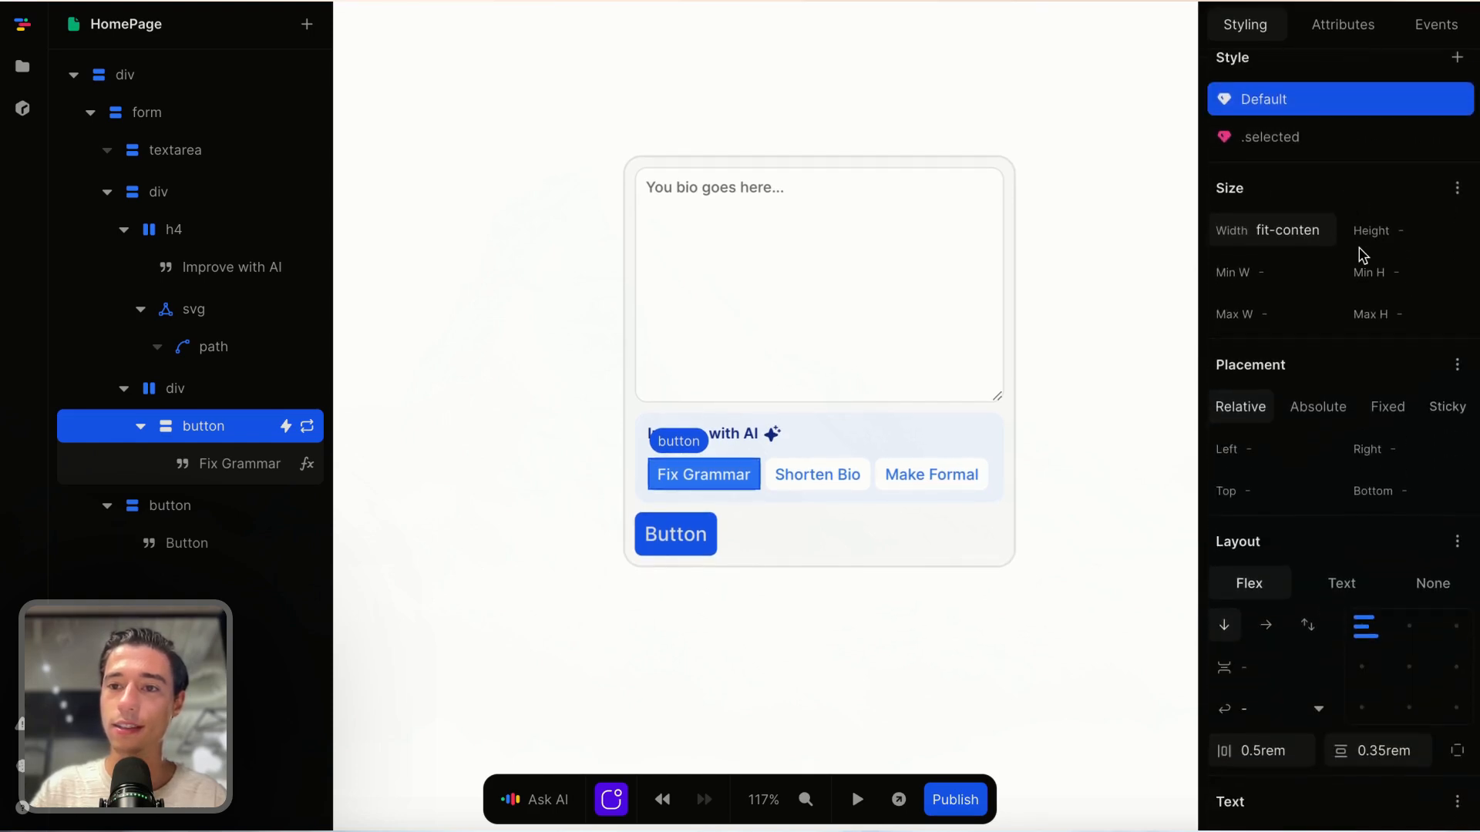
left_click(1308, 150)
left_click(1297, 112)
scroll(1297, 305, "down", 8)
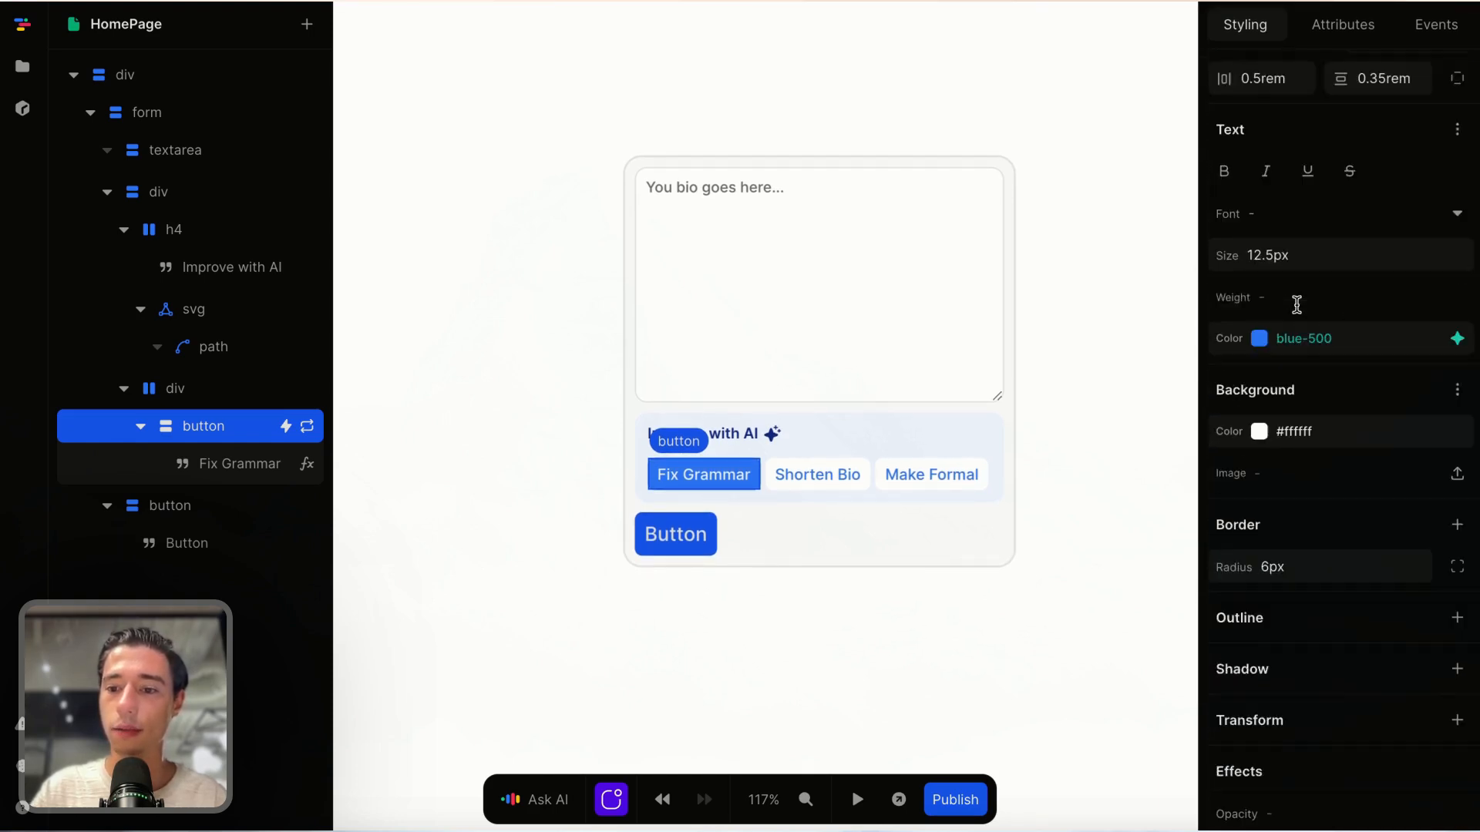
scroll(1297, 305, "down", 2)
scroll(1325, 266, "up", 10)
Step: Set the background color of the repeated button's .selected style to blue-400
left_click(1306, 204)
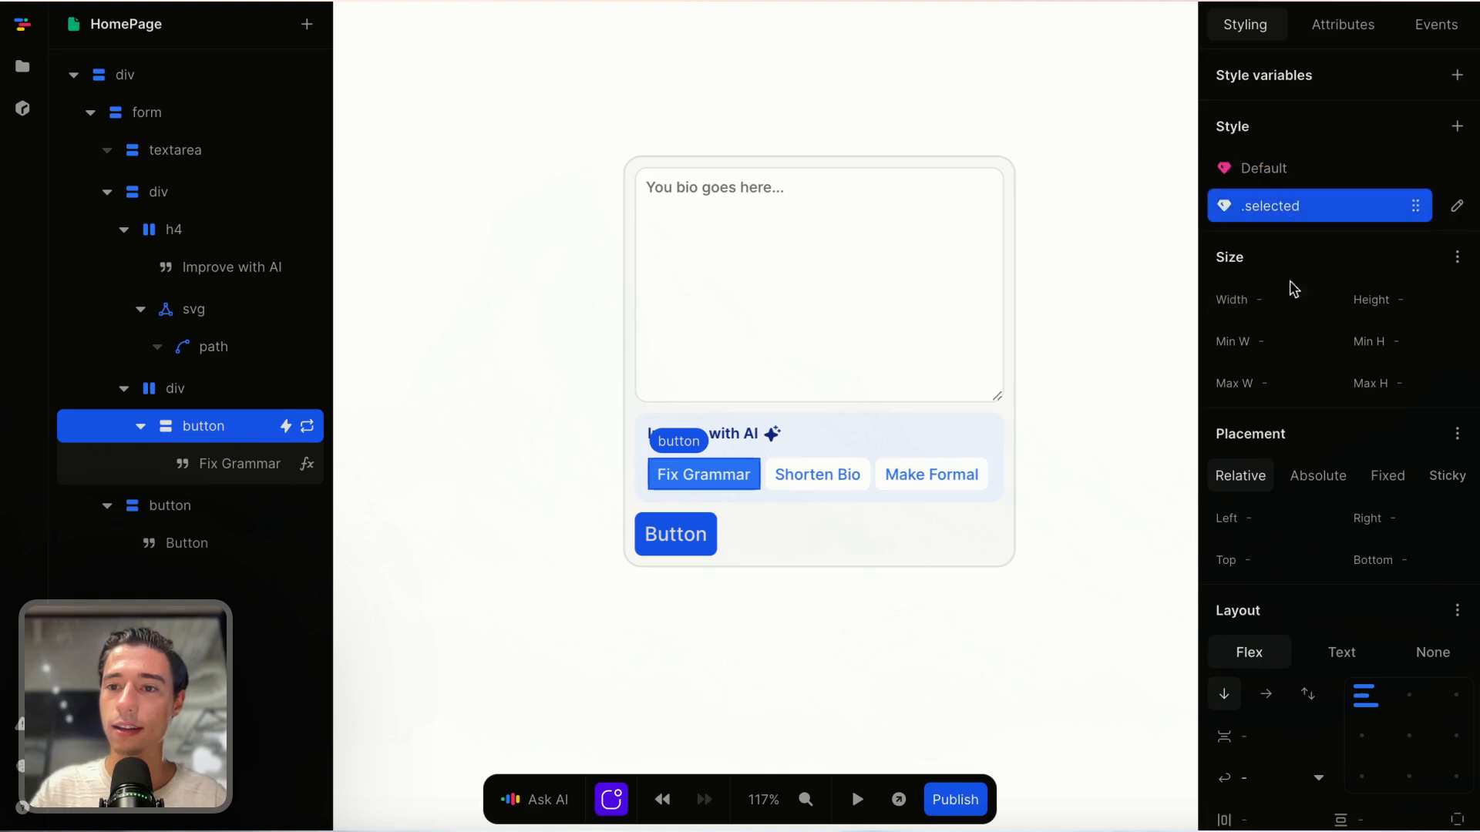
scroll(1291, 400, "down", 8)
scroll(1334, 524, "down", 5)
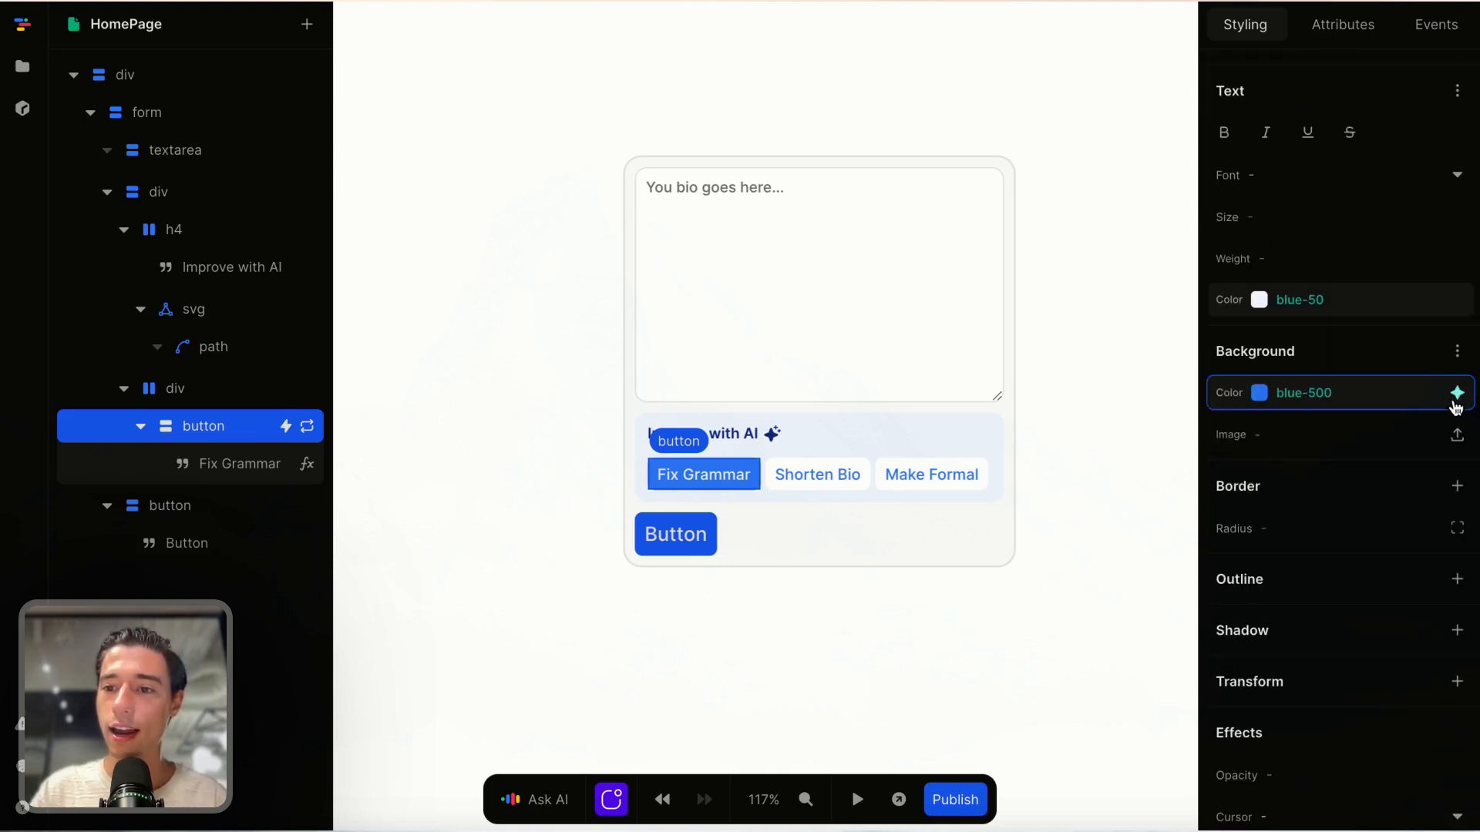
left_click(1452, 397)
scroll(1310, 601, "down", 1)
left_click(1306, 602)
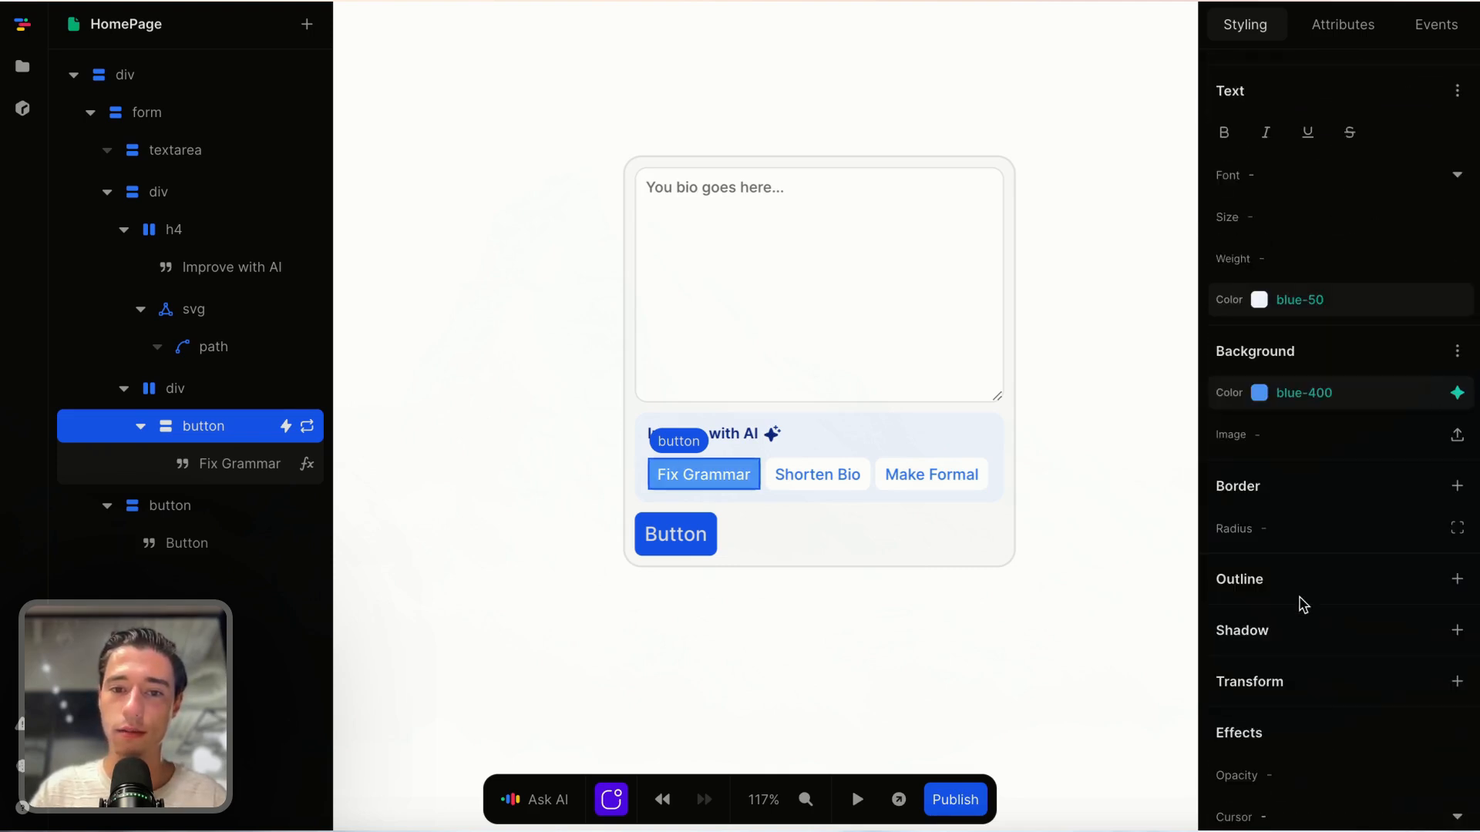
Step: Try blue-700 and blue-800 in turn as the background color of the button's .selected style
left_click(1455, 393)
scroll(1317, 586, "down", 1)
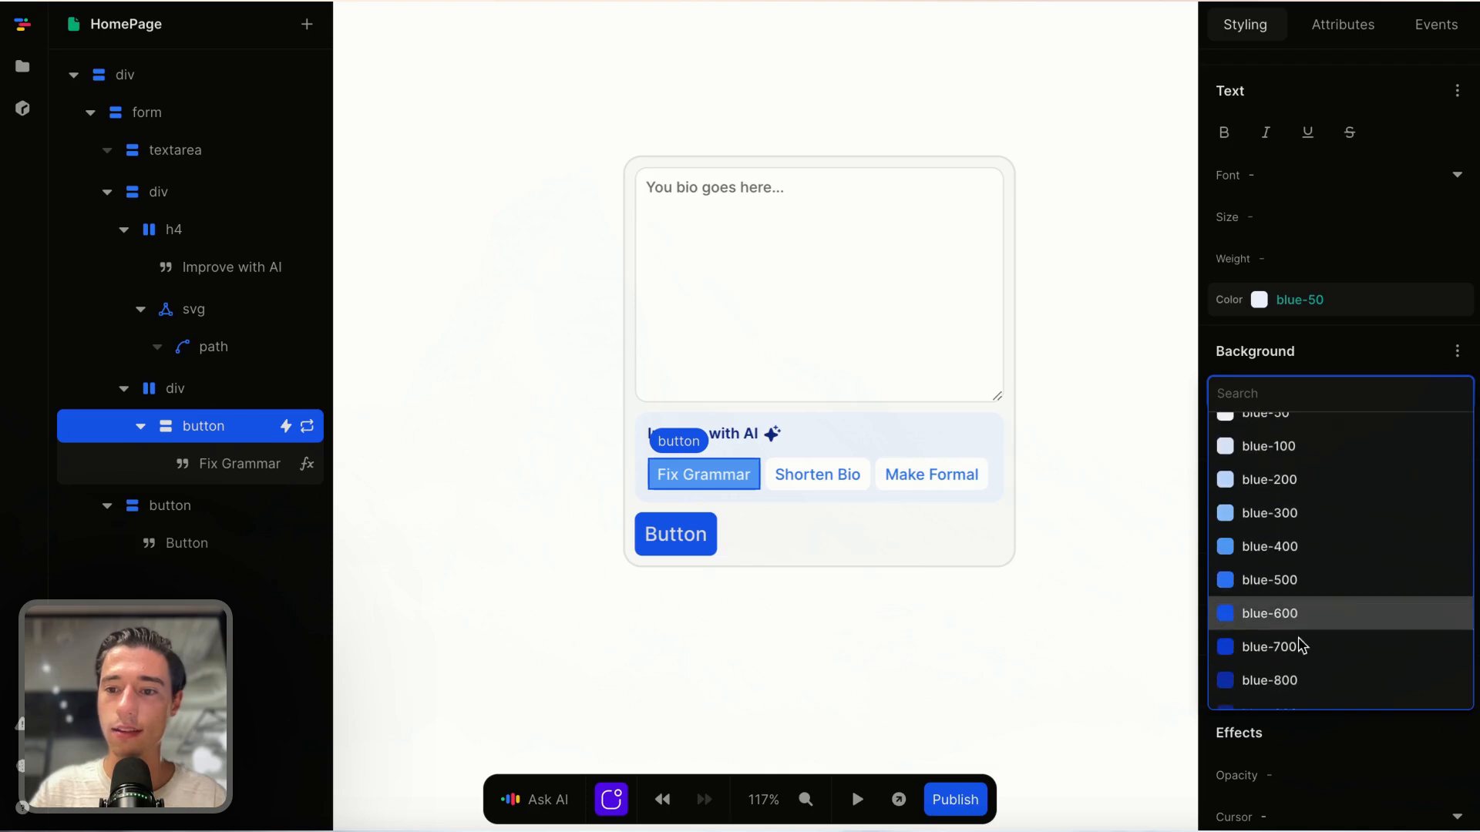
left_click(1298, 644)
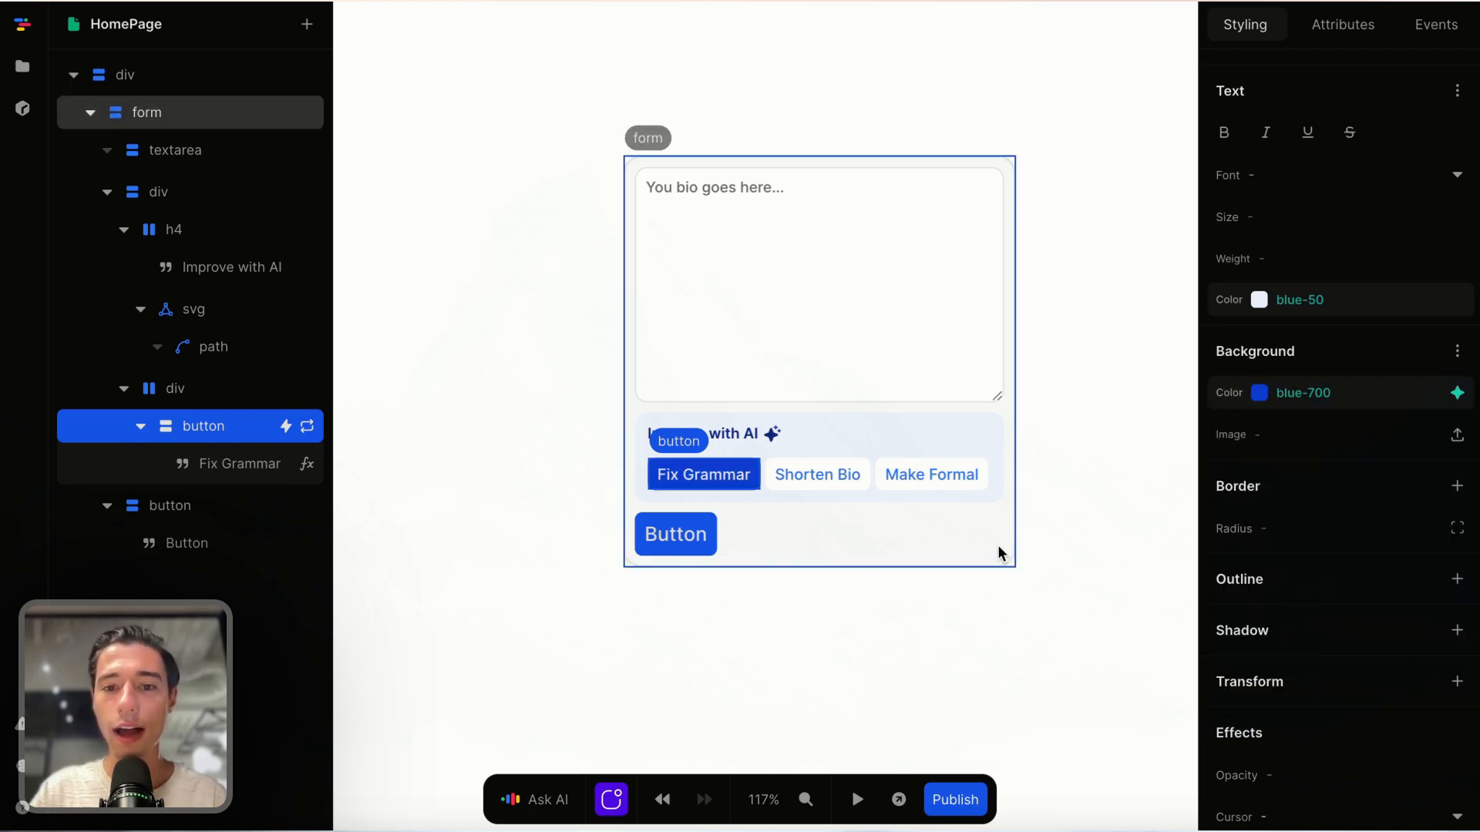
left_click(1455, 393)
scroll(1318, 539, "down", 1)
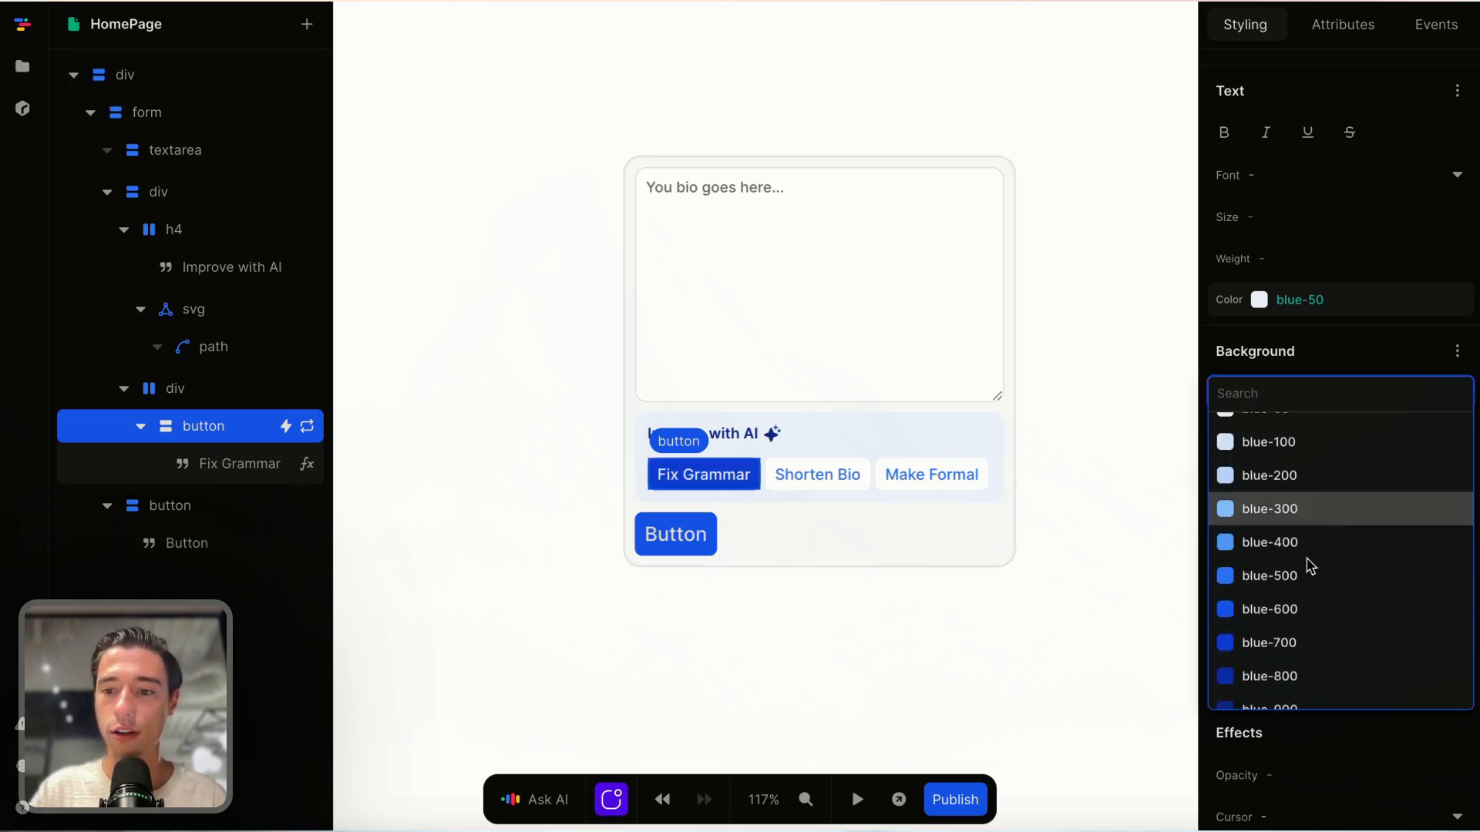
left_click(1272, 678)
left_click(984, 609)
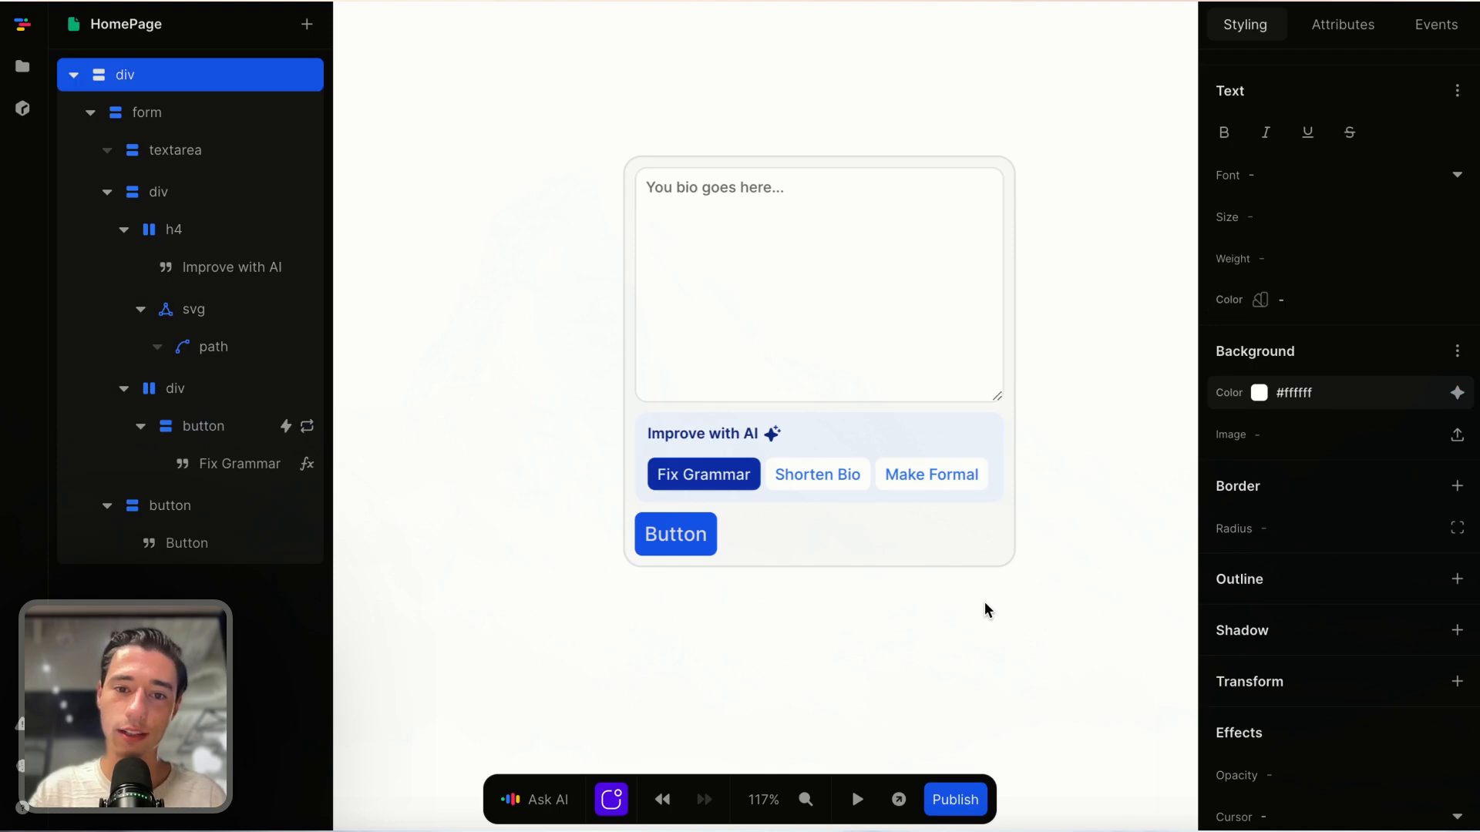
left_click(754, 470)
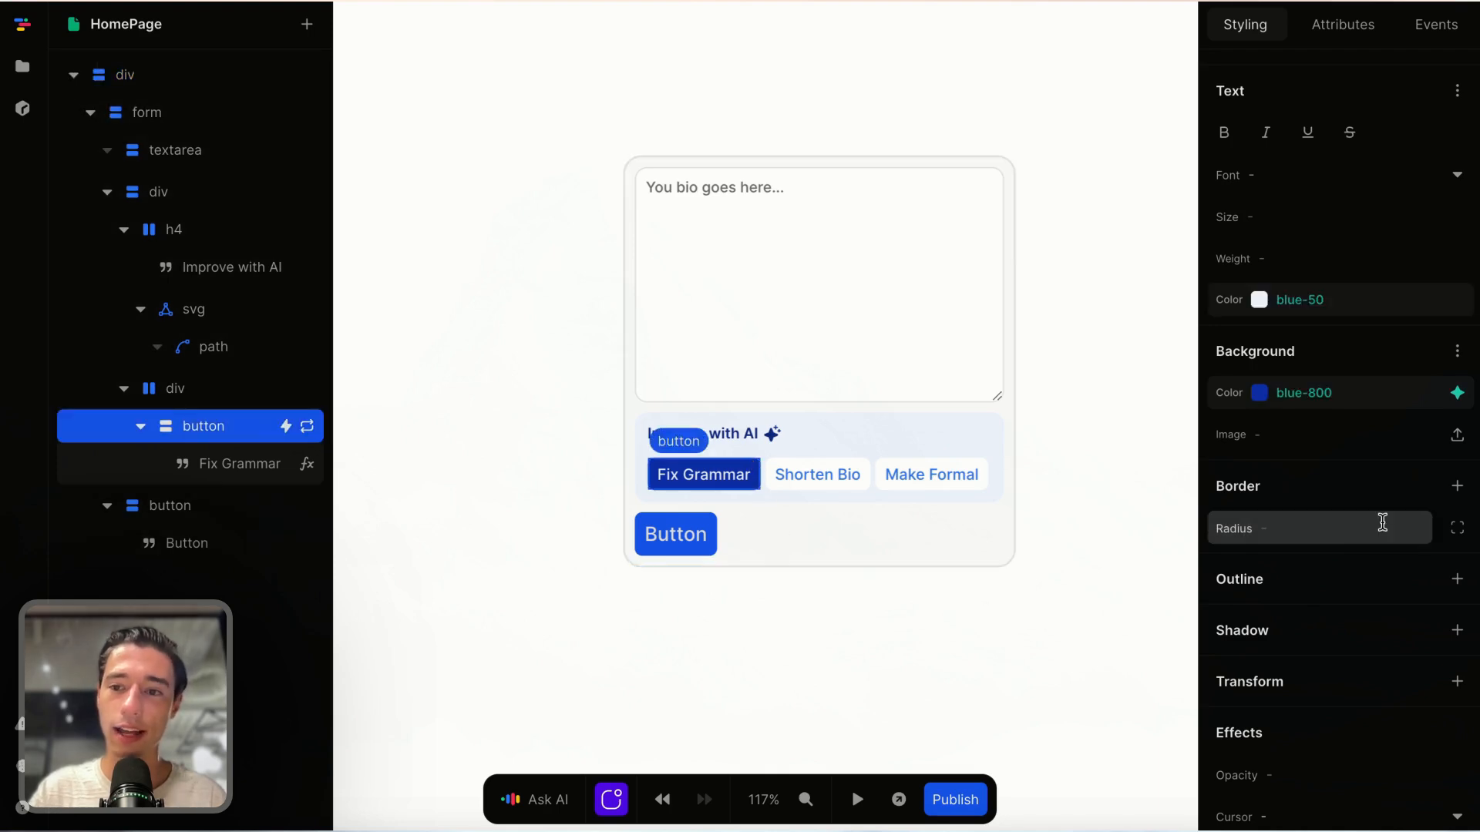
left_click(894, 583)
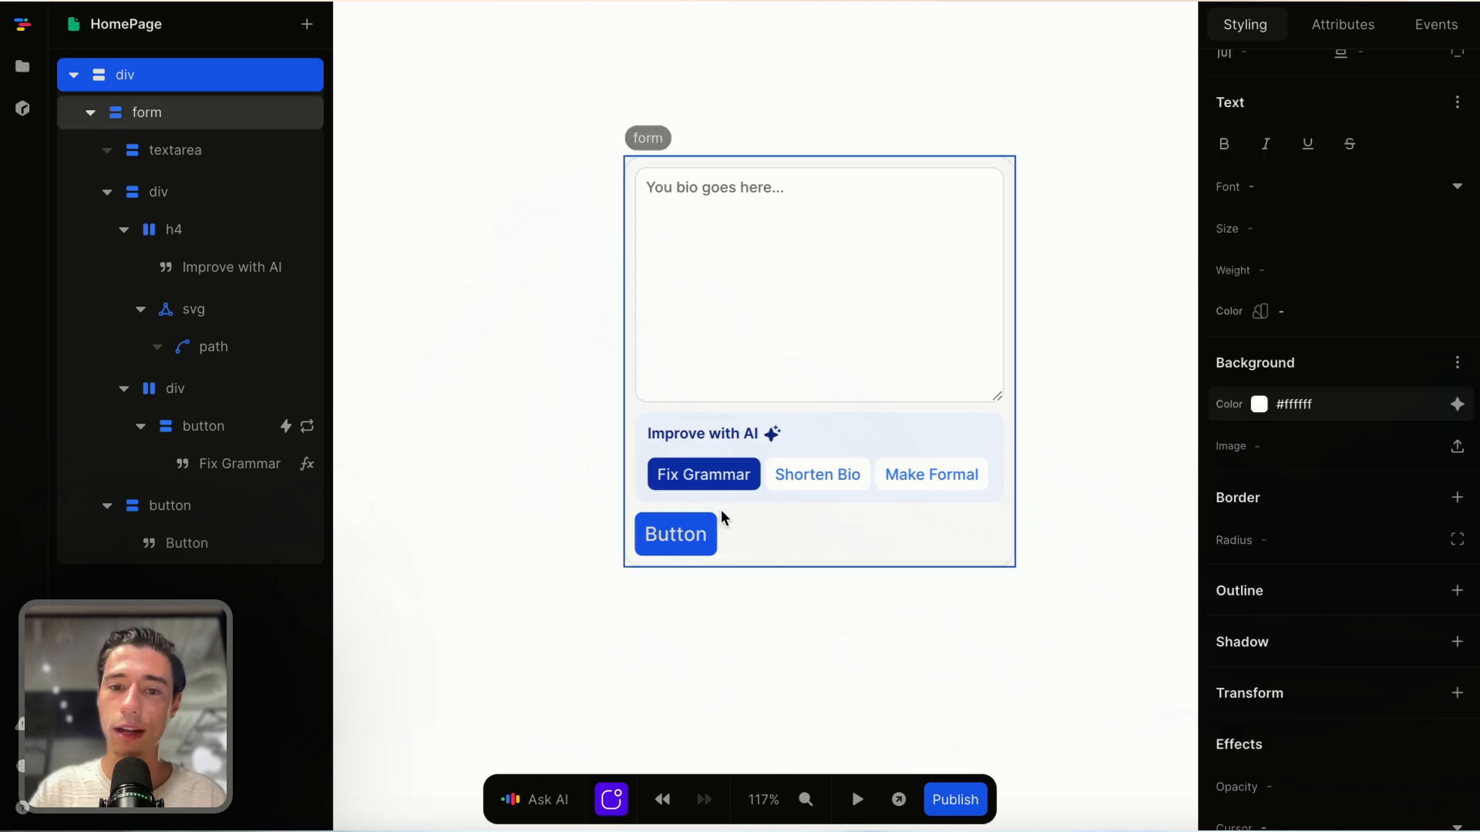
Step: Try blue-200 and blue-100 in turn as the text color of the button's .selected style
left_click(742, 472)
left_click(1451, 316)
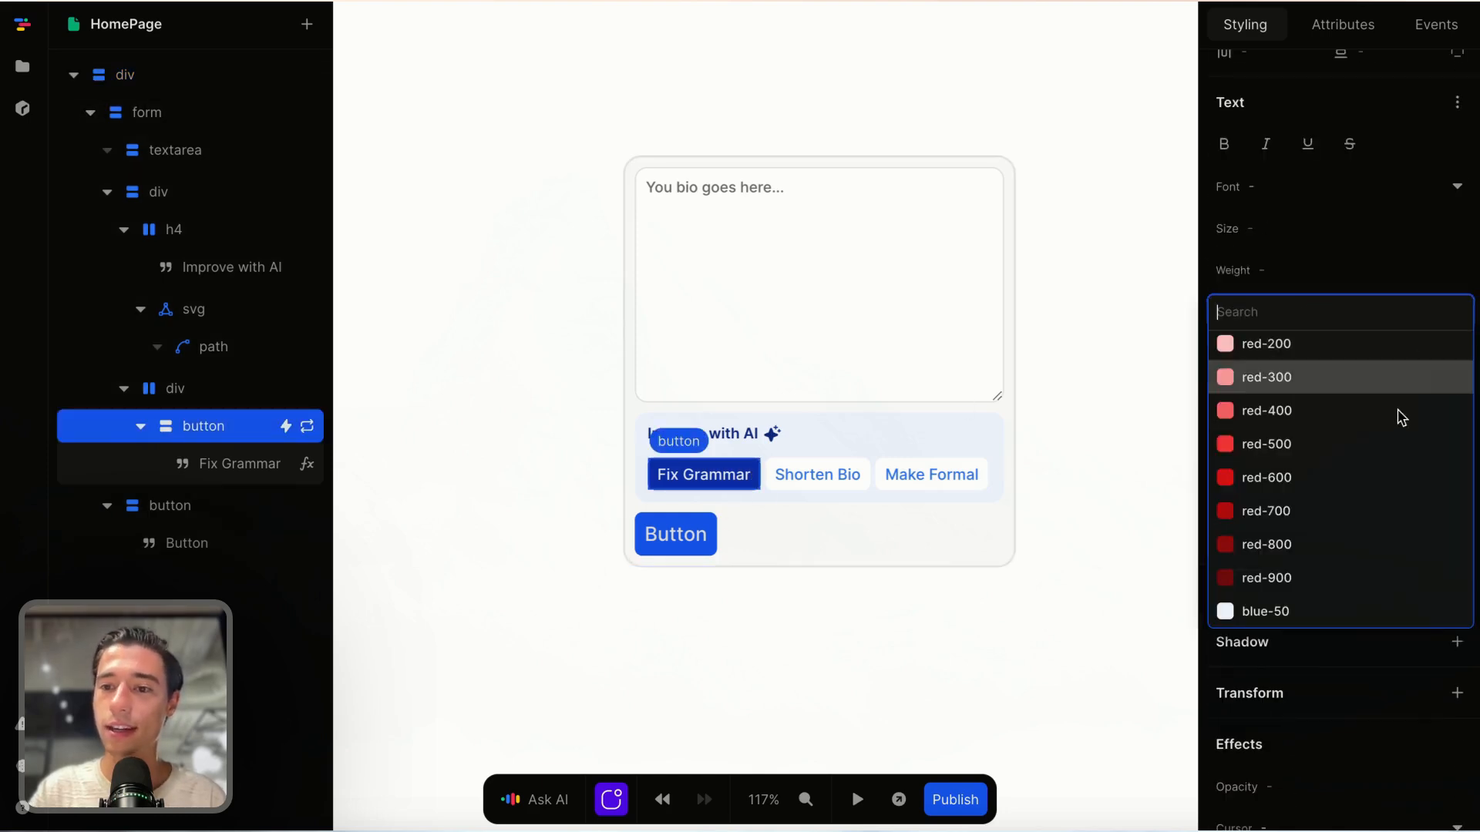
scroll(1397, 432, "down", 5)
left_click(1307, 501)
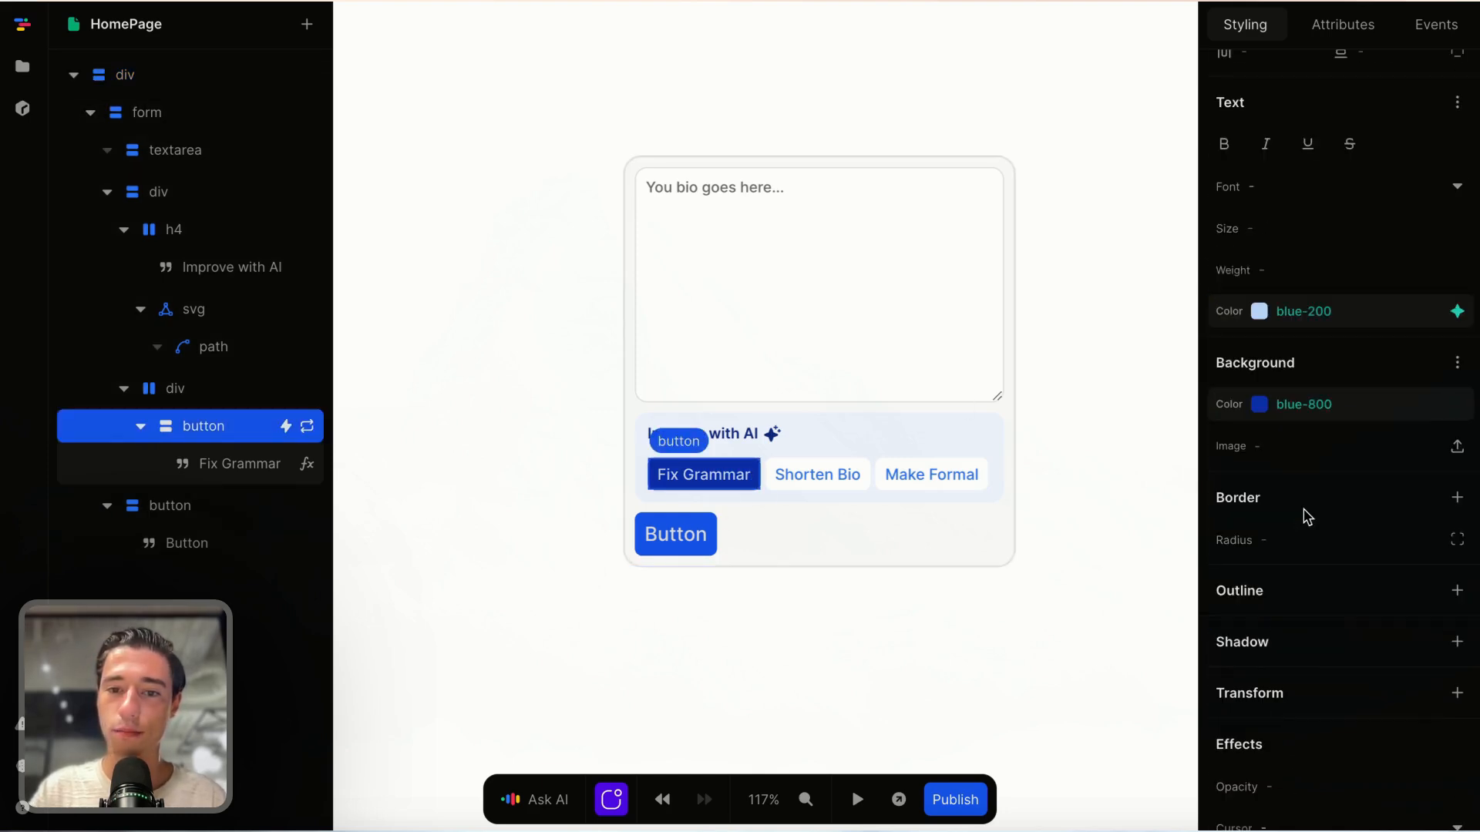
left_click(1016, 645)
left_click(747, 485)
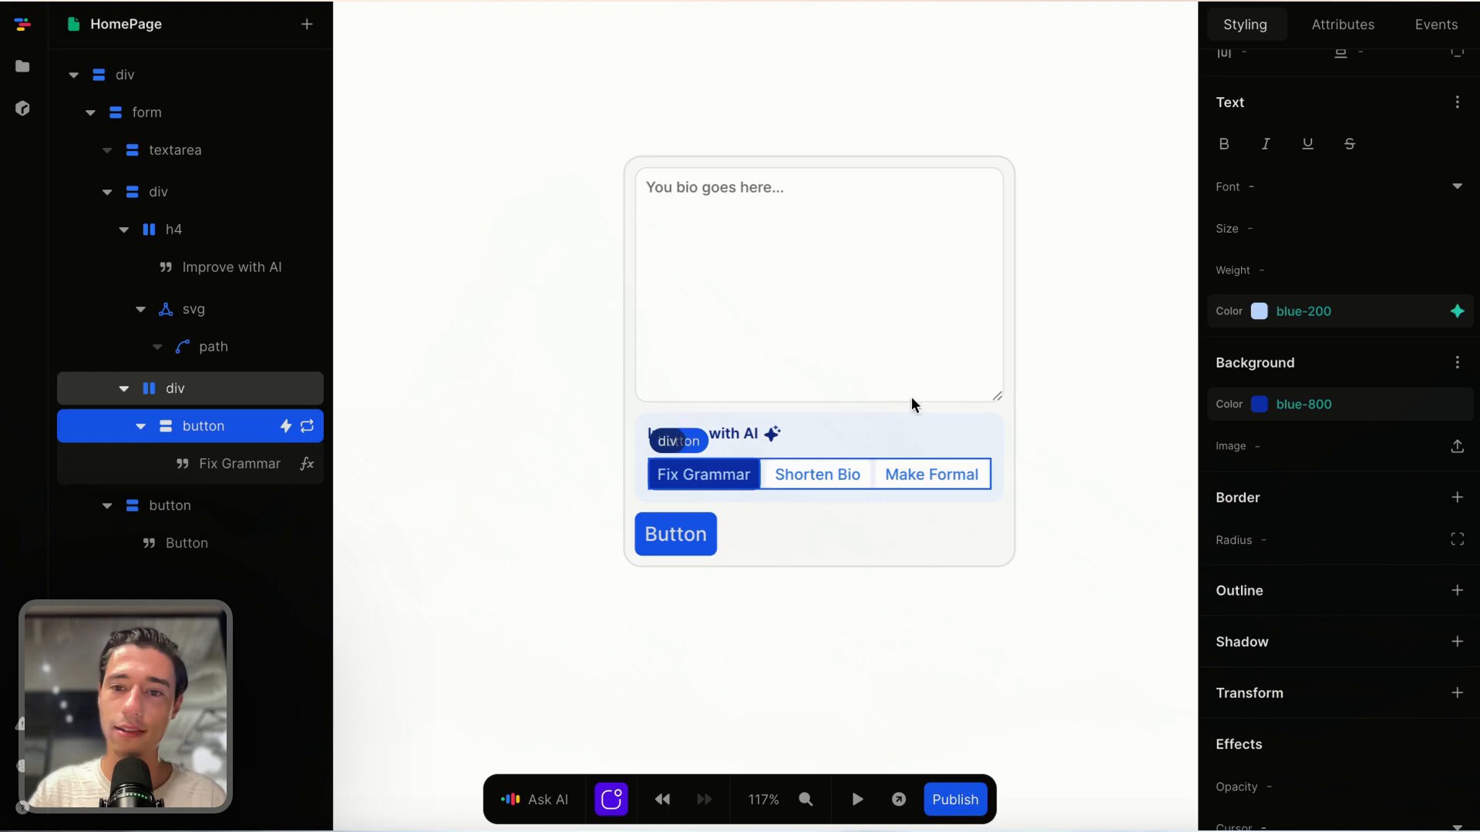
left_click(1454, 314)
left_click(1294, 566)
left_click(935, 645)
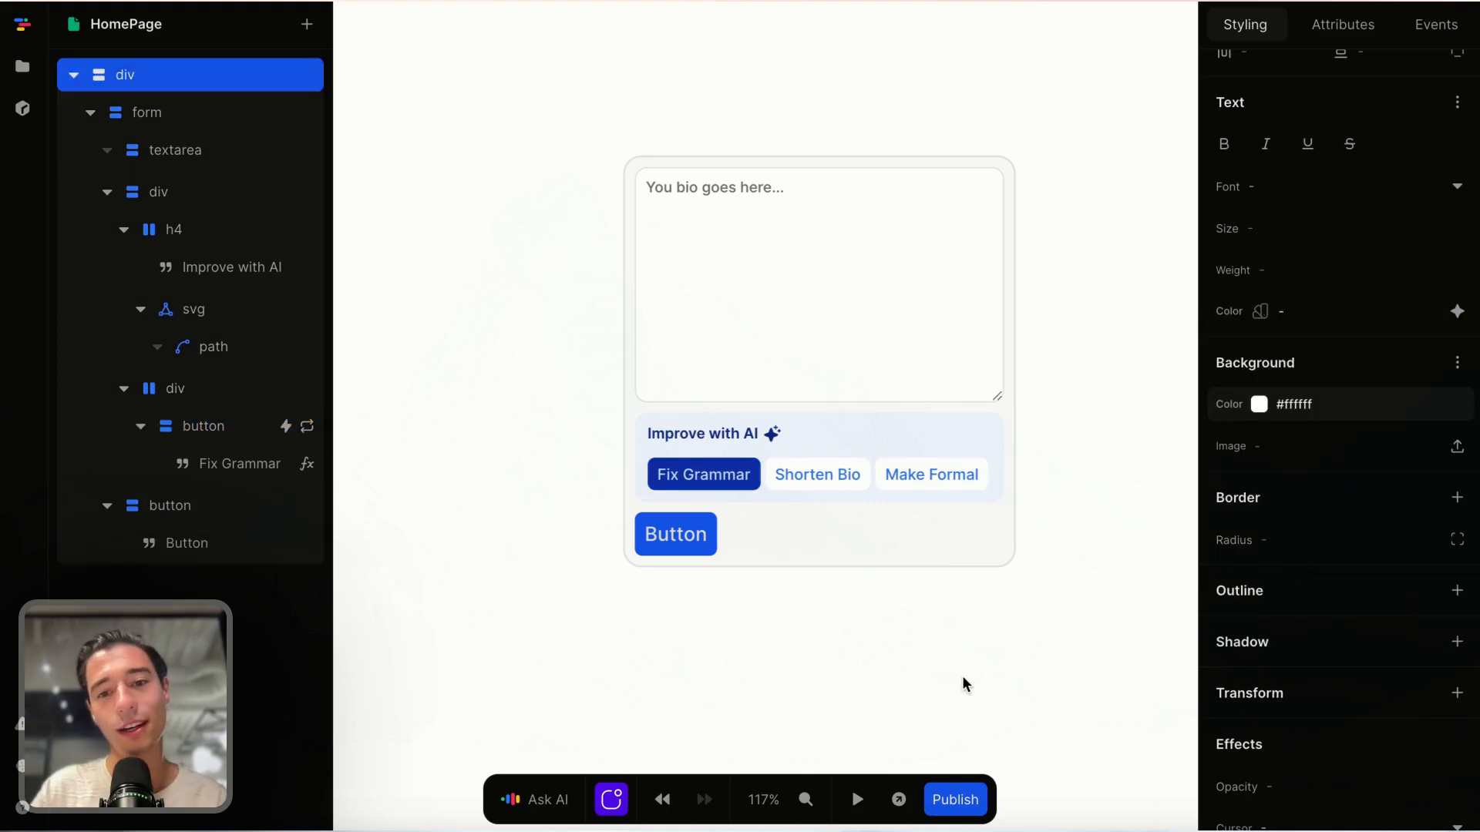
Step: Set the .selected style's text color to blue-50 and its background color to blue-400 on the repeated button
left_click(752, 484)
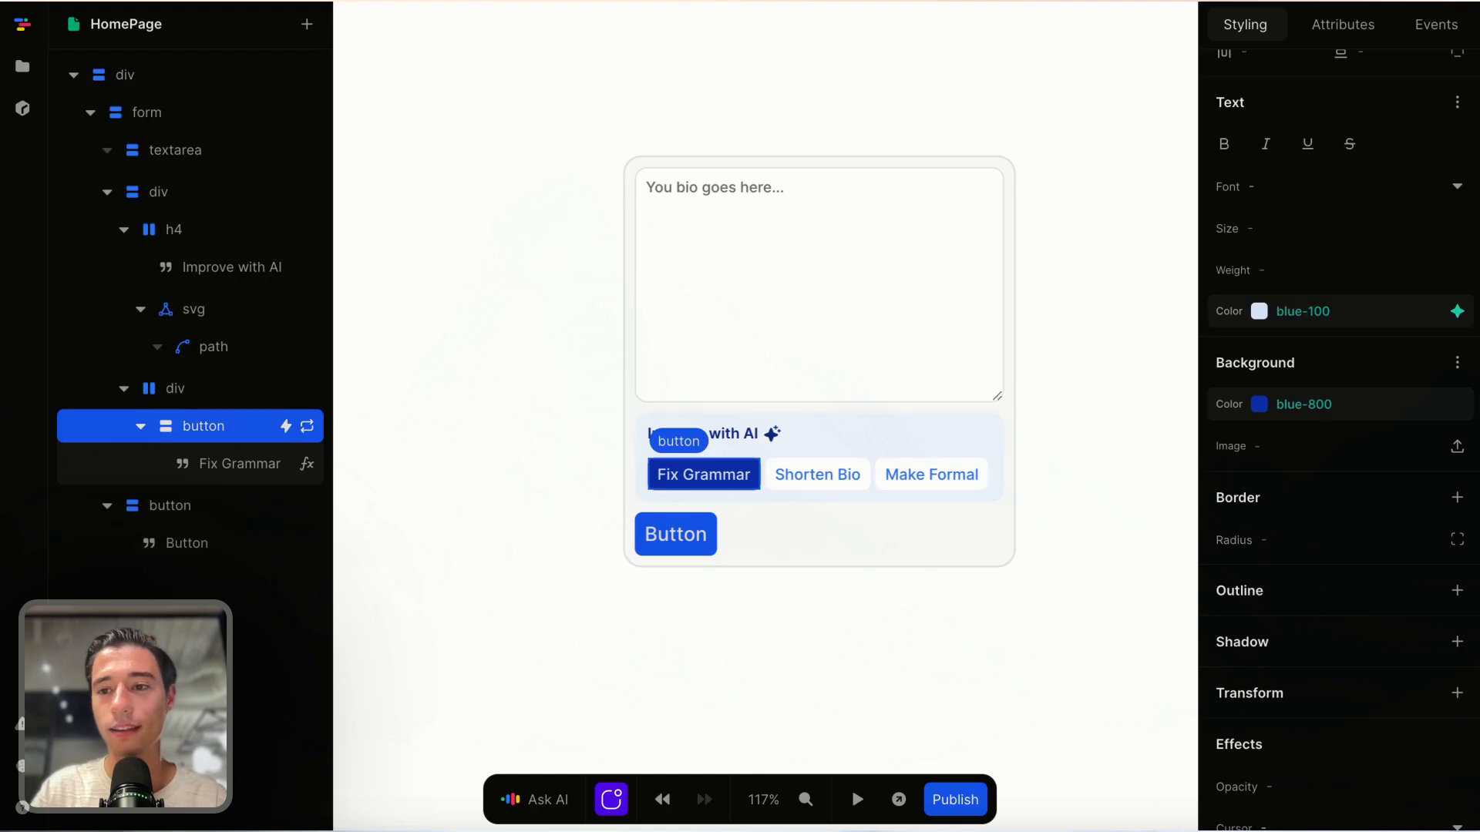
left_click(1457, 313)
left_click(1261, 574)
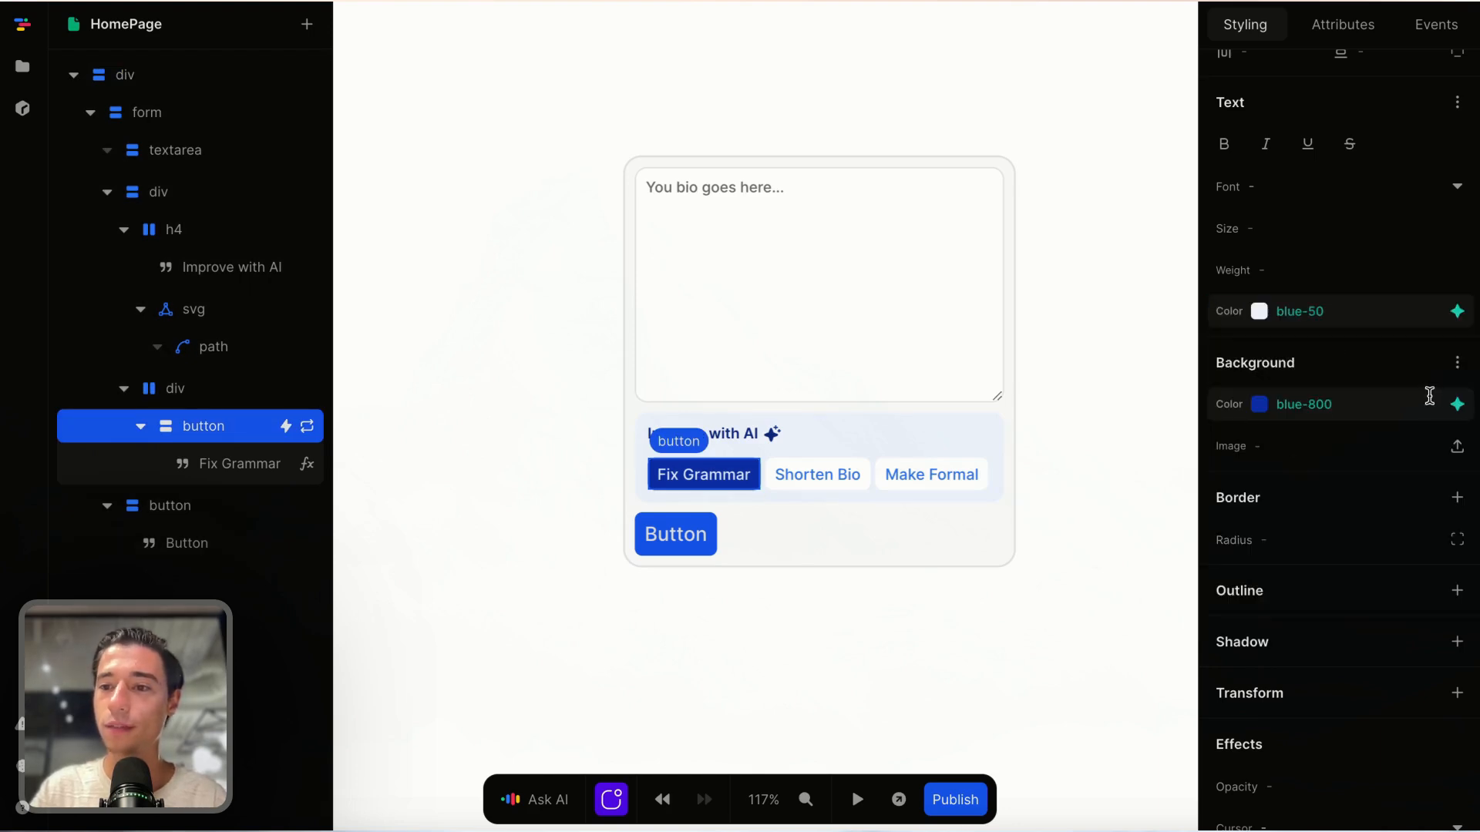
left_click(1457, 404)
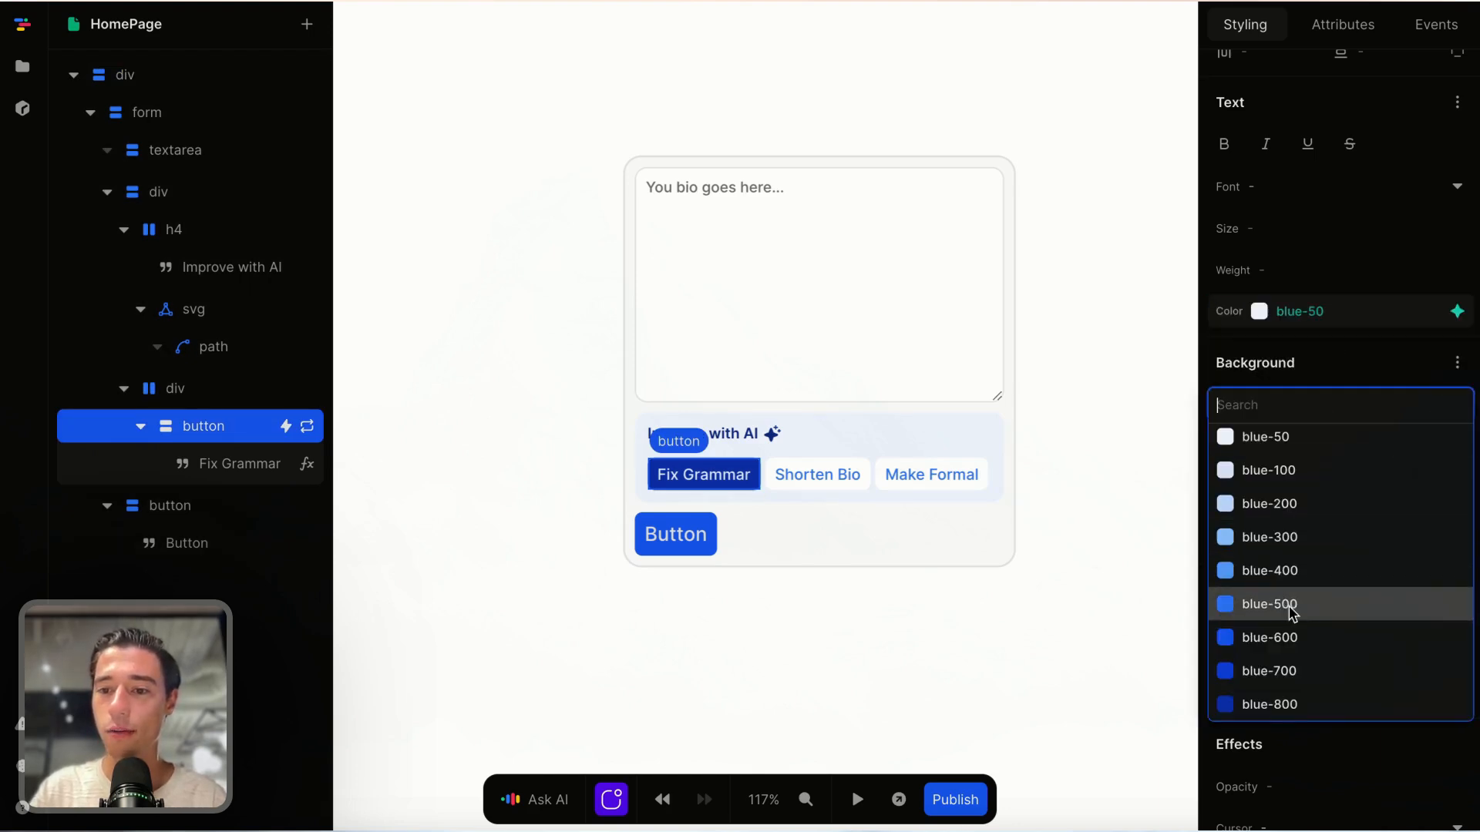
left_click(1270, 570)
left_click(911, 671)
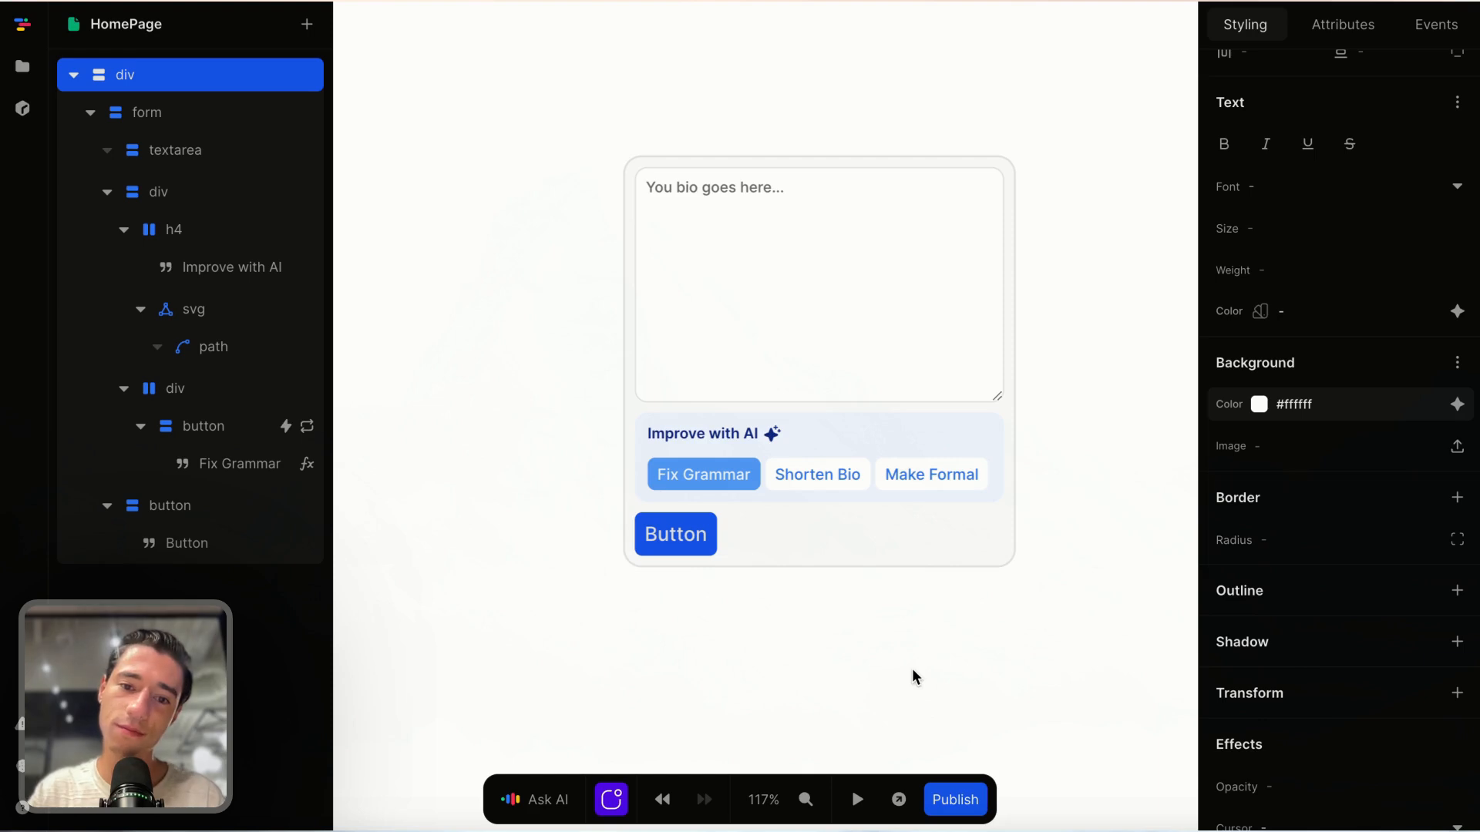
left_click(755, 478)
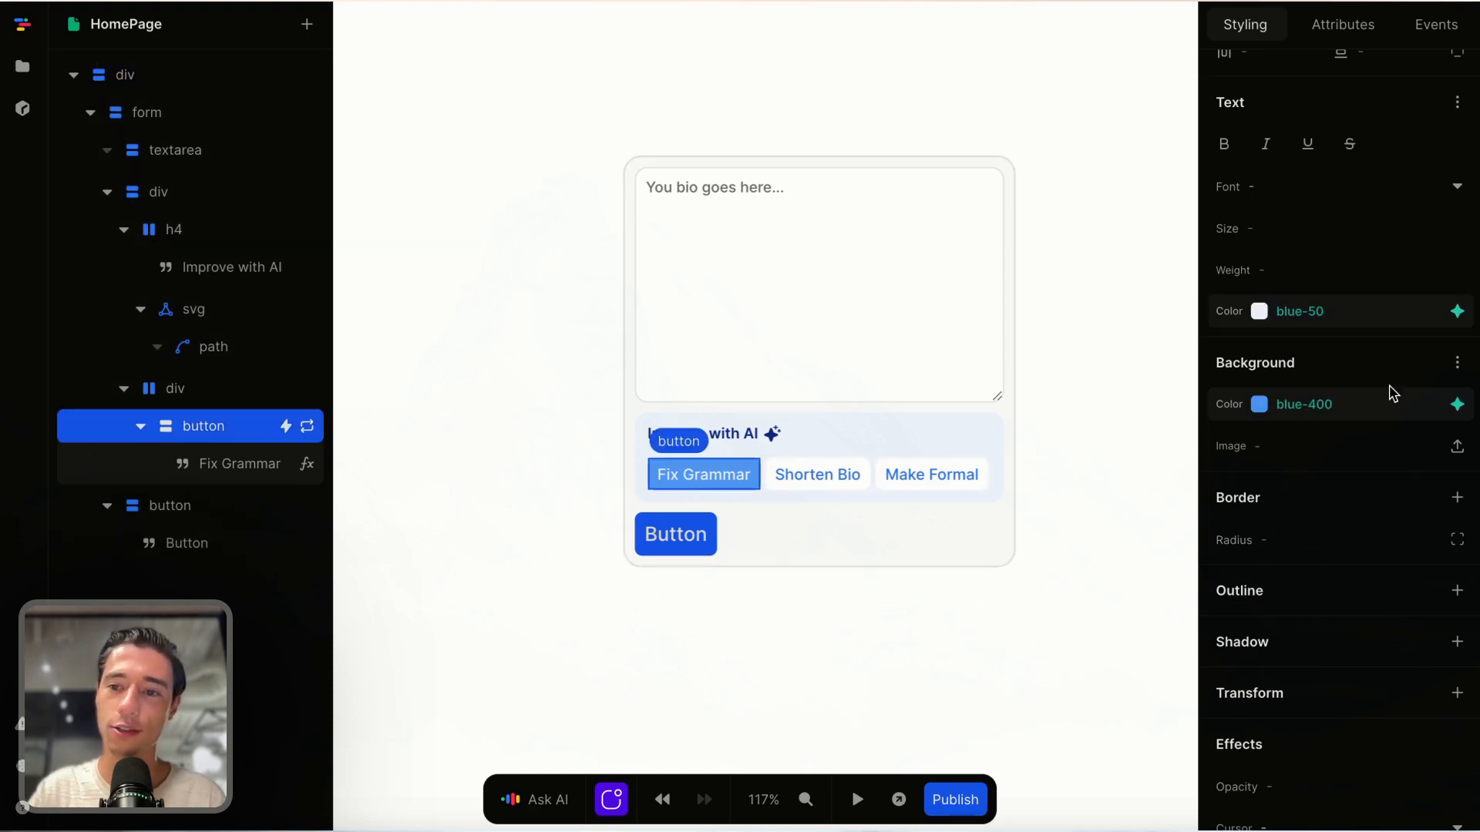
Step: Set the background color of the repeated button's .selected style to blue-600
left_click(1455, 418)
scroll(1349, 671, "down", 3)
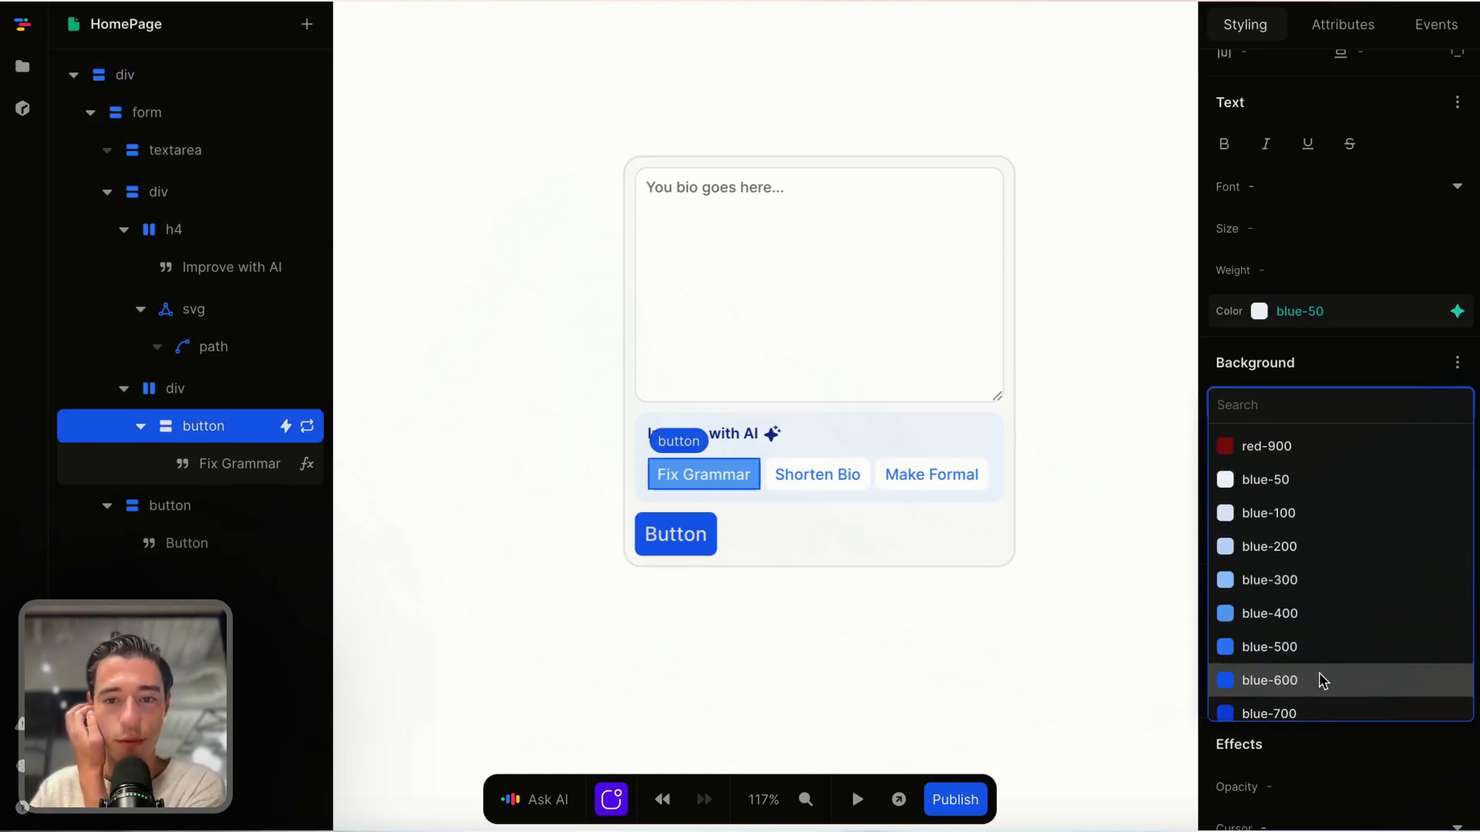
left_click(1319, 680)
left_click(1057, 706)
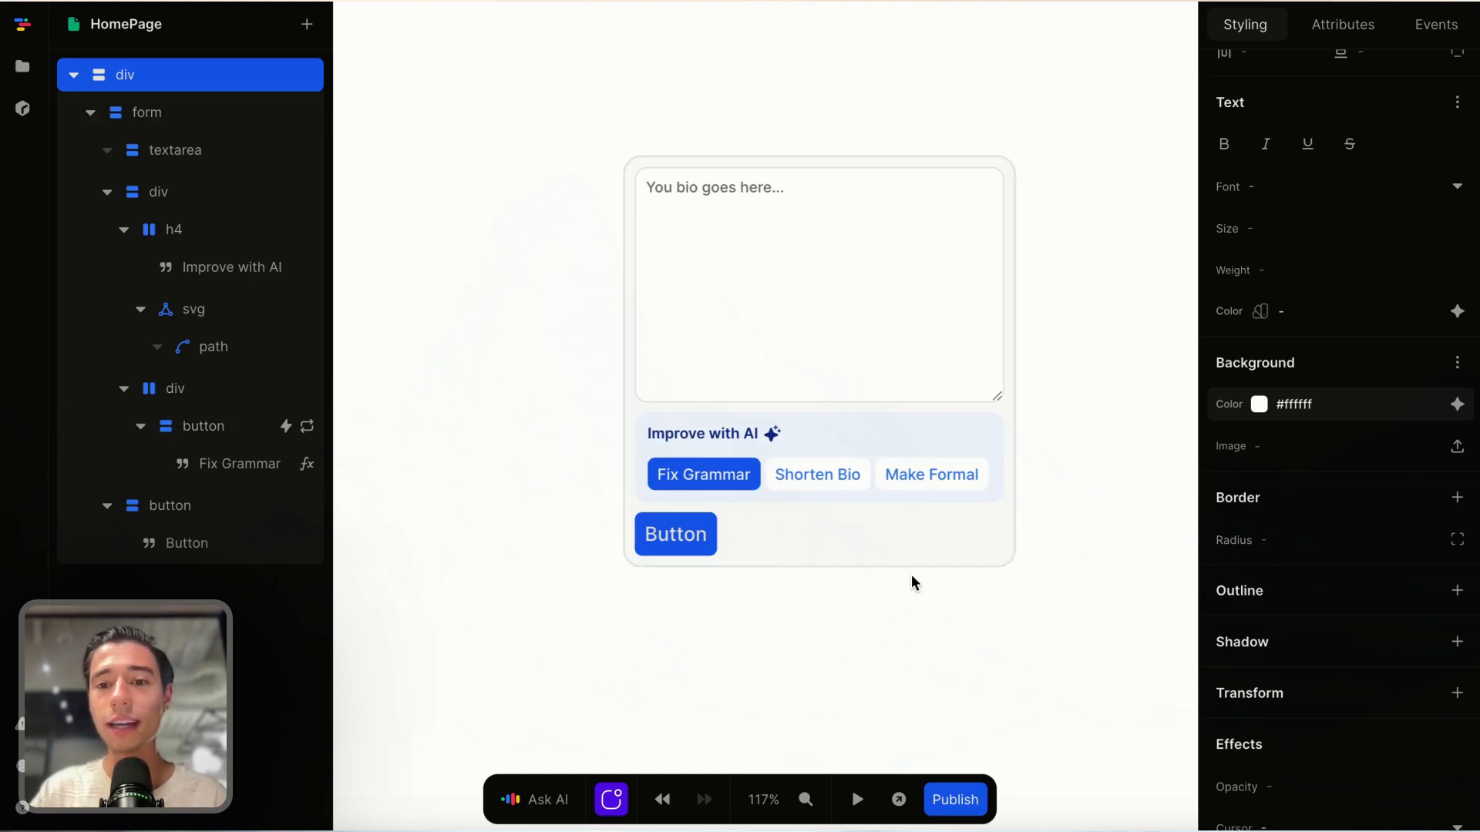
Step: Add a type attribute with the value submit to the button below the Improve with AI section
left_click(697, 549)
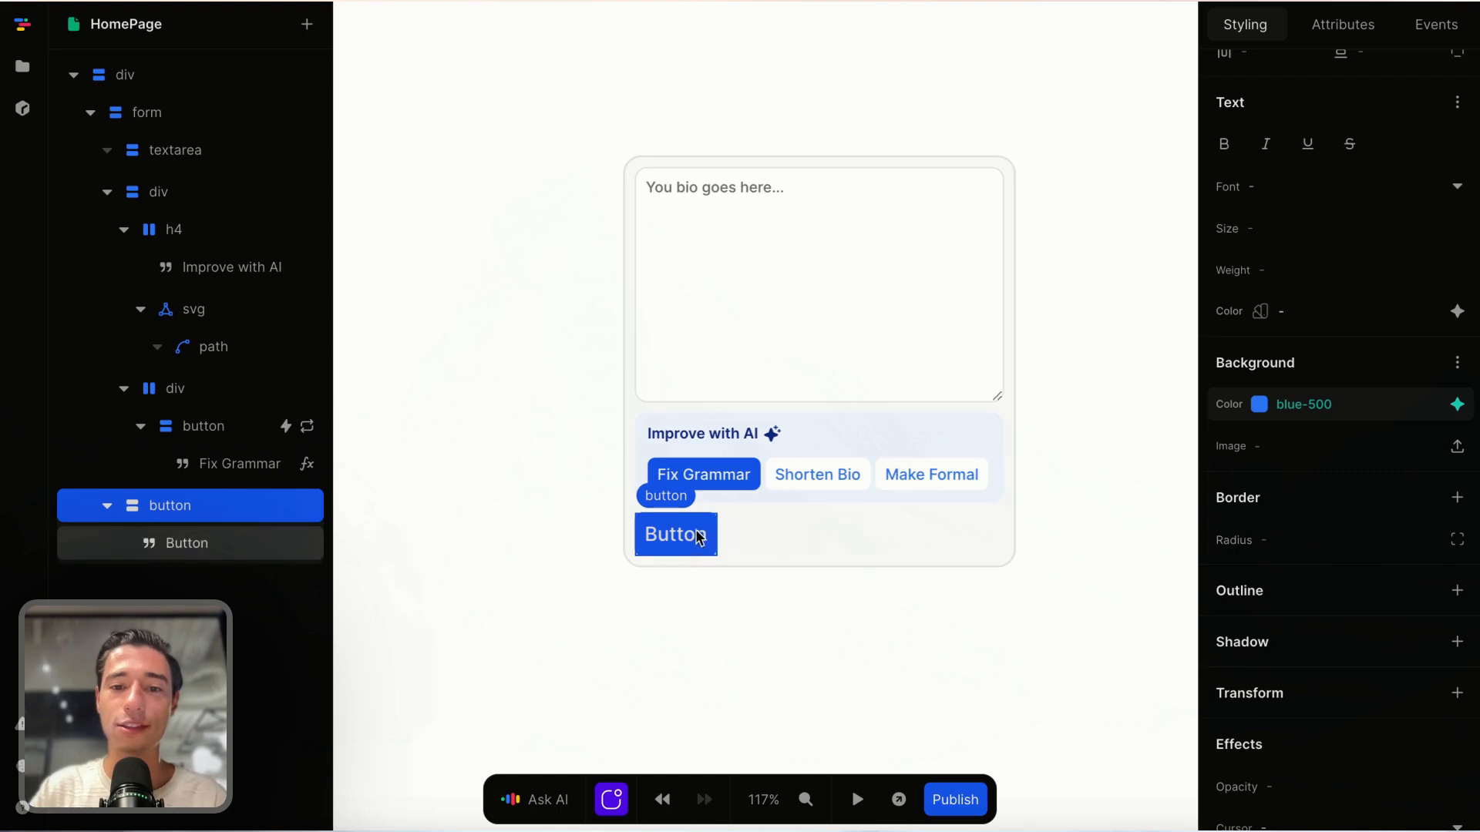
left_click(1342, 23)
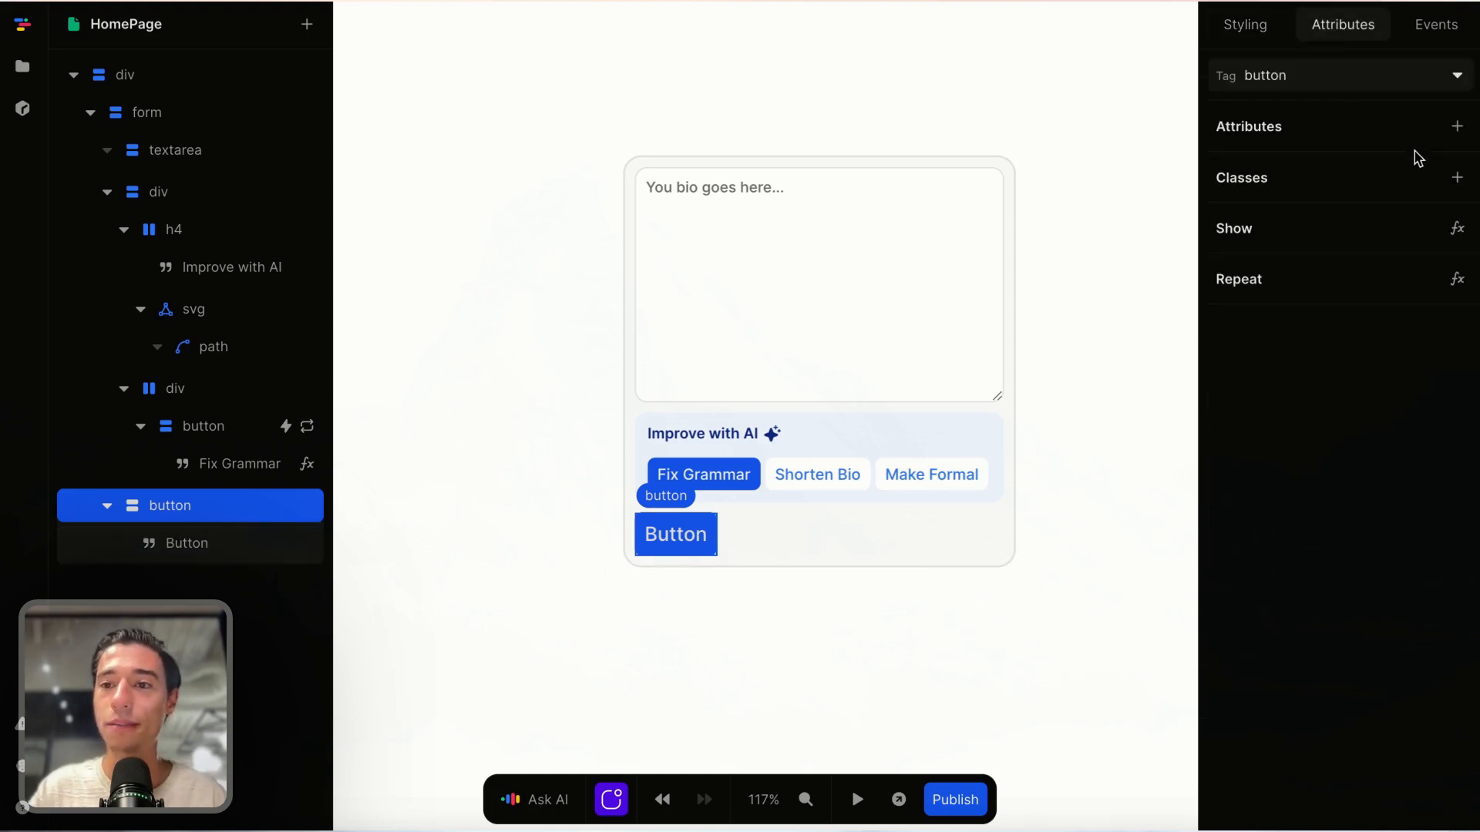
left_click(687, 531)
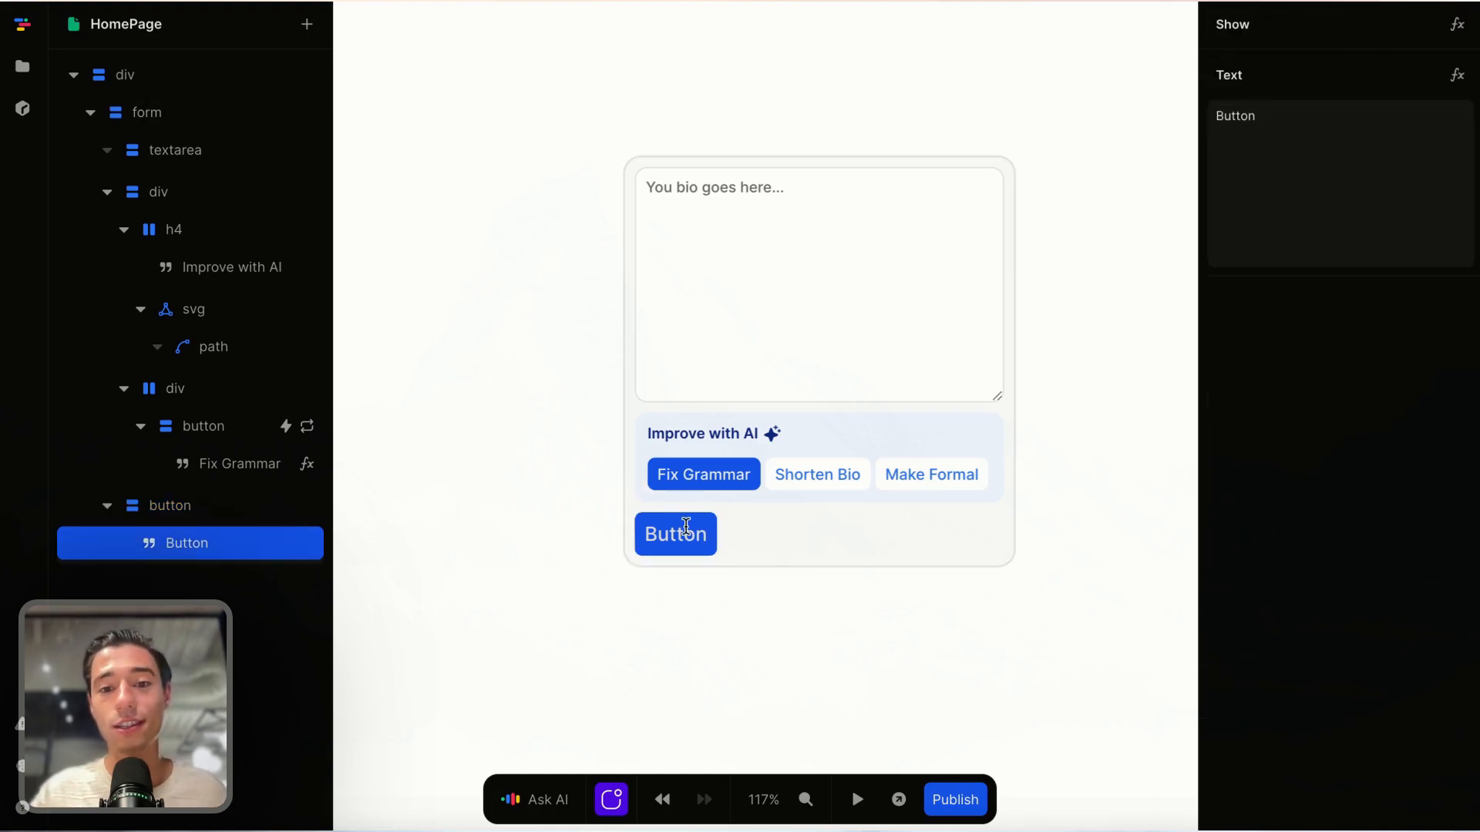
left_click(686, 618)
left_click(697, 531)
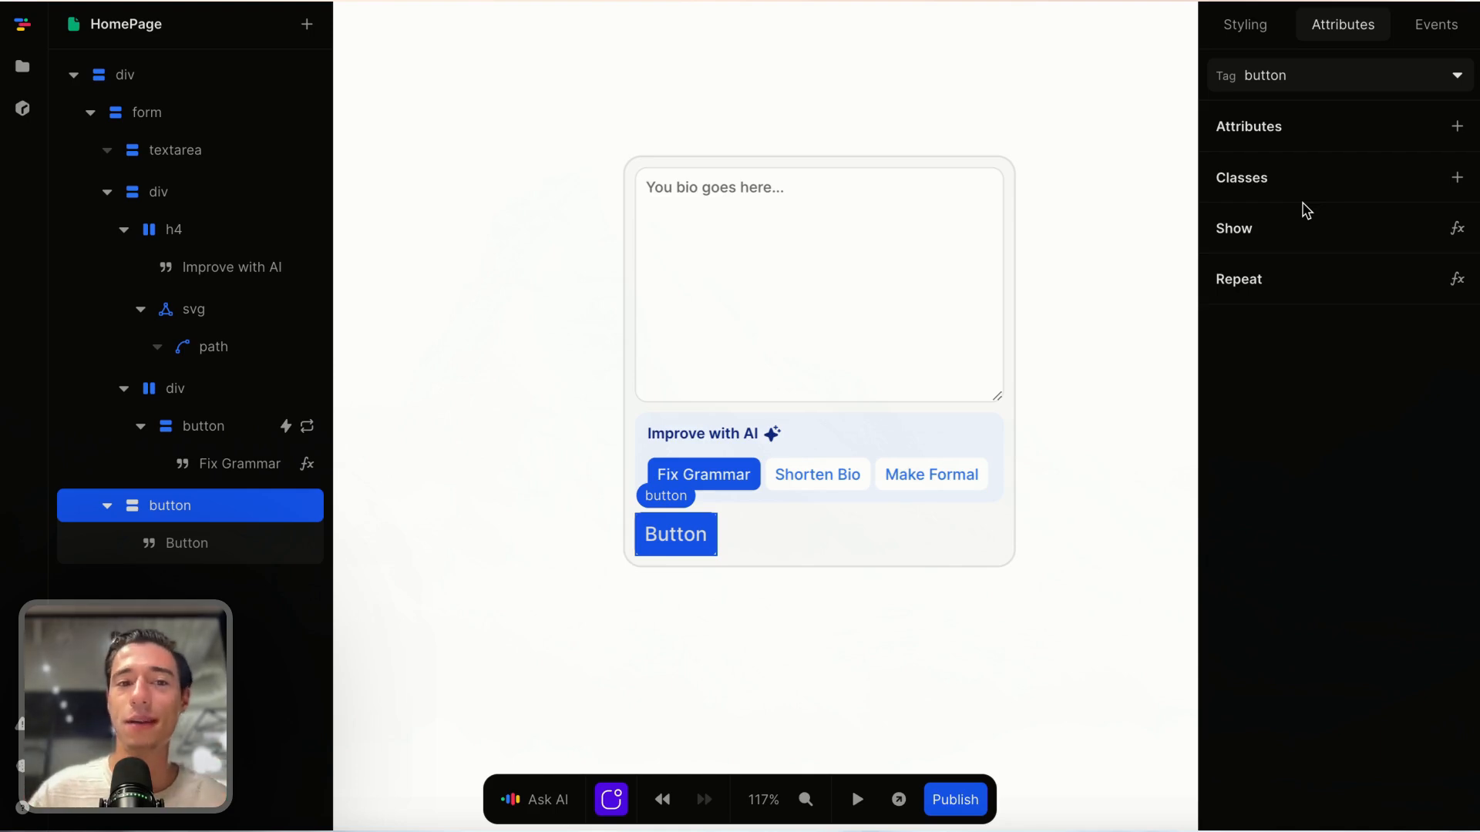
left_click(1456, 126)
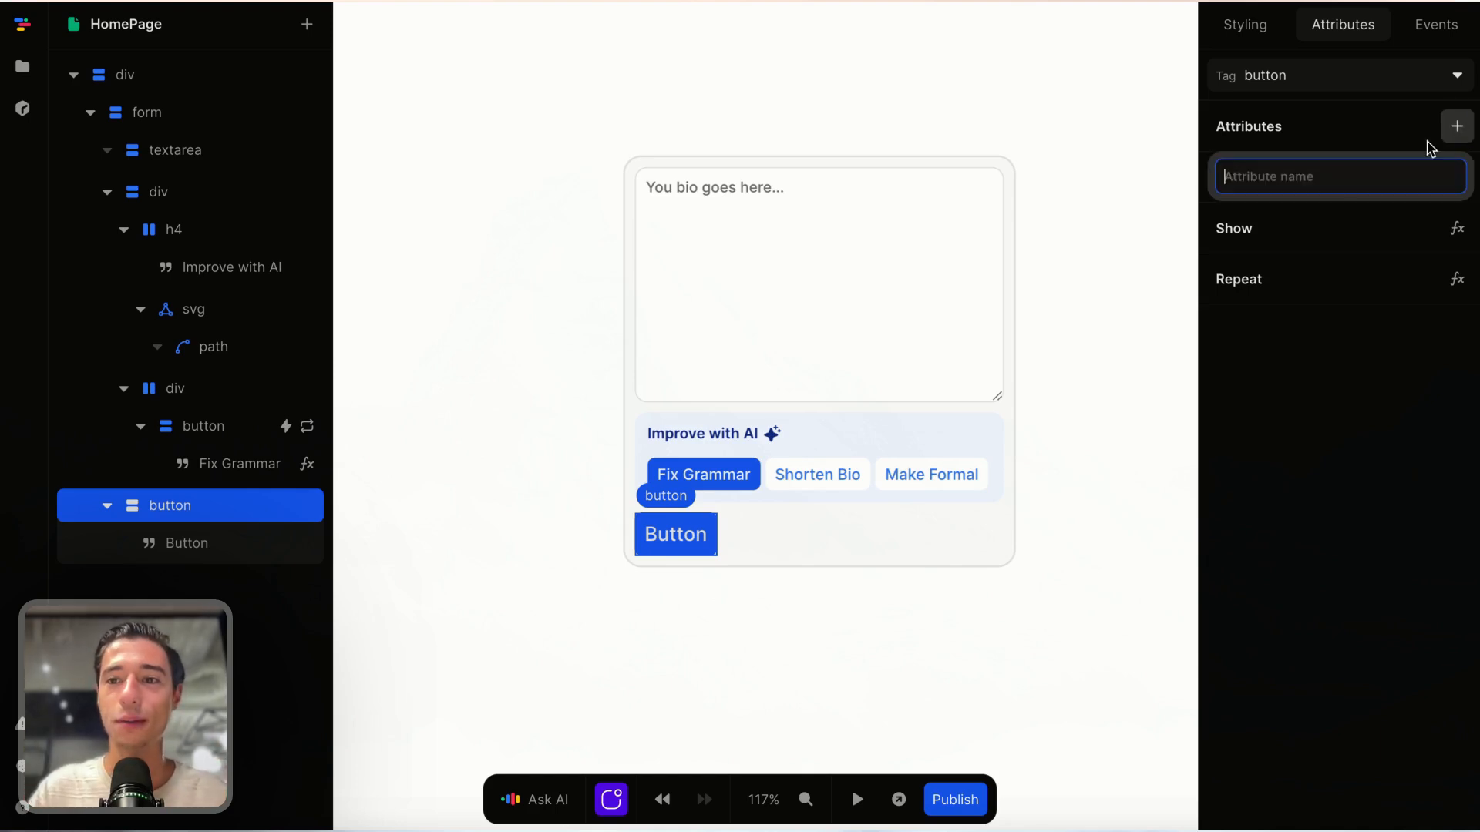
type("type")
key("Return")
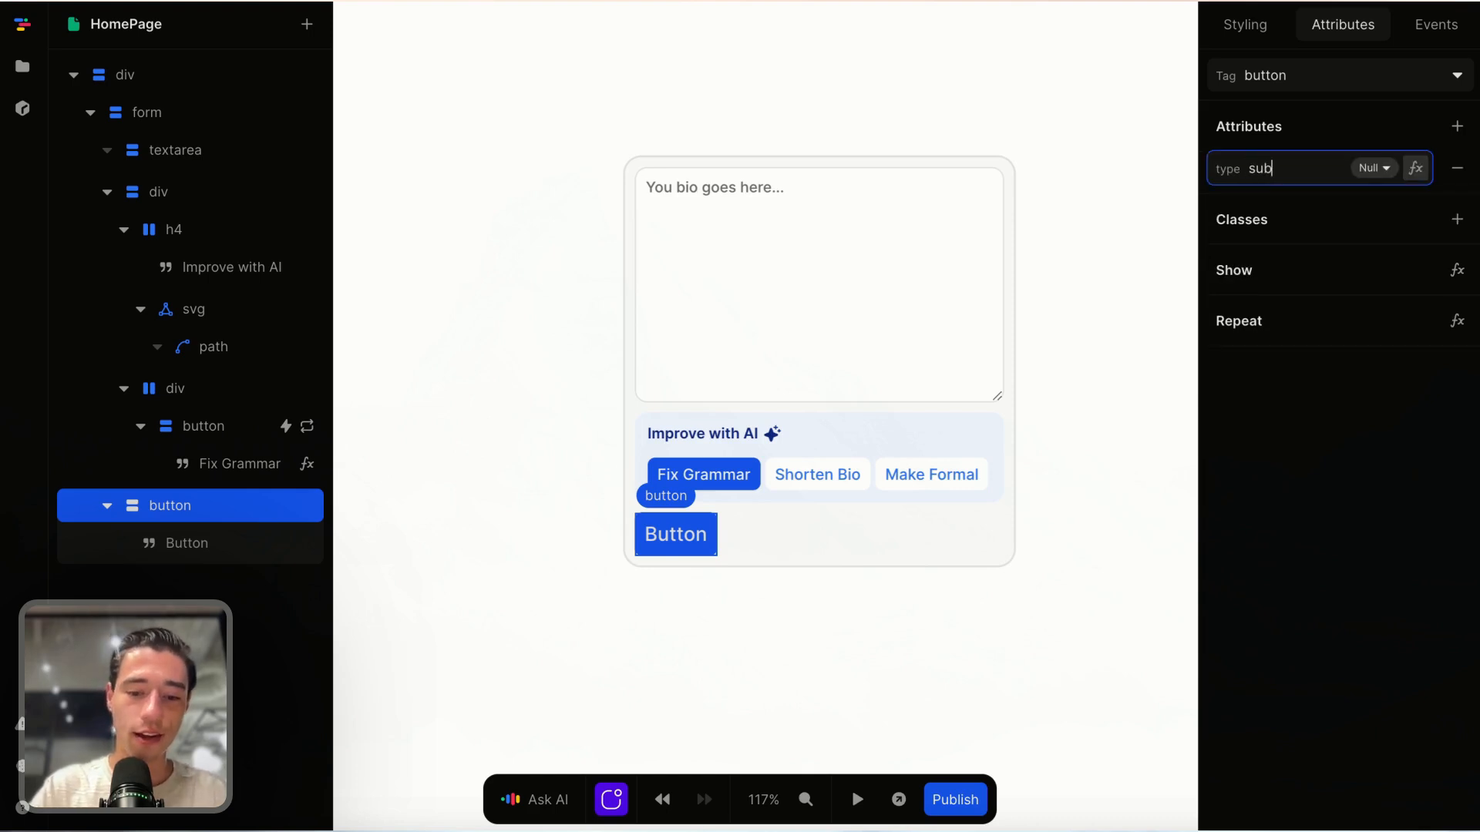
key("Return")
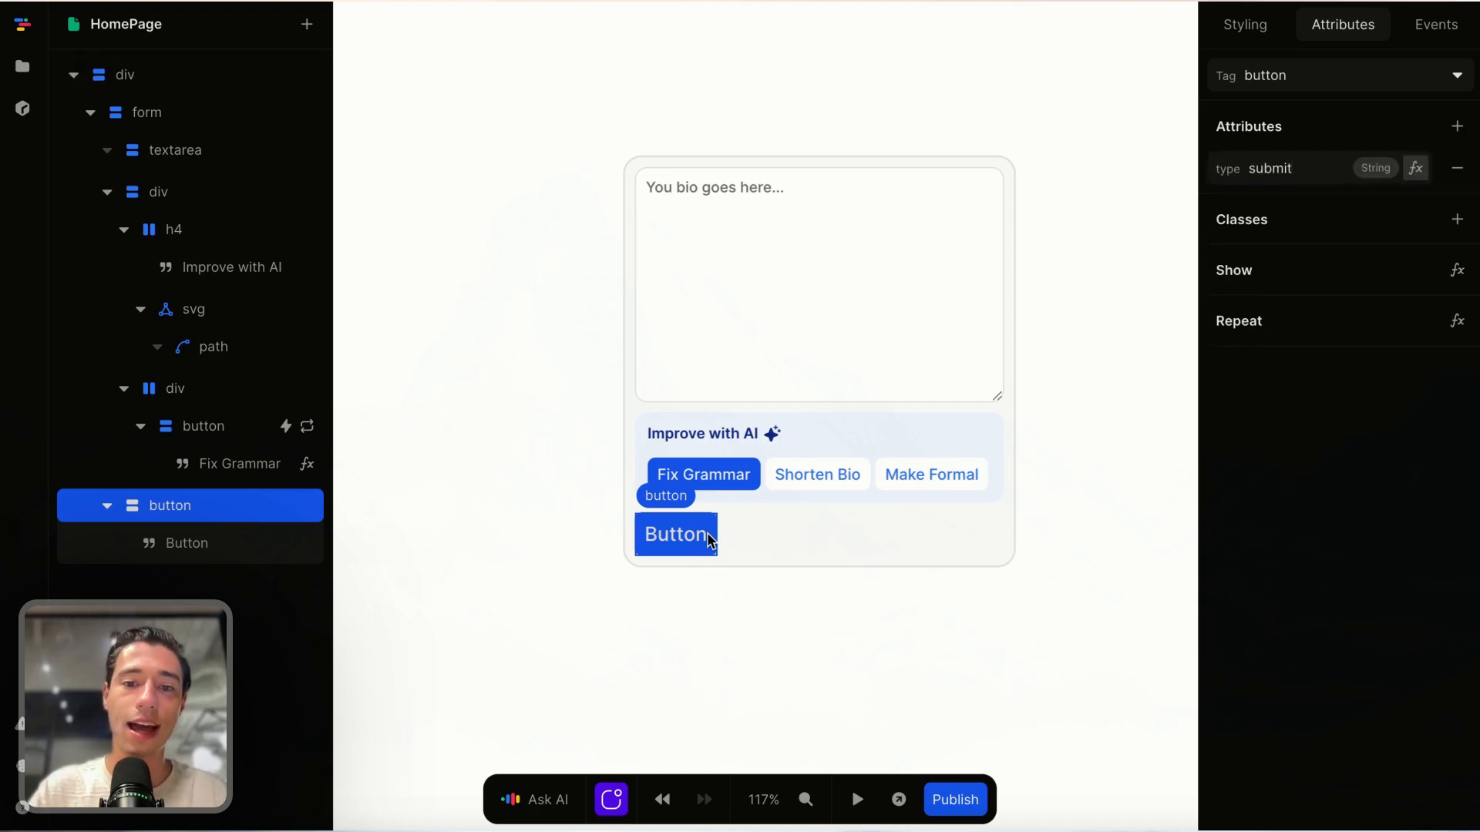
Step: Test the submit button in preview mode and return to editing
left_click(857, 799)
left_click(674, 535)
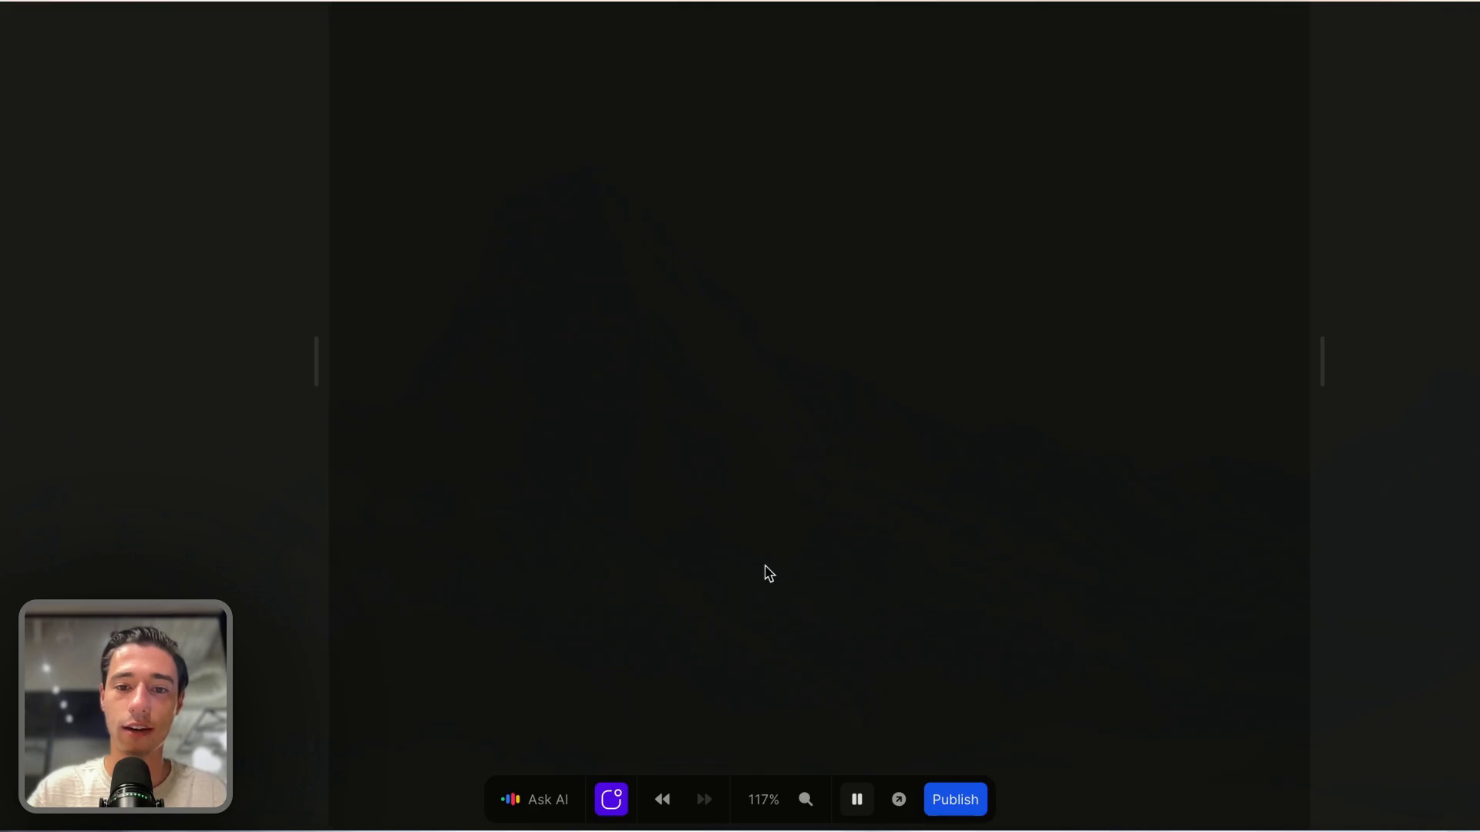
left_click(856, 799)
Step: Set the submit button's width to 100% and height to 3rem, and center its content
left_click(698, 537)
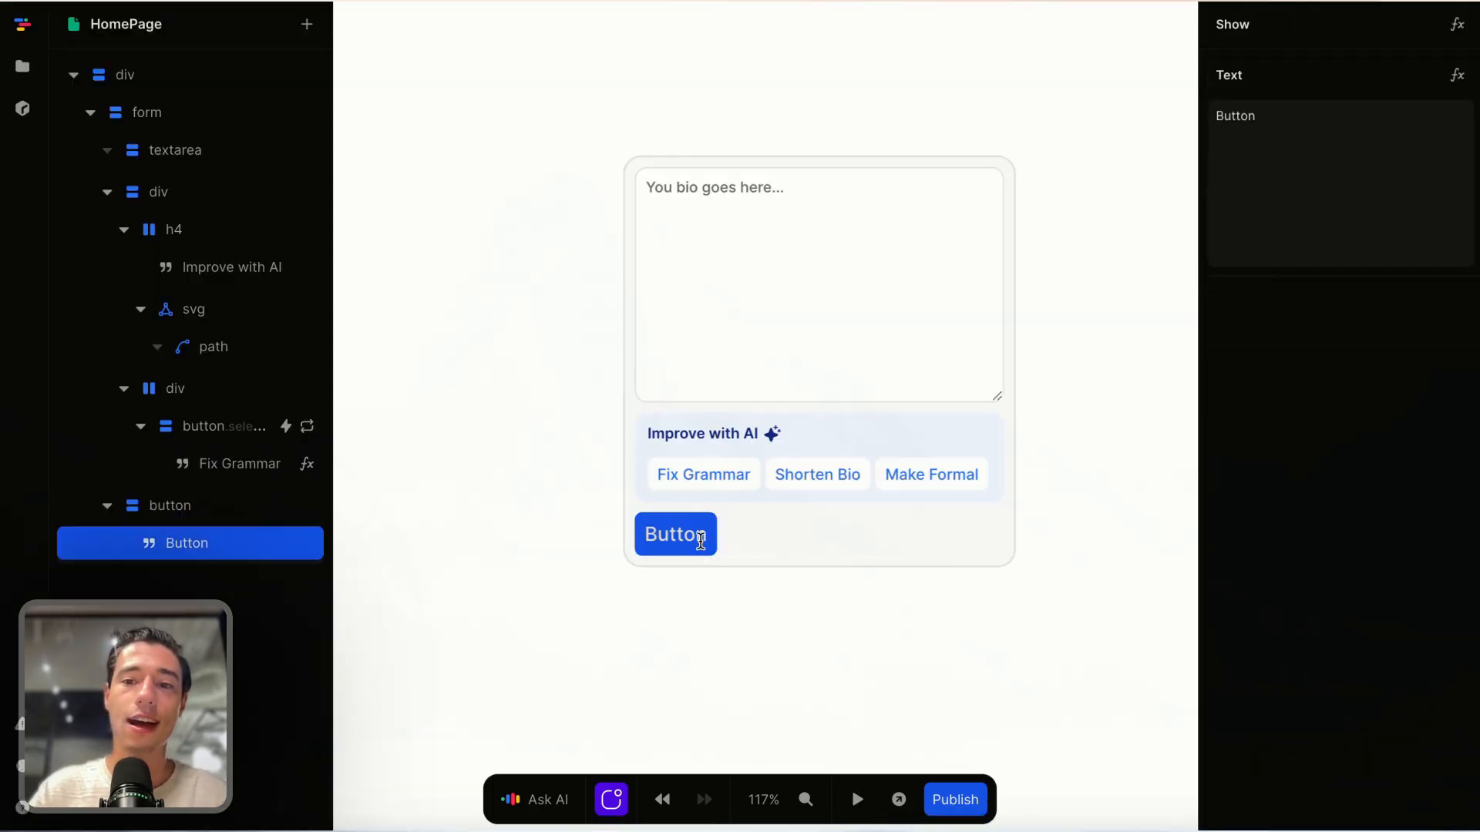
left_click(868, 561)
left_click(710, 535)
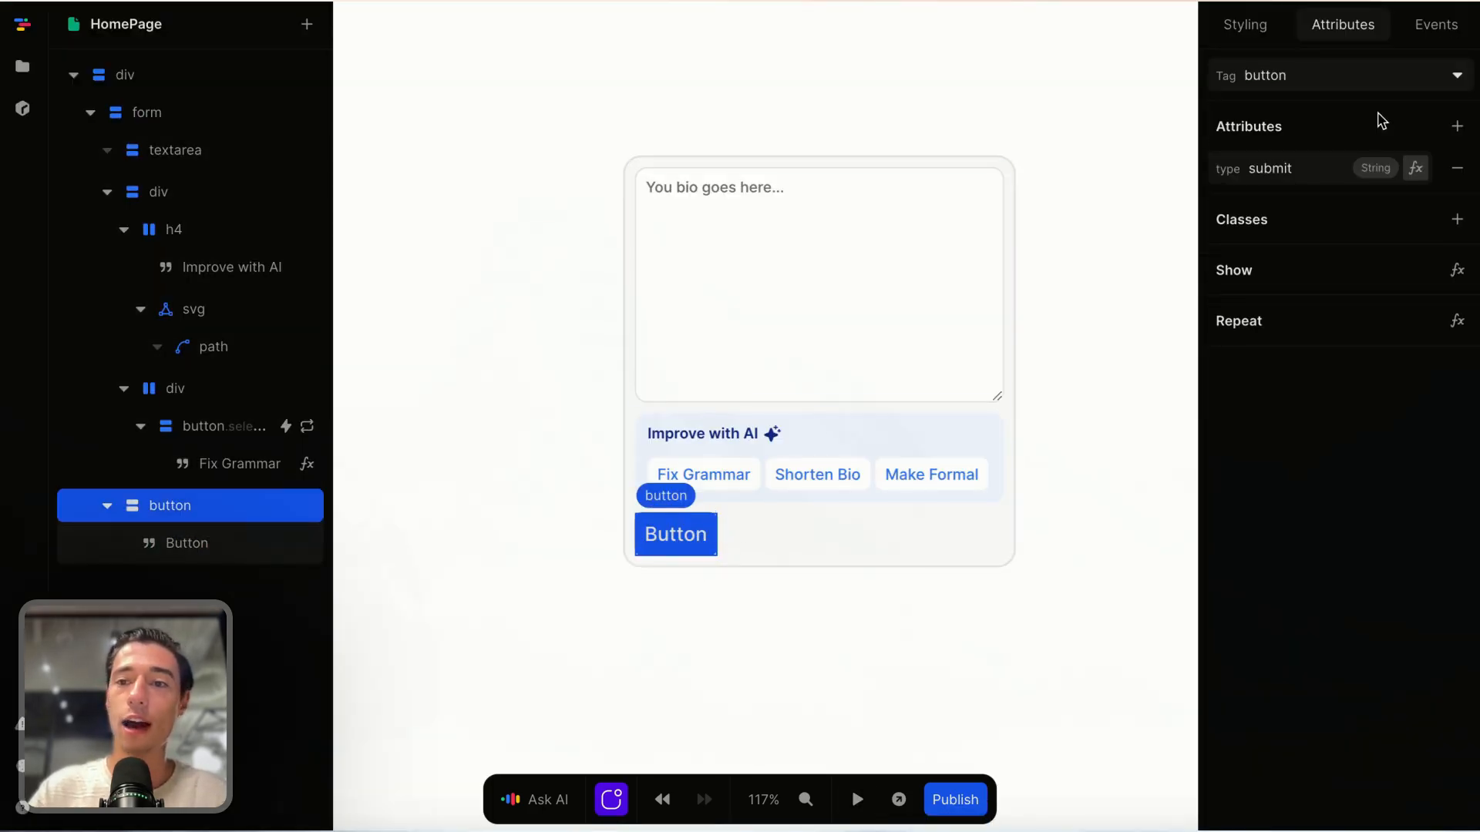
left_click(1264, 28)
left_click(1314, 298)
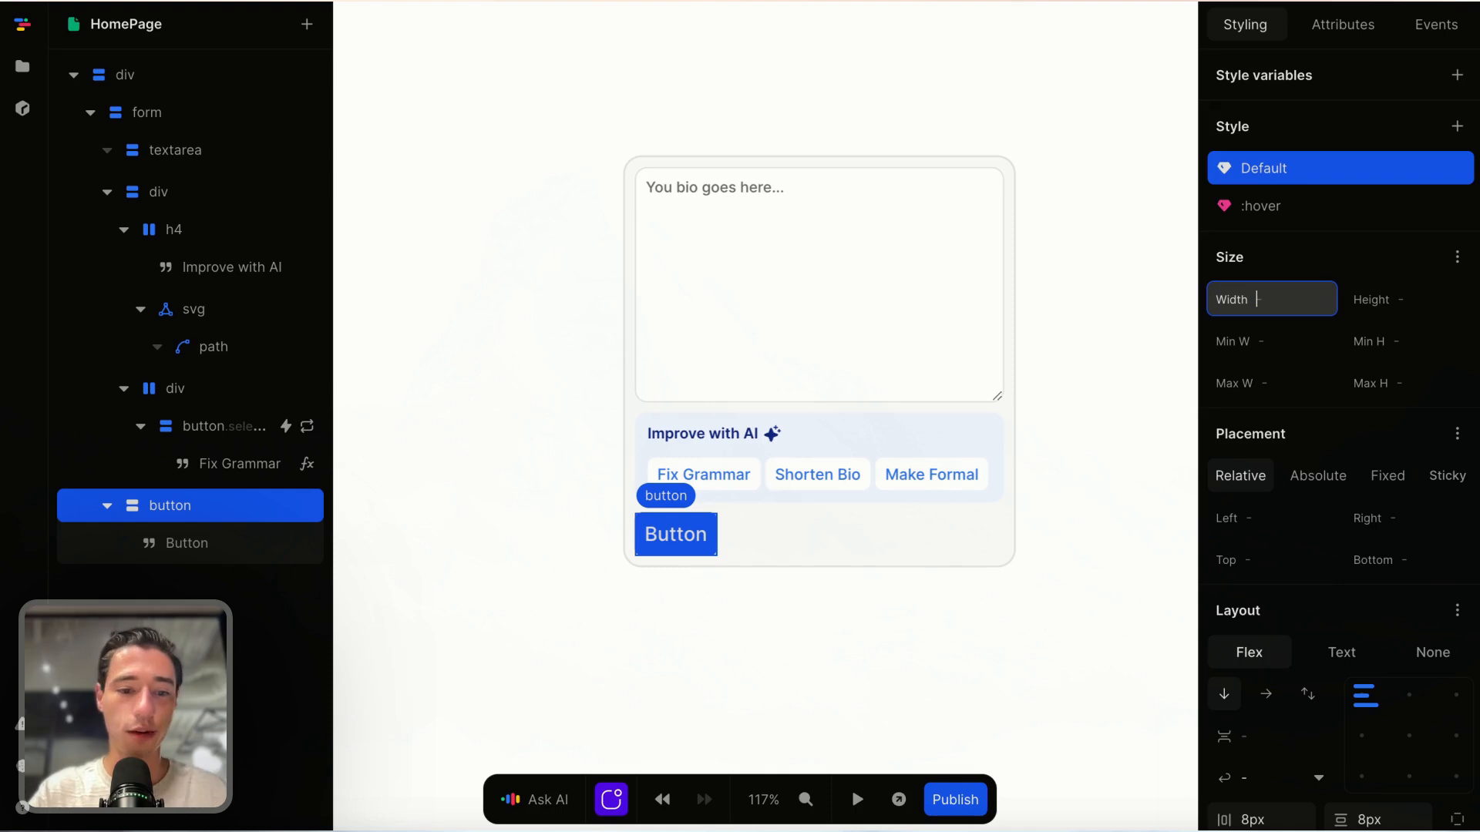
key("Return")
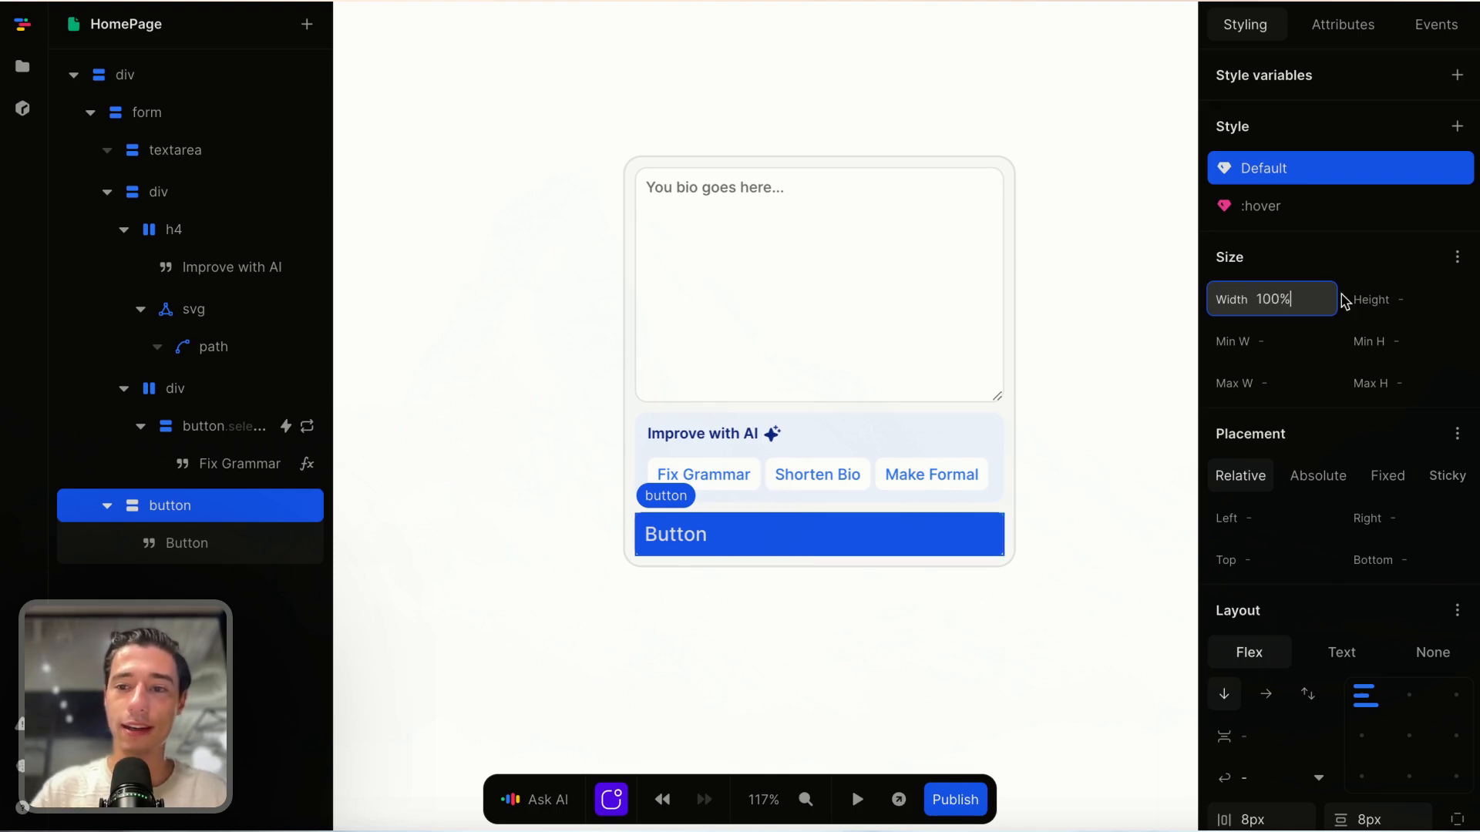
left_click(1416, 304)
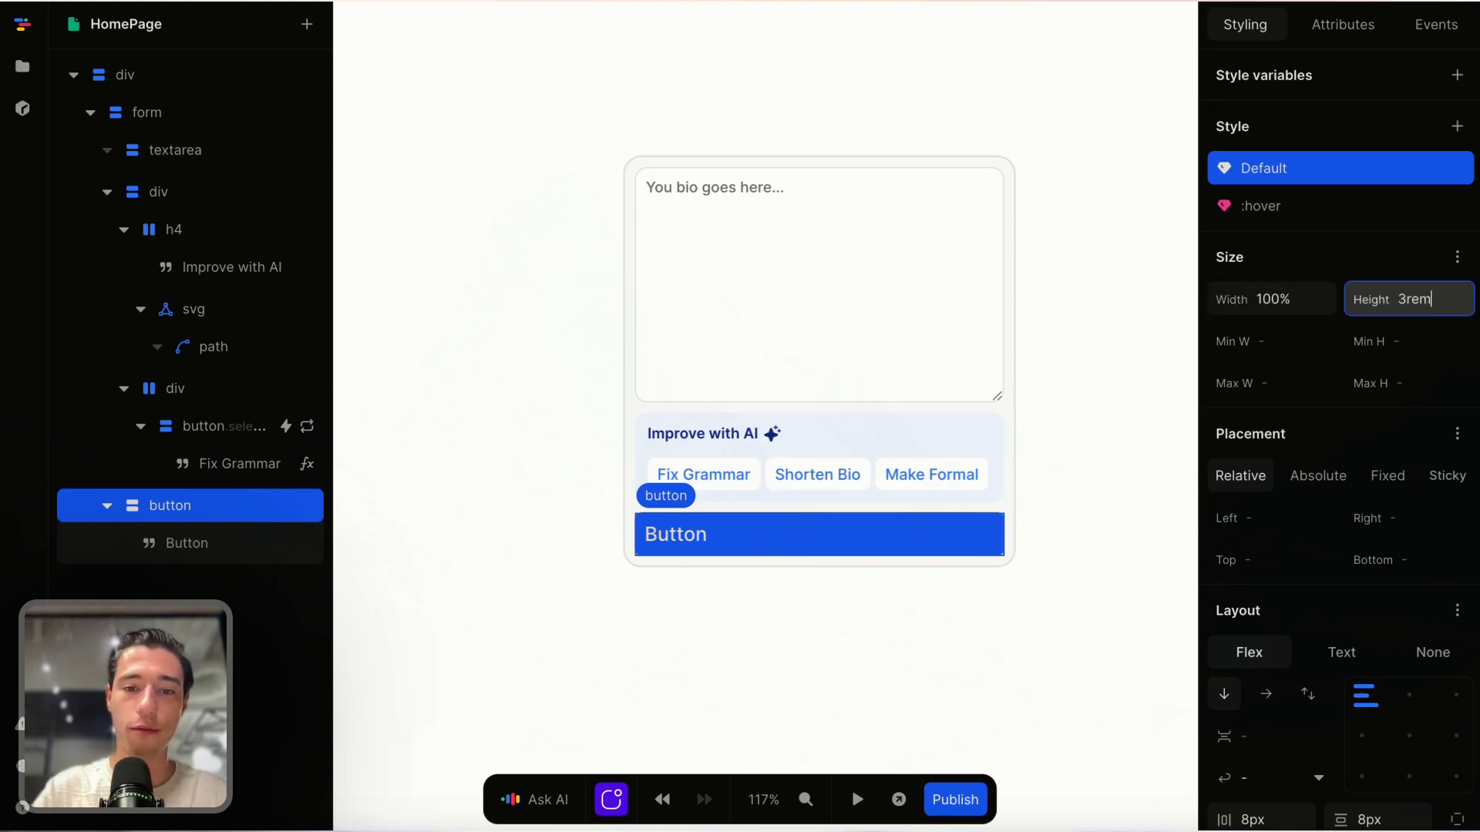
key("Return")
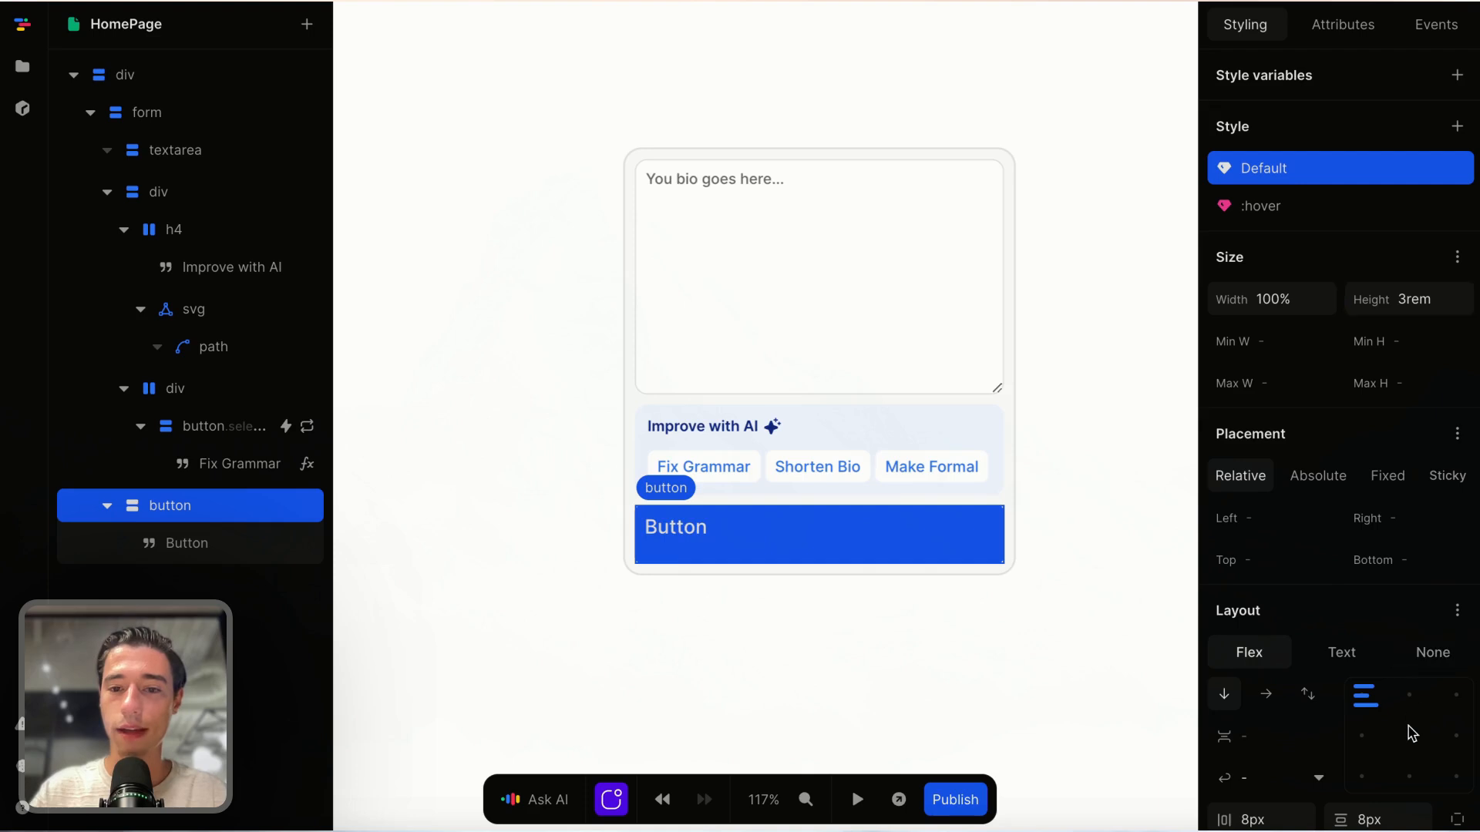
scroll(1295, 524, "down", 2)
Step: Change the submit button's label to "Update my Bio"
double_click(826, 538)
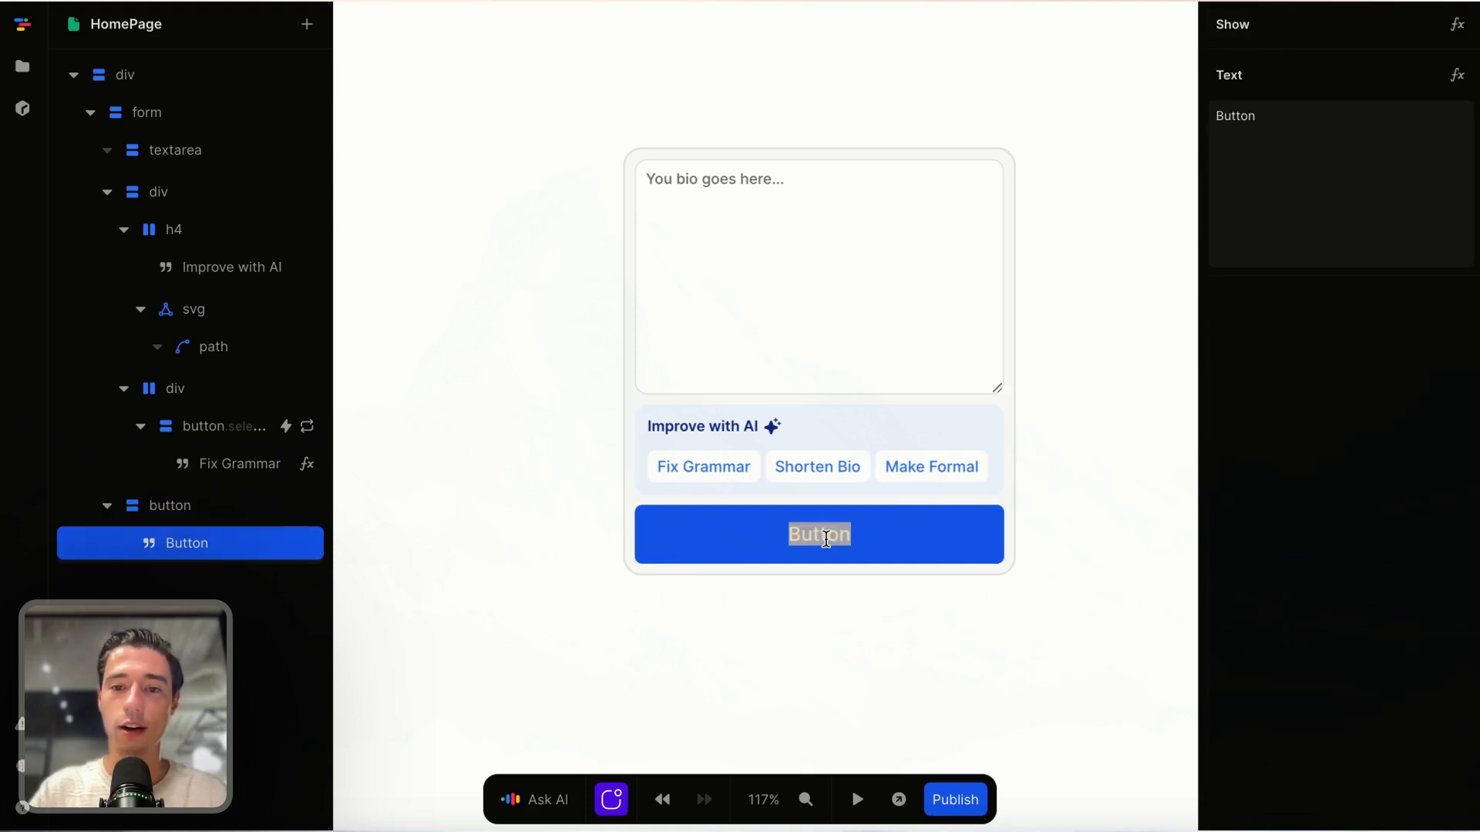
key("BackSpace")
type("Update")
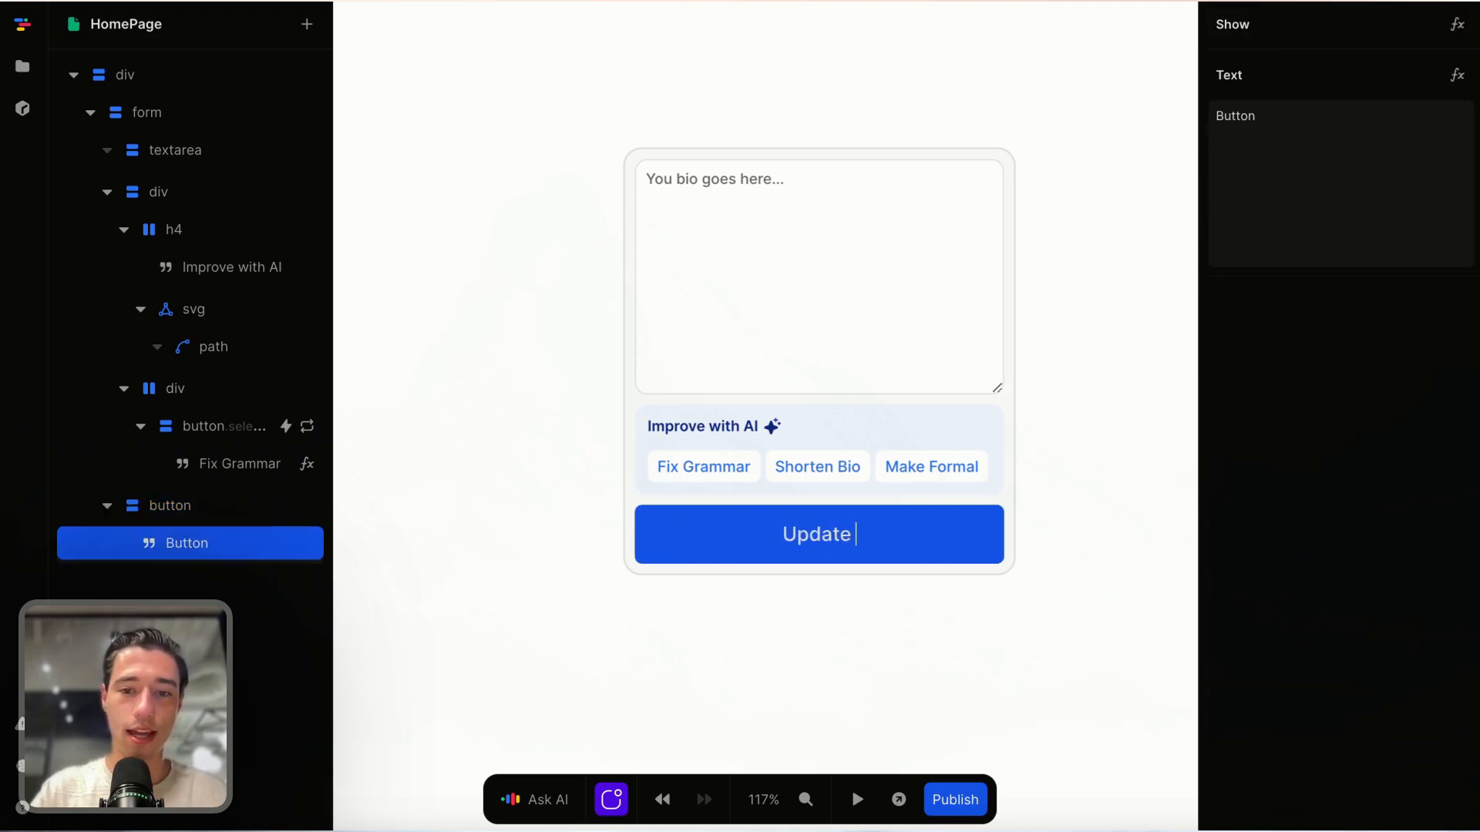
type(" my V")
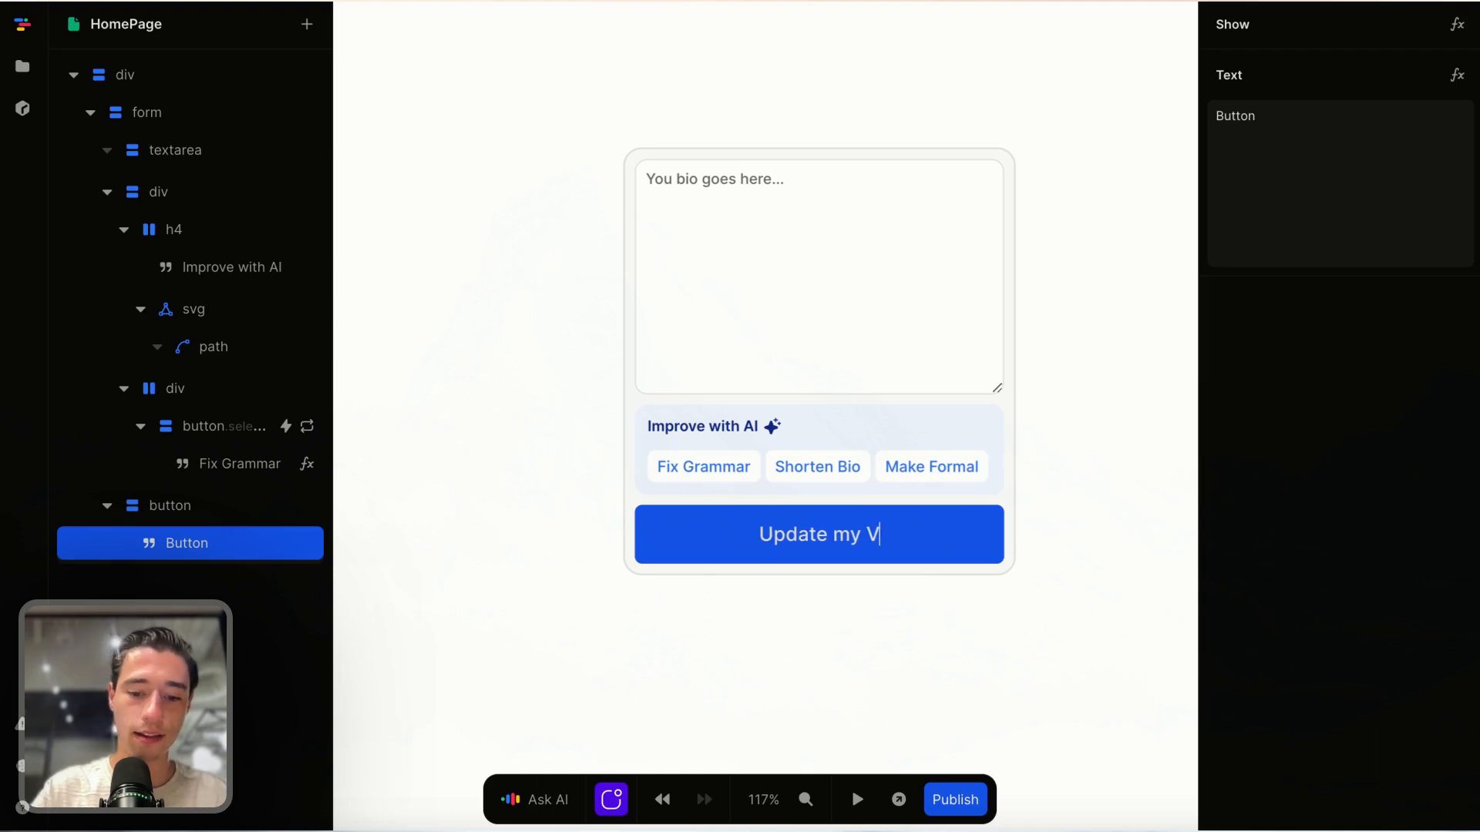
key("BackSpace")
type("Bio")
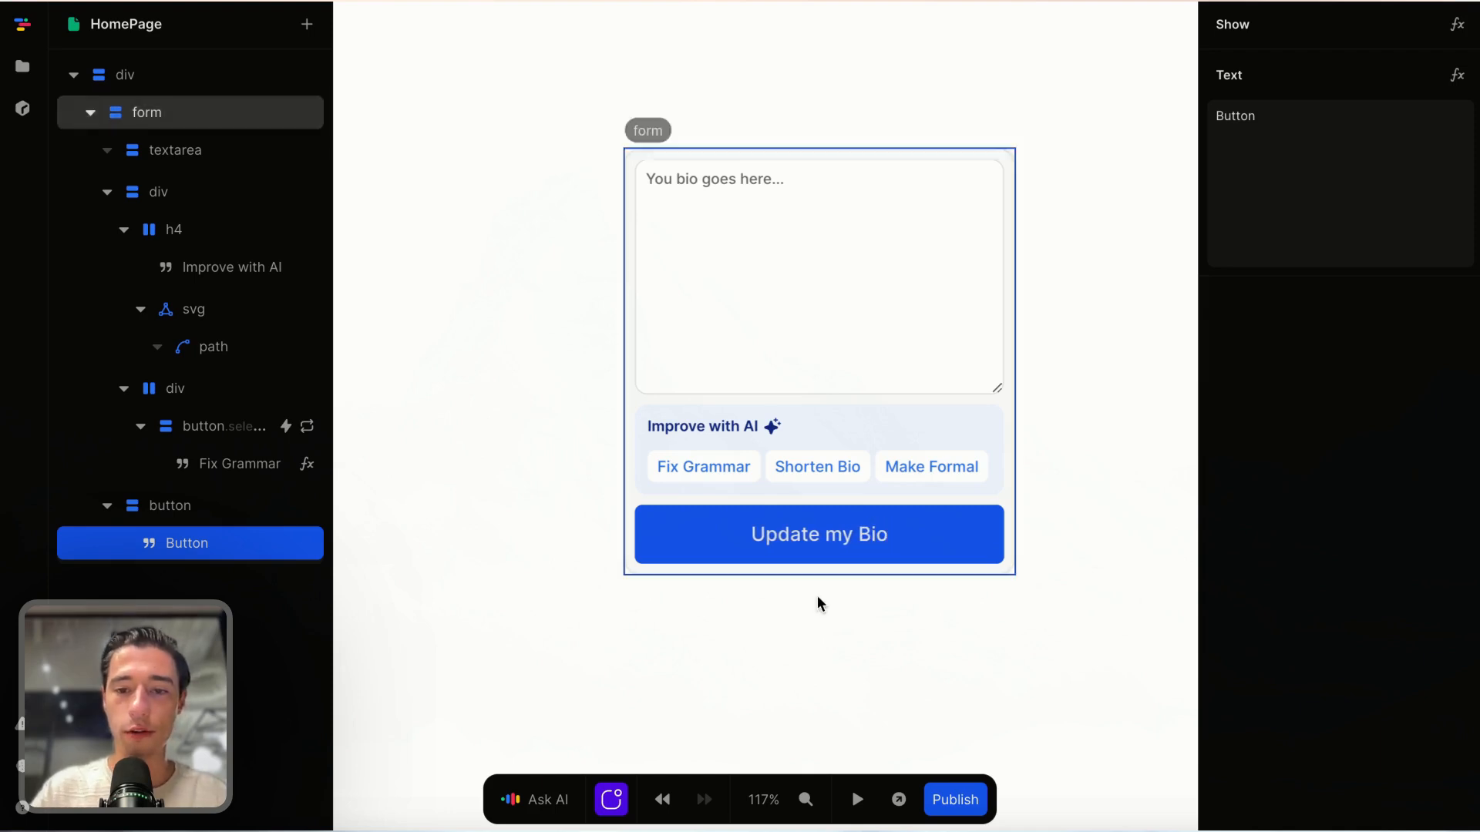
left_click(820, 601)
Step: Set the Update my Bio button's border radius to 10px
left_click(960, 561)
scroll(1302, 648, "down", 10)
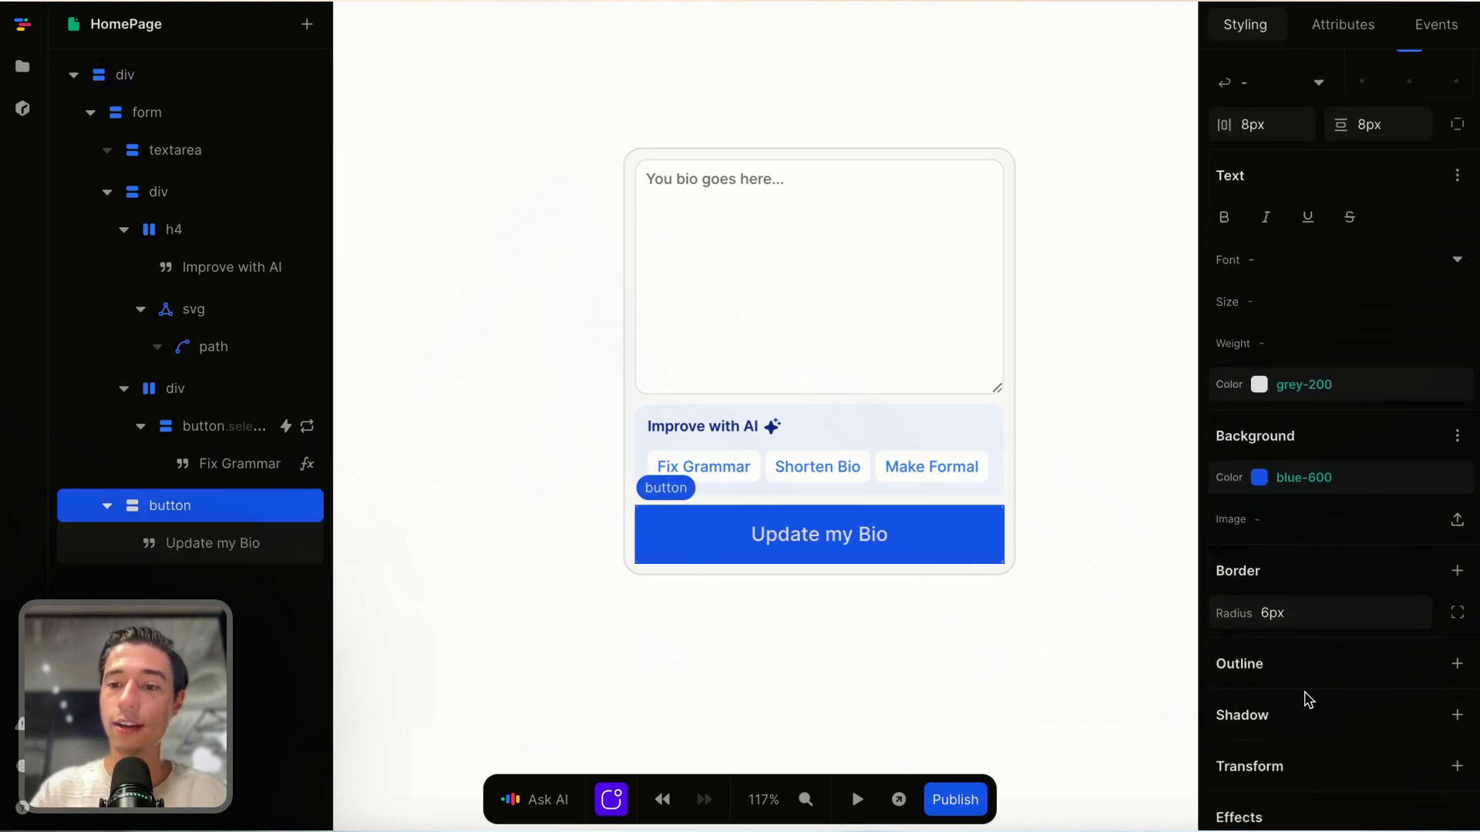
left_click(1316, 498)
key("BackSpace")
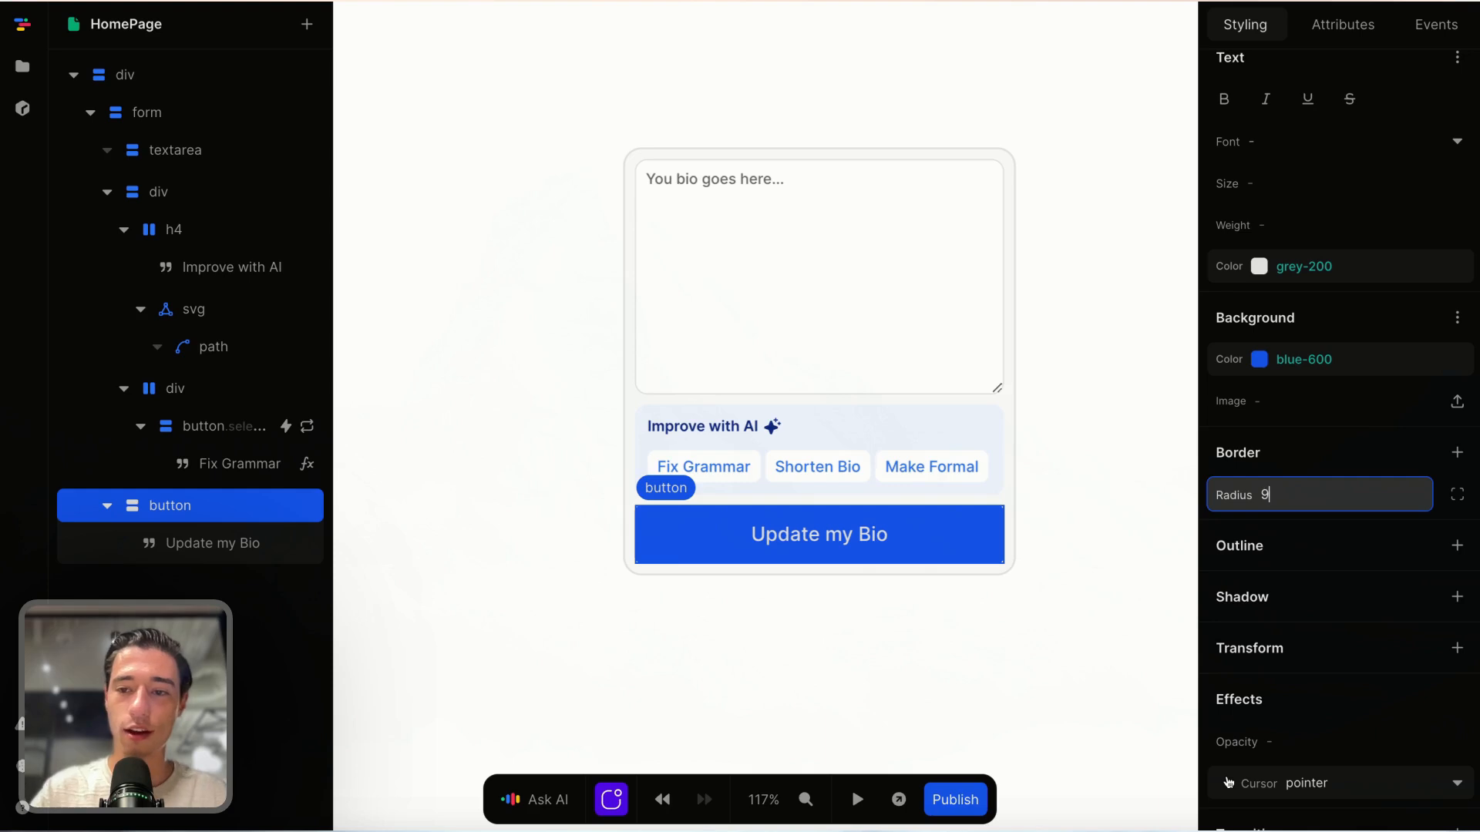
type("10px")
left_click(1113, 571)
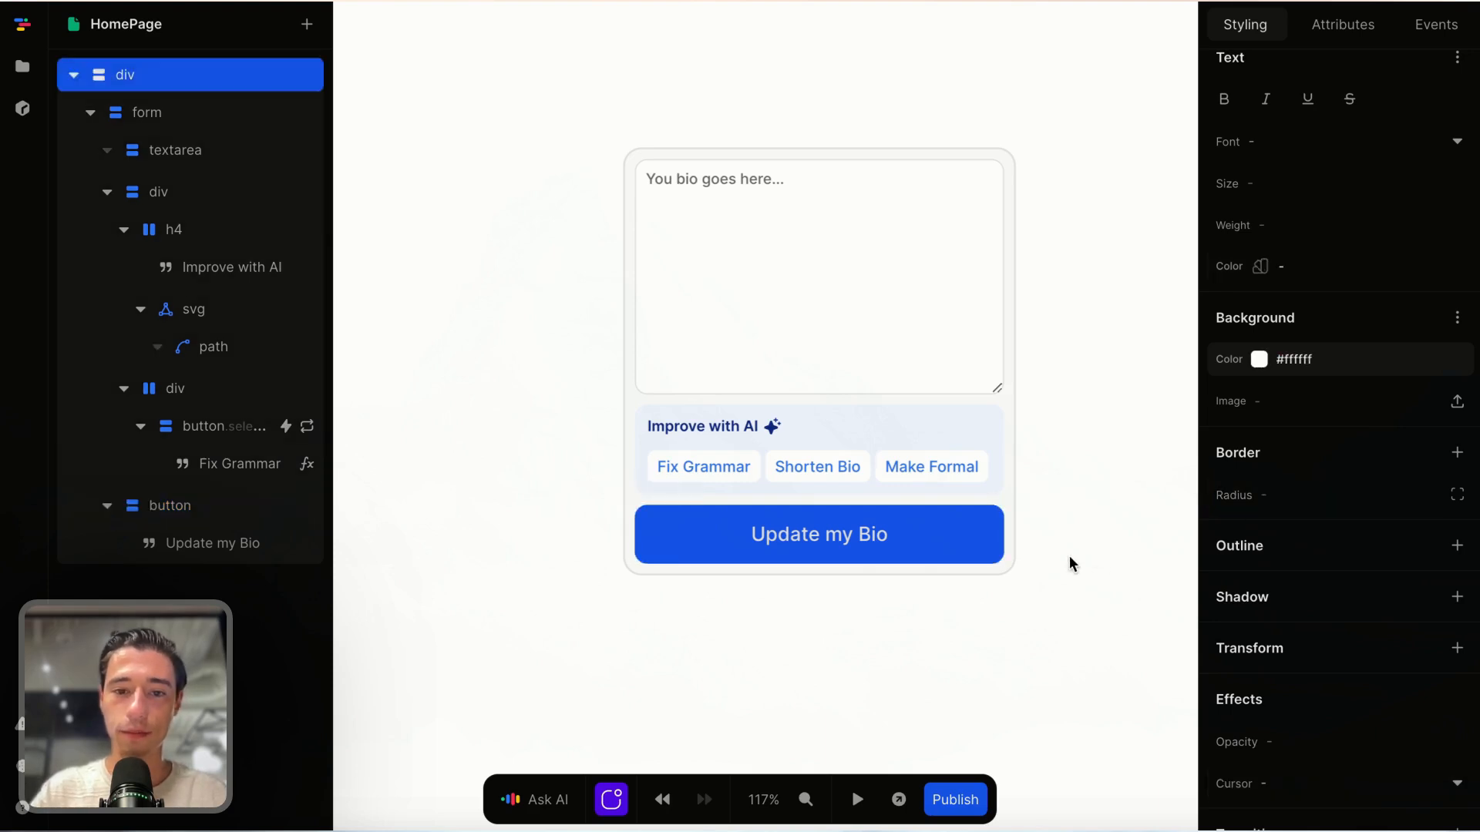
Step: Try blue-700 as the background color of the Update my Bio button
left_click(967, 534)
scroll(1285, 574, "down", 2)
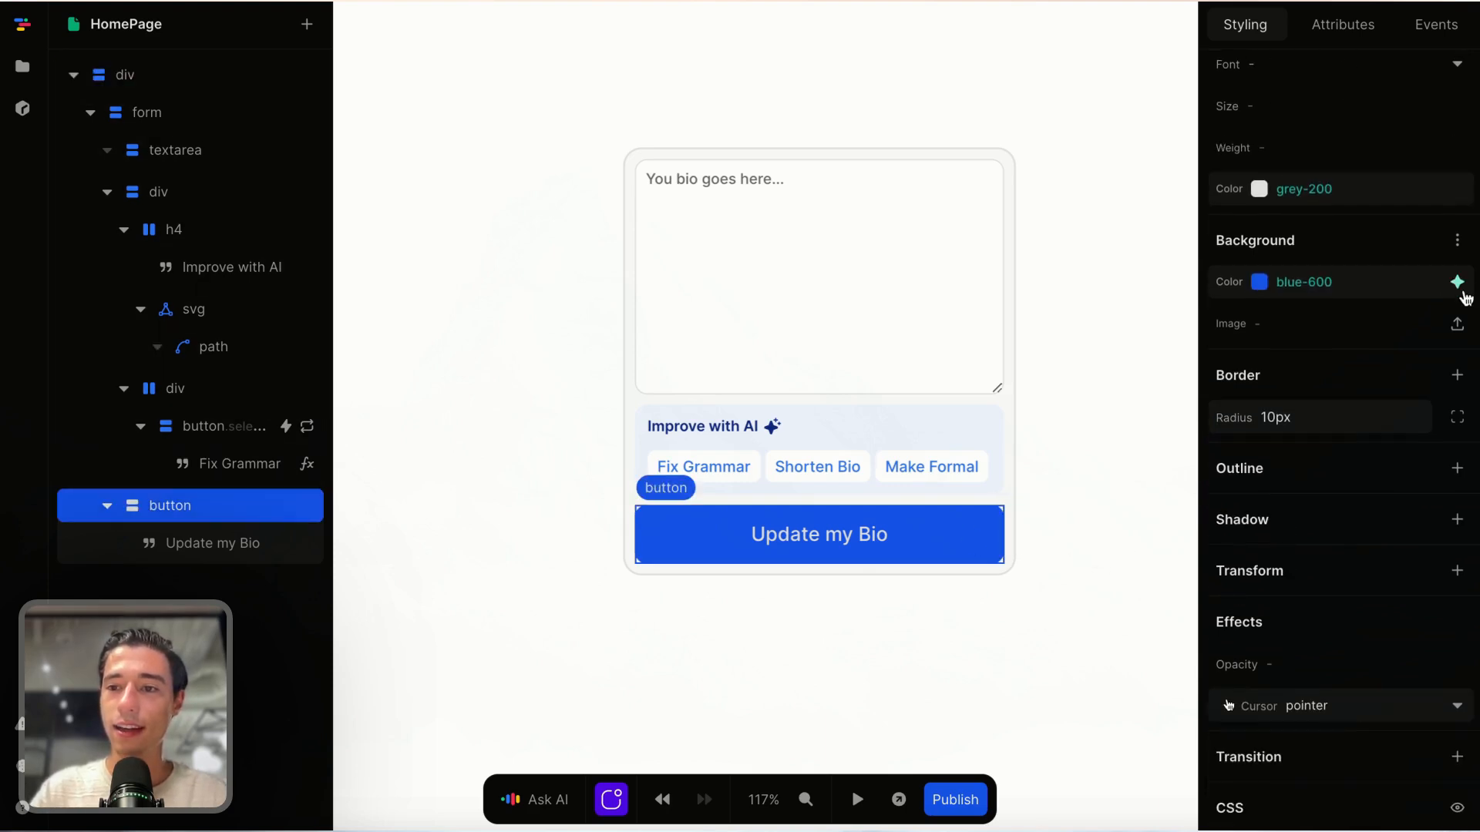
left_click(1456, 283)
scroll(1363, 476, "down", 2)
left_click(1319, 522)
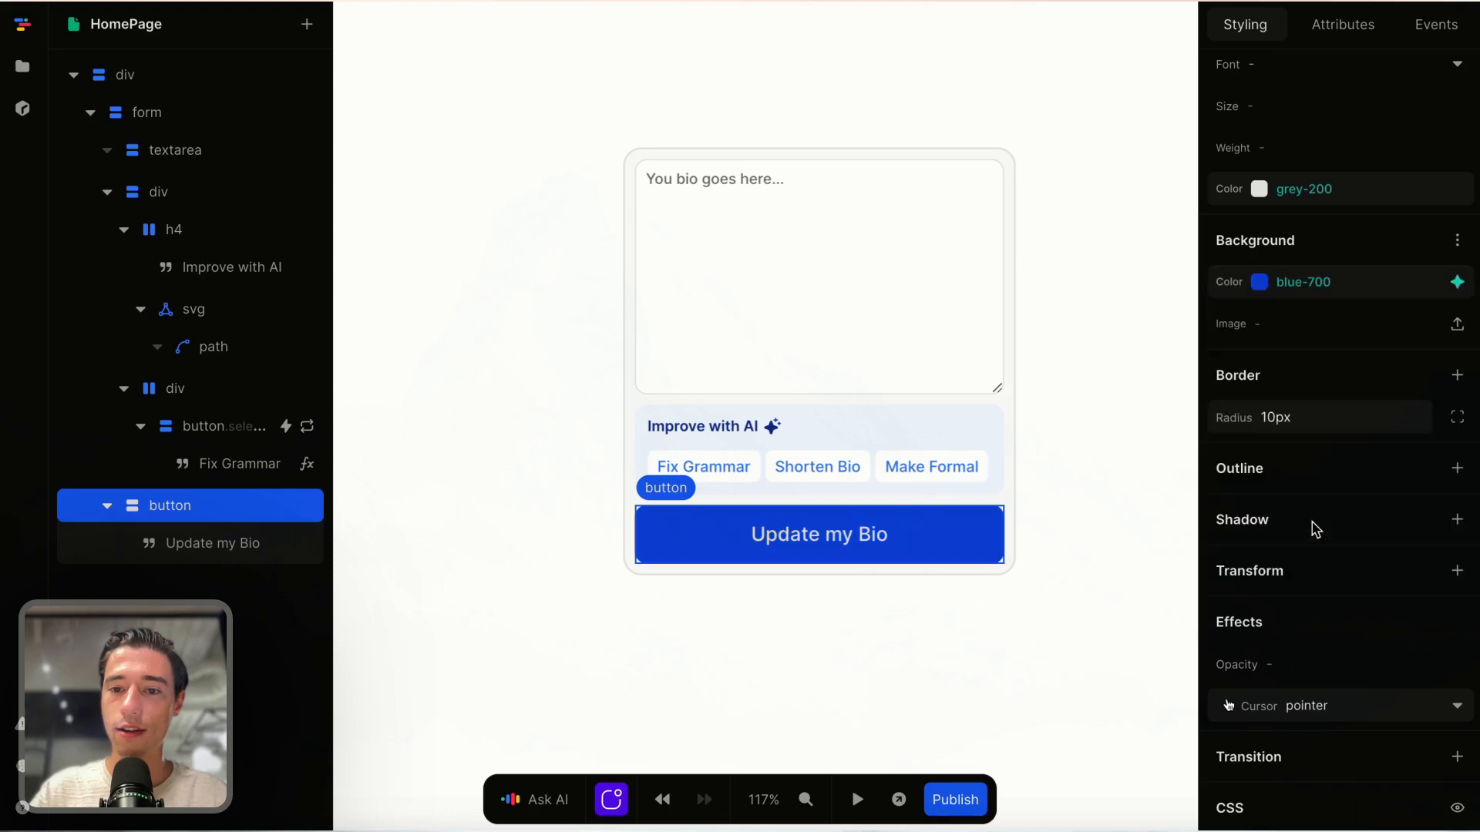
left_click(1111, 600)
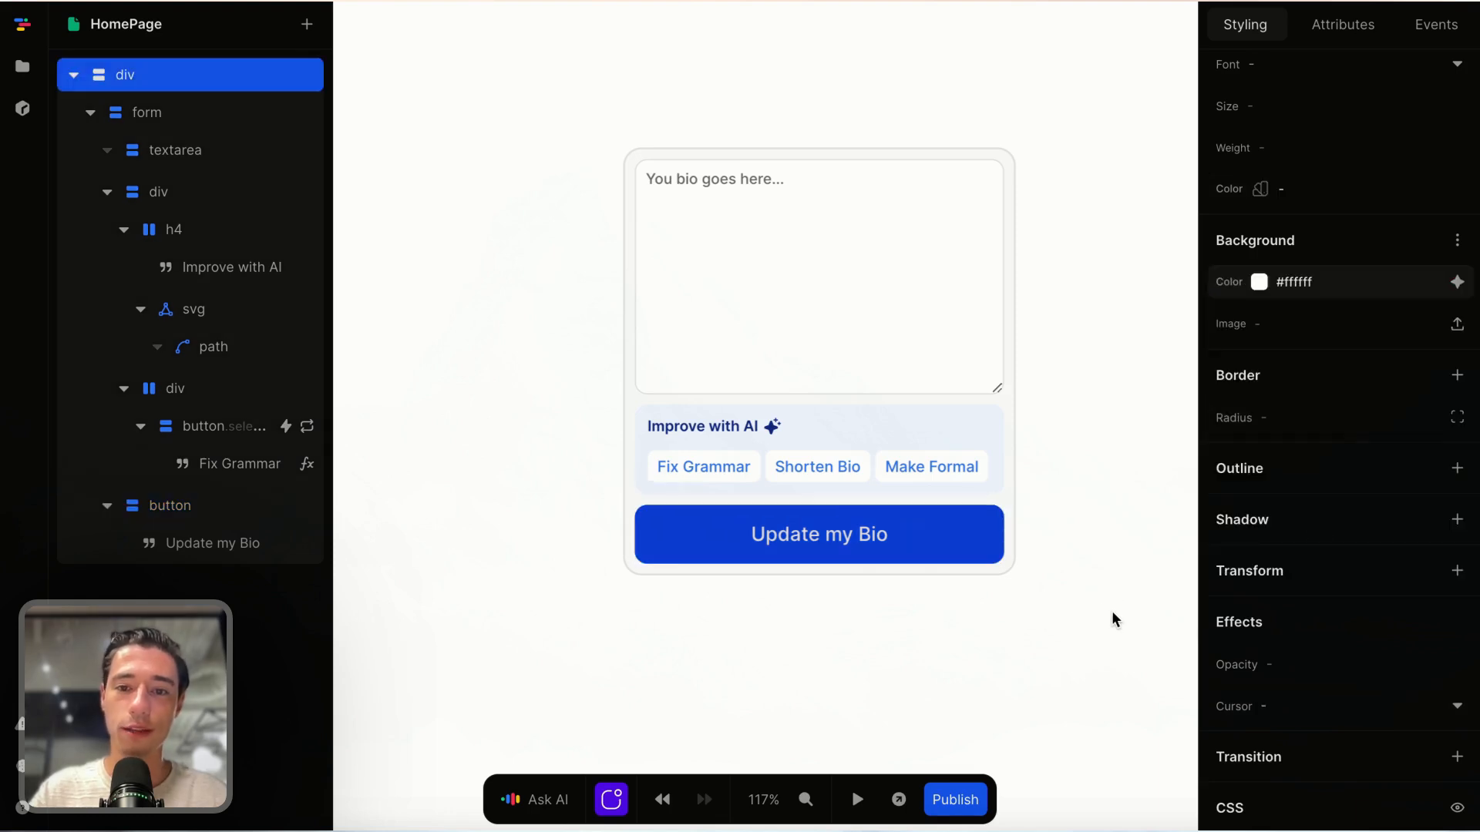
Step: Try grey-800 as the background color of the Update my Bio button
scroll(1064, 595, "up", 1)
left_click(969, 578)
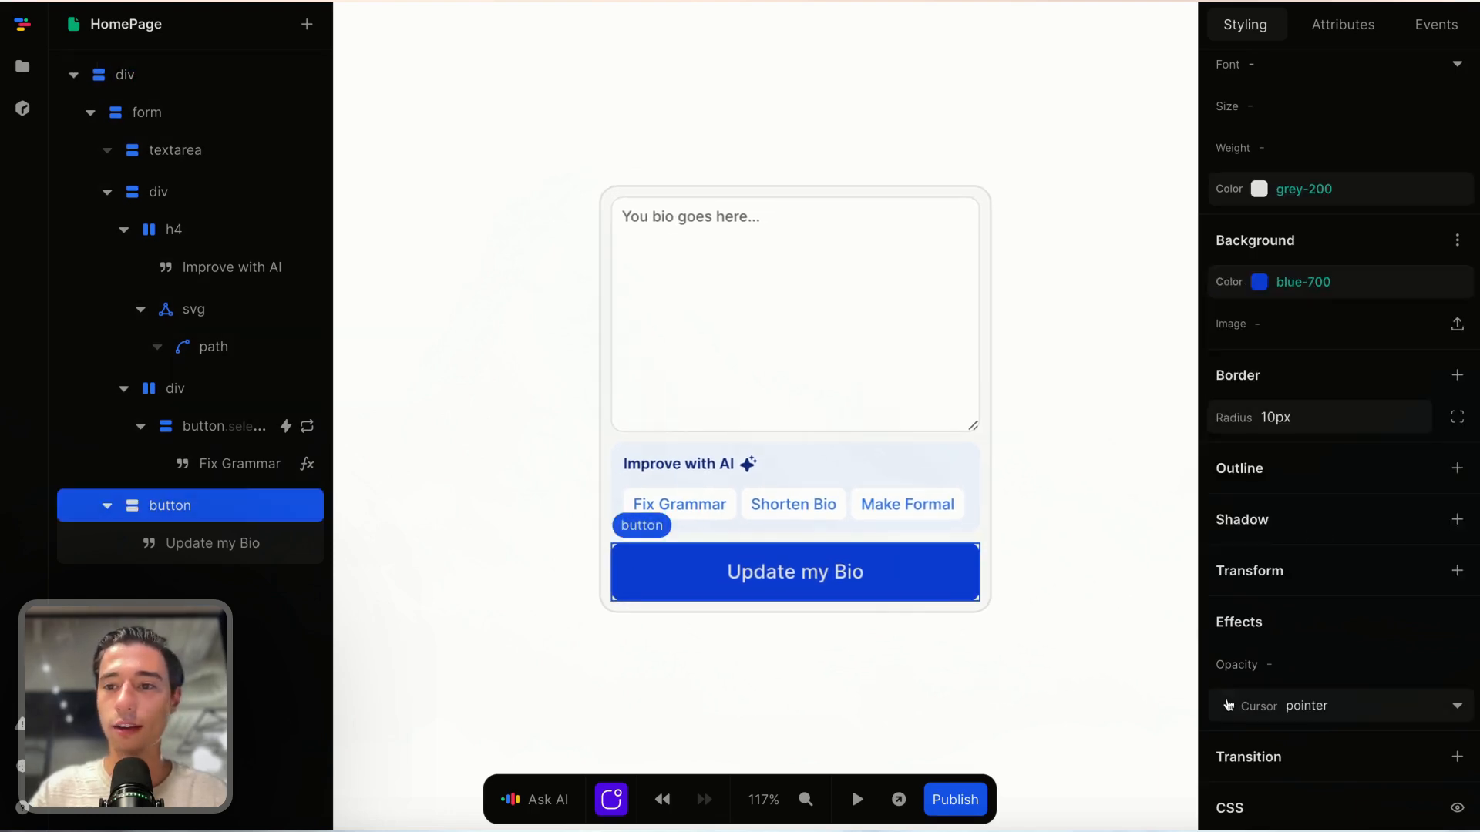
left_click(1464, 284)
scroll(1316, 470, "up", 8)
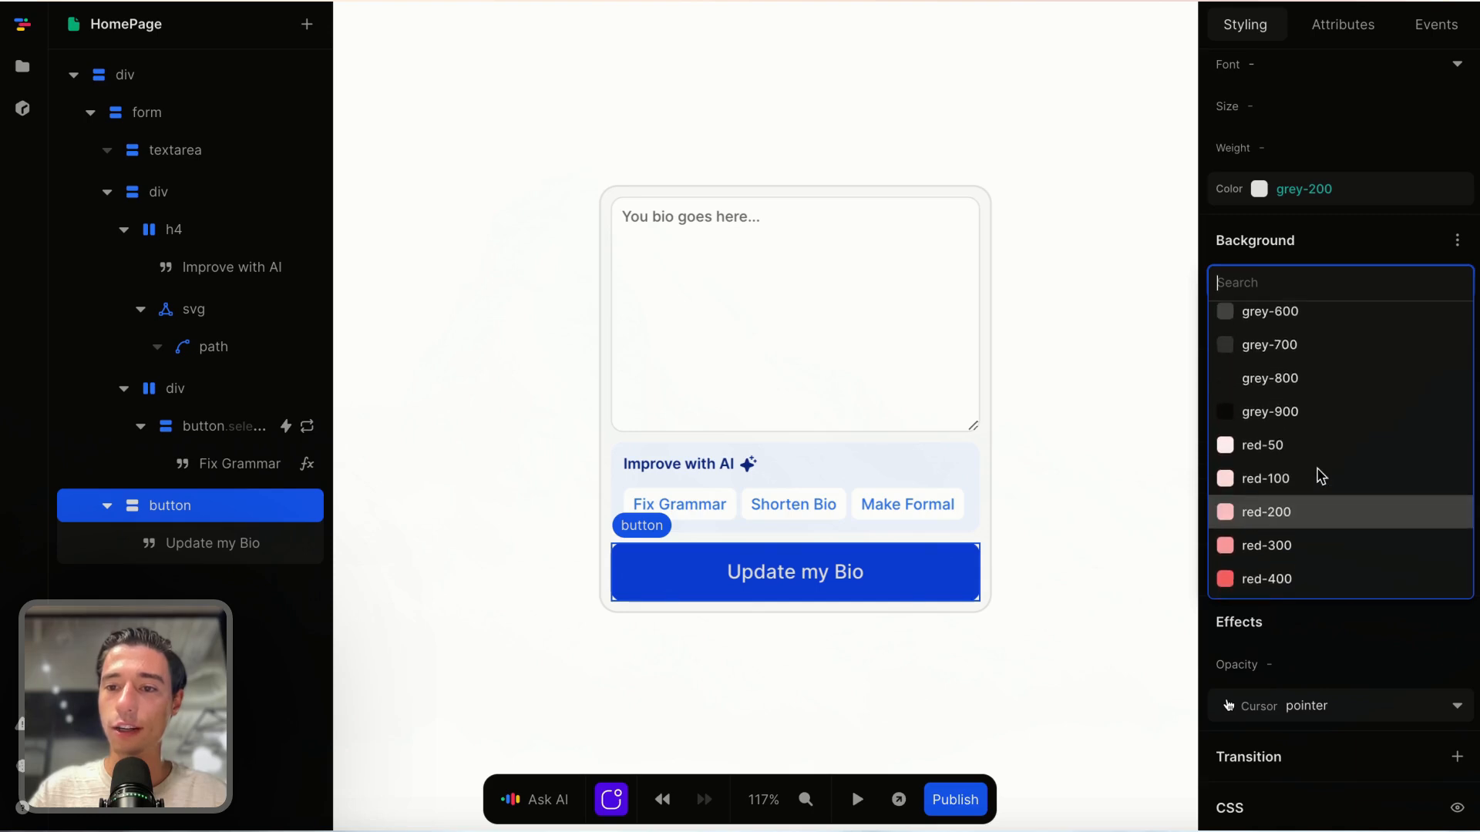
left_click(1314, 458)
left_click(1040, 671)
Step: Set the Update my Bio button's background color to grey-900
left_click(956, 584)
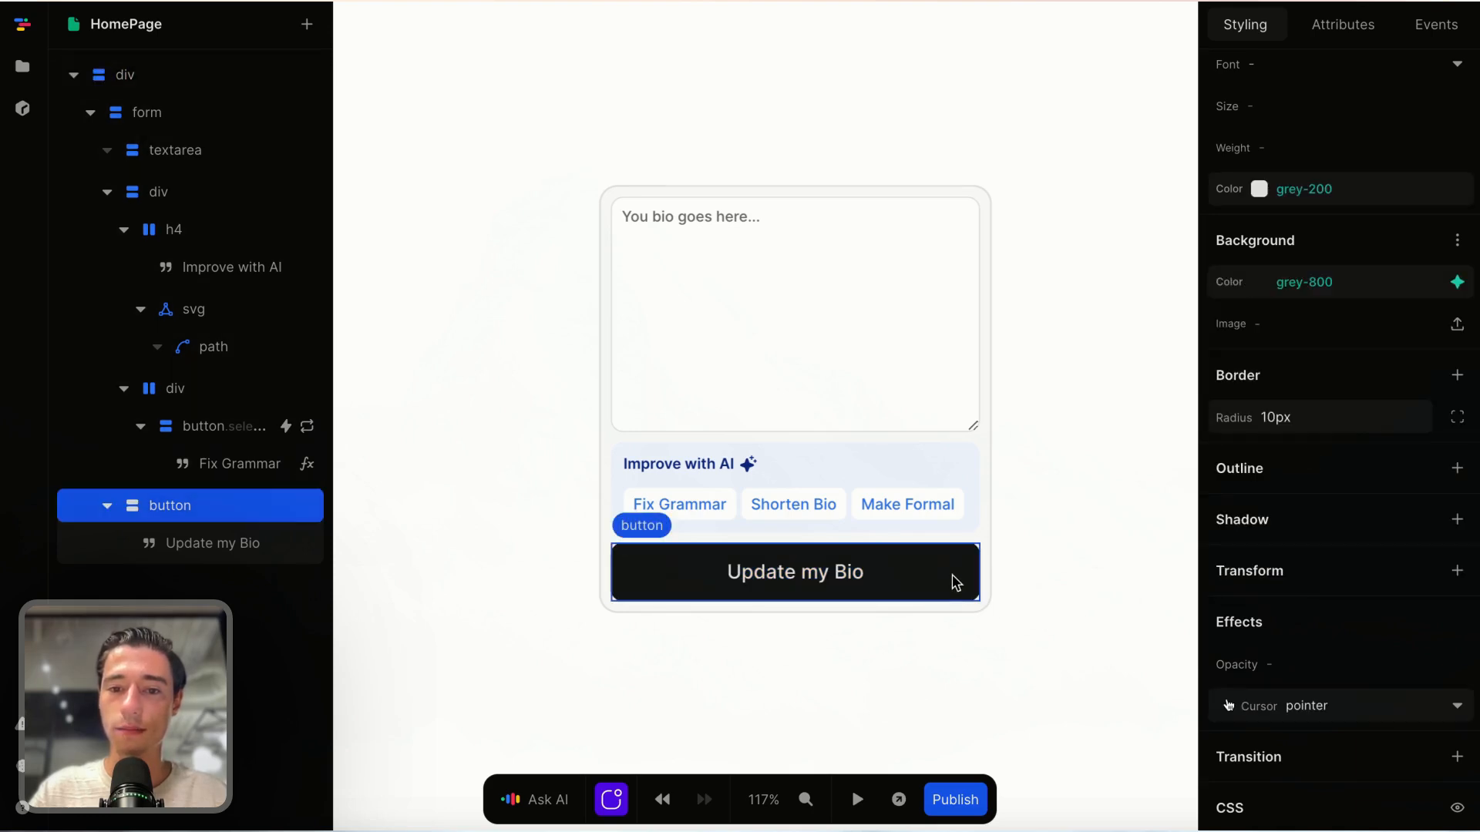
left_click(1461, 284)
scroll(1302, 494, "down", 1)
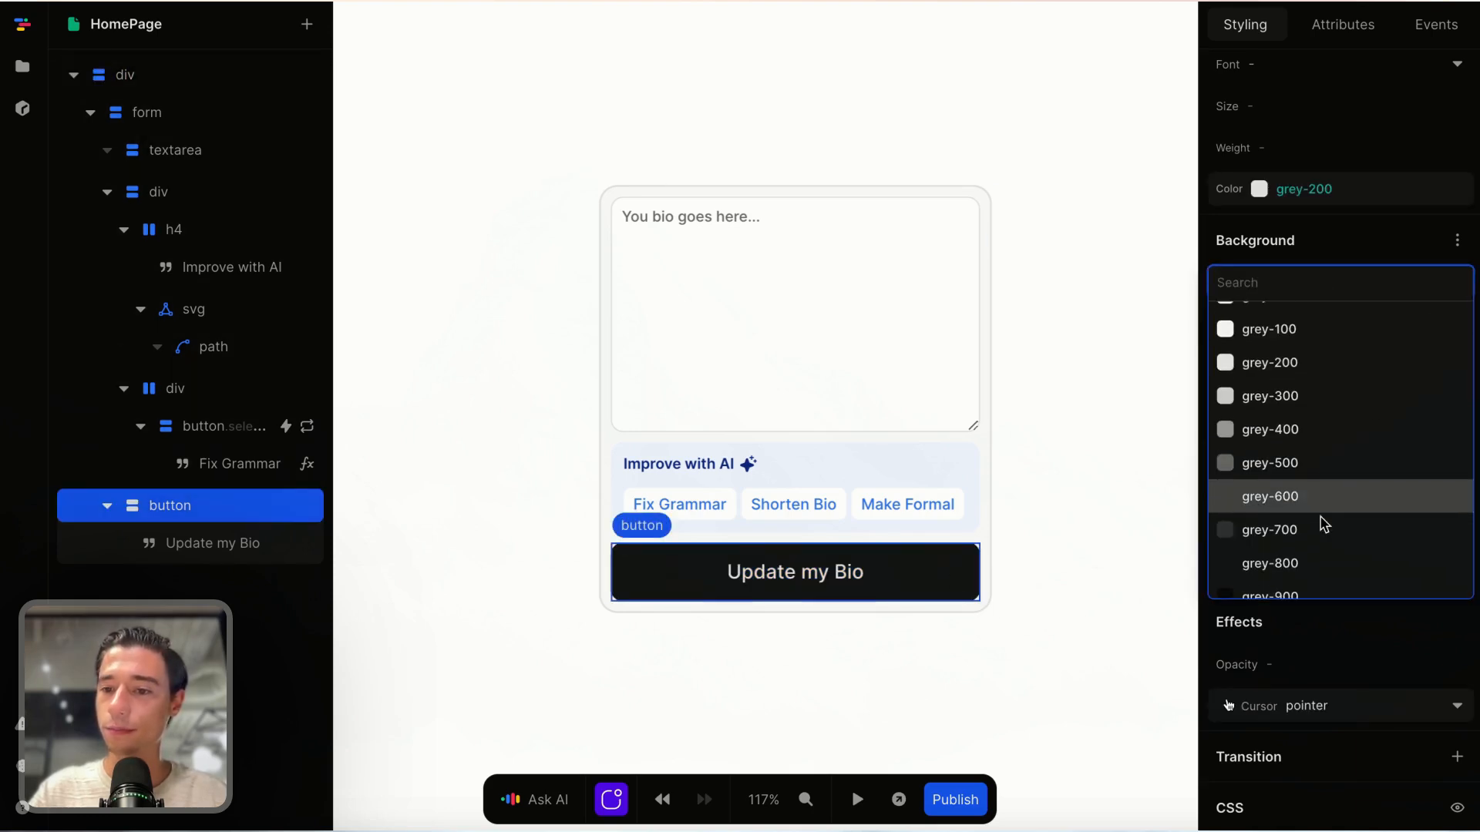
left_click(1291, 585)
left_click(1123, 660)
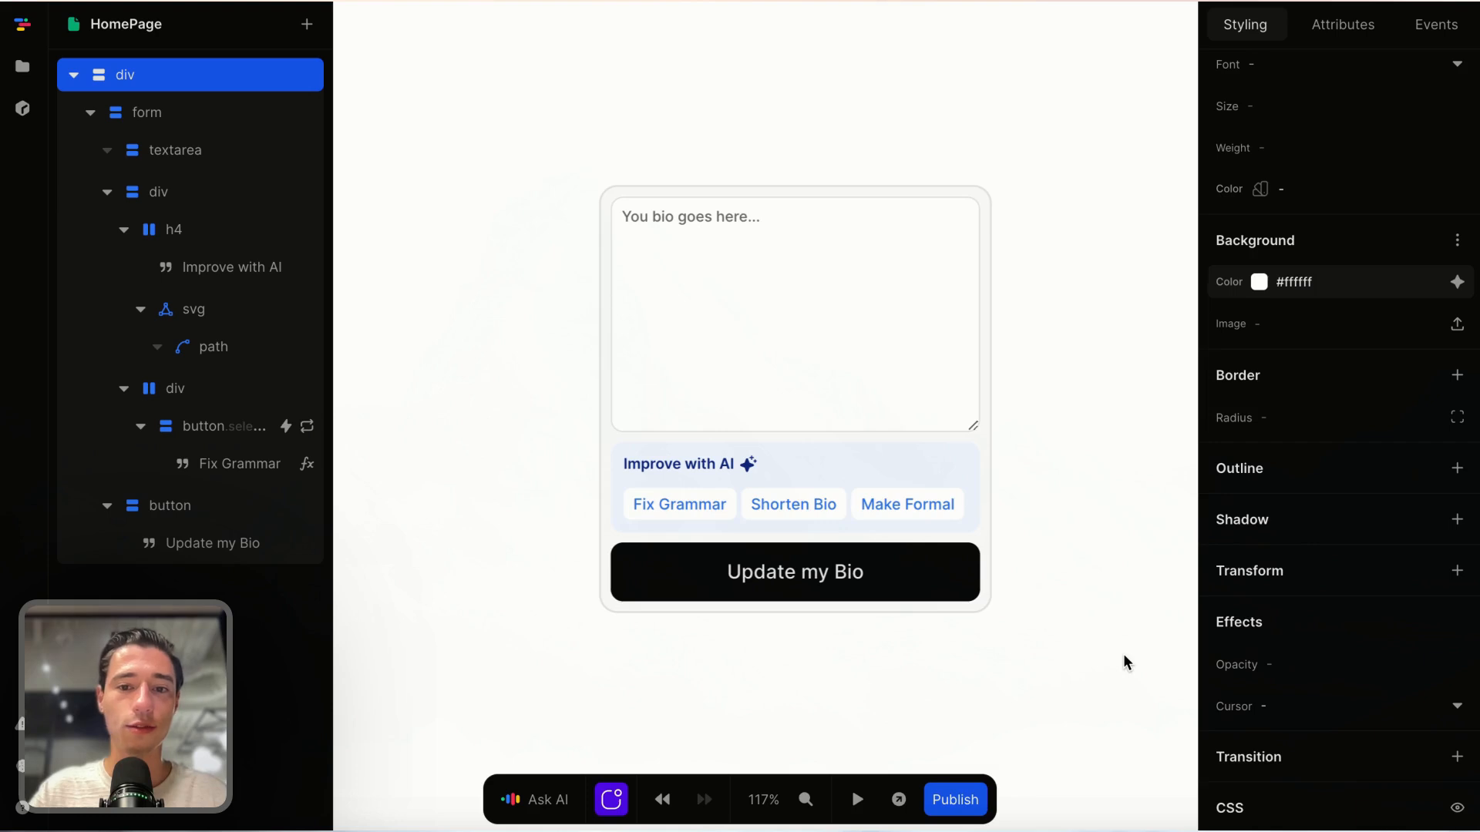
Step: Add an outside shadow of 1px 4px 8px 0px in color #00000024 to the Update my Bio button
left_click(951, 545)
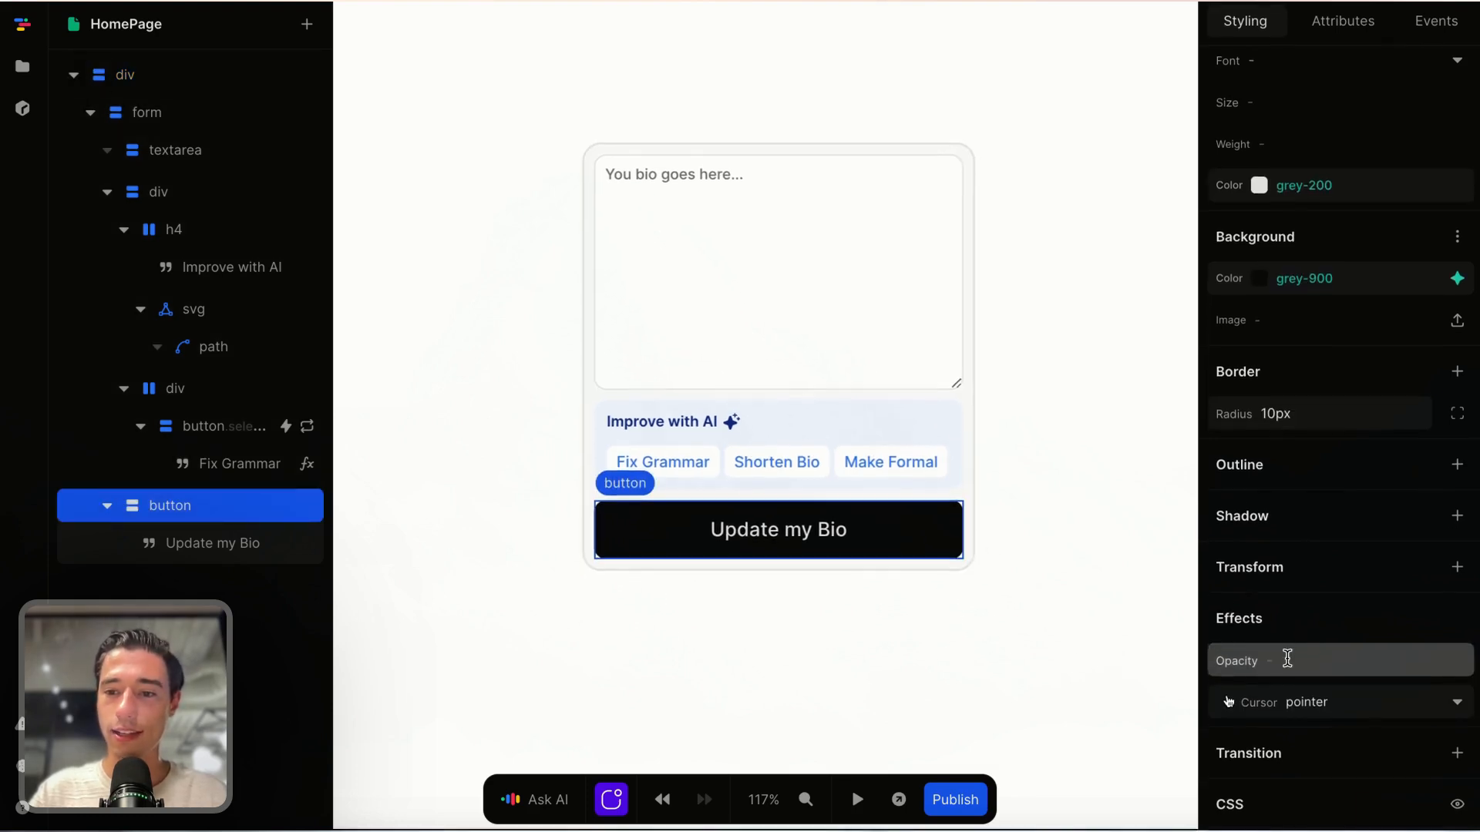
left_click(1455, 519)
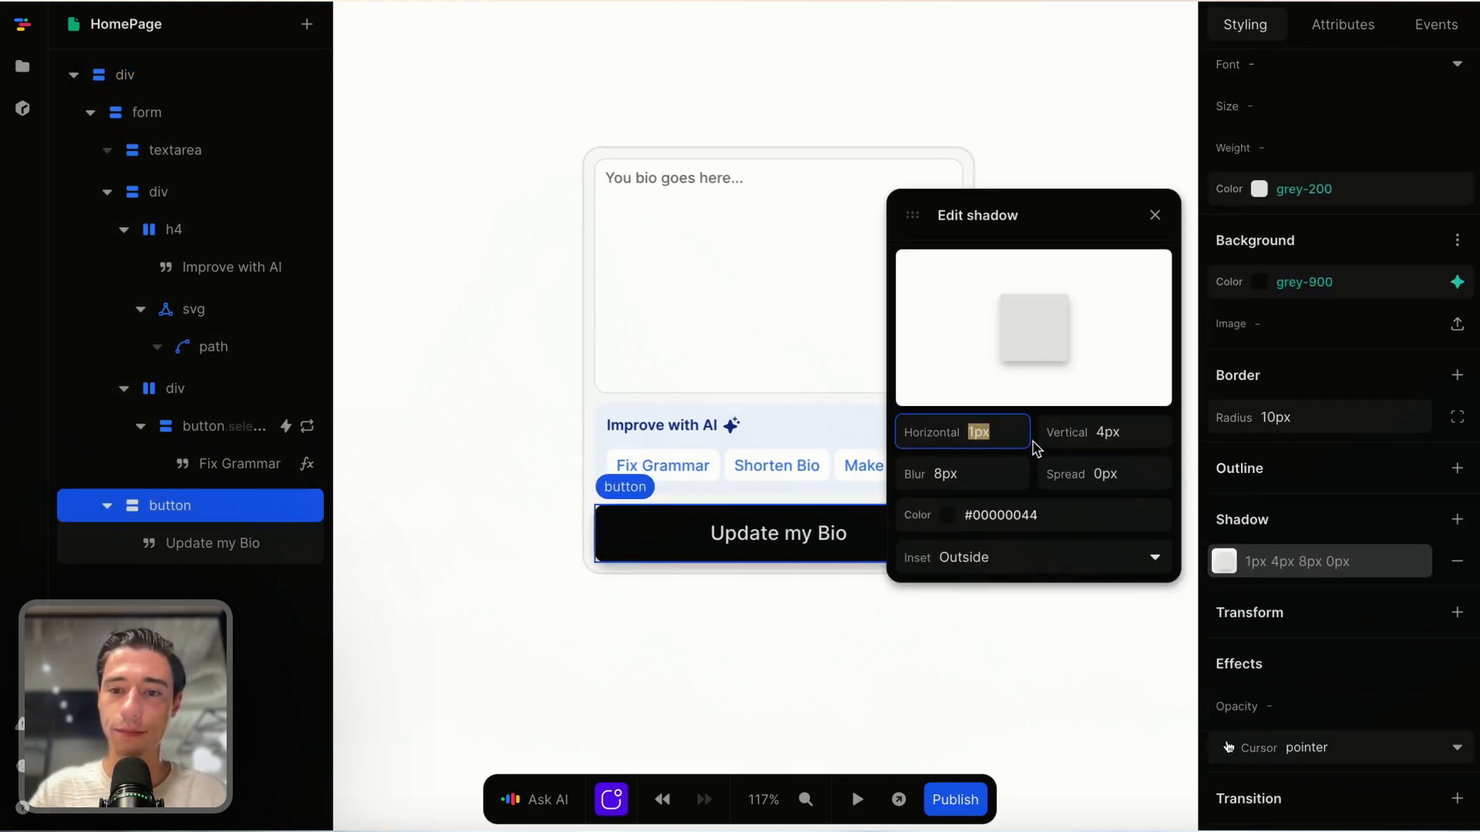
left_click(952, 515)
left_click(934, 423)
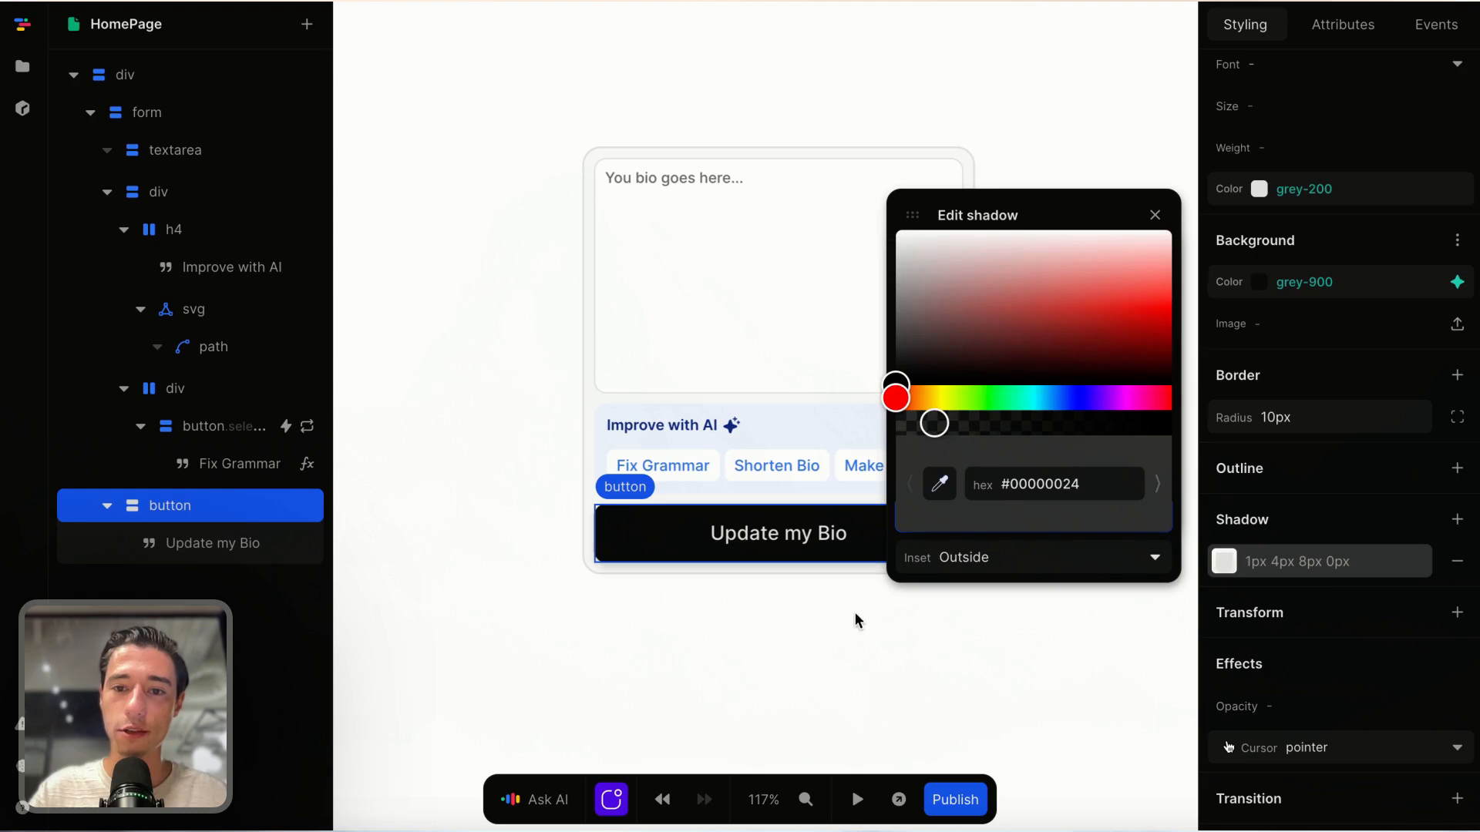
left_click(856, 616)
left_click(1158, 216)
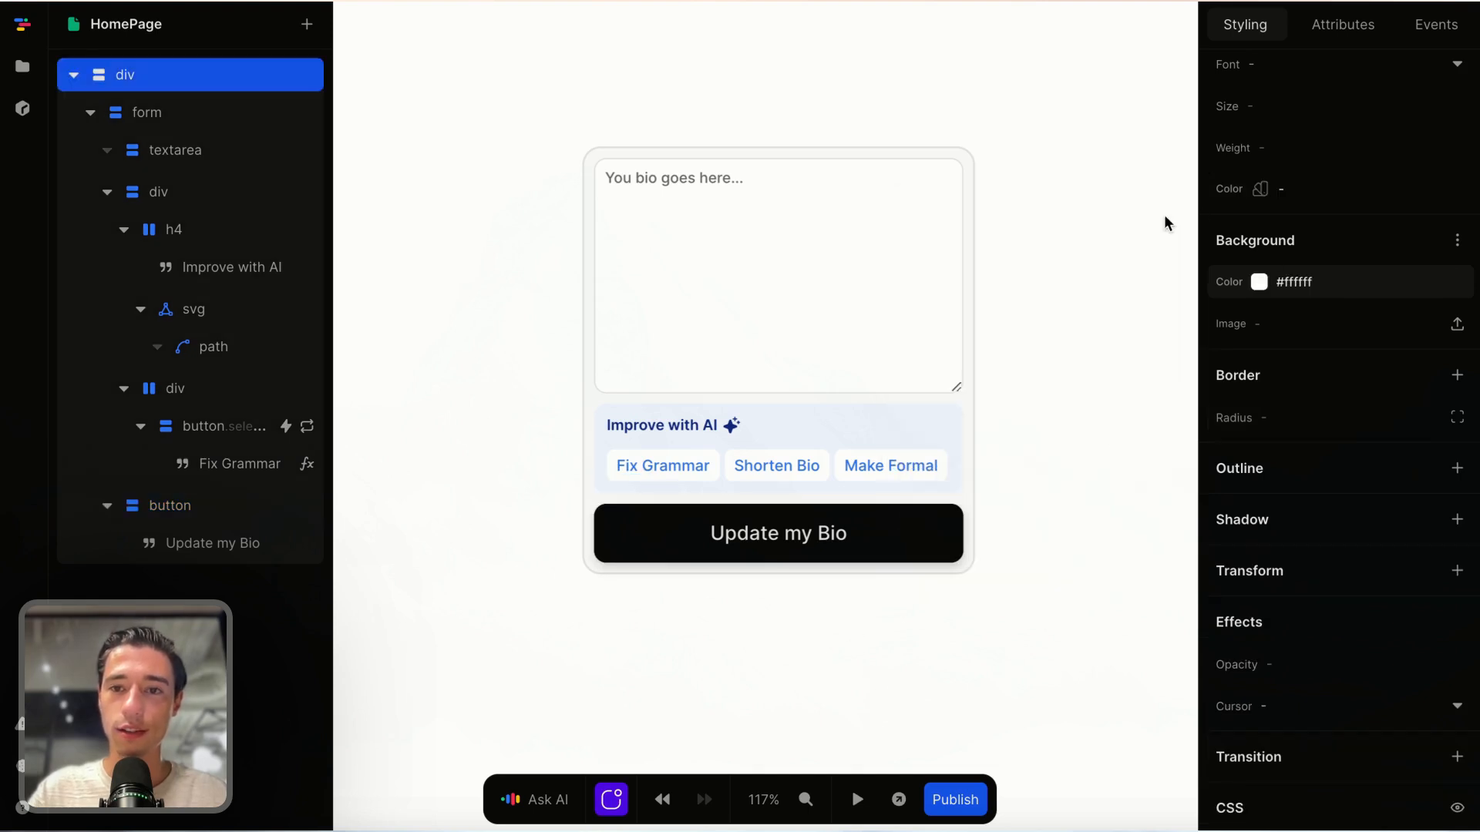
Step: Add an outside shadow to the form with offsets 1px and 4px, blur 13px, spread 0px and color #00000024
left_click(972, 485)
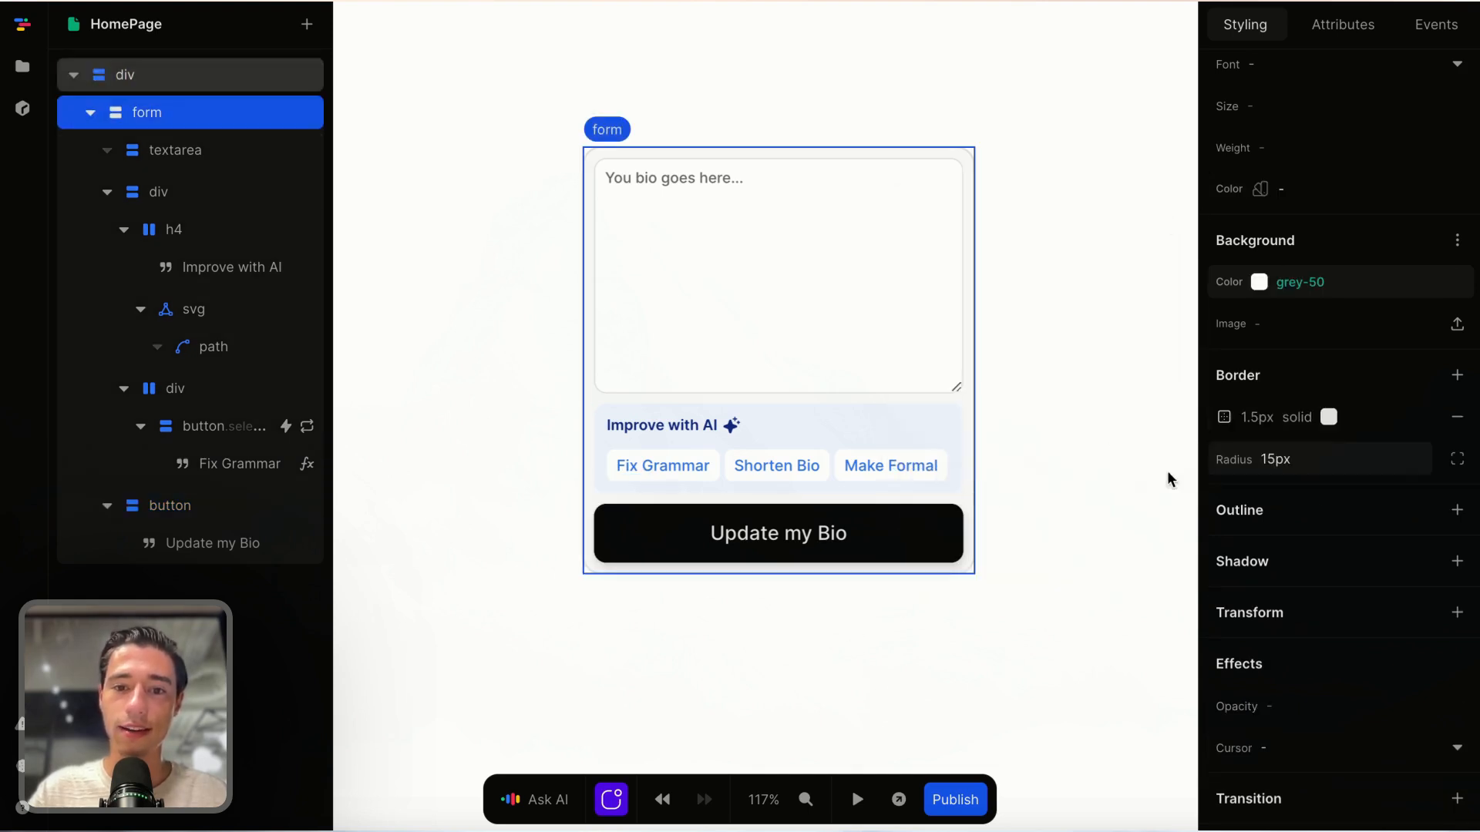
scroll(1460, 485, "down", 1)
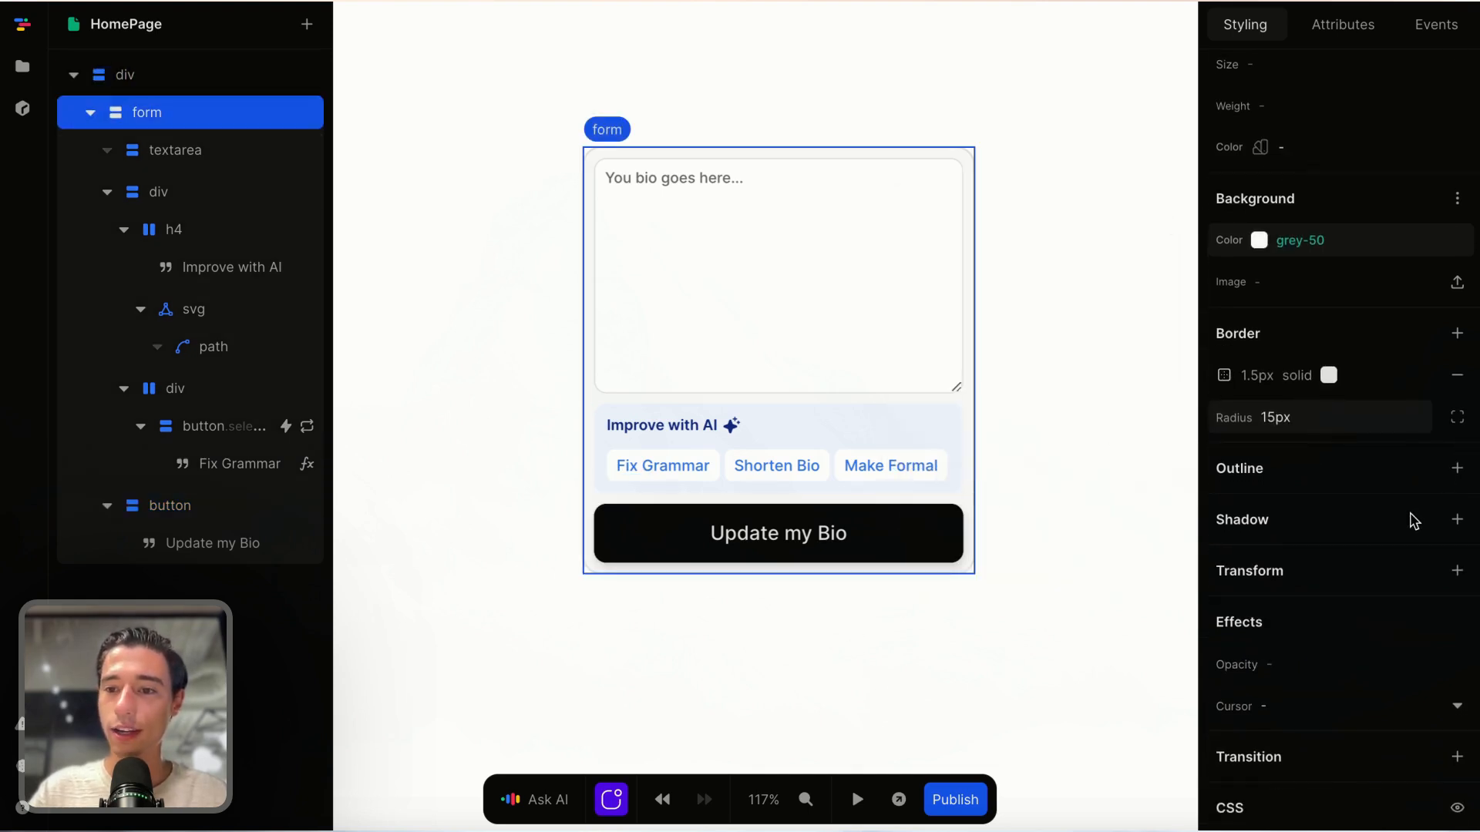
left_click(1457, 519)
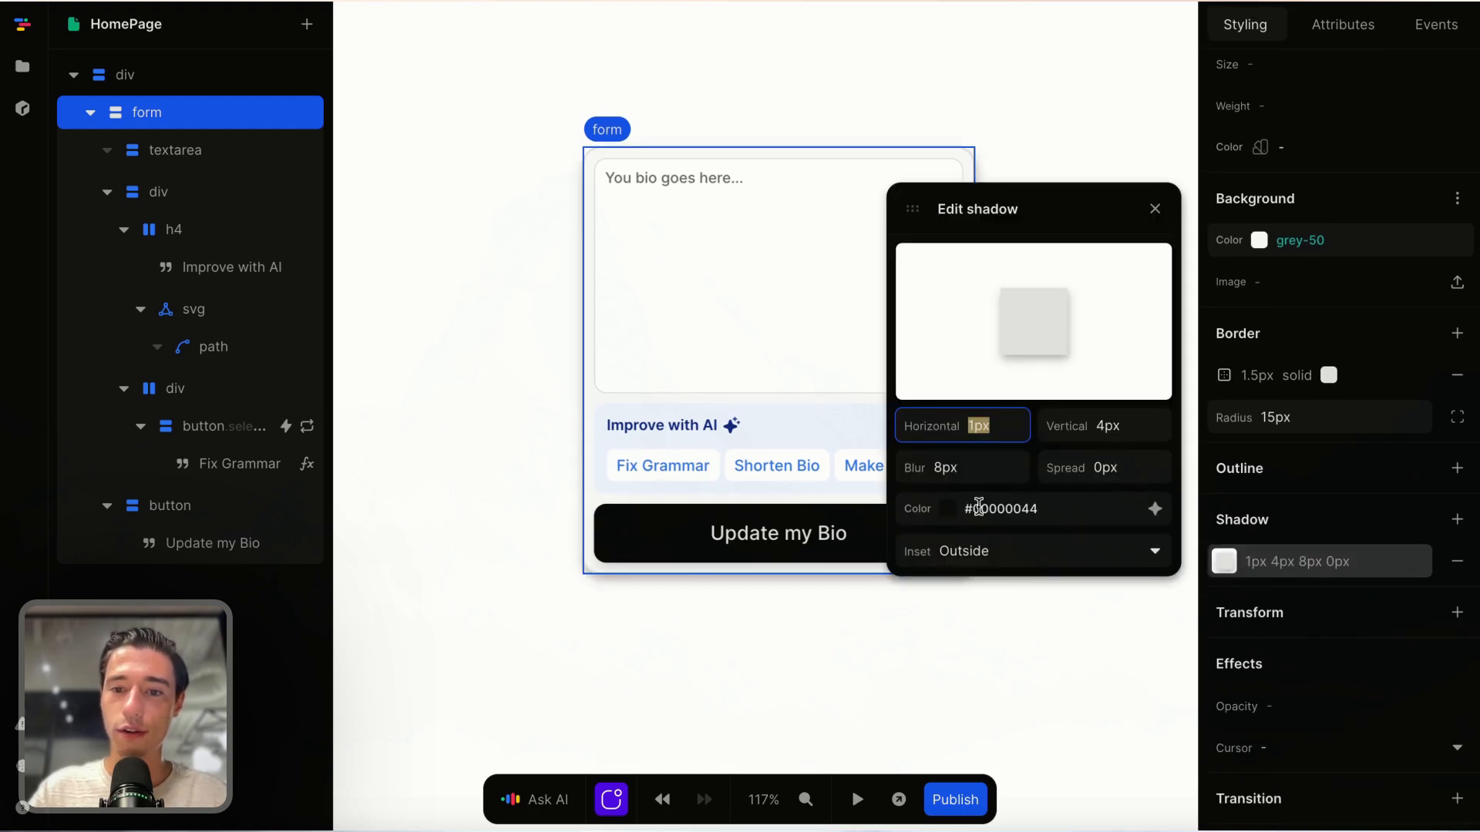
left_click(956, 514)
left_click(934, 418)
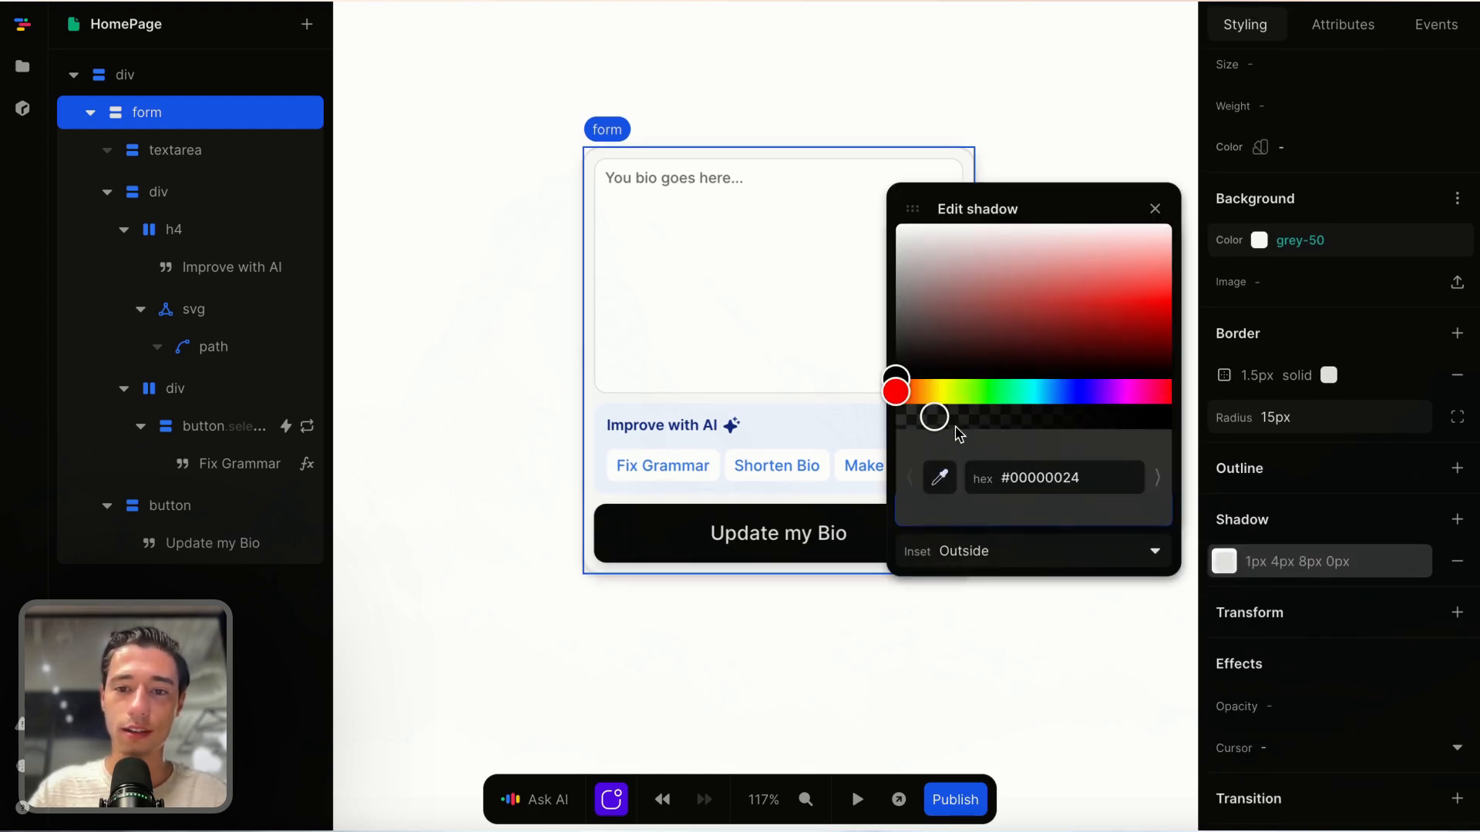
left_click(948, 686)
left_click(972, 479)
key("BackSpace")
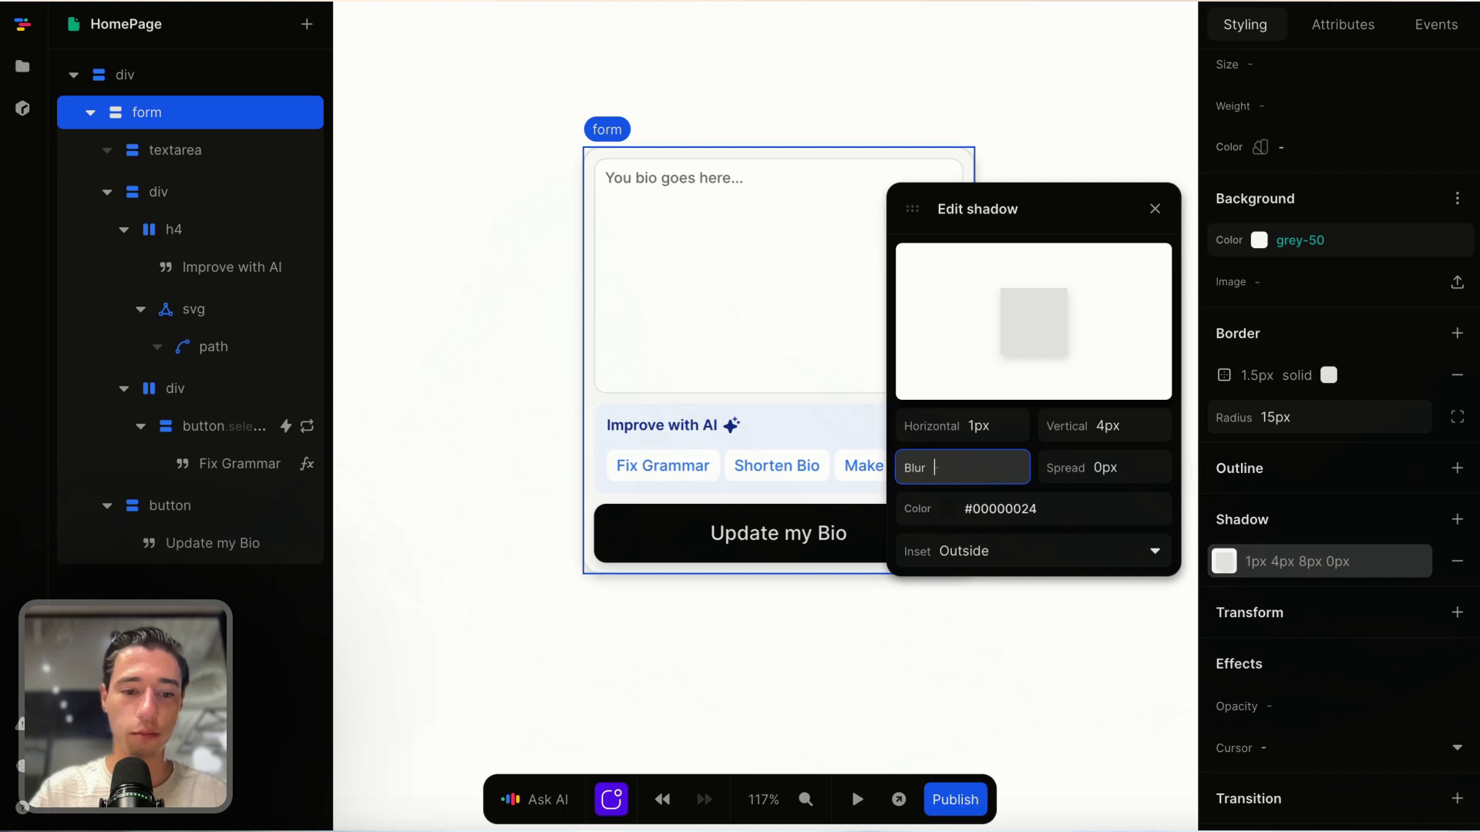
type("13")
left_click(932, 588)
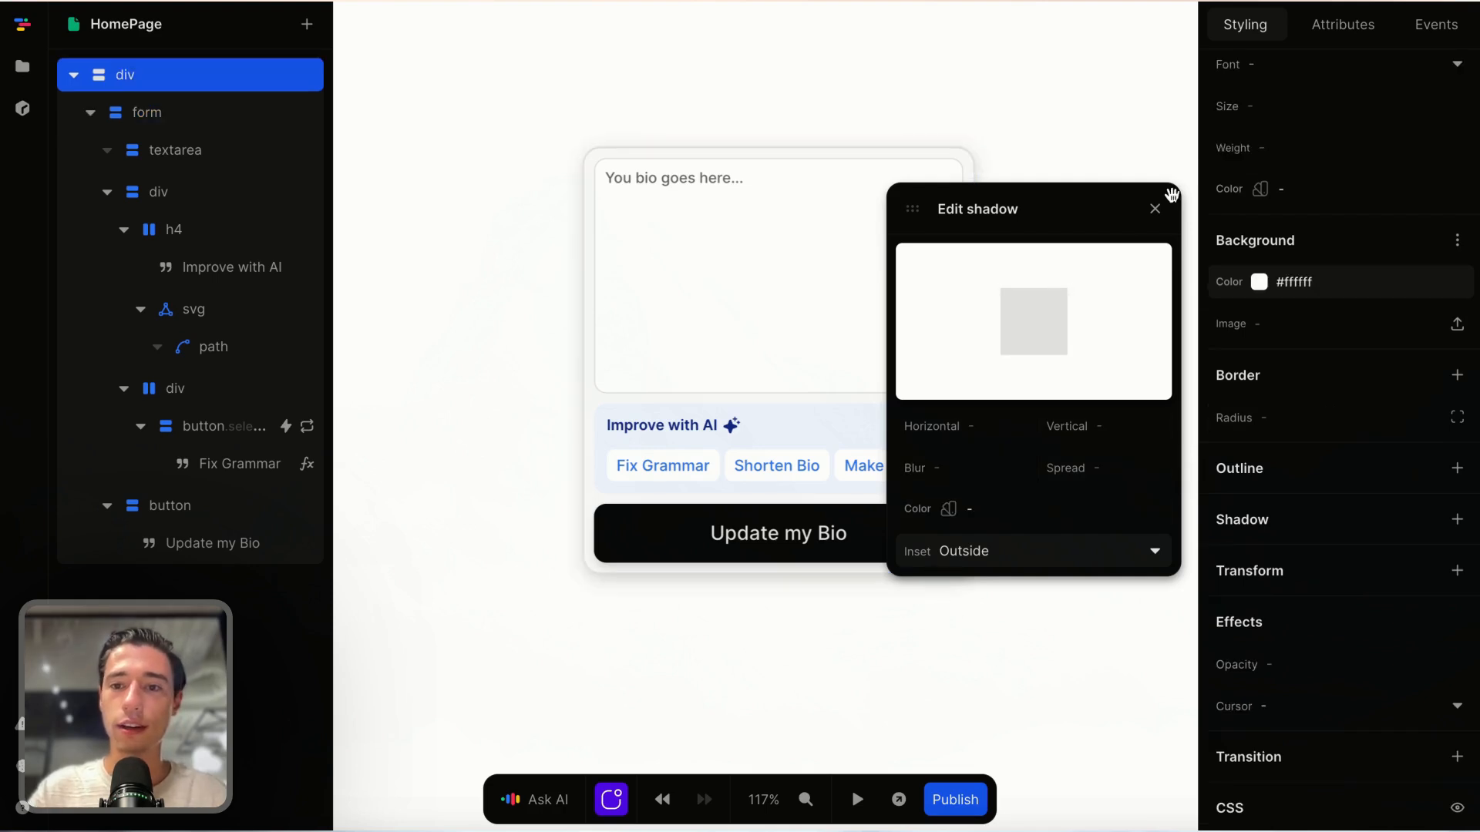
left_click(1156, 206)
Step: Preview the page, select Fix Grammar, enter "ugyy" in the bio textarea to test it, and stop the preview
scroll(1020, 447, "down", 4)
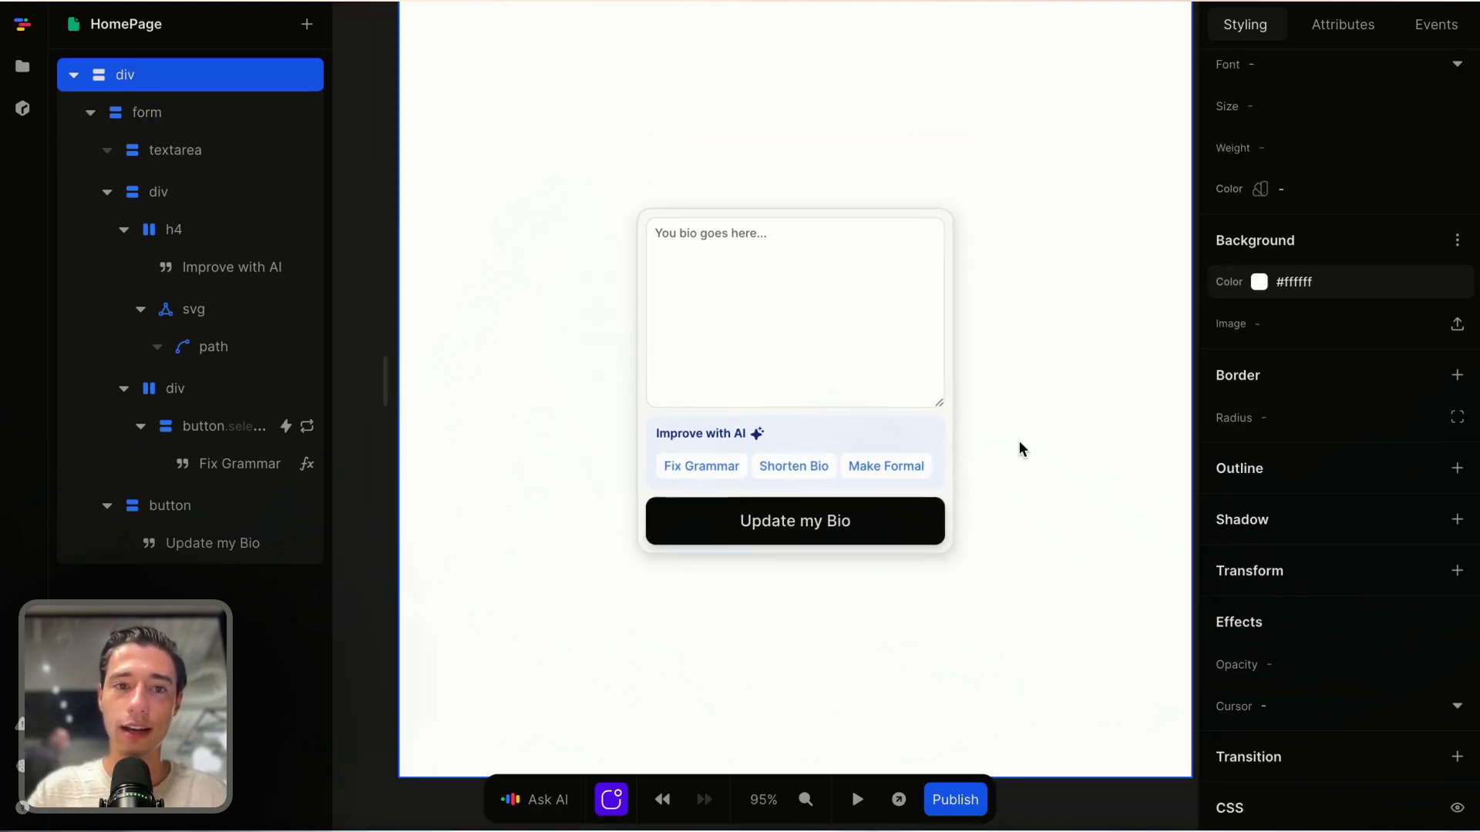
scroll(1020, 450, "right", 1)
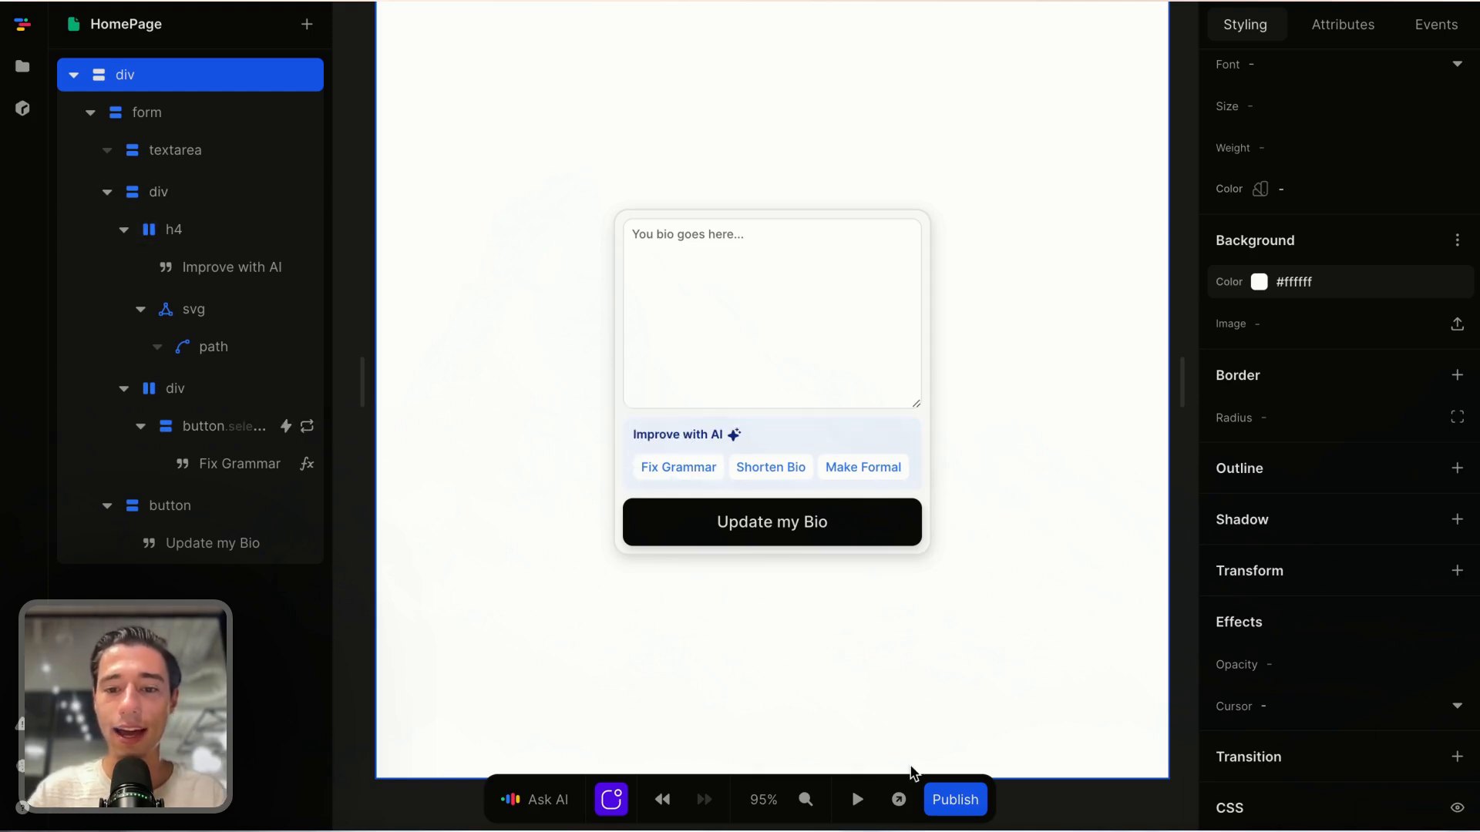
left_click(856, 800)
left_click(702, 471)
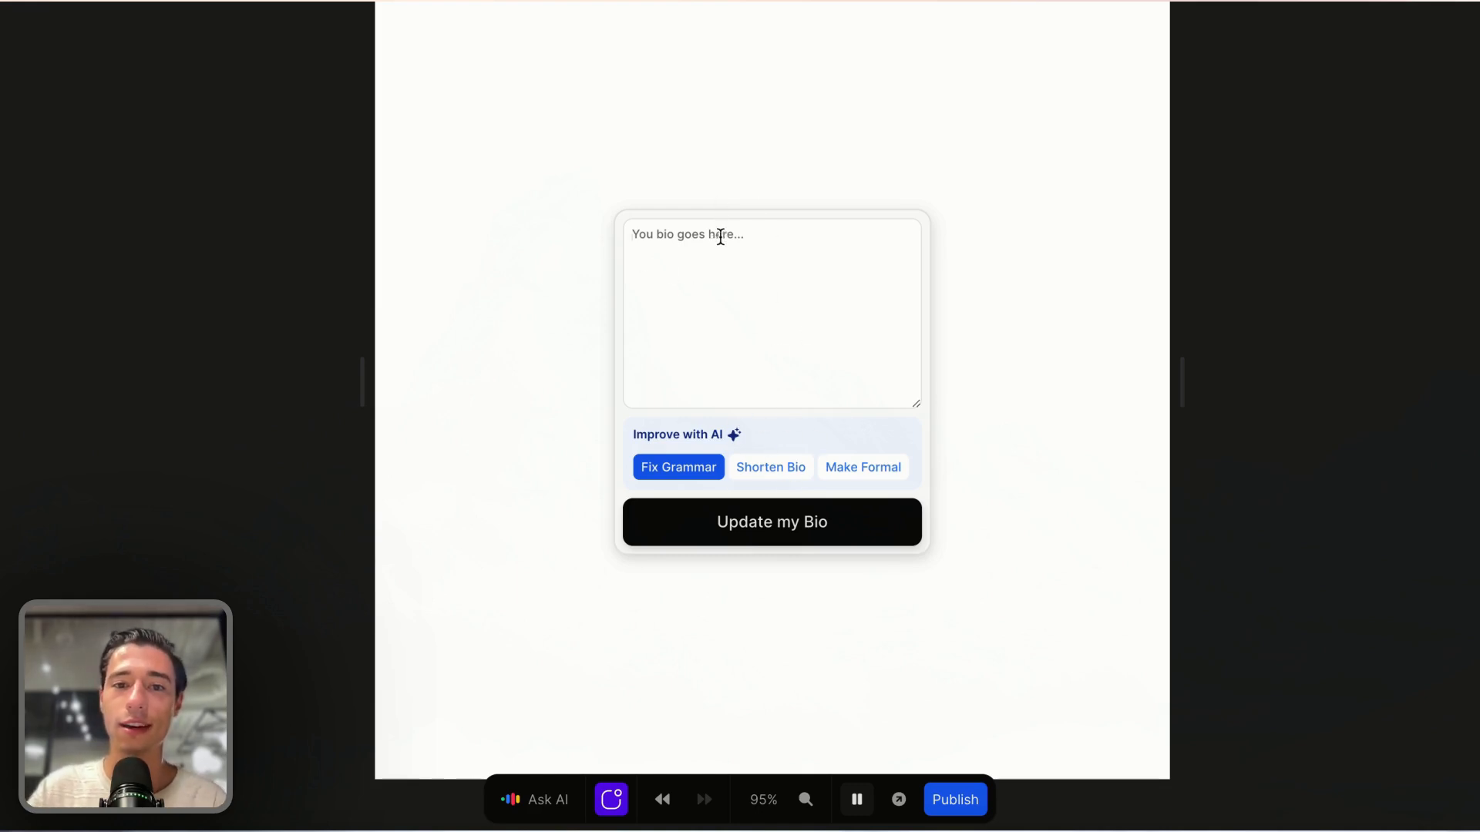
left_click(722, 264)
type("ugyy")
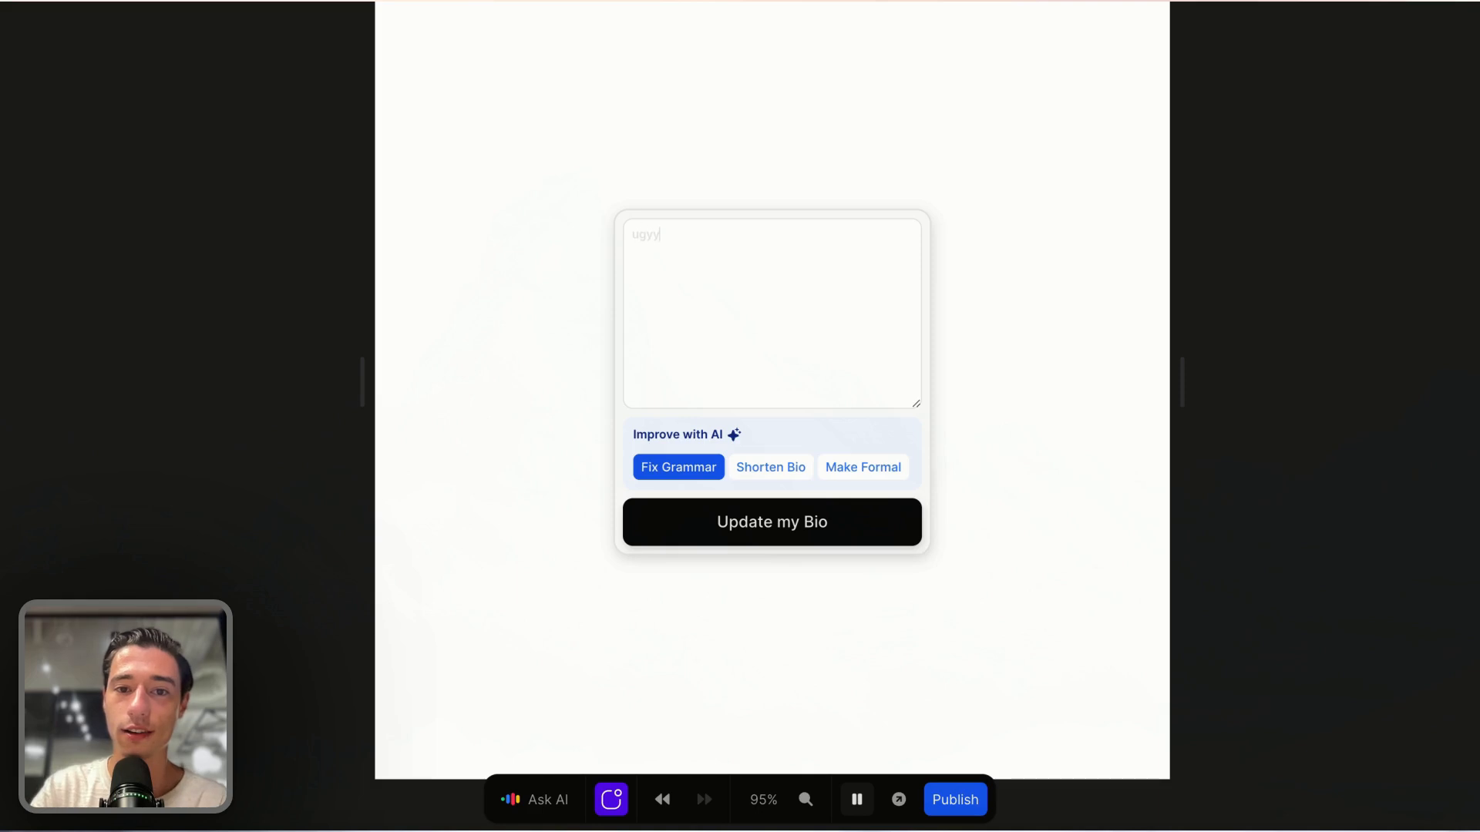
left_click(856, 799)
Step: Set the bio textarea's text color to one of the predefined color variables
left_click(807, 363)
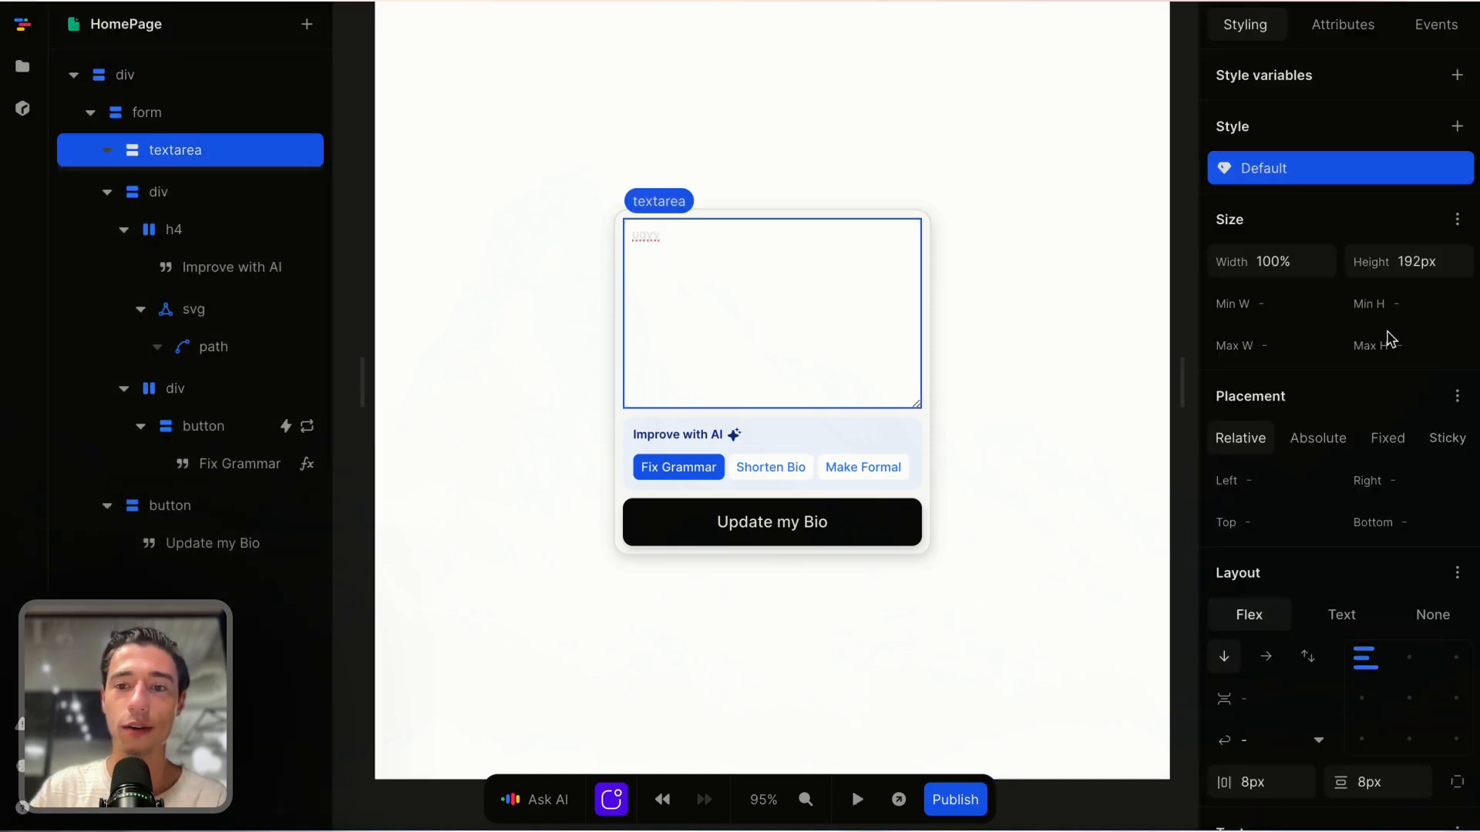
scroll(1334, 489, "down", 10)
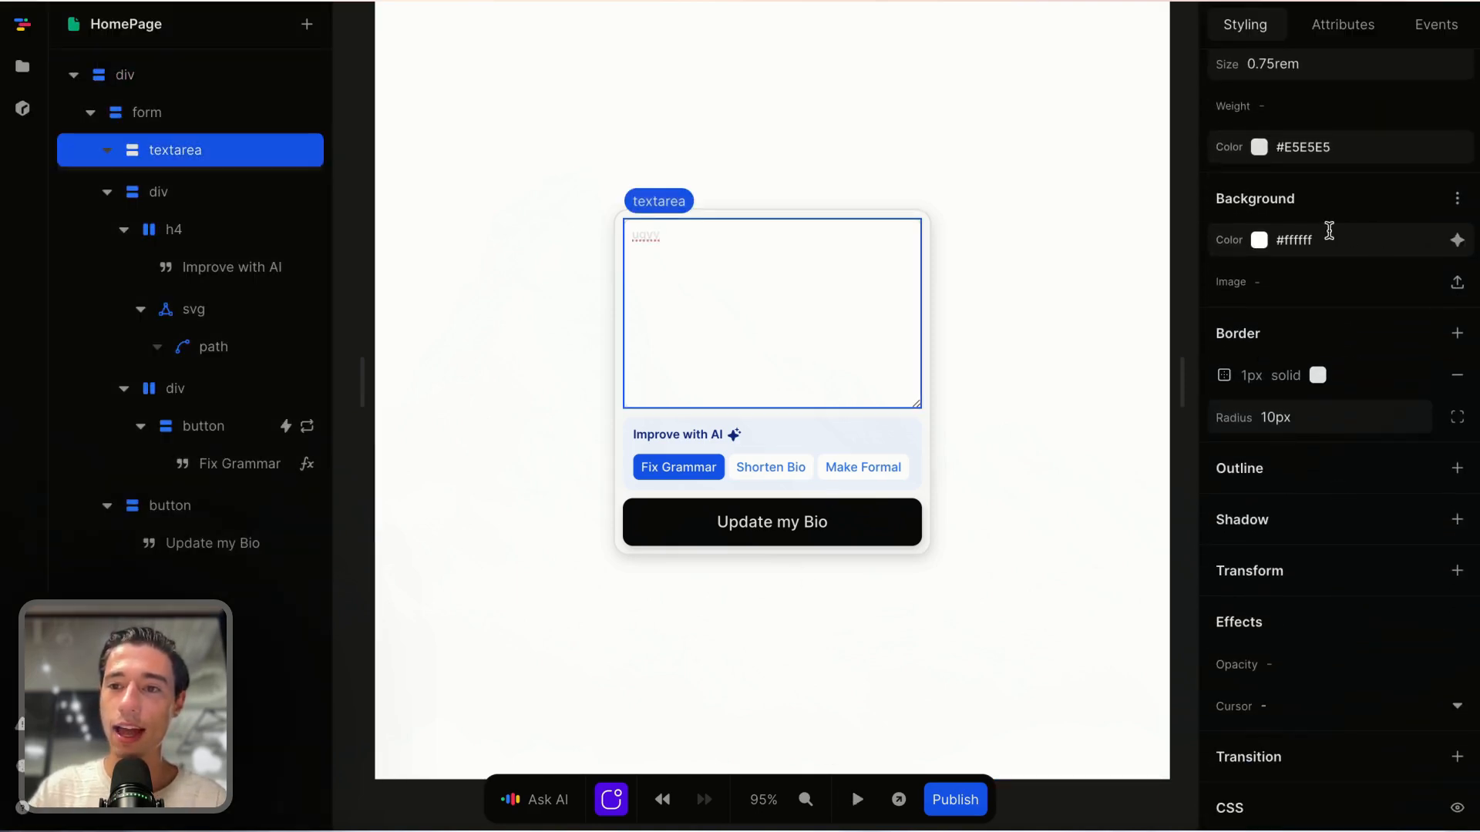
scroll(1447, 149, "up", 3)
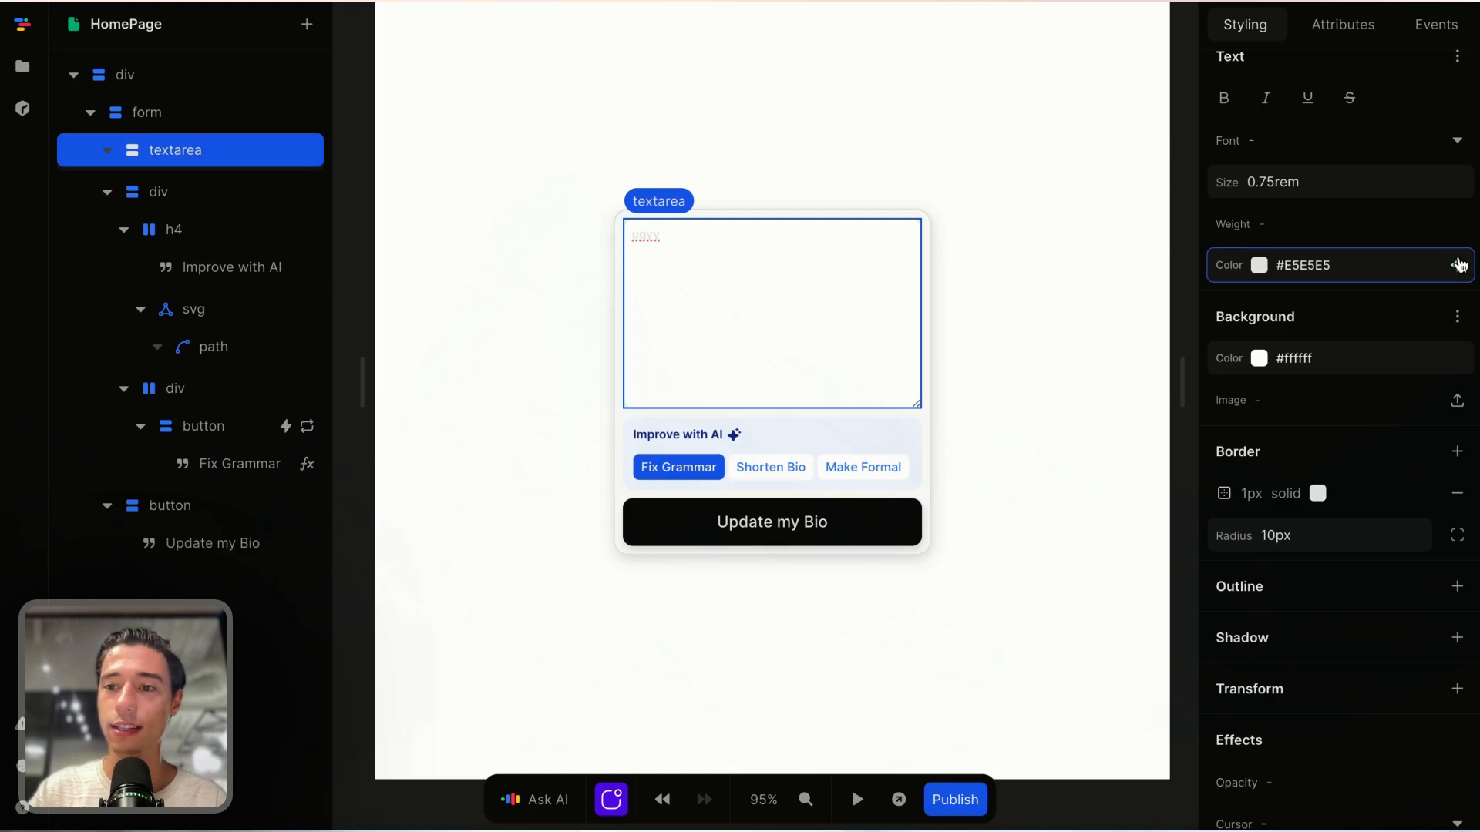
left_click(1455, 261)
scroll(1275, 524, "down", 1)
left_click(1281, 543)
left_click(1017, 608)
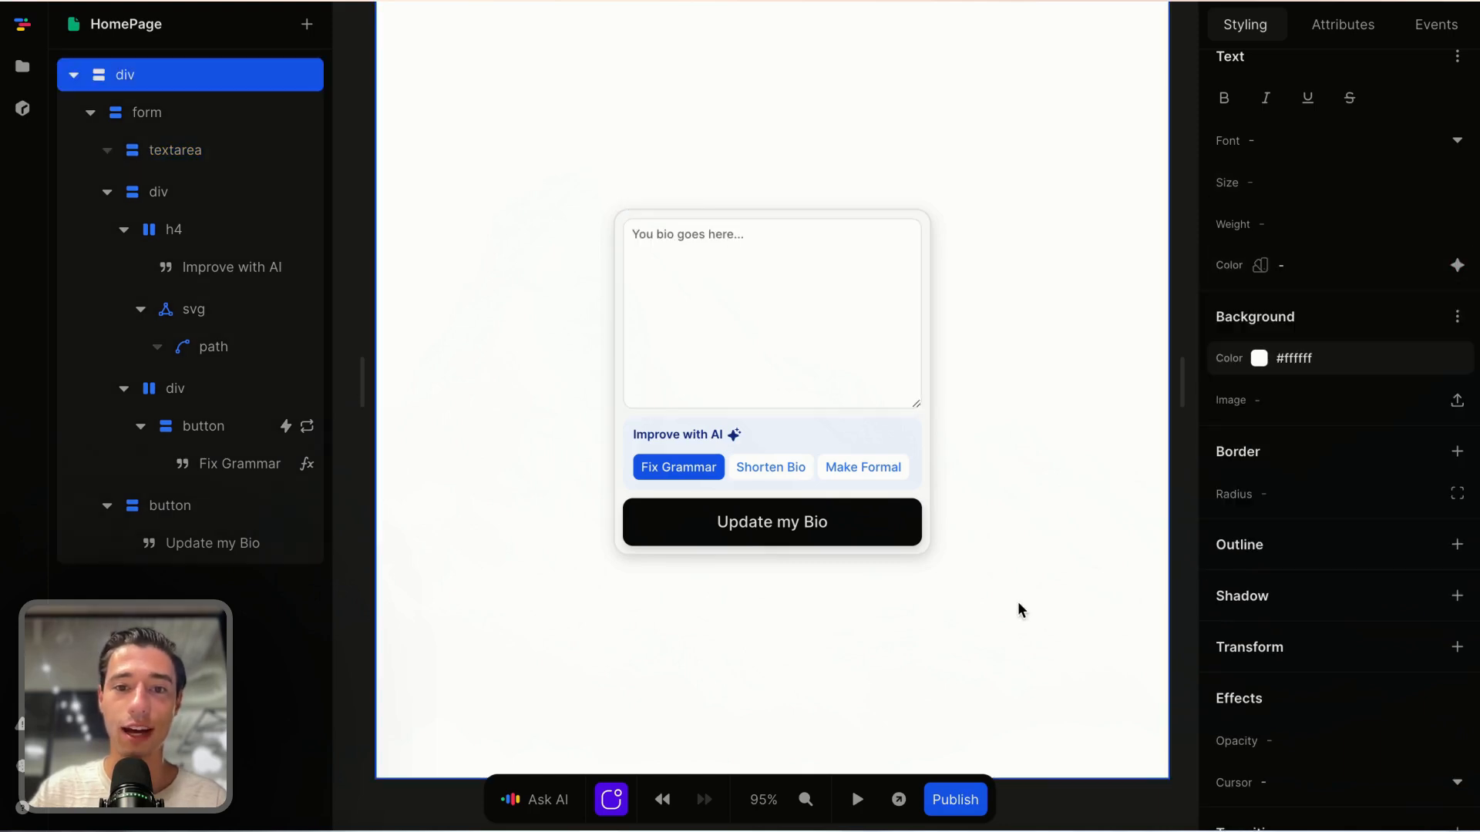
Step: Add a :hover style to the Update my Bio button with the background color grey-800
left_click(857, 800)
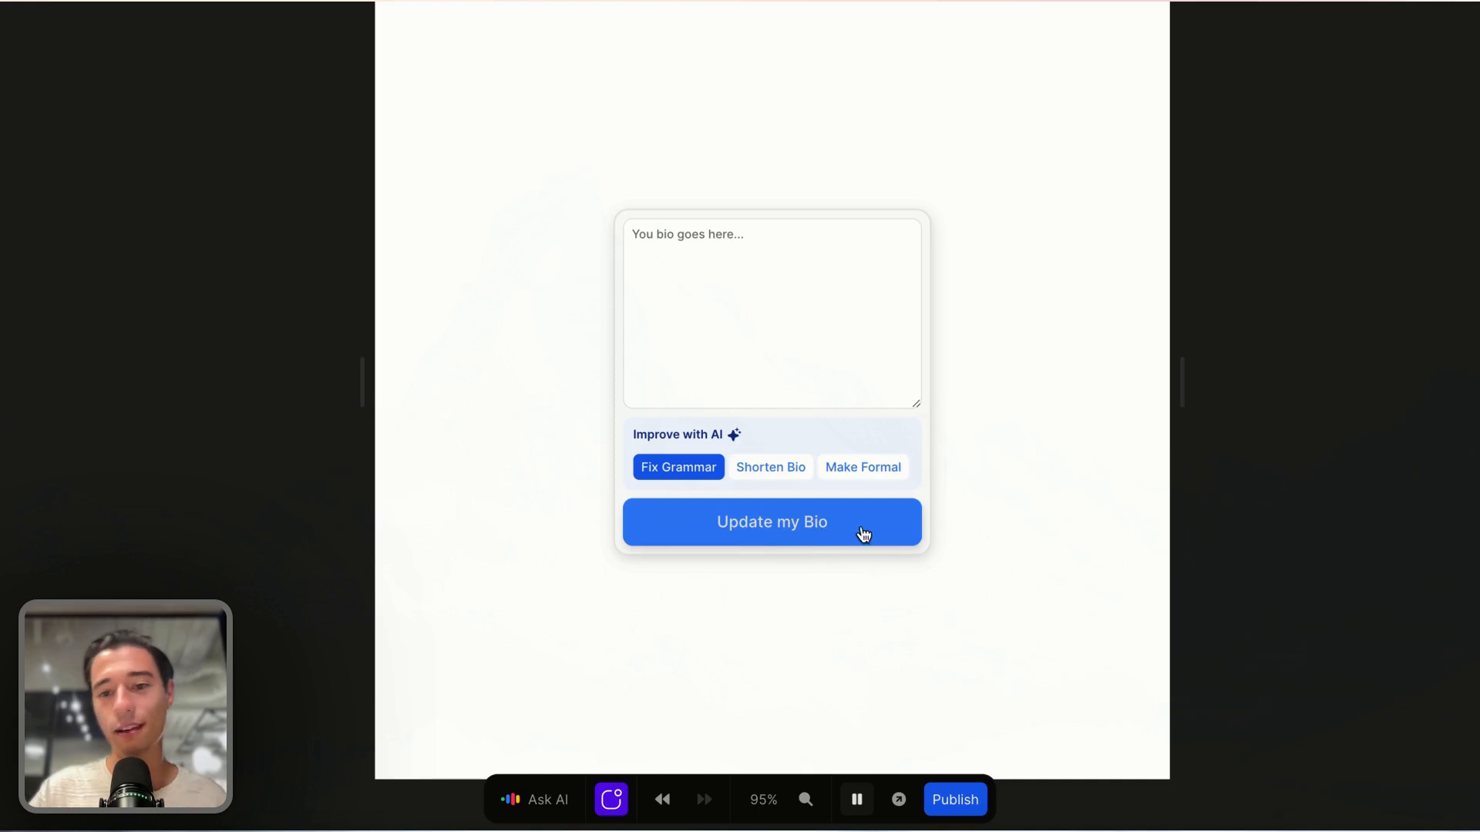
left_click(857, 800)
left_click(908, 535)
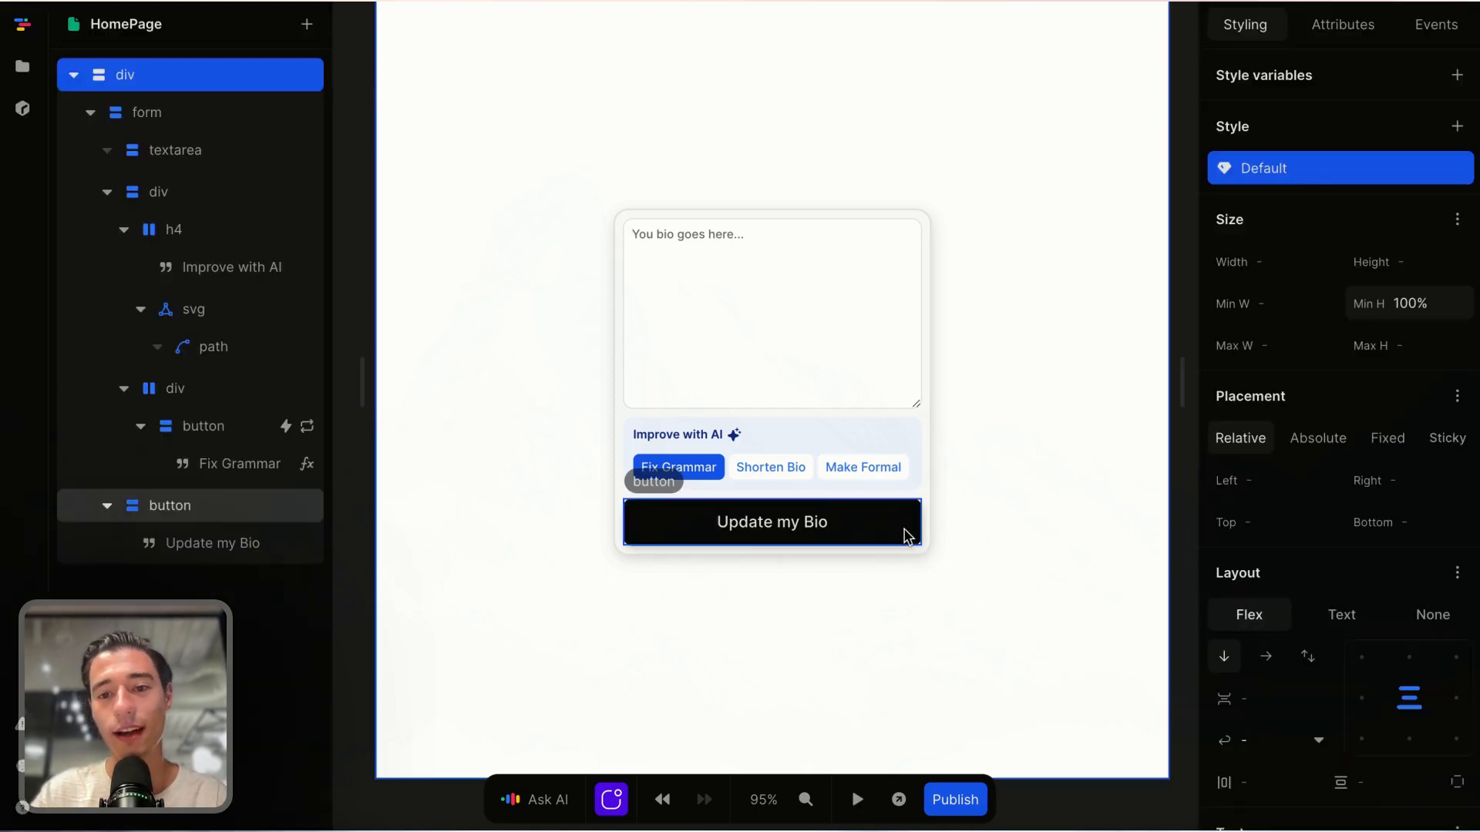
left_click(1457, 125)
left_click(1435, 216)
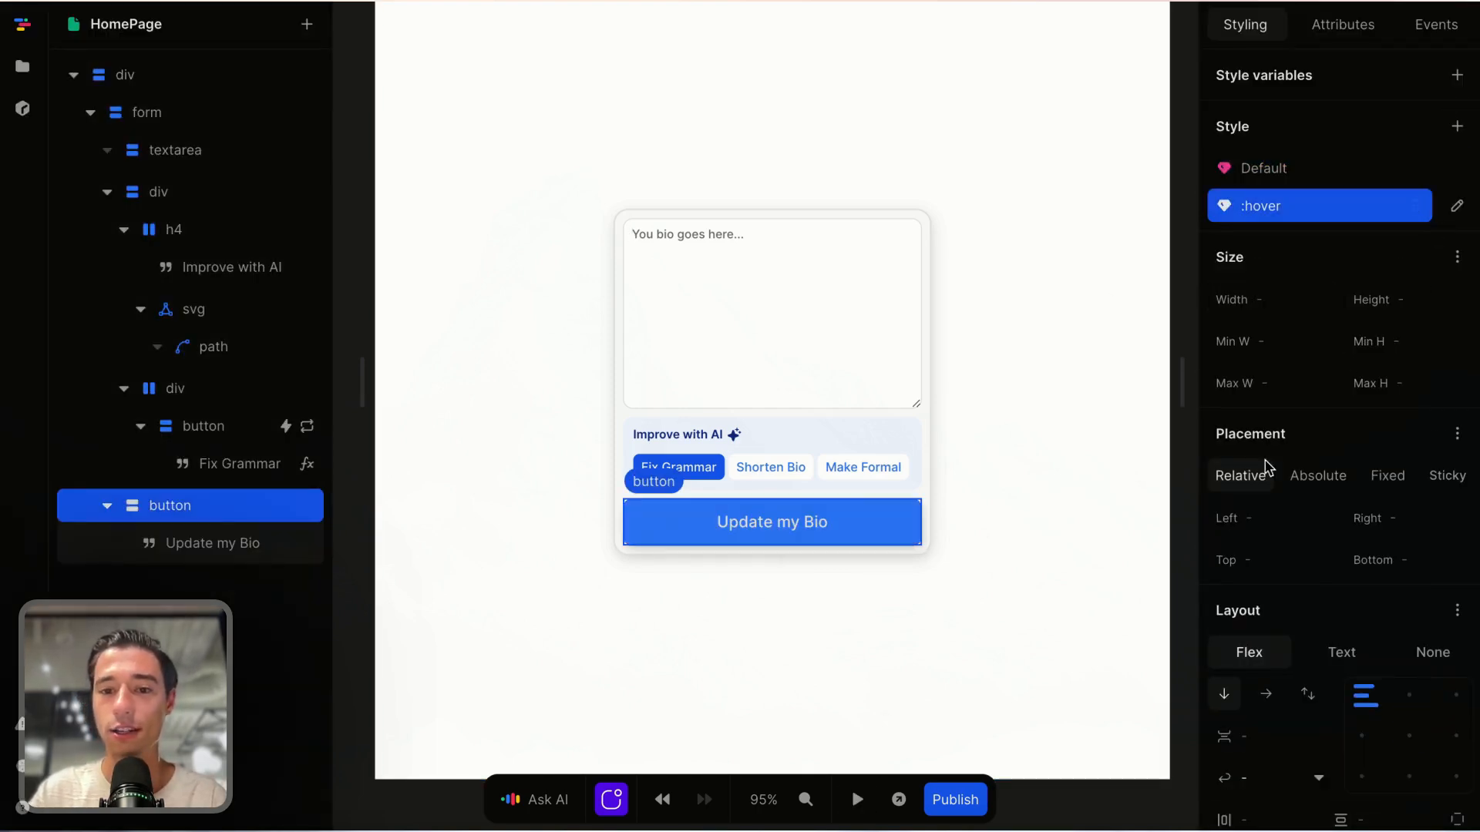
scroll(1325, 501, "down", 10)
left_click(1454, 421)
scroll(1340, 601, "down", 15)
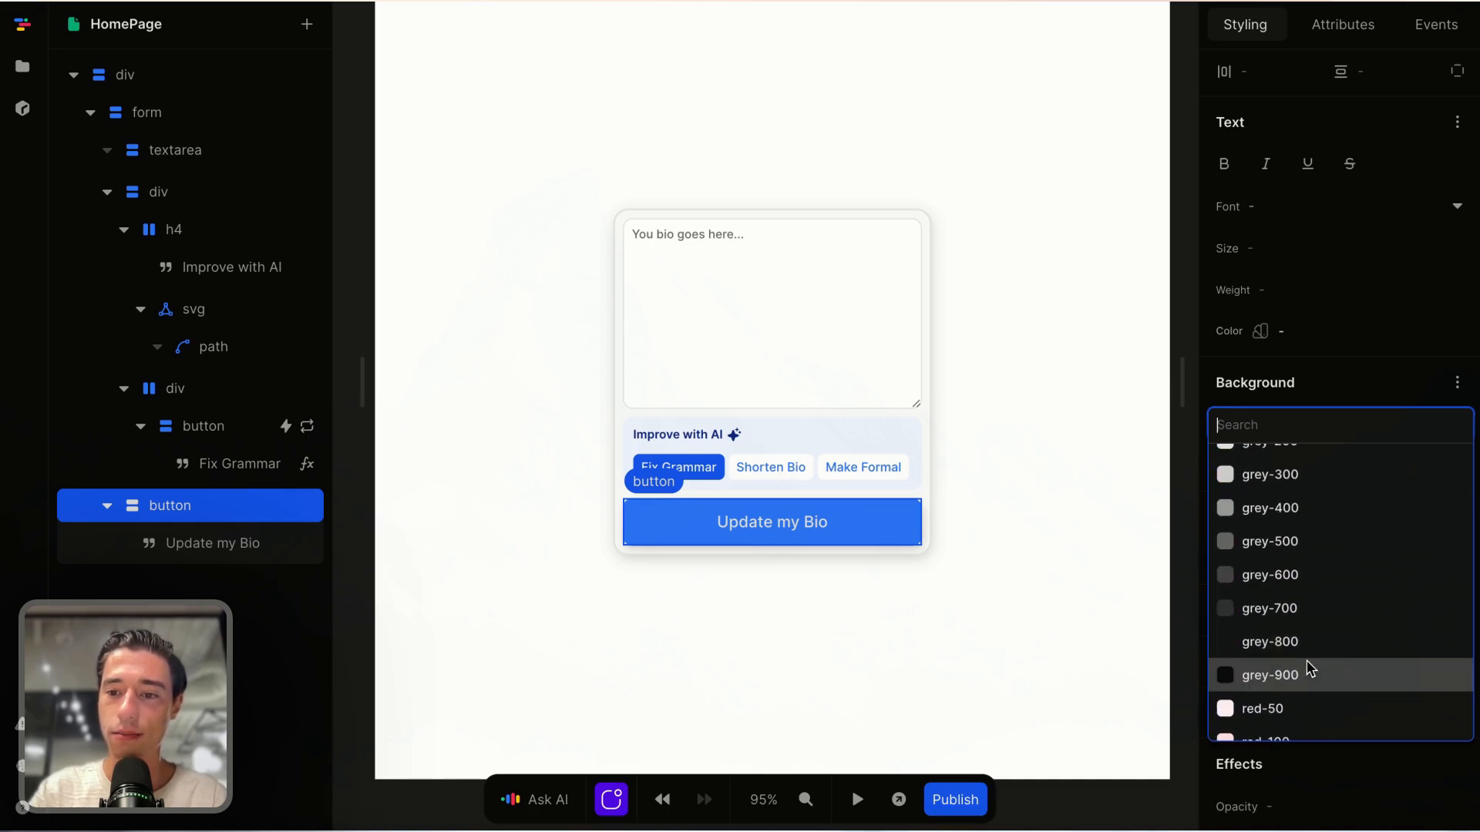
left_click(1307, 651)
Step: Add an ease transition on all properties with a 200ms duration to the Update my Bio button's default style
scroll(1323, 360, "up", 10)
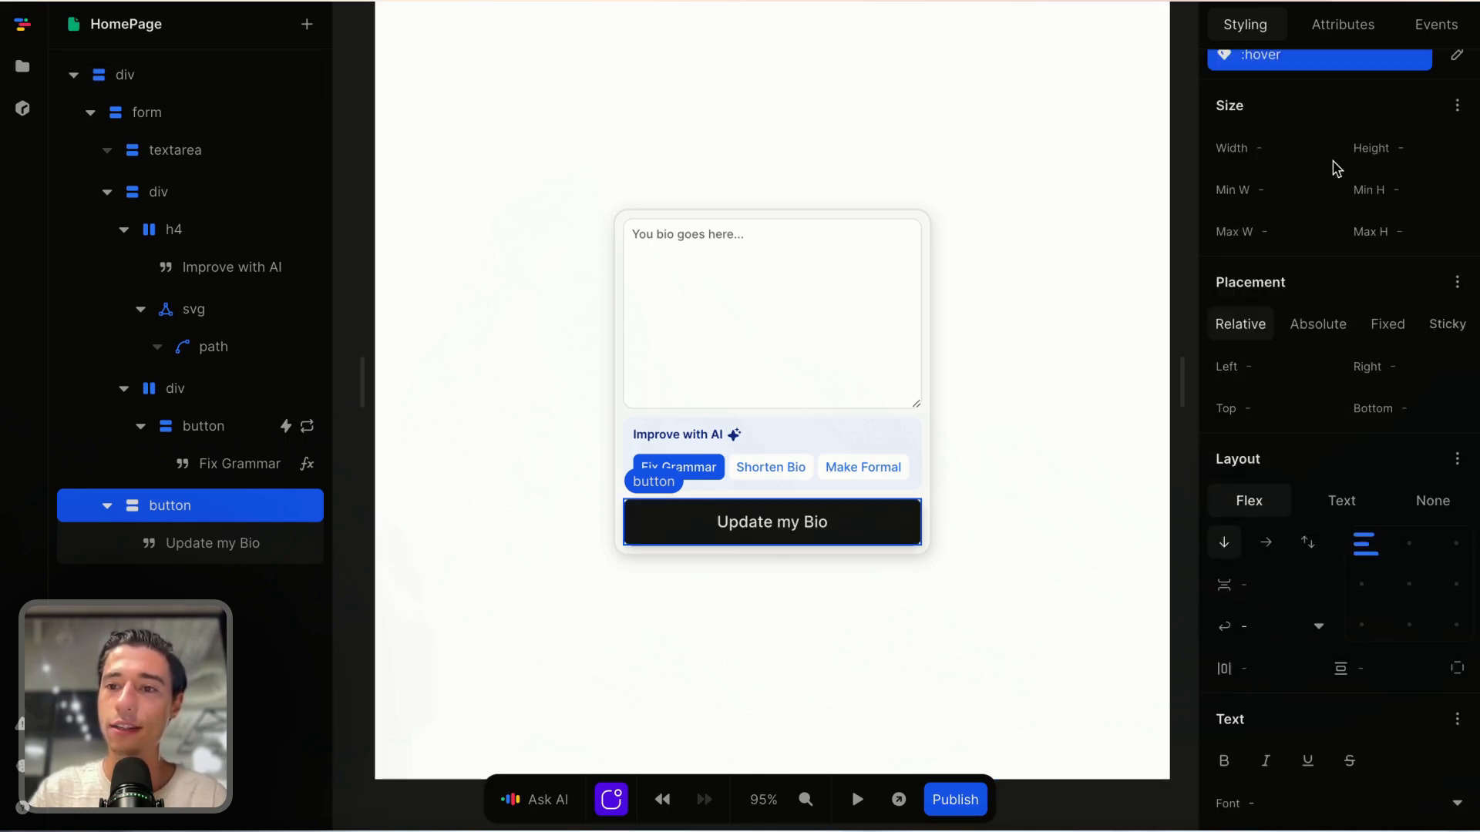
left_click(1229, 166)
scroll(1283, 408, "down", 8)
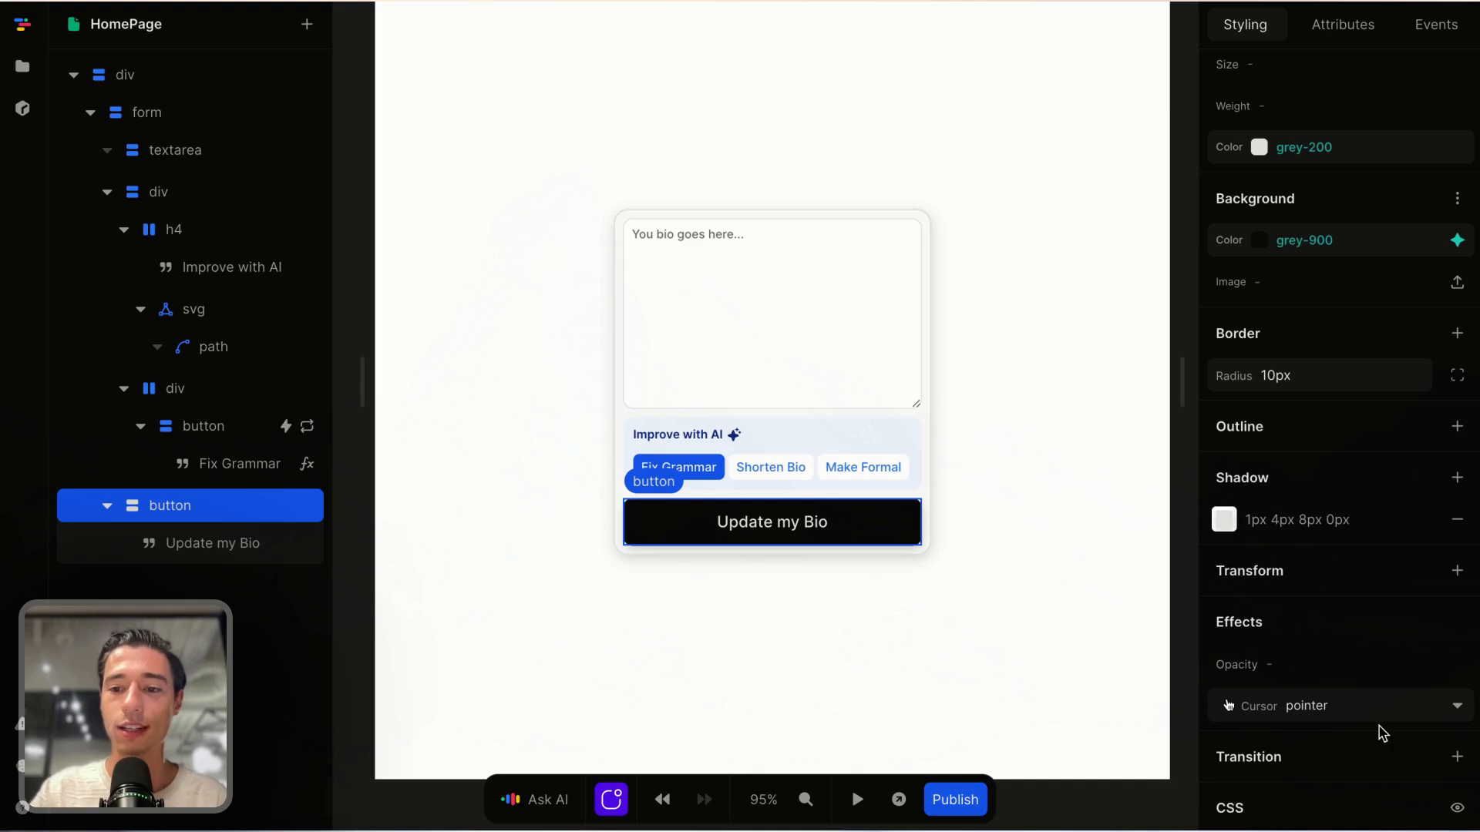
left_click(1457, 757)
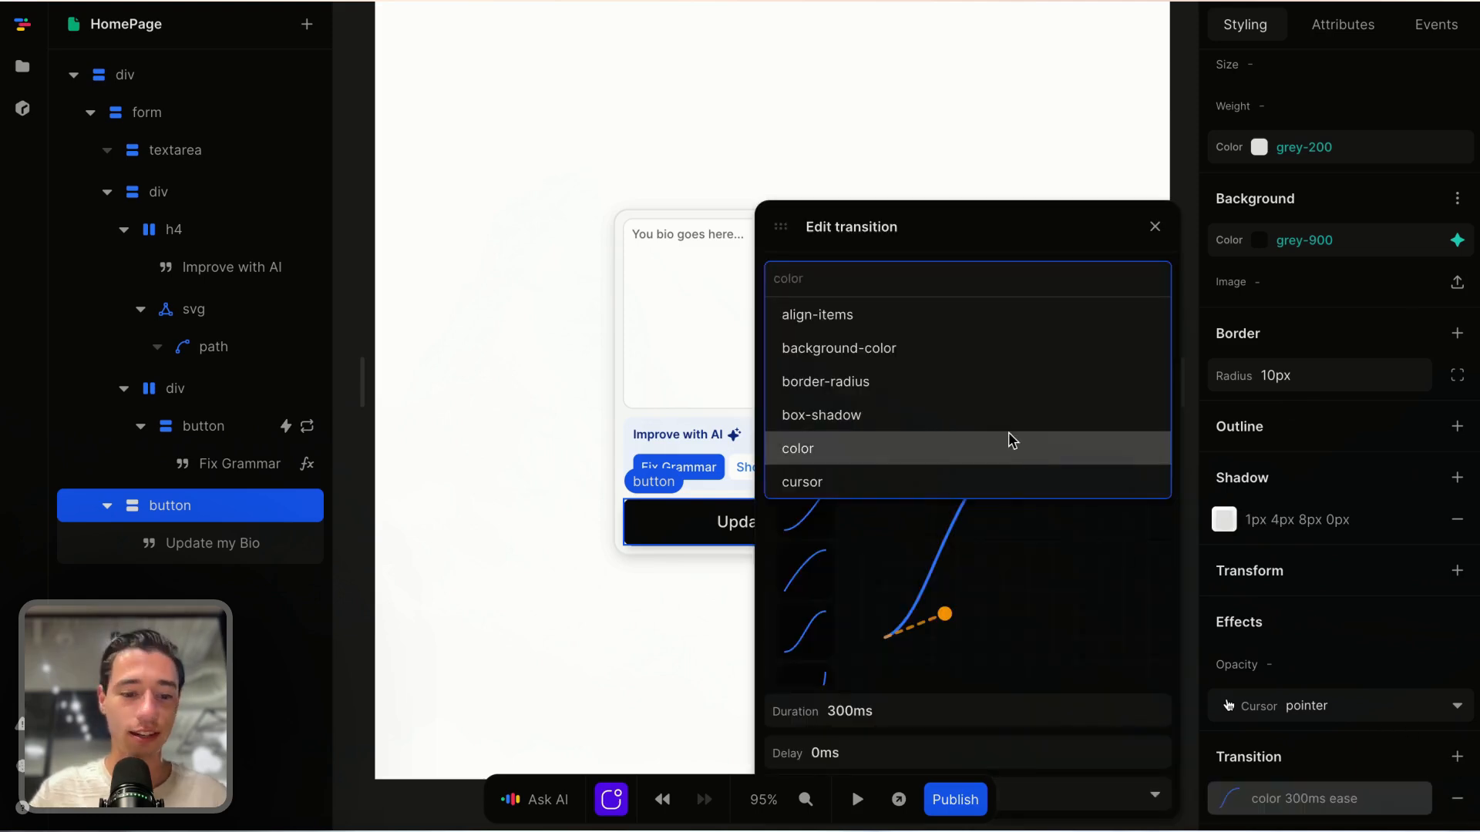
type("al")
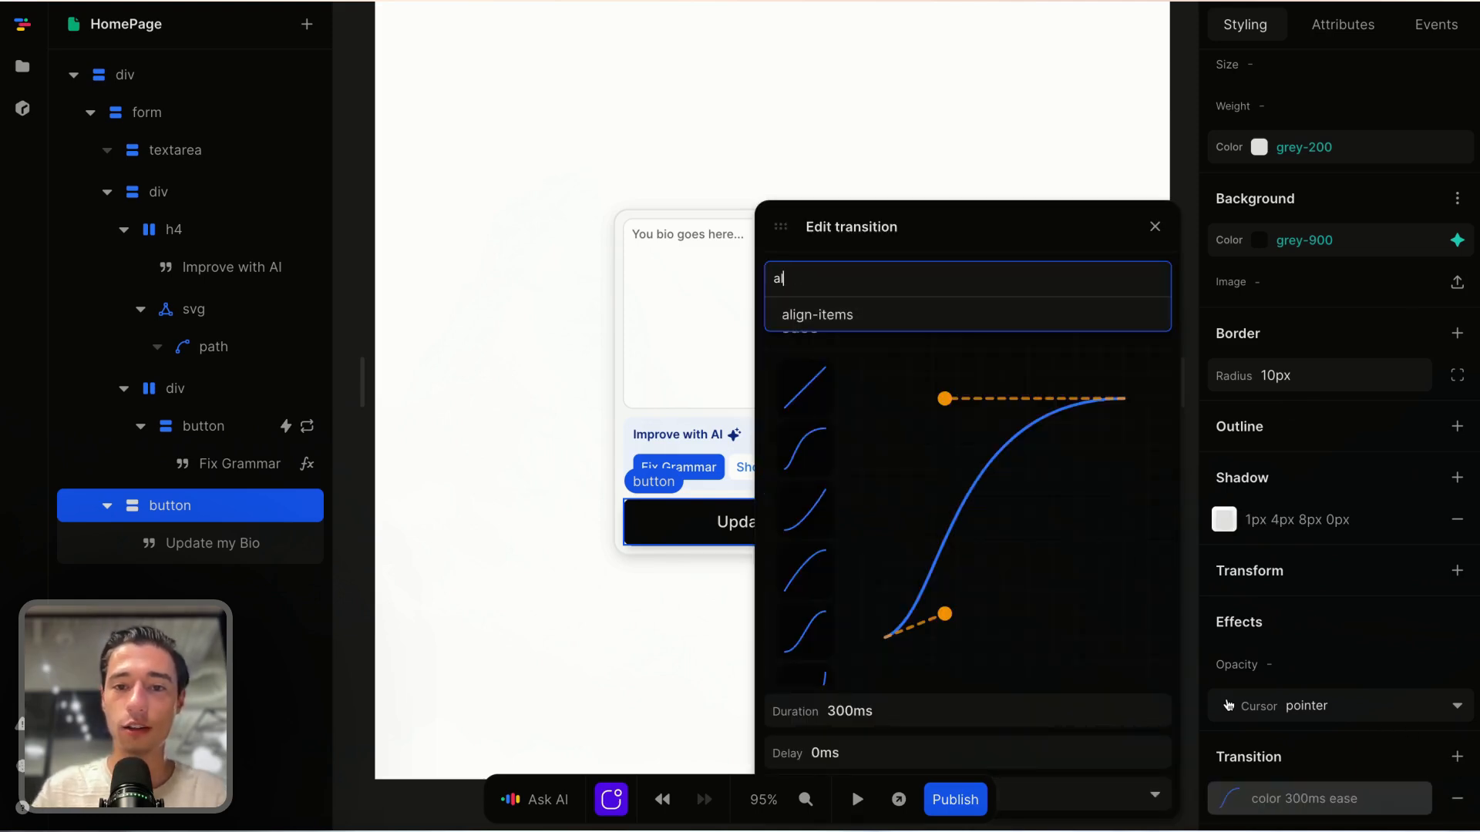
type("l")
left_click(957, 240)
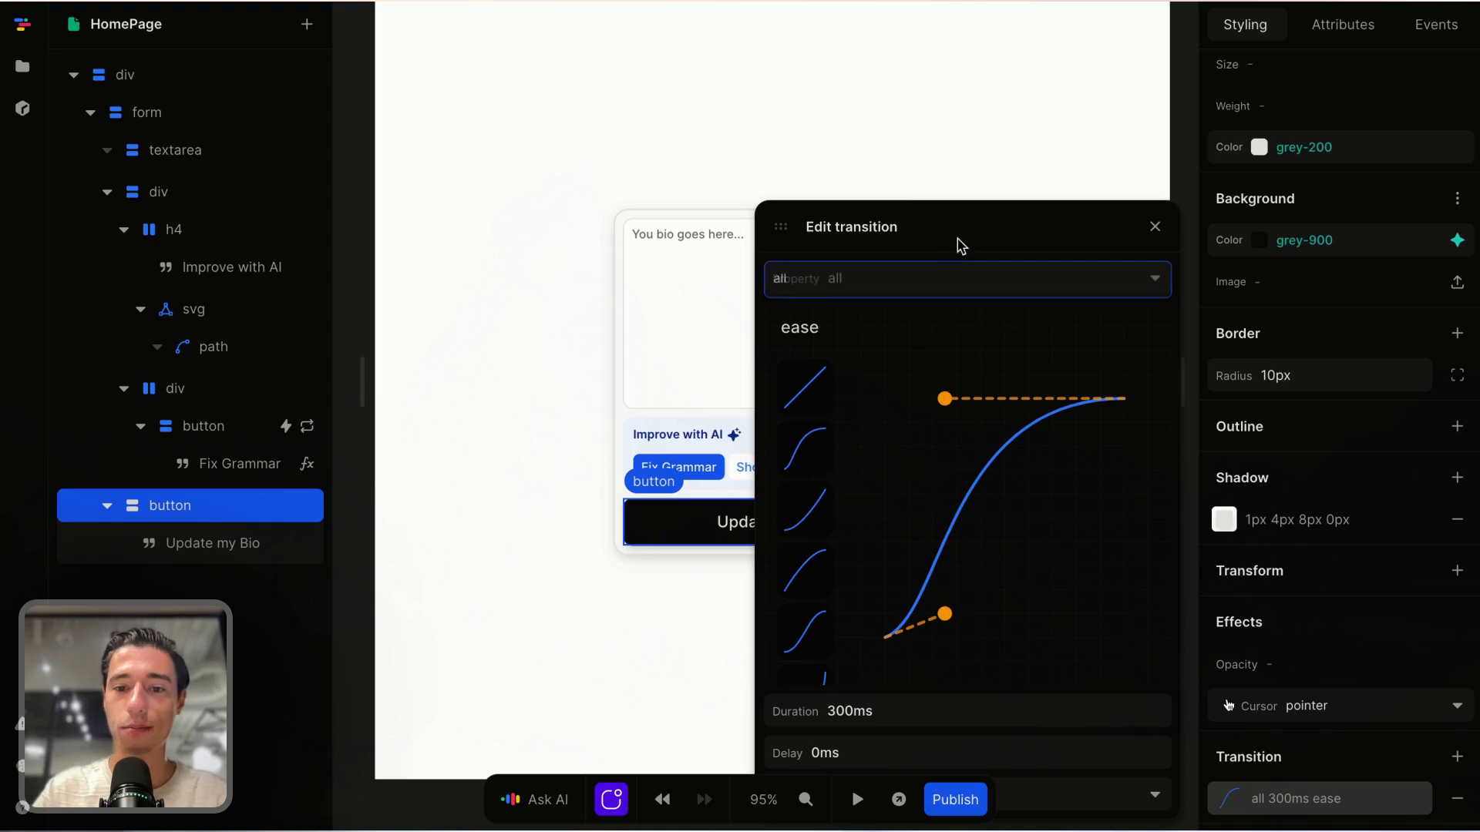
left_click(888, 706)
type("2")
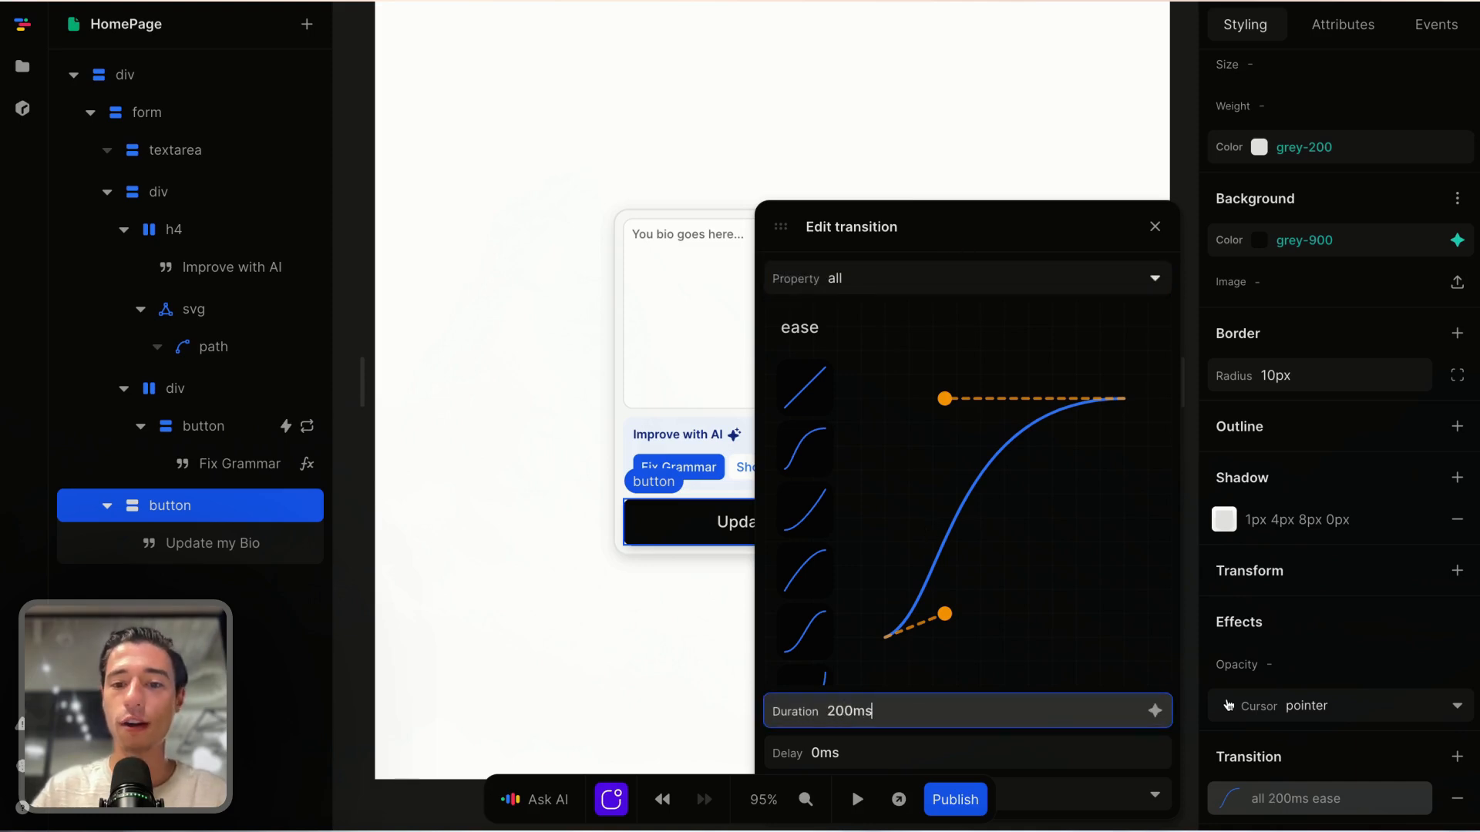
type("00ms")
left_click(585, 615)
Step: Preview the page to check the finished bio form, including the Update my Bio button, and stop the preview
left_click(857, 799)
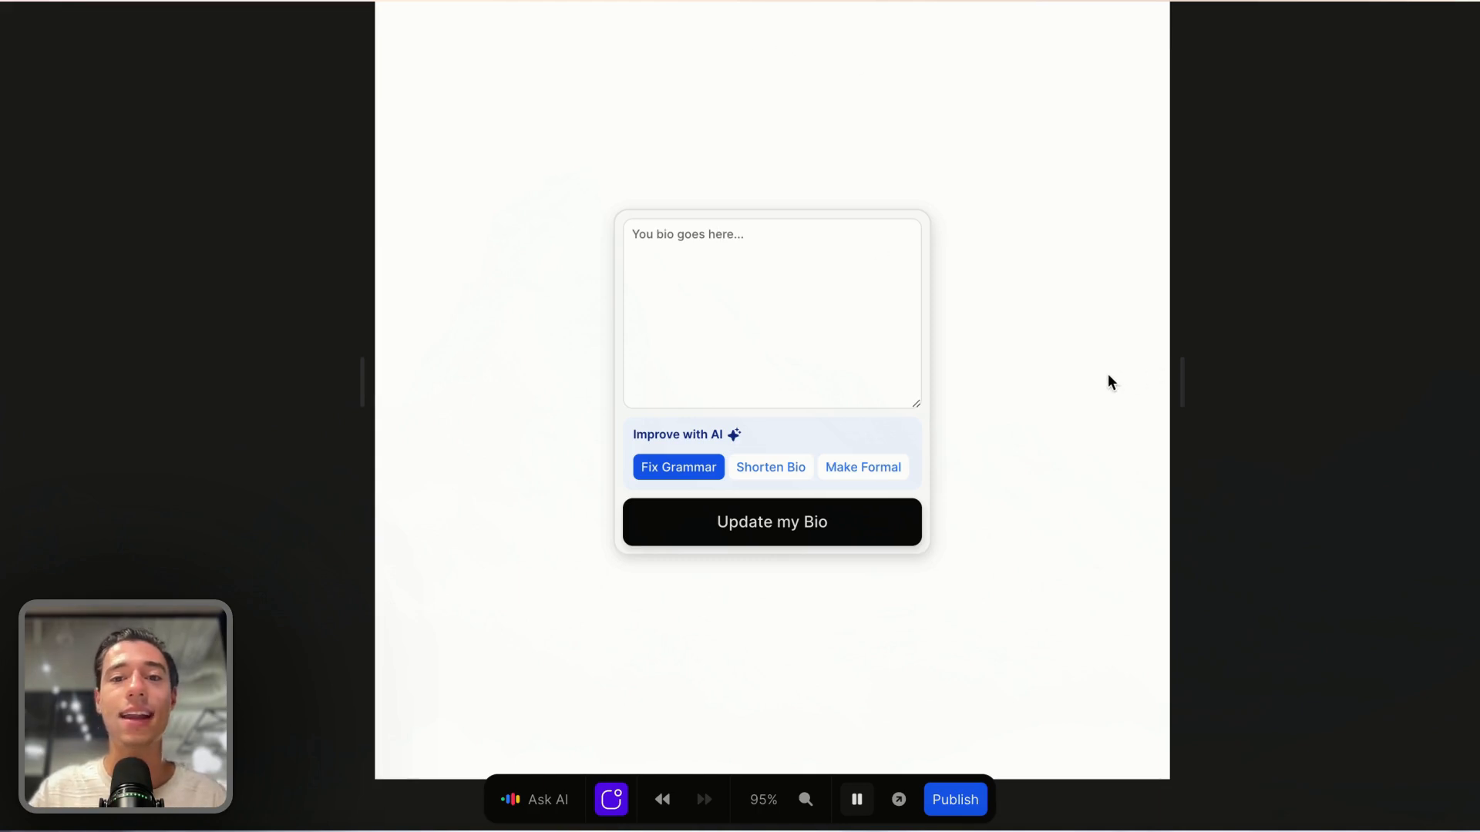
scroll(1295, 392, "right", 1)
scroll(1295, 392, "up", 1)
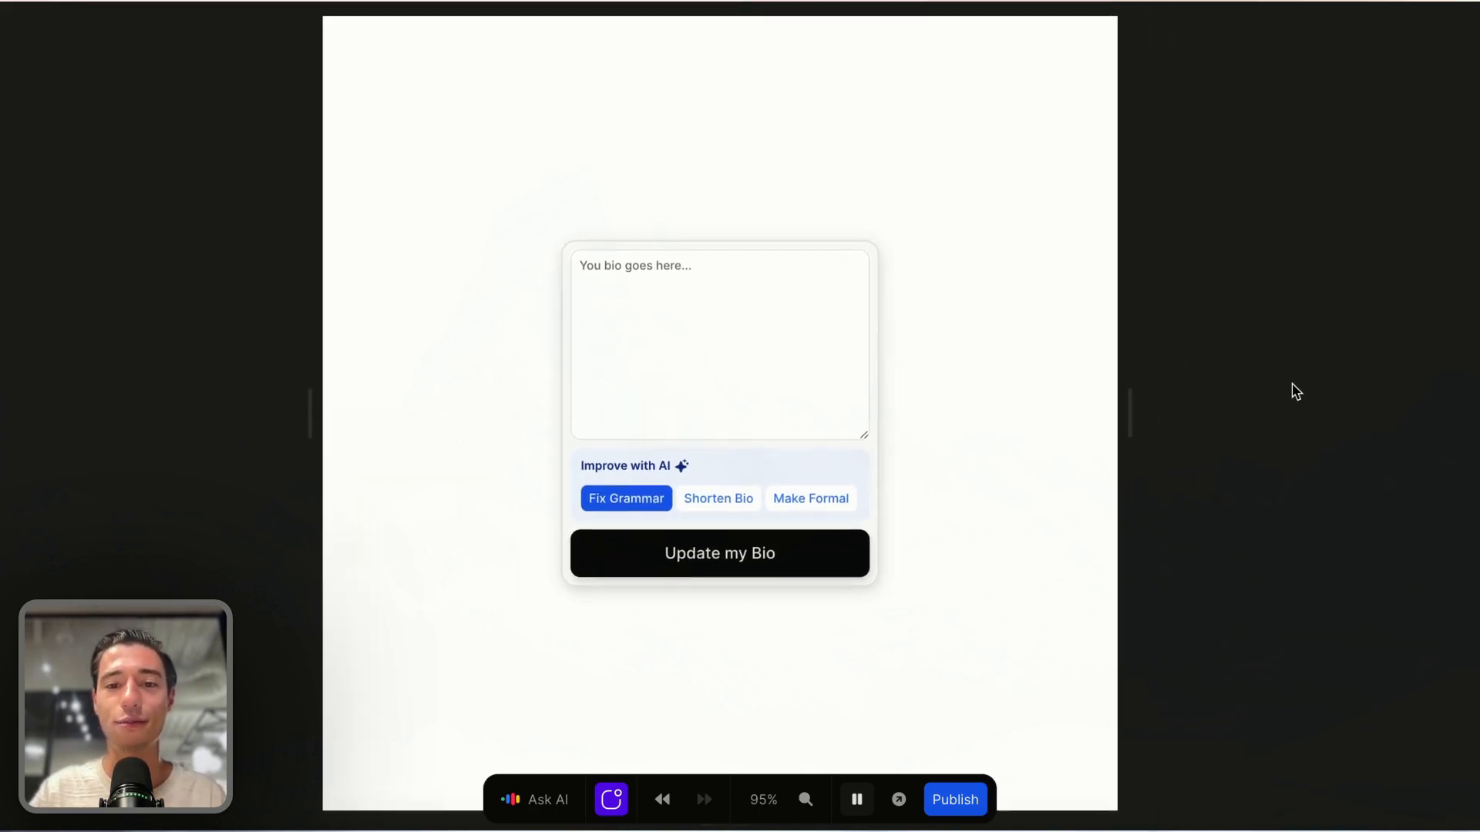
scroll(1295, 392, "up", 3)
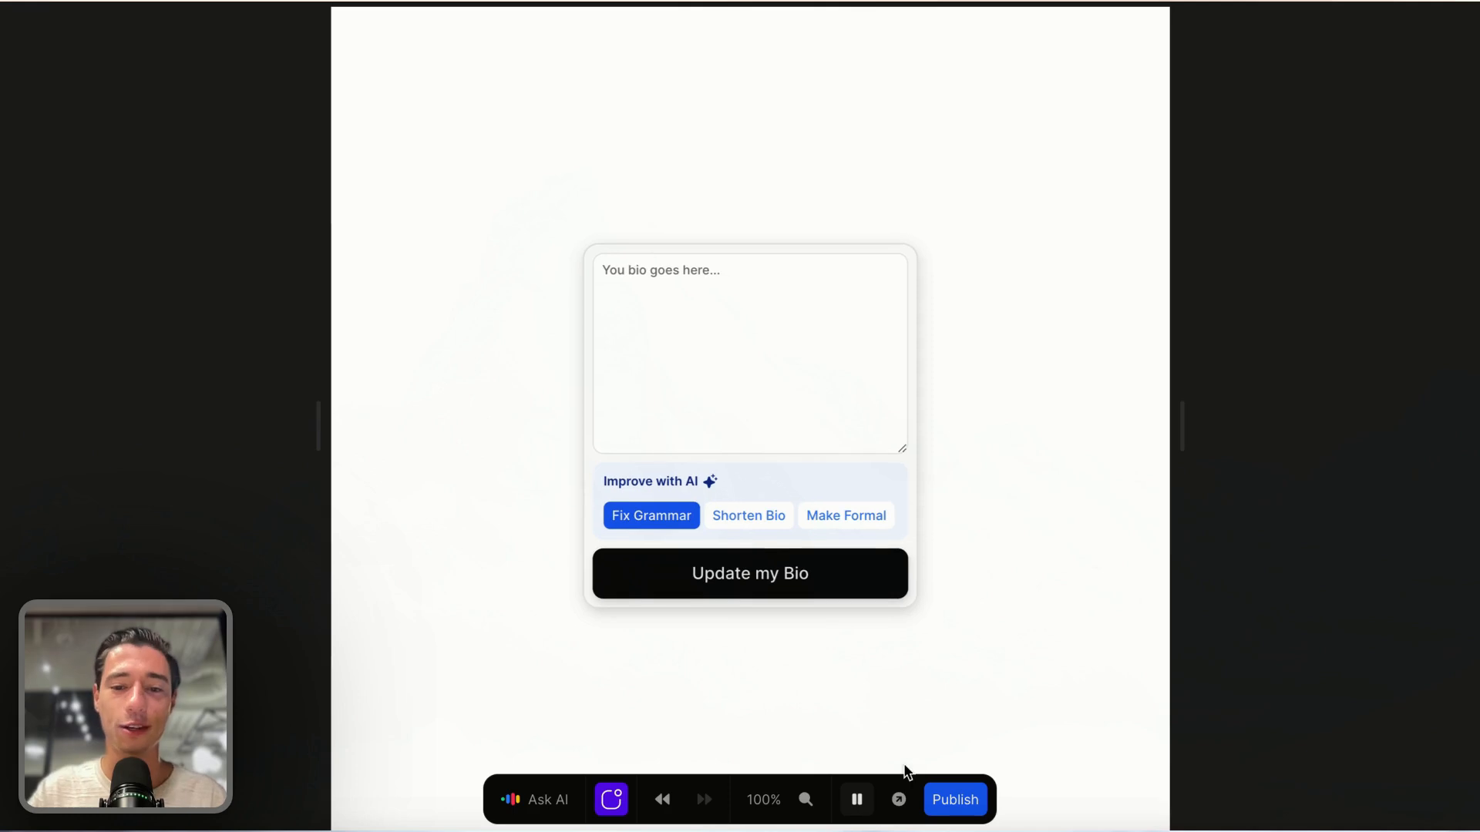
left_click(856, 799)
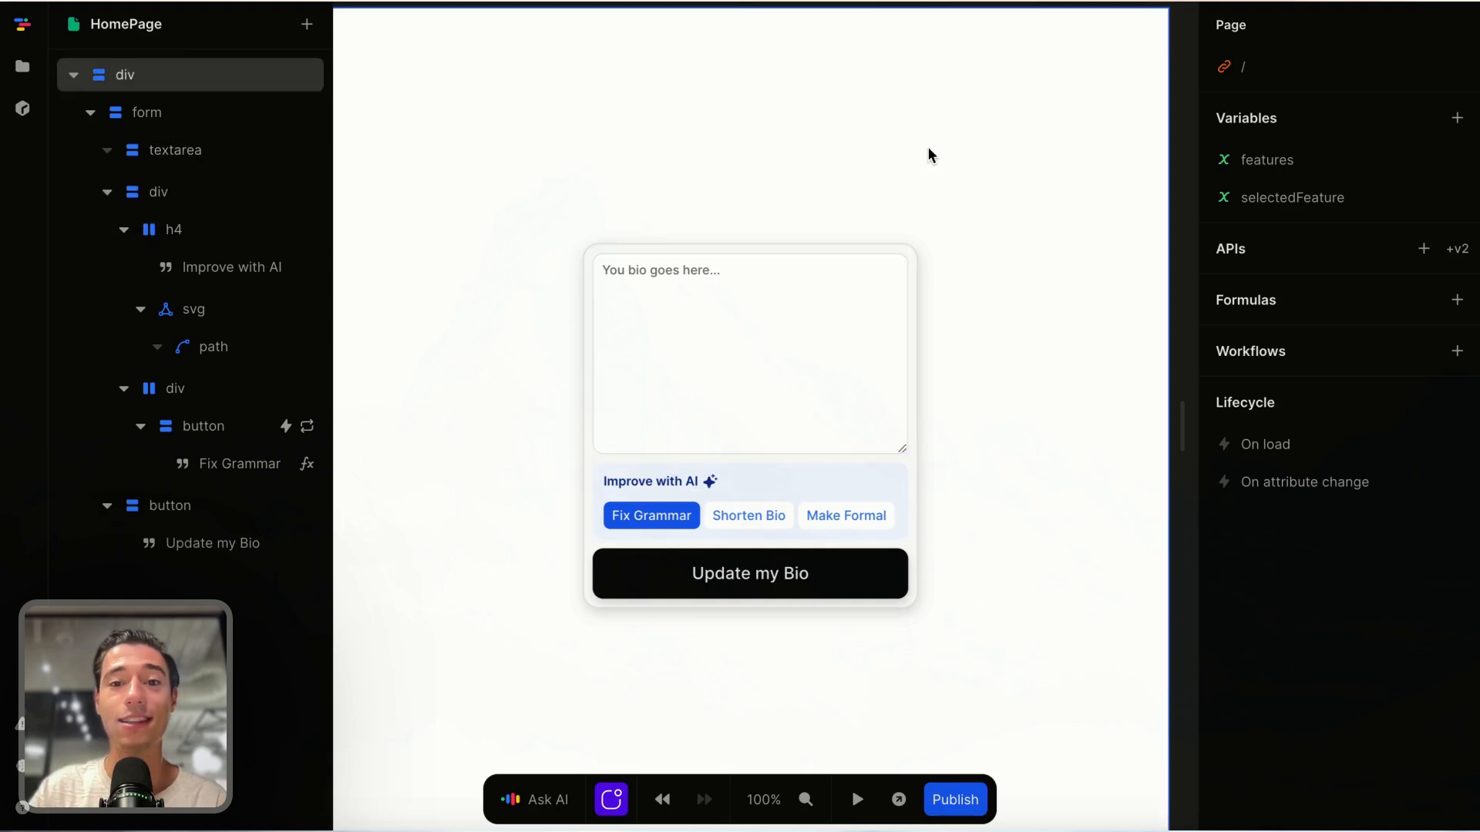
left_click(756, 357)
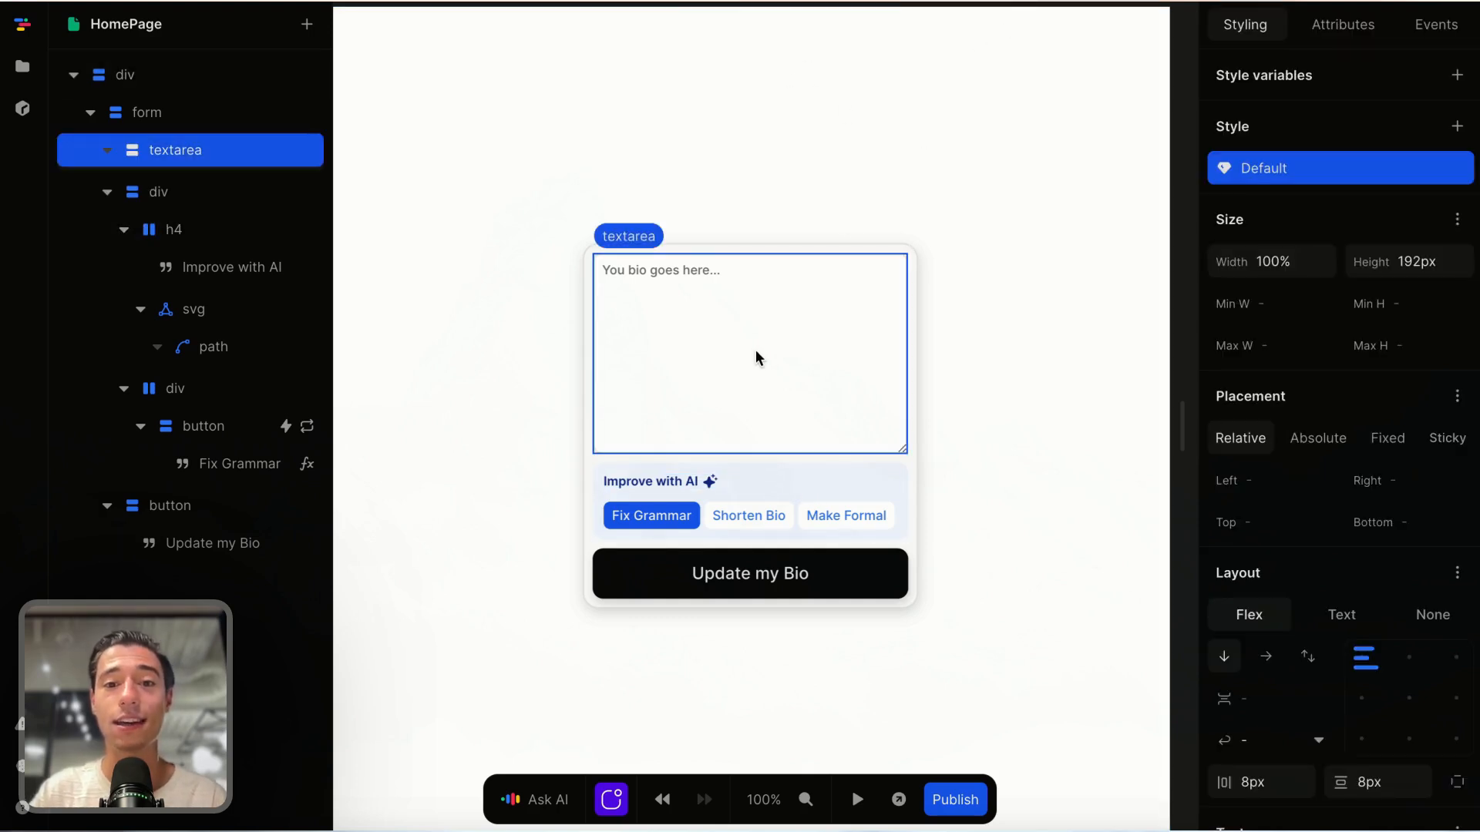
scroll(713, 356, "down", 1)
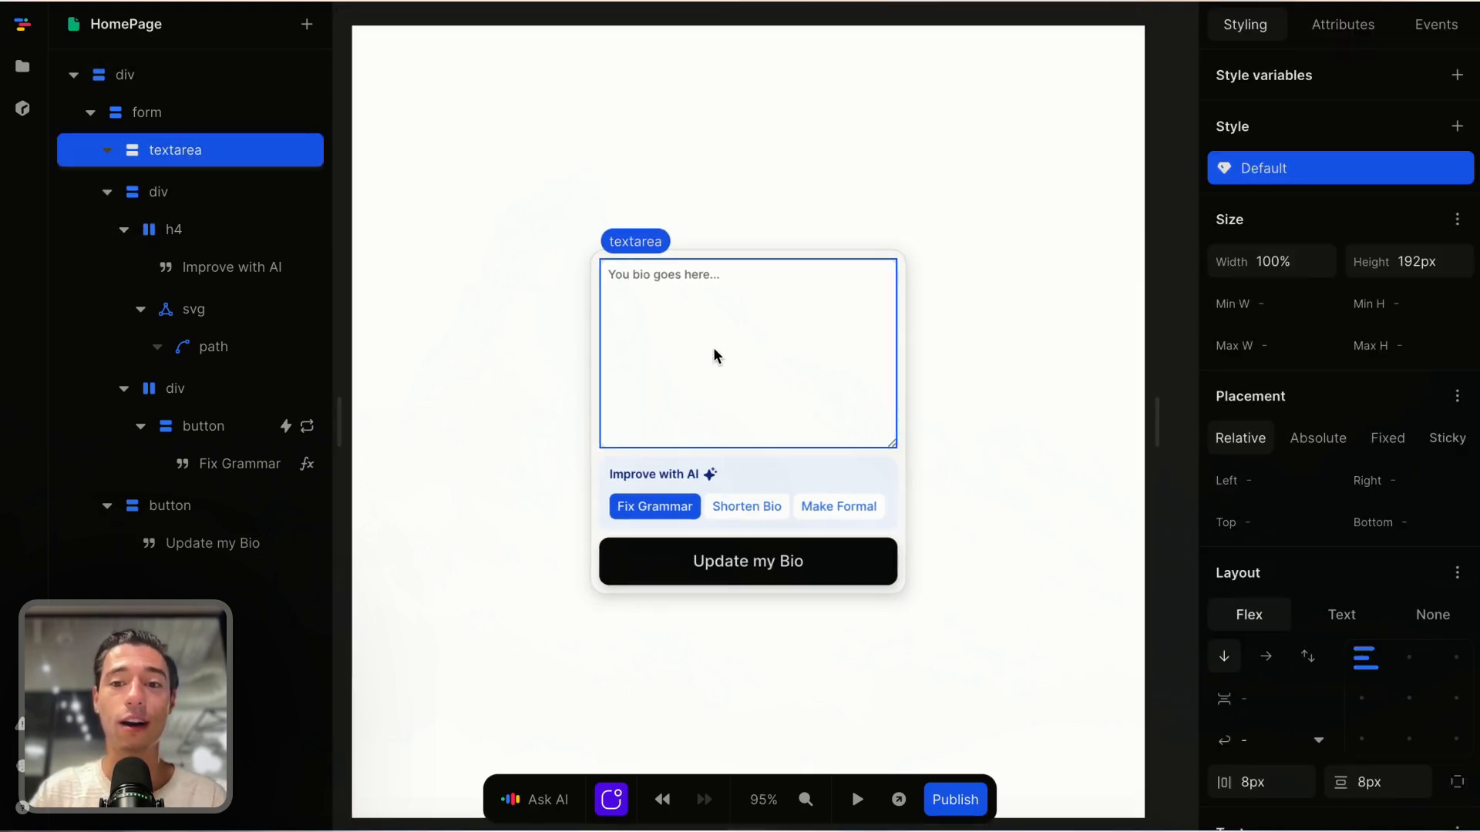
scroll(714, 356, "down", 1)
left_click(917, 462)
left_click(890, 455)
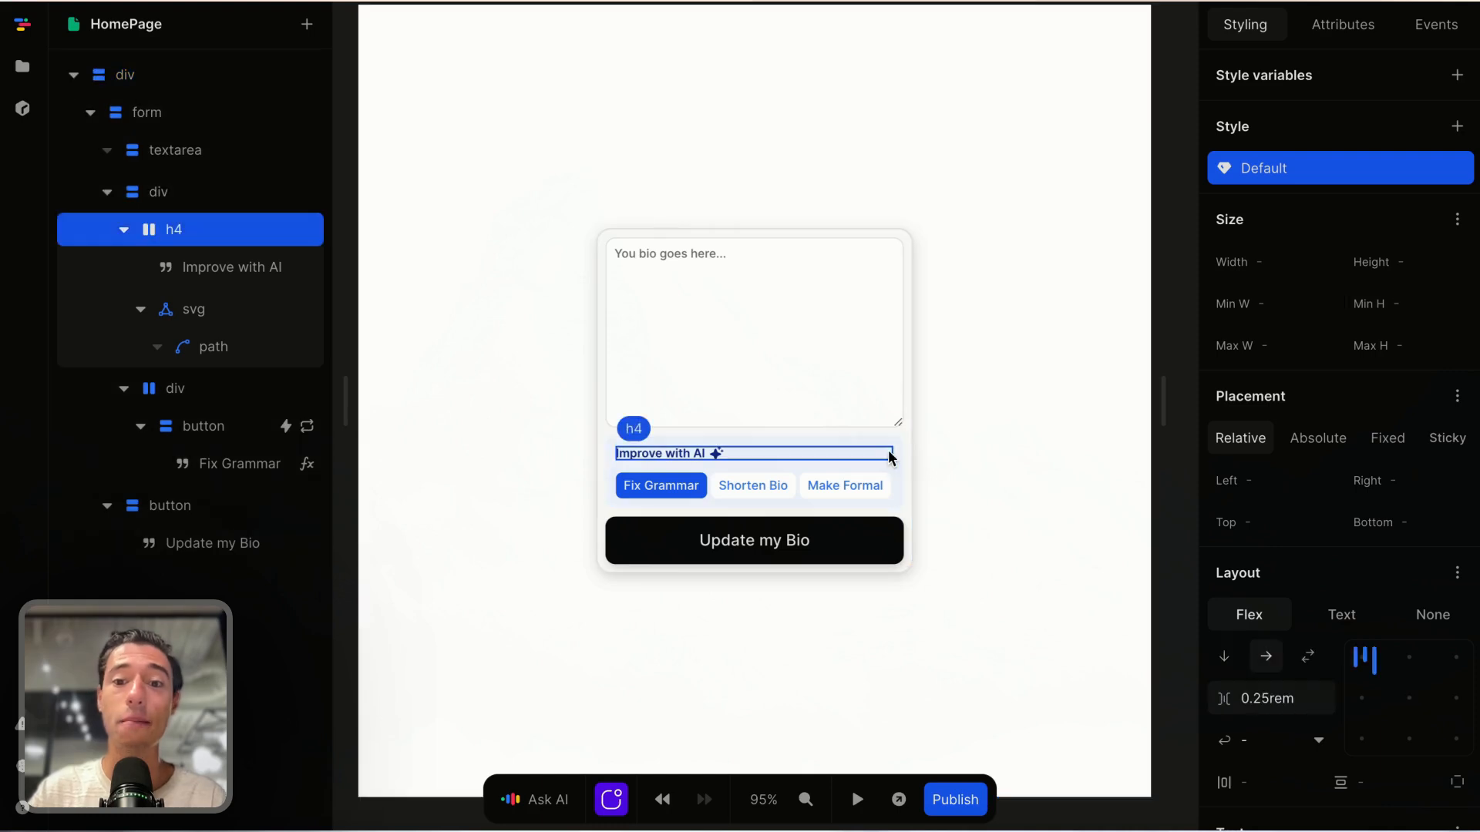
left_click(890, 487)
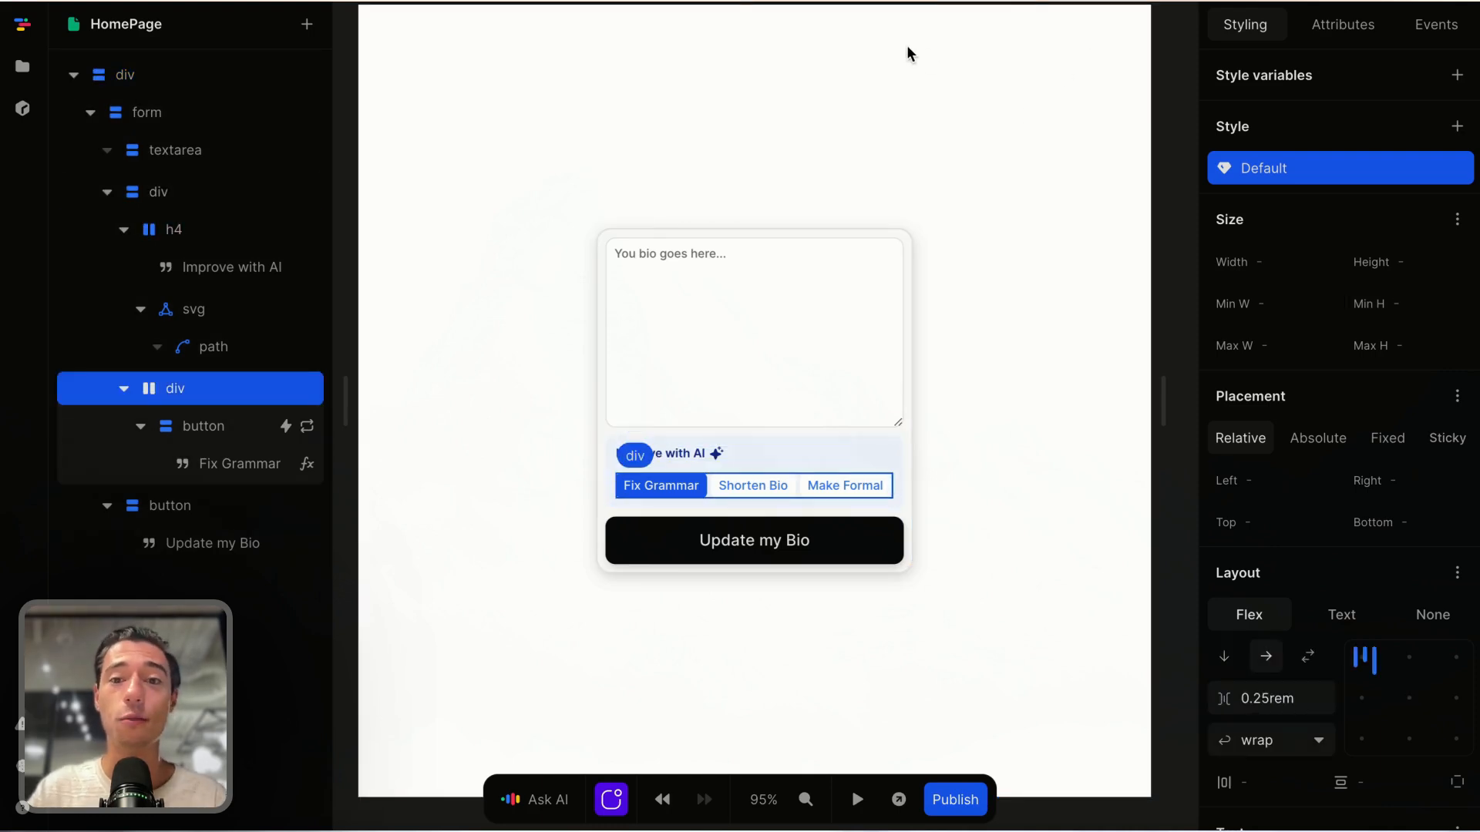
Step: Switch to the Xano dashboard and open the NoCodeProCode workspace's API groups
mouse_move(3, 408)
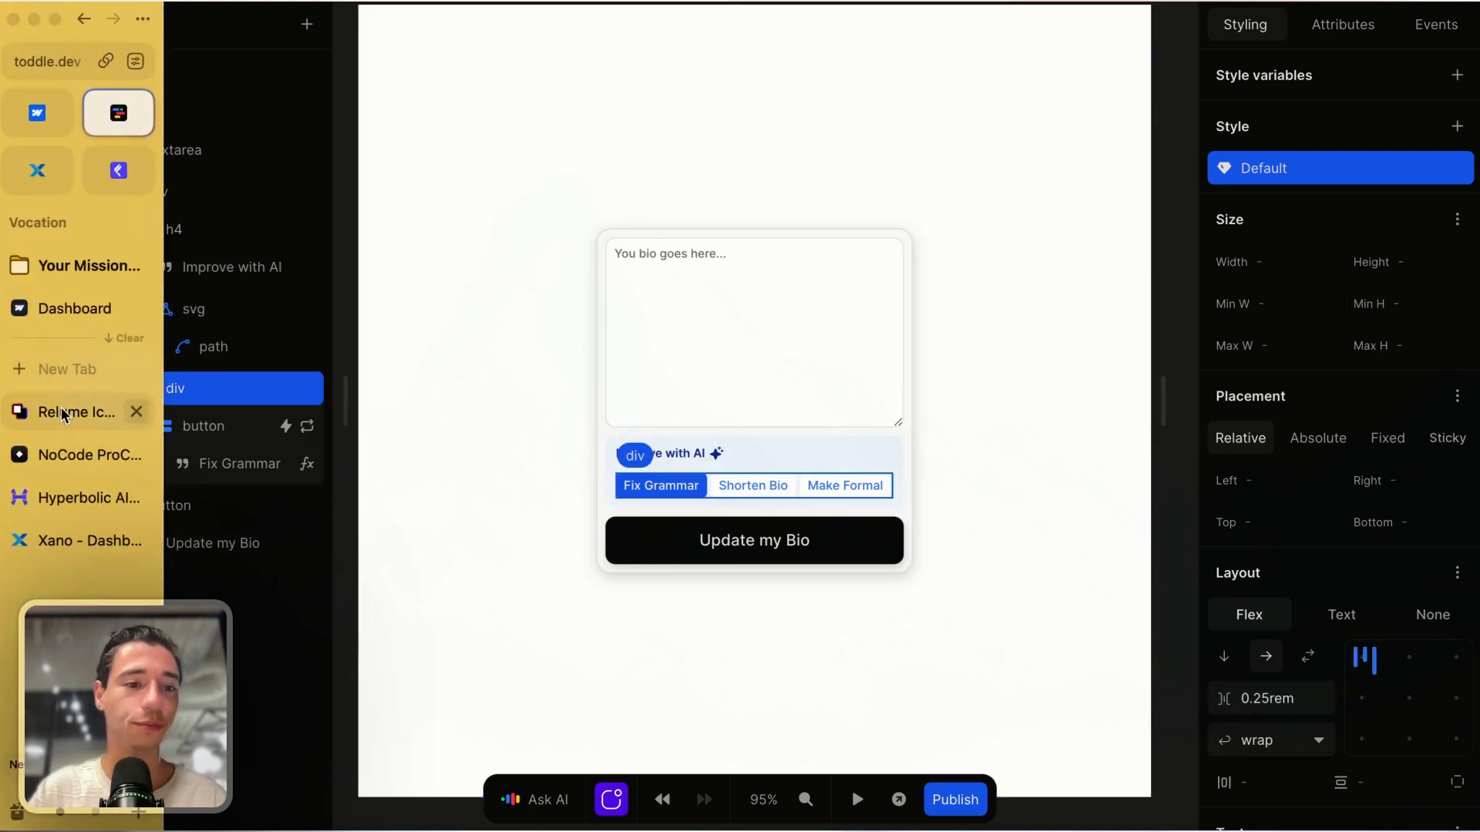
left_click(56, 540)
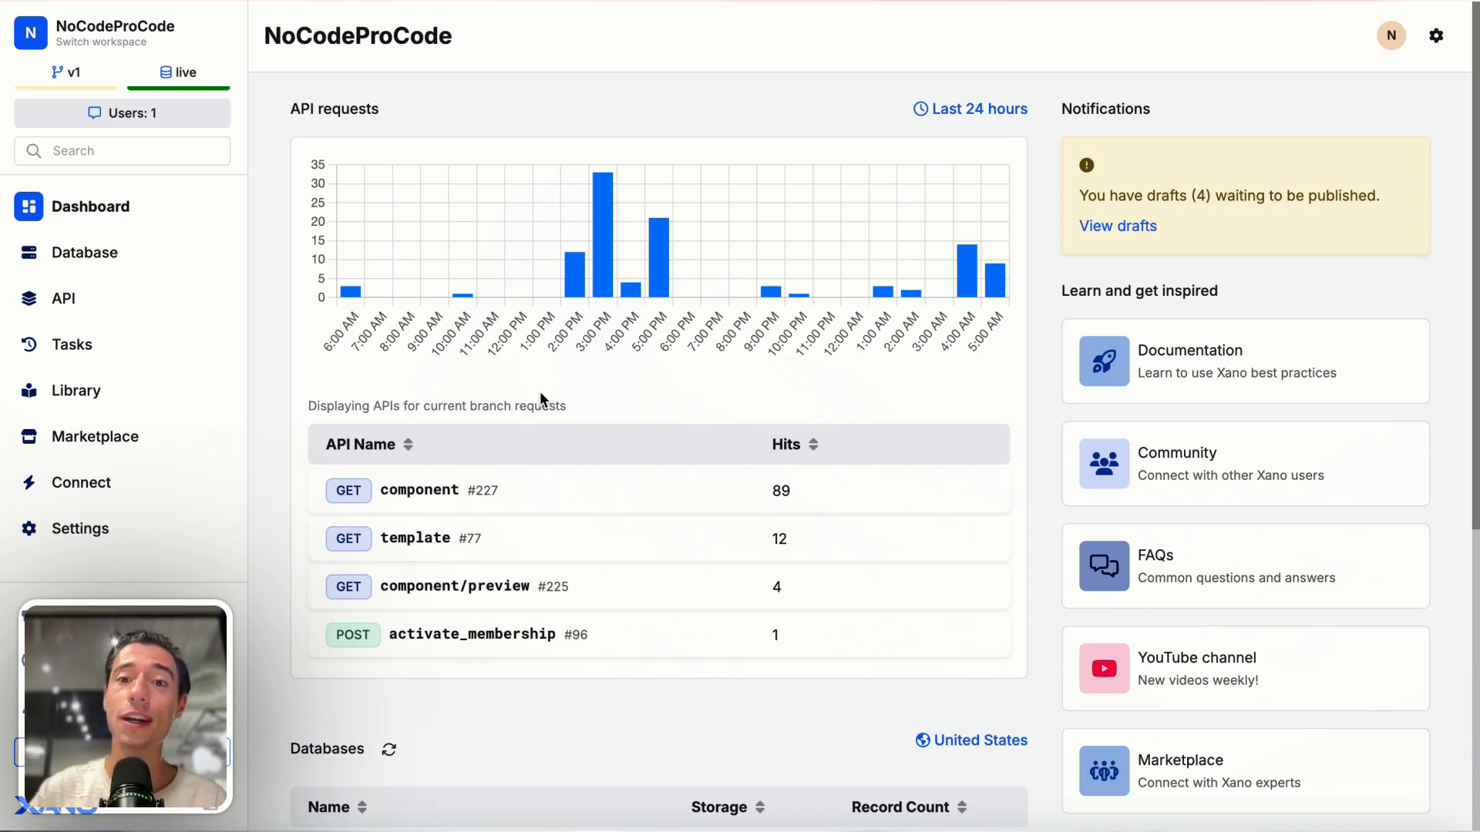
left_click(114, 303)
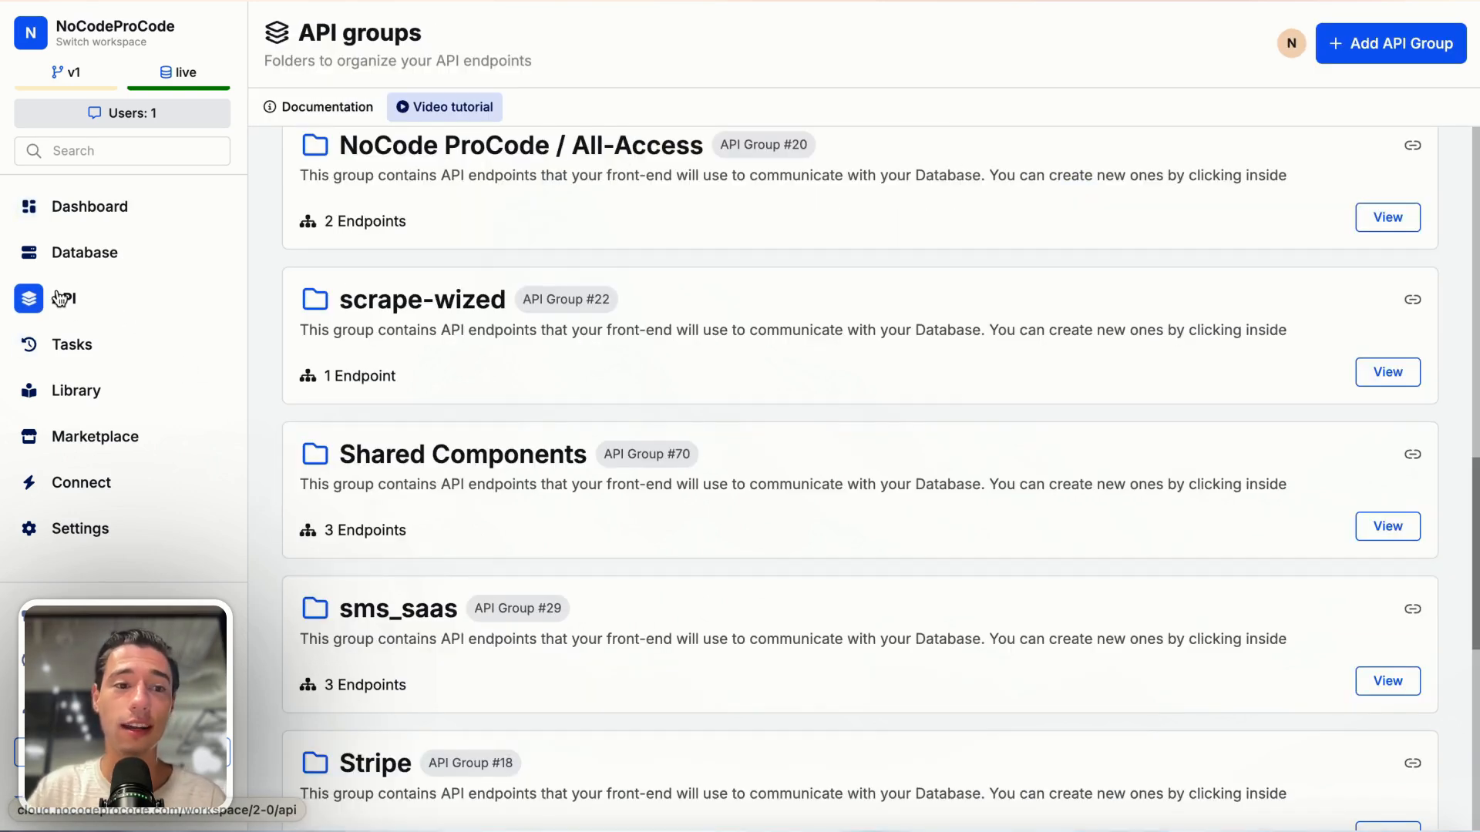
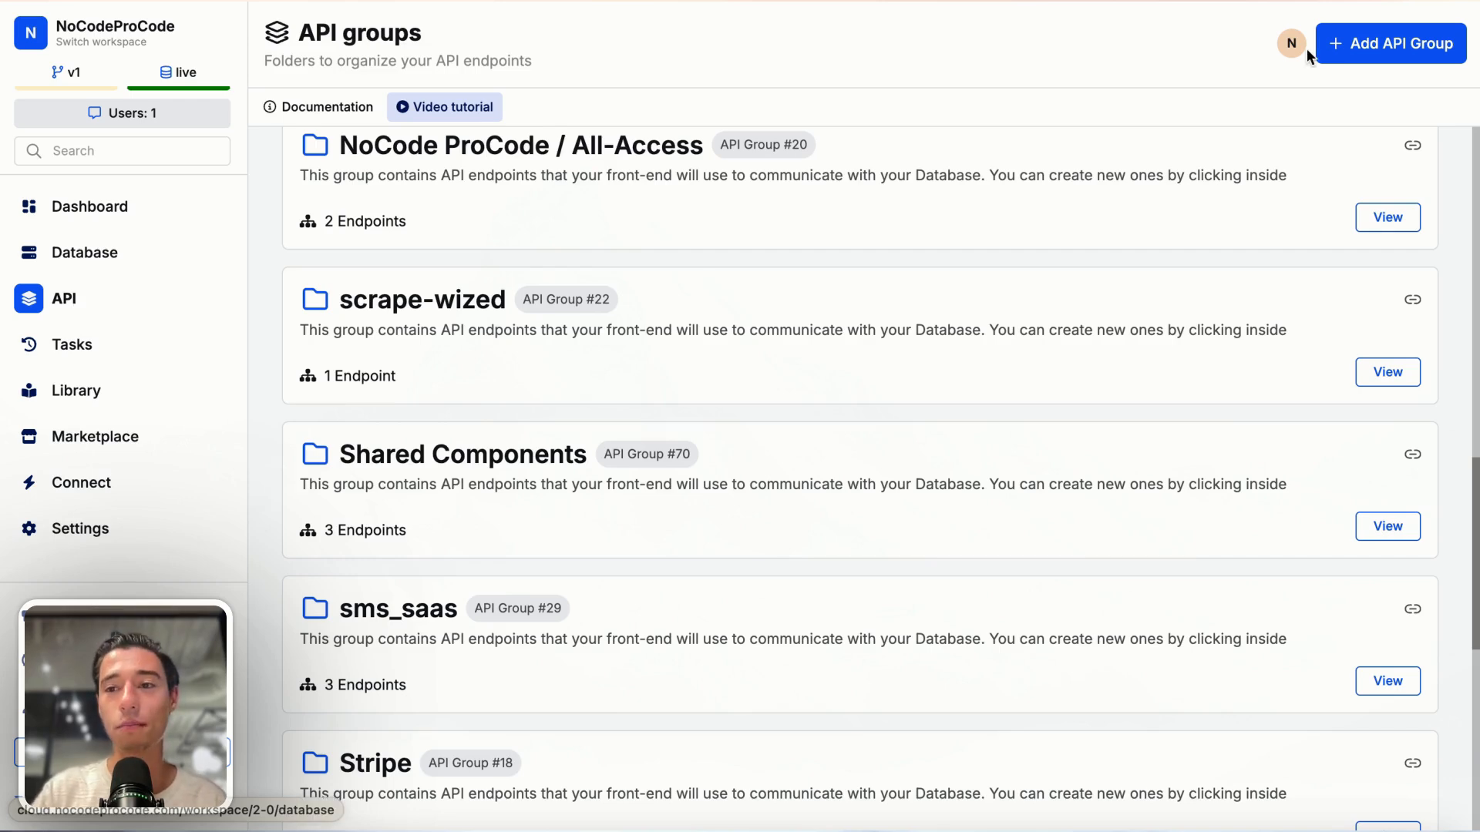
left_click(1394, 44)
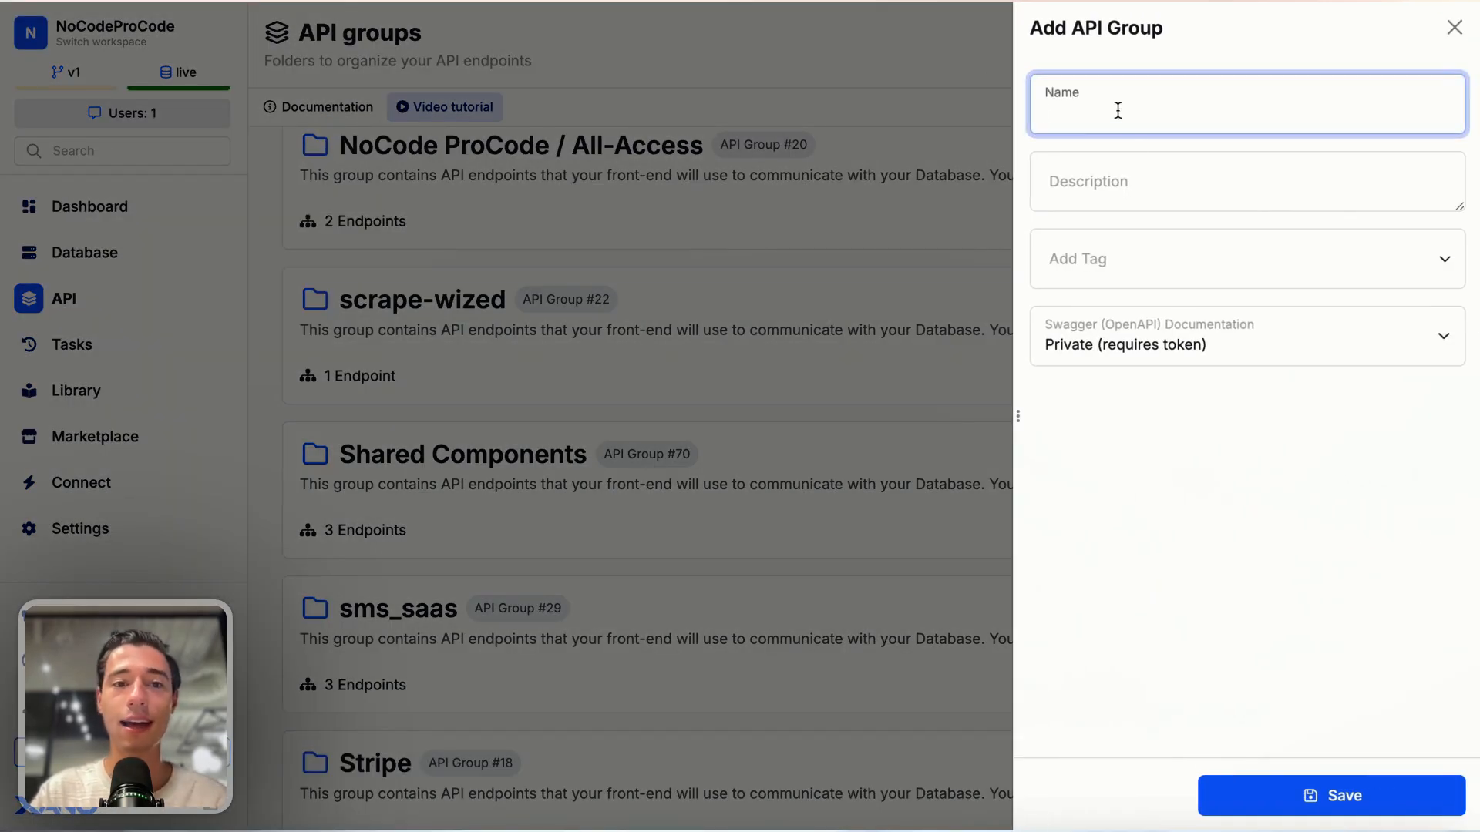
key("Caps_Lock")
key("Escape")
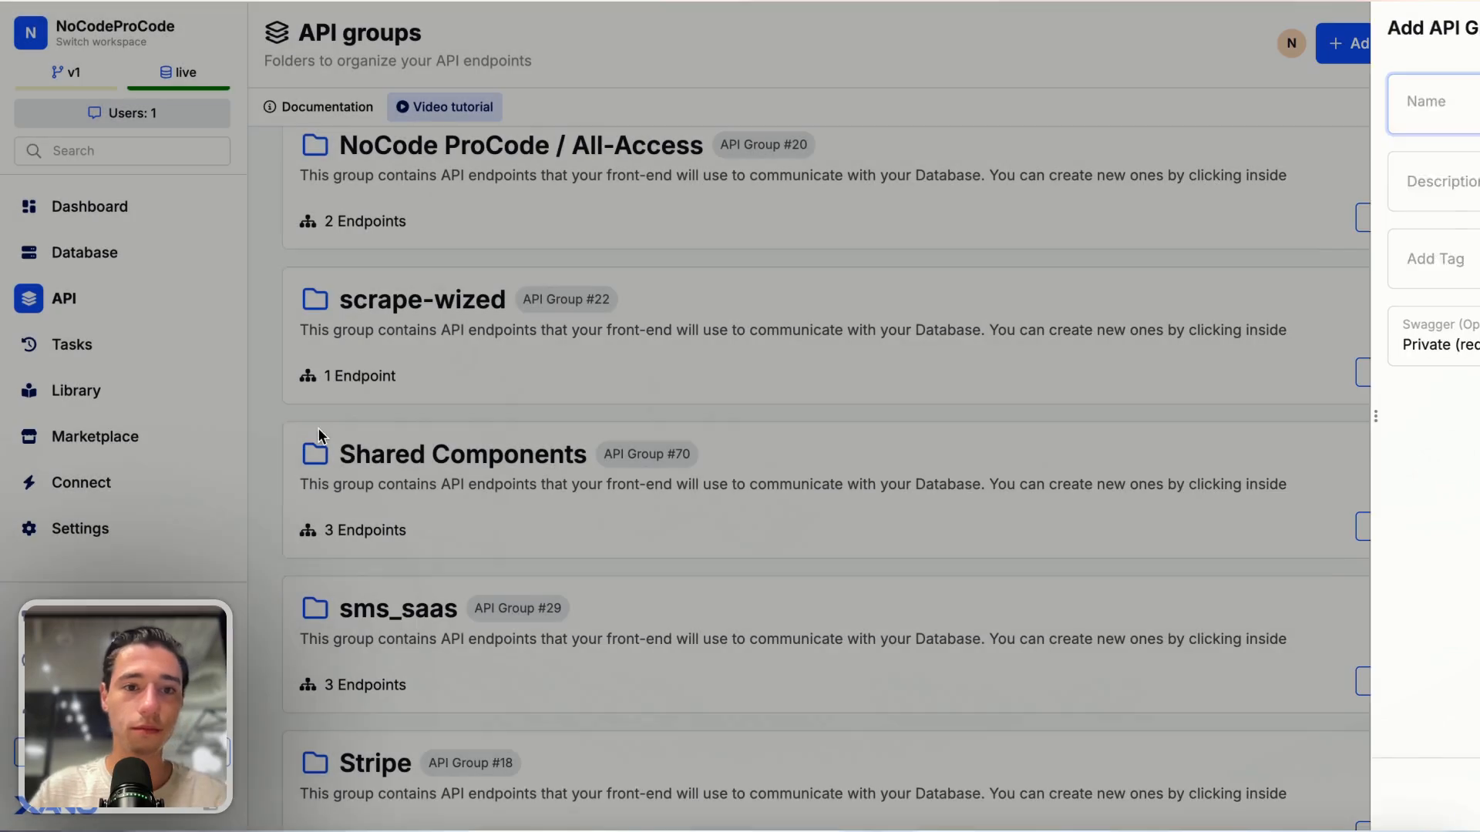
Step: Switch to the NoCode ProCode - Samples workspace and open its API groups
scroll(299, 295, "up", 2)
left_click(100, 33)
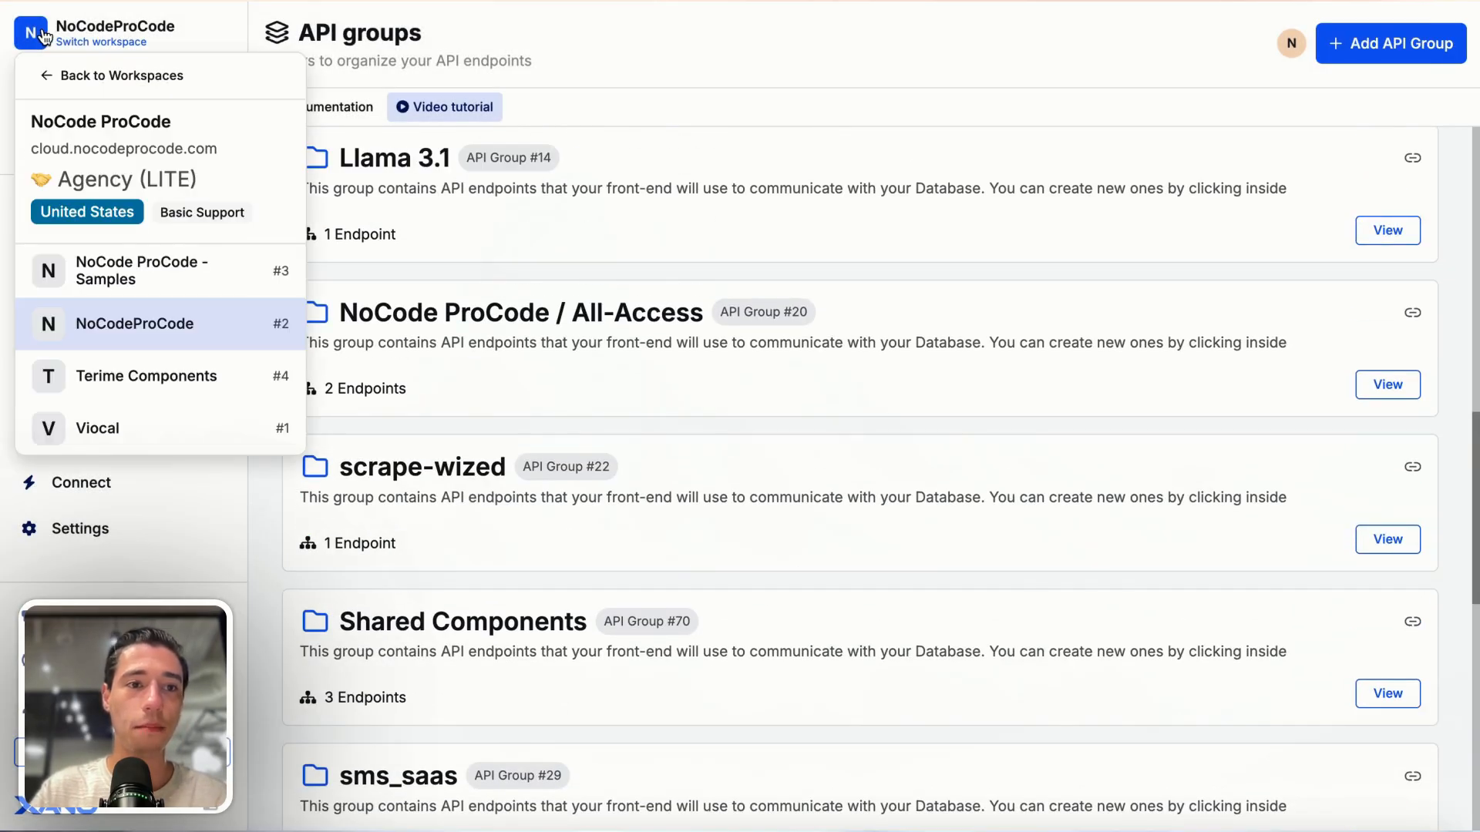
left_click(153, 293)
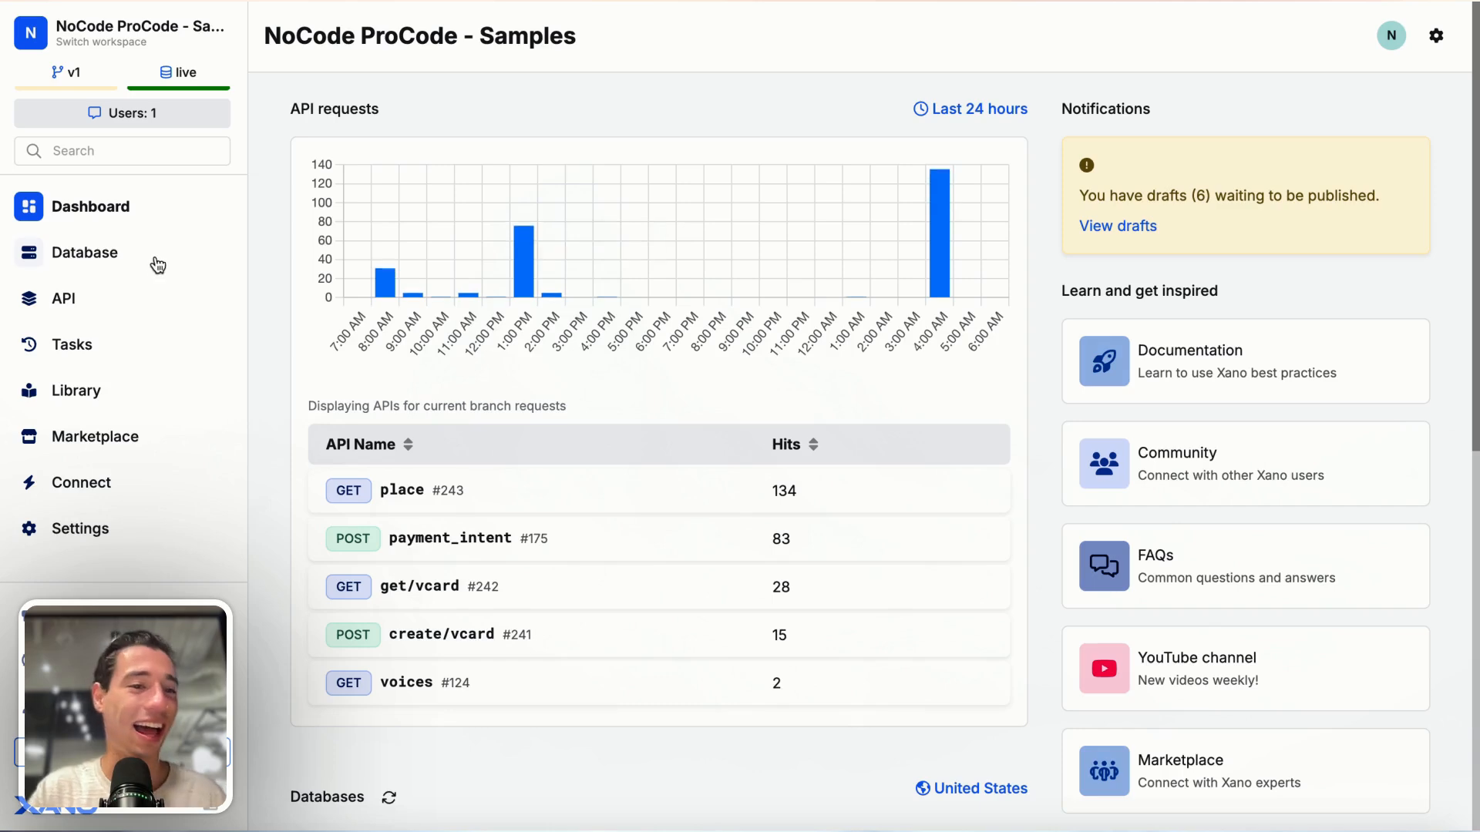
left_click(93, 298)
Step: Create a new API group named "AI Video"
left_click(1379, 48)
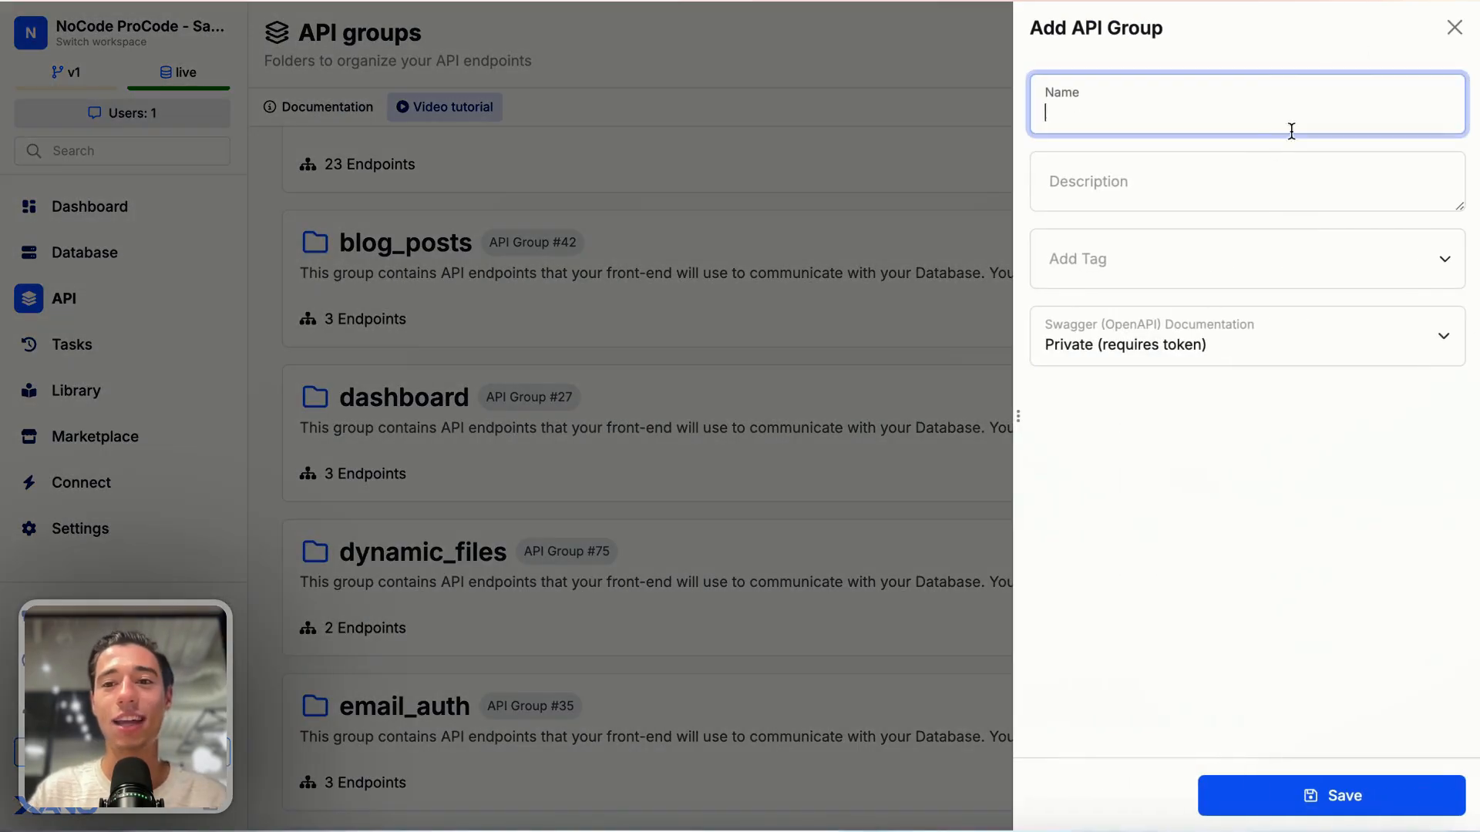
key("Caps_Lock")
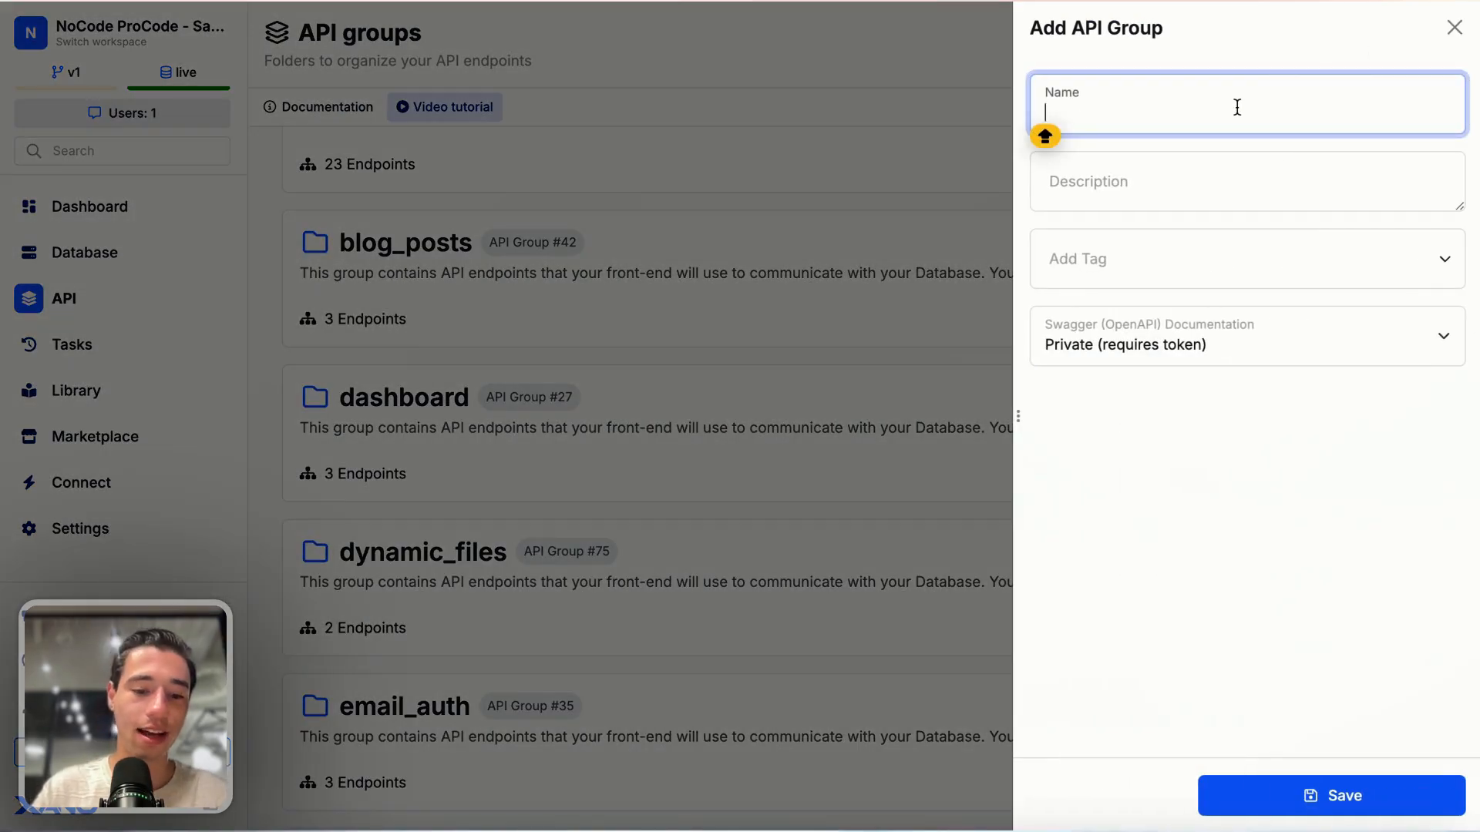
type("AI")
key("Caps_Lock")
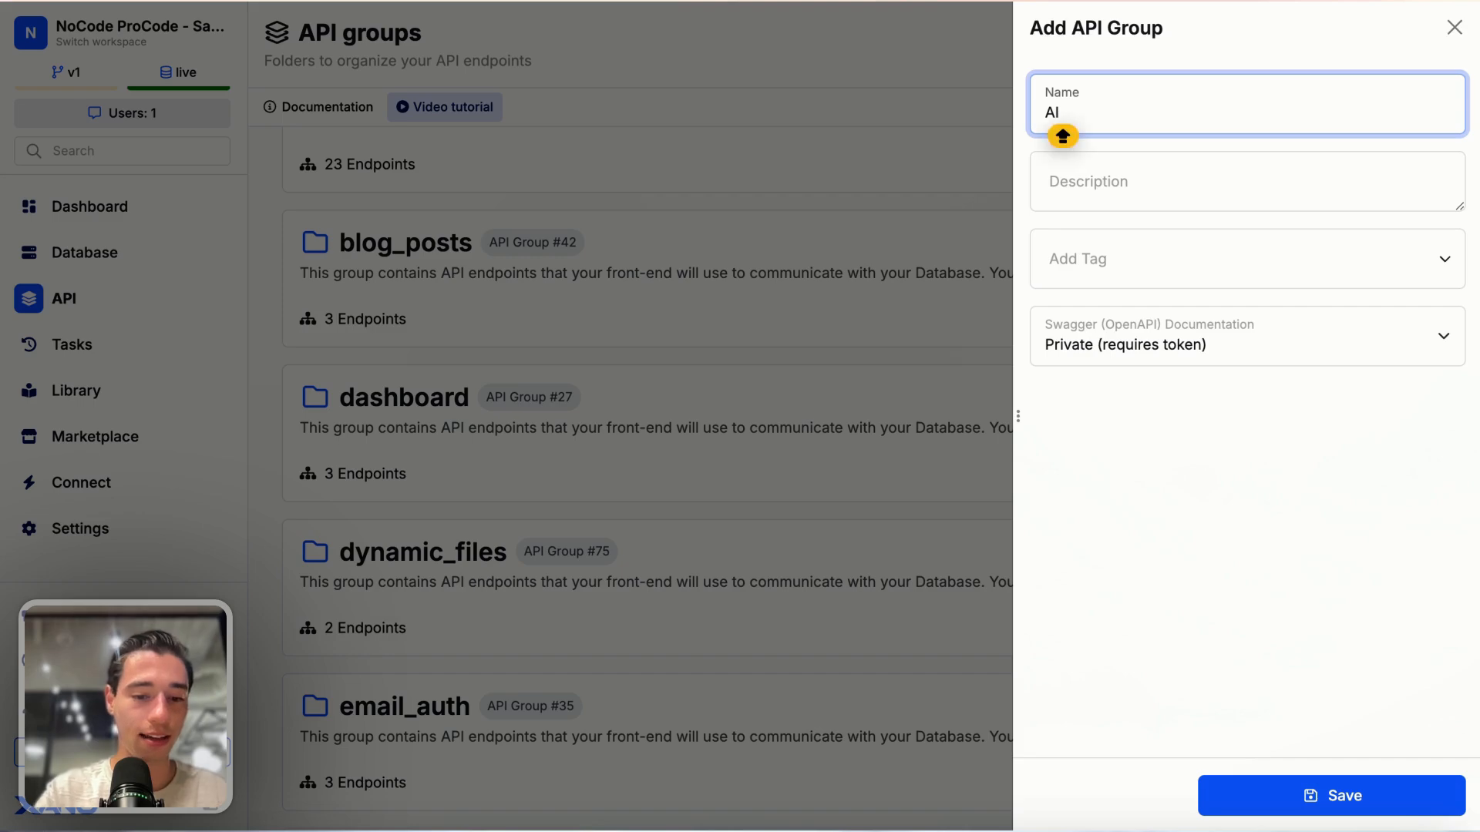
type("I Video")
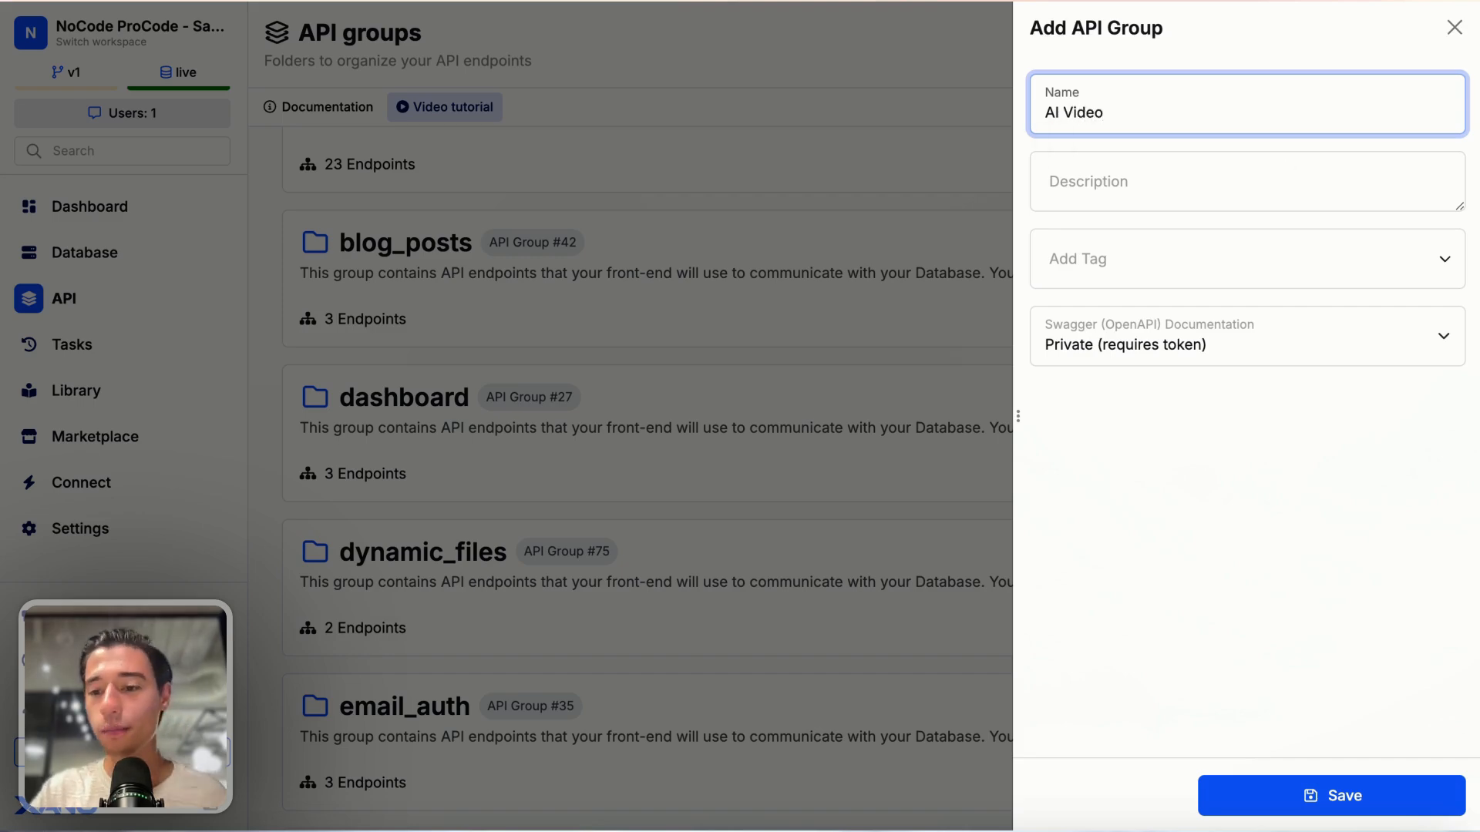
left_click(1321, 794)
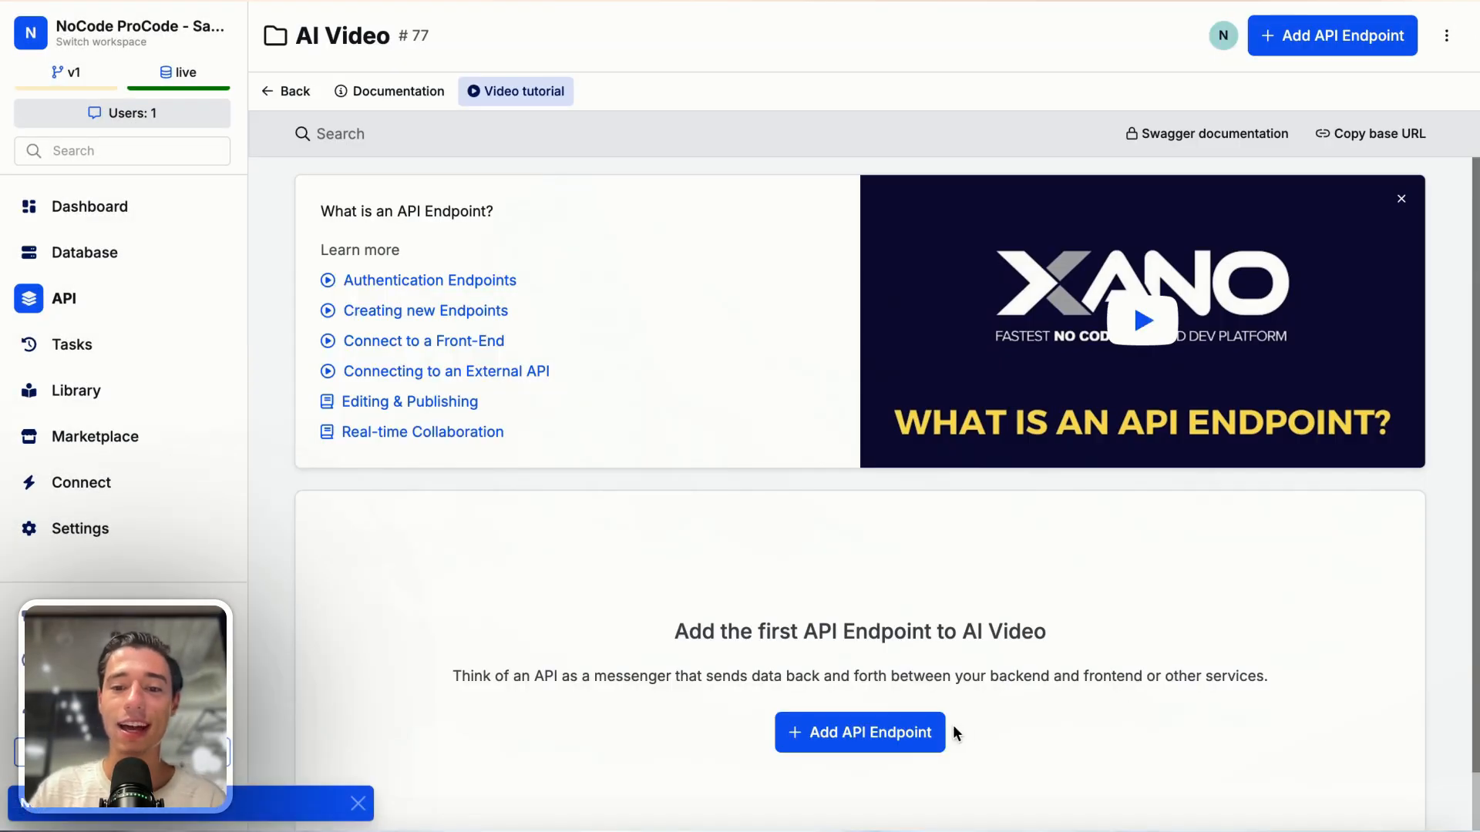
Step: Add a custom API endpoint named "ai" with the POST verb to the AI Video group
left_click(899, 733)
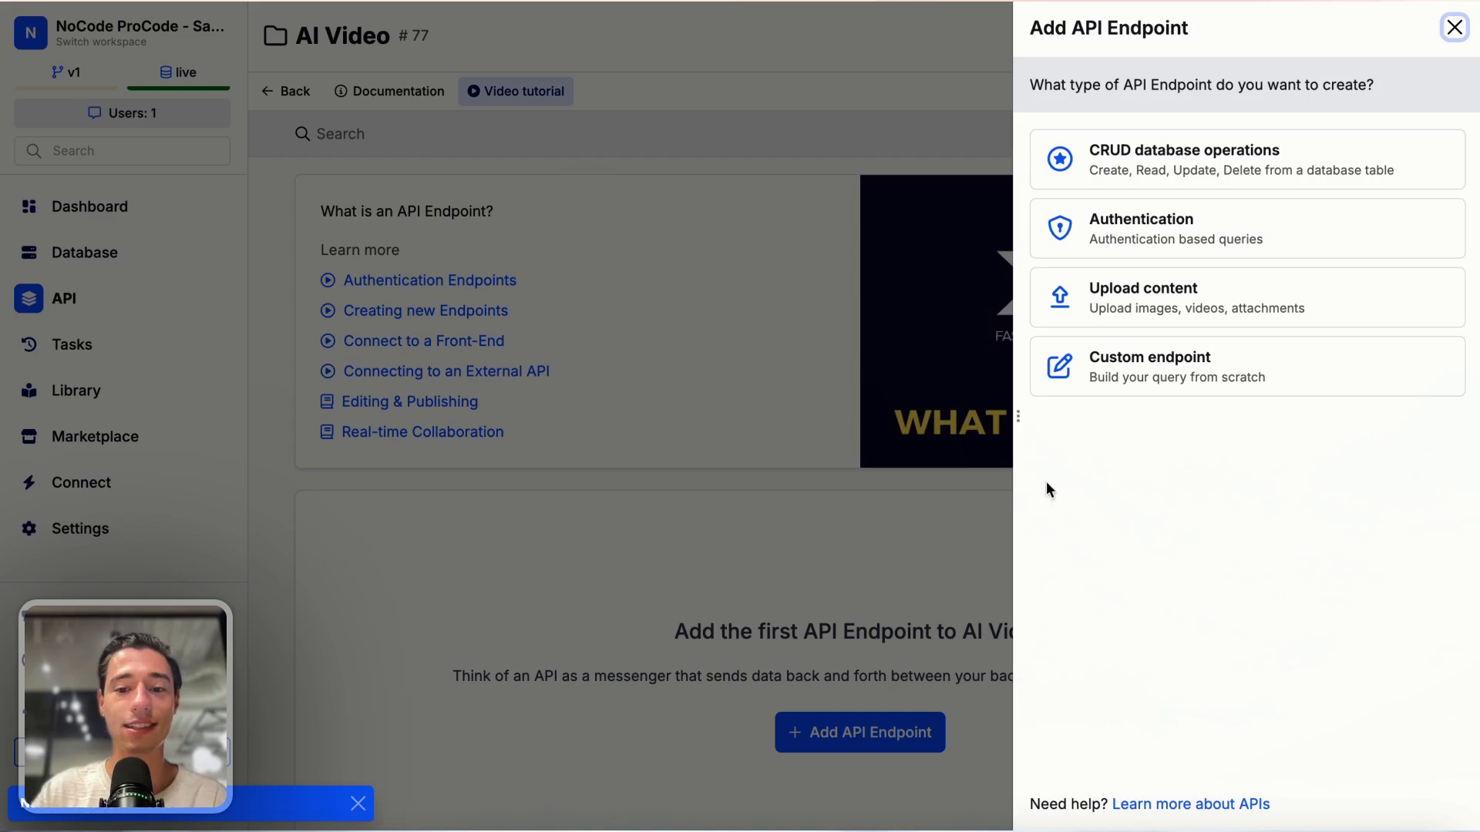
left_click(1194, 344)
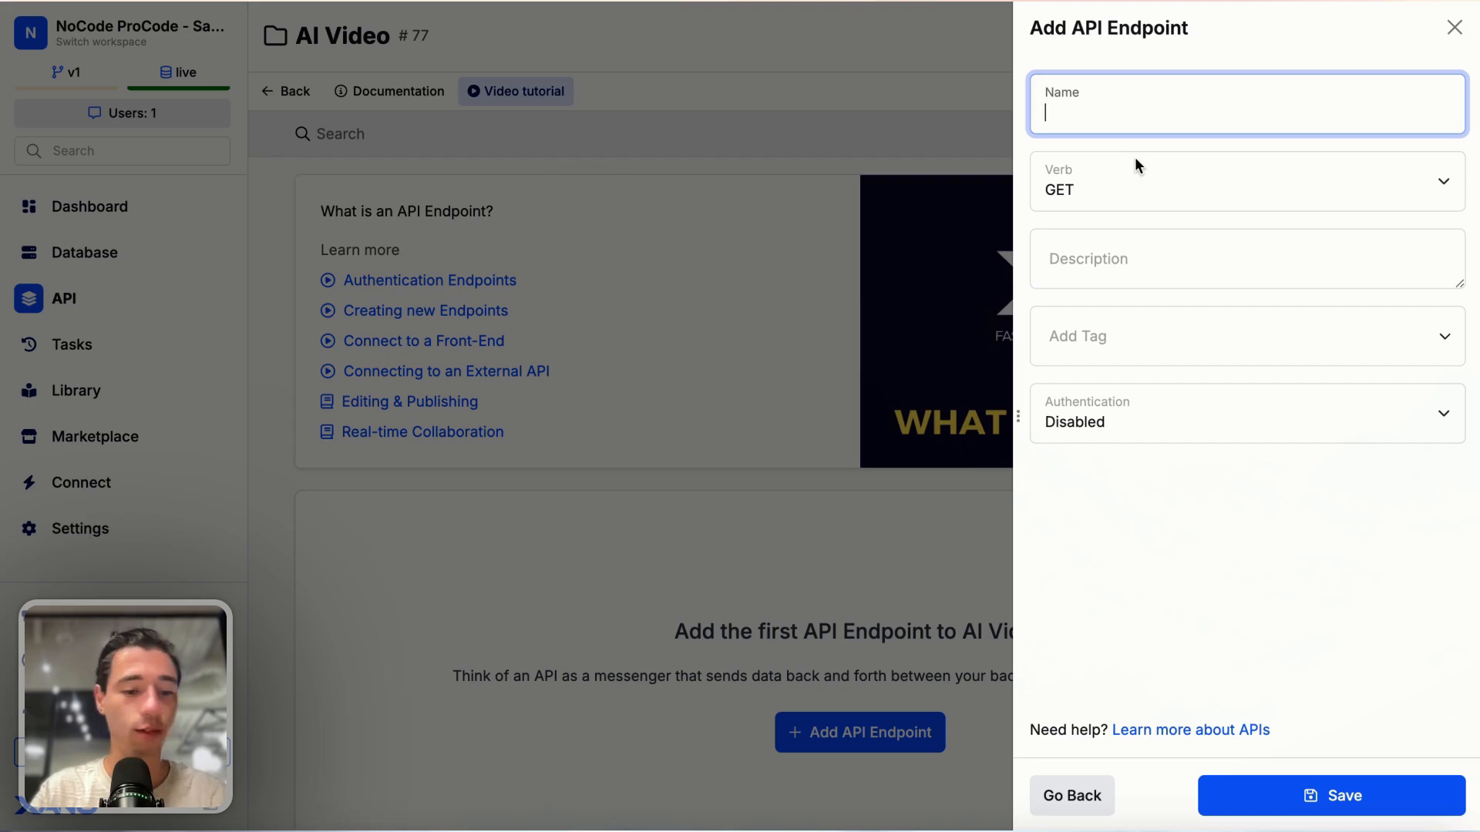
type("ai")
left_click(1122, 182)
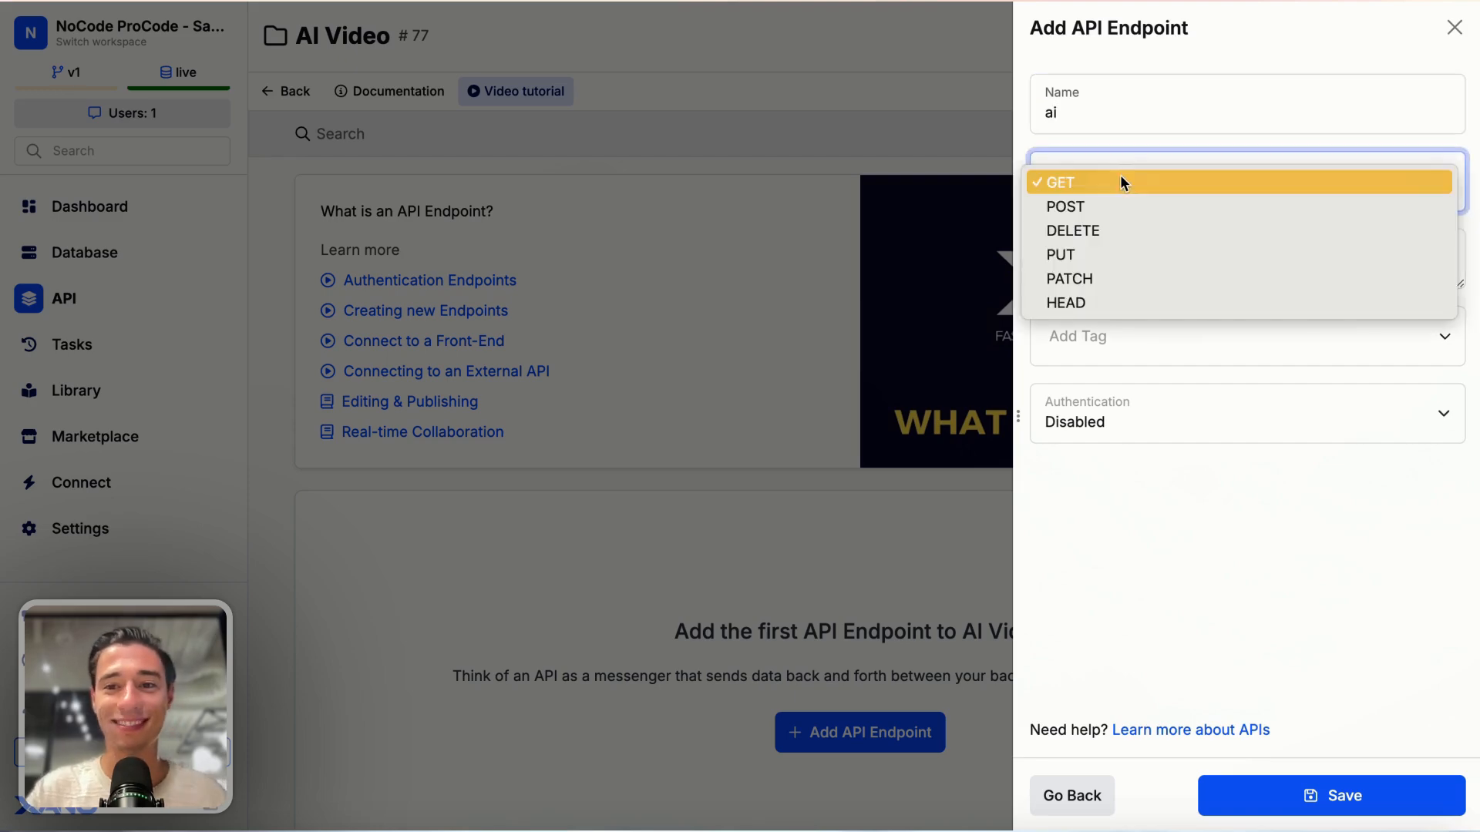
left_click(1105, 201)
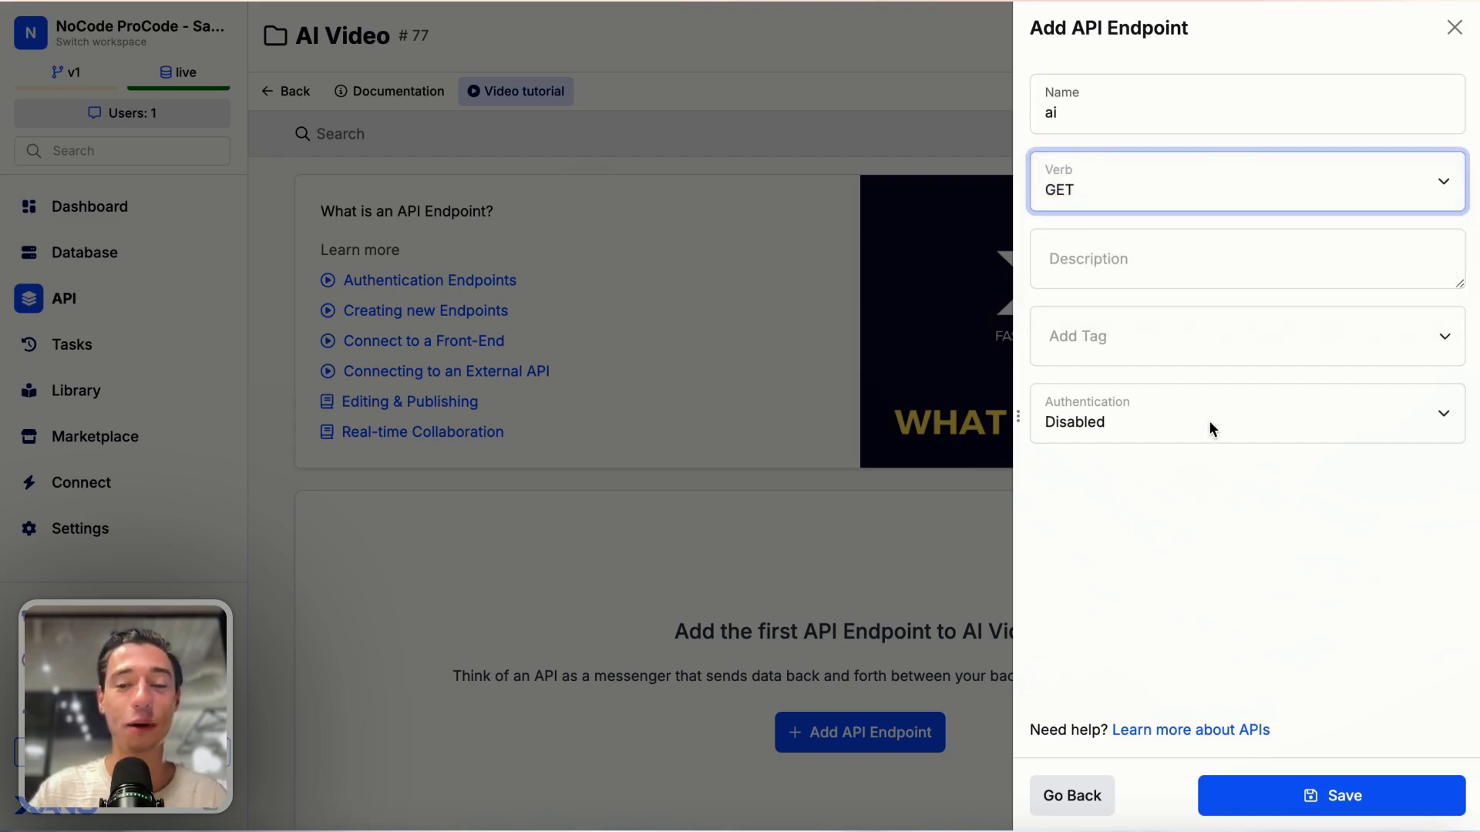
left_click(1293, 801)
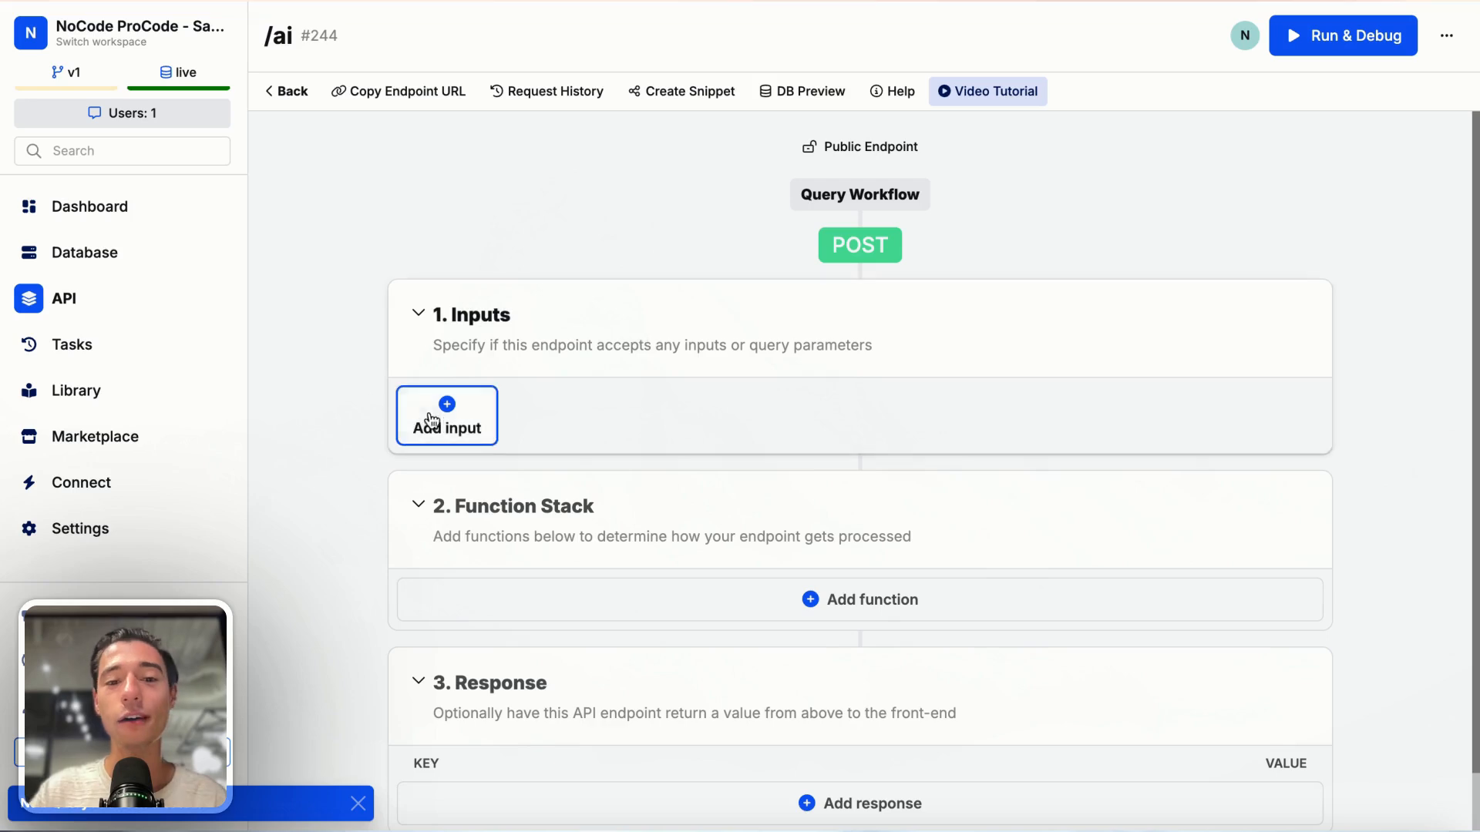
Step: Add a single-value text input named "prompt" to the ai endpoint
mouse_move(4, 127)
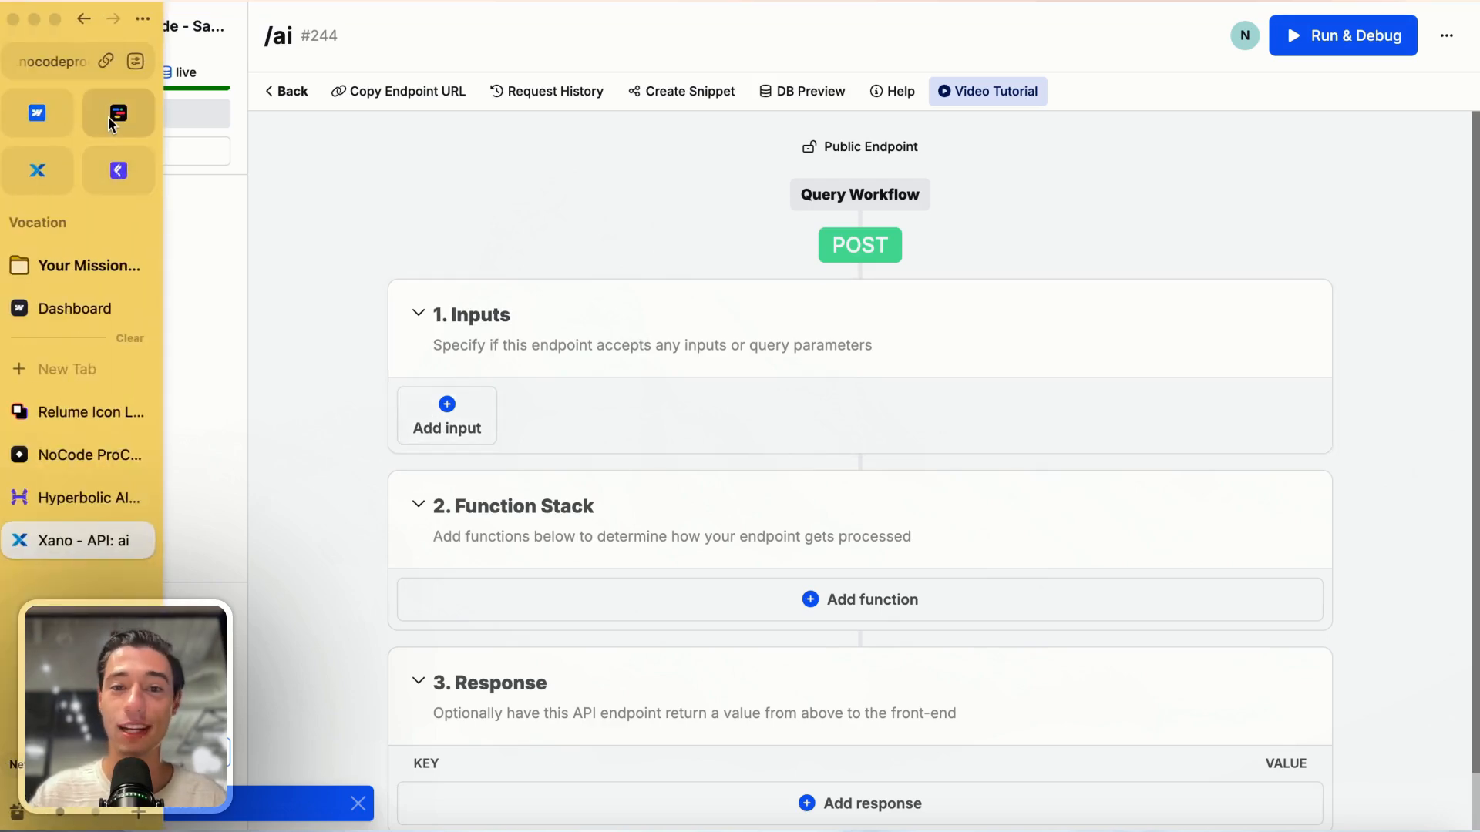
left_click(455, 413)
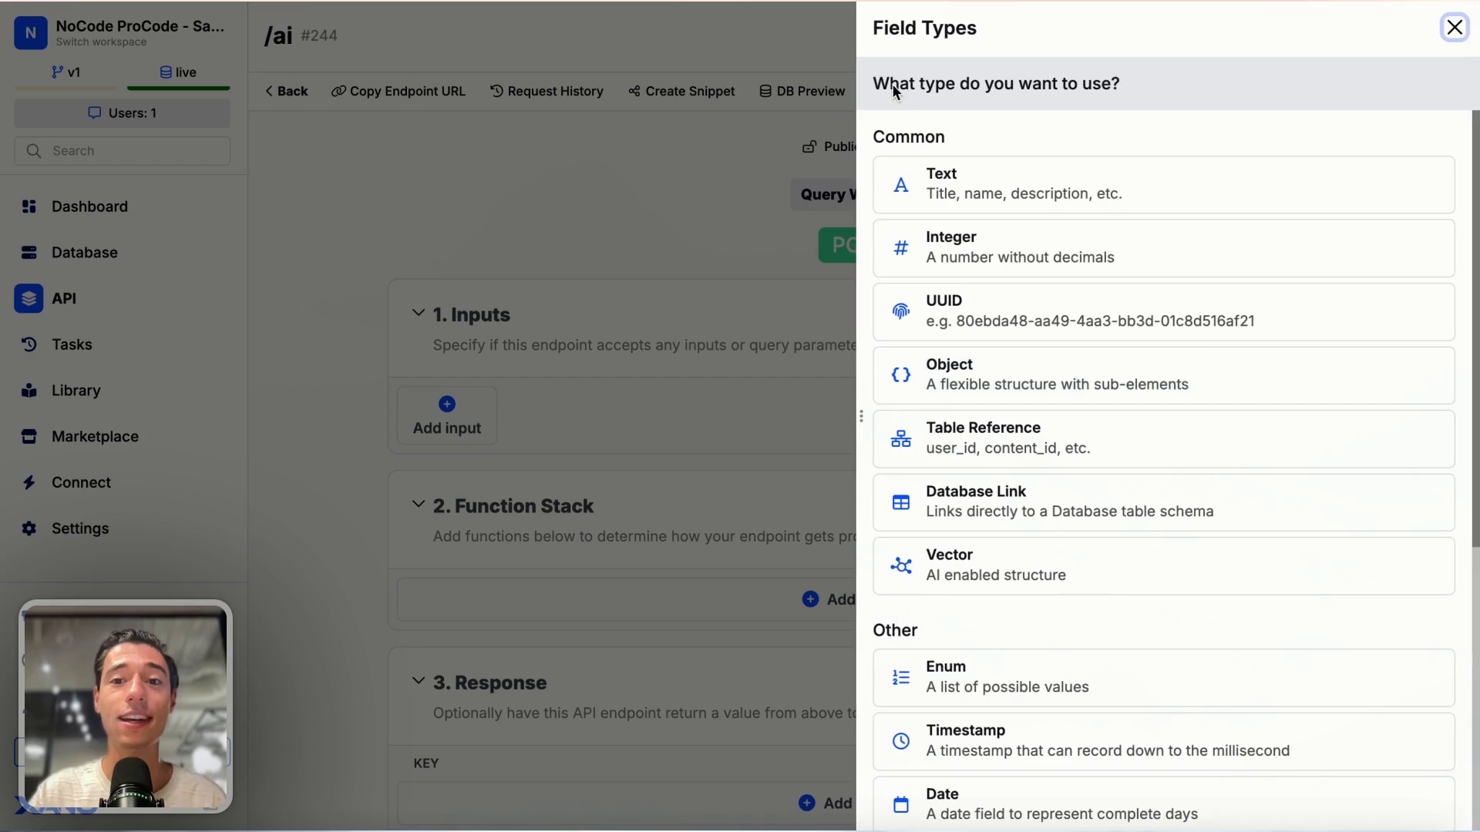
left_click(1011, 172)
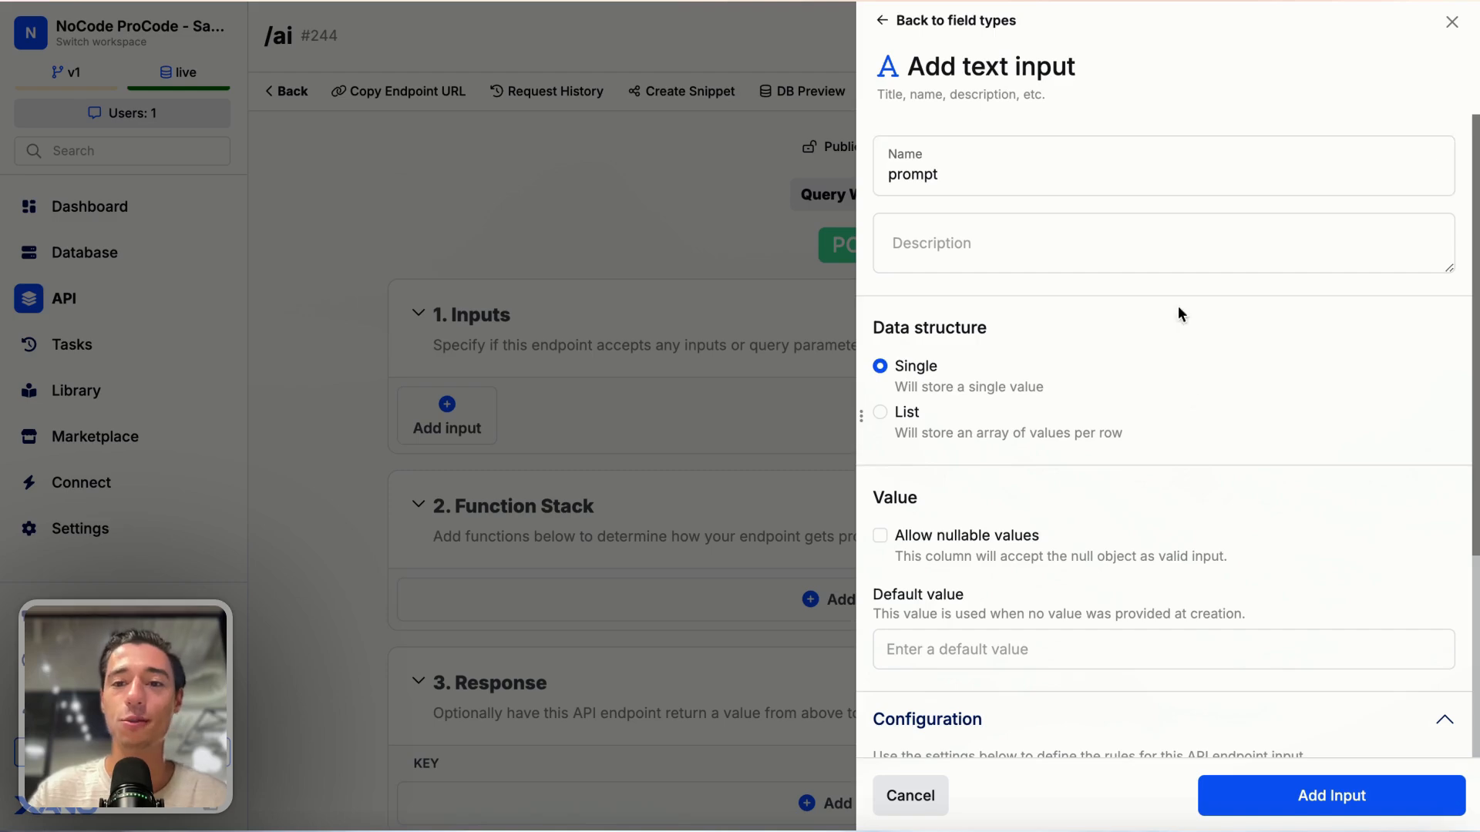
left_click(1242, 801)
Step: Add a second text input named "bio" to the ai endpoint
left_click(556, 455)
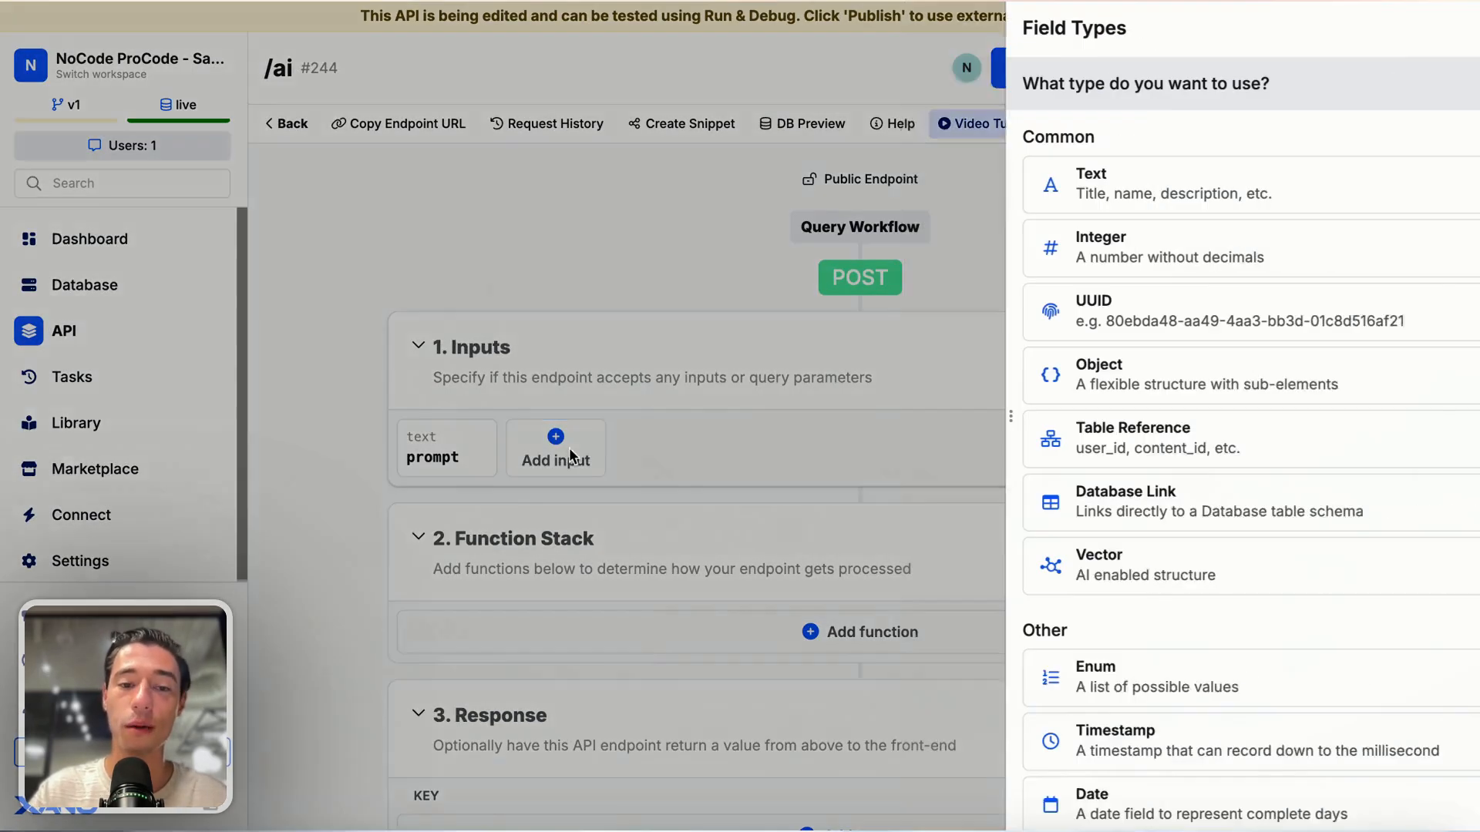
left_click(1079, 189)
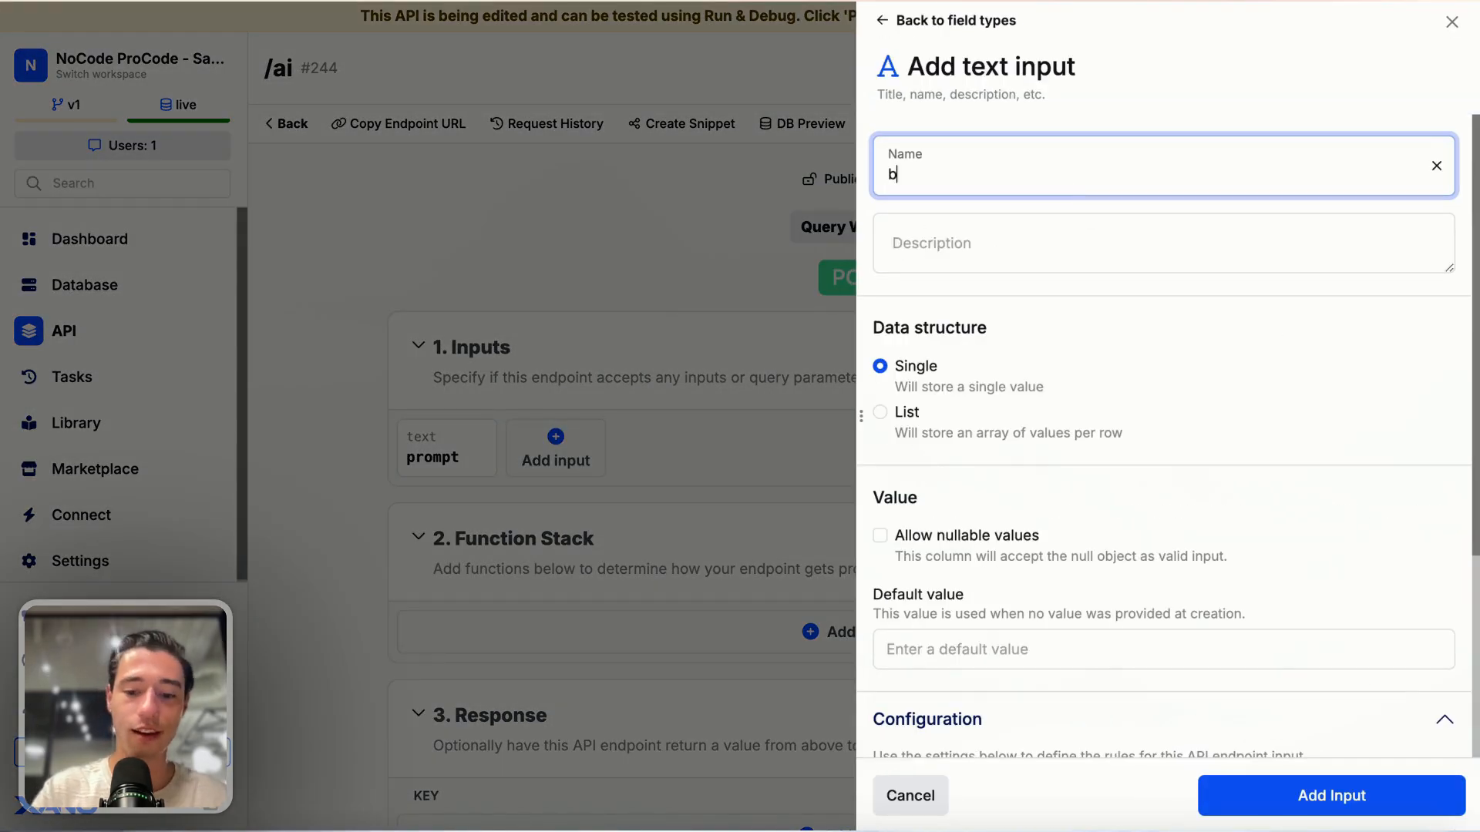
type("bio")
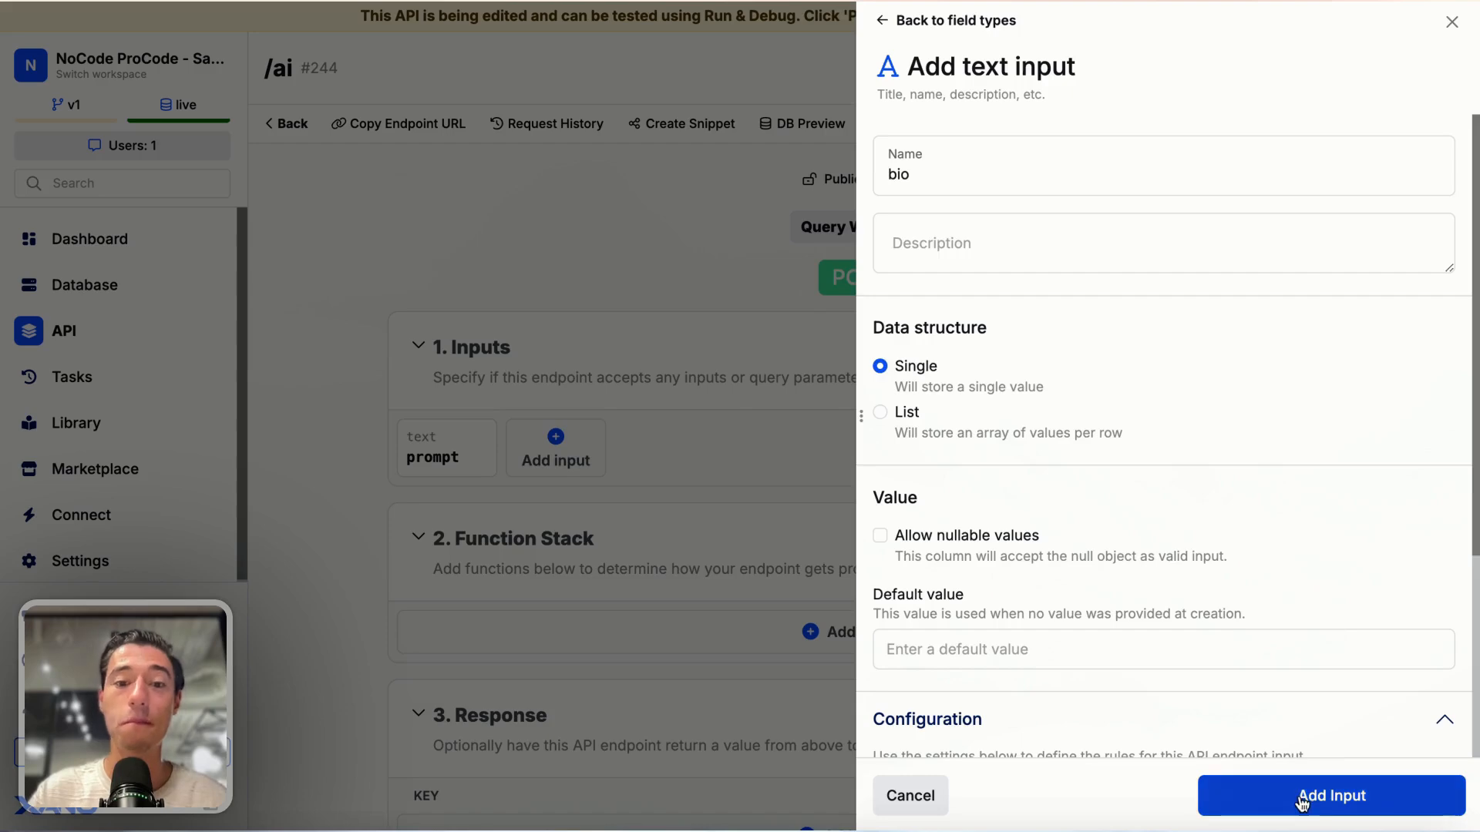
left_click(1311, 796)
Step: Publish the ai endpoint without a publish message and copy its endpoint URL
left_click(1376, 68)
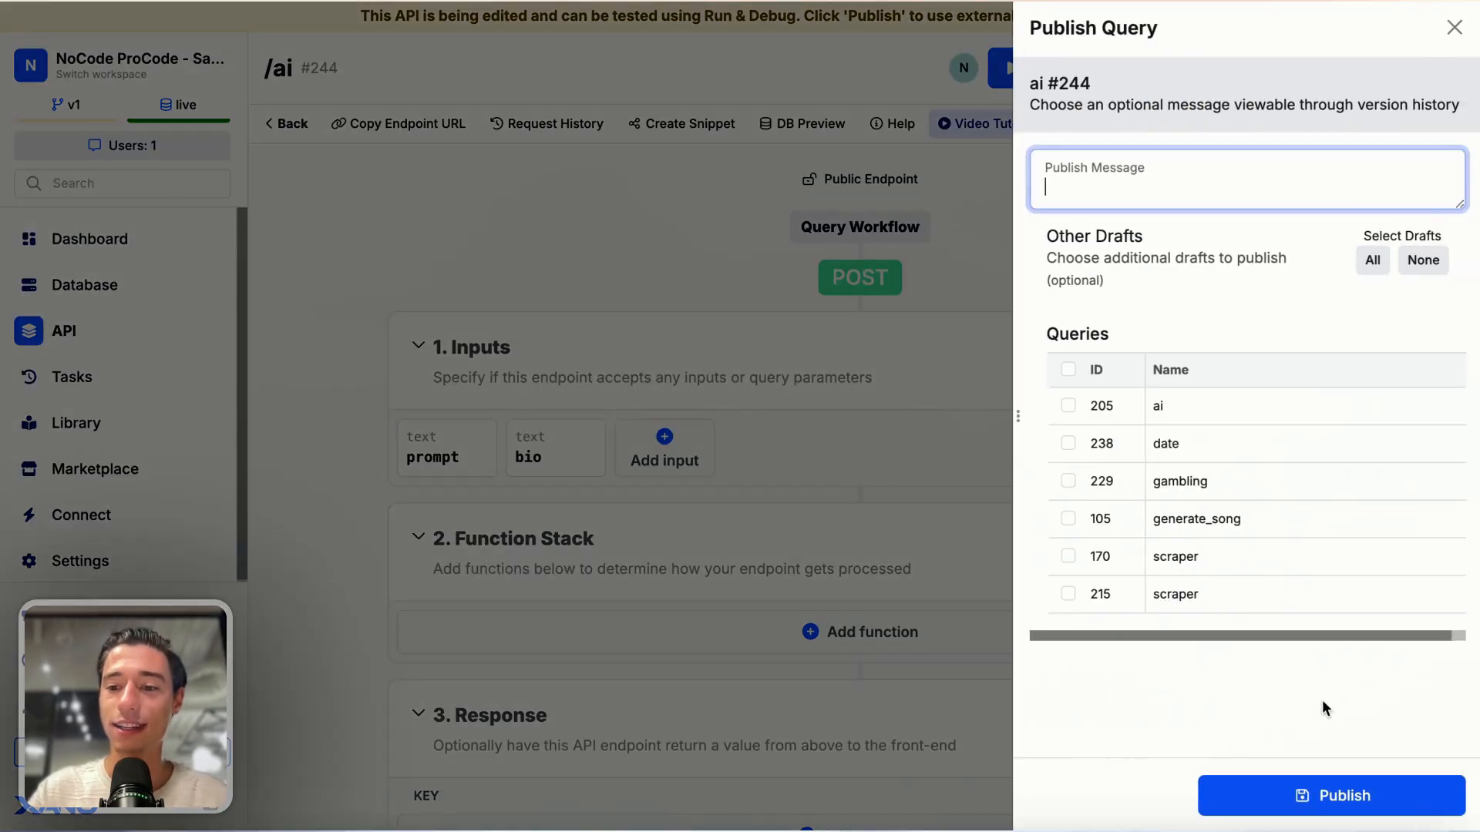
left_click(1318, 800)
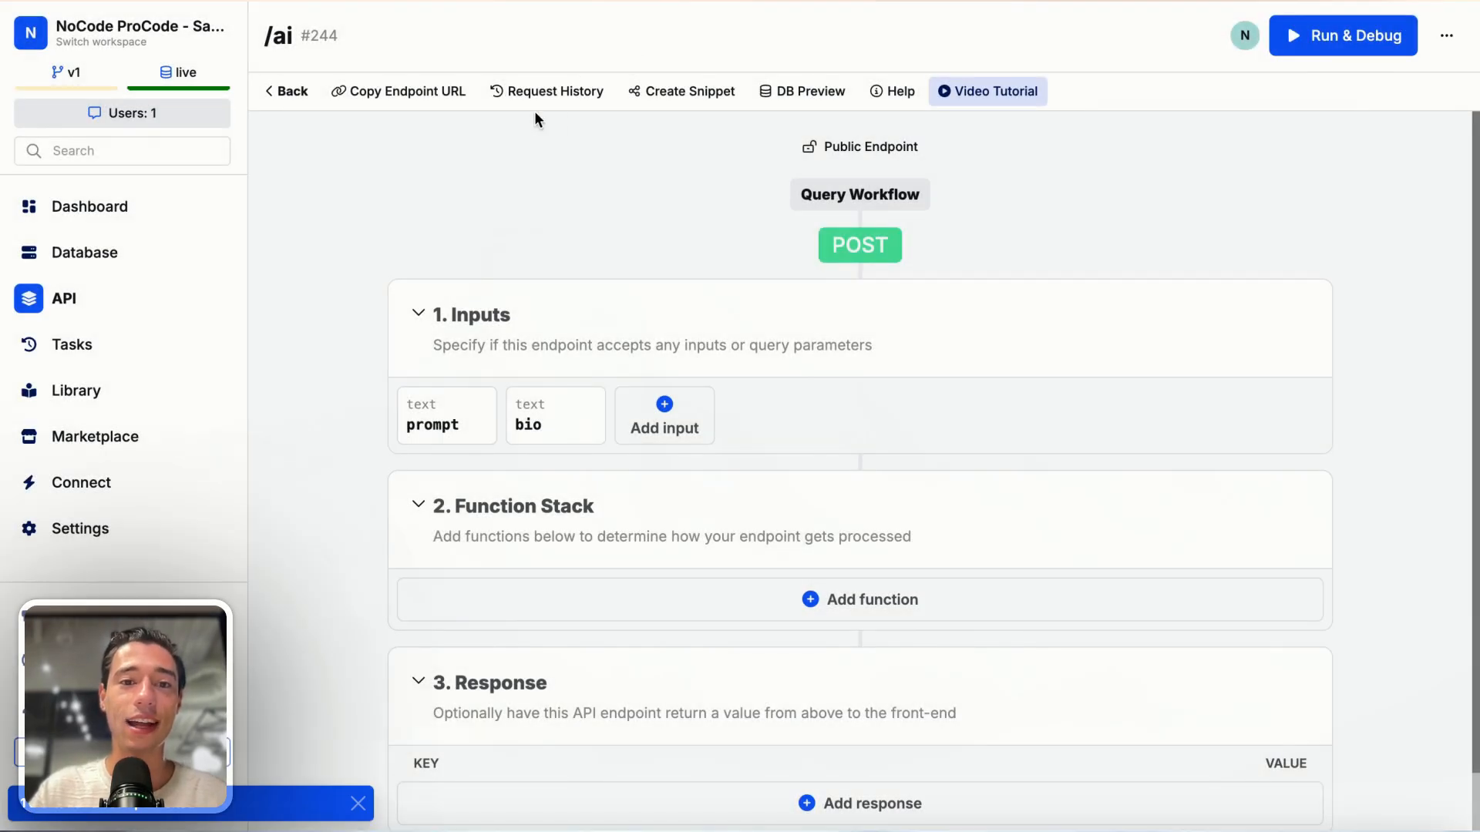
left_click(406, 91)
Step: Switch to the toddle editor and add a new API named "ai" to the HomePage
mouse_move(94, 173)
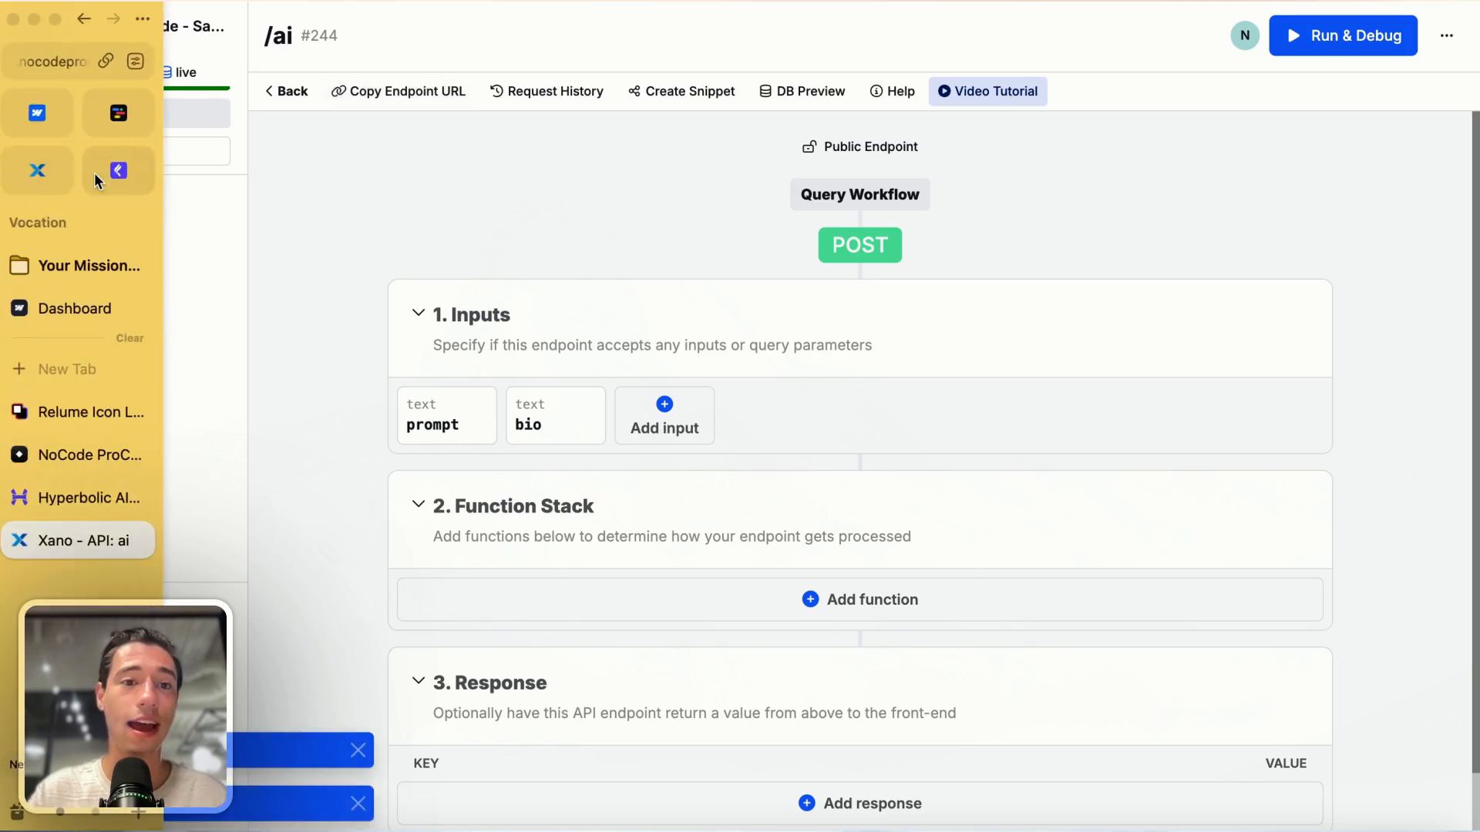
left_click(118, 115)
left_click(1181, 245)
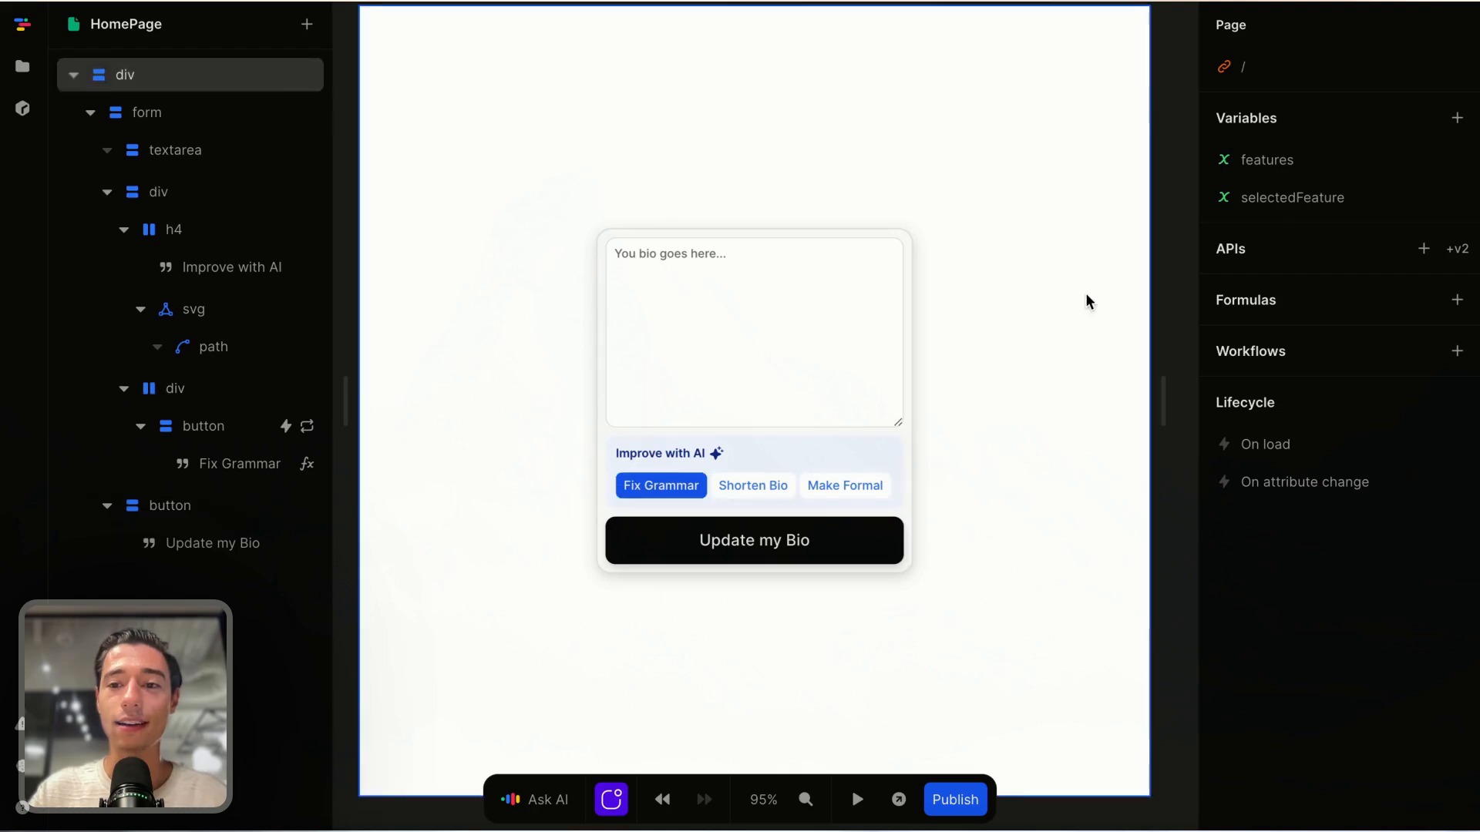
left_click(1422, 249)
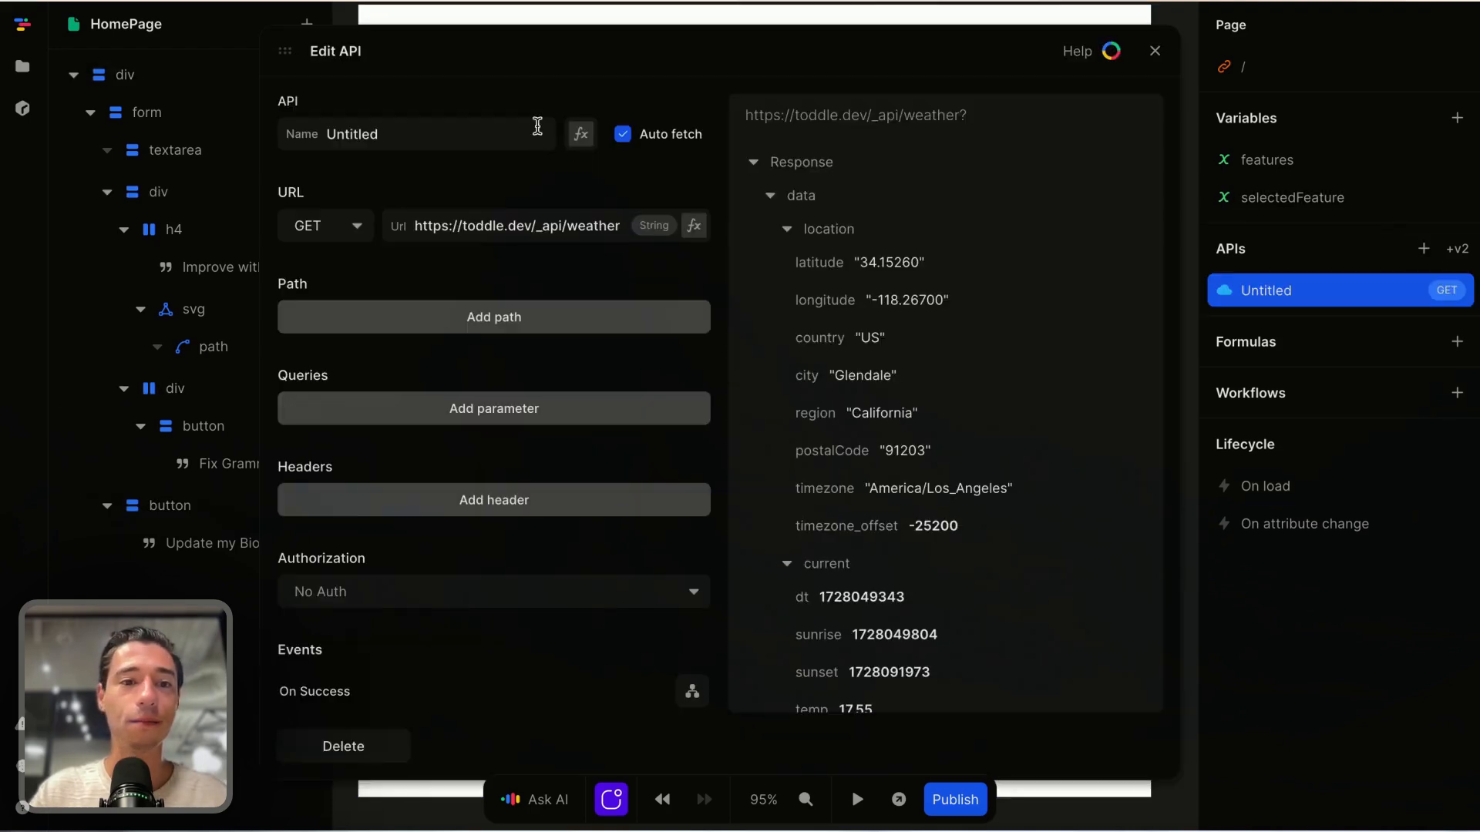
double_click(437, 144)
key("BackSpace")
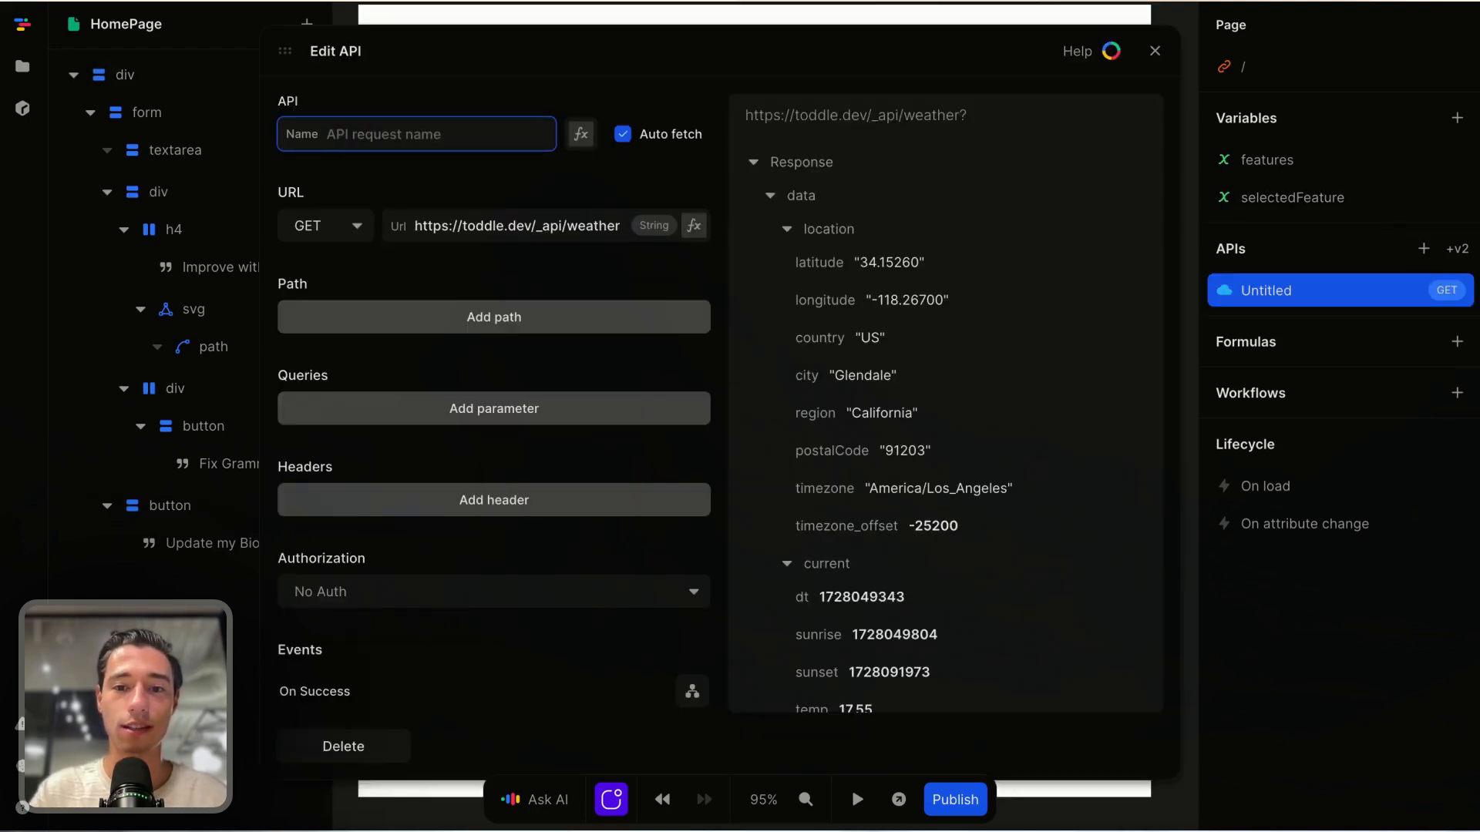
type("ai")
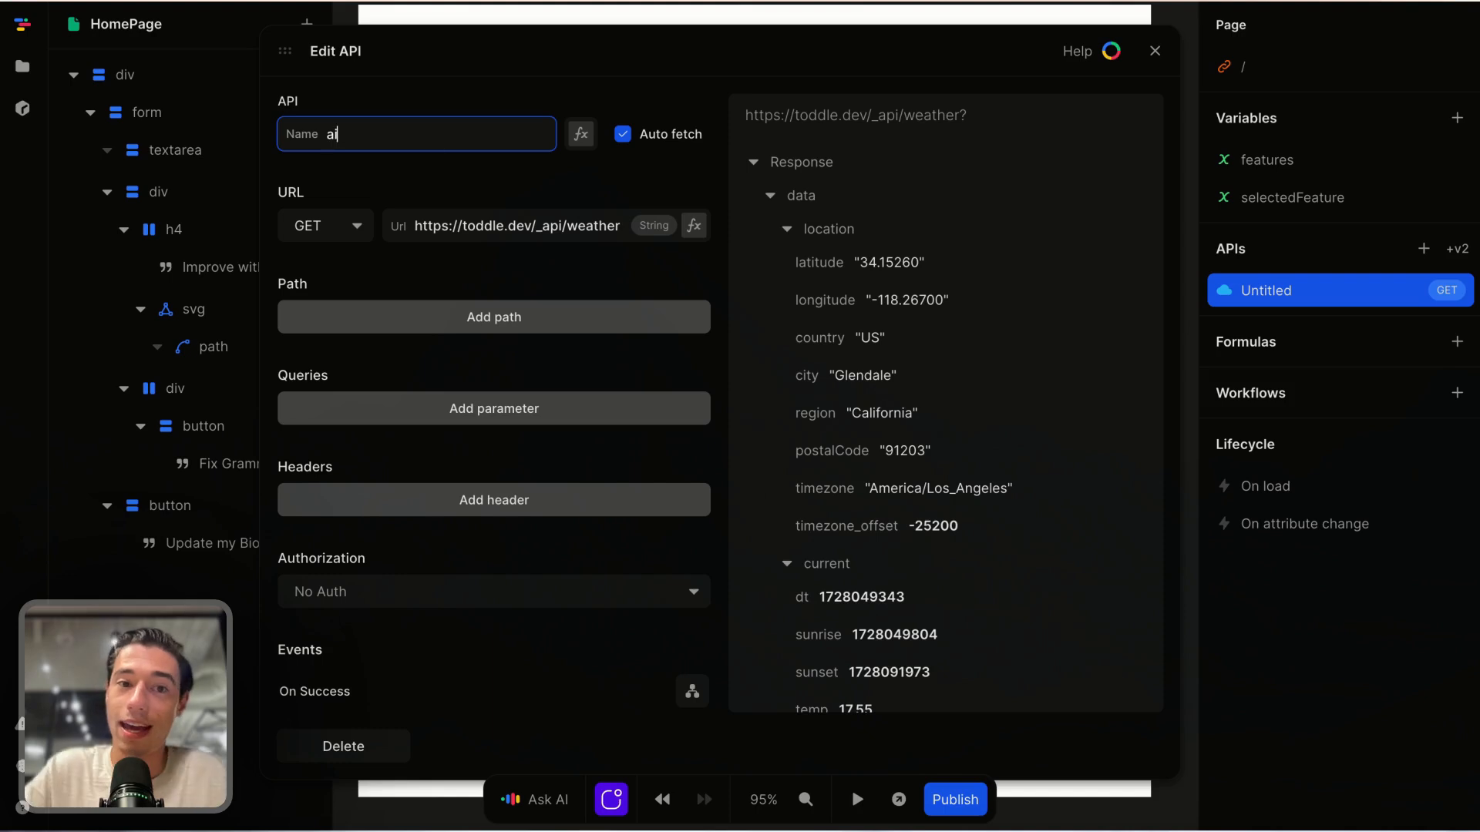
key("Return")
Step: Set the ai API's method to POST and replace its URL with the copied Xano endpoint URL
left_click(320, 225)
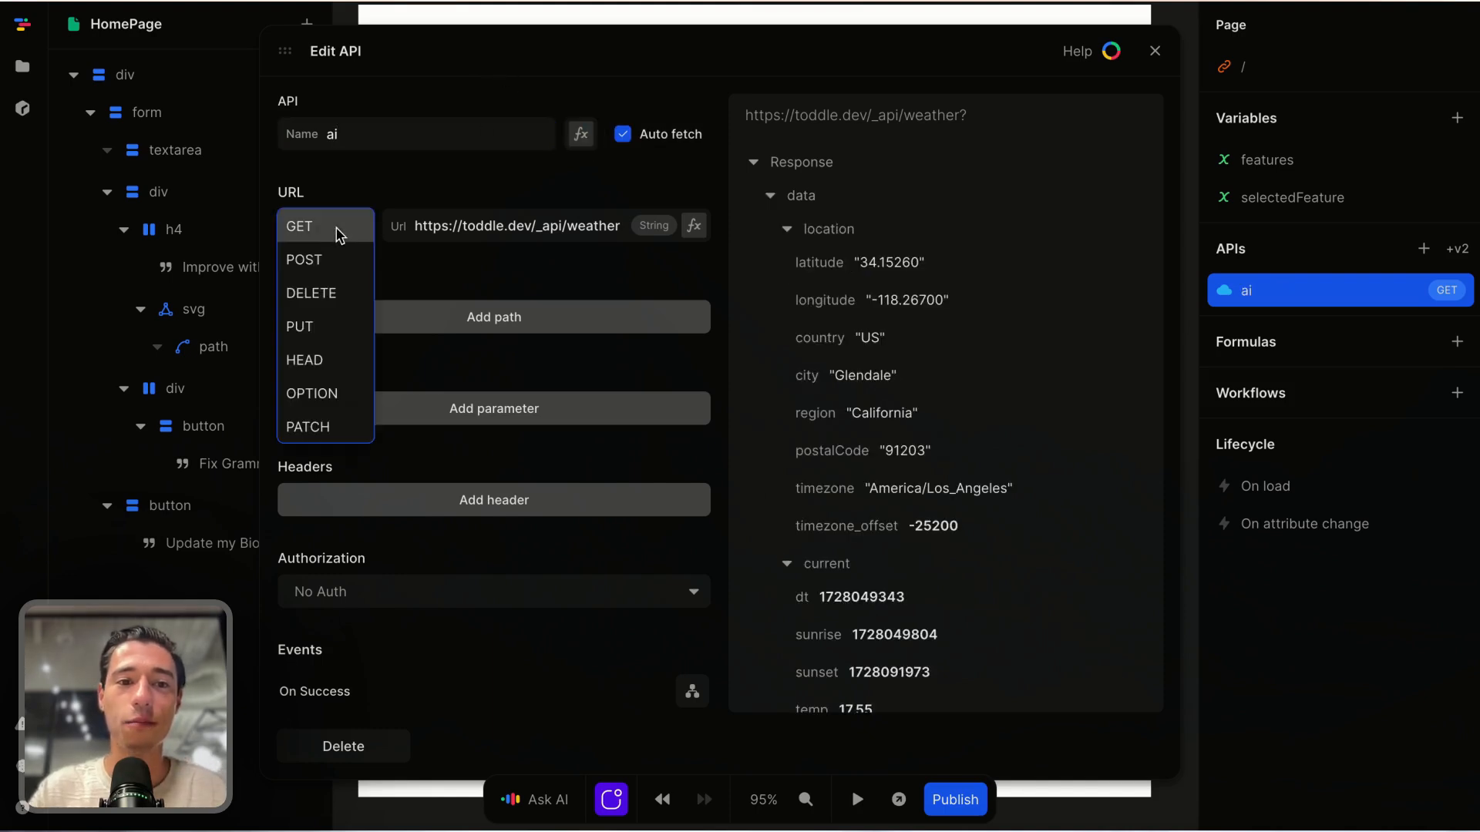
left_click(304, 255)
left_click(507, 221)
key("BackSpace")
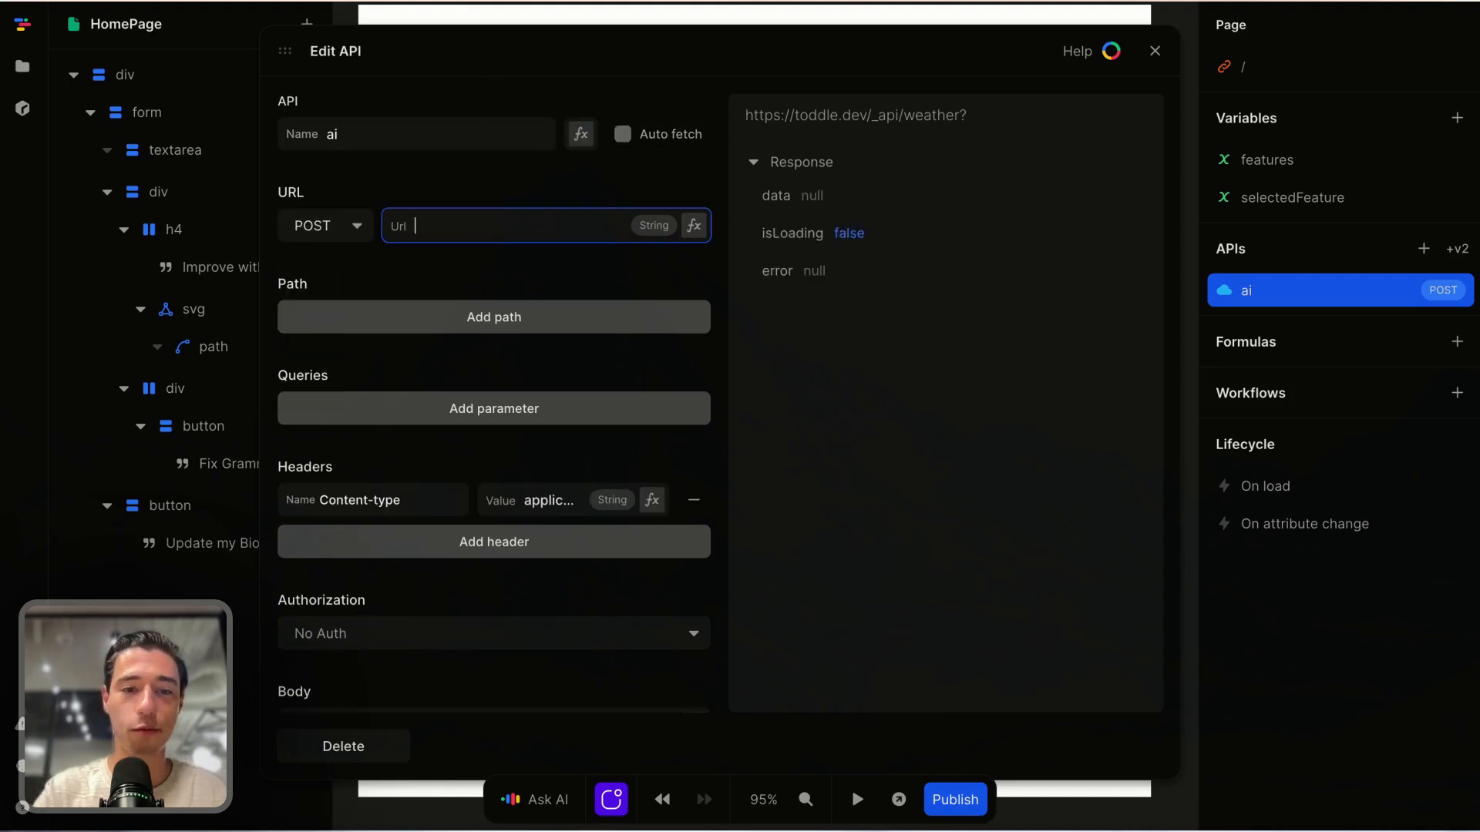
key("ctrl+v")
Step: Add a query parameter named "prompt" to the ai API
scroll(492, 311, "down", 2)
scroll(492, 347, "down", 1)
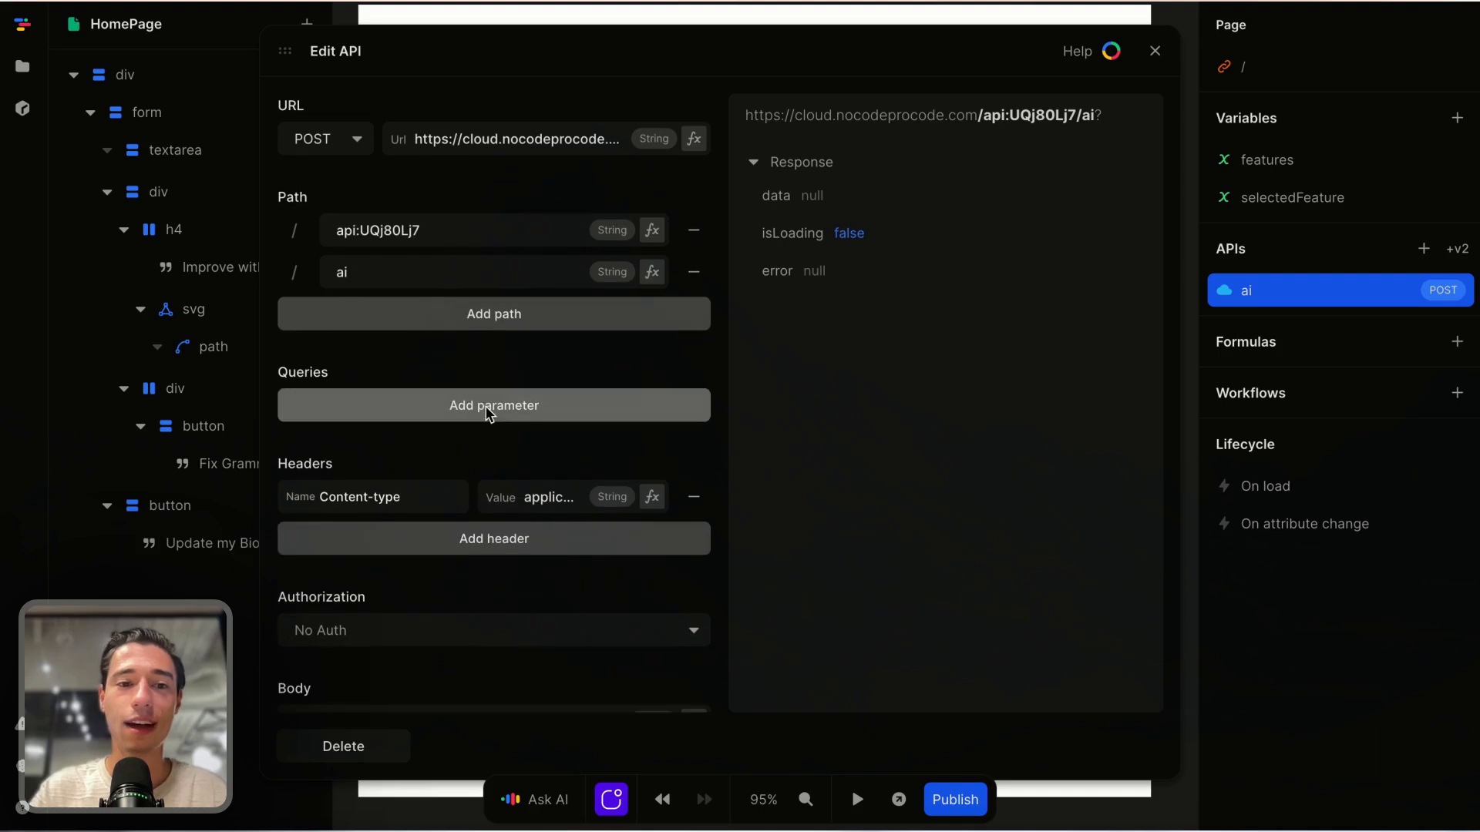
left_click(485, 406)
scroll(485, 412, "down", 1)
type("promp")
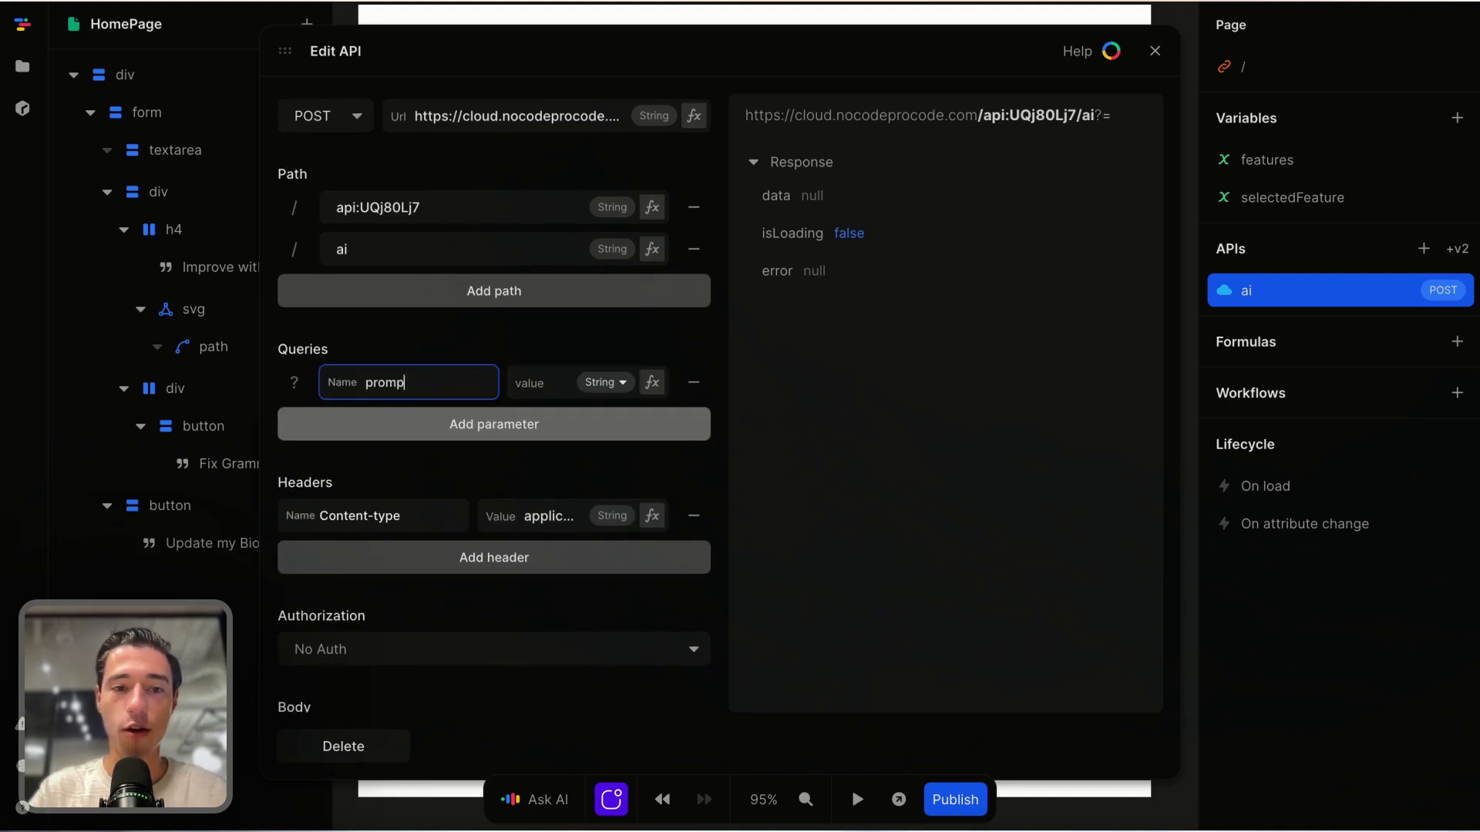
type("t")
left_click(493, 339)
Step: Bind the prompt query parameter's value to the prompt property of the selectedFeature variable with a formula
left_click(649, 383)
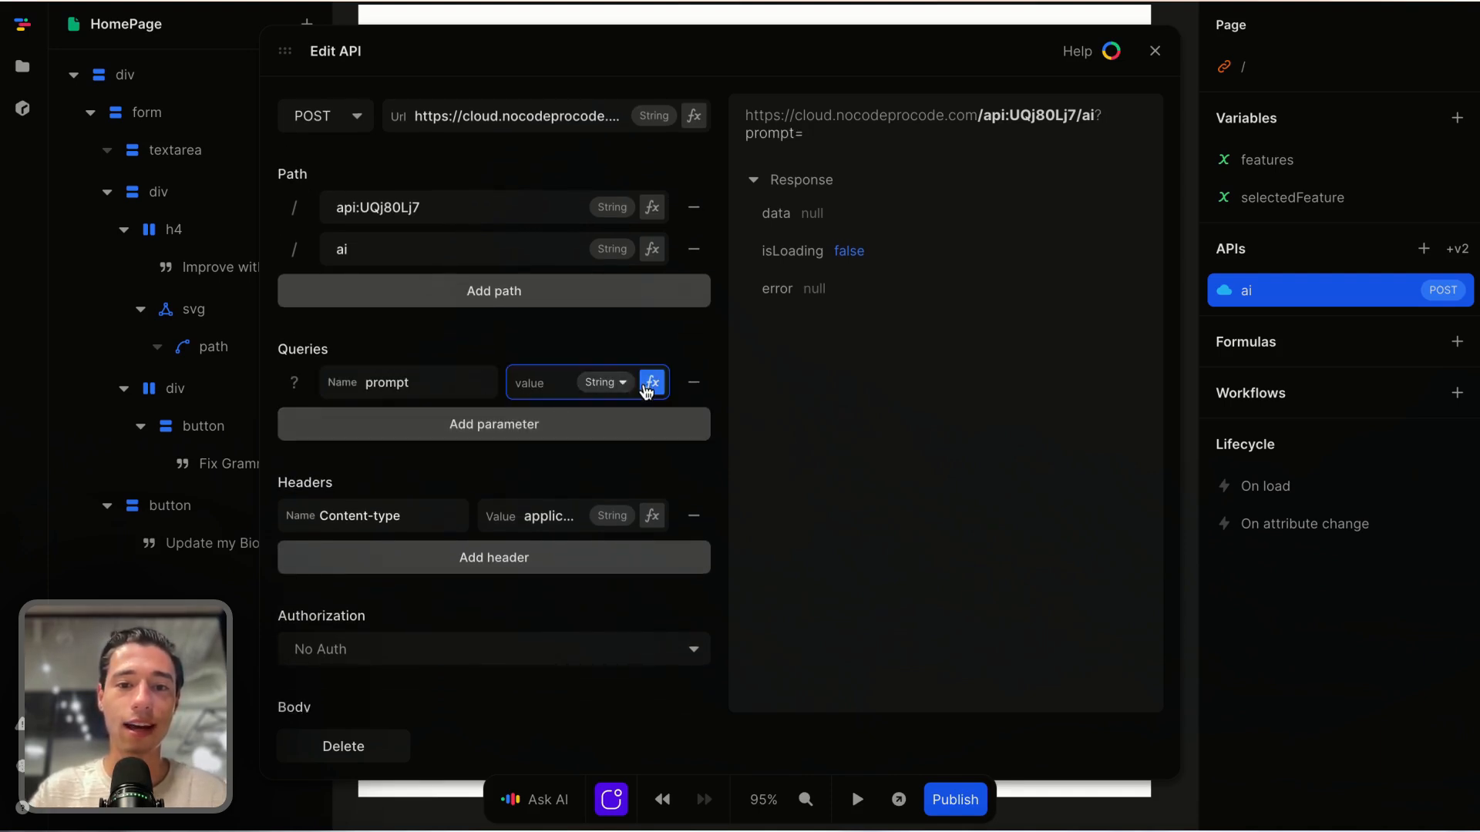
left_click(496, 488)
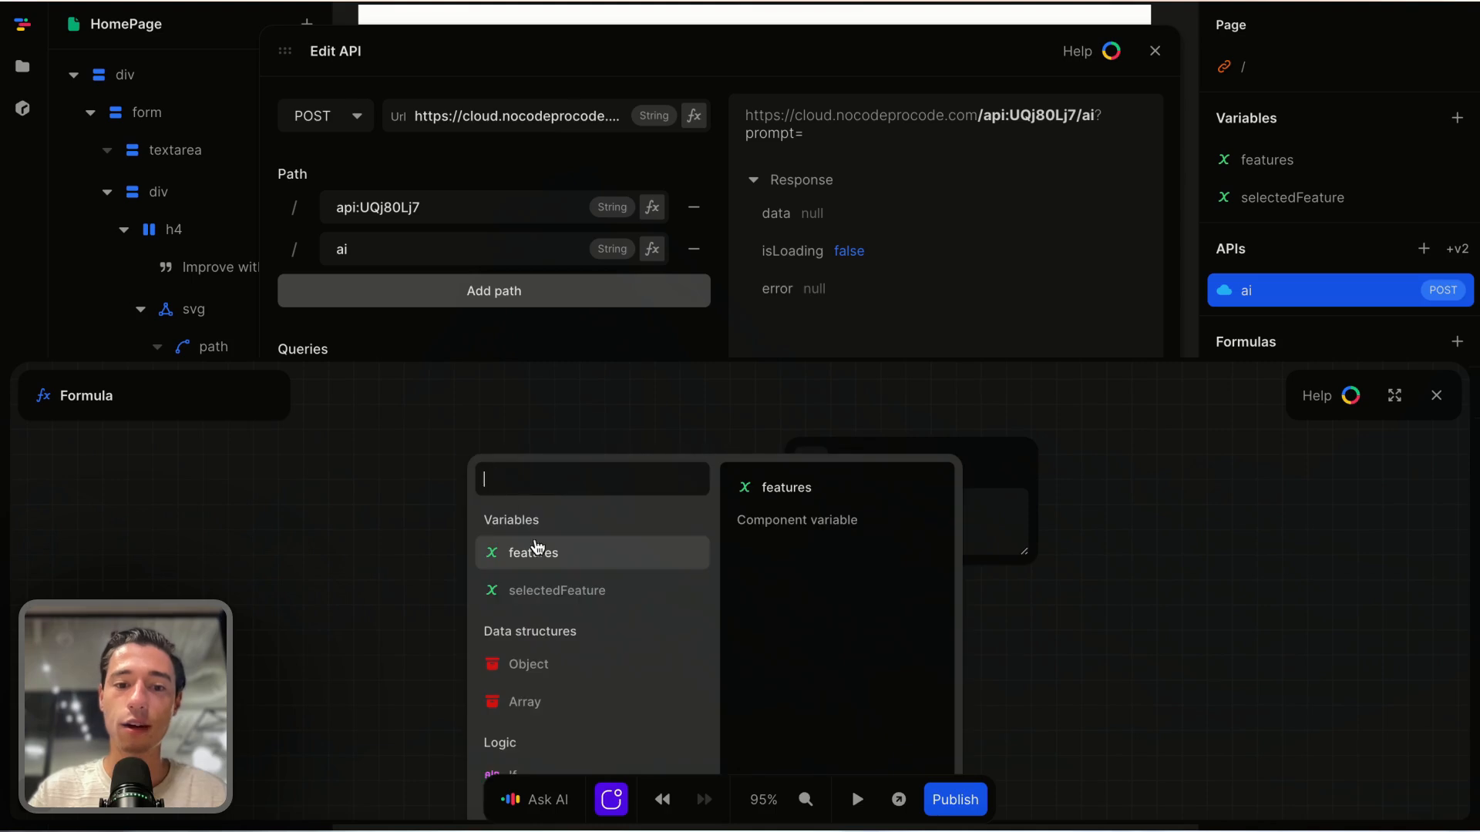
left_click(548, 593)
left_click(539, 574)
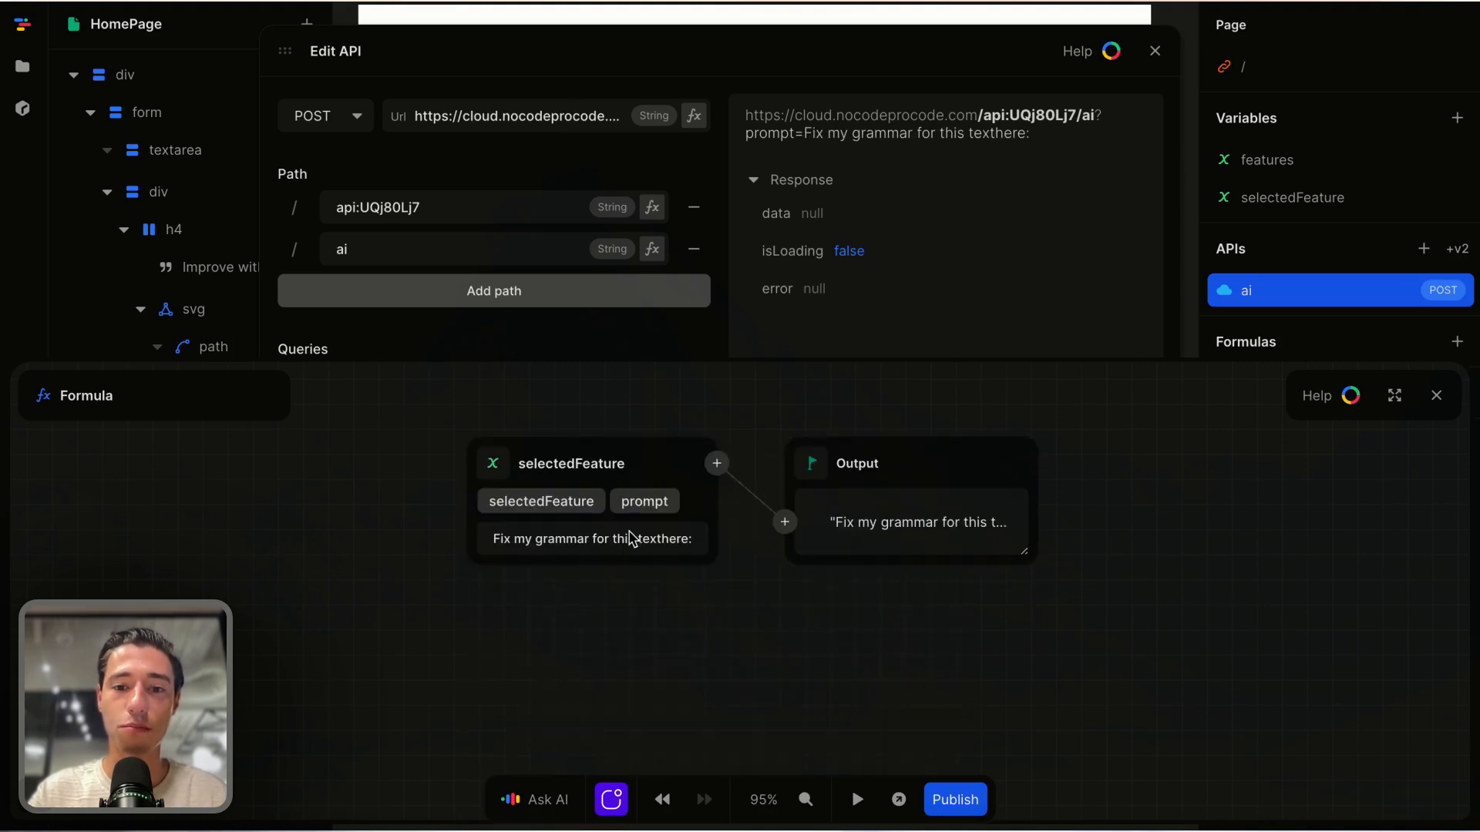
Step: Close the prompt formula and add a second query parameter named "bio" to the ai API
left_click(1436, 397)
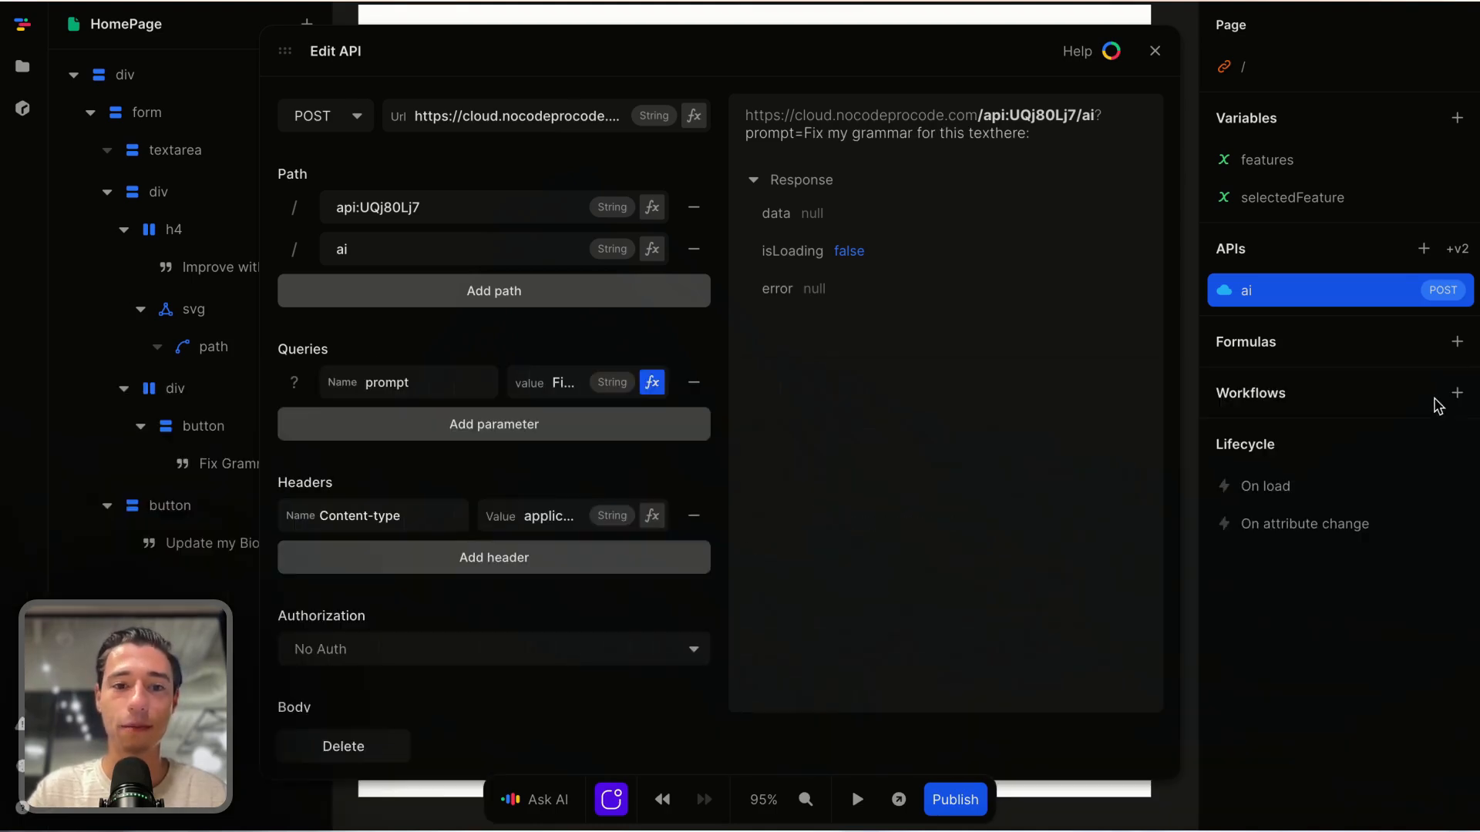
left_click(570, 432)
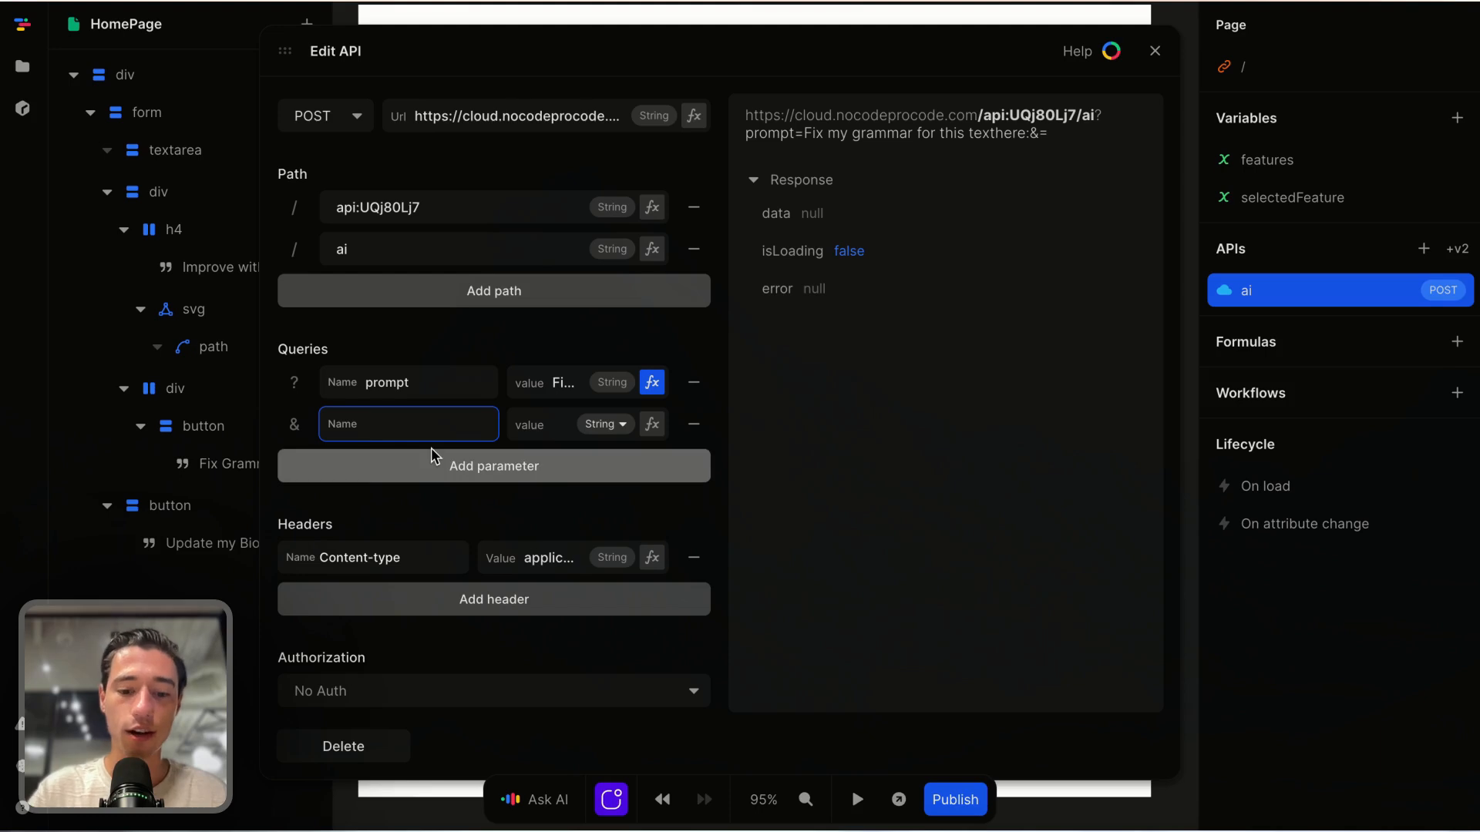
type("bio")
left_click(463, 341)
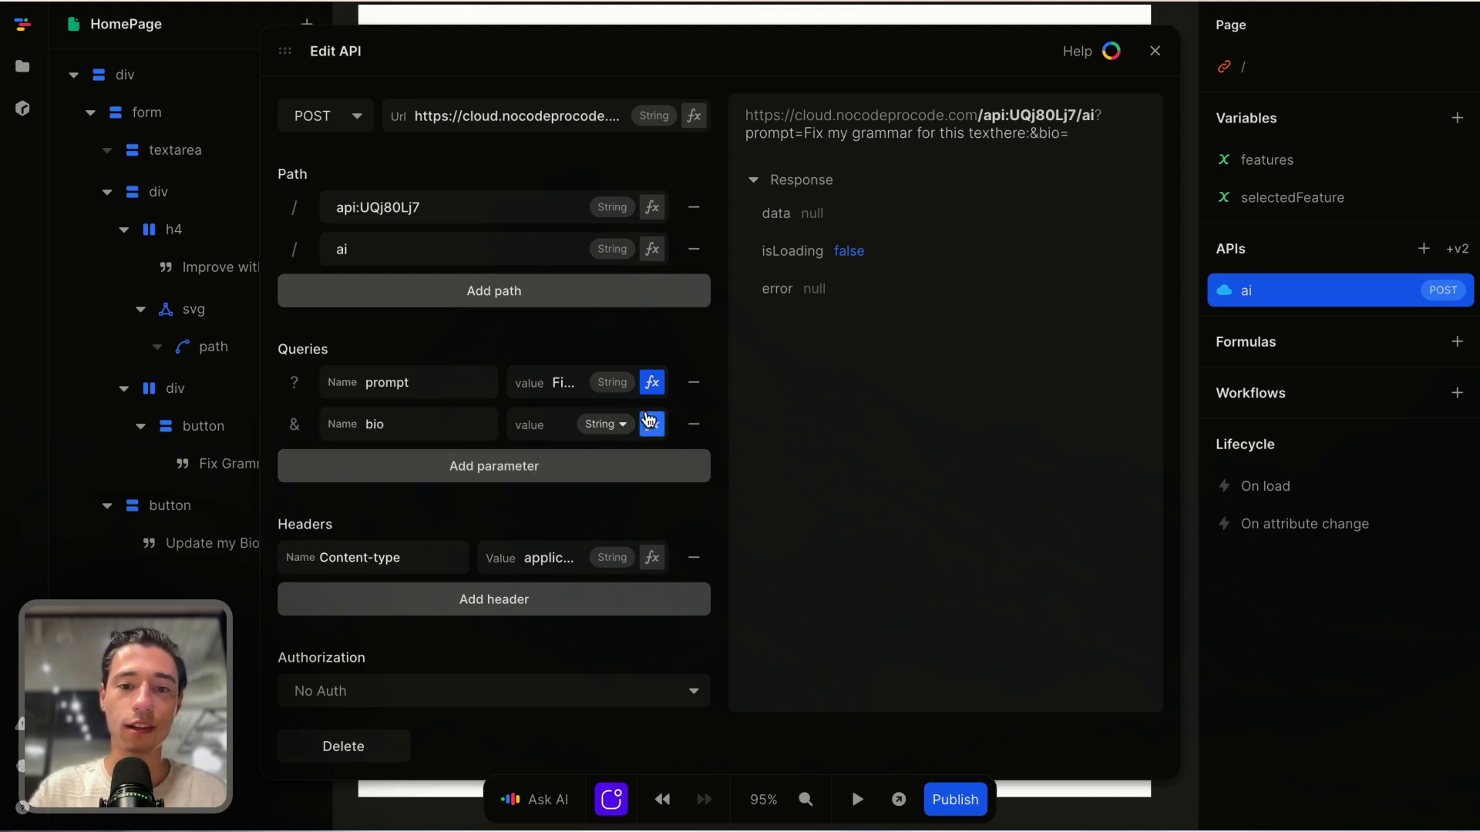
left_click(652, 423)
left_click(496, 486)
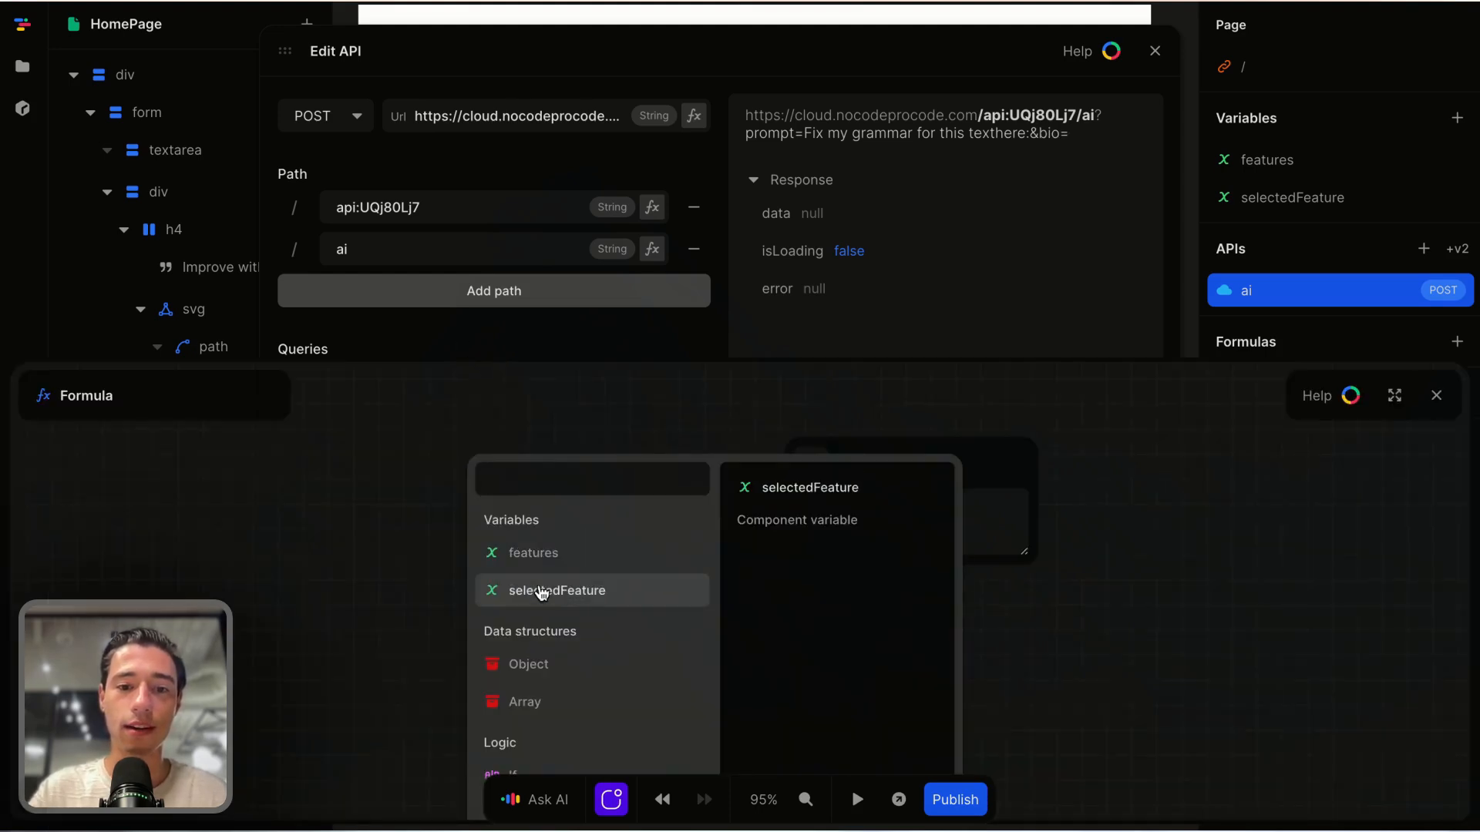
left_click(385, 569)
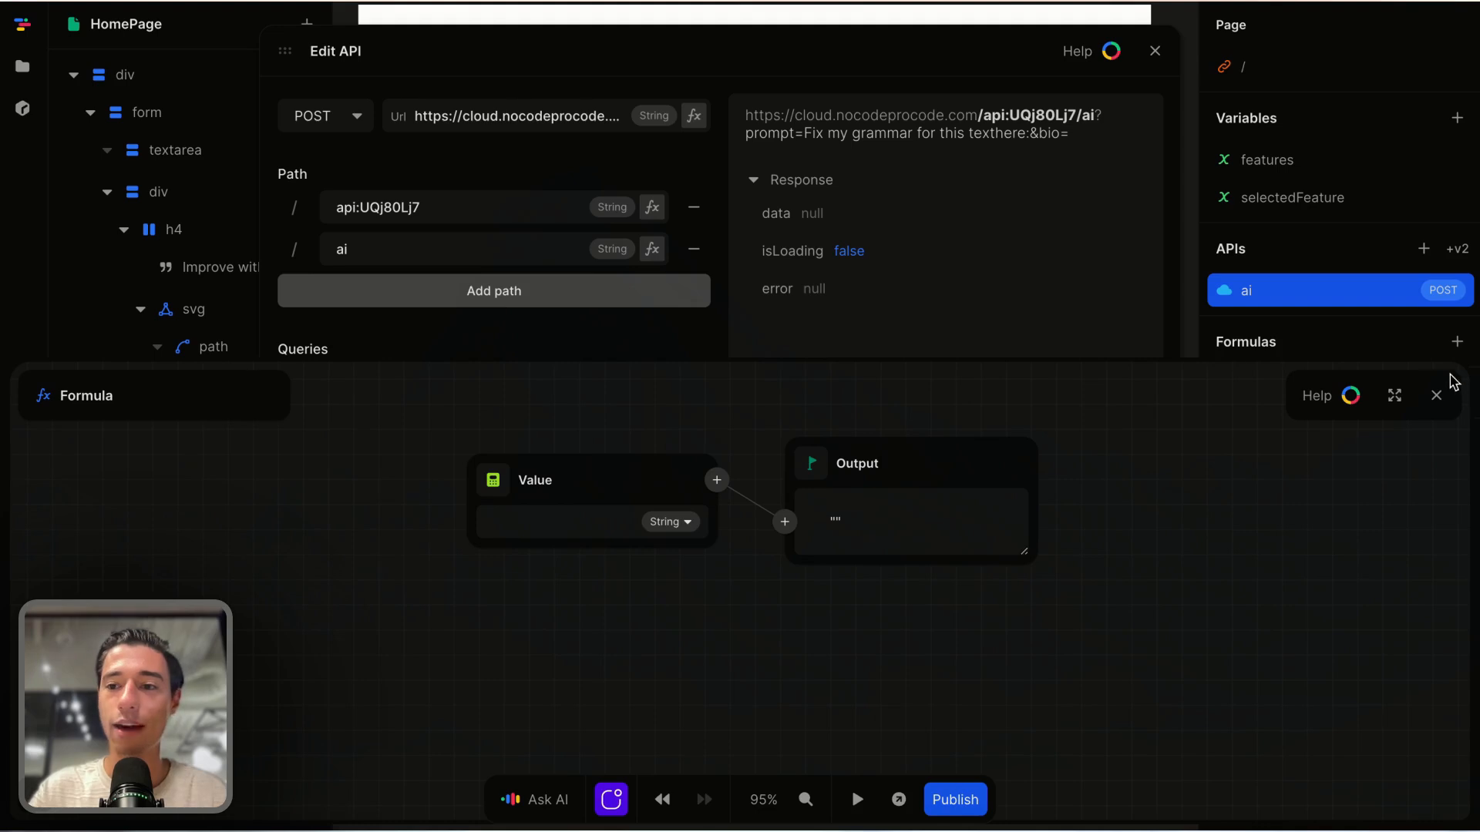
left_click(1435, 395)
left_click(1154, 51)
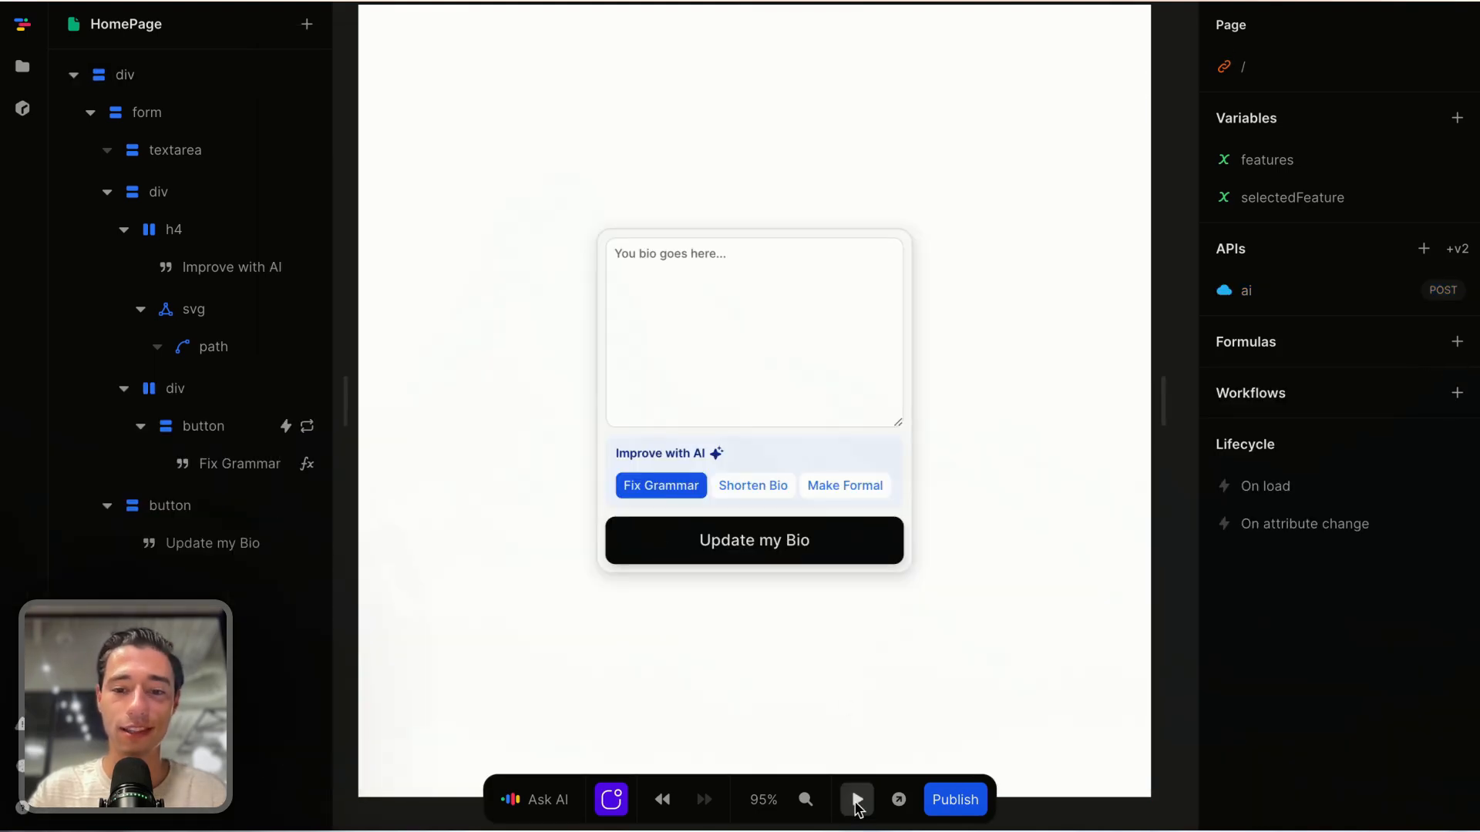
Step: Try out the bio textarea in preview mode with the sample text "bcshcysagycgw", then leave the preview
left_click(856, 801)
left_click(686, 347)
type("bcshcysagycgw")
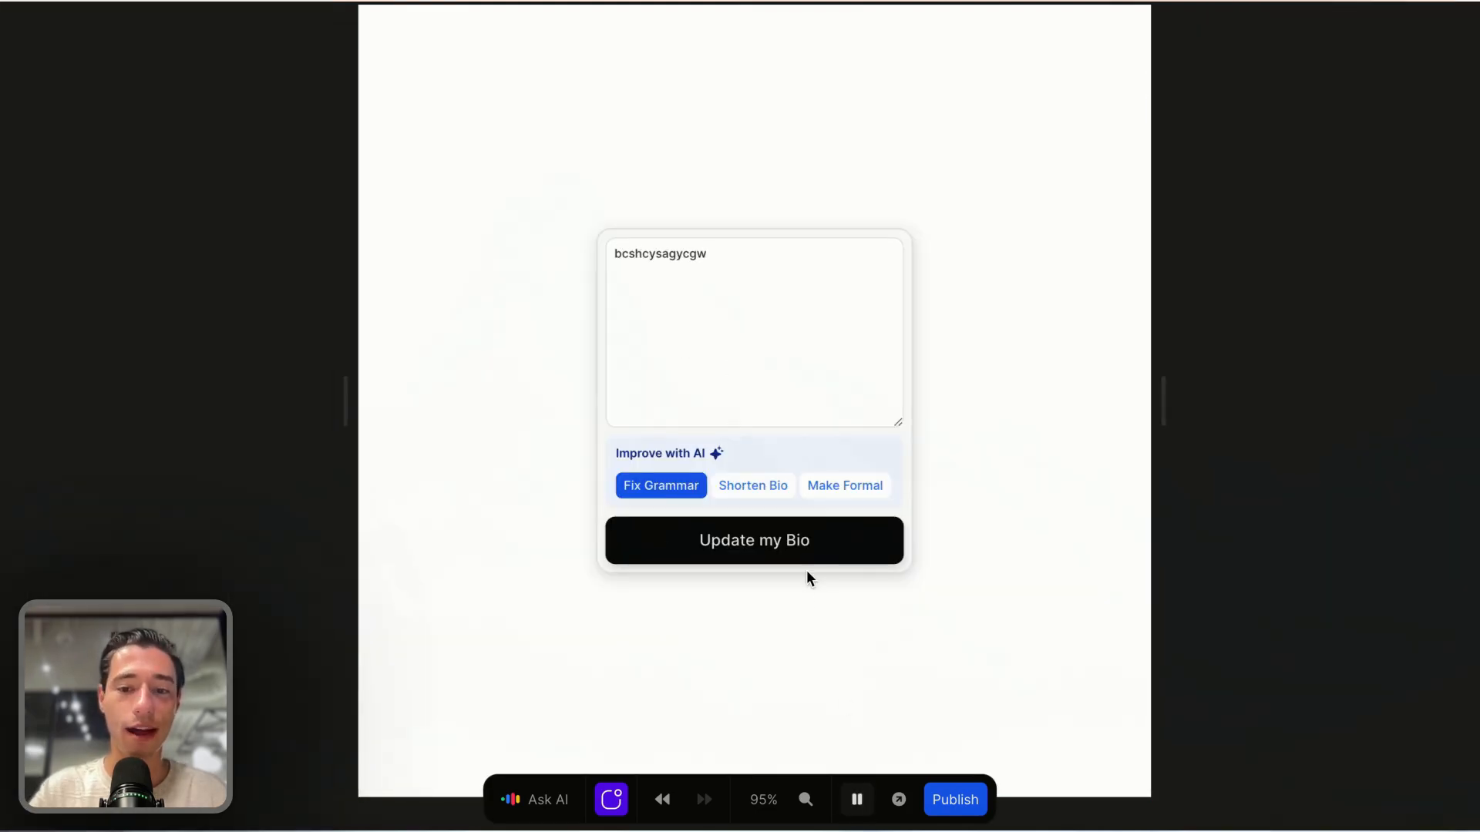
left_click(856, 800)
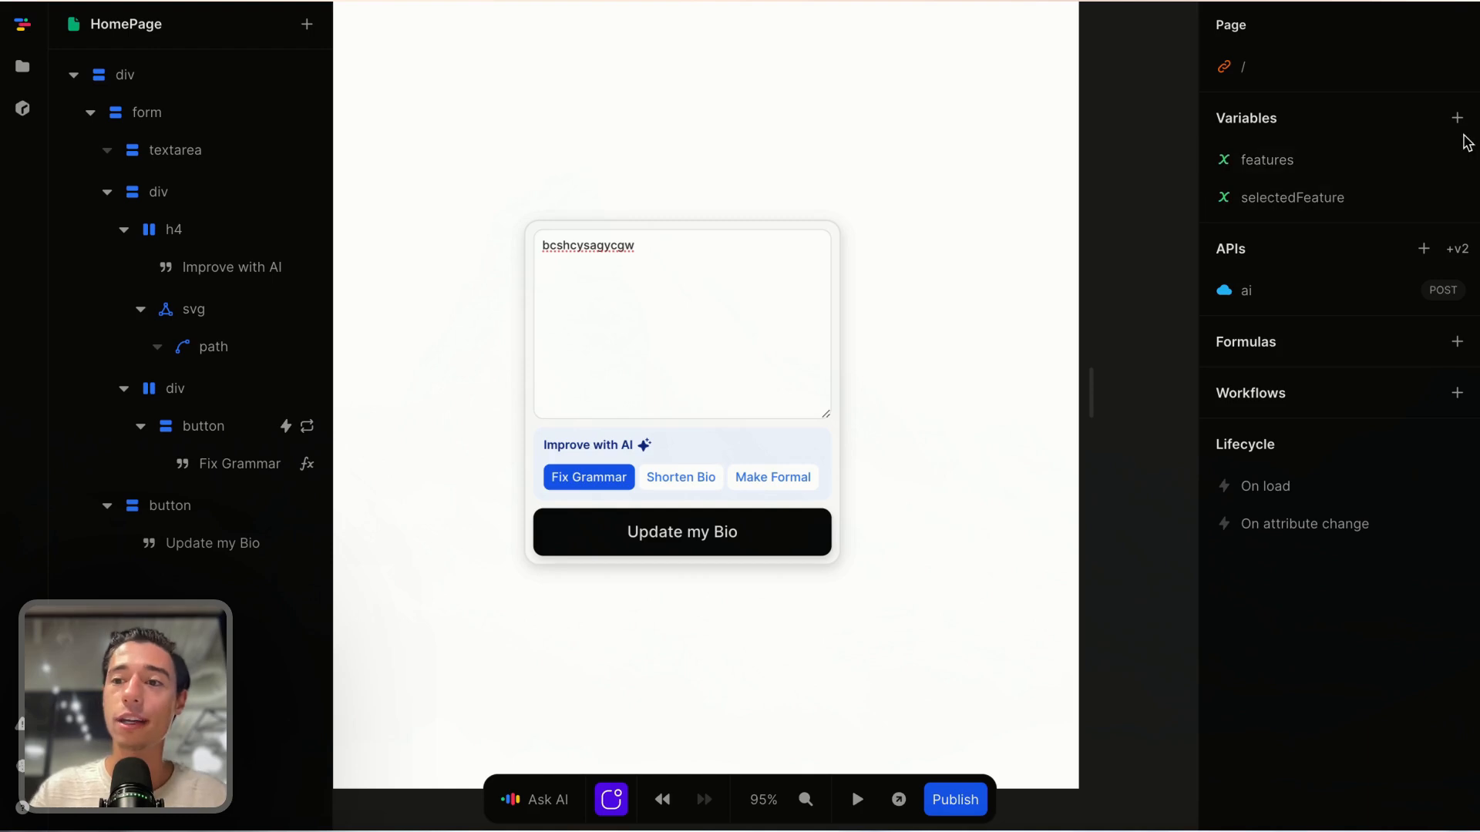
Step: Add a page variable named "bio", keeping its default initial value
left_click(1456, 118)
type("bio")
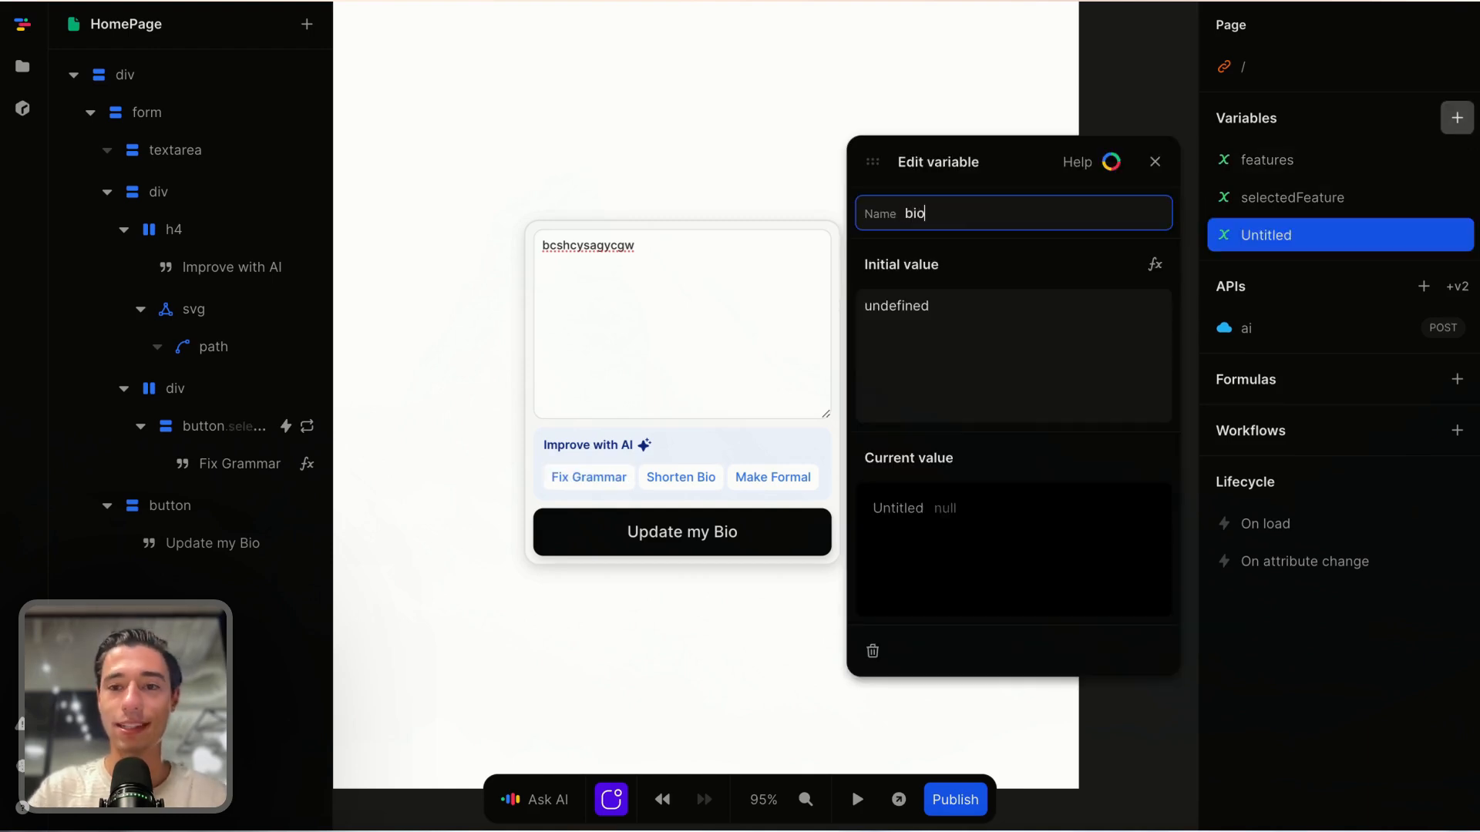
left_click(1157, 174)
left_click(1154, 166)
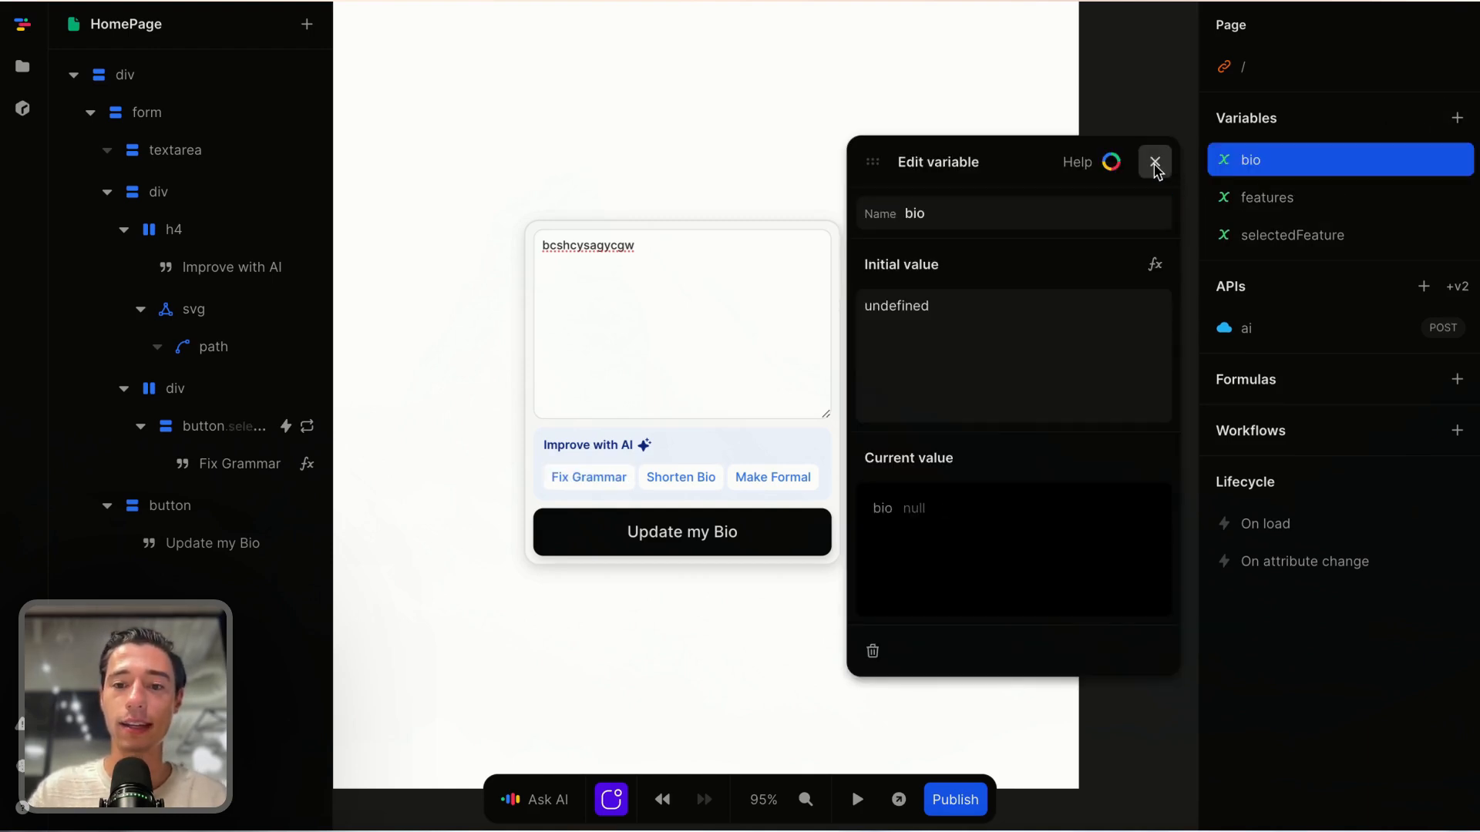
left_click(1155, 164)
Step: Bind the bio form's textarea to the bio variable
left_click(751, 322)
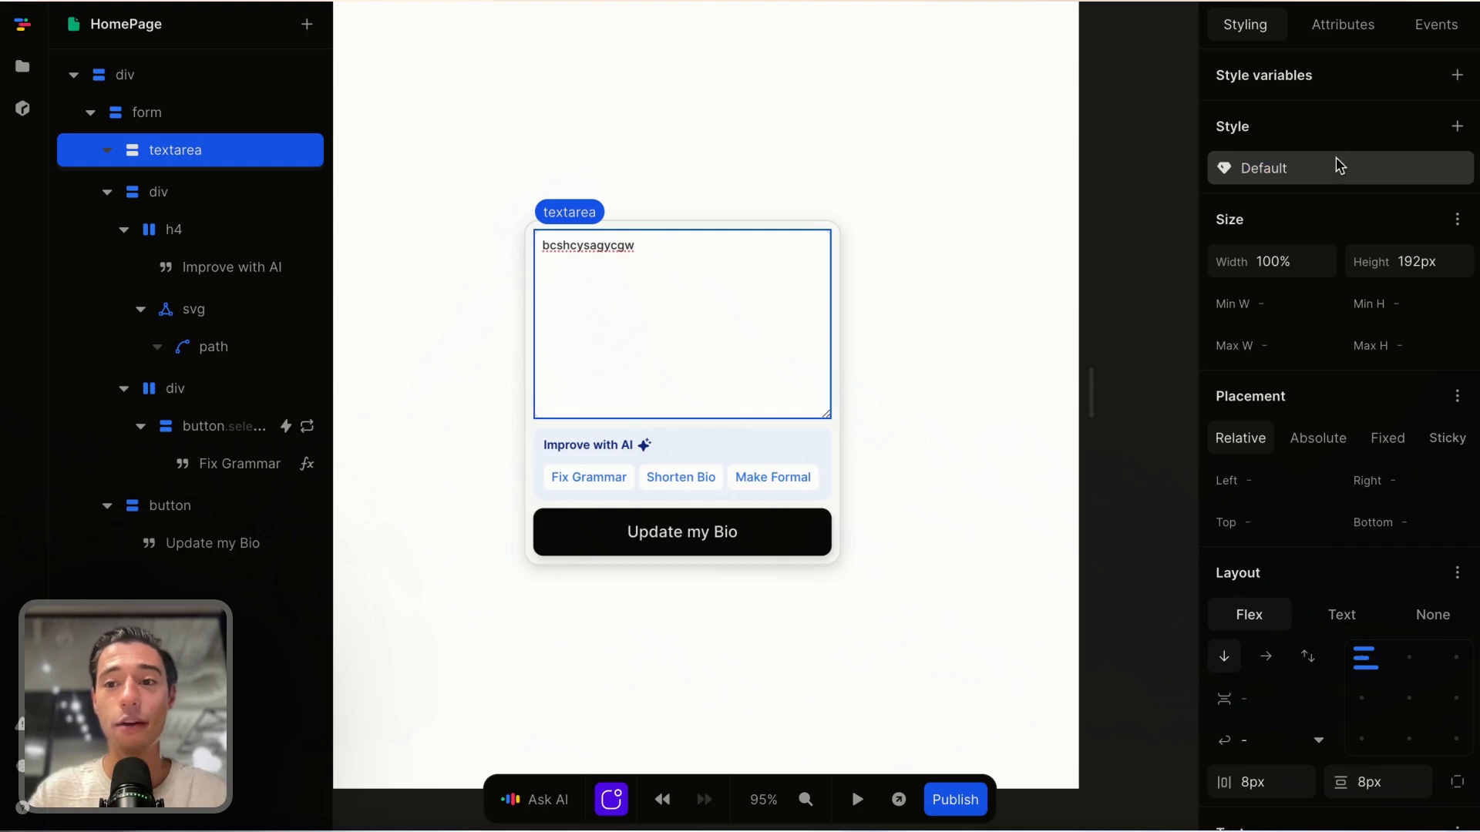
left_click(1342, 25)
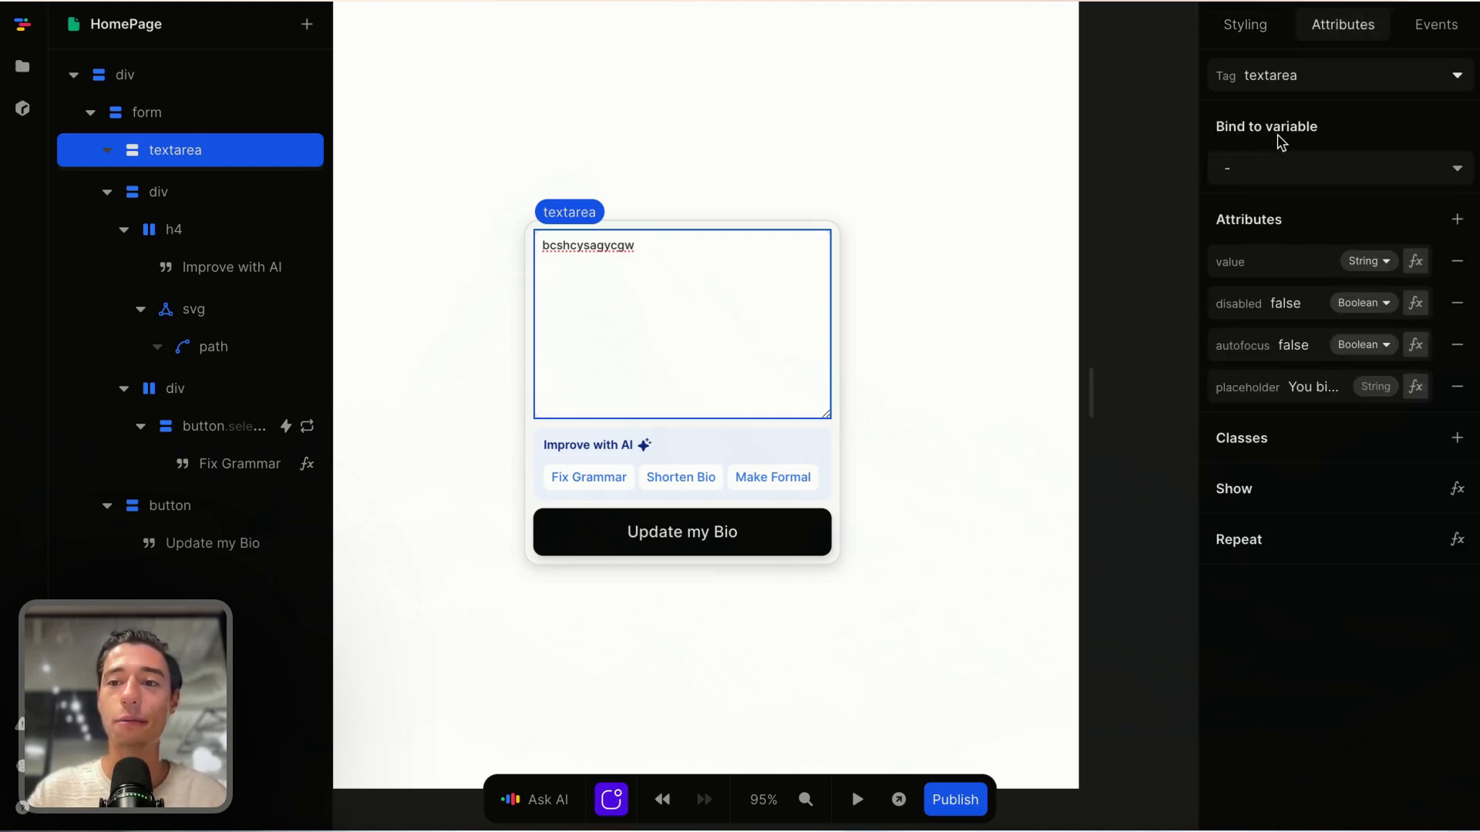
left_click(1275, 172)
left_click(1258, 201)
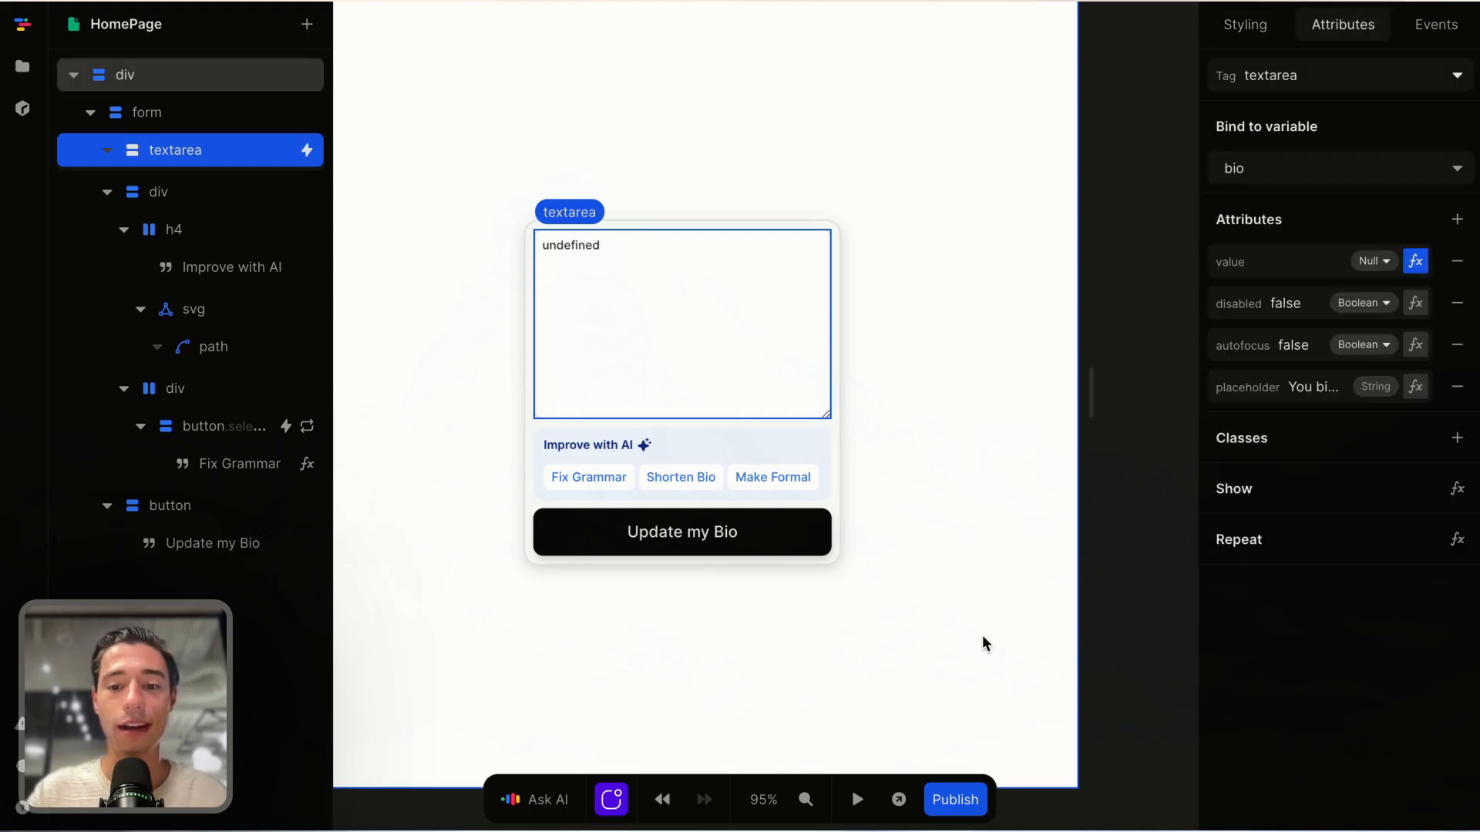
left_click(870, 802)
left_click(619, 317)
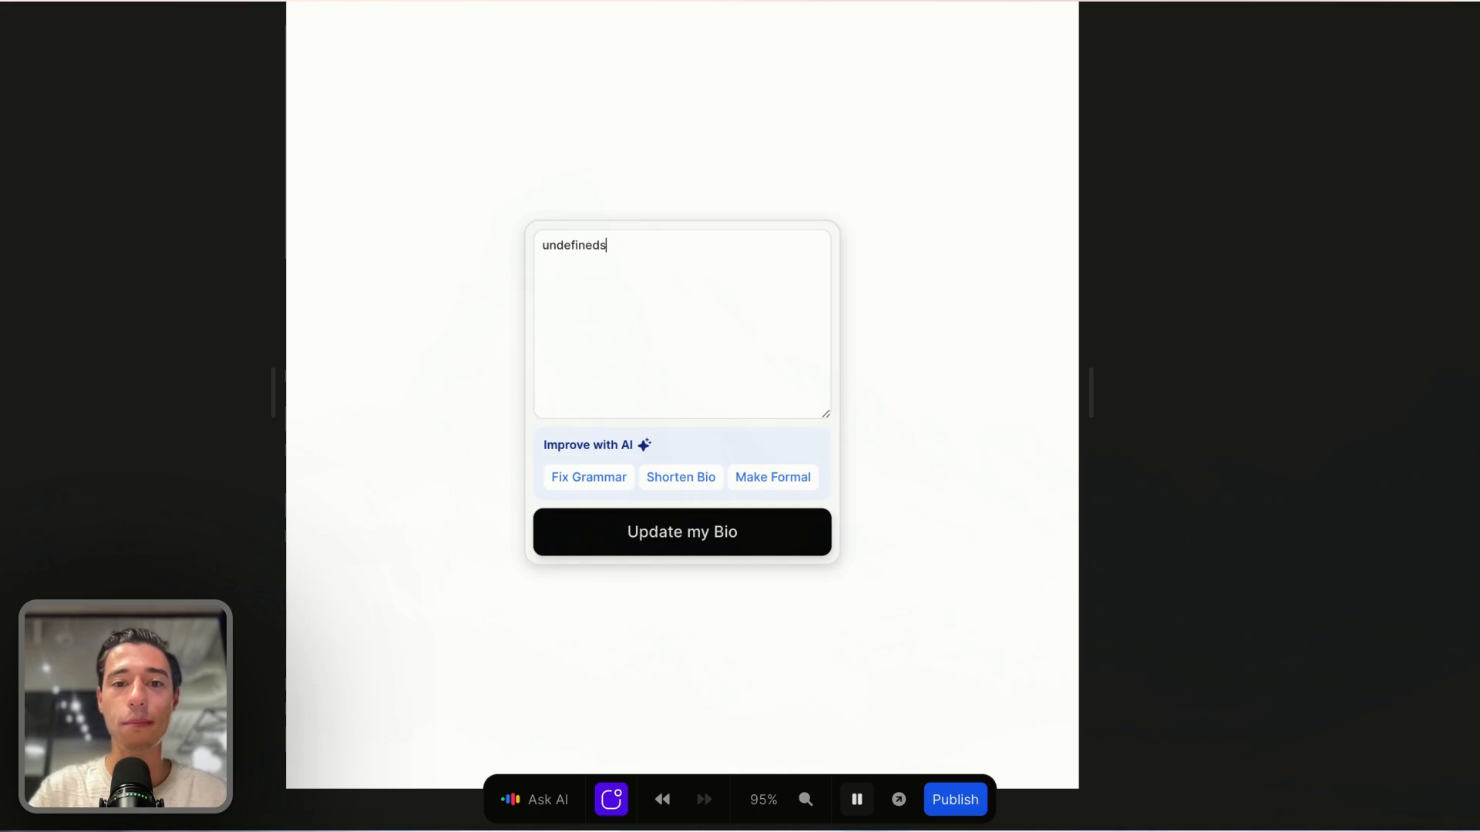
key("BackSpace")
key("BackSpace")
key("BackSpace")
key("BackSpace")
key("BackSpace")
type("09876543567890")
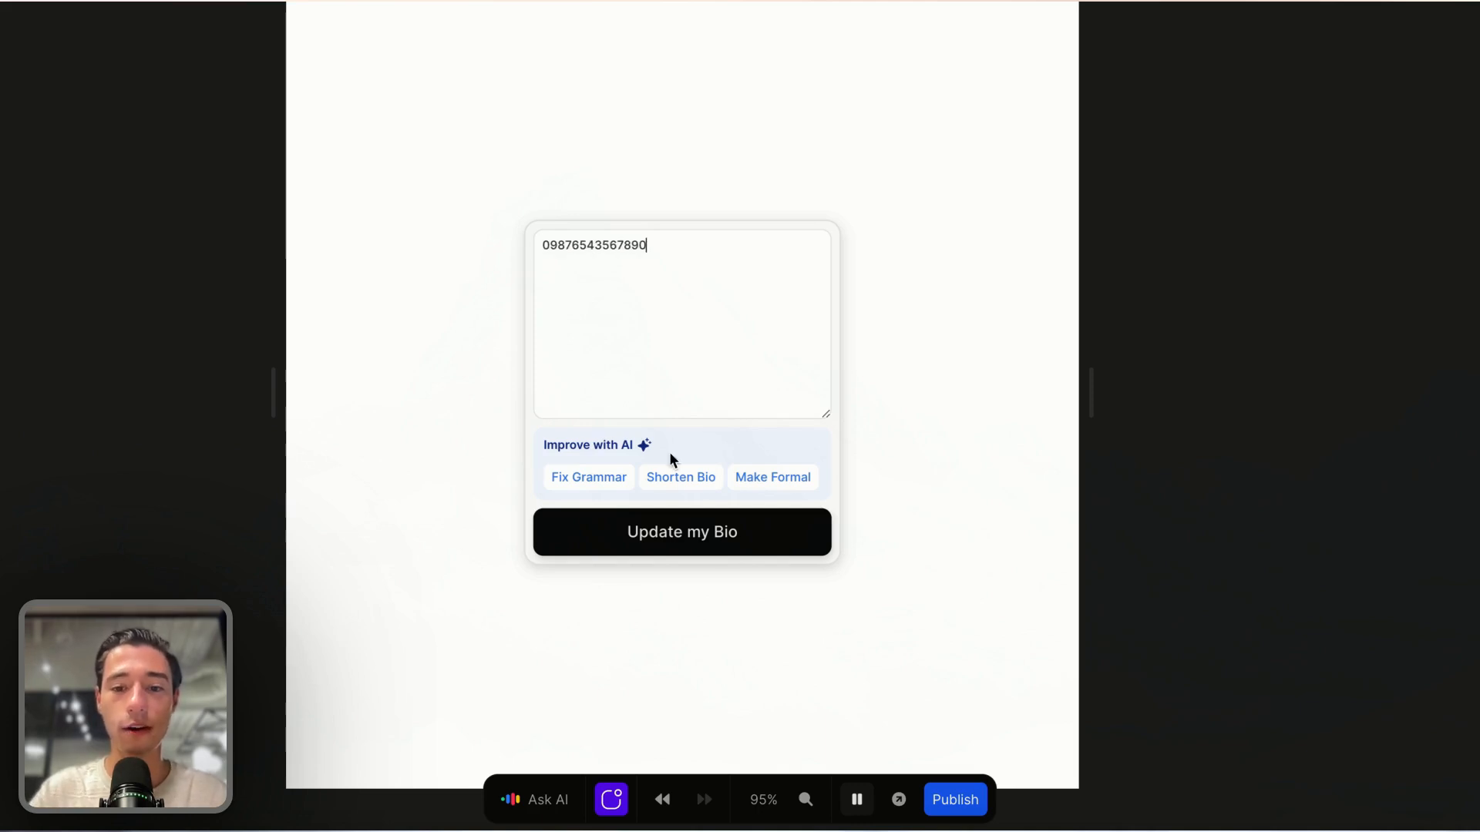
left_click(855, 799)
left_click(1152, 245)
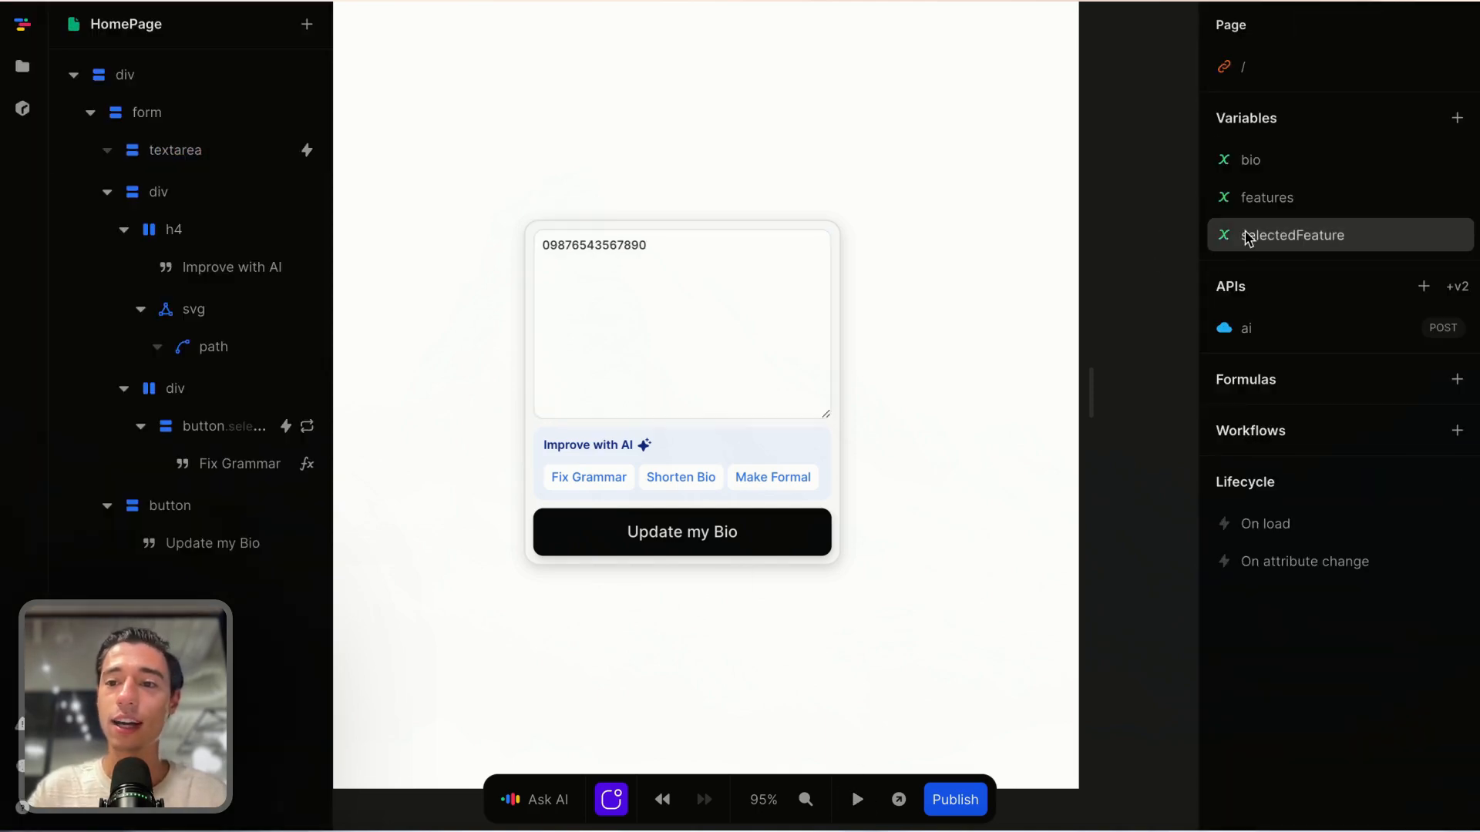
left_click(1268, 161)
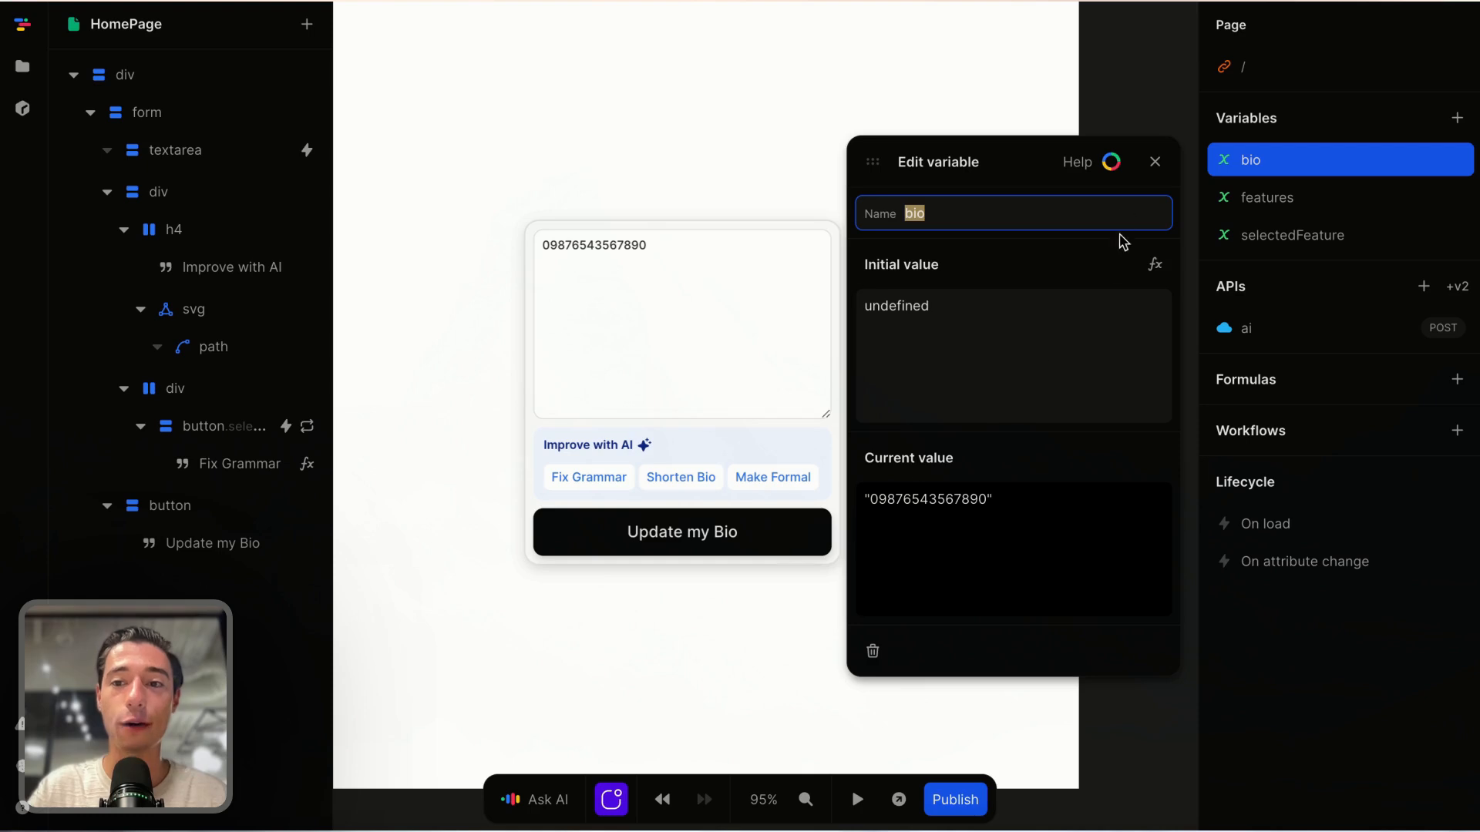
left_click(1154, 162)
Step: Bind the ai API's bio query parameter to the bio variable with a formula and close the API editor
left_click(1265, 330)
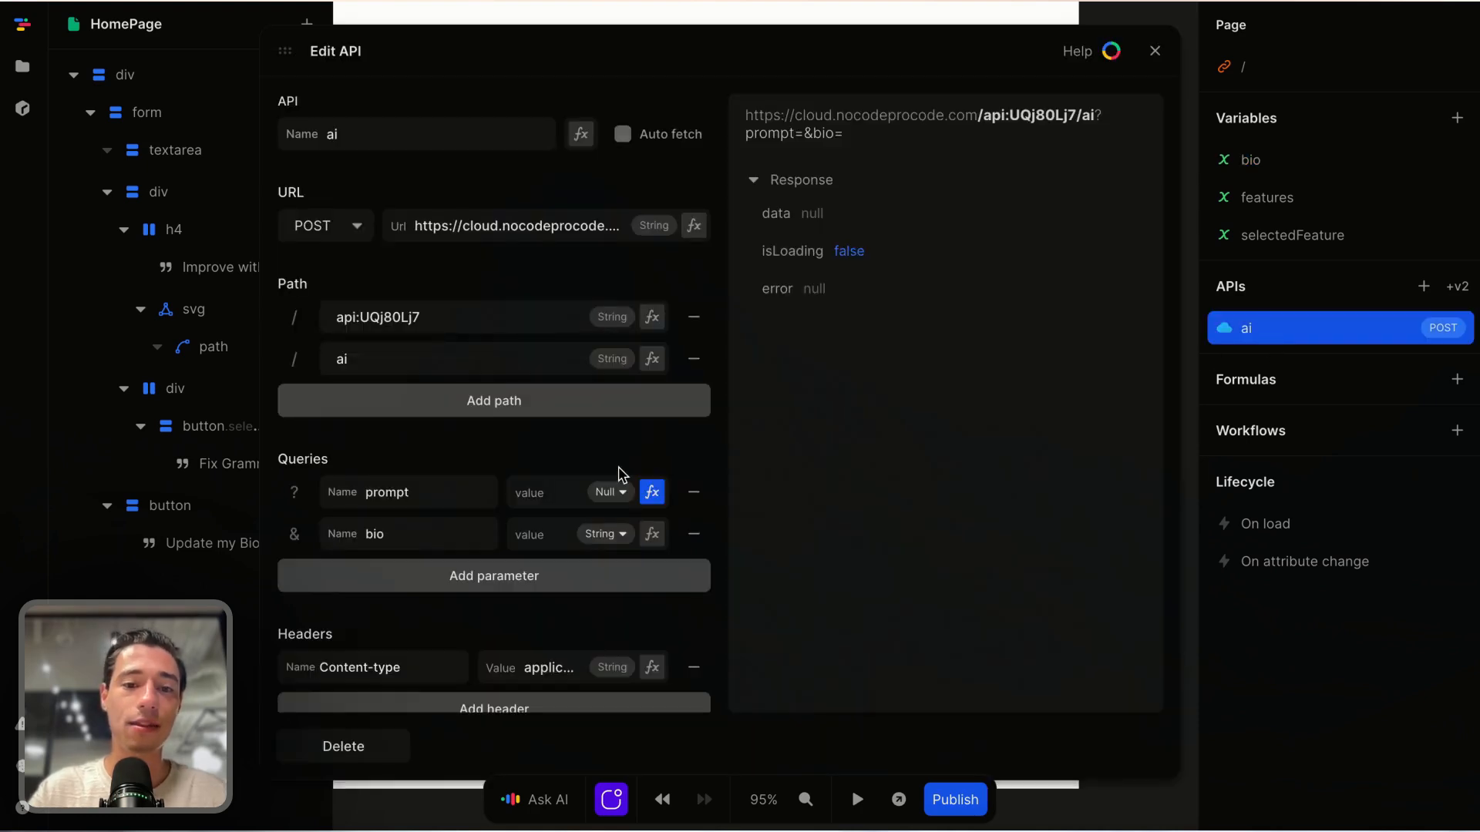
left_click(652, 534)
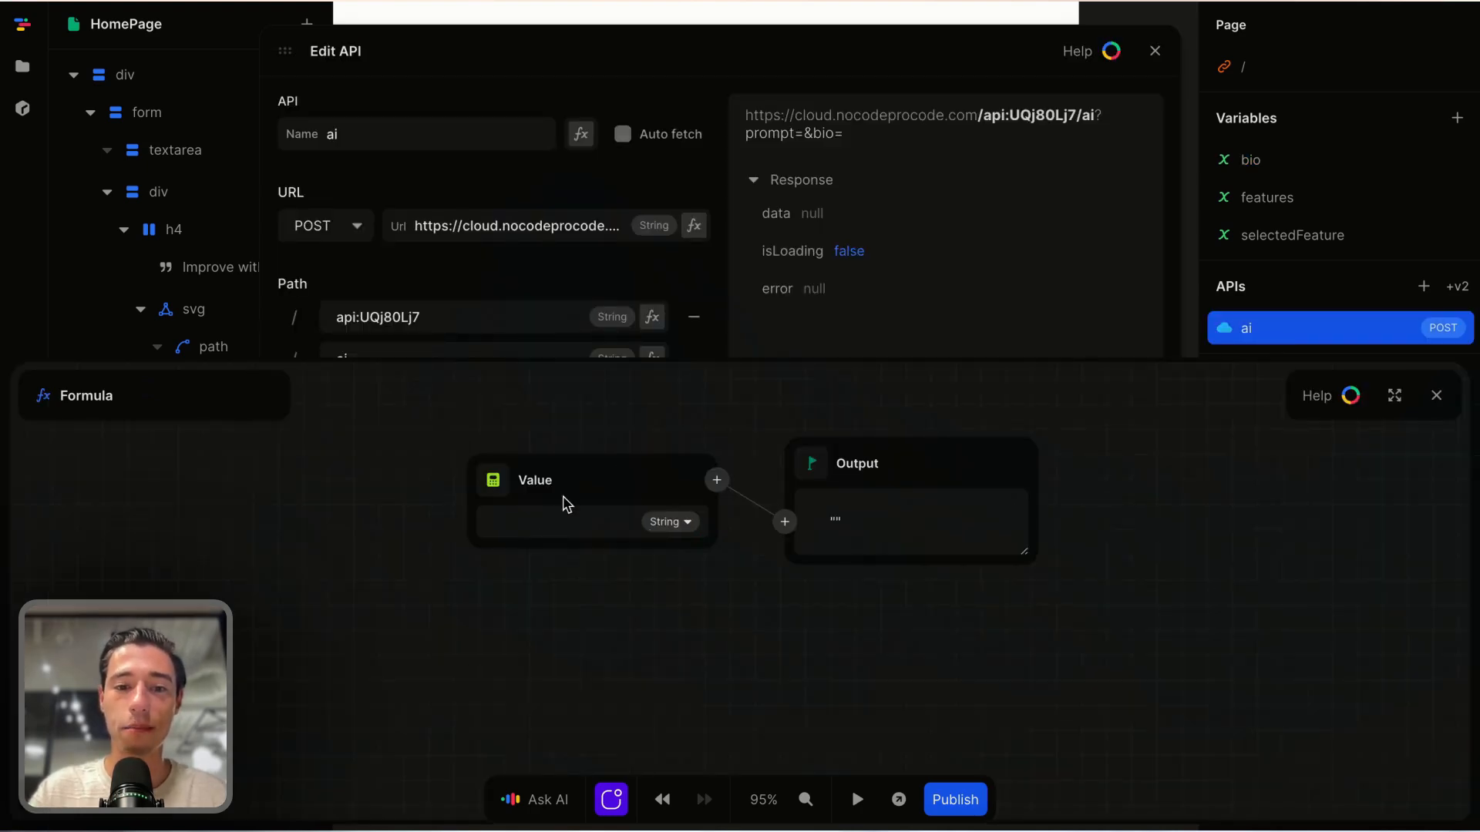
left_click(493, 481)
left_click(554, 559)
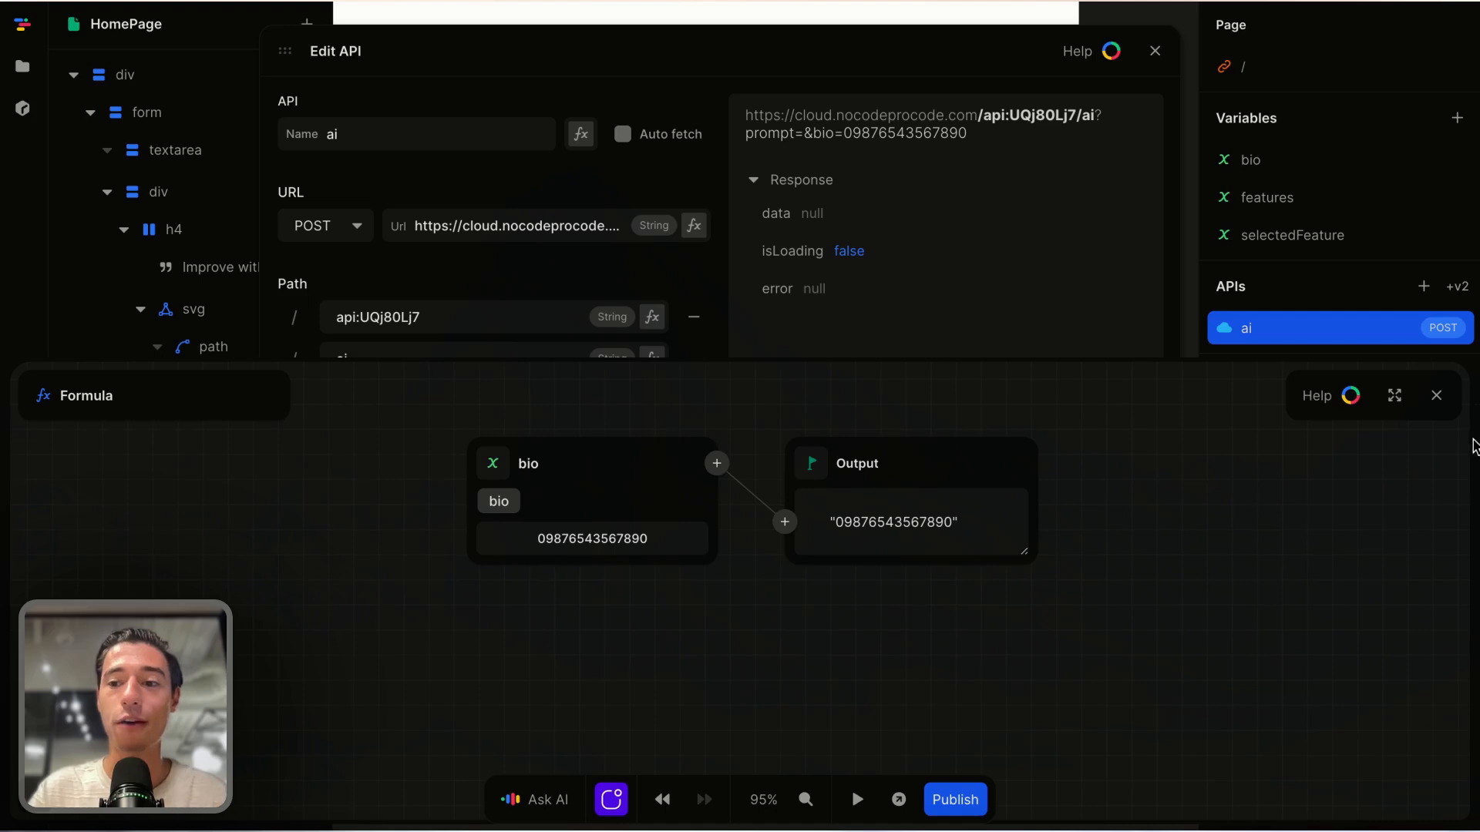
left_click(1436, 395)
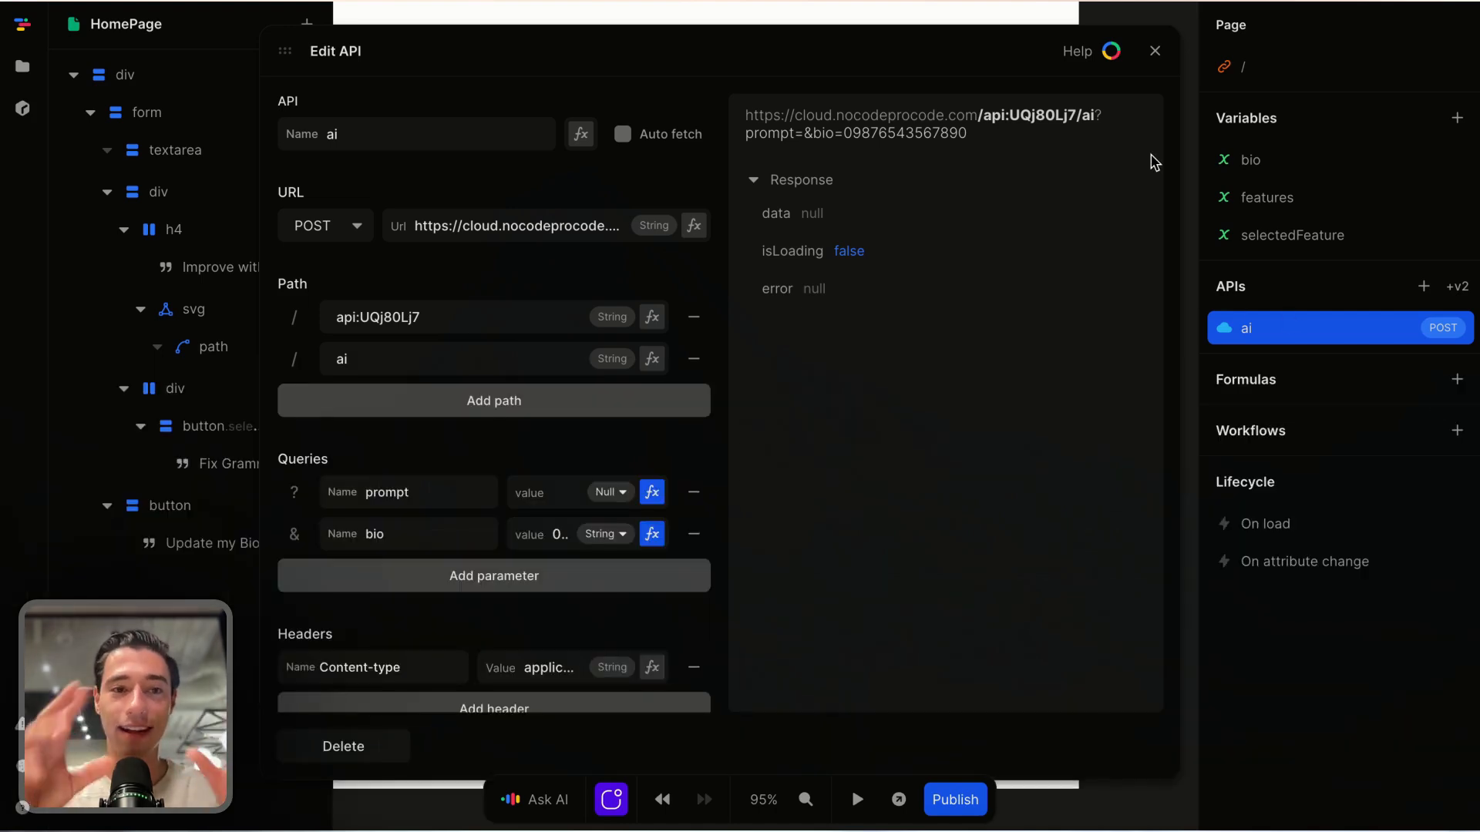
scroll(568, 485, "down", 5)
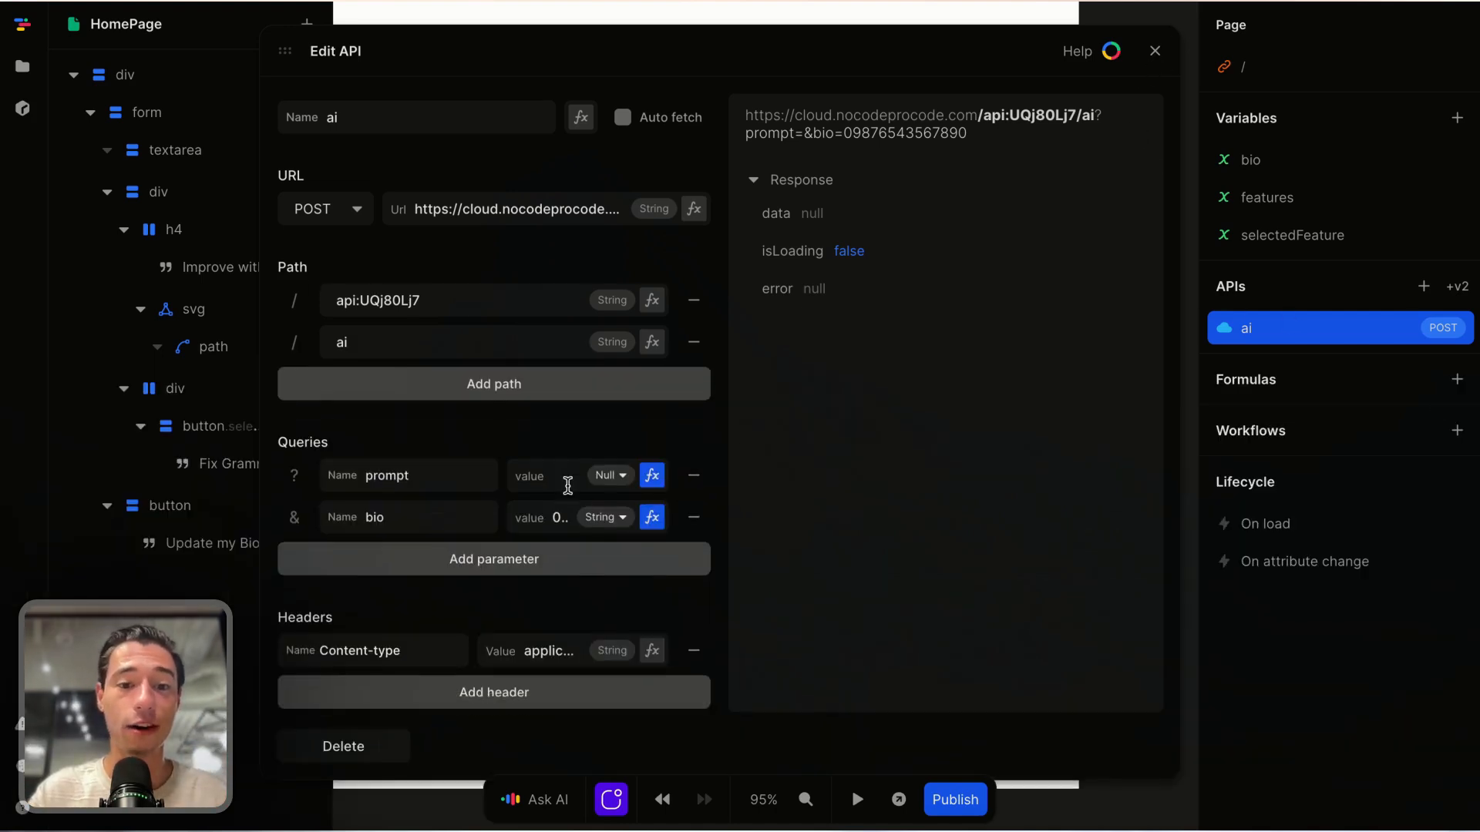
scroll(568, 485, "up", 5)
left_click(1154, 51)
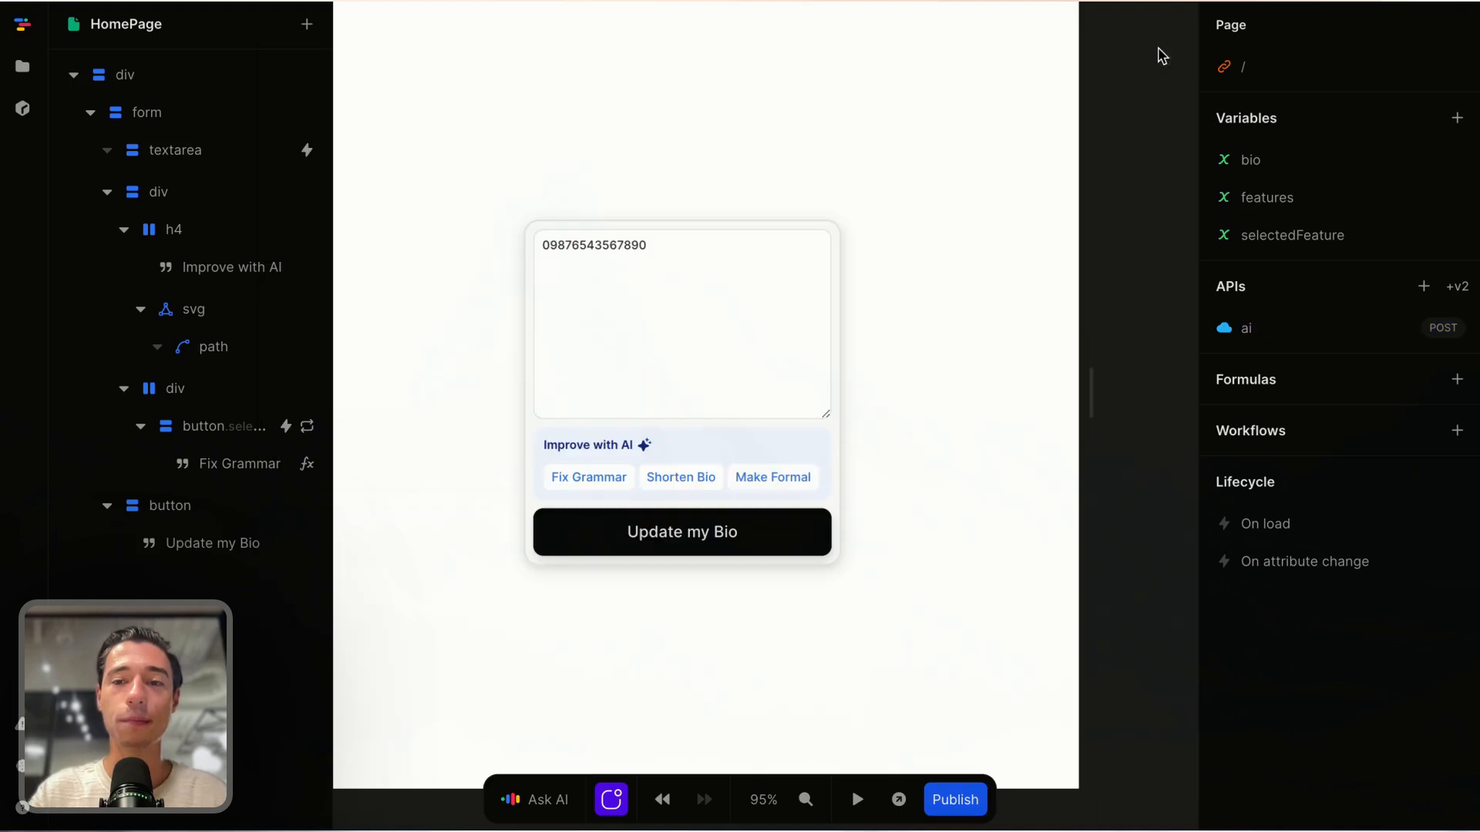
Step: Add a submit event to the form that calls the ai API after Prevent Default
left_click(838, 487)
left_click(1432, 27)
scroll(1317, 385, "down", 1)
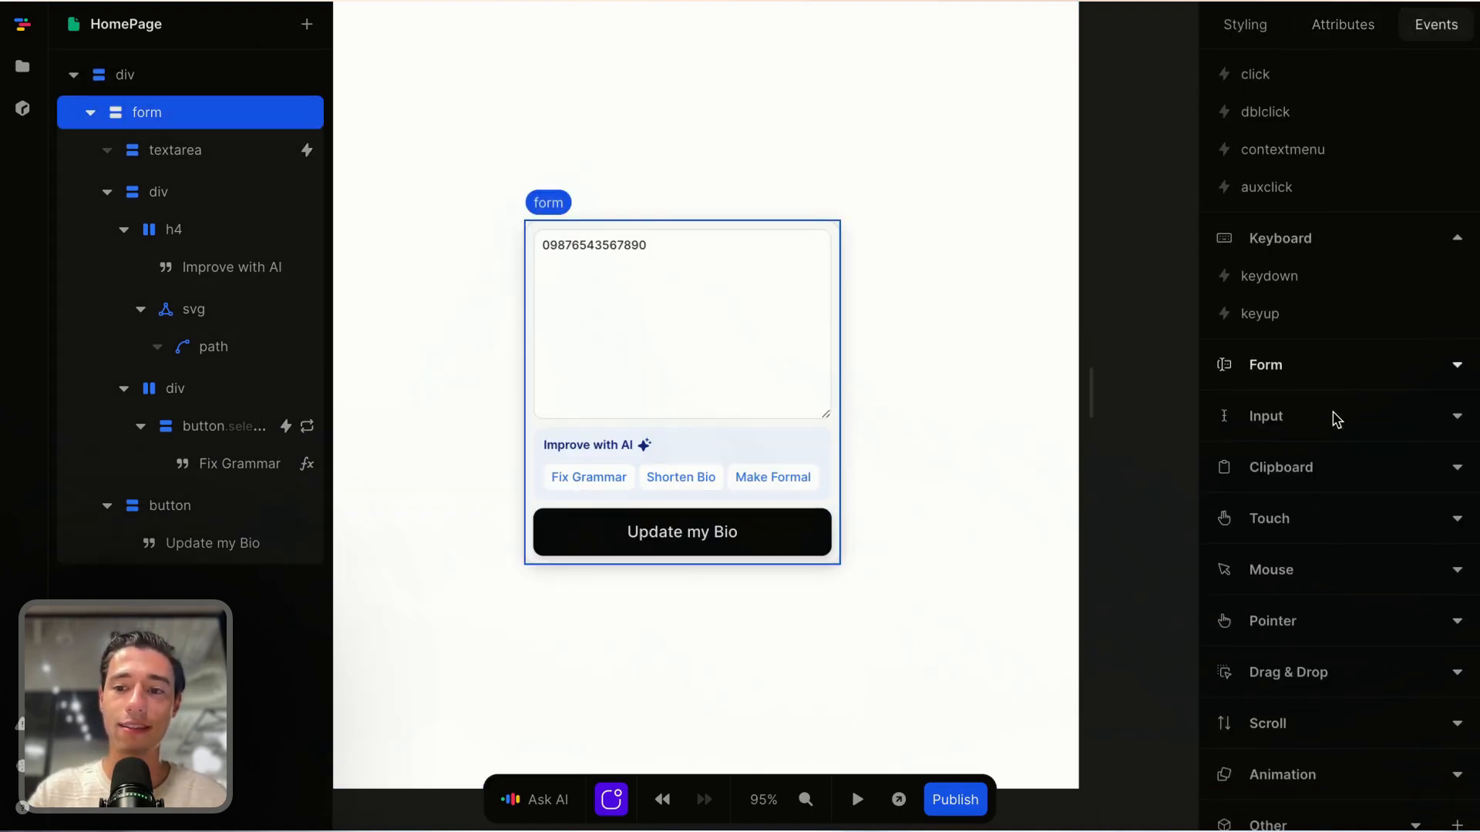
left_click(1318, 372)
left_click(1281, 405)
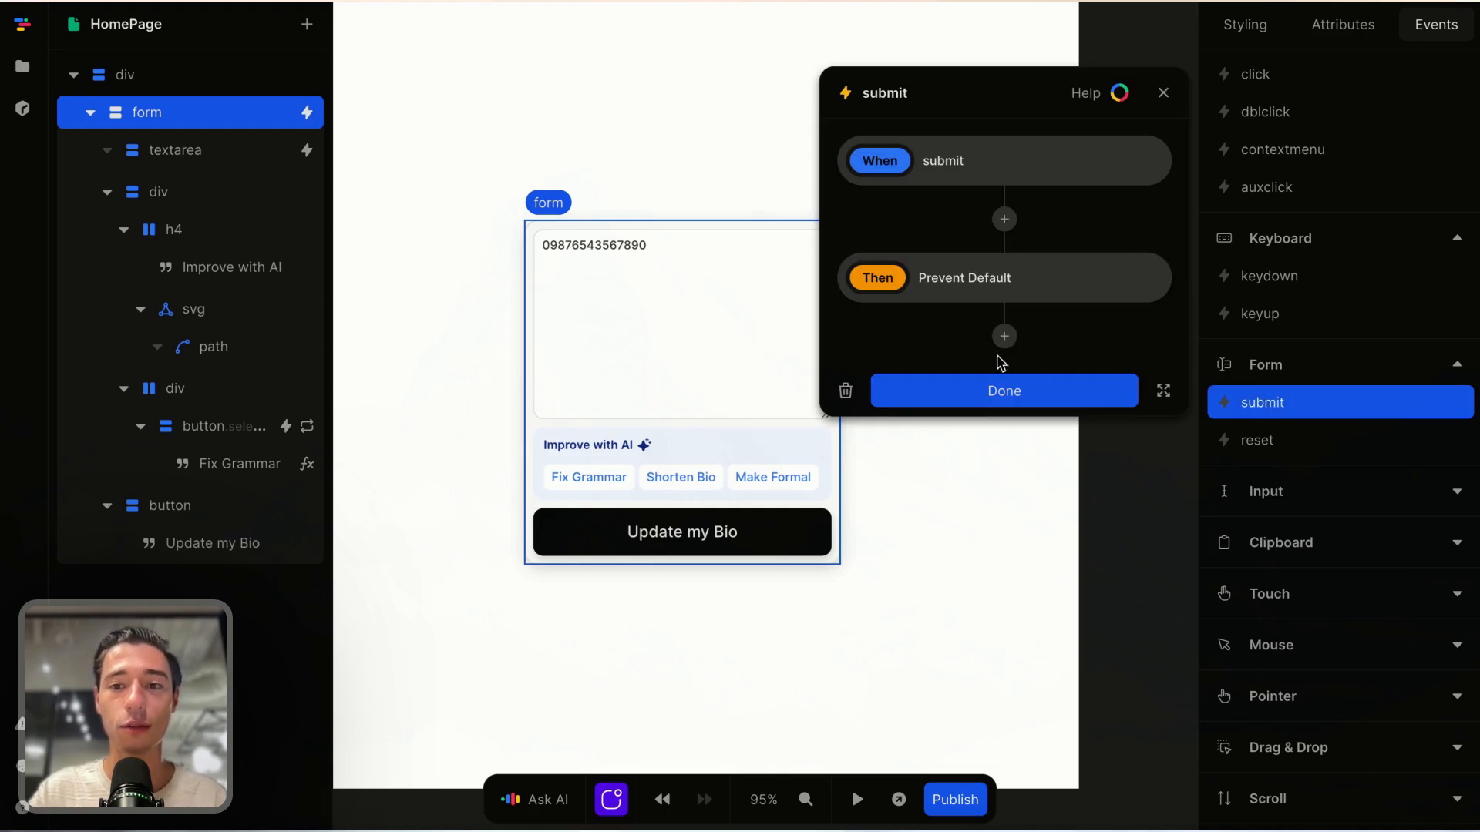
left_click(1004, 336)
left_click(941, 582)
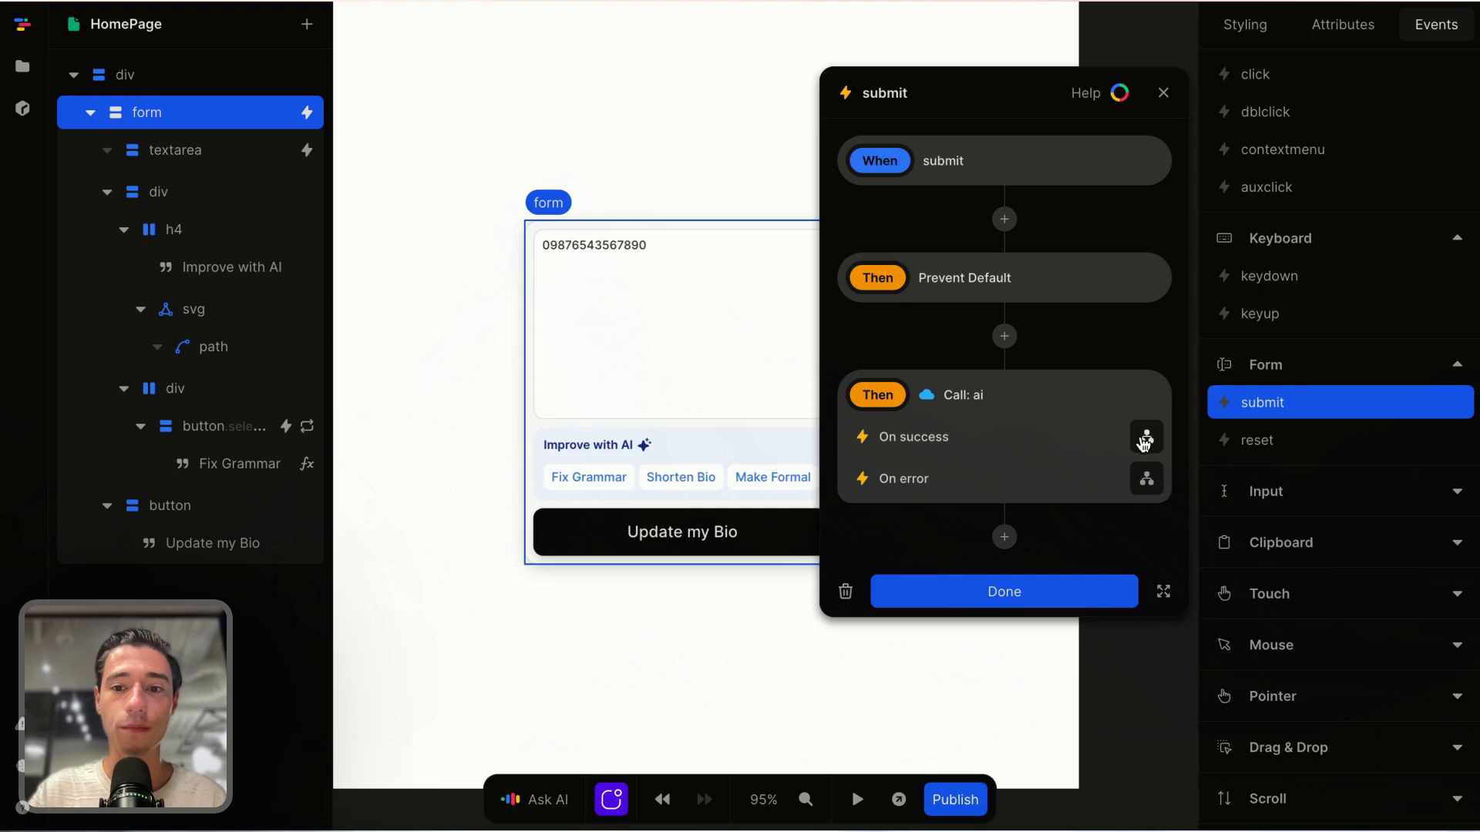
left_click(1067, 598)
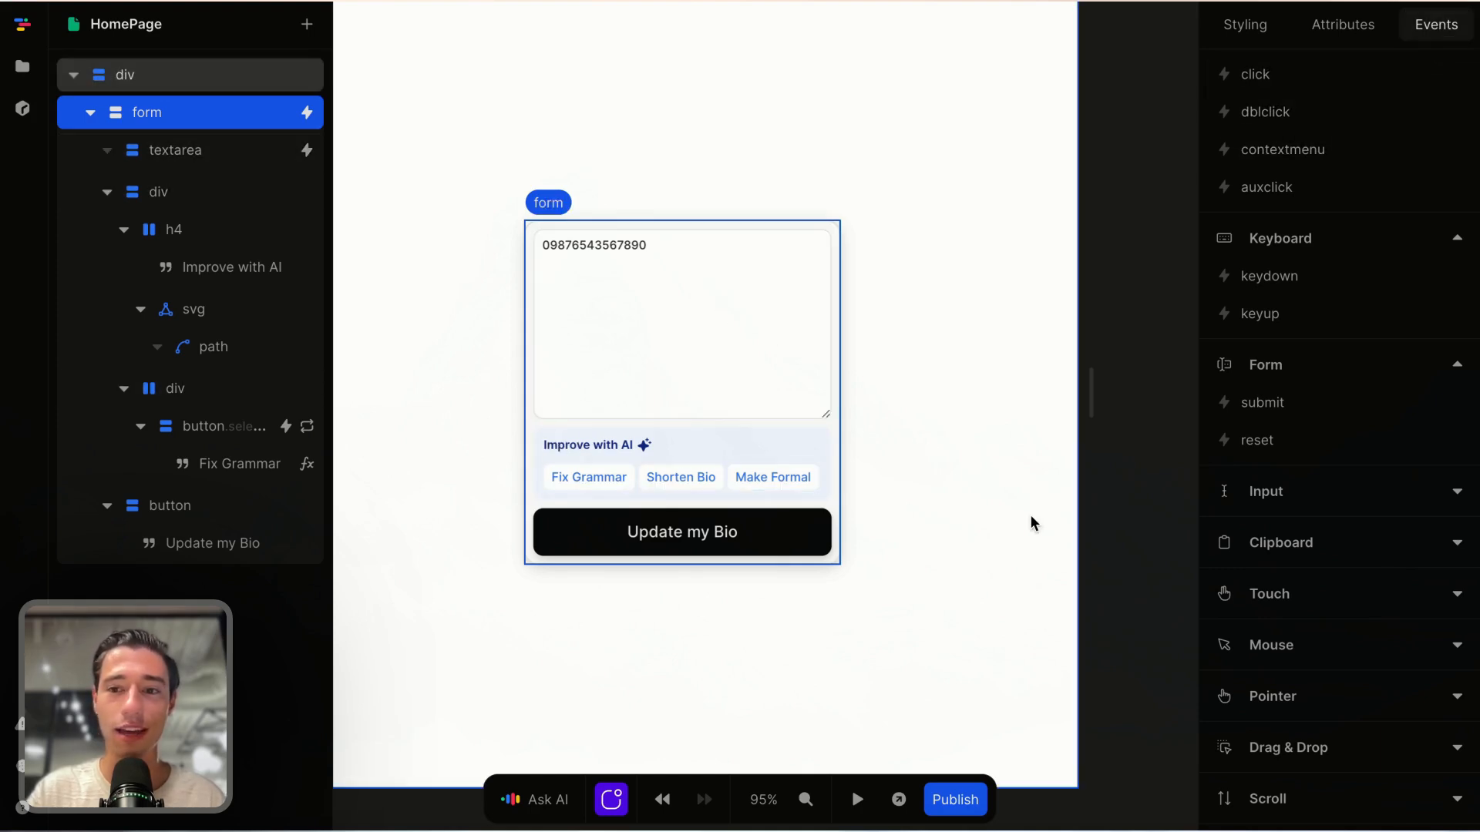
Step: Delete the form's submit event together with its ai API call
scroll(1368, 296, "up", 1)
scroll(1368, 297, "up", 1)
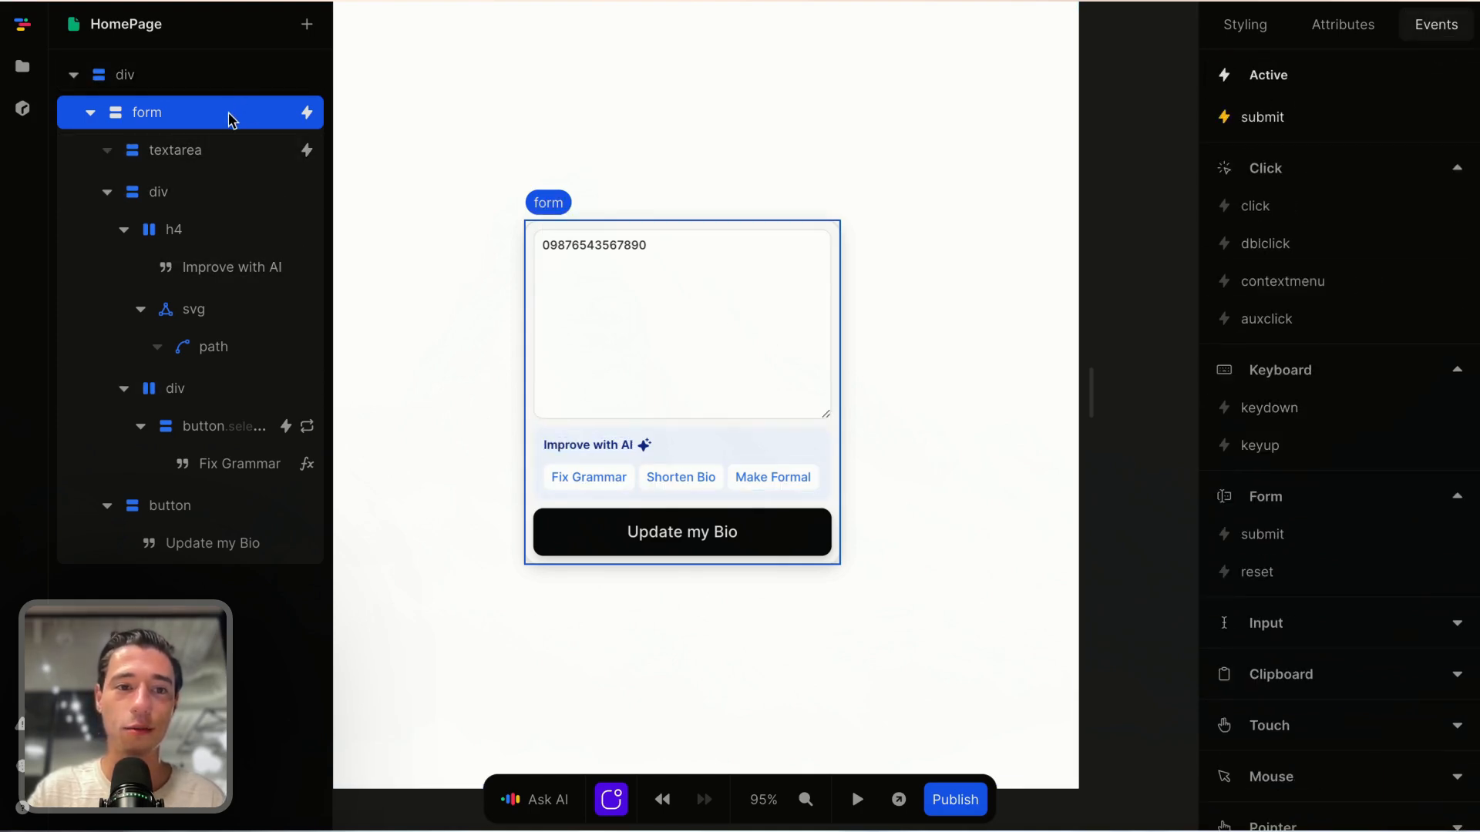
left_click(230, 150)
left_click(137, 112)
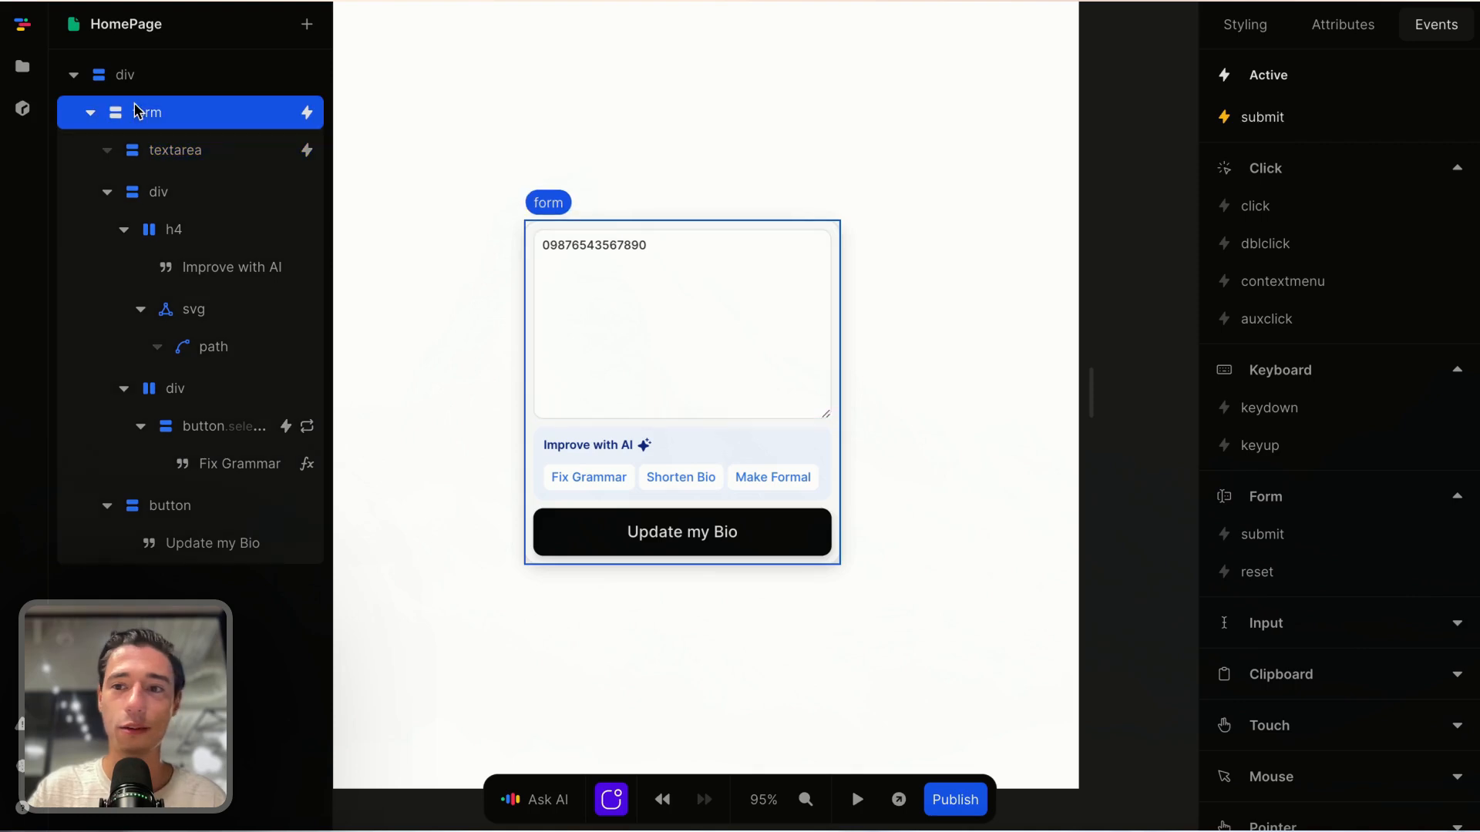
left_click(1264, 119)
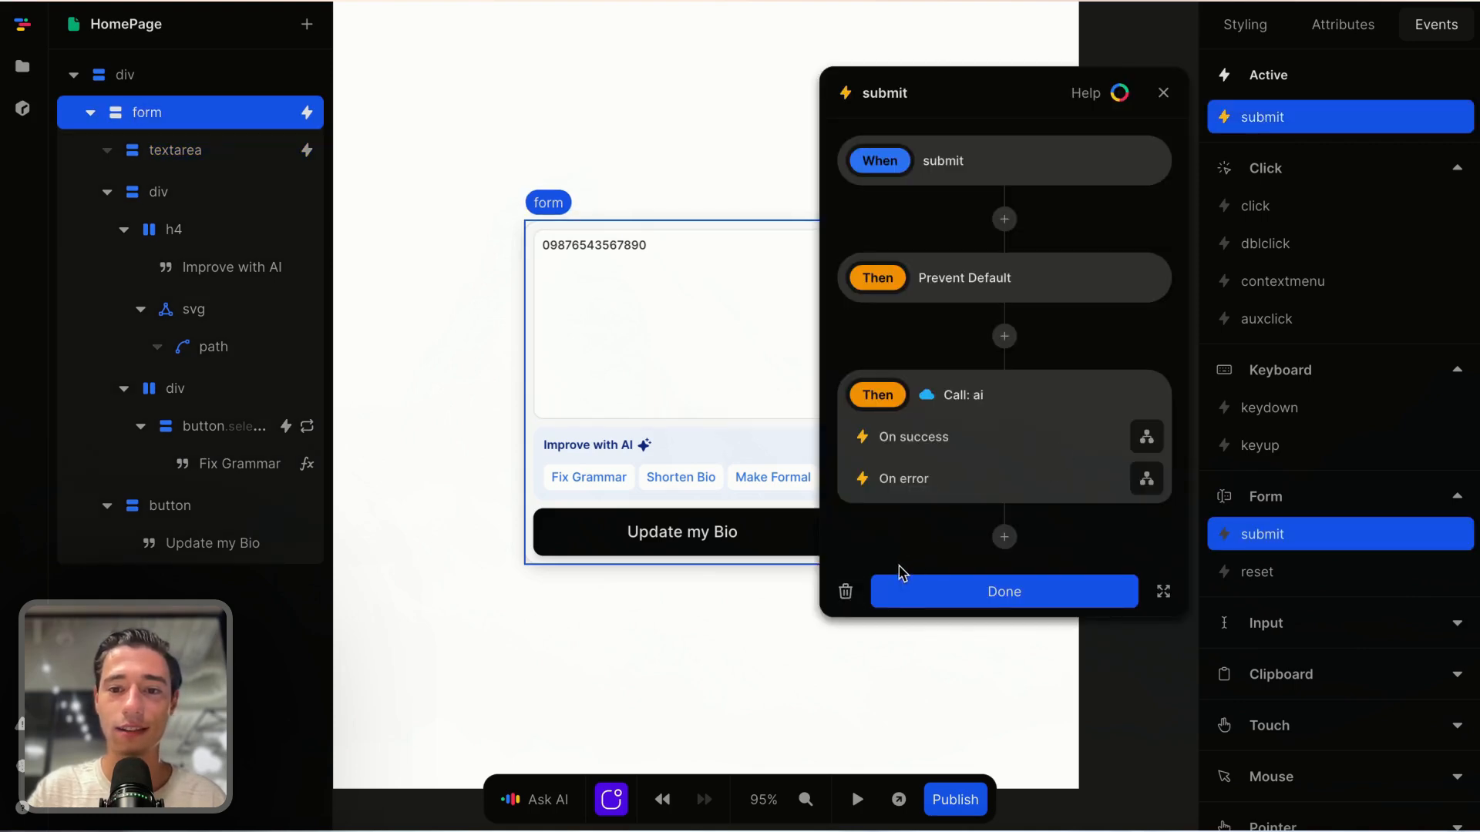
left_click(879, 591)
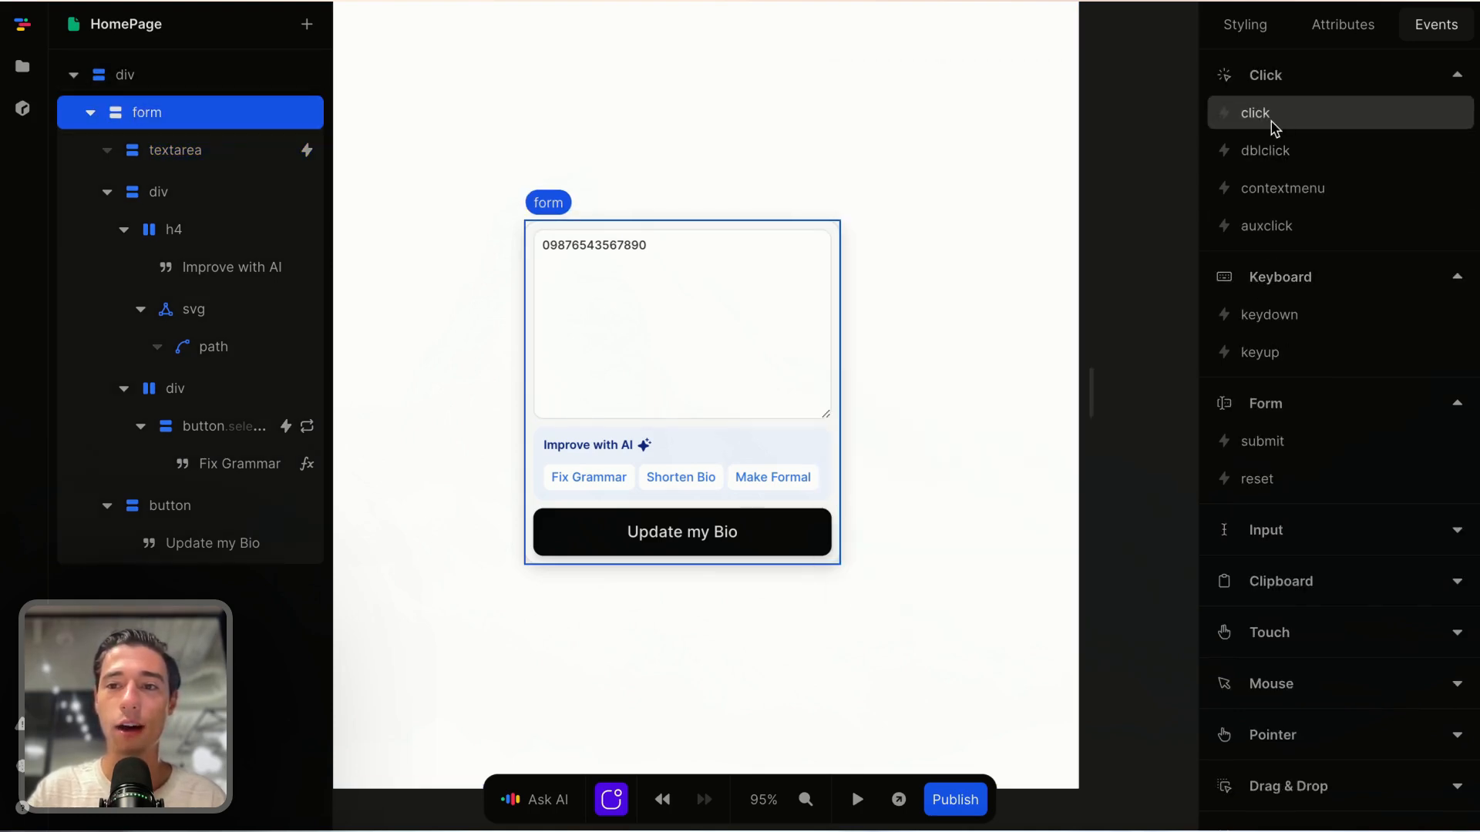
Step: Add a submit event to the form with only the Prevent Default action
scroll(1287, 328, "down", 2)
scroll(1289, 330, "down", 1)
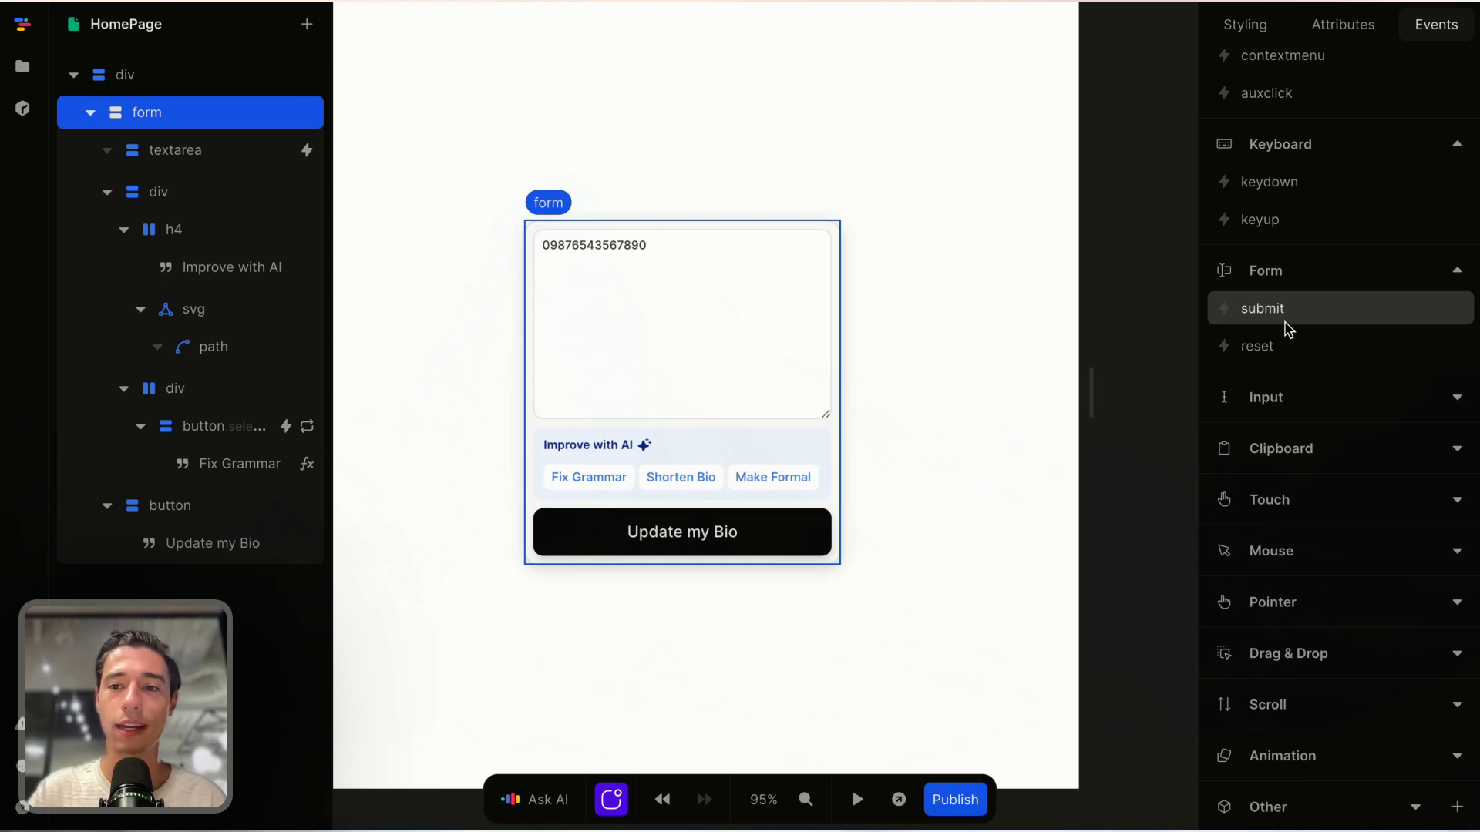
left_click(1286, 313)
left_click(1014, 390)
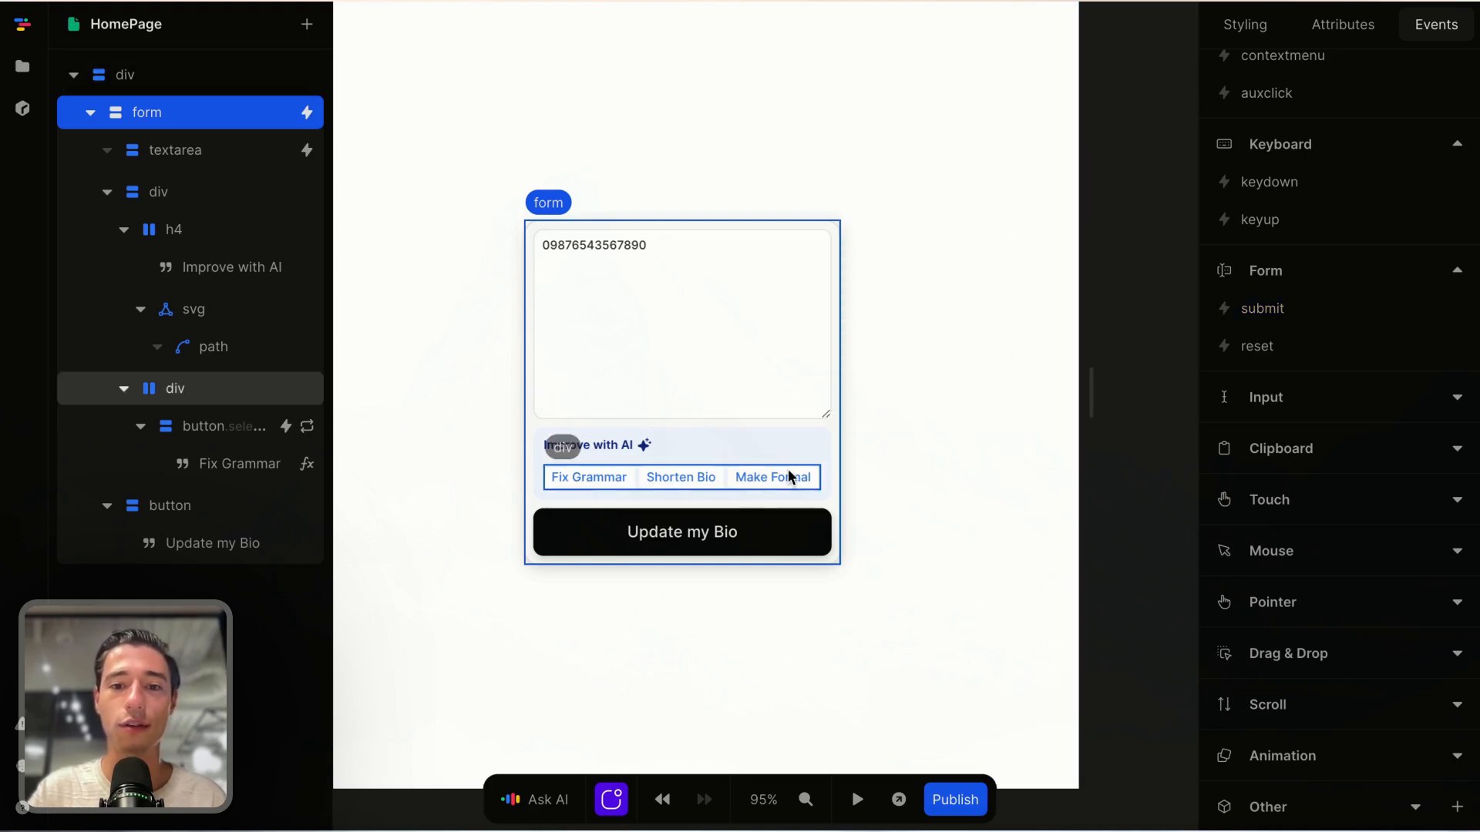
Step: Add a call to the ai API after the selectedFeature action in the AI feature buttons' click event
left_click(615, 479)
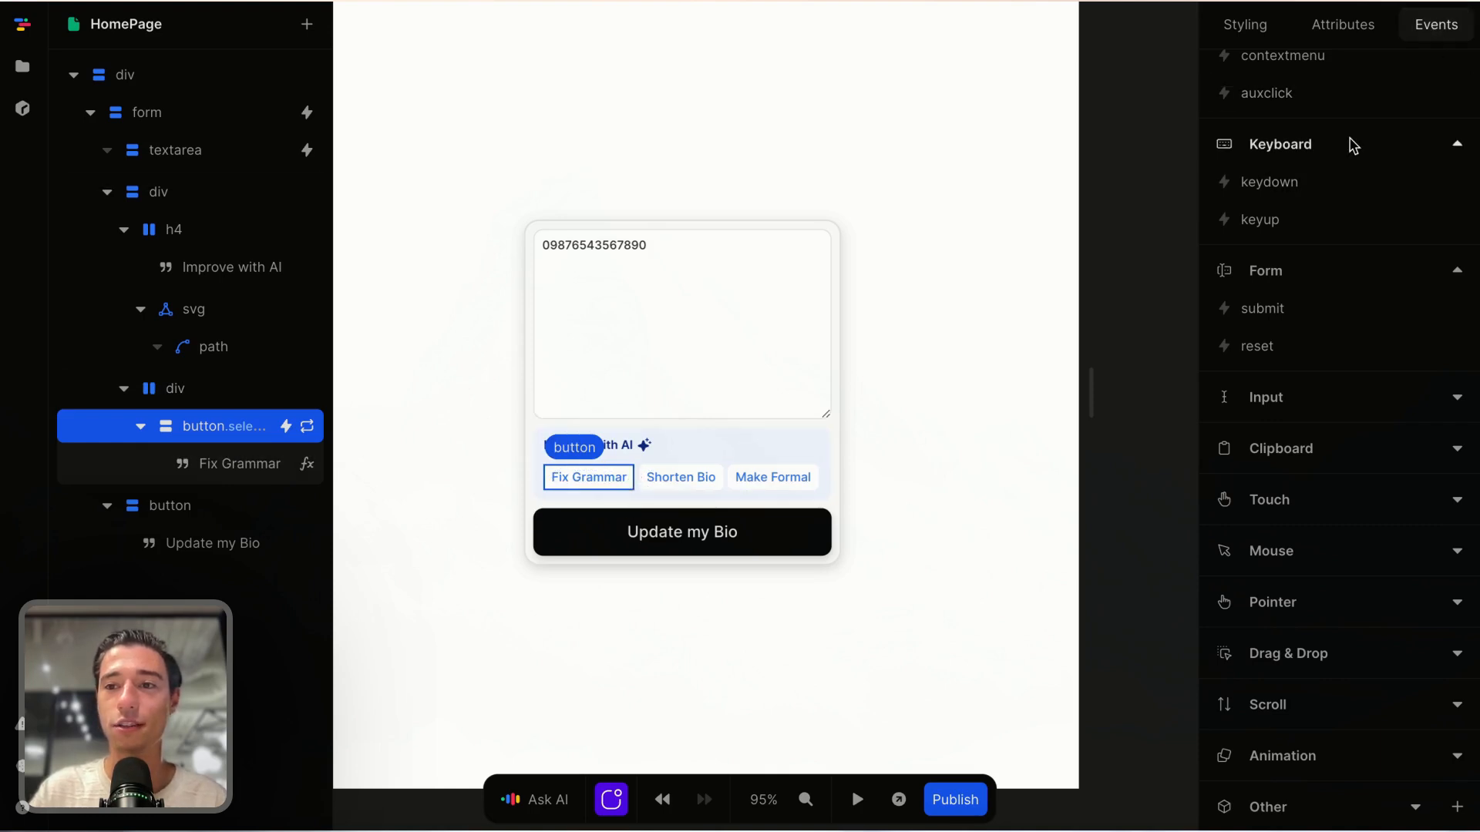
scroll(1348, 142, "up", 3)
left_click(1302, 132)
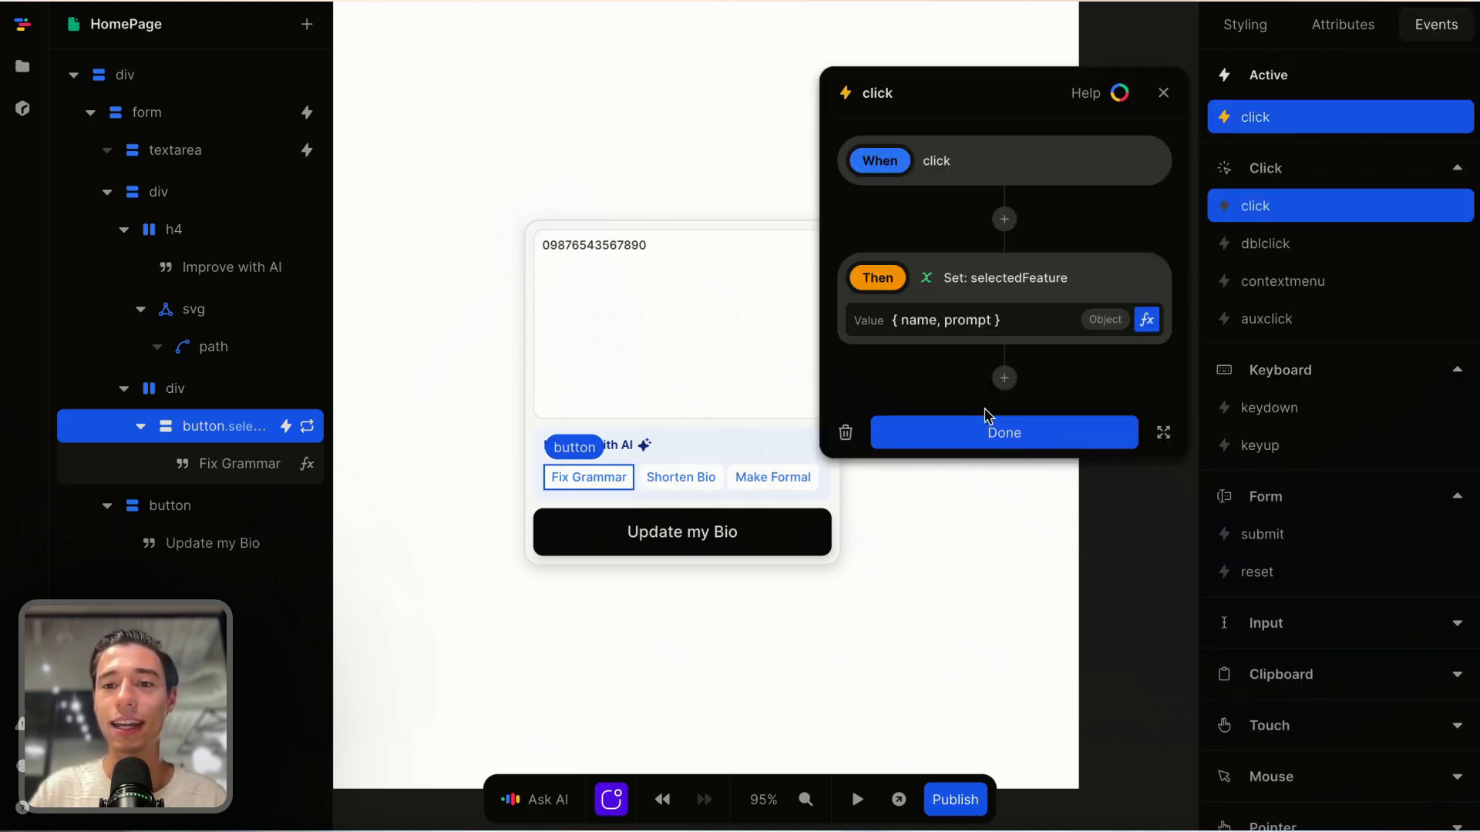
left_click(1004, 378)
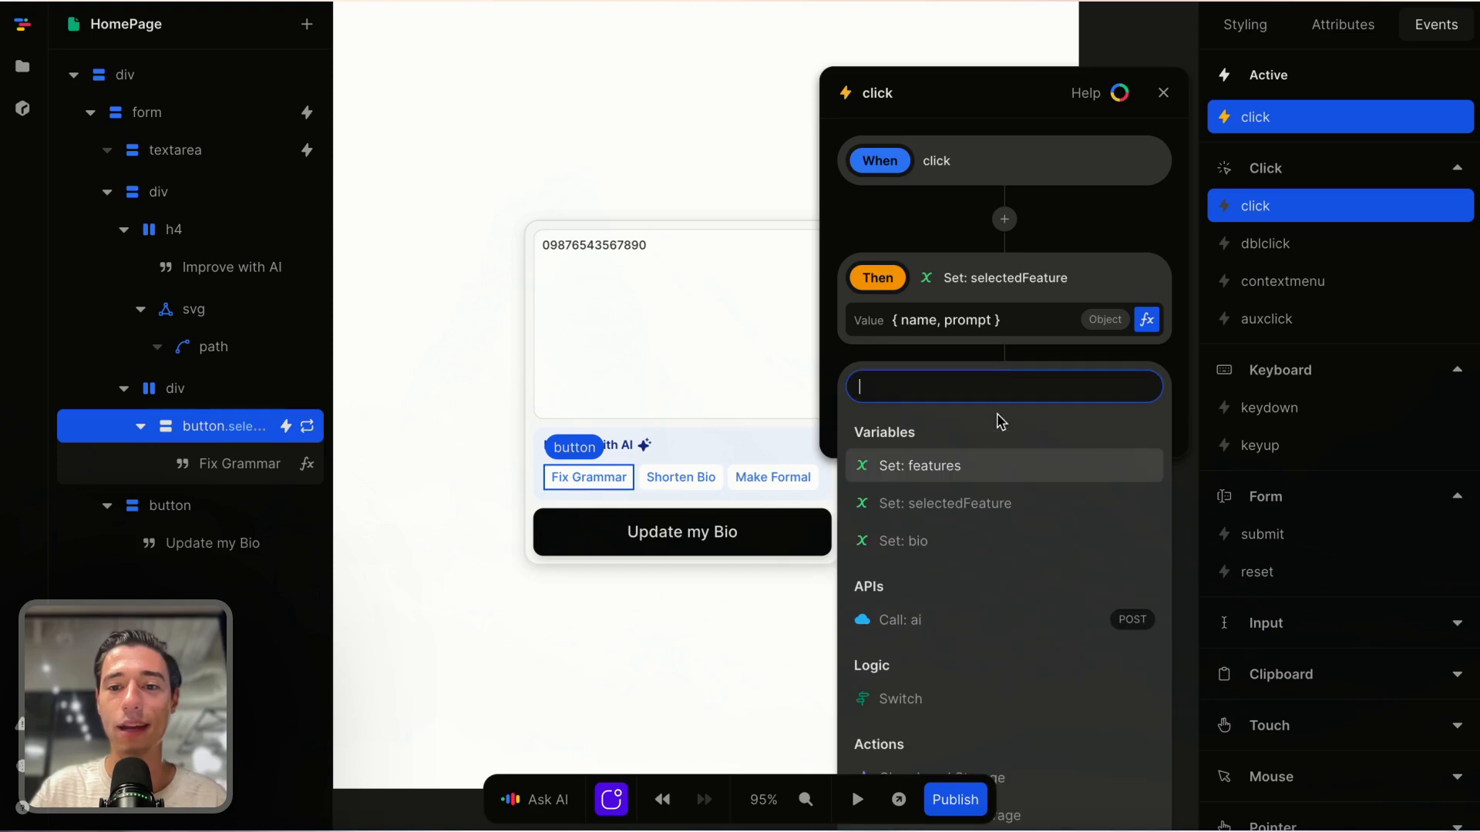
left_click(928, 619)
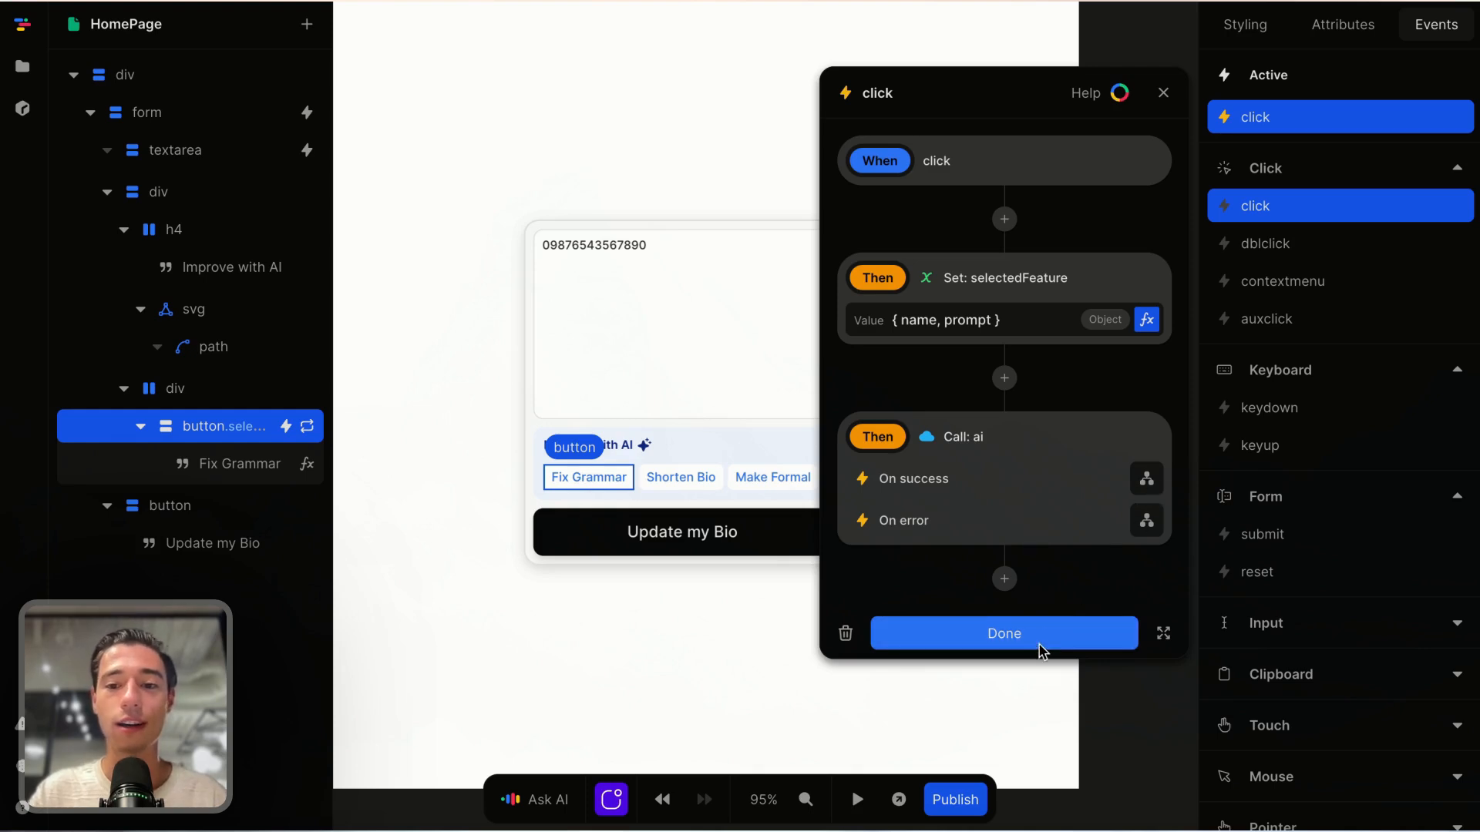
left_click(1040, 647)
Step: Trigger Fix Grammar in the preview and check the ai API's request URL and response
left_click(857, 799)
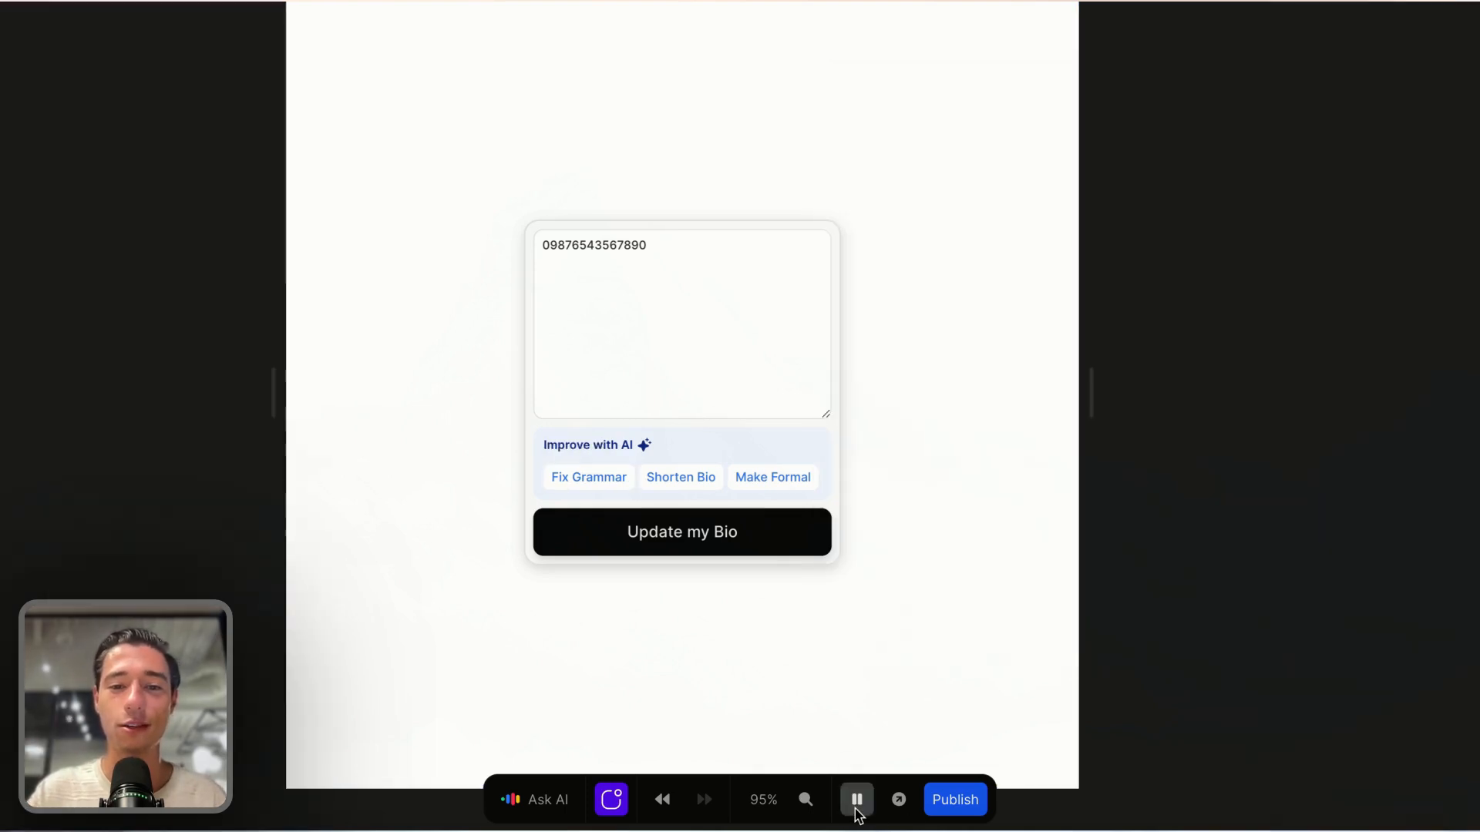
left_click(617, 484)
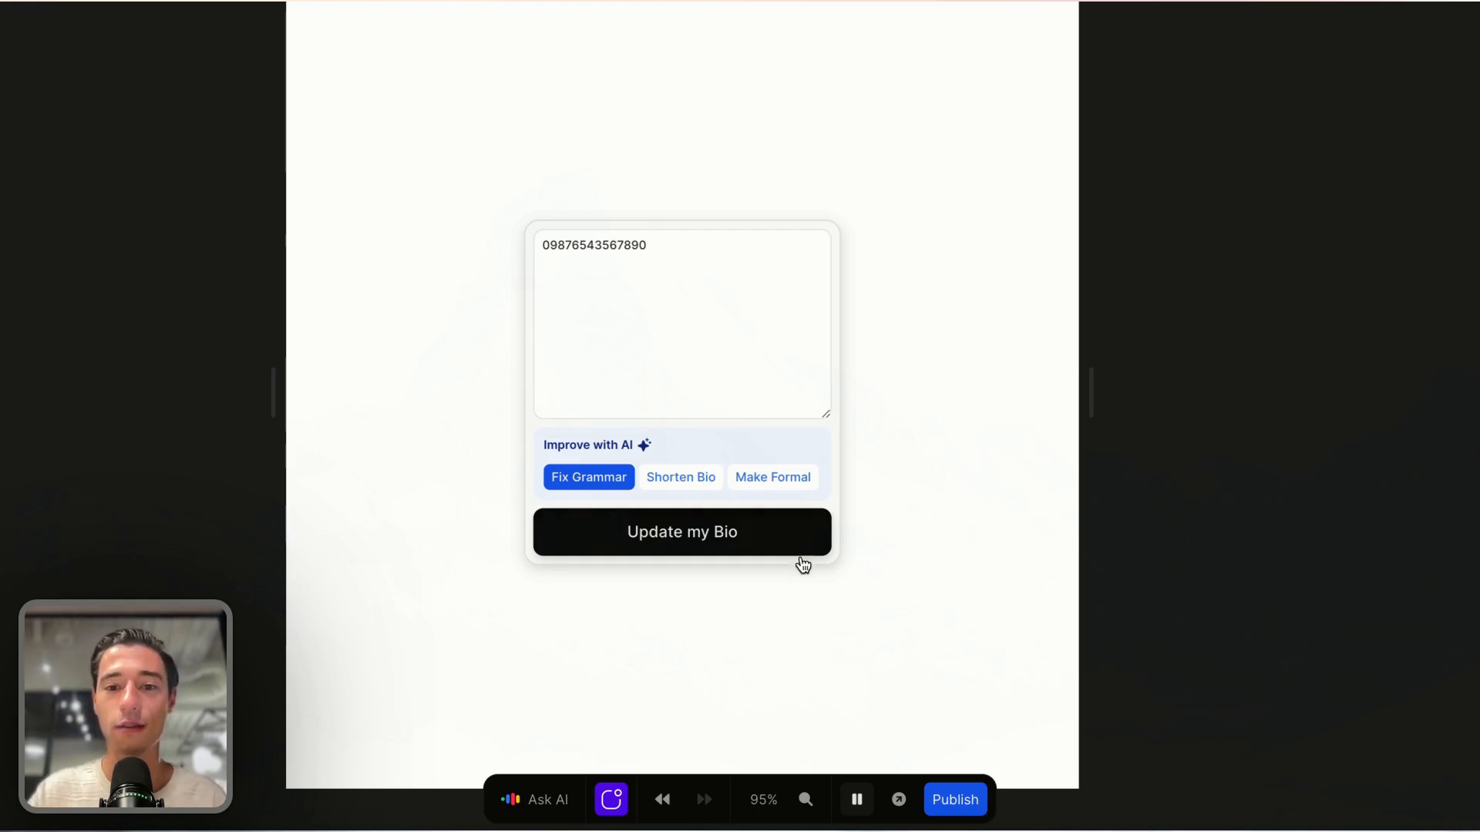
left_click(857, 800)
left_click(643, 351)
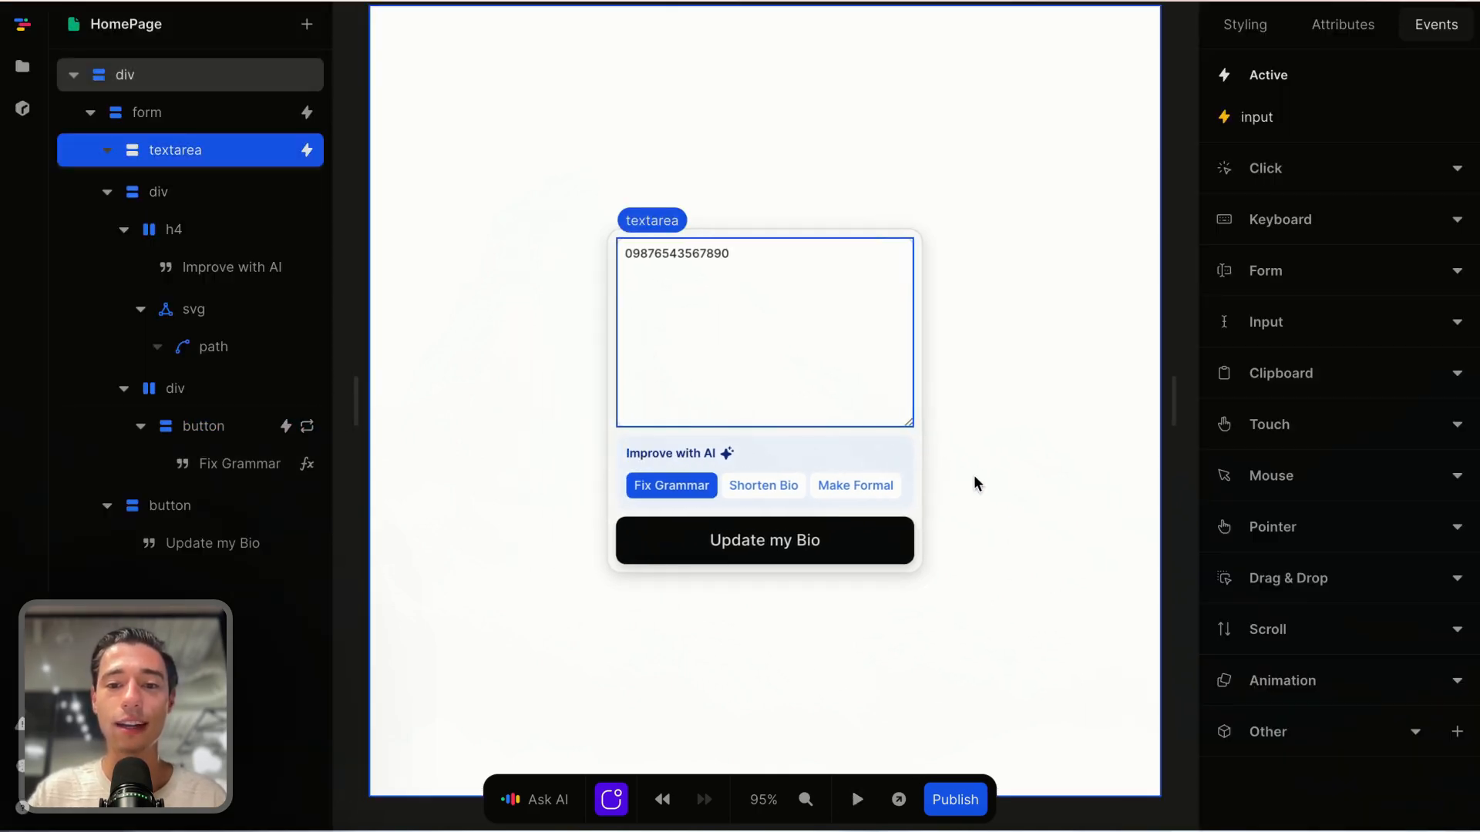
scroll(1164, 400, "right", 1)
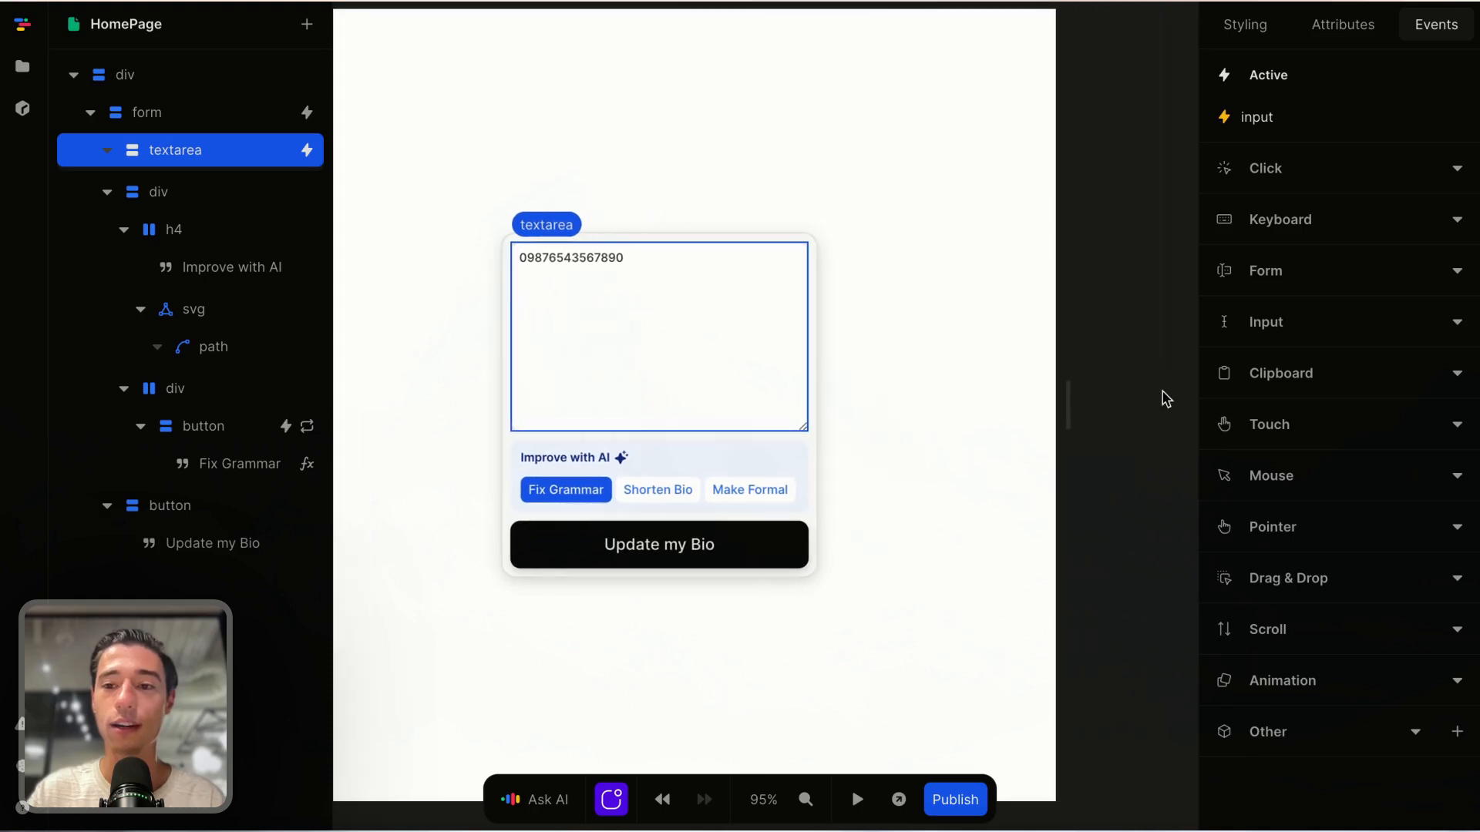
left_click(1162, 308)
left_click(1241, 319)
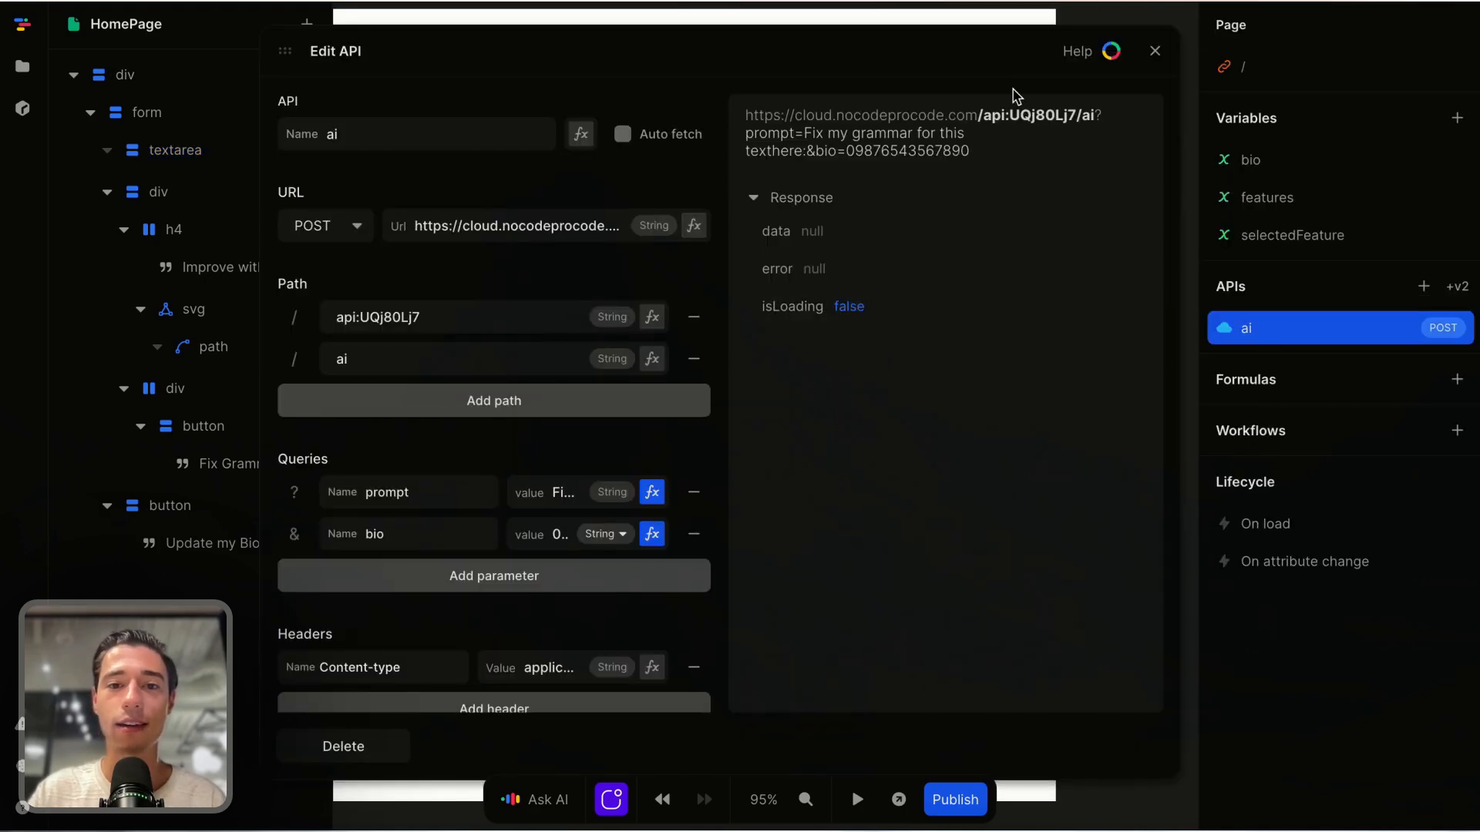
left_click(1153, 53)
Step: Trigger Shorten Bio in the preview and open the ai endpoint's request history in Xano
left_click(856, 799)
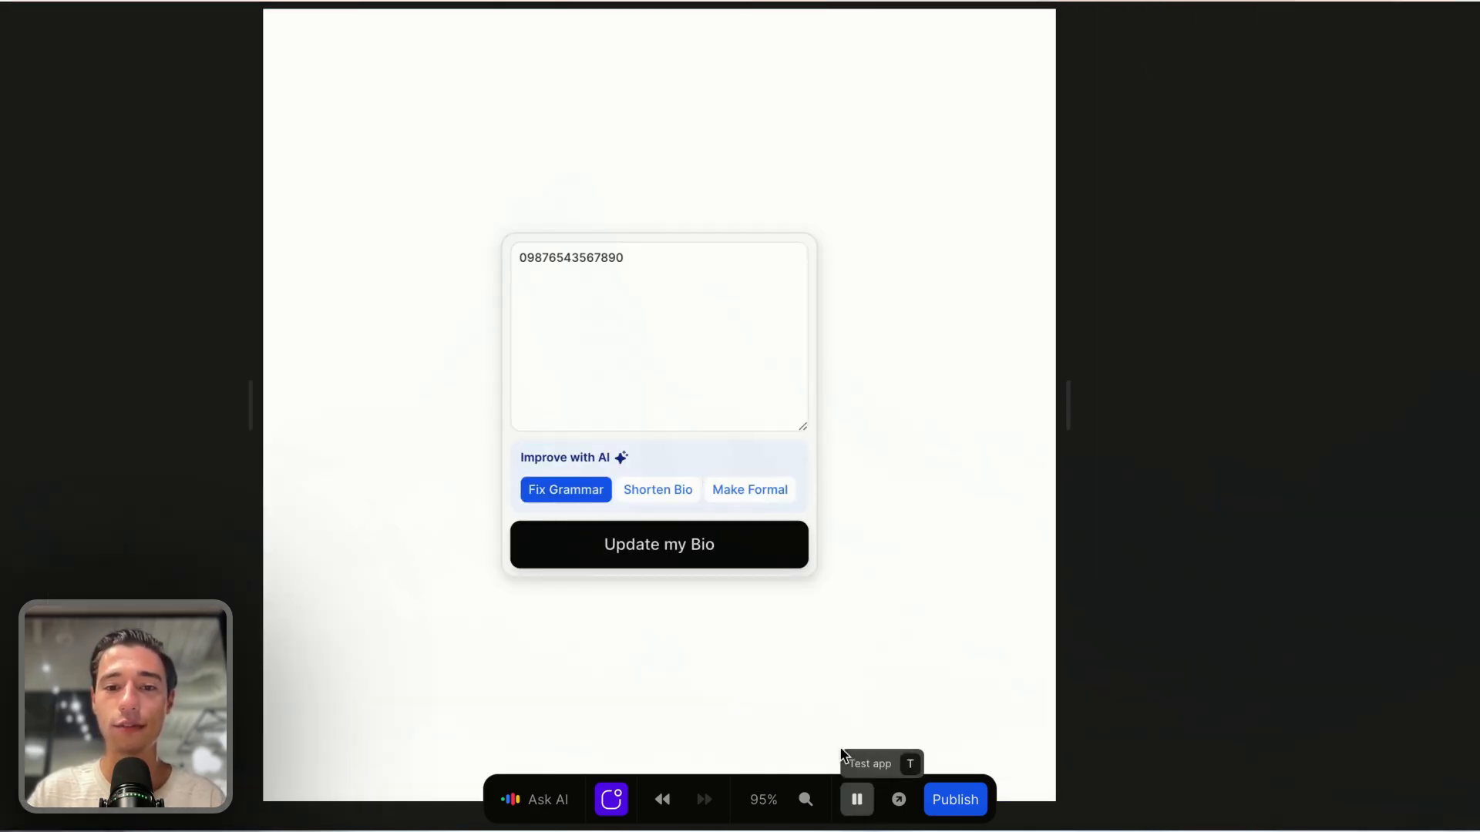
left_click(679, 497)
mouse_move(68, 383)
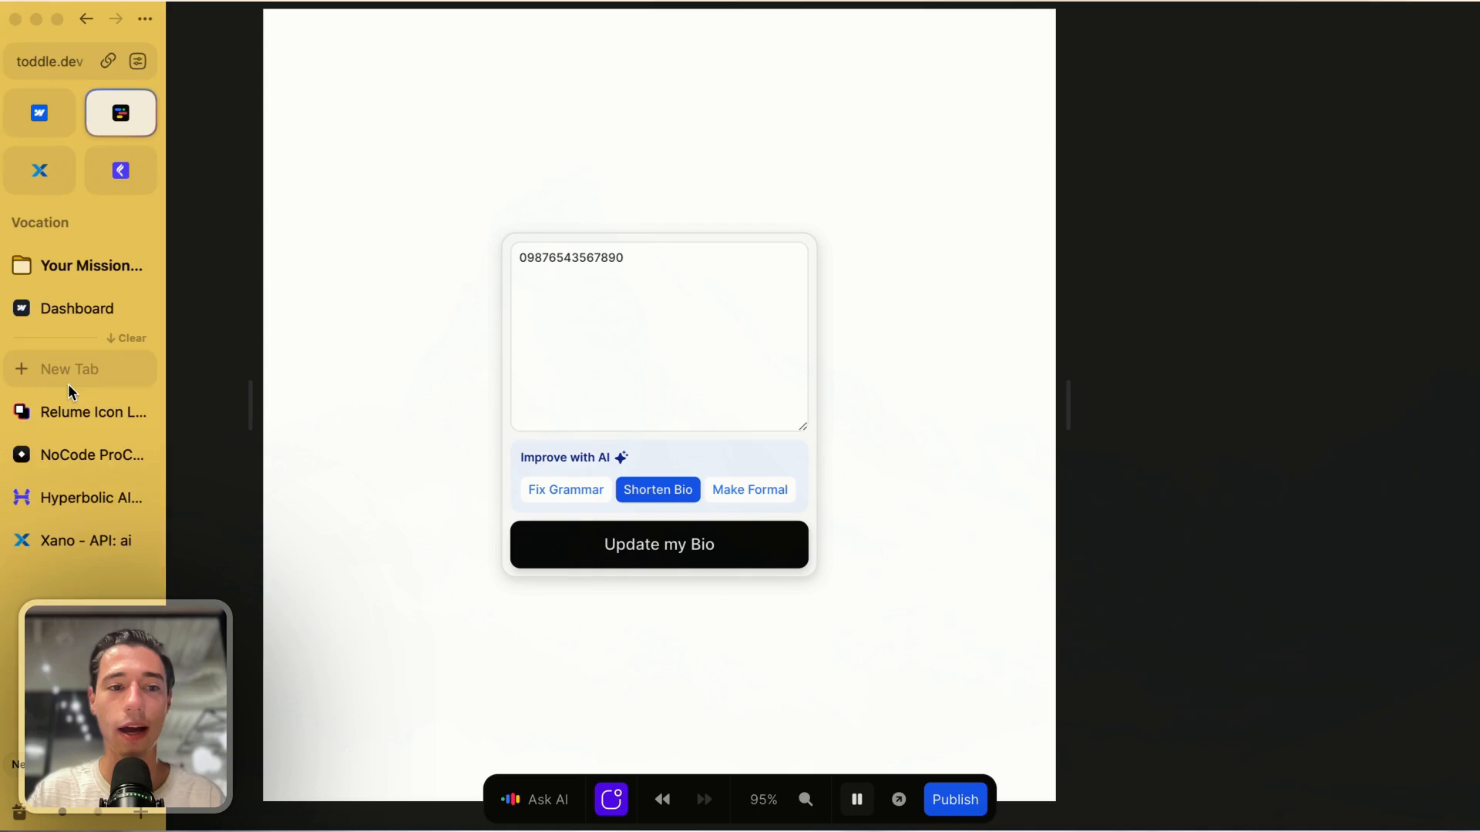
left_click(59, 540)
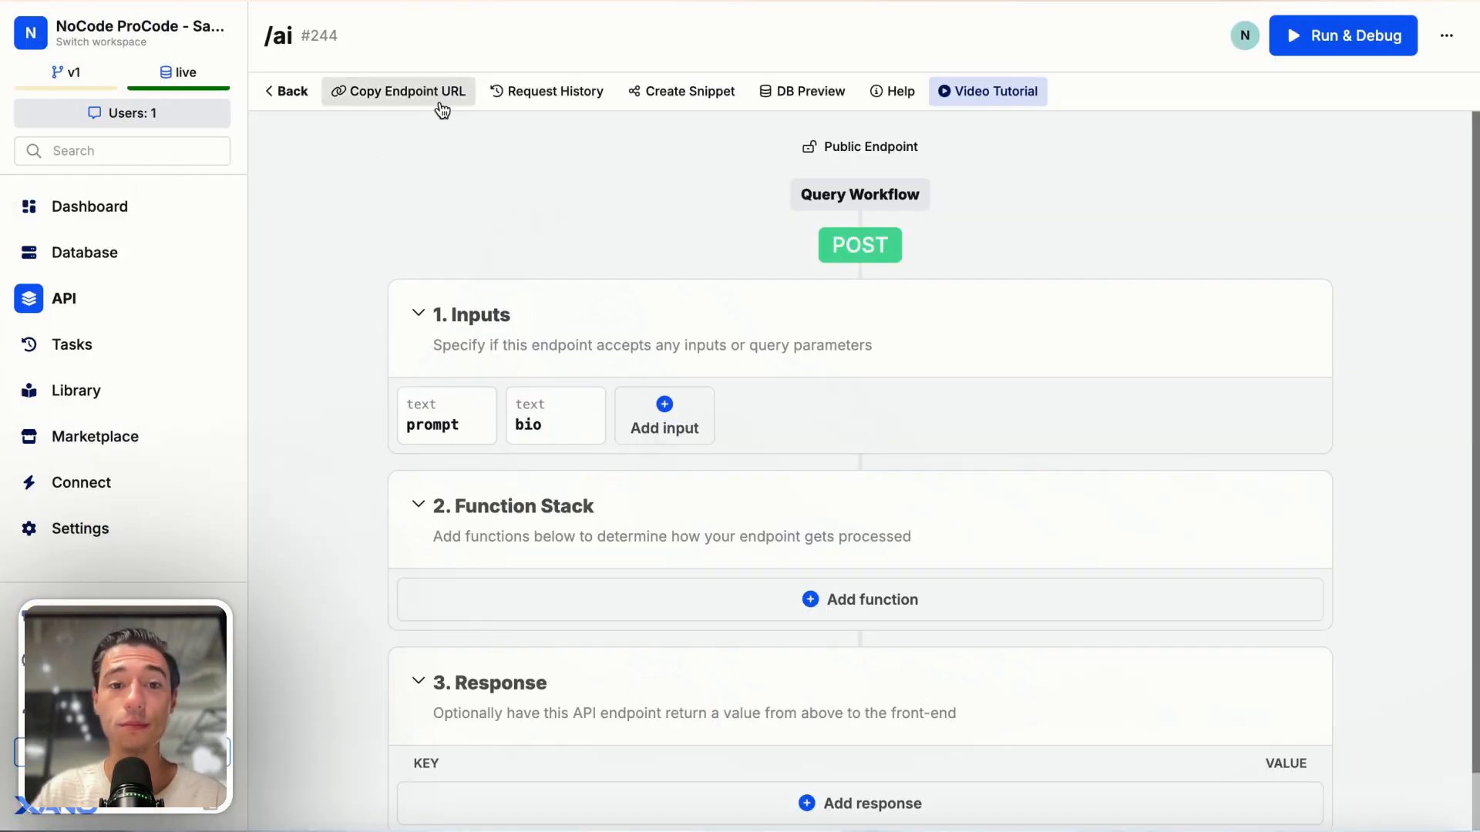
left_click(552, 100)
scroll(1233, 501, "down", 2)
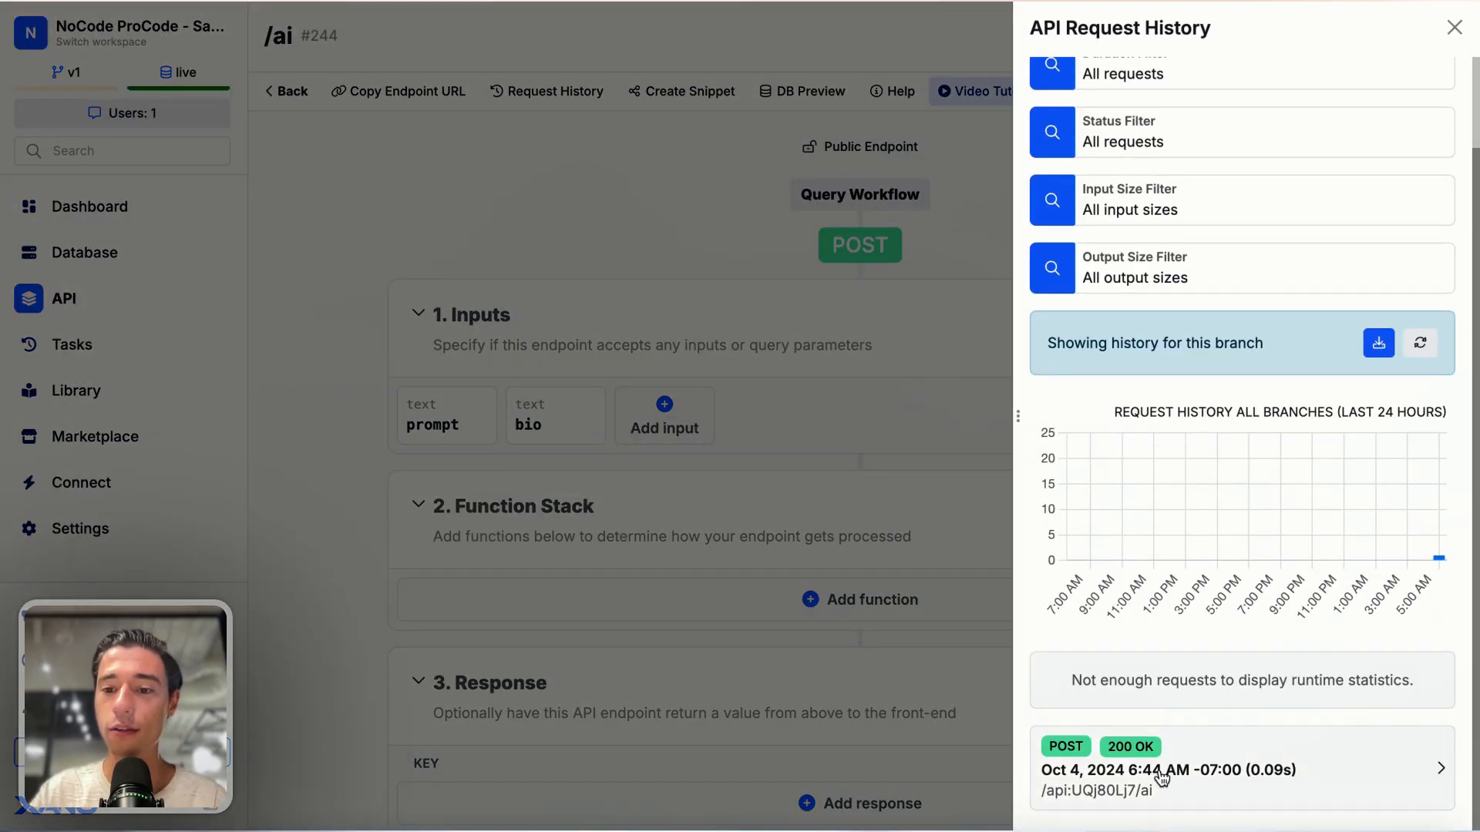
Step: Inspect the bio and prompt inputs of the logged POST request and return to the request list
left_click(1174, 720)
left_click(1040, 473)
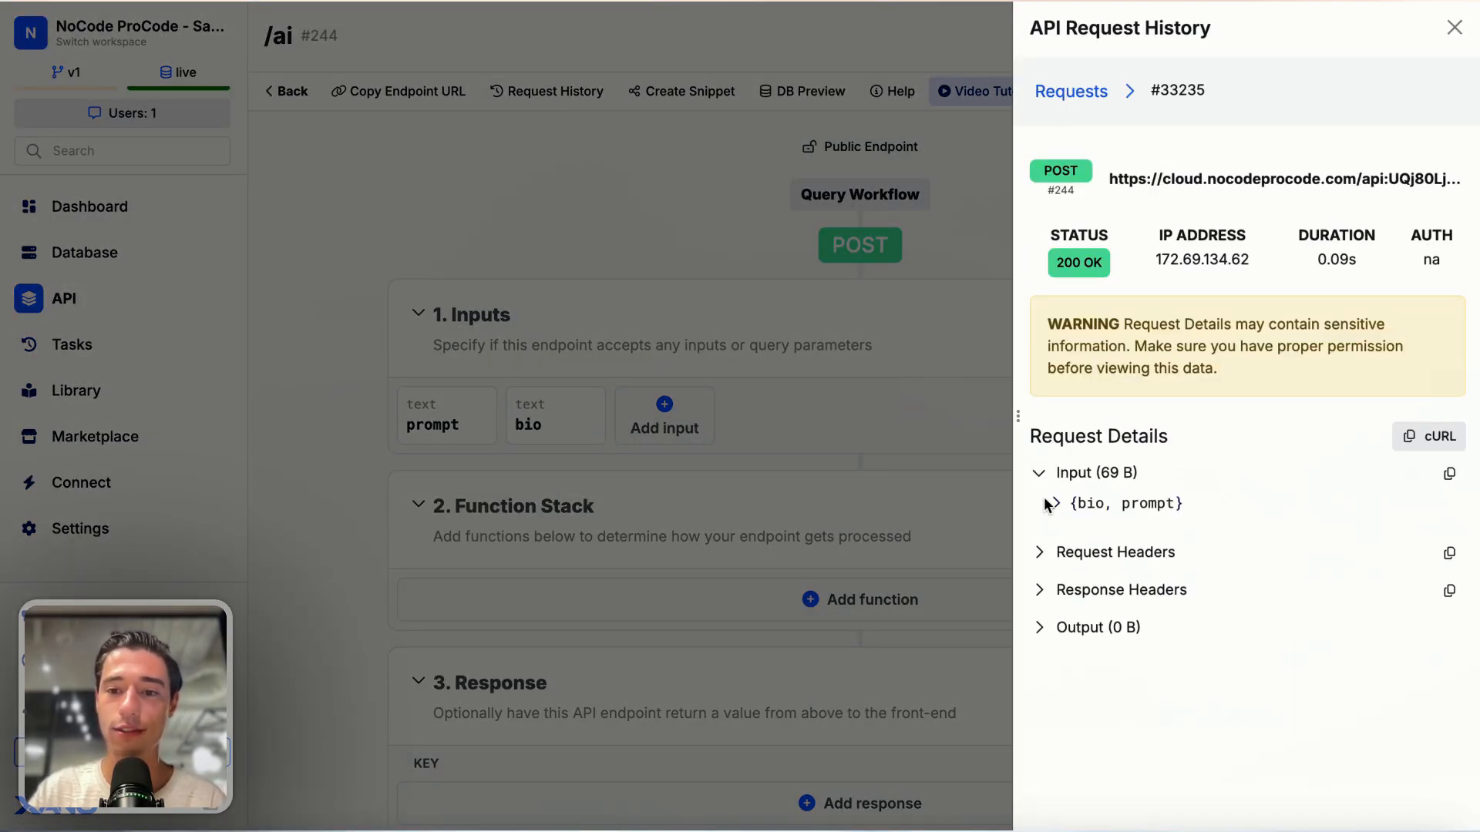
left_click(1057, 505)
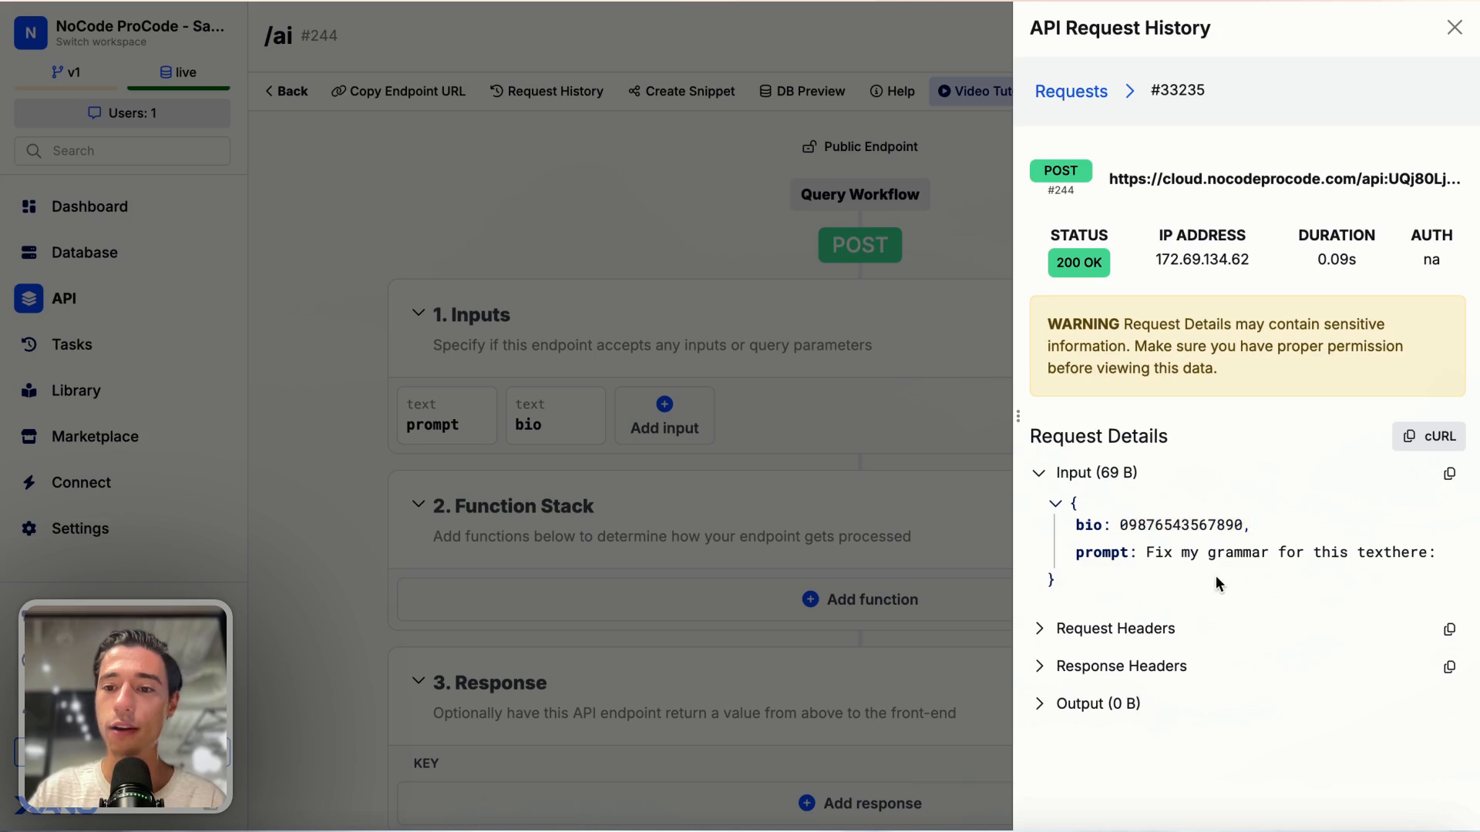
left_click_drag(1164, 552, 1393, 553)
left_click(1368, 510)
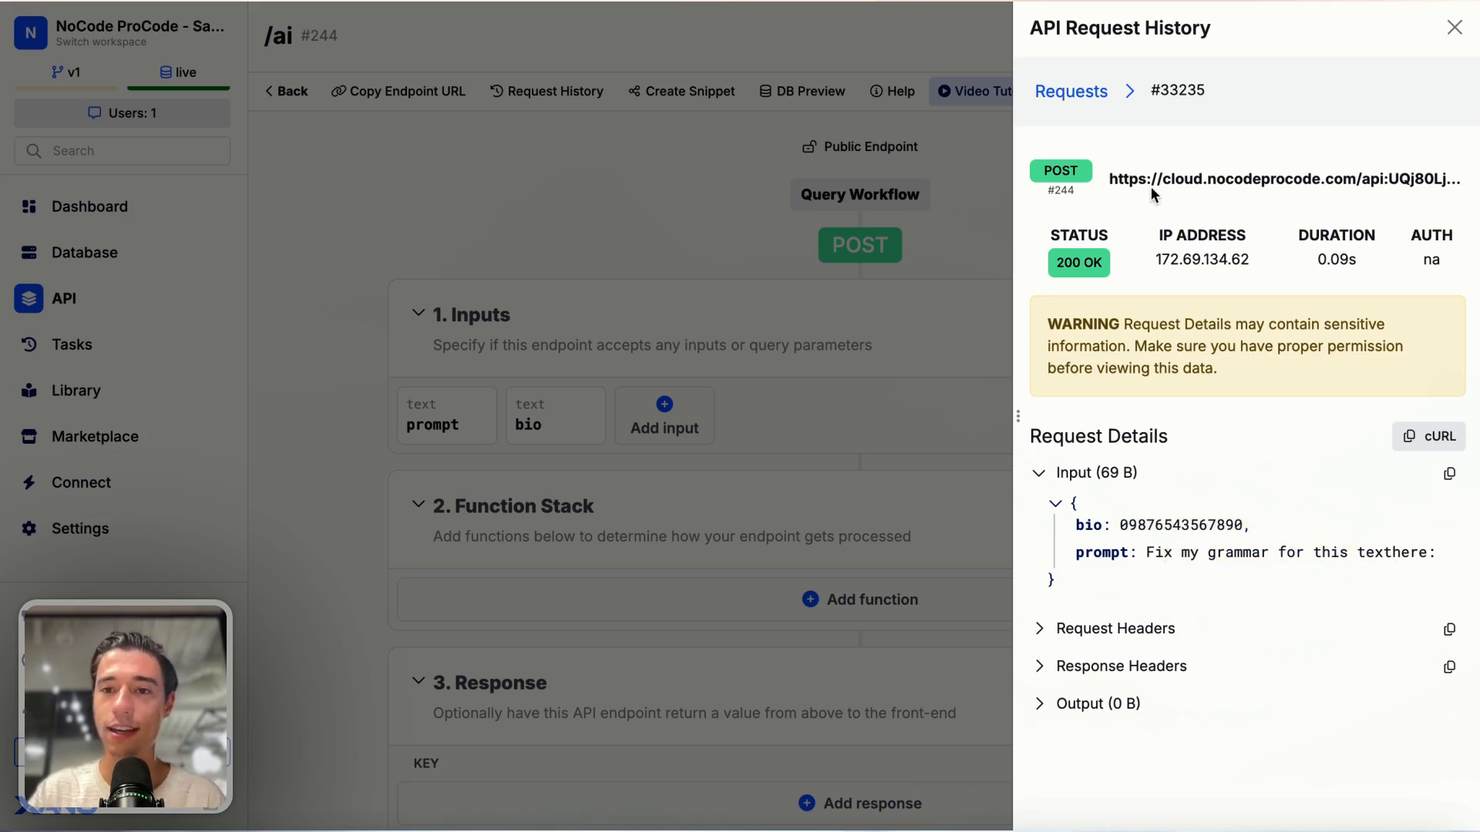
left_click(1072, 92)
Step: Switch back to toddle, stop the preview and check the selectedFeature variable's current value
left_click(121, 117)
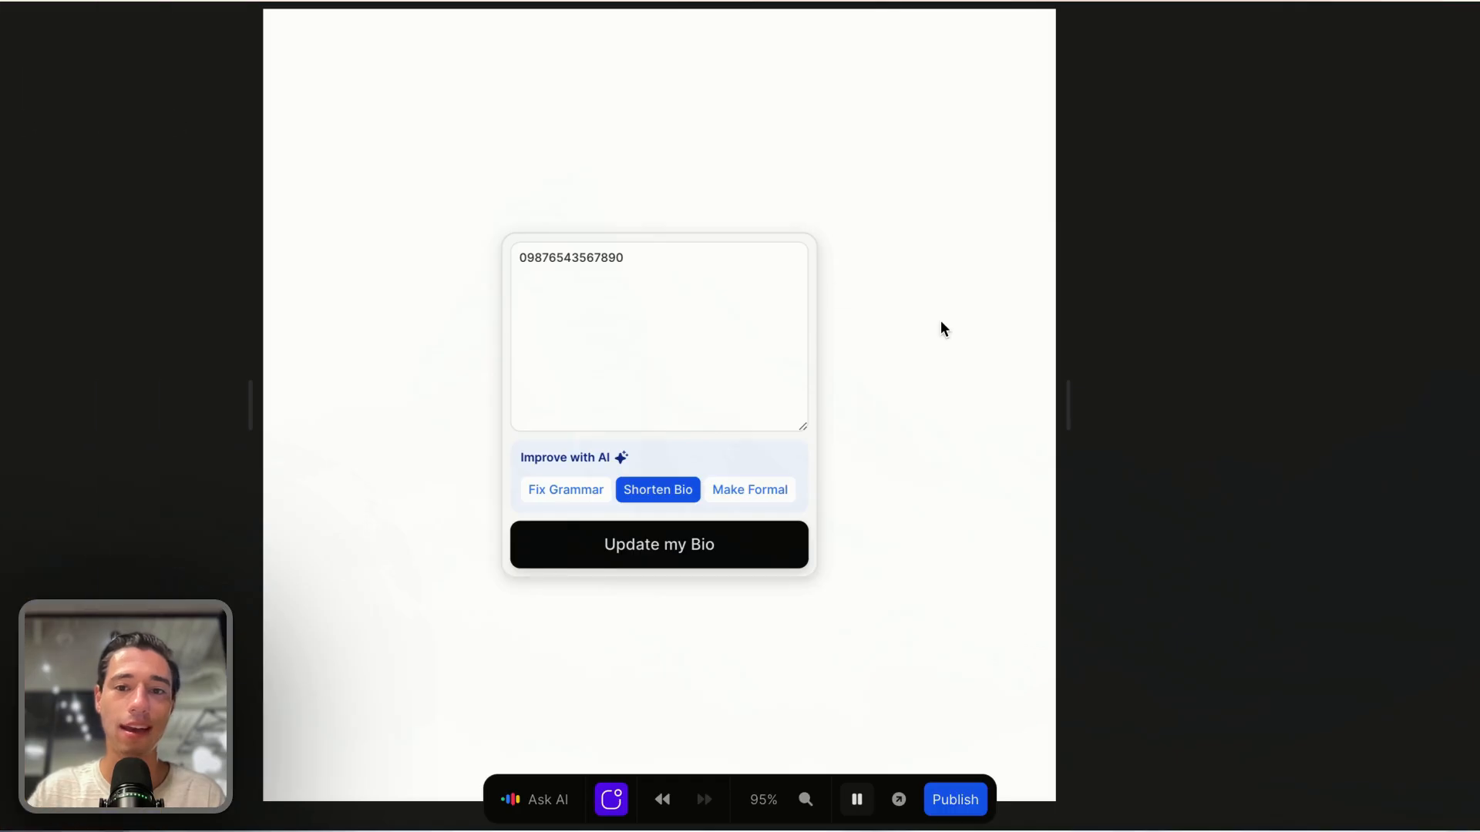
left_click(857, 801)
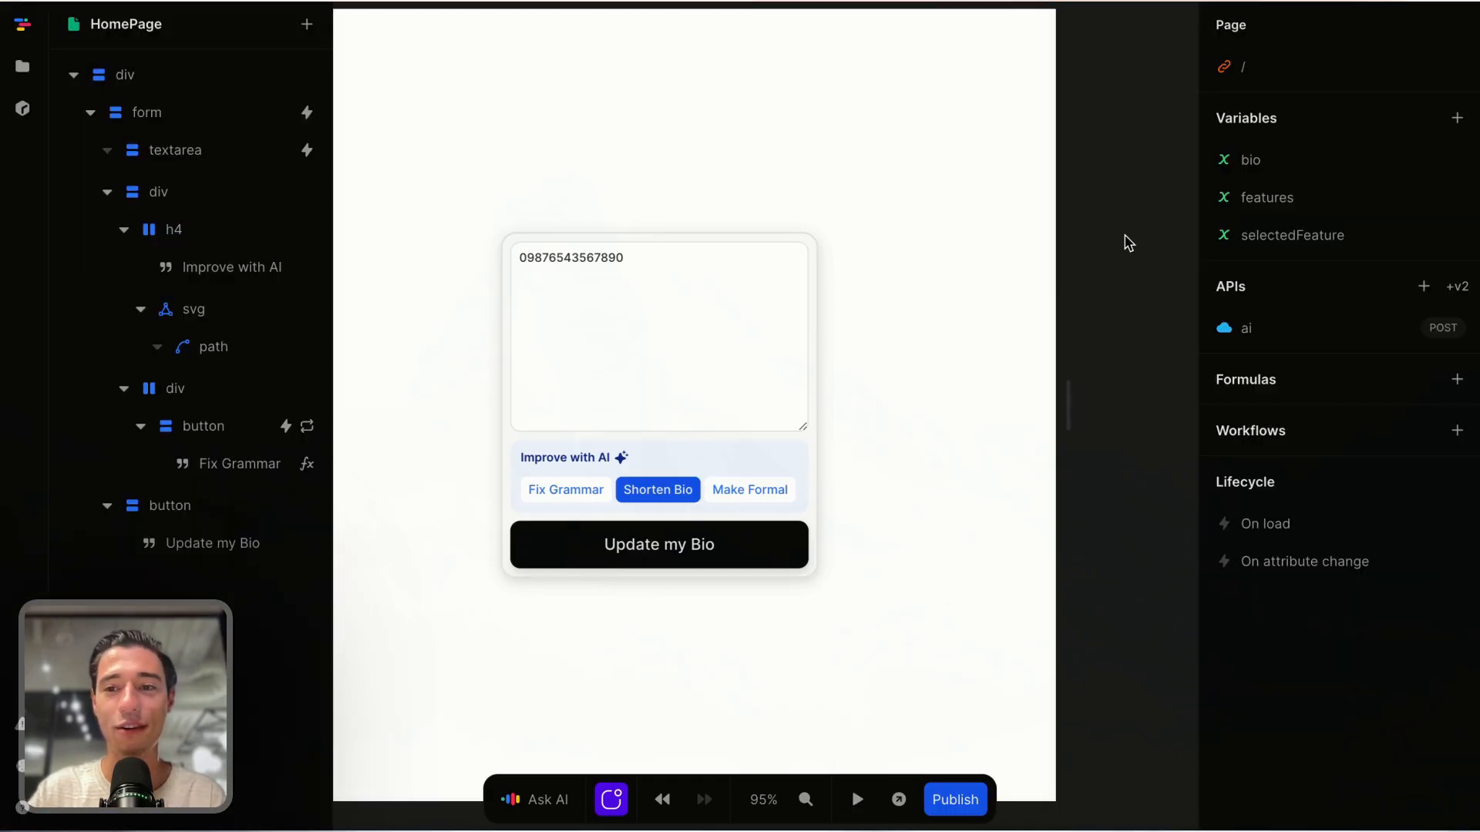
left_click(1311, 236)
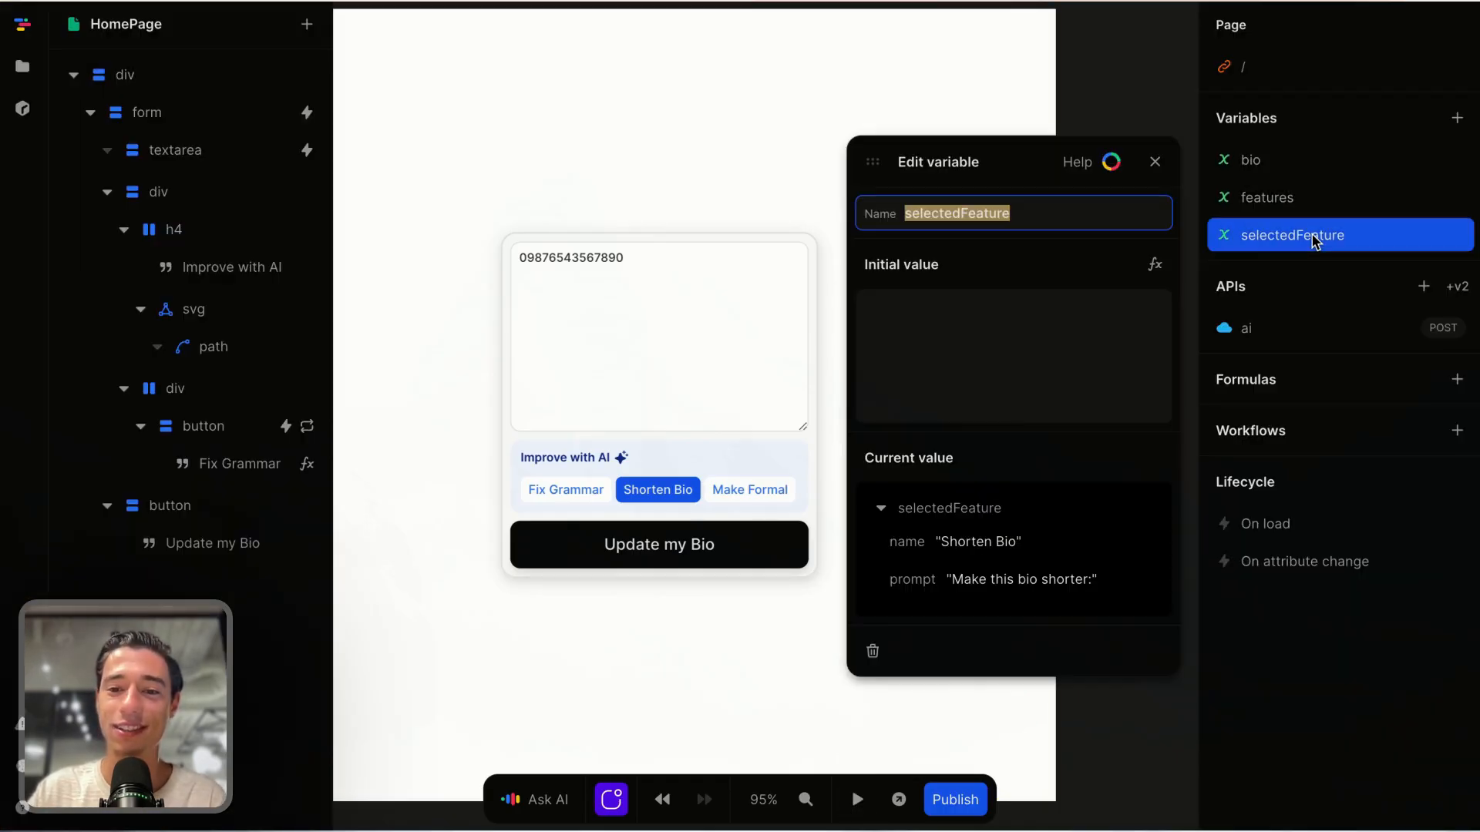
left_click(1292, 232)
Step: Insert the missing space between "text" and "here" in the Fix Grammar prompt of the features variable's formula
left_click(1294, 199)
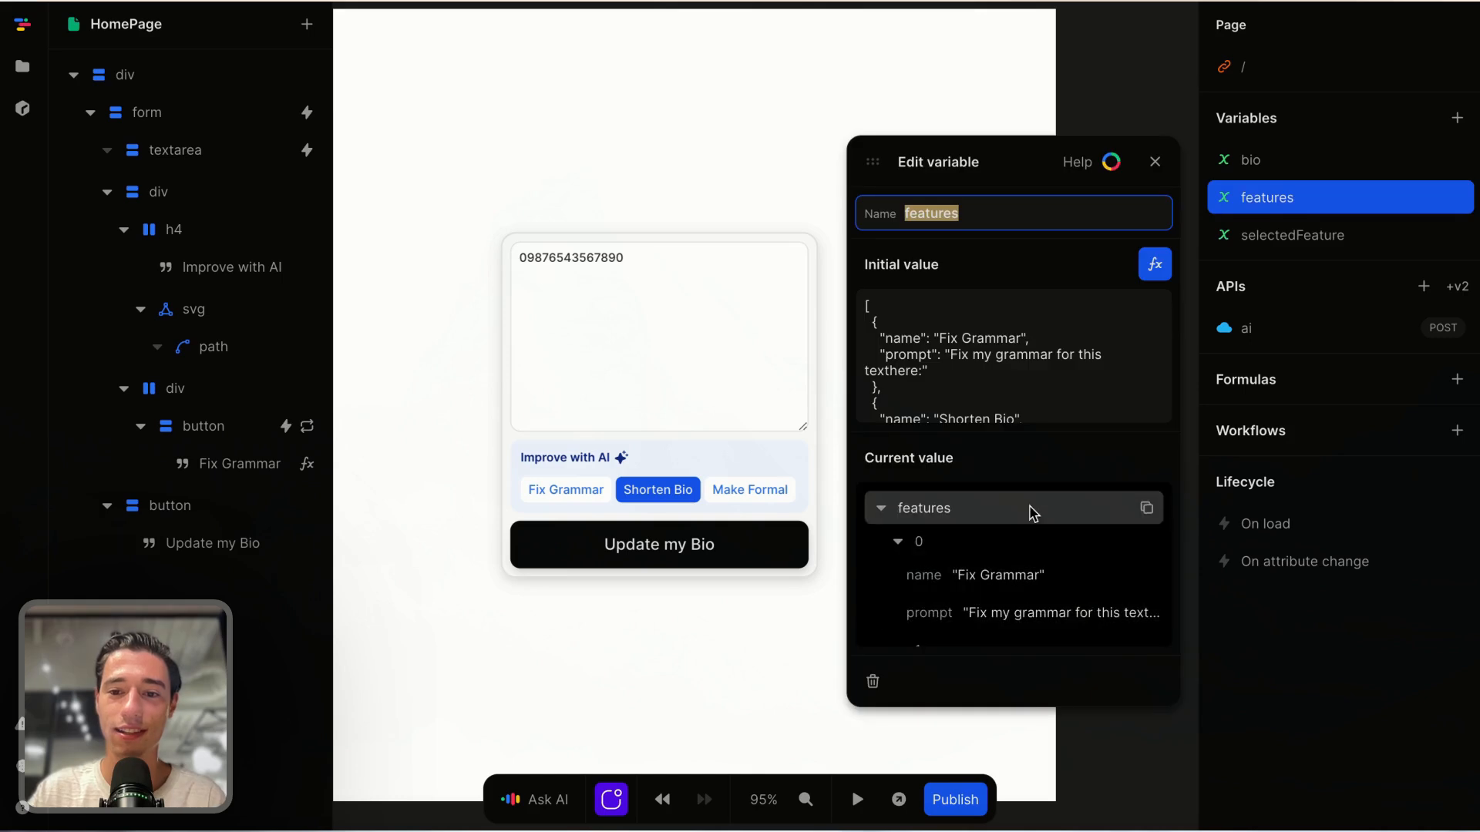
scroll(1062, 361, "down", 2)
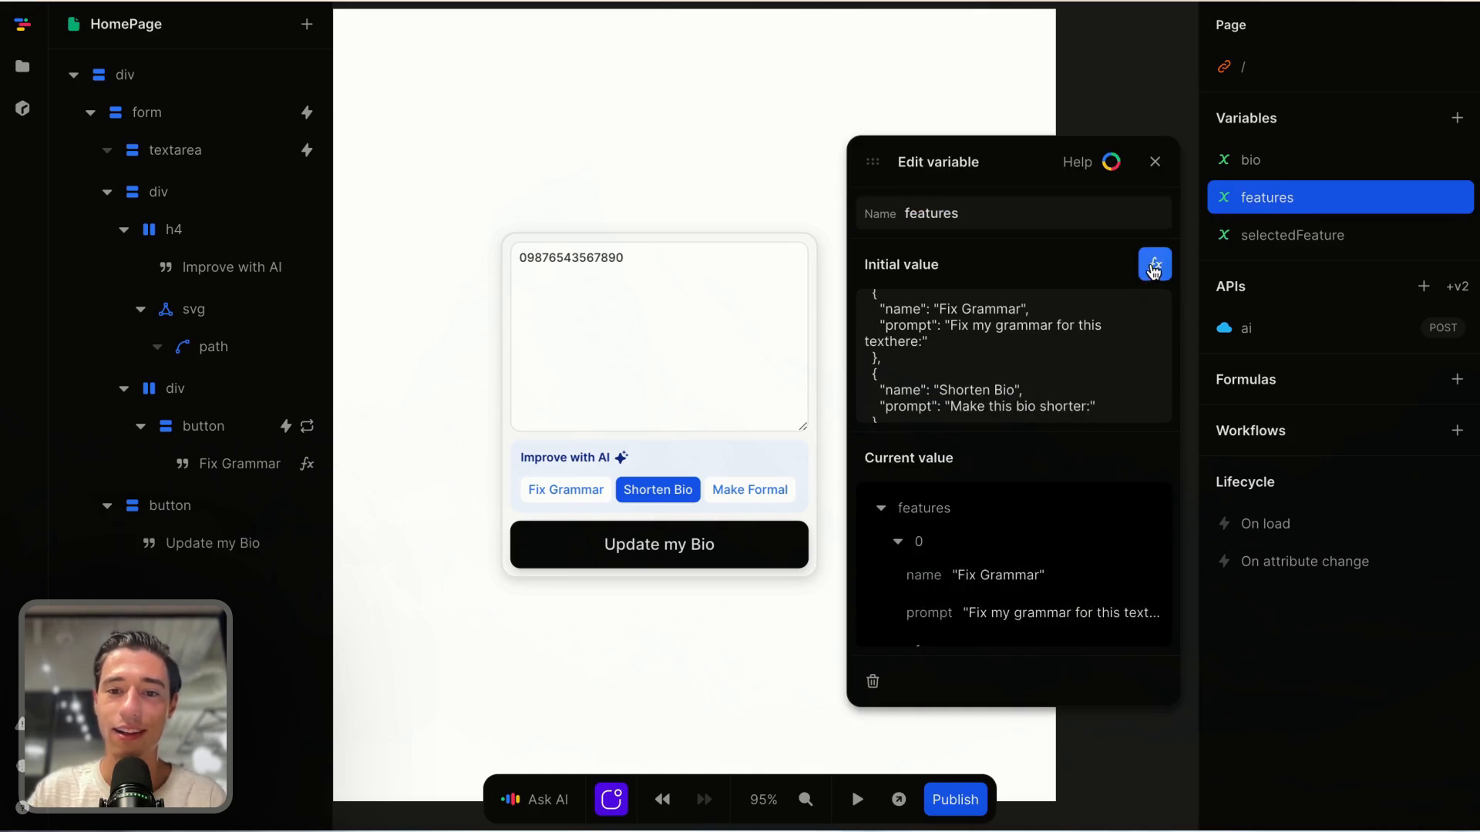
left_click(1154, 263)
scroll(493, 529, "down", 3)
left_click(451, 426)
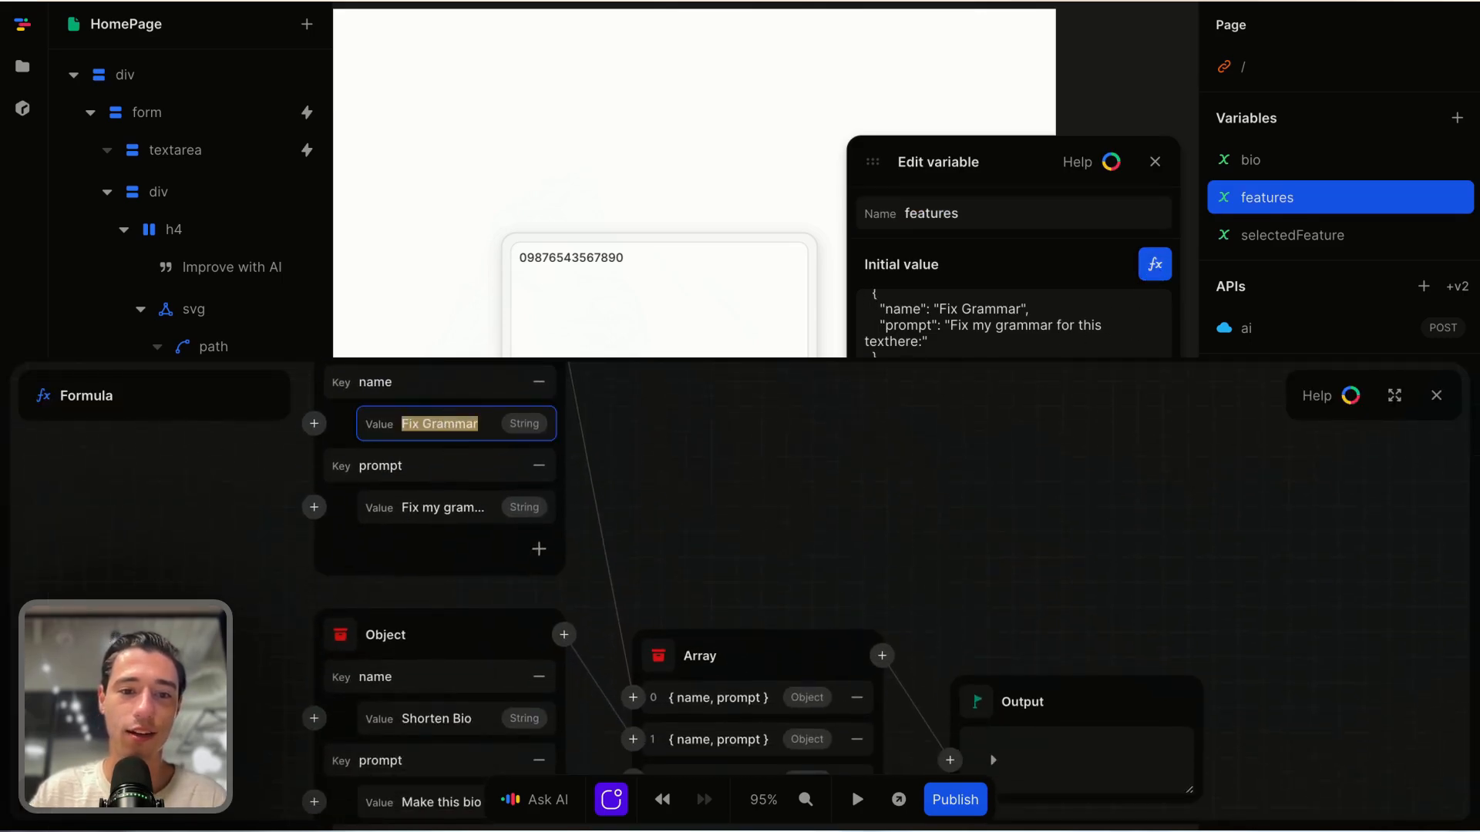
triple_click(452, 506)
key("Right")
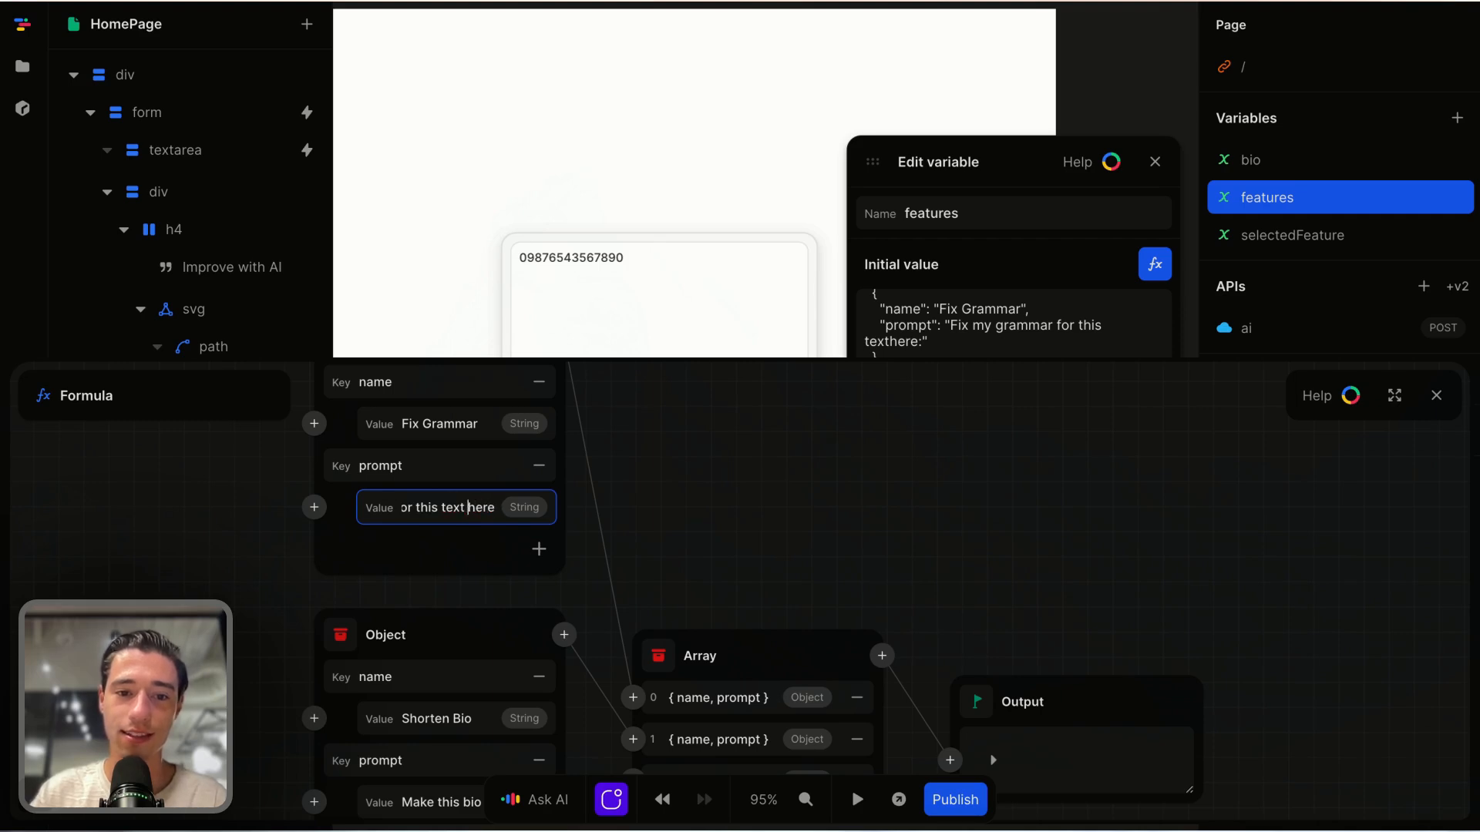
left_click(1145, 383)
left_click(1436, 396)
left_click(1116, 88)
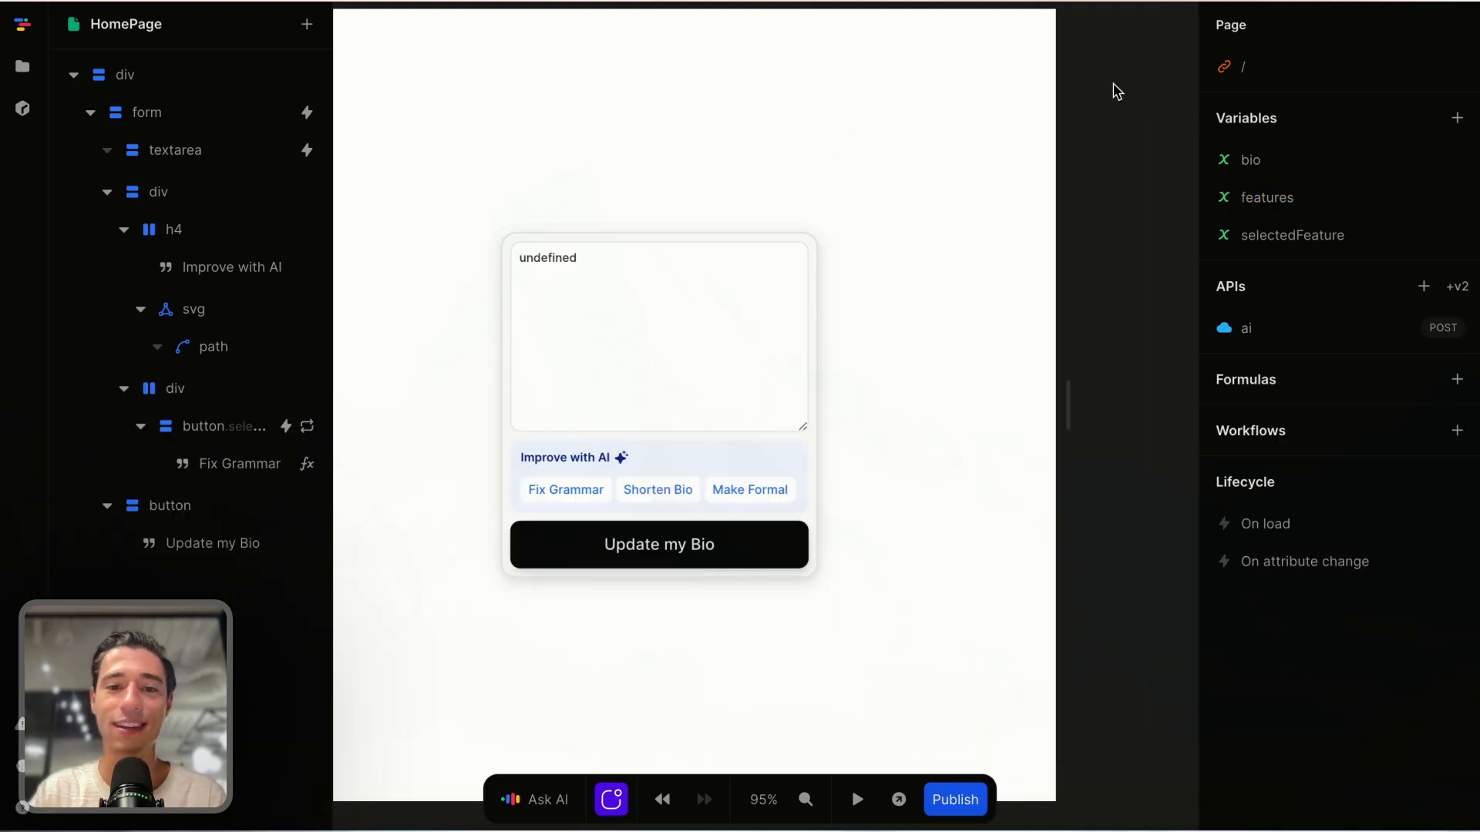
Step: Switch to Xano to check the ai endpoint's request history again
mouse_move(3, 462)
left_click(46, 535)
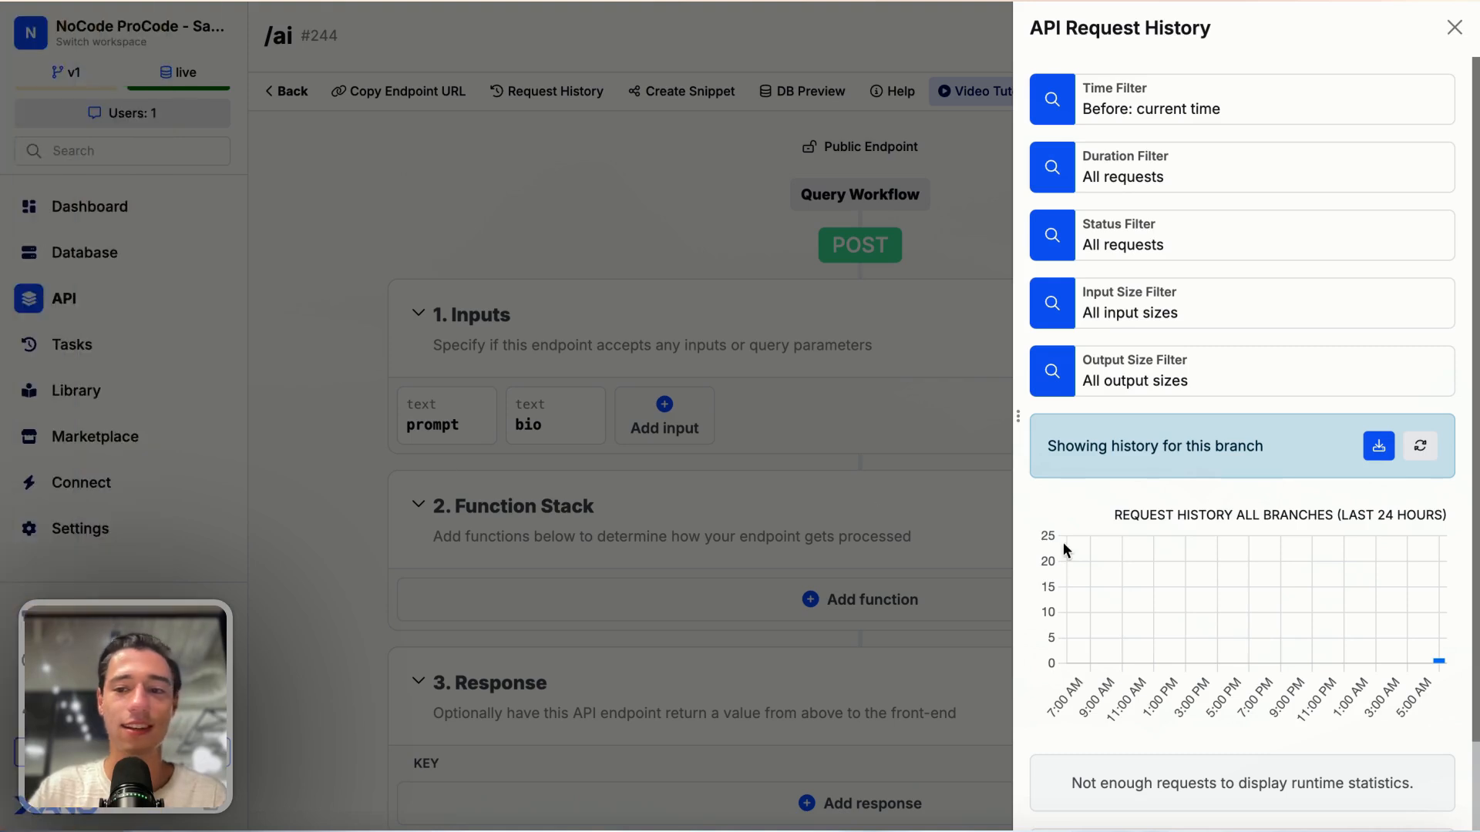
Step: Refresh the endpoint's request history and copy the input payload of the most recent POST request
left_click(1419, 451)
scroll(1419, 451, "down", 3)
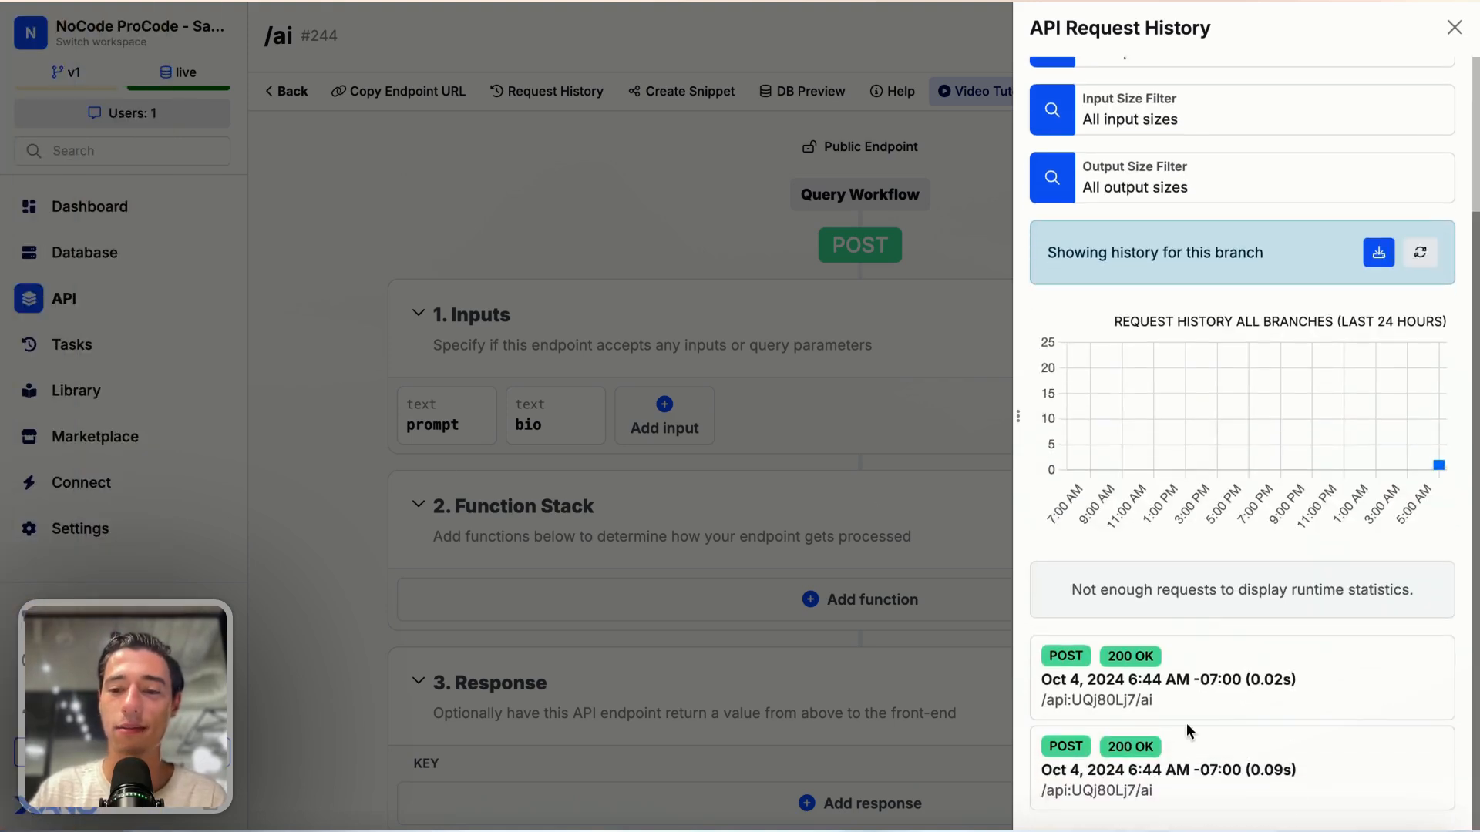
left_click(1170, 701)
left_click(1040, 473)
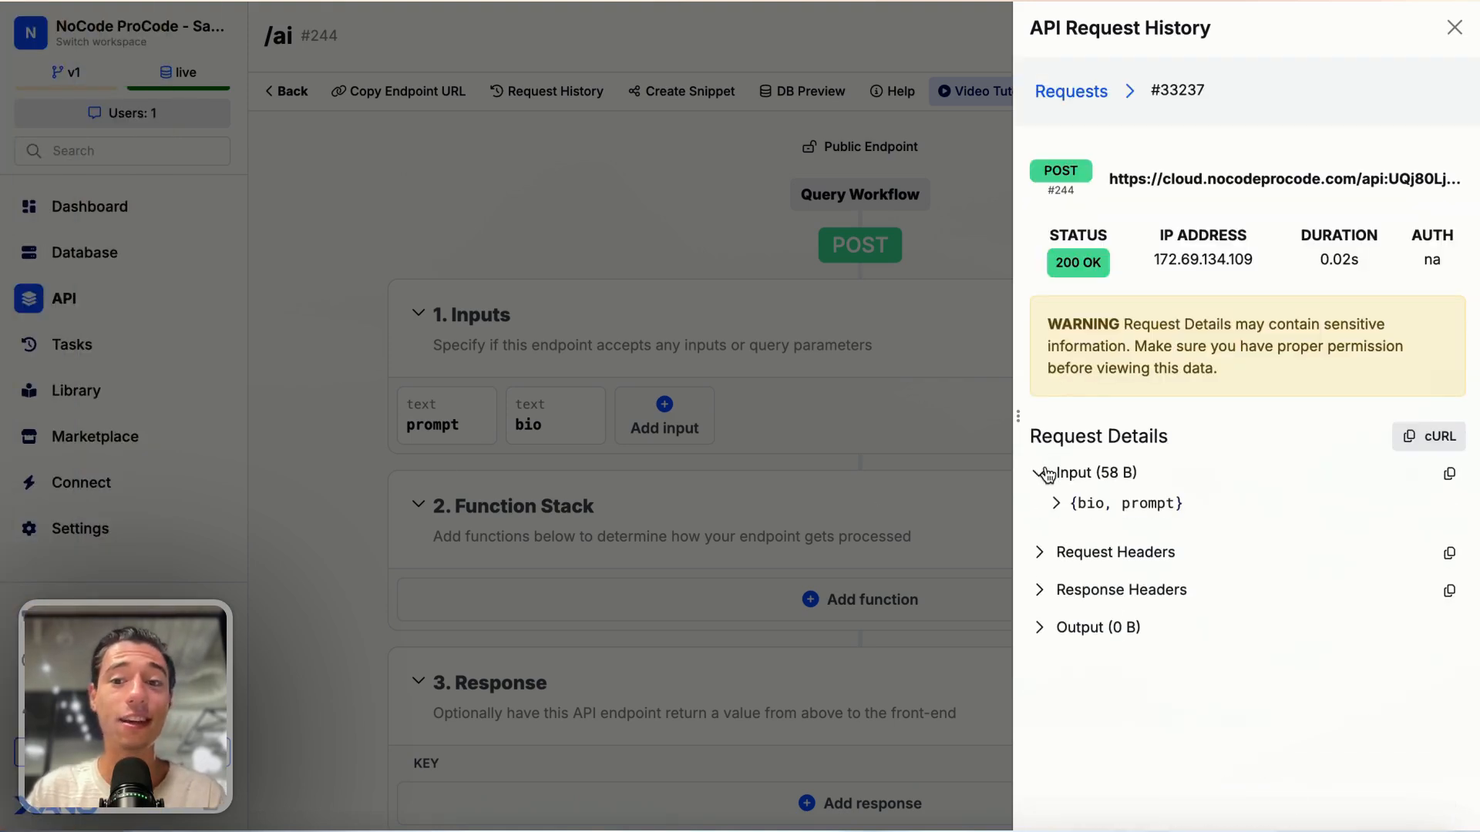
left_click(1056, 507)
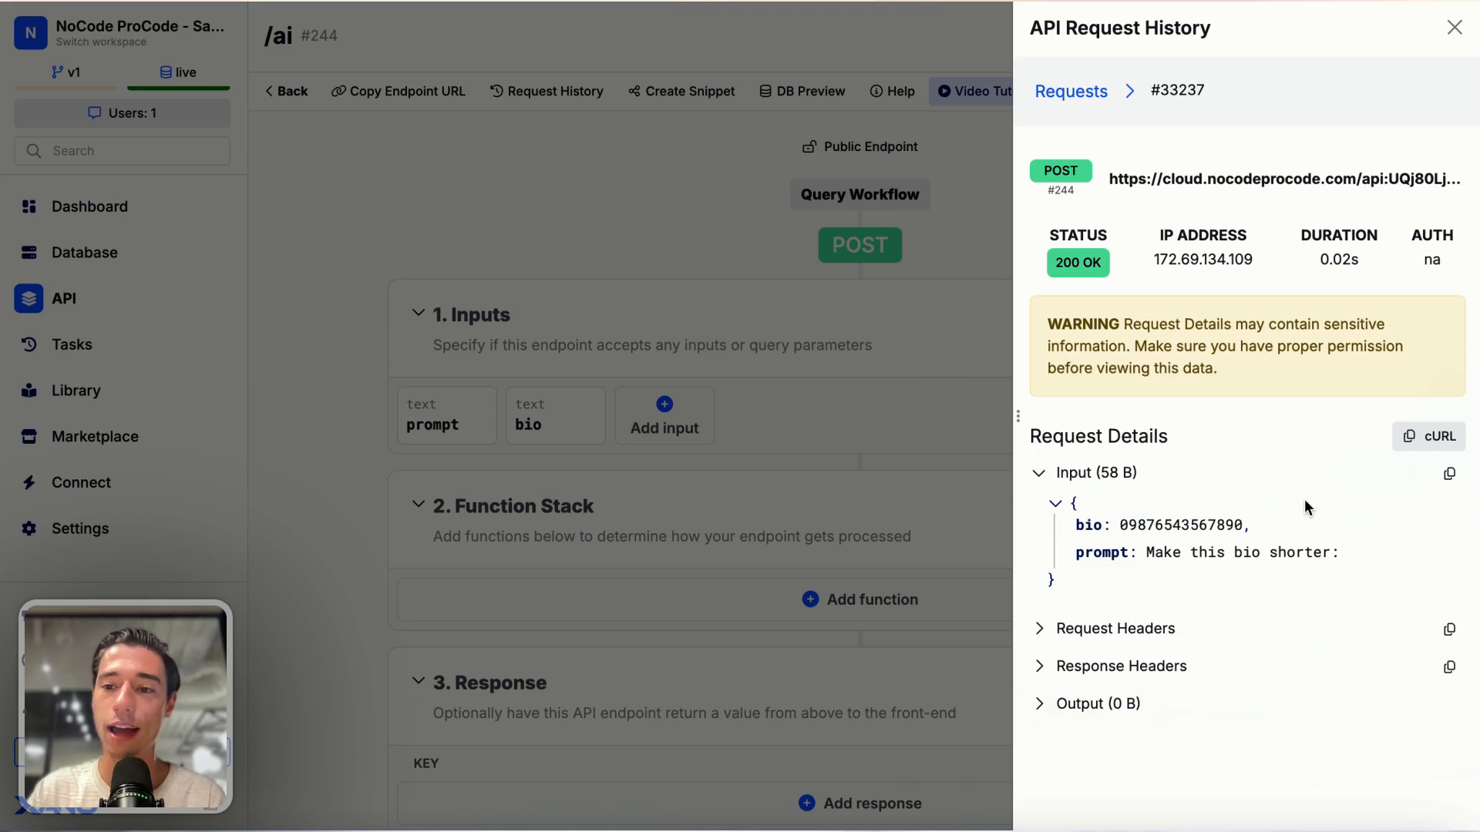
left_click(1449, 474)
left_click(823, 358)
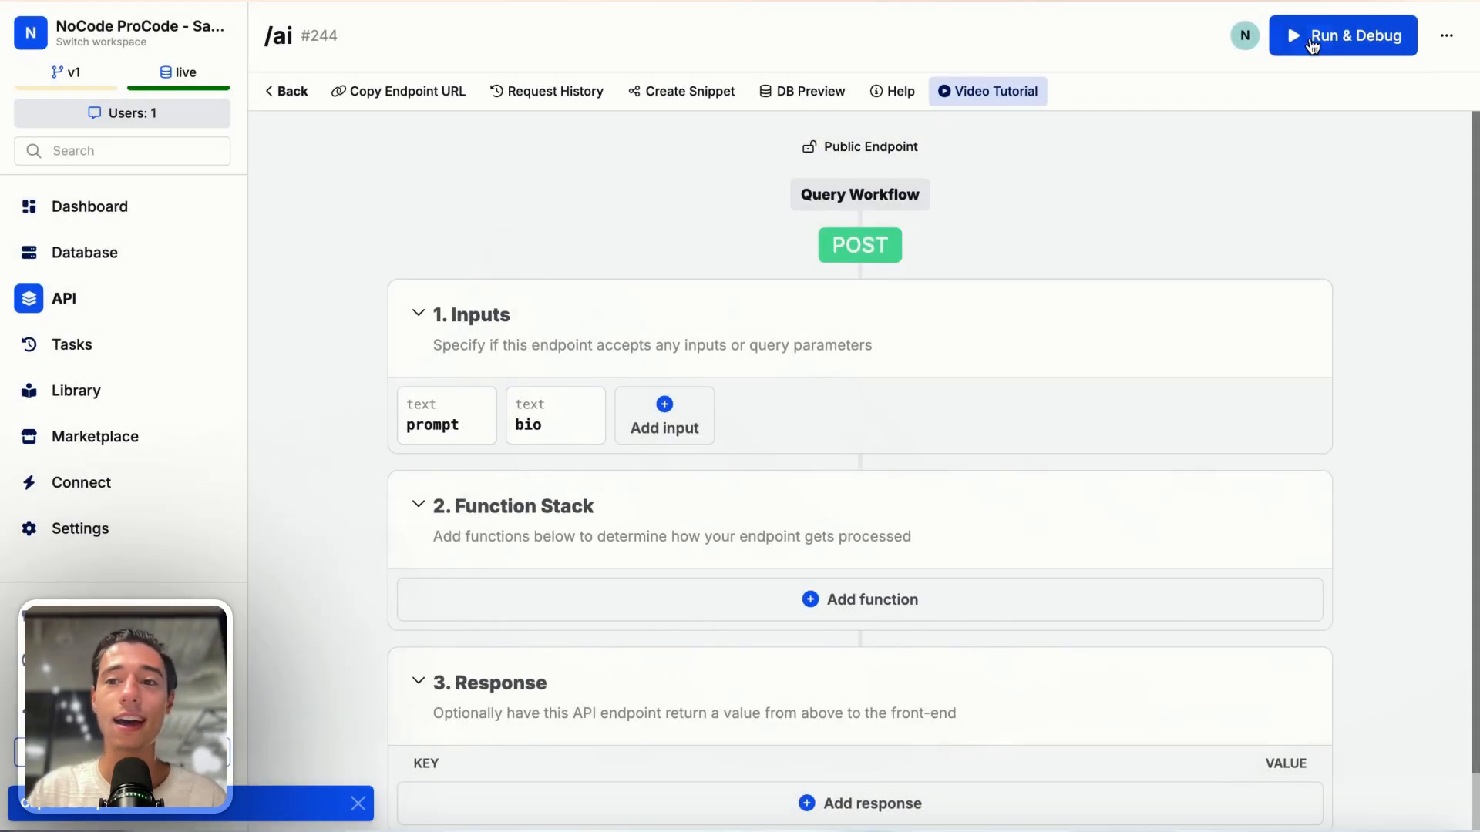
Step: Replace the Run & Debug input with the copied payload, format it and run the endpoint
left_click(1310, 35)
left_click(1031, 454)
key("ctrl+a")
key("BackSpace")
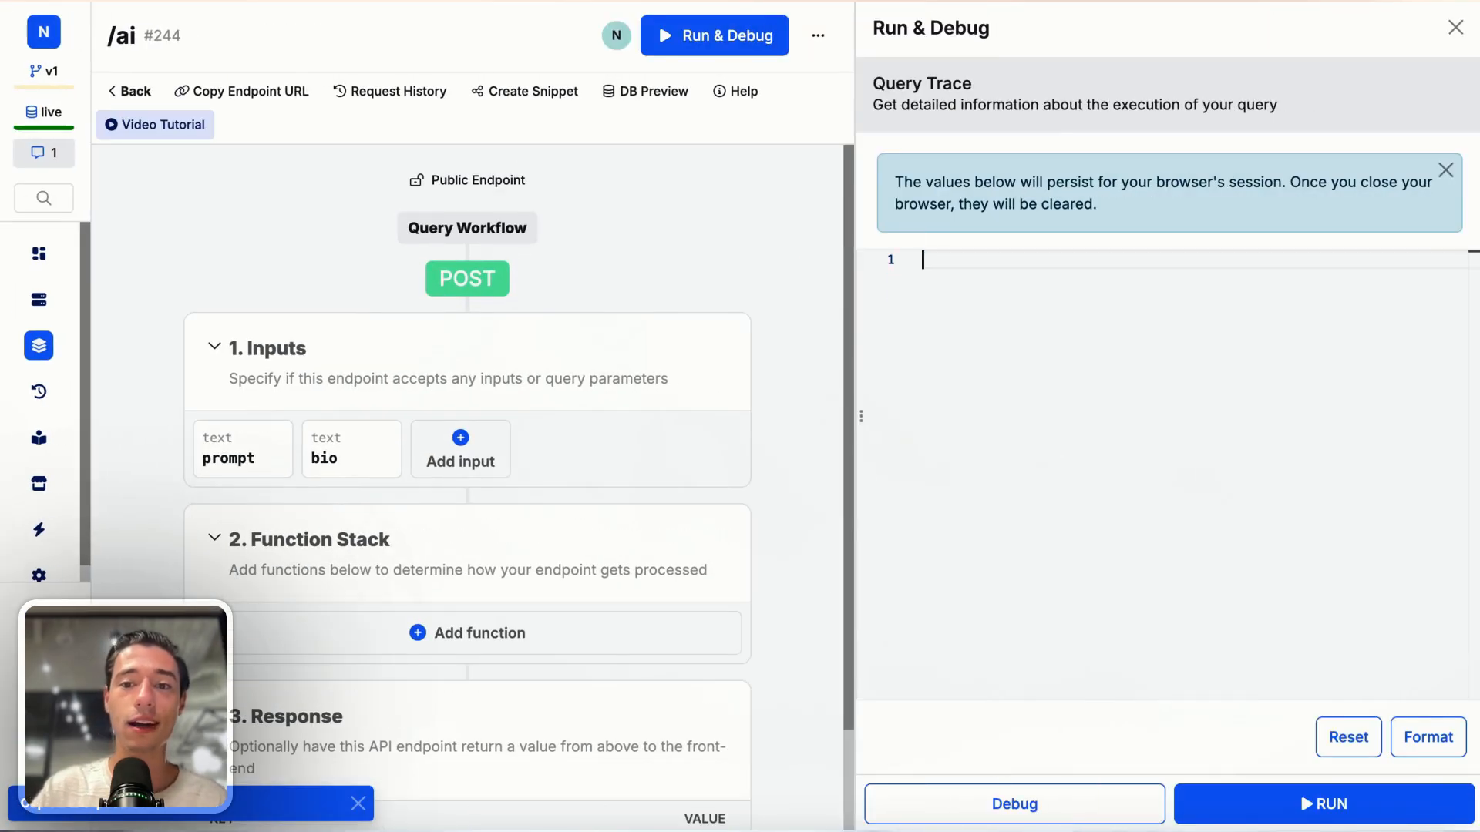
key("ctrl+v")
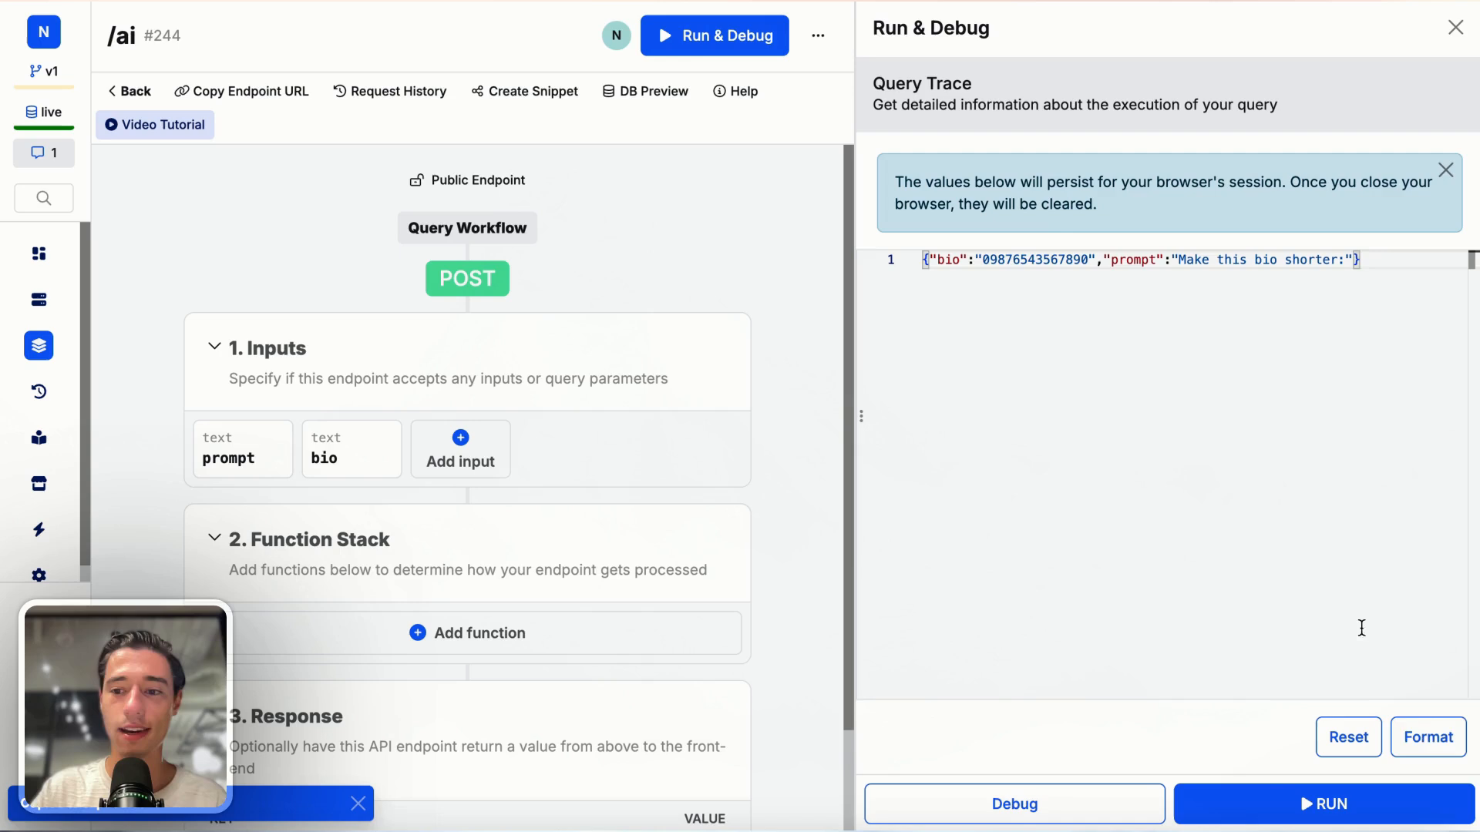
left_click(1425, 738)
left_click(1248, 805)
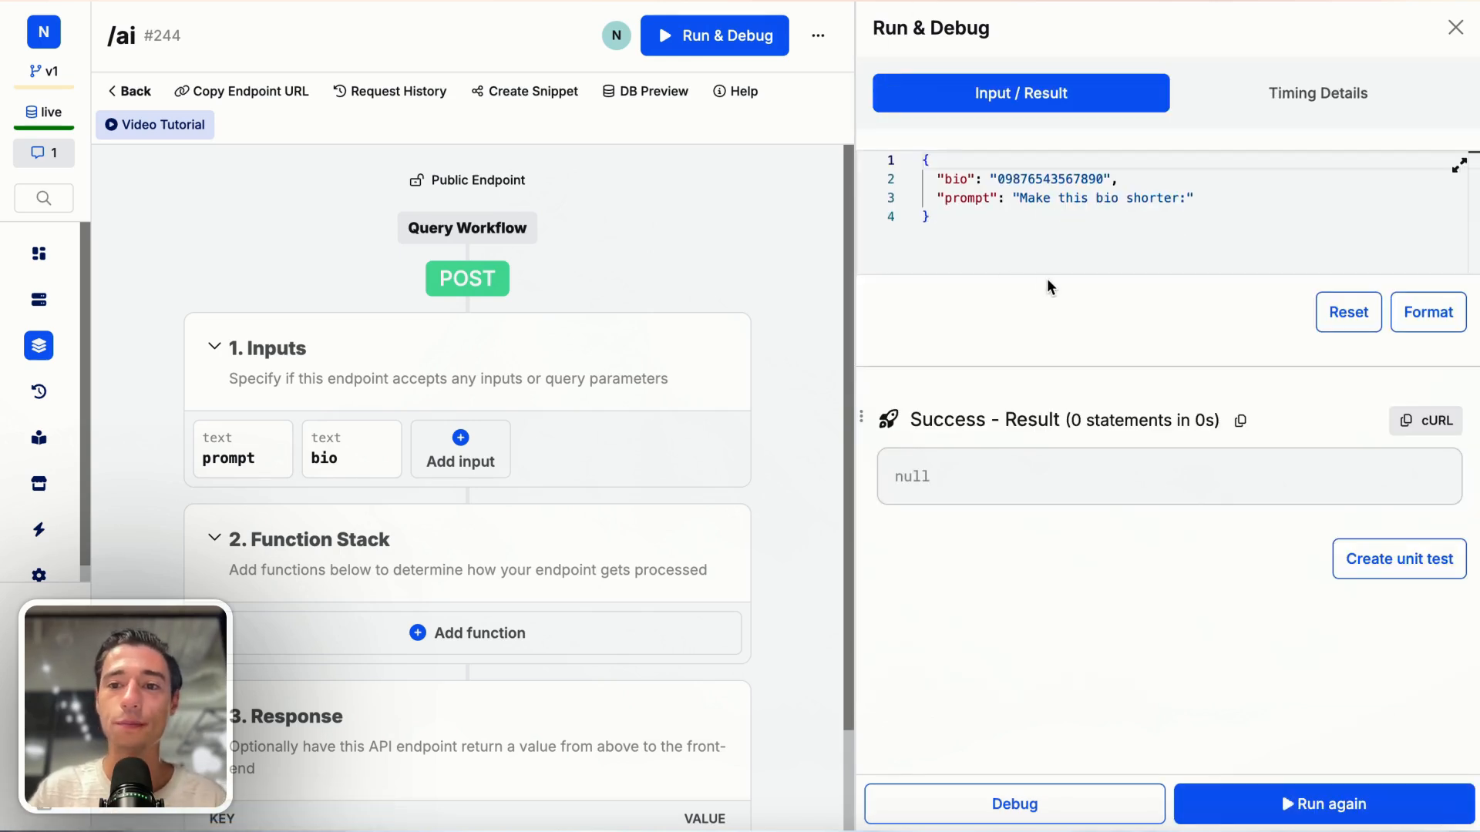
Step: Change the bio value in the test input to "my life is nice"
double_click(1062, 182)
key("BackSpace")
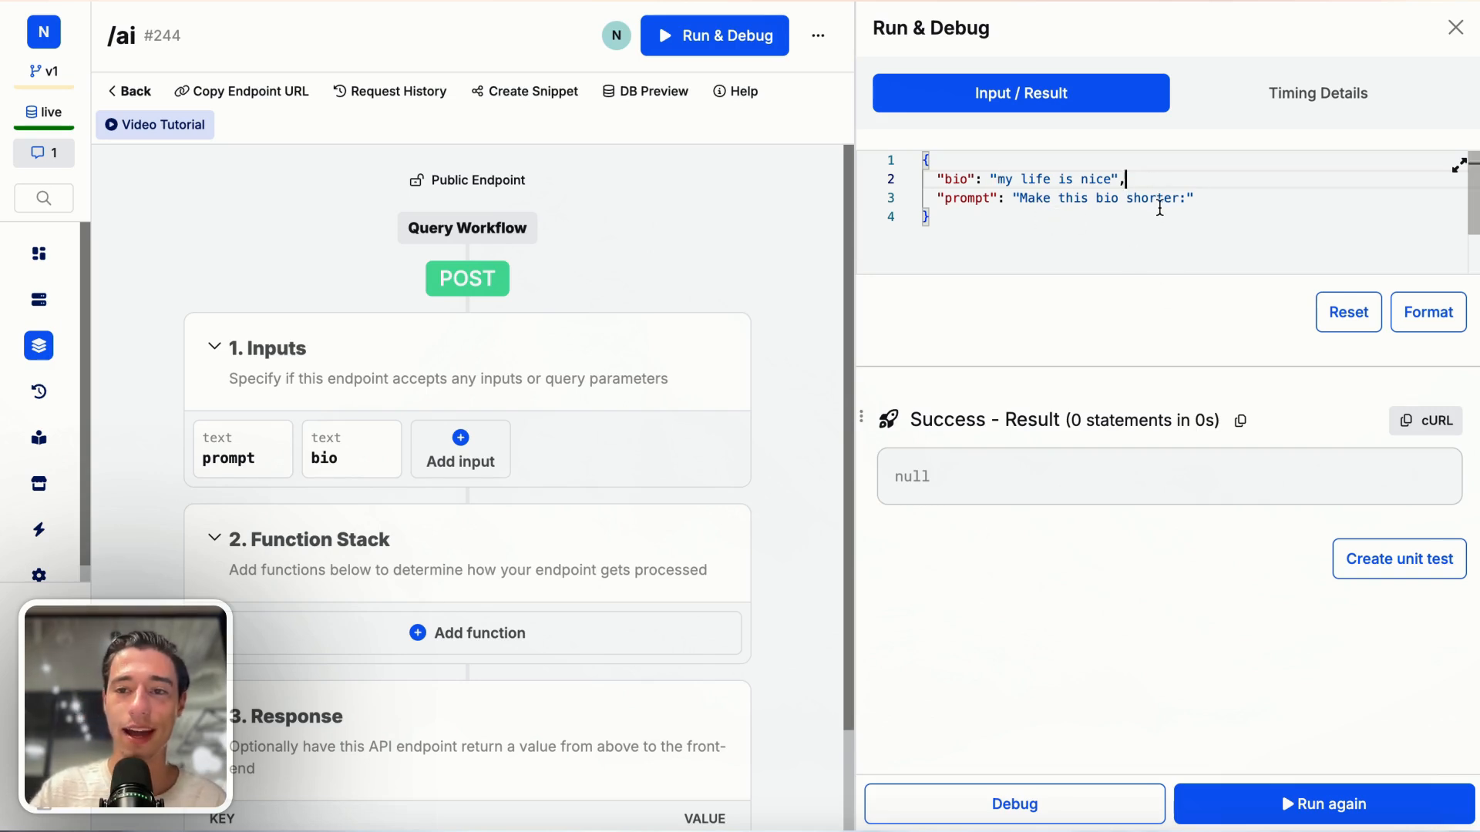
Step: Add a Create Variable function to the function stack and name the variable ai_prompt
scroll(568, 500, "down", 1)
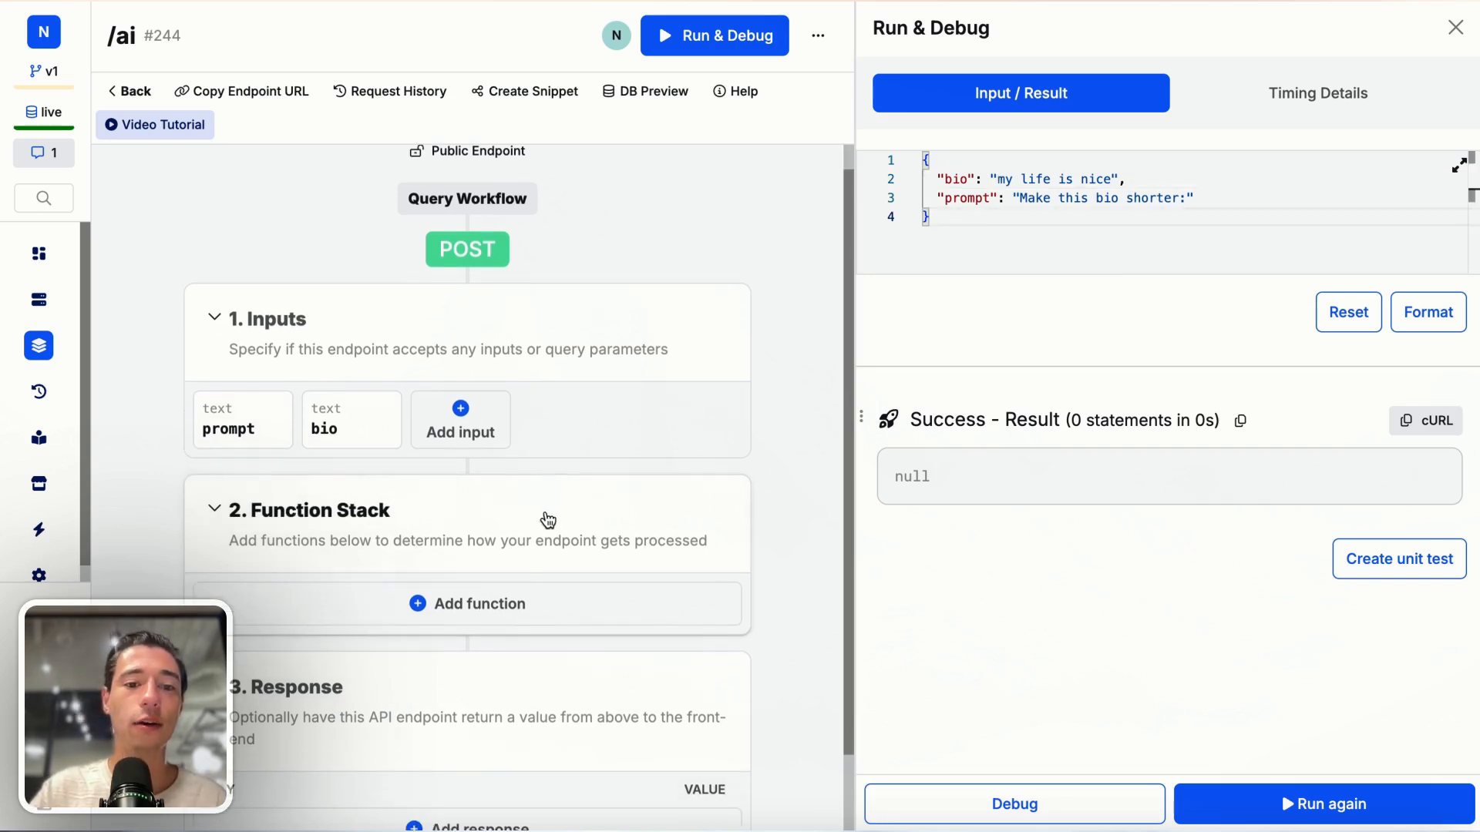
left_click(490, 609)
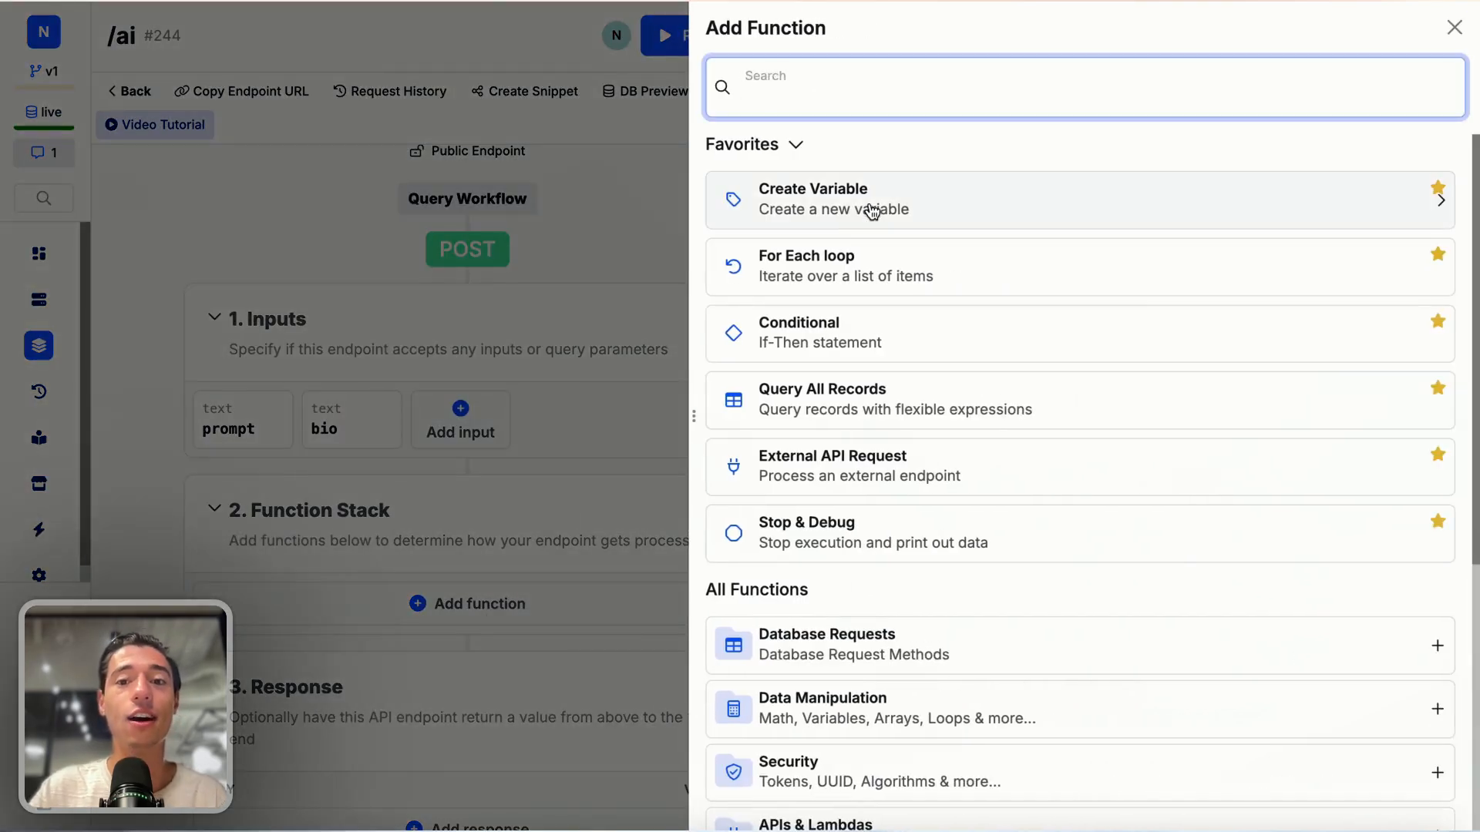
left_click(872, 212)
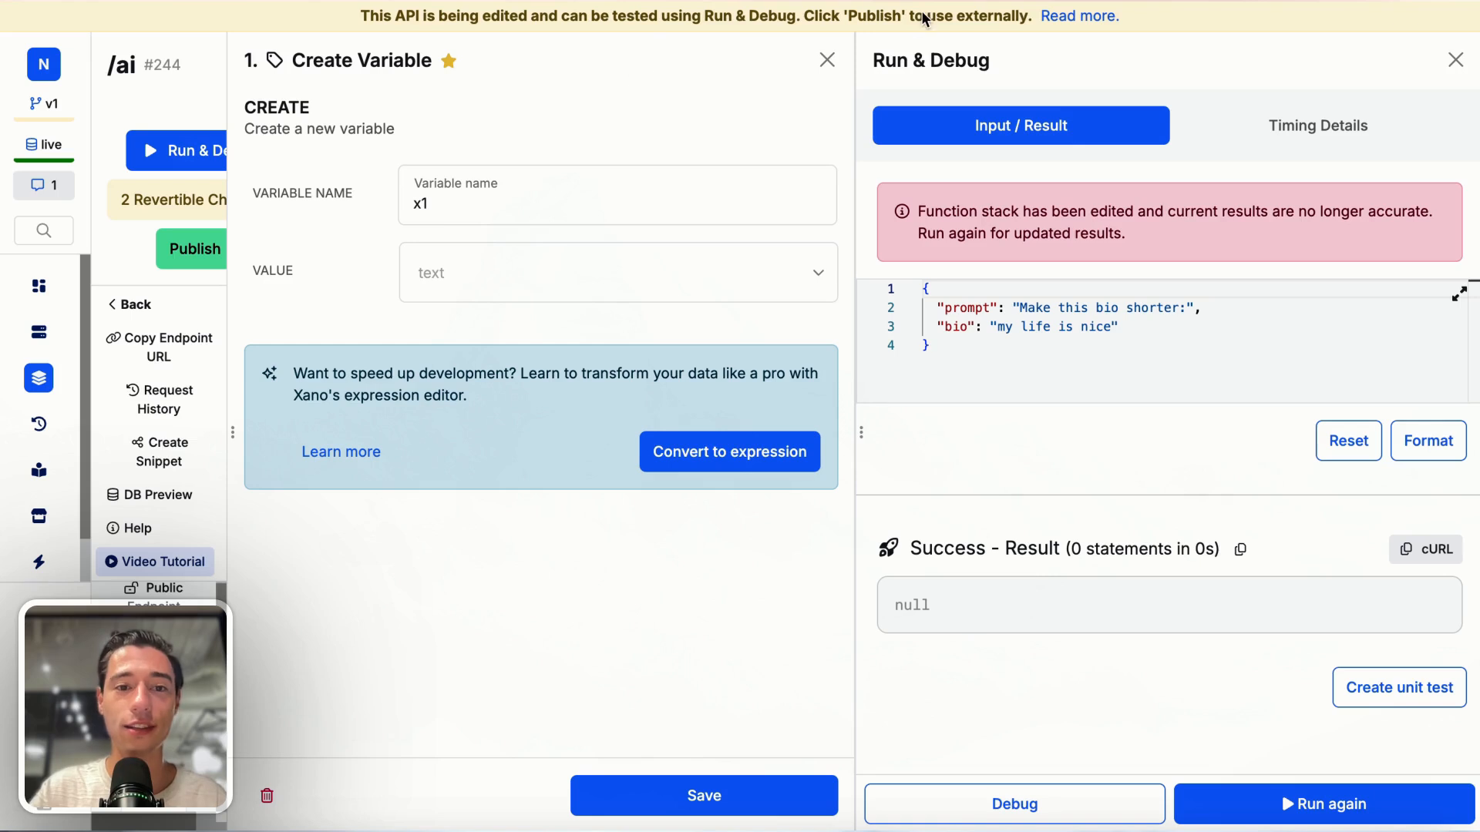
left_click(466, 218)
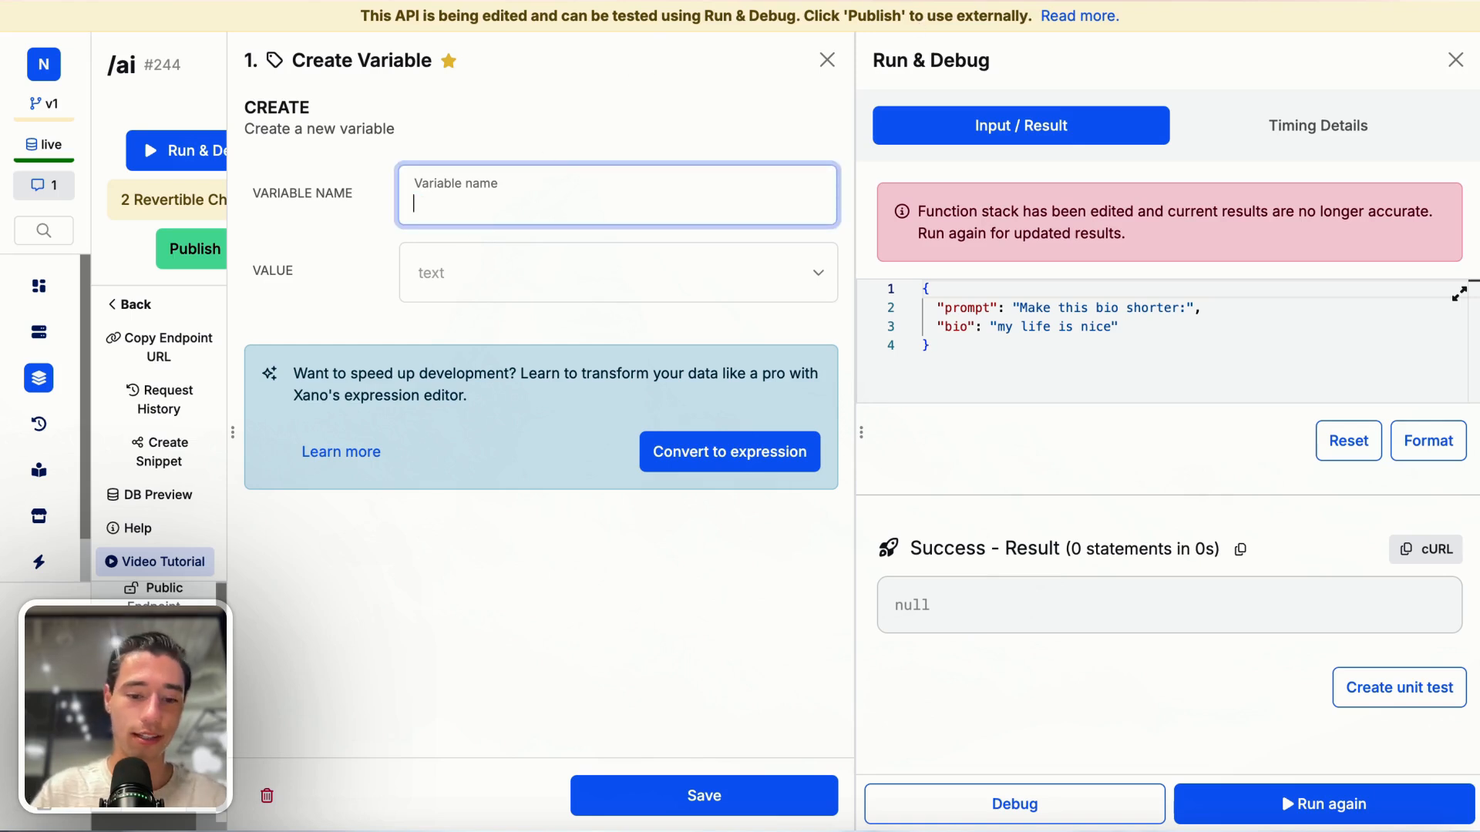
type("ai-prom")
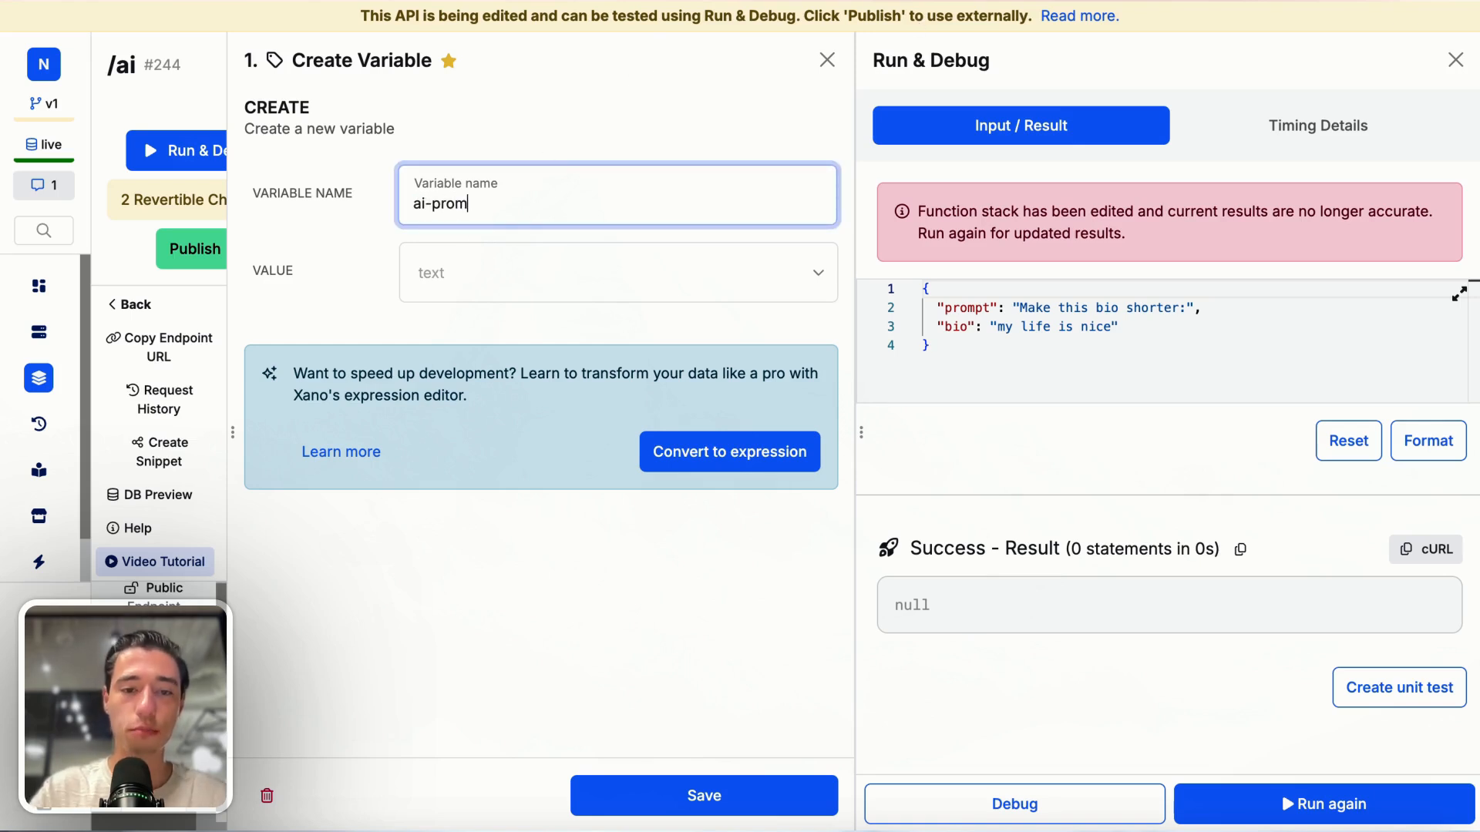
type("pt")
left_click(430, 204)
key("BackSpace")
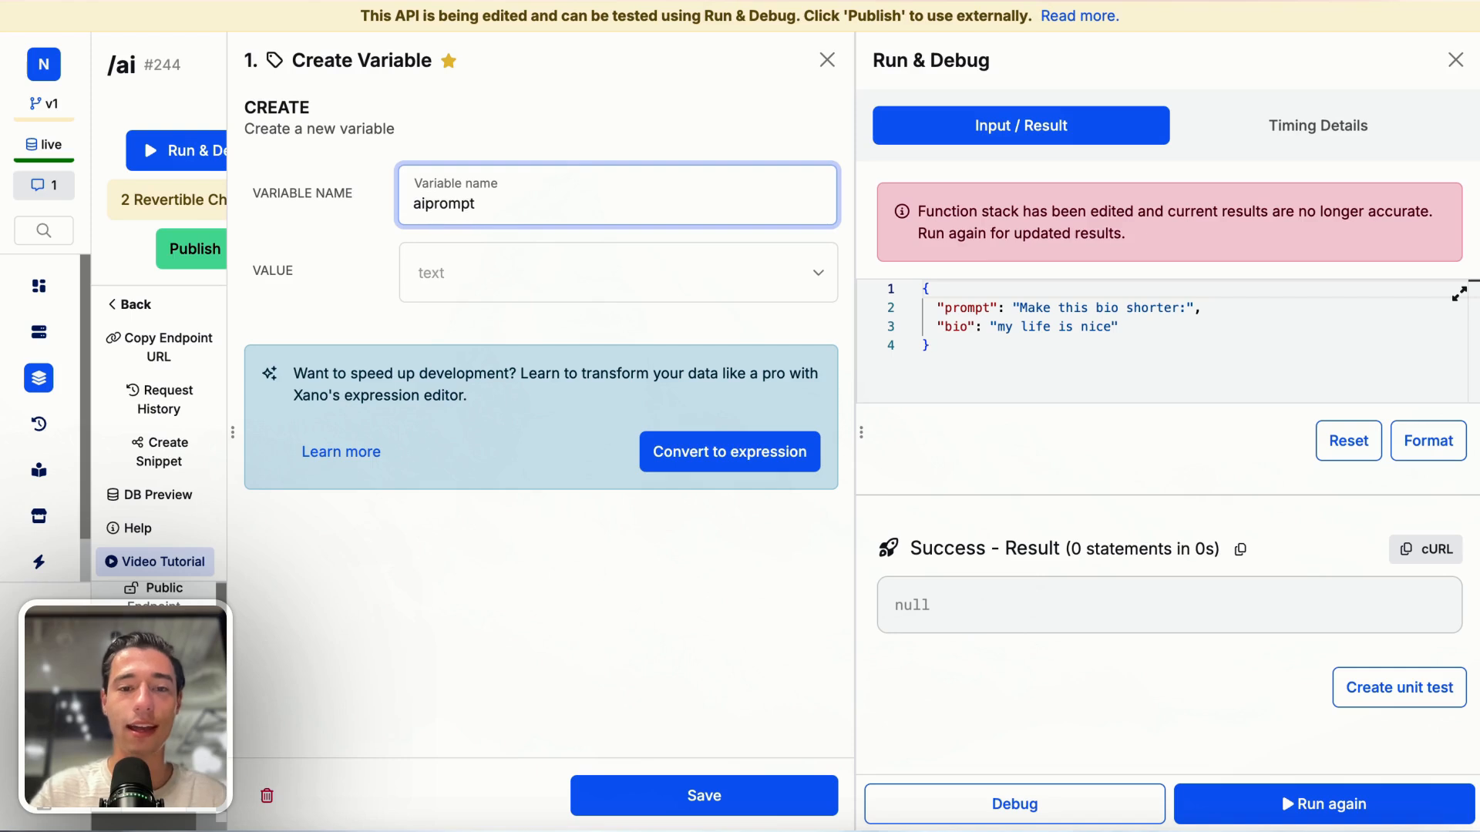
type("_")
left_click(447, 276)
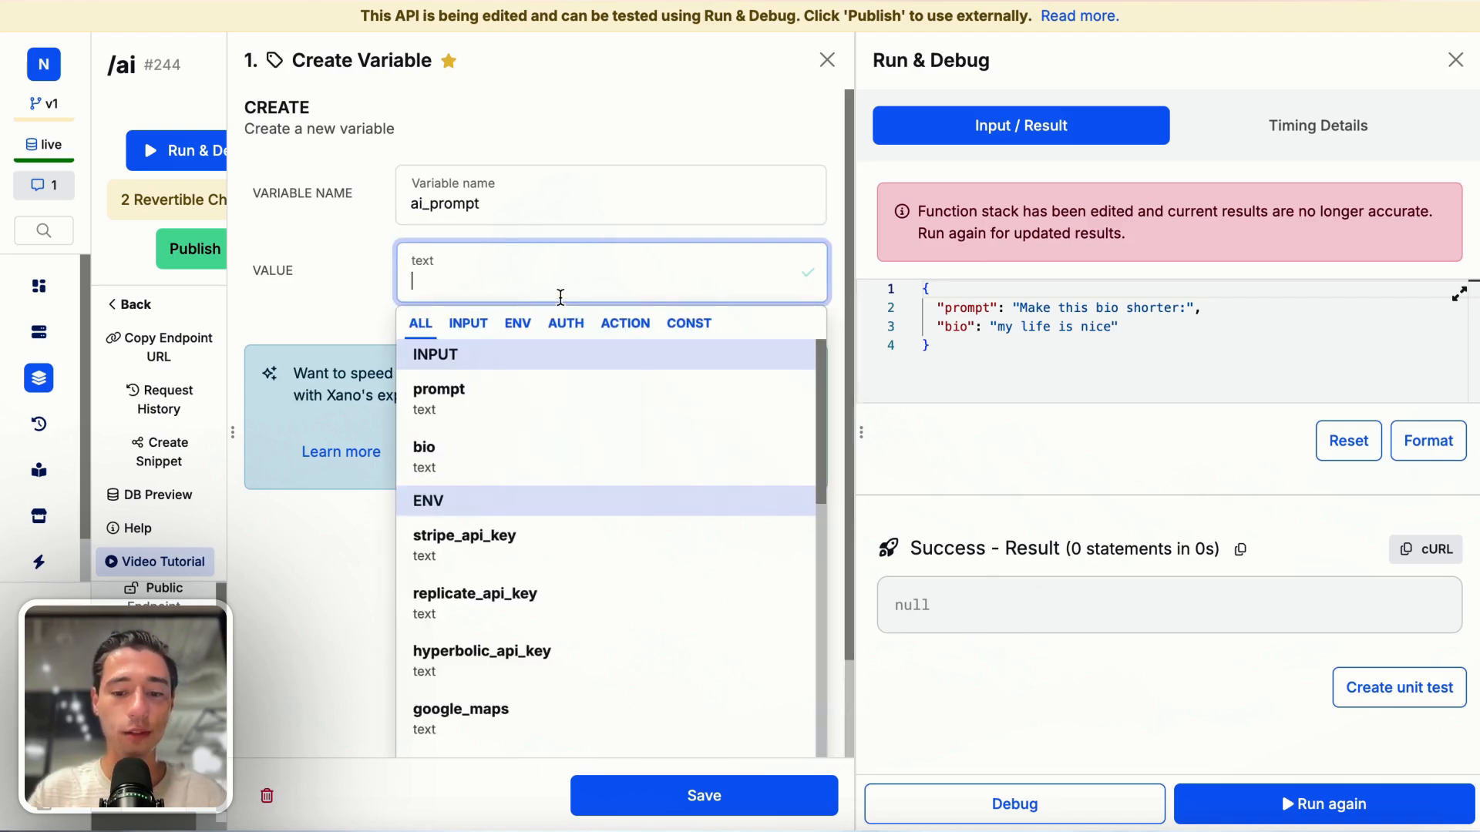
type("Make this bio")
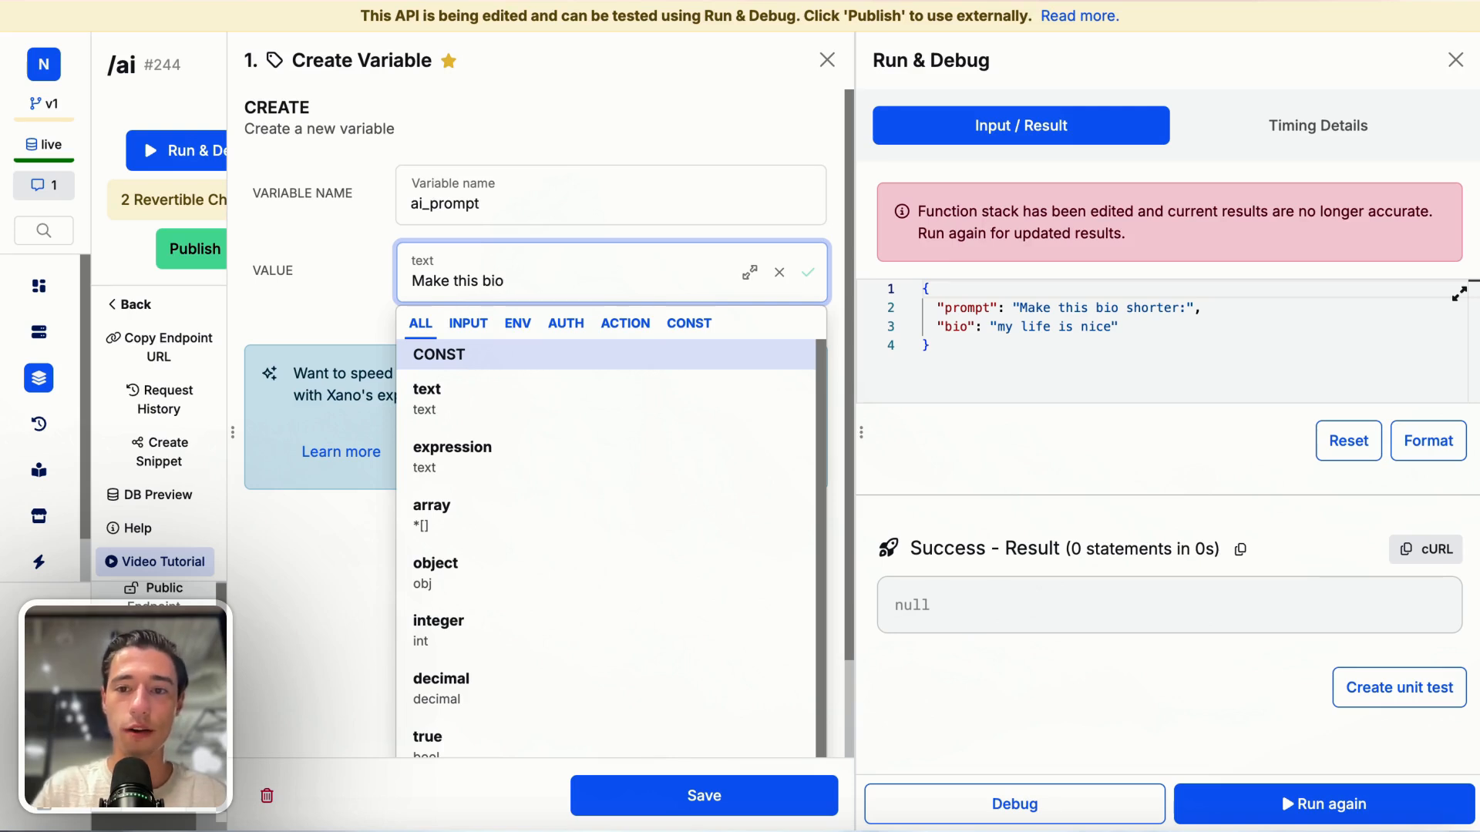
key("ctrl+a")
key("BackSpace")
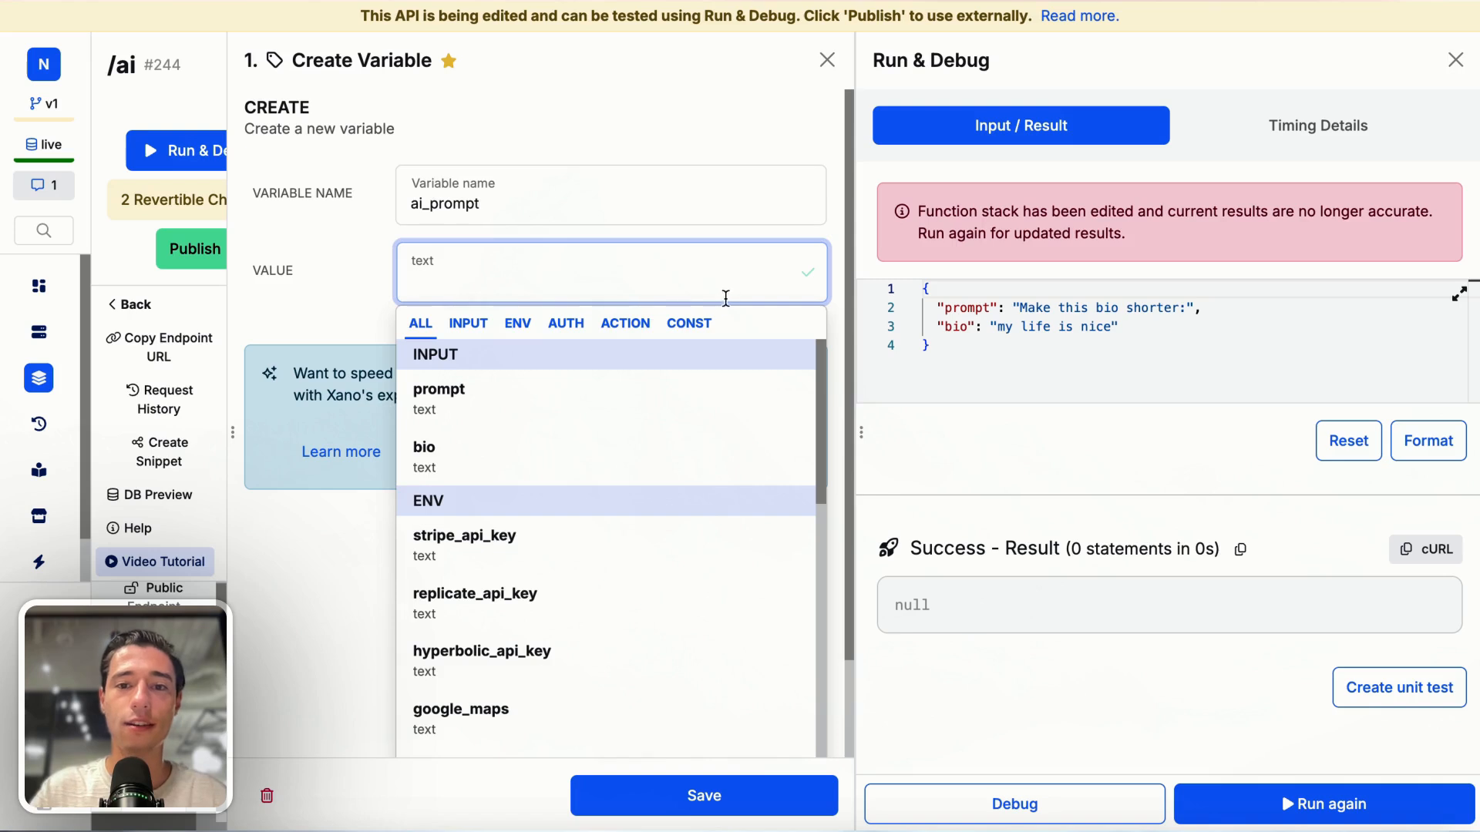
left_click(334, 298)
Step: Open the expanded text editor for the ai_prompt value and enter the placeholders "{PROMPT} {BIO}"
left_click(496, 291)
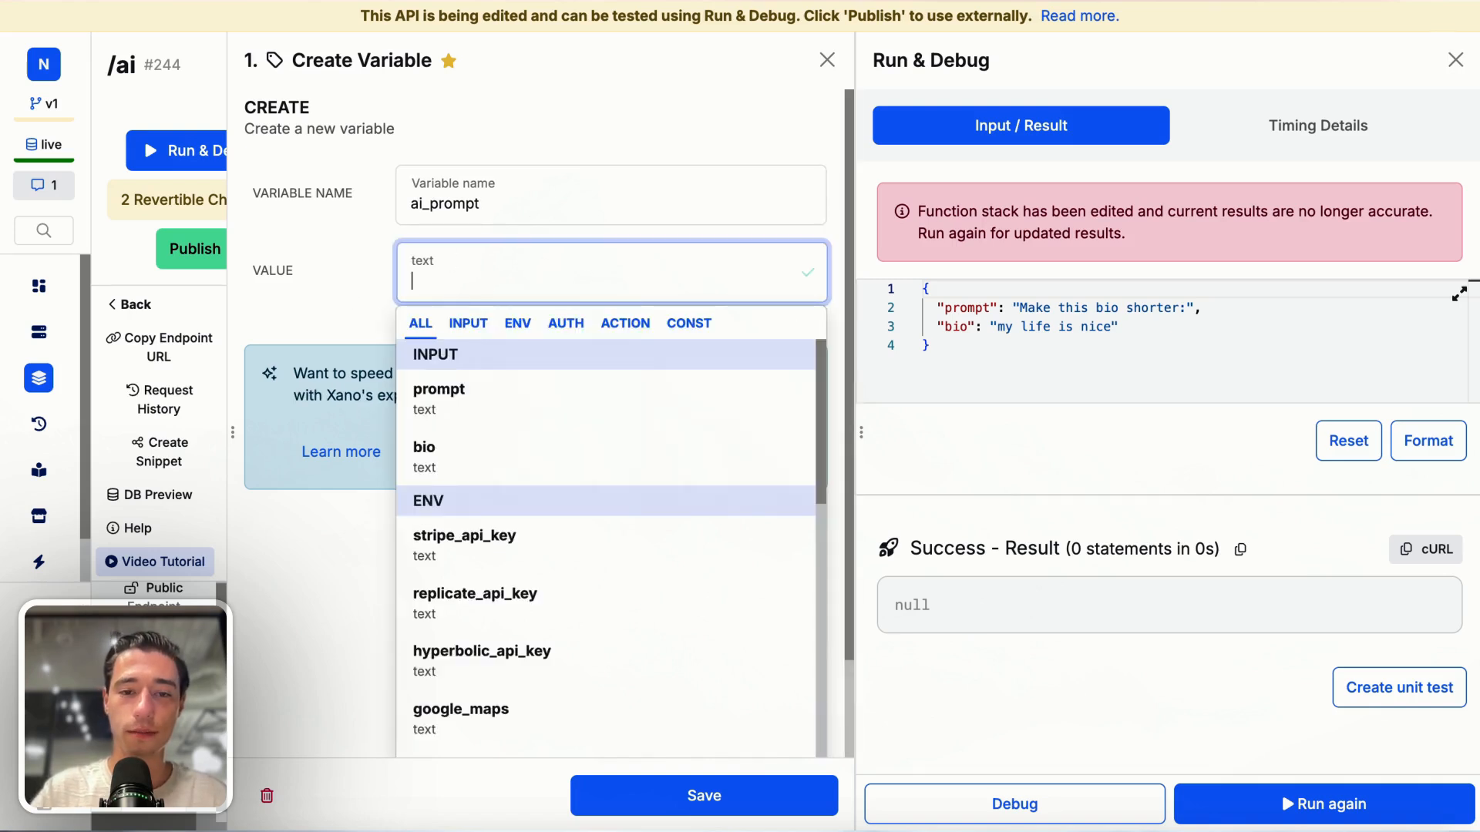
type("j")
left_click(751, 282)
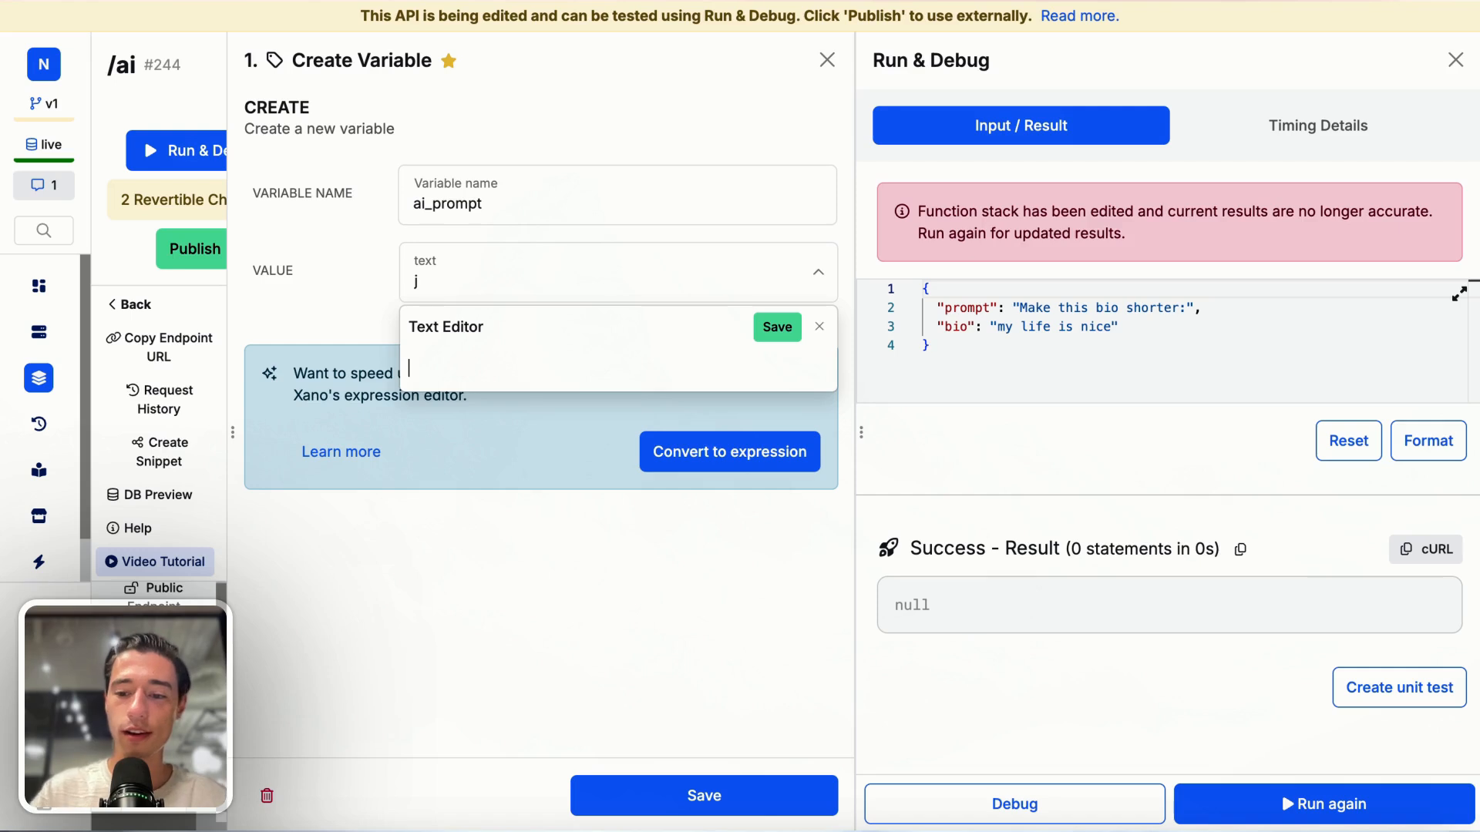
type("{")
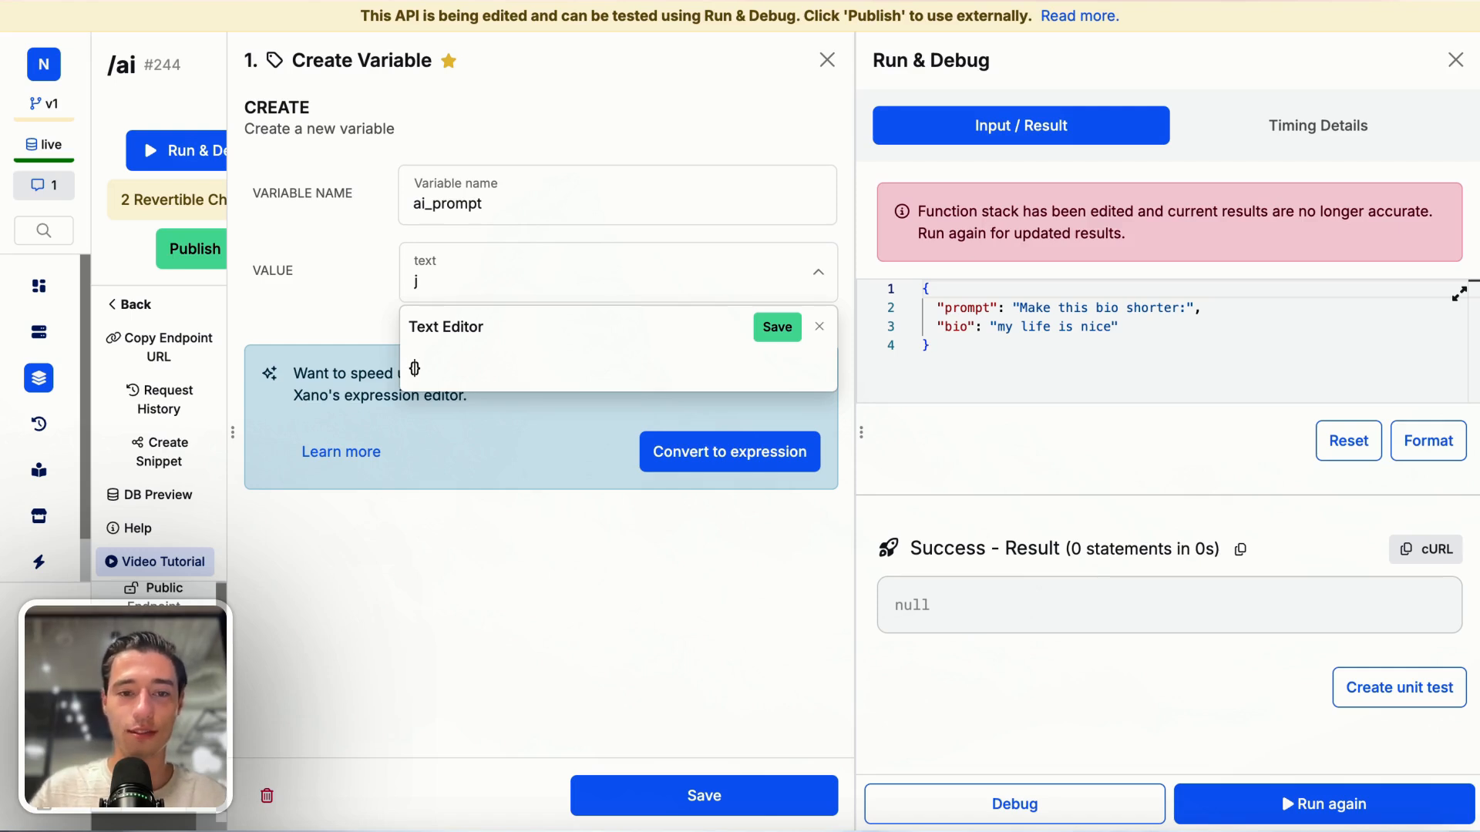
type("PROMPT")
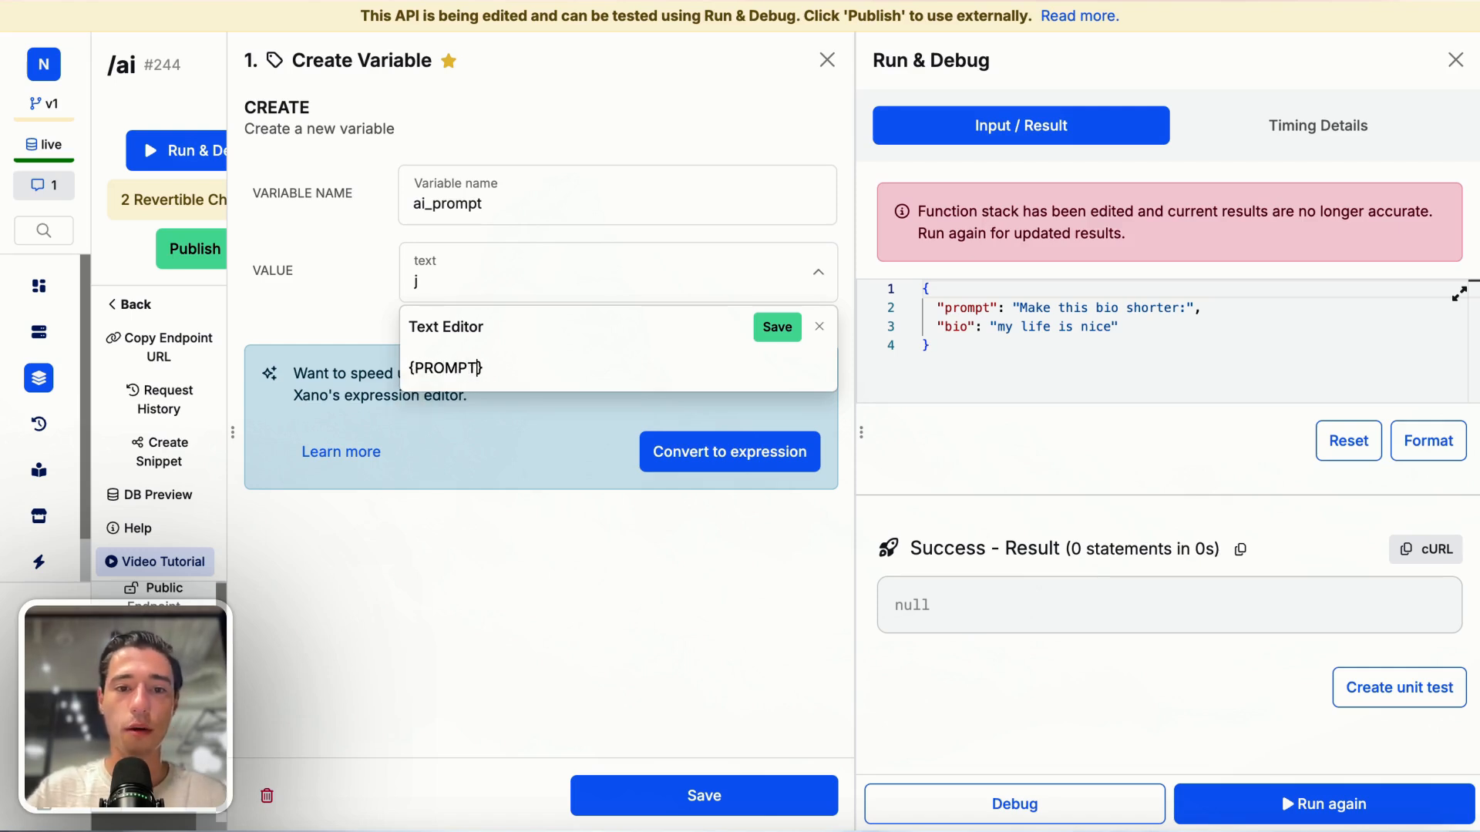
left_click(508, 363)
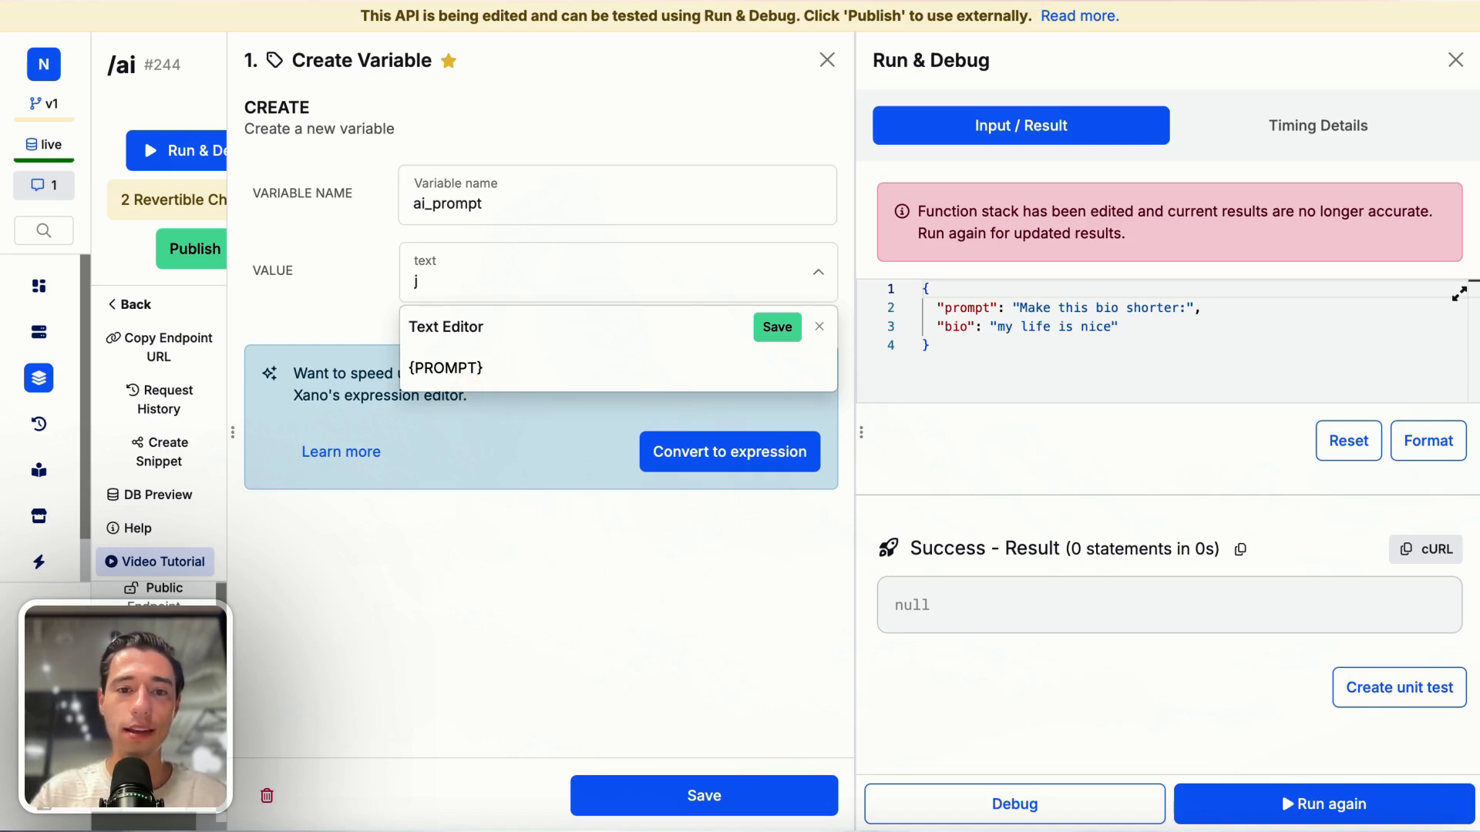
type("{BIO")
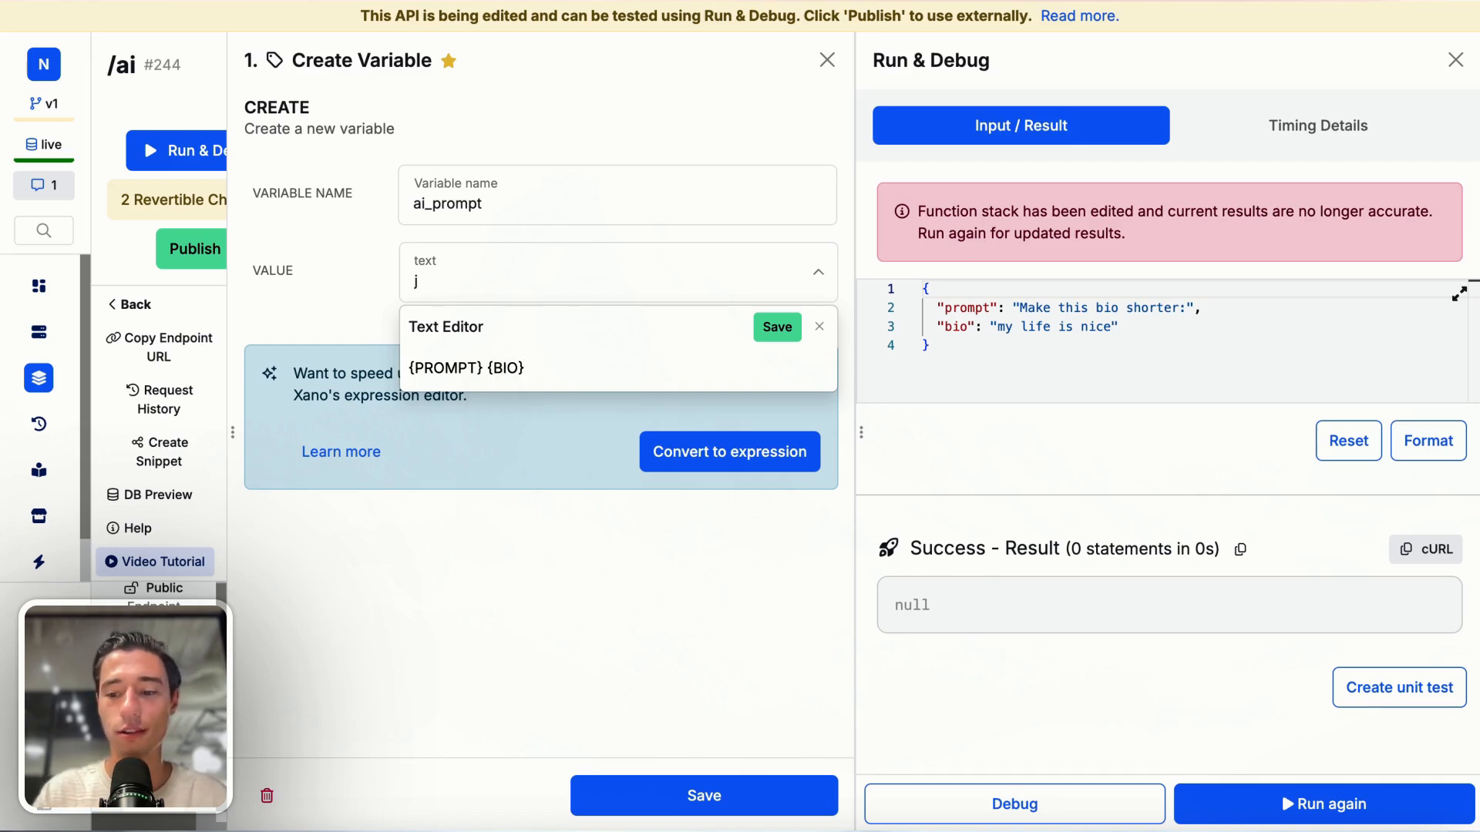
Step: Add "#Only return the updated text, nothing else!" after a blank line below the placeholders and save the text
key("Return")
key("Return")
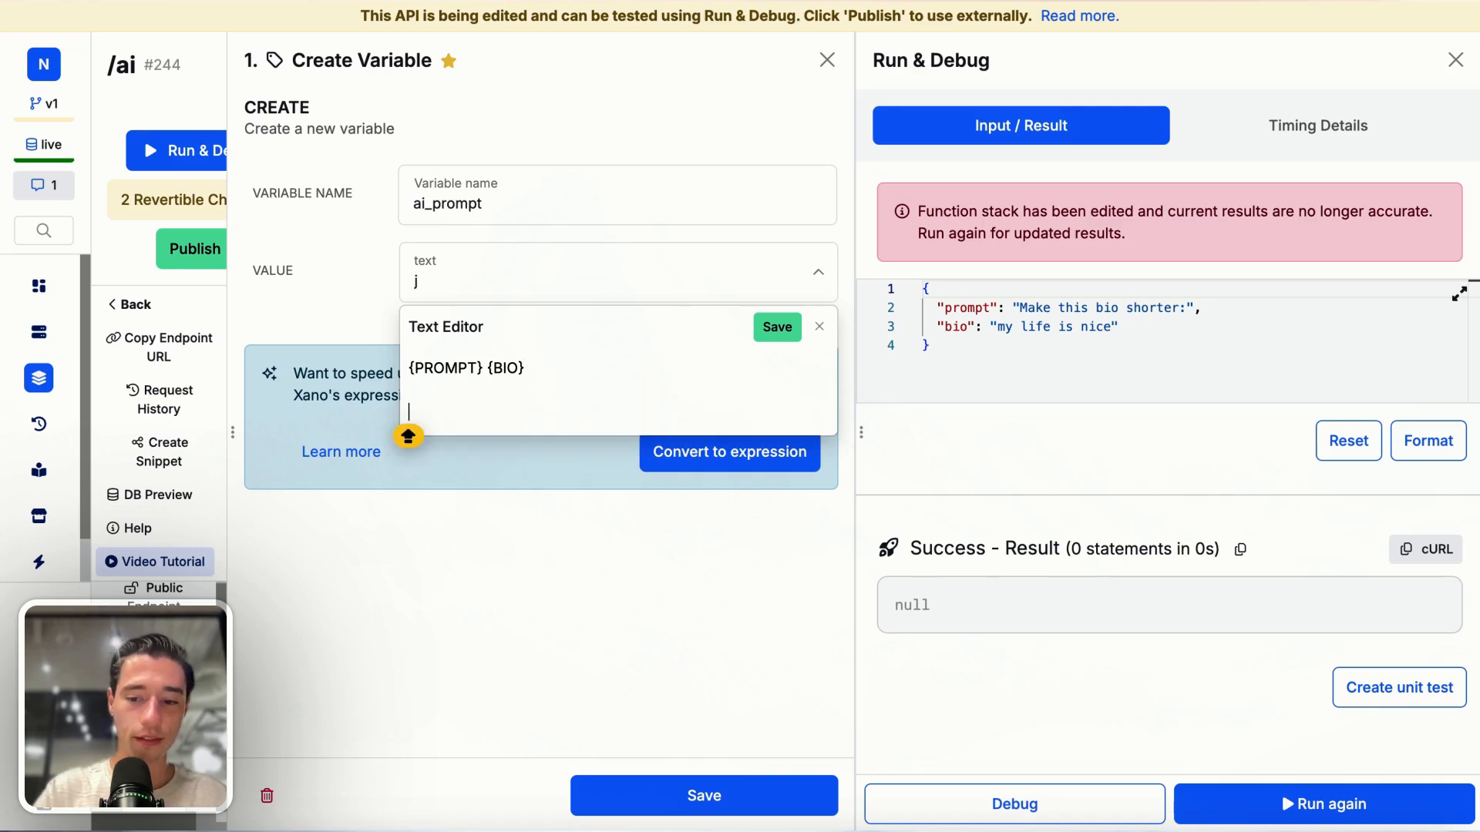
type("-")
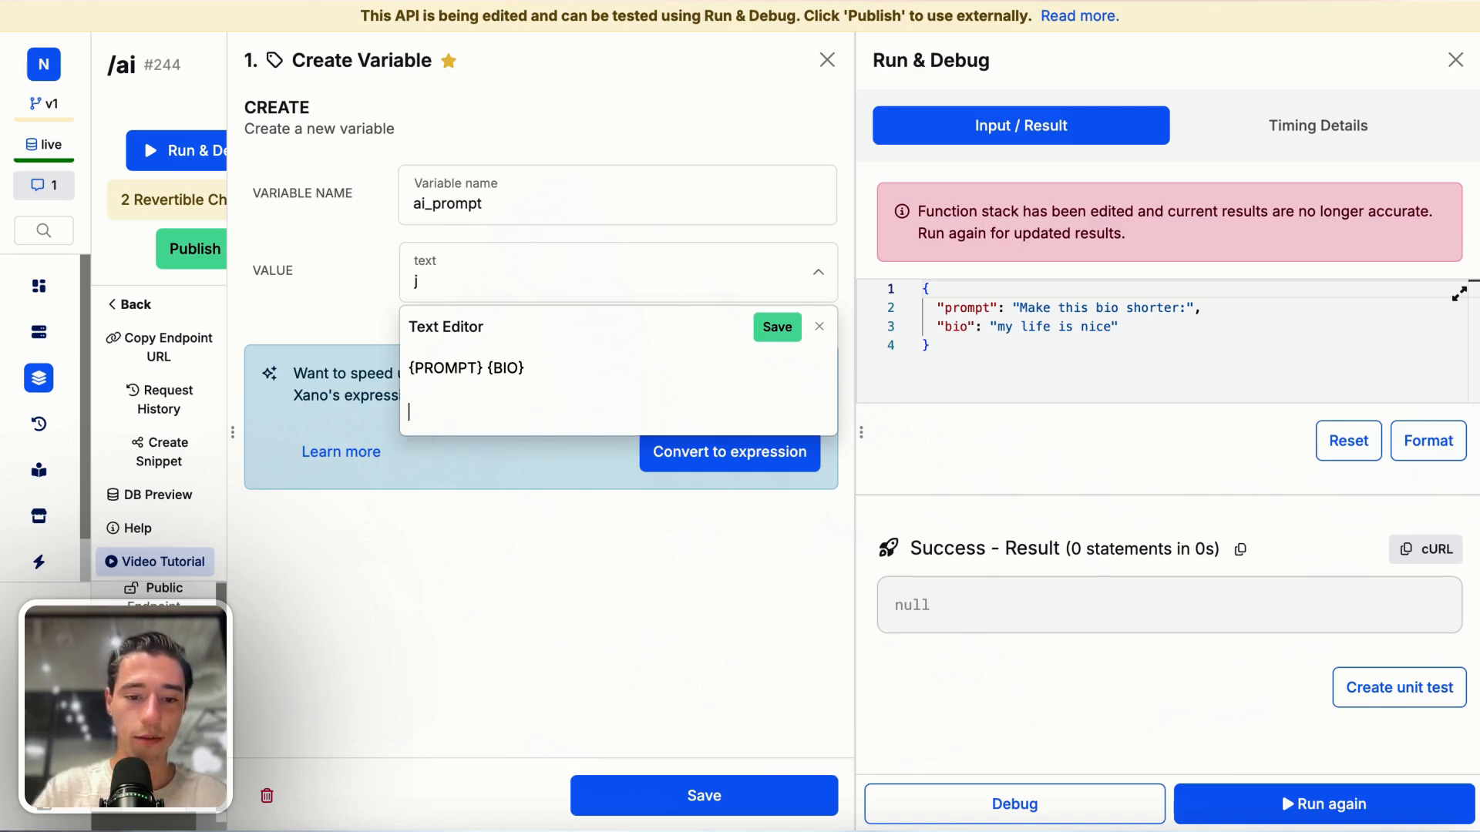
type("#")
type(" O")
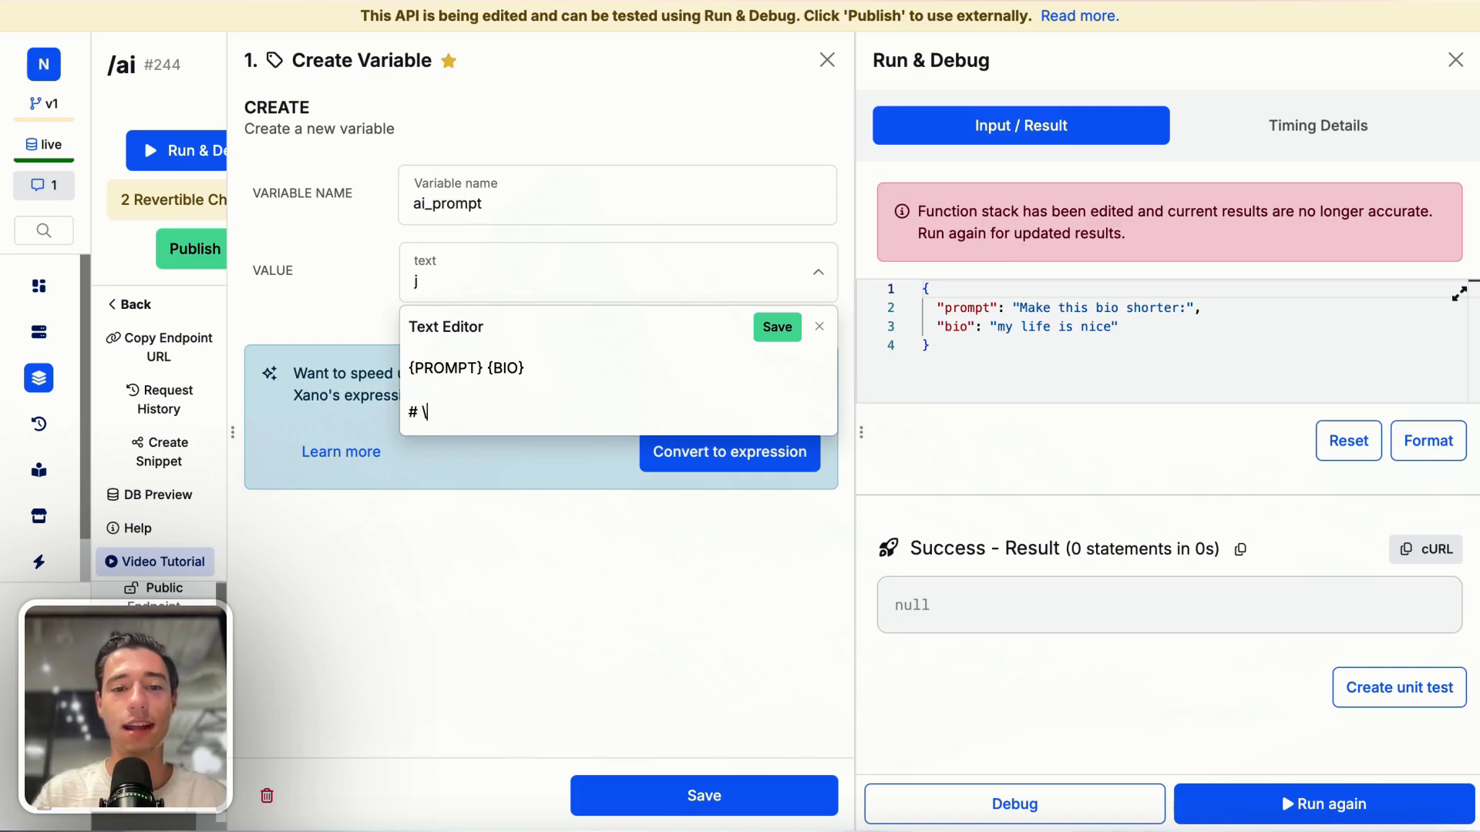
type("O")
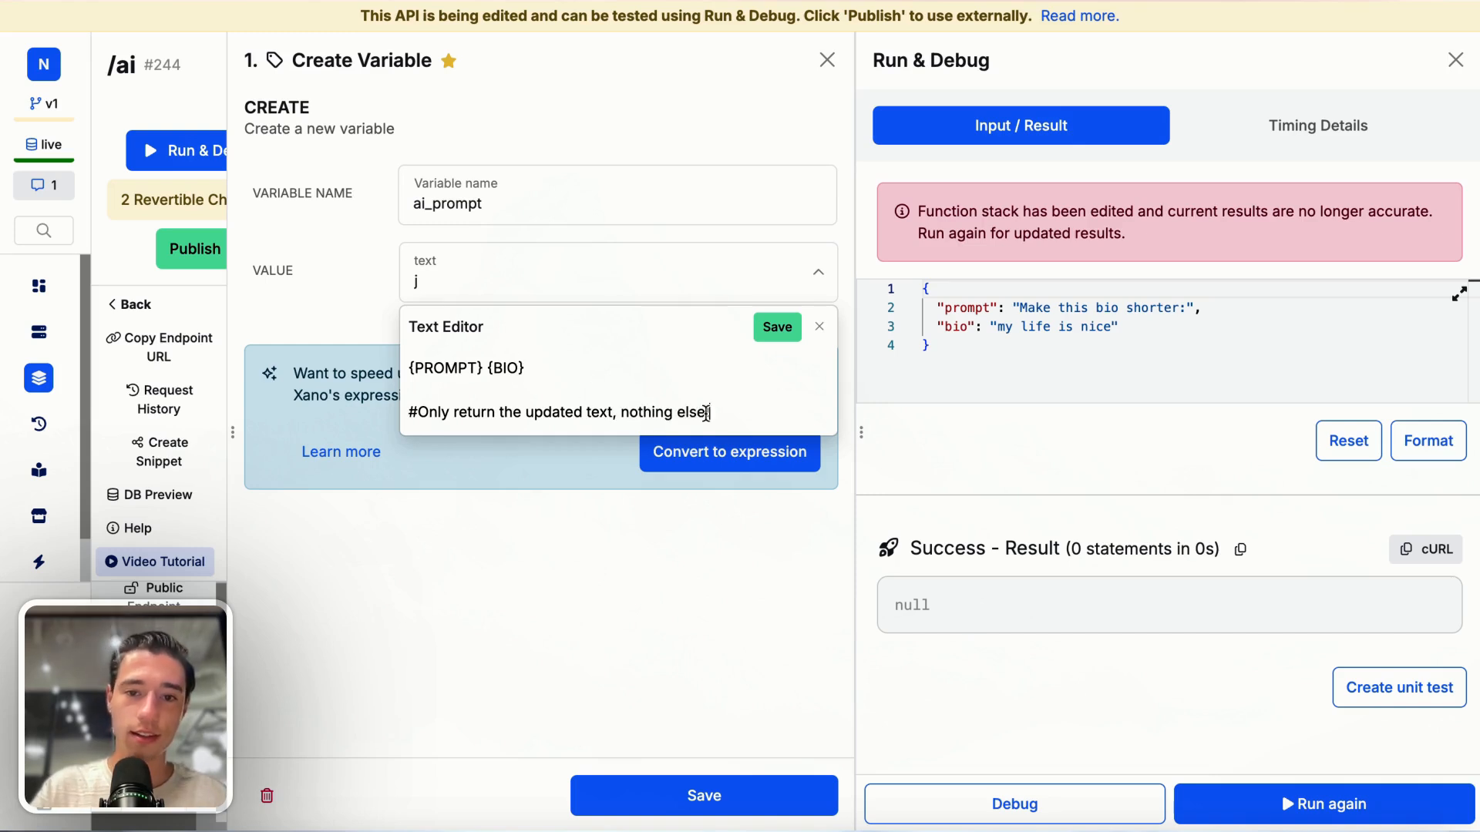
left_click(771, 330)
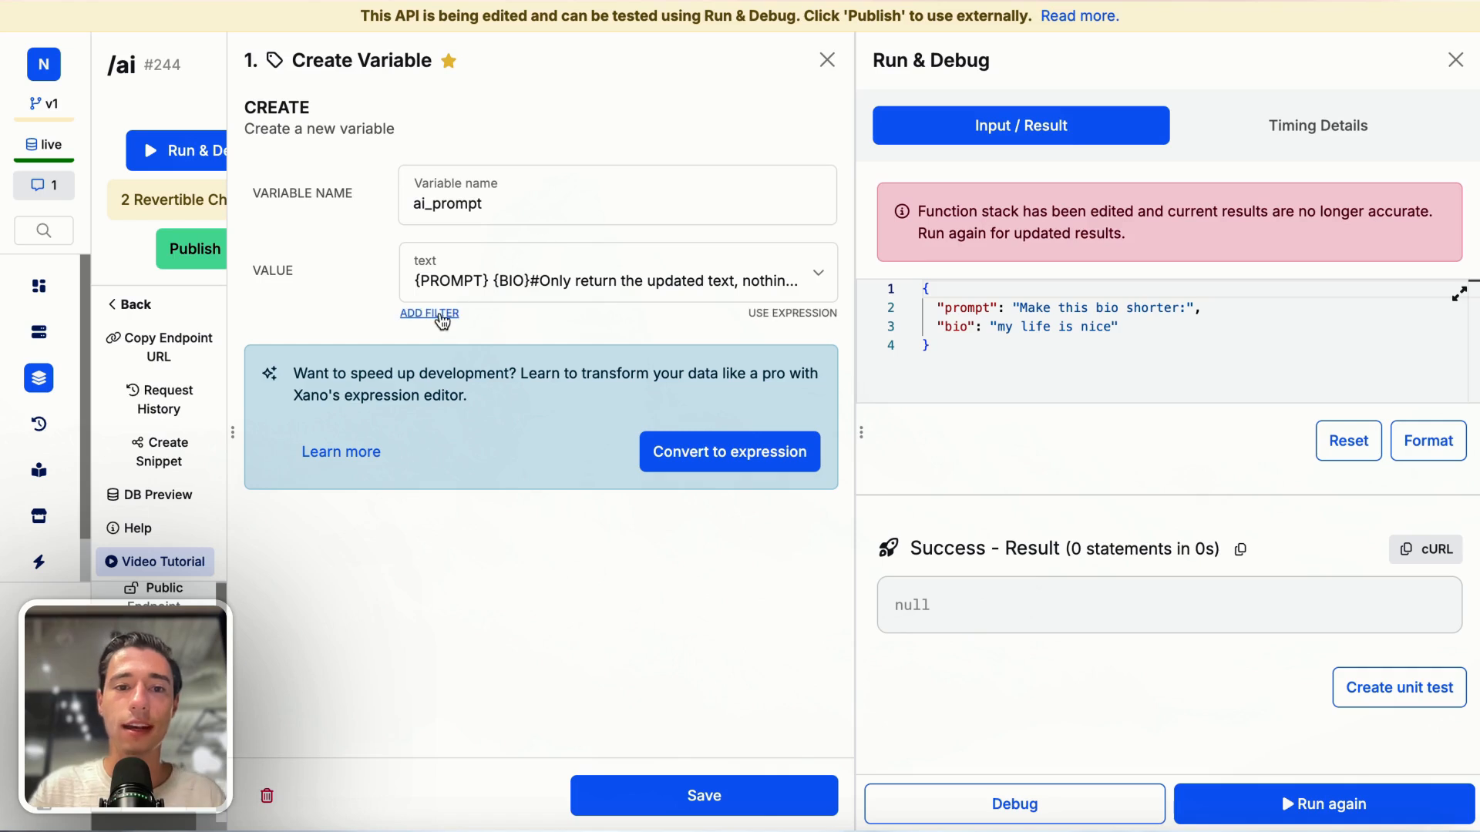
Step: Copy the {PROMPT} placeholder from the ai_prompt value
left_click(486, 289)
left_click_drag(487, 279, 414, 279)
key("super+c")
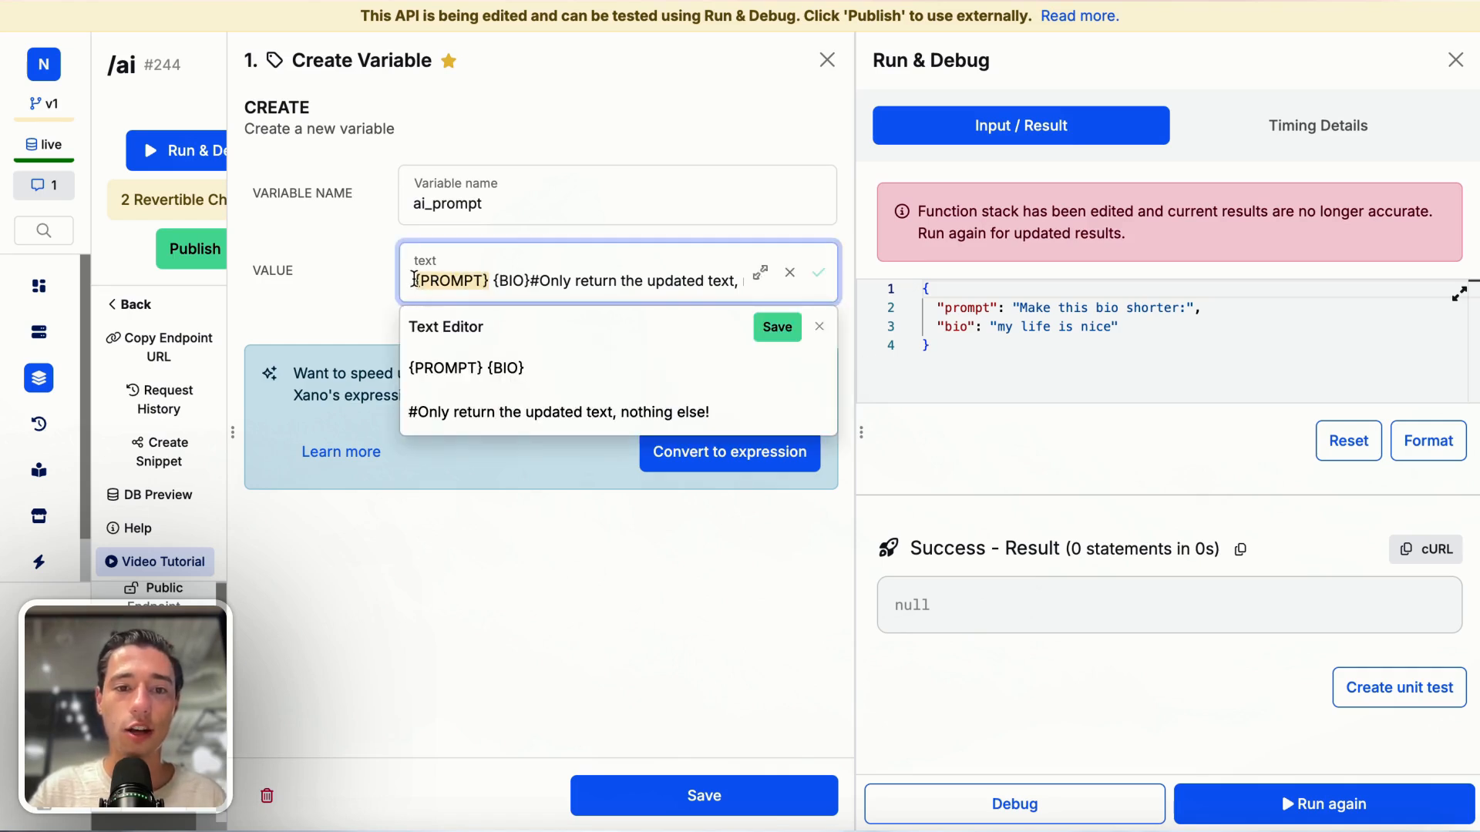
left_click(372, 290)
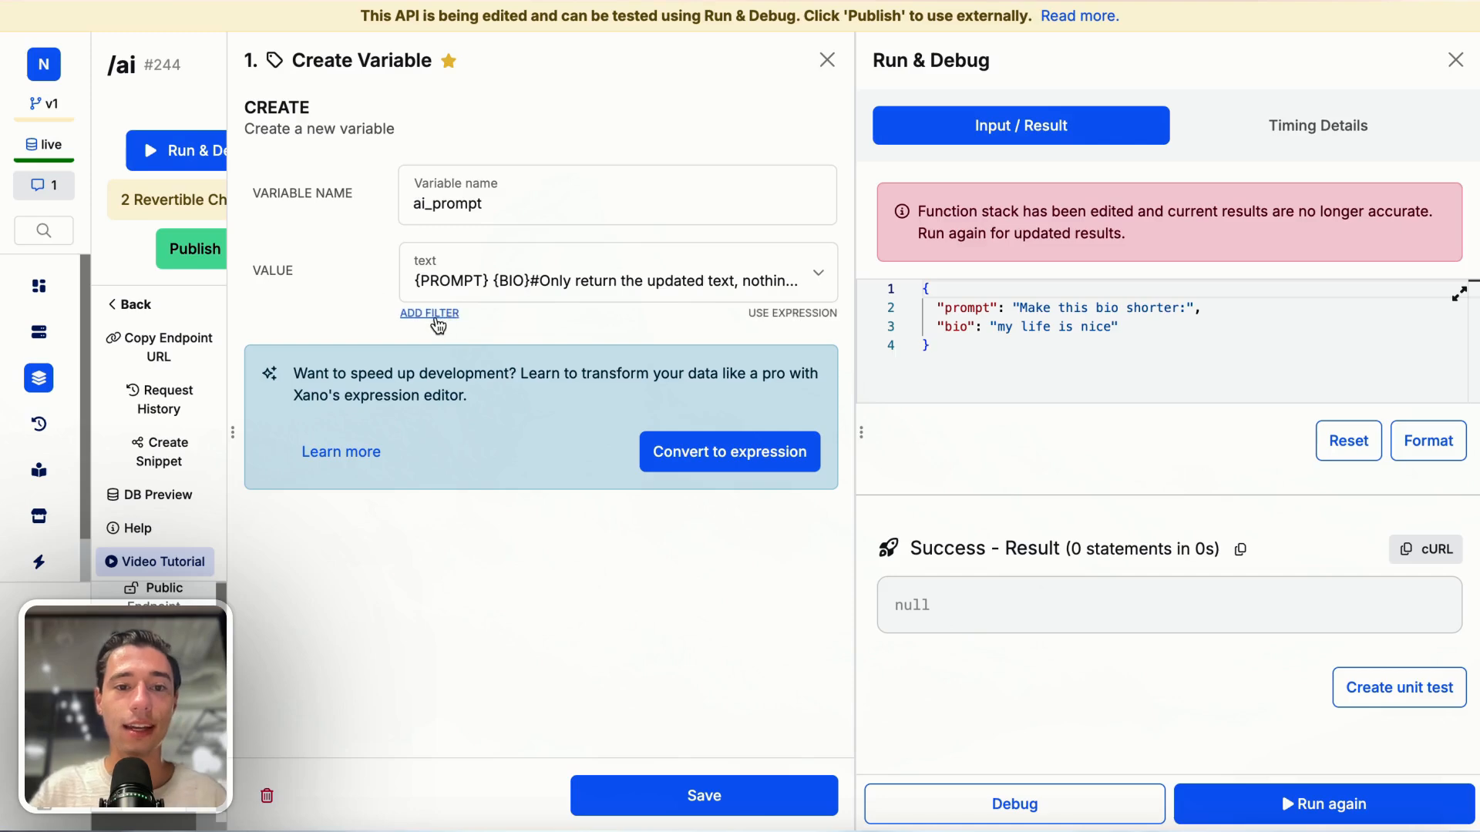
Step: Add a replace filter to the ai_prompt value that substitutes the prompt input for {PROMPT}
left_click(431, 313)
left_click(1101, 216)
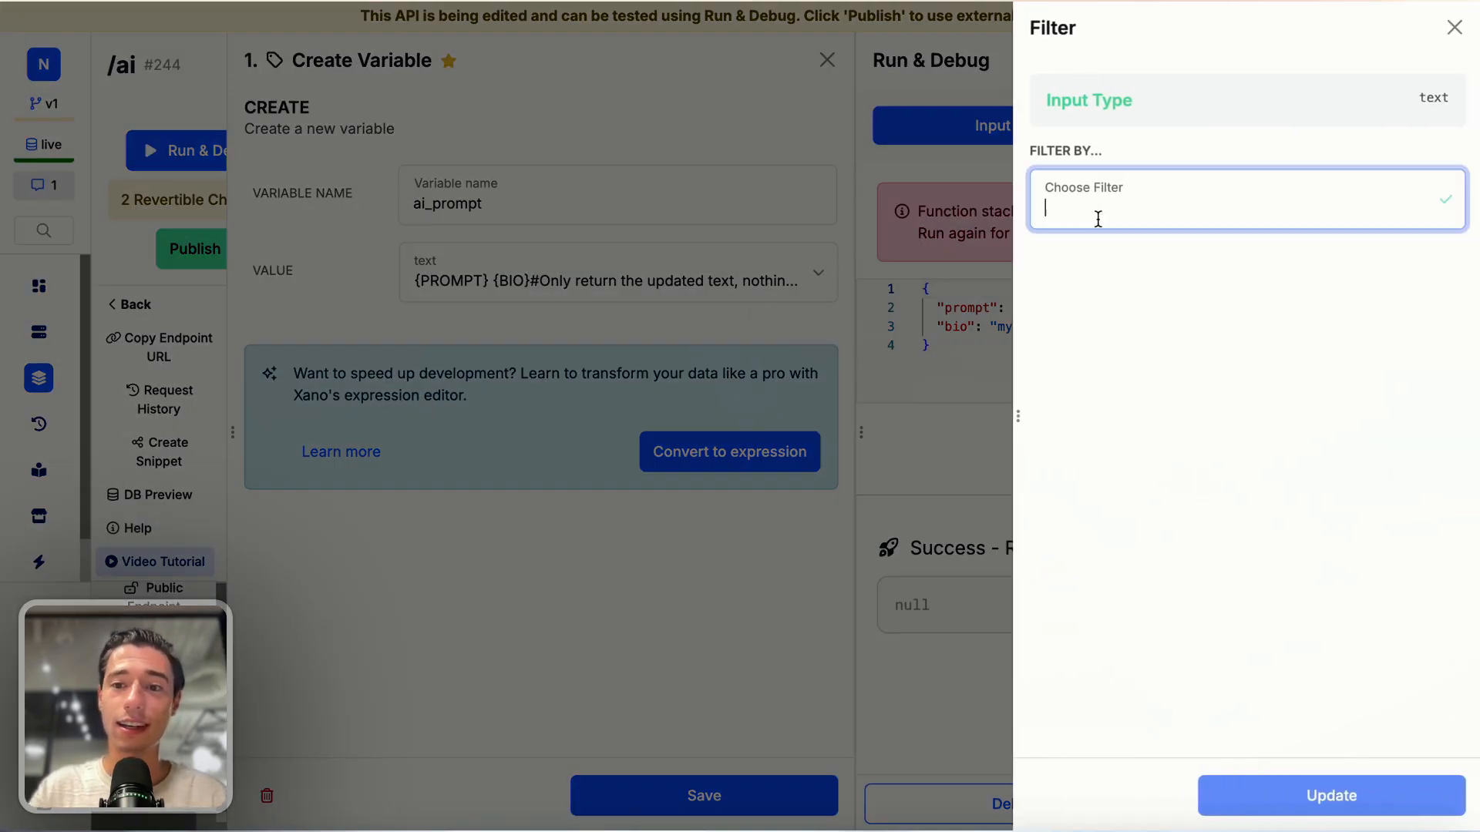
type("repl")
left_click(1114, 408)
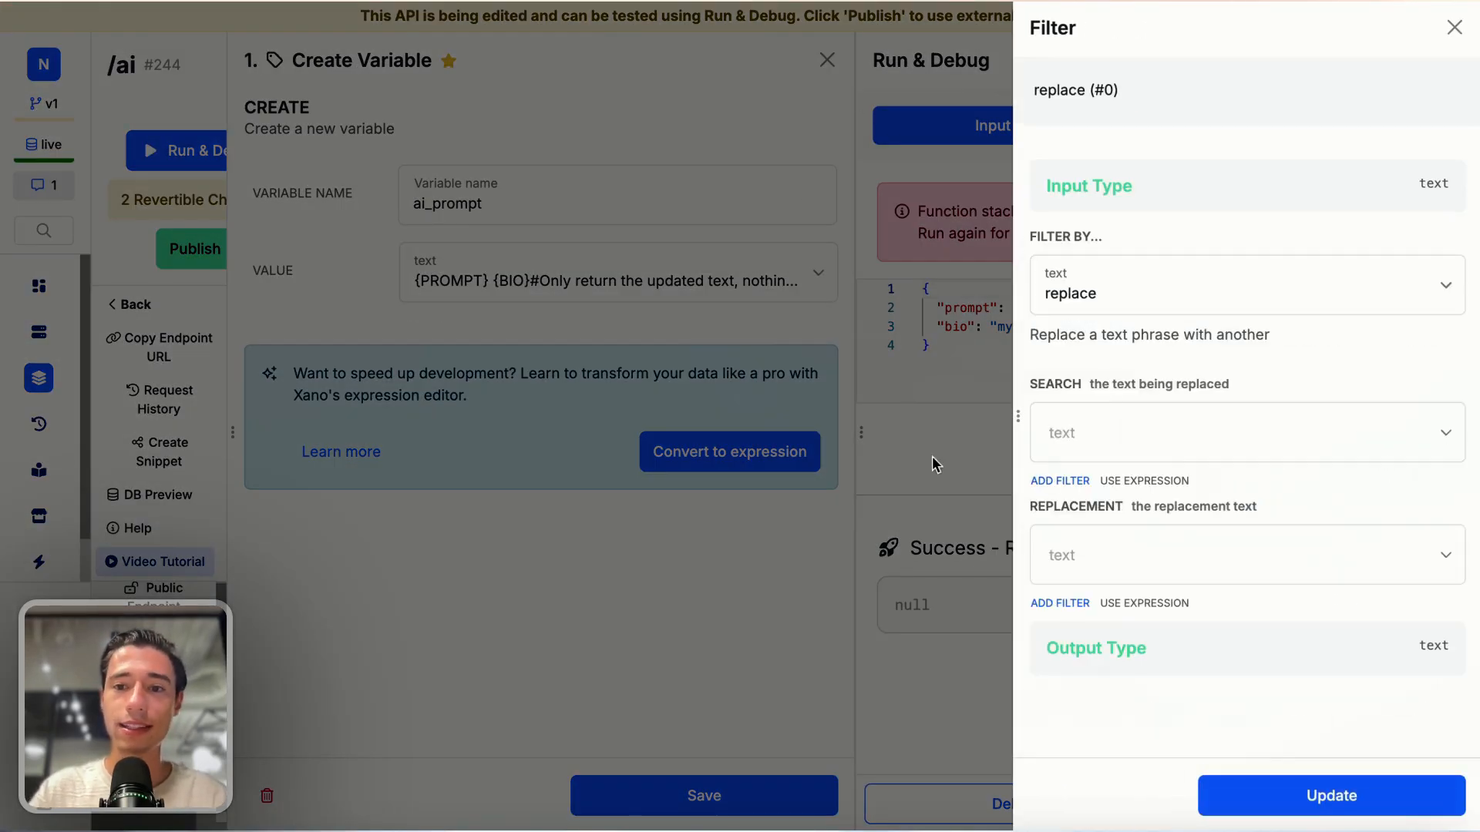
left_click(1087, 430)
key("super+v")
left_click(1238, 386)
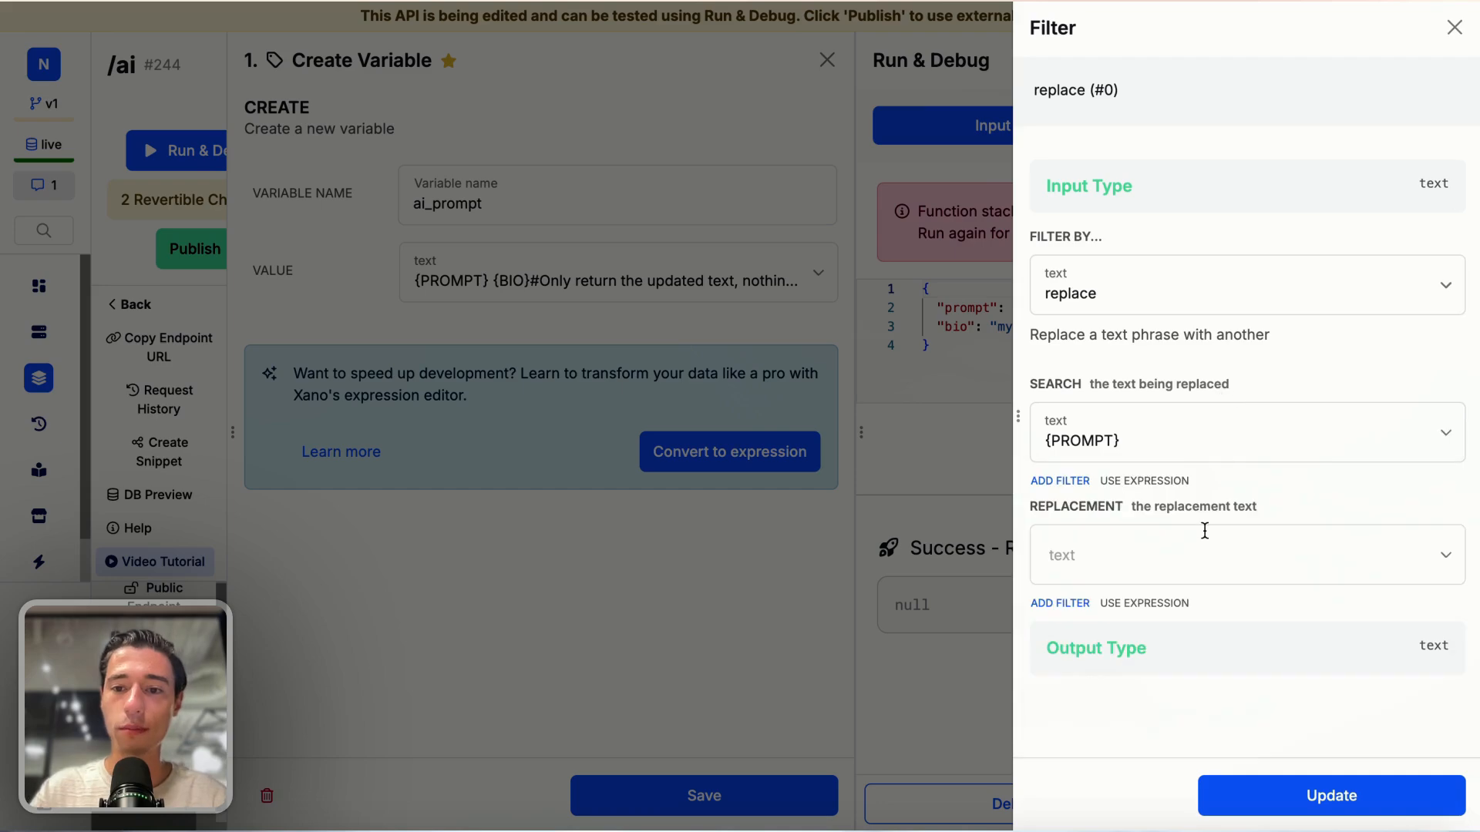
left_click(1146, 532)
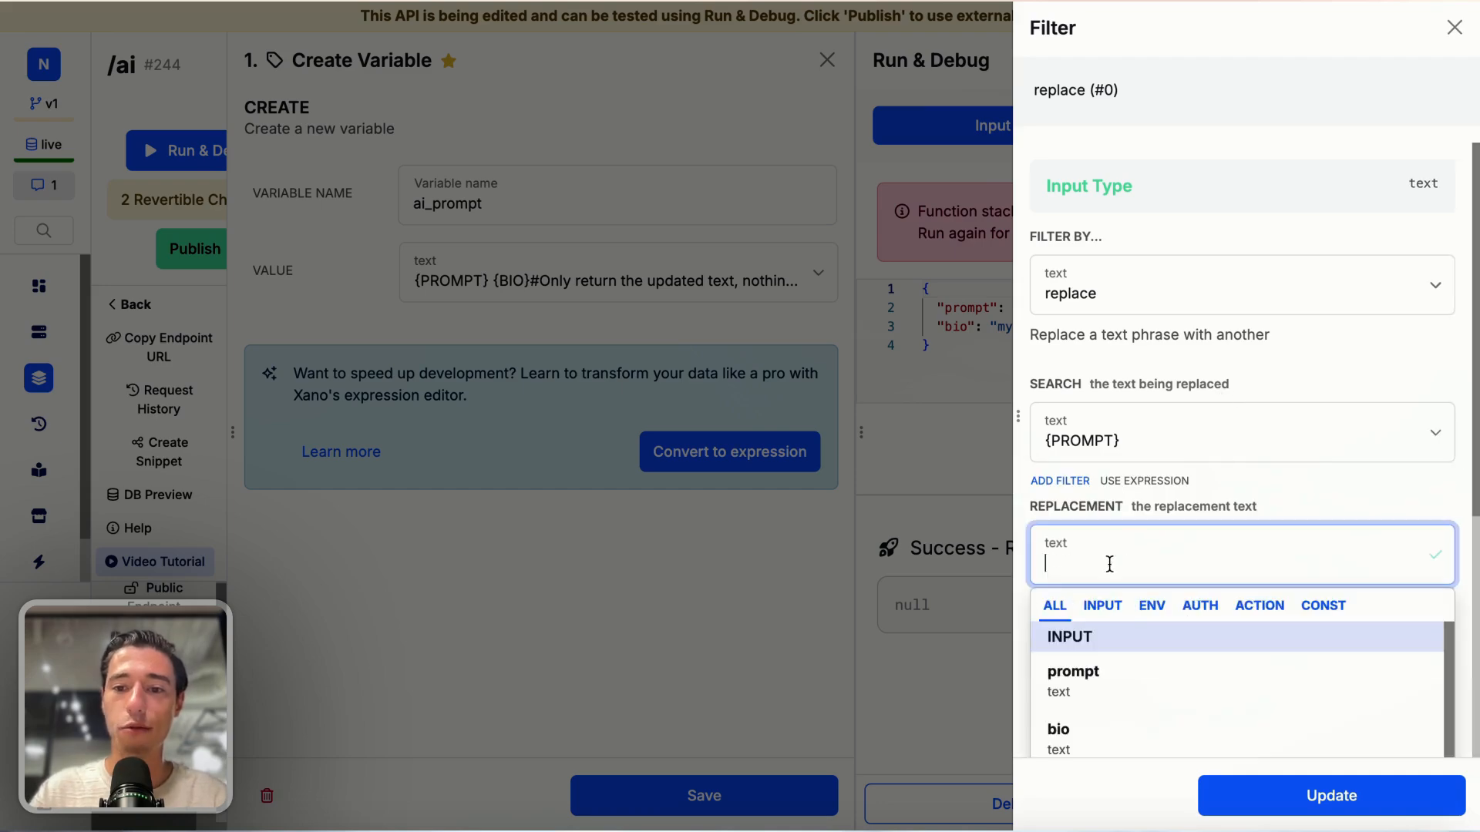
left_click(1083, 690)
left_click(1216, 790)
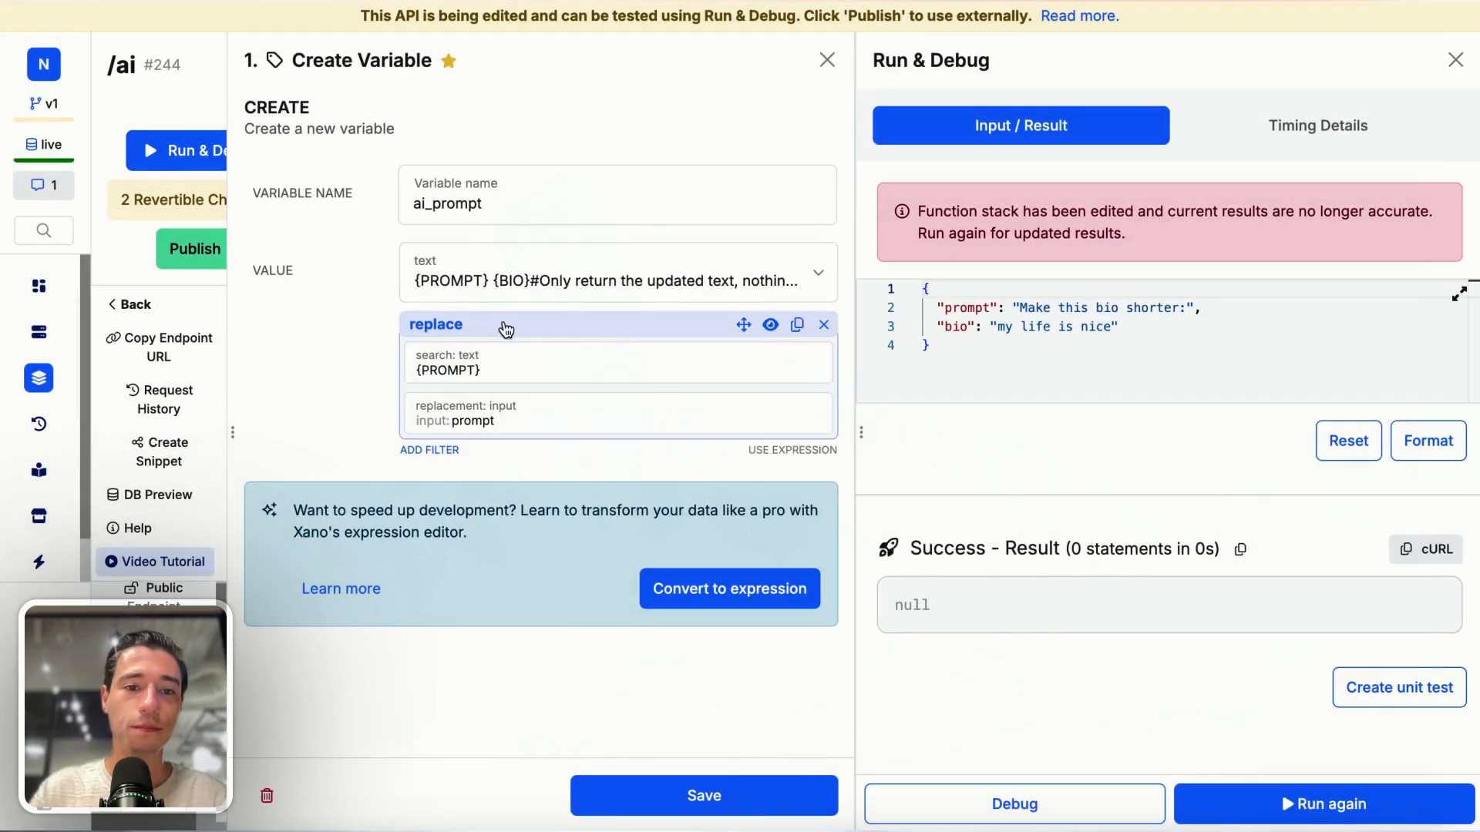
Step: Add a second replace filter to the ai_prompt value that substitutes the bio input for {BIO}
left_click(435, 451)
left_click(1153, 188)
type("repl")
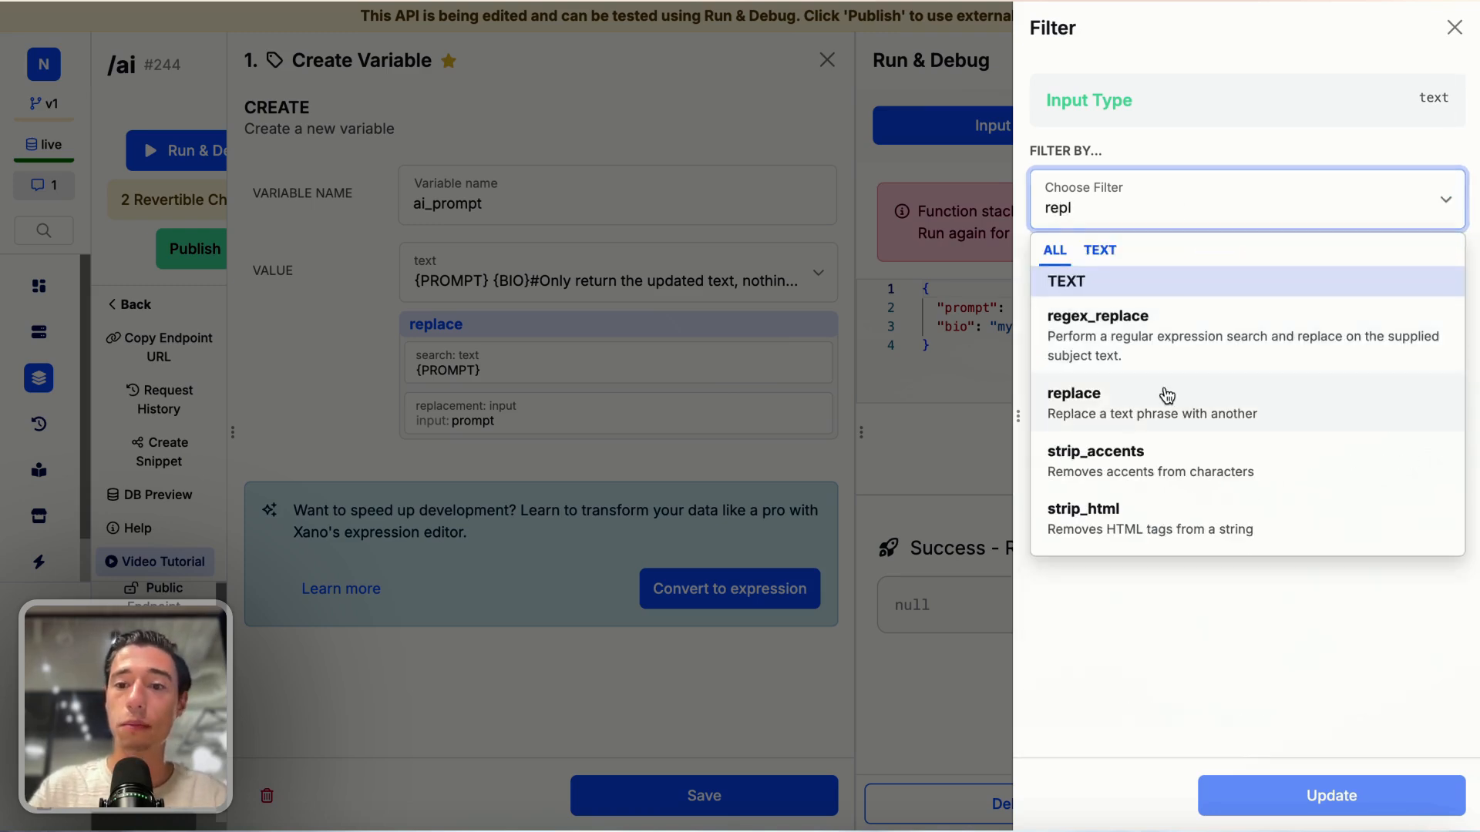
left_click(1074, 397)
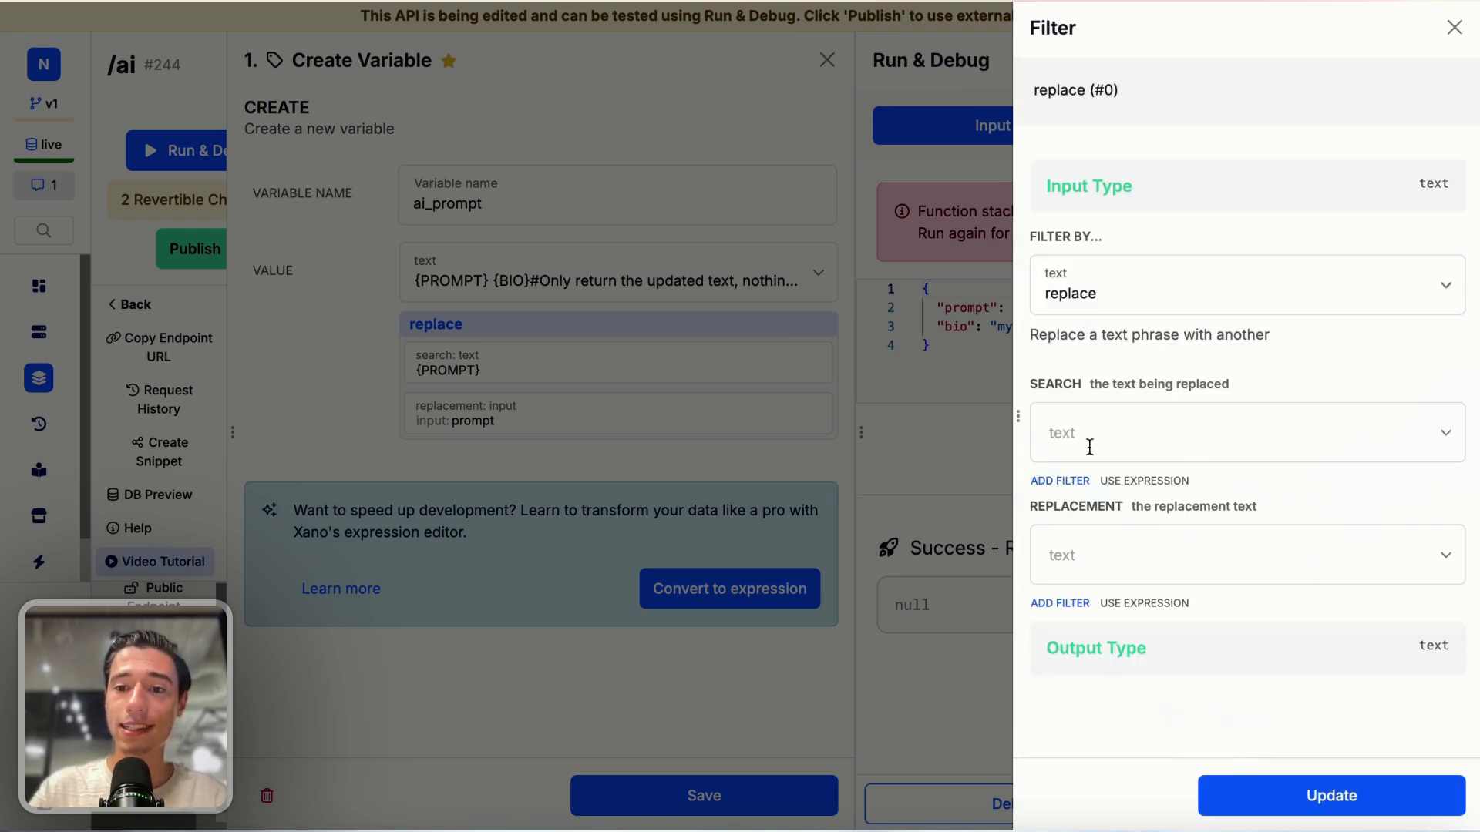
left_click(1093, 442)
type("{")
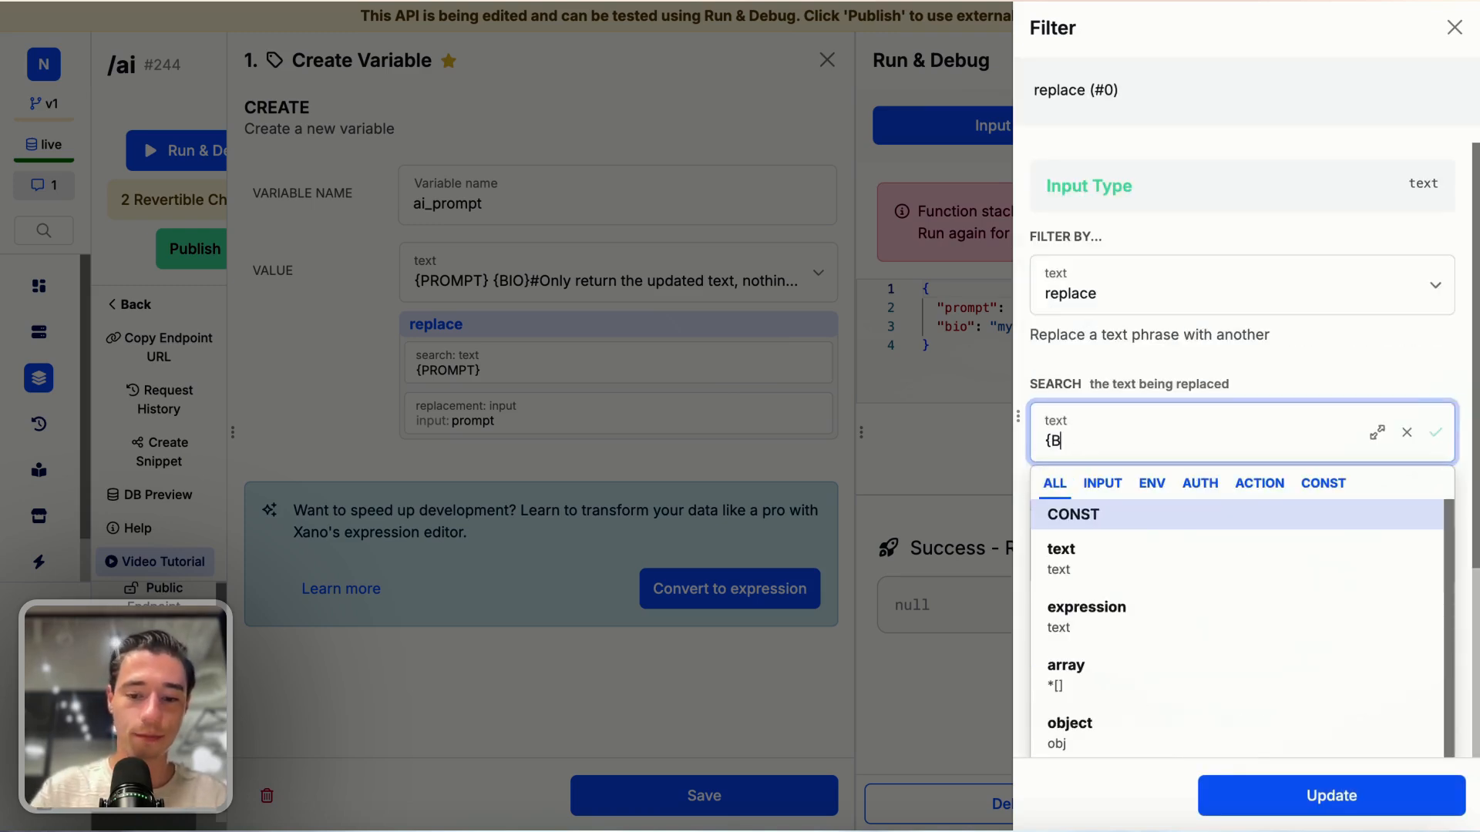
type("BIO}")
key("Return")
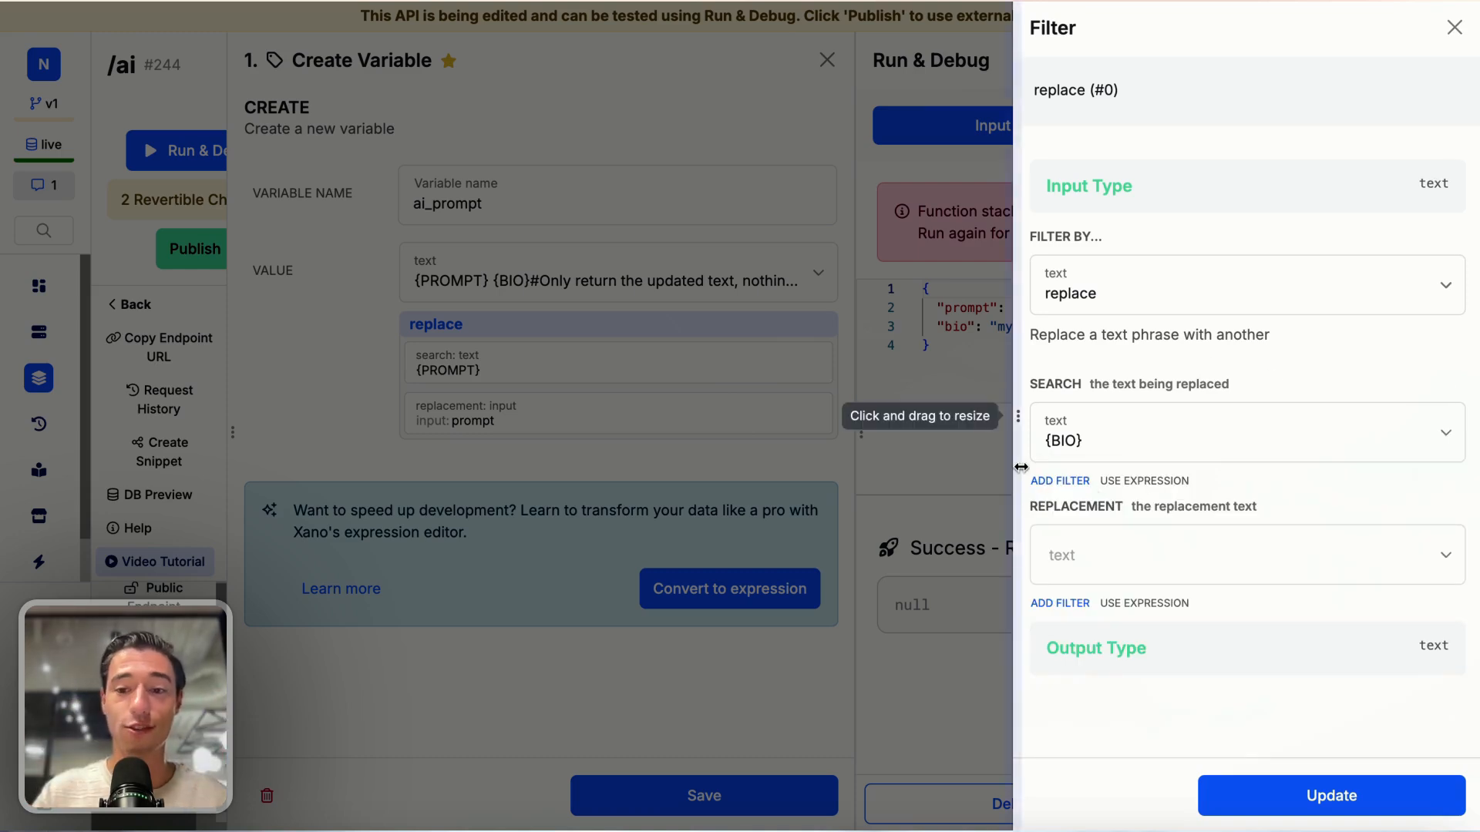
left_click(1082, 560)
scroll(1116, 580, "down", 1)
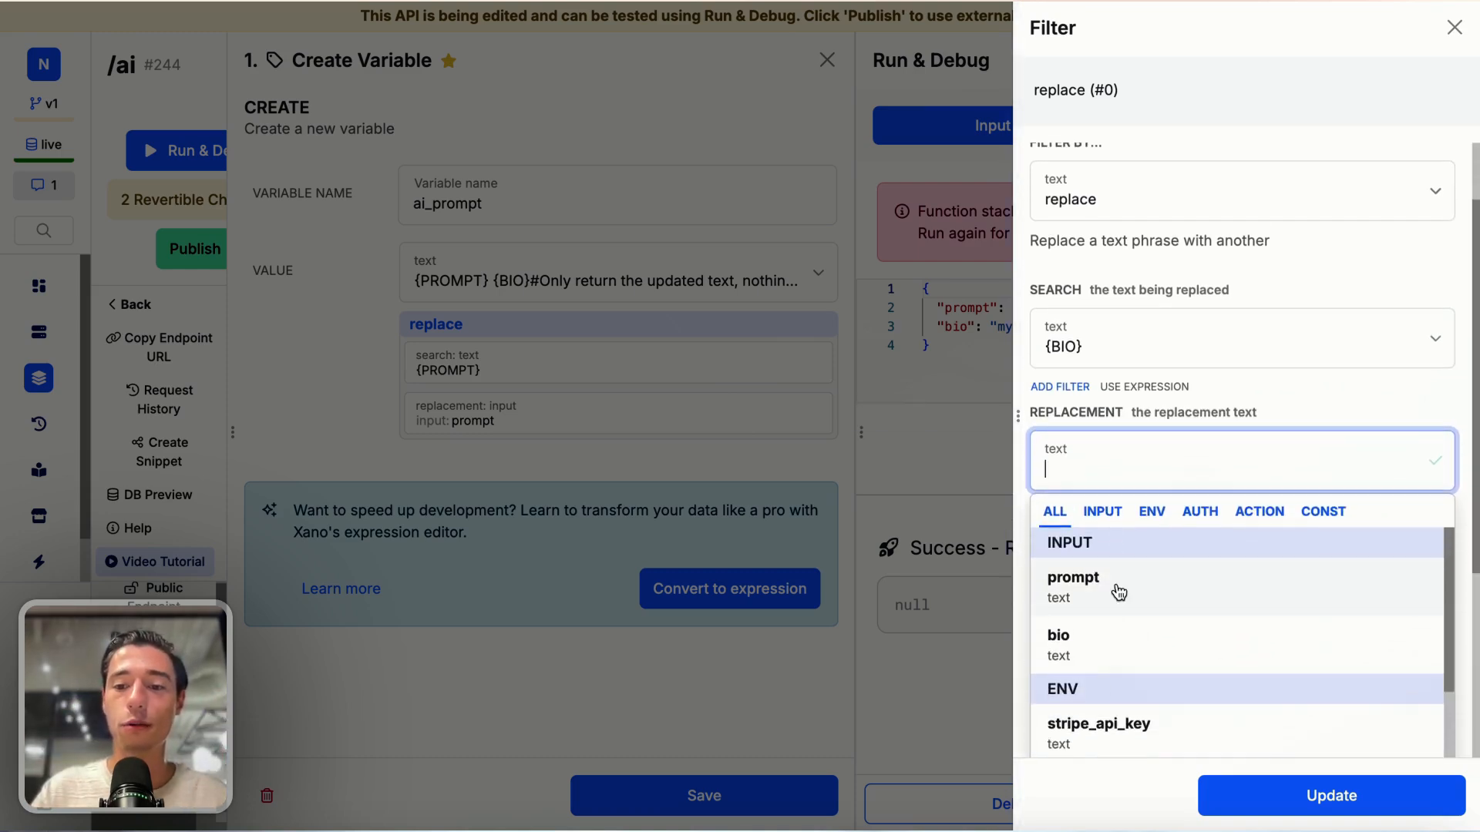
left_click(1070, 659)
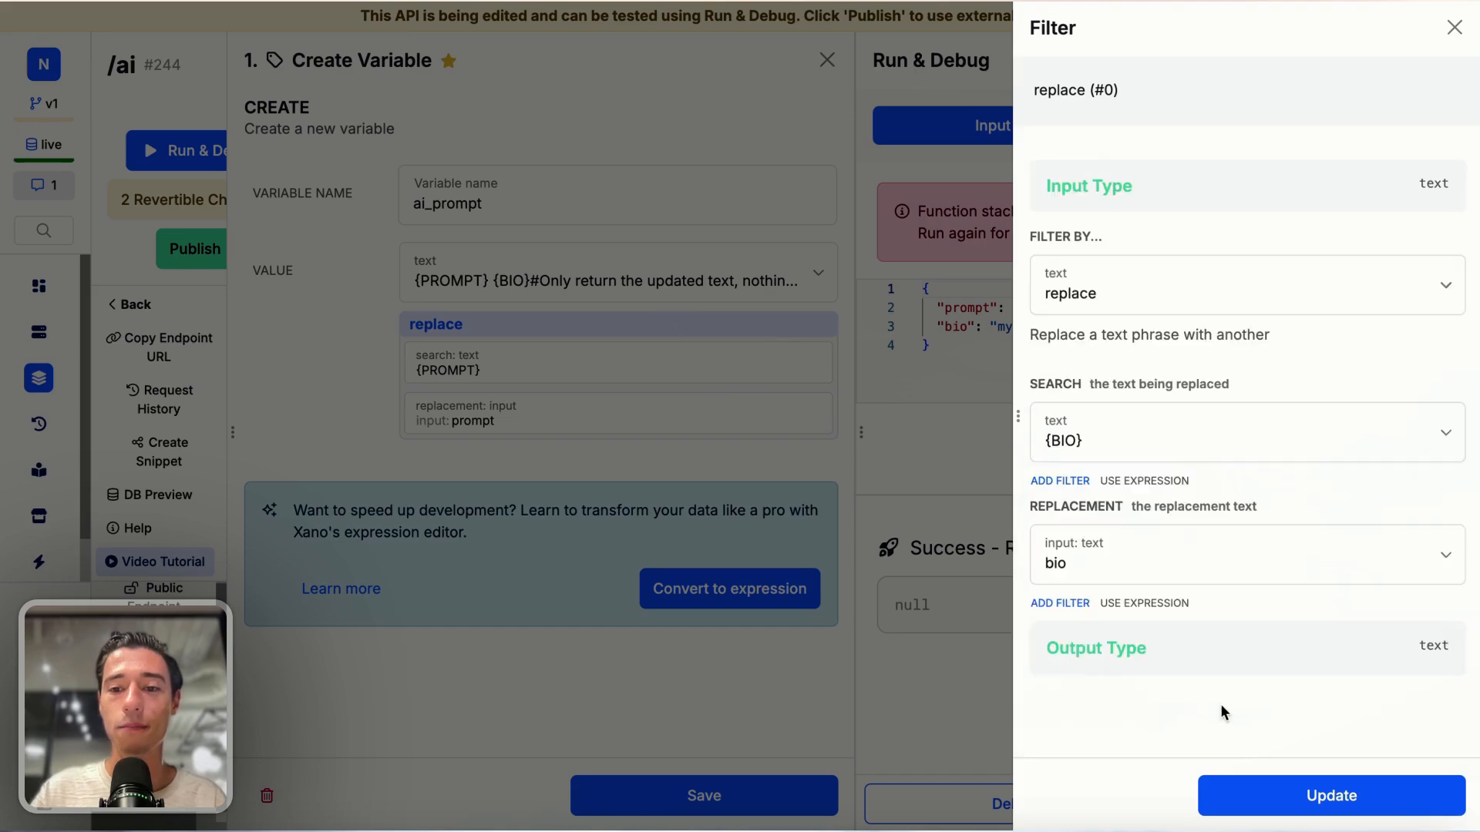
left_click(1232, 799)
Step: Save the ai_prompt variable with its response reference updated, and test-run the endpoint with the existing sample inputs
left_click(698, 798)
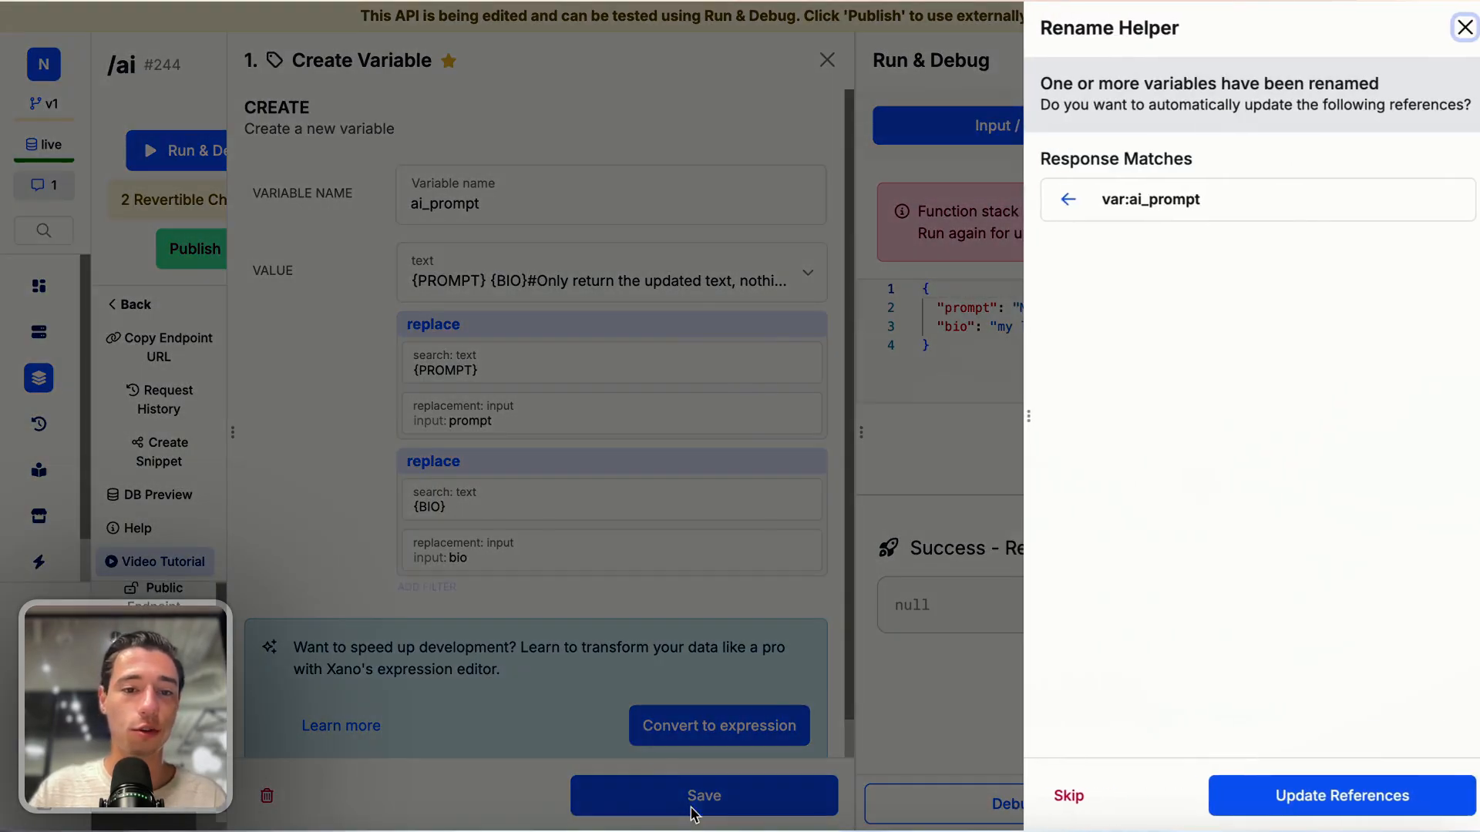
left_click(1275, 801)
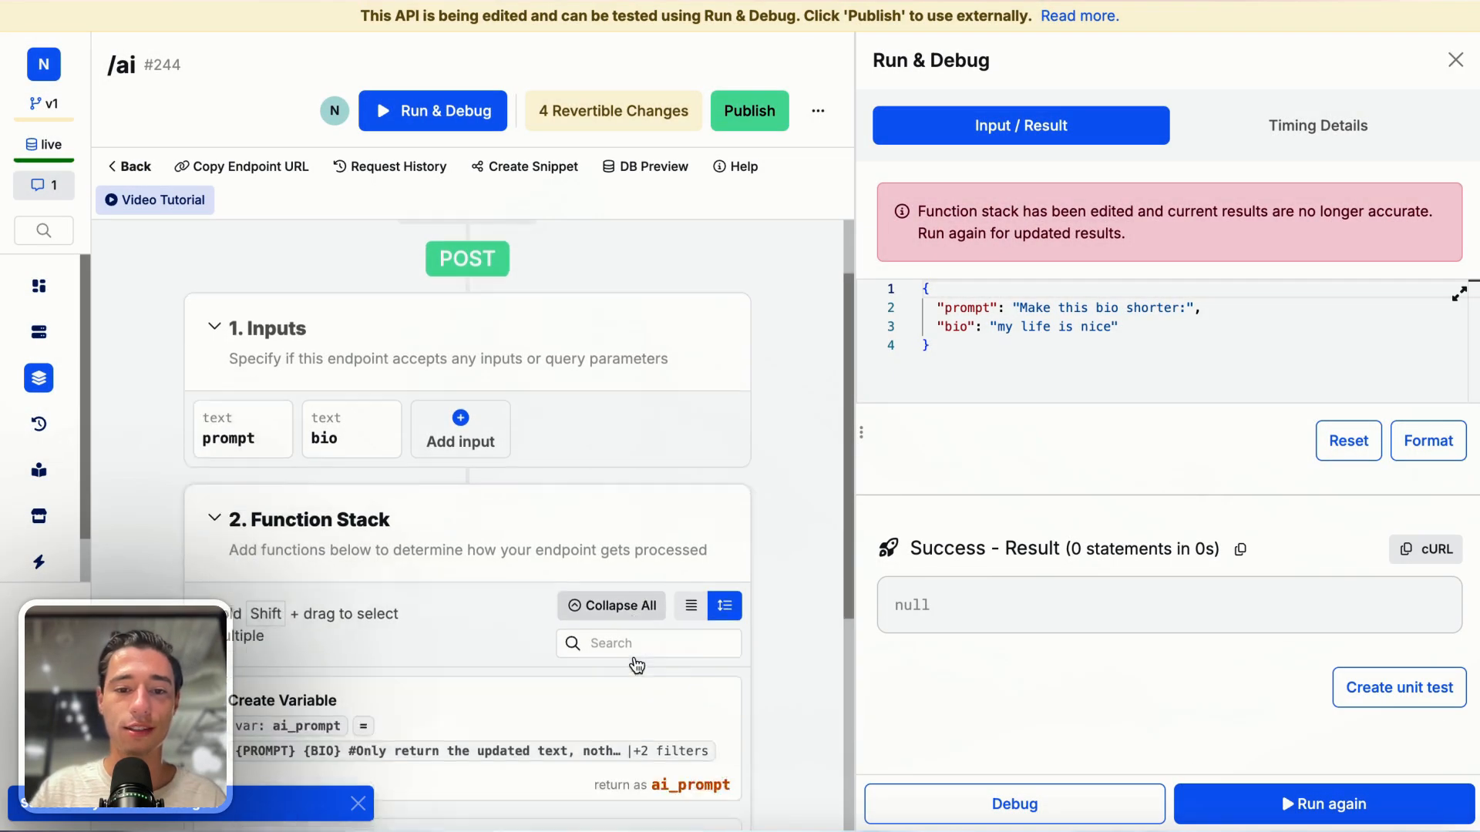
left_click(1235, 817)
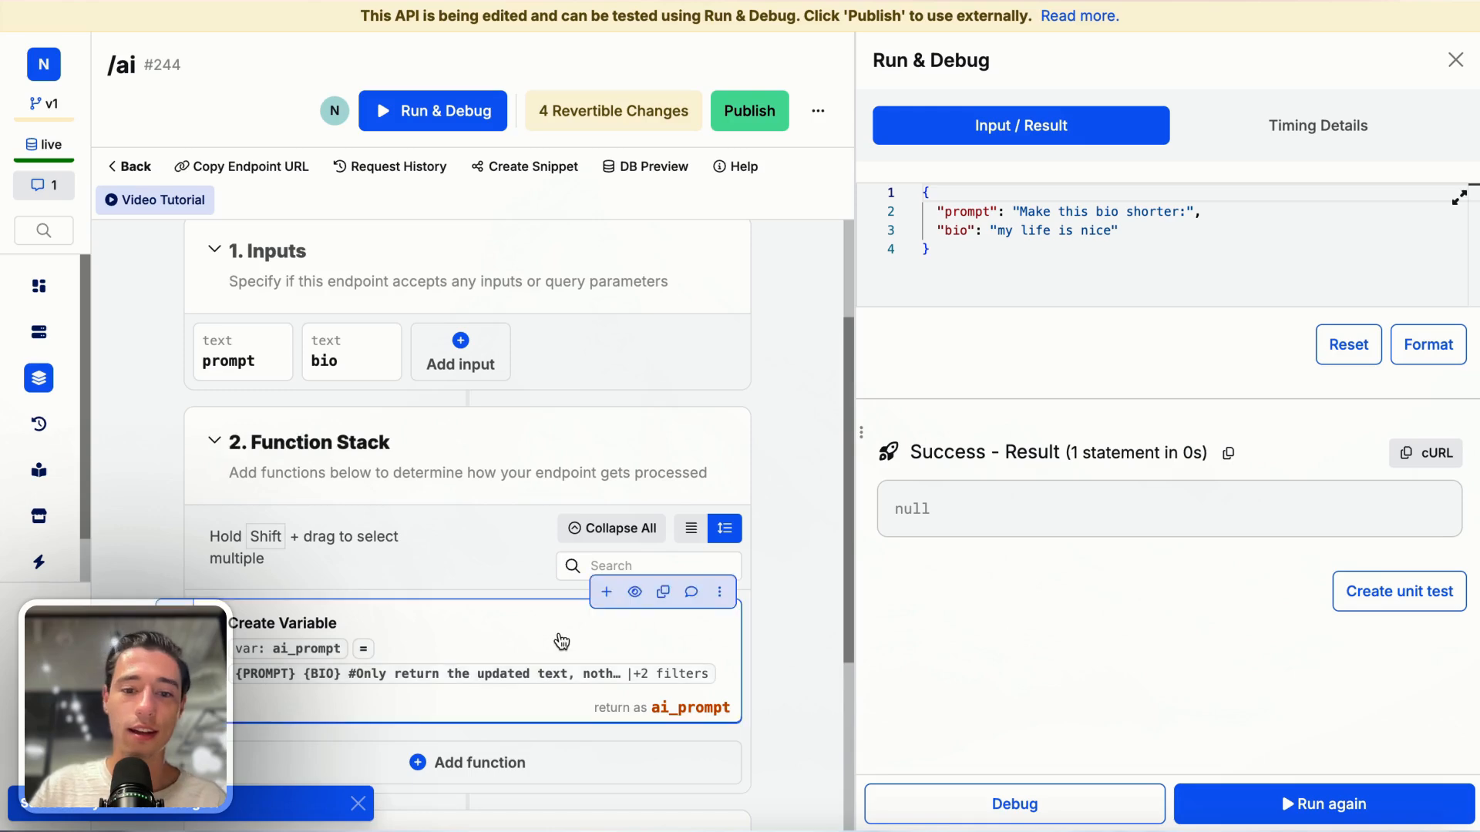
scroll(561, 638, "down", 4)
scroll(562, 638, "up", 2)
scroll(562, 638, "up", 1)
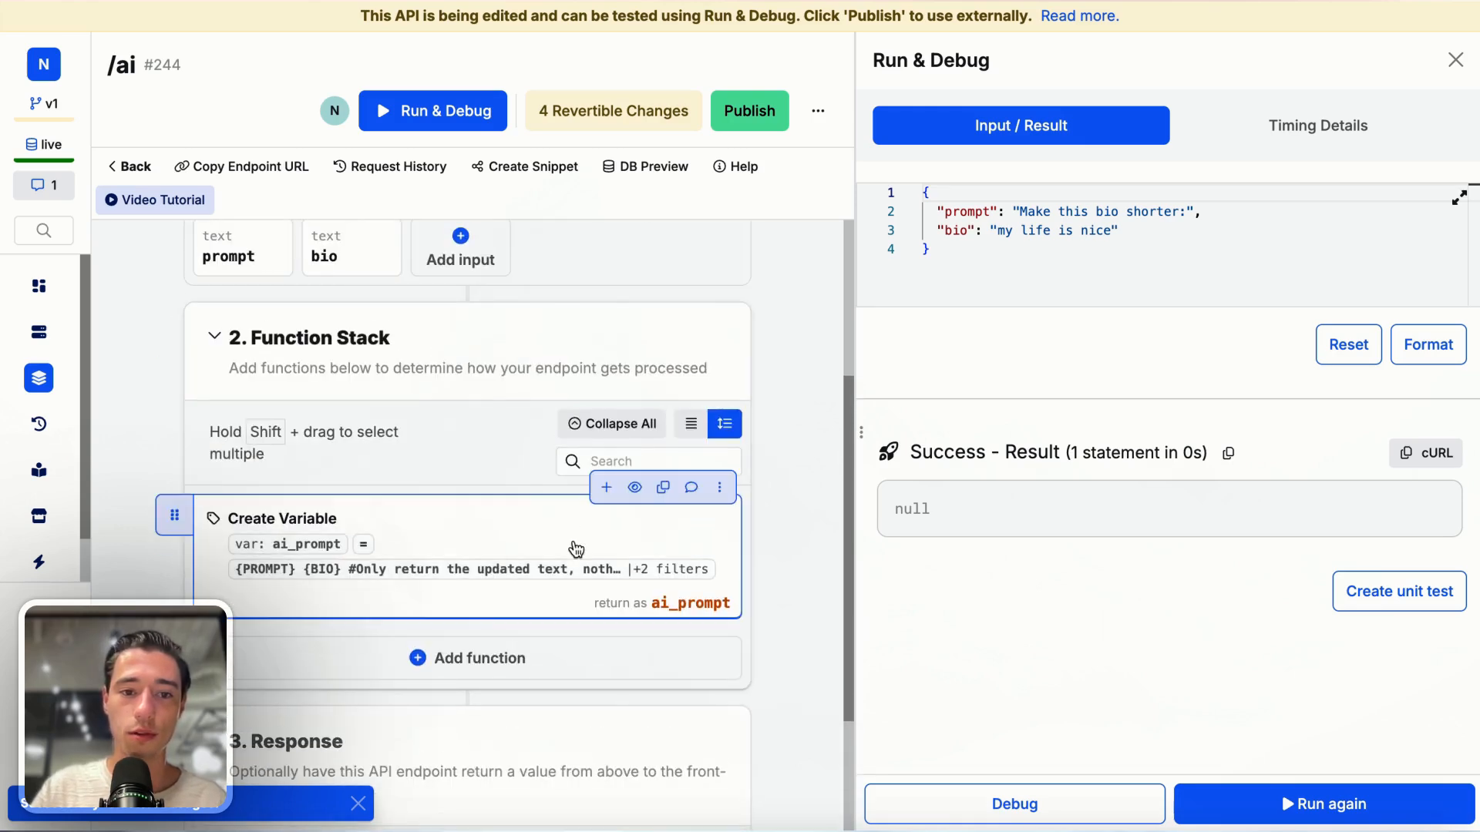
Step: Reload the page, run the endpoint again with the sample inputs, and examine the composed prompt in the result
mouse_move(77, 71)
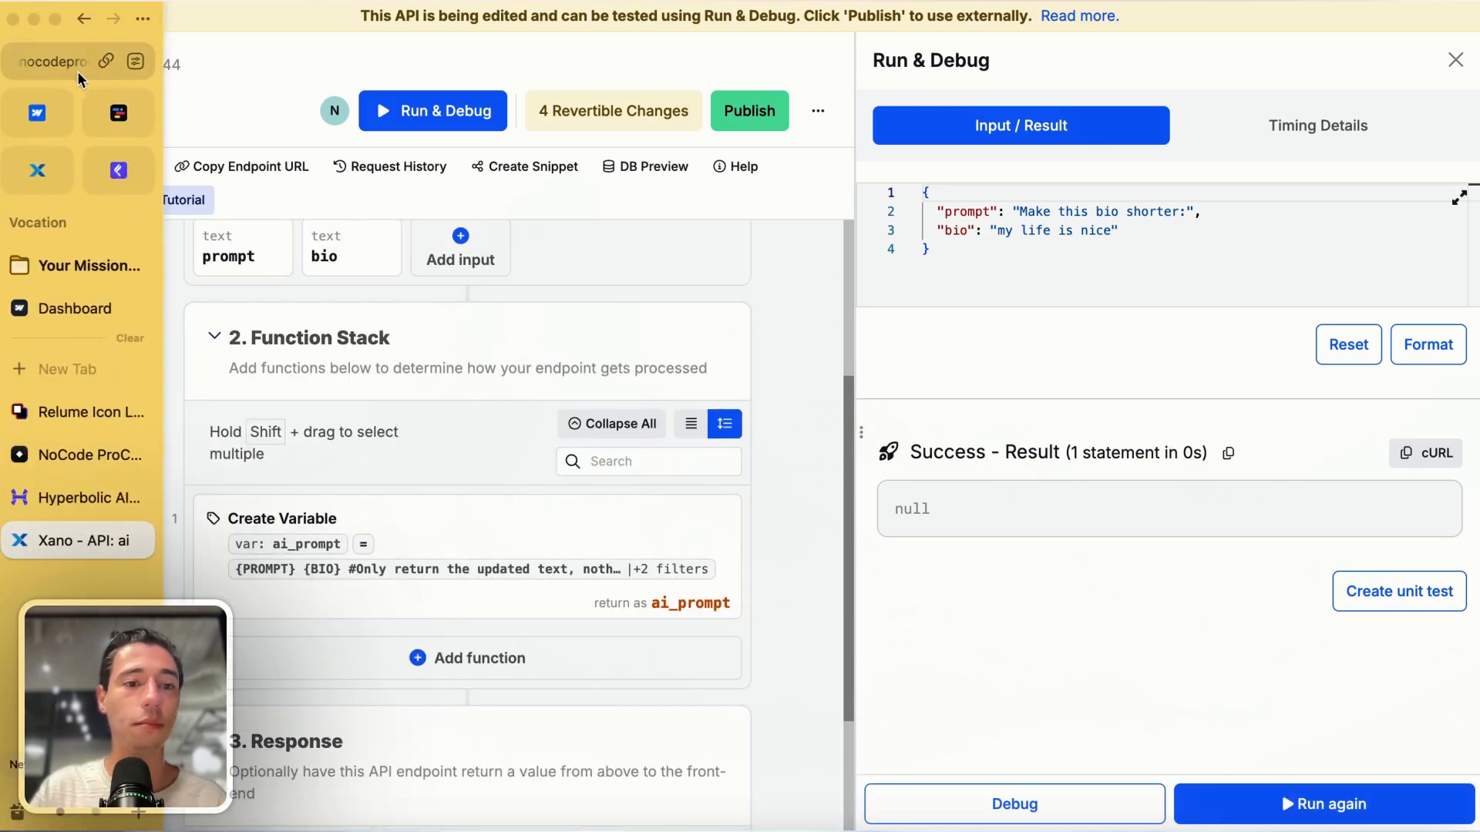
key("super+r")
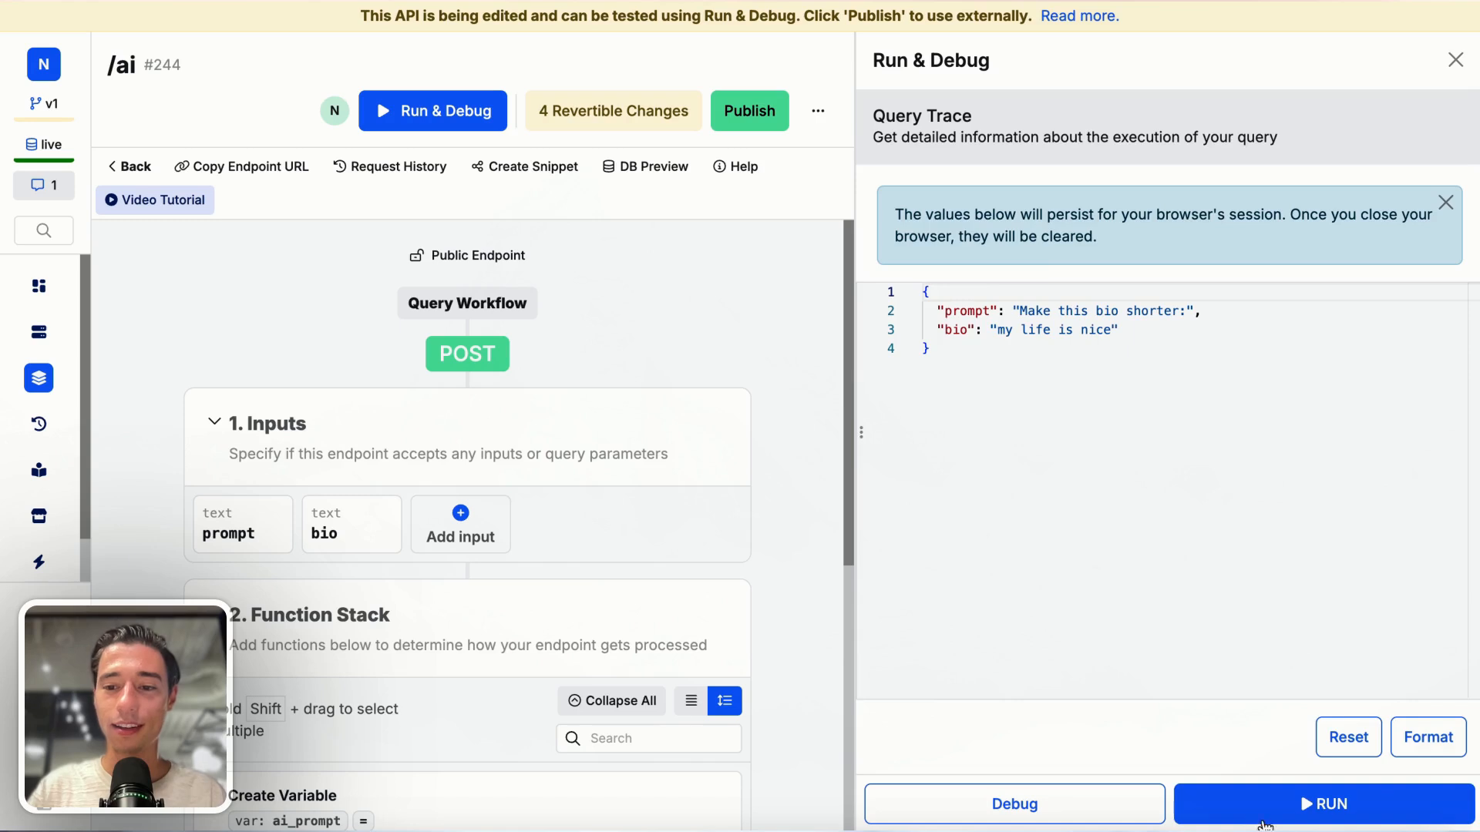
left_click(1265, 823)
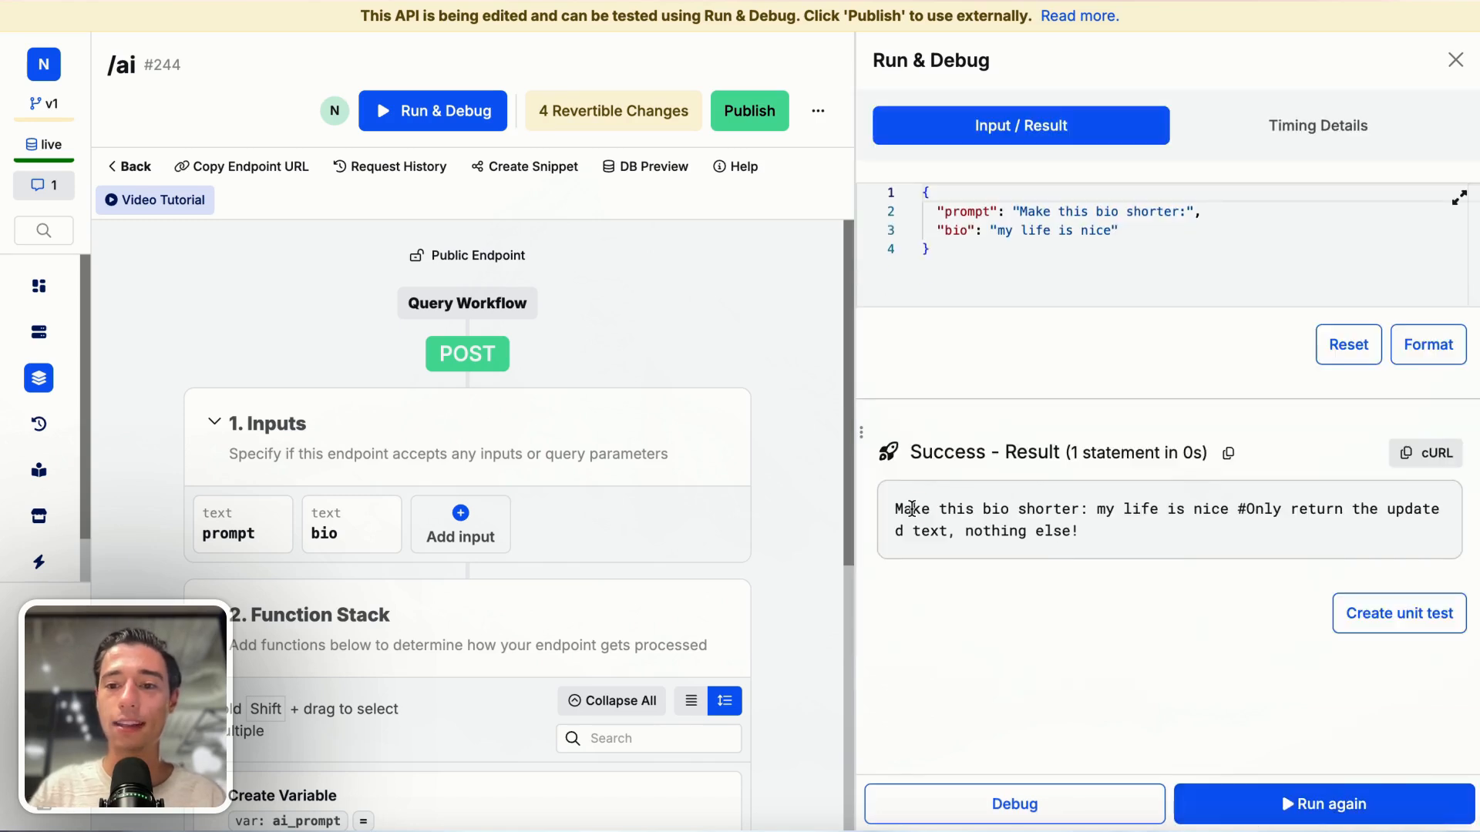
left_click_drag(912, 509, 1266, 555)
left_click(1102, 515)
left_click(1273, 533)
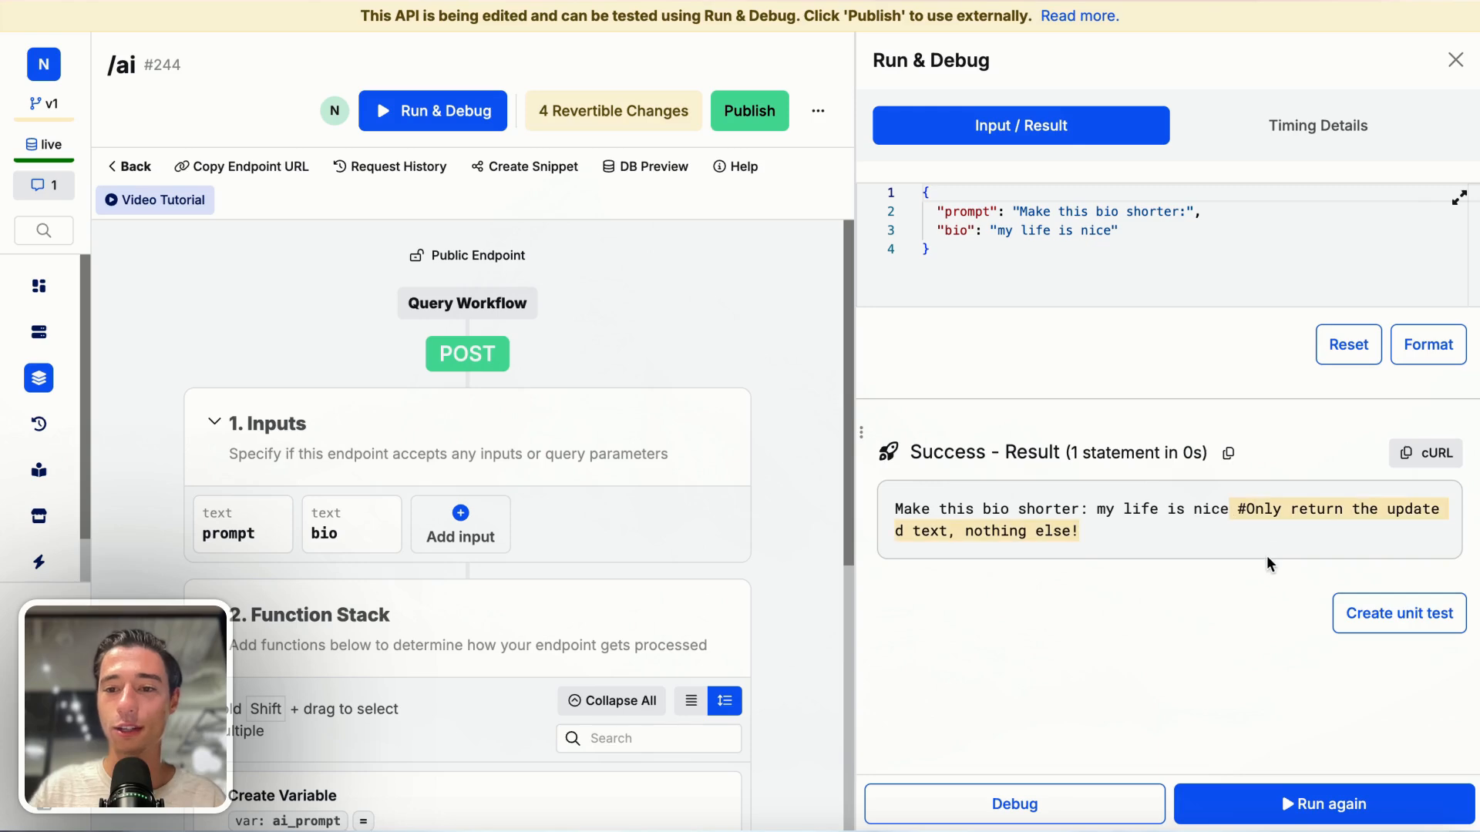
left_click(1149, 573)
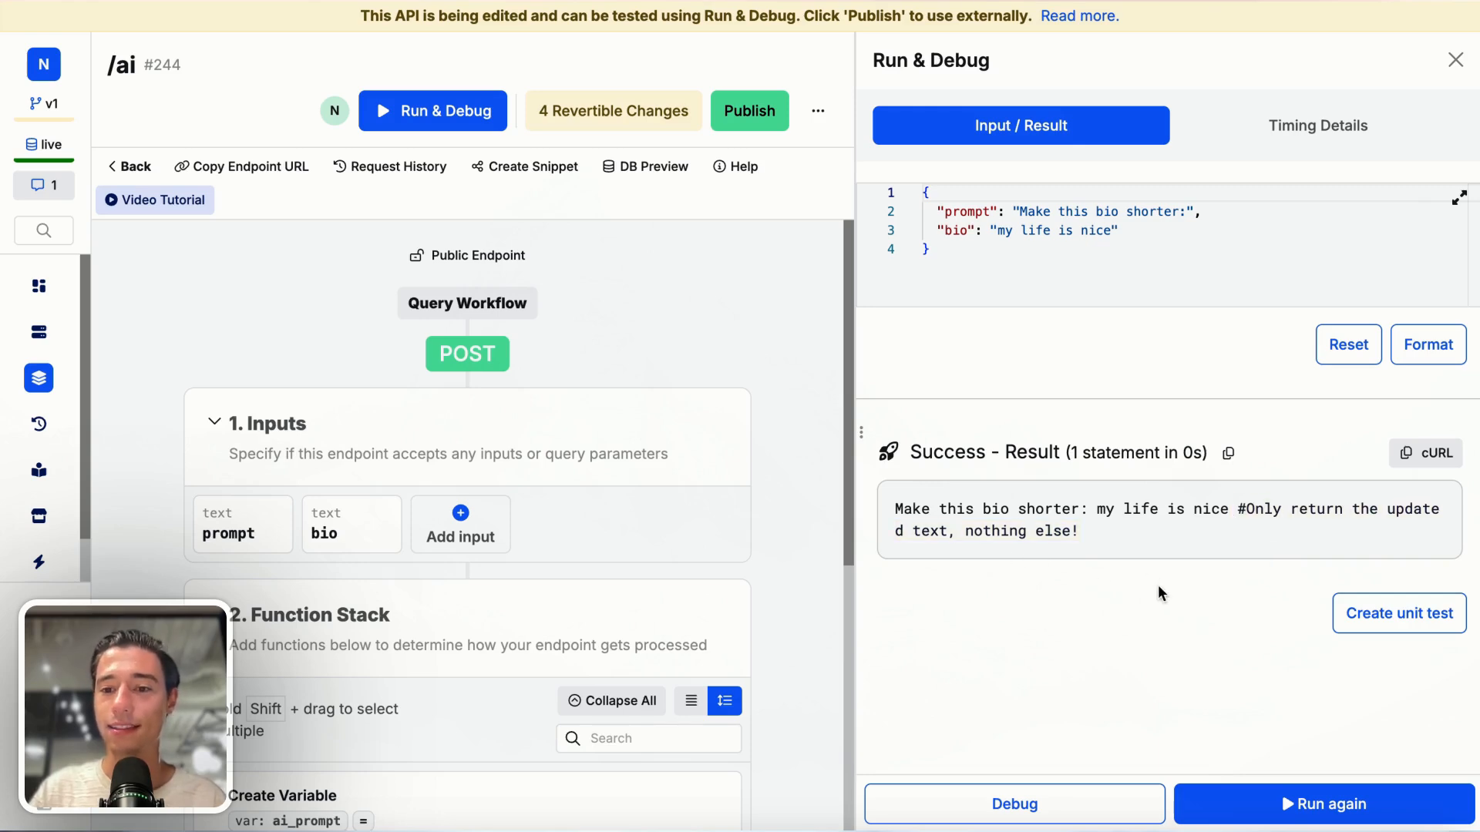
Step: Add an External API Request function after the ai_prompt variable and open its cURL import
scroll(678, 671, "down", 5)
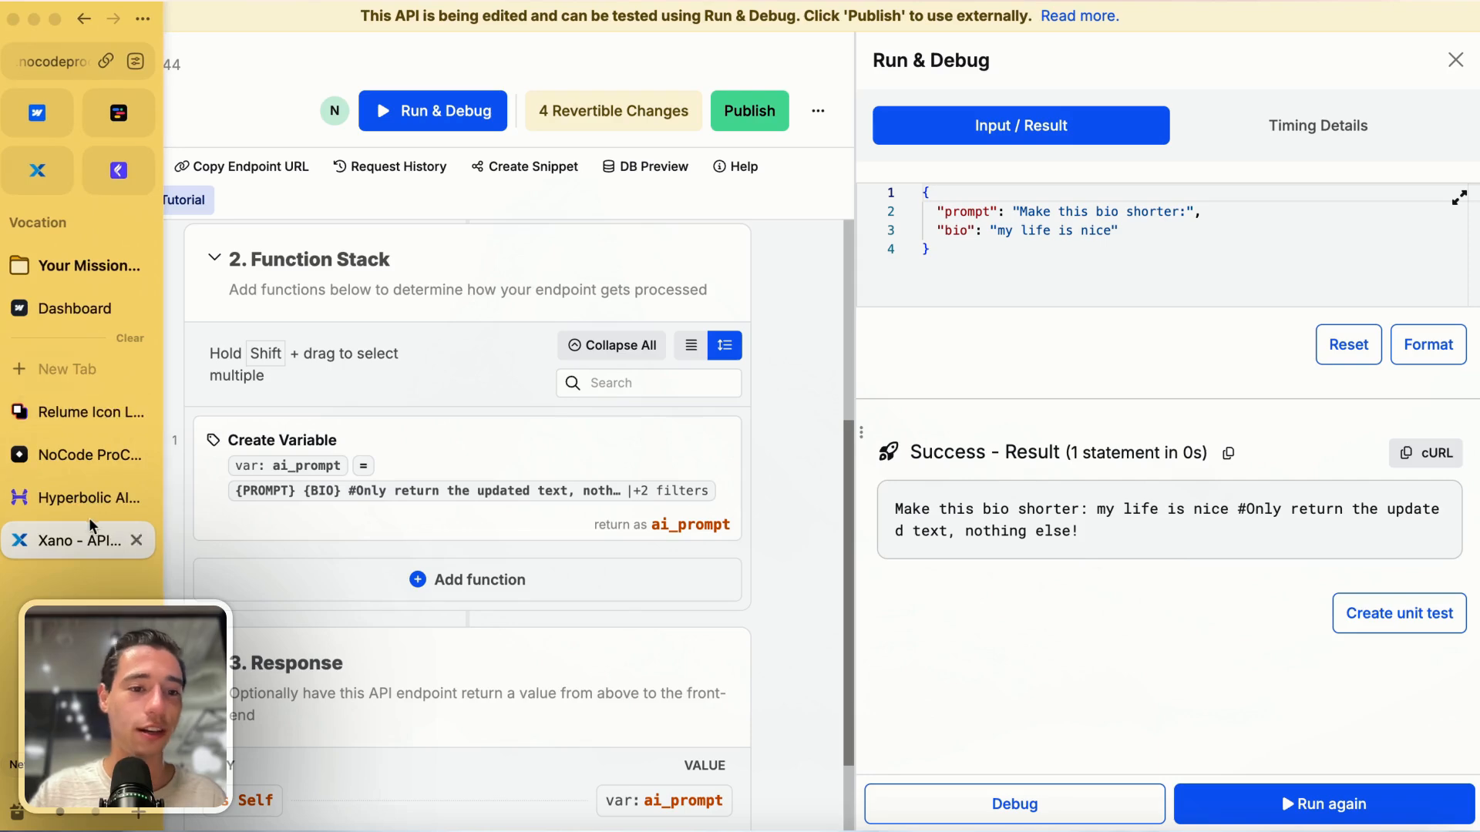
left_click(460, 582)
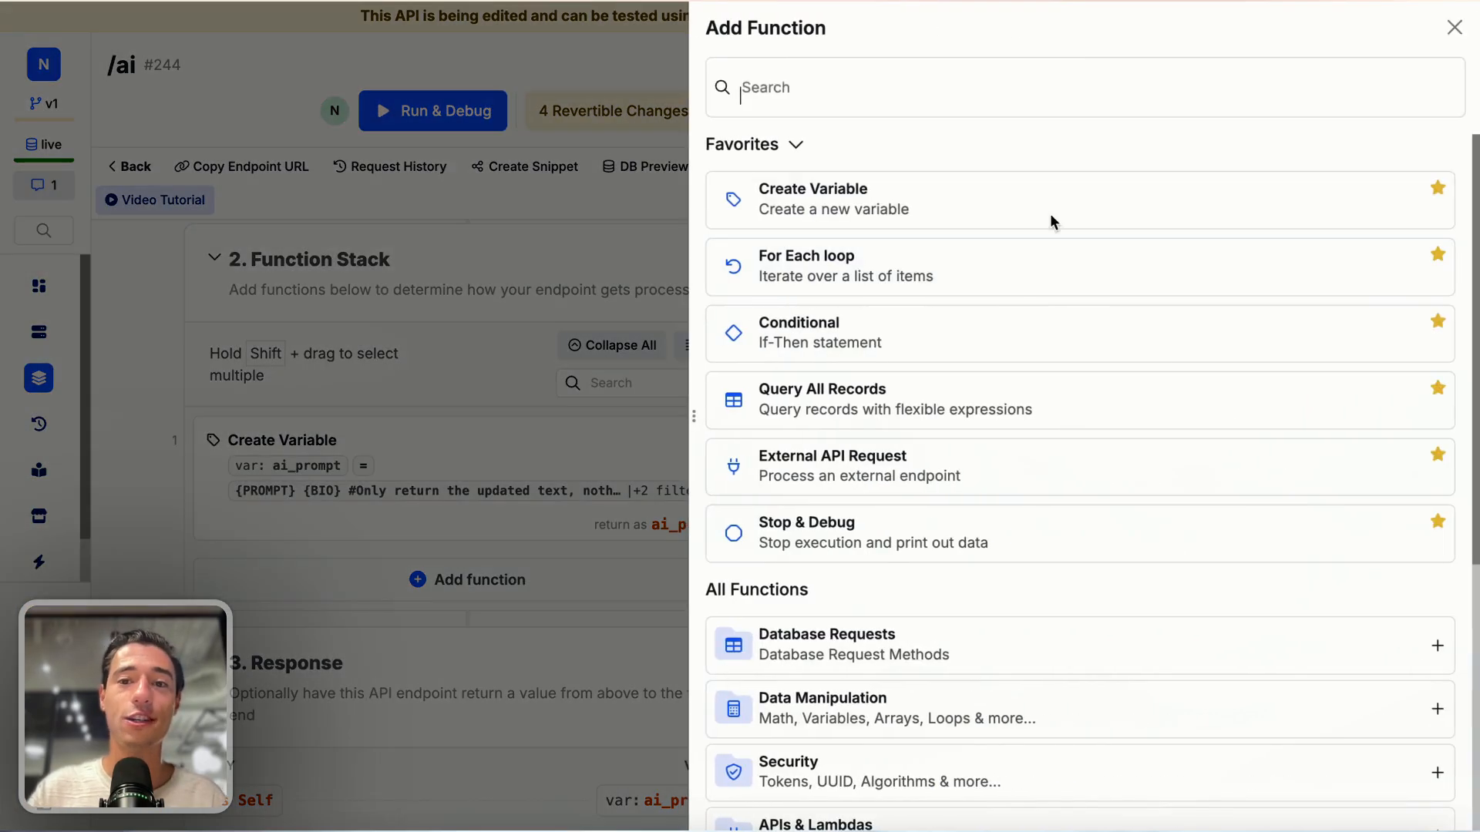
type("api")
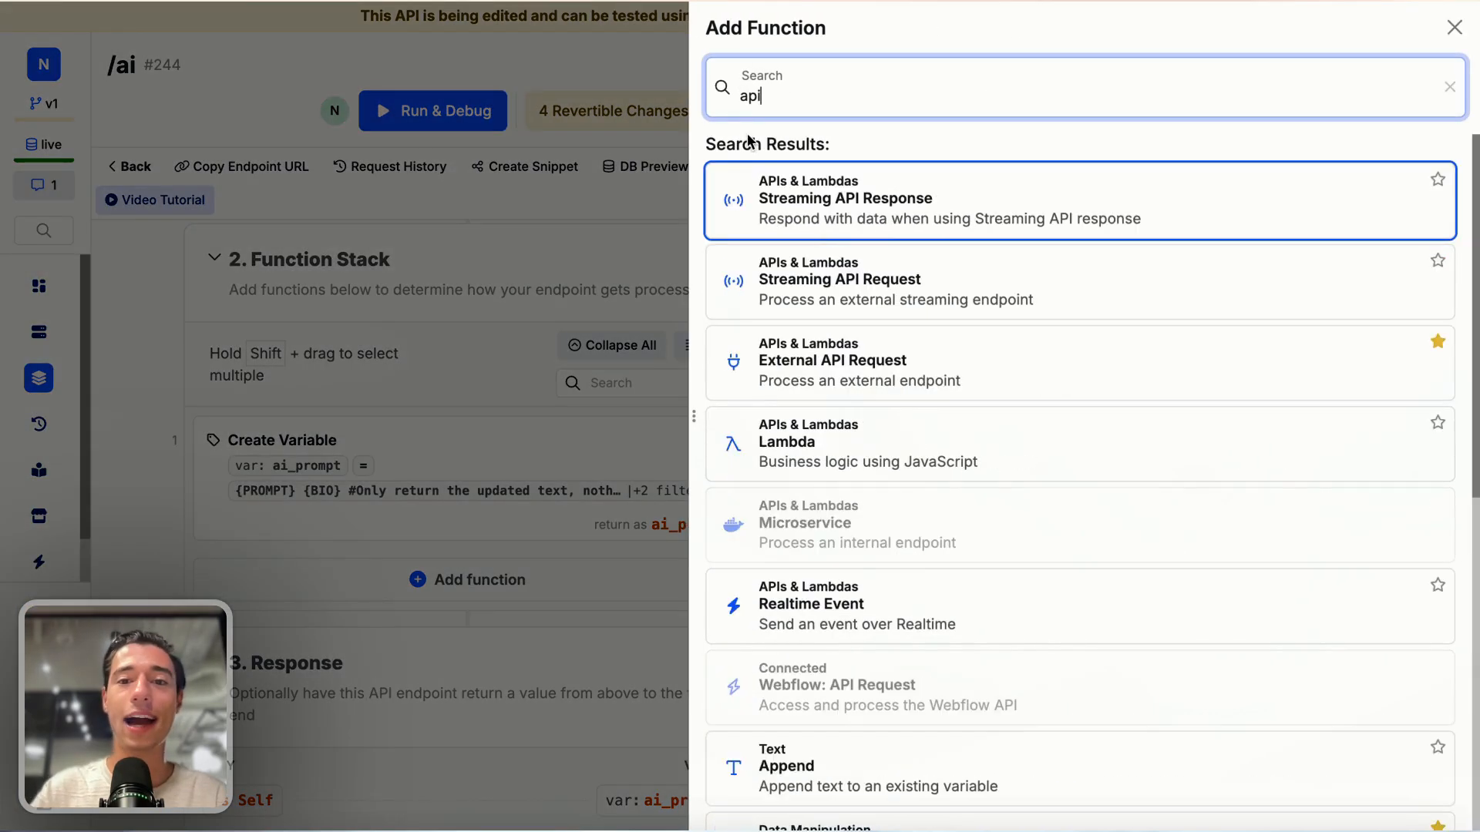
left_click(886, 363)
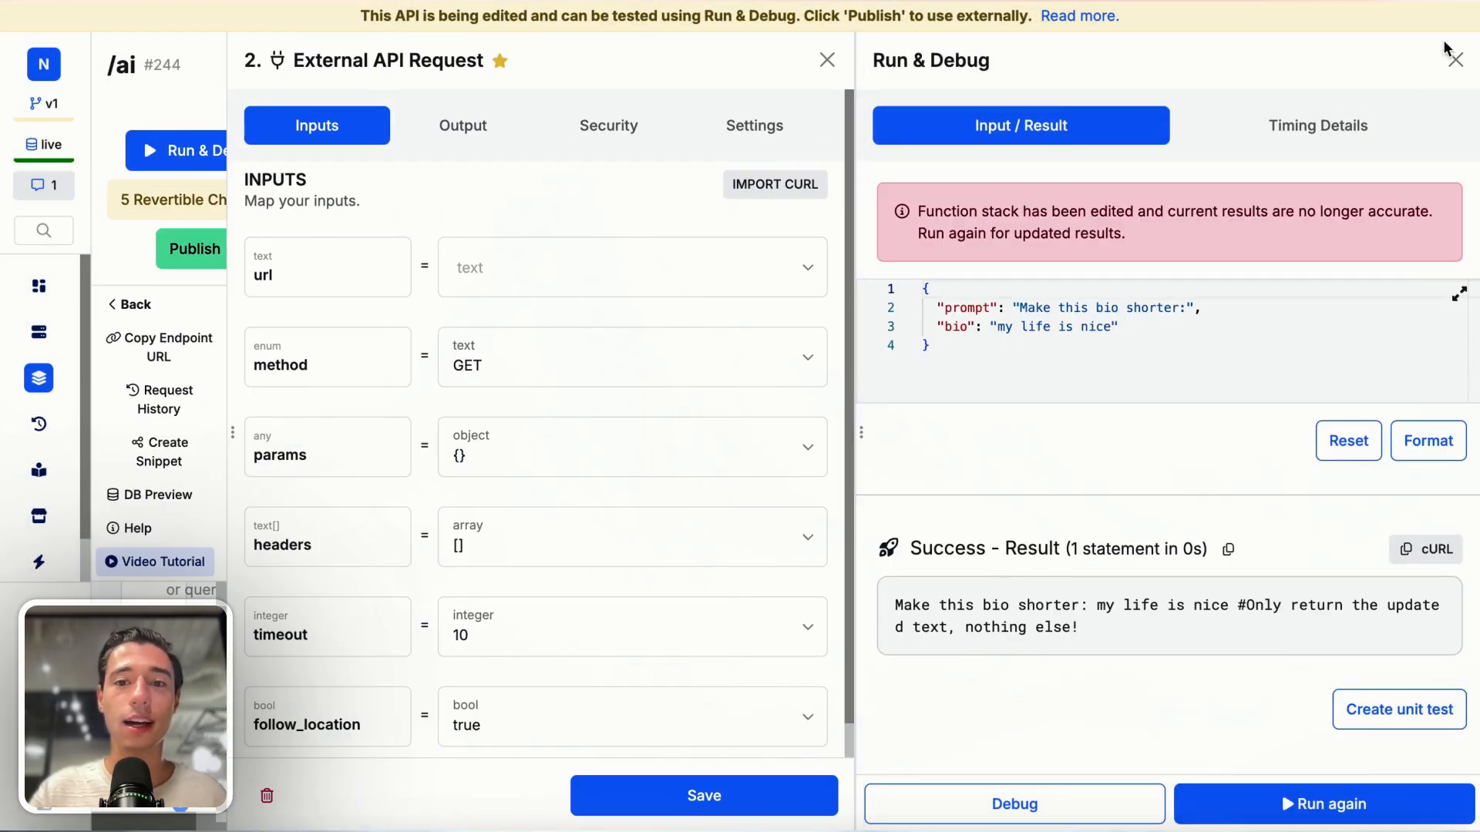
left_click(802, 191)
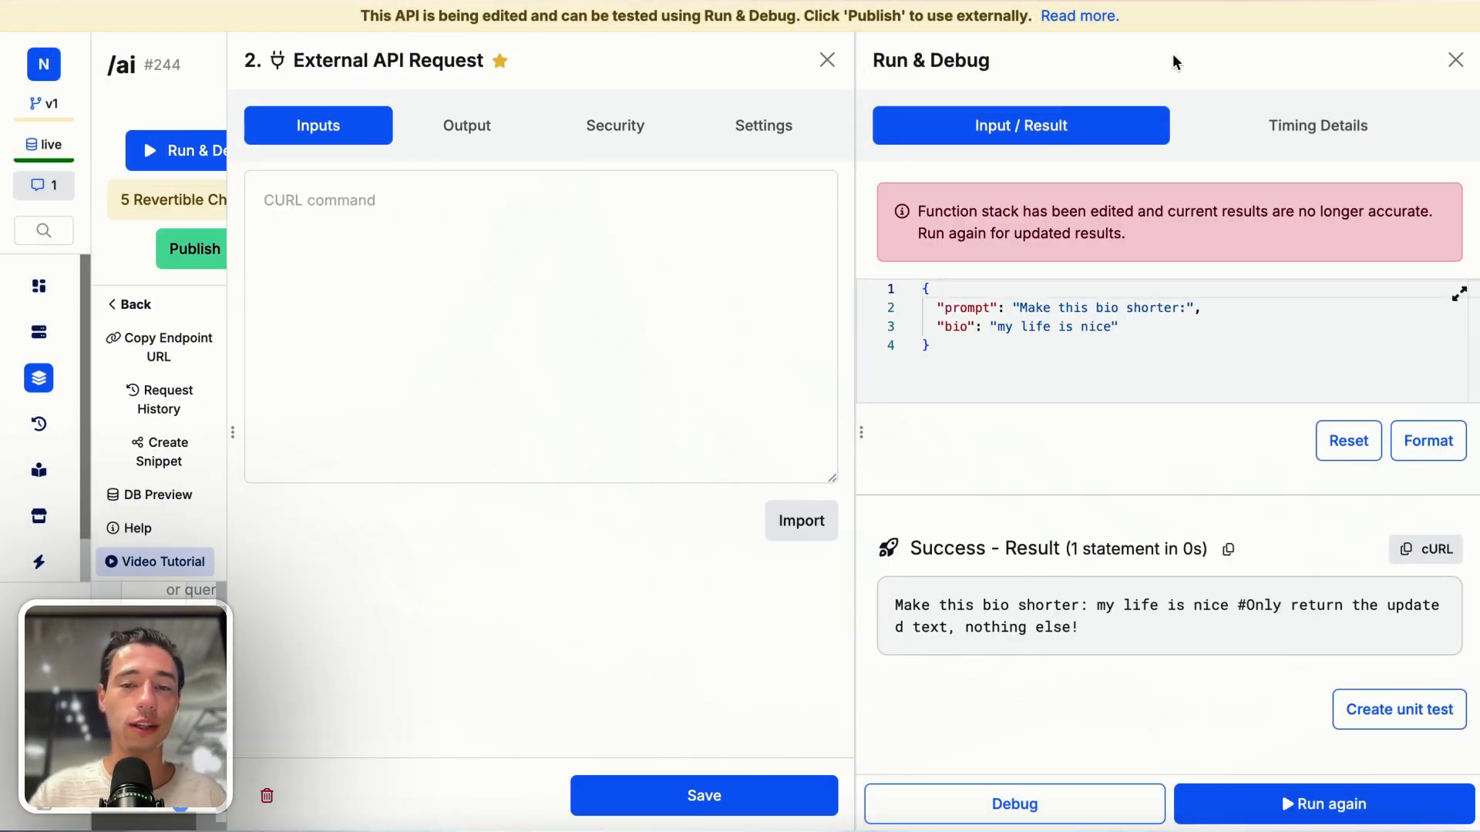
Step: Switch to Hyperbolic and copy the cURL version of the Llama 3.2 3B API request
mouse_move(74, 454)
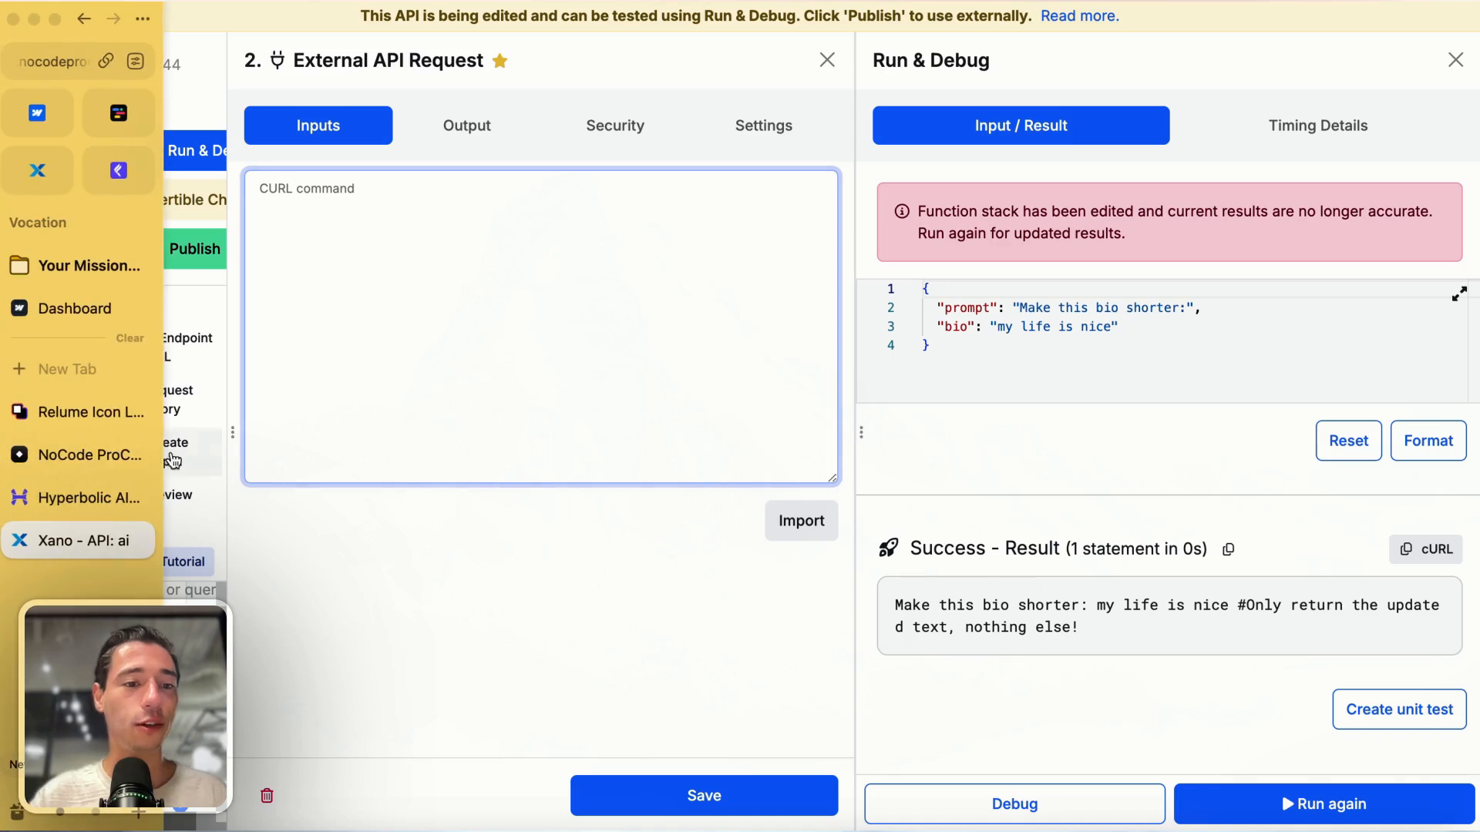
left_click(85, 493)
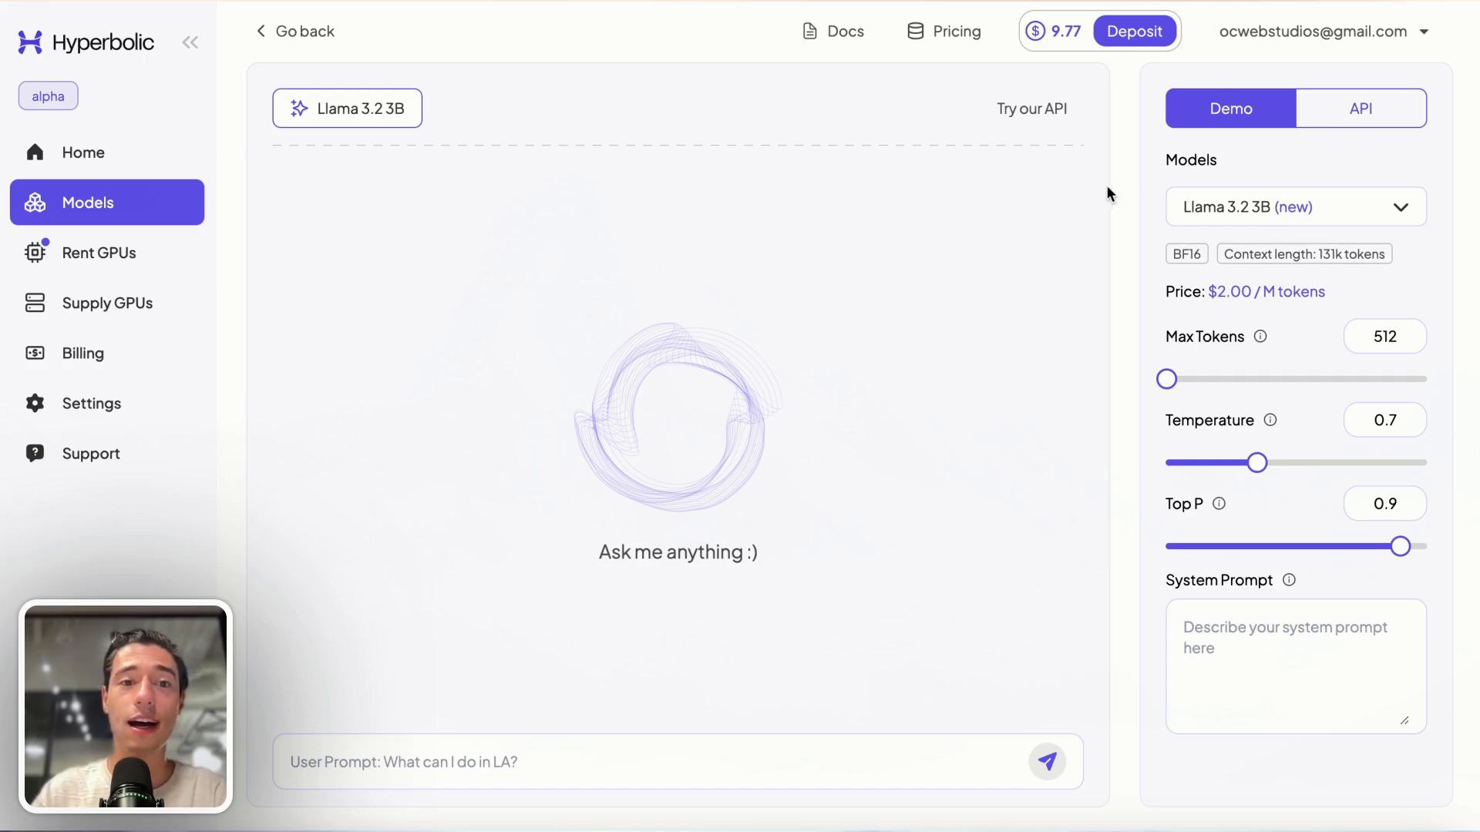
left_click(1368, 117)
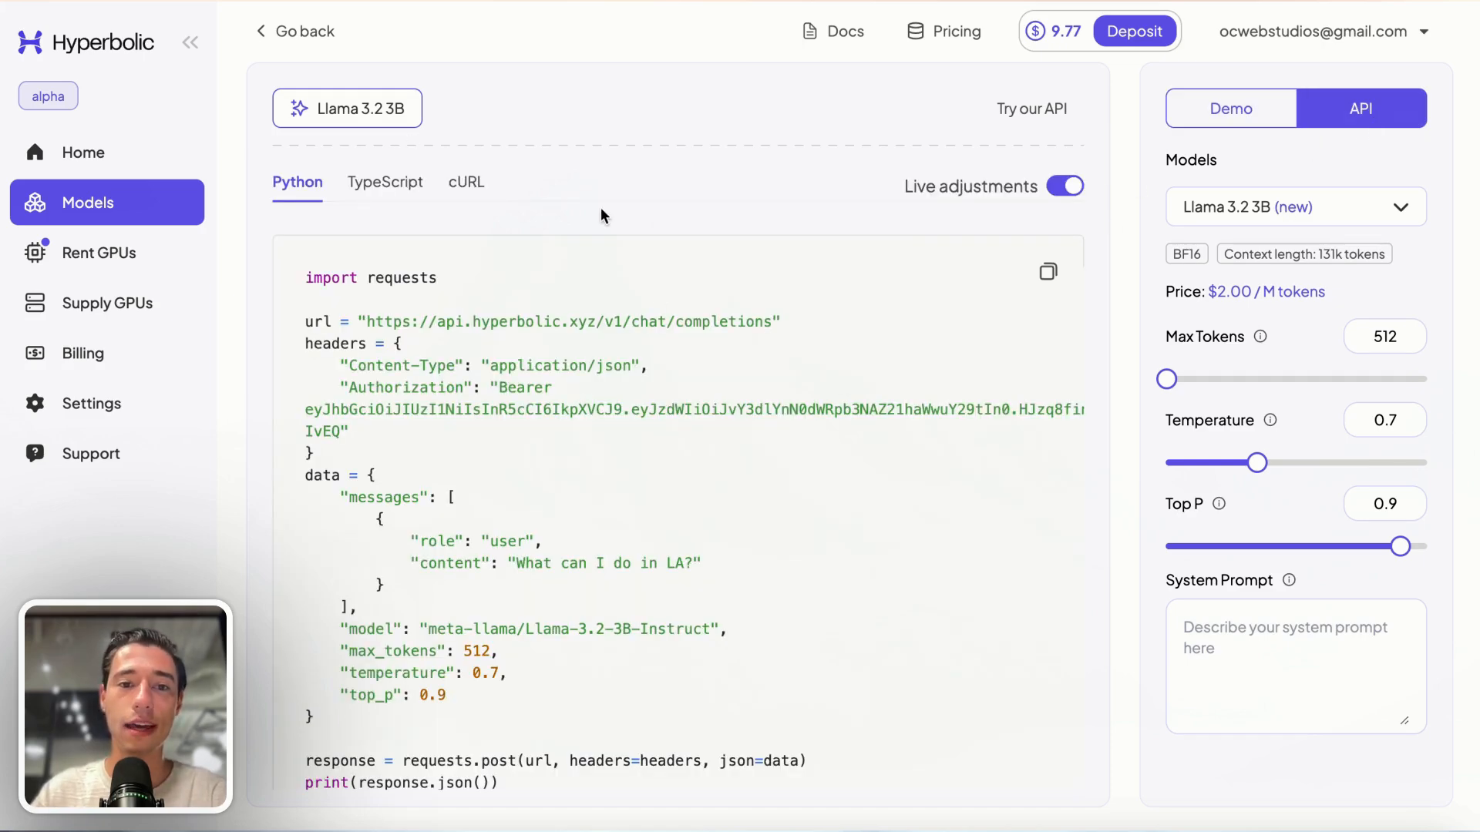
left_click(467, 185)
left_click(1045, 275)
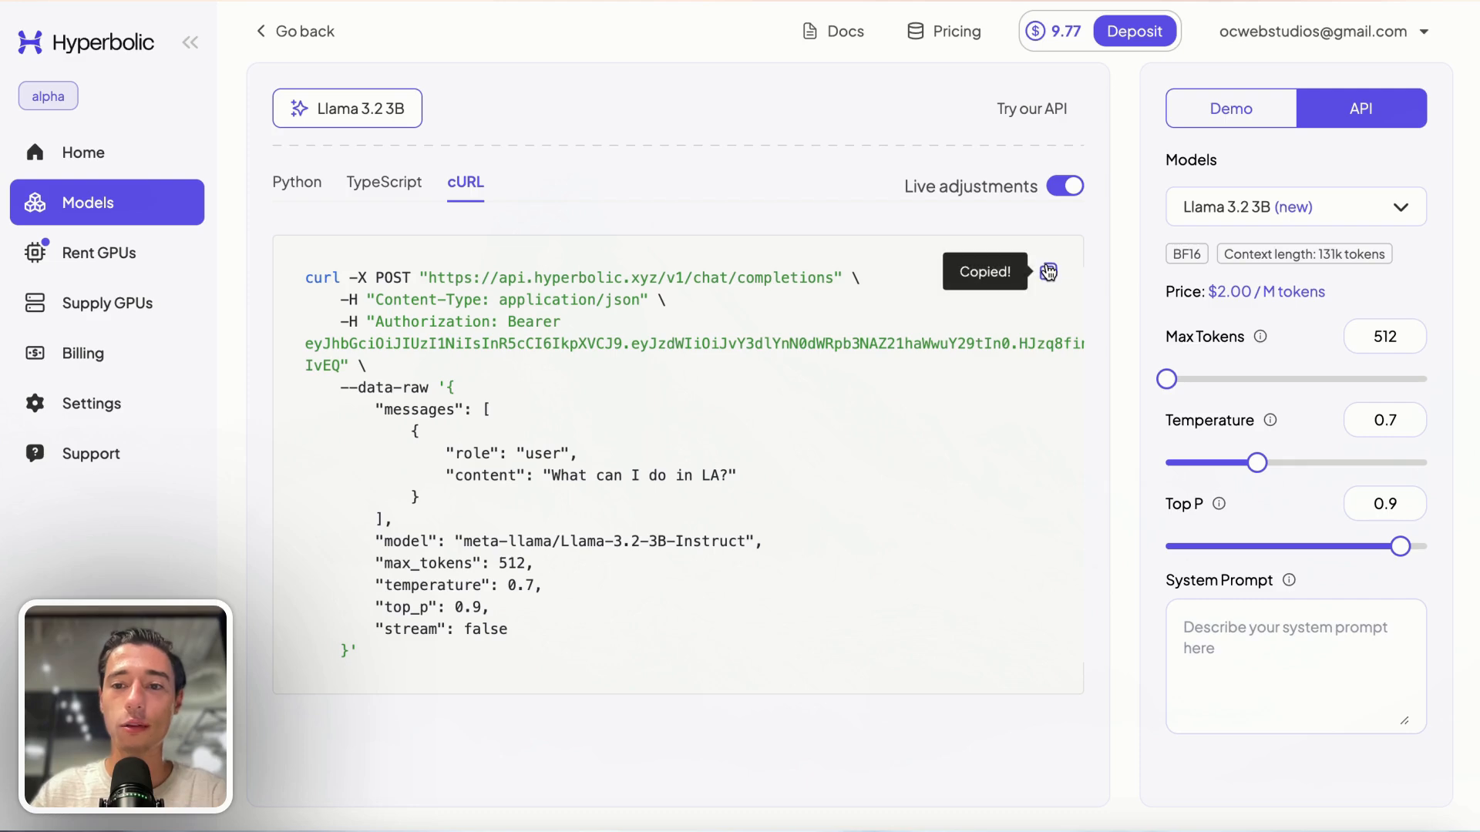
Step: Return to Xano and import the copied cURL command, including its bearer token, into the External API Request
mouse_move(6, 341)
left_click(87, 445)
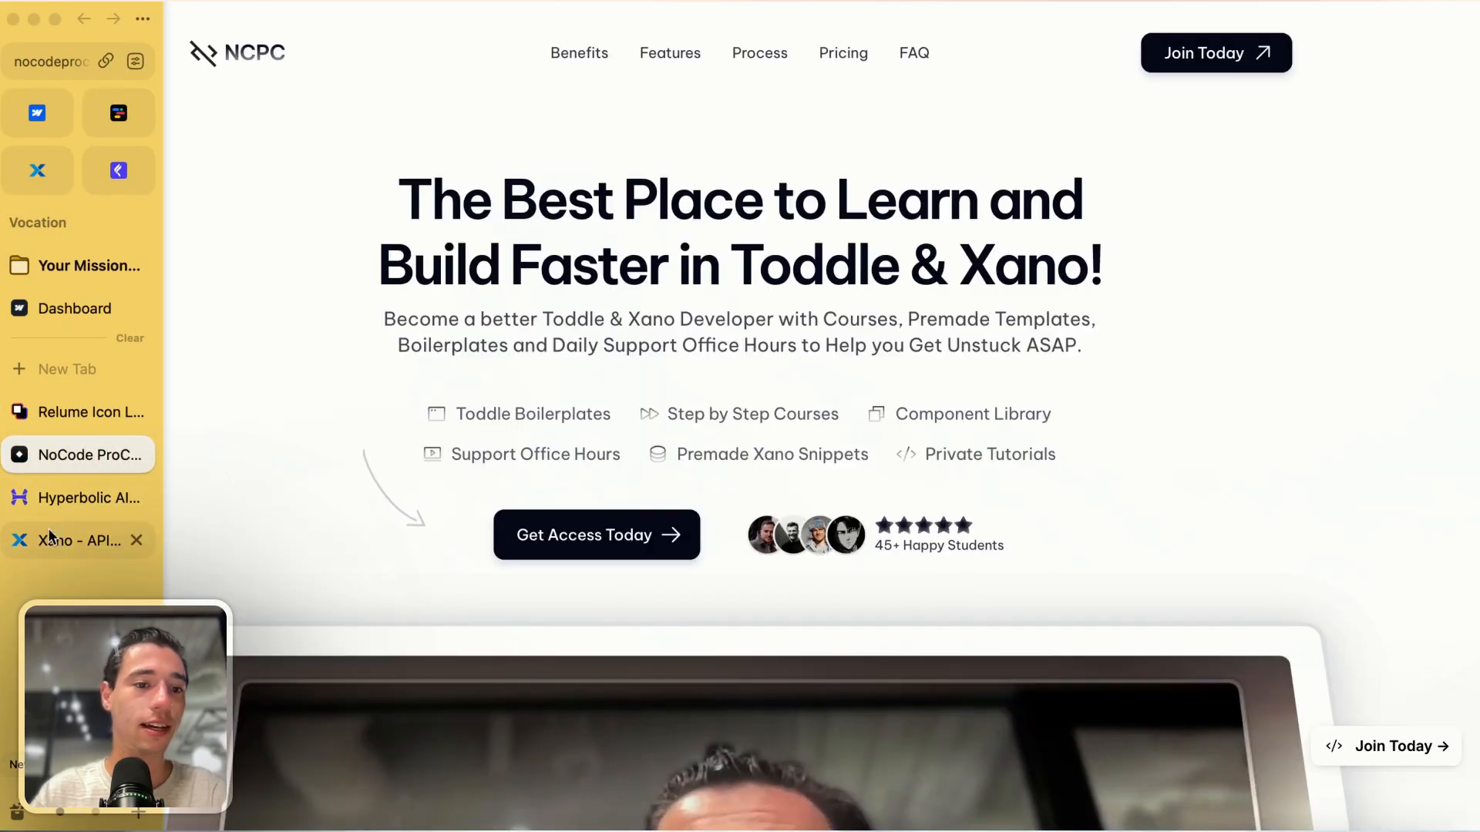
left_click(48, 539)
key("super+v")
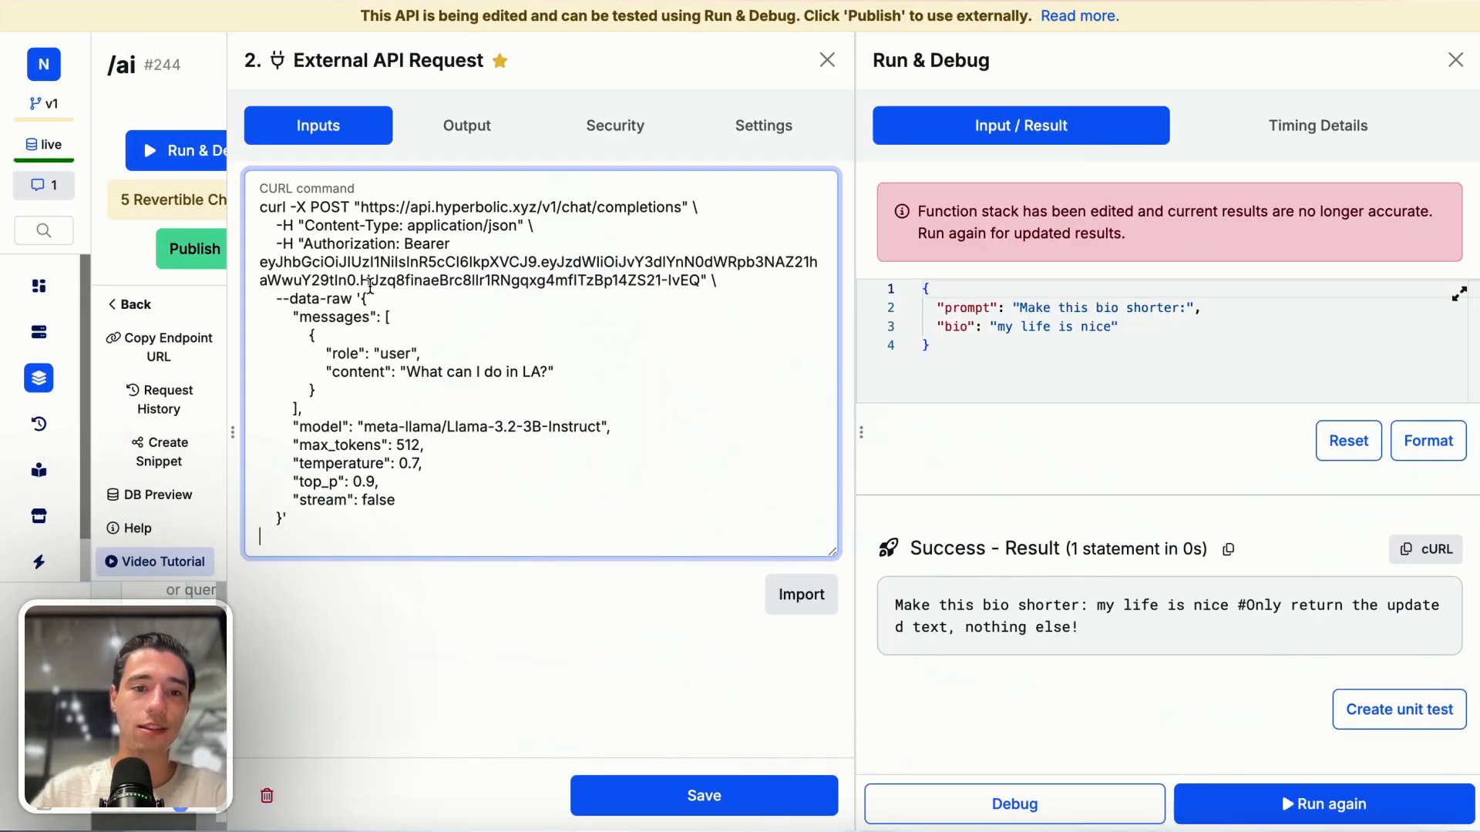
left_click(797, 594)
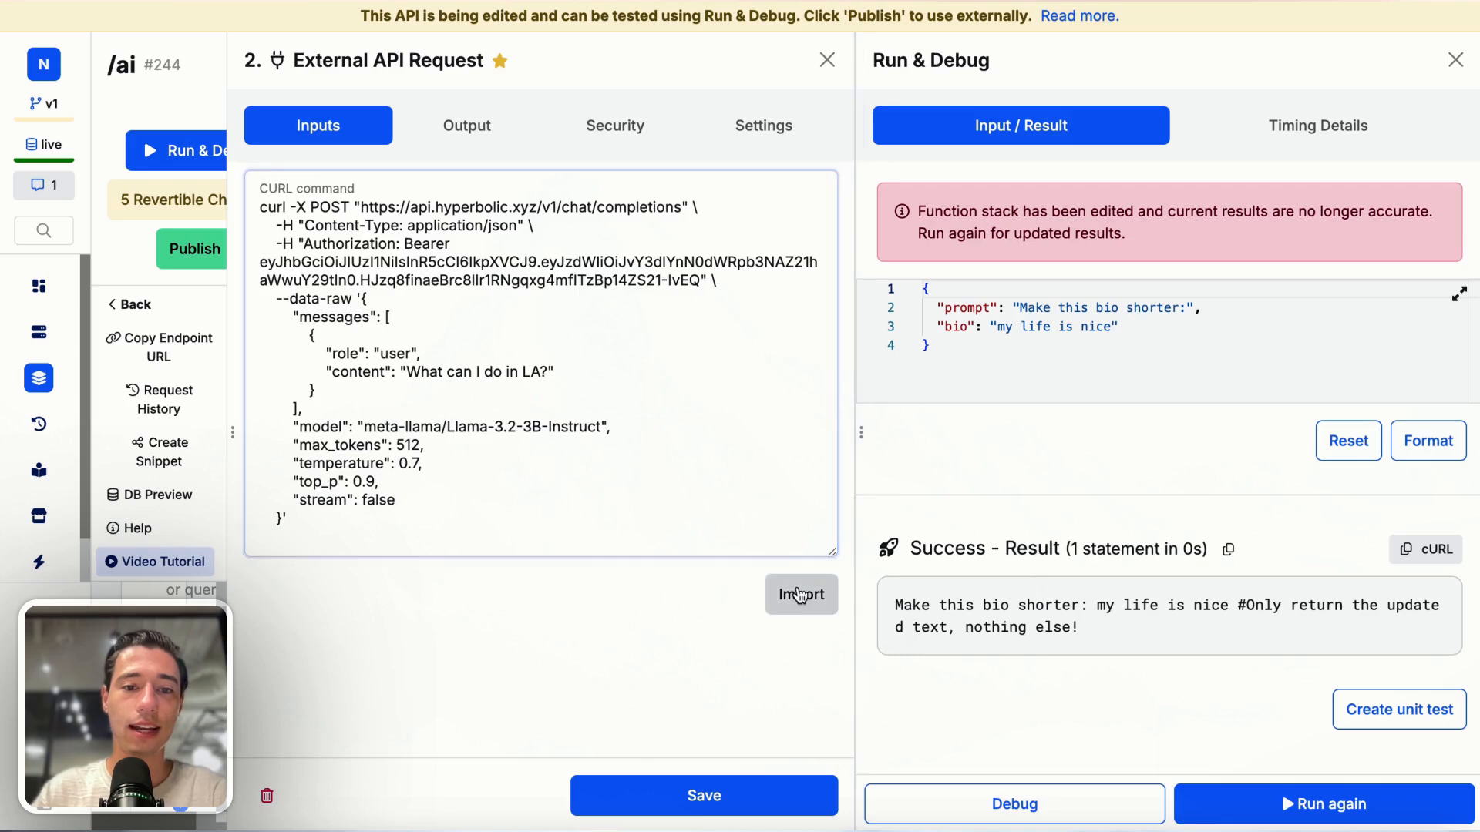
Step: Replace the bearer token in the request's Authorization header with the placeholder {API-KEY} and update the push filter
scroll(681, 489, "down", 15)
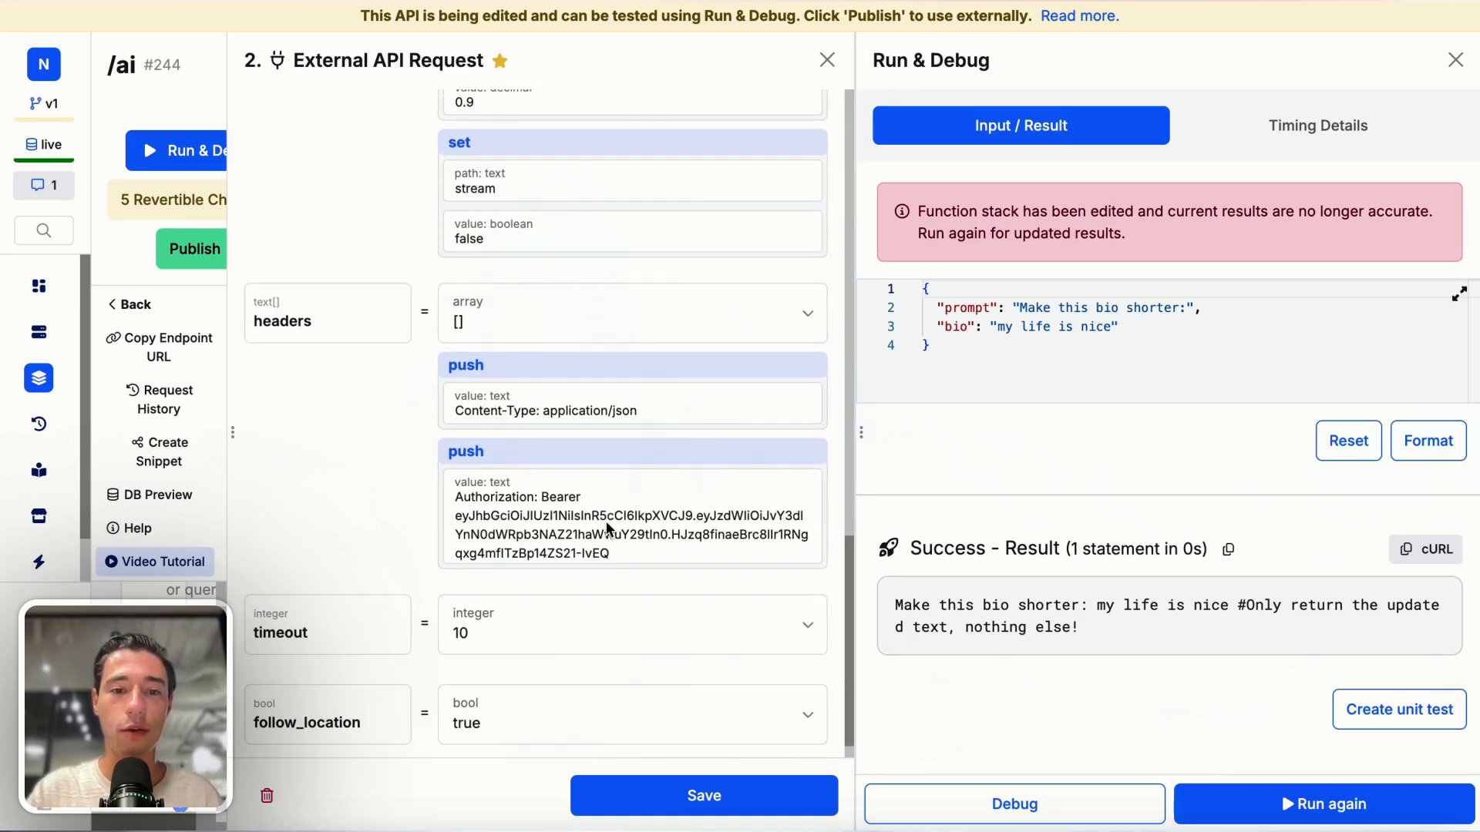
left_click(617, 524)
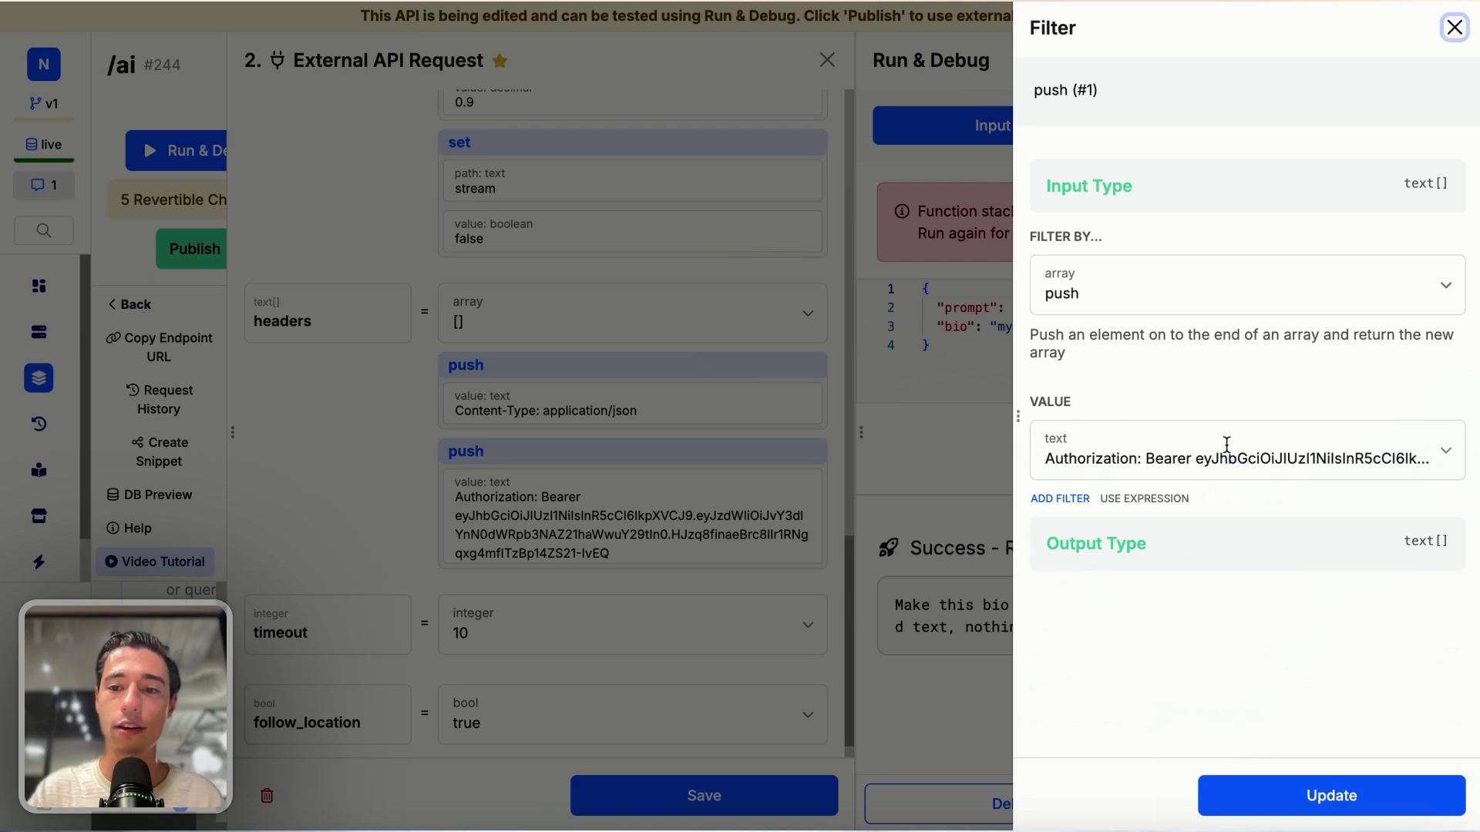
left_click_drag(1196, 458, 1478, 461)
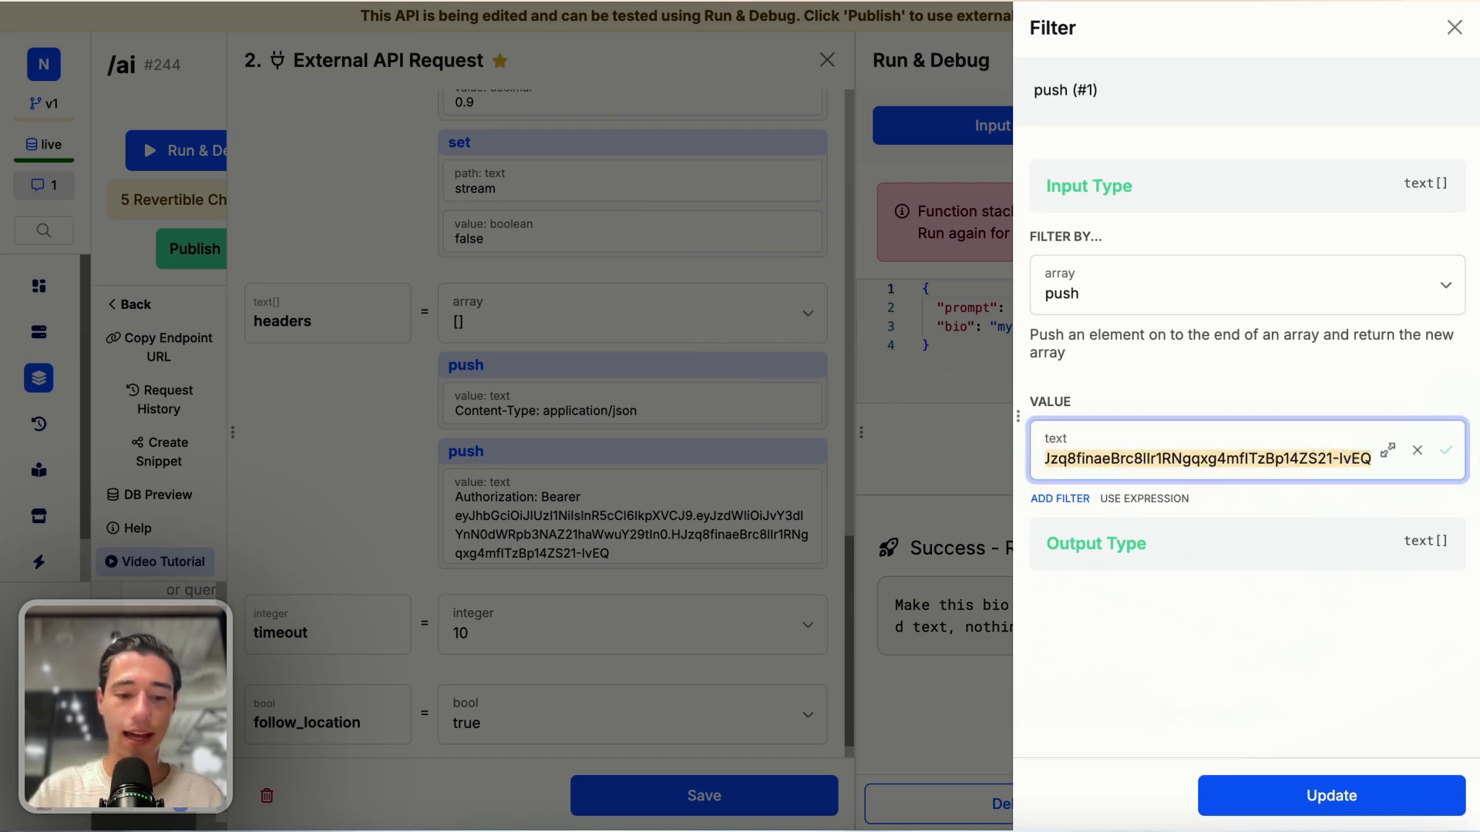
key("BackSpace")
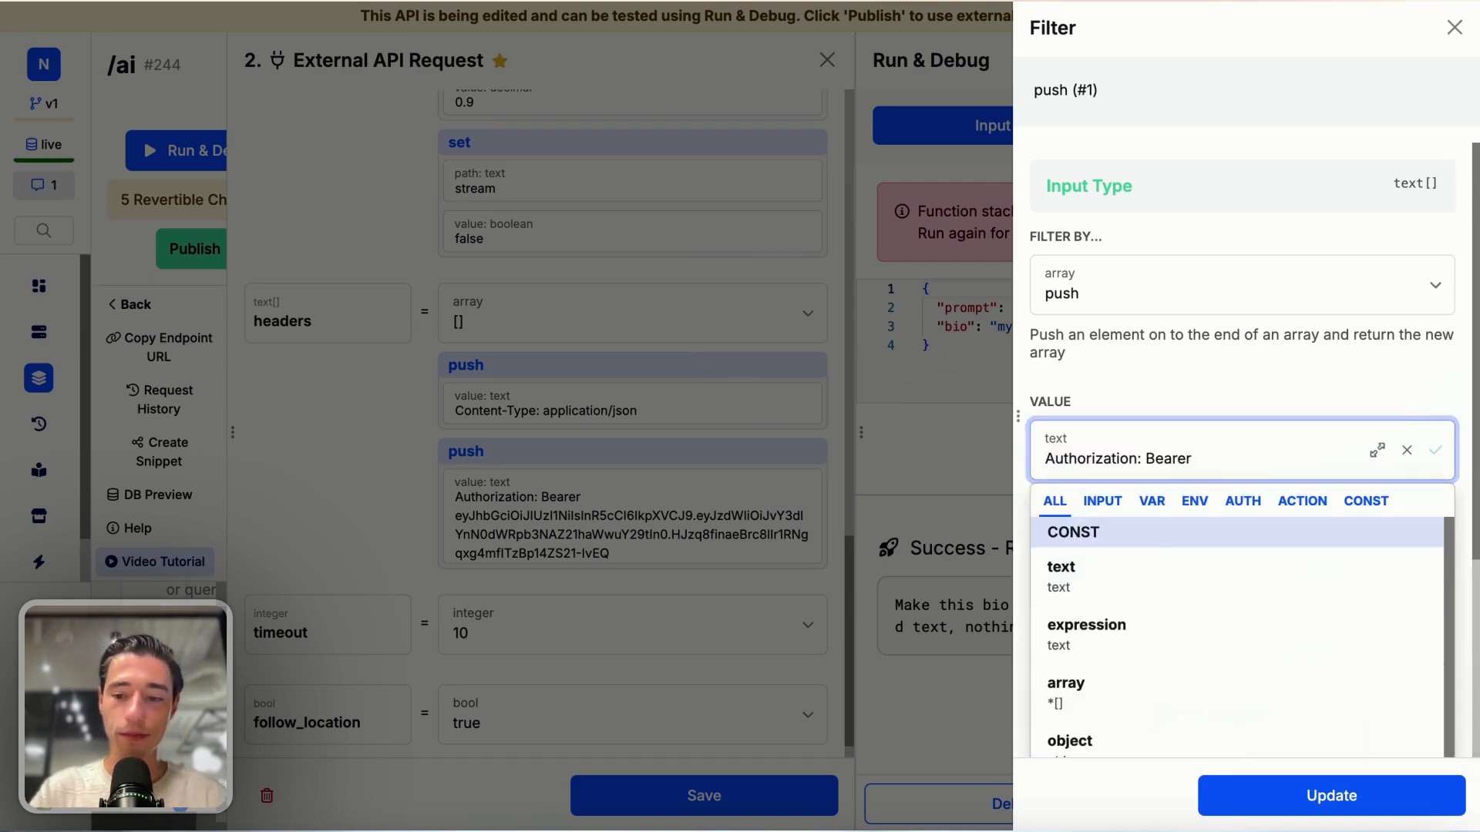
type("{API")
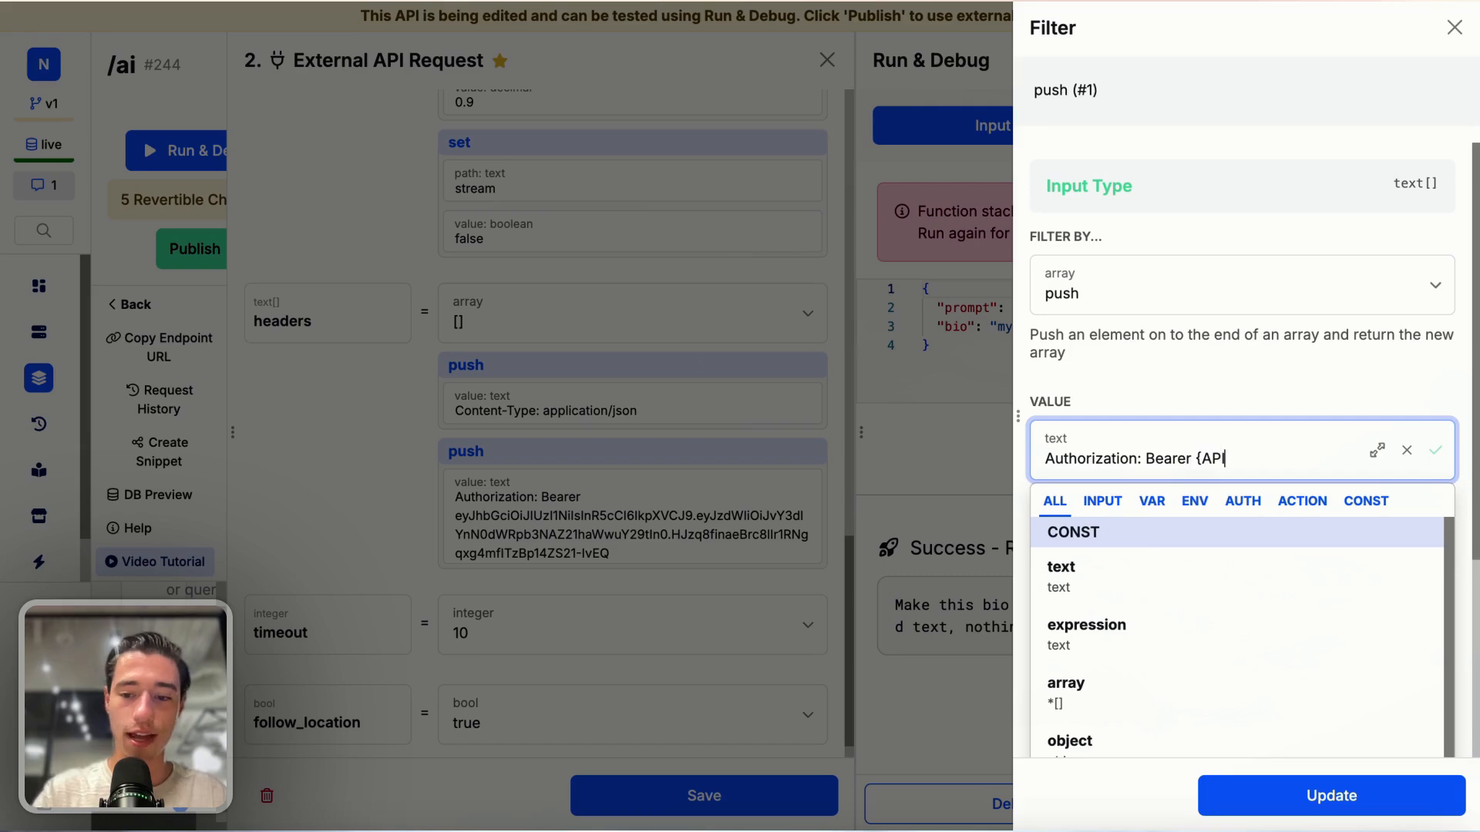
type("-KEY")
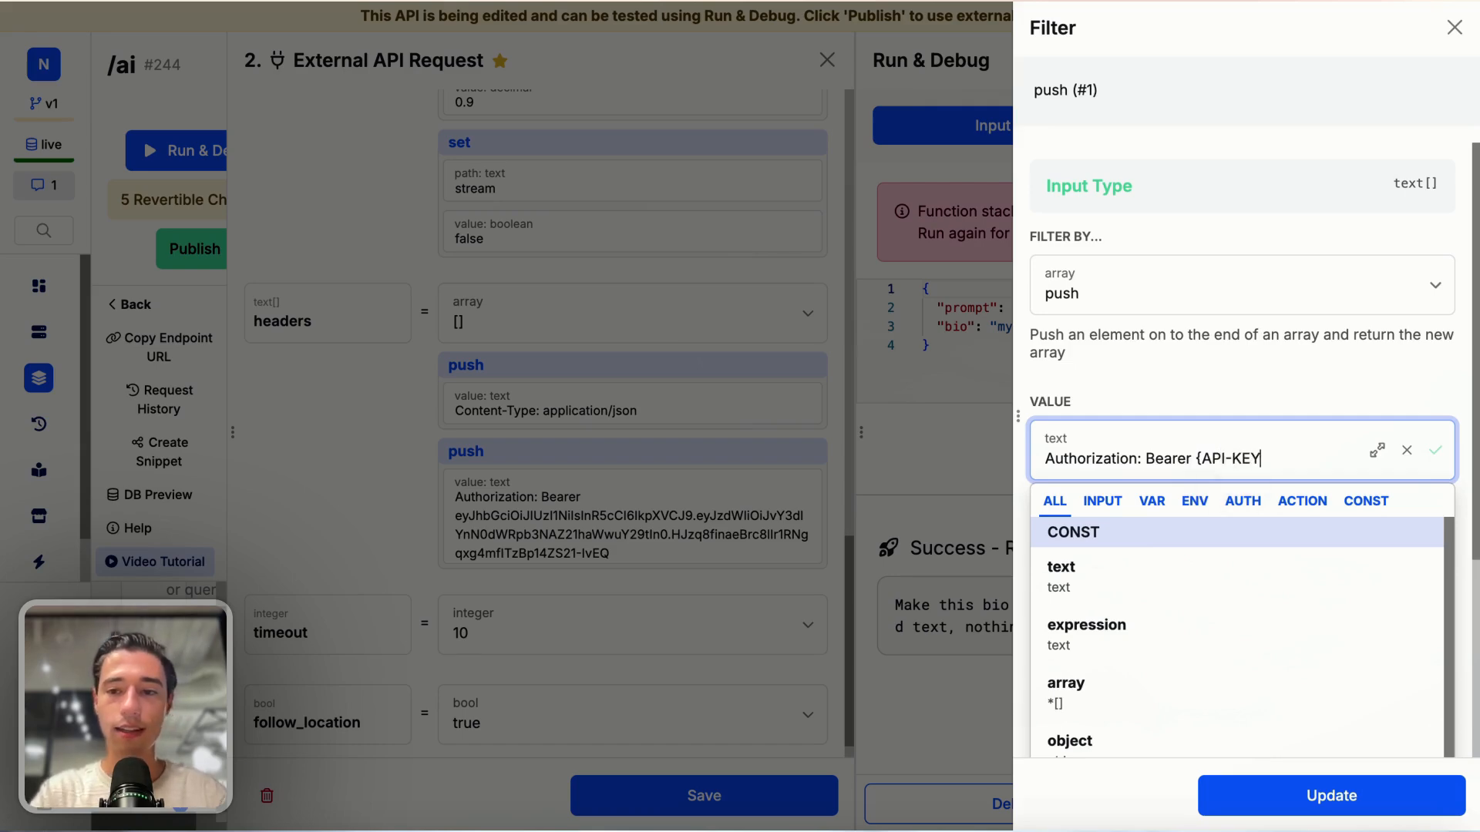
type("}")
left_click(1323, 385)
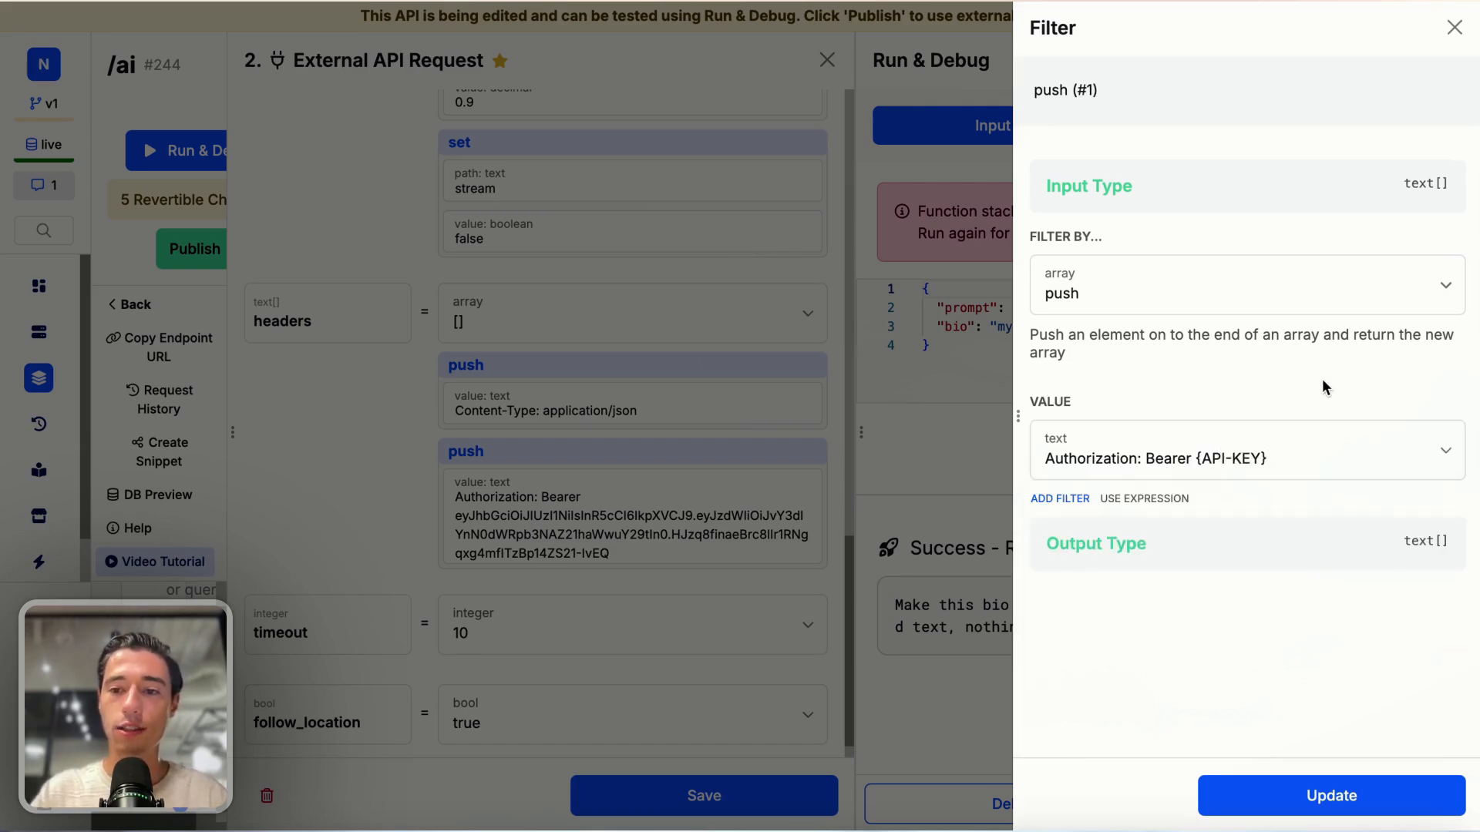
left_click(1332, 797)
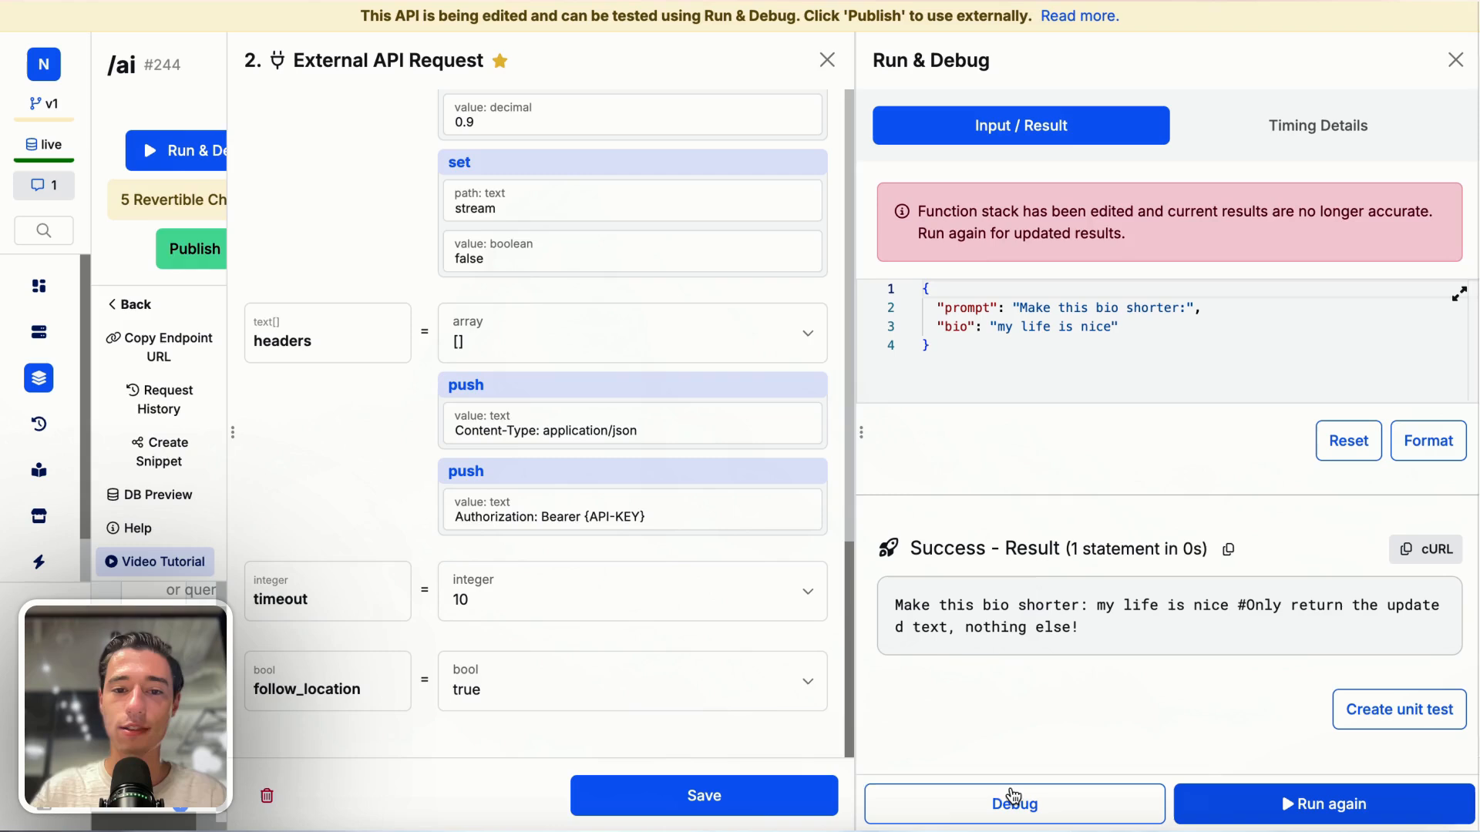
Step: Save the External API Request and open the workspace's environment variables for editing in a duplicate of the Xano tab
left_click(793, 794)
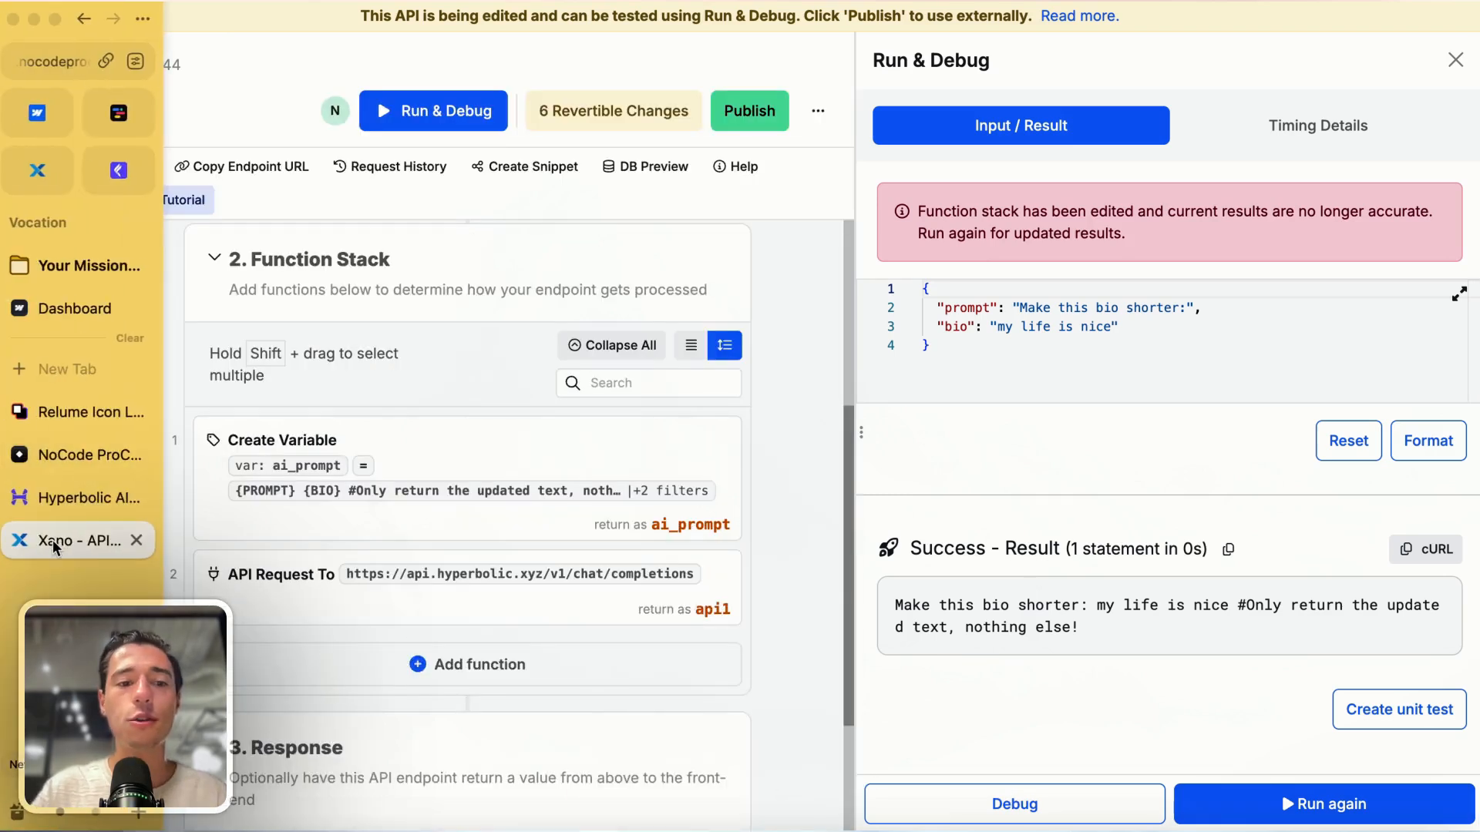
right_click(54, 544)
left_click(115, 739)
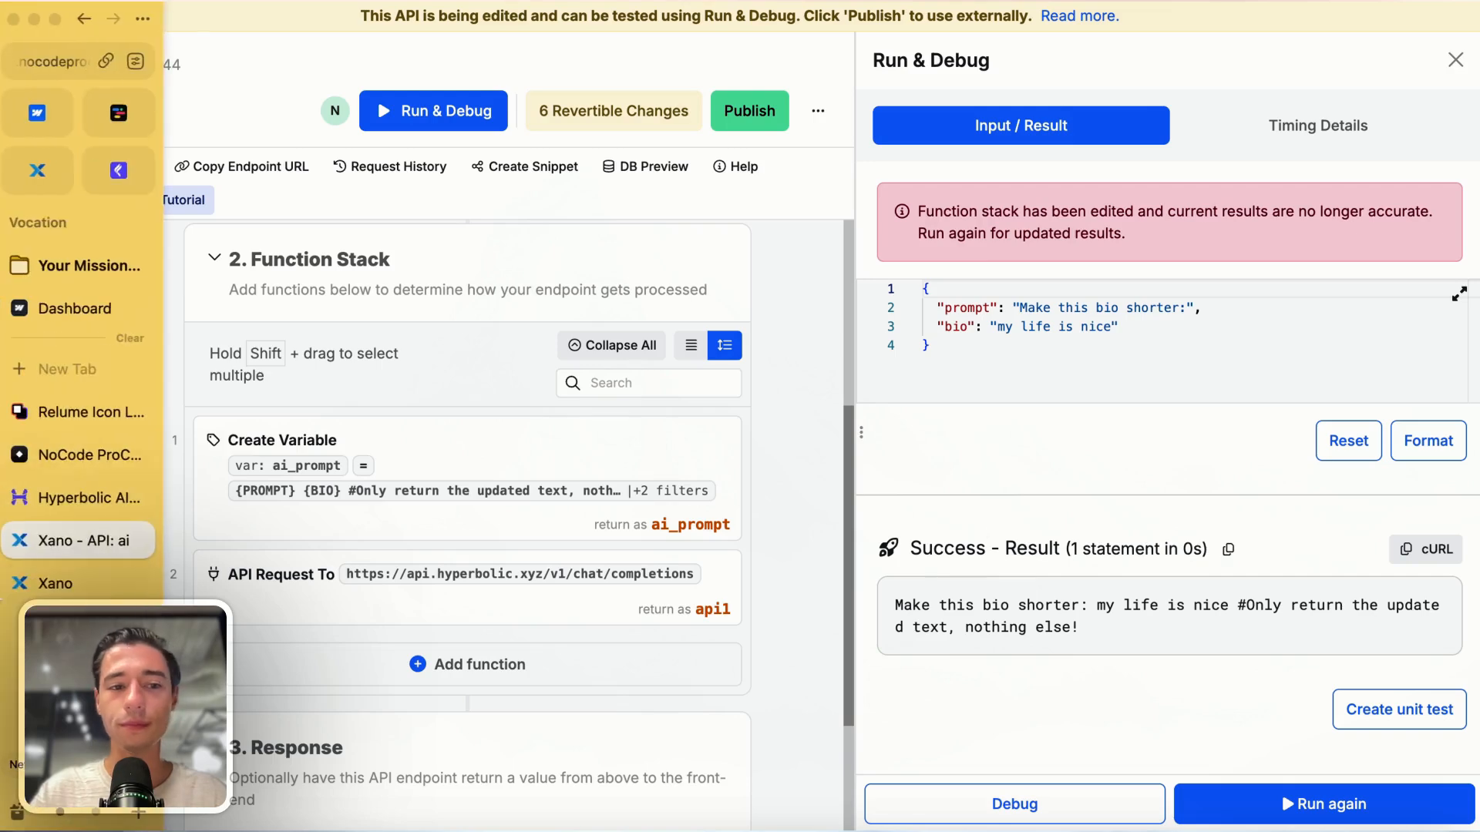
left_click(55, 583)
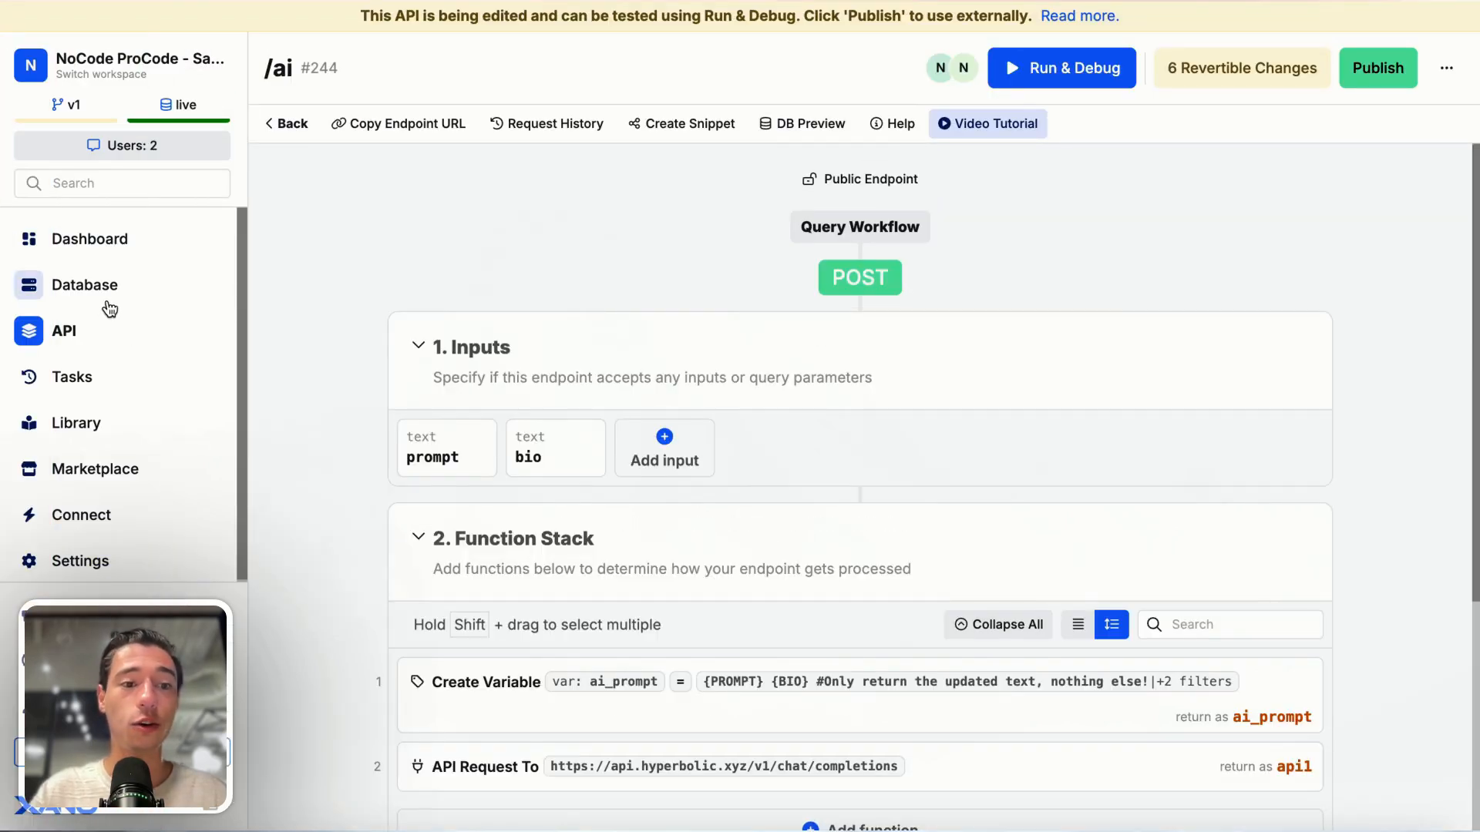
left_click(80, 560)
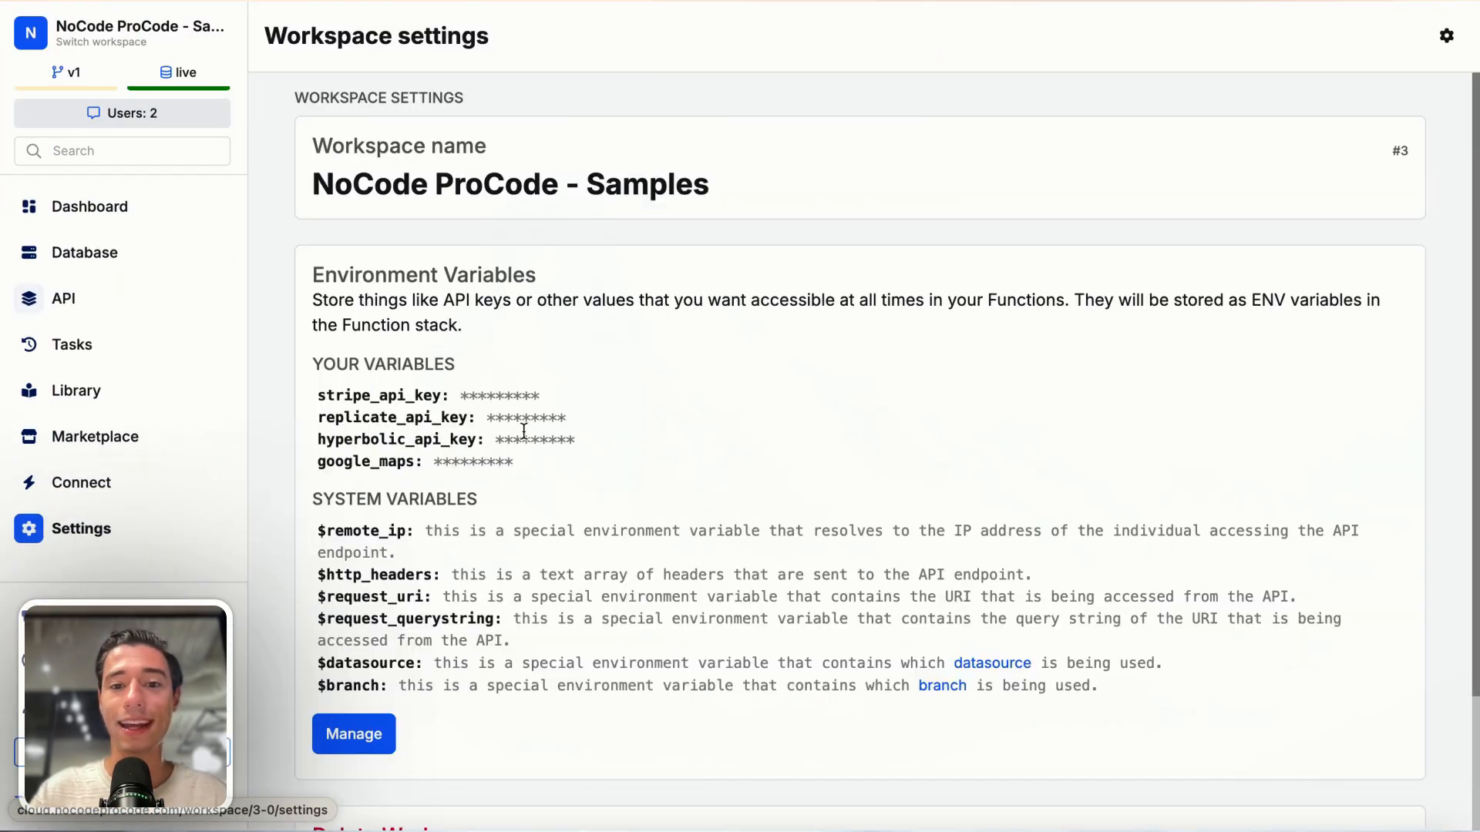
left_click(352, 734)
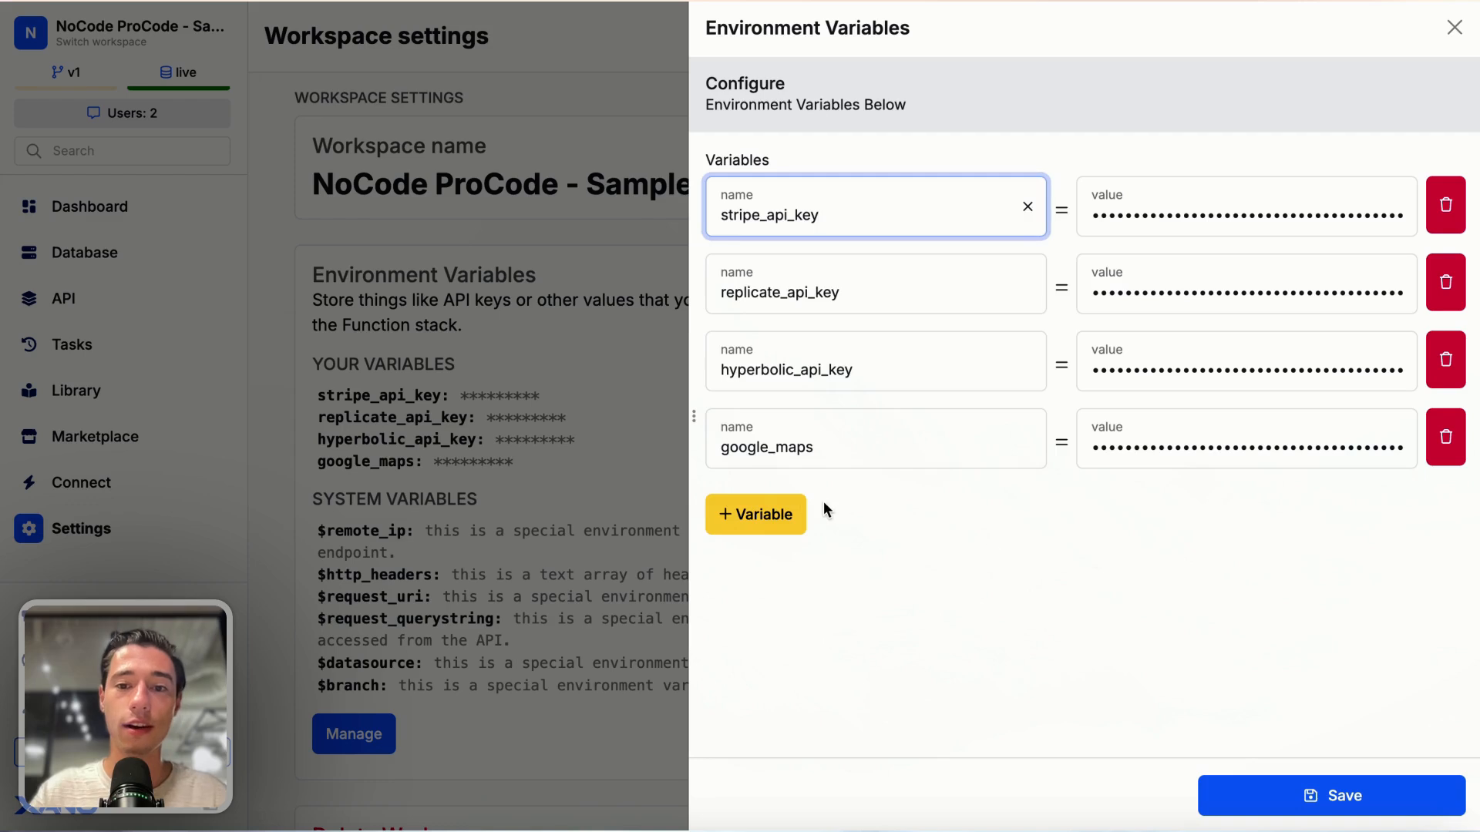
Step: Add an environment variable named new_hyperbolic_api_key, paste the API key as its value, and save the variables
left_click(786, 510)
left_click(779, 505)
type("new")
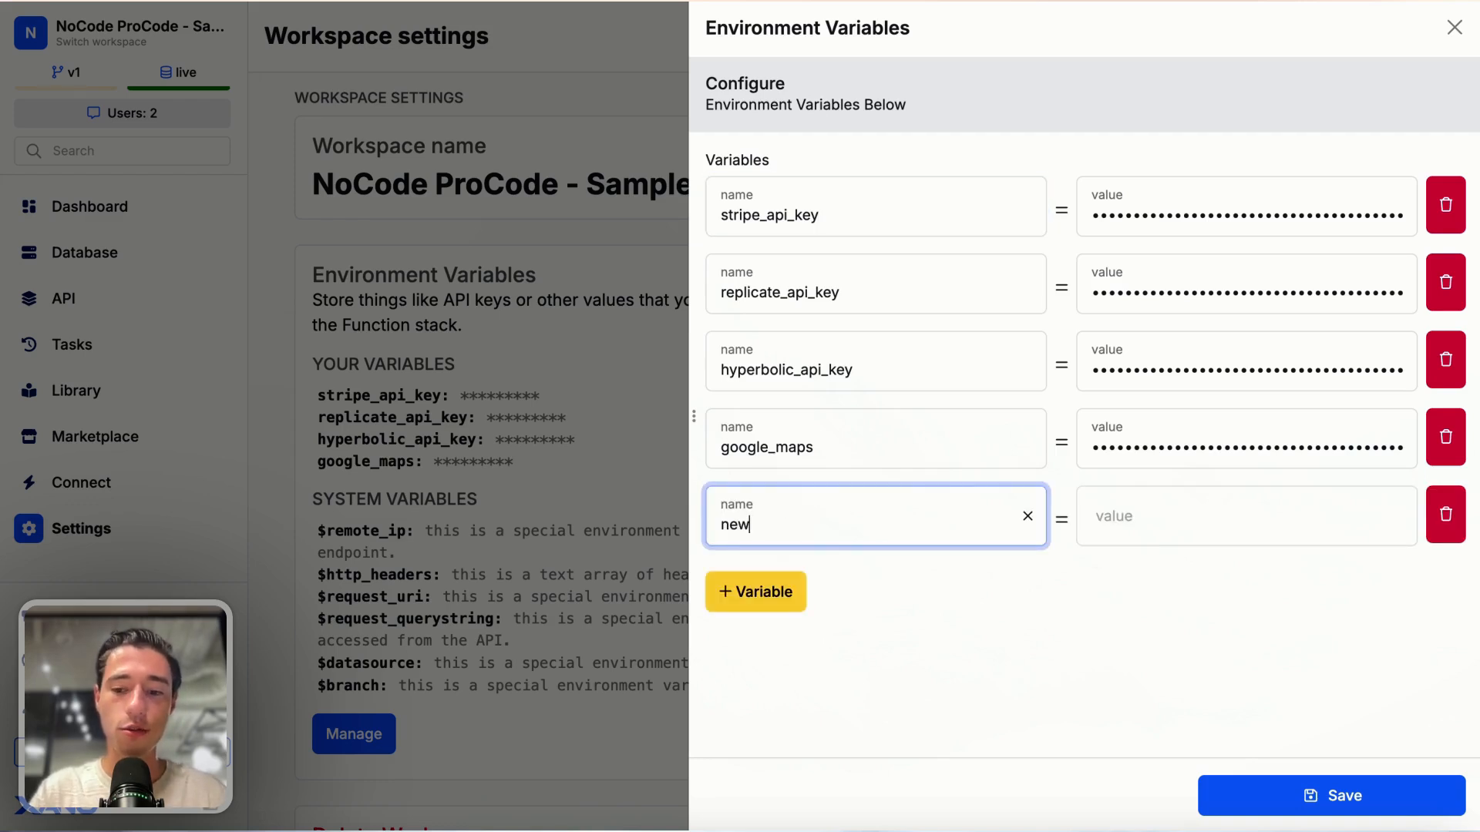
type("_hyperbol")
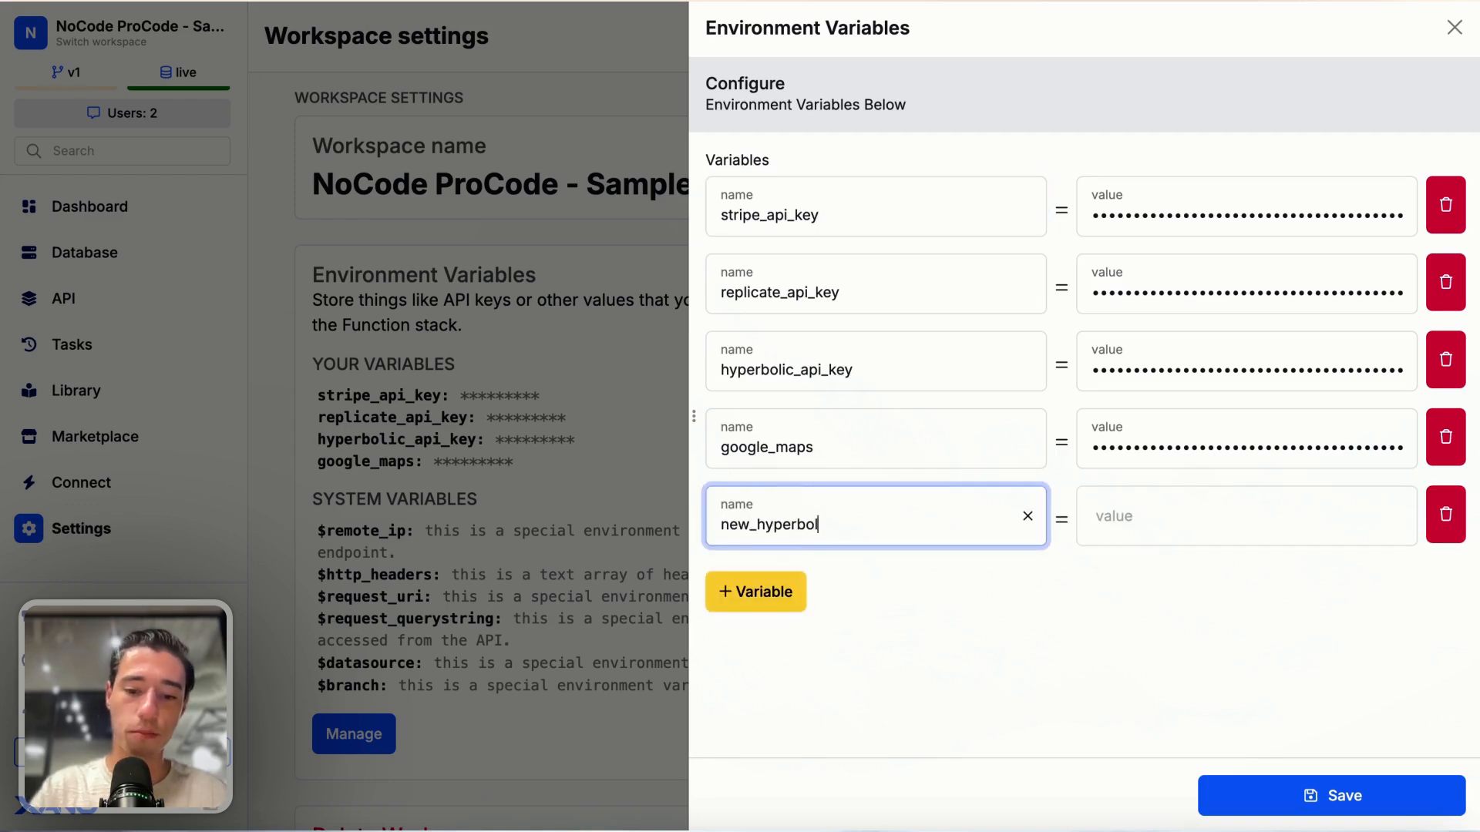
type("ic_api_")
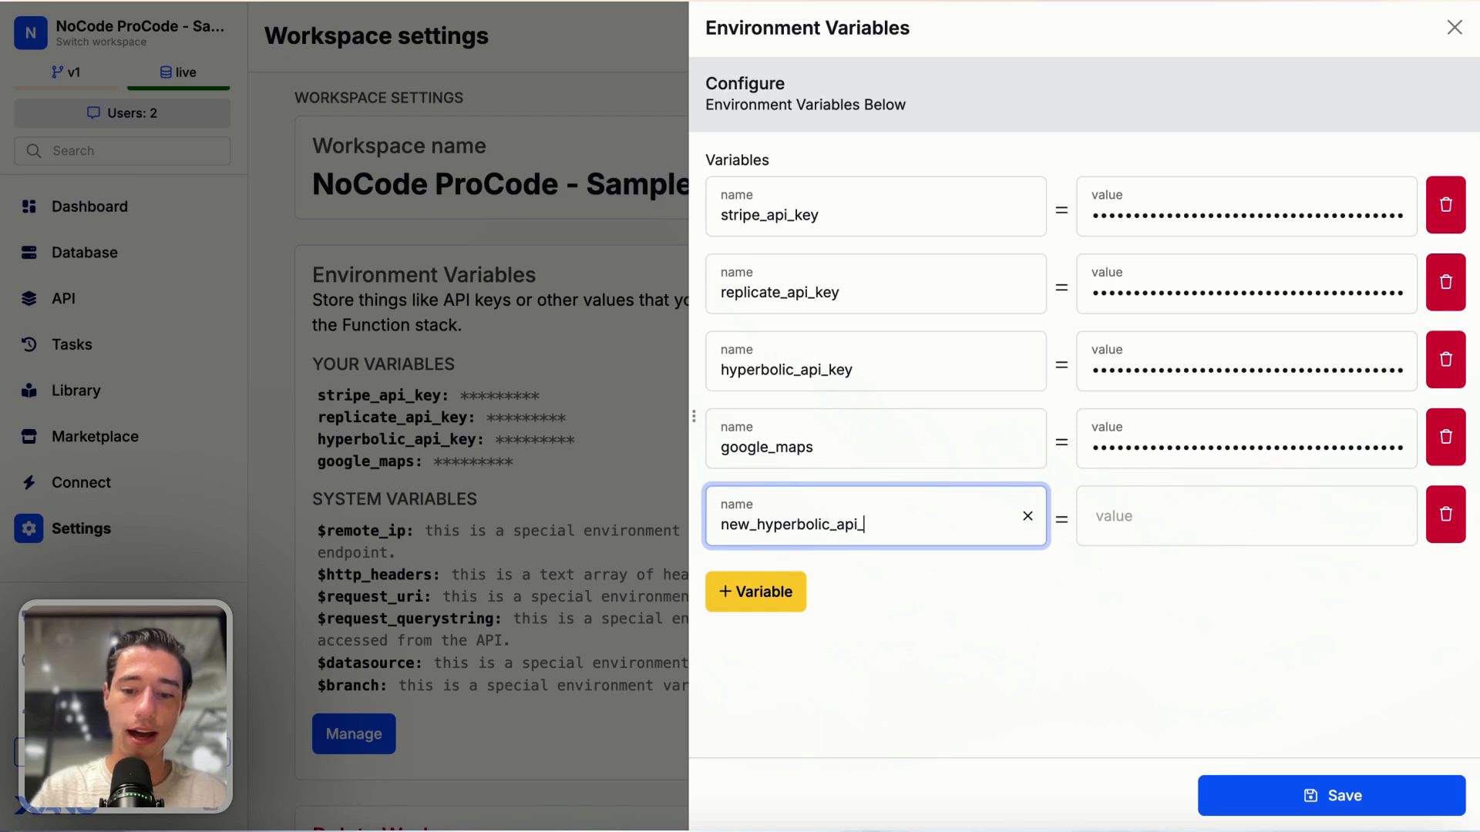
type("key")
left_click(1138, 503)
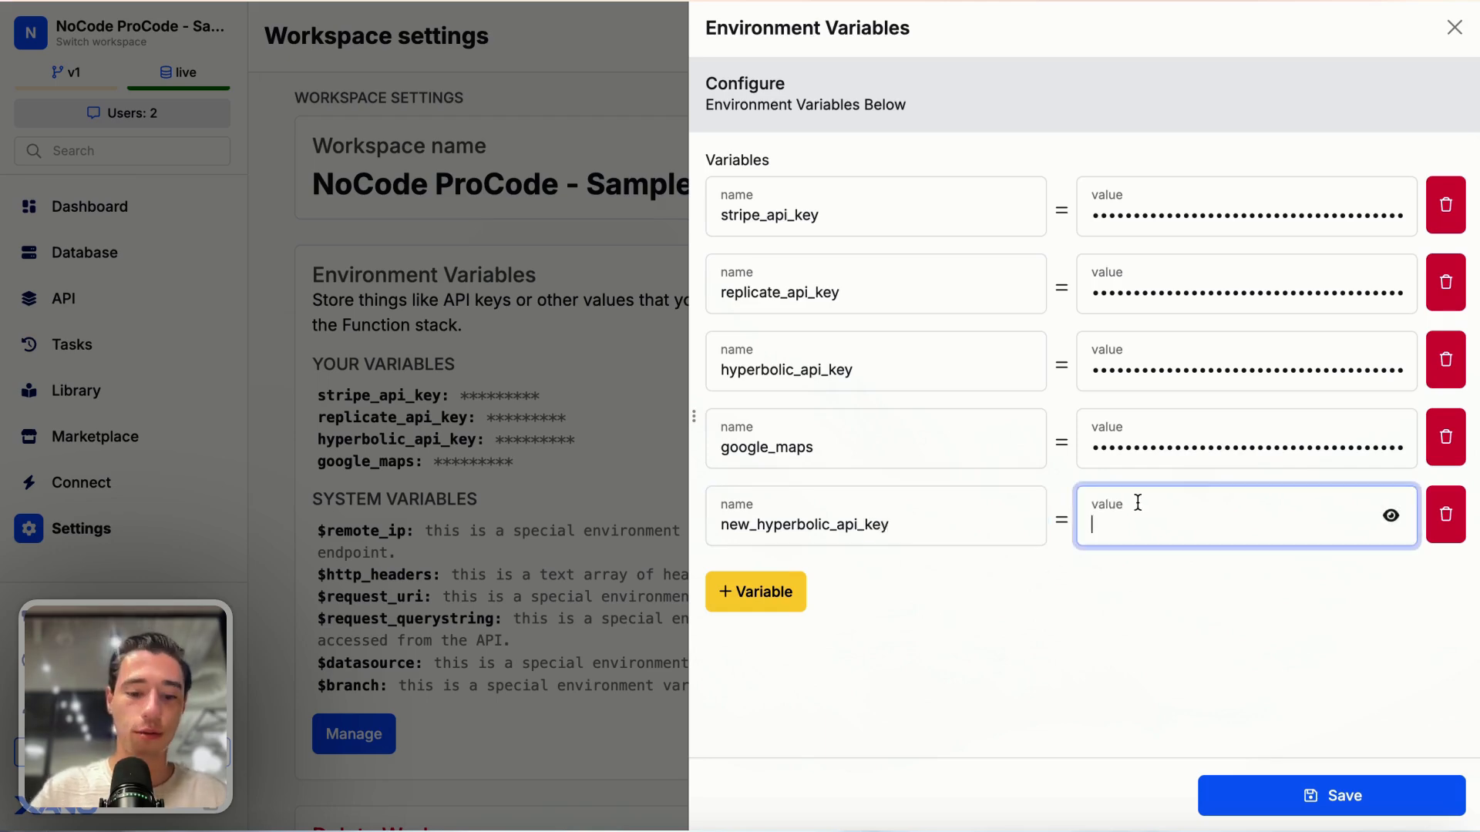
key("ctrl+v")
left_click(1143, 611)
left_click(1242, 801)
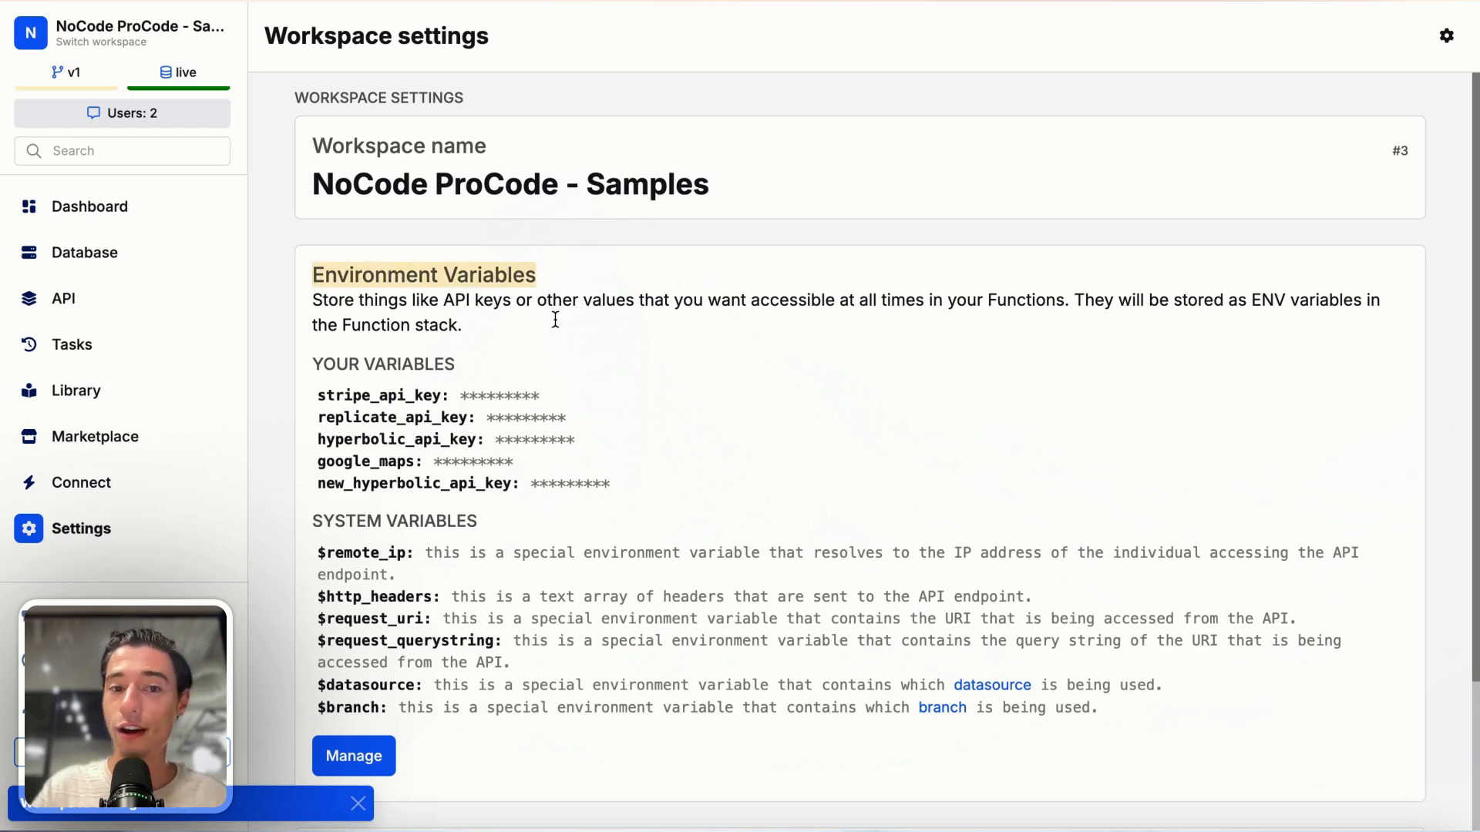
Step: Return to the /ai endpoint and add a replace filter to the Authorization header value of the External API Request, copying the {API-KEY} placeholder
mouse_move(16, 501)
left_click(35, 545)
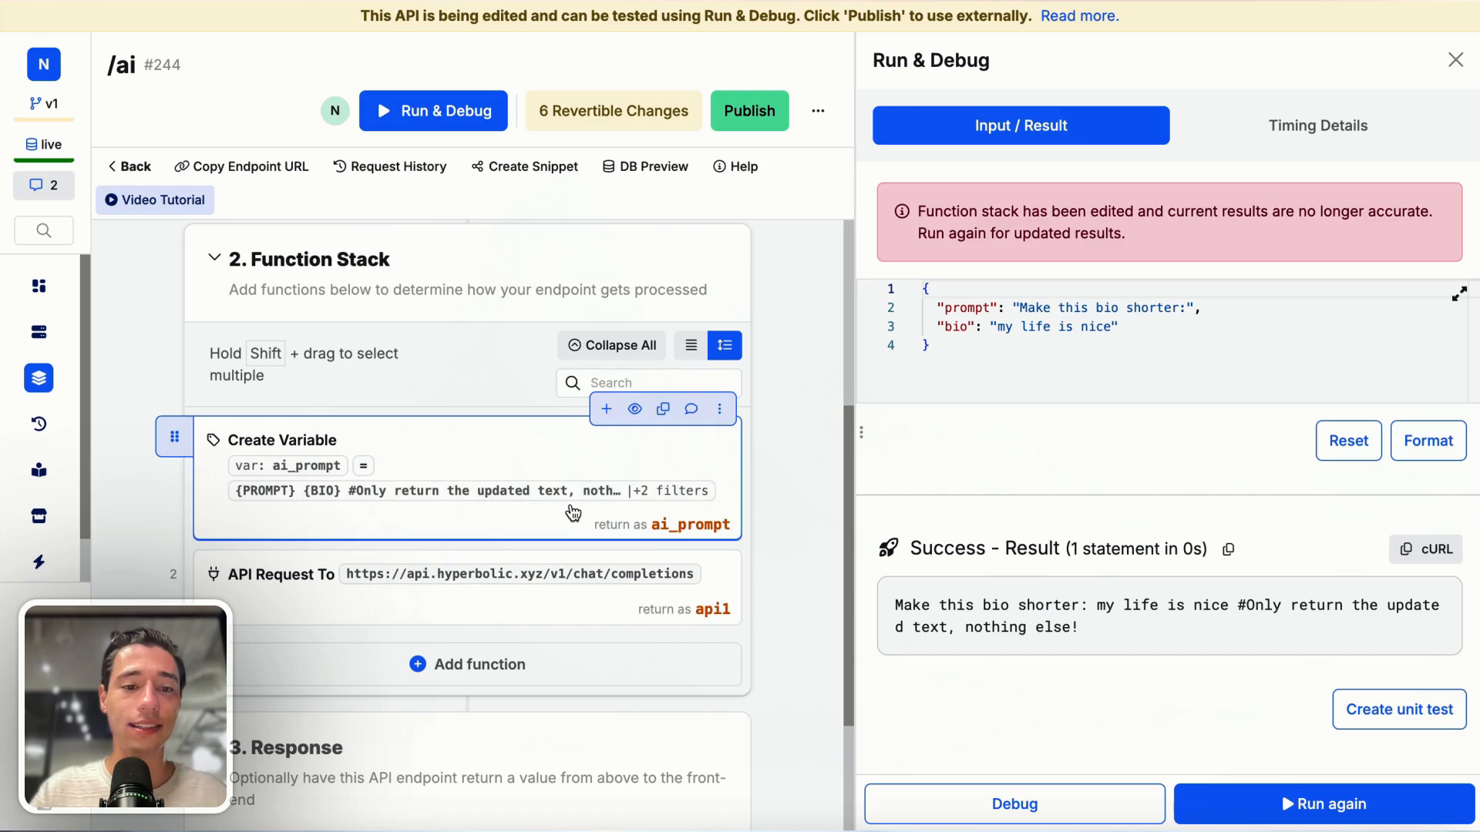
left_click(522, 585)
scroll(535, 485, "down", 15)
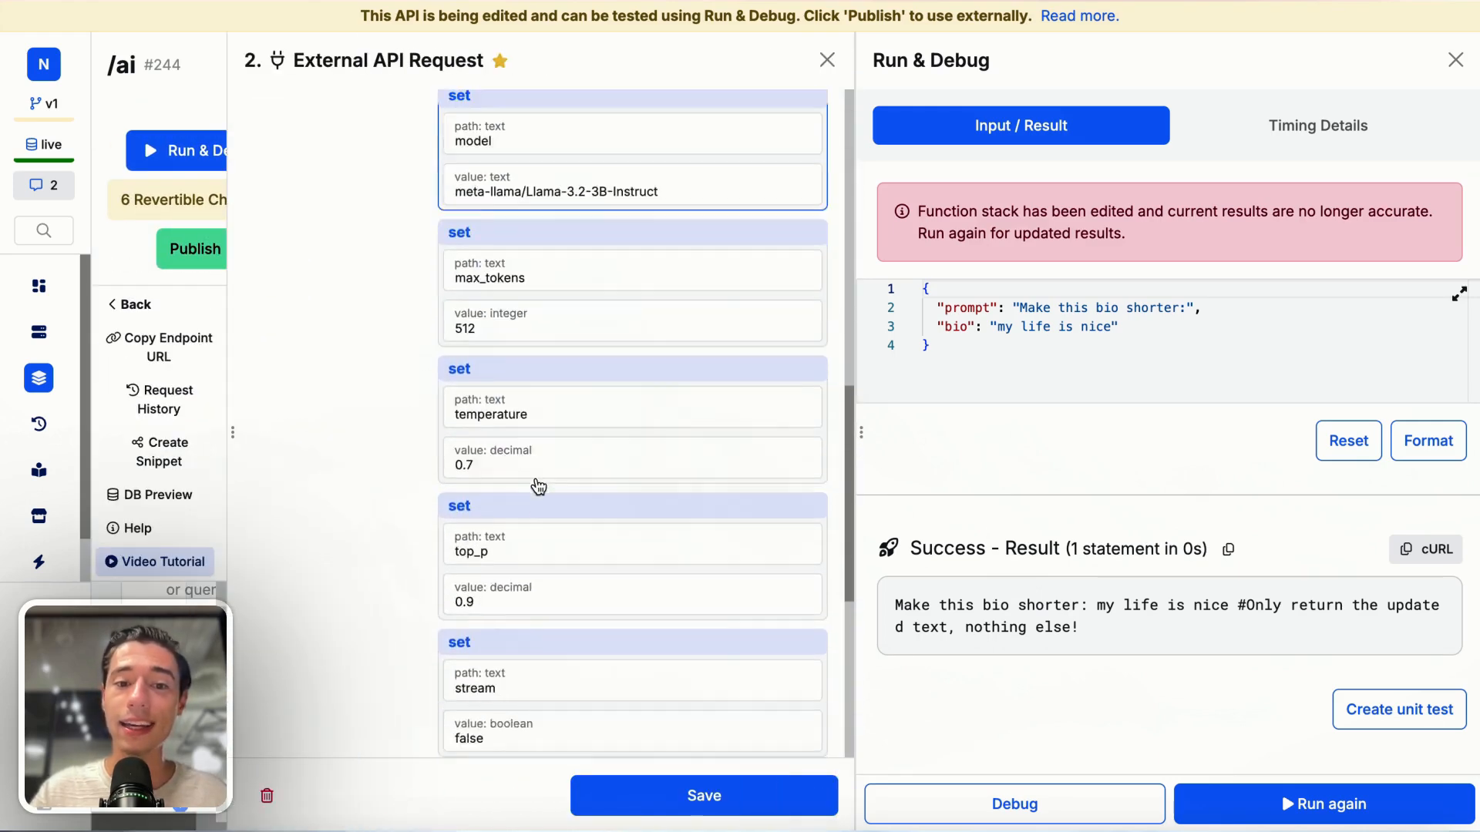
scroll(537, 485, "down", 2)
left_click(585, 651)
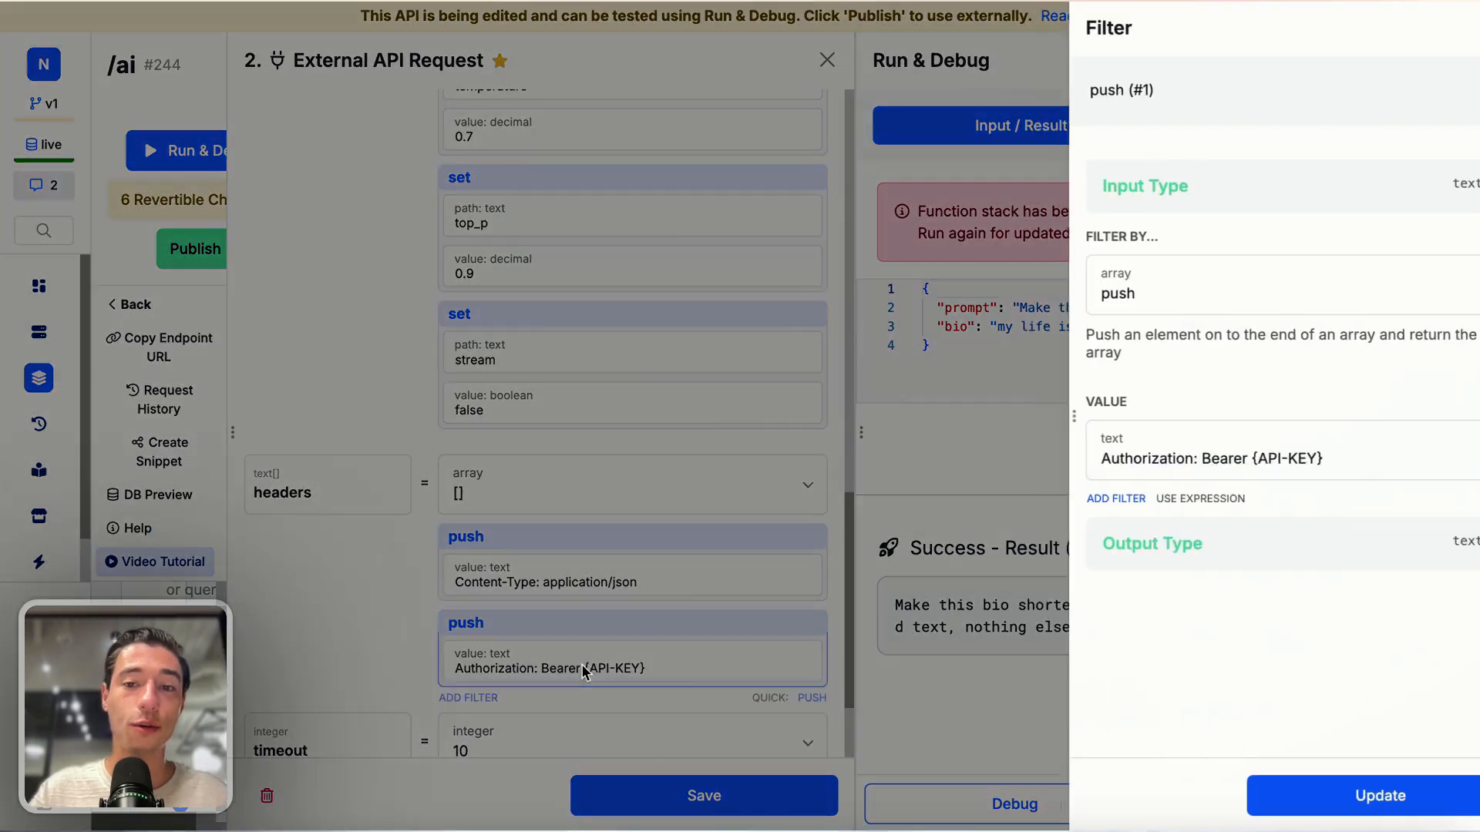
left_click(1196, 458)
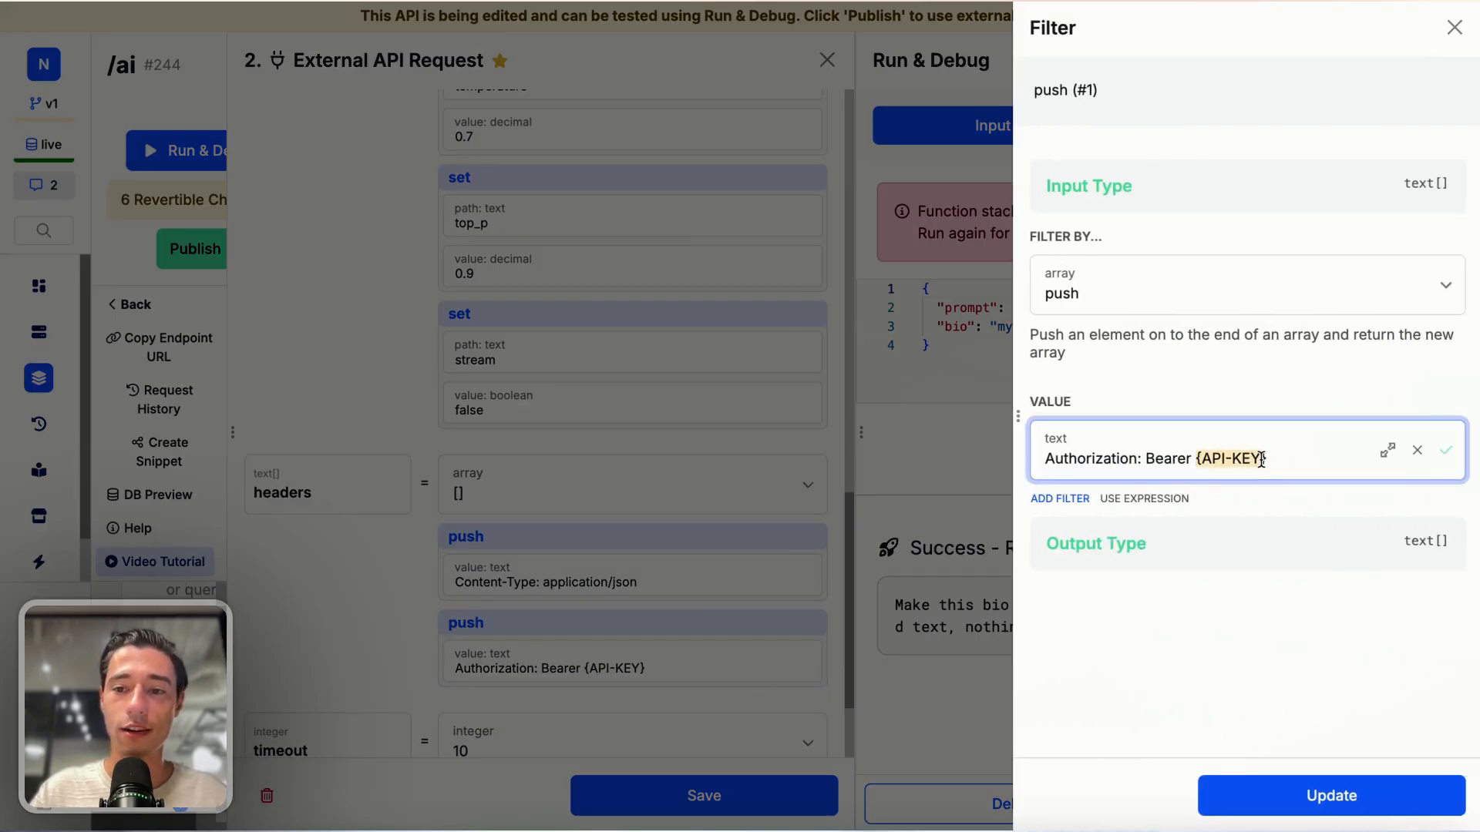
left_click(1264, 403)
left_click(1060, 499)
left_click(1110, 300)
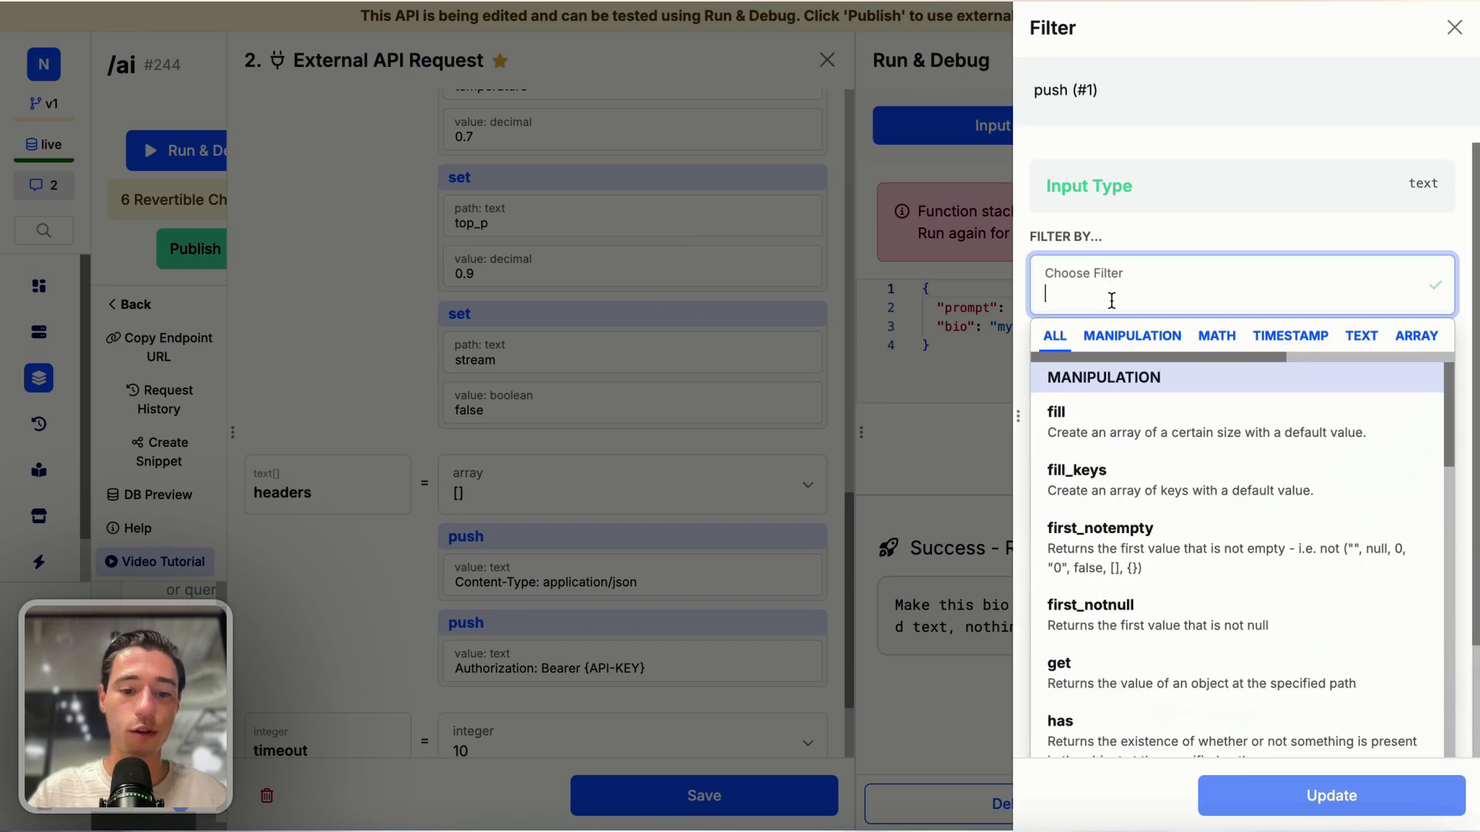
type("repl")
left_click(1076, 482)
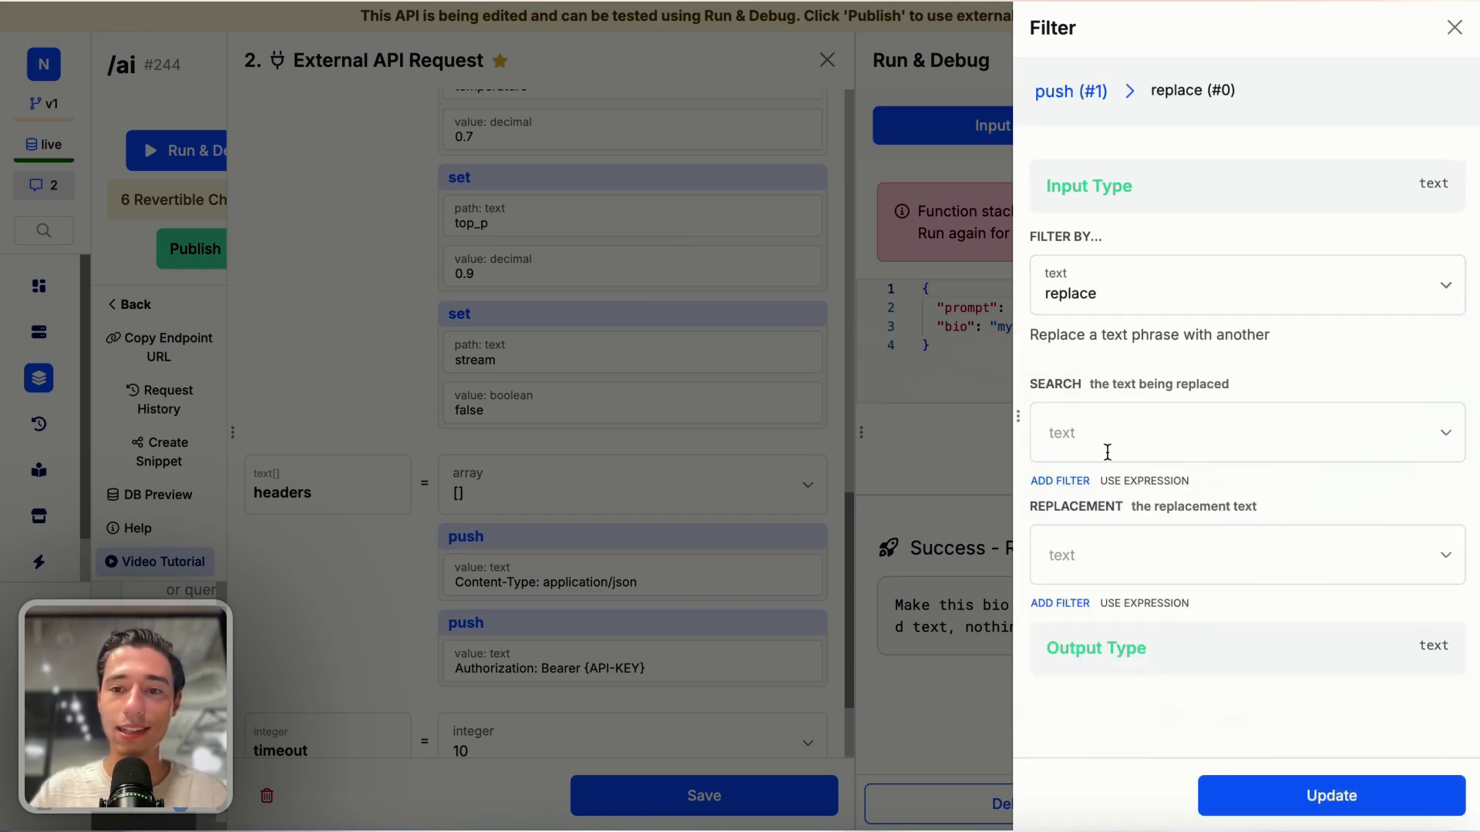
Step: Configure the replace filter to swap {API-KEY} for the environment variable hyperbolic_api_key and update the header filter
left_click(1096, 432)
key("ctrl+v")
left_click(1236, 384)
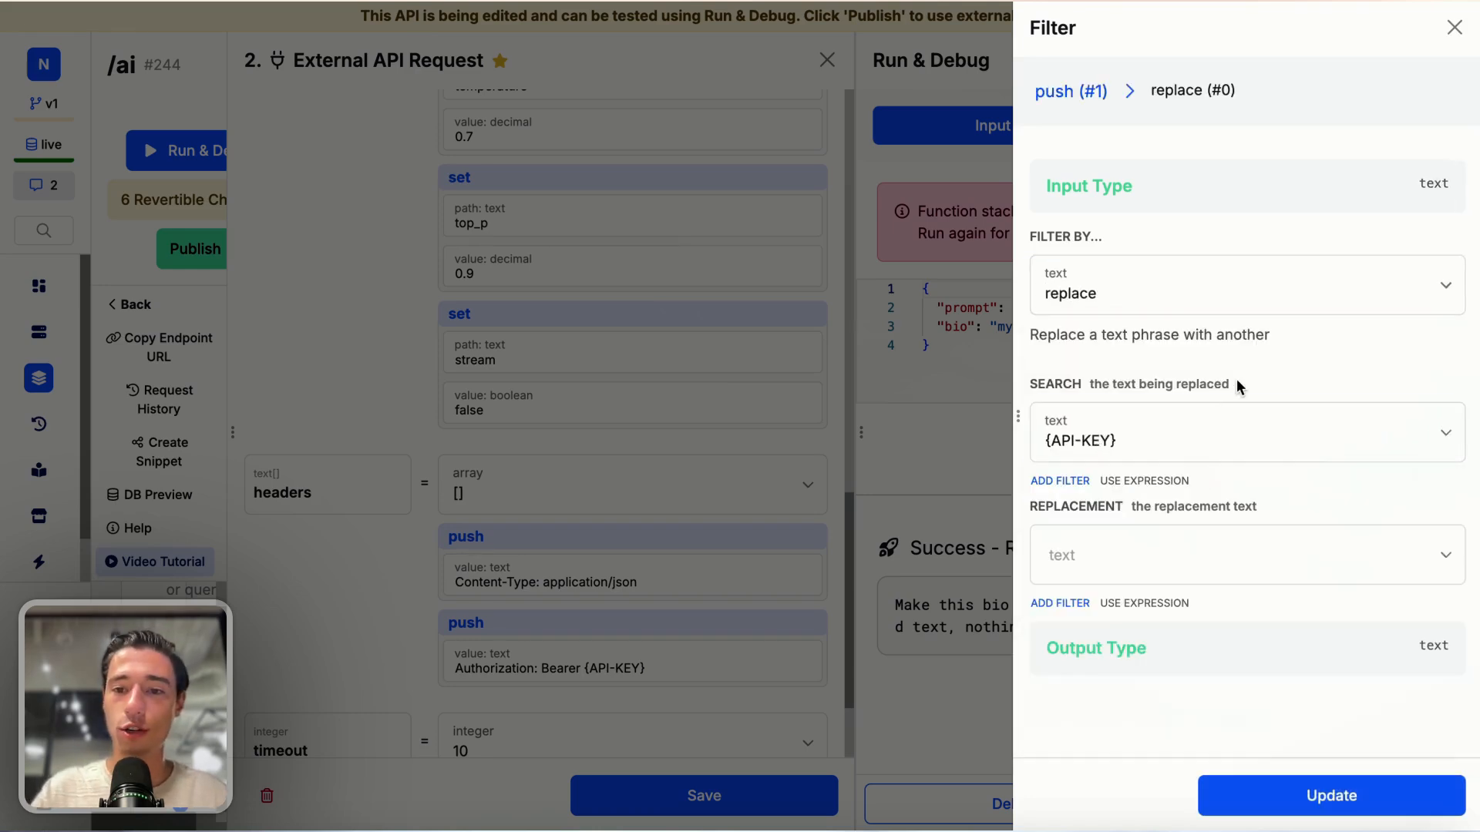
left_click(1134, 538)
scroll(1122, 697, "down", 2)
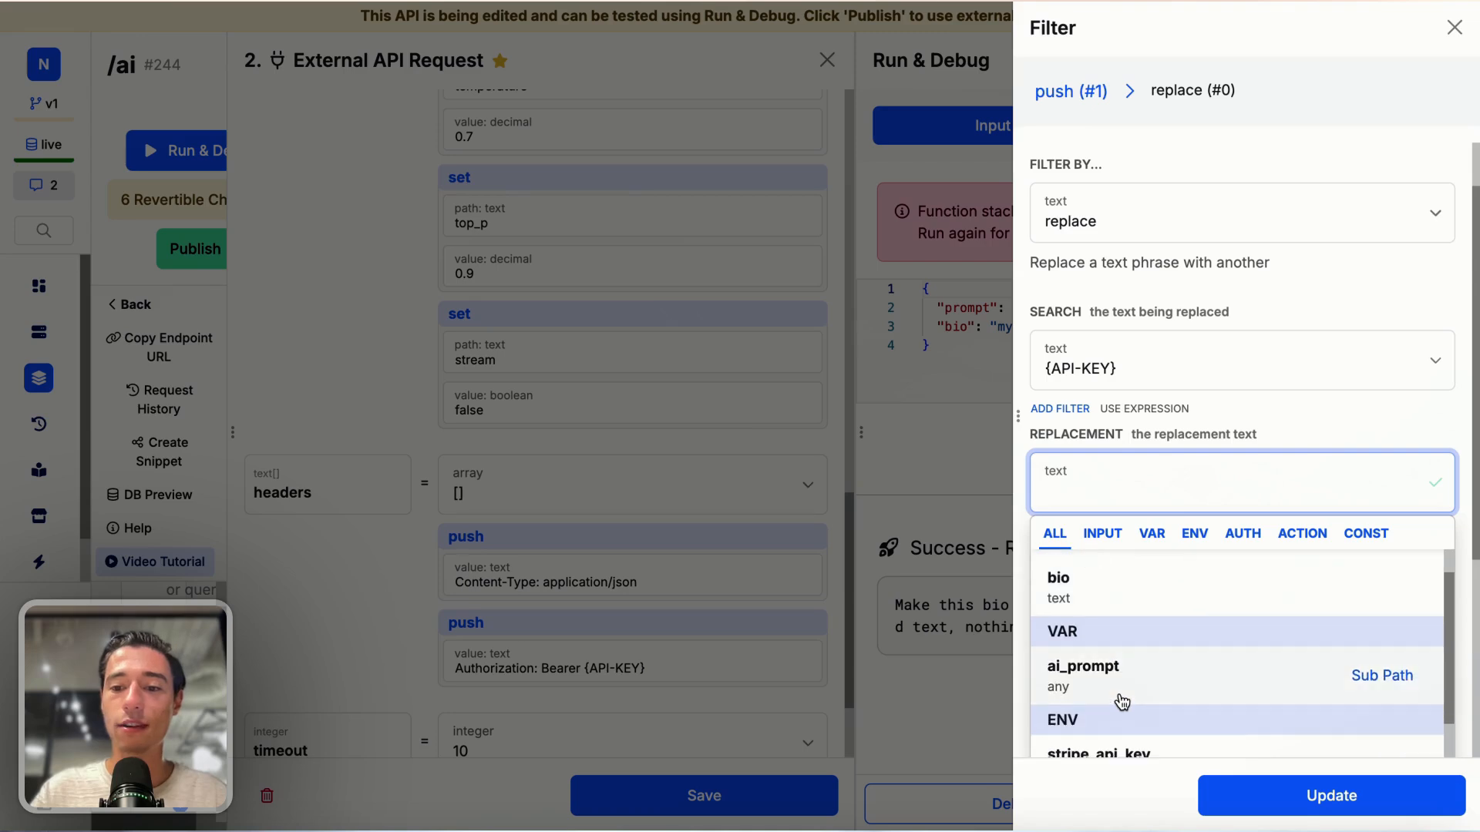
left_click(1193, 541)
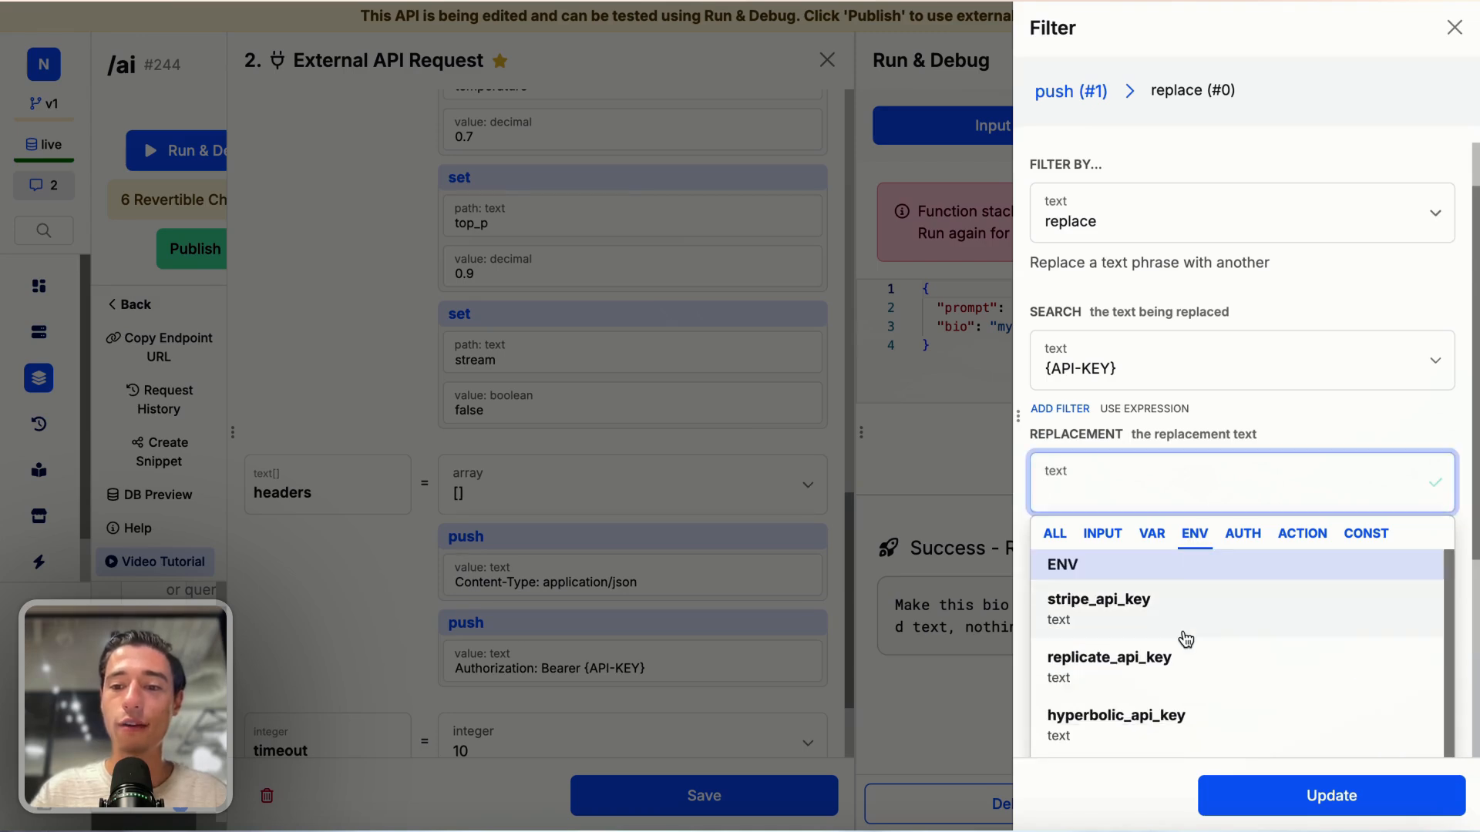
scroll(1182, 657, "down", 1)
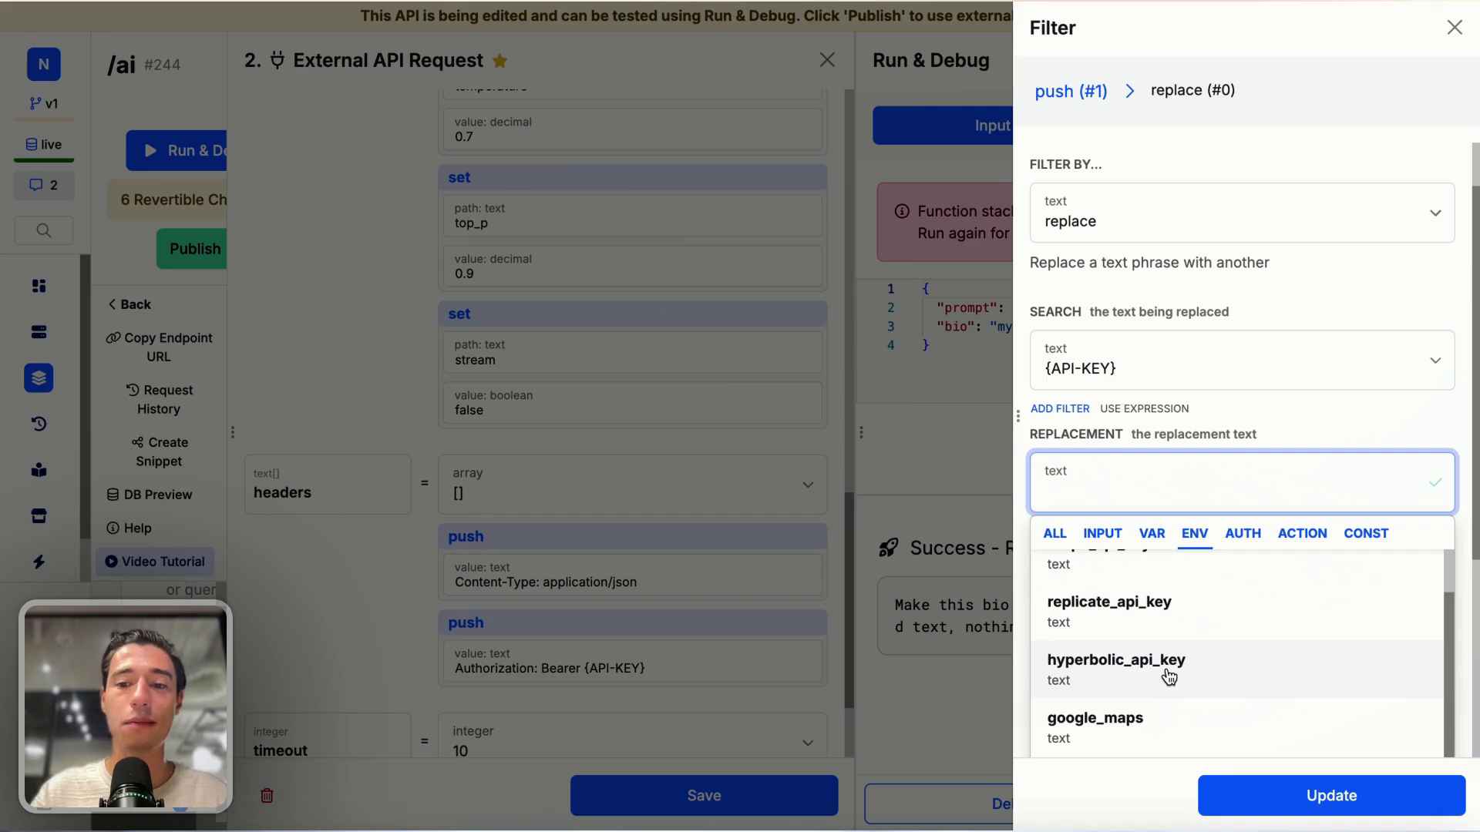
left_click(1169, 676)
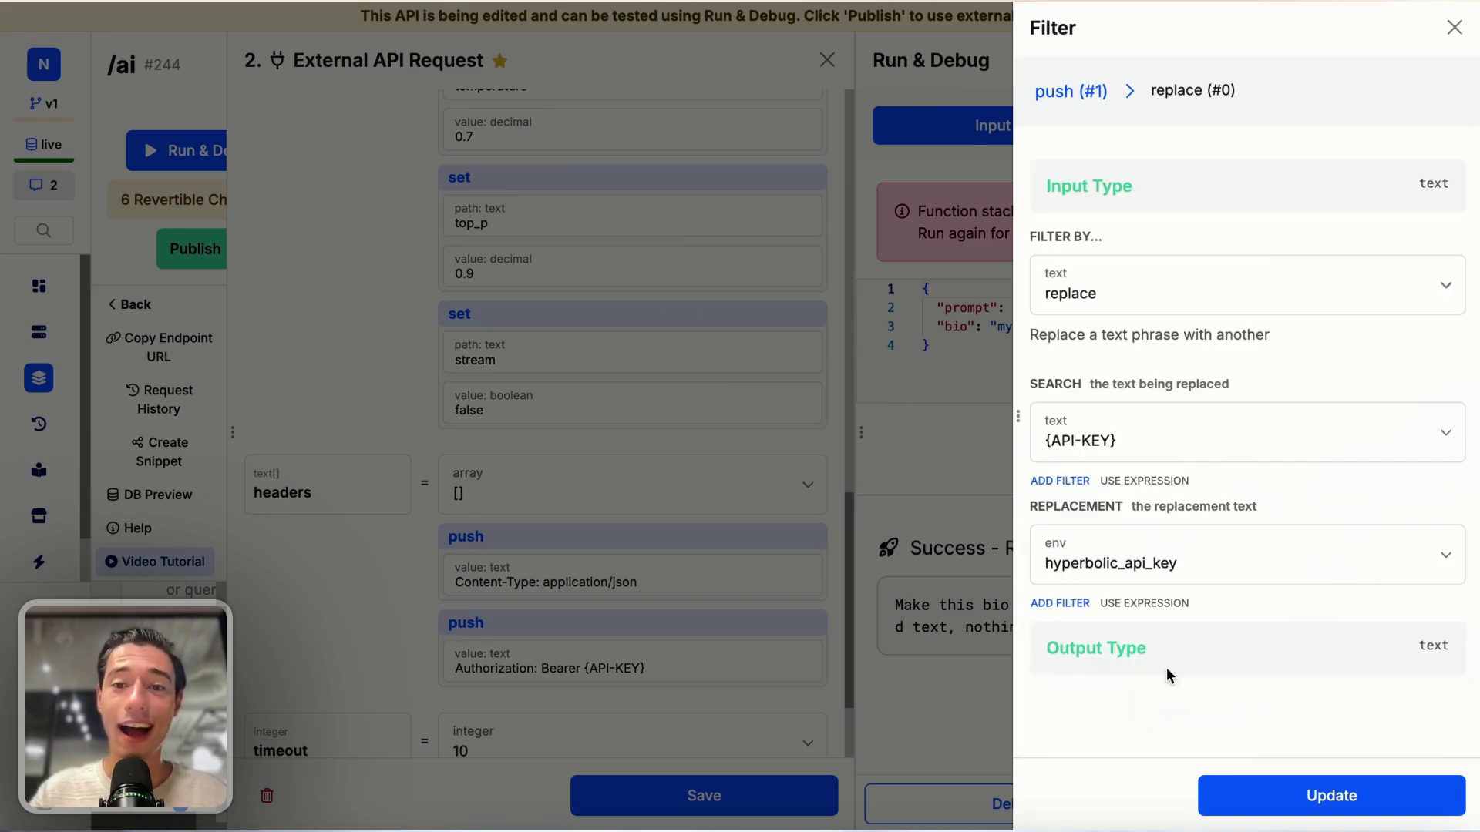
left_click(1229, 795)
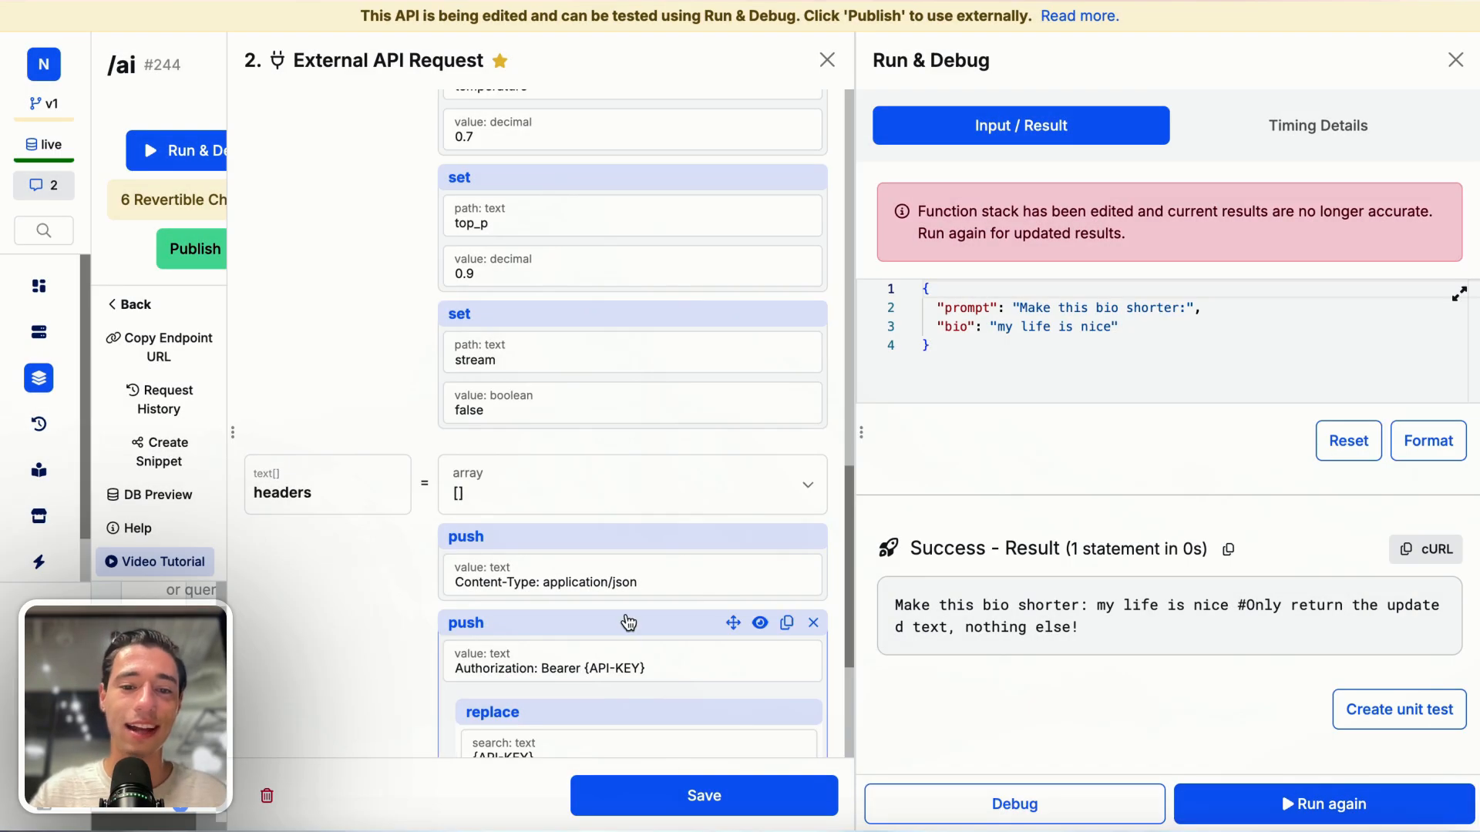
Step: Set the External API Request's timeout to 27 and save the function
scroll(628, 618, "down", 3)
scroll(626, 621, "down", 1)
left_click(542, 604)
key("BackSpace")
key("BackSpace")
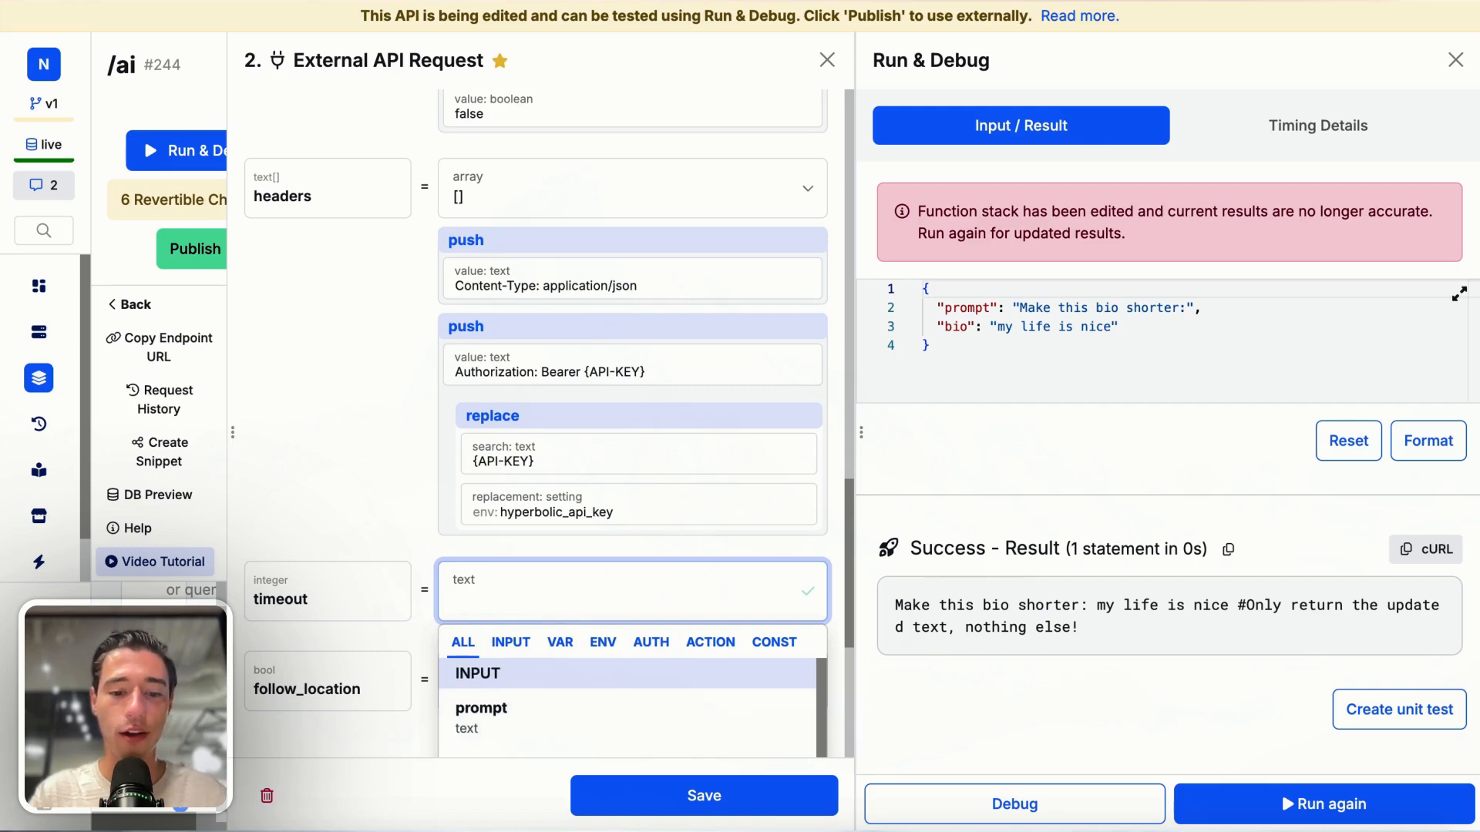
type("27")
left_click(408, 499)
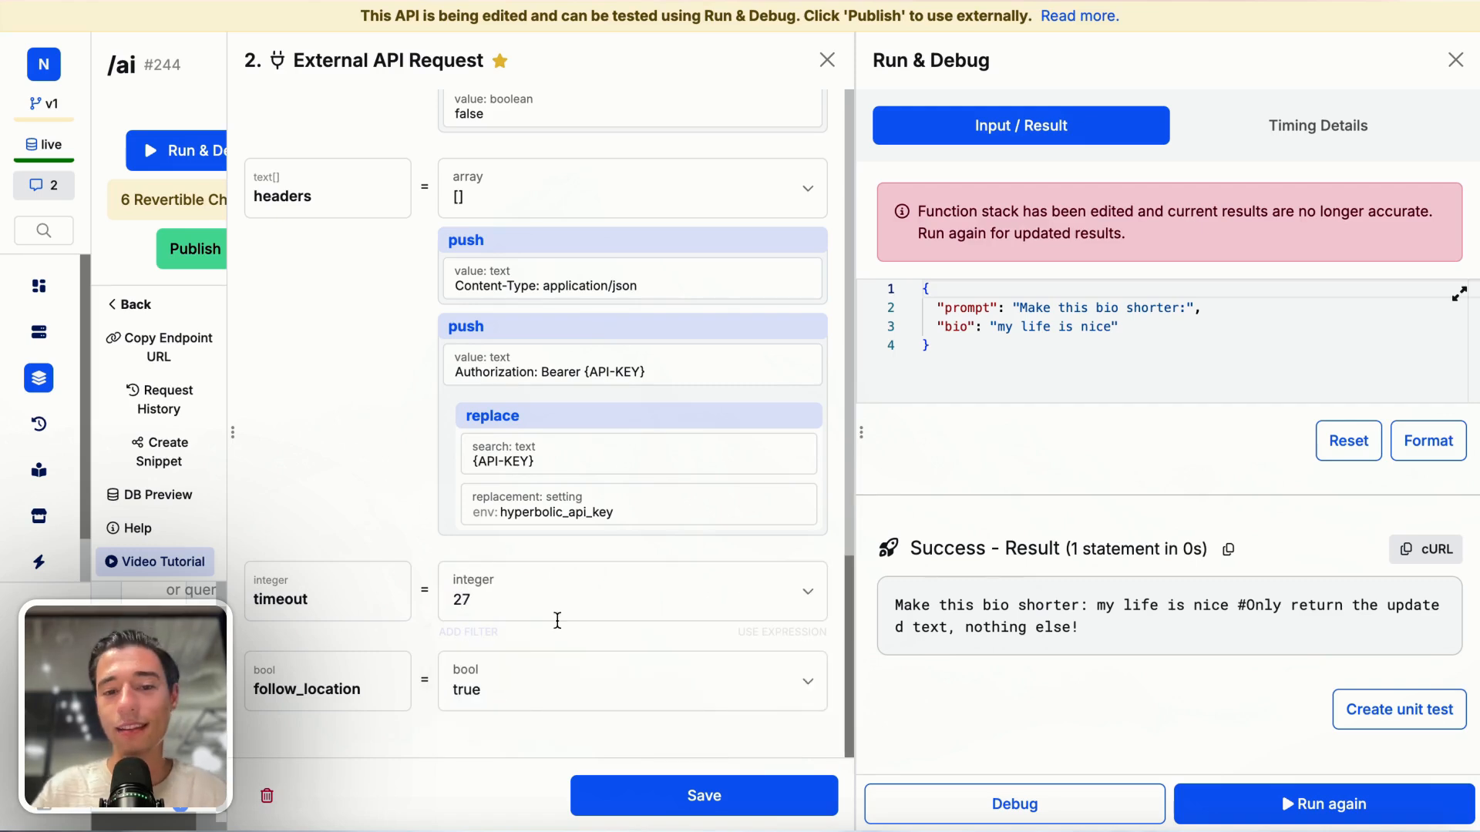
scroll(524, 685, "up", 15)
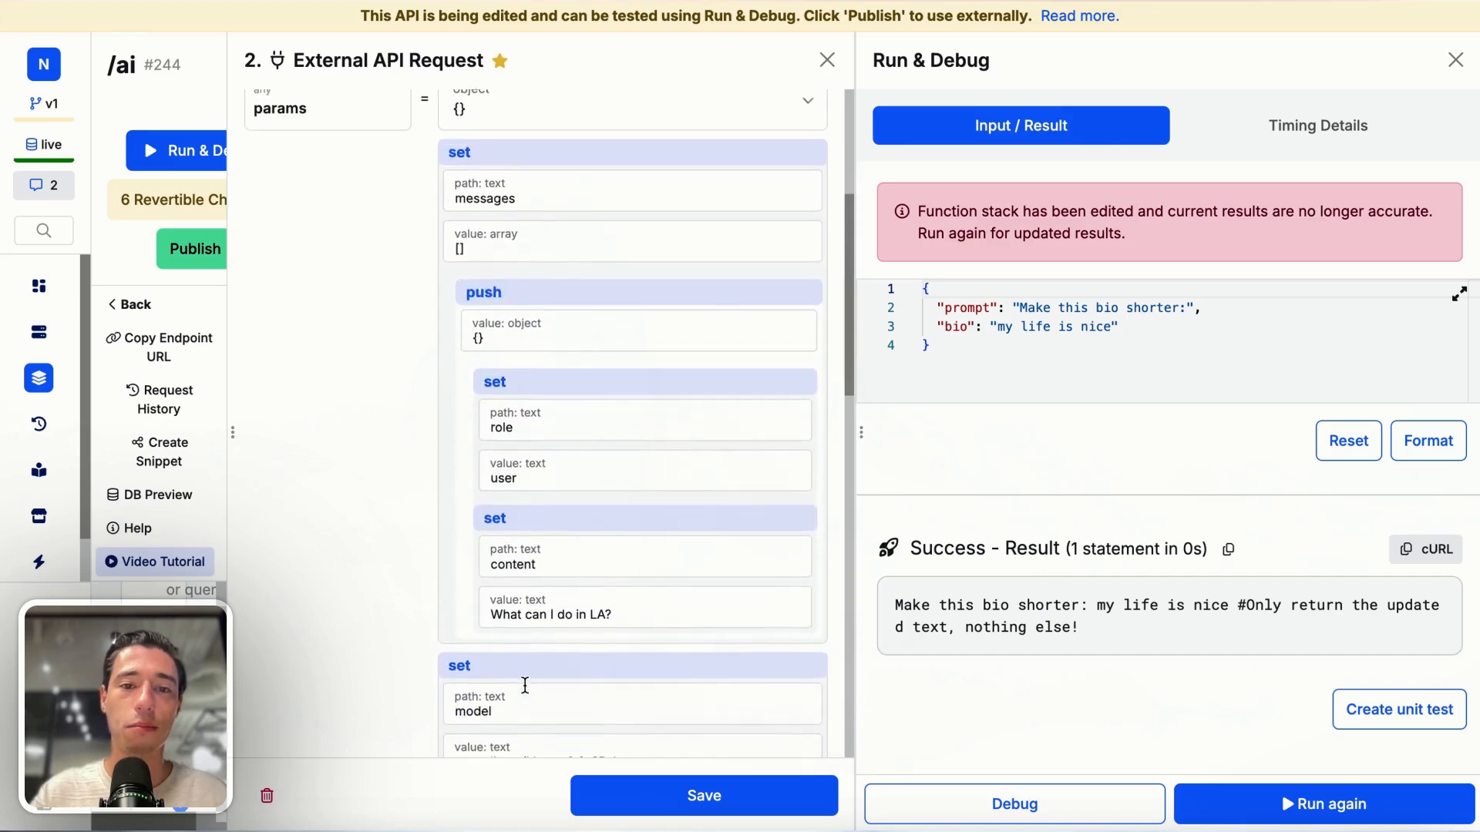
left_click(703, 796)
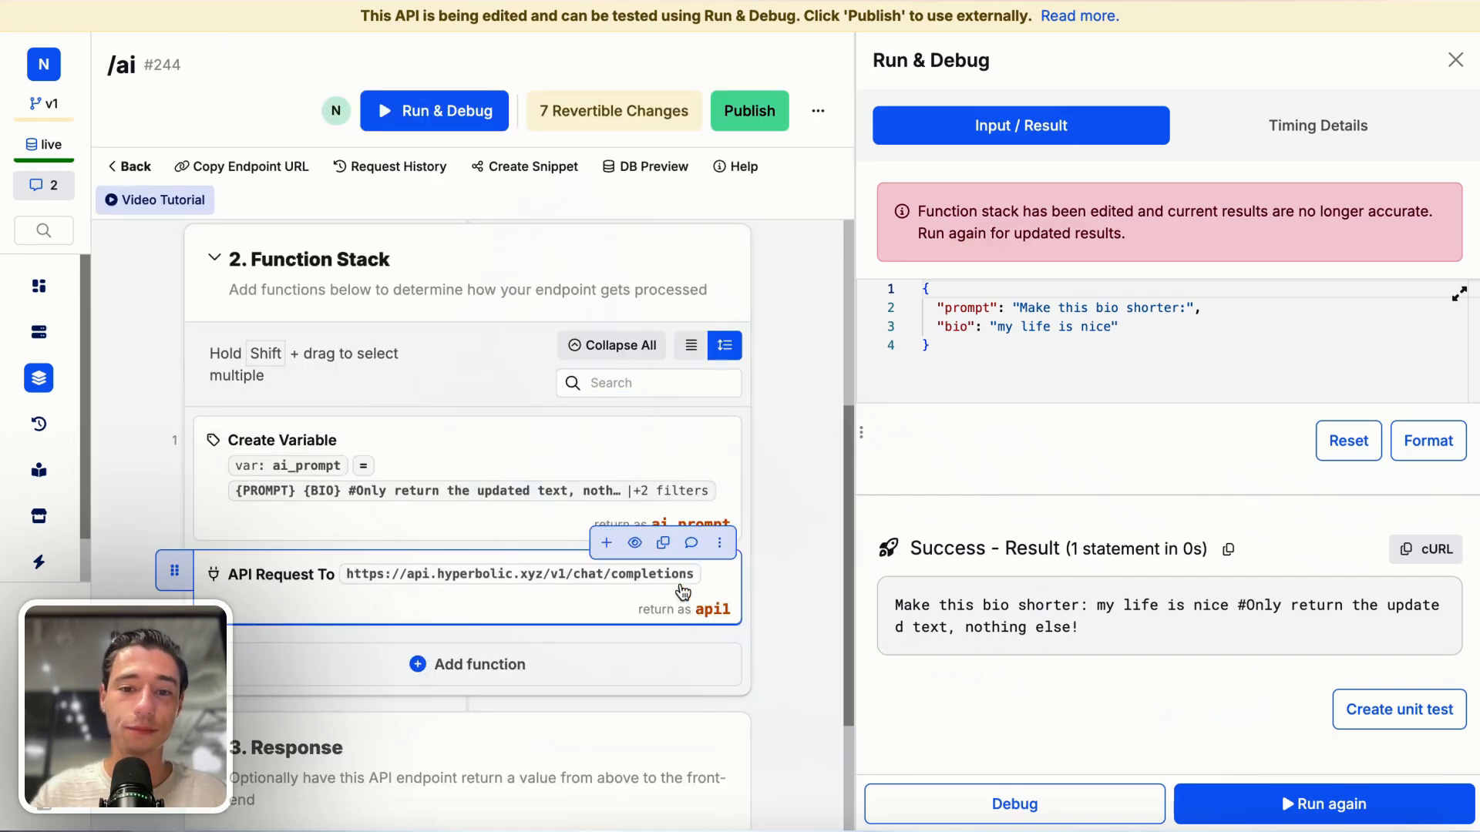
Step: Add a Stop & Debug function after the API request that outputs the api1 variable, and save it
scroll(681, 614, "down", 1)
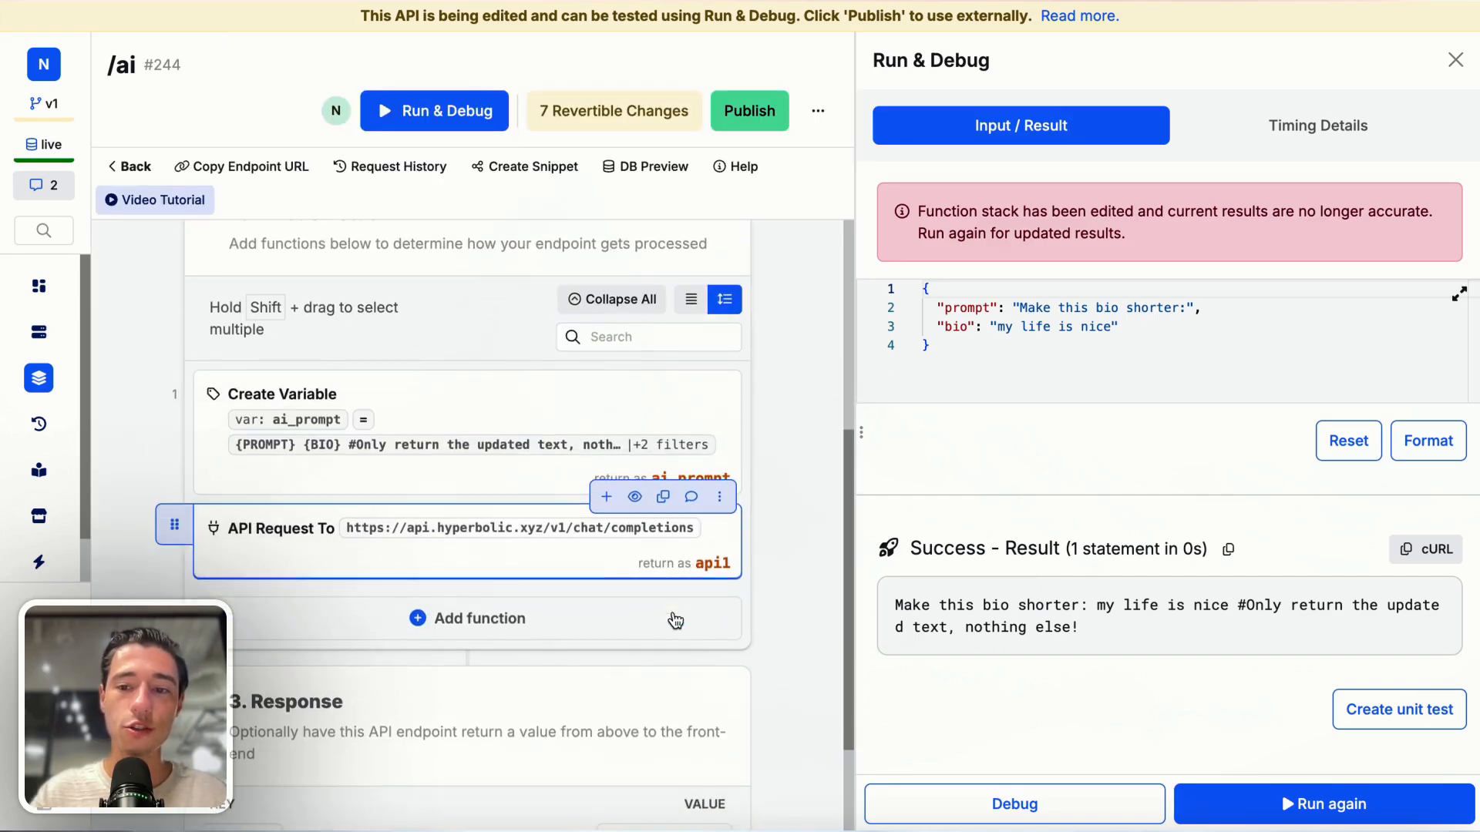
left_click(606, 497)
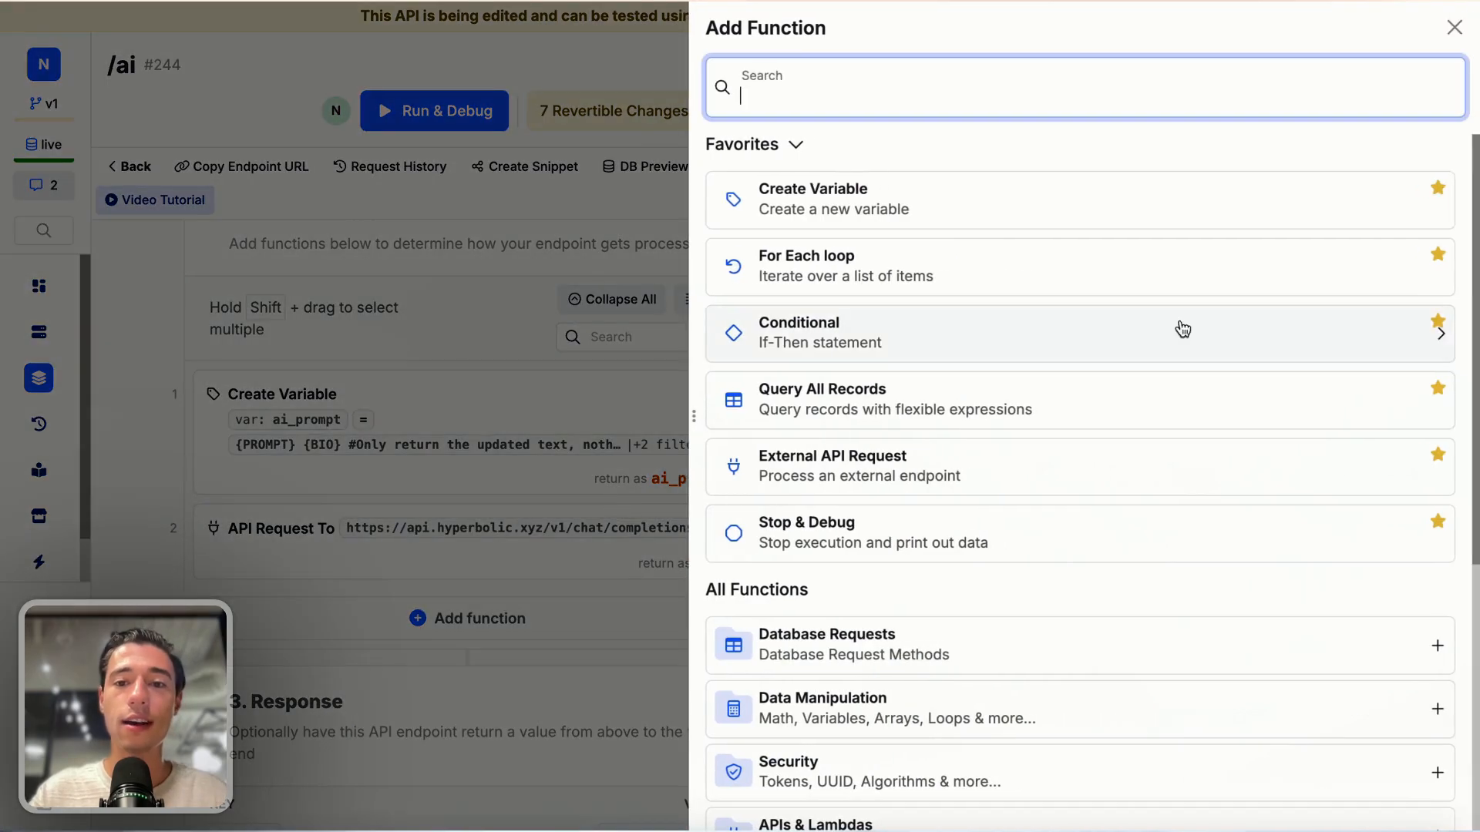
left_click(825, 81)
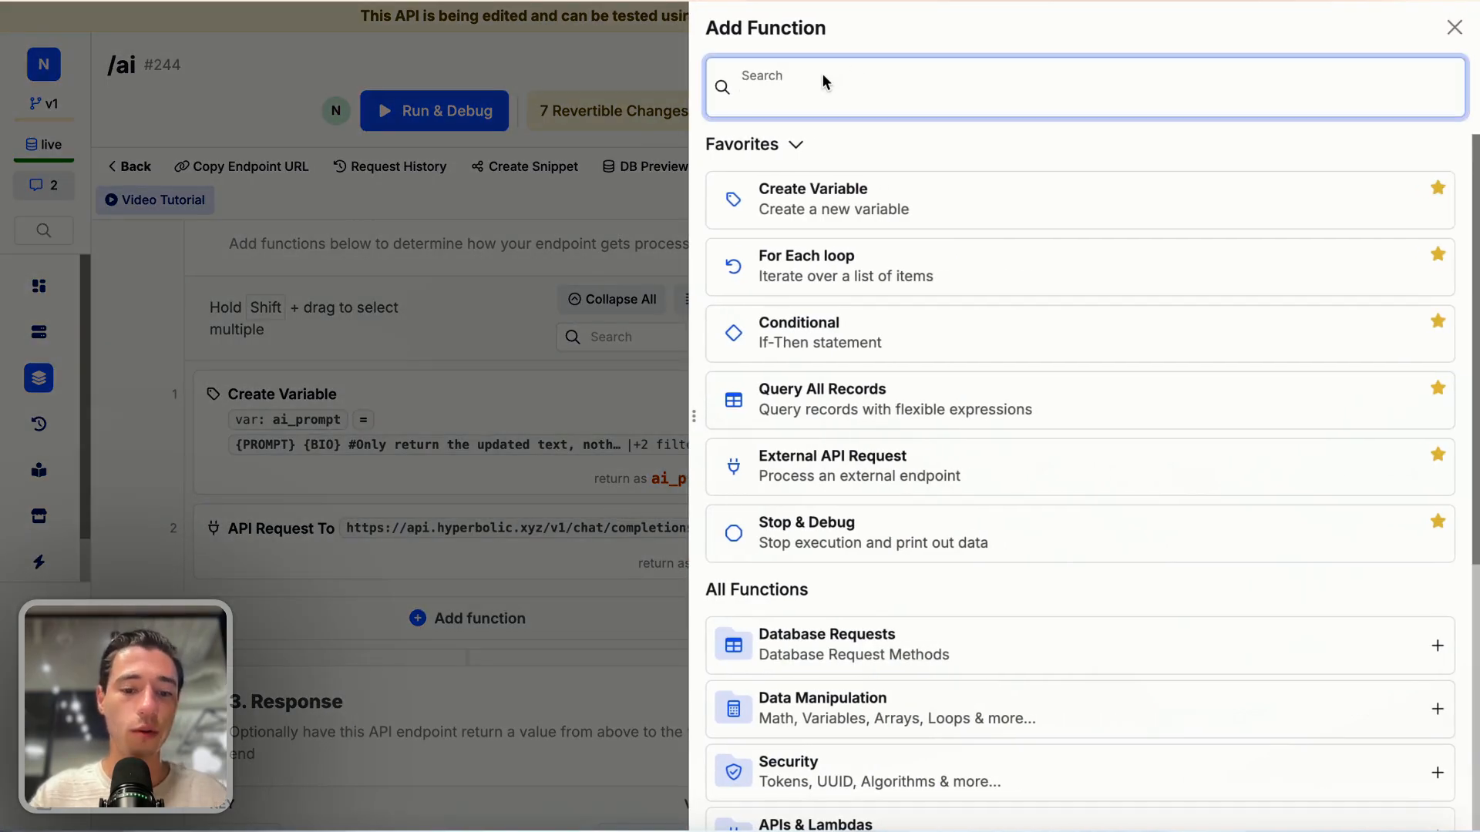
type("stop")
left_click(824, 212)
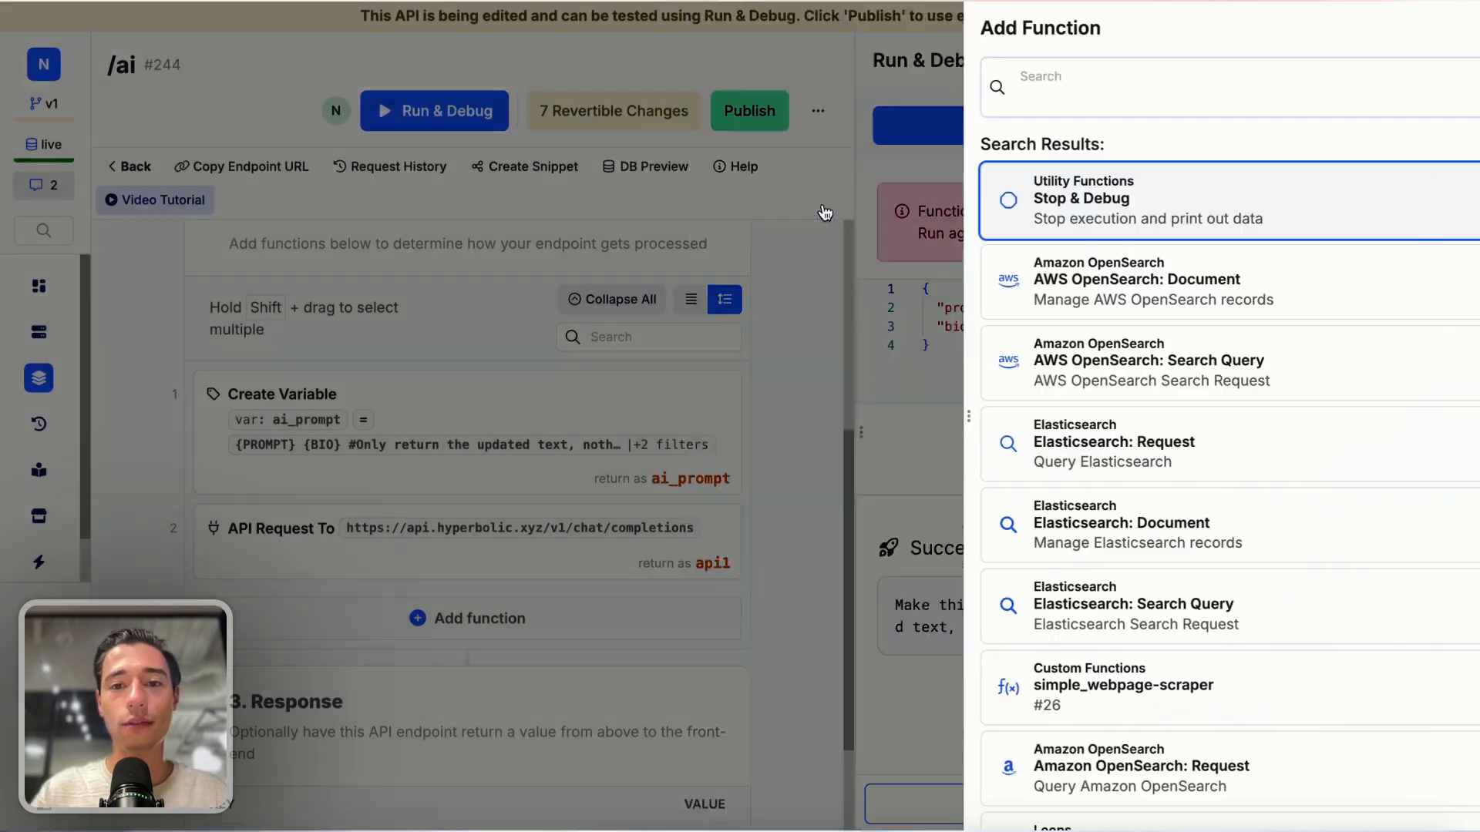
left_click(736, 202)
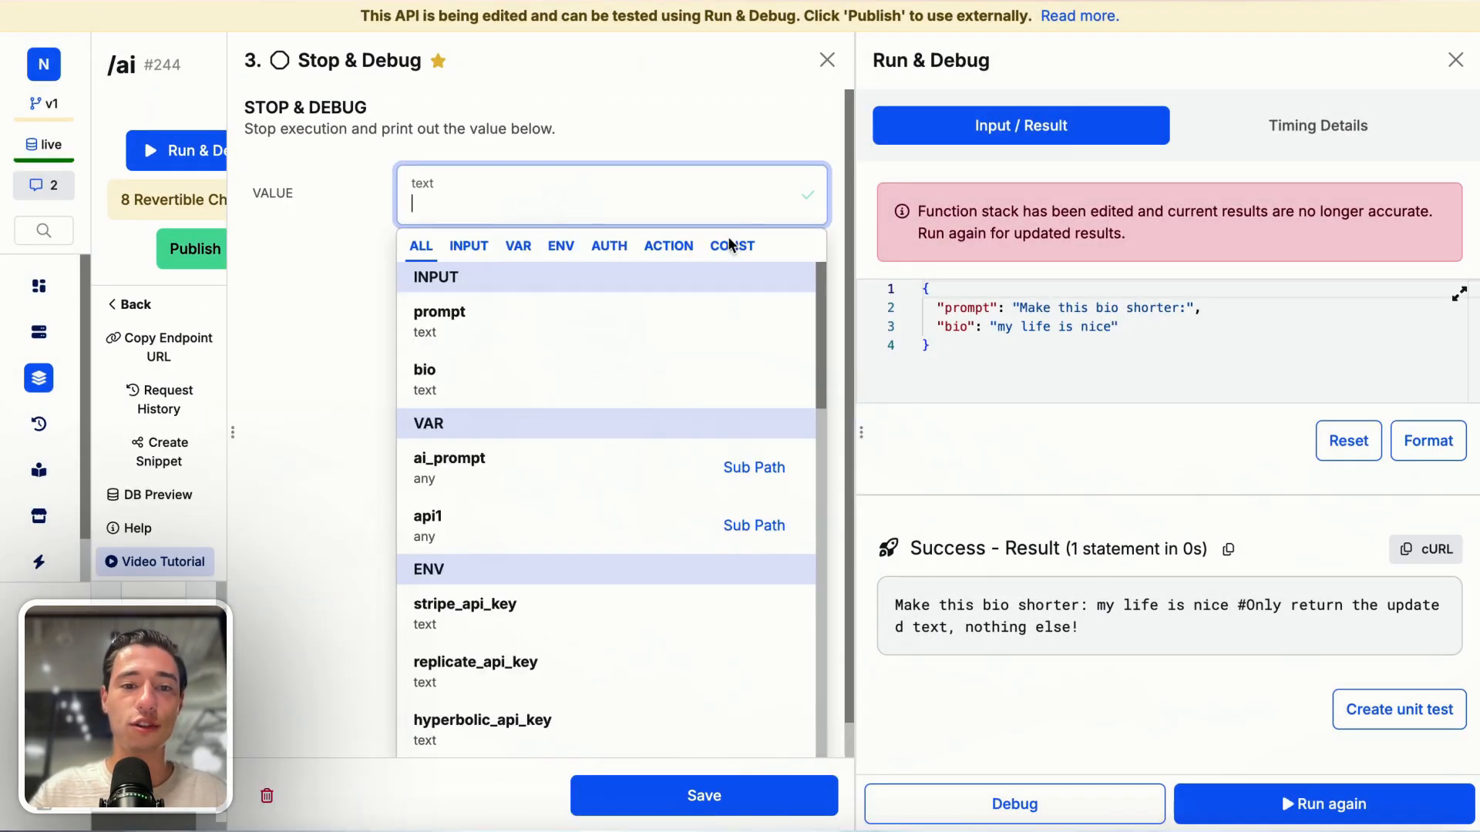
left_click(566, 532)
left_click(700, 796)
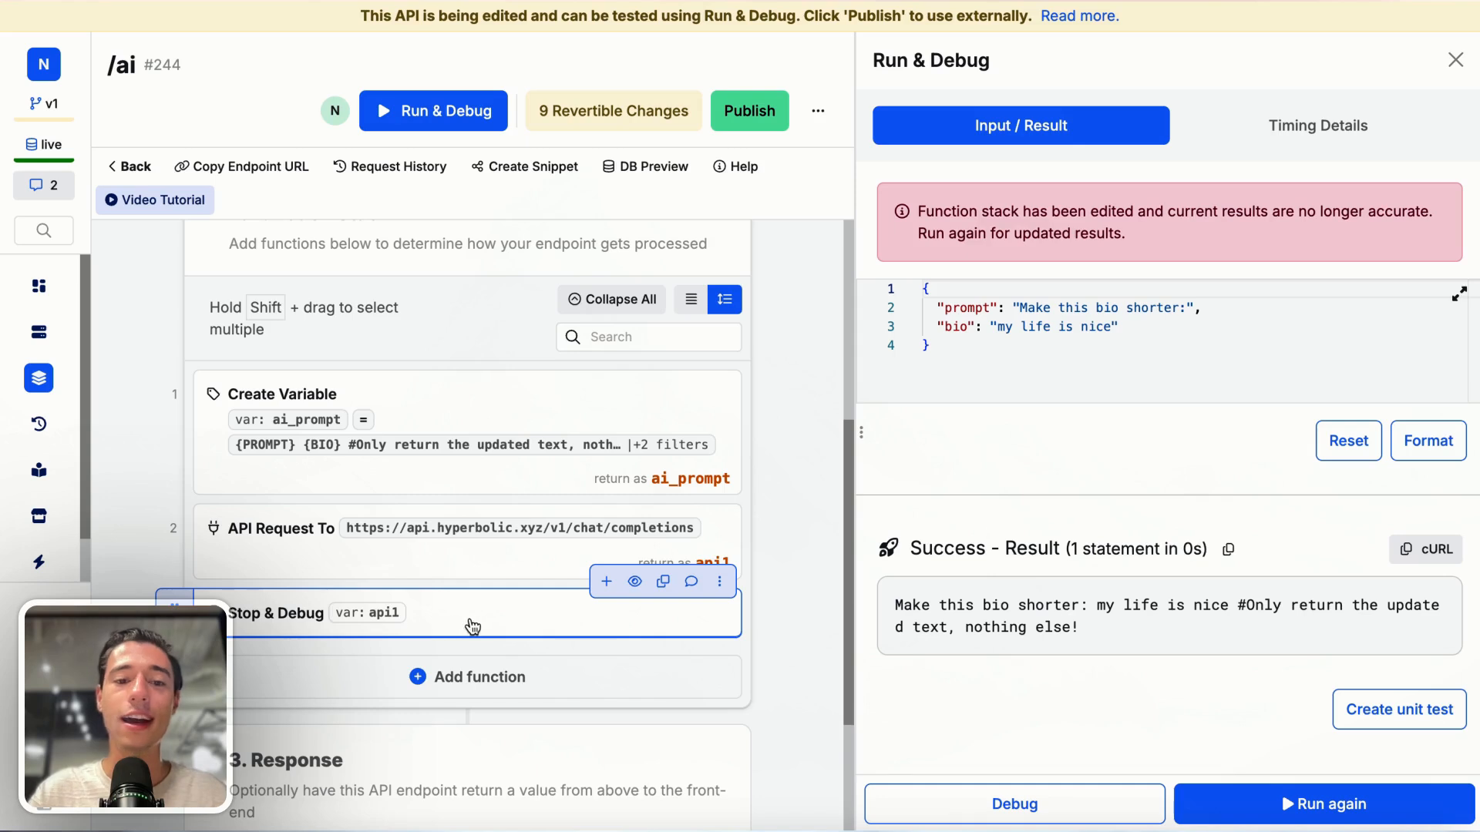
Step: Run the /ai endpoint again and examine the message content in the returned Hyperbolic API response
left_click(1216, 795)
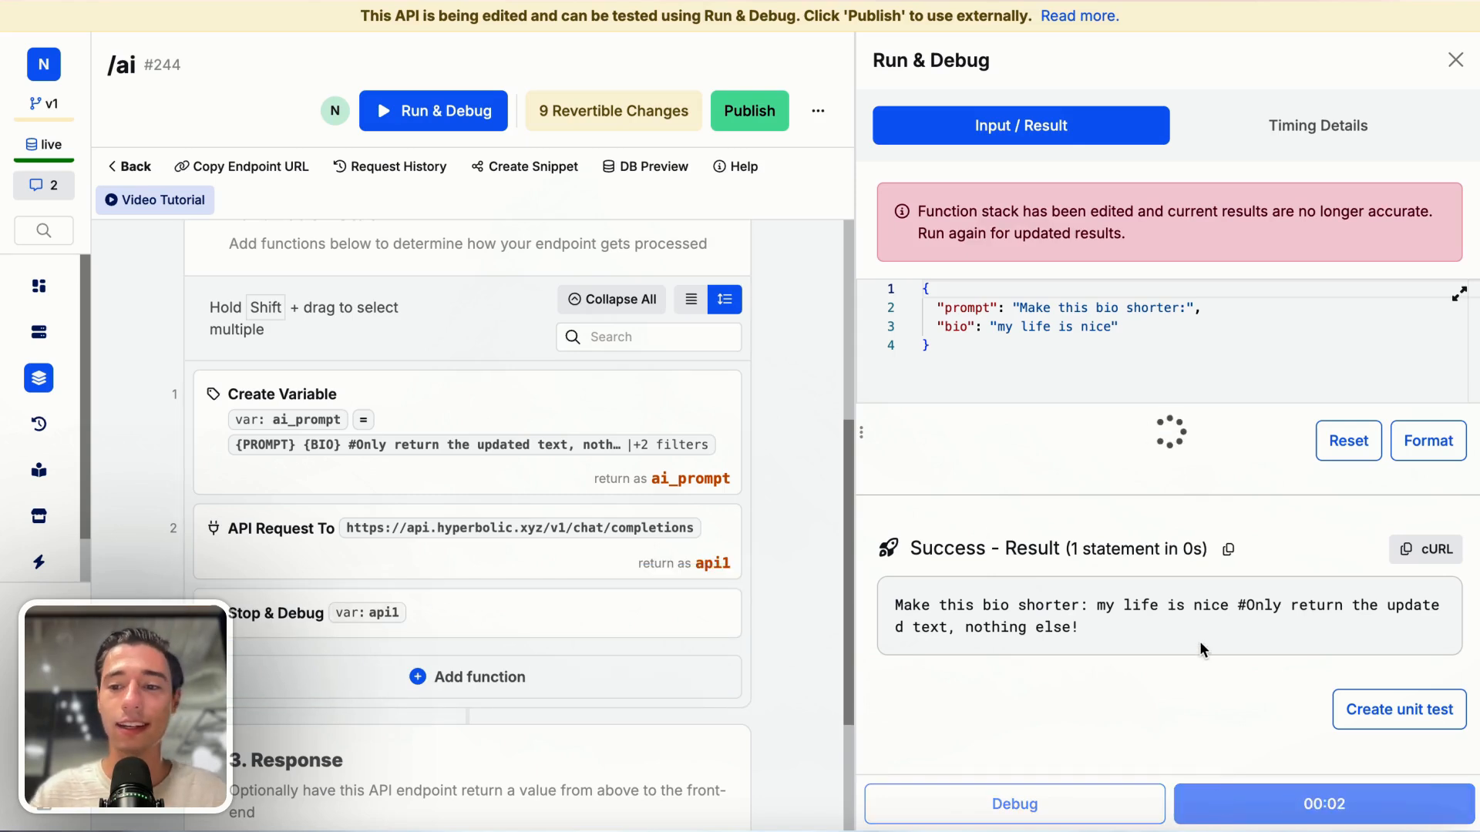
scroll(1199, 641, "down", 10)
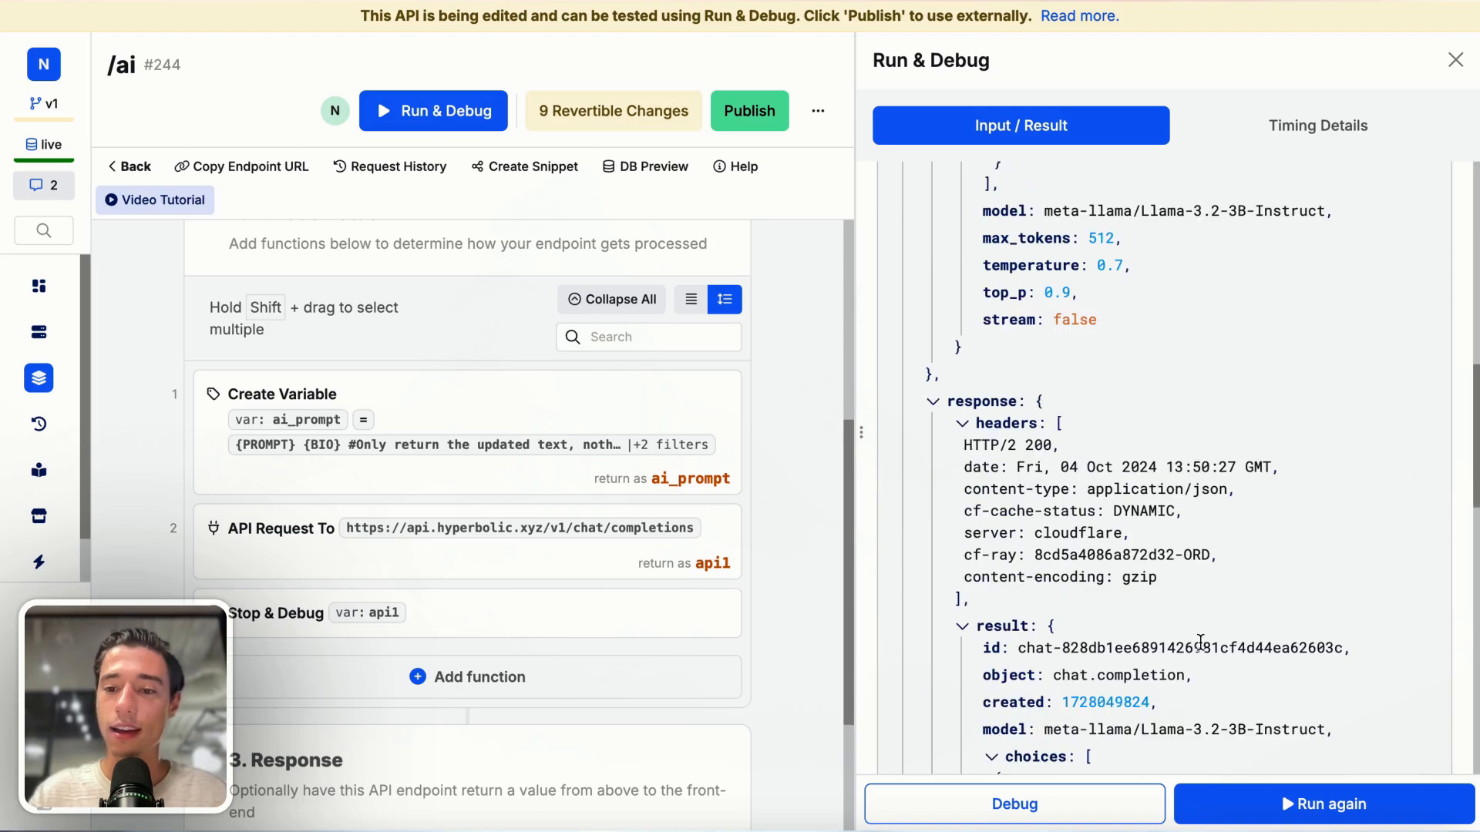
scroll(1199, 640, "down", 10)
scroll(1199, 640, "up", 10)
left_click_drag(1113, 436, 1213, 675)
left_click(1117, 447)
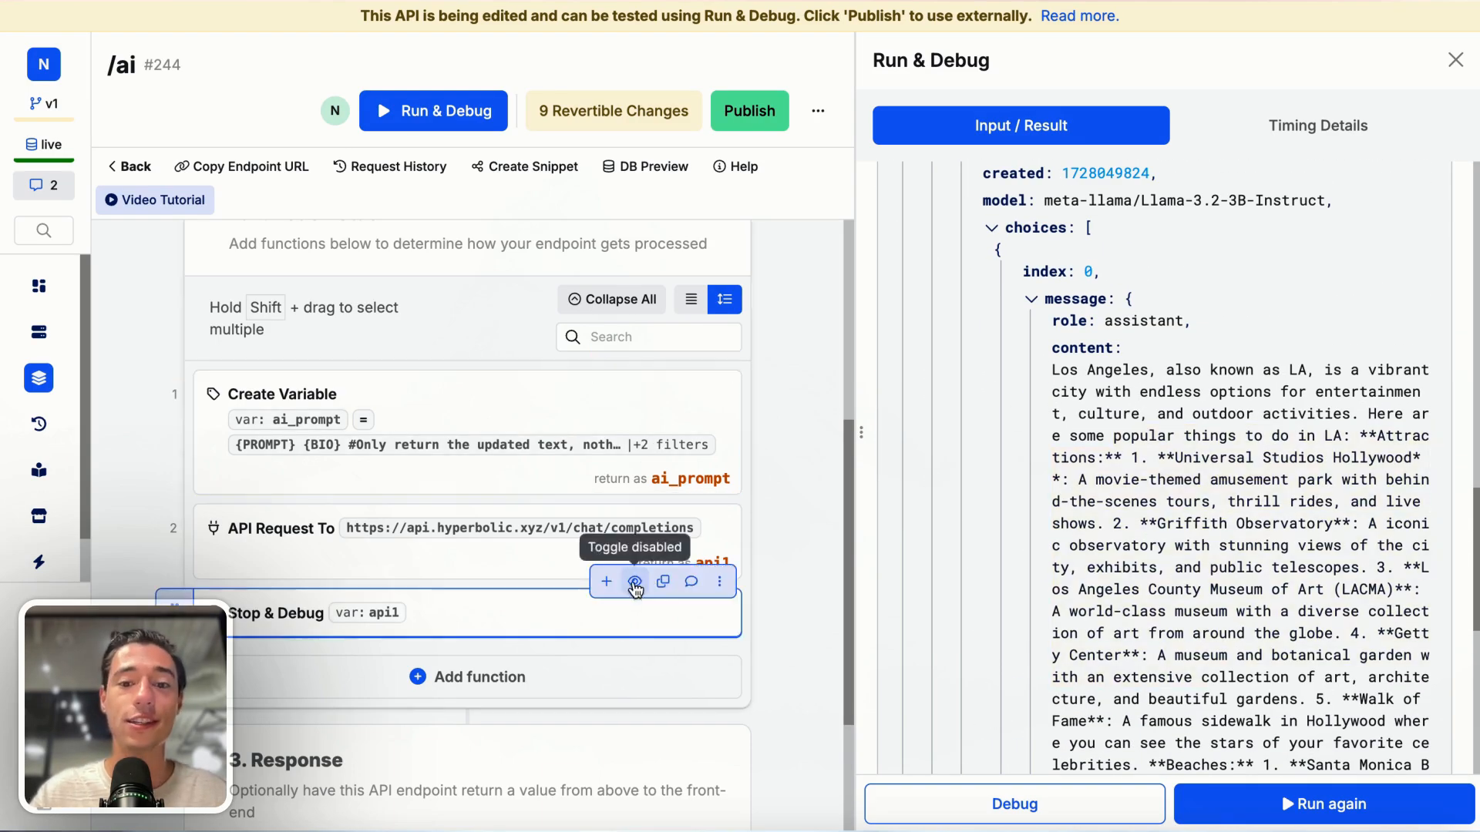
Step: Set the message content value in the External API Request to the ai_prompt variable, update the filter and save the function
left_click(678, 544)
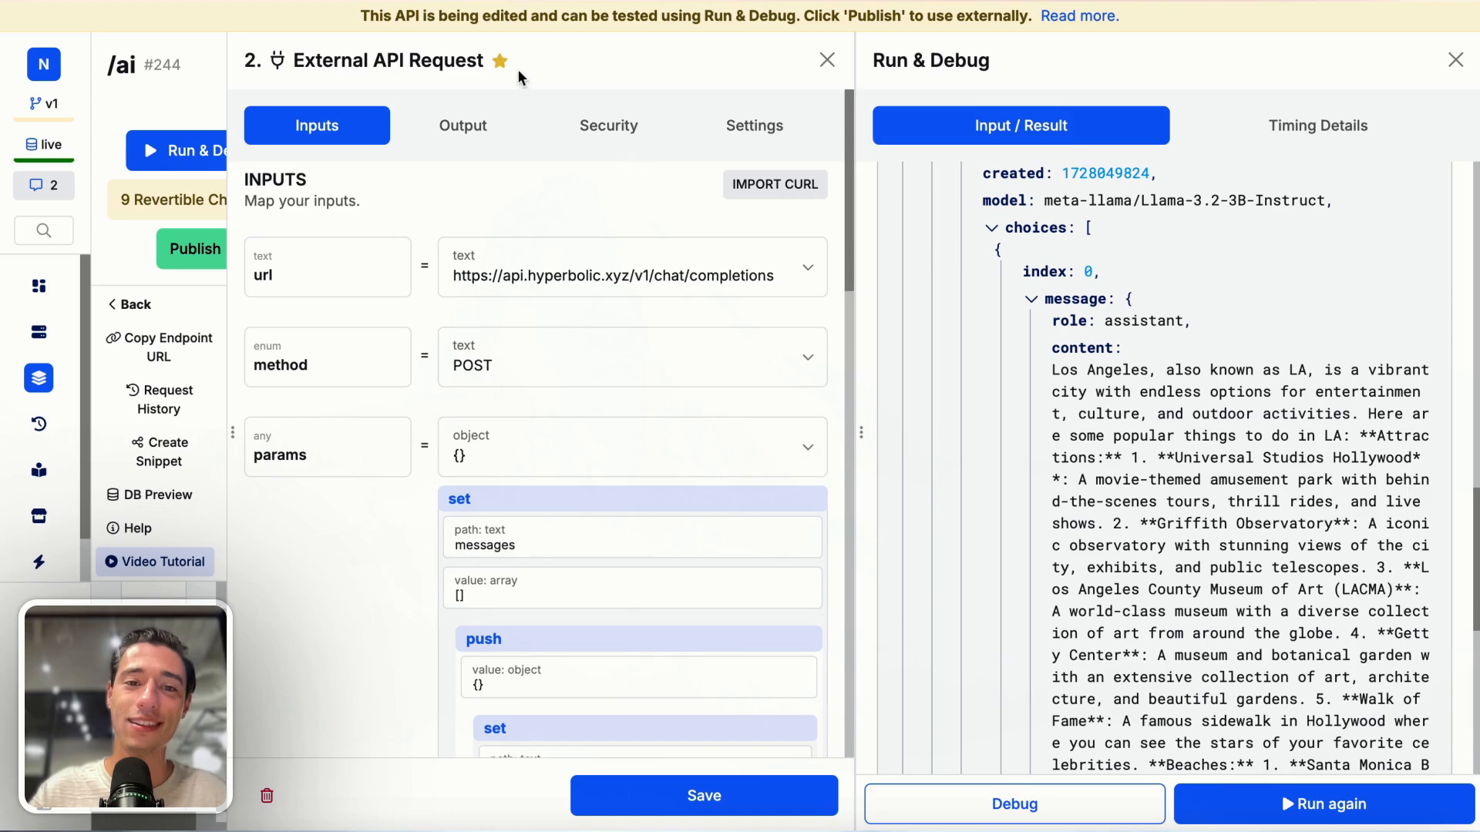
scroll(563, 432, "down", 5)
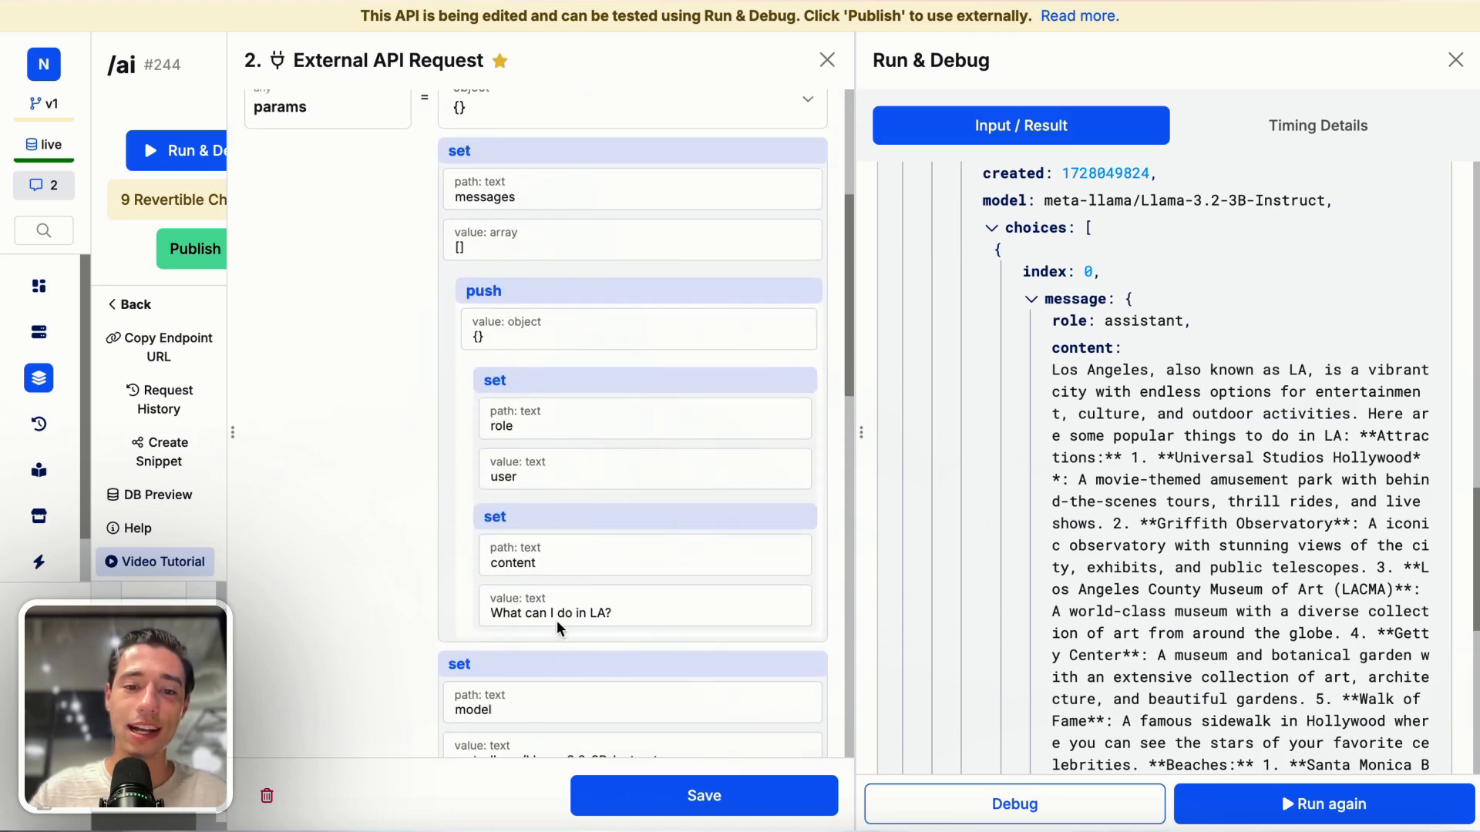
scroll(559, 555, "down", 2)
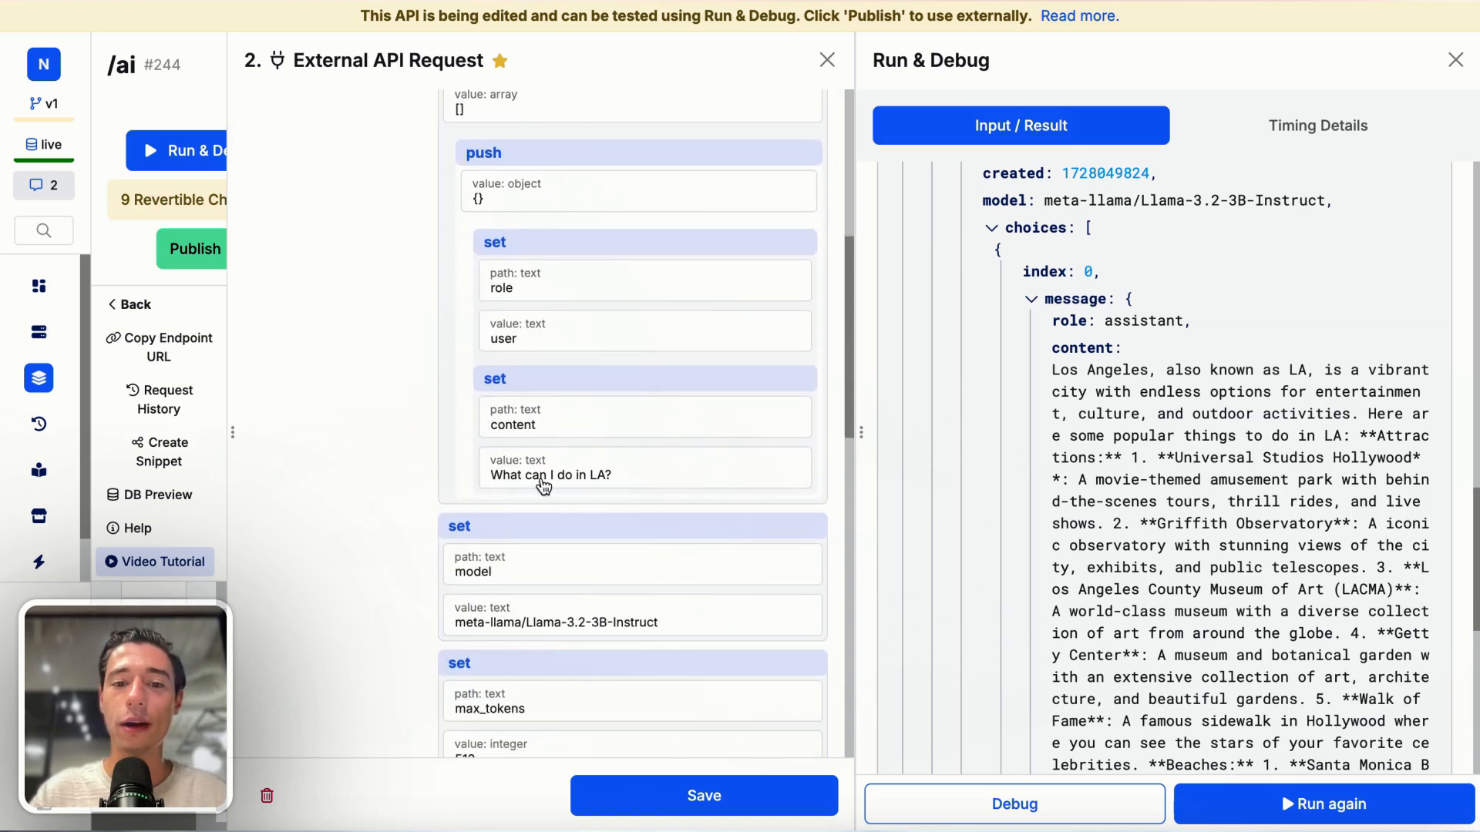
left_click(544, 476)
scroll(1156, 601, "down", 3)
left_click(1151, 605)
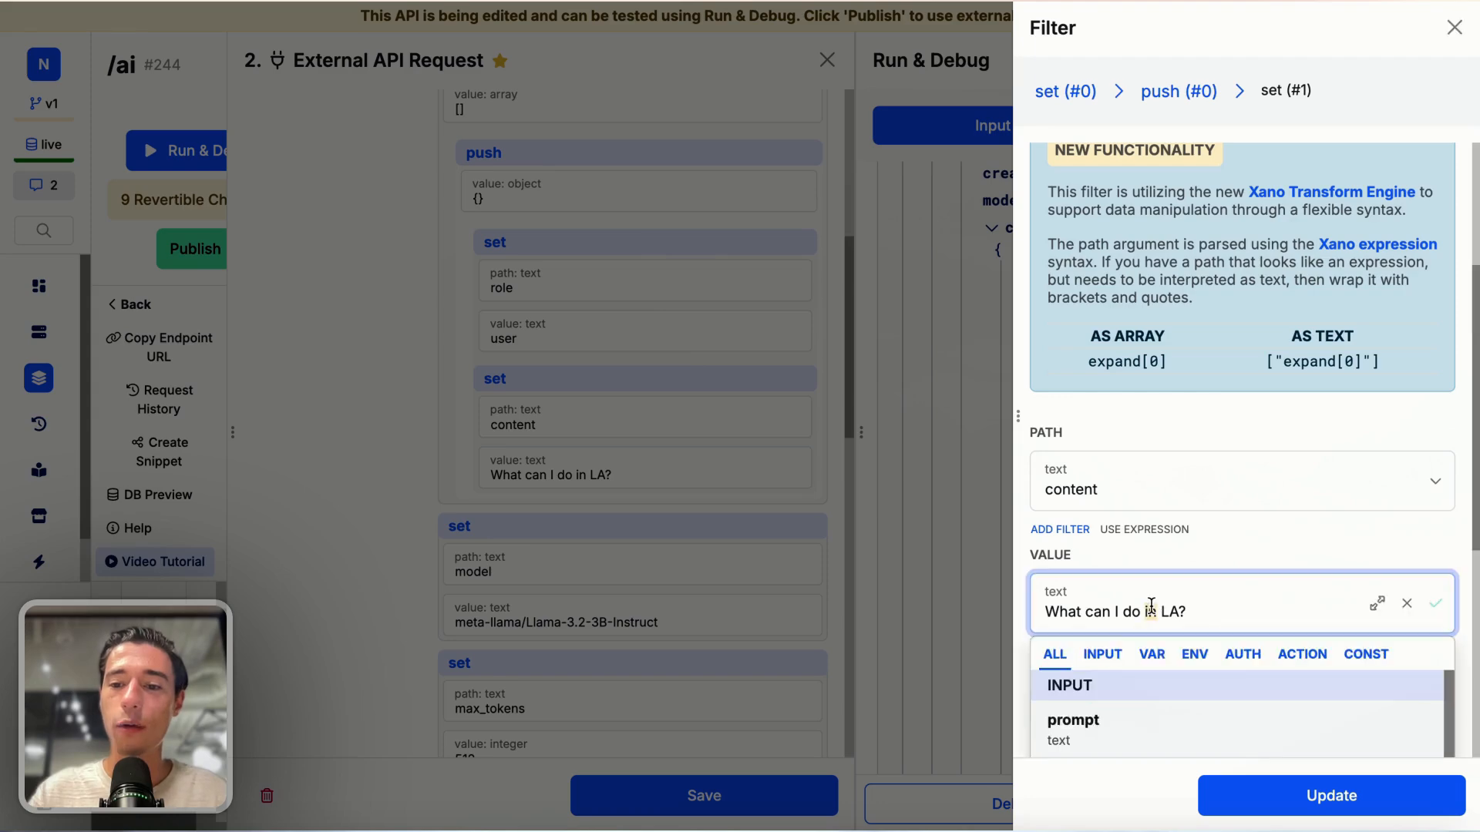
key("ctrl+a")
key("BackSpace")
scroll(1148, 539, "down", 3)
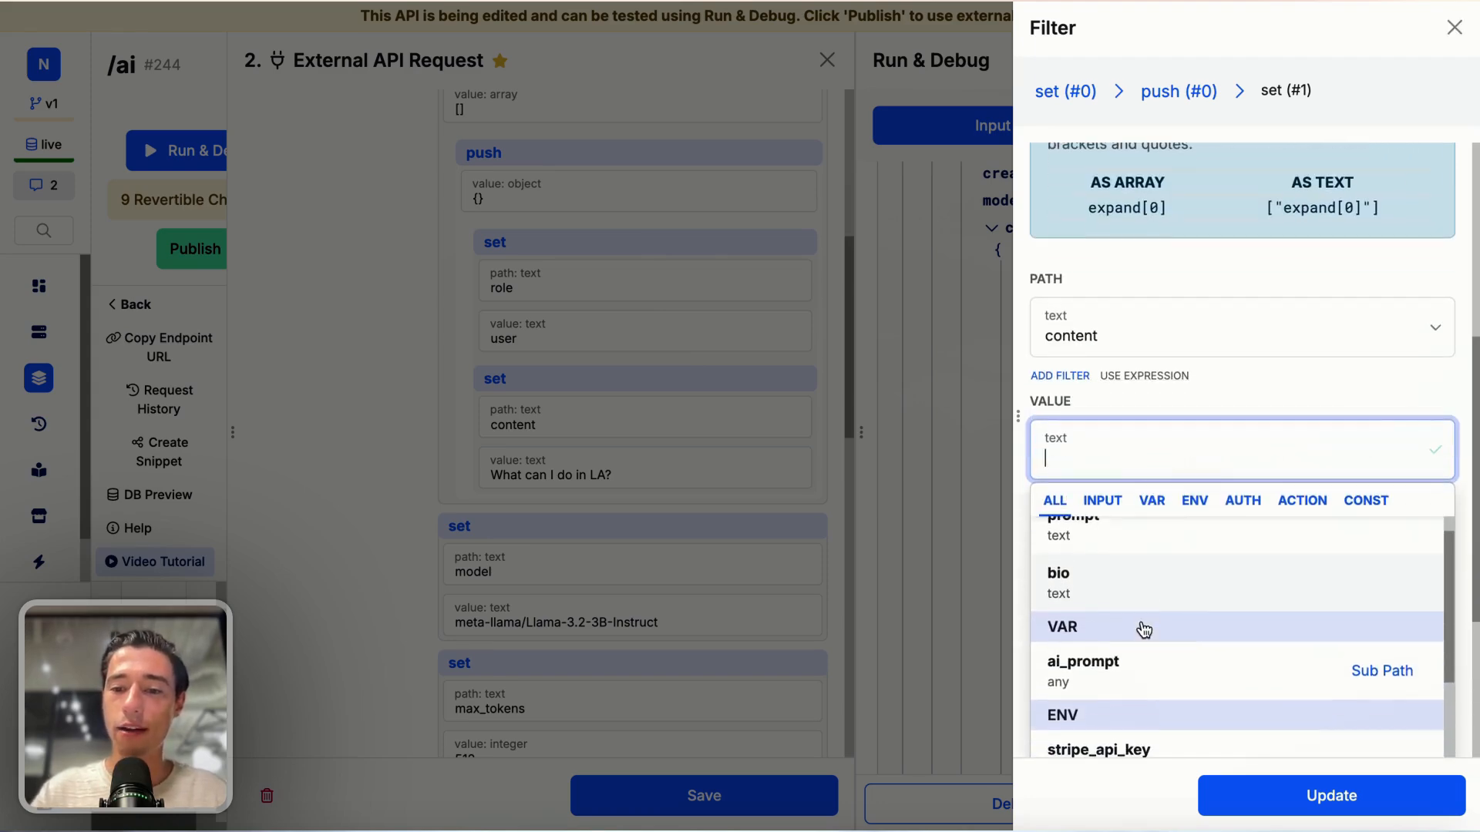
left_click(1101, 666)
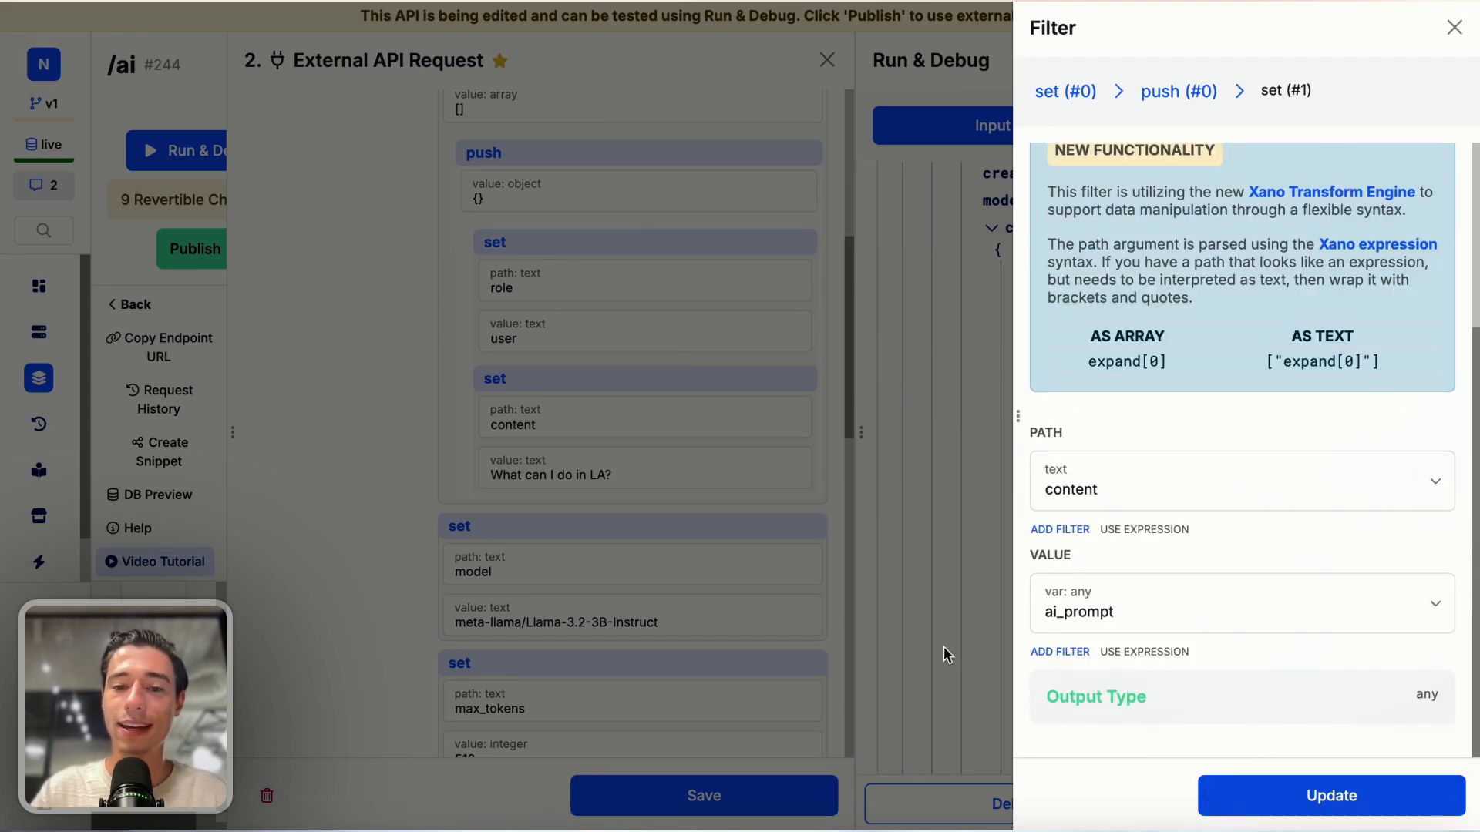
left_click(1231, 793)
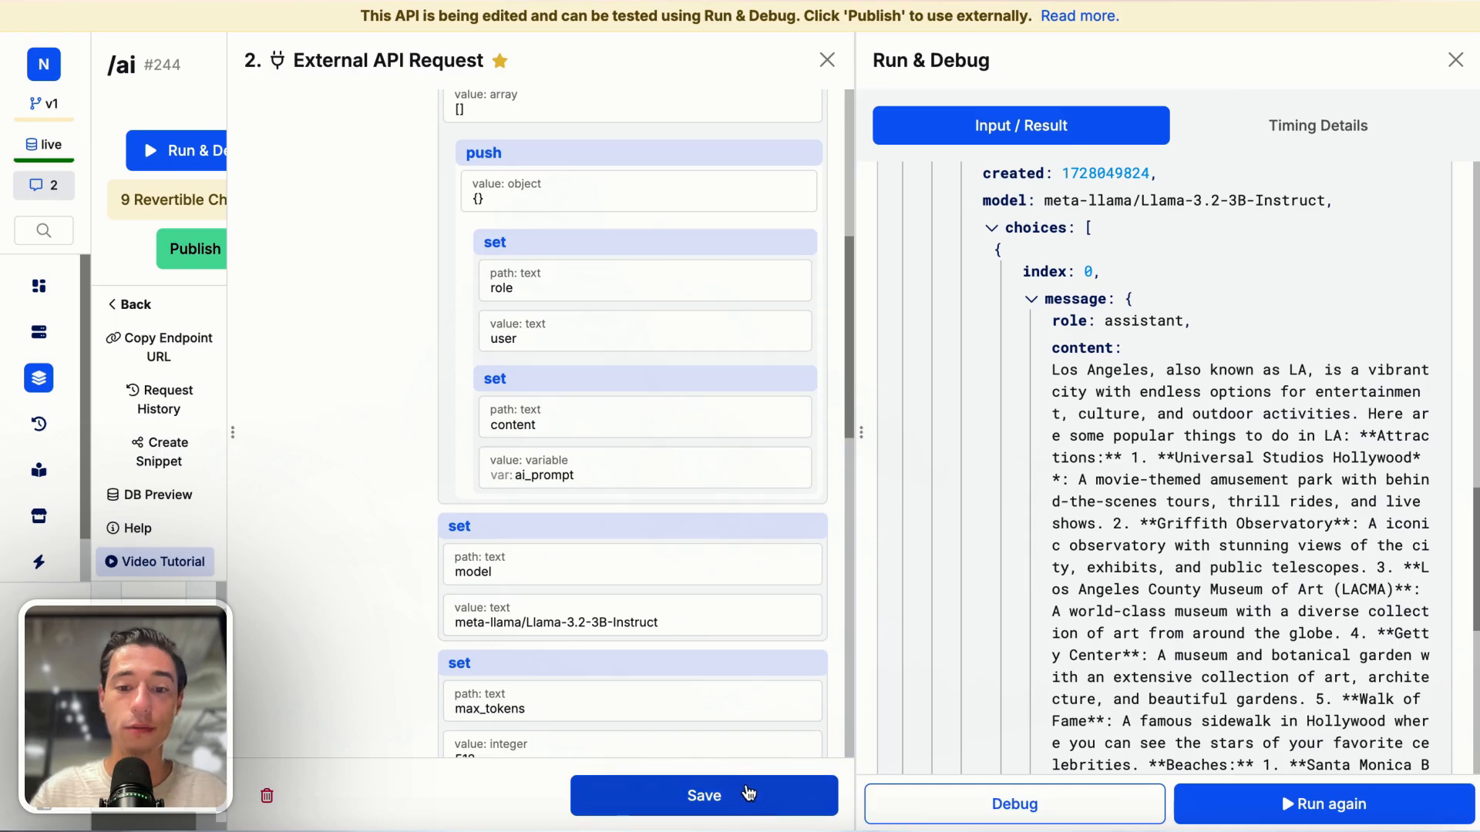
left_click(748, 792)
Step: Run the /ai endpoint again and examine the message content in the response against the test inputs
left_click(1303, 804)
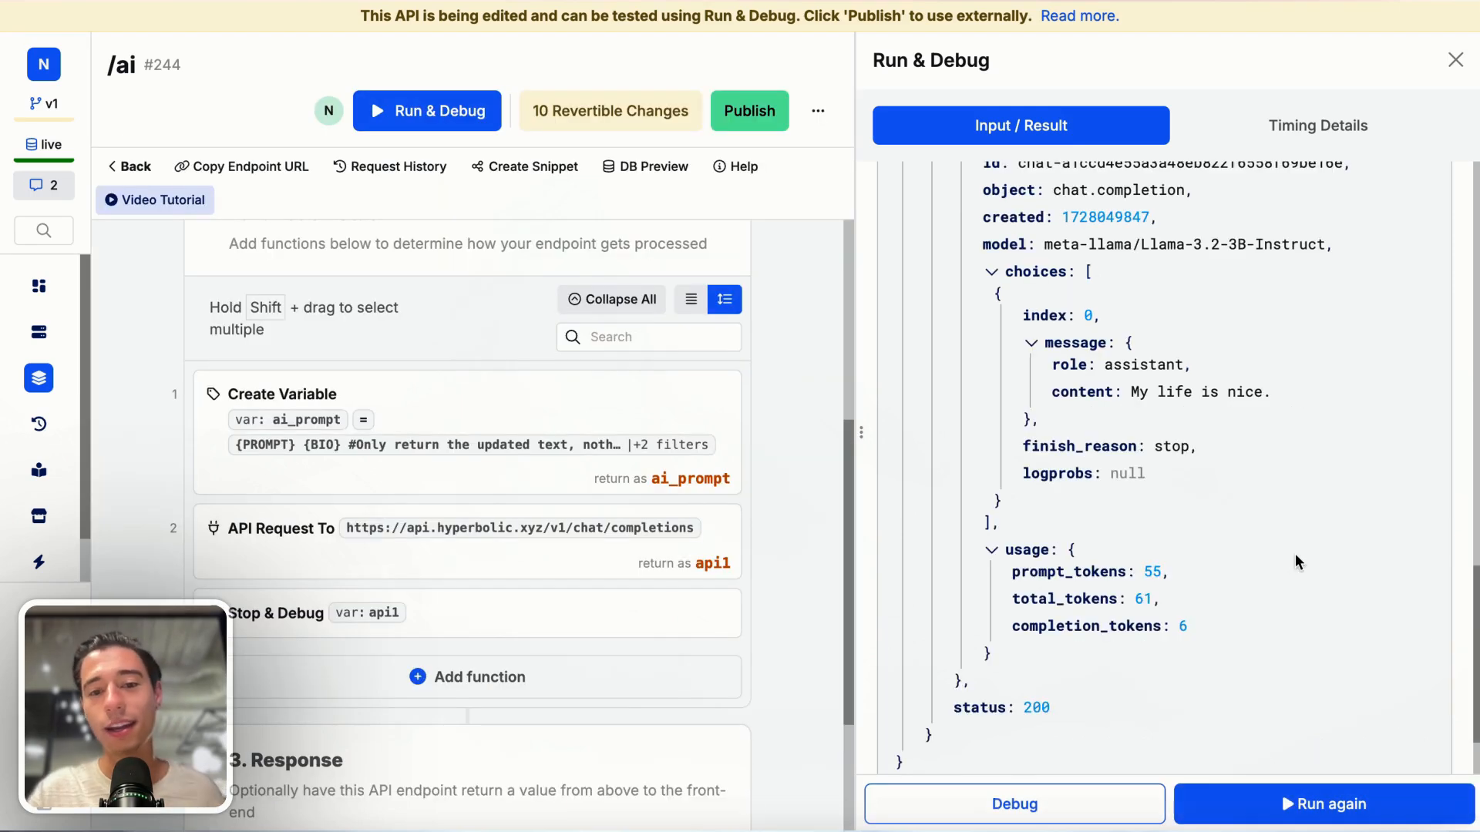
scroll(1295, 554, "up", 1)
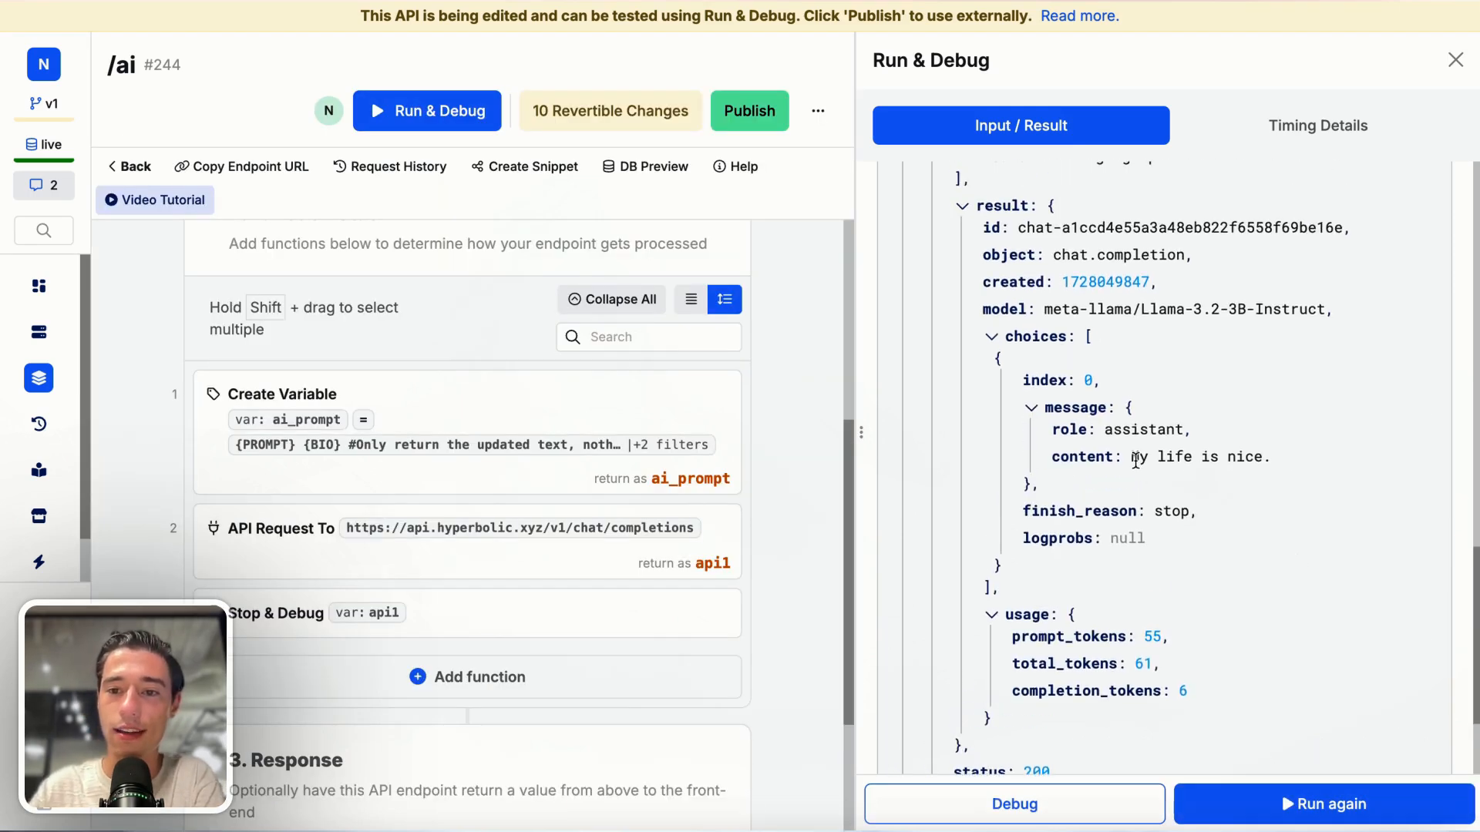
left_click_drag(1132, 456, 1296, 450)
left_click(1260, 471)
left_click(1296, 454)
scroll(1296, 451, "up", 15)
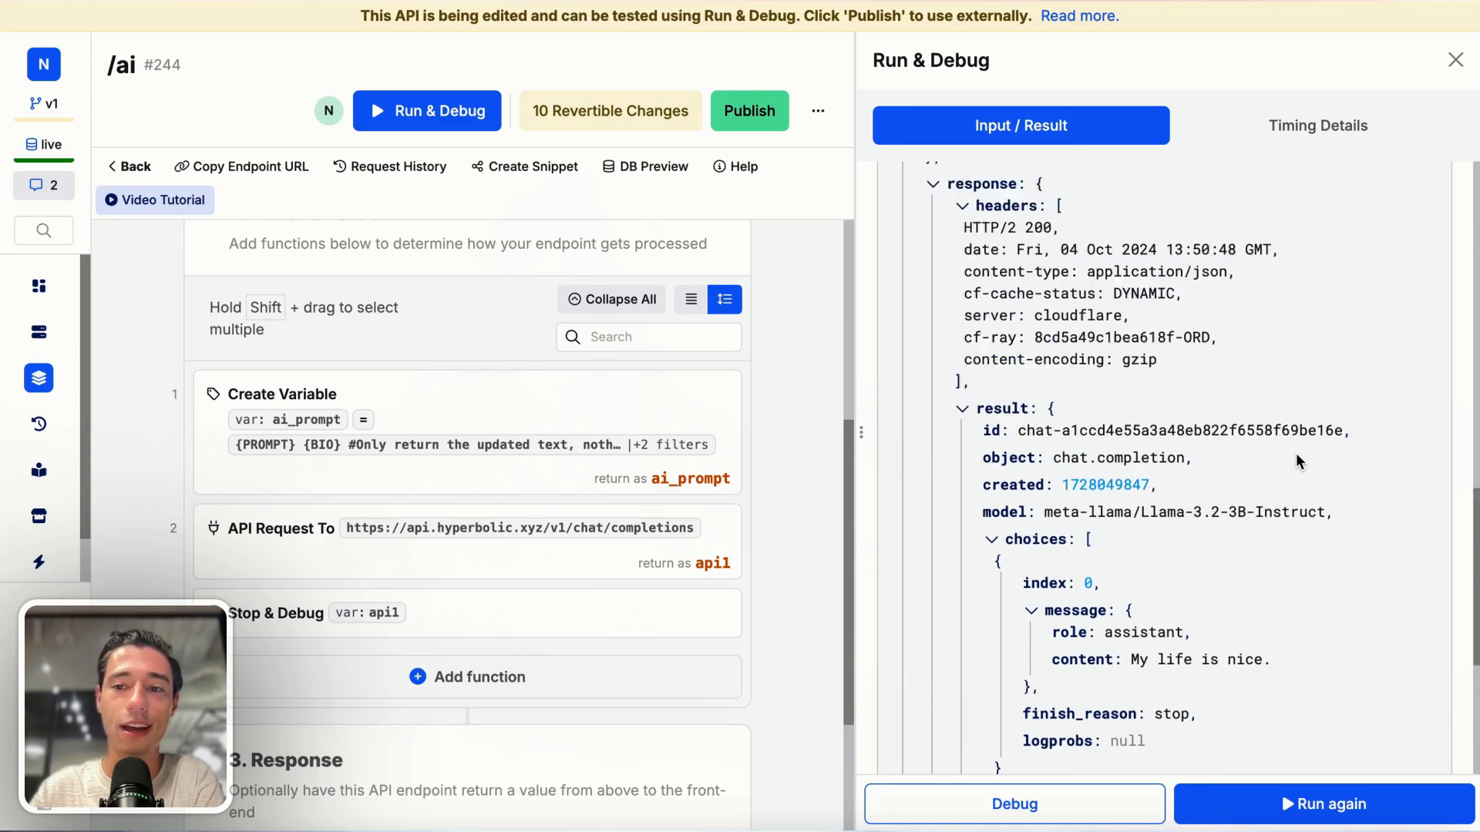
scroll(1233, 451, "up", 5)
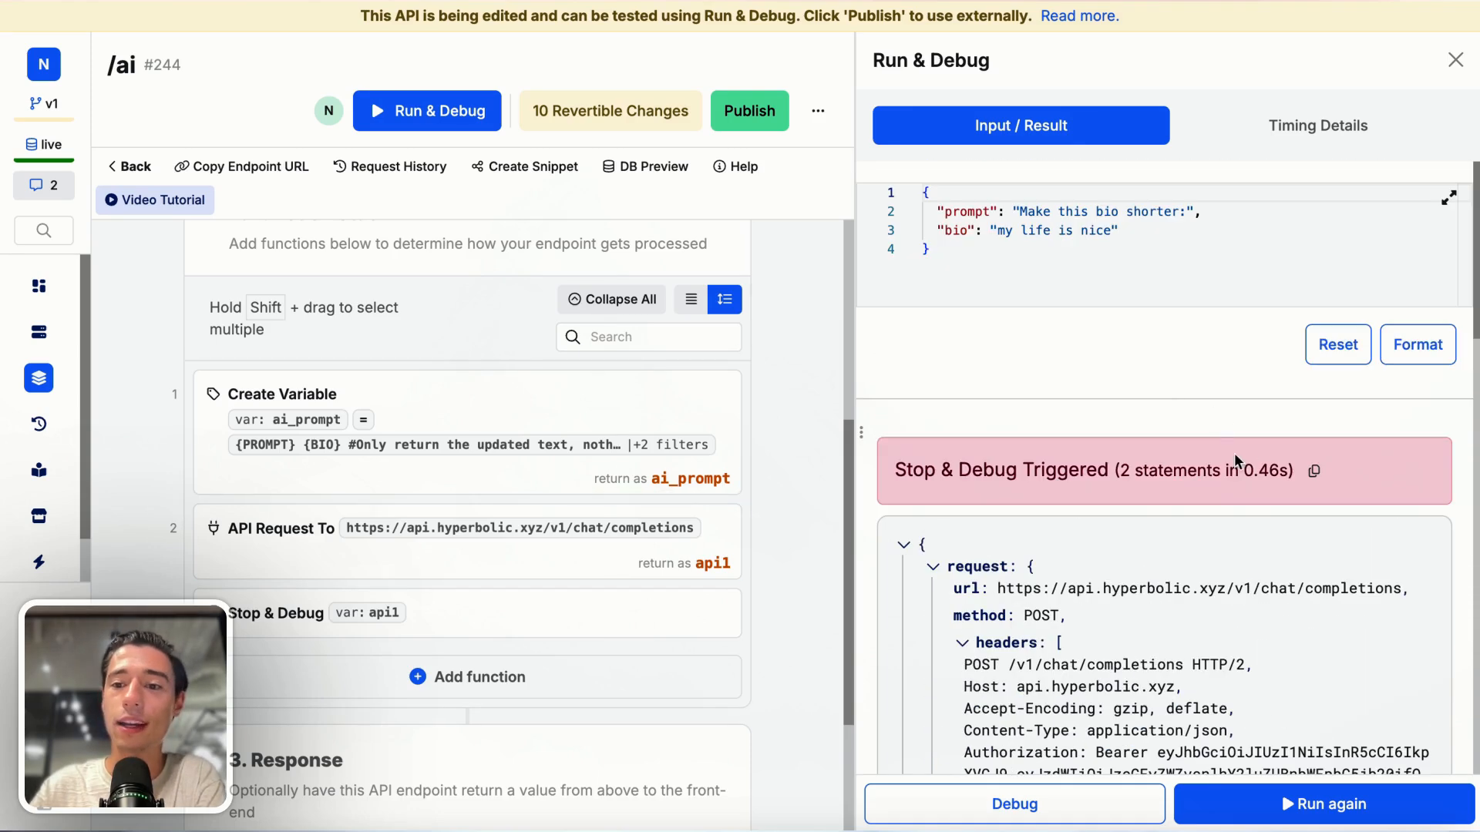
Step: Copy the full Stop & Debug output to the clipboard and review the request headers it contains
left_click(1313, 473)
scroll(1268, 581, "down", 5)
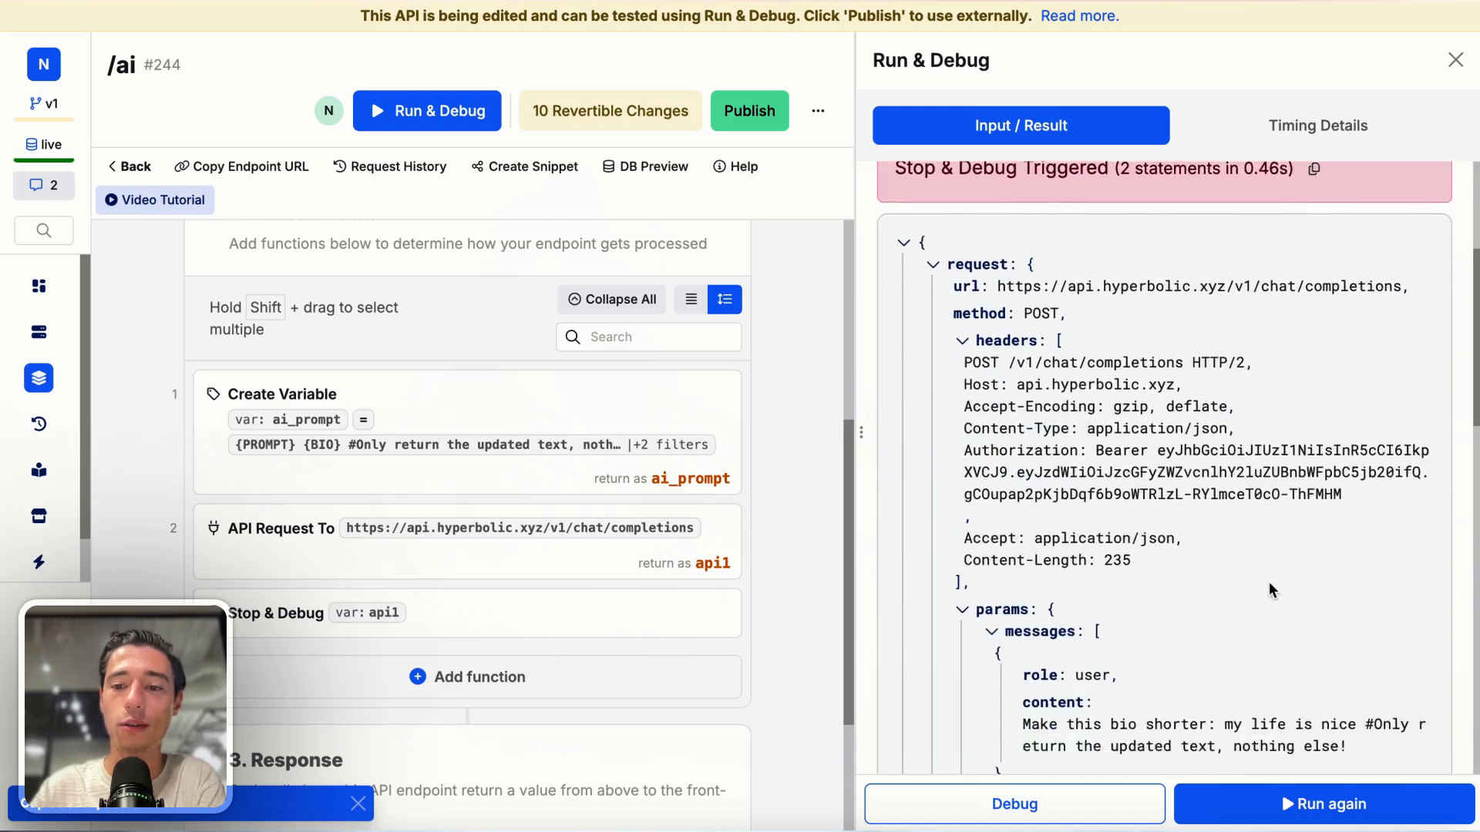
scroll(1269, 581, "up", 4)
scroll(1230, 595, "down", 3)
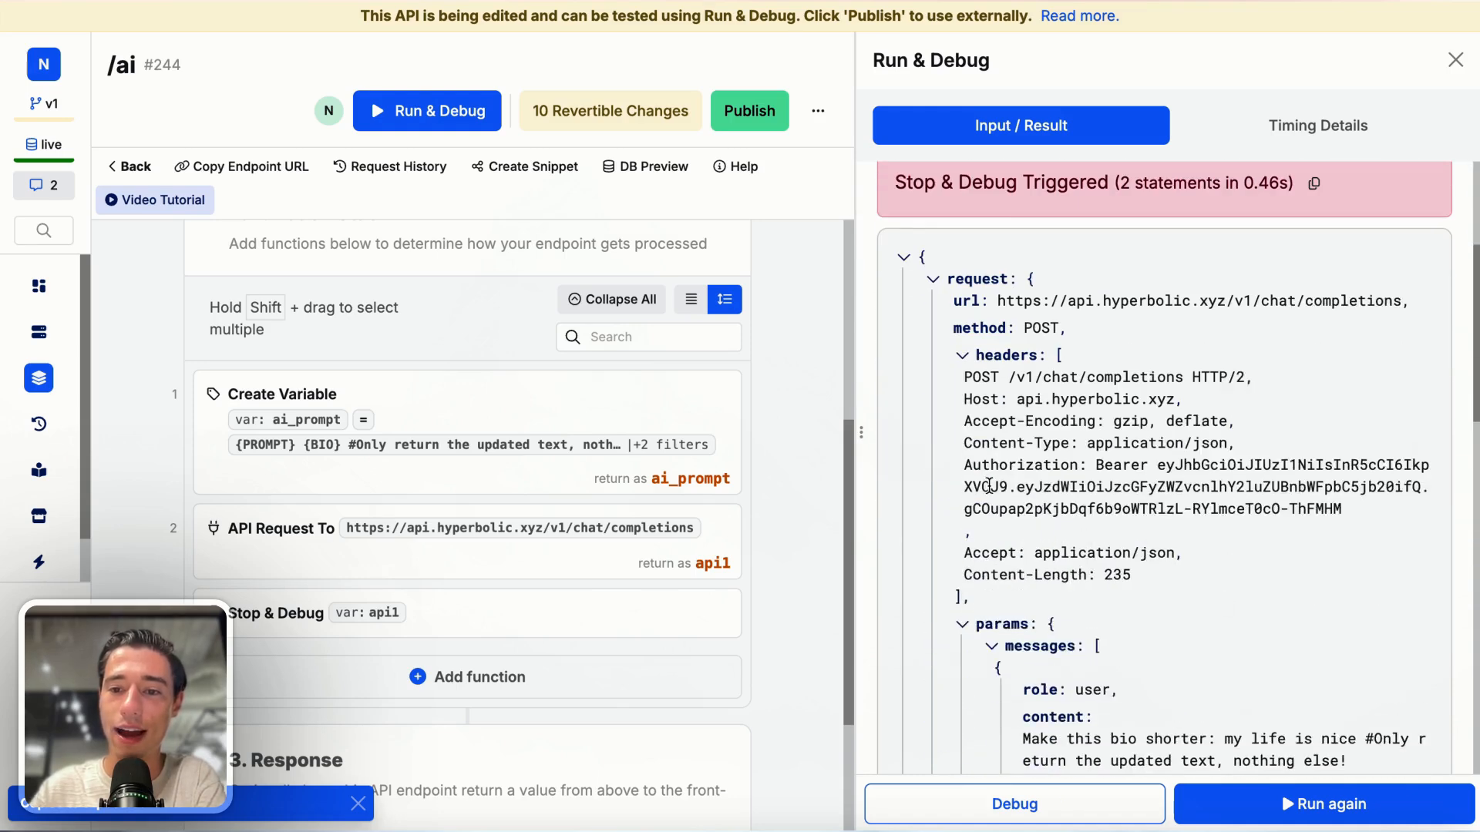
left_click_drag(964, 487, 1404, 529)
left_click(1393, 528)
scroll(1283, 468, "up", 2)
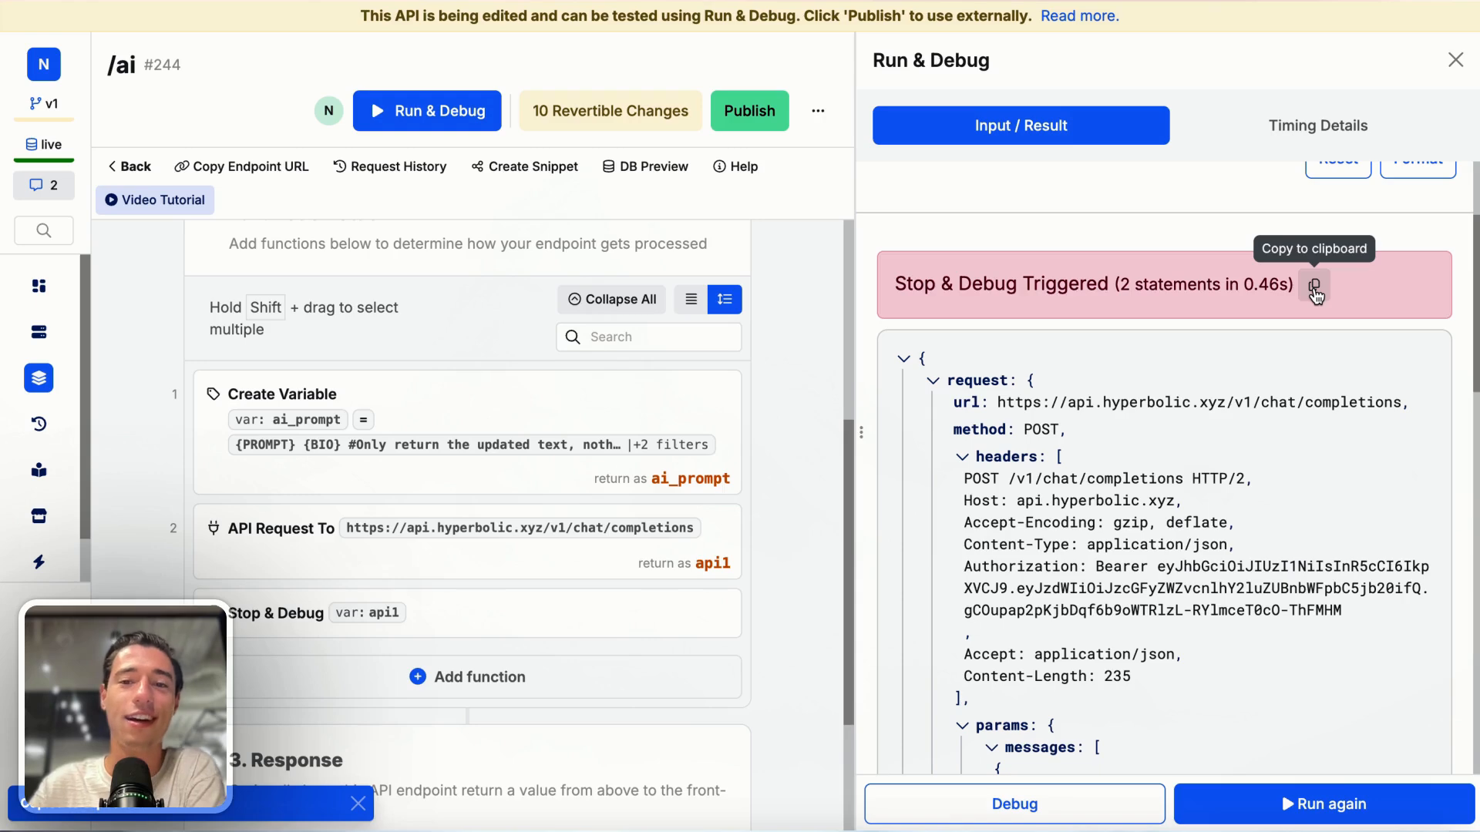
left_click(1314, 287)
left_click(1314, 287)
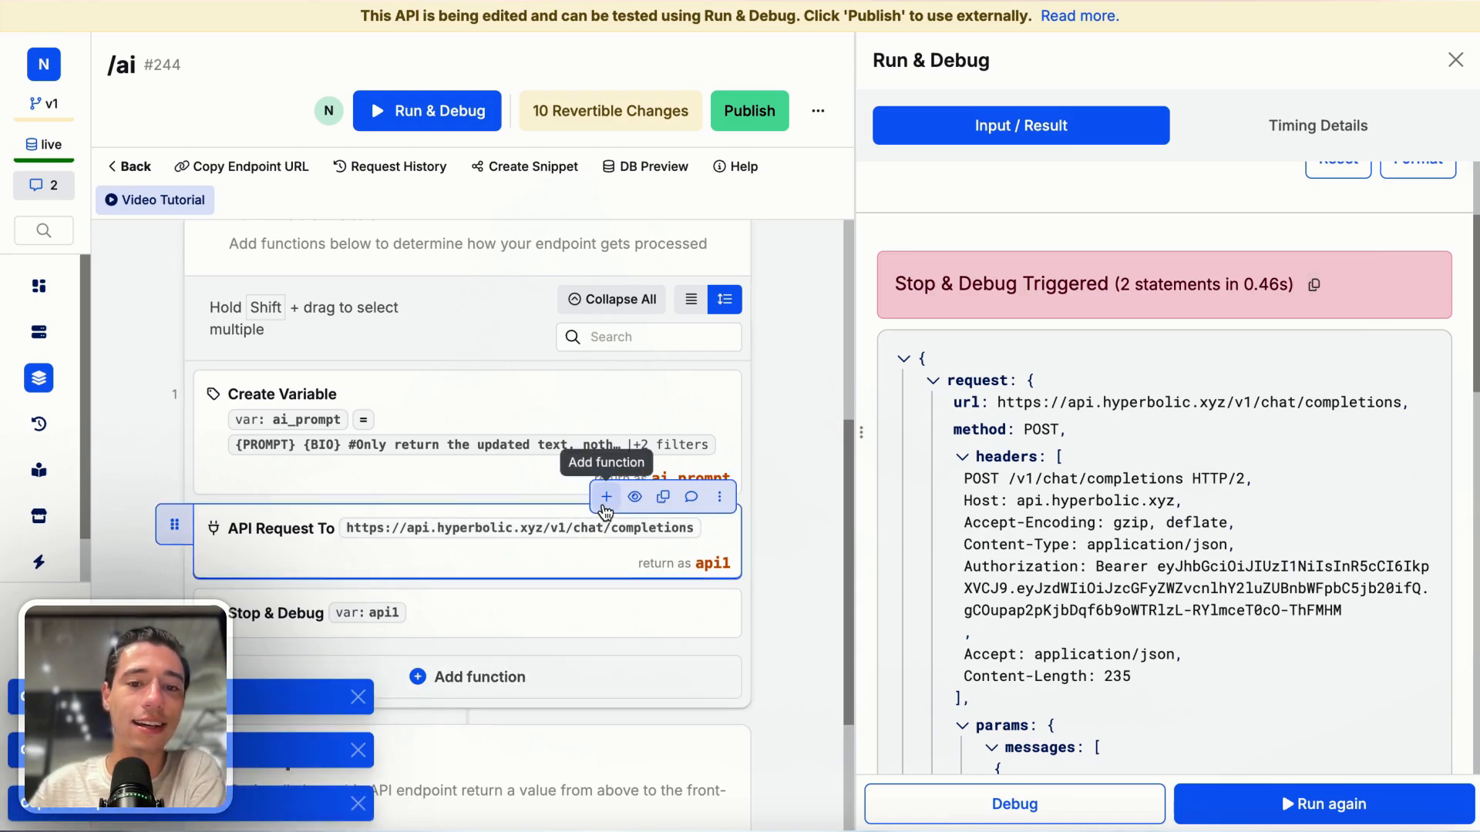
Step: Add a Create Variable function after the API request and name the variable result
left_click(605, 497)
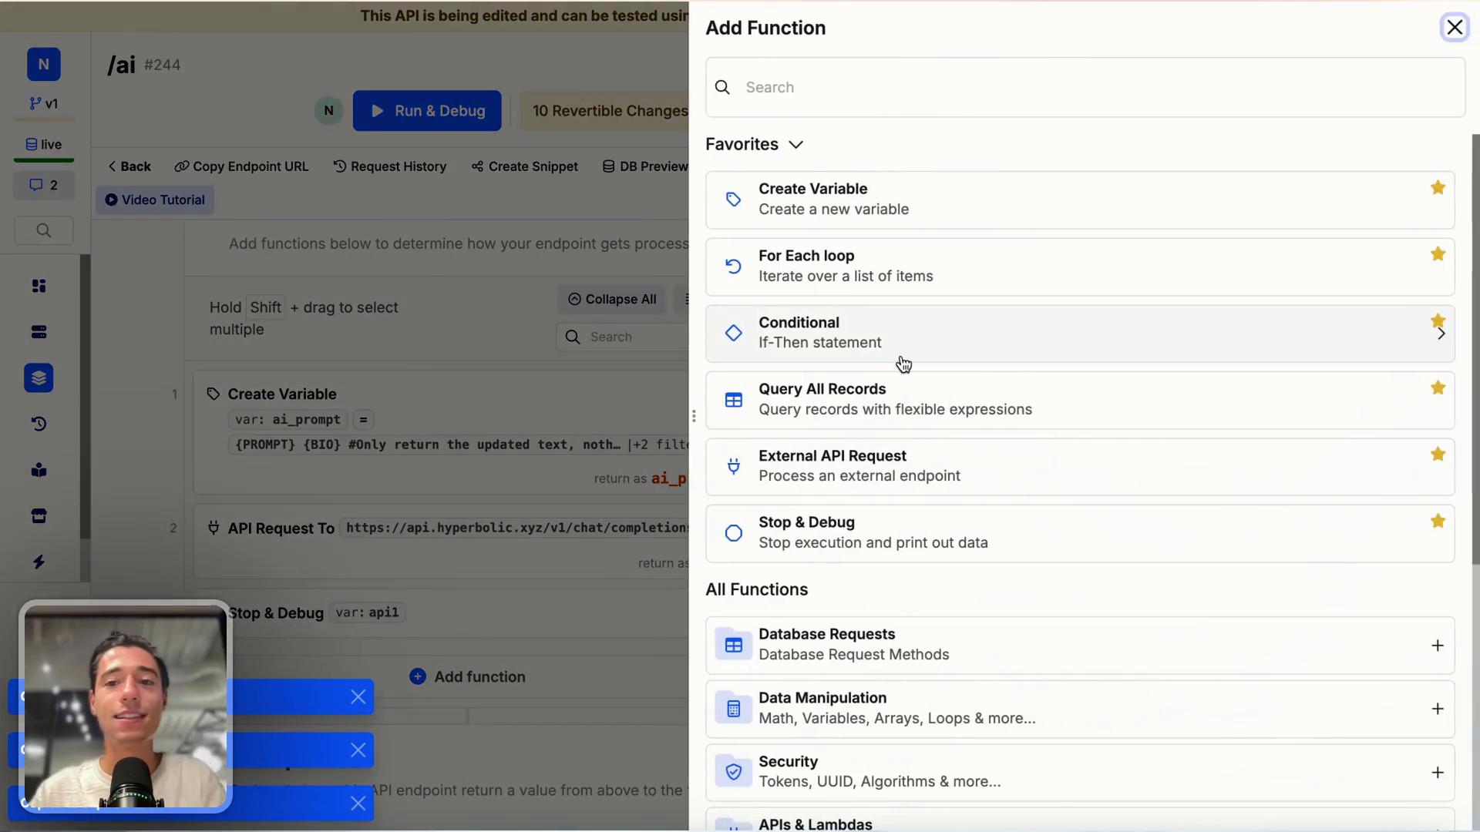
left_click(824, 198)
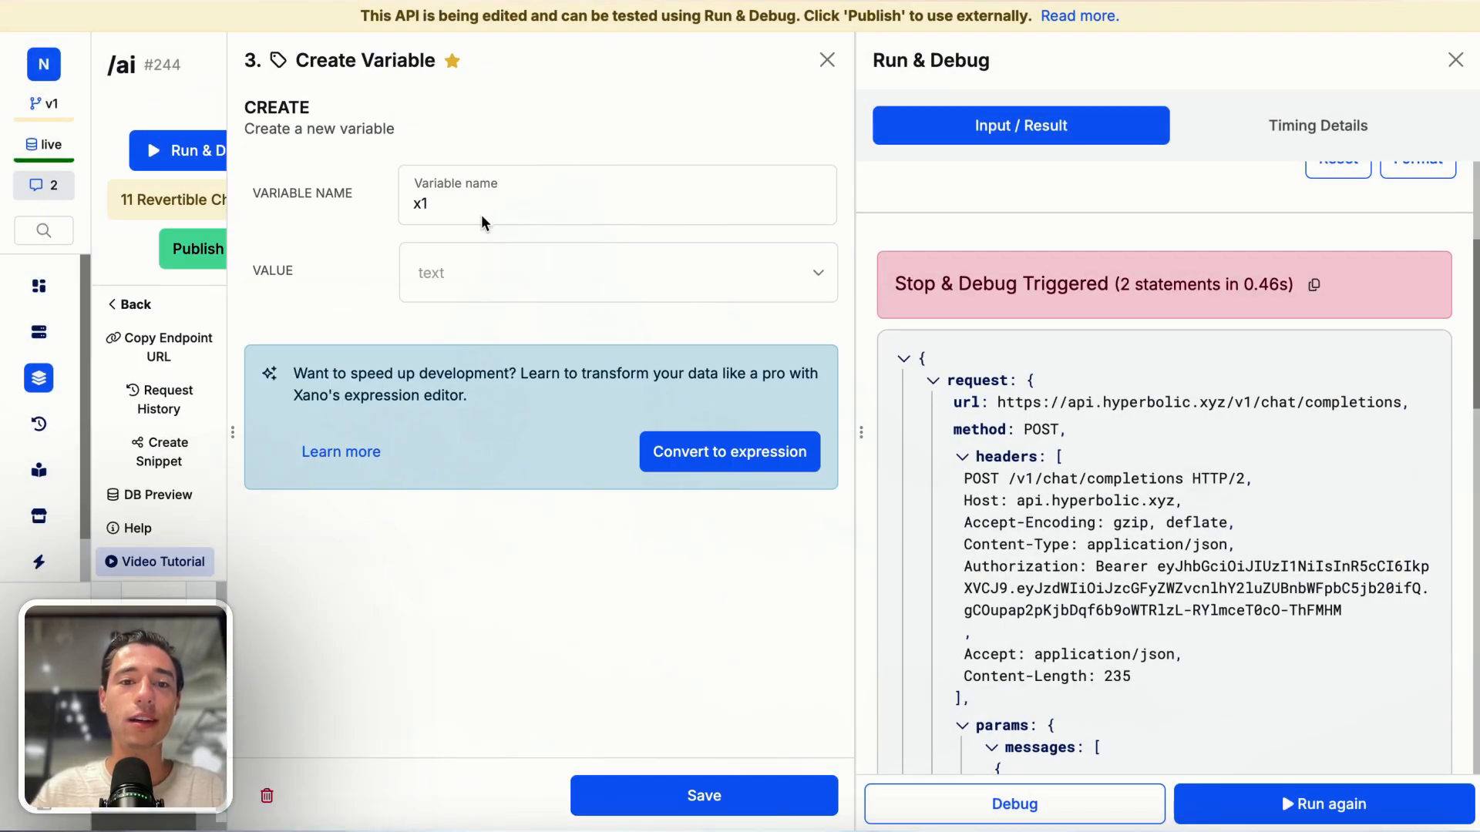
left_click(482, 216)
key("BackSpace")
key("BackSpace")
type("resul")
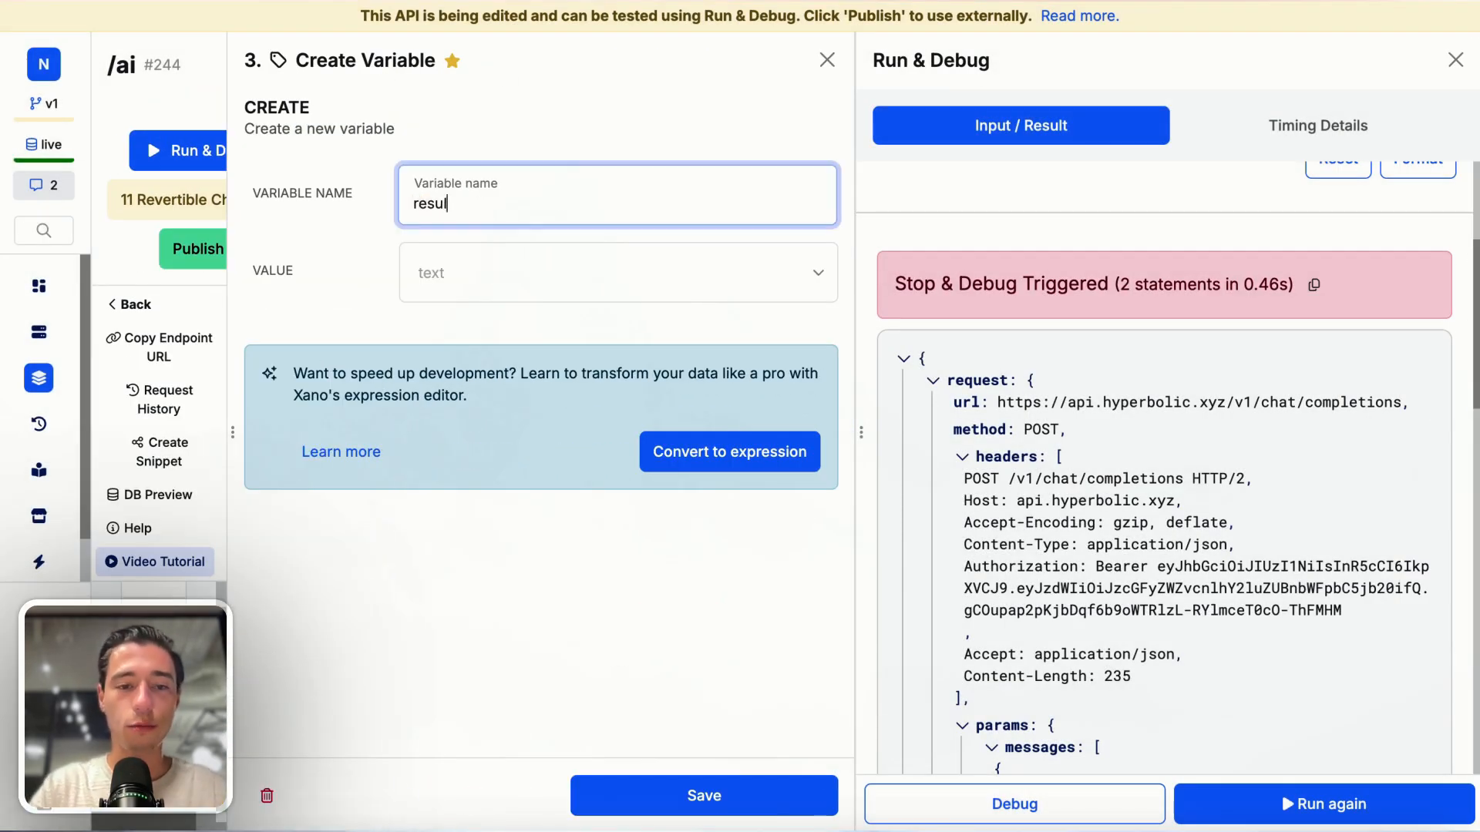
type("t")
Step: Use api1 as the result variable's value and load the copied debug output as its sub path sample
left_click(426, 284)
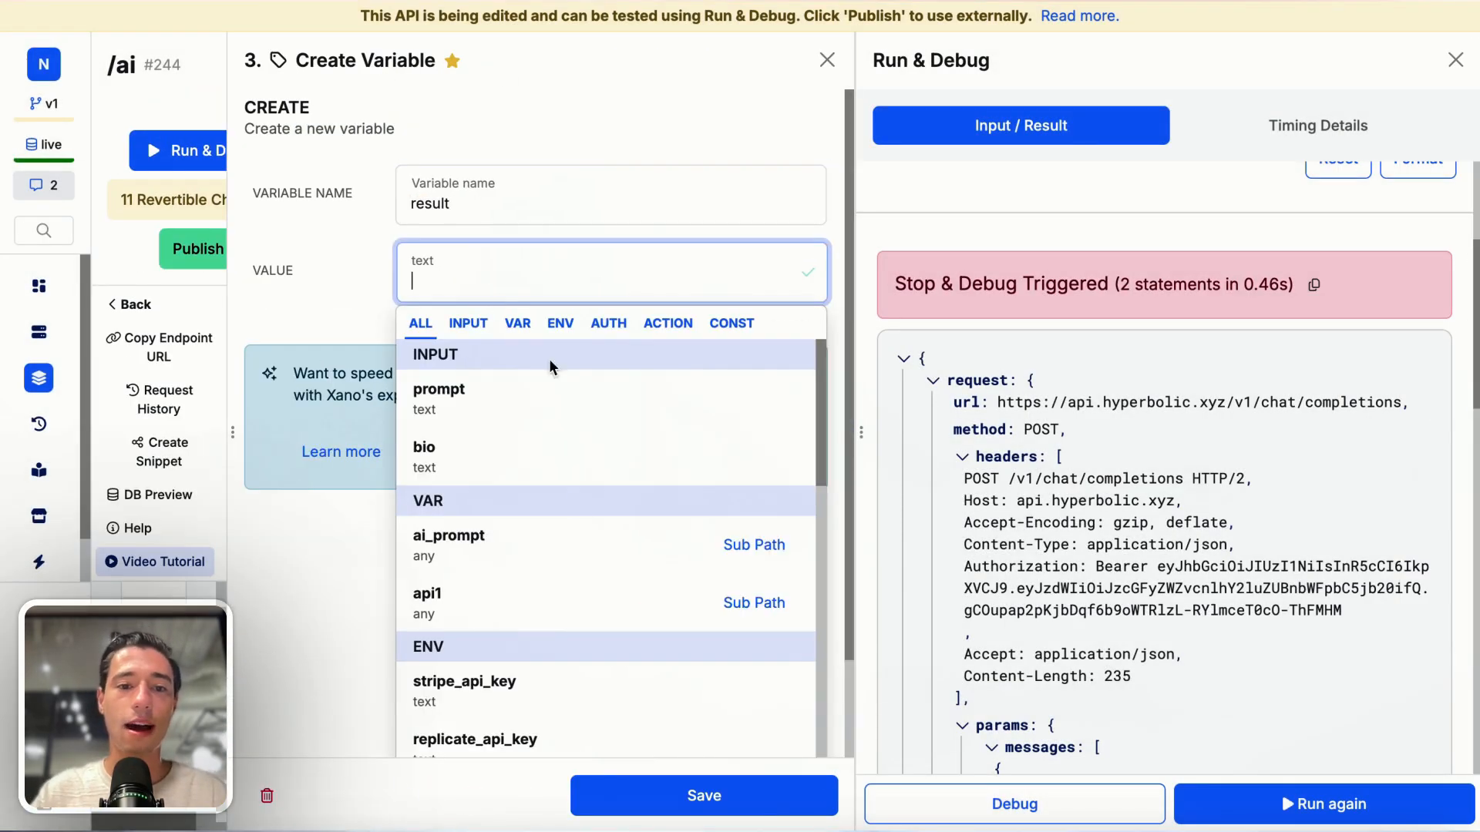
left_click(738, 605)
key("ctrl+v")
left_click(768, 330)
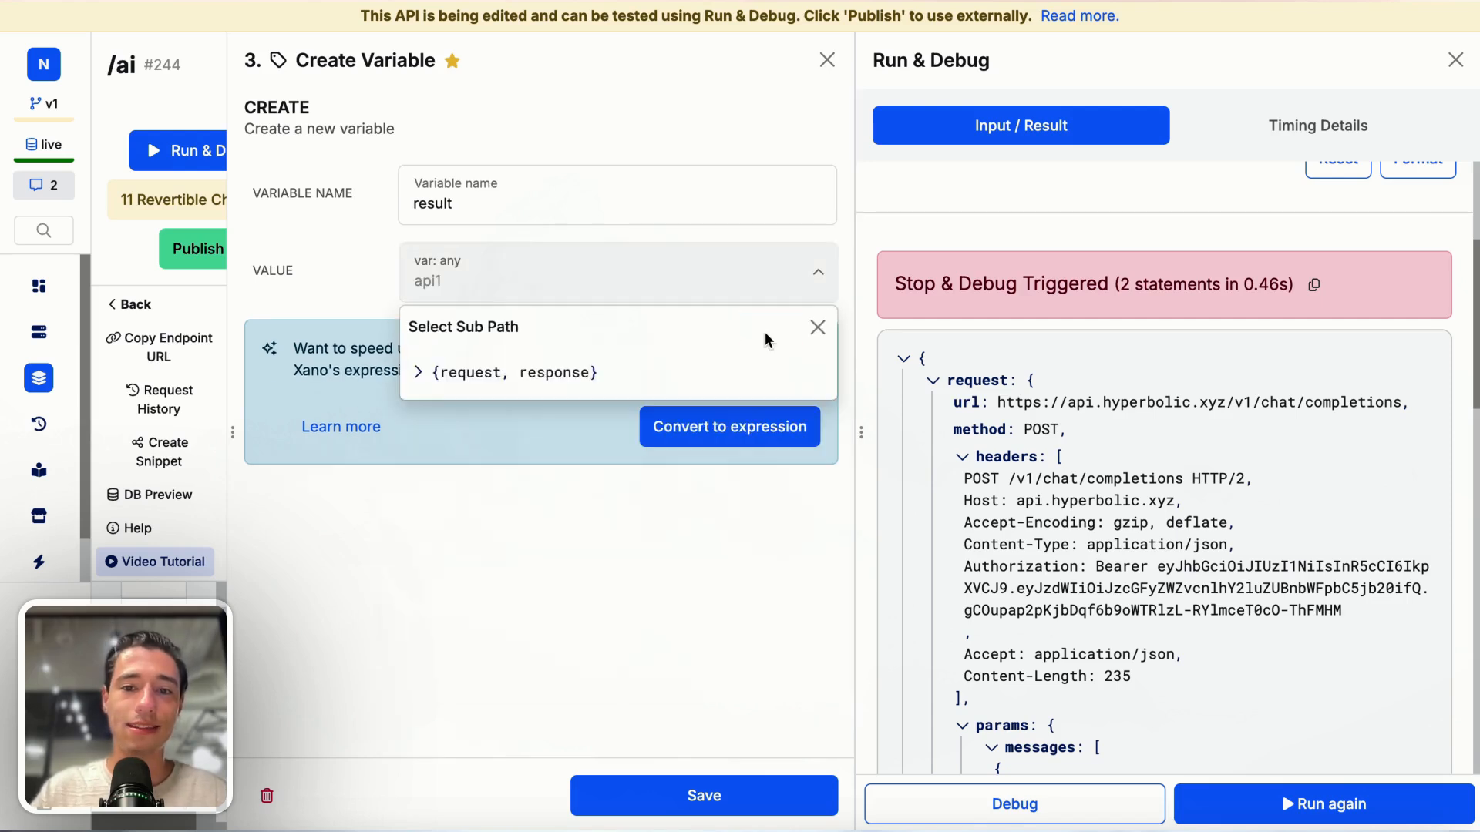
Step: Select the sub path response.result.choices.0.message.content for the result variable's value and save the function
left_click(419, 375)
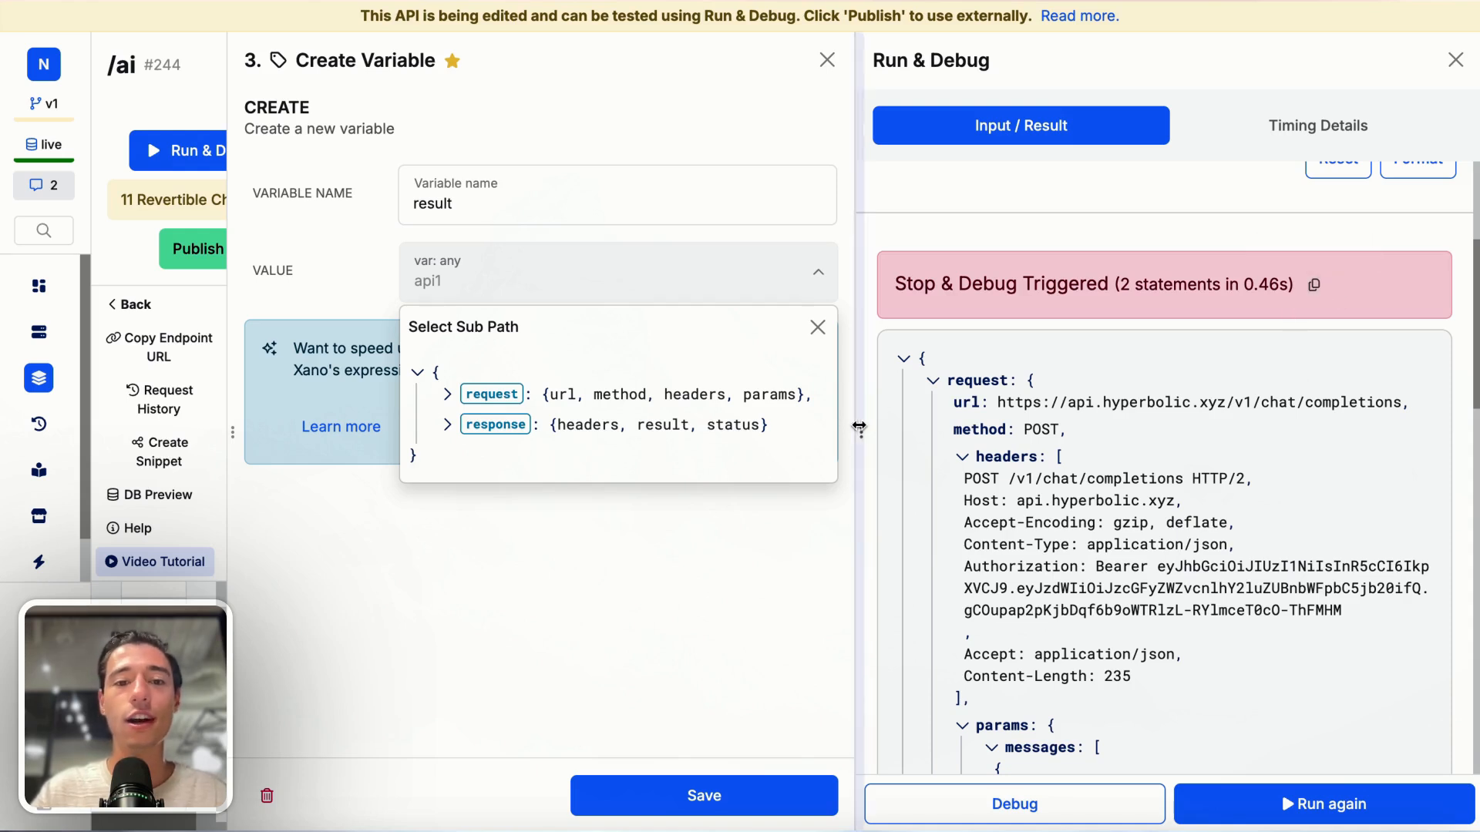
left_click(448, 425)
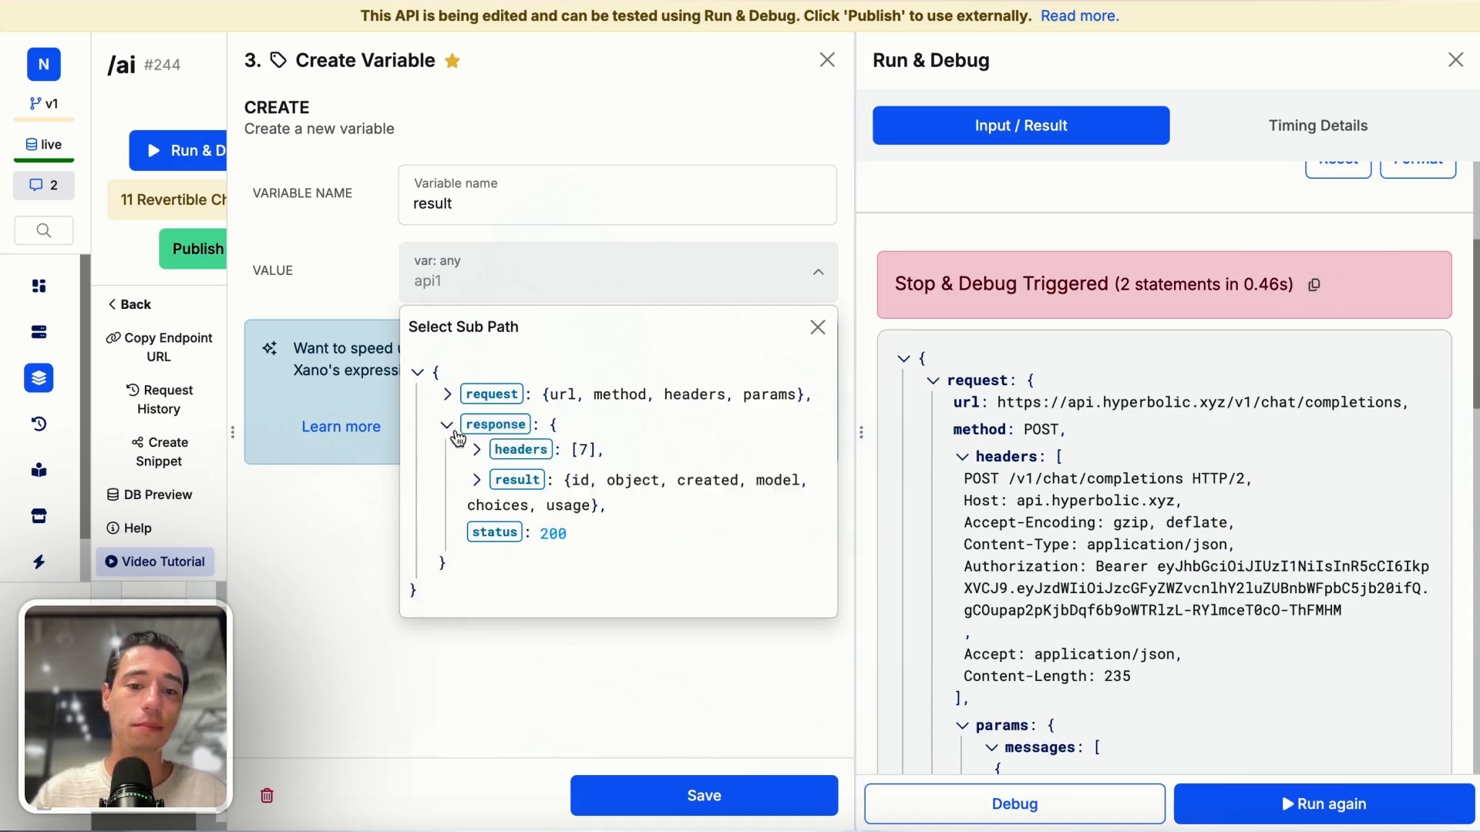
left_click(476, 481)
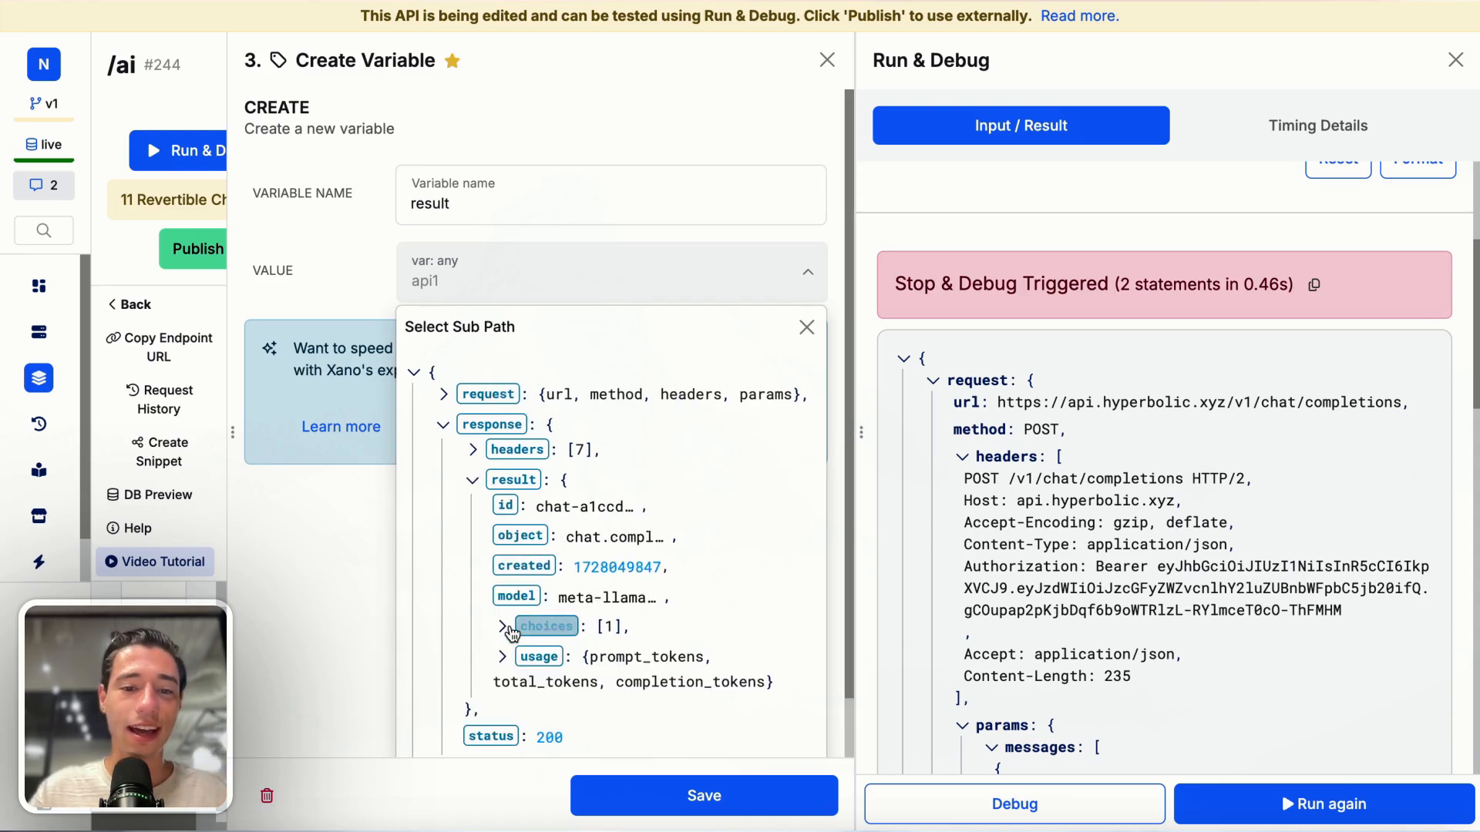
scroll(505, 628, "down", 2)
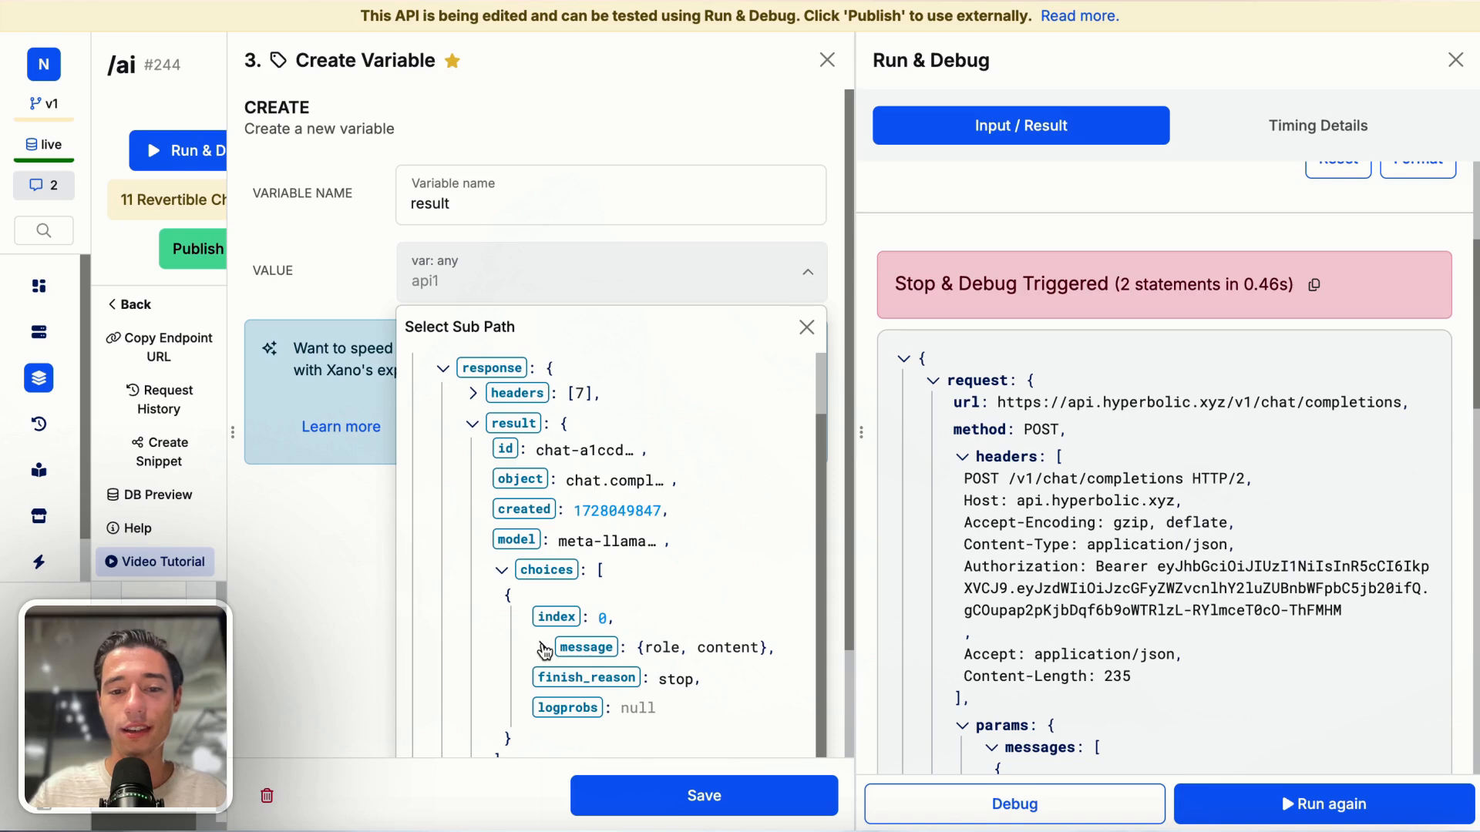
left_click(543, 648)
scroll(548, 638, "down", 3)
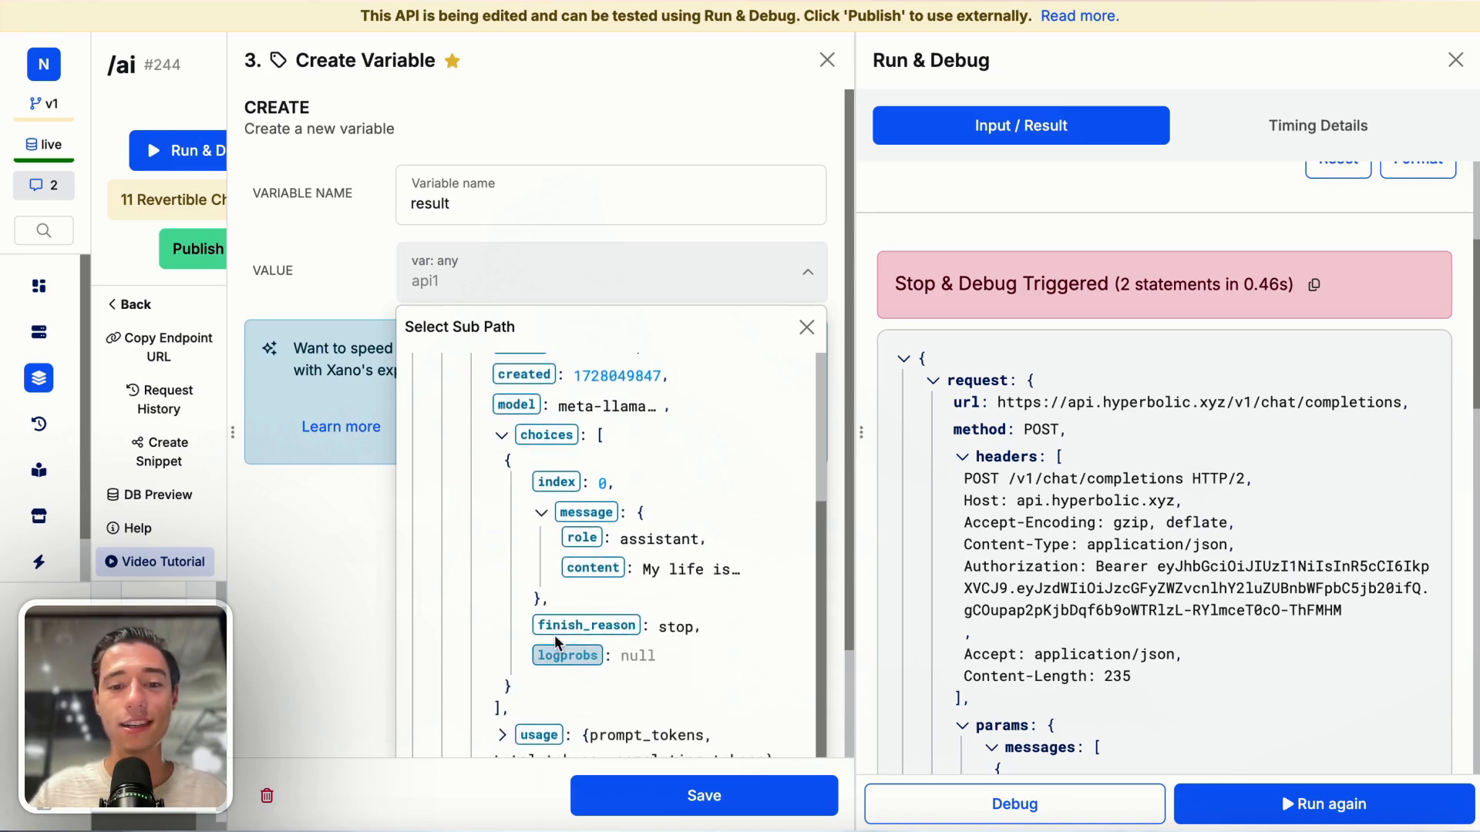
left_click(595, 569)
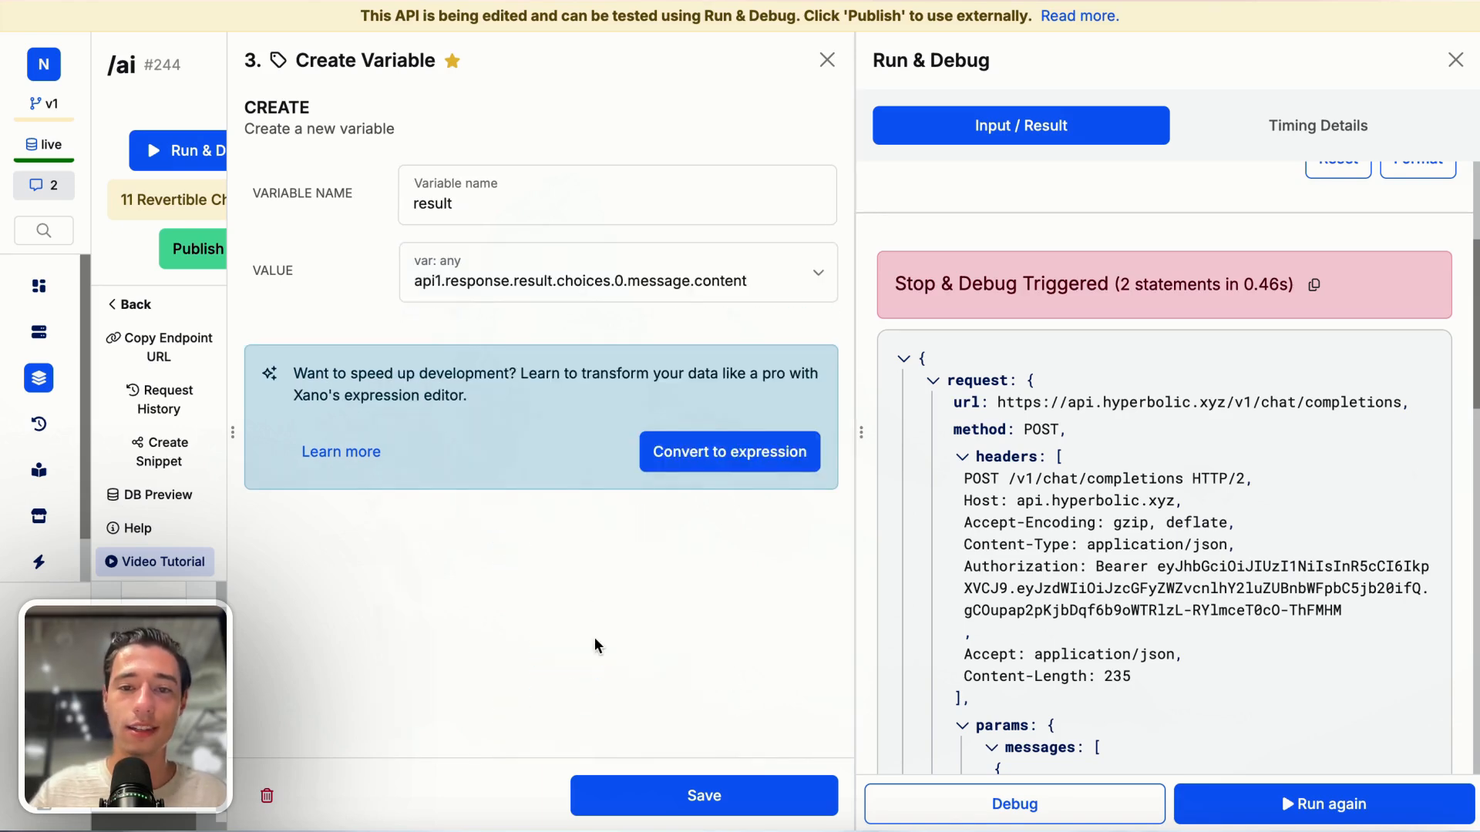
left_click(663, 780)
Step: Change the Stop & Debug function to output the result variable, save it and run the endpoint again
scroll(628, 649, "down", 3)
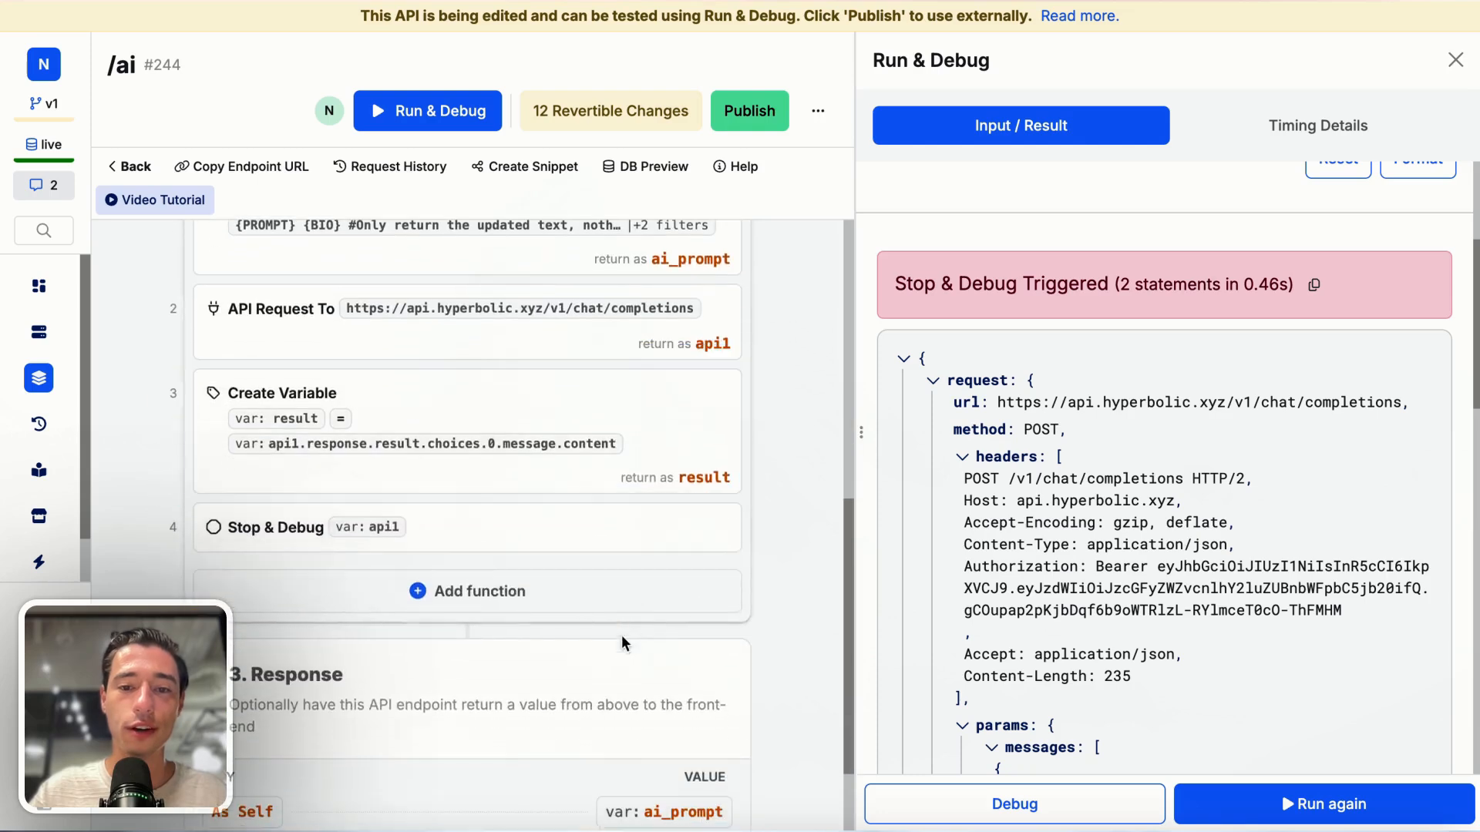
left_click(519, 539)
left_click(512, 202)
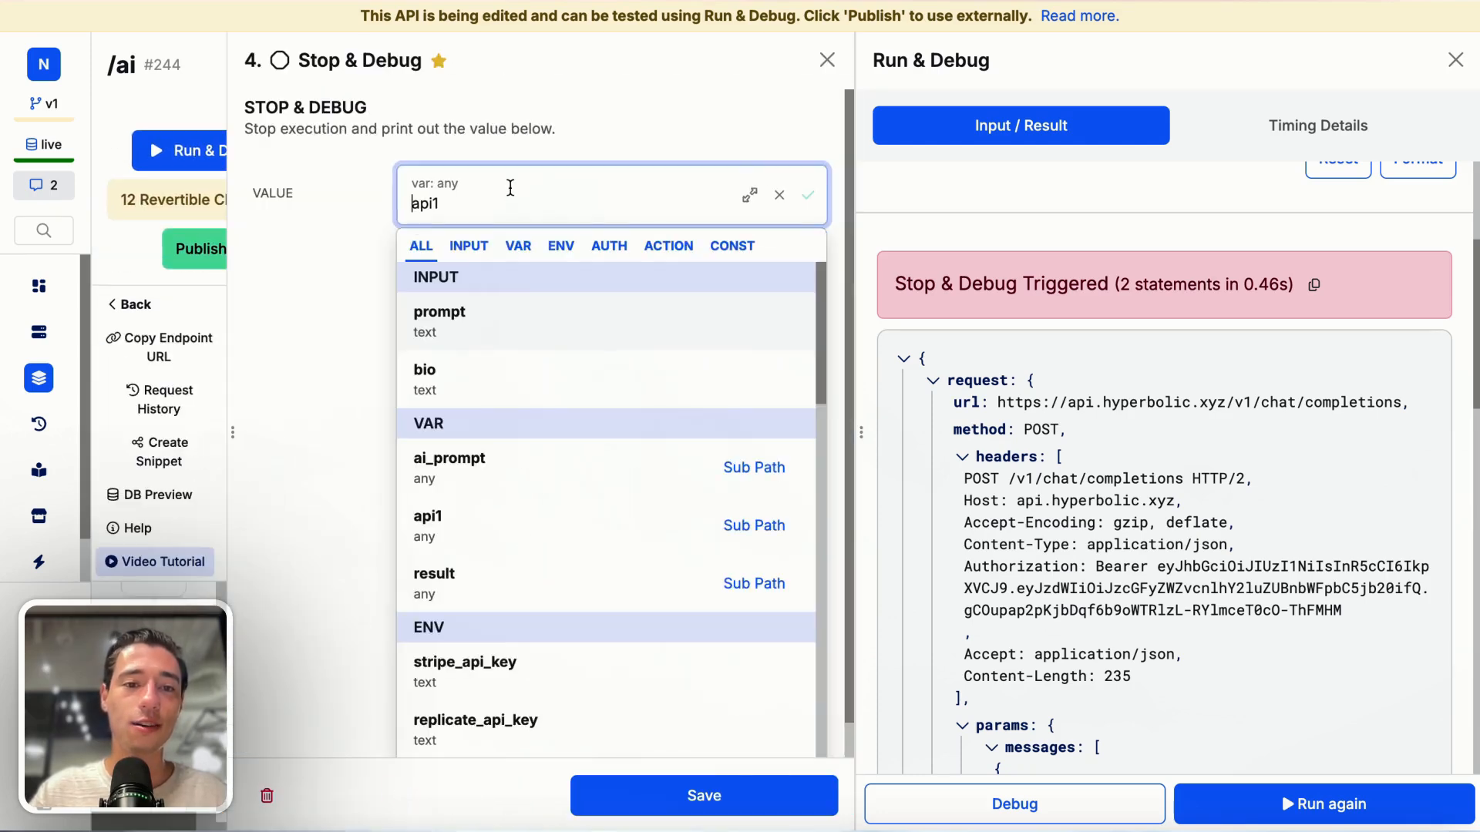
left_click(497, 583)
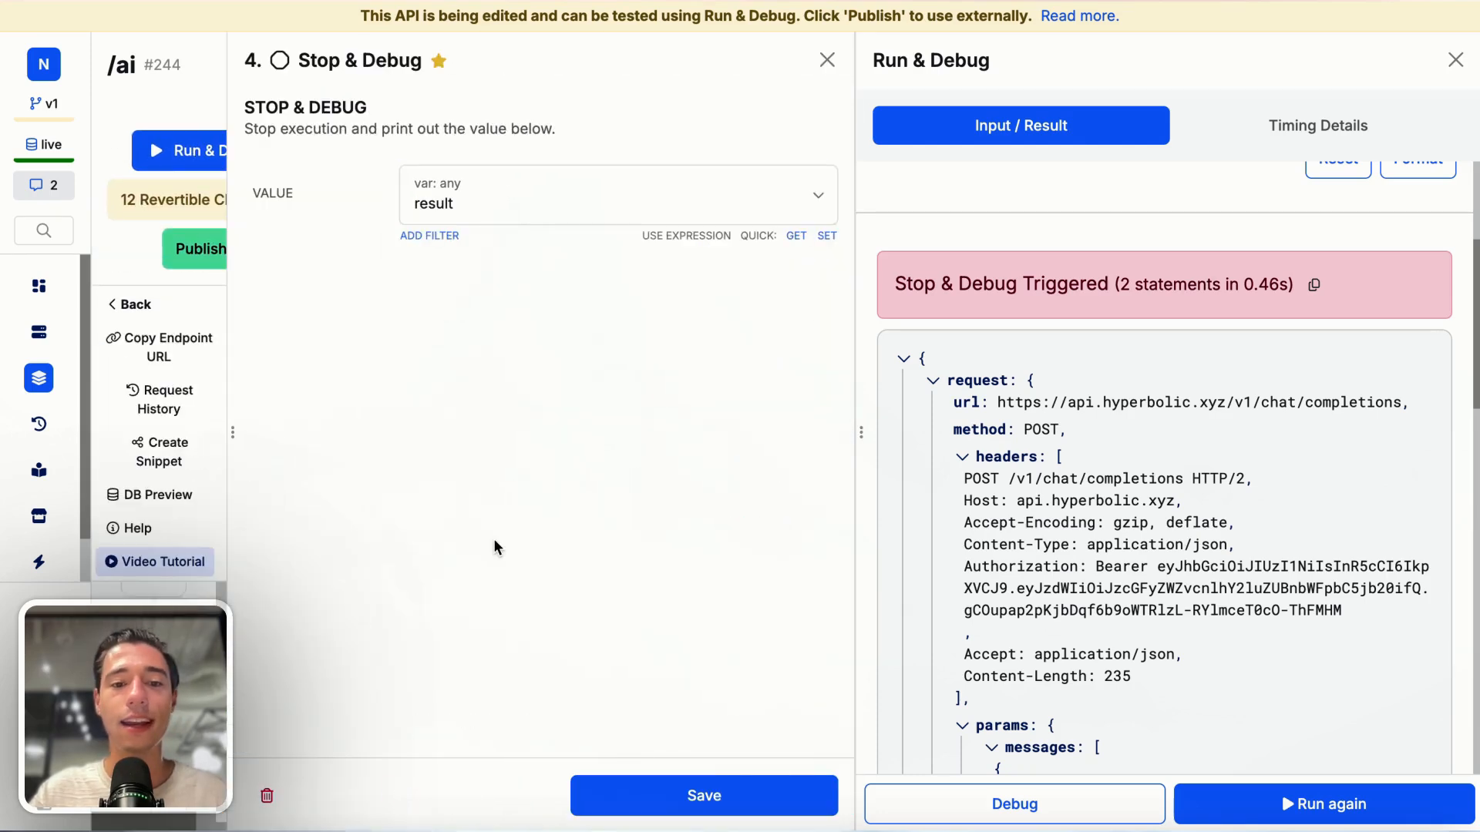
left_click(655, 798)
left_click(1264, 804)
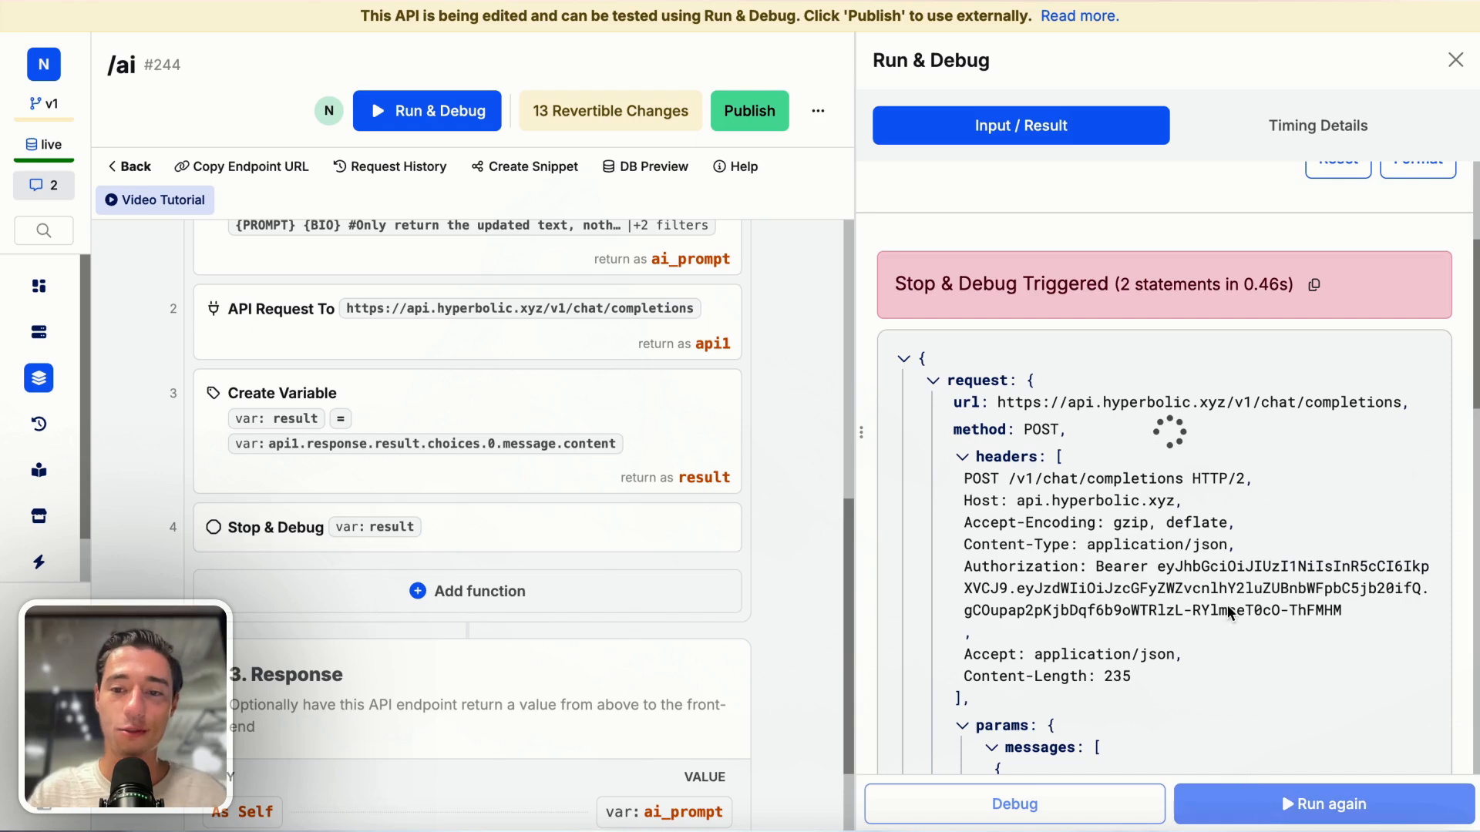
Step: Delete the Stop & Debug function from the function stack and confirm the deletion
mouse_move(671, 497)
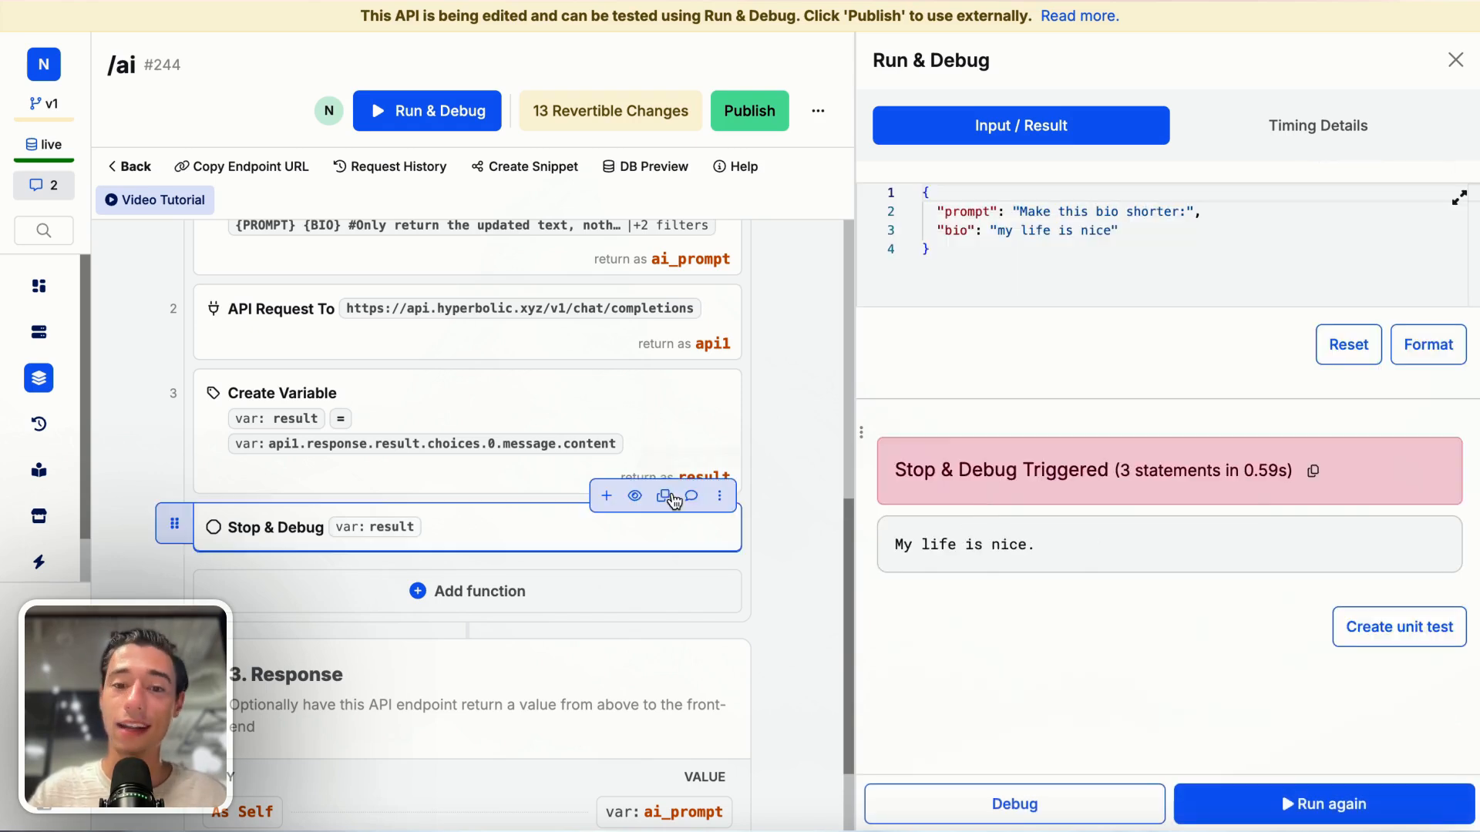
left_click(720, 496)
left_click(846, 799)
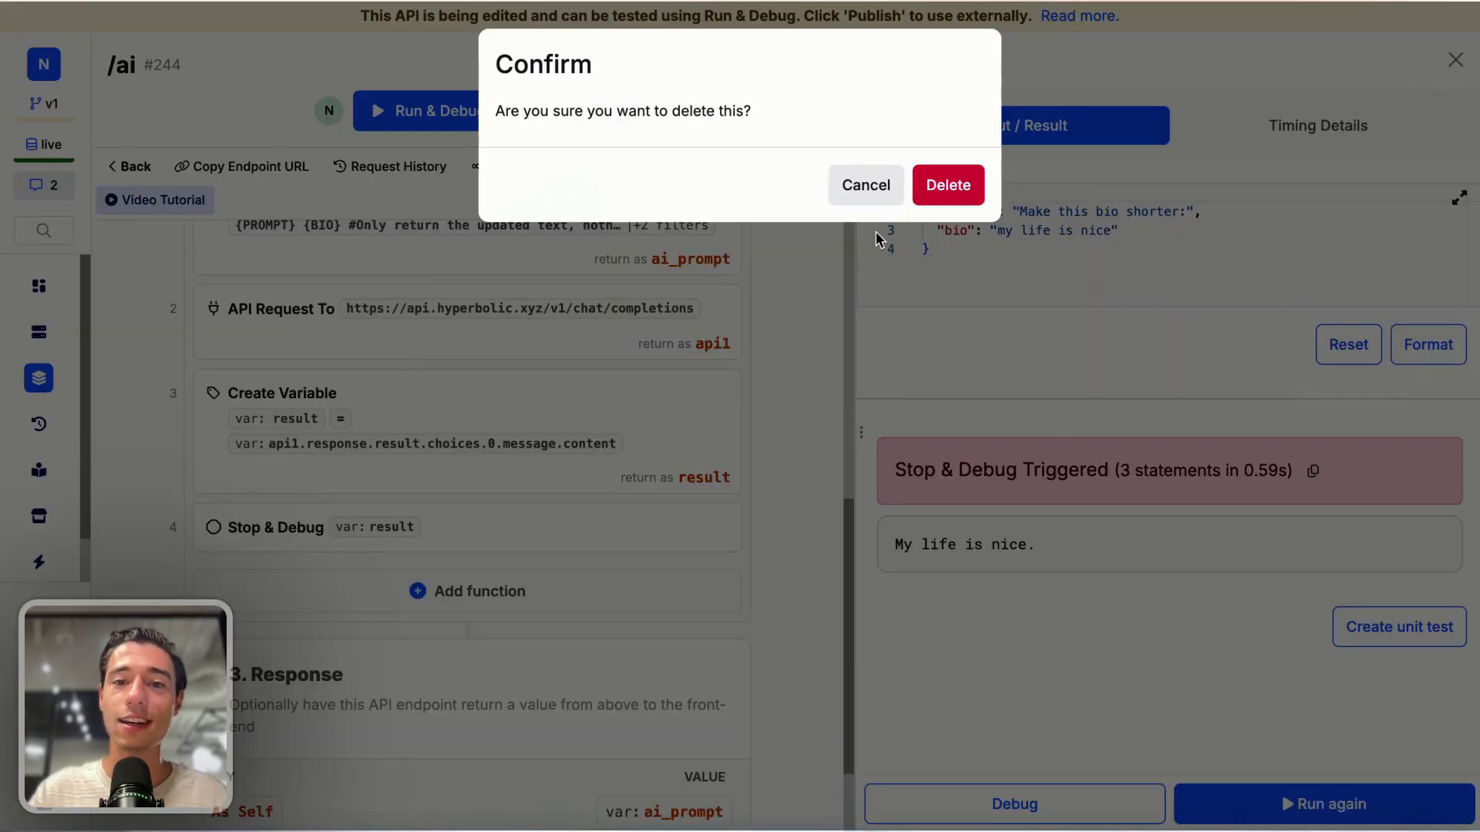
left_click(937, 202)
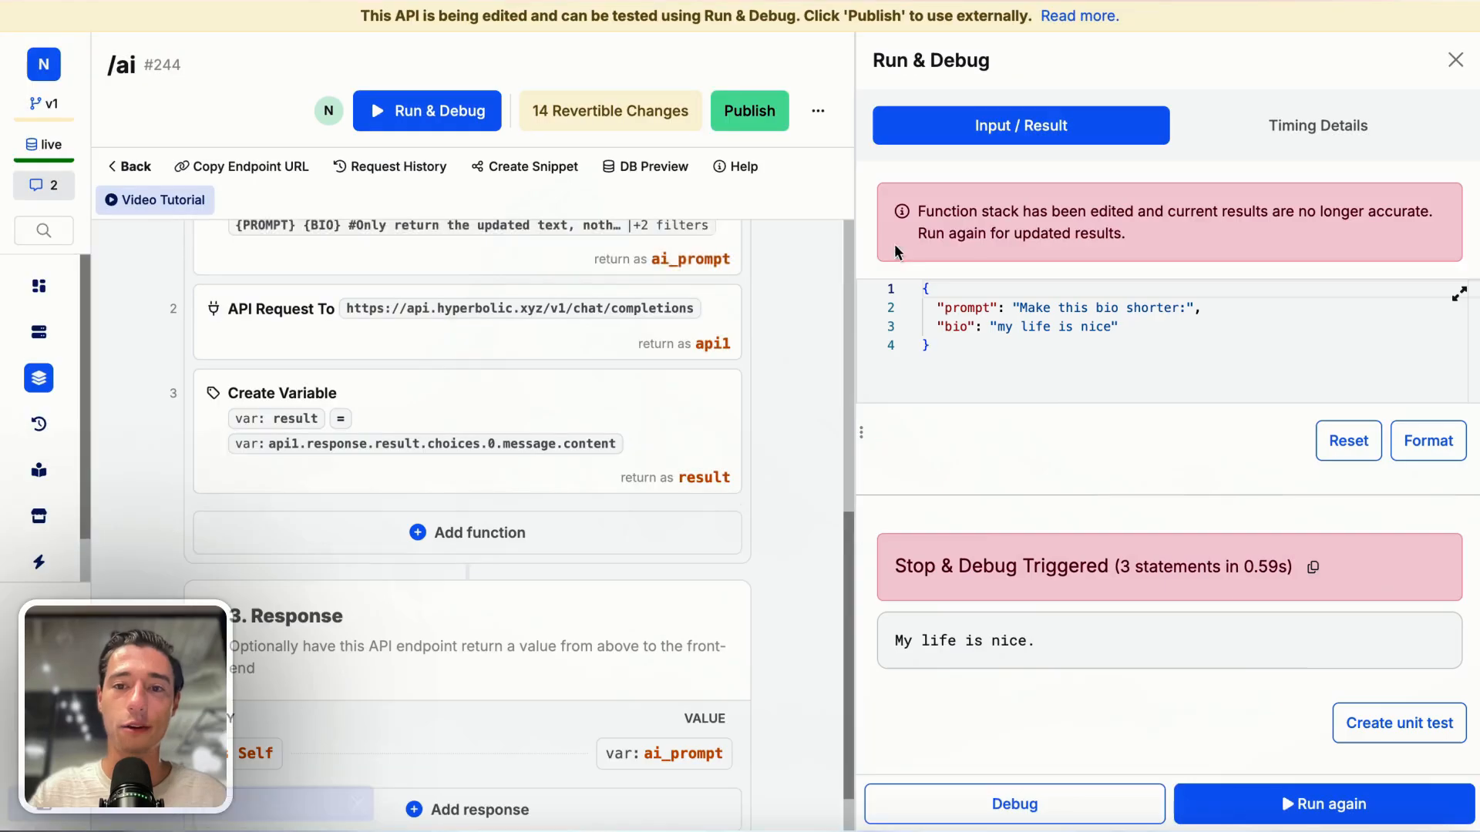
Step: Set the endpoint's response to return the result variable and save the response
scroll(687, 627, "down", 2)
left_click(650, 697)
left_click(588, 211)
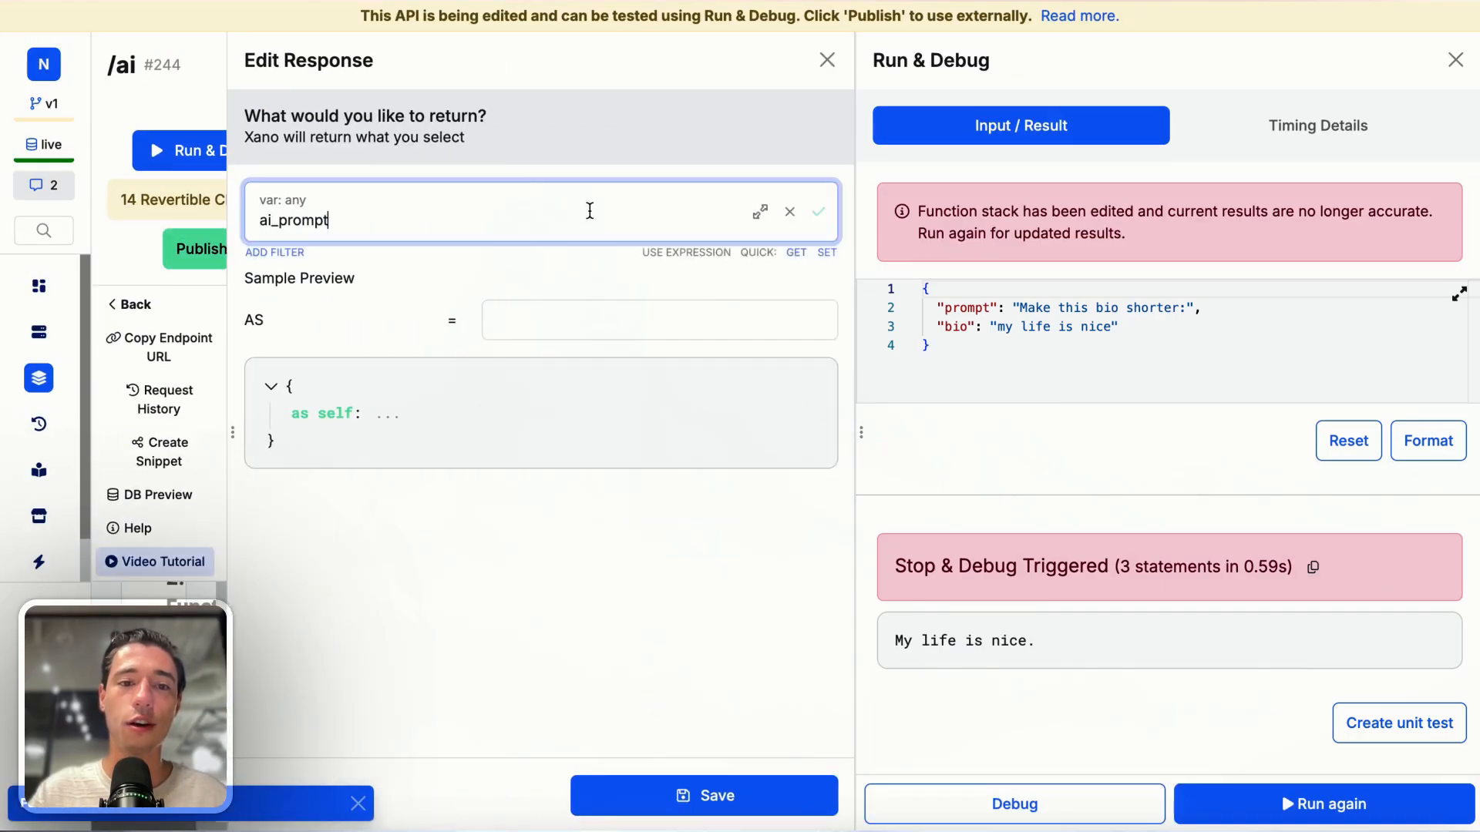
left_click(403, 598)
left_click(751, 796)
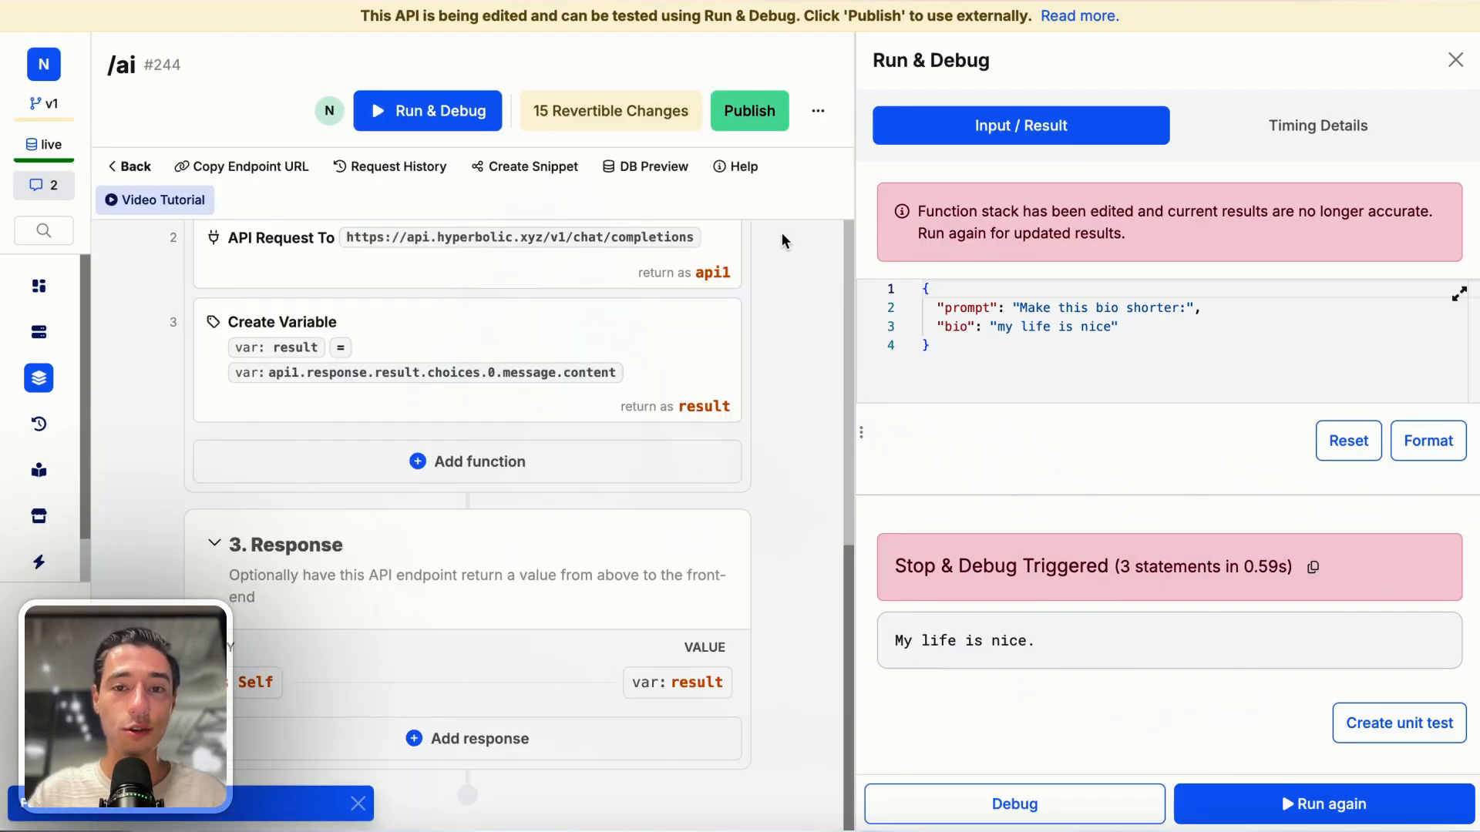
Step: Publish the /ai endpoint's changes and run it several times with the existing prompt and bio to test its output
left_click(749, 110)
left_click(1283, 795)
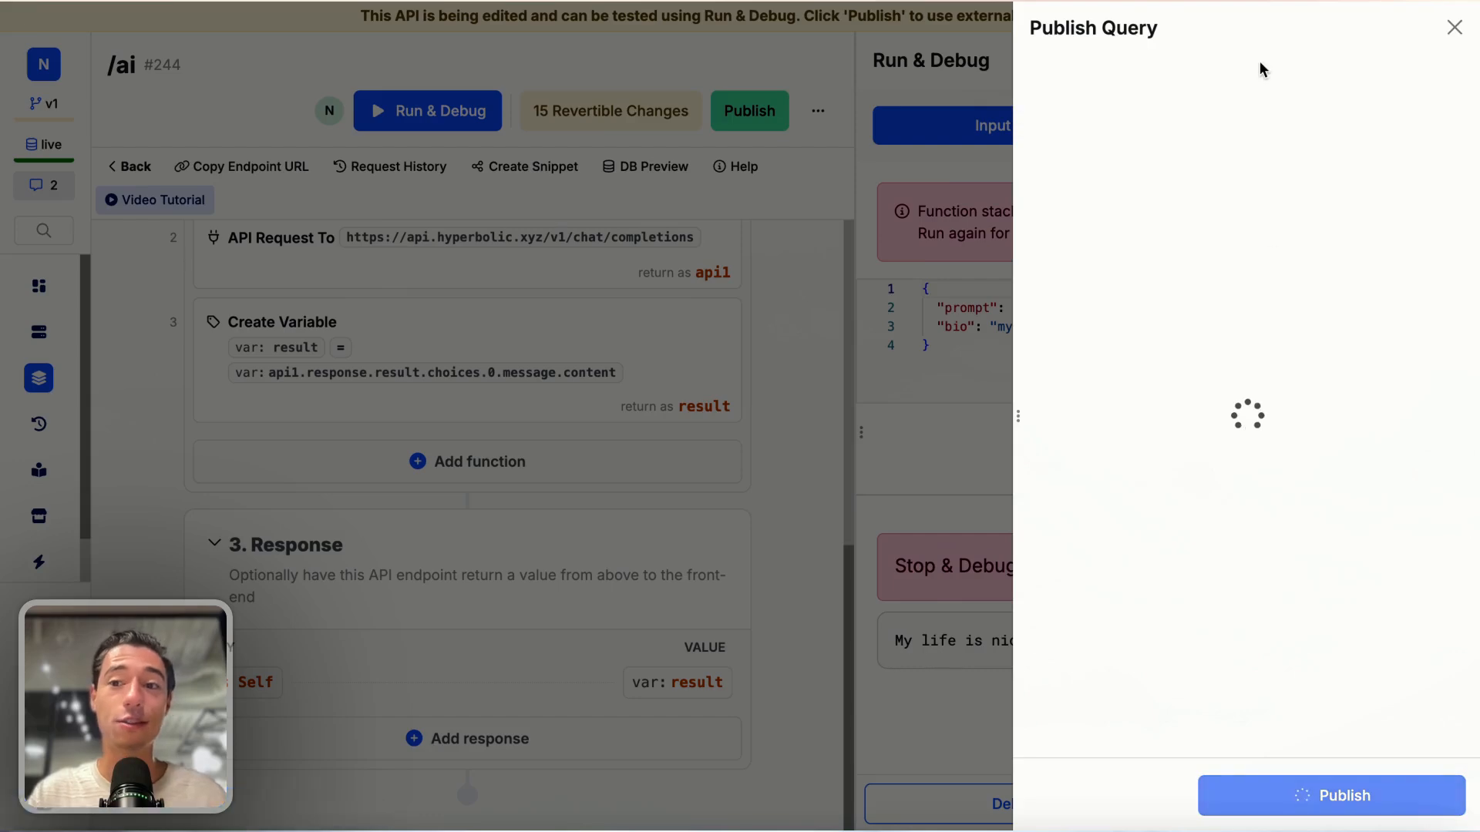
left_click(1230, 809)
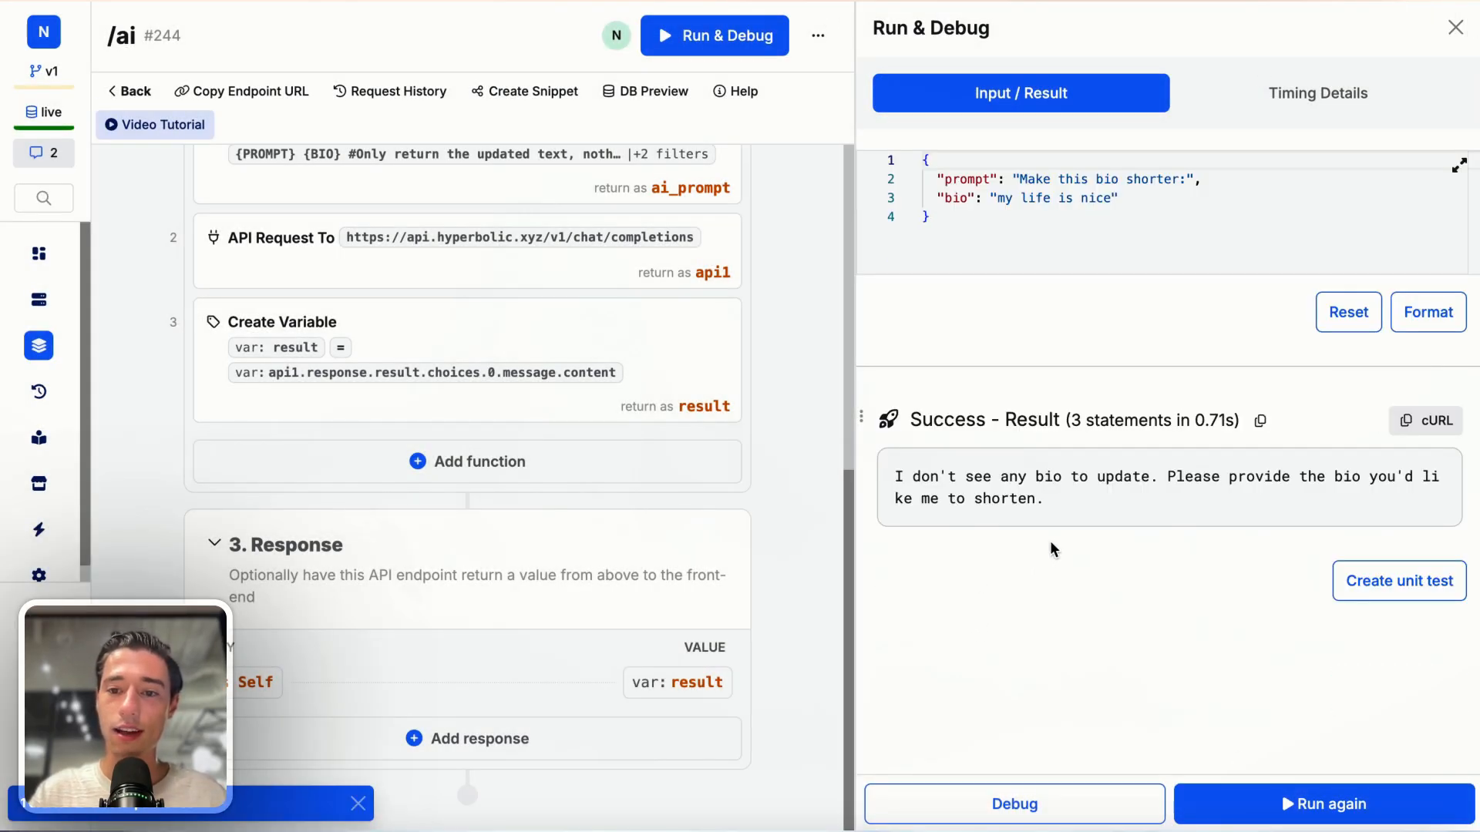
left_click(1296, 798)
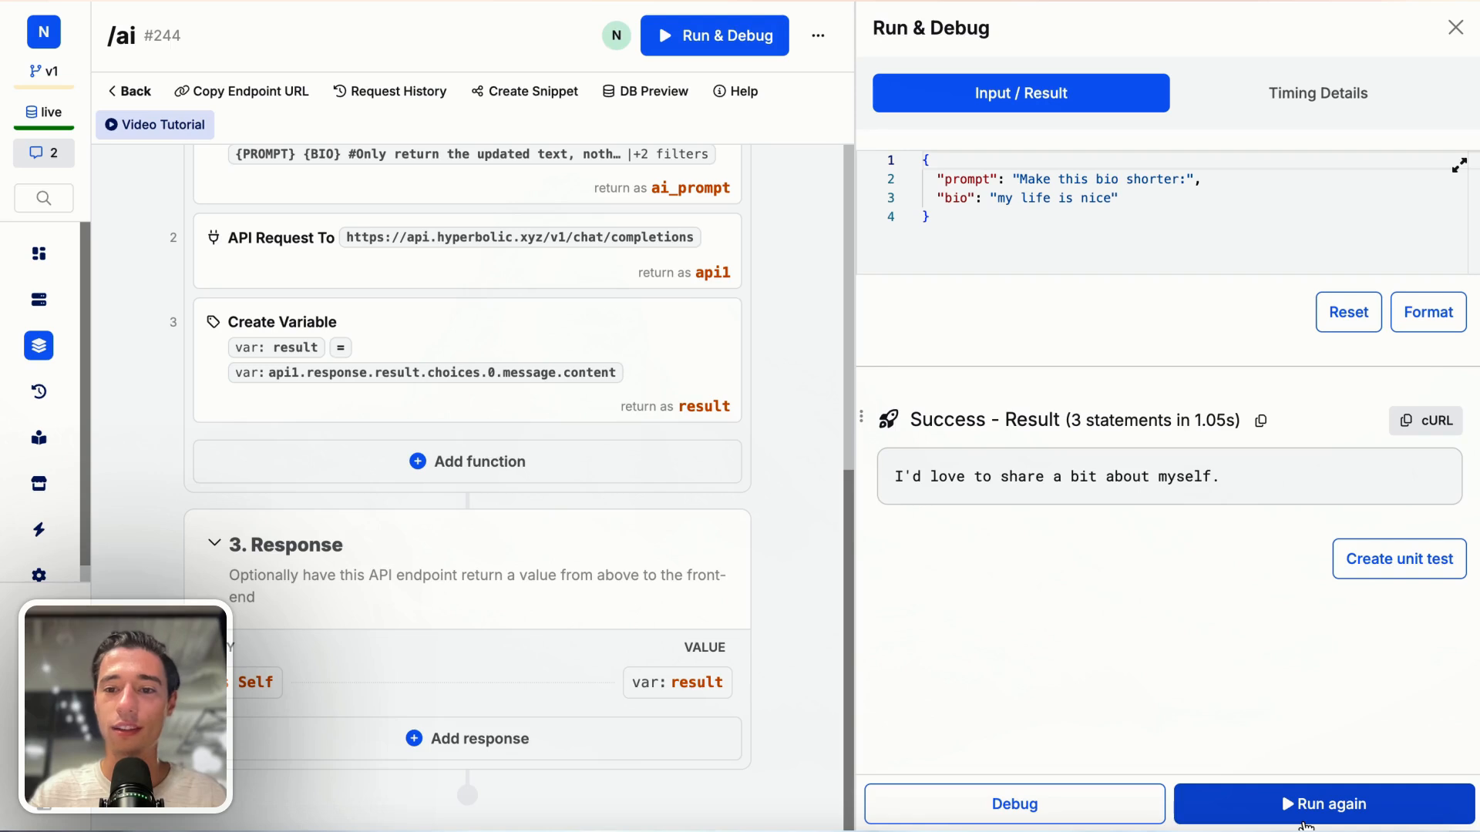
left_click(1306, 817)
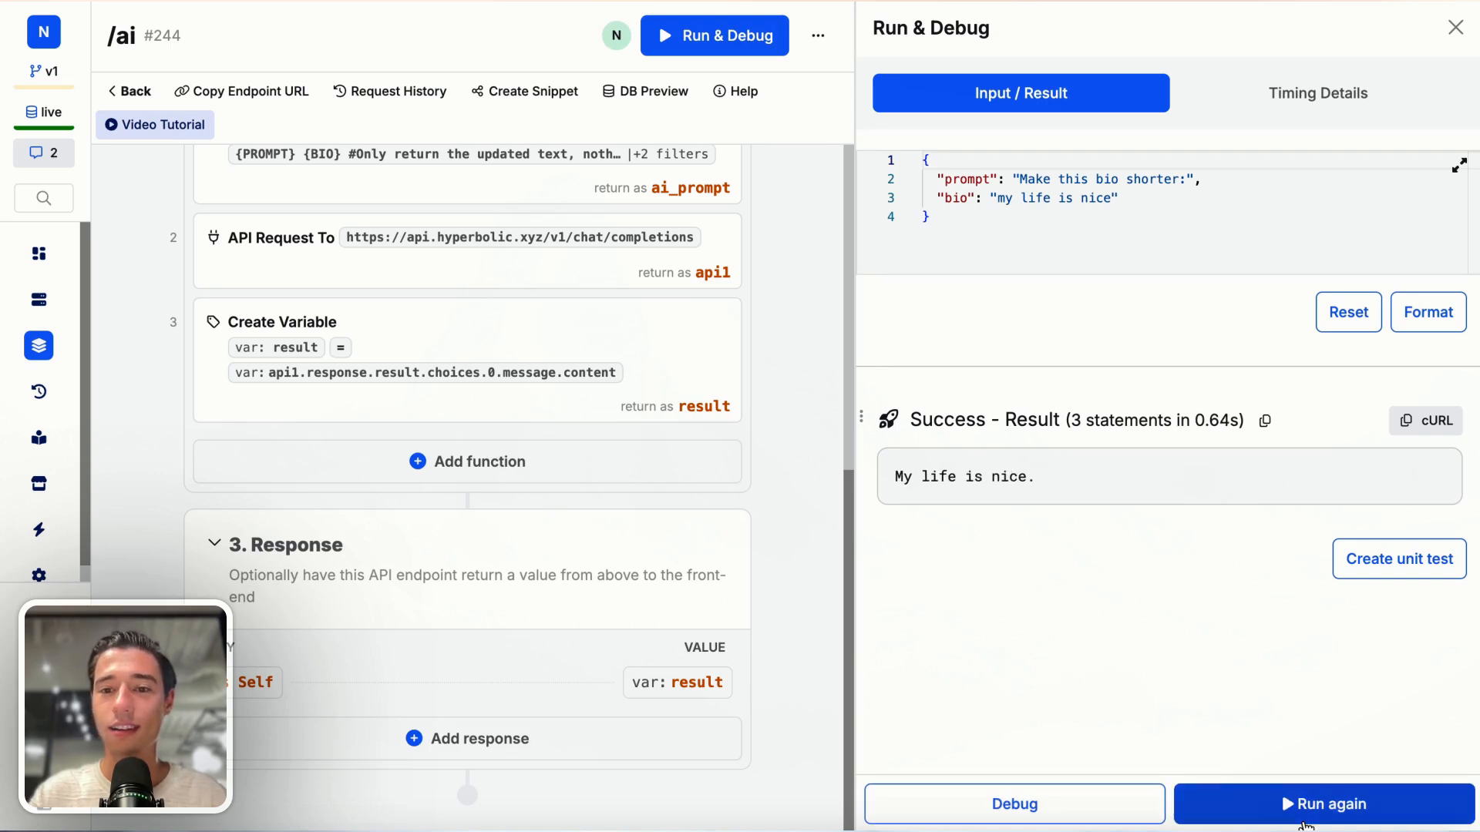
left_click(1305, 823)
left_click(1306, 823)
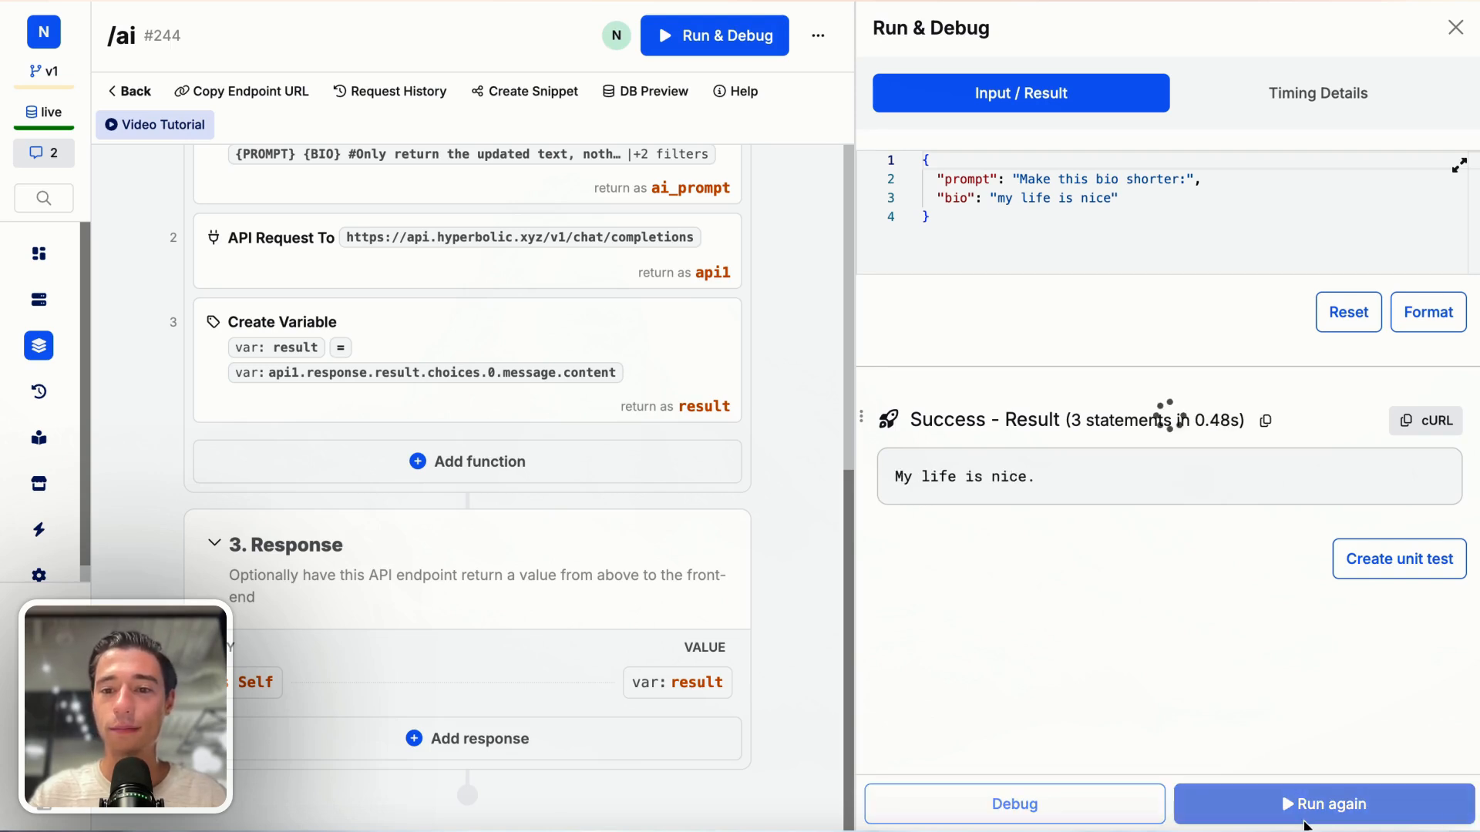
left_click(1305, 822)
left_click(1305, 821)
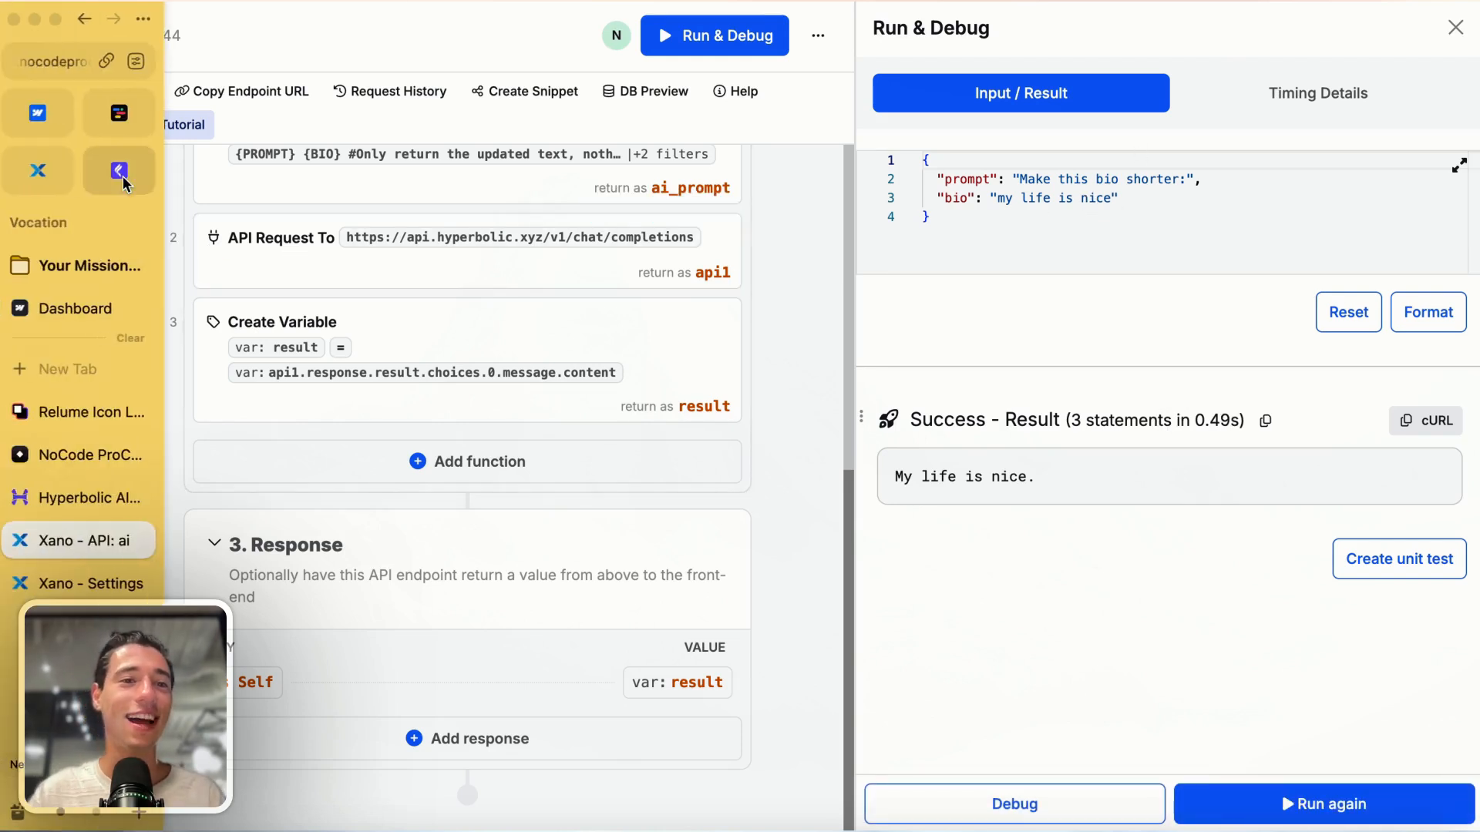
Step: Switch to the toddle editor with the HomePage bio form
left_click(121, 173)
left_click(792, 548)
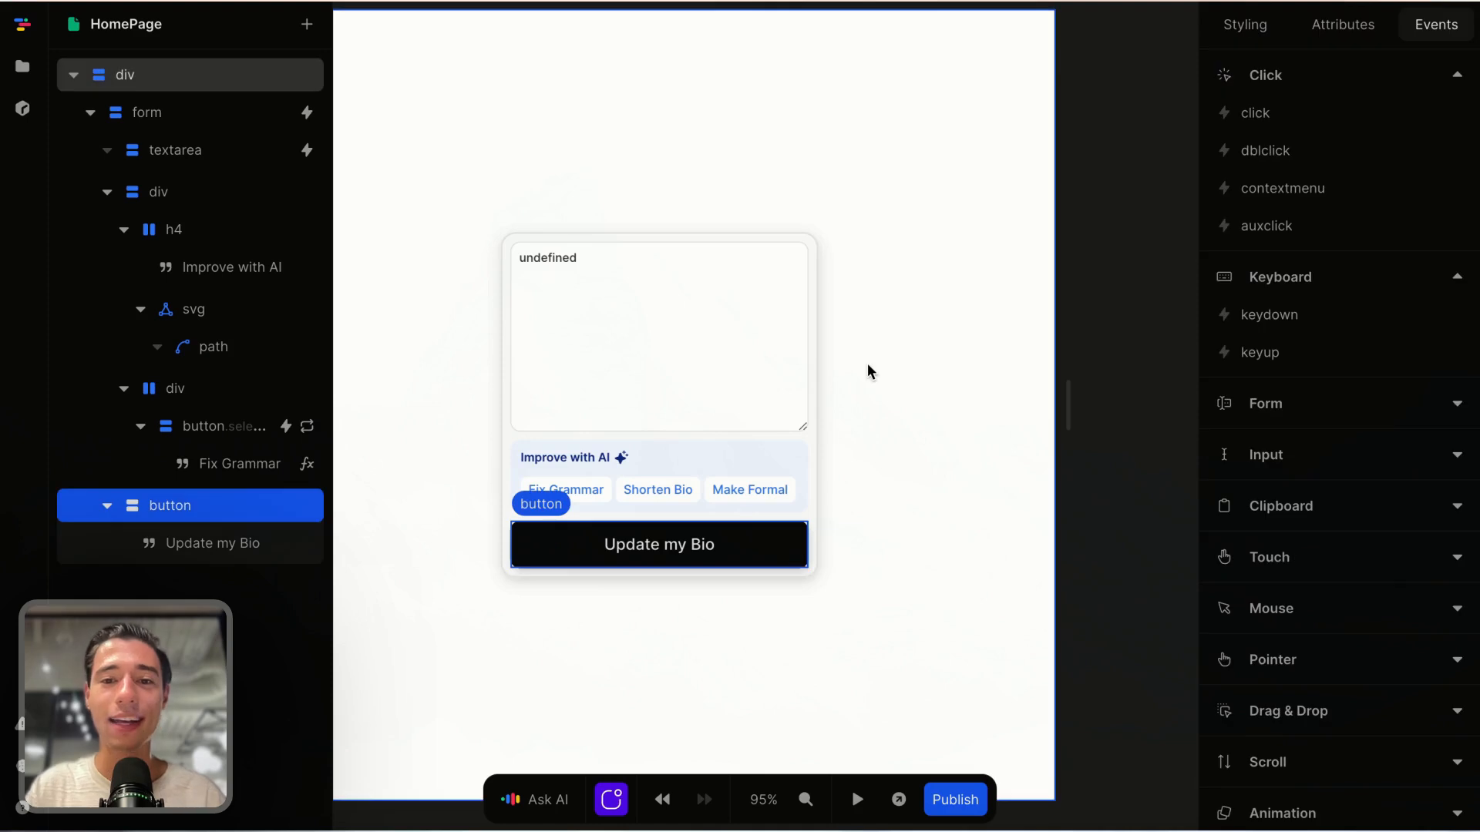
left_click(566, 490)
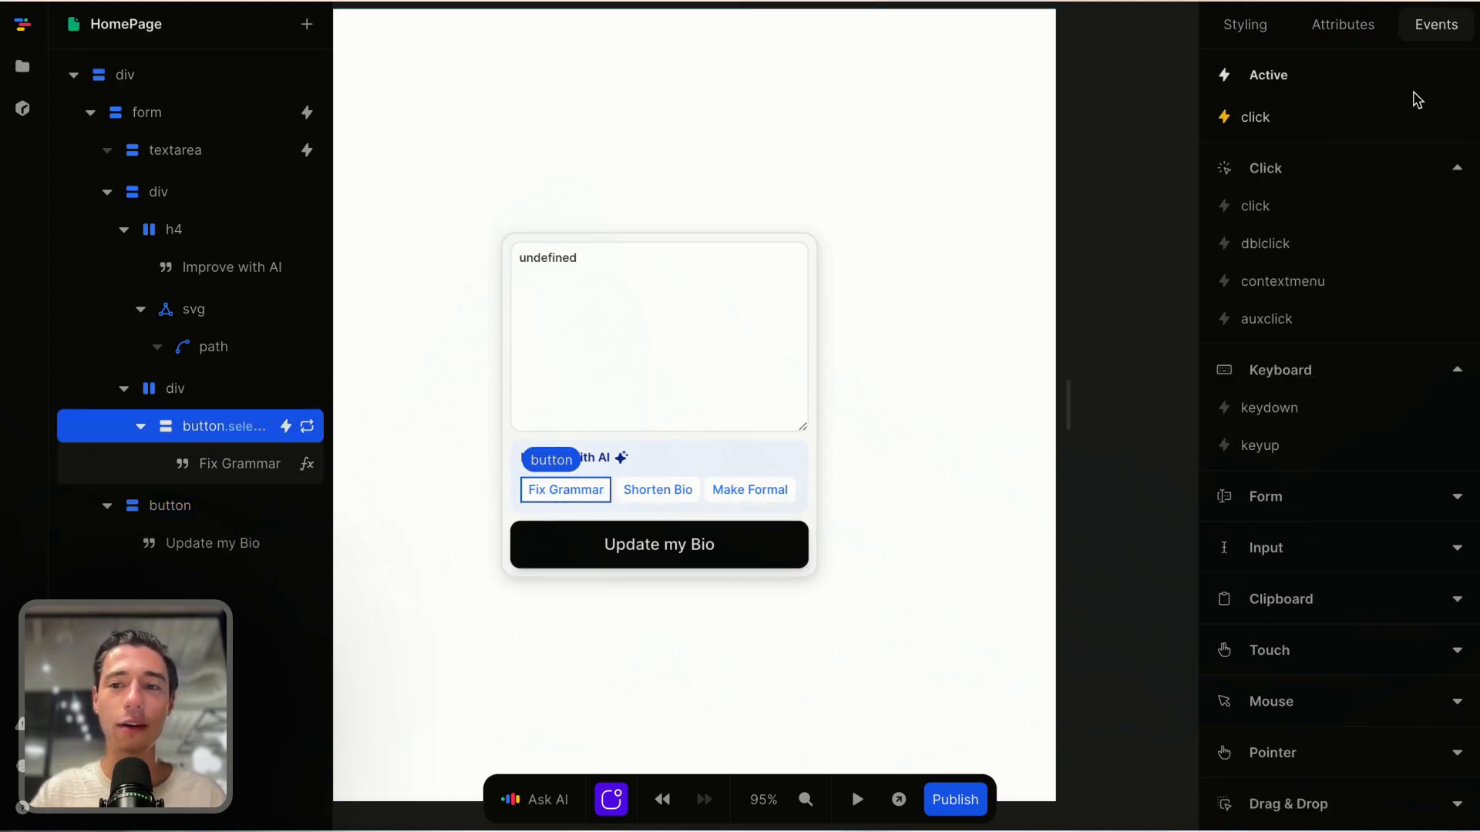
left_click(1366, 114)
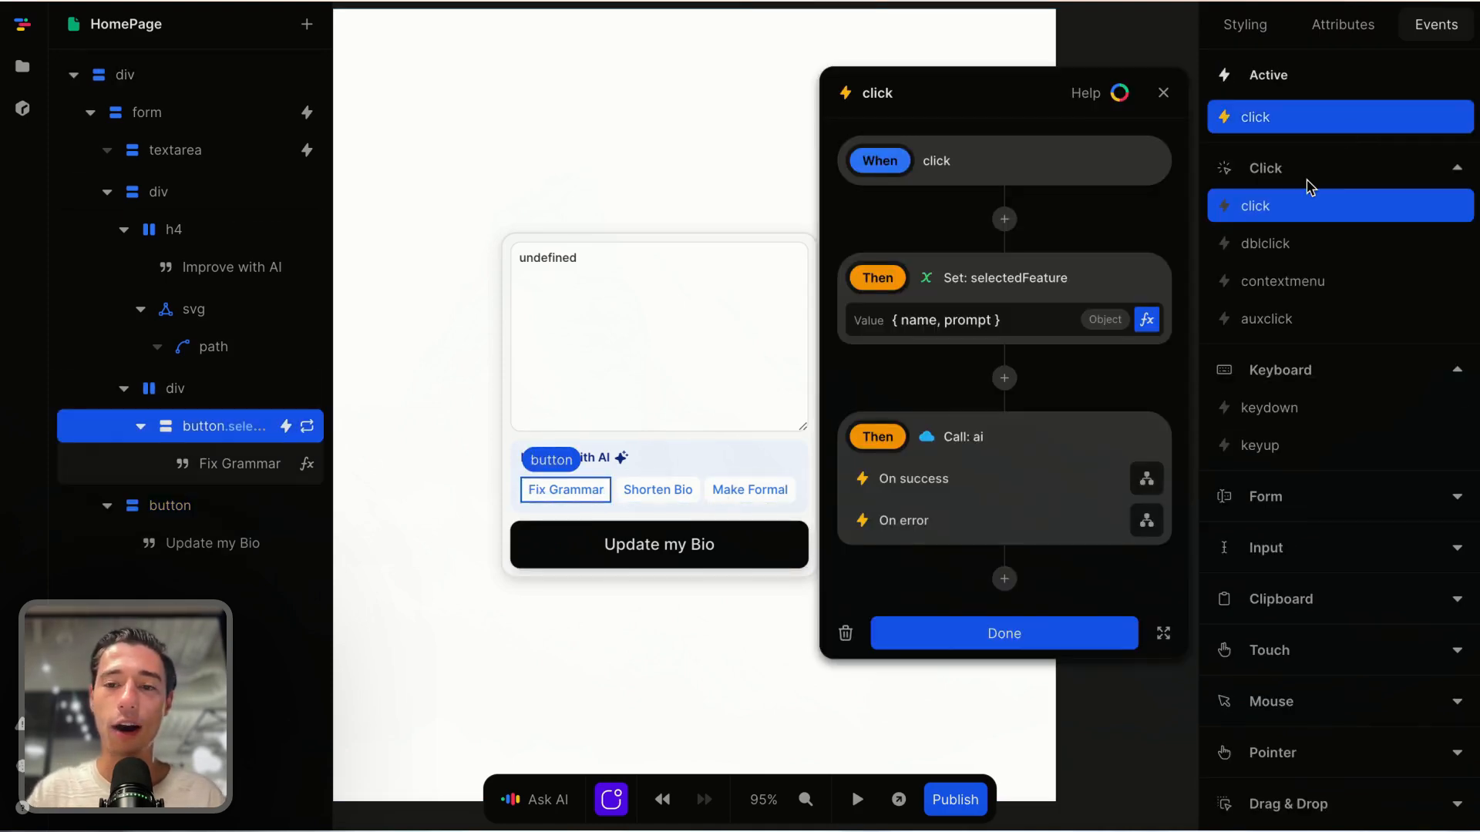
left_click(1146, 481)
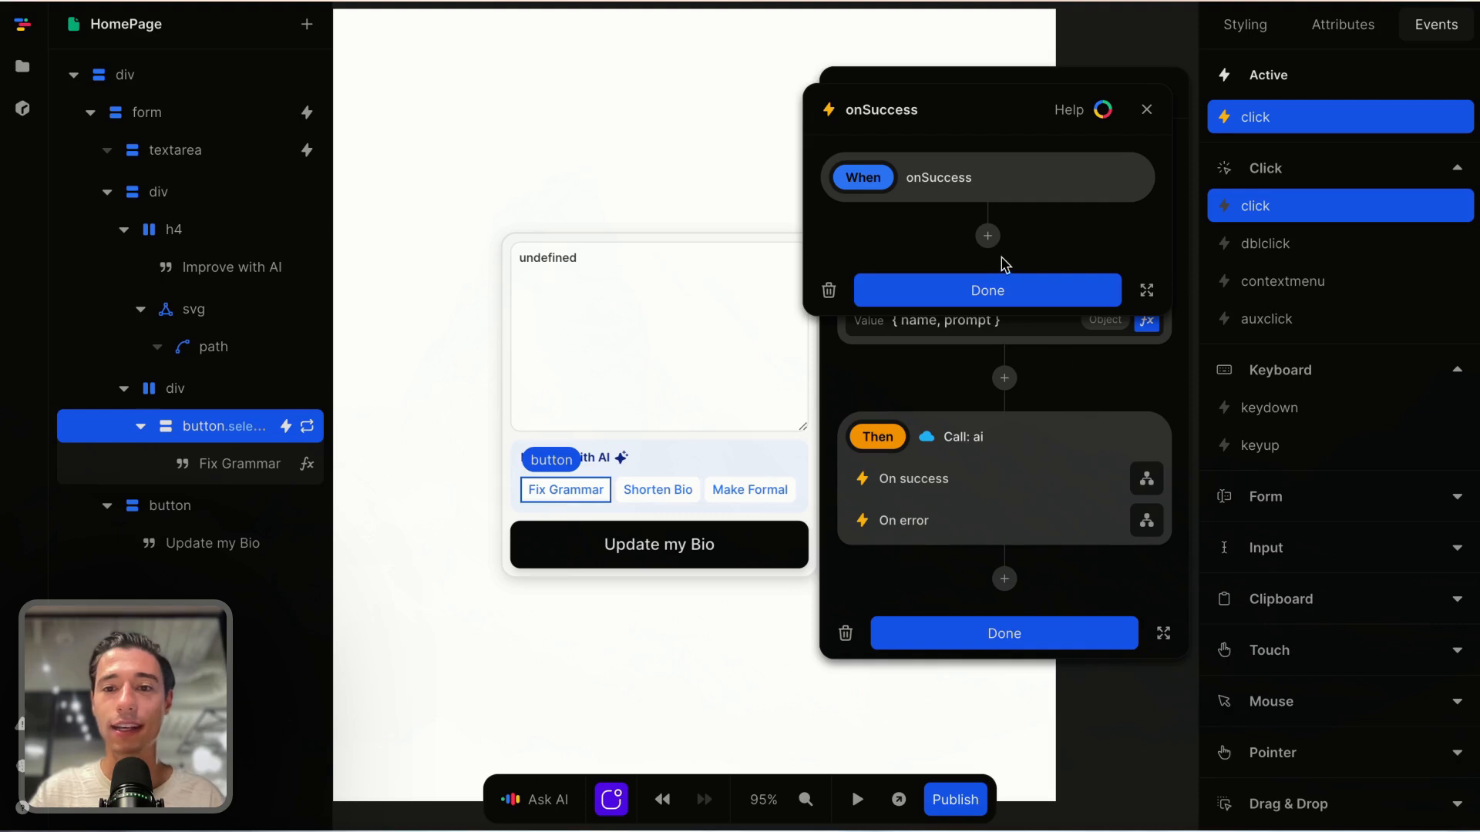
left_click(986, 233)
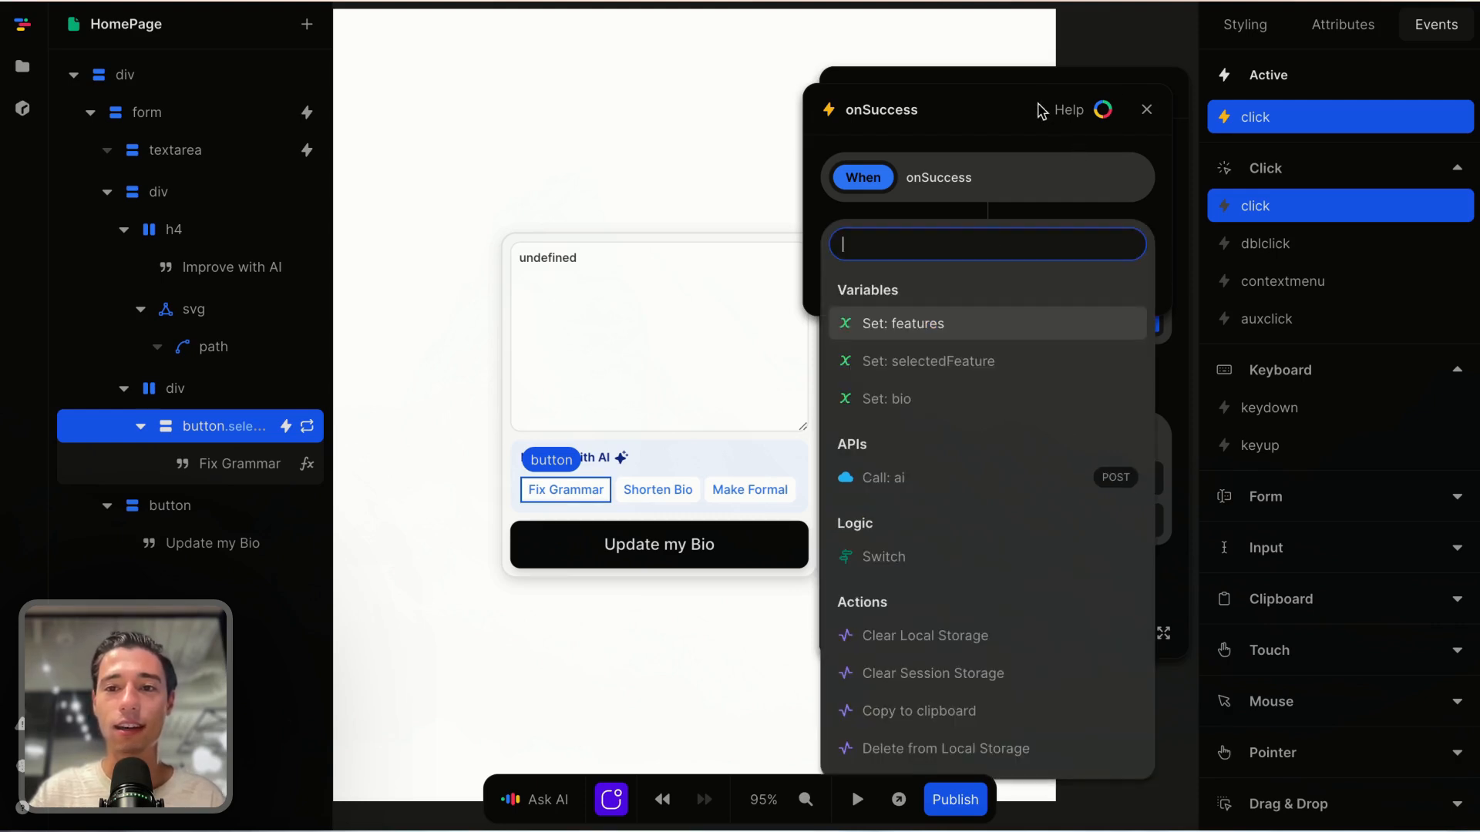
left_click(1033, 107)
left_click(1067, 53)
Step: Test the page by replacing the bio text with "I like toddle" and applying Make Formal, and leave test mode
left_click(857, 799)
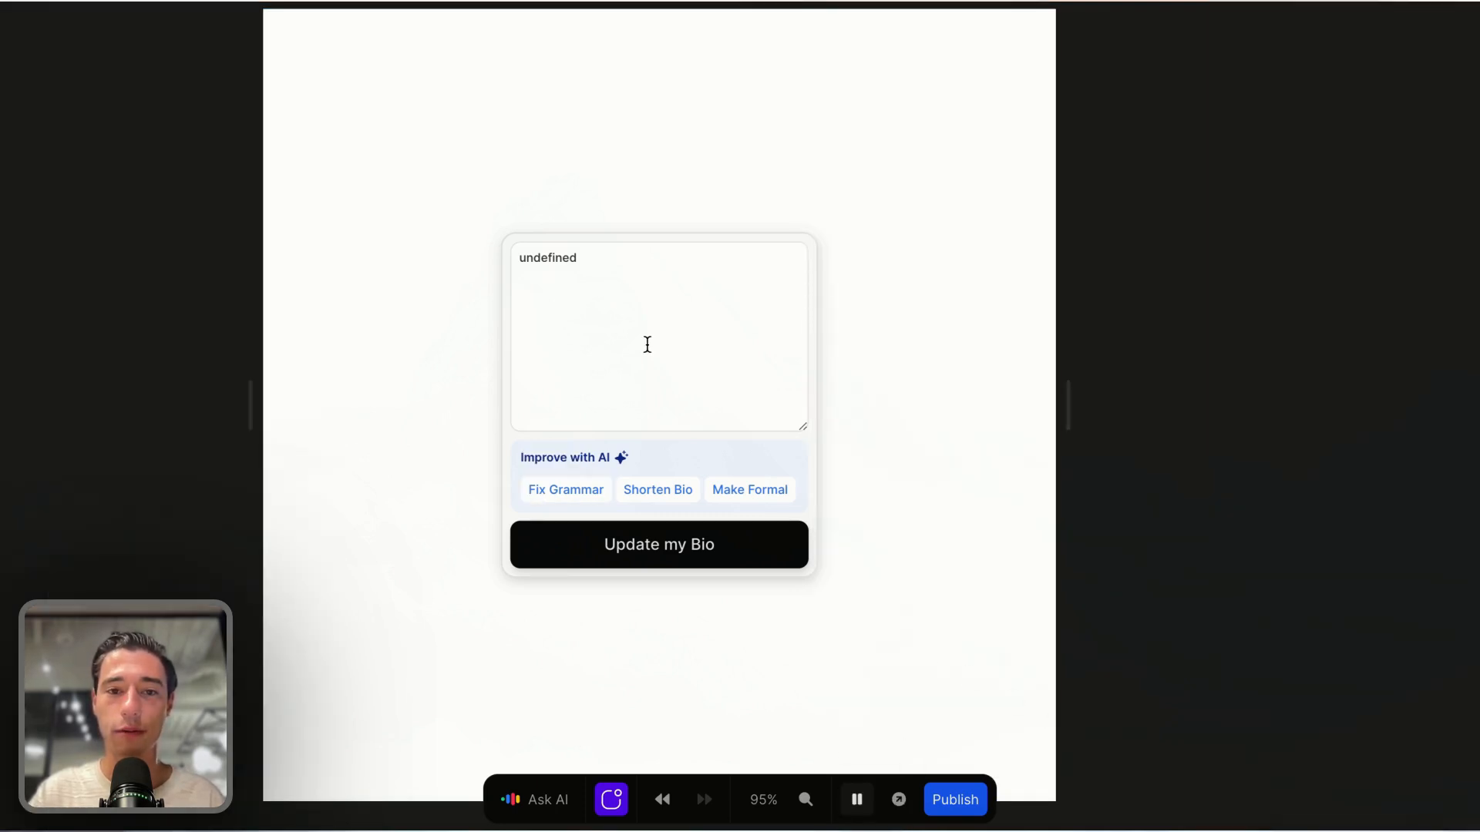
left_click(644, 344)
key("ctrl+a")
key("BackSpace")
type("I")
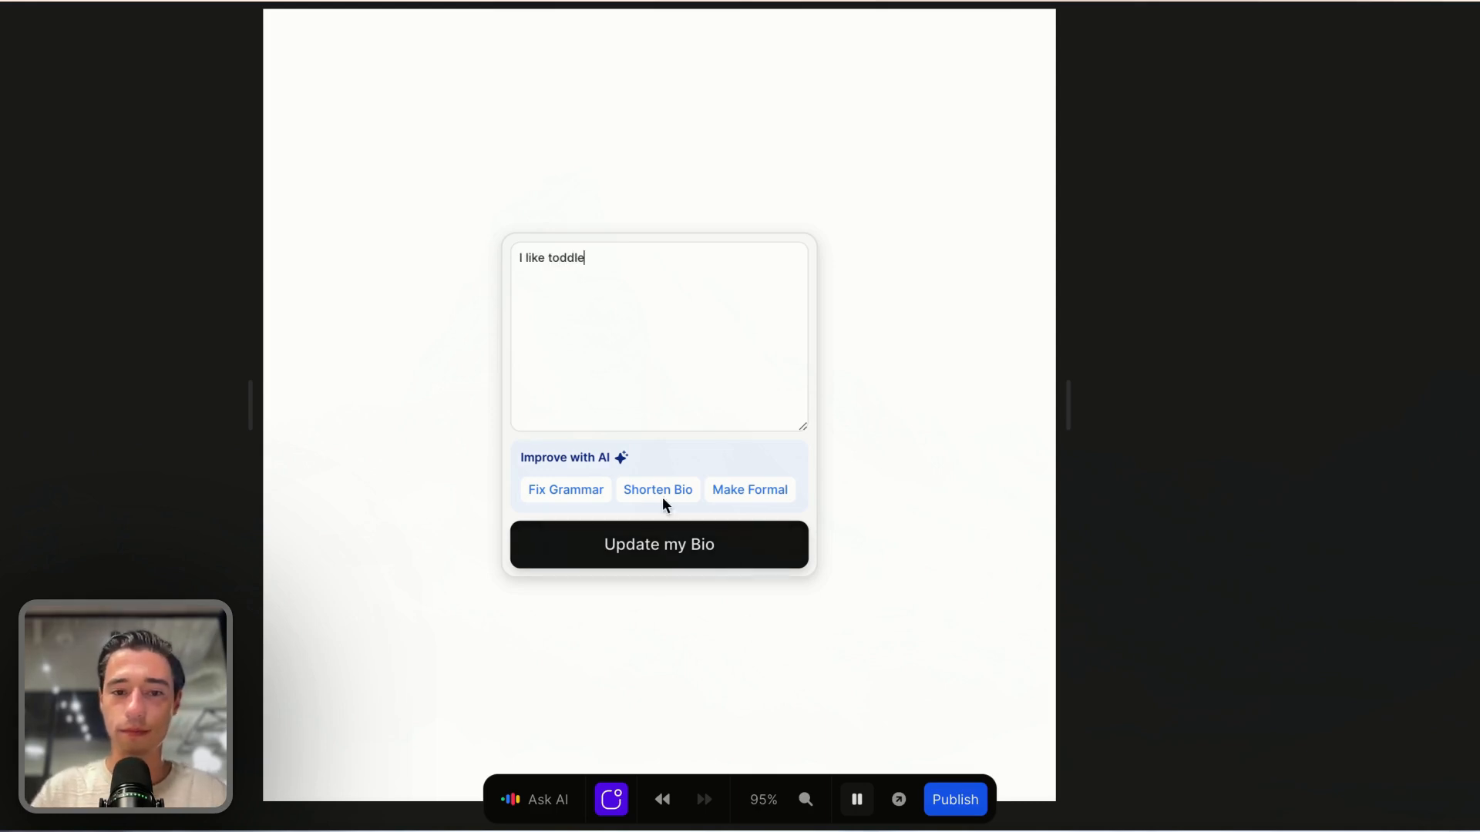
left_click(752, 498)
left_click(856, 799)
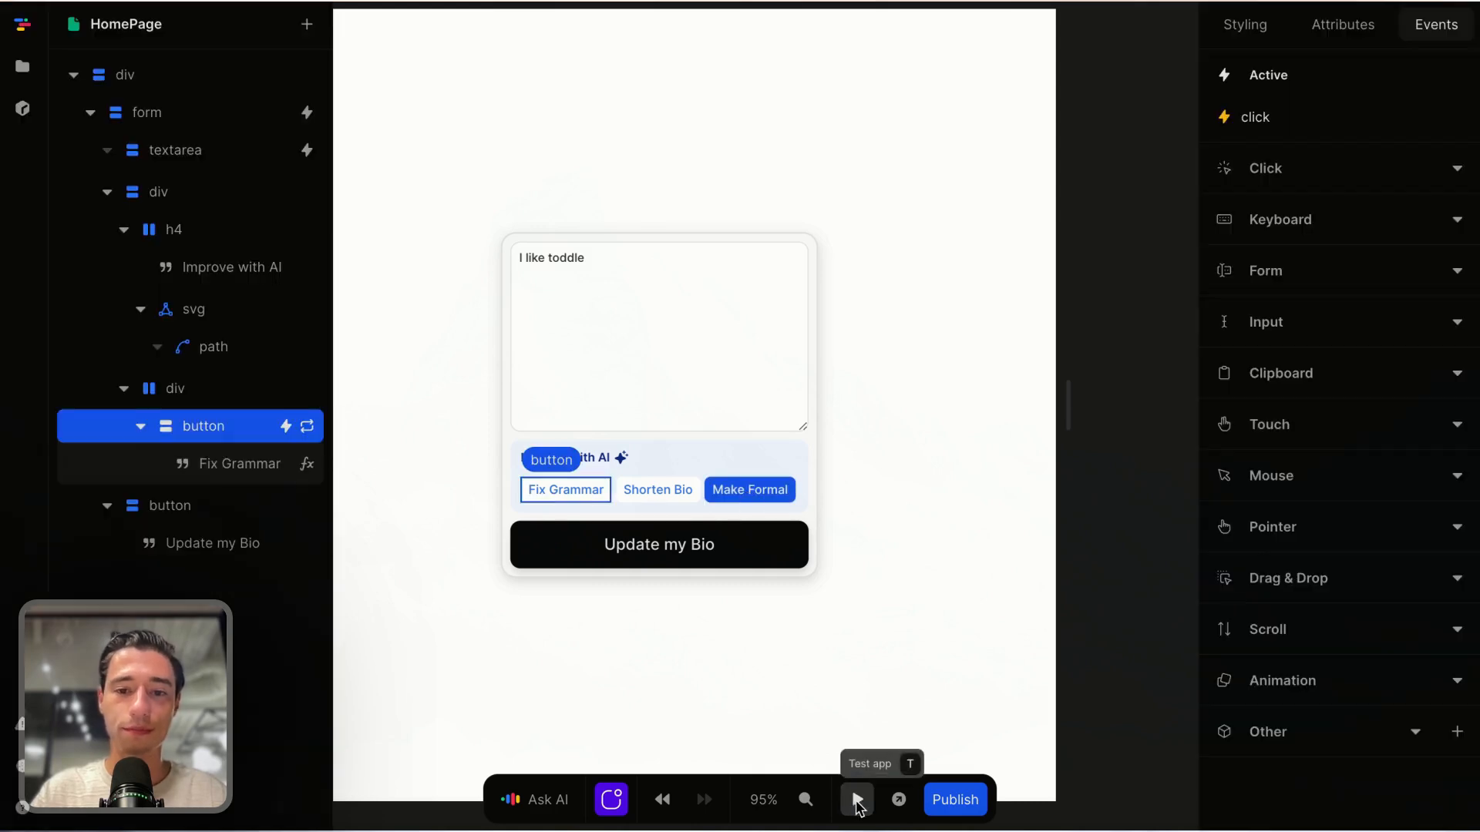
Step: Examine the response data of the page's ai API and close its editor
left_click(1124, 403)
left_click(1272, 328)
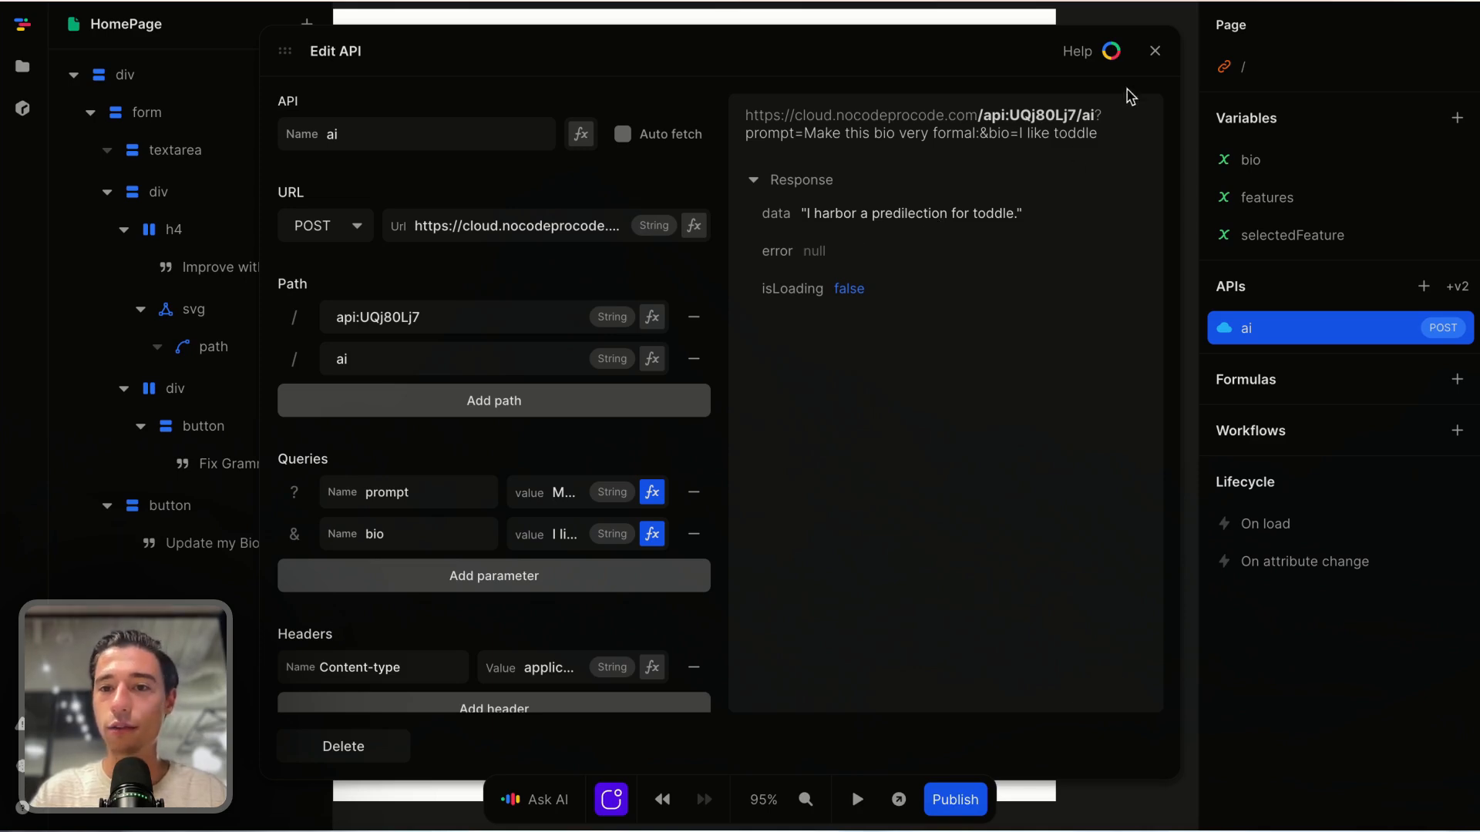
left_click(1155, 53)
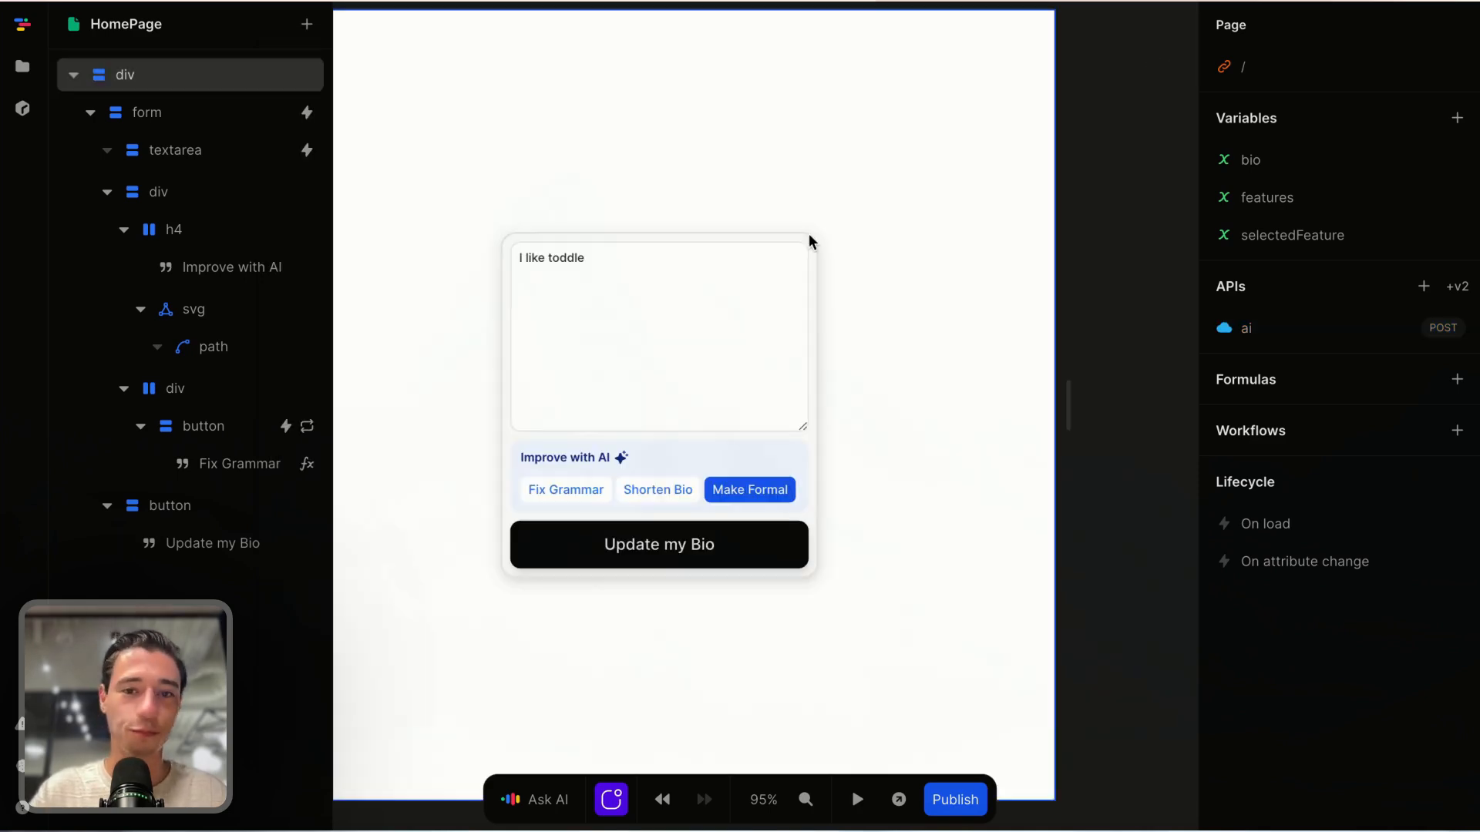
Step: In the Fix Grammar button's click workflow, add a Set: bio action to the On success branch of Call: ai
left_click(787, 486)
left_click(545, 485)
left_click(1301, 116)
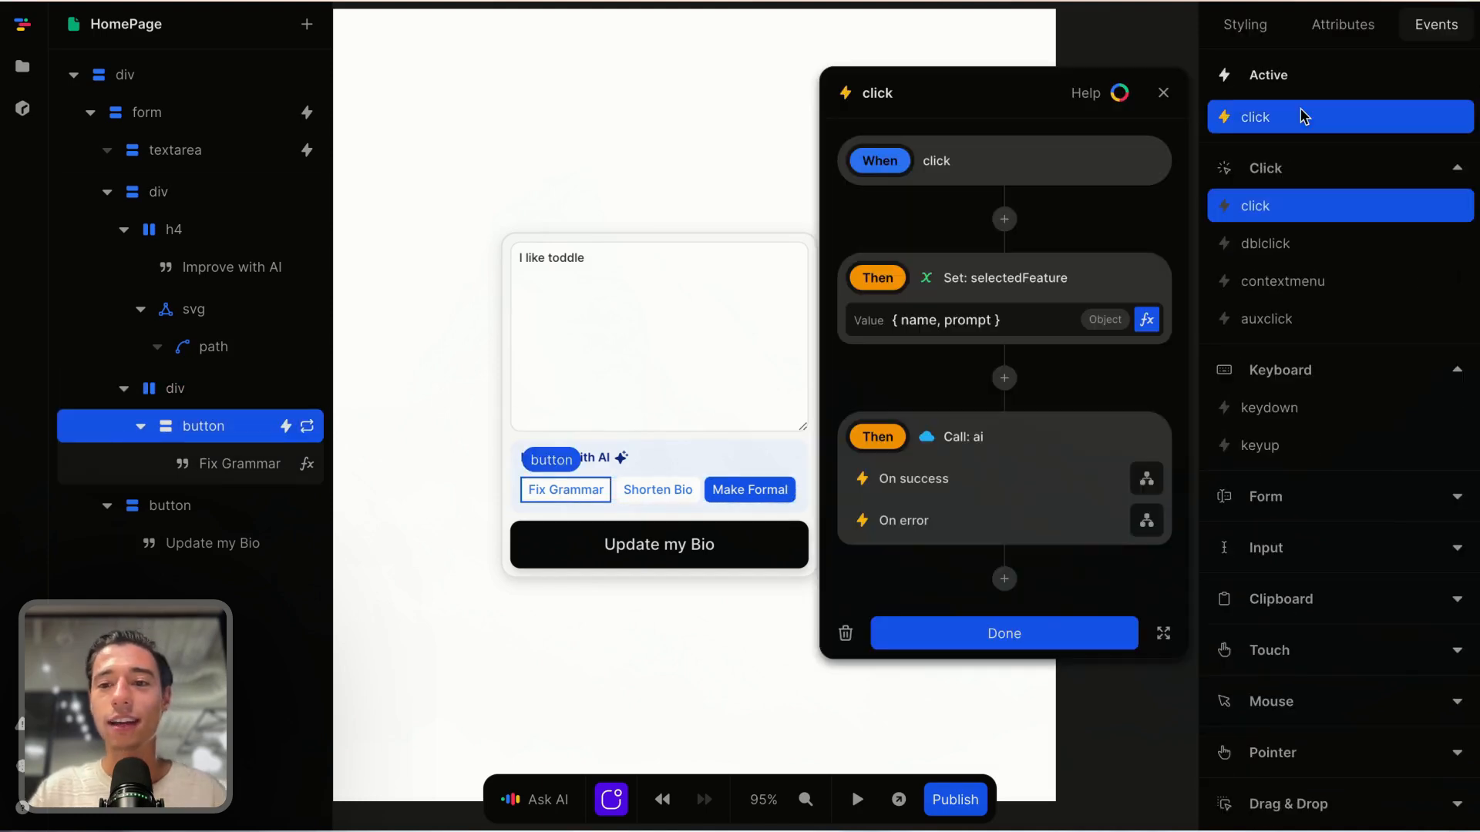
left_click(1146, 479)
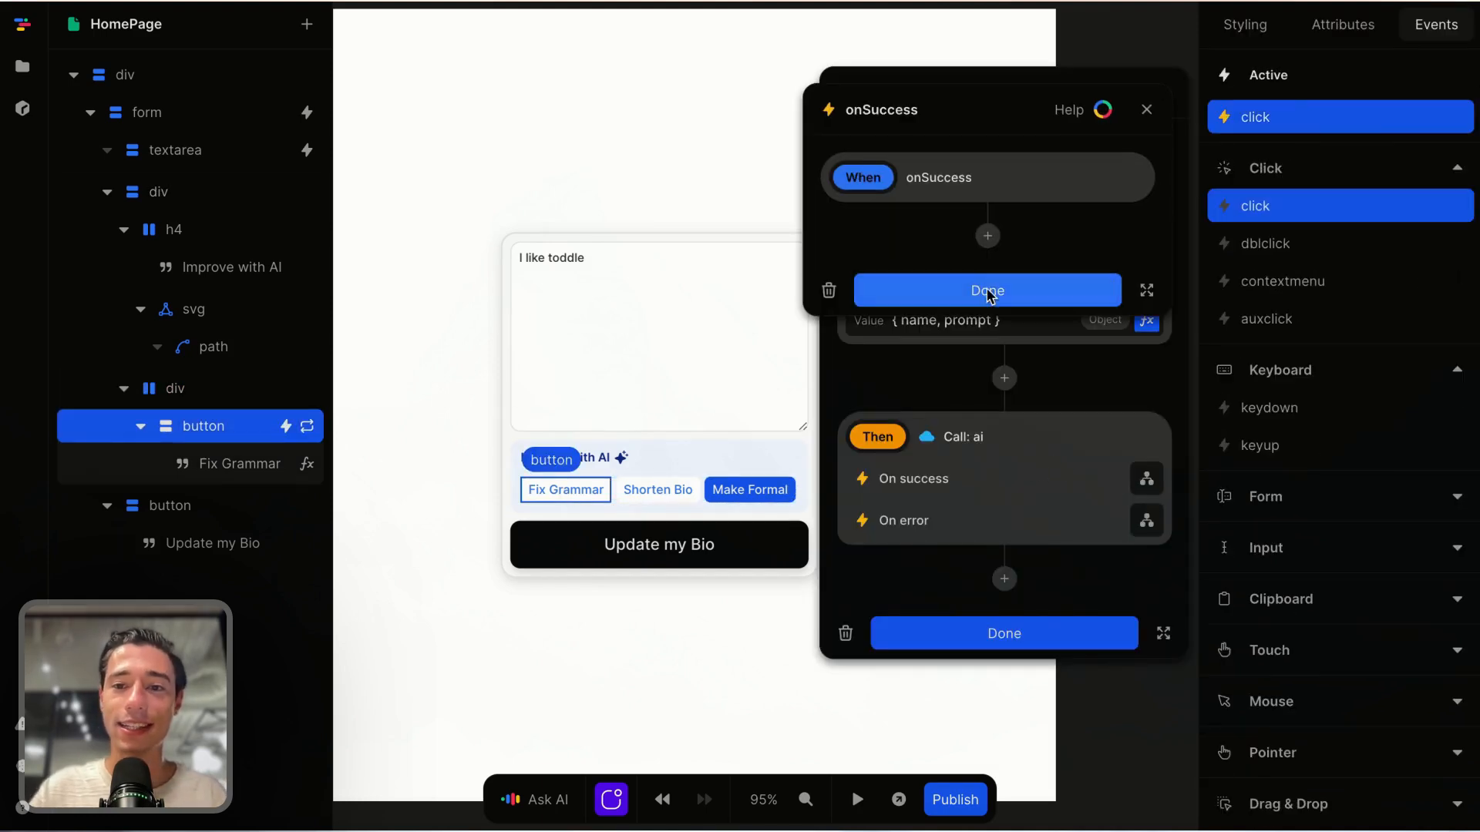
left_click(987, 236)
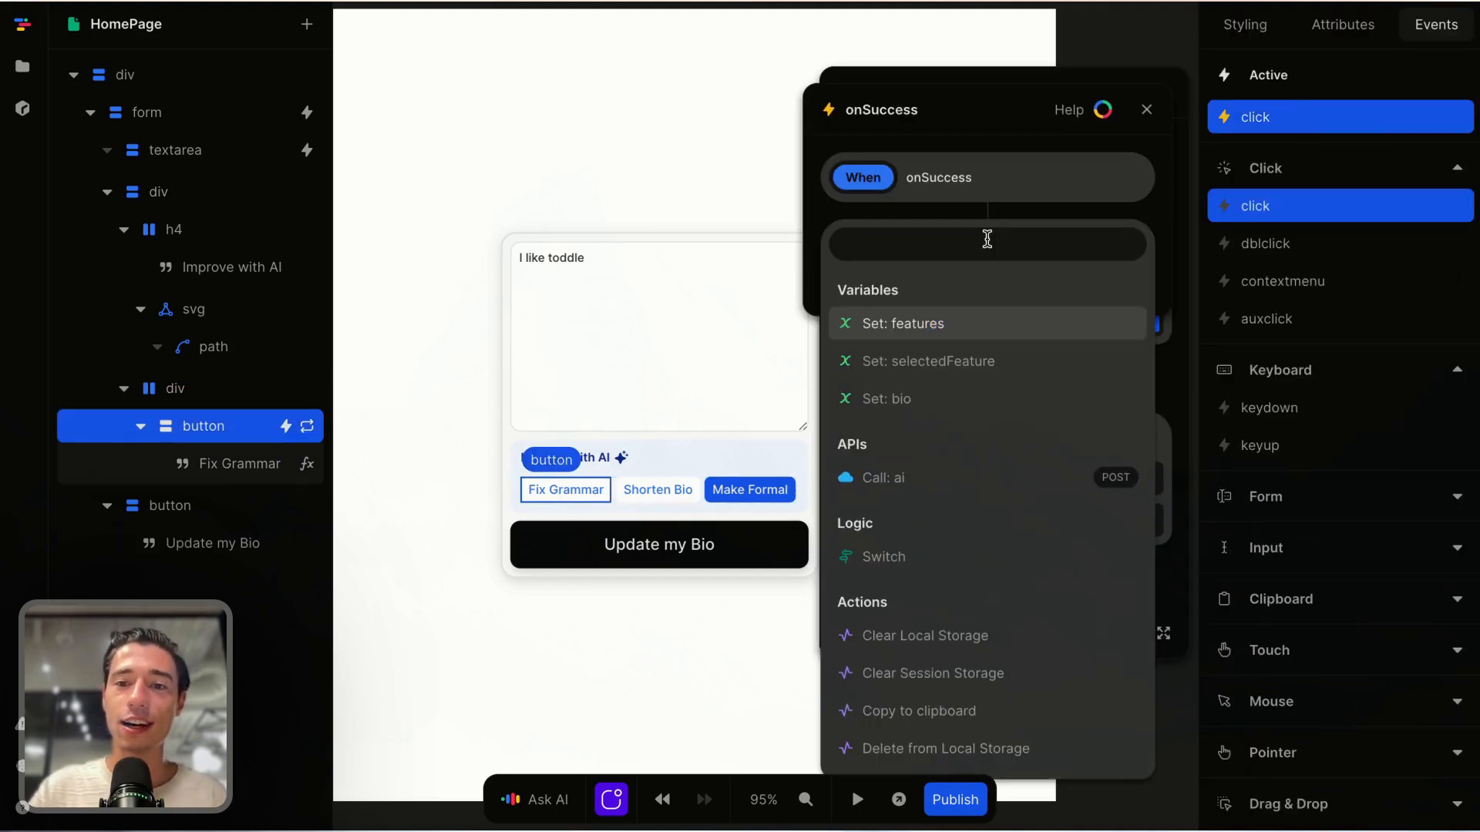
left_click(938, 398)
Step: Set the bio action's value with a formula that outputs the ai API's data, and finish the click workflow
left_click(1130, 336)
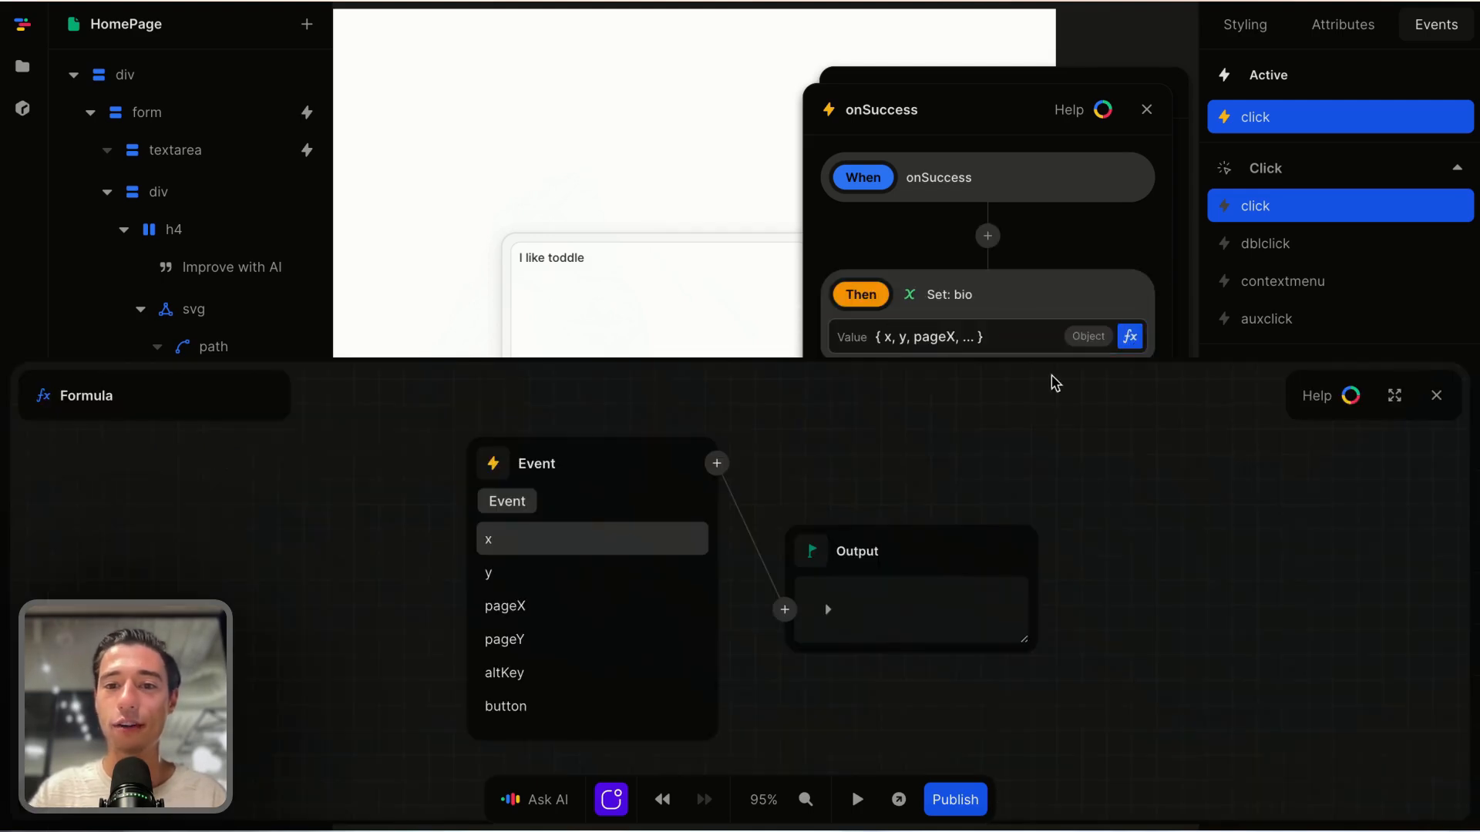
left_click(491, 466)
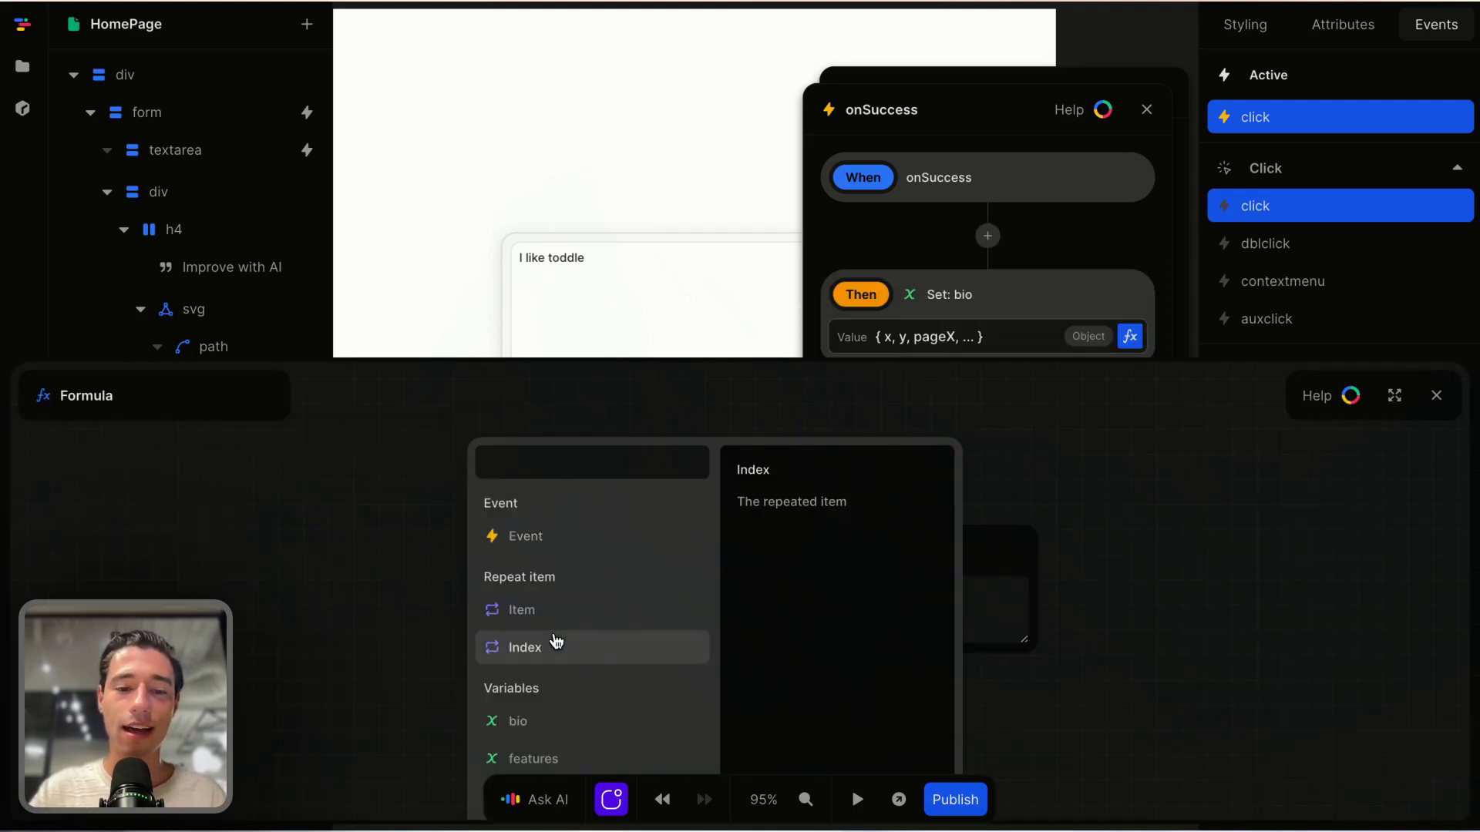
scroll(556, 640, "down", 1)
scroll(558, 678, "down", 2)
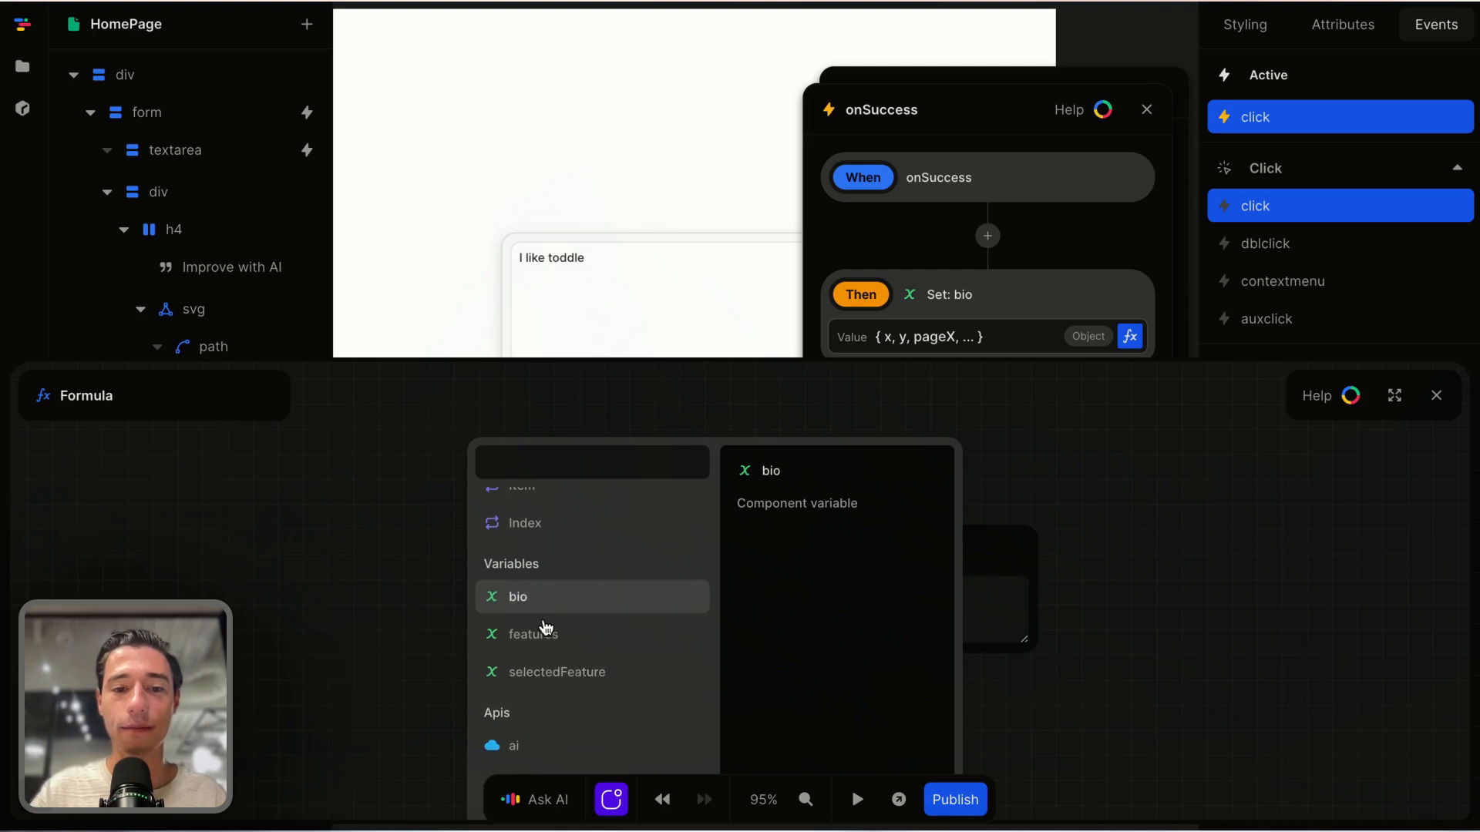
scroll(551, 585, "down", 1)
left_click(515, 701)
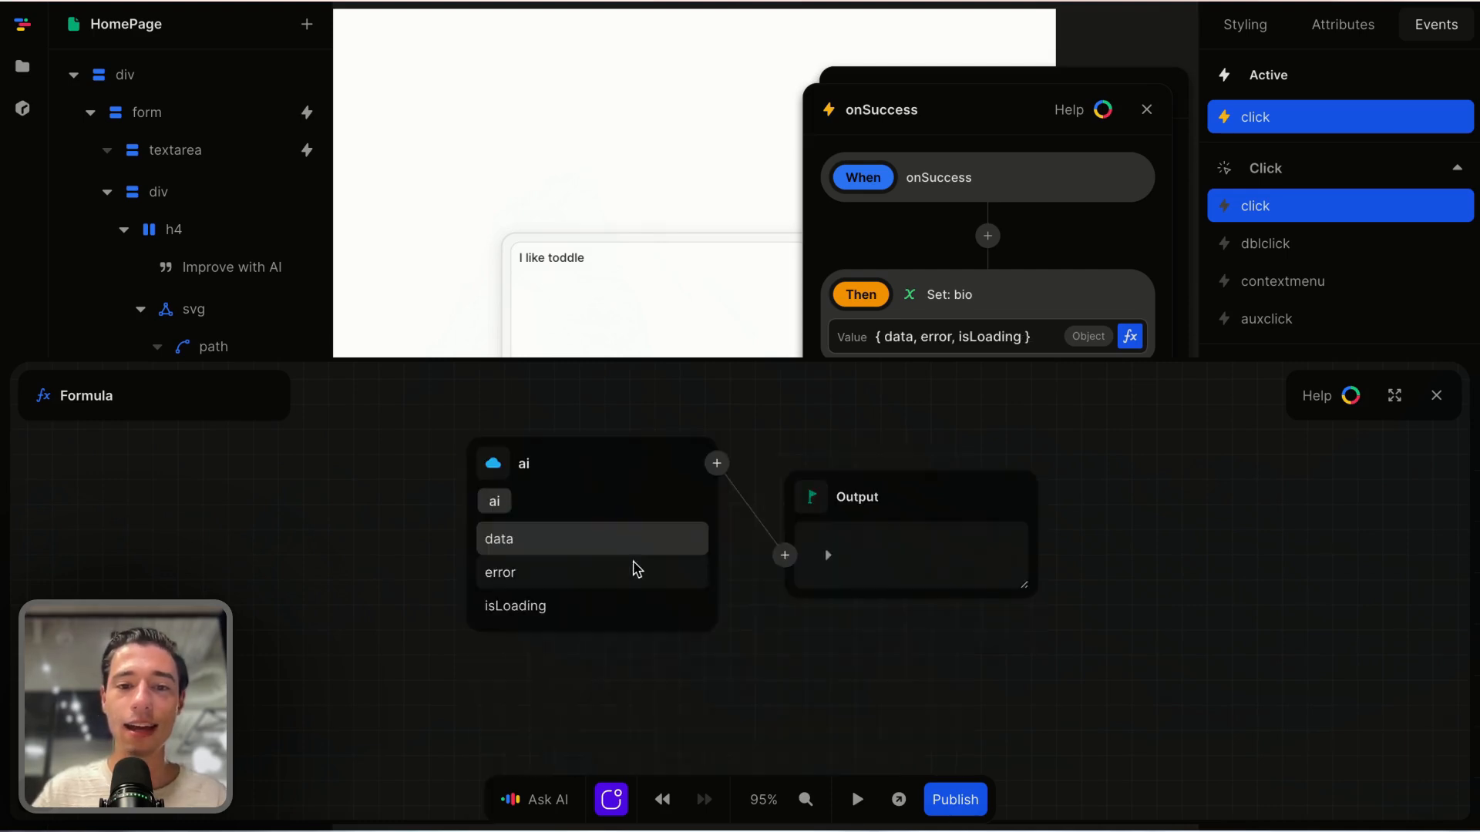
left_click(567, 544)
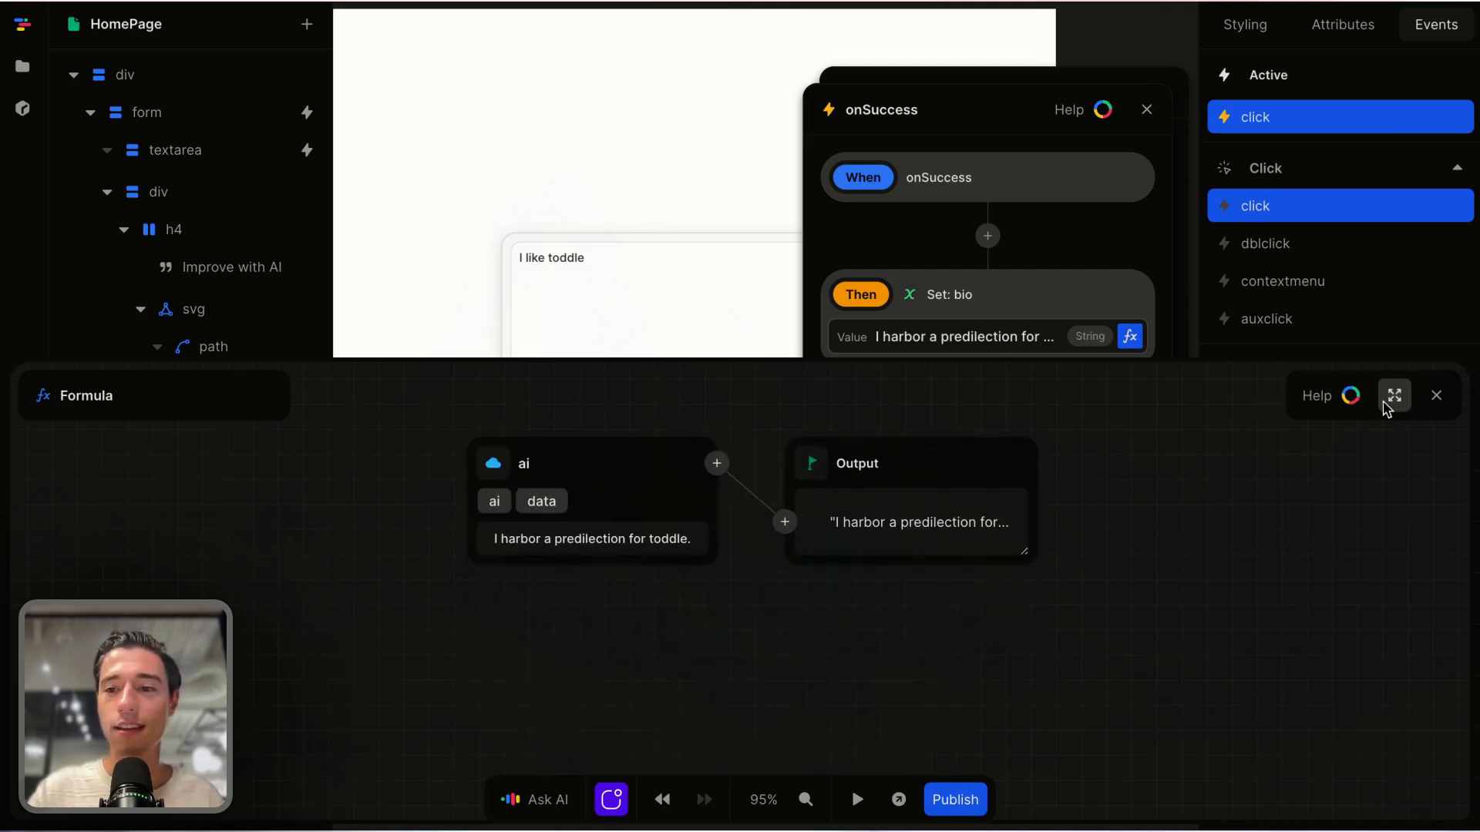
left_click(1394, 395)
left_click(1024, 442)
left_click(1015, 625)
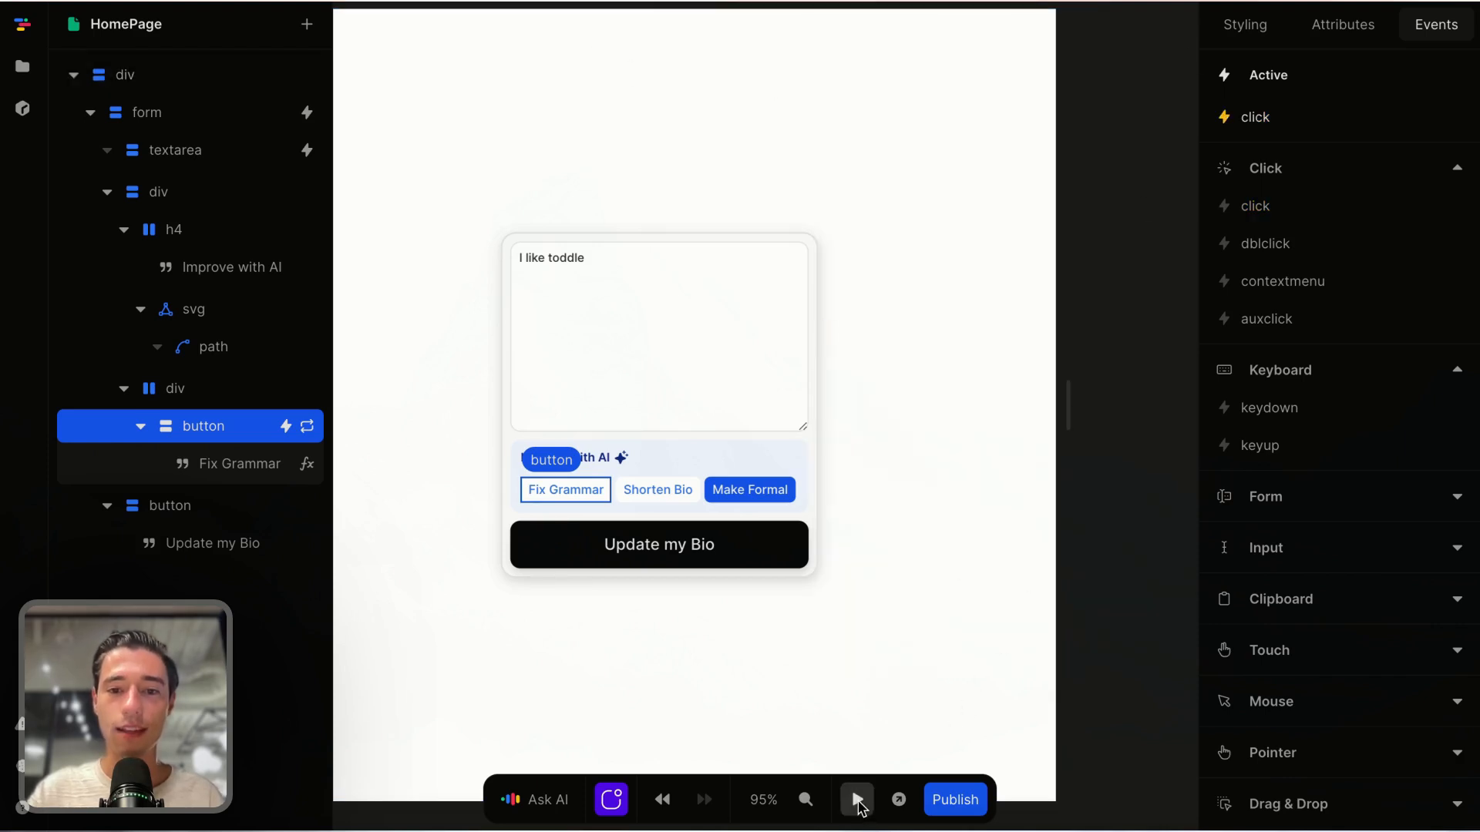
Step: Test the form by applying Shorten Bio, Fix Grammar and Make Formal in turn to the bio text
left_click(856, 799)
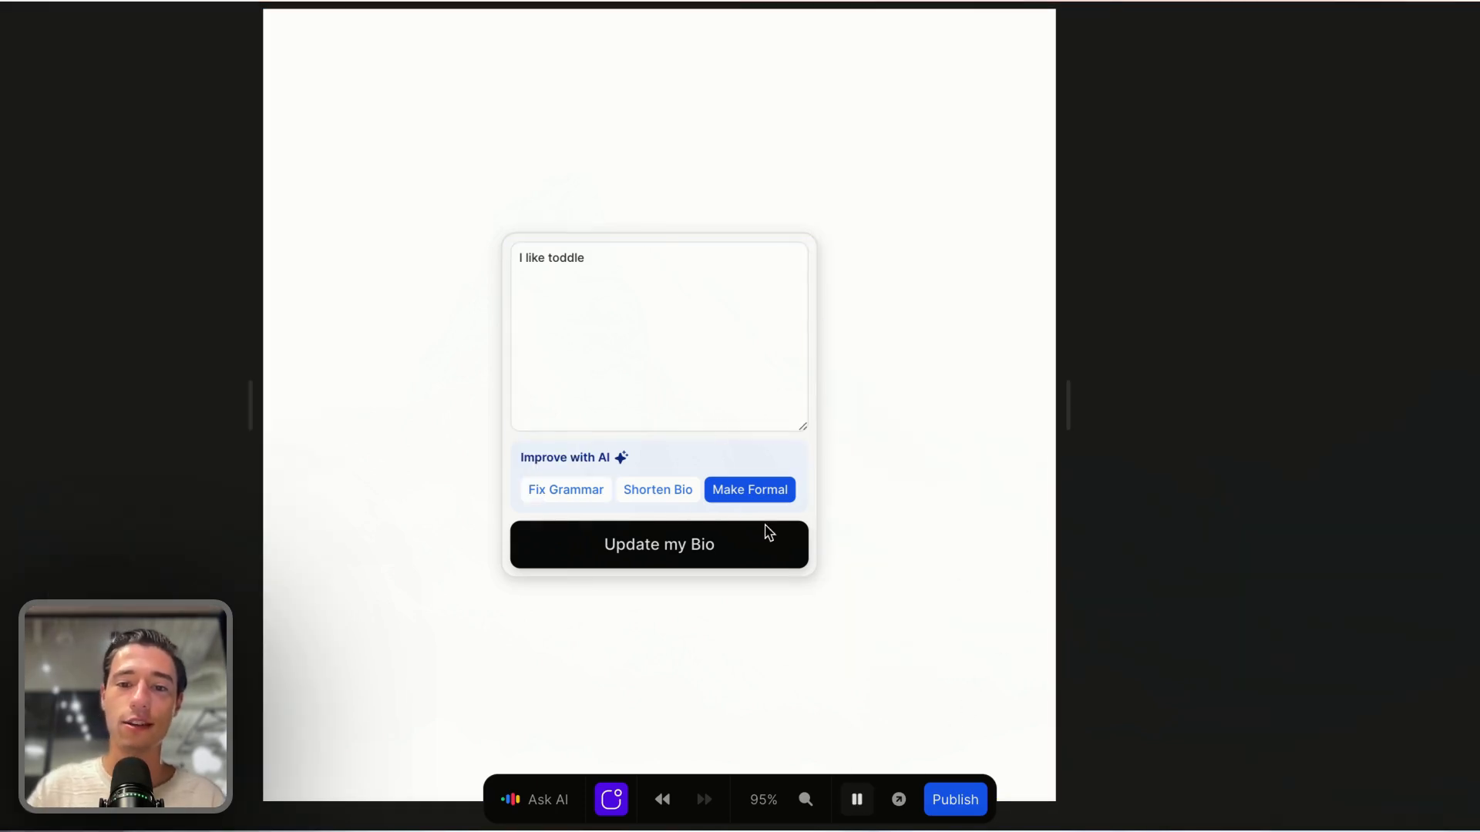
left_click(669, 496)
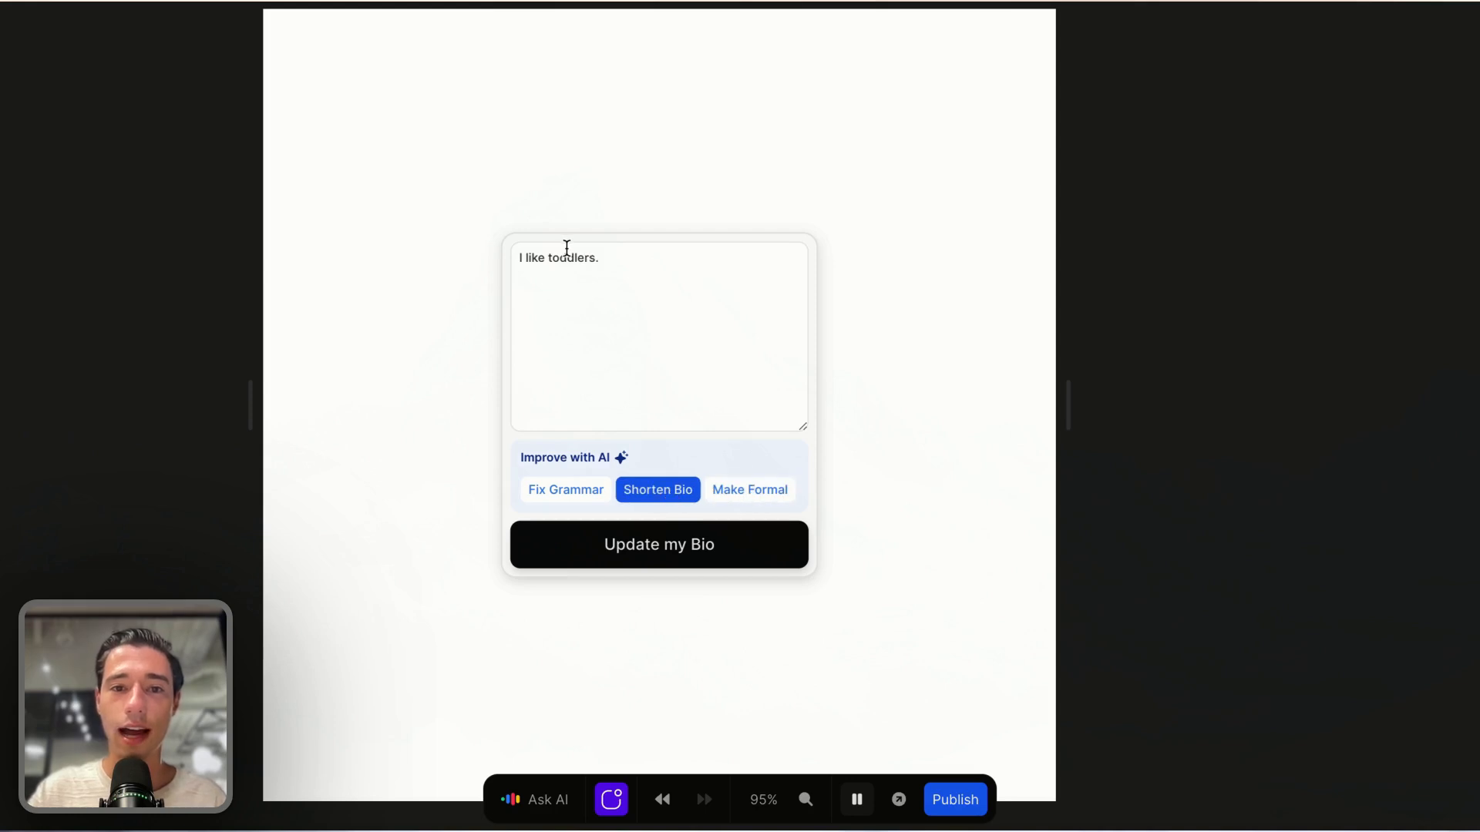
left_click_drag(575, 252, 607, 254)
left_click(619, 254)
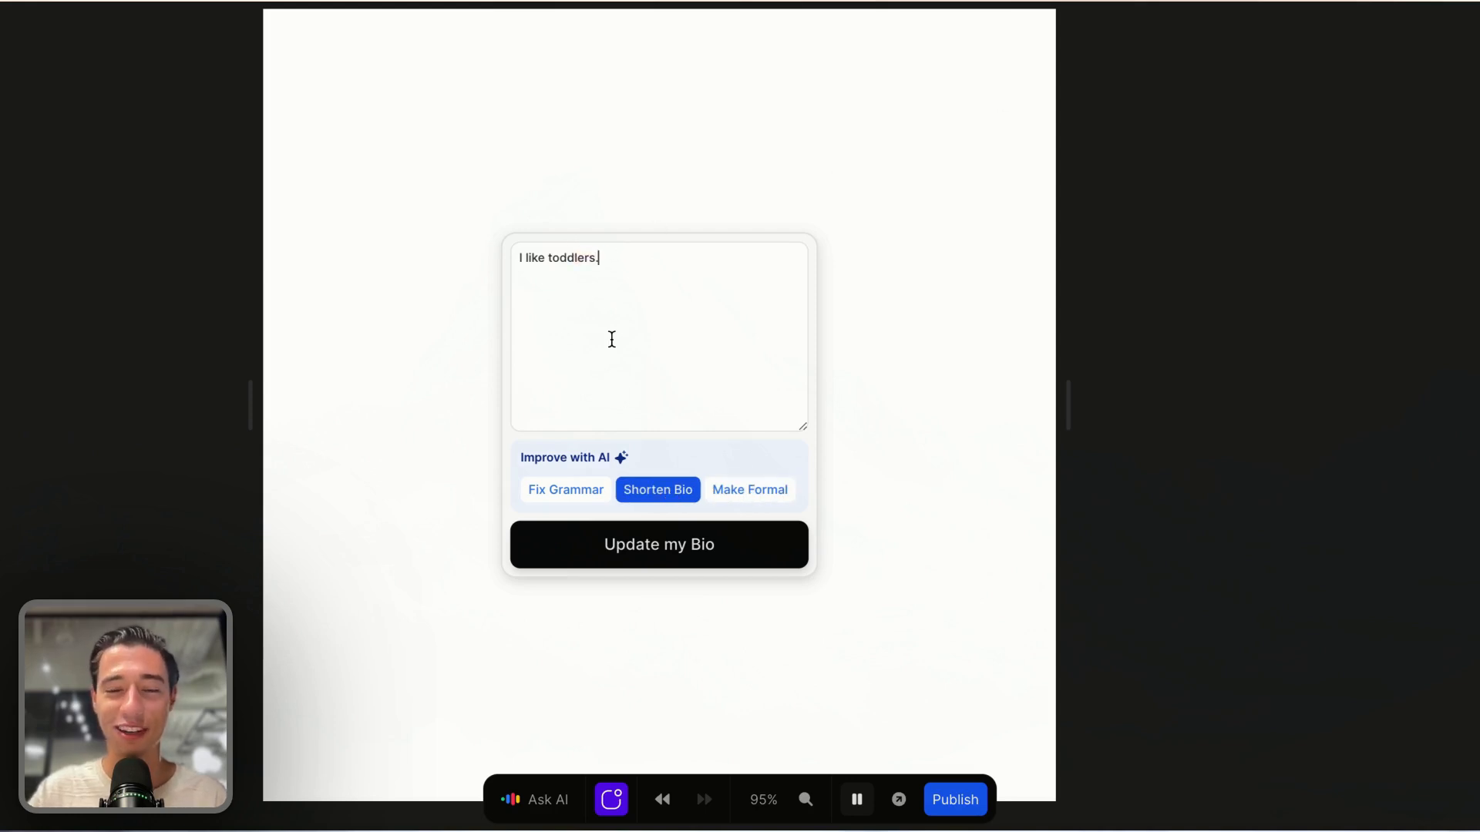
left_click(562, 497)
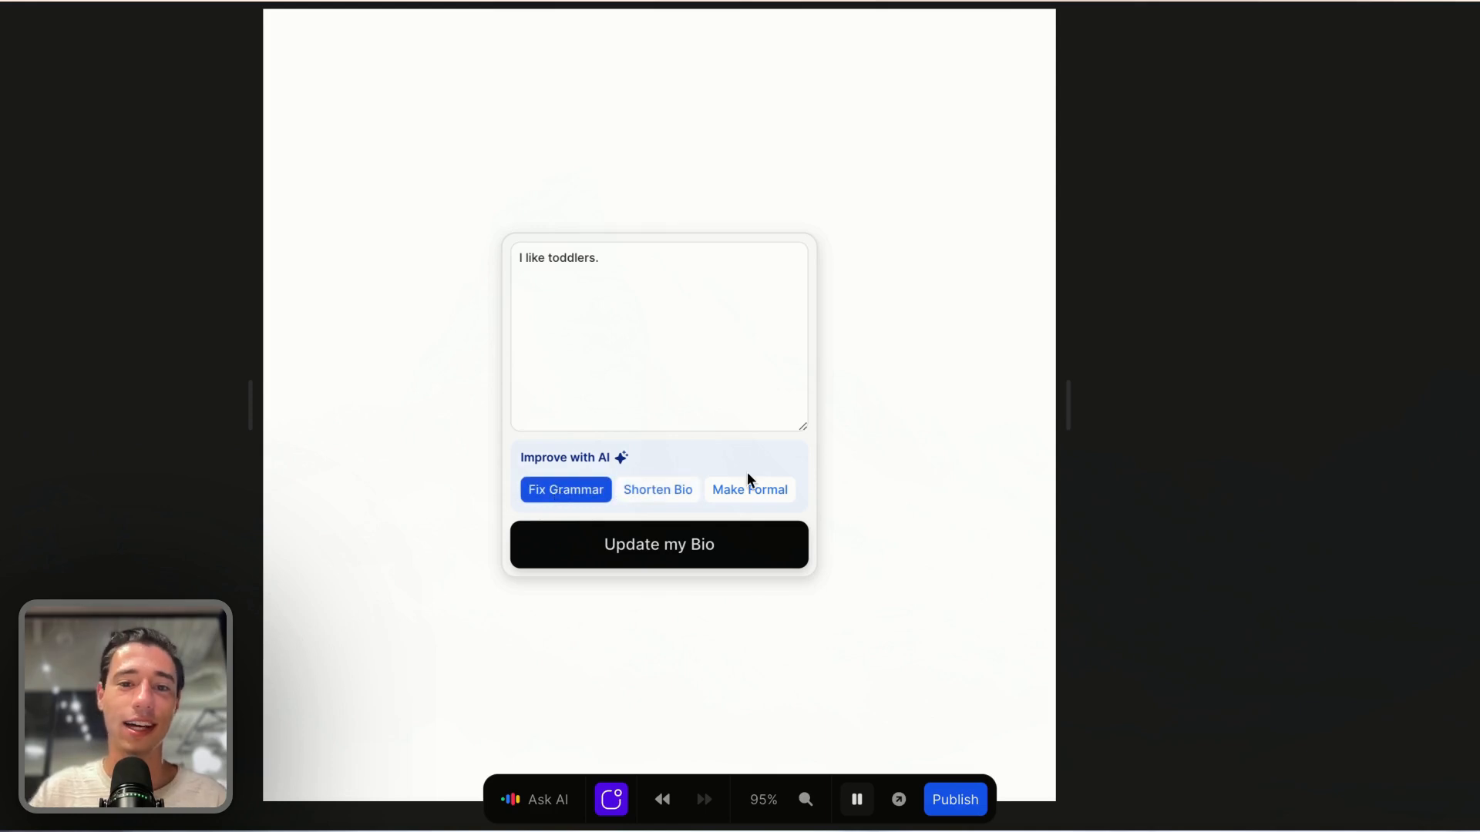
left_click(753, 497)
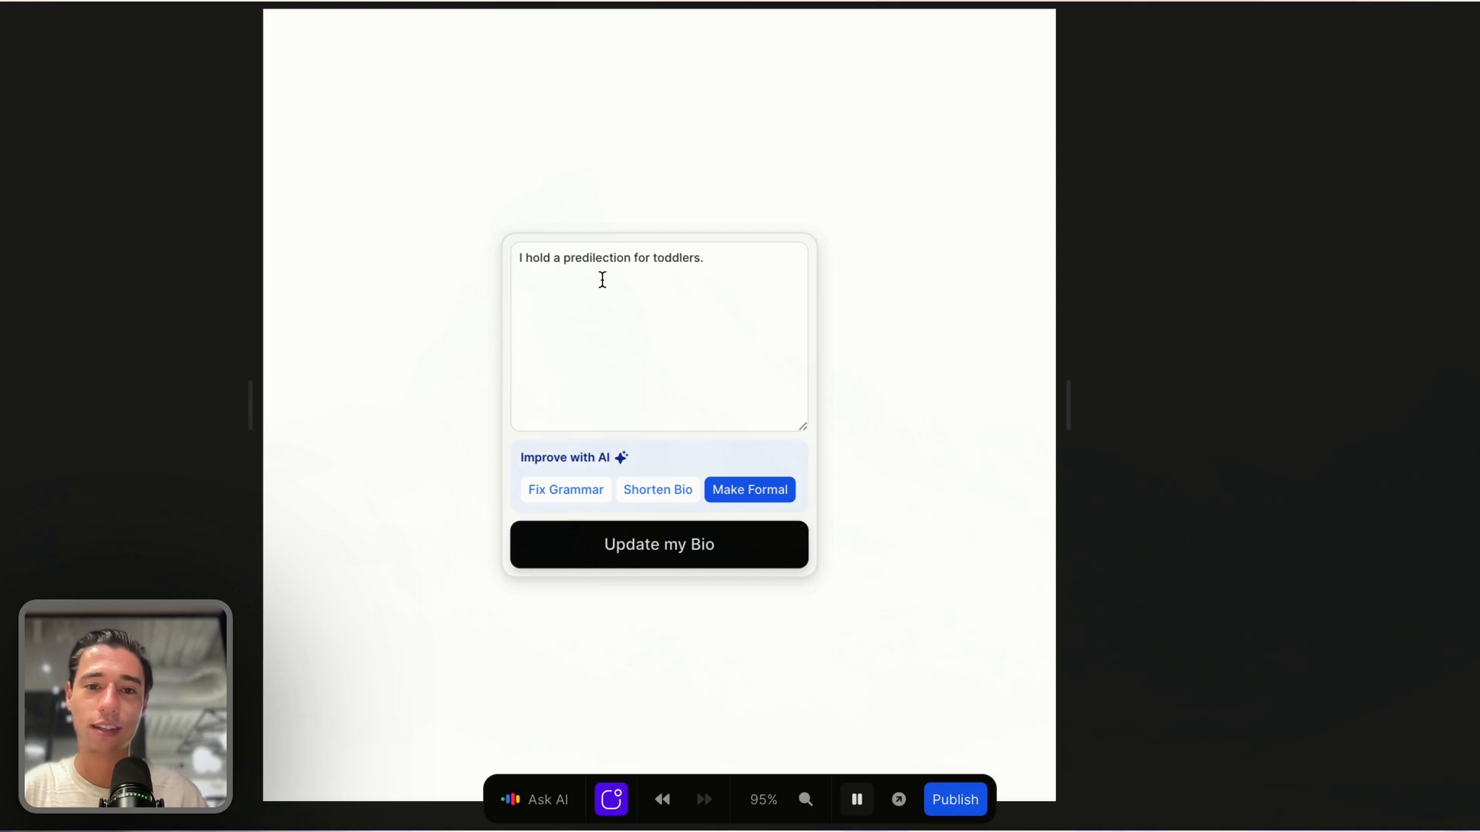
left_click_drag(638, 257, 743, 255)
left_click(769, 313)
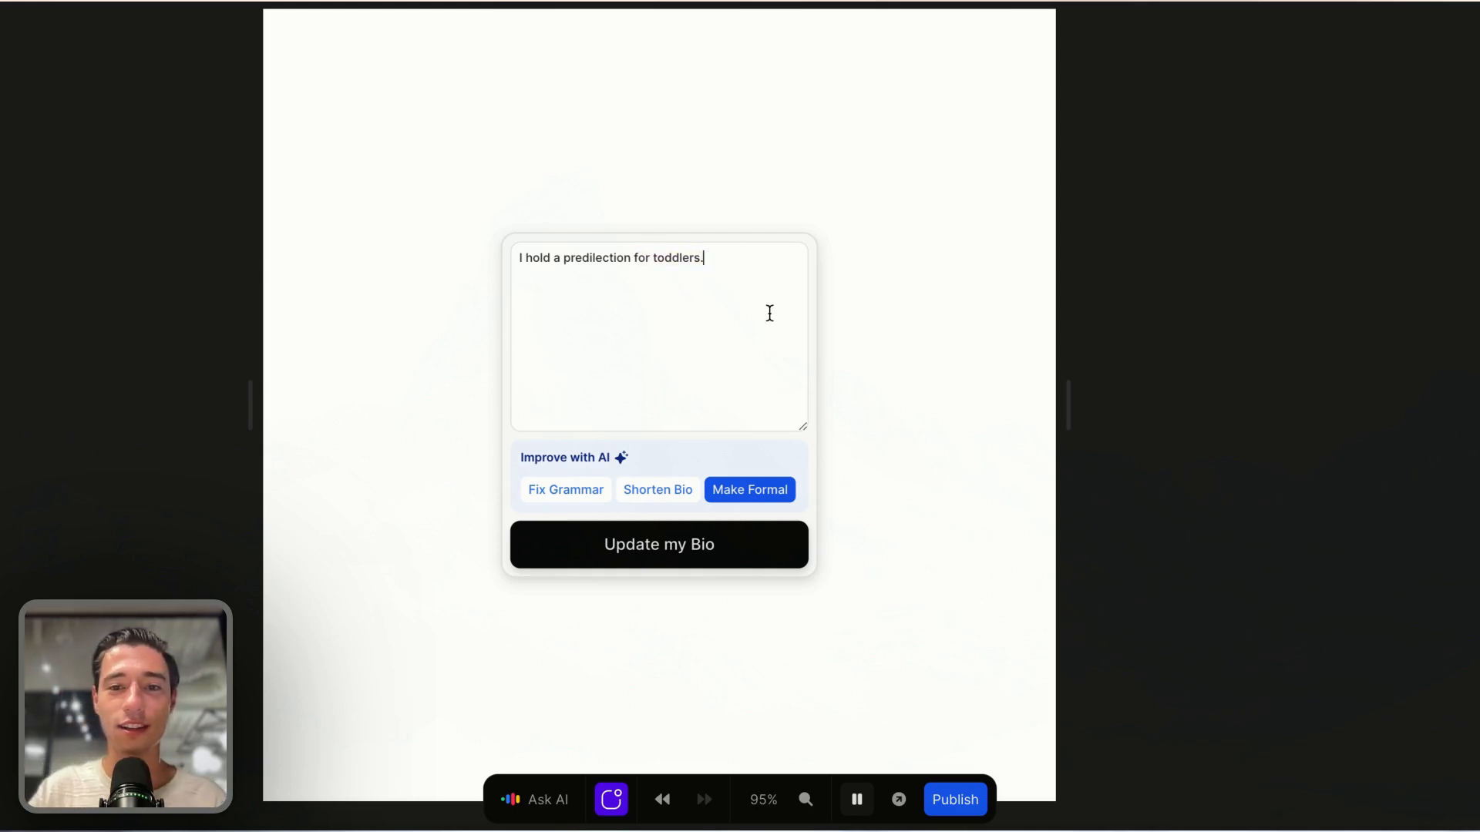
Step: Replace the bio text with "I like to go grocery shopping at walmart" and apply Make Formal
key("ctrl+a")
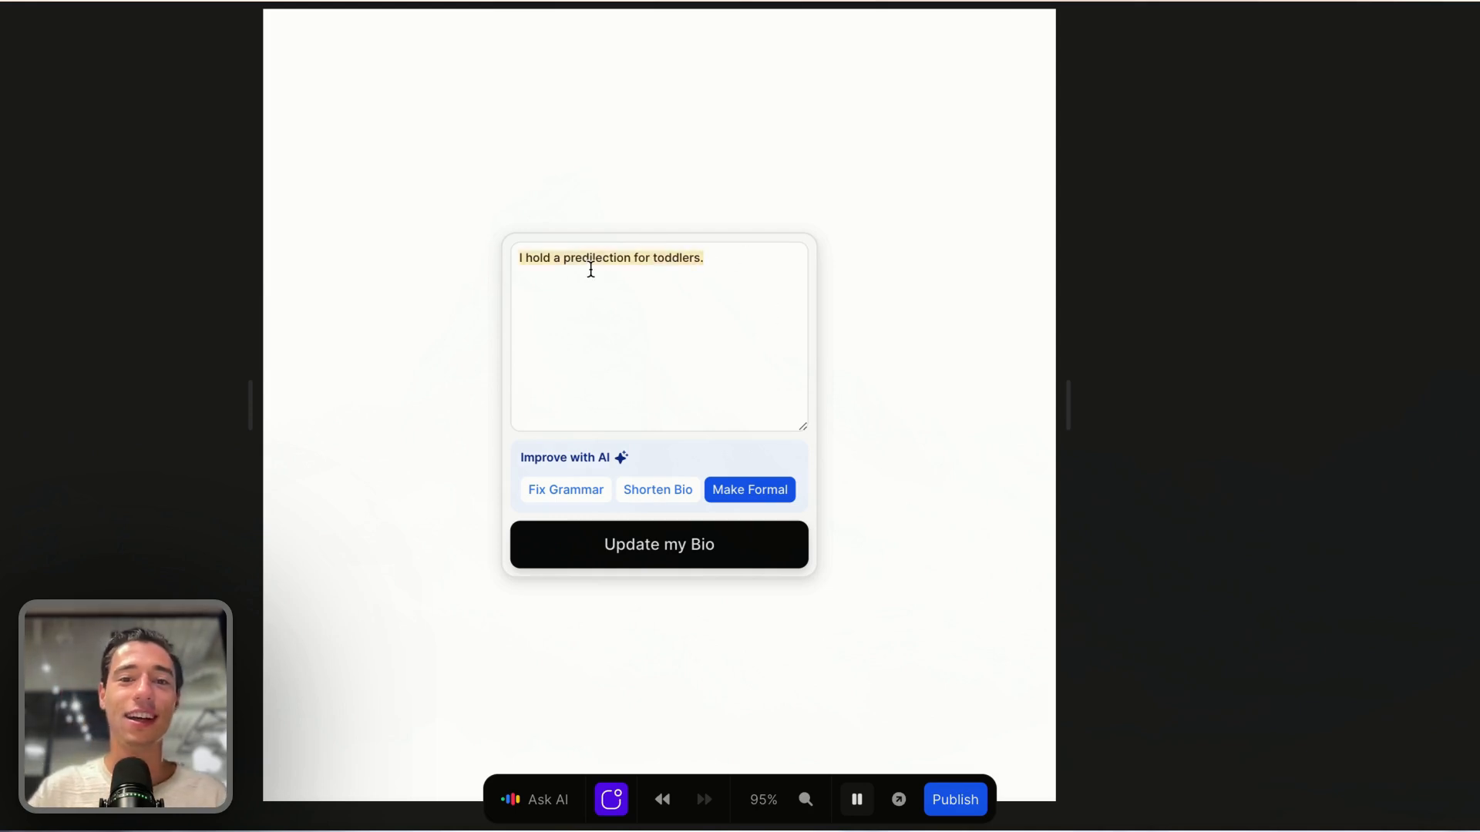
key("BackSpace")
type("I")
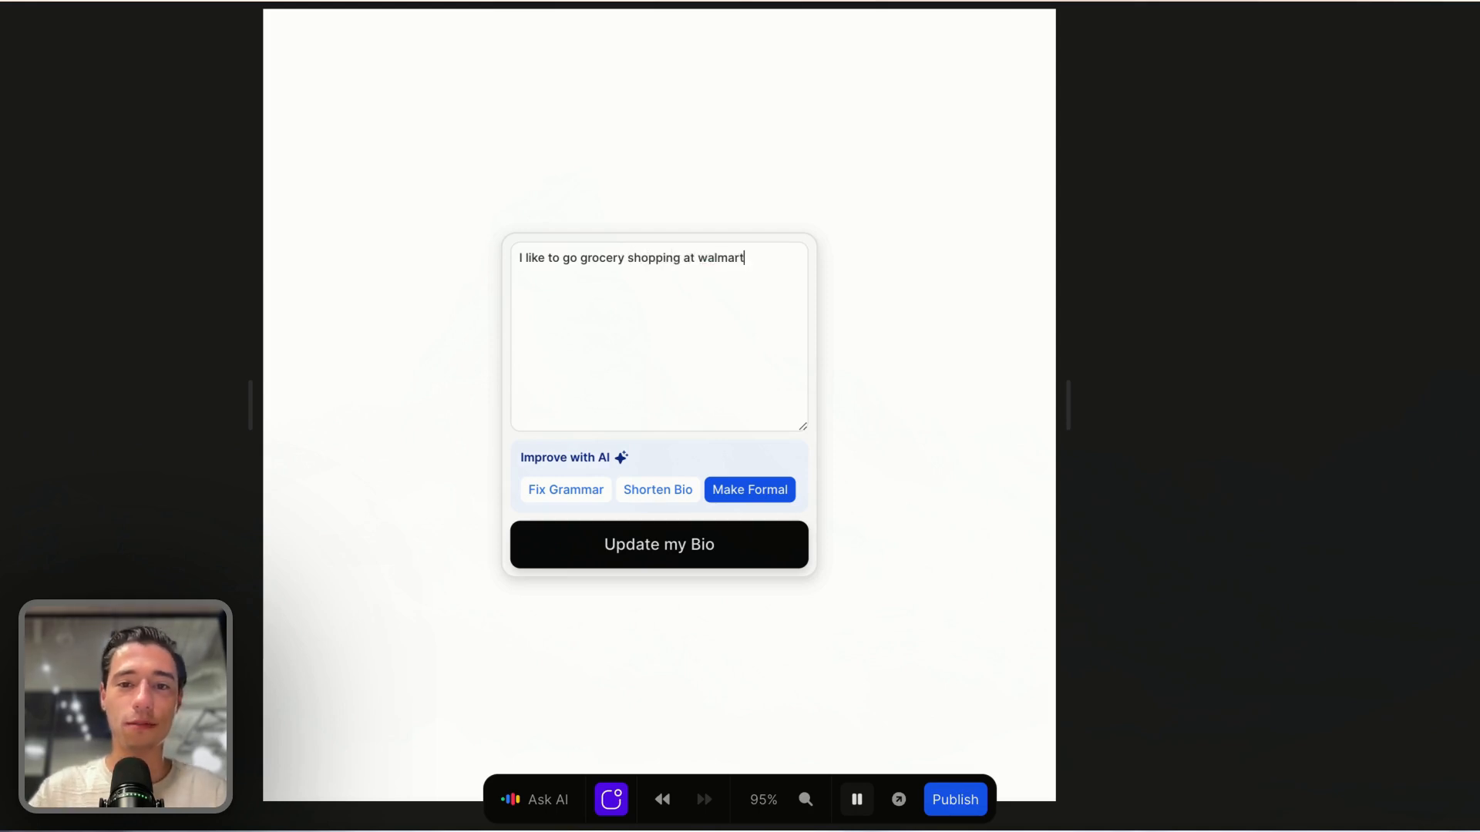
left_click(733, 497)
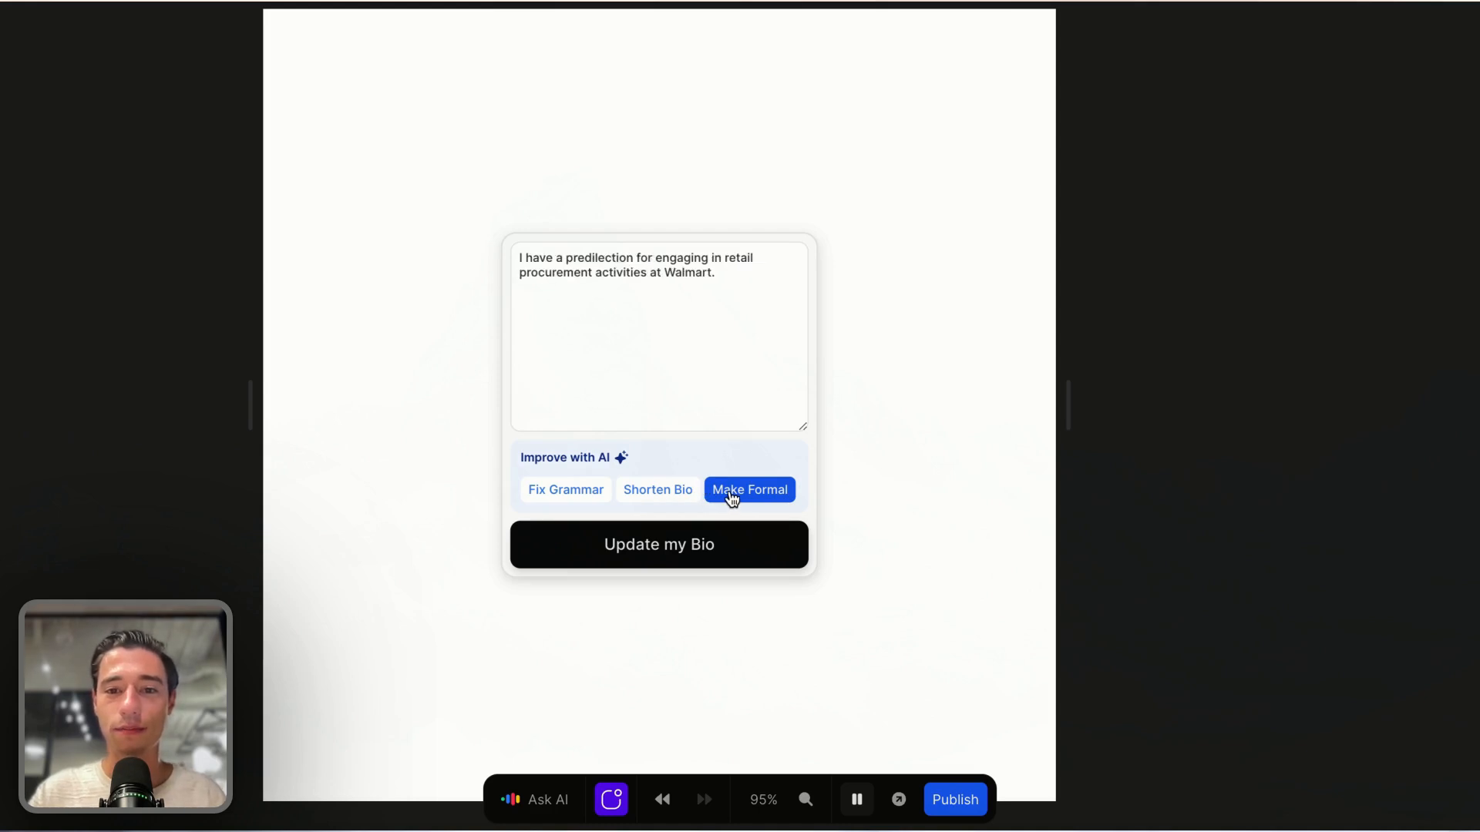
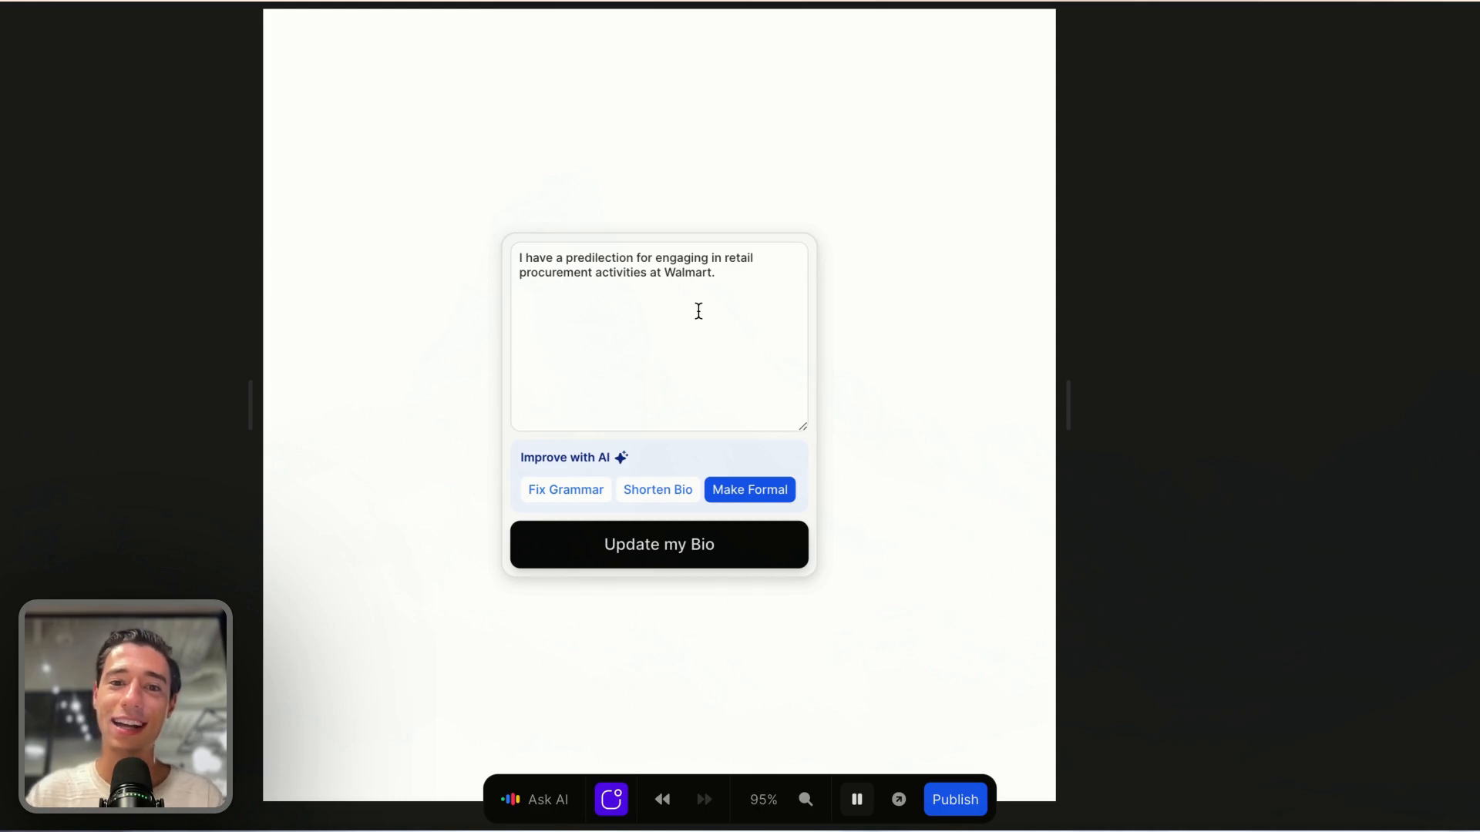
Step: In the Fix Grammar button's click workflow, add a Set: selectedFeature action with an empty value after Set: bio in the On success branch
left_click(856, 799)
left_click(729, 261)
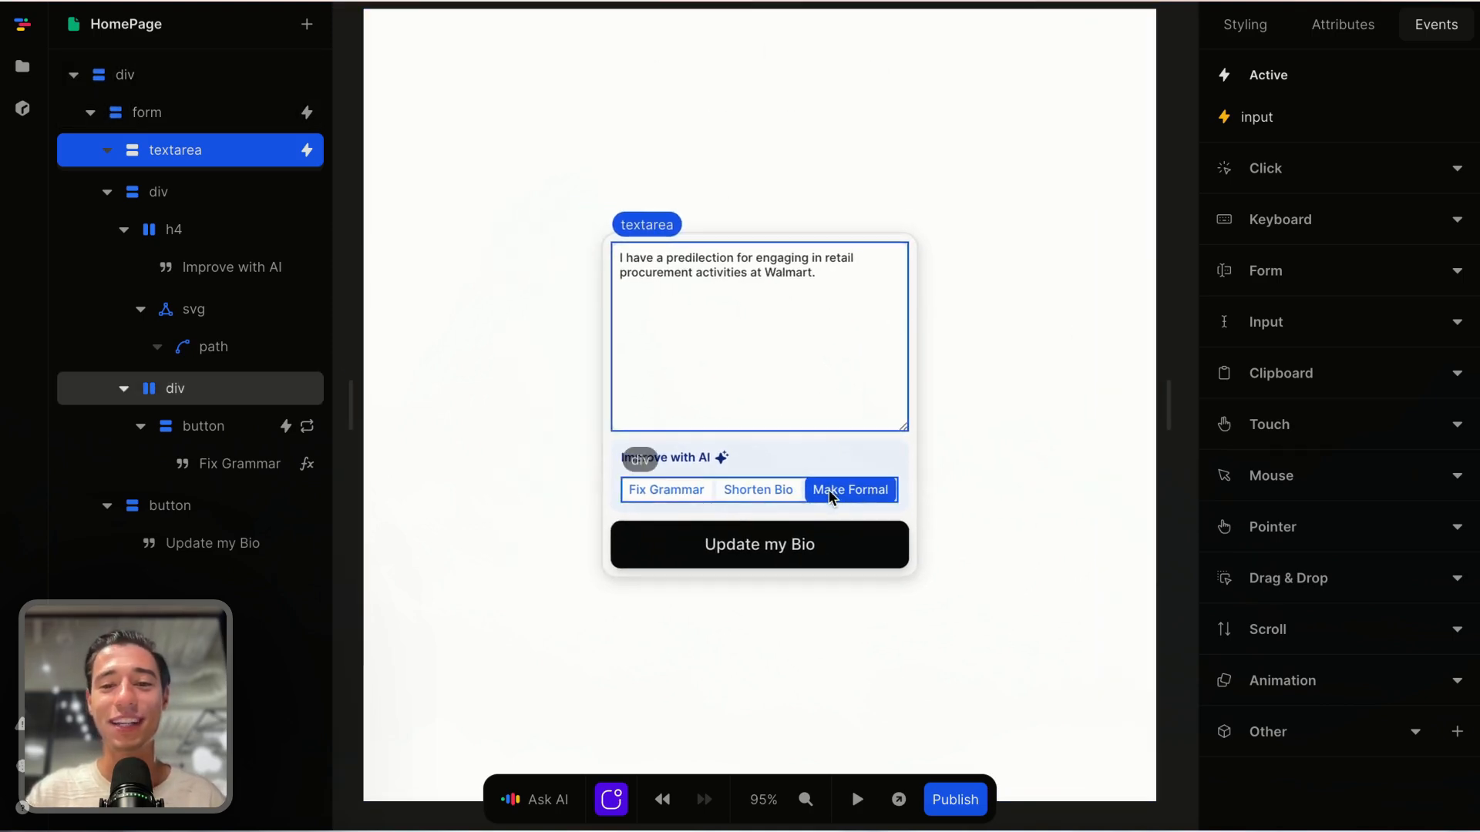
left_click(866, 495)
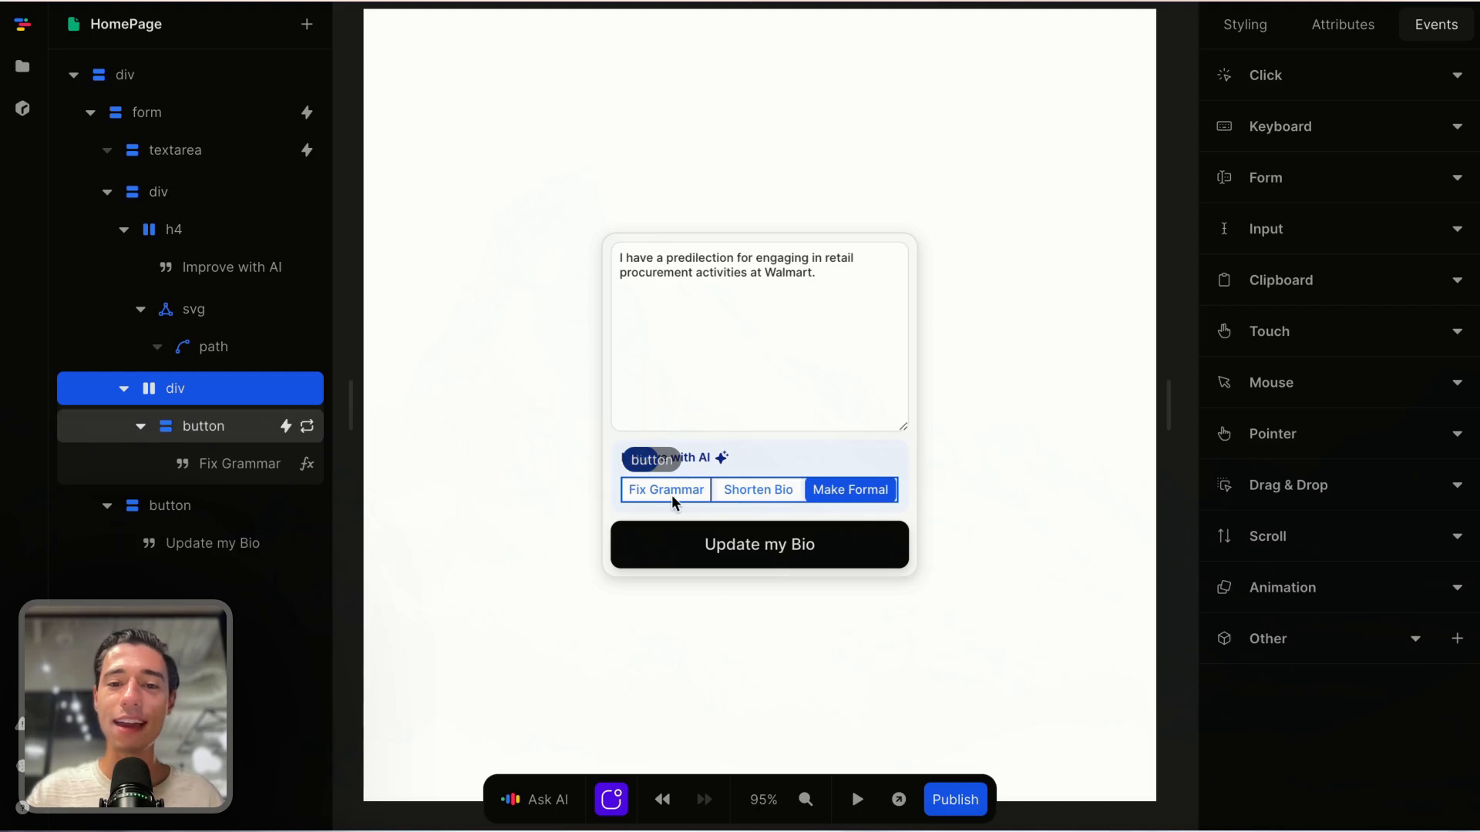
left_click(848, 494)
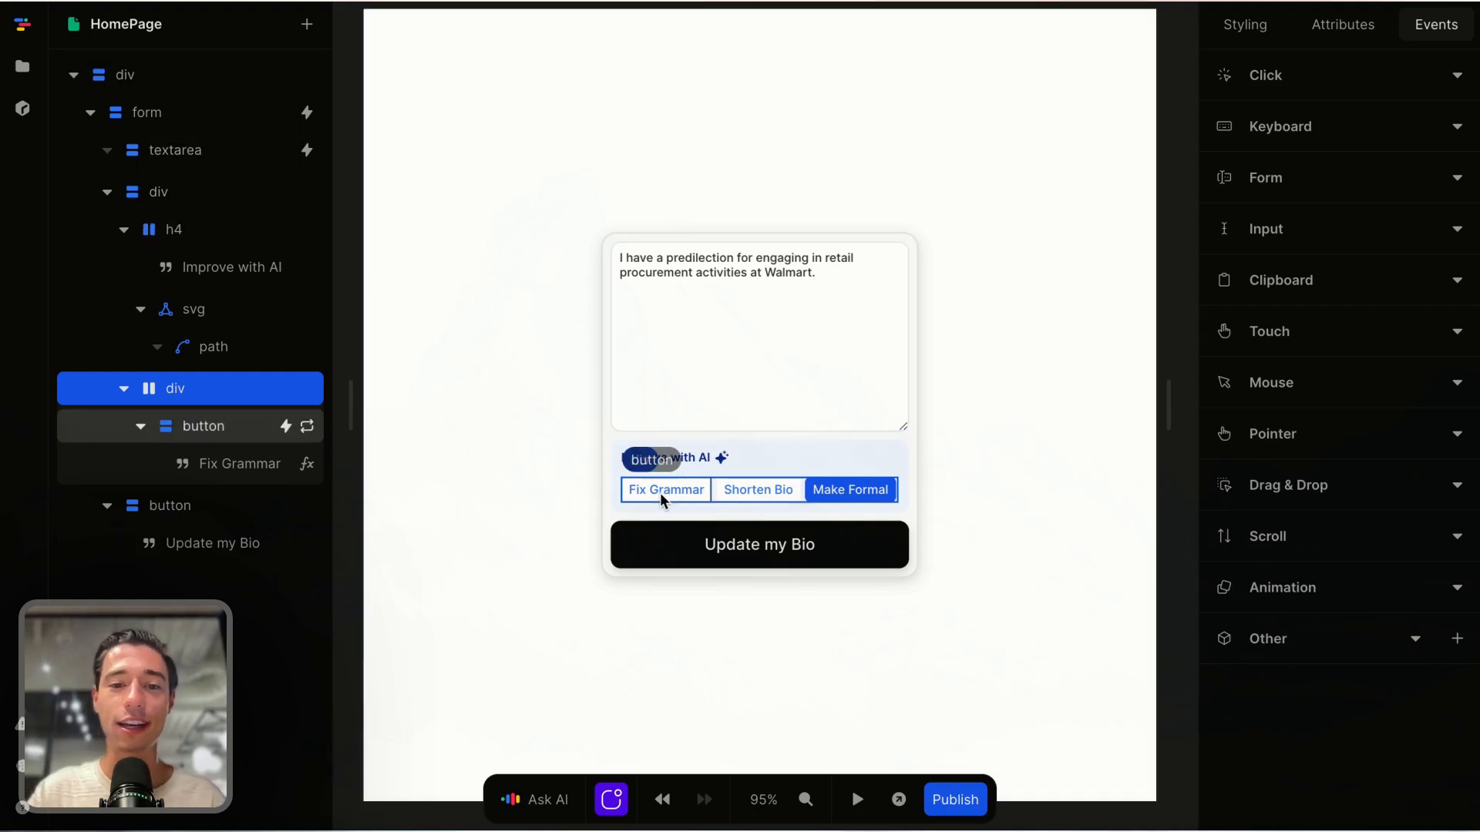
left_click(1271, 116)
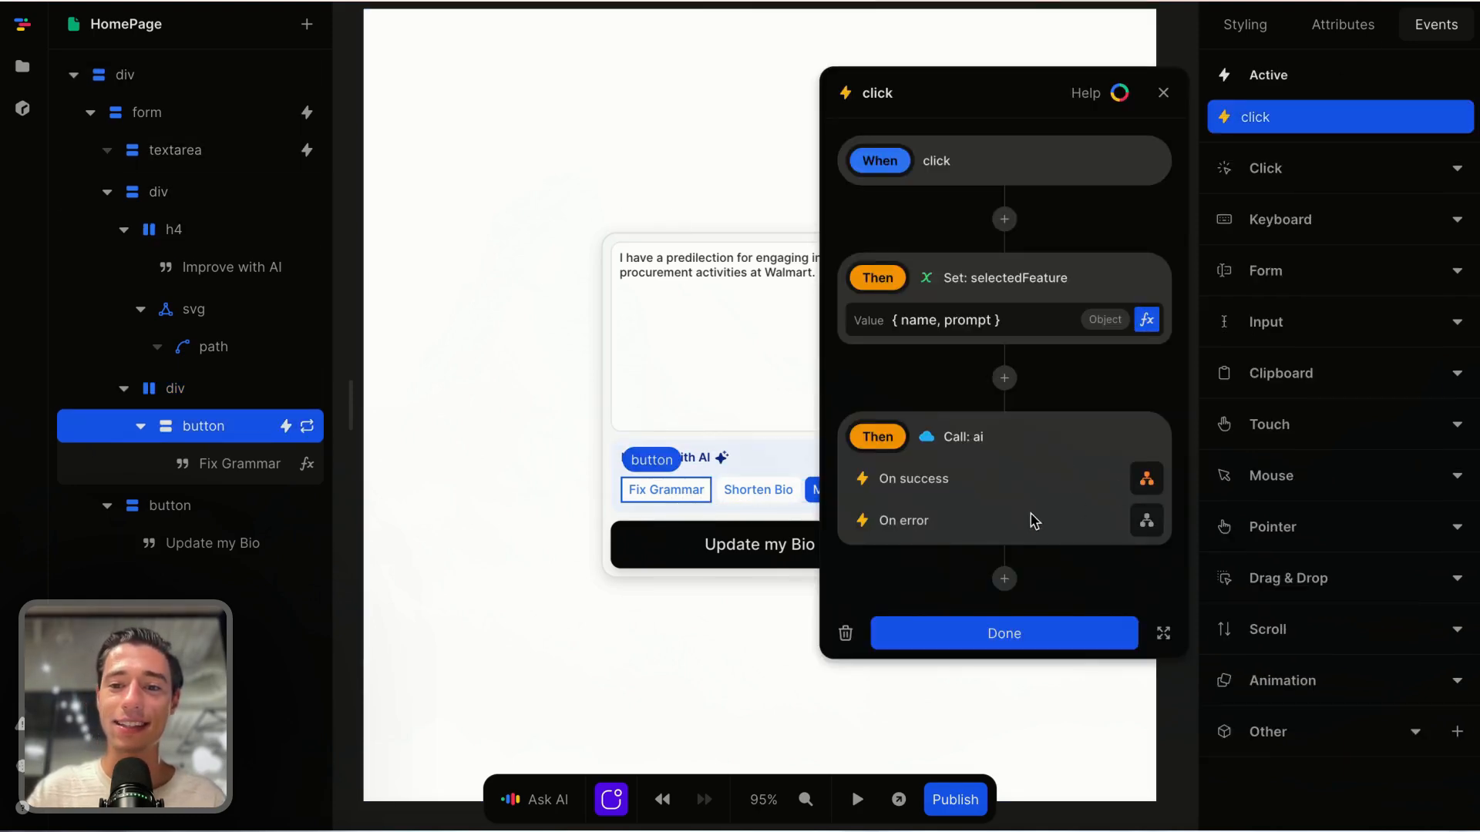
left_click(1146, 478)
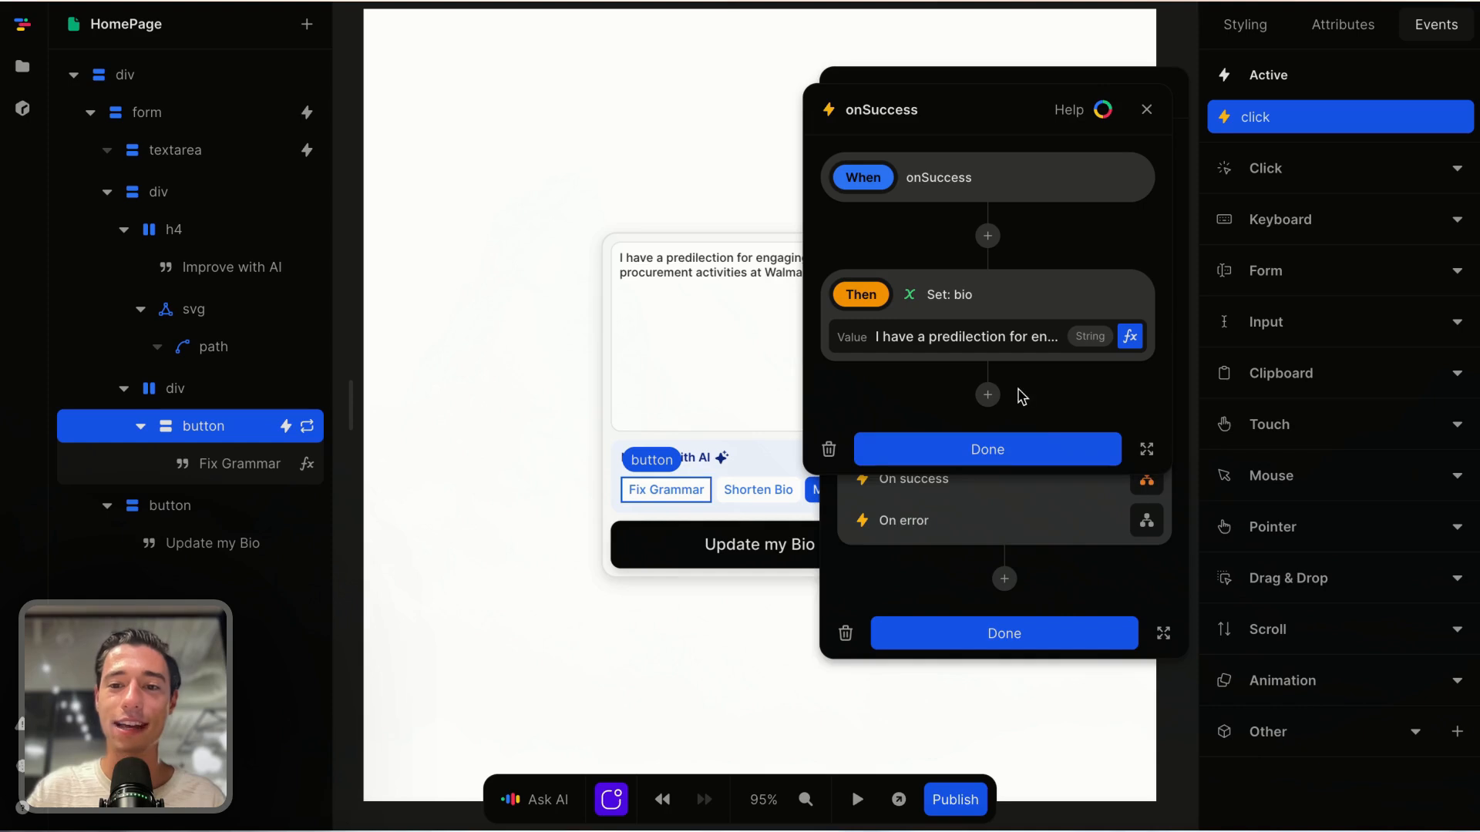
left_click(980, 385)
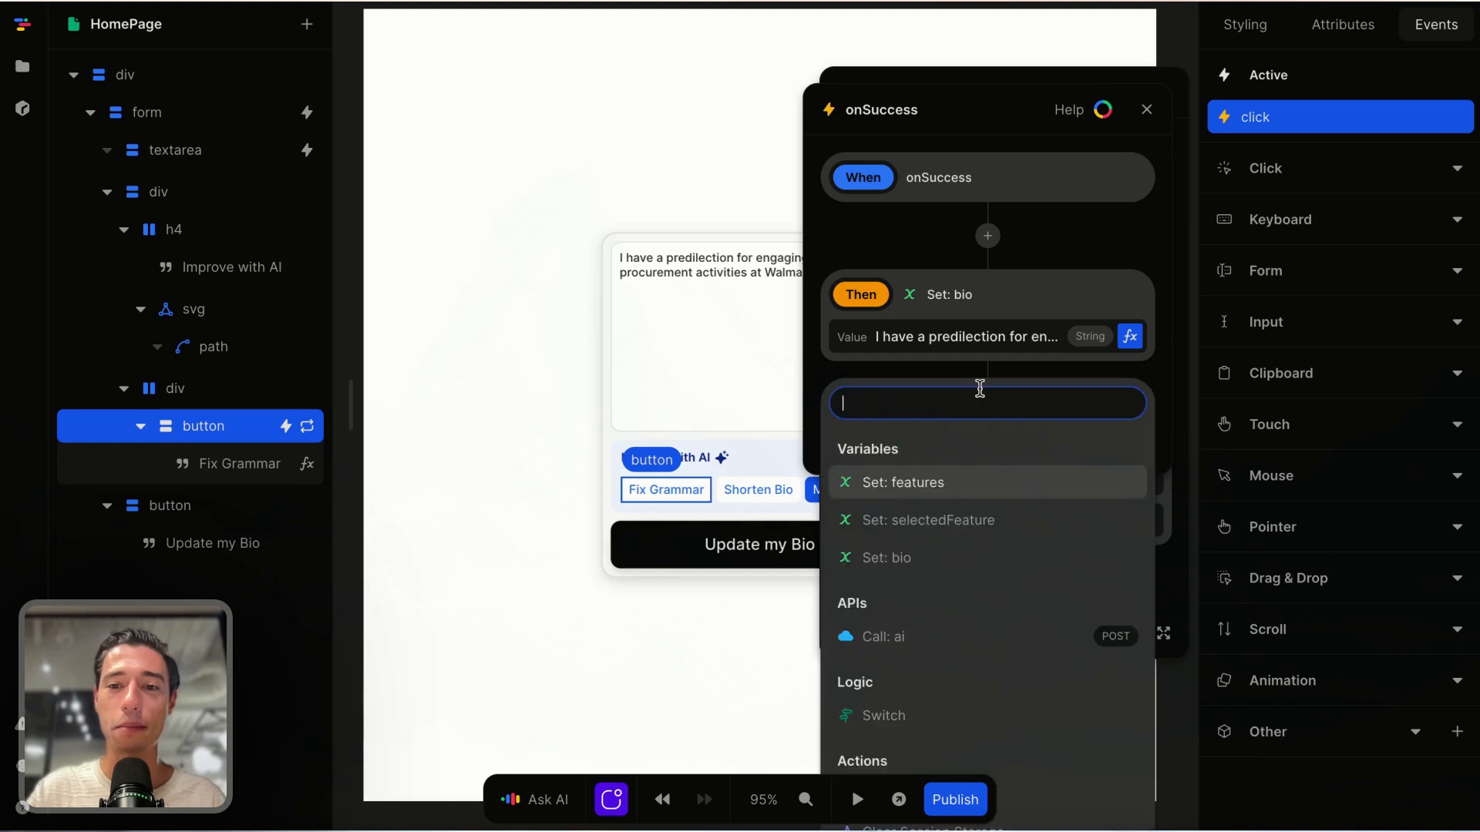
left_click(918, 520)
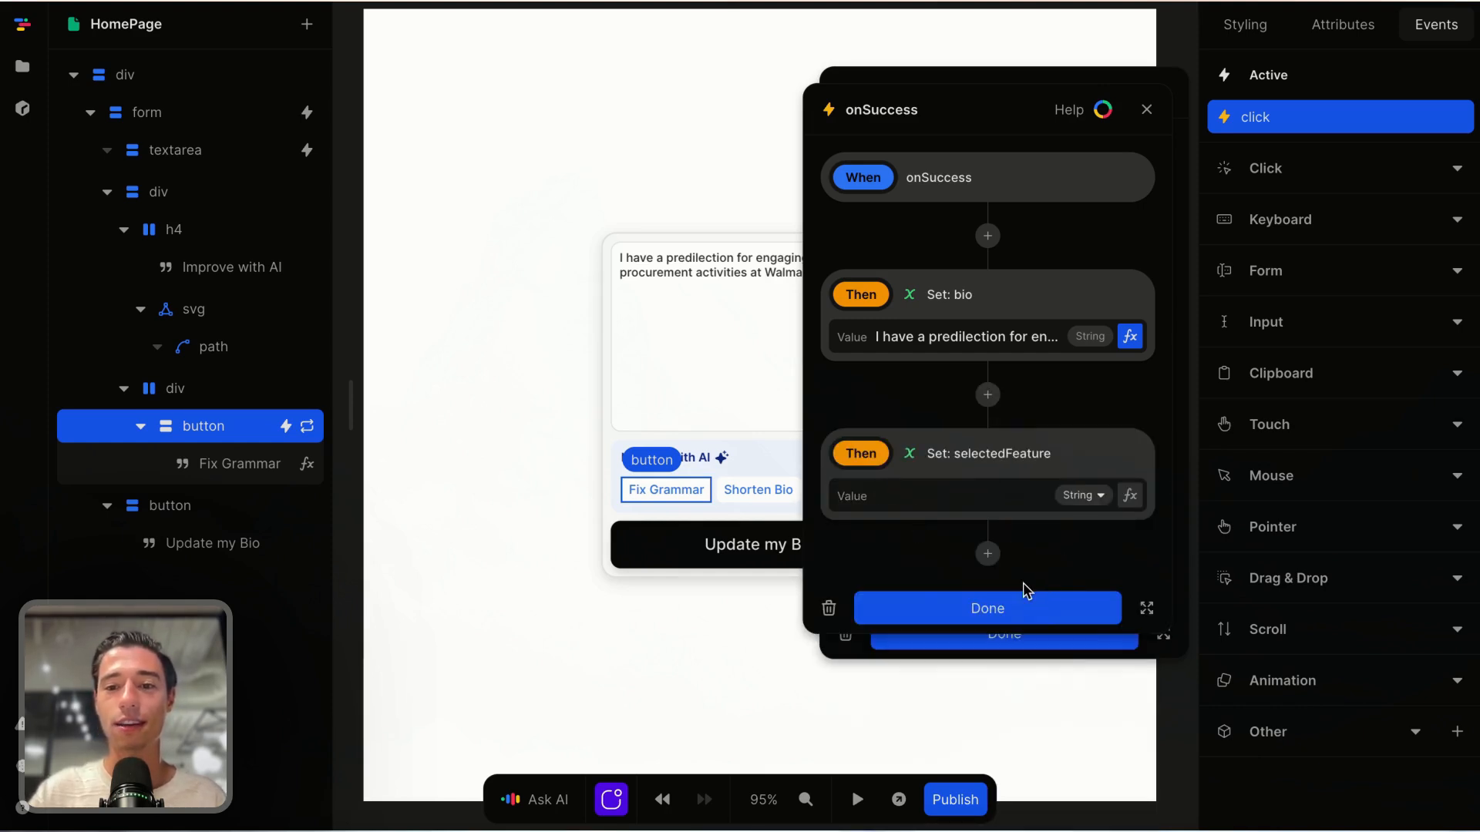
left_click(994, 608)
left_click(1004, 634)
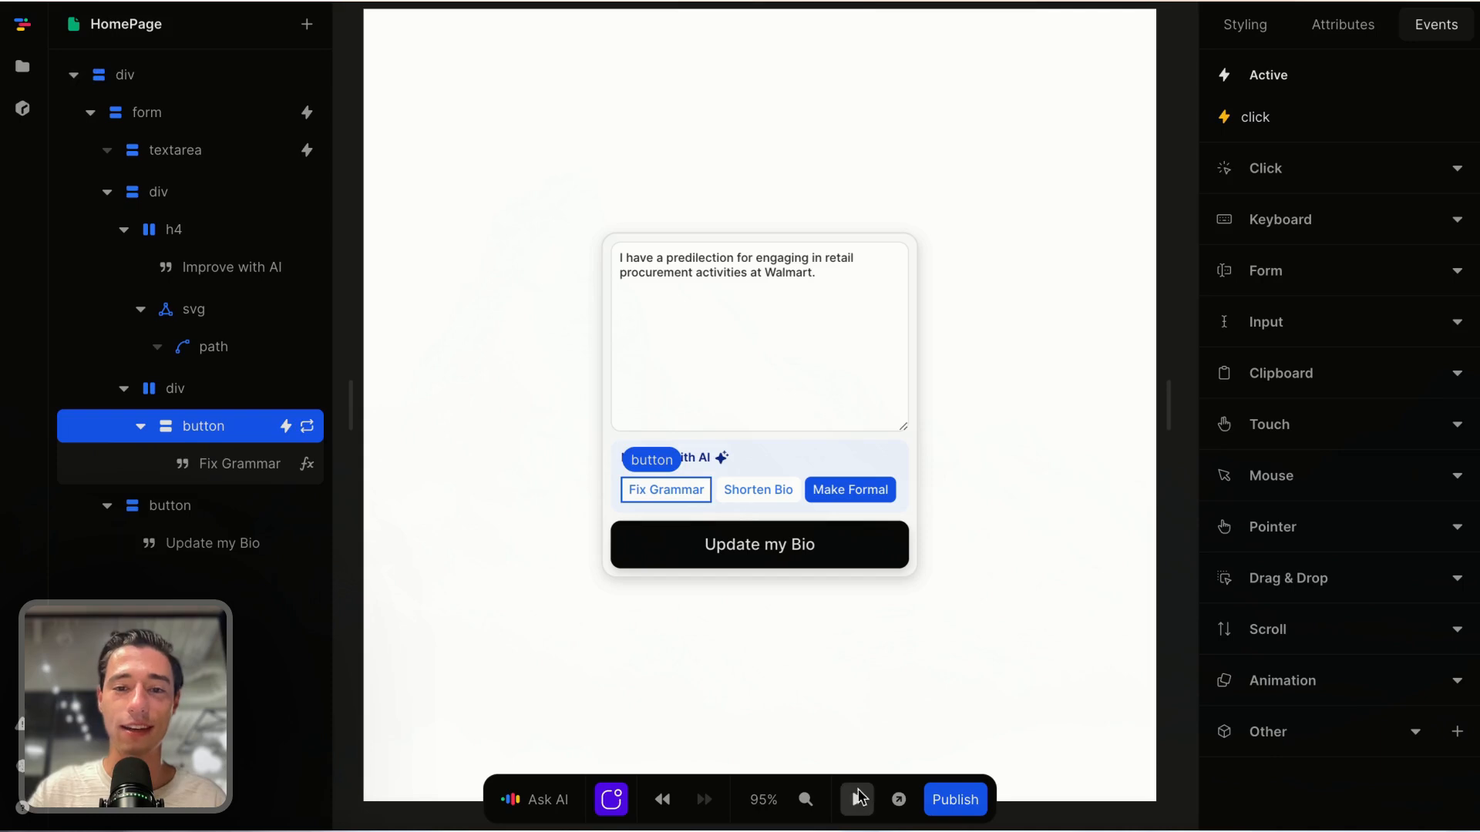
Step: Start the form preview and clear the bio text
left_click(857, 799)
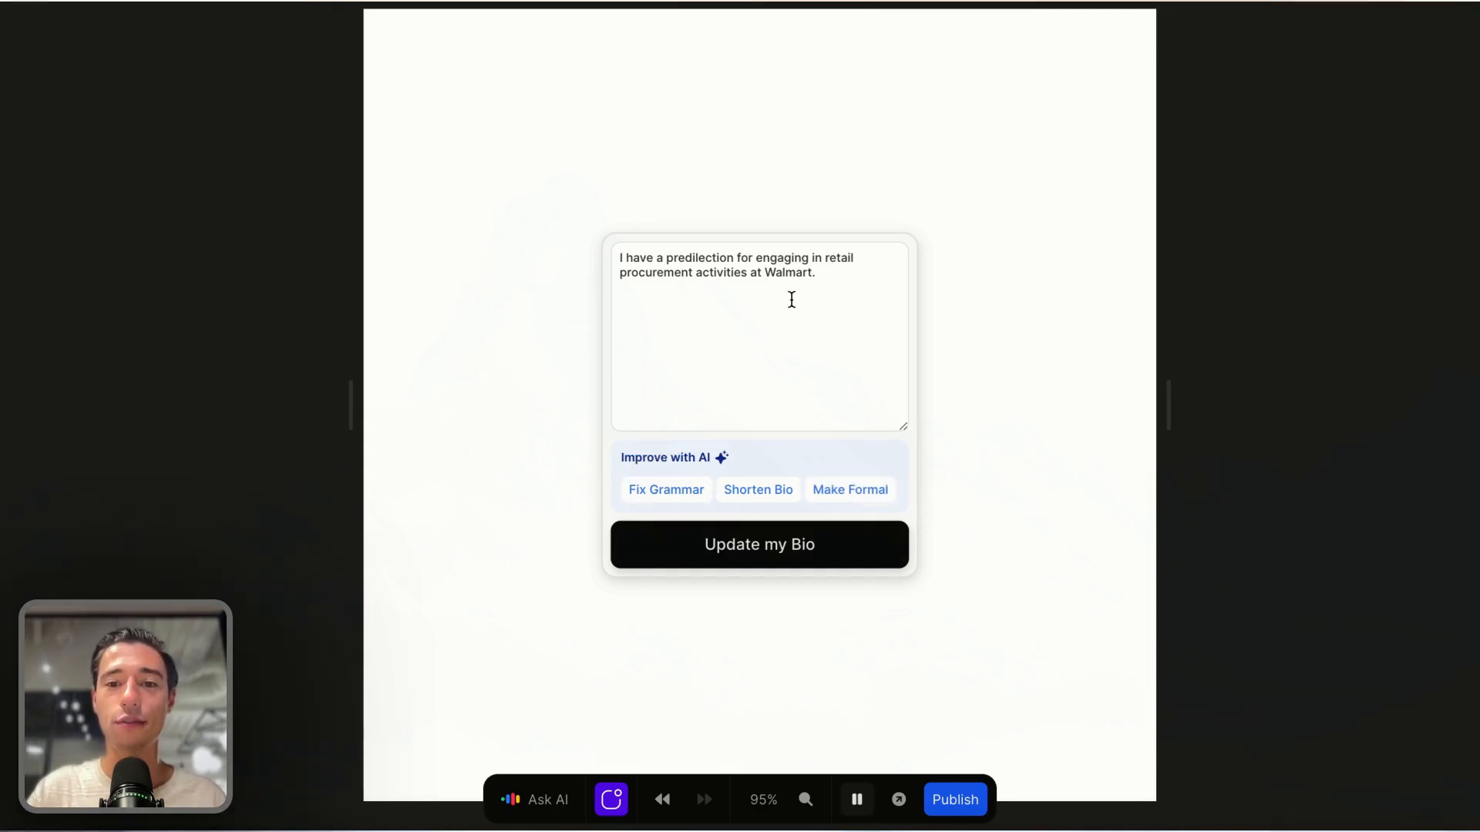
left_click_drag(851, 302, 672, 240)
left_click_drag(833, 327, 697, 232)
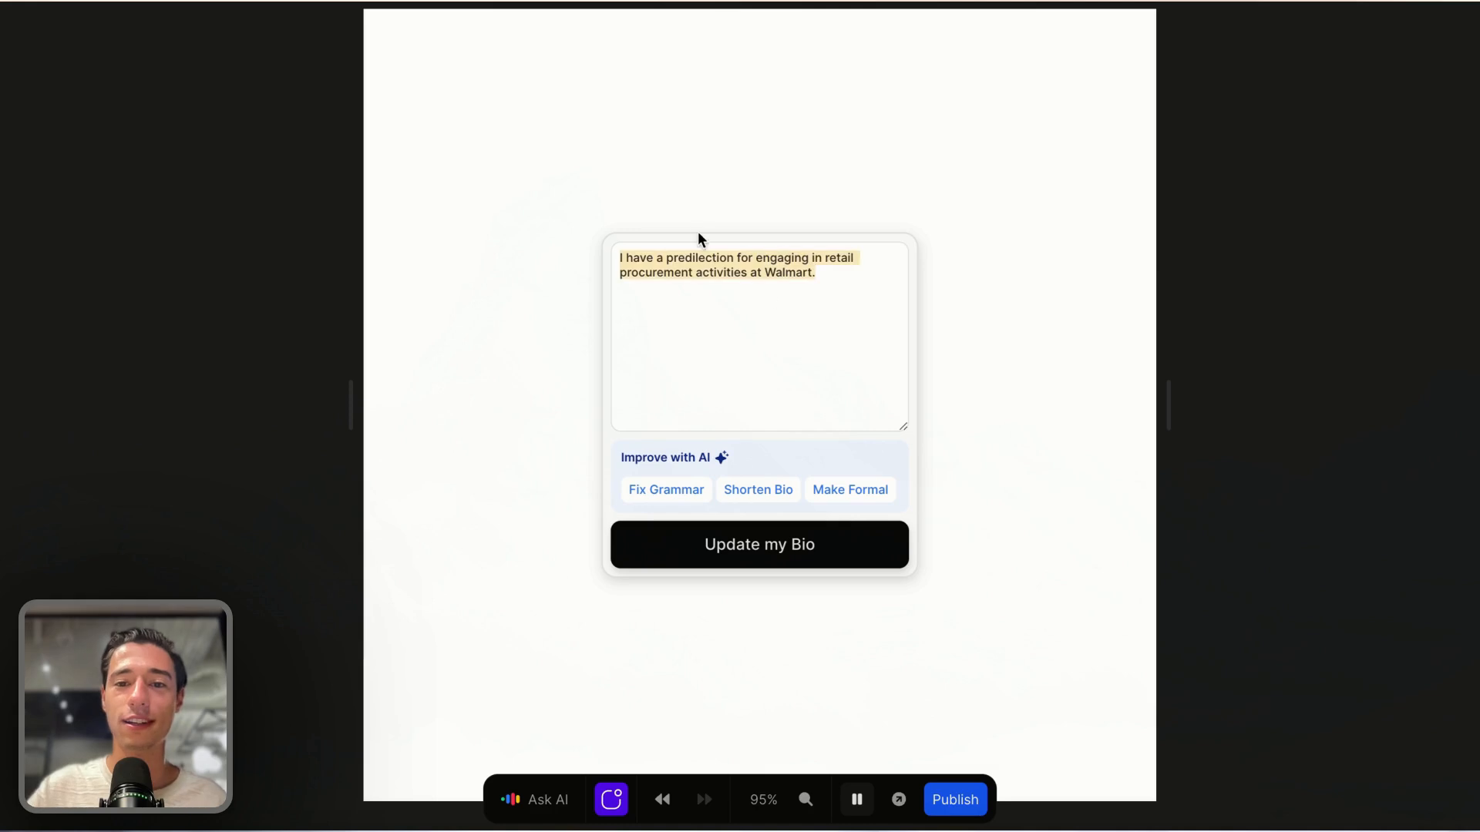
key("BackSpace")
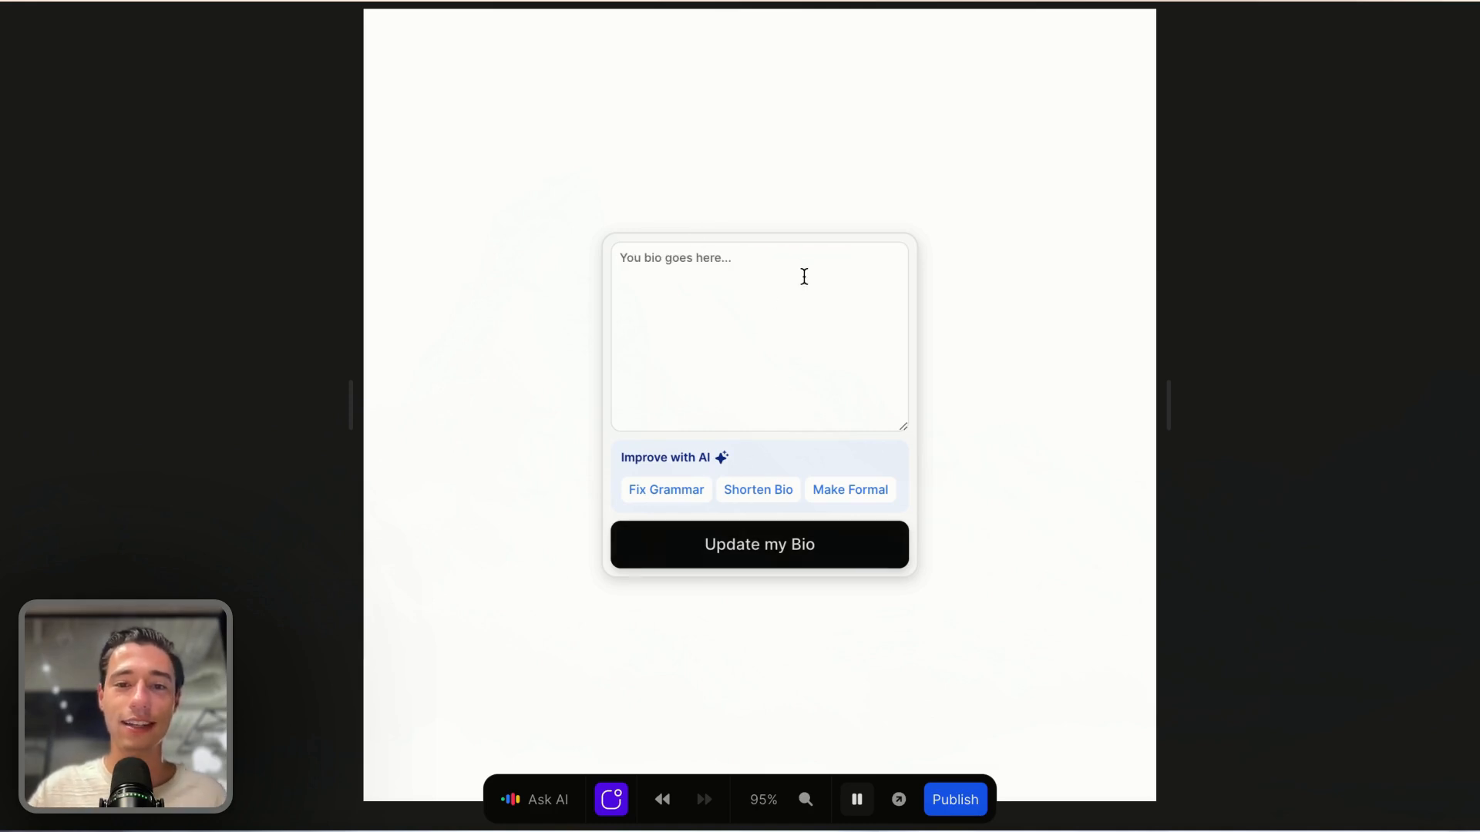
Step: Open toddle.dev in a new browser tab
mouse_move(3, 323)
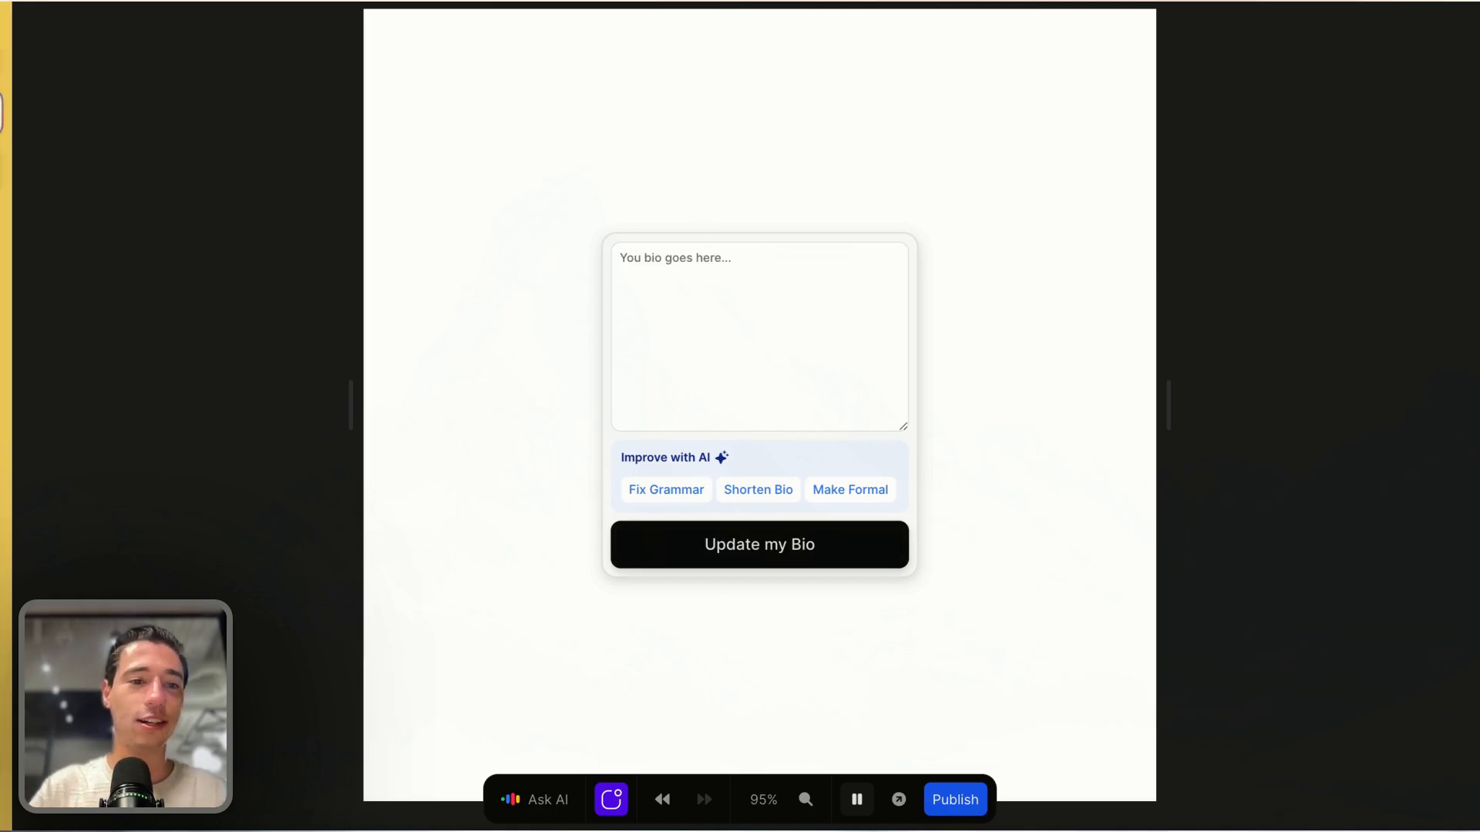
left_click(68, 370)
type("TODDDL")
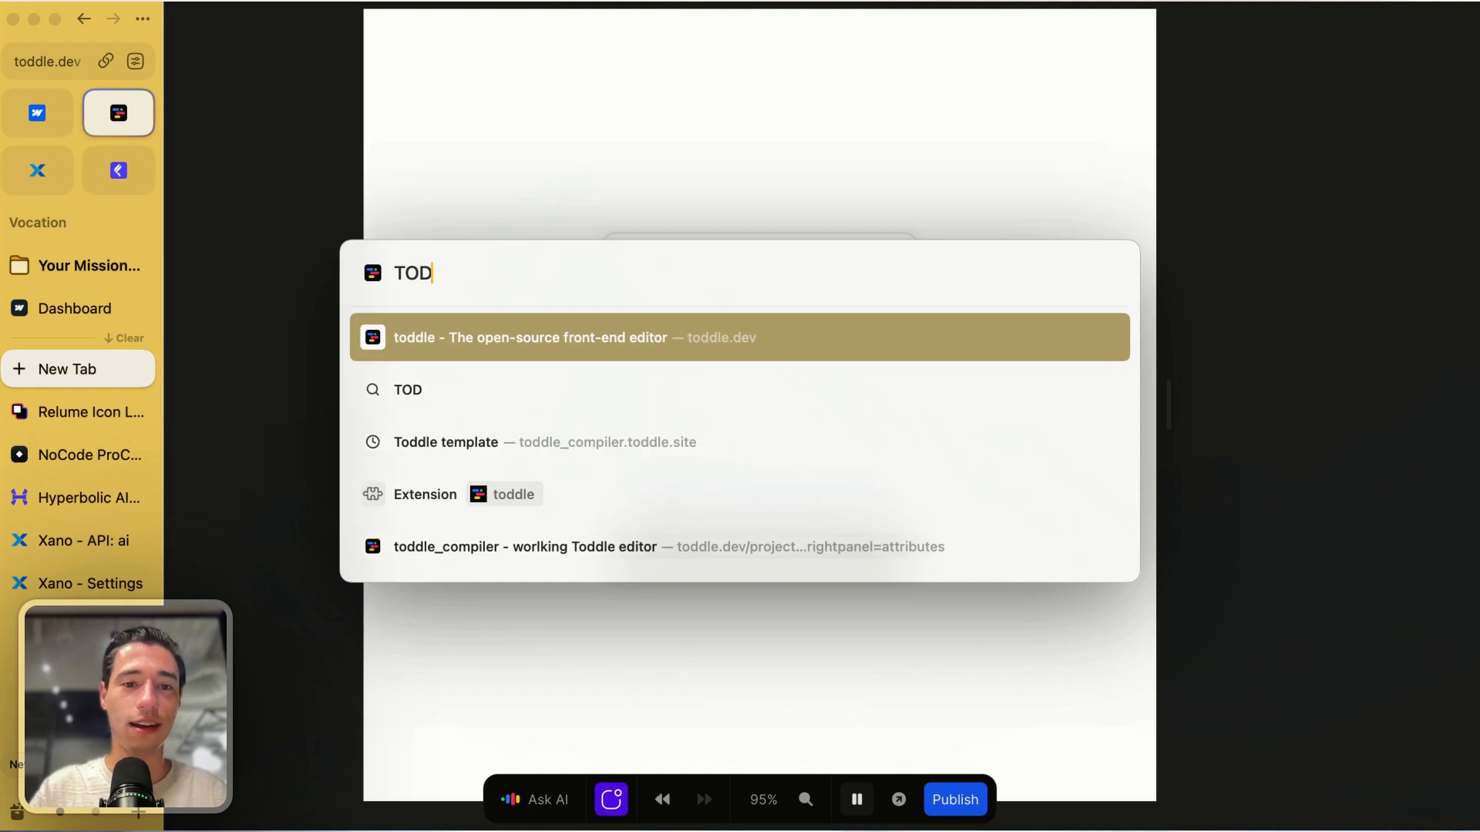
key("BackSpace")
key("BackSpace")
key("BackSpace")
key("BackSpace")
key("BackSpace")
key("BackSpace")
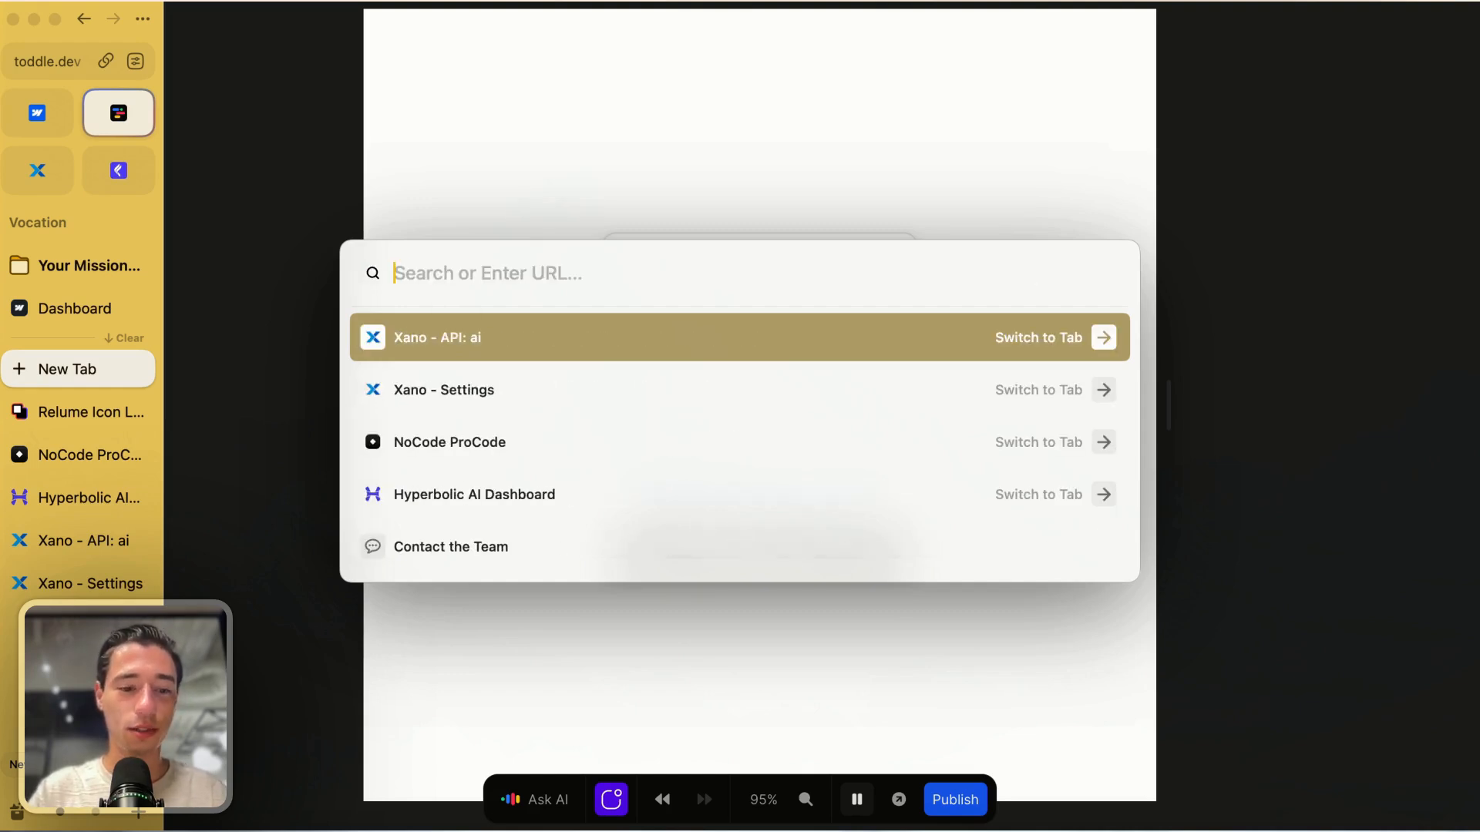
type("tod")
type("dle.dev")
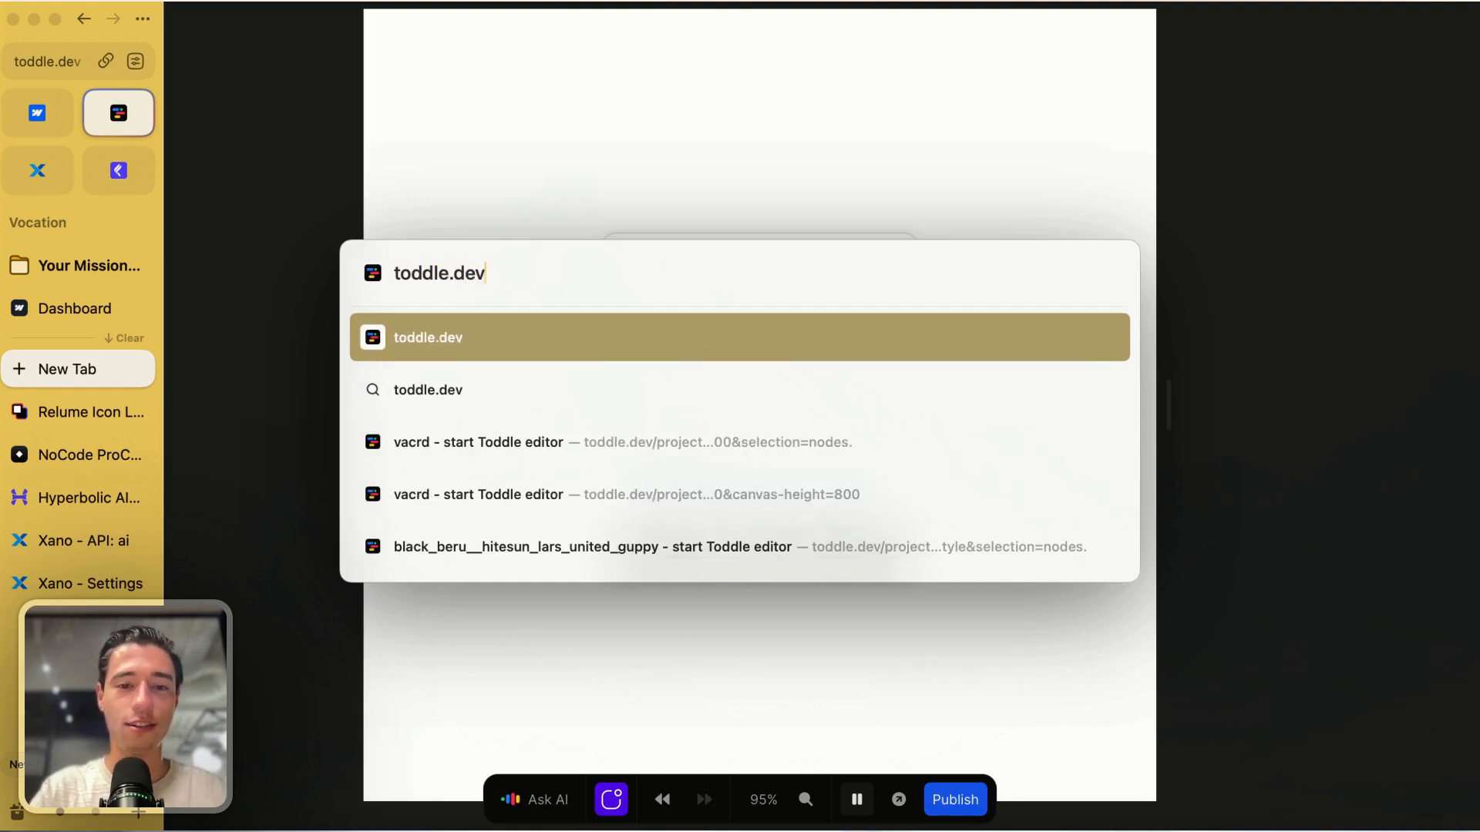
key("Return")
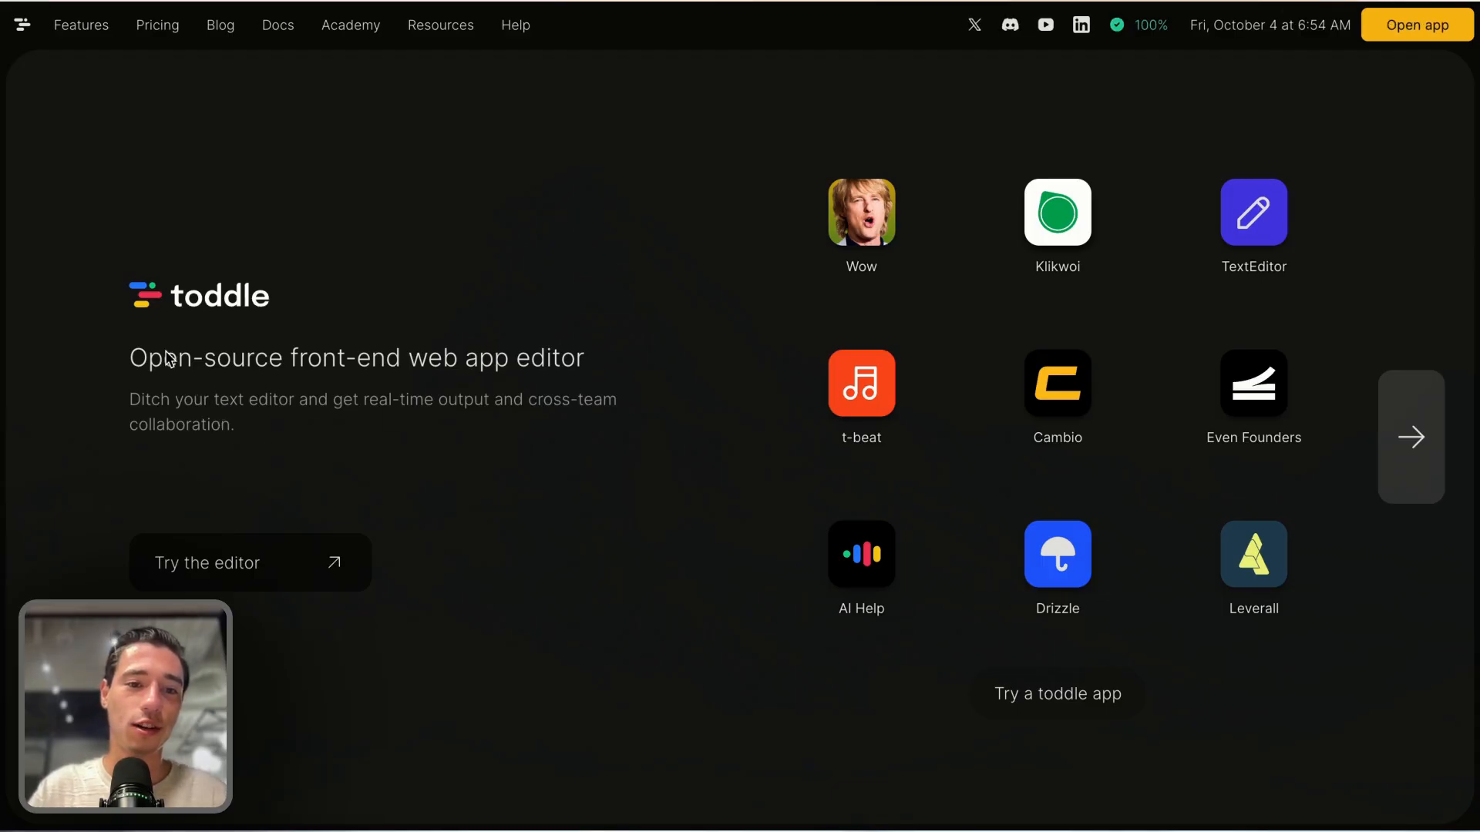
Step: Inspect the homepage tagline in the developer tools and copy its text, "Ditch your text editor and get real-time output and cross-team collaboration."
right_click(222, 367)
left_click(213, 393)
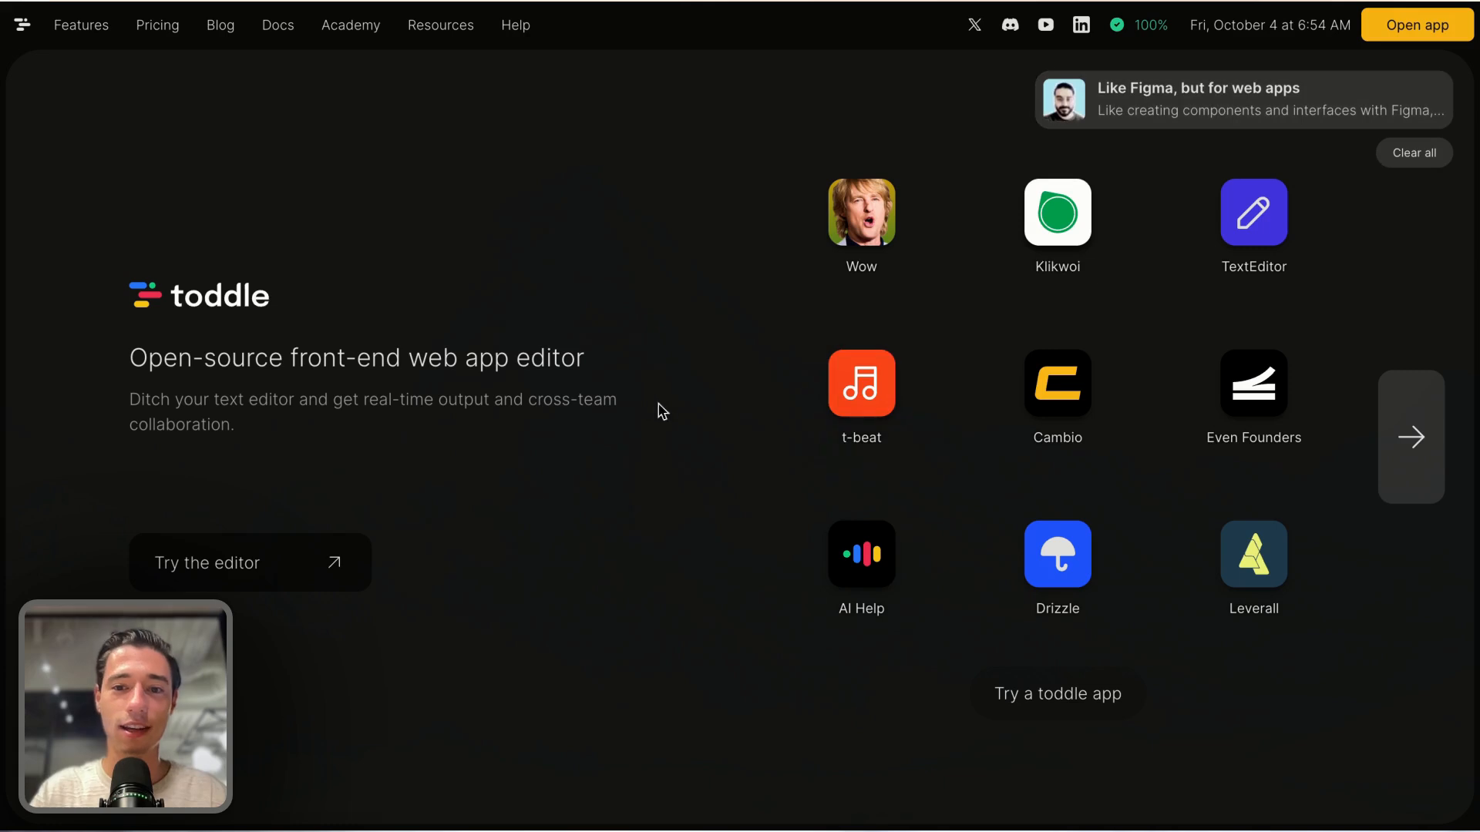
right_click(199, 433)
left_click(278, 689)
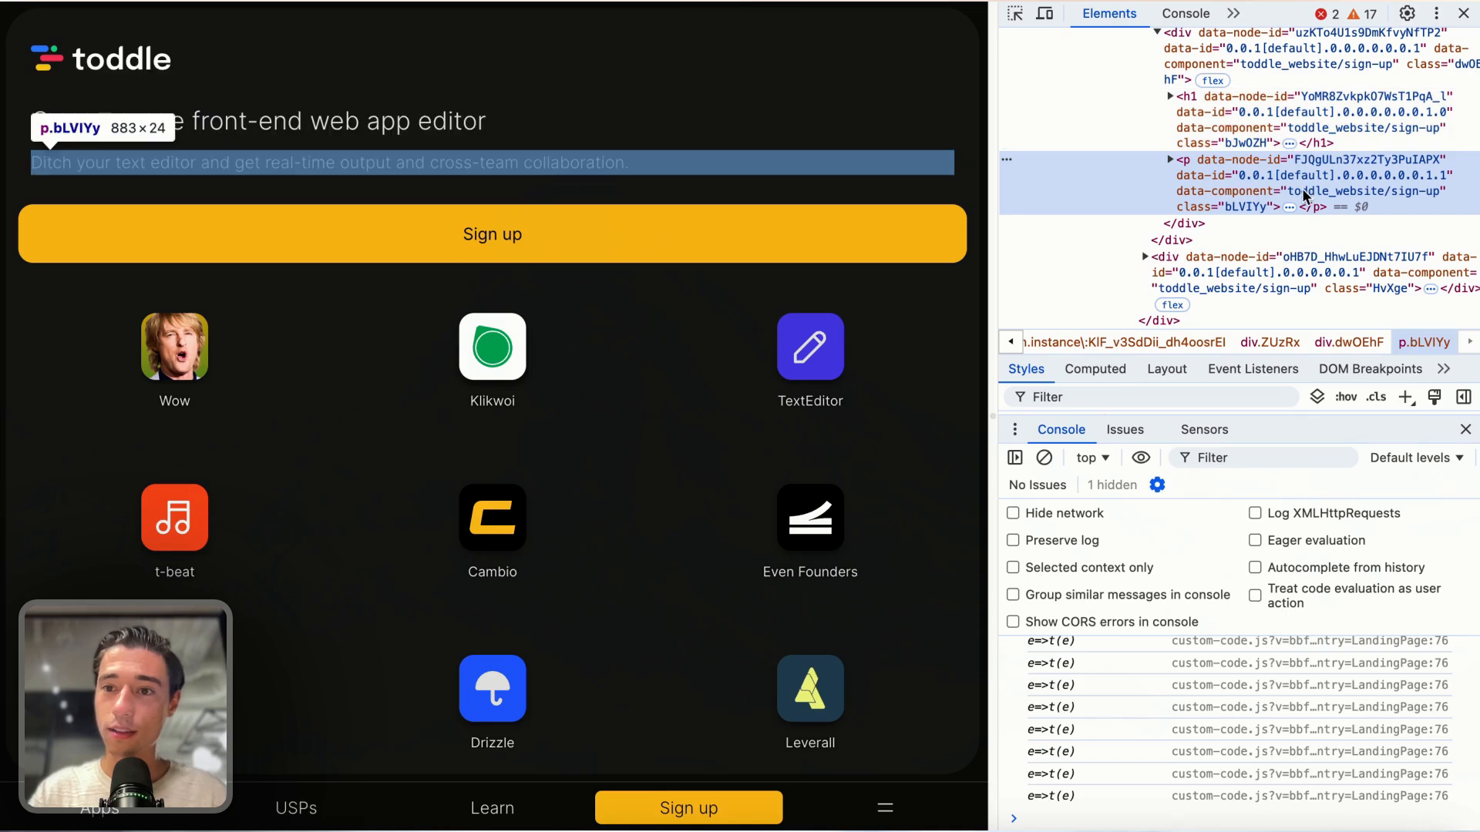
scroll(1304, 194, "up", 1)
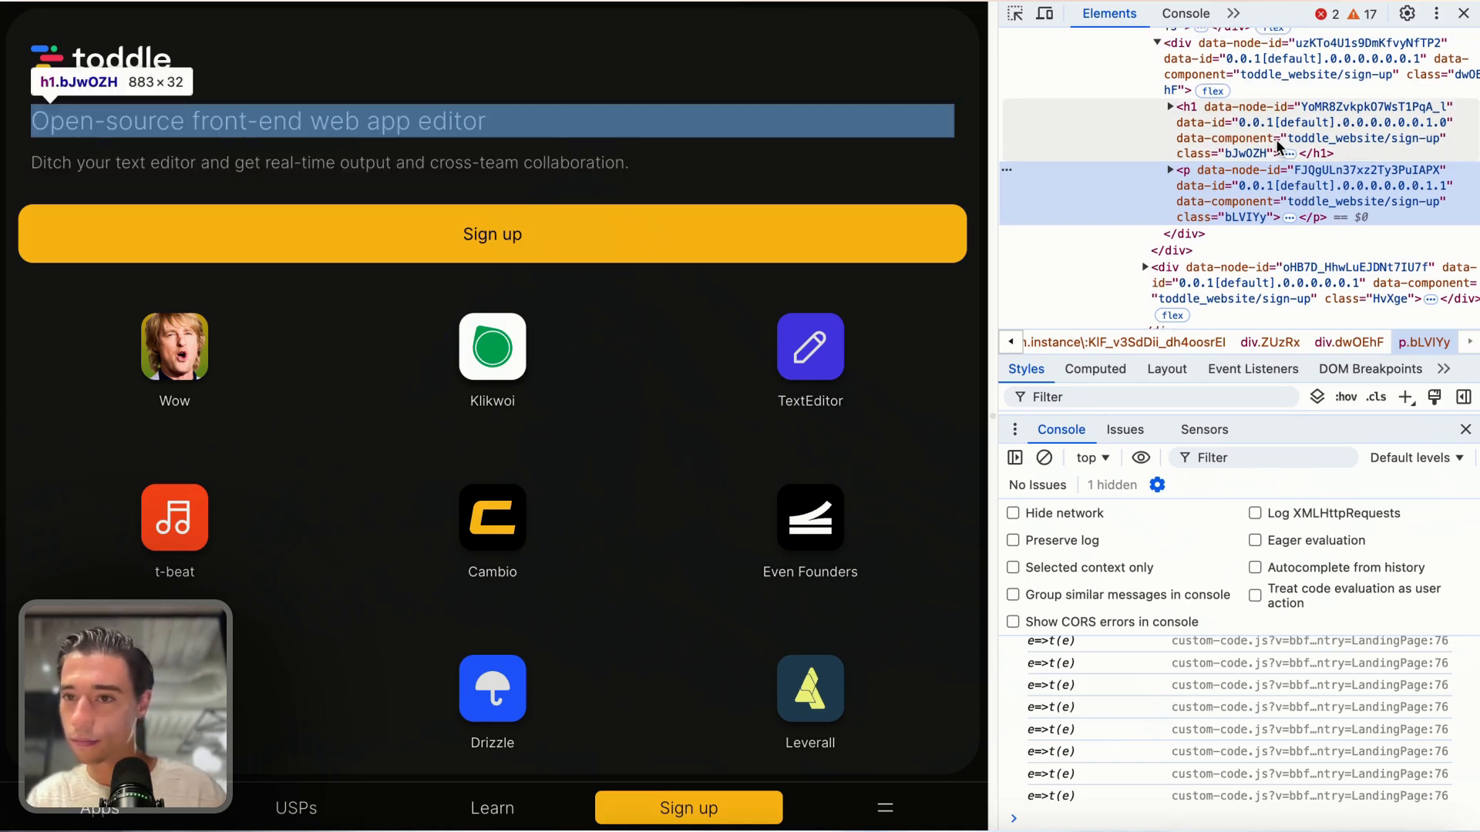
left_click(1169, 170)
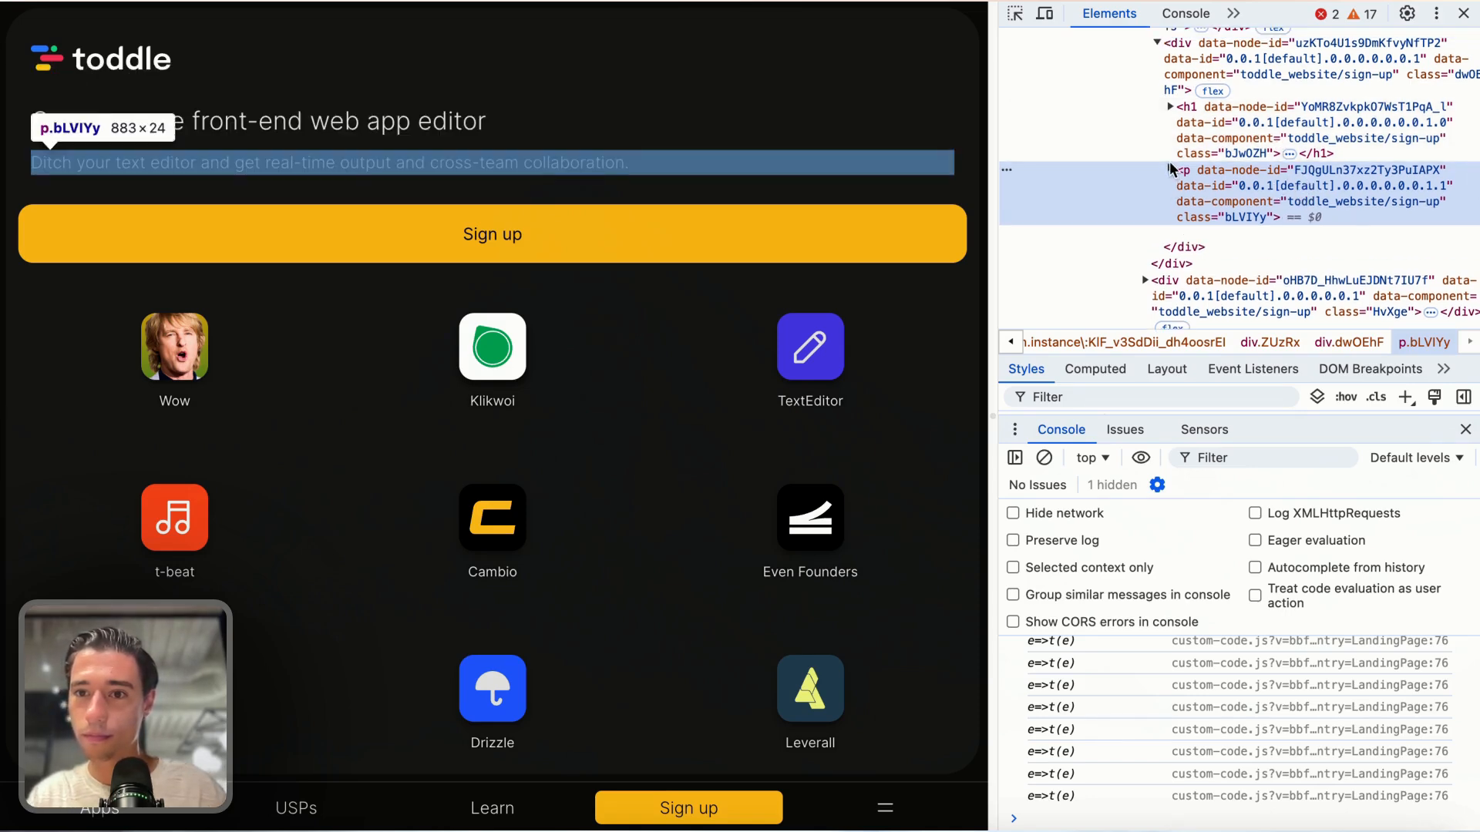
left_click(1307, 237)
scroll(1308, 244, "down", 1)
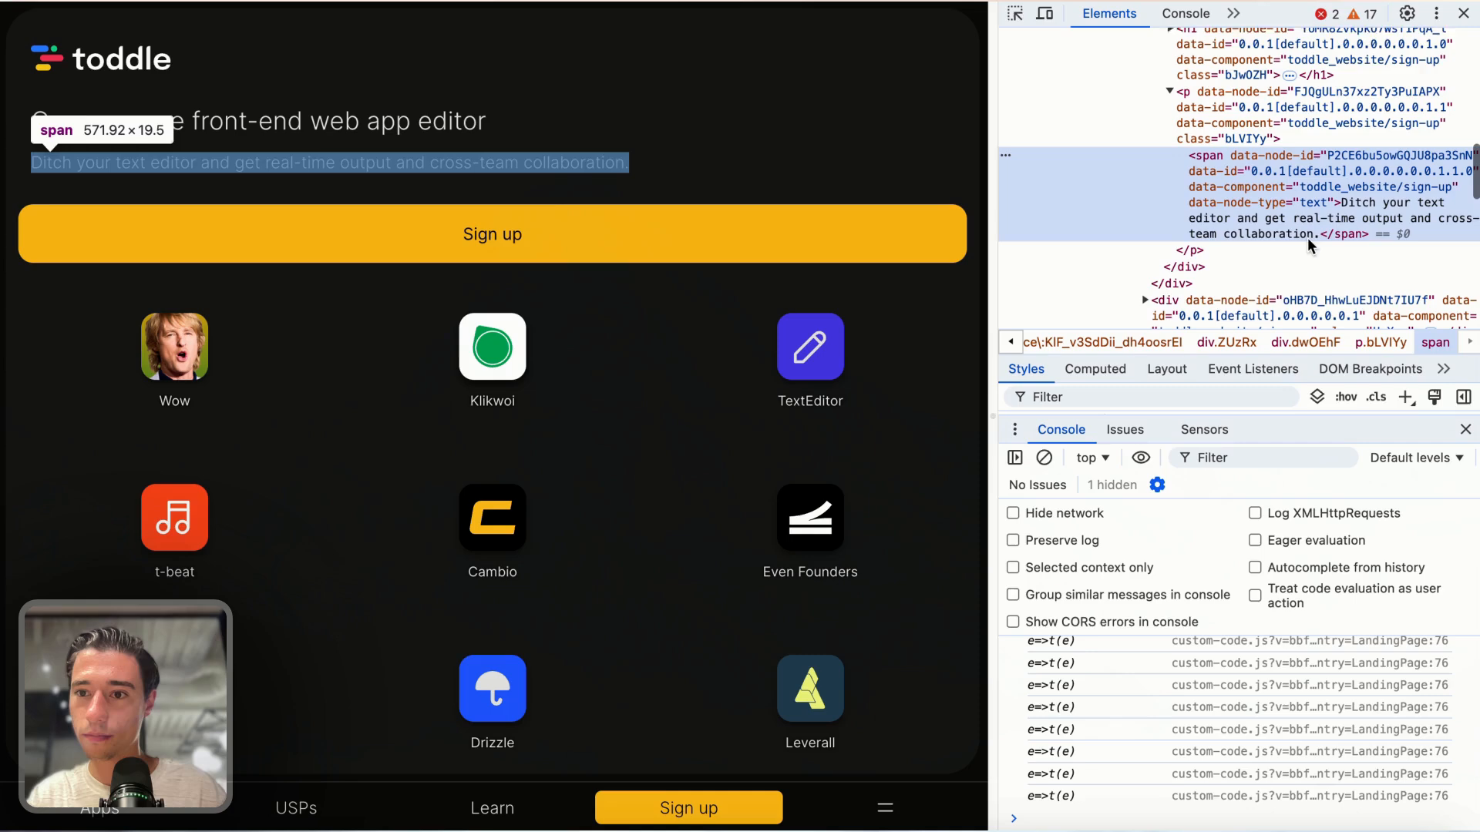
double_click(1258, 233)
key("super+c")
Step: Return to the toddle form preview, paste the copied tagline as the bio, and apply Make Formal followed by Shorten Bio
mouse_move(3, 354)
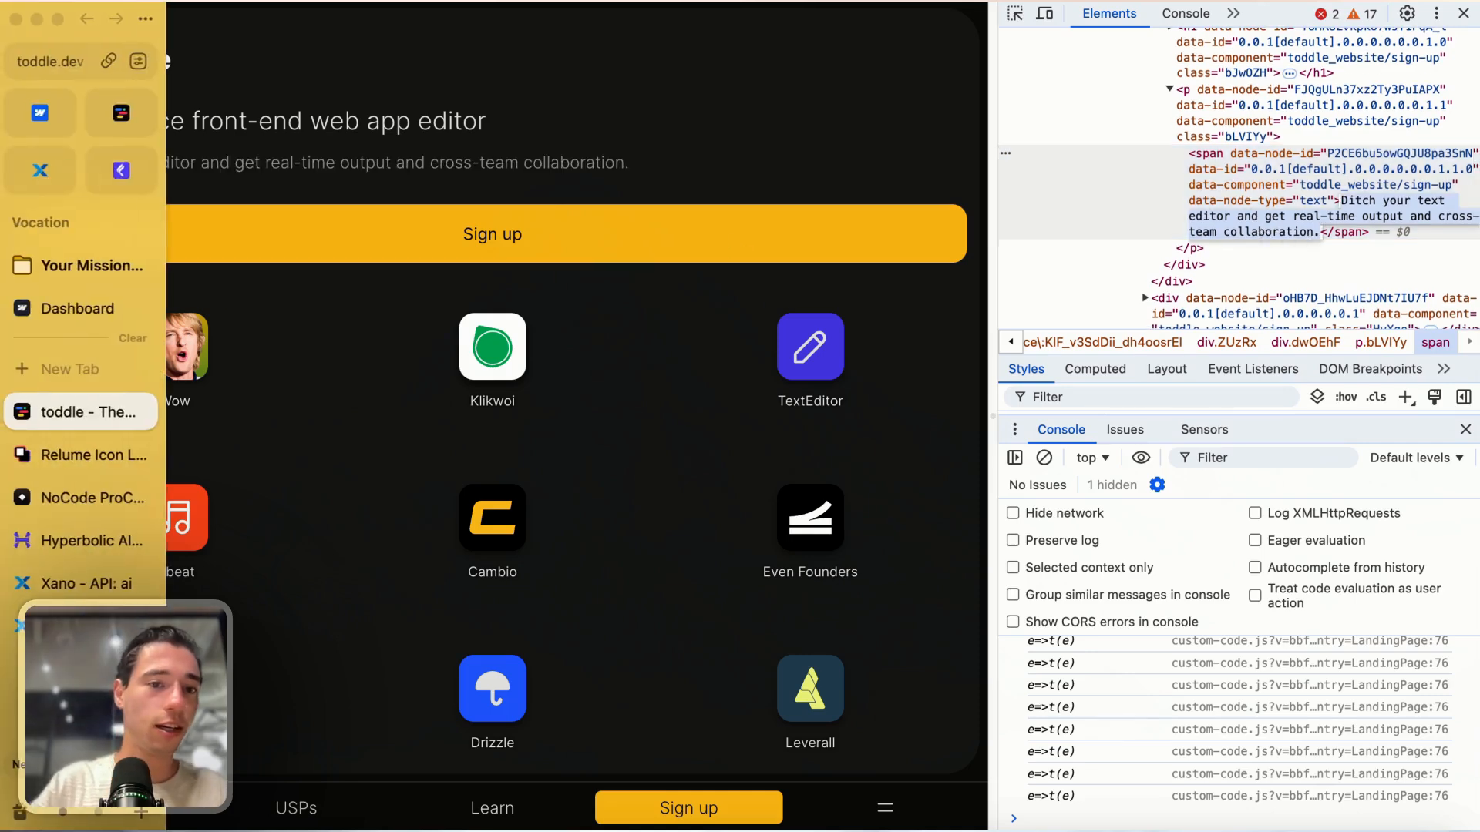
left_click(136, 412)
left_click(667, 254)
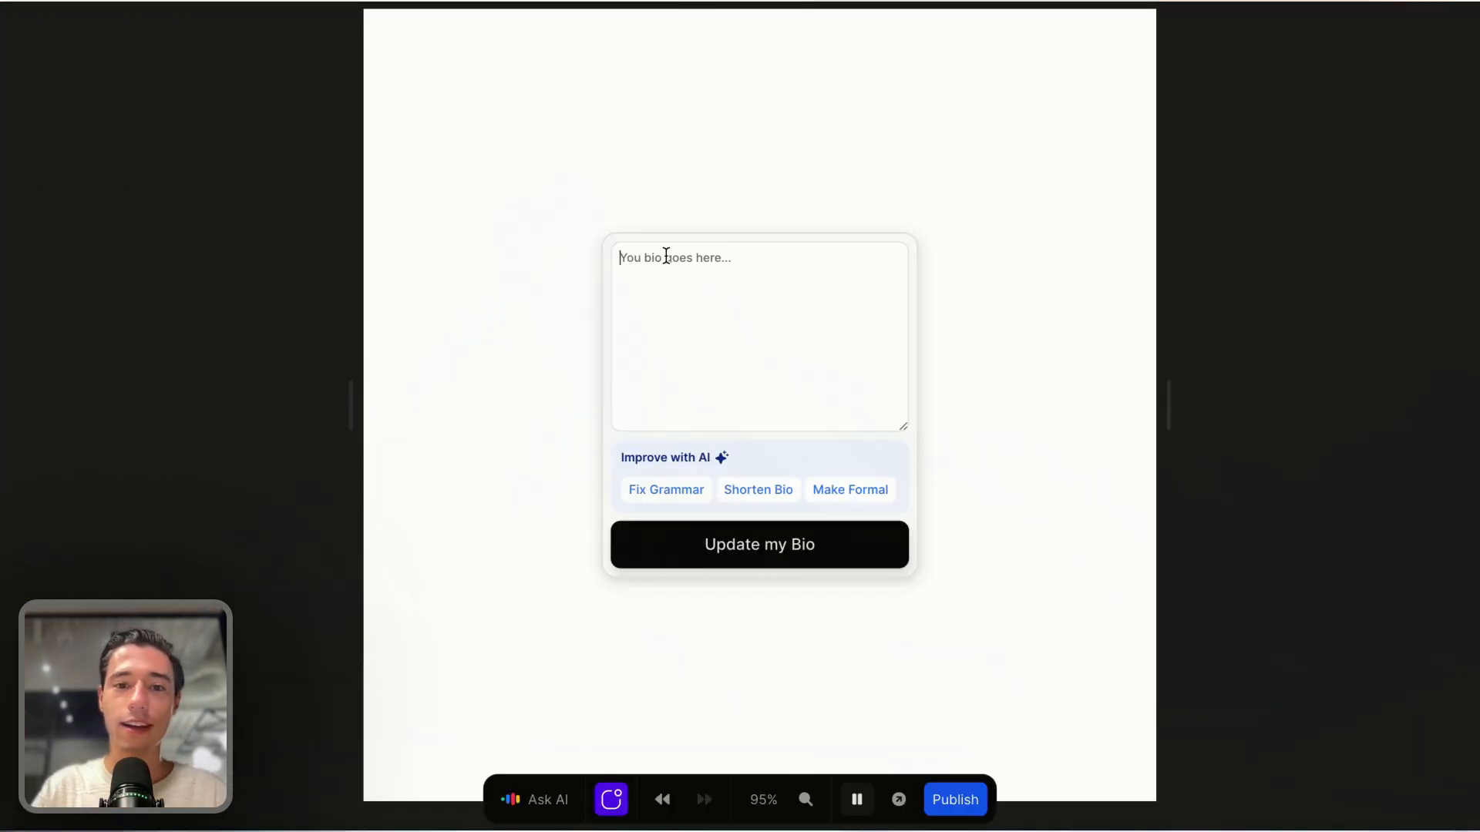
key("super+v")
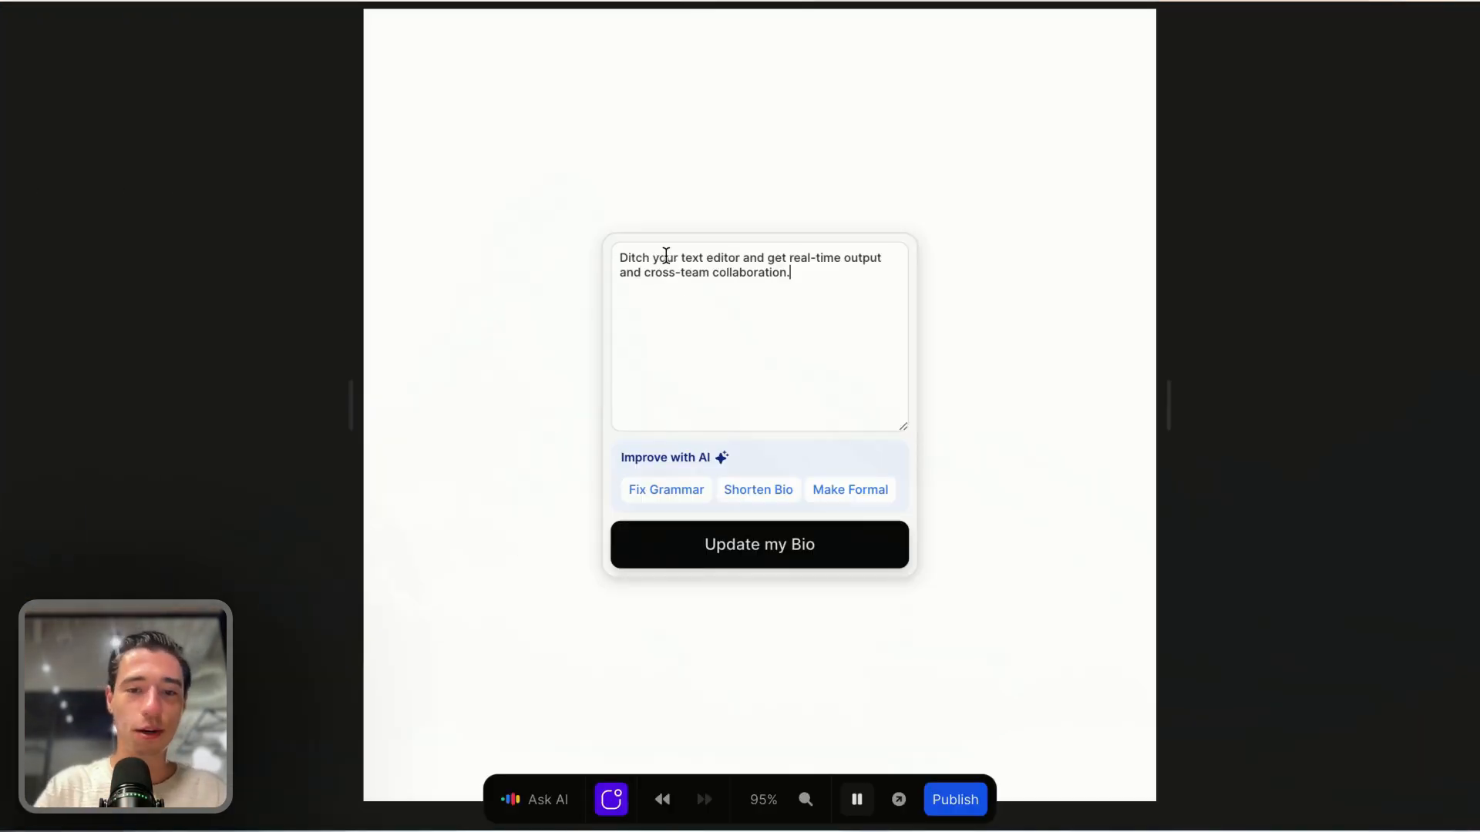
left_click(845, 500)
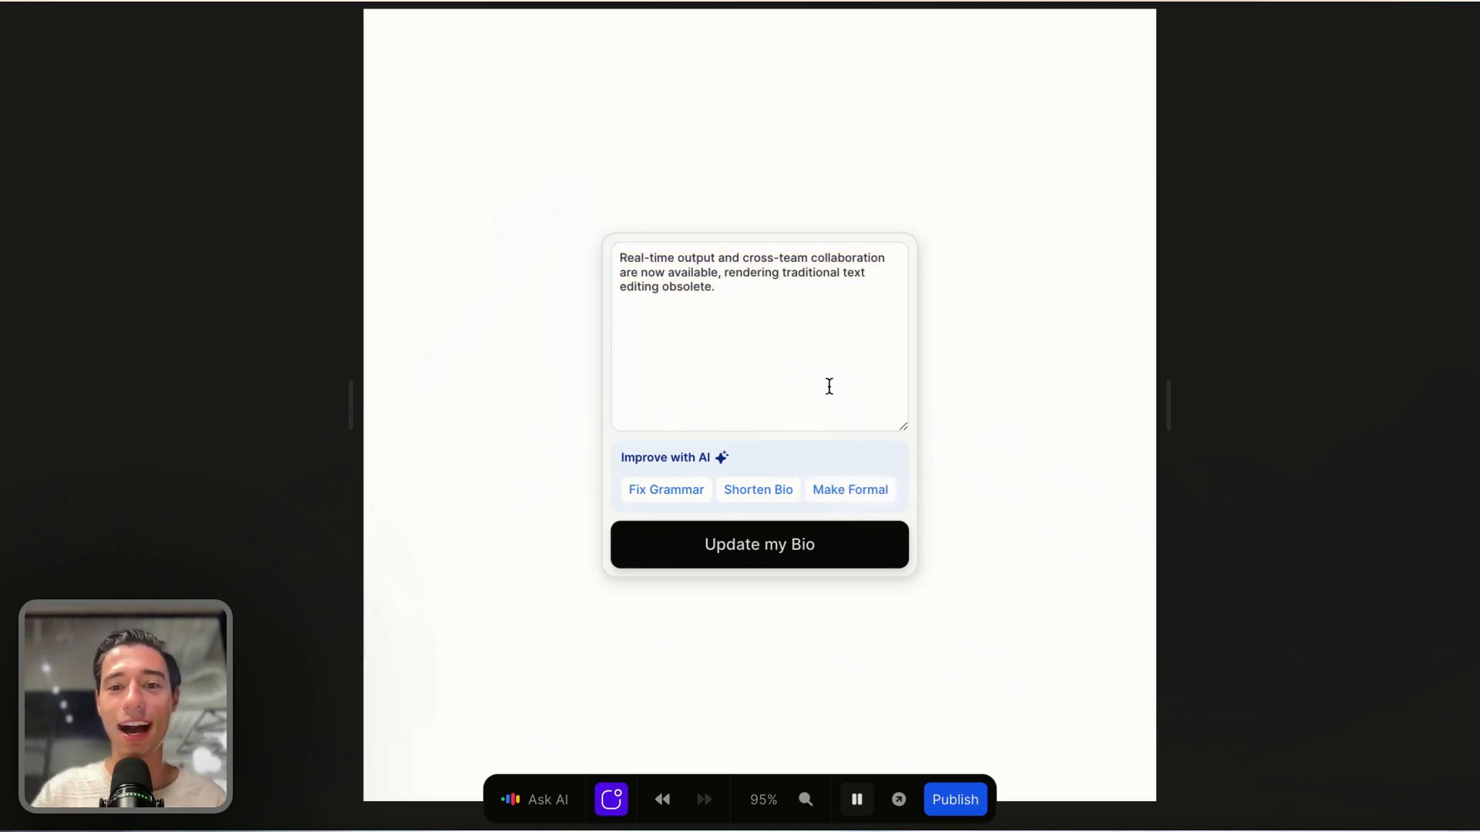
left_click(779, 495)
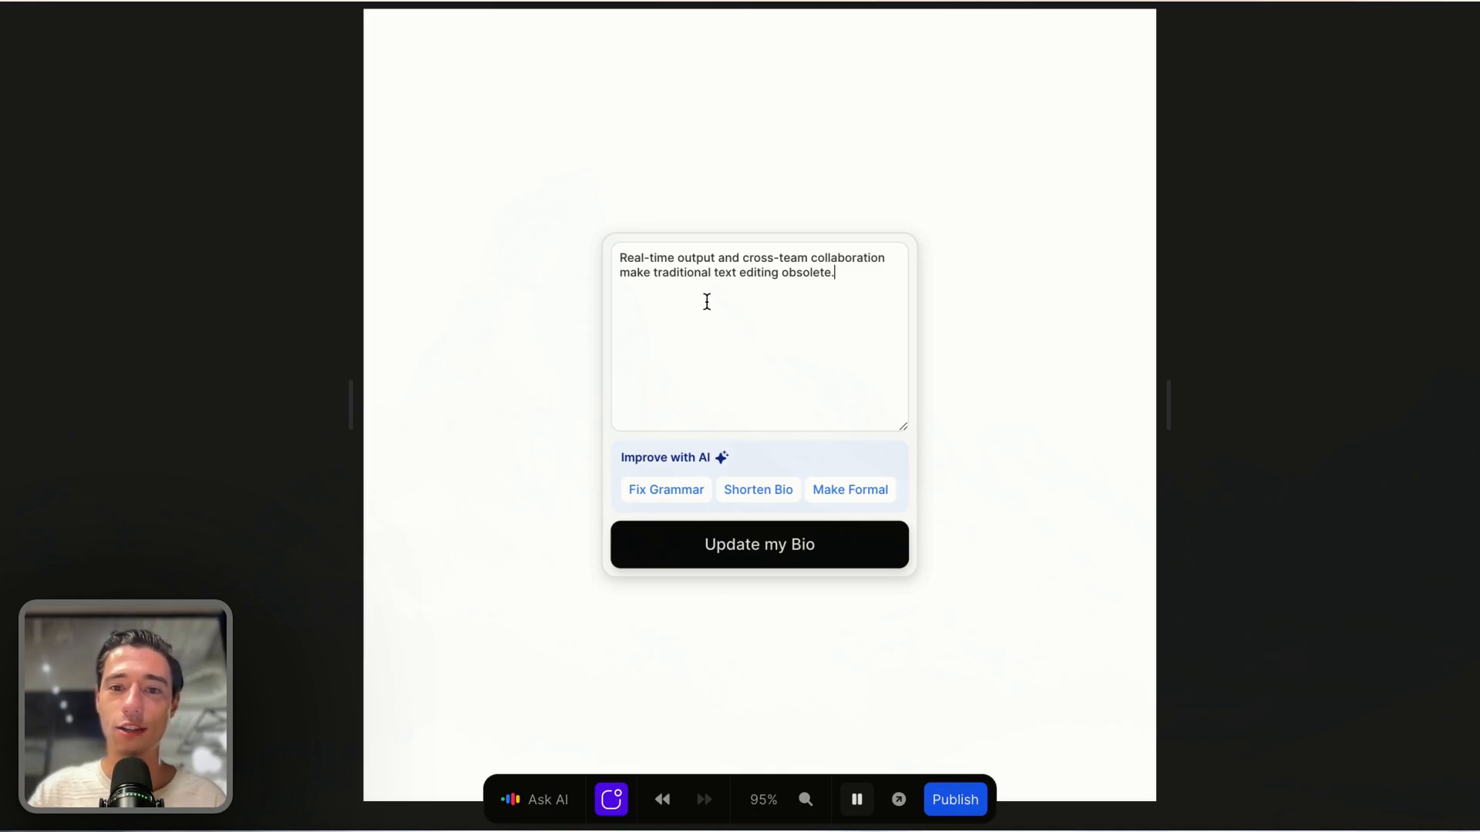
Step: Replace the word "obsolete" with "absolute" in the bio and apply Fix Grammar
double_click(804, 274)
key("BackSpace")
type("a")
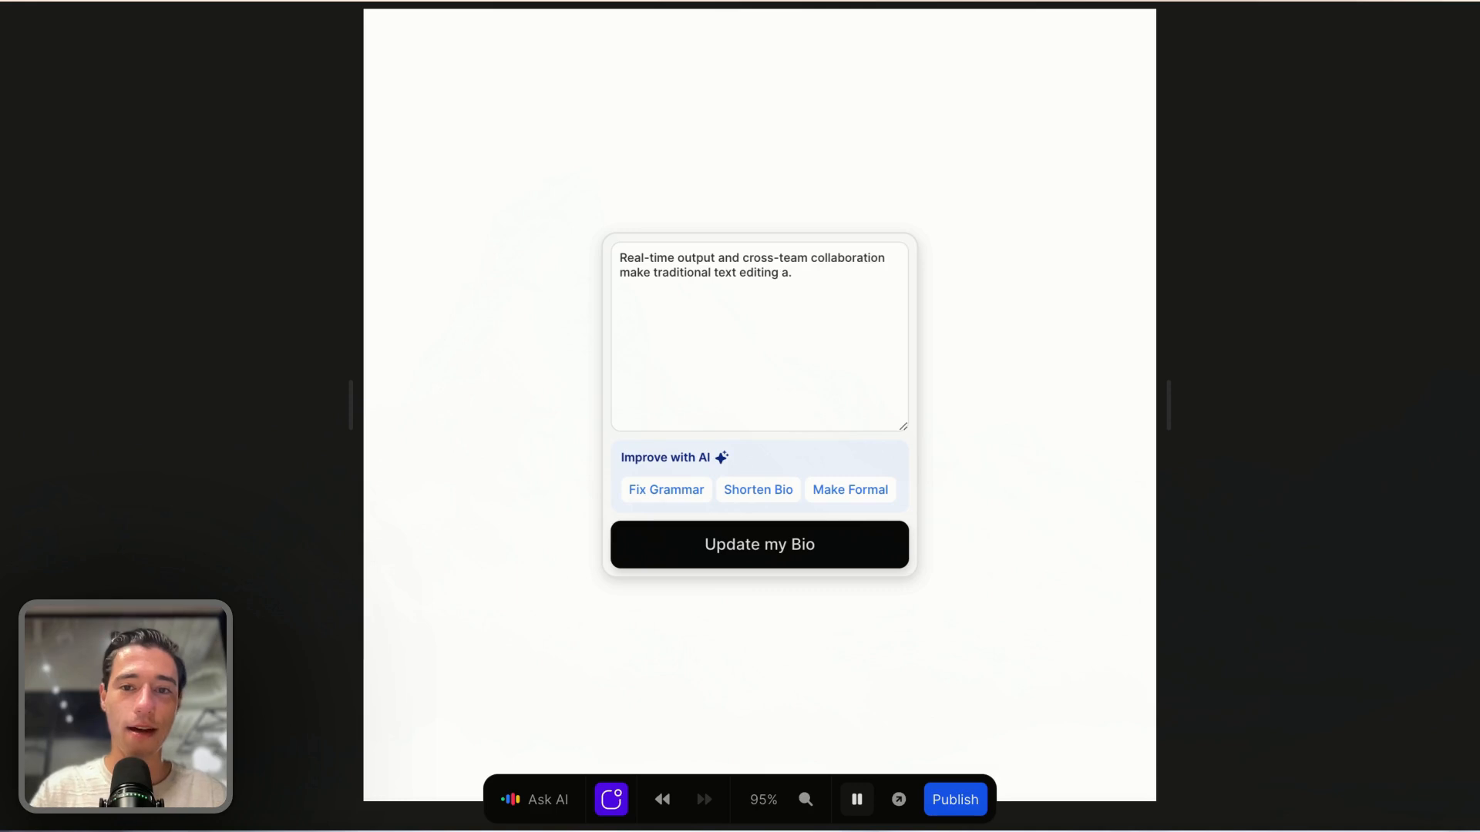
type("bsolute")
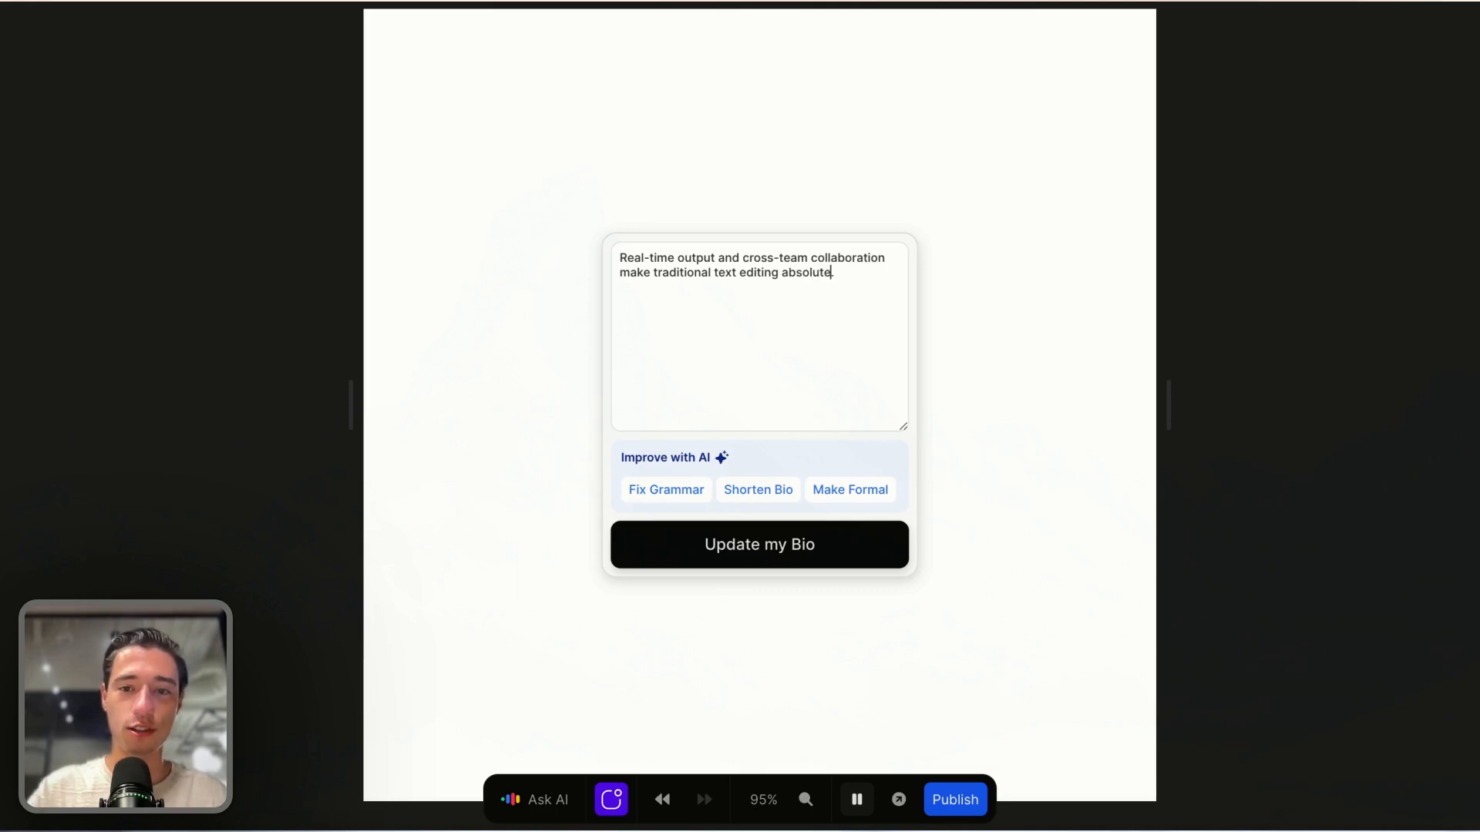
left_click(686, 486)
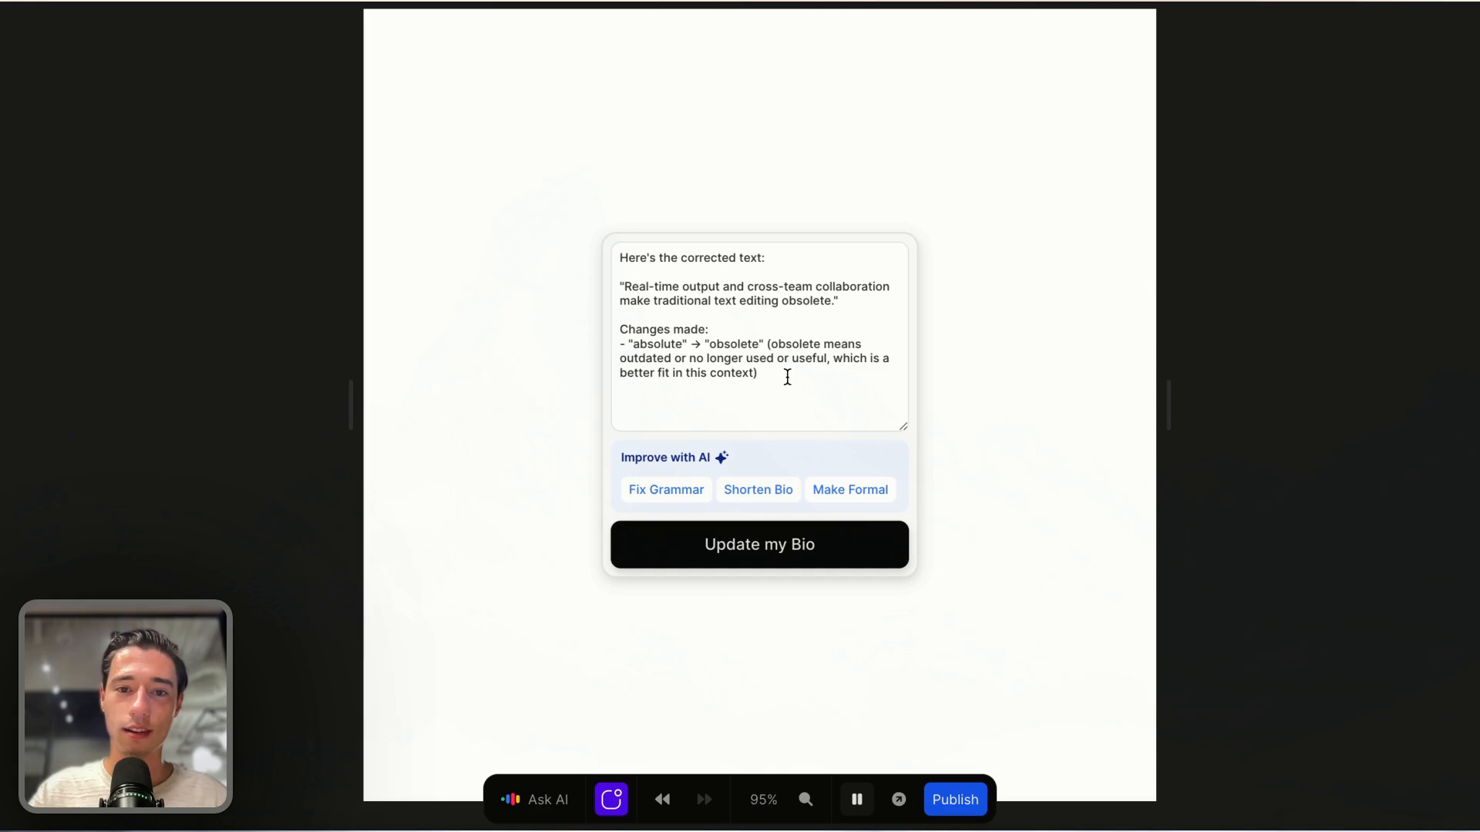
Step: Remove the intro line, the quotation marks and the change notes from the bio, leaving only the corrected sentence
double_click(659, 345)
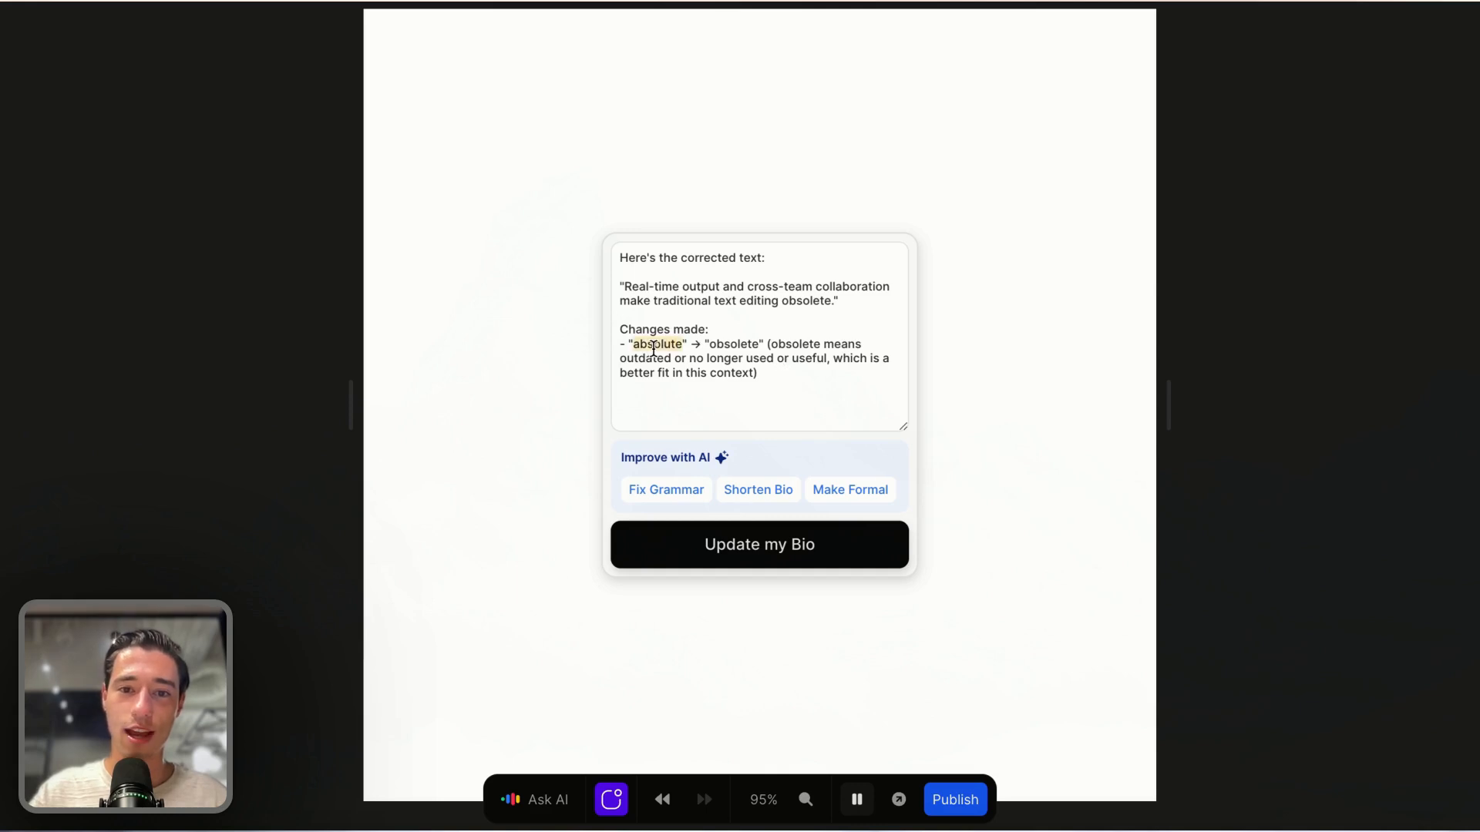
double_click(736, 344)
left_click_drag(835, 378, 608, 342)
key("BackSpace")
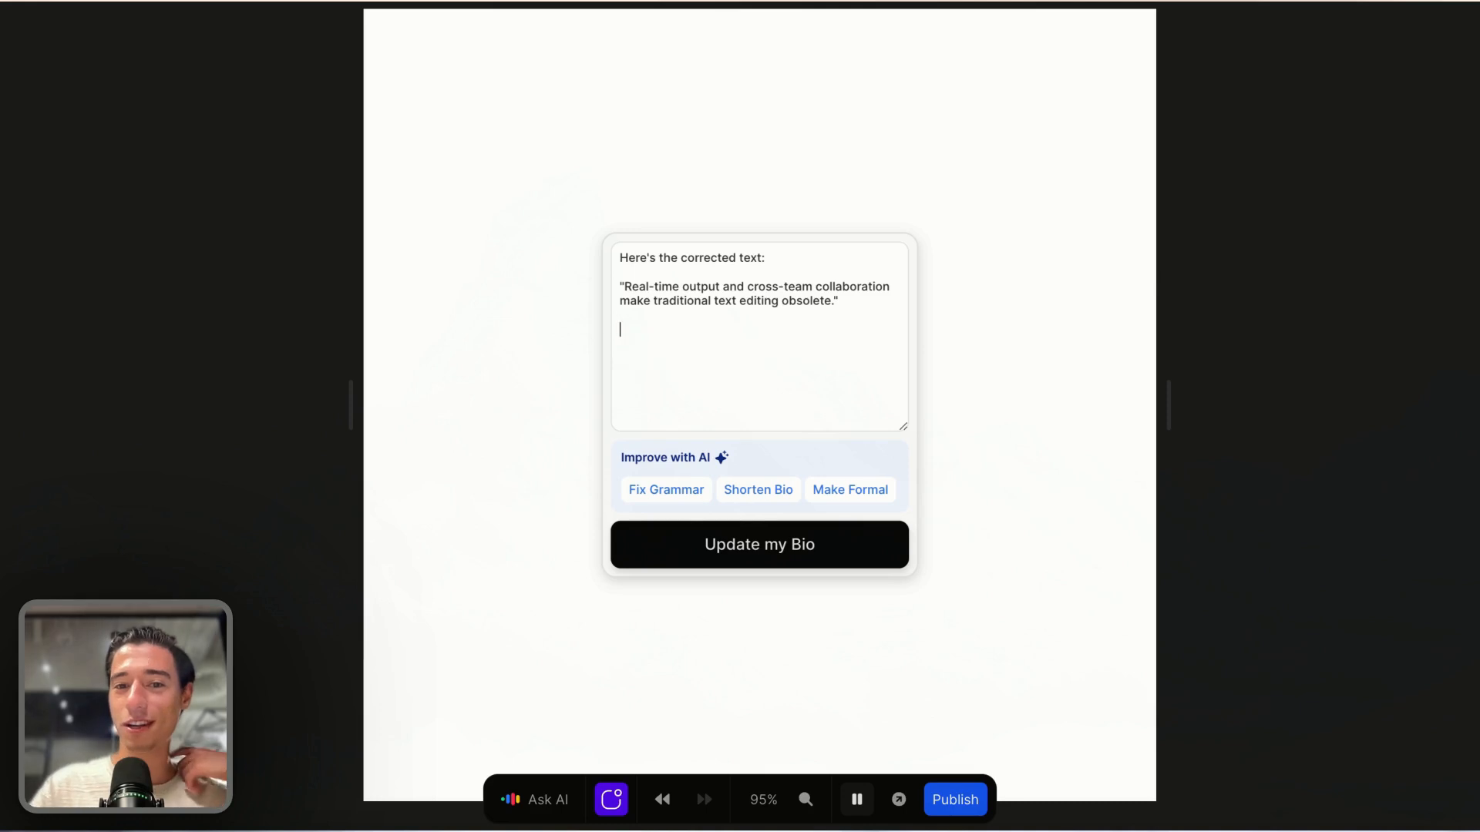
key("BackSpace")
key("BackSpace")
key("BackSpace")
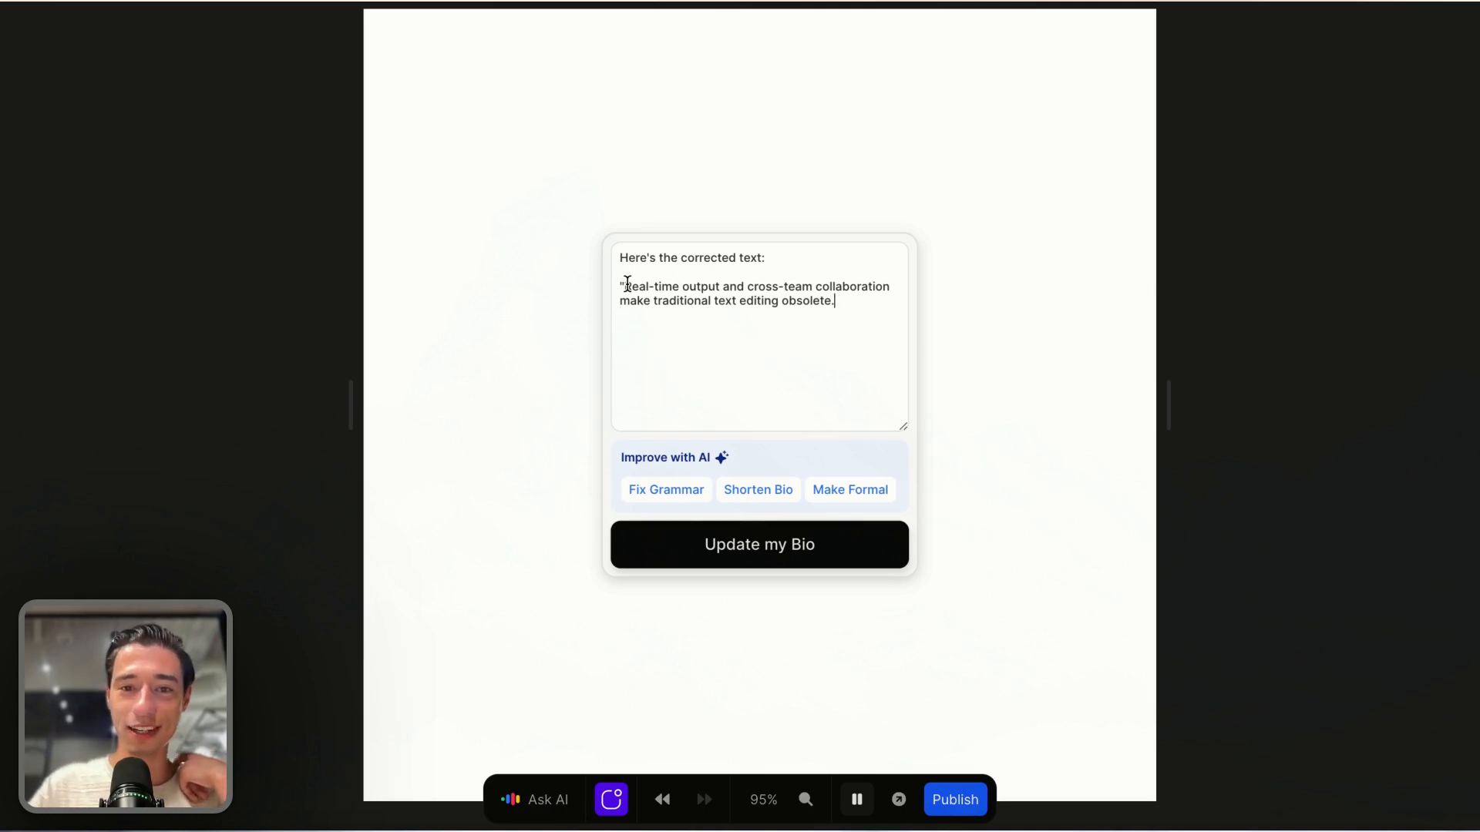
left_click_drag(625, 286, 615, 258)
key("BackSpace")
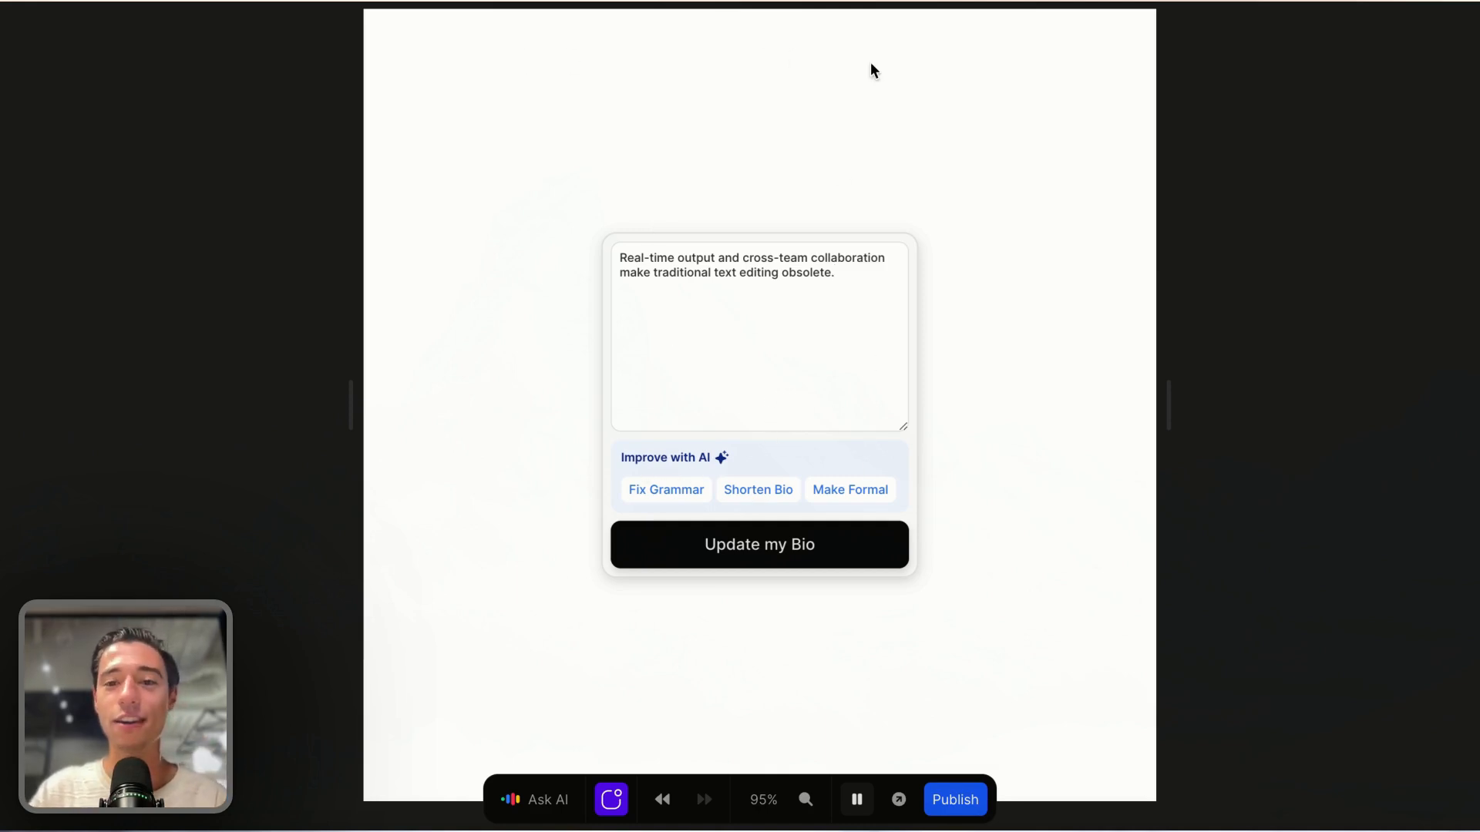
Step: Stop the preview and open the form page outside the editor in the browser
left_click(856, 802)
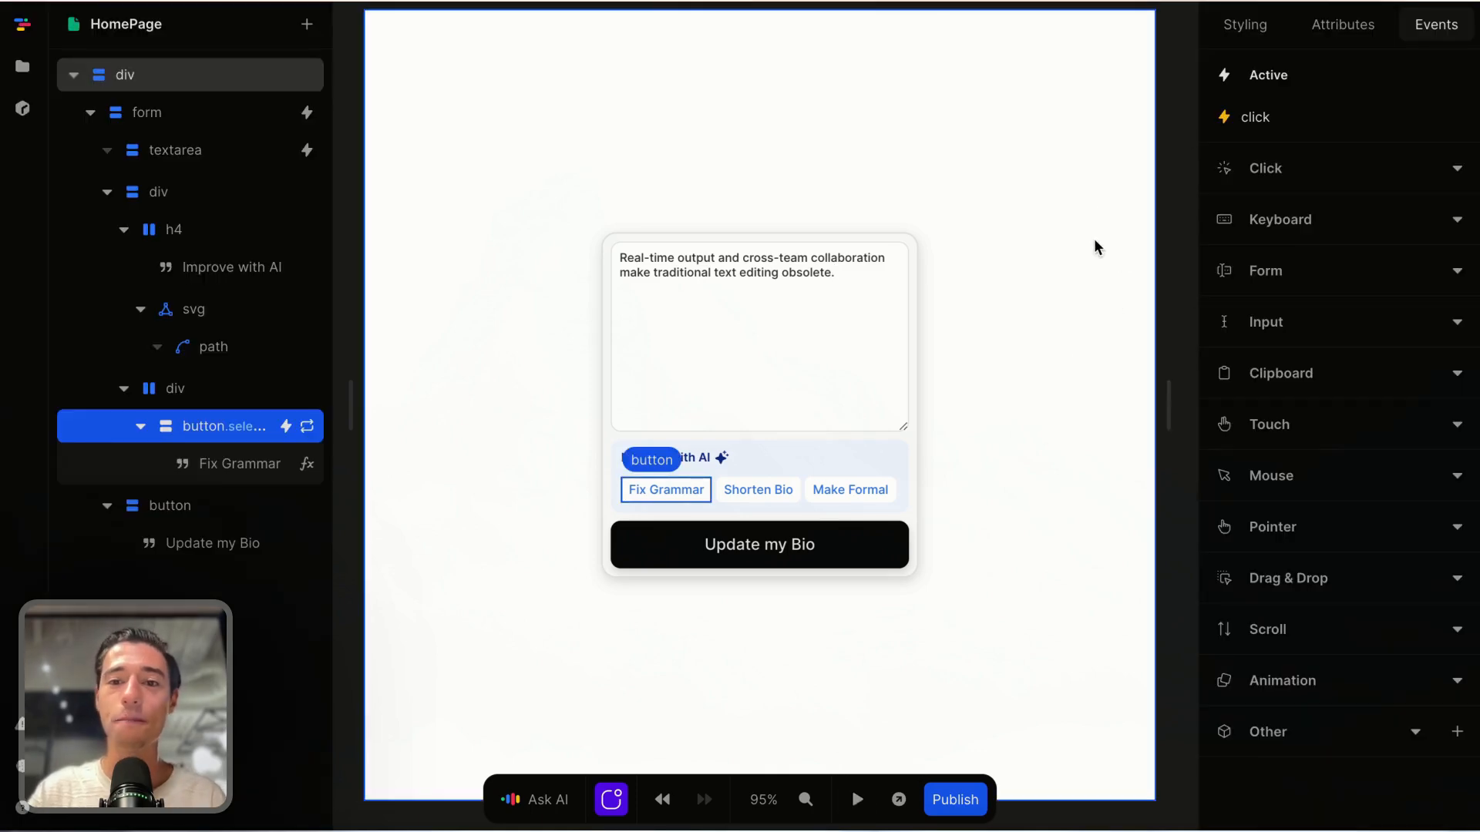
left_click(898, 799)
left_click(1373, 71)
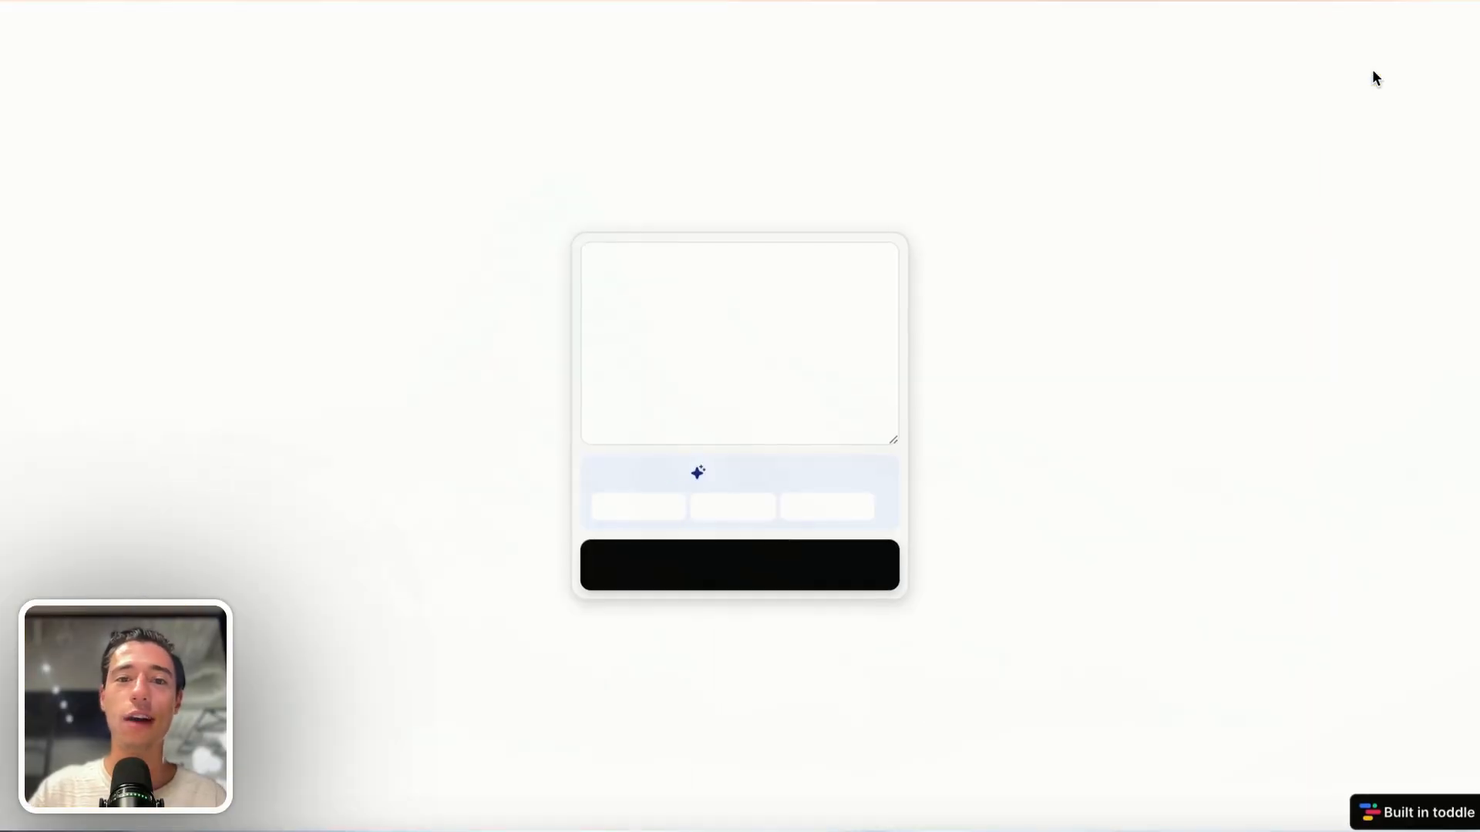
Step: Return to the toddle editor and clear the initial value of the page's bio variable
right_click(1049, 189)
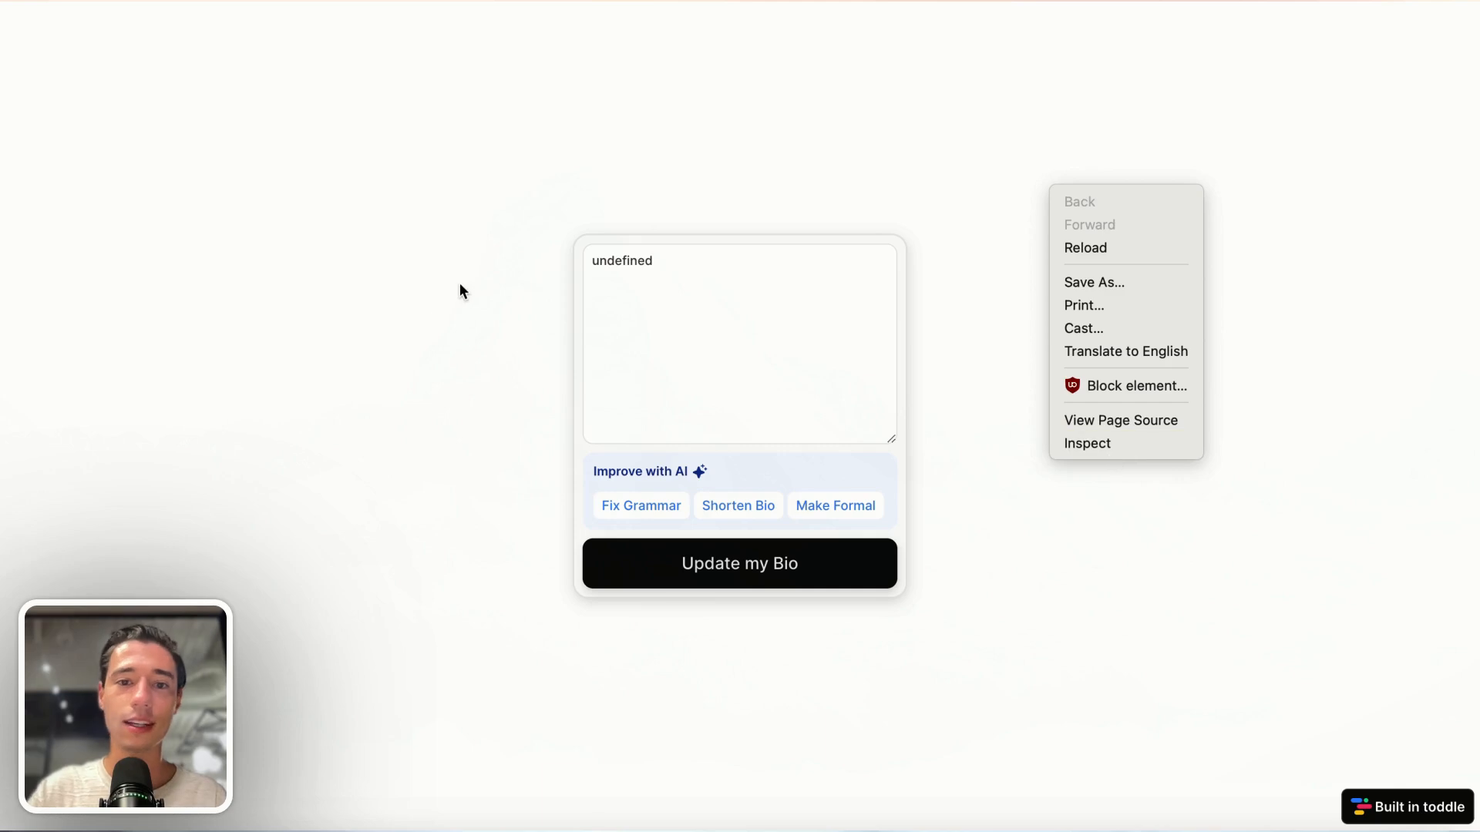
left_click(396, 343)
mouse_move(1, 308)
left_click(116, 128)
left_click(867, 368)
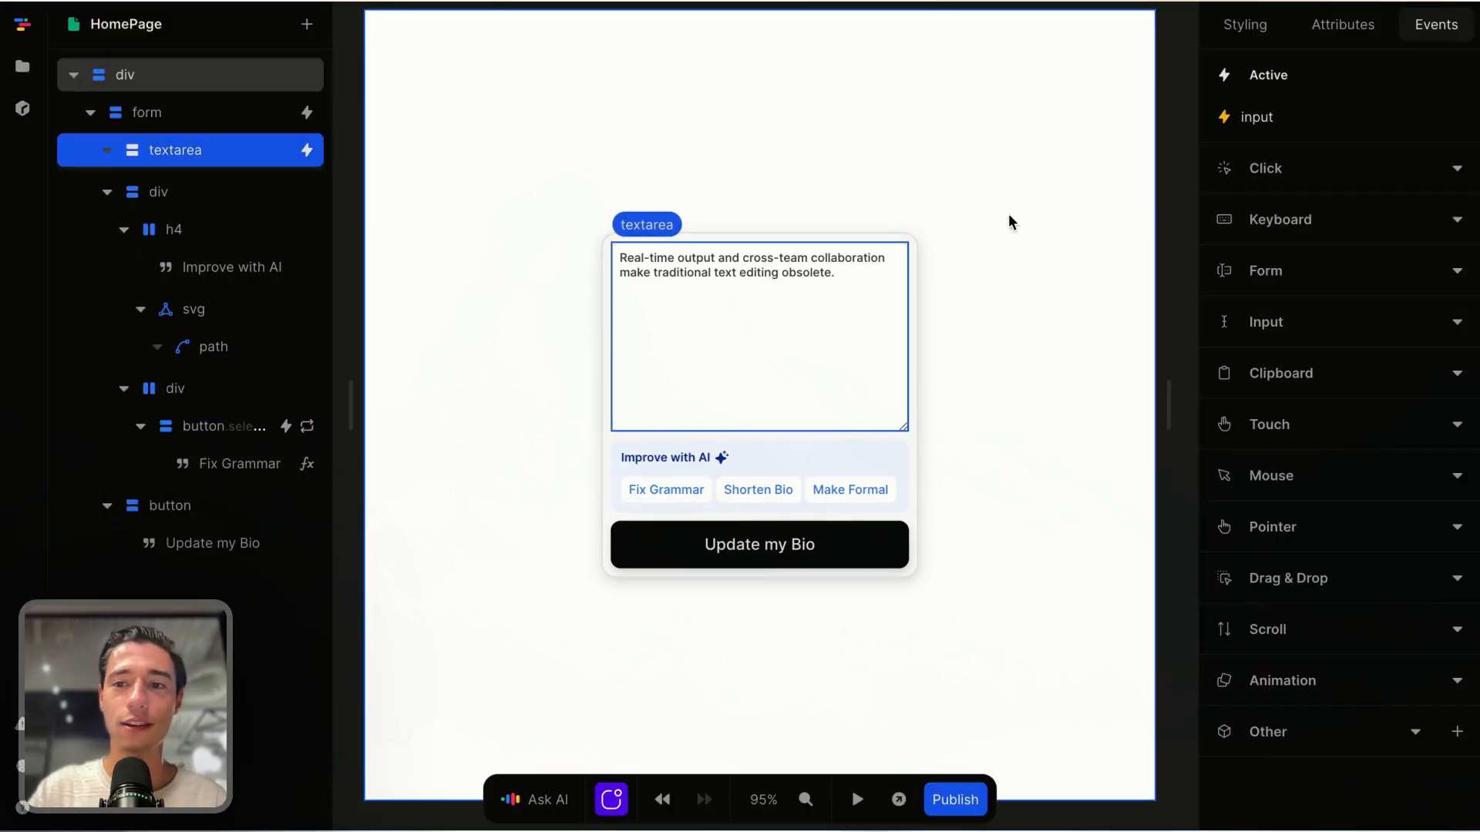
left_click(1138, 139)
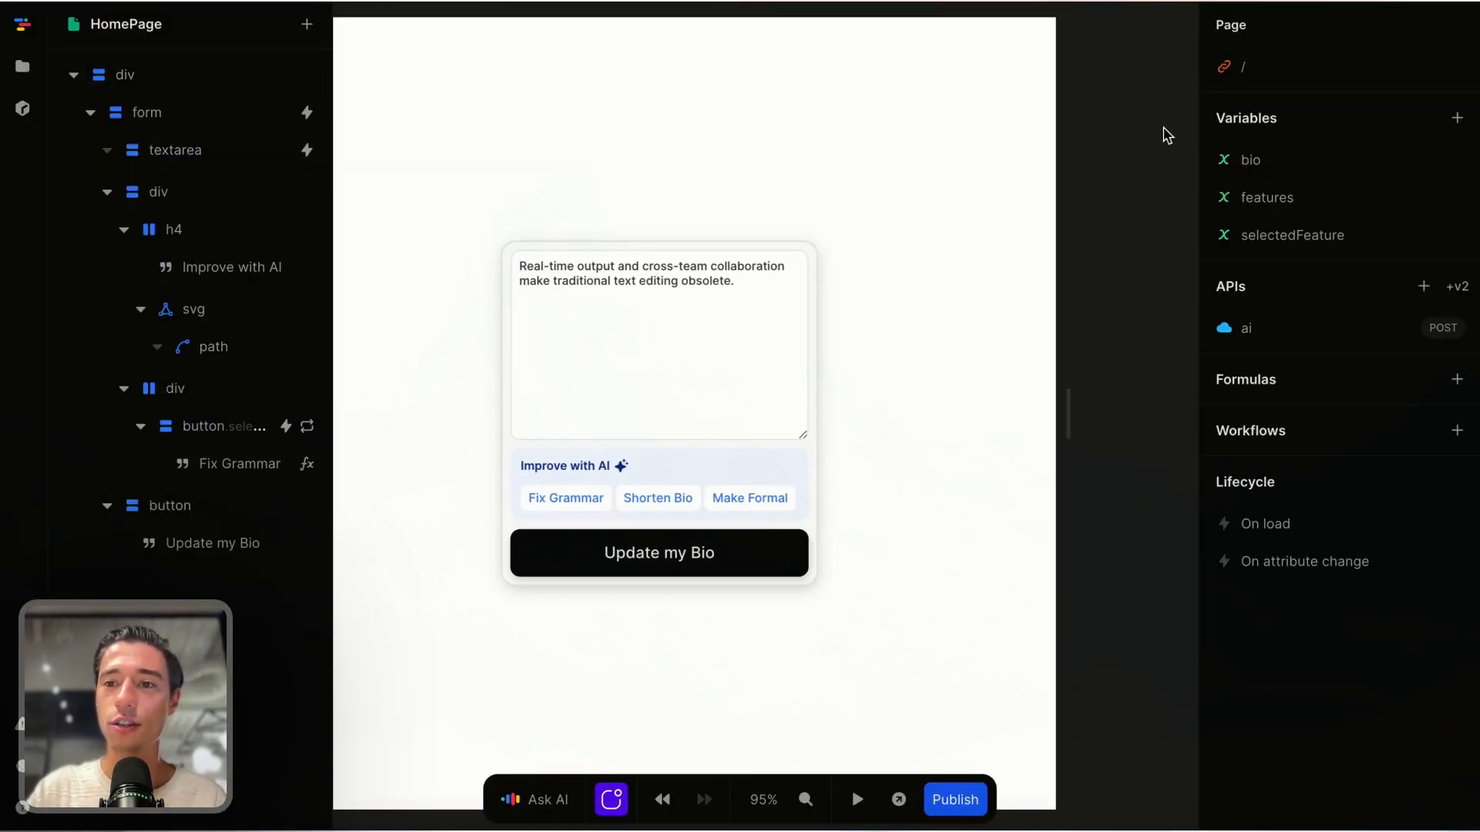
left_click(1271, 162)
left_click(974, 319)
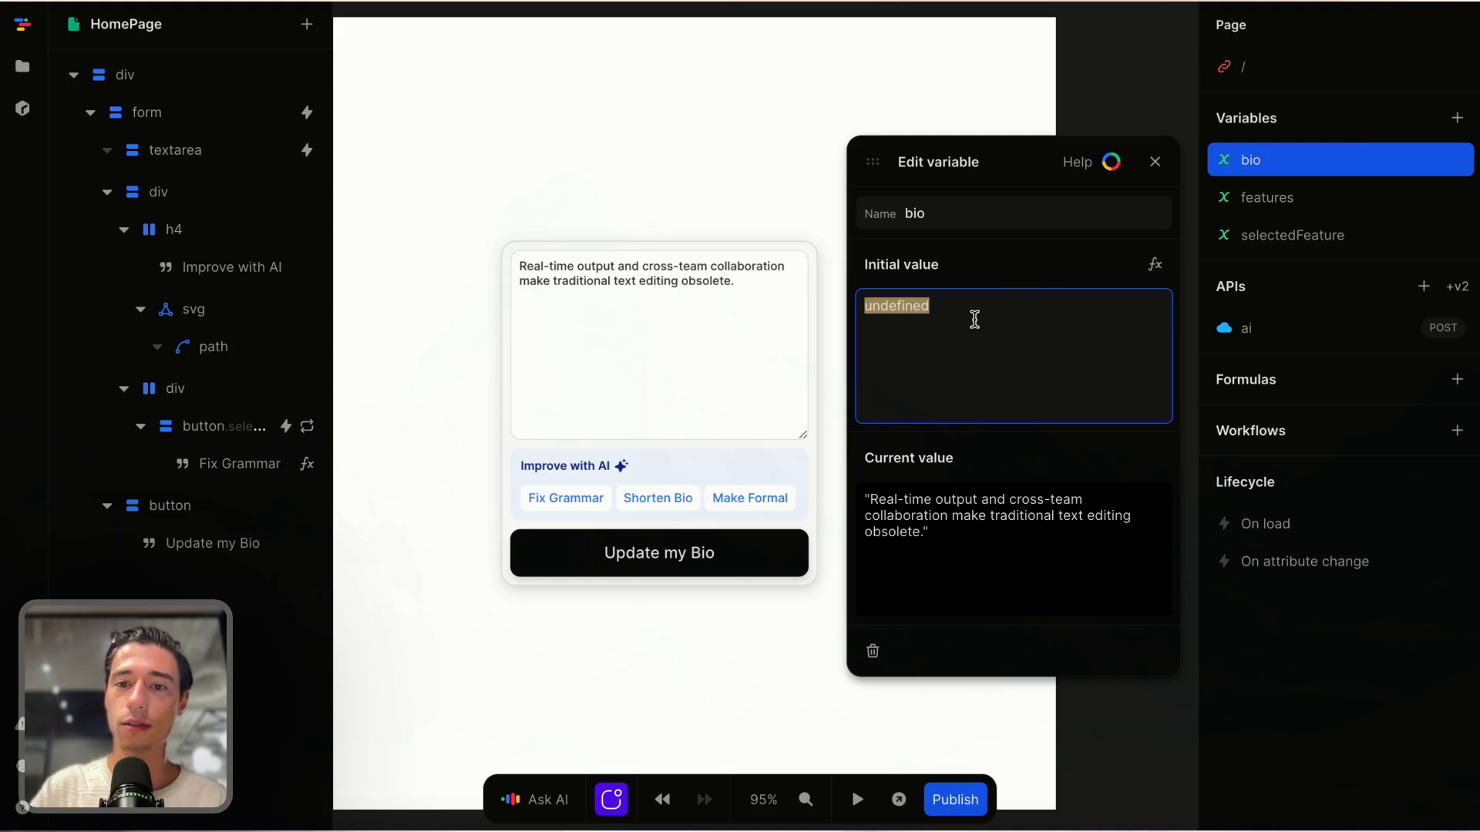
key("BackSpace")
left_click(1154, 161)
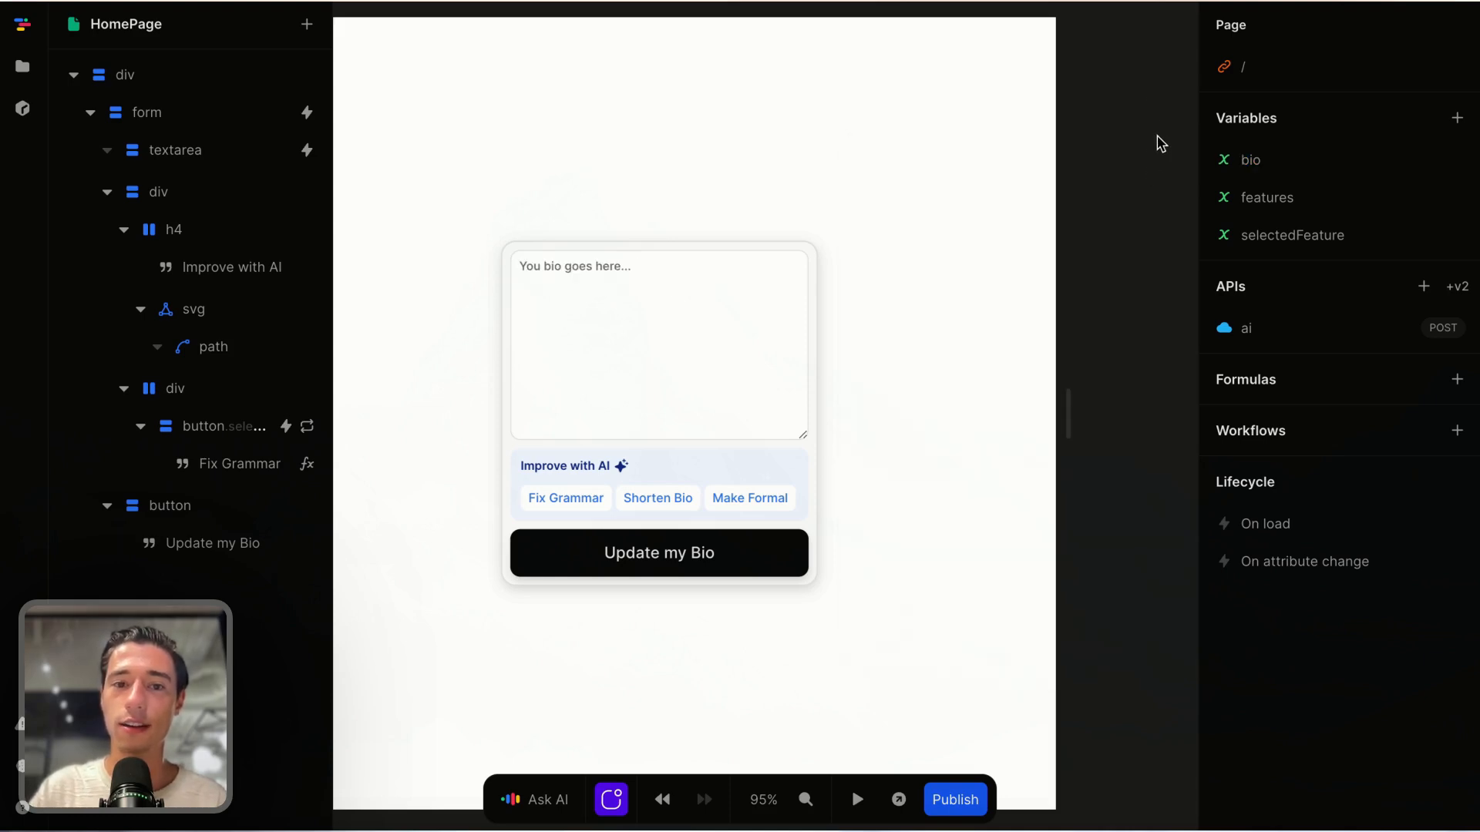
Step: Open the form page outside the editor, enter "Ditch your text editor and get real-time output and cross-team collaboration." as bio, and apply Fix Grammar
left_click(898, 799)
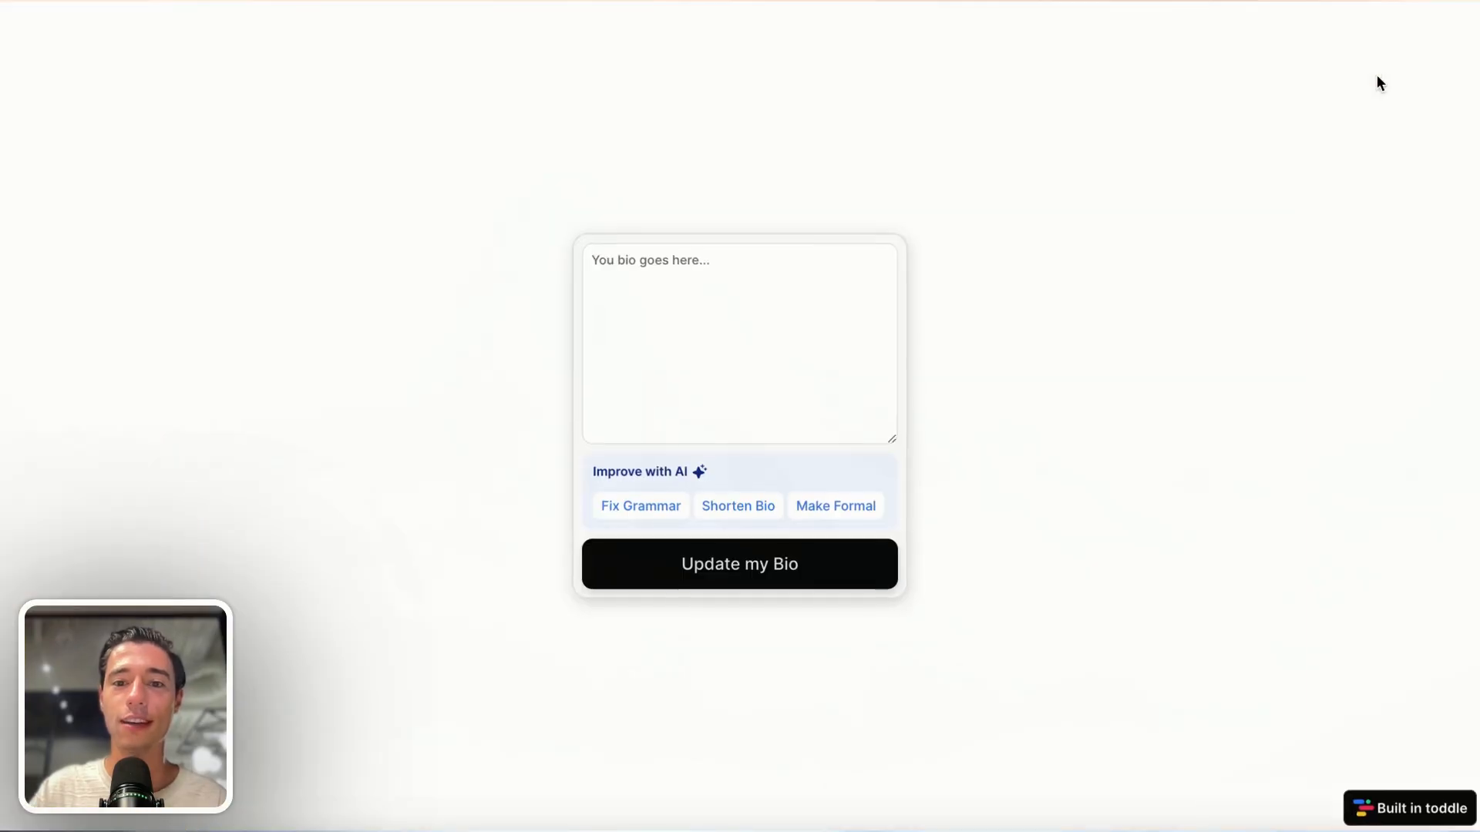
left_click(733, 278)
type("Ditch your text editor and get real-time output and cross-team collaboration.")
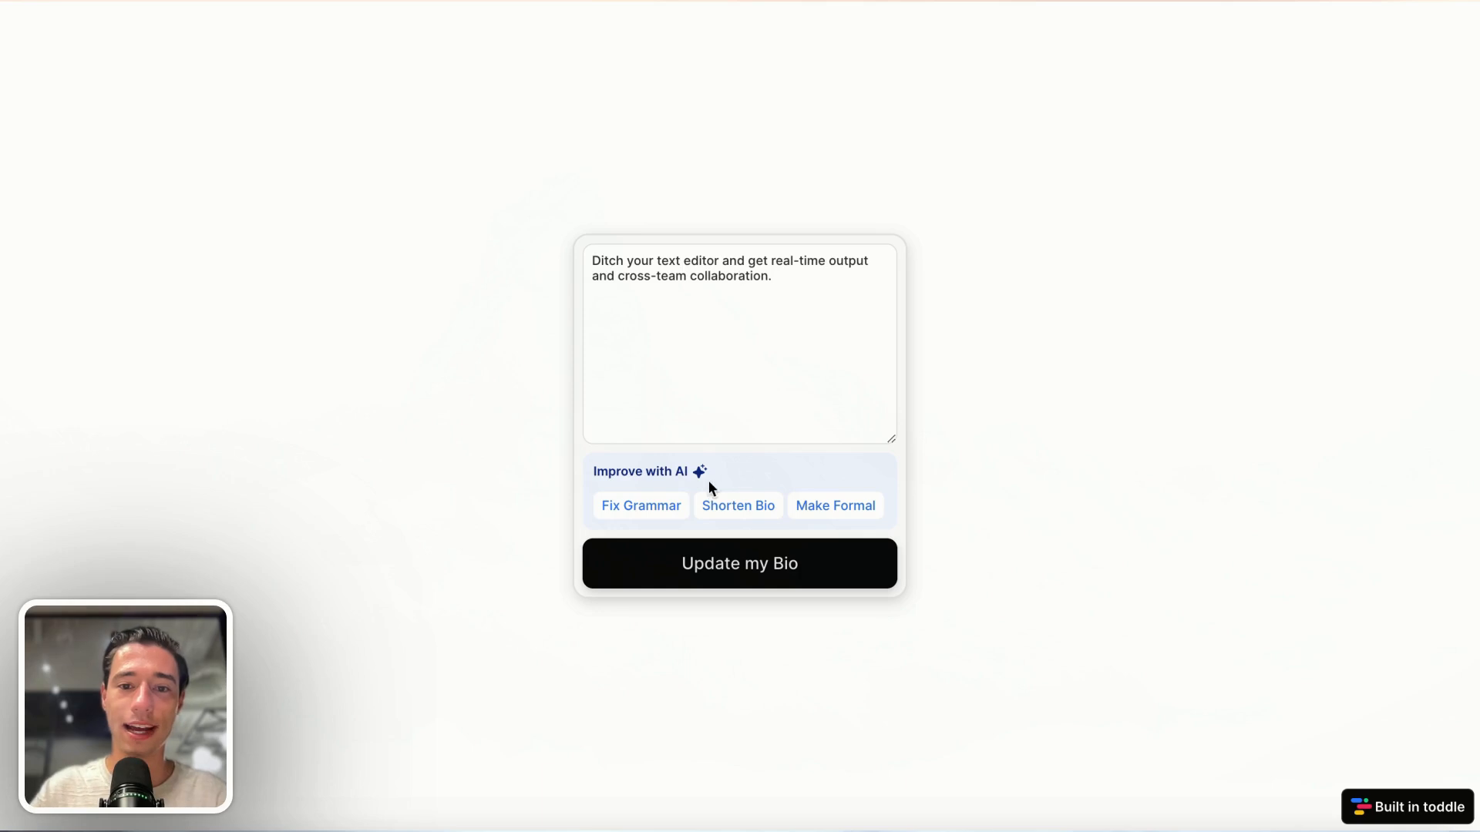
left_click(659, 515)
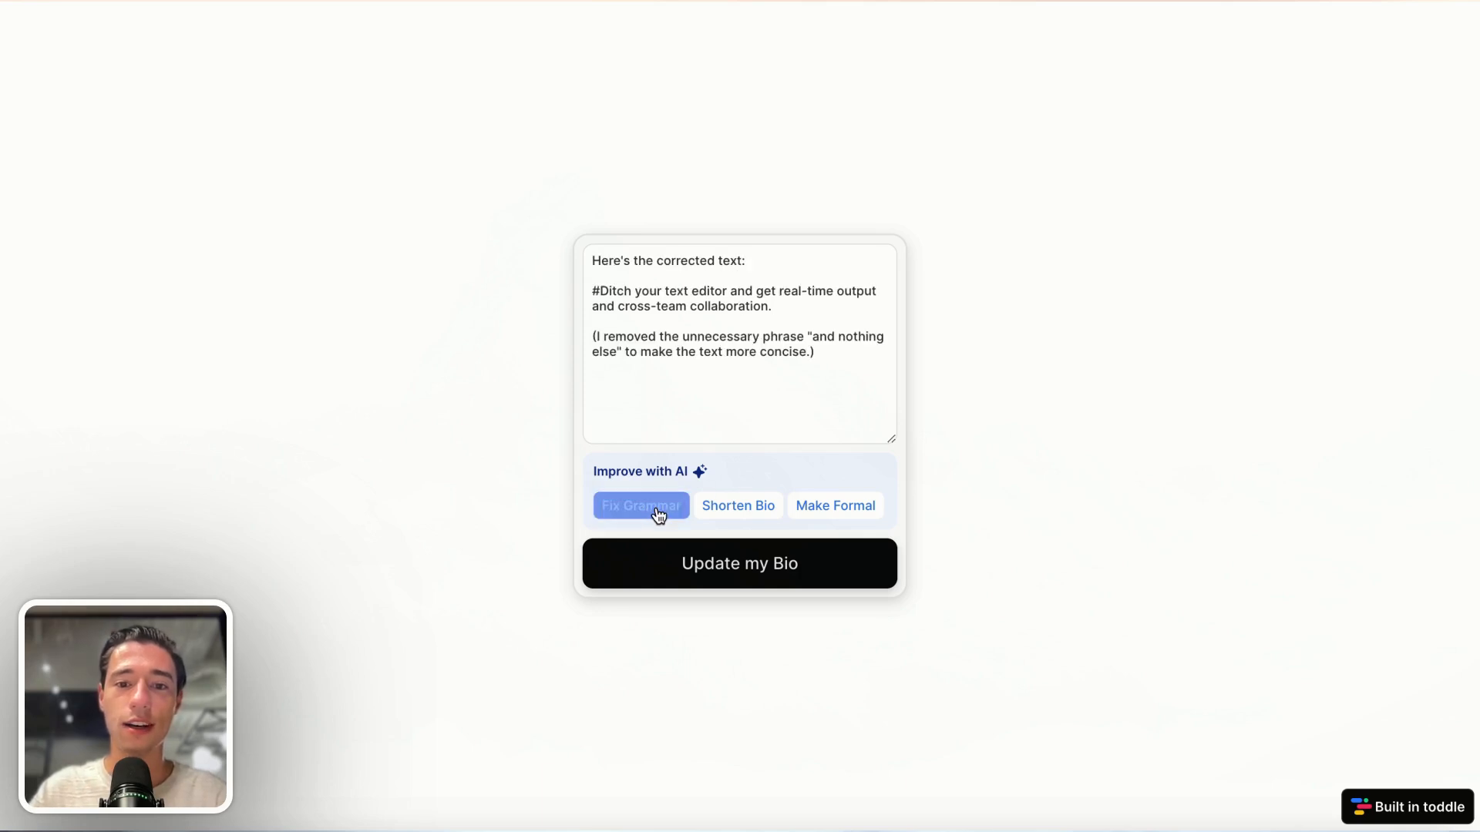
Step: Replace the whole bio with the original "Ditch your text editor" sentence and apply Shorten Bio followed by Make Formal
left_click_drag(811, 386, 568, 238)
key("BackSpace")
key("BackSpace")
type("Ditch your text editor and get real-time output and cross-team collaboration.")
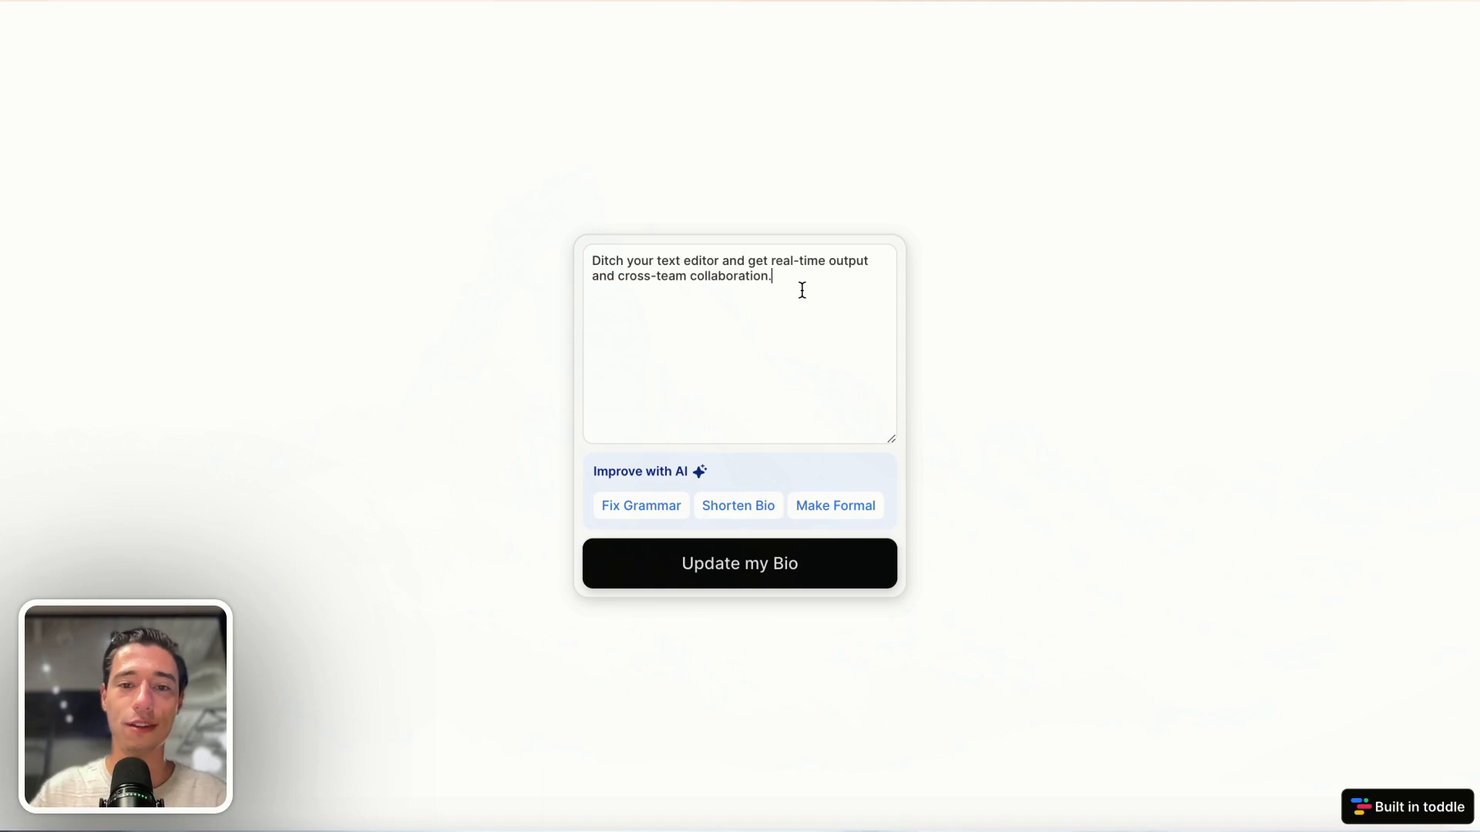
left_click(749, 512)
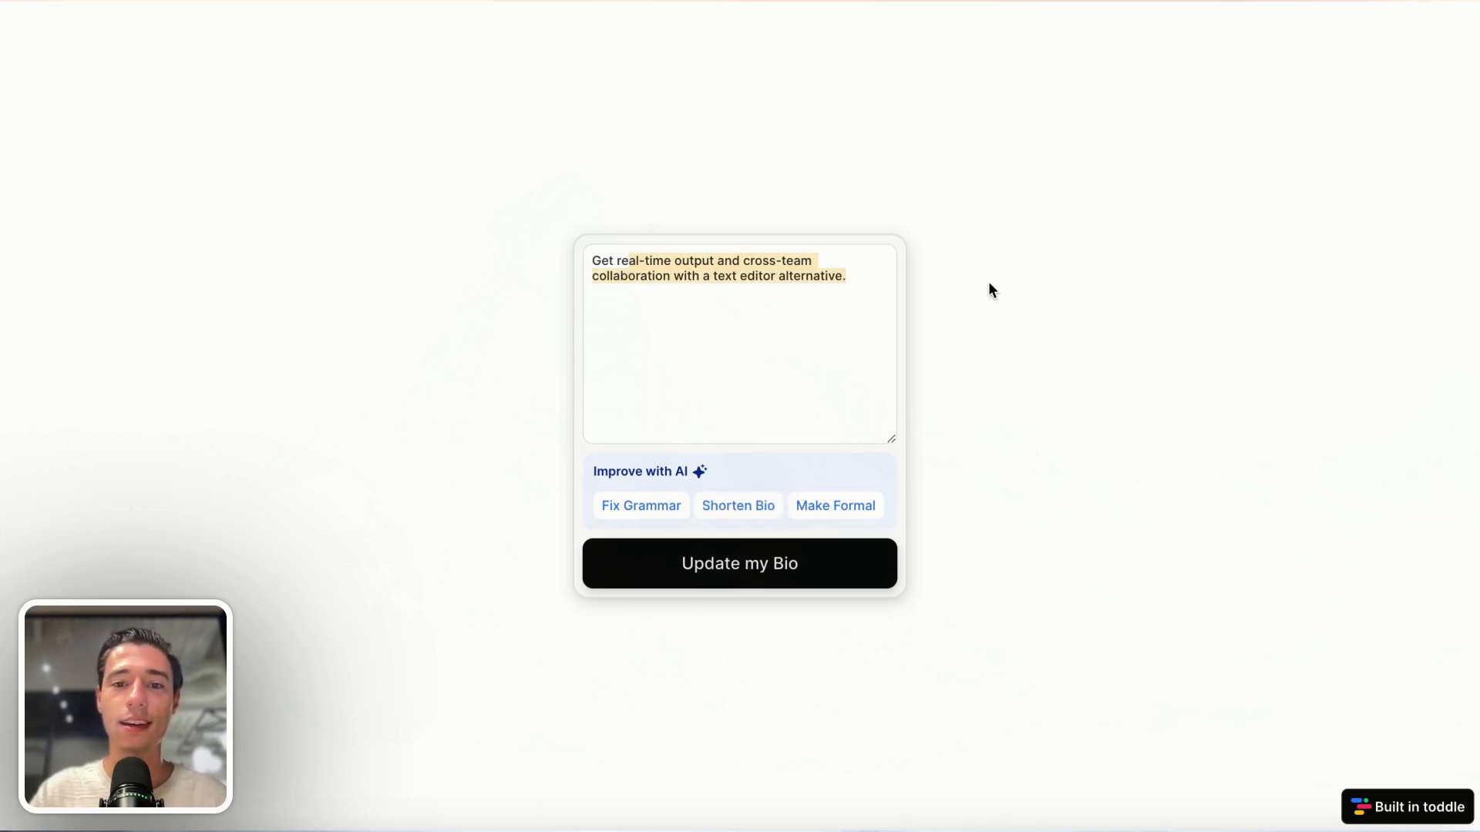
left_click(846, 504)
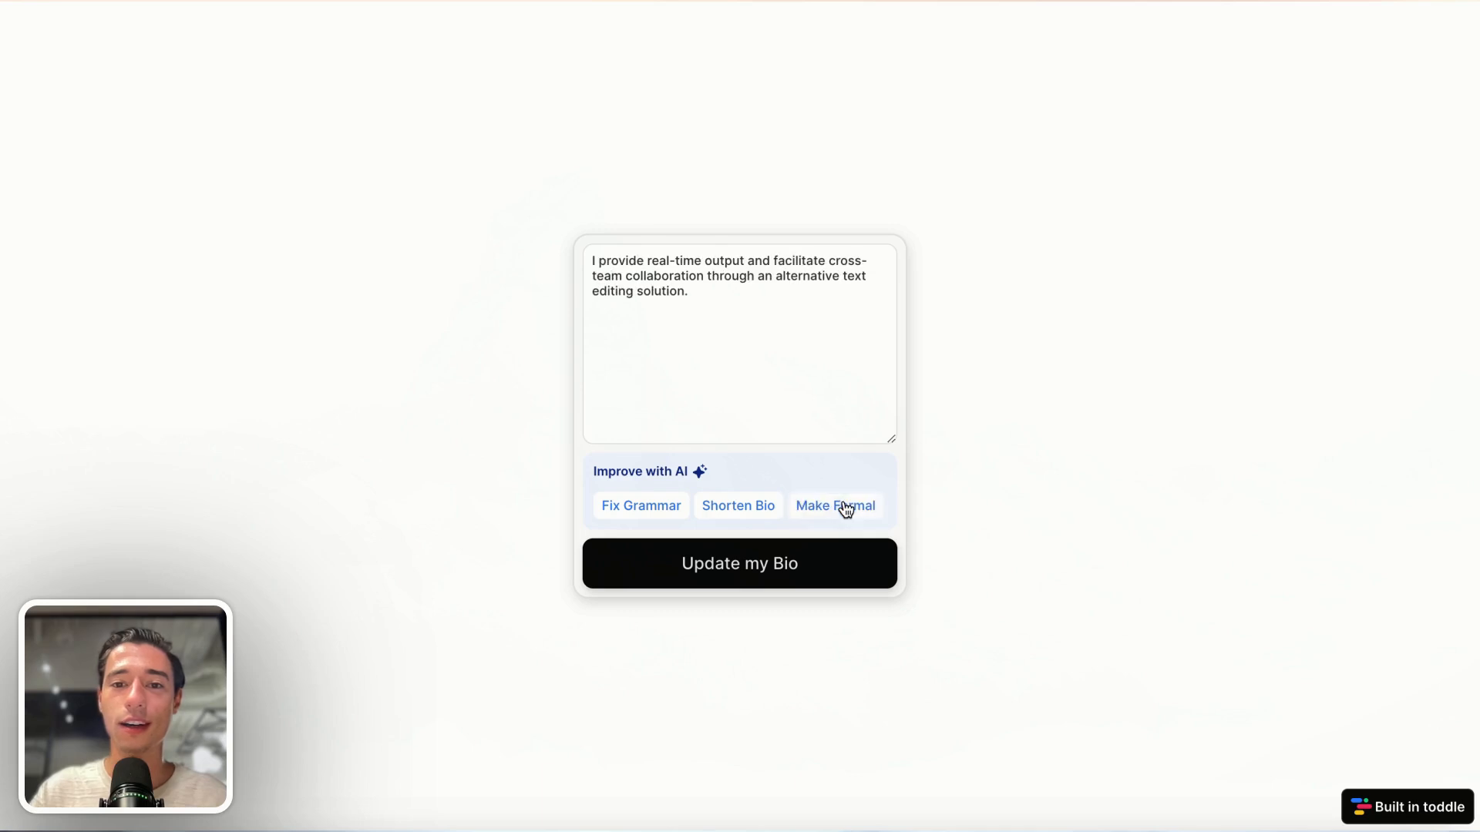
Step: Open the browser's network inspector on the form page and apply Make Formal again to record its request
right_click(991, 433)
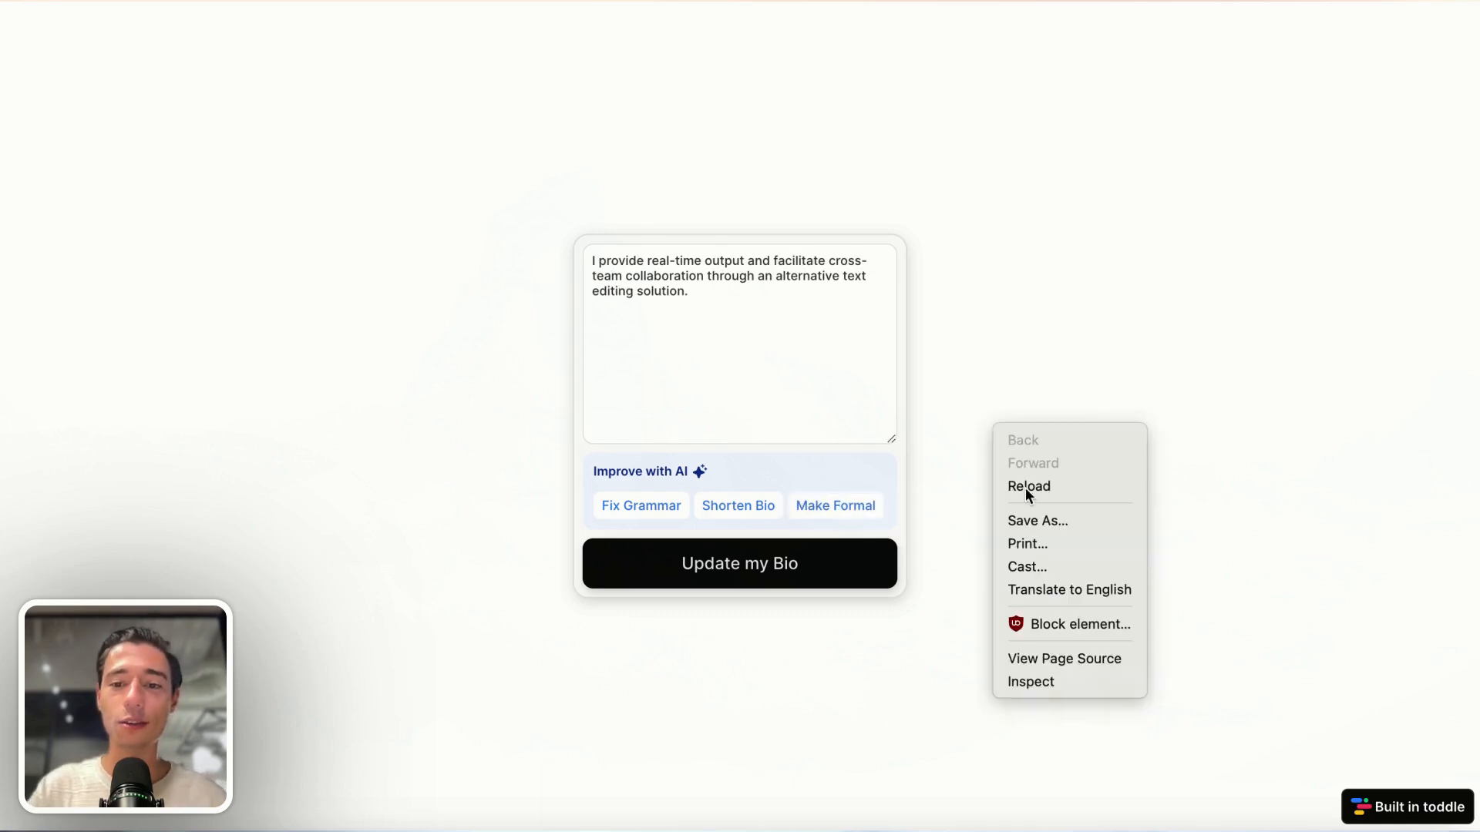
left_click(1060, 687)
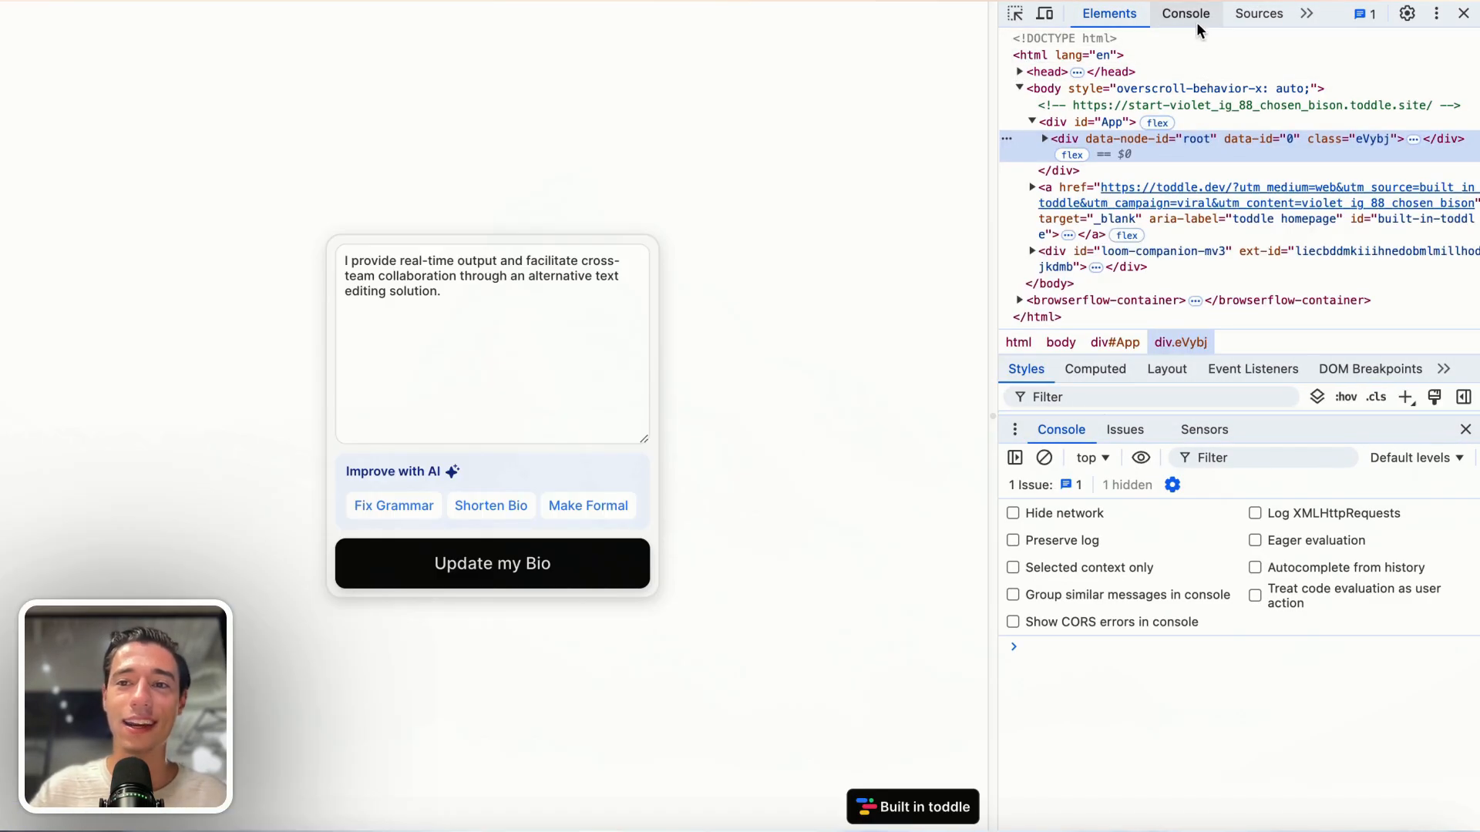
left_click(1190, 16)
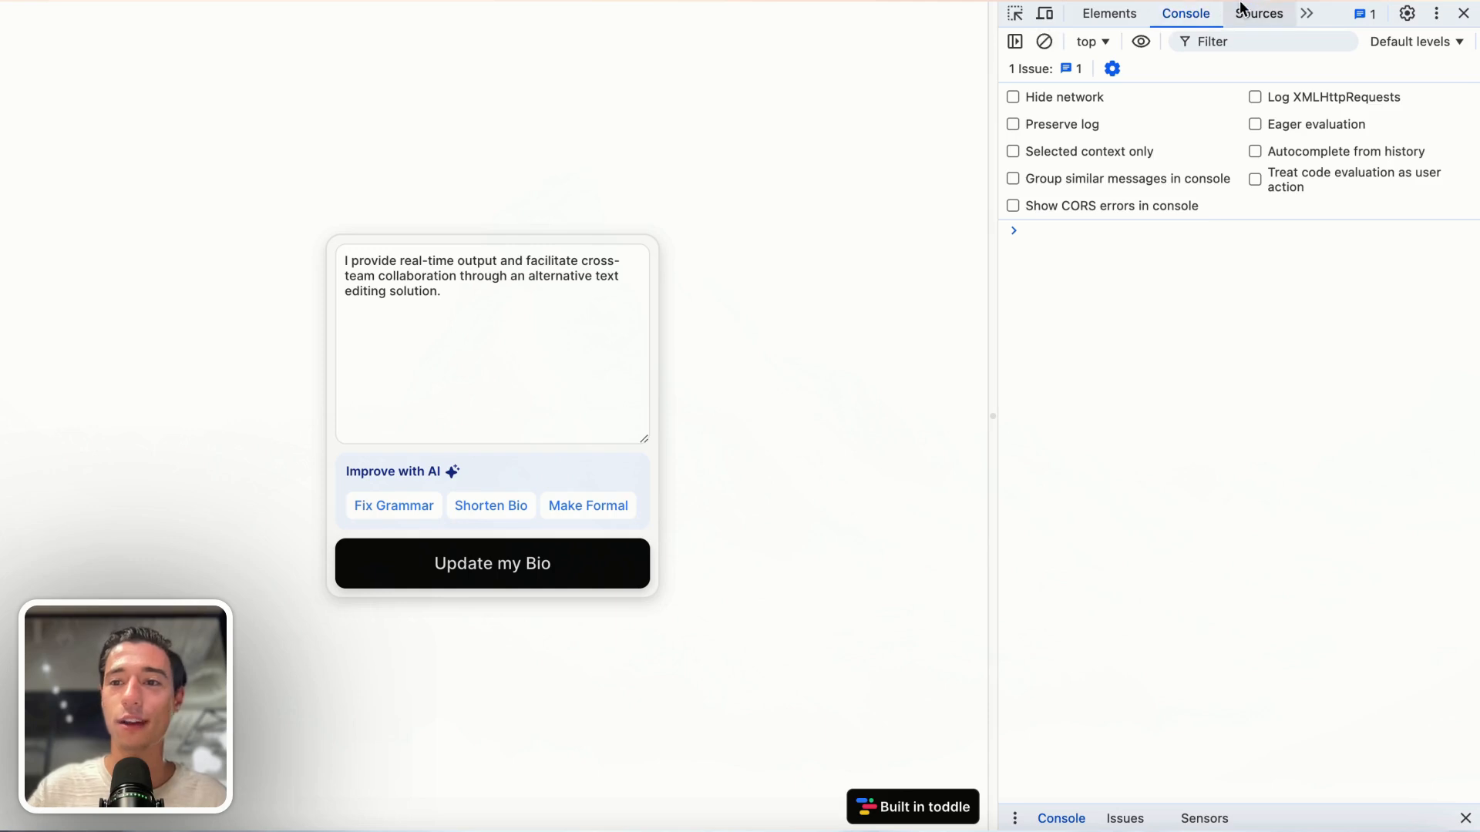
left_click(1307, 13)
left_click(1335, 38)
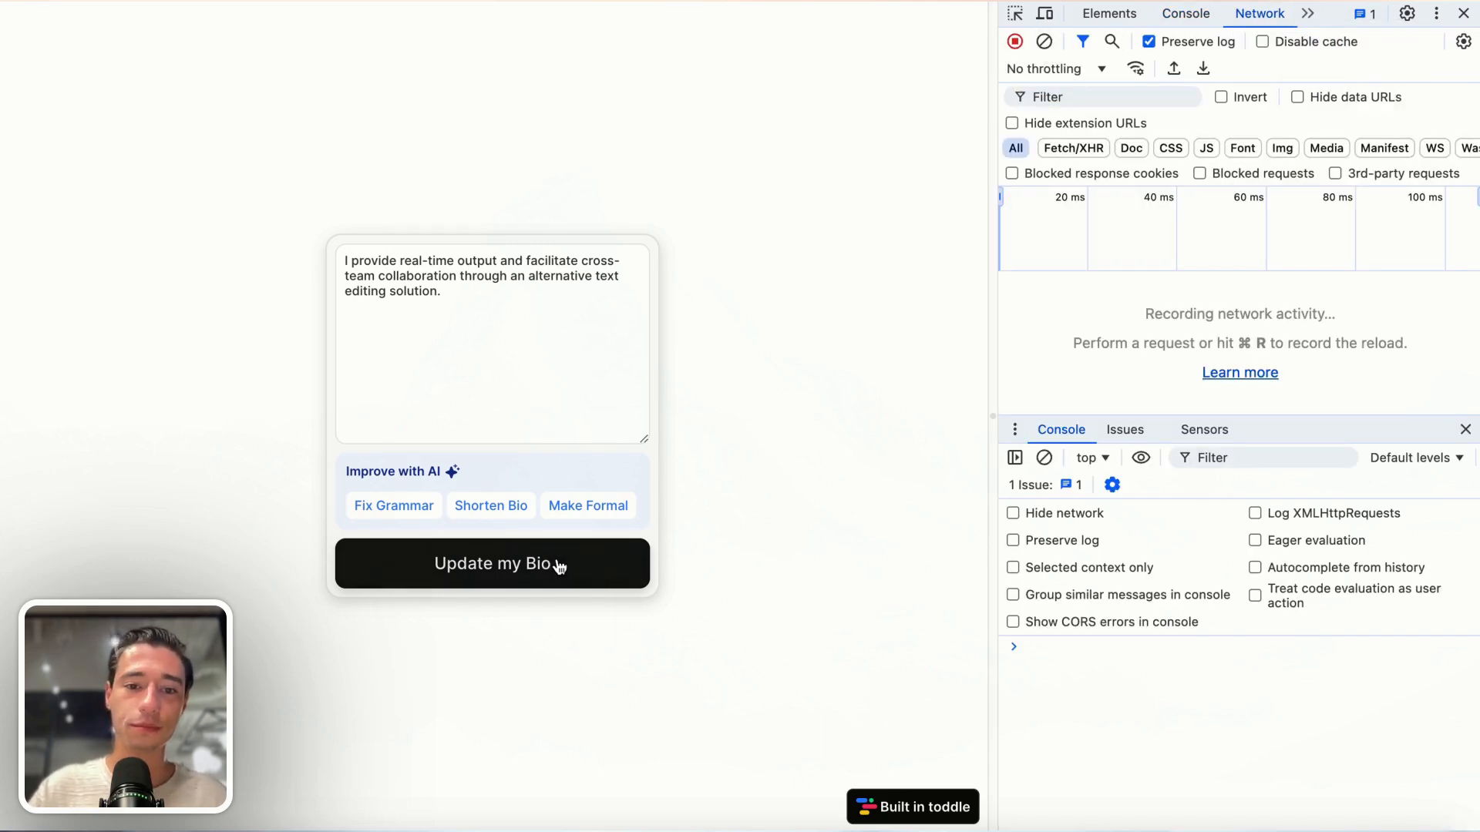
left_click(588, 510)
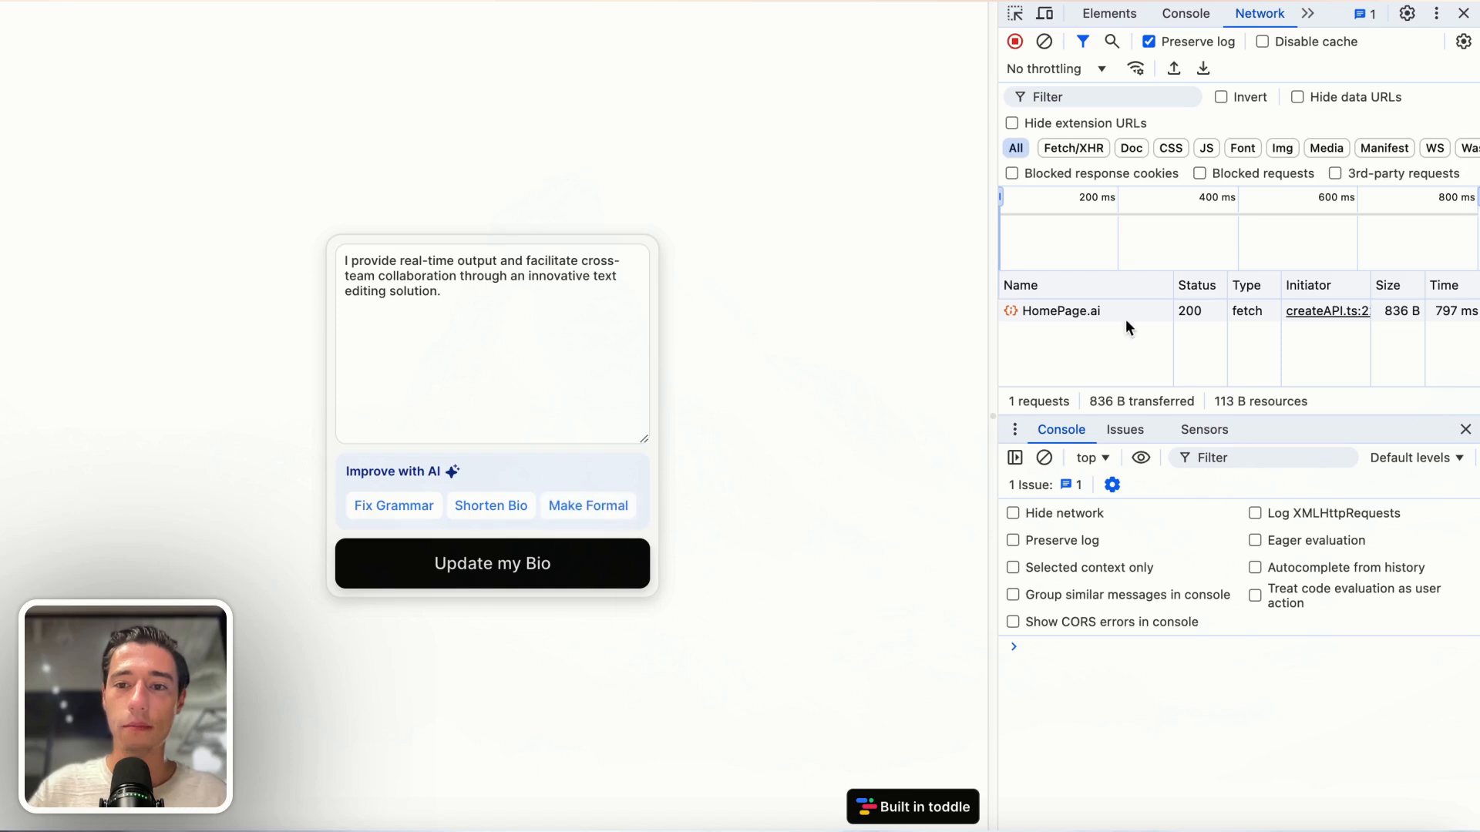
Step: Examine the recorded HomePage.ai request, including its request URL, payload, response and cookies, in a widened inspector
left_click(1102, 313)
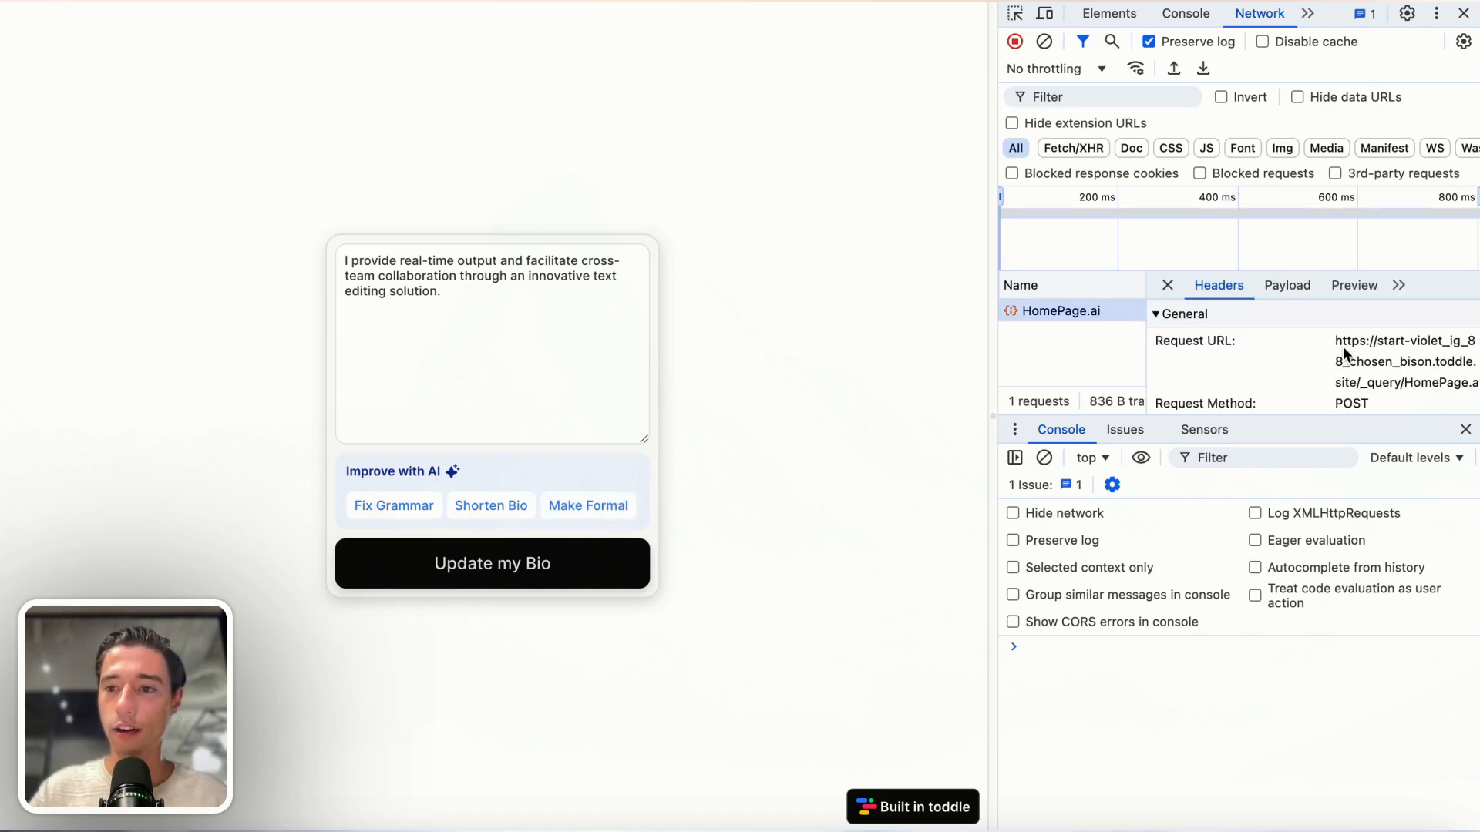
left_click_drag(991, 372, 650, 413)
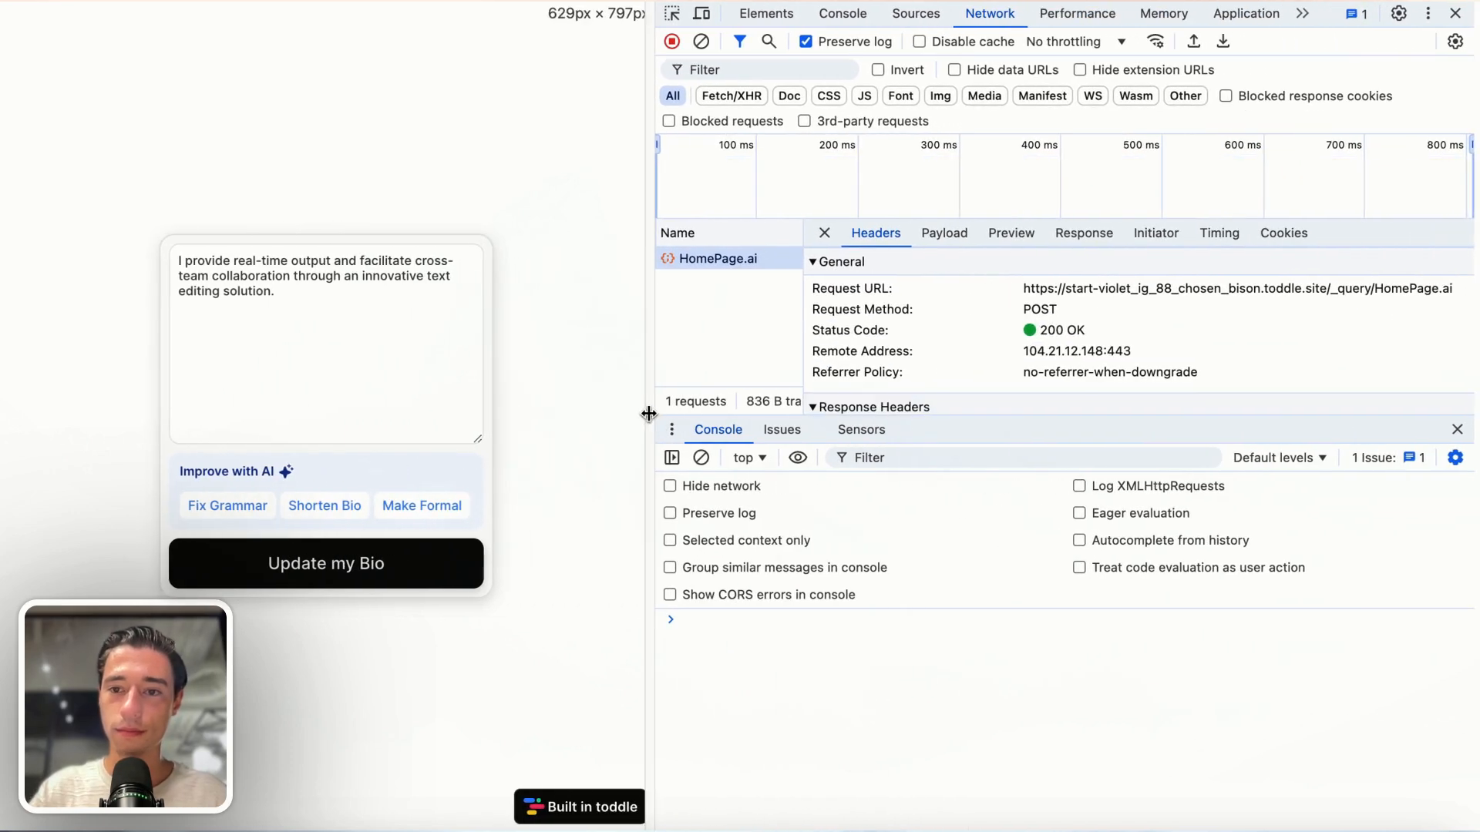
triple_click(1233, 290)
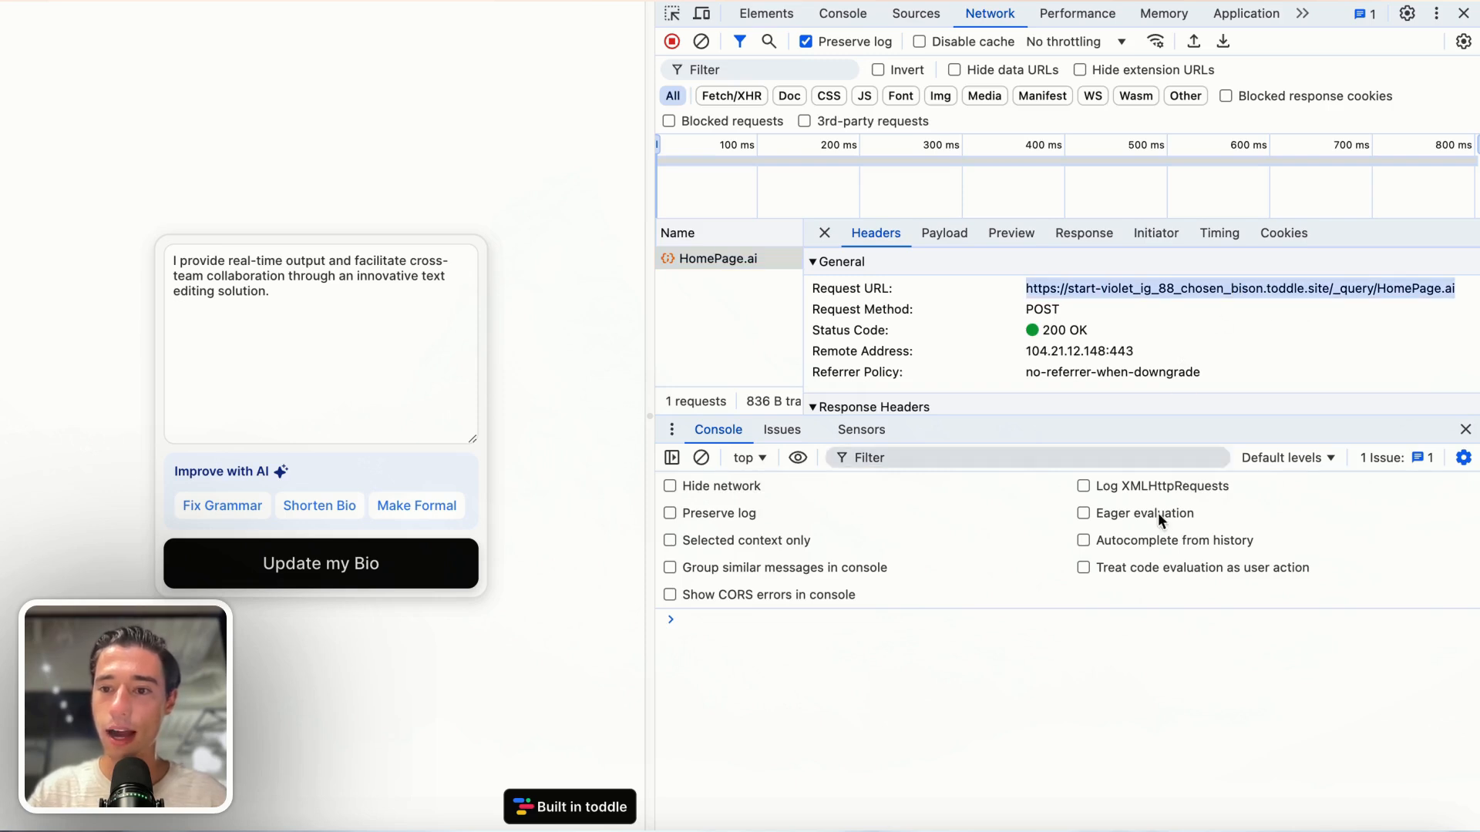
left_click(948, 234)
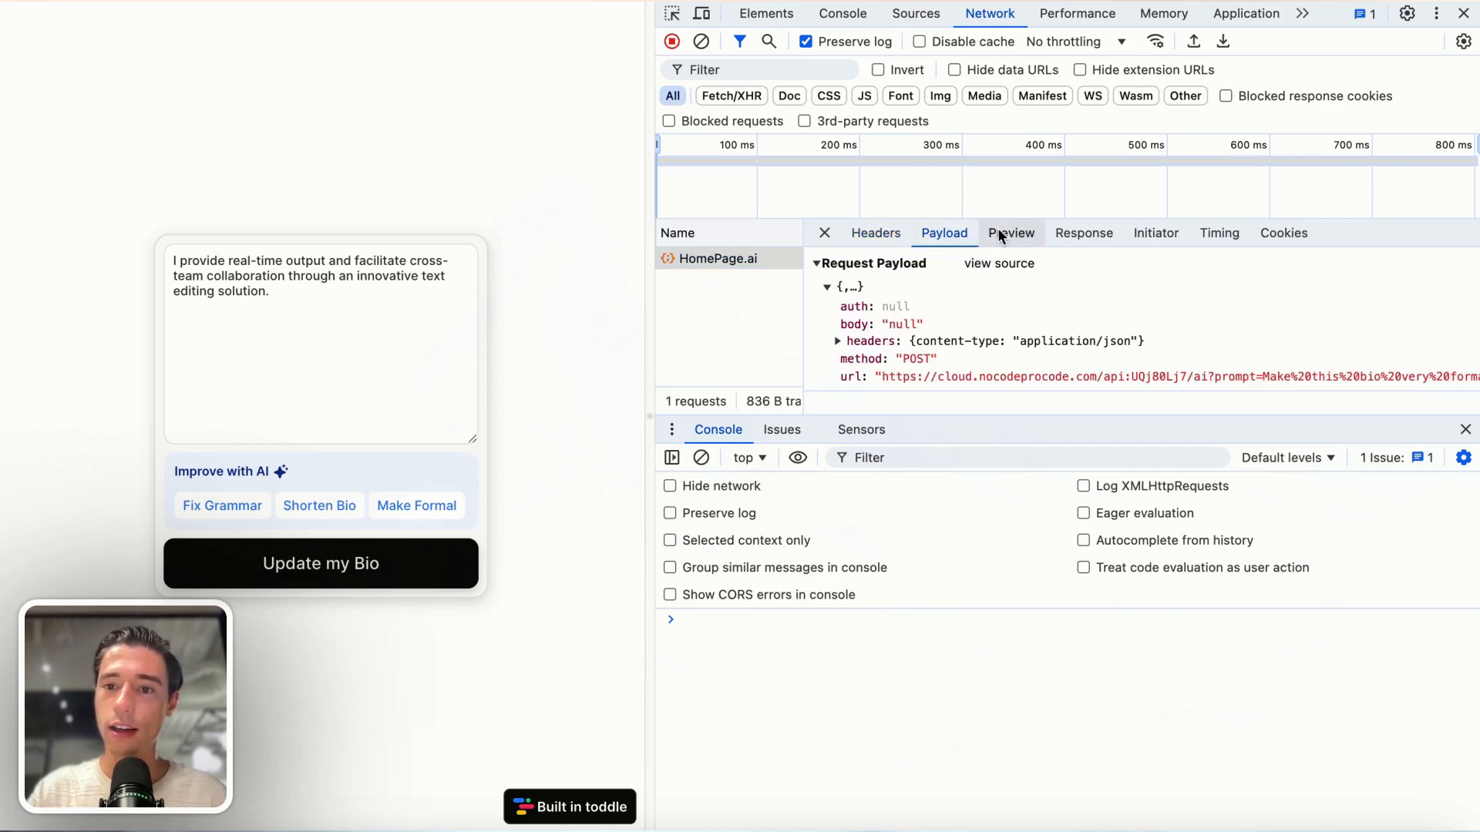
left_click(1029, 228)
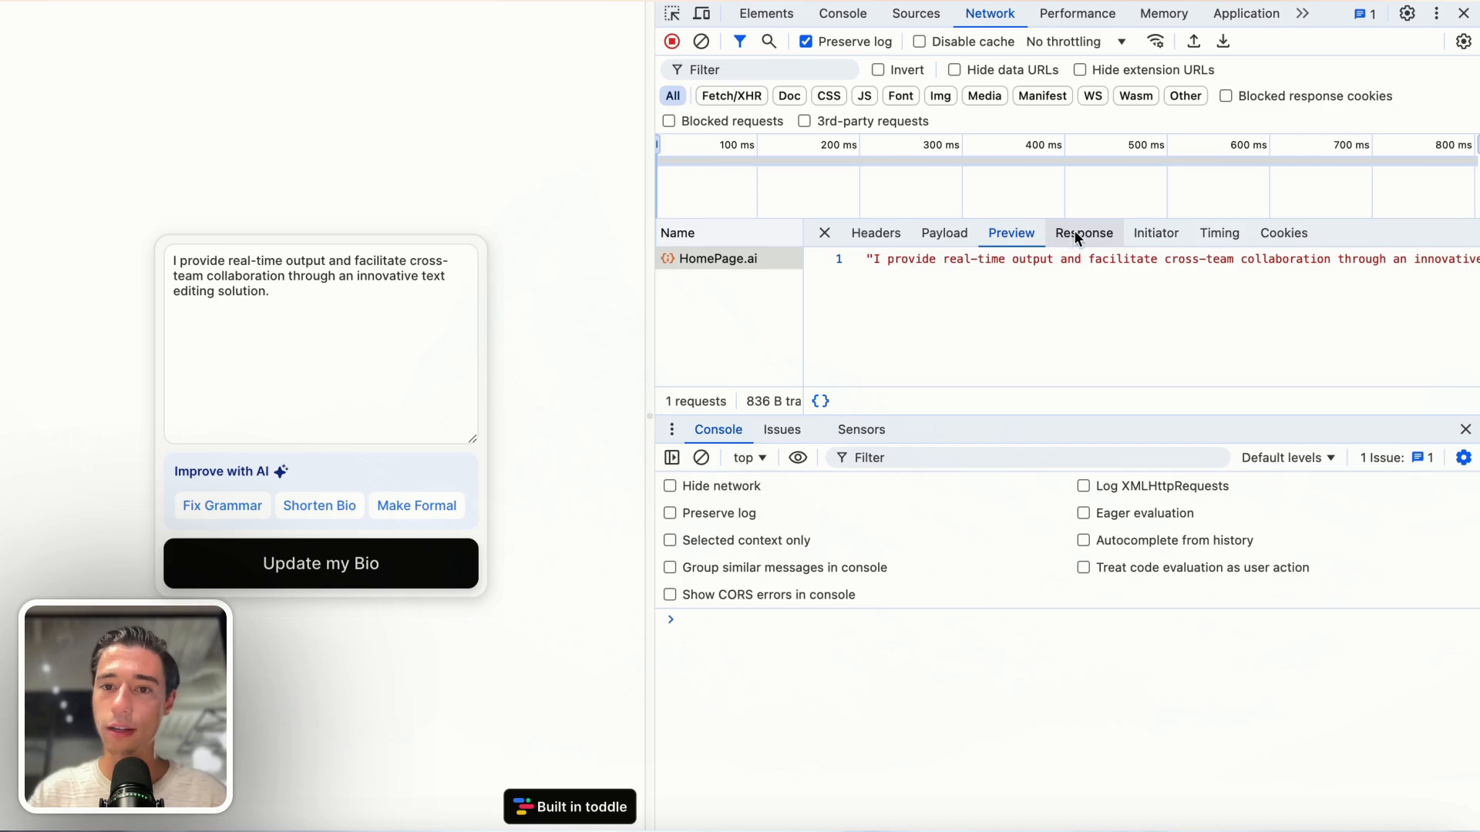
left_click(1077, 238)
left_click(1144, 236)
left_click(1215, 233)
left_click(1272, 233)
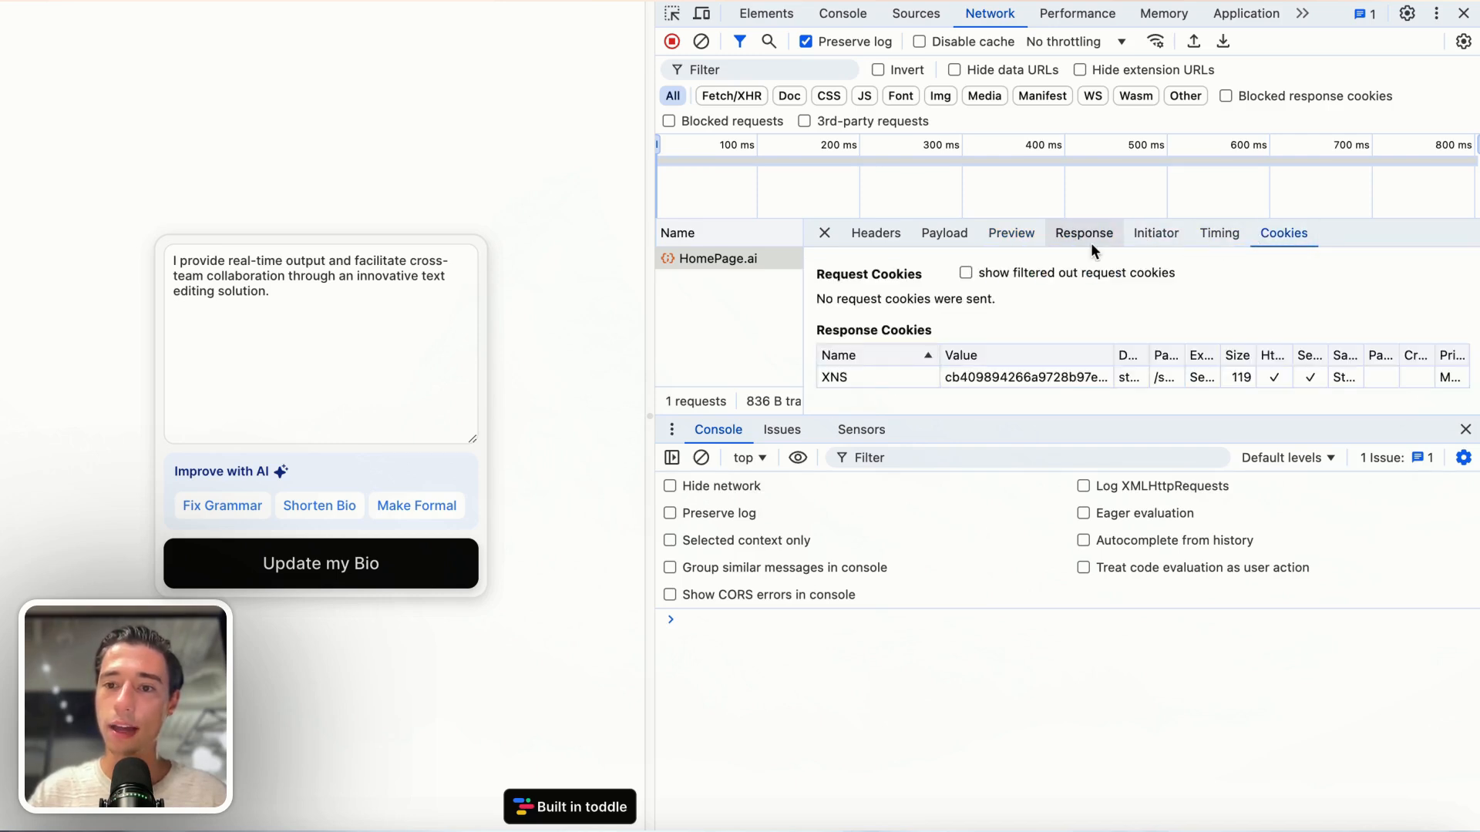
left_click(894, 239)
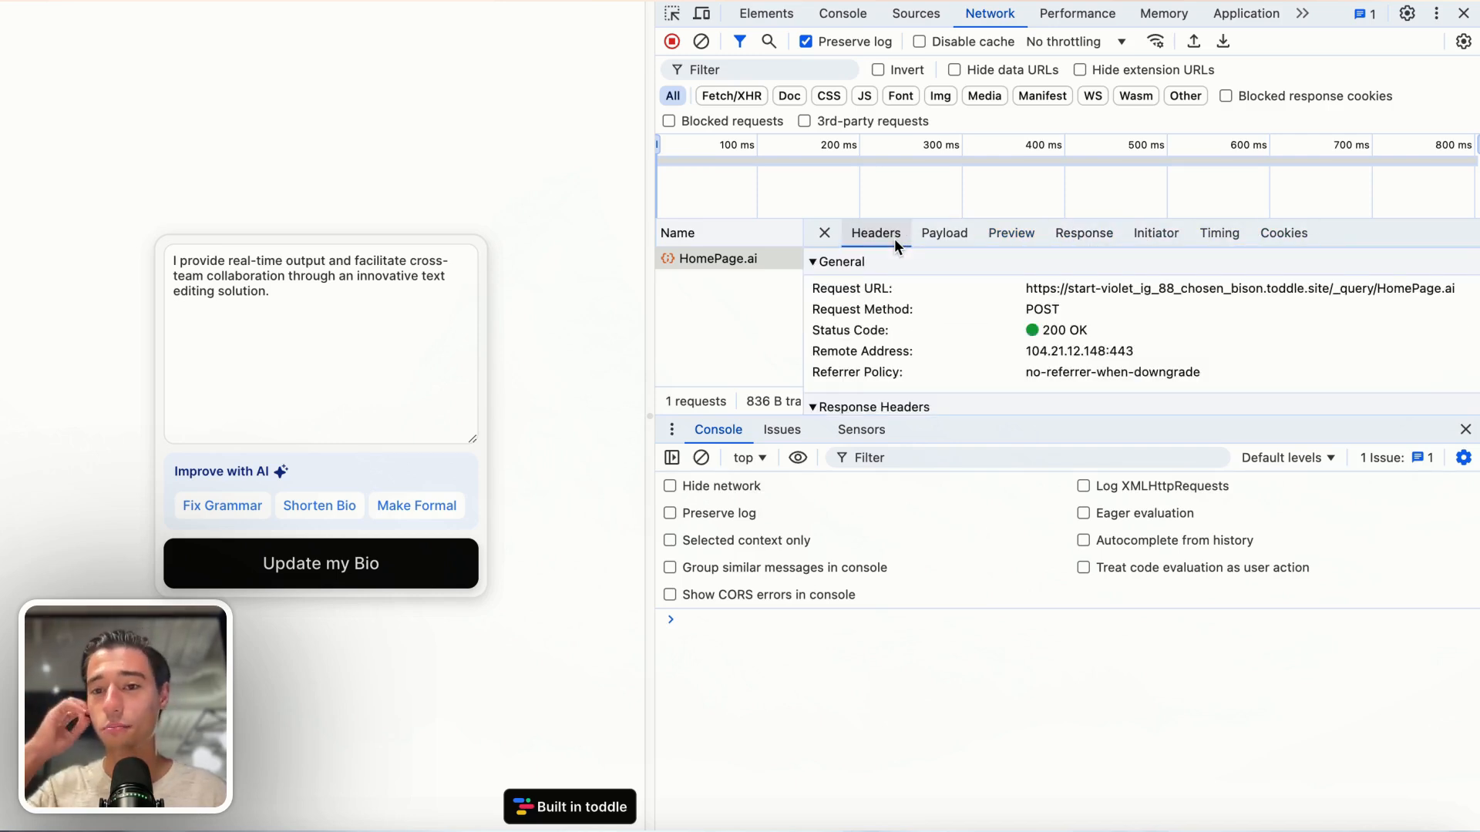
left_click_drag(1069, 307, 1451, 304)
left_click(1052, 296)
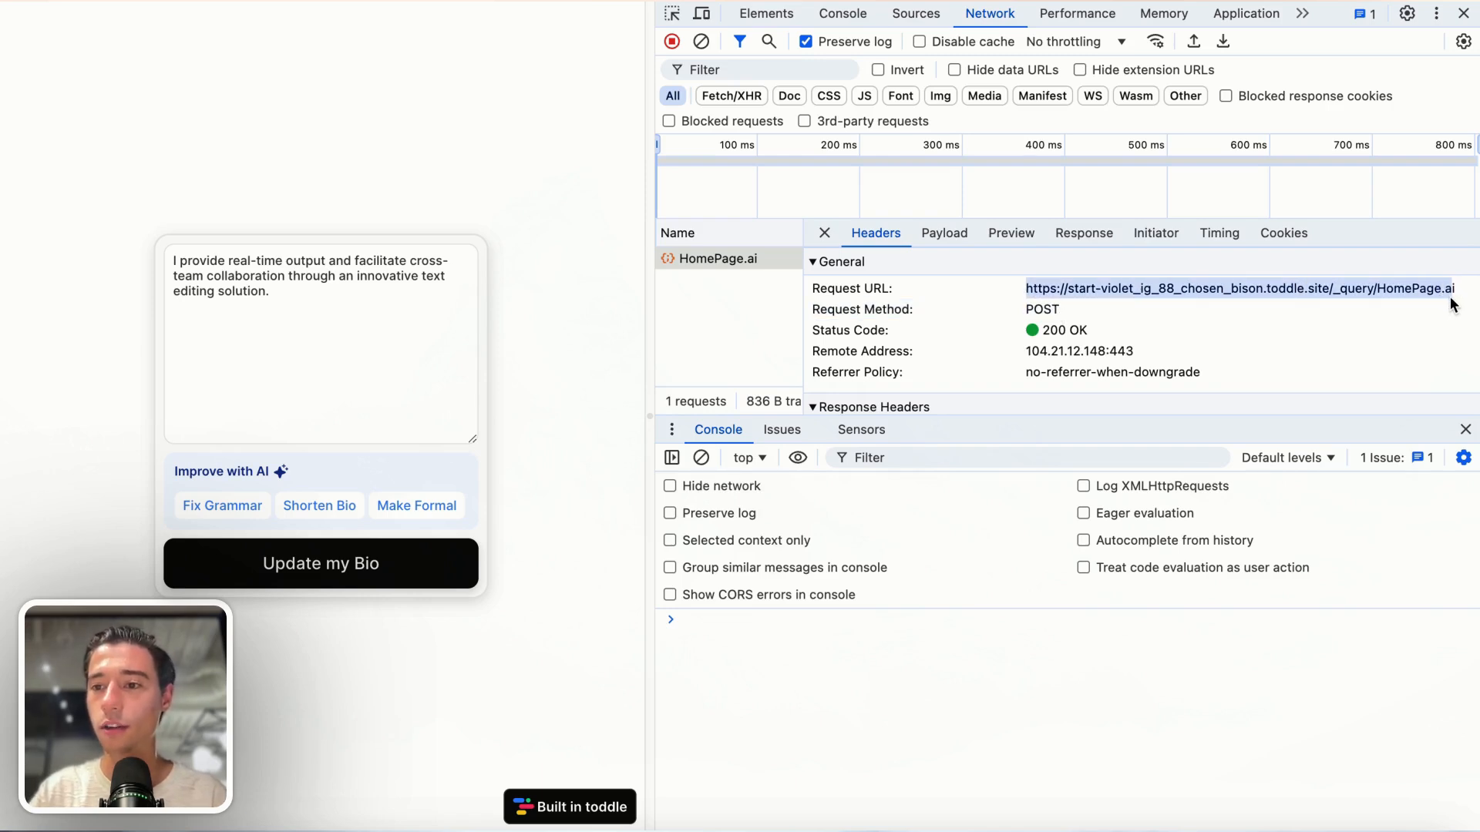
Step: Back in the toddle editor, review the ai API's configuration and start the page preview
left_click(1464, 13)
mouse_move(4, 116)
left_click(137, 116)
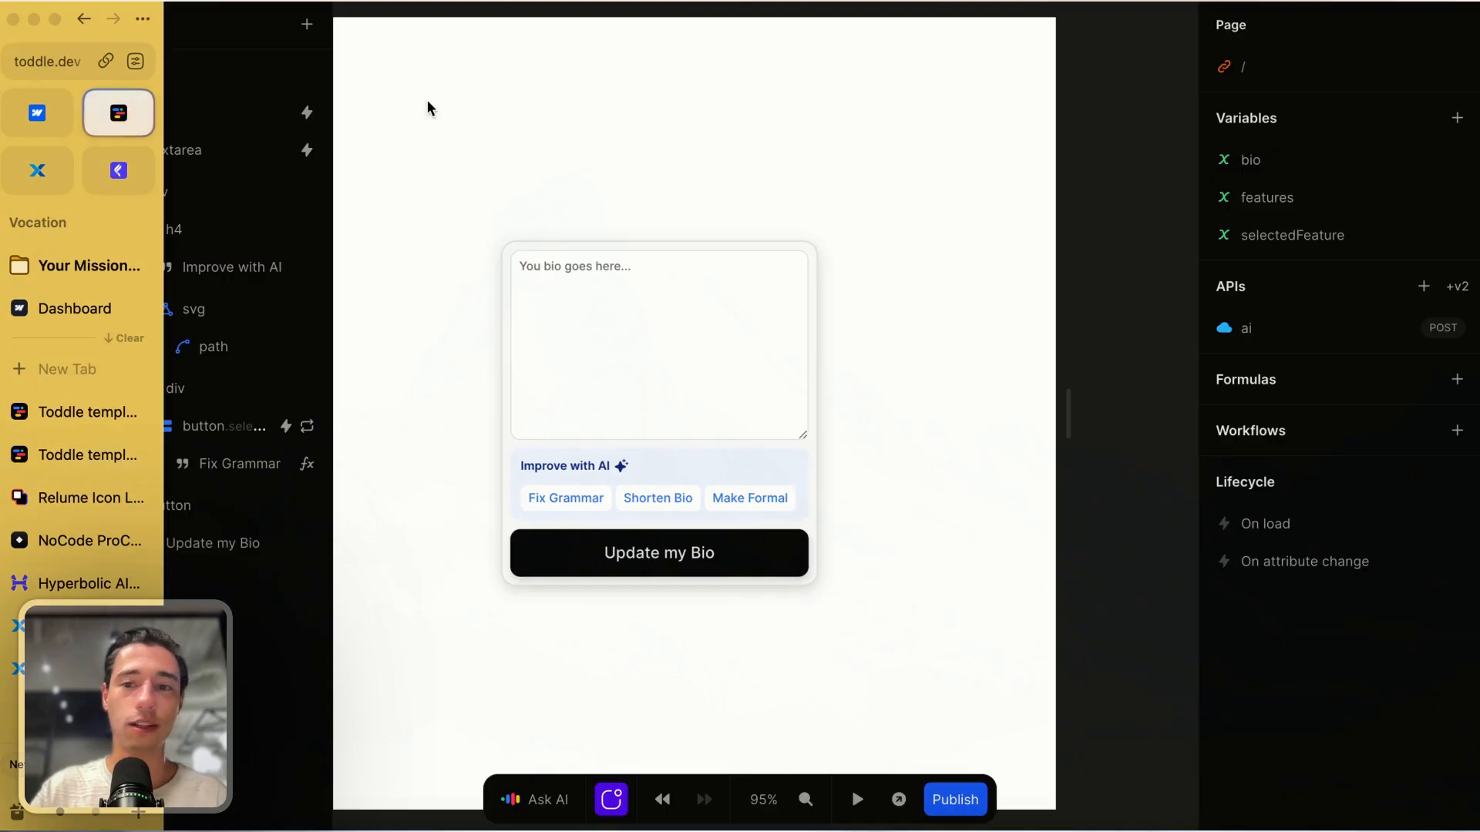
left_click(1249, 331)
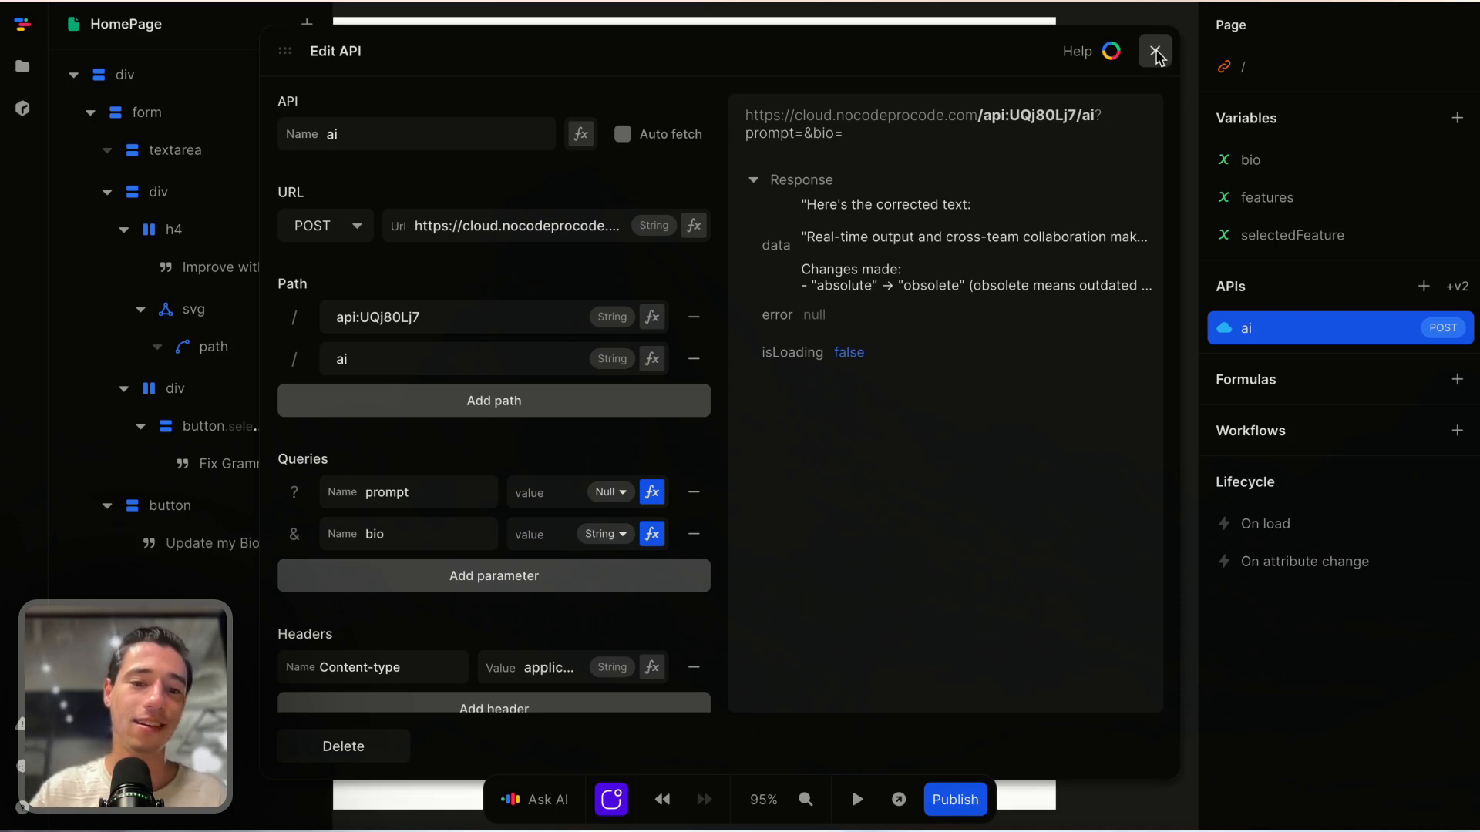
left_click(1155, 50)
left_click(855, 799)
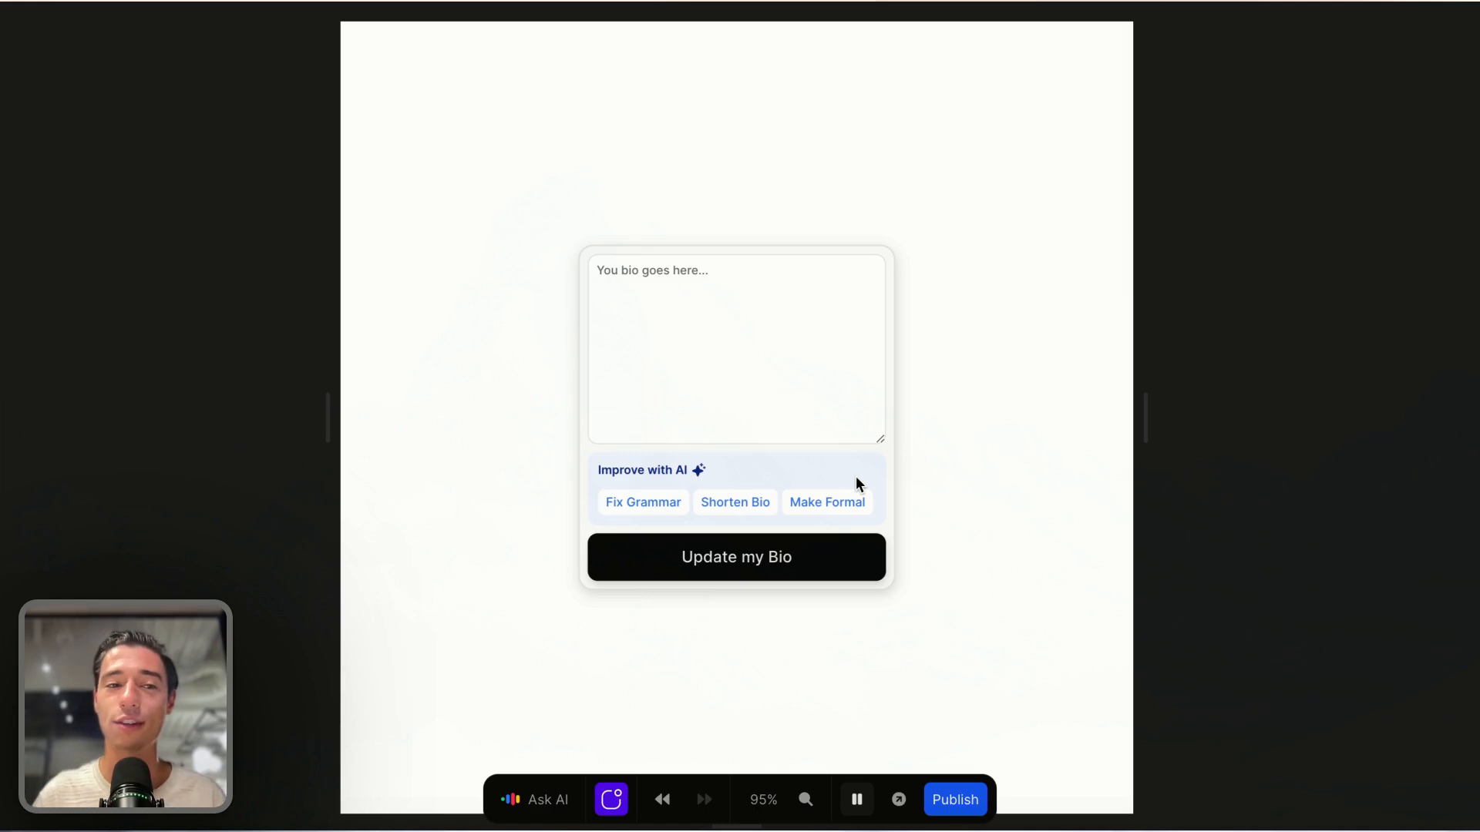
Step: Open nocodeprocode.com in a new browser tab
mouse_move(8, 370)
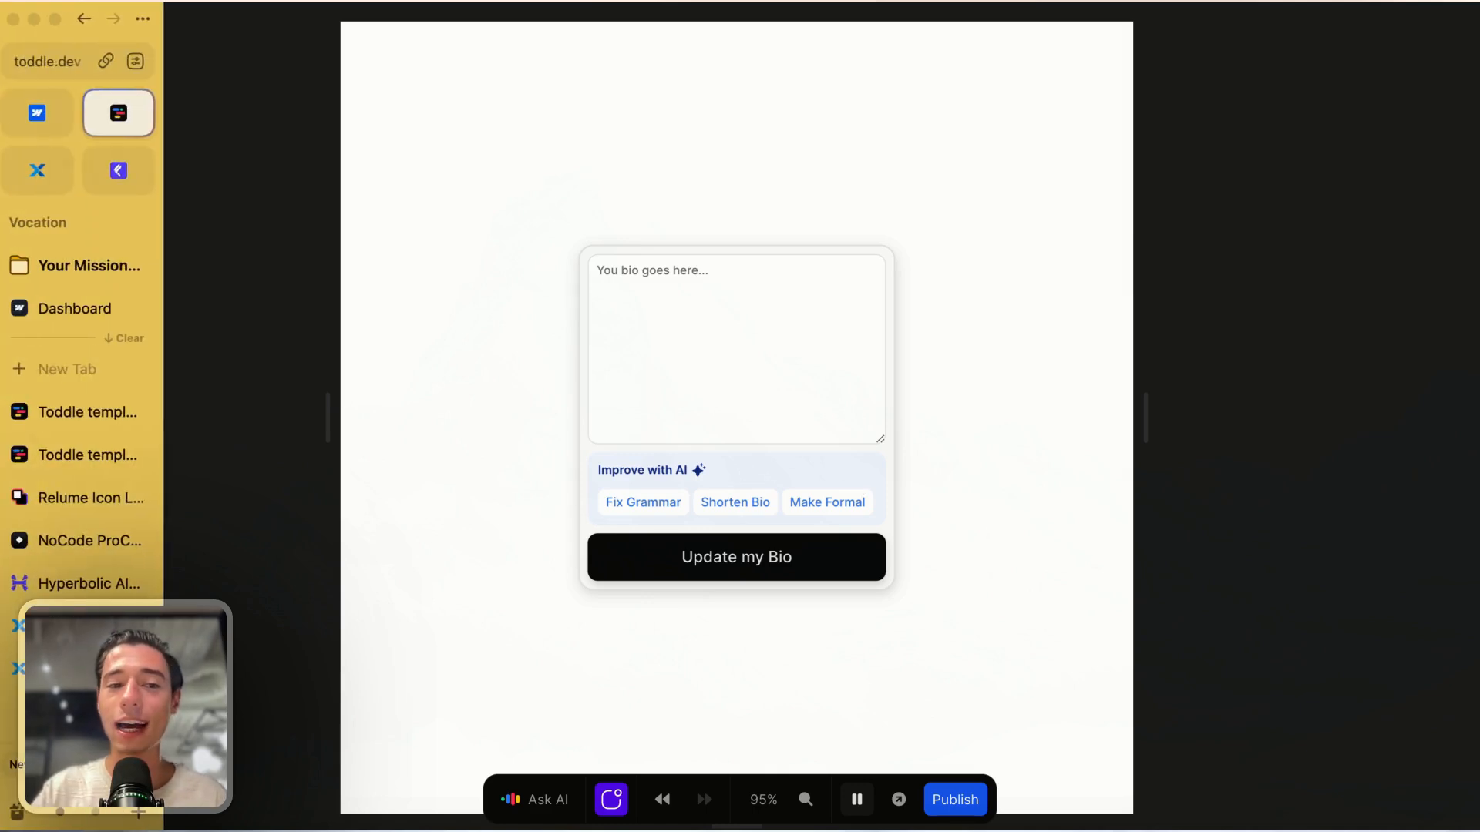
left_click(76, 375)
type("he")
key("BackSpace")
key("BackSpace")
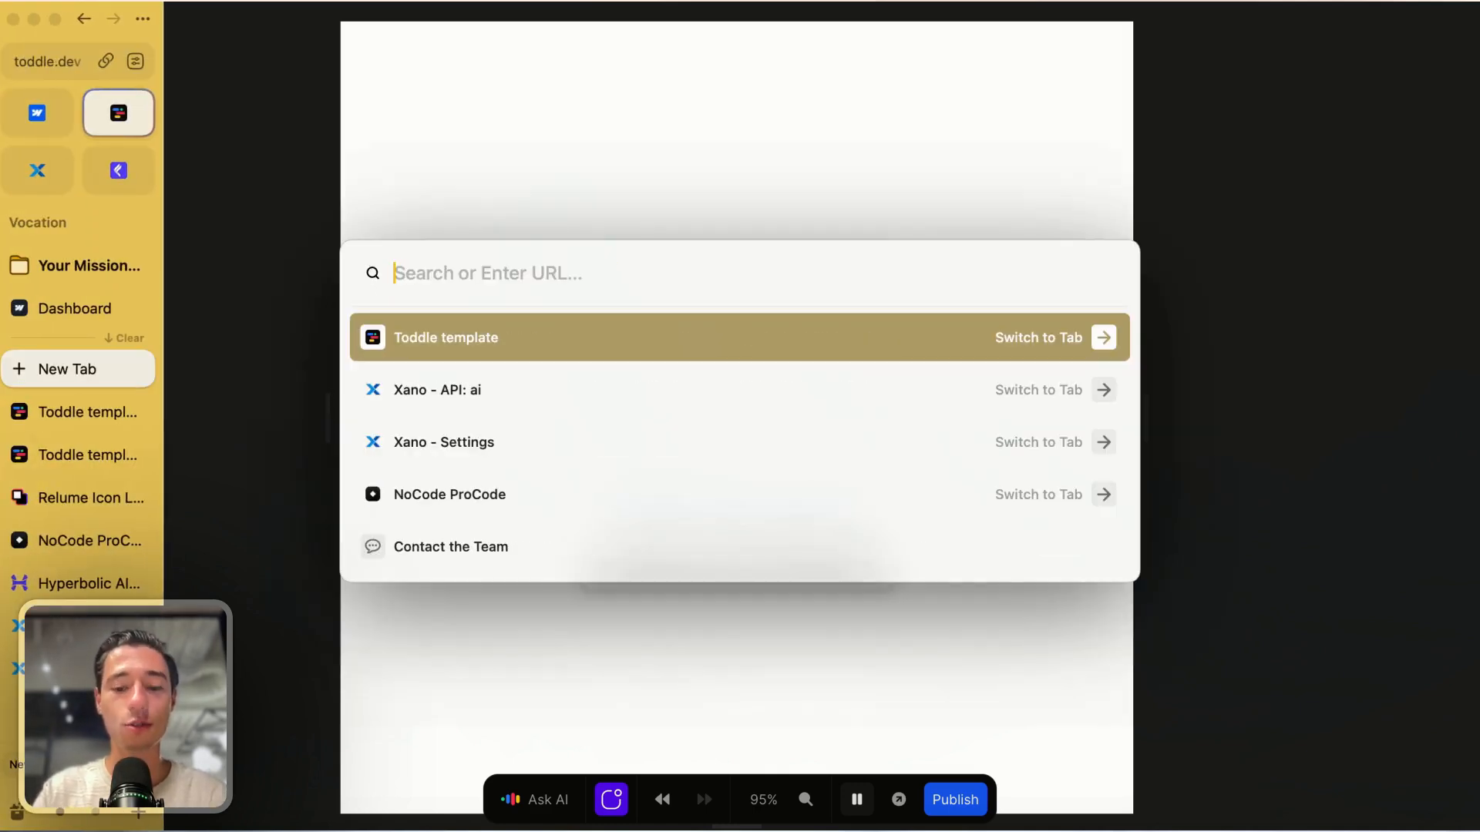
type("nocodeprocode.com")
key("Return")
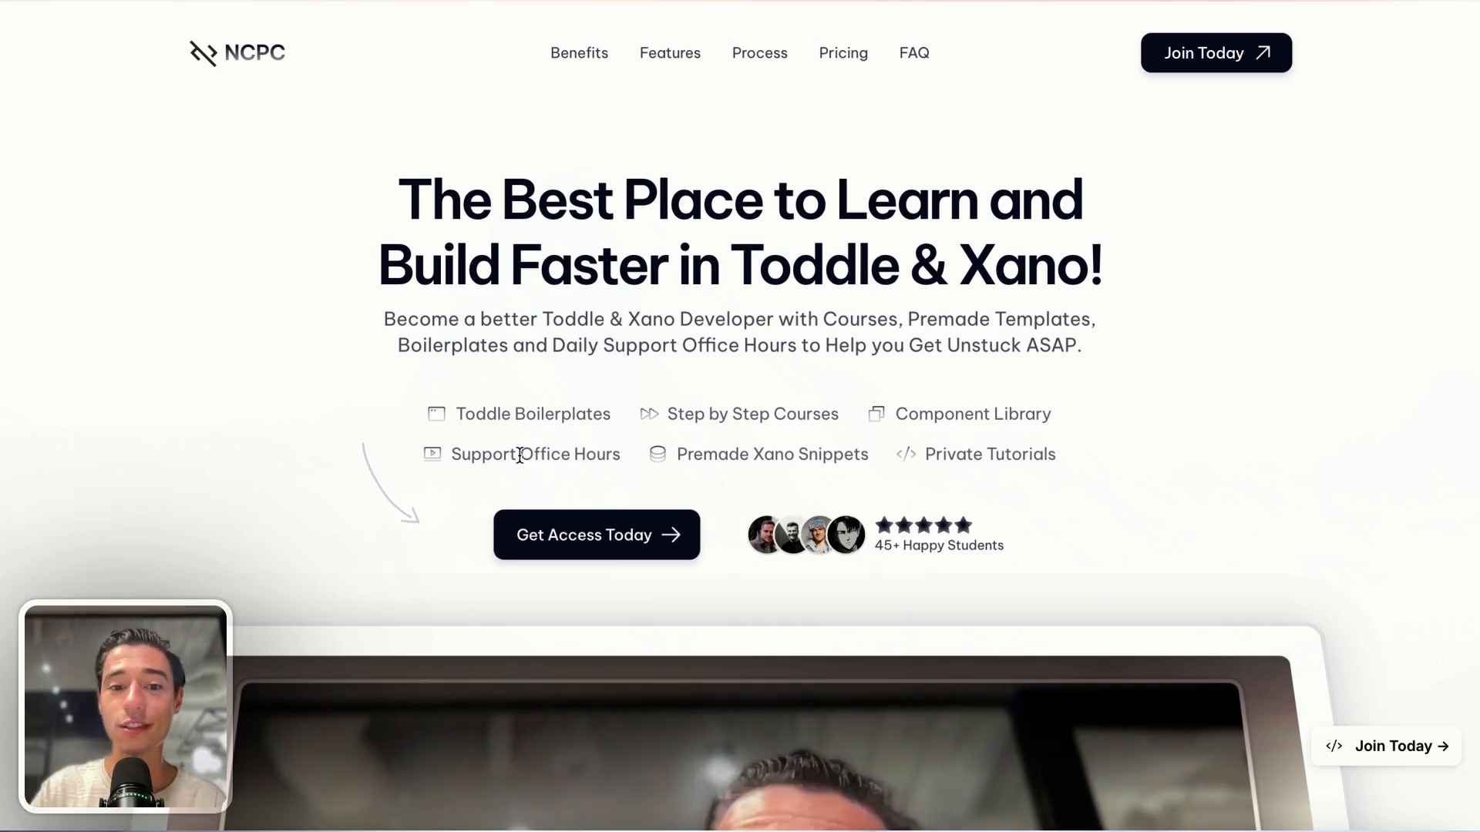
Step: Highlight the "Support Office Hours" text in the website's hero feature list
left_click_drag(519, 455, 626, 457)
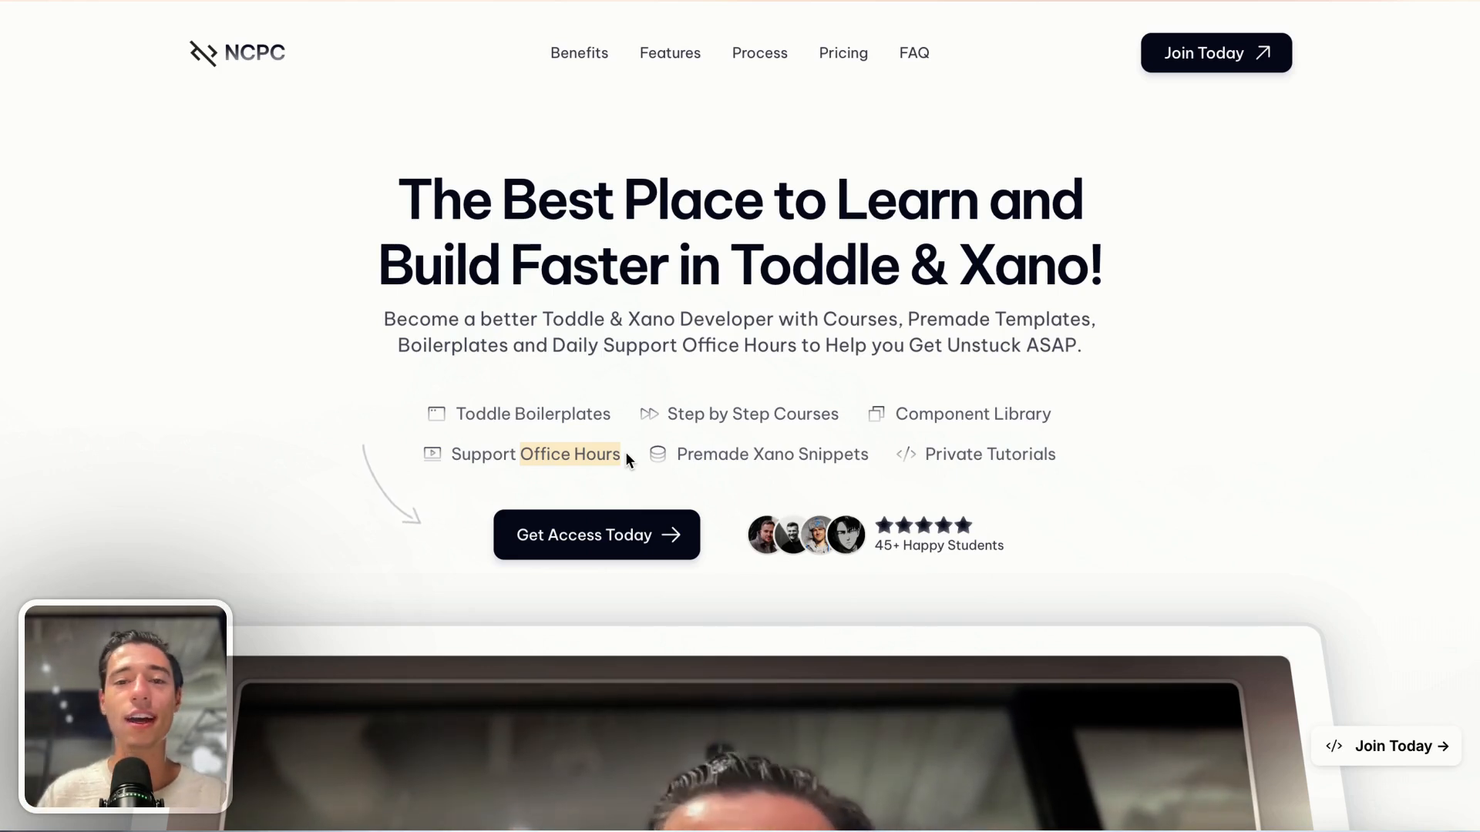
left_click(664, 441)
left_click_drag(451, 455, 620, 454)
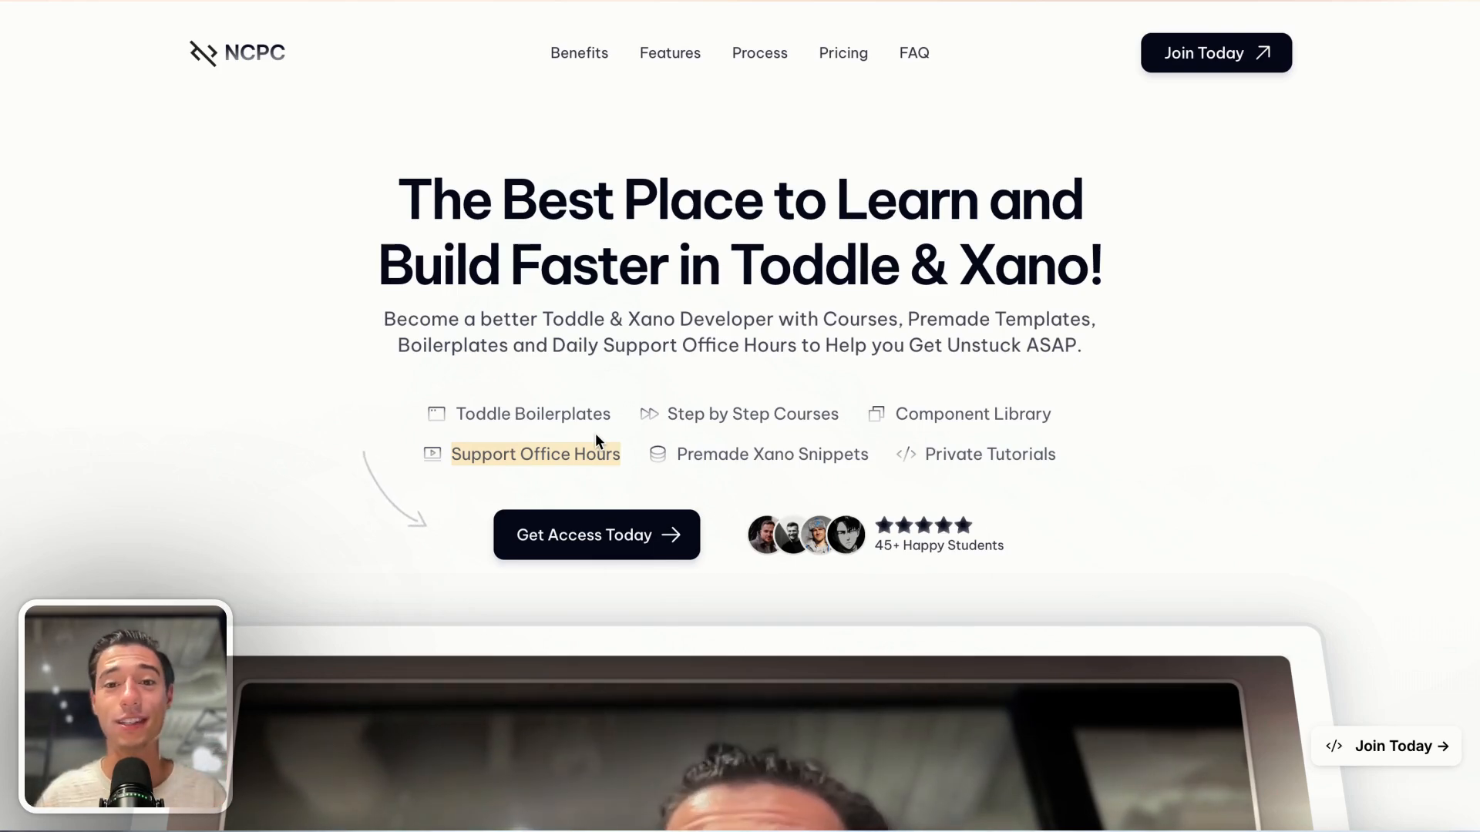
mouse_move(1, 447)
left_click(43, 370)
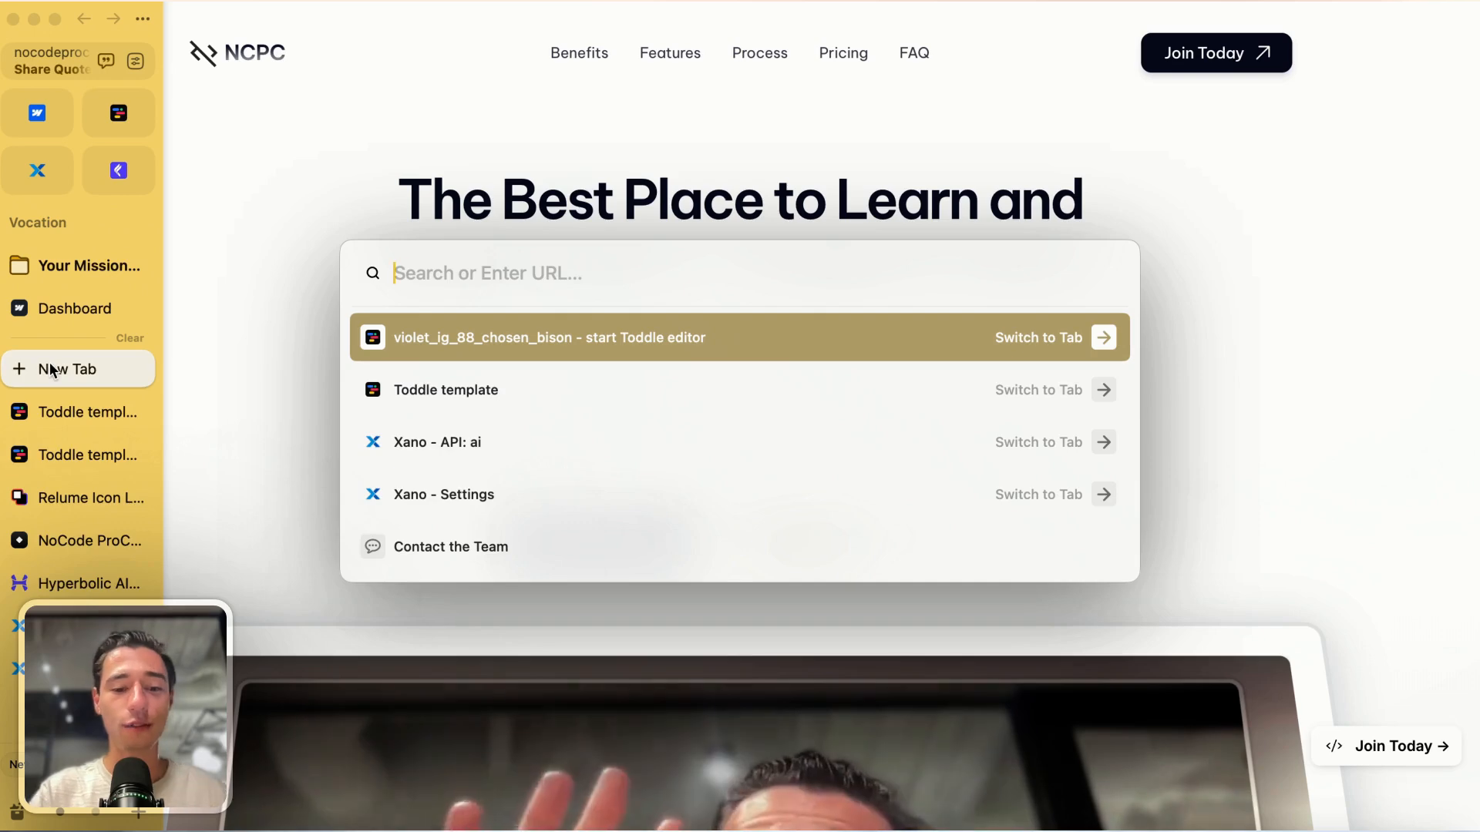
type("hel")
type(".nocodeprocode.com")
key("Return")
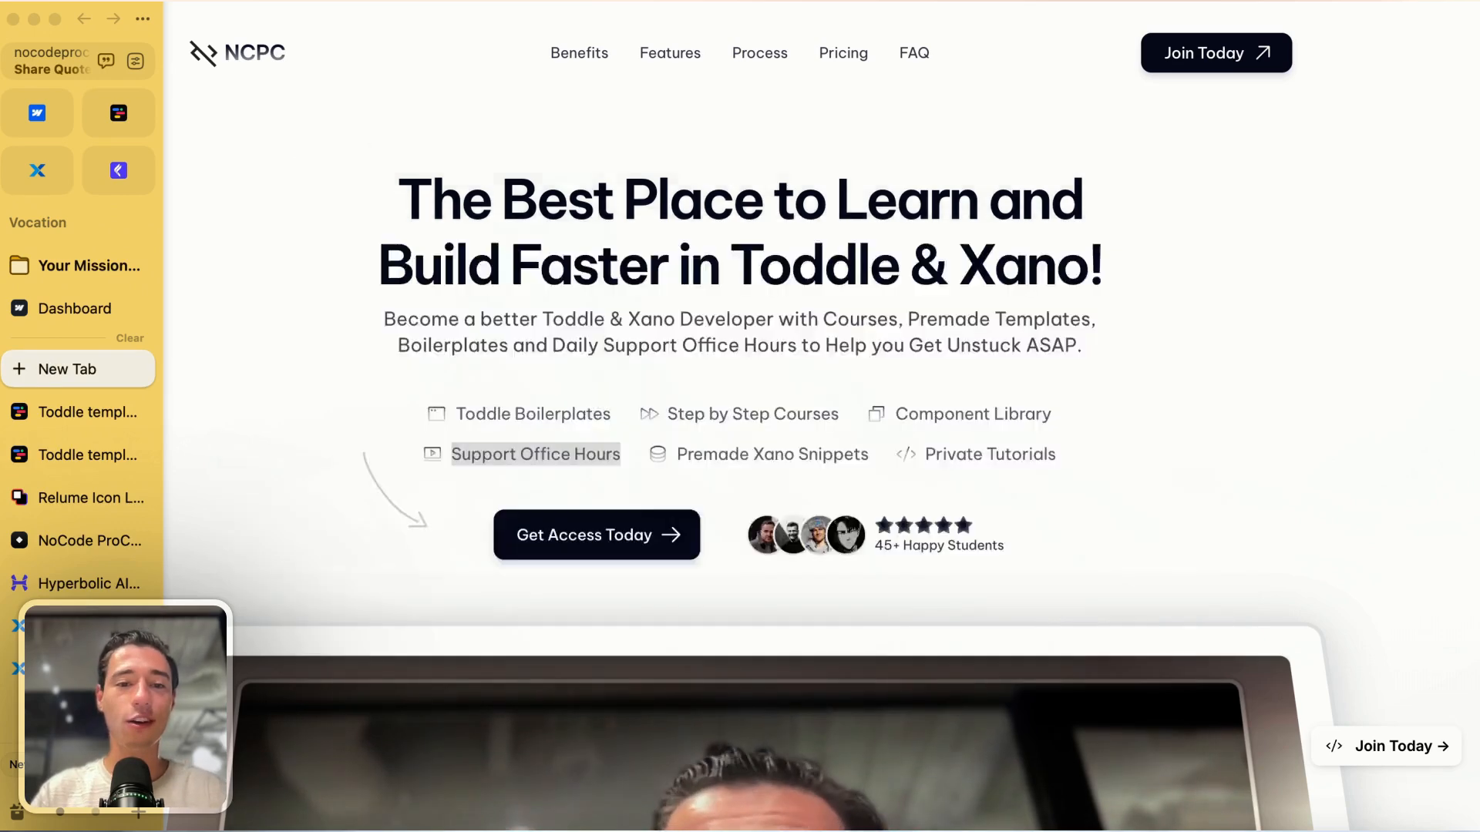
left_click(135, 414)
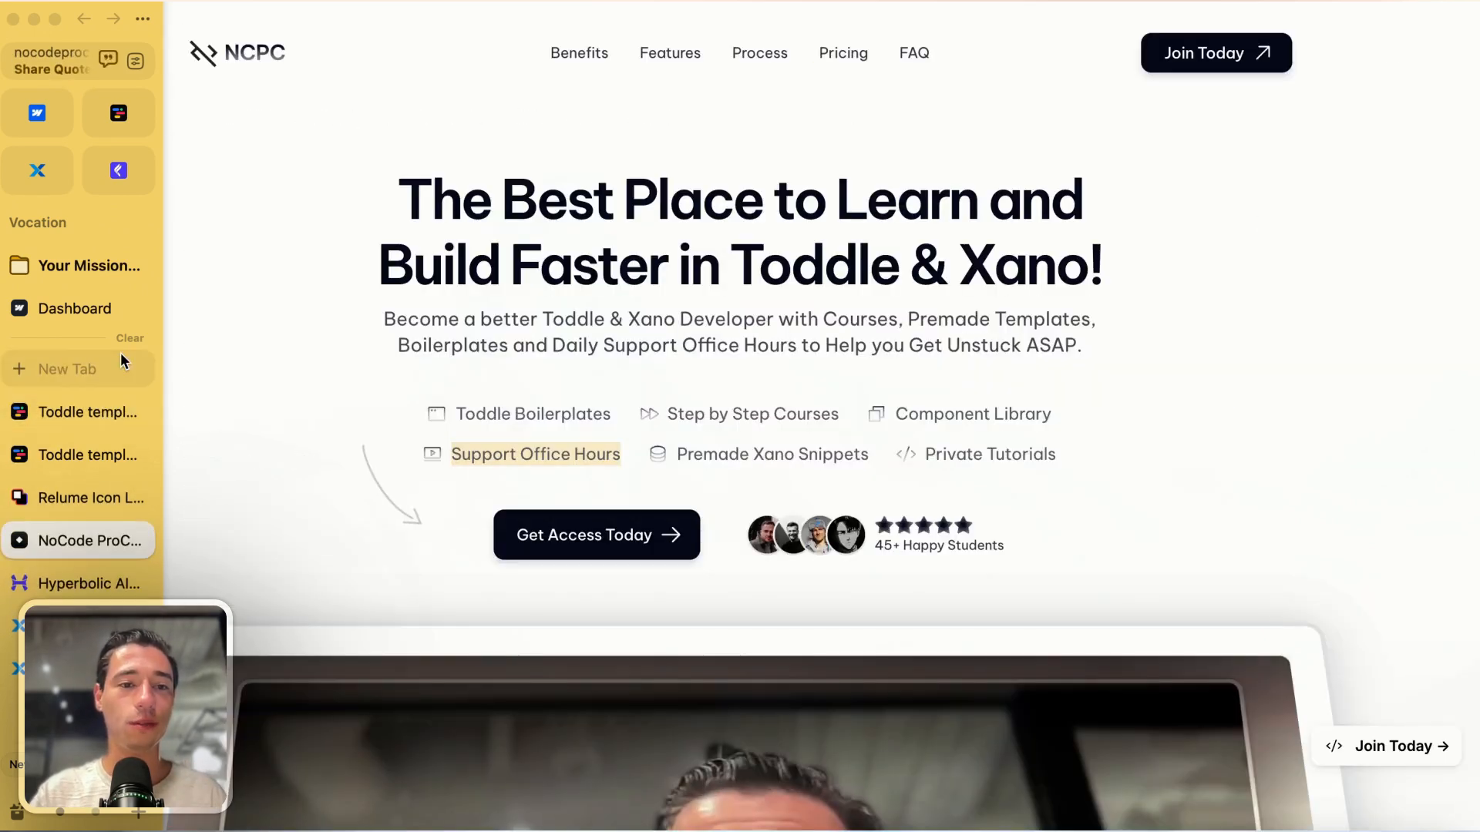
left_click(73, 367)
type("help")
key("Escape")
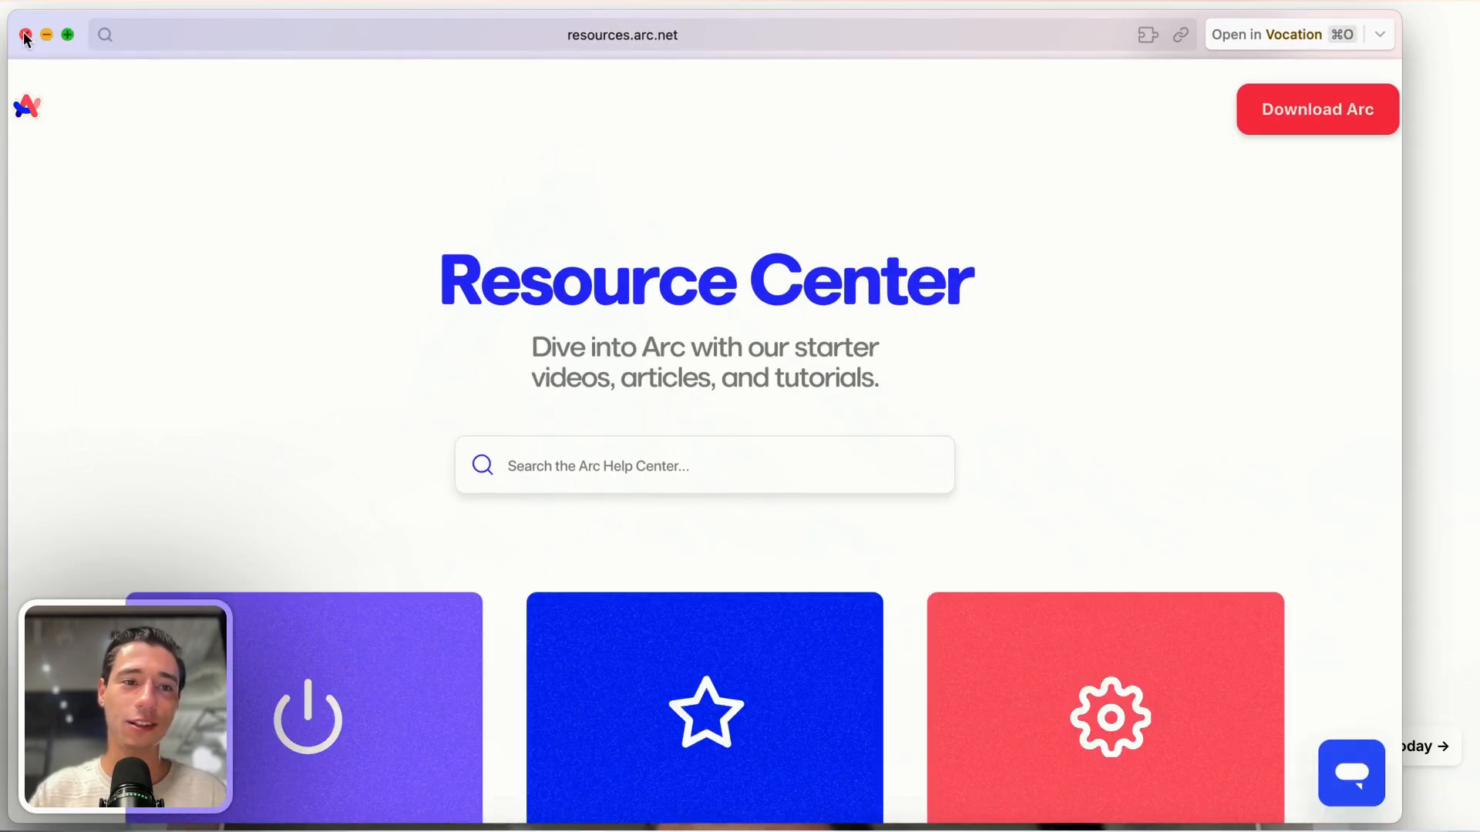
key("super+w")
Step: Open the NoCode ProCode community at help.nocodeprocode.com in a new browser tab
mouse_move(58, 308)
left_click(57, 371)
type("help.")
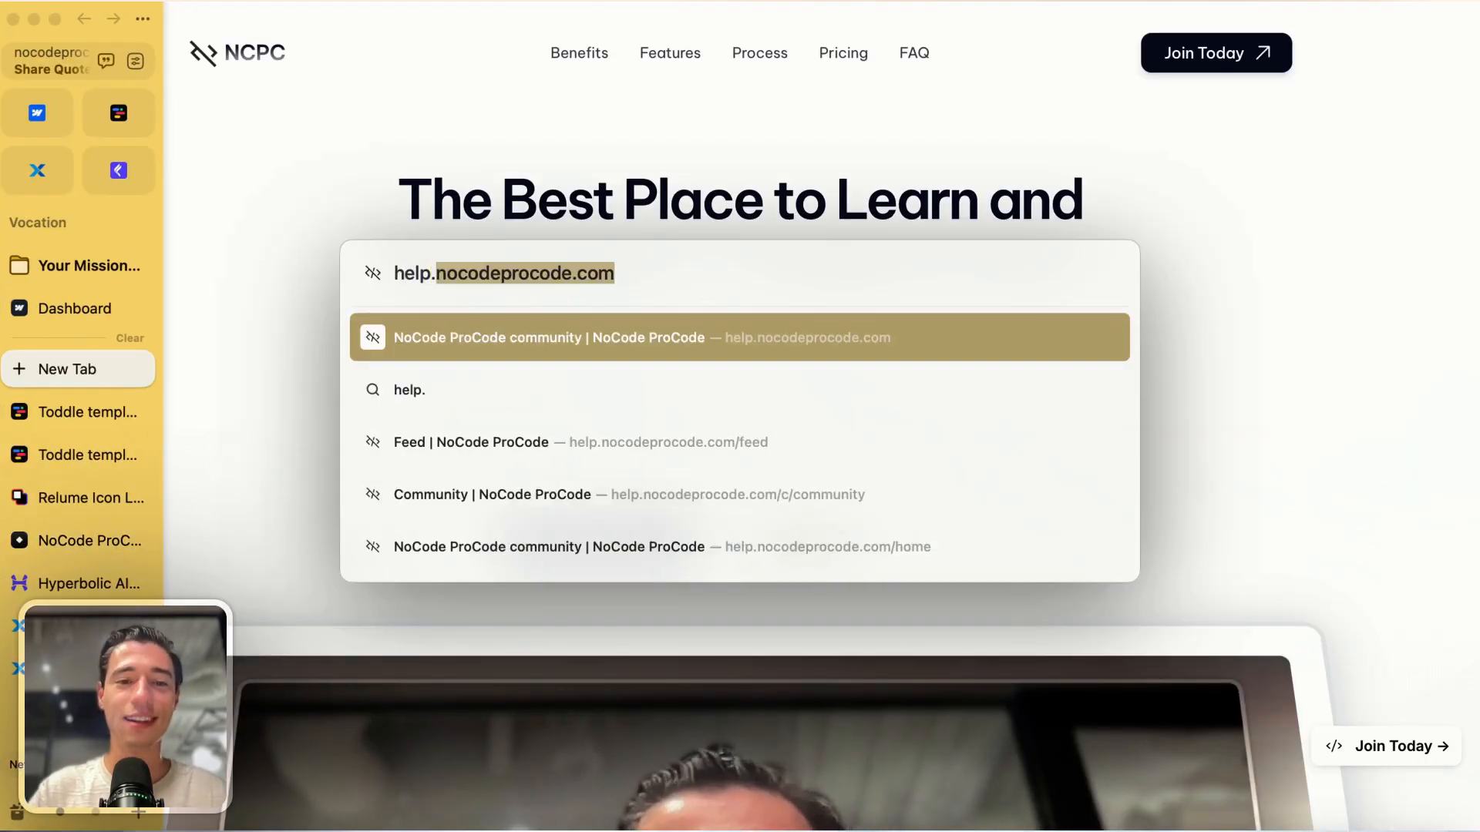
key("Return")
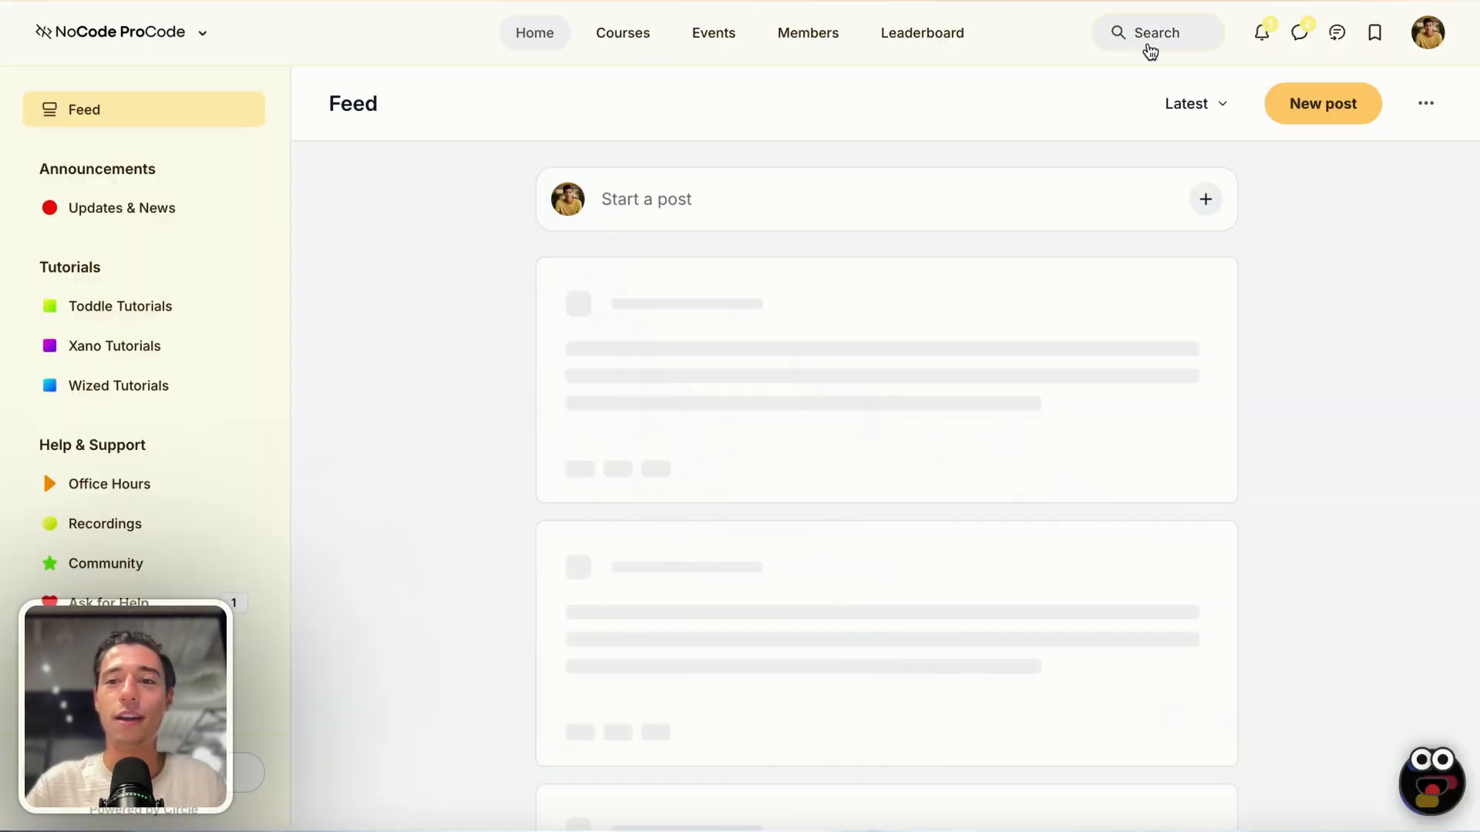
Step: Search the community for "the frame" and close the search results
left_click(1156, 35)
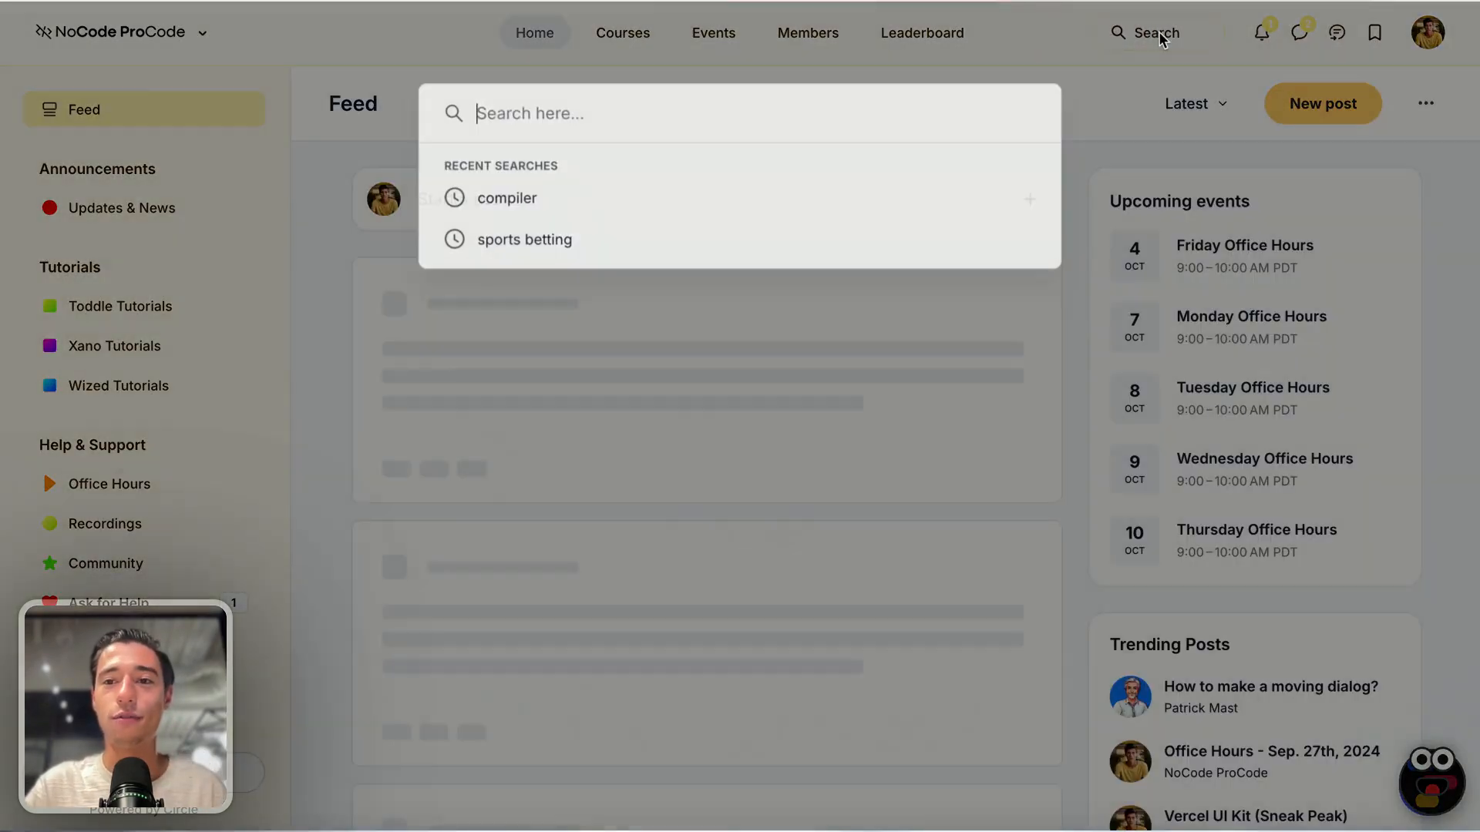
type("the ")
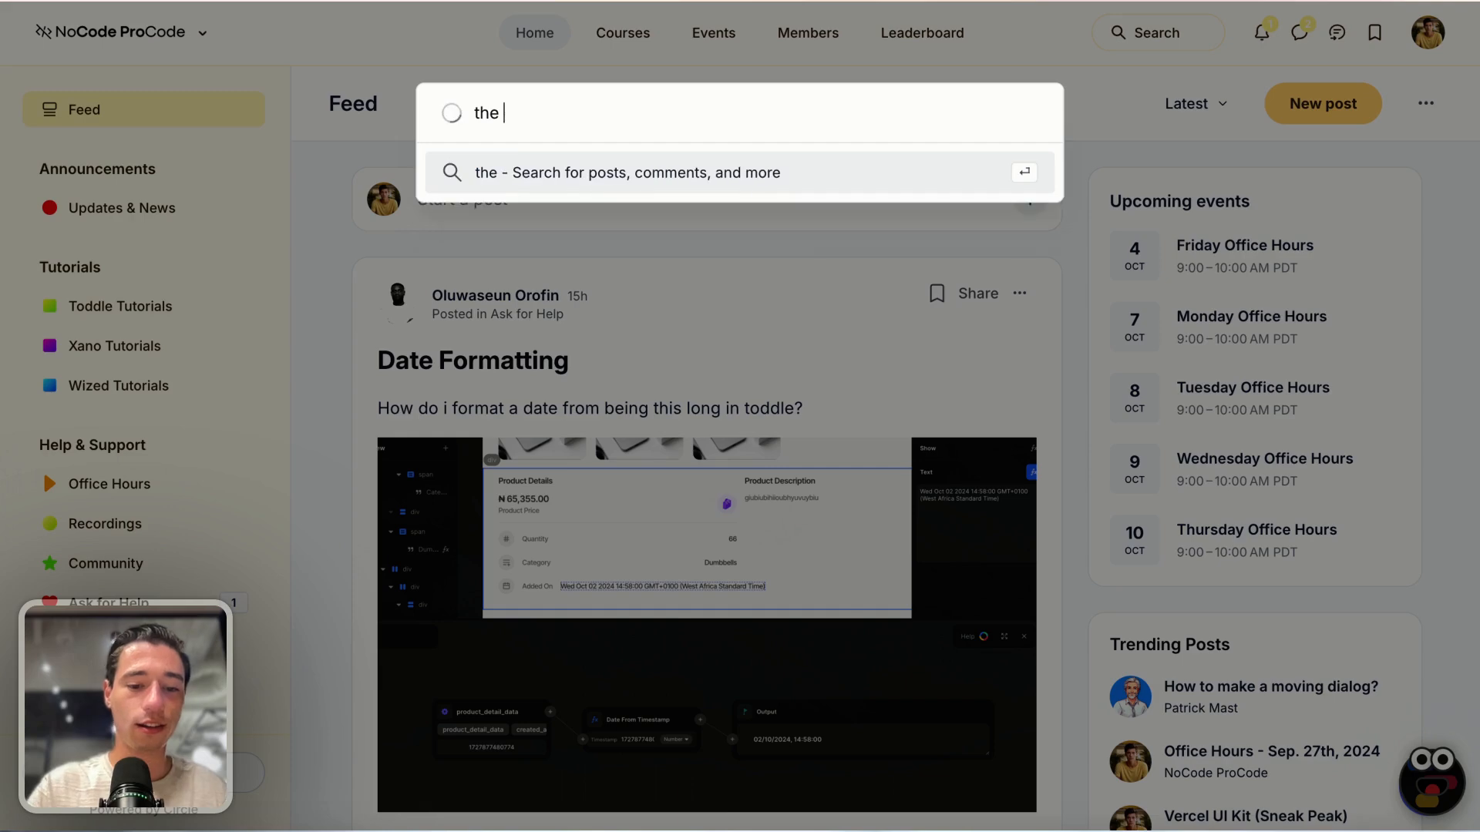
type("frame")
key("Return")
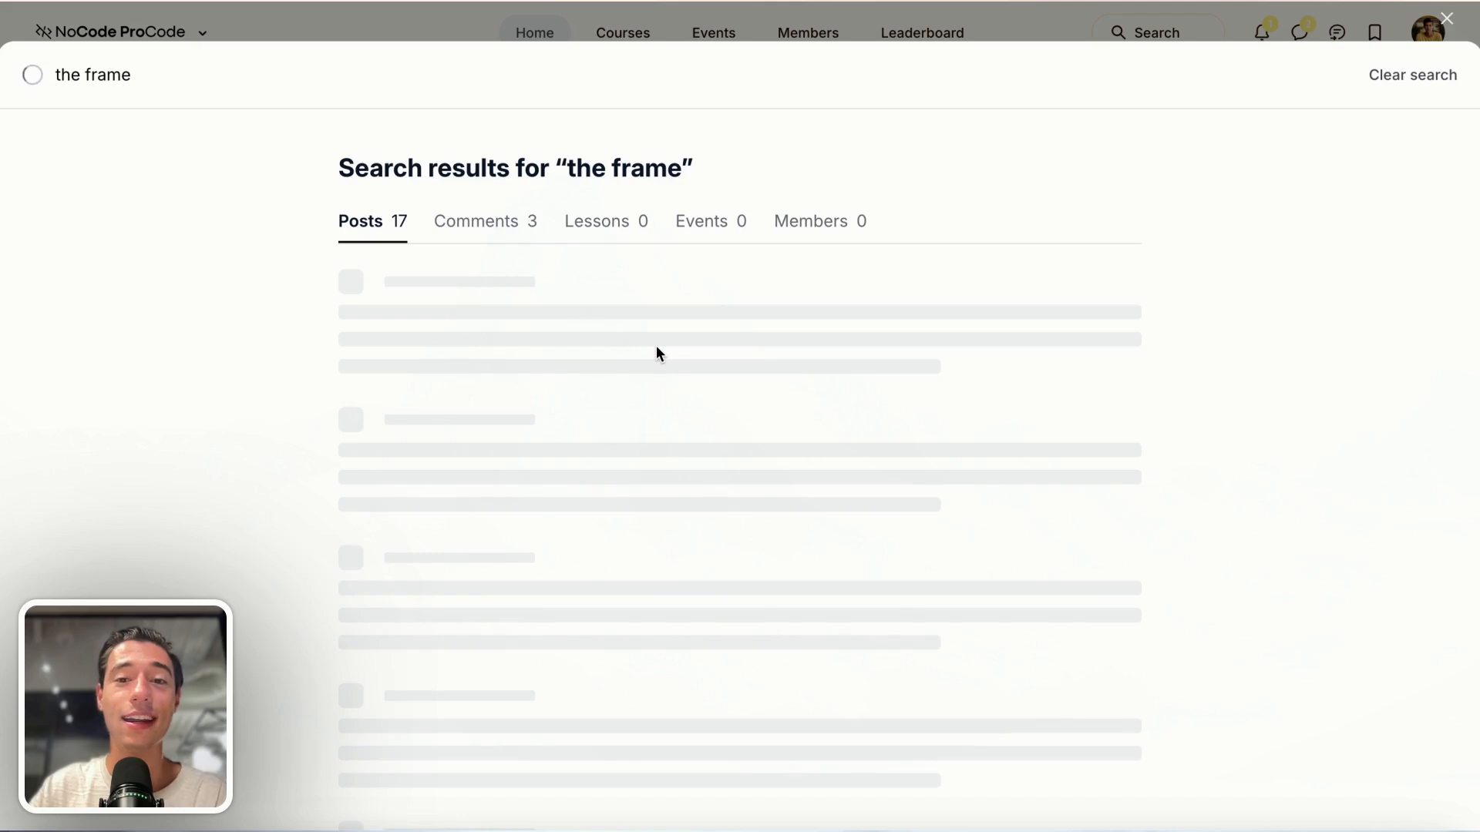
left_click(1446, 18)
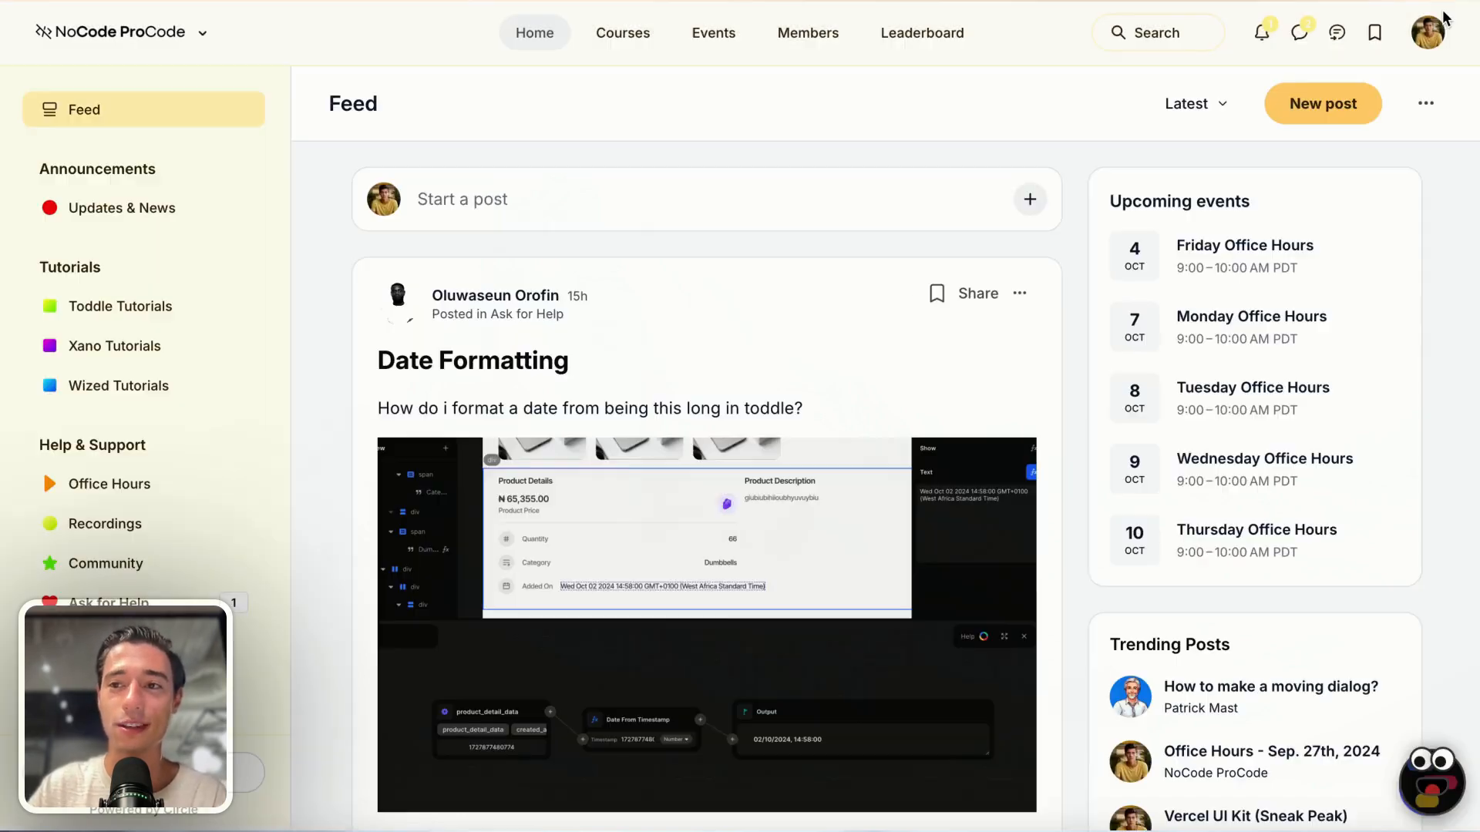
Step: Open the full "The Frame - SaaS Boilerplate" post in the Premium Toddle Templates space
scroll(694, 385, "down", 5)
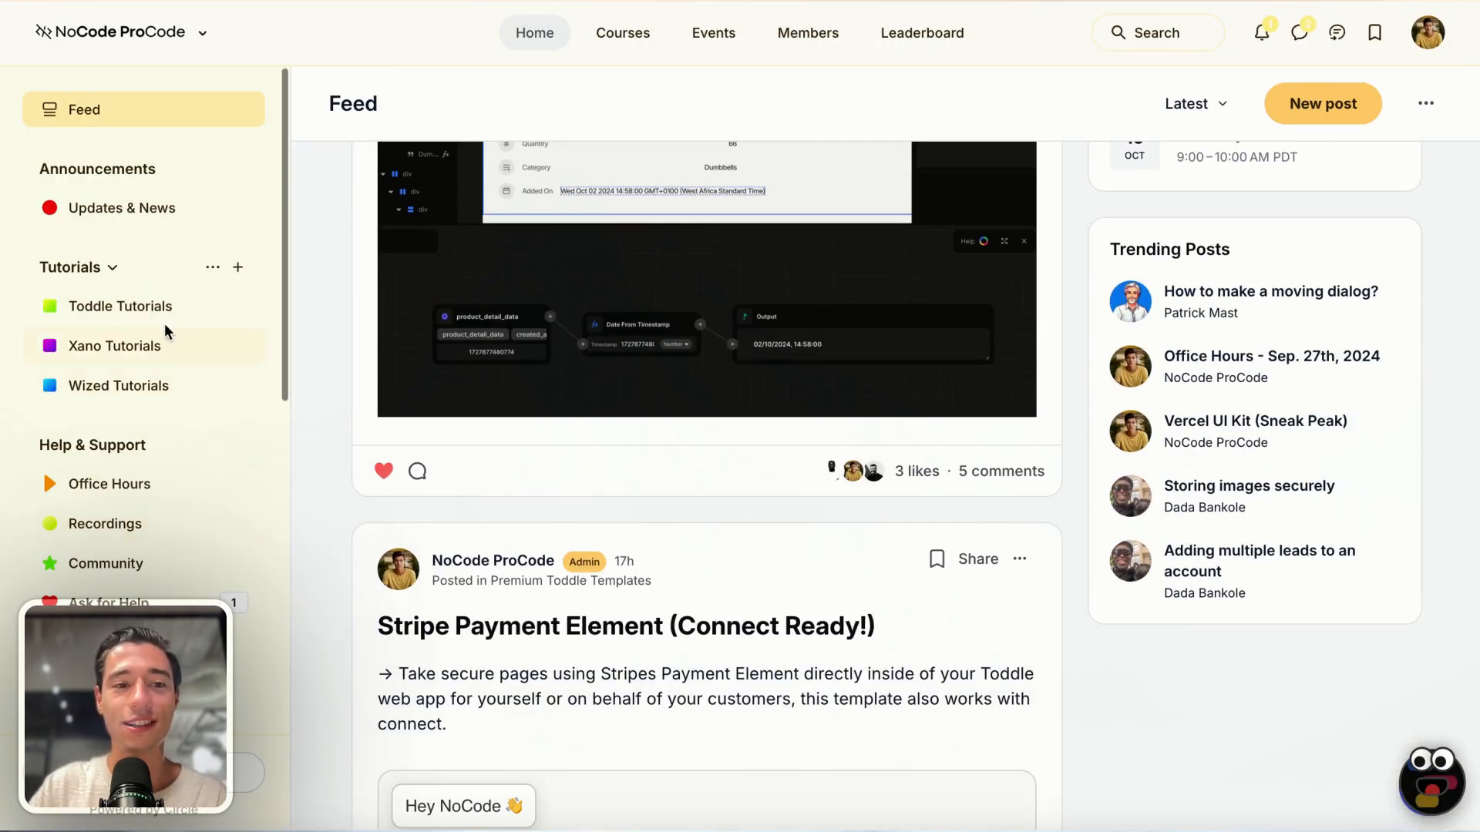
scroll(158, 548, "down", 5)
left_click(161, 448)
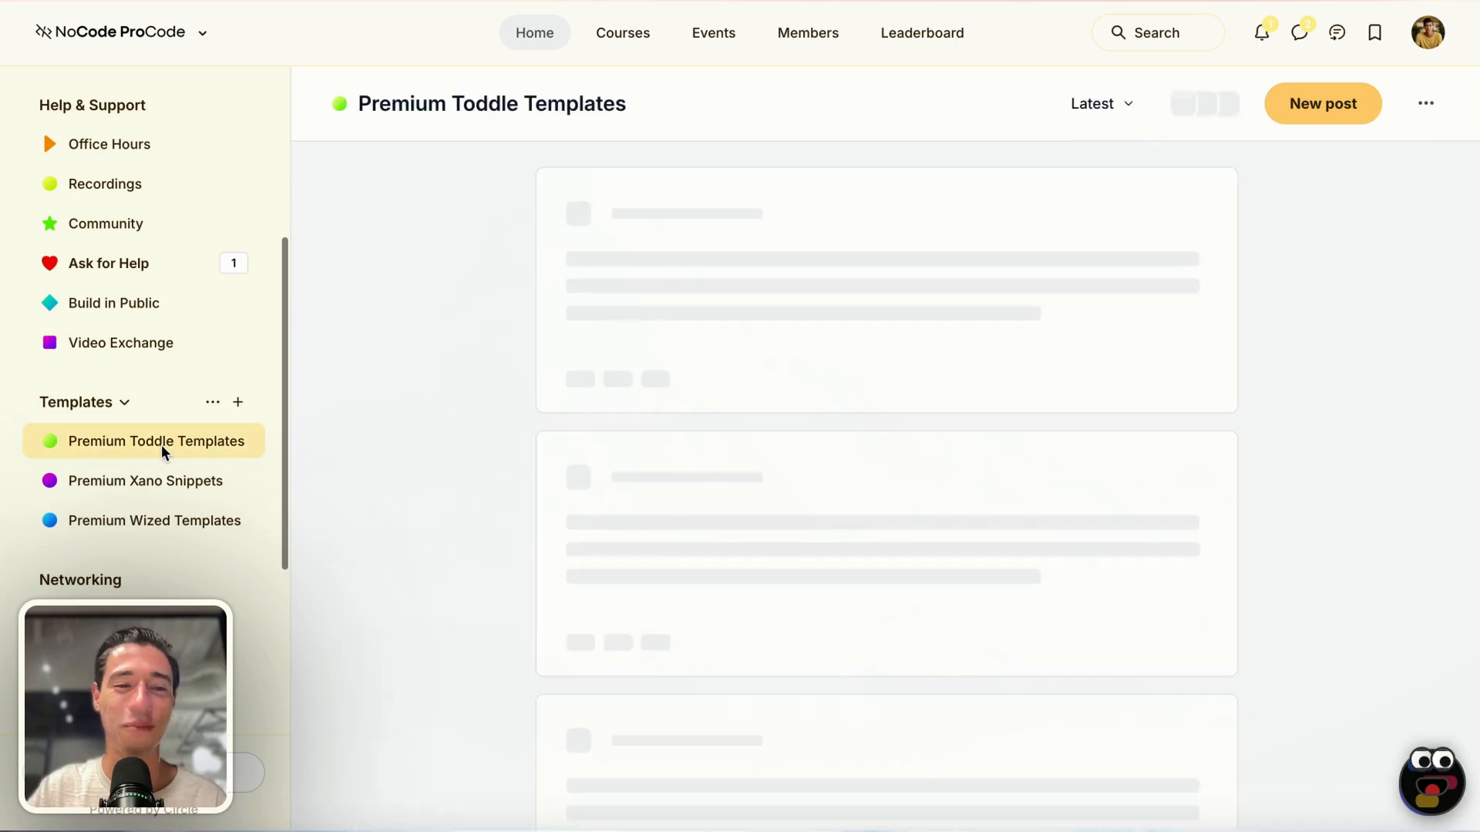
scroll(712, 428, "down", 3)
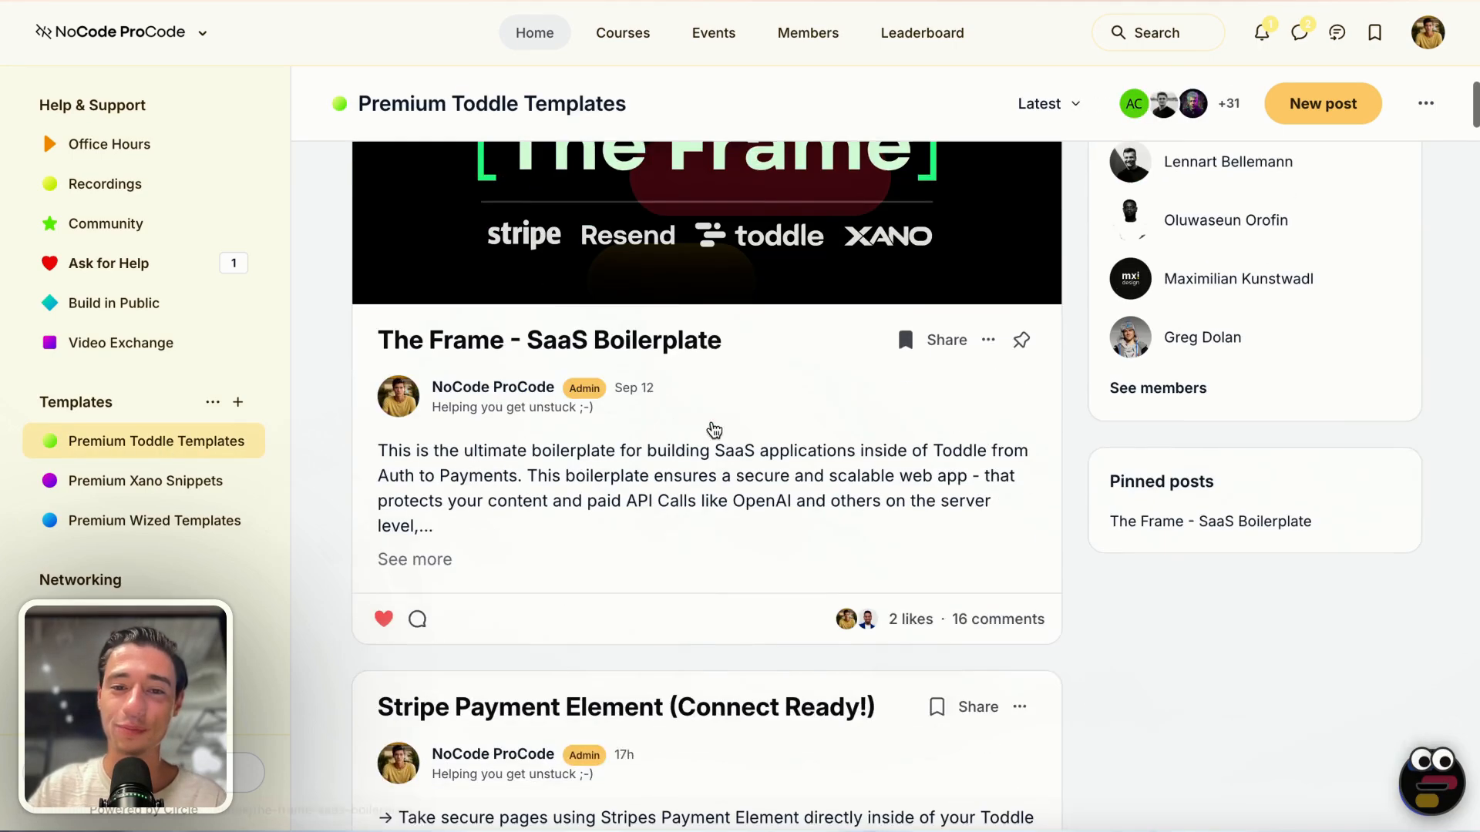
scroll(713, 427, "up", 1)
left_click(432, 630)
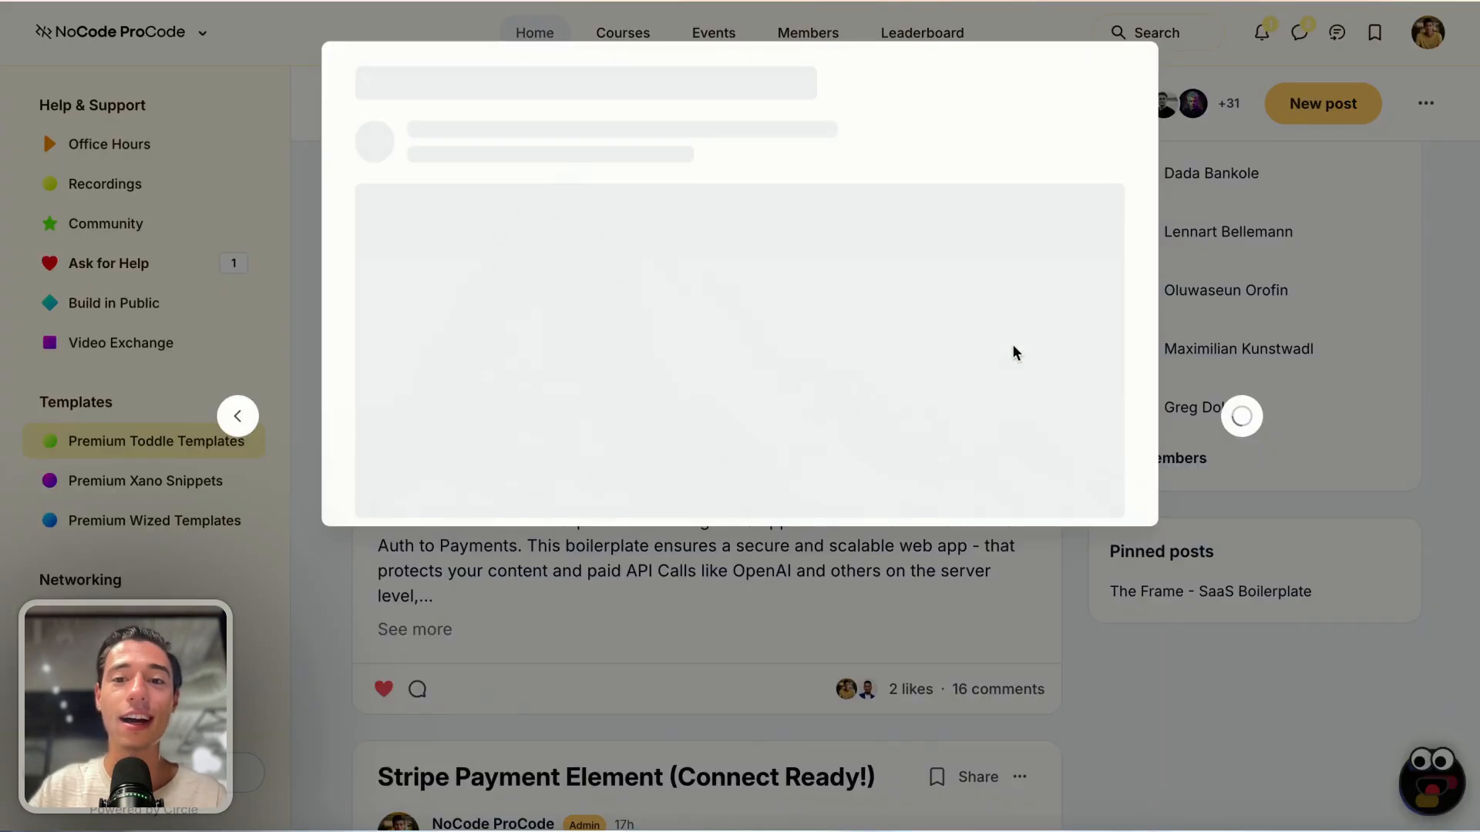
Step: Review the boilerplate post's setup courses and highlight the "Oct. 7th" shipping date and the "Cross Origin Ban" security enhancement
scroll(967, 390, "down", 3)
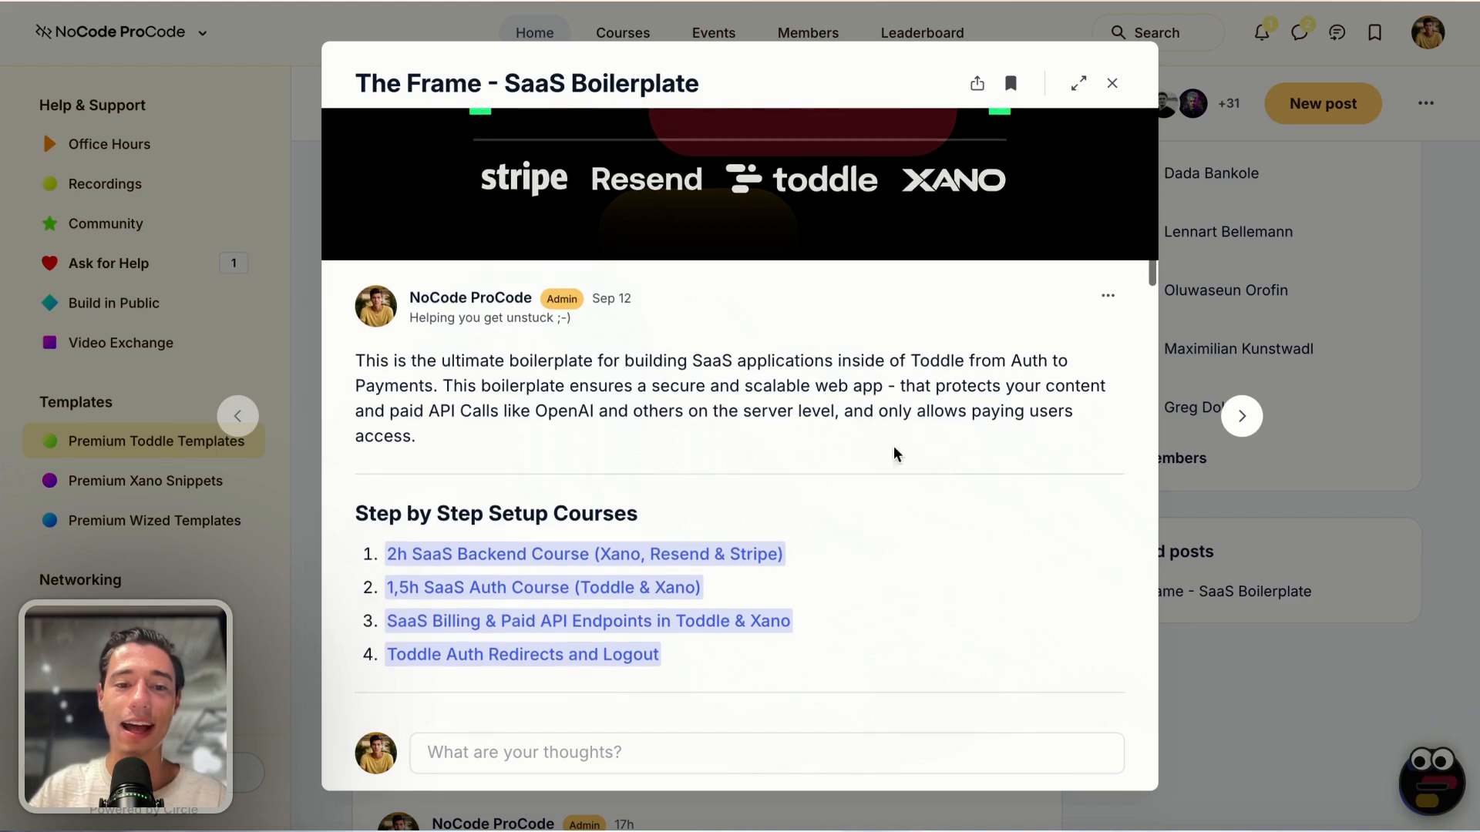
scroll(678, 499, "down", 1)
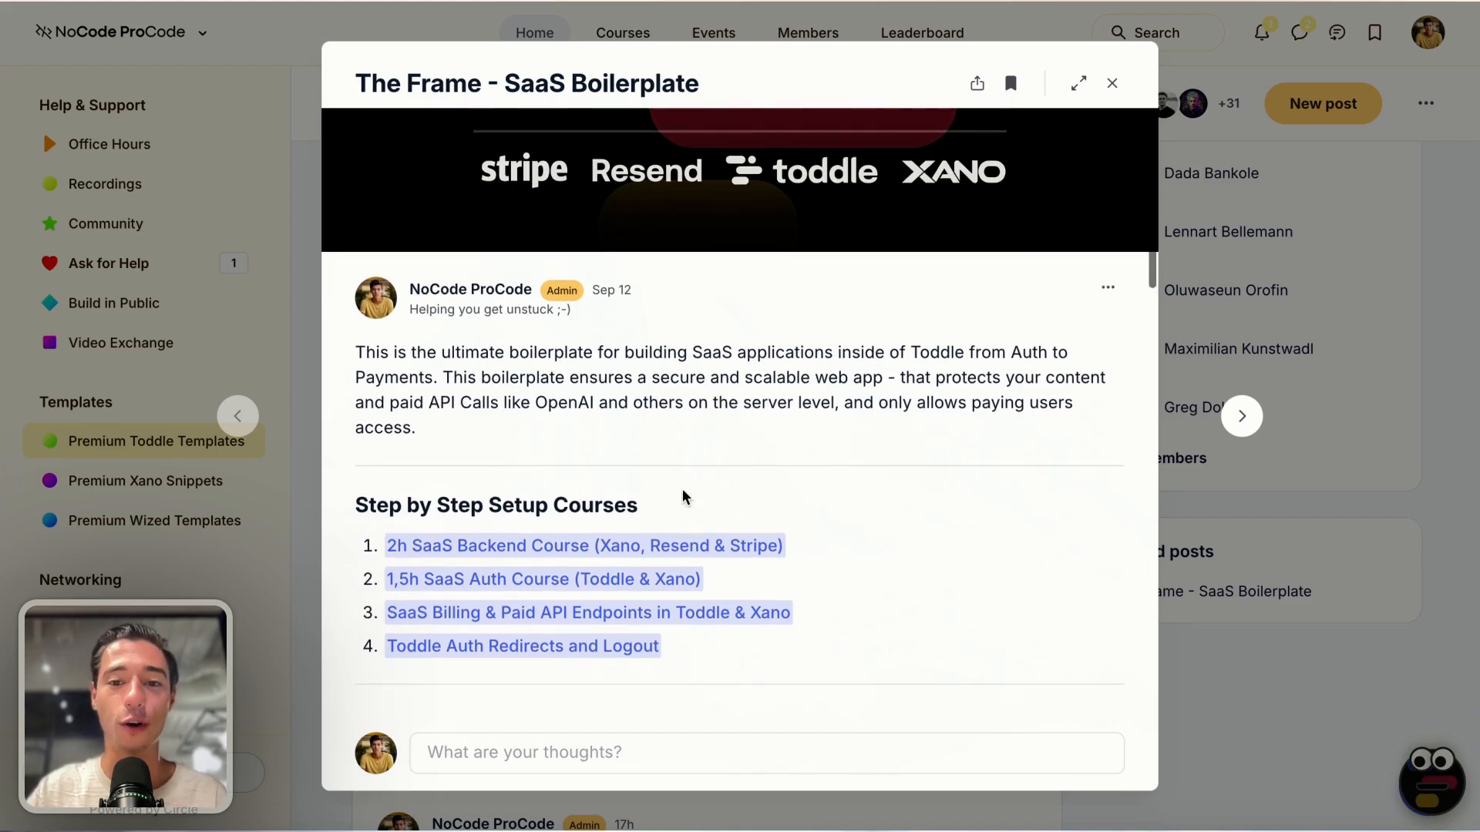
scroll(683, 498, "down", 3)
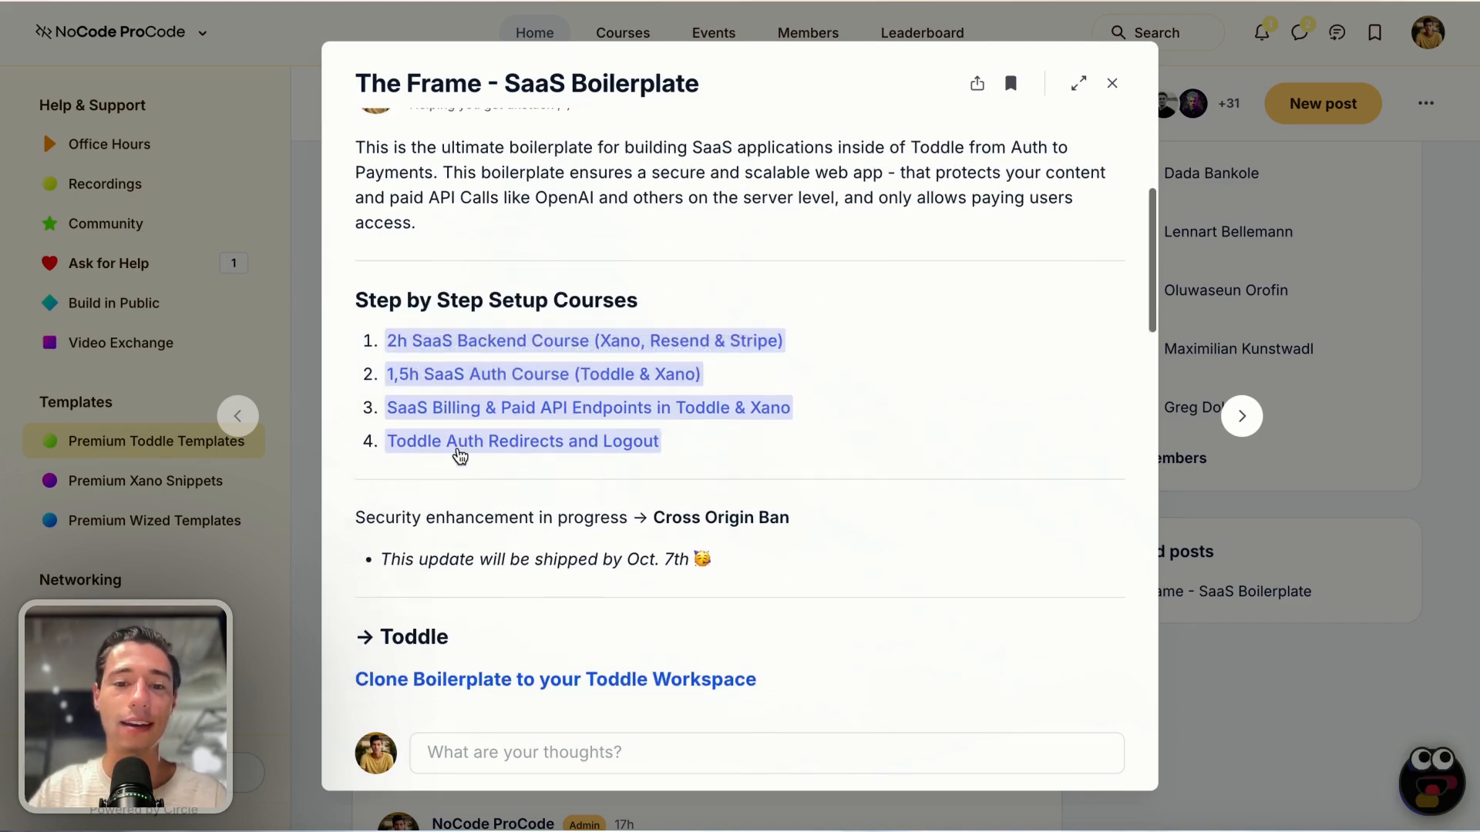
scroll(460, 455, "down", 1)
left_click_drag(625, 539, 802, 543)
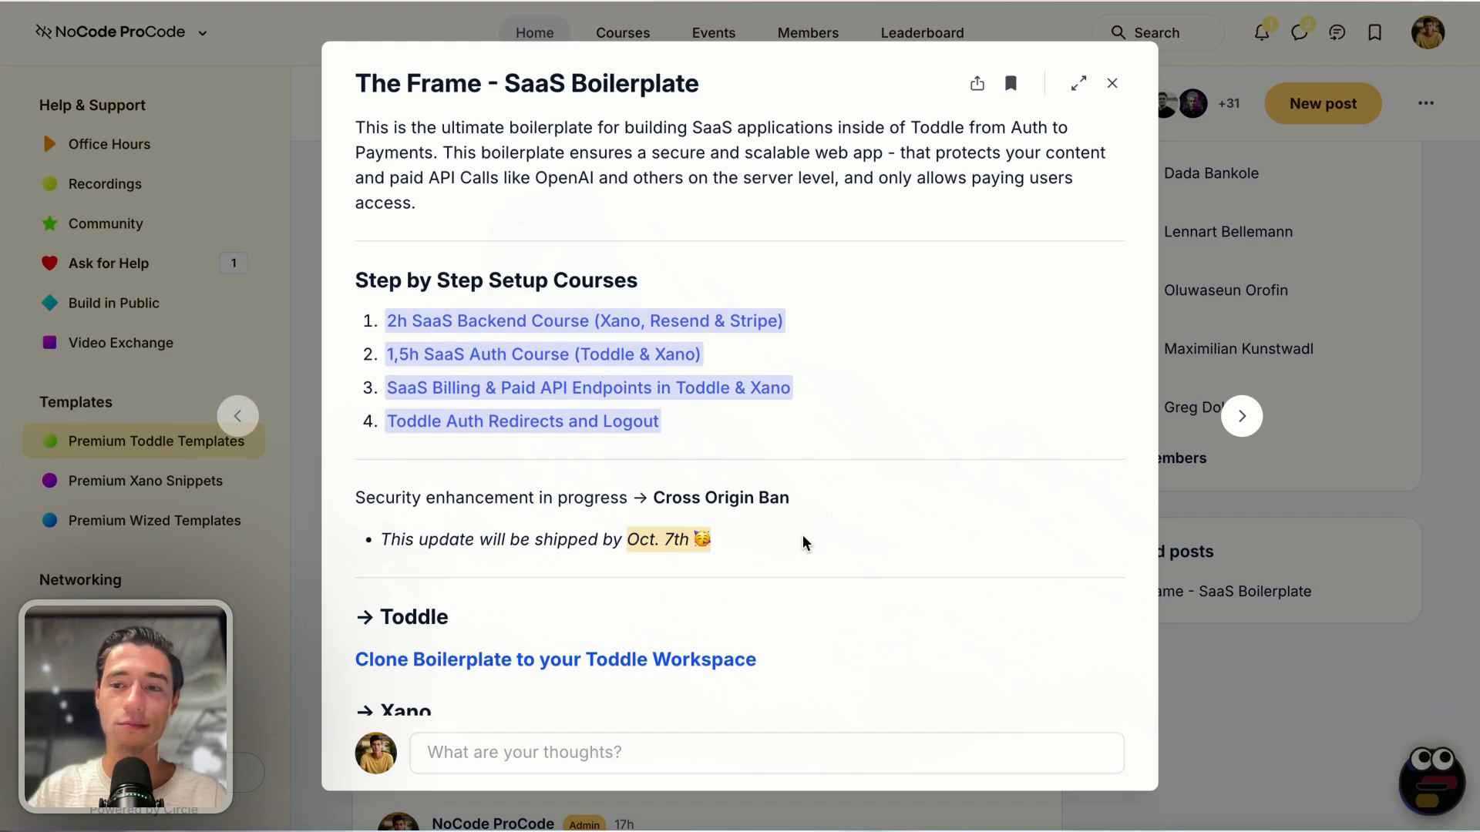
left_click(660, 515)
left_click_drag(651, 497, 842, 501)
left_click(846, 502)
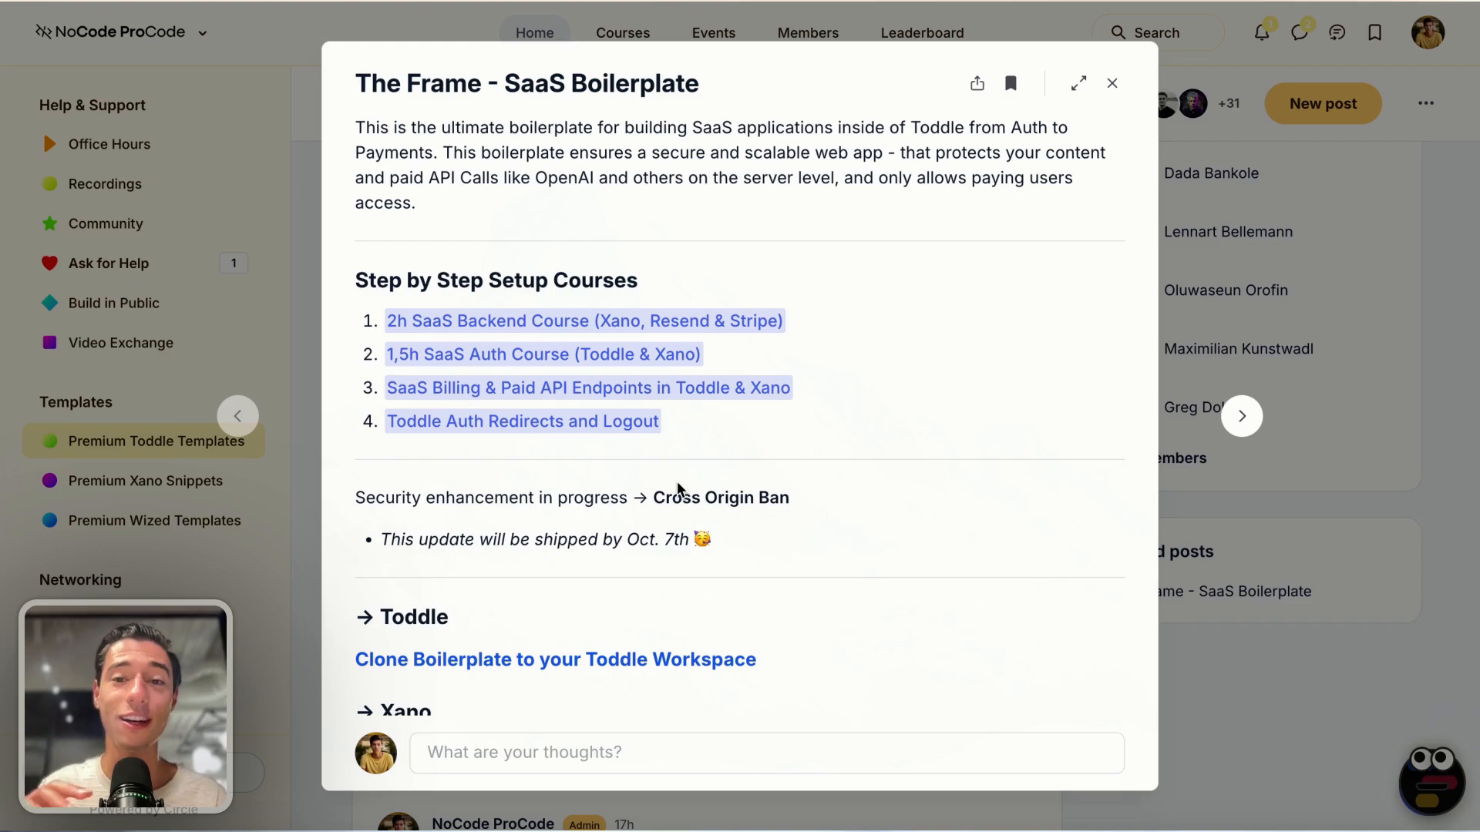
Step: Review the boilerplate post's Toddle clone and Xano snippet import links, return to its banner and close the post
scroll(678, 489, "down", 1)
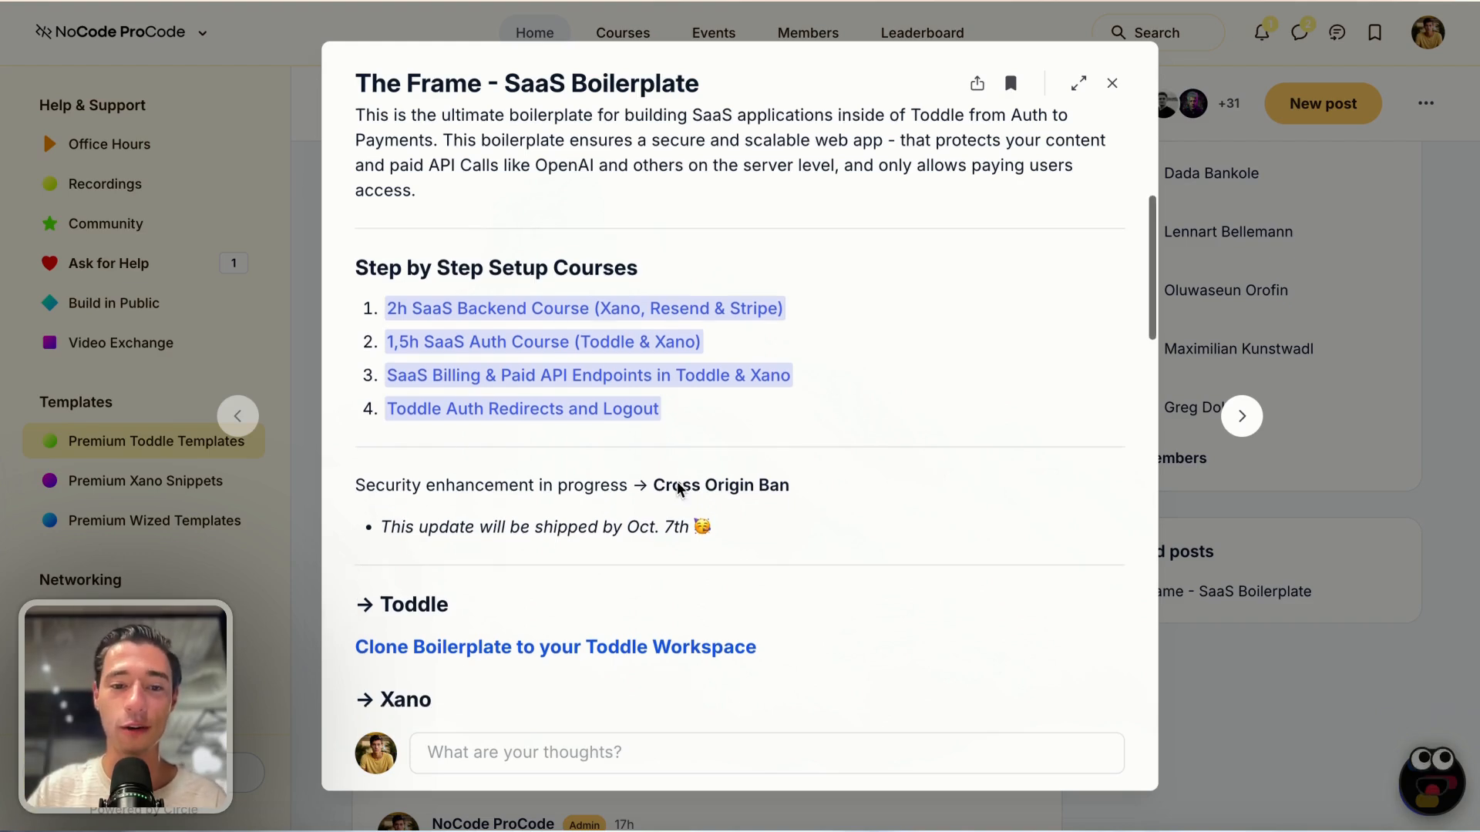
scroll(529, 604, "down", 1)
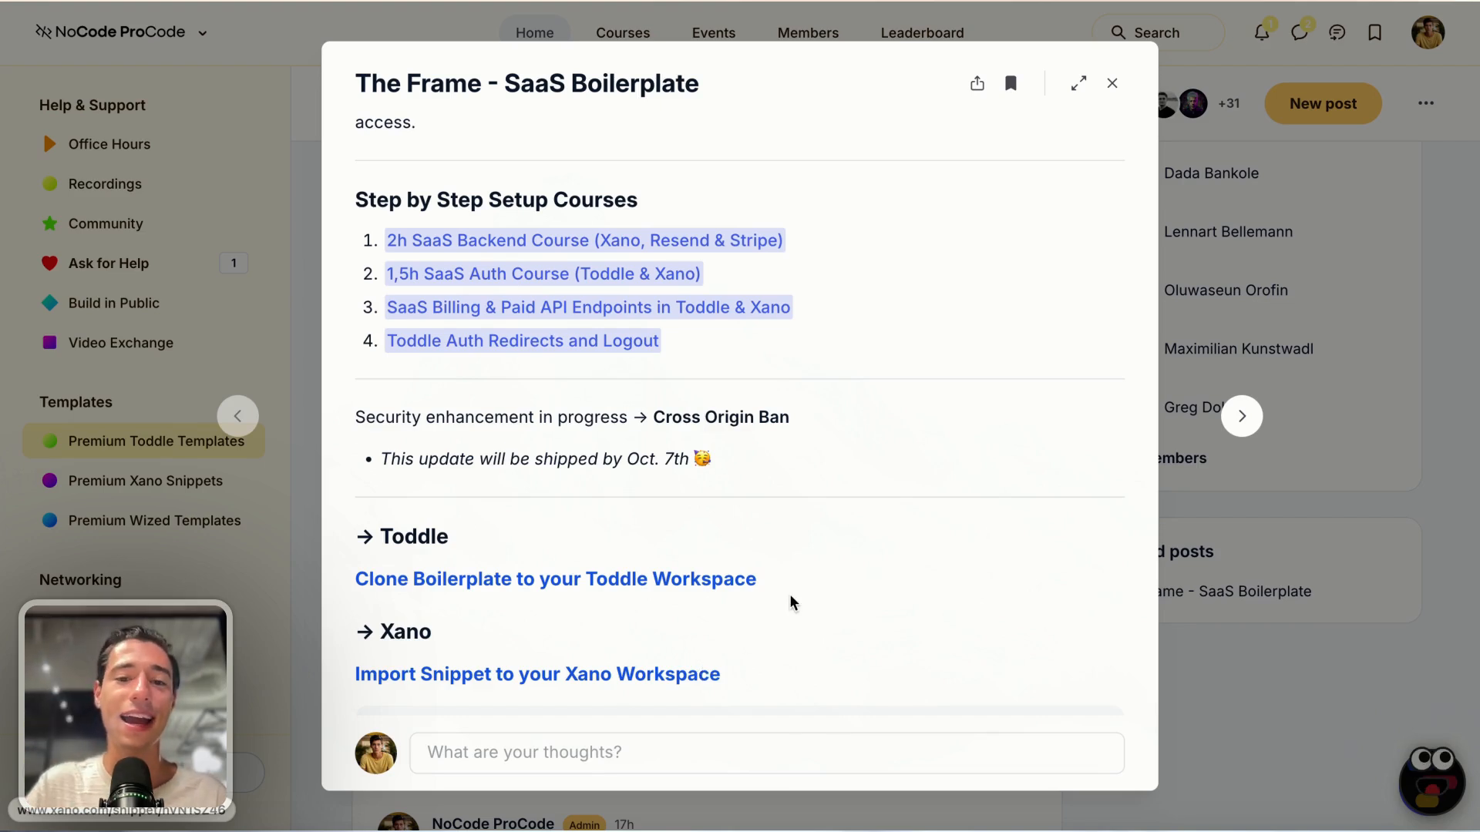
scroll(796, 597, "up", 5)
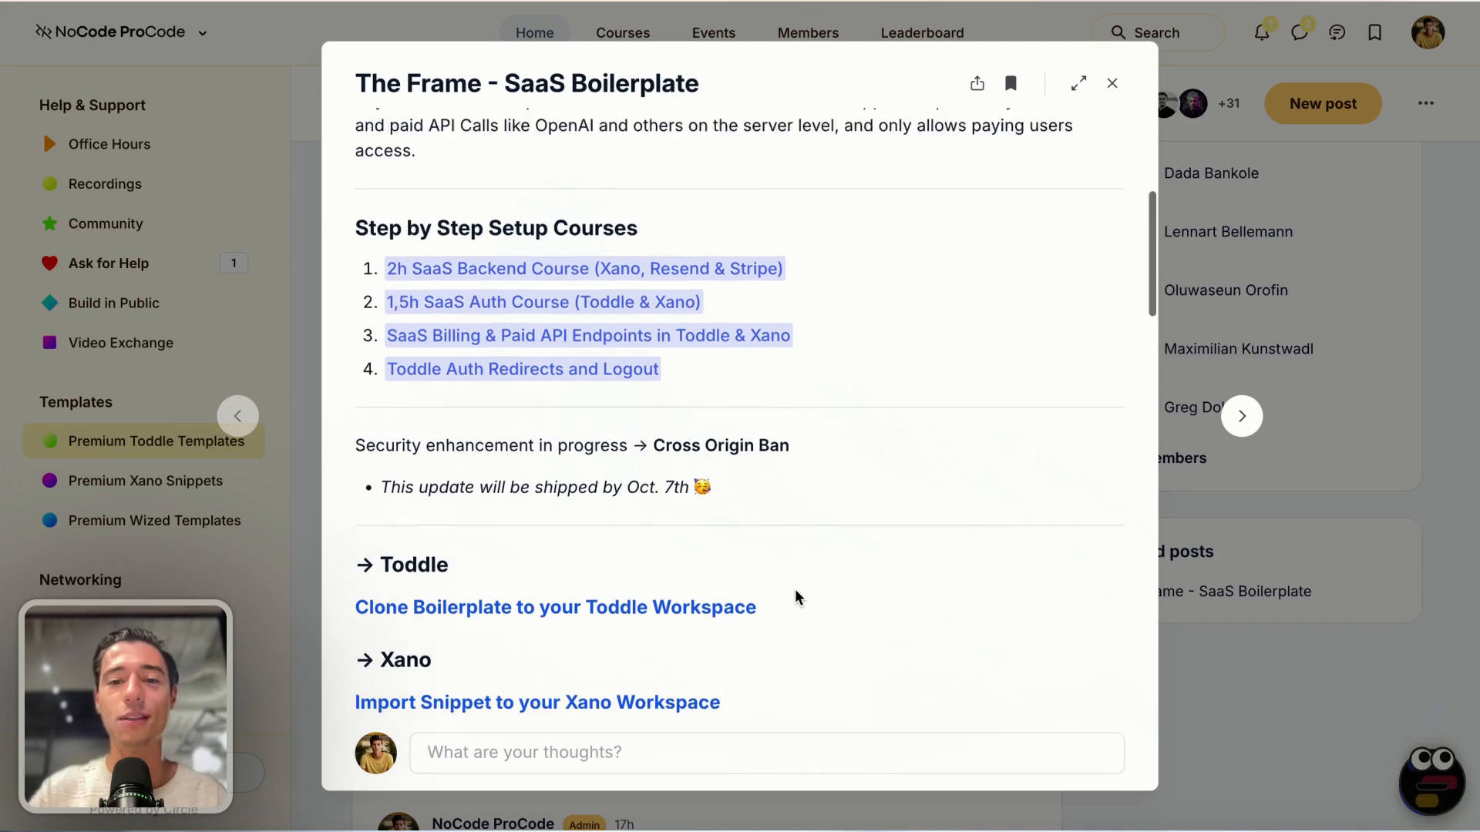
scroll(796, 597, "down", 2)
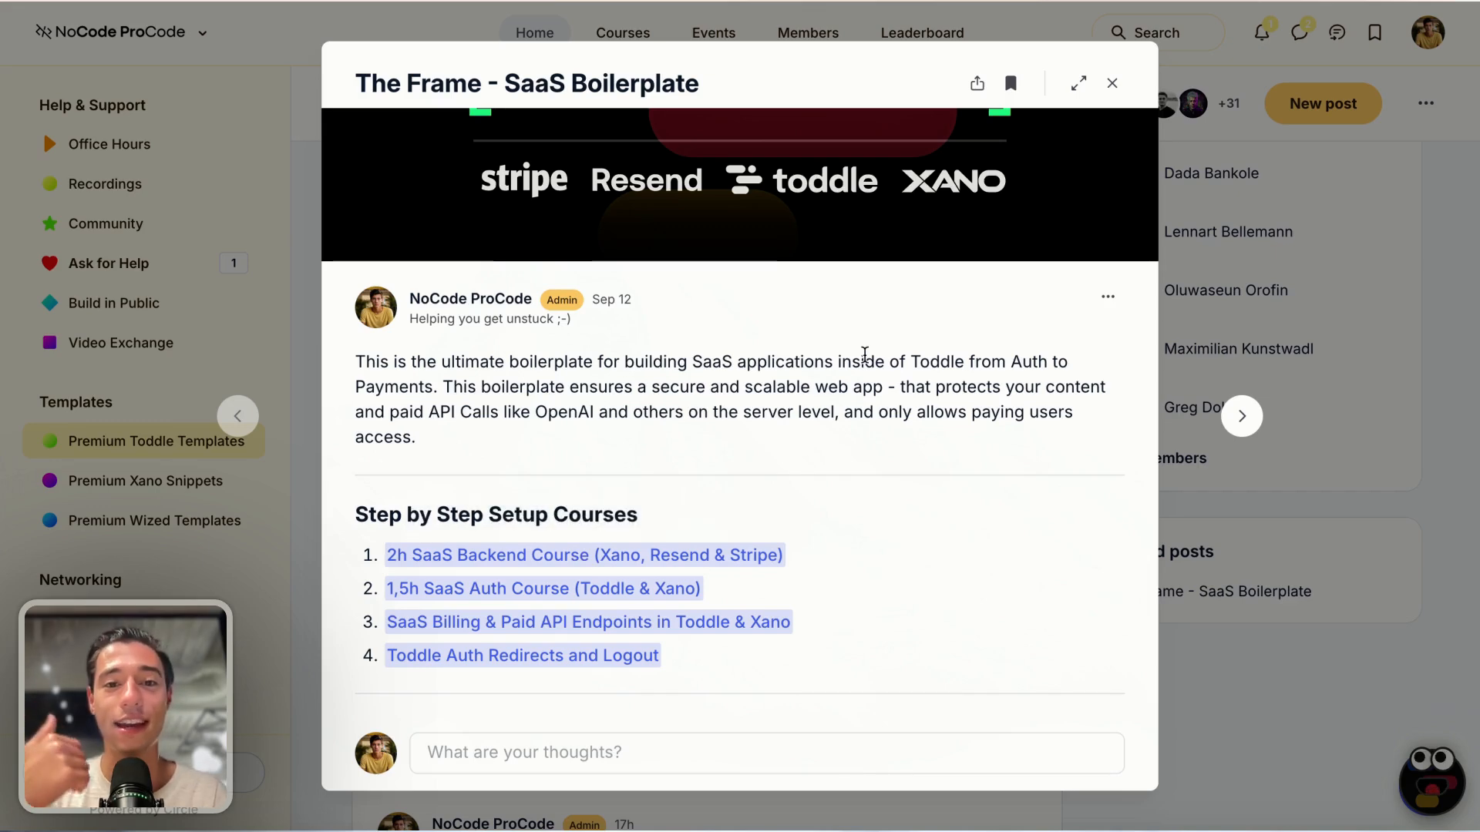
scroll(864, 353, "up", 2)
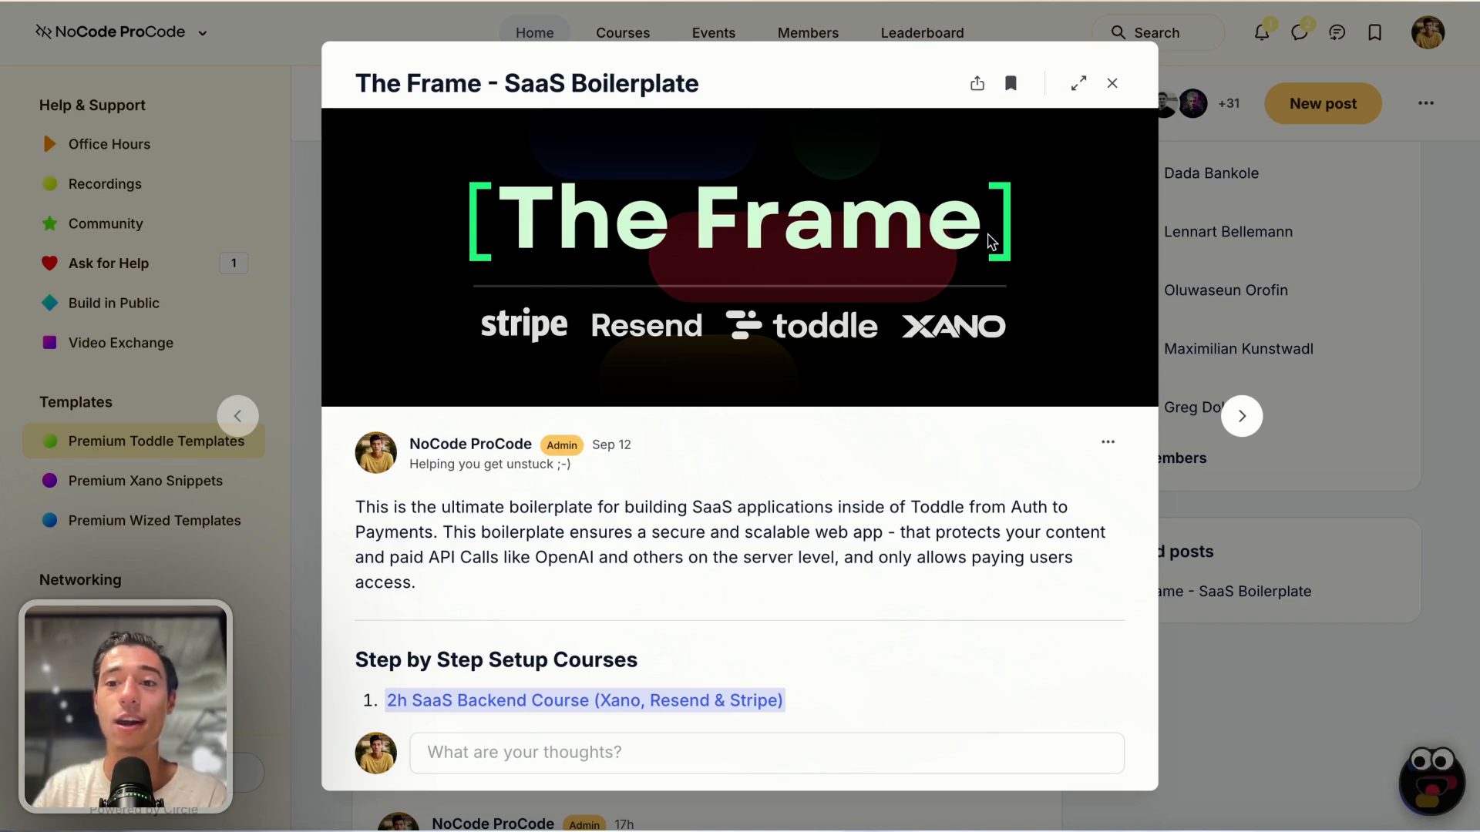
left_click(1112, 83)
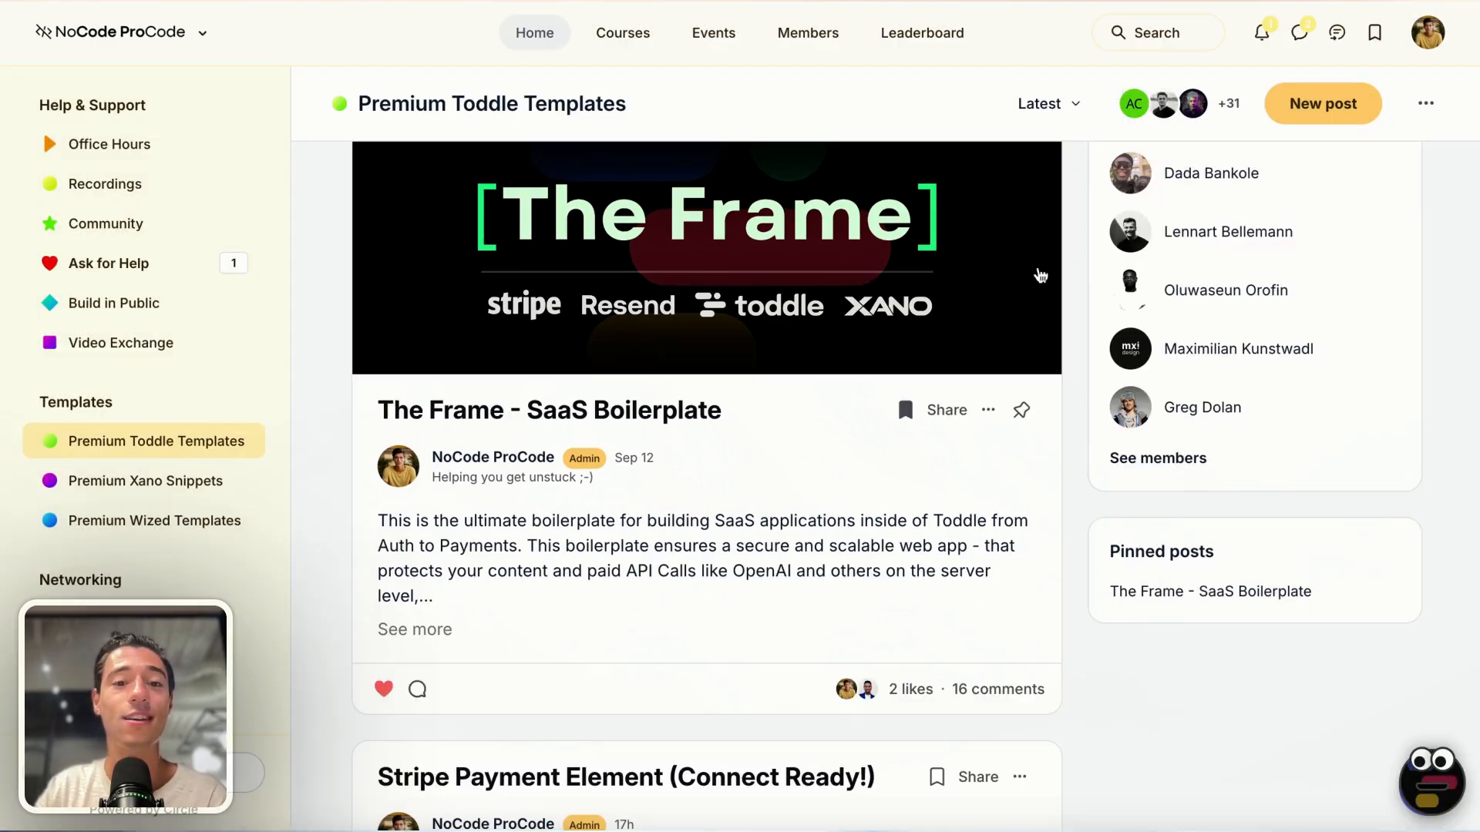
Step: Return to the community feed and browse its recent posts, including office hours recordings, tutorials and help questions
scroll(231, 256, "up", 5)
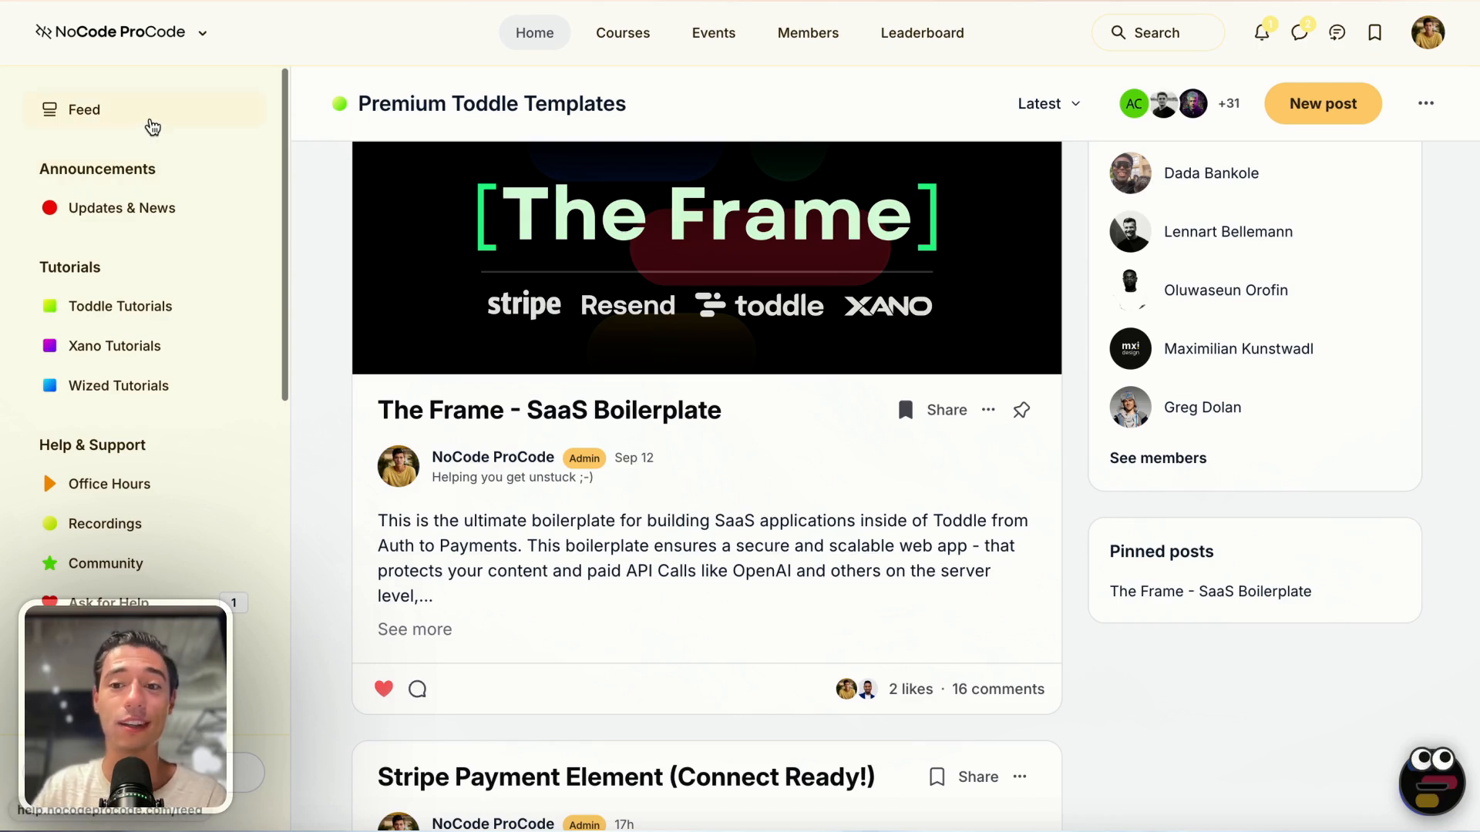
left_click(152, 121)
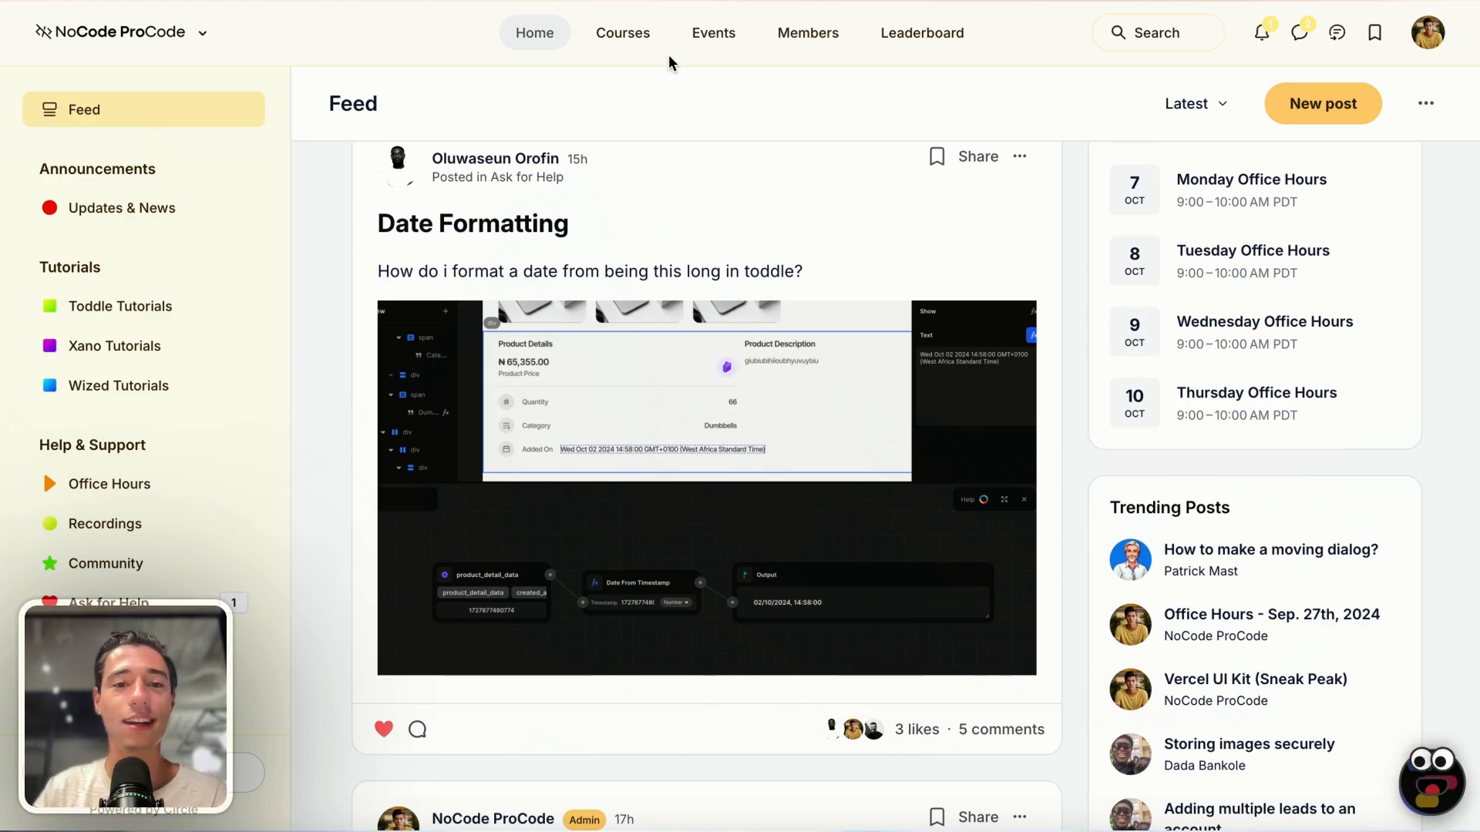
scroll(520, 447, "down", 20)
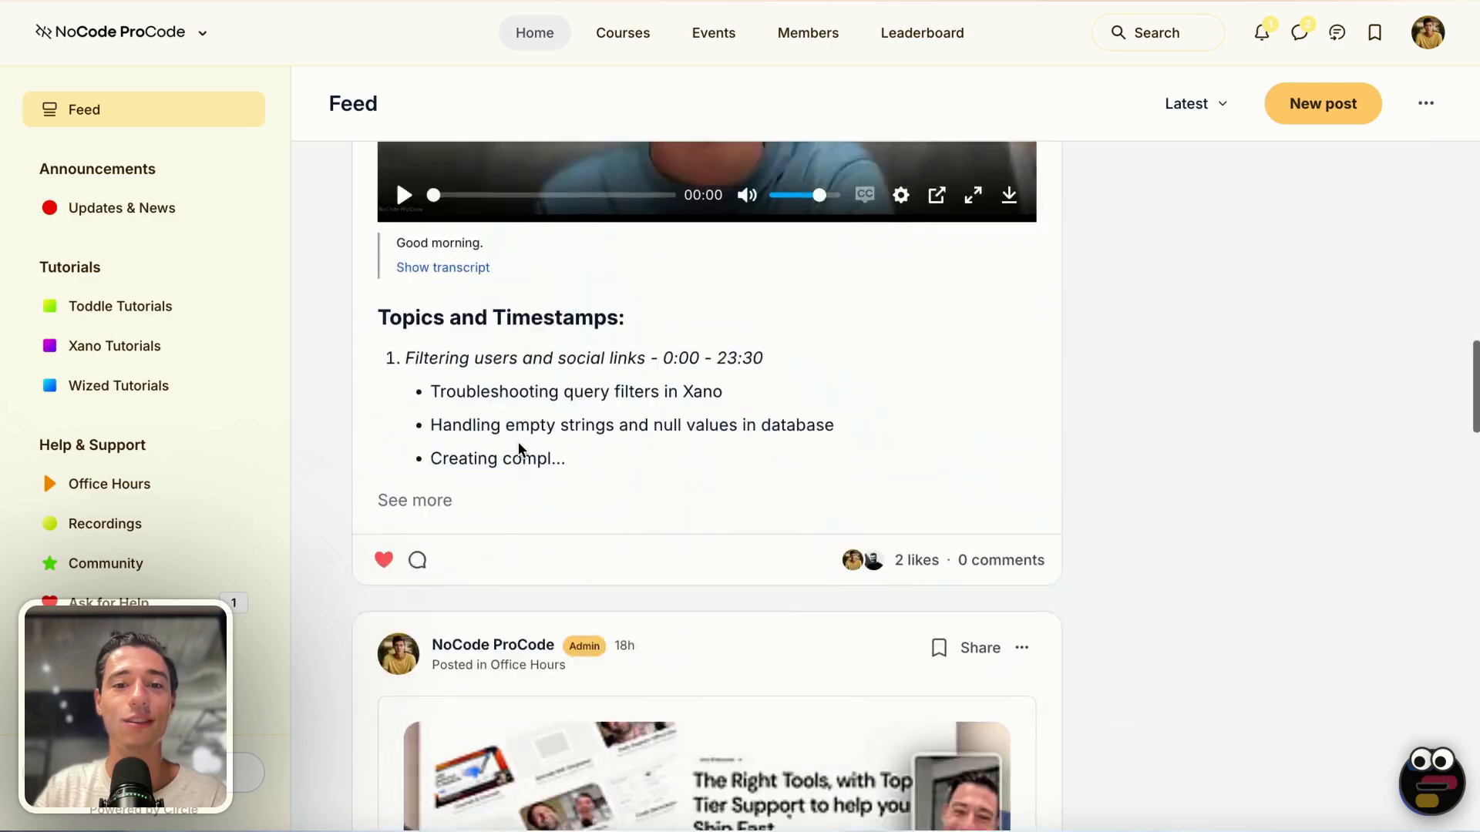
scroll(520, 447, "down", 15)
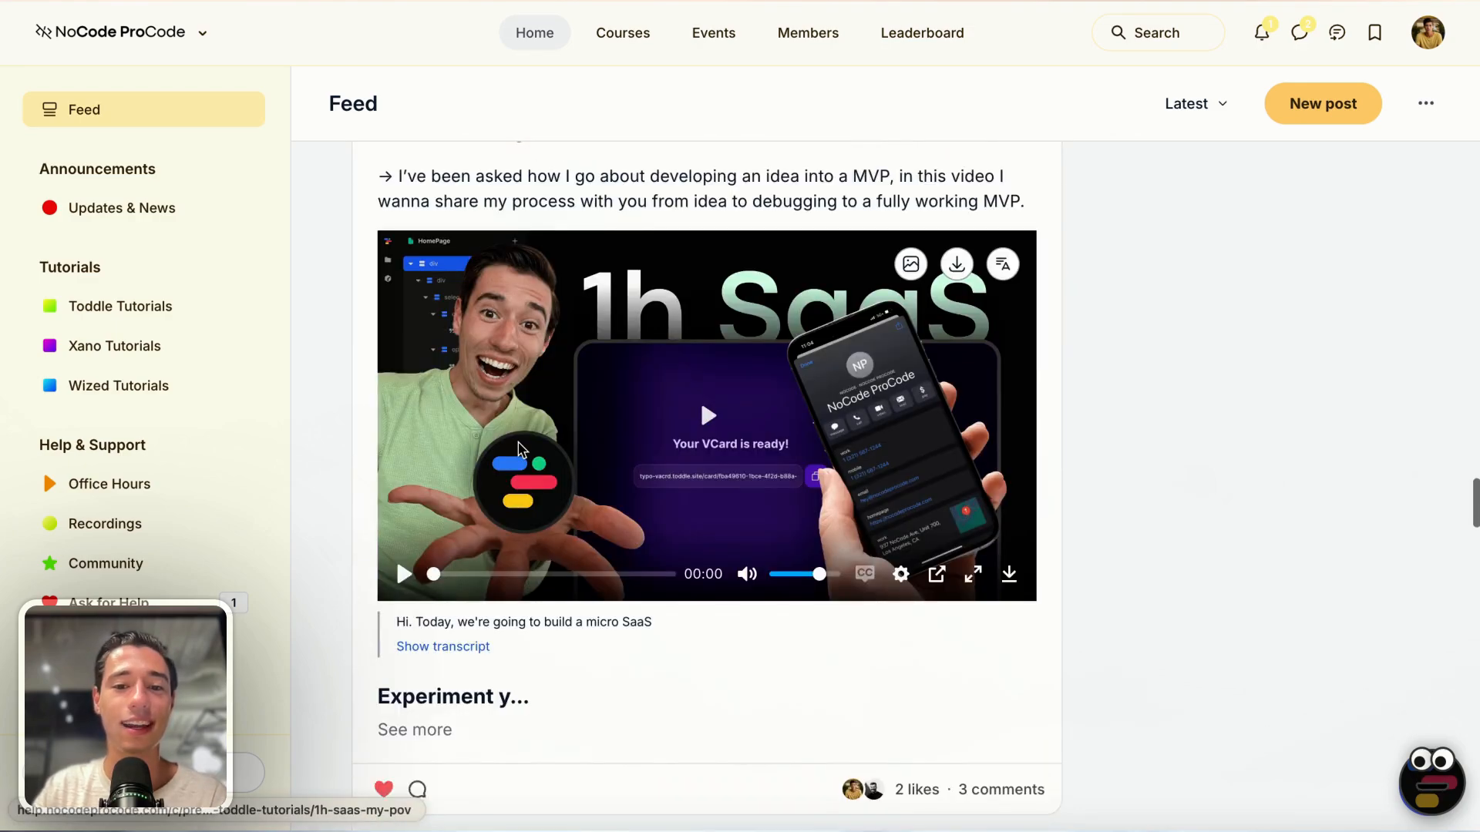
scroll(518, 449, "down", 3)
scroll(624, 485, "up", 5)
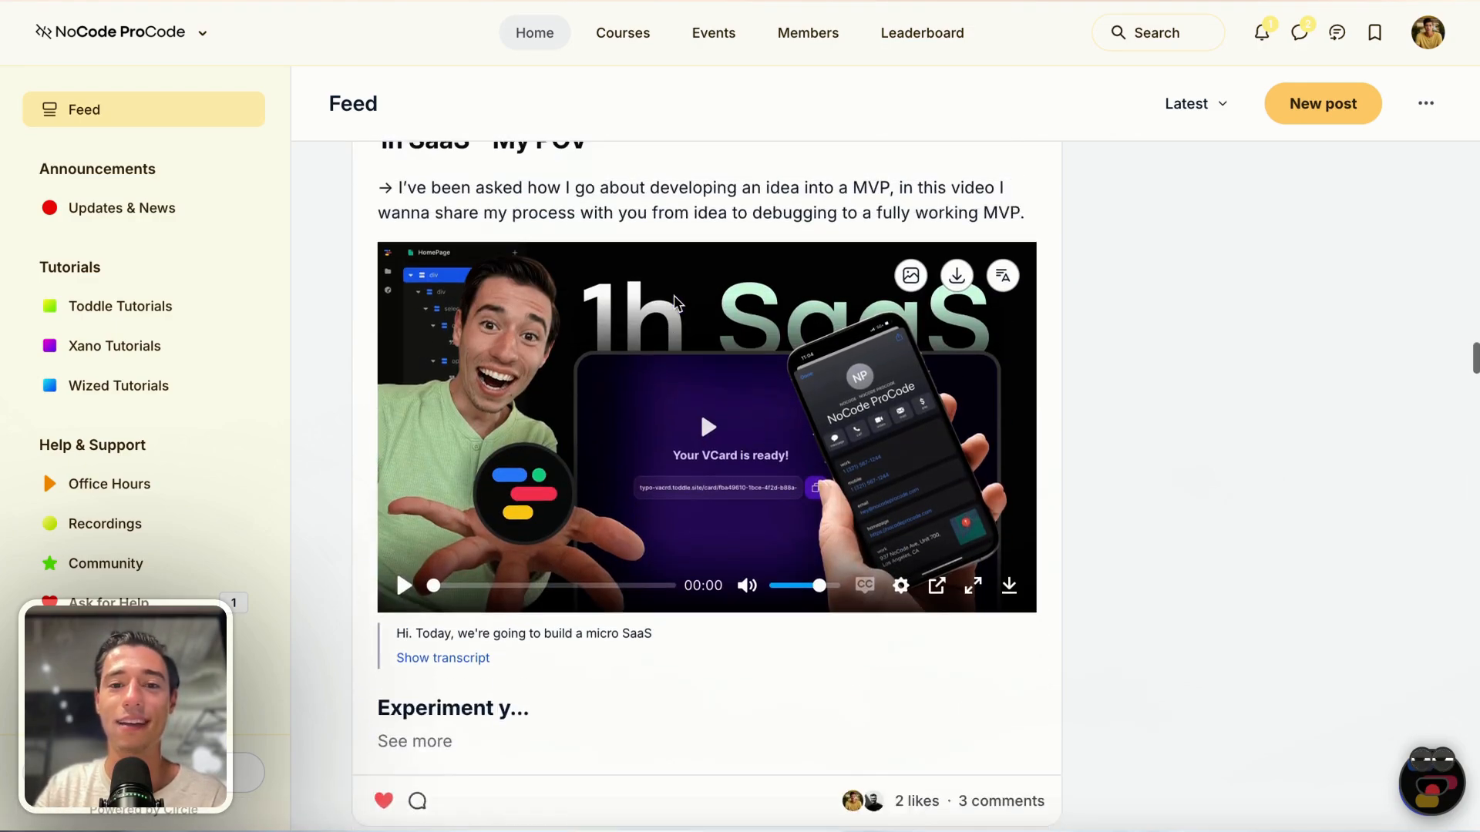
scroll(624, 485, "down", 5)
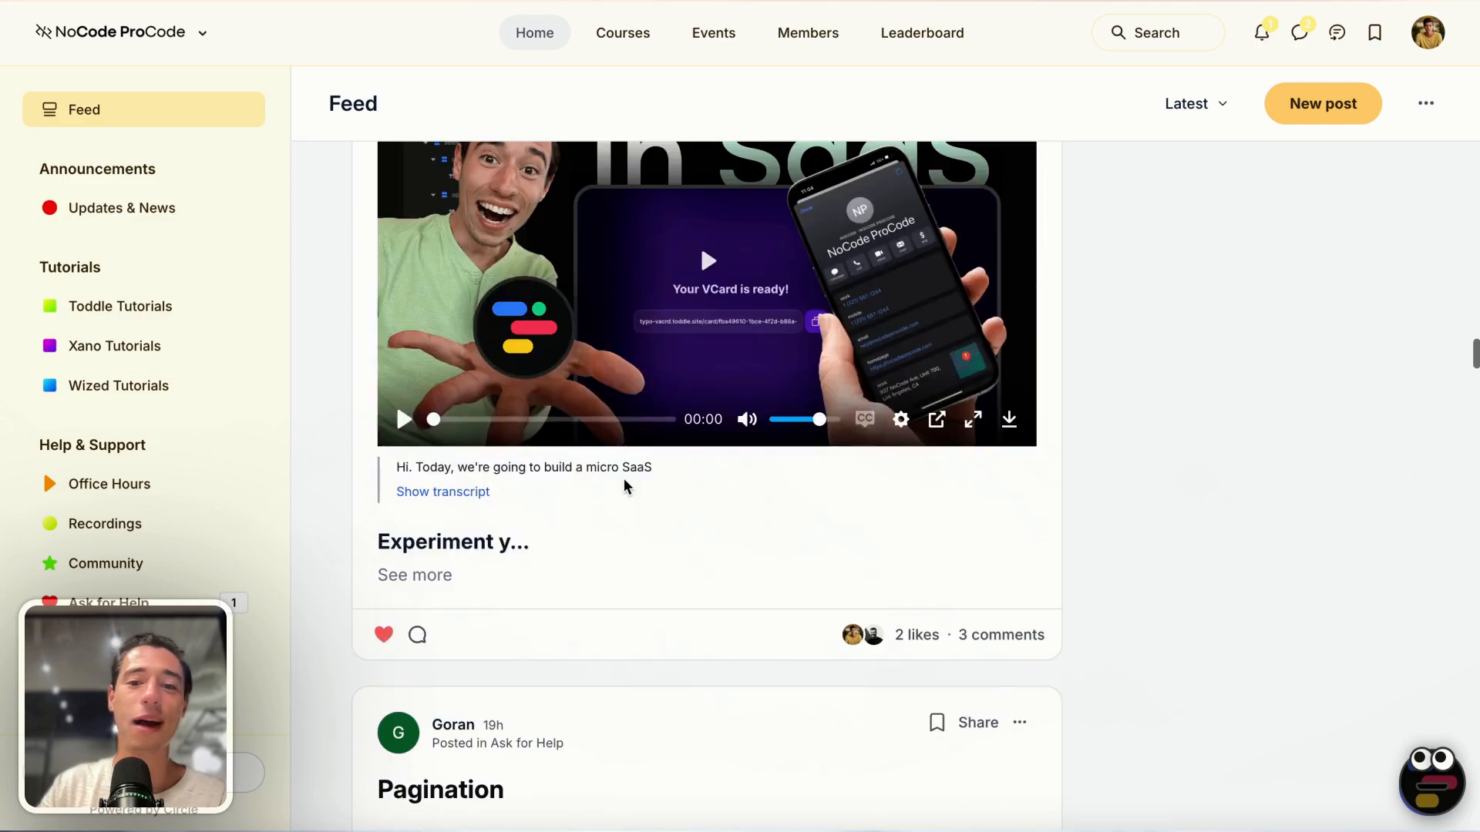
scroll(625, 485, "down", 20)
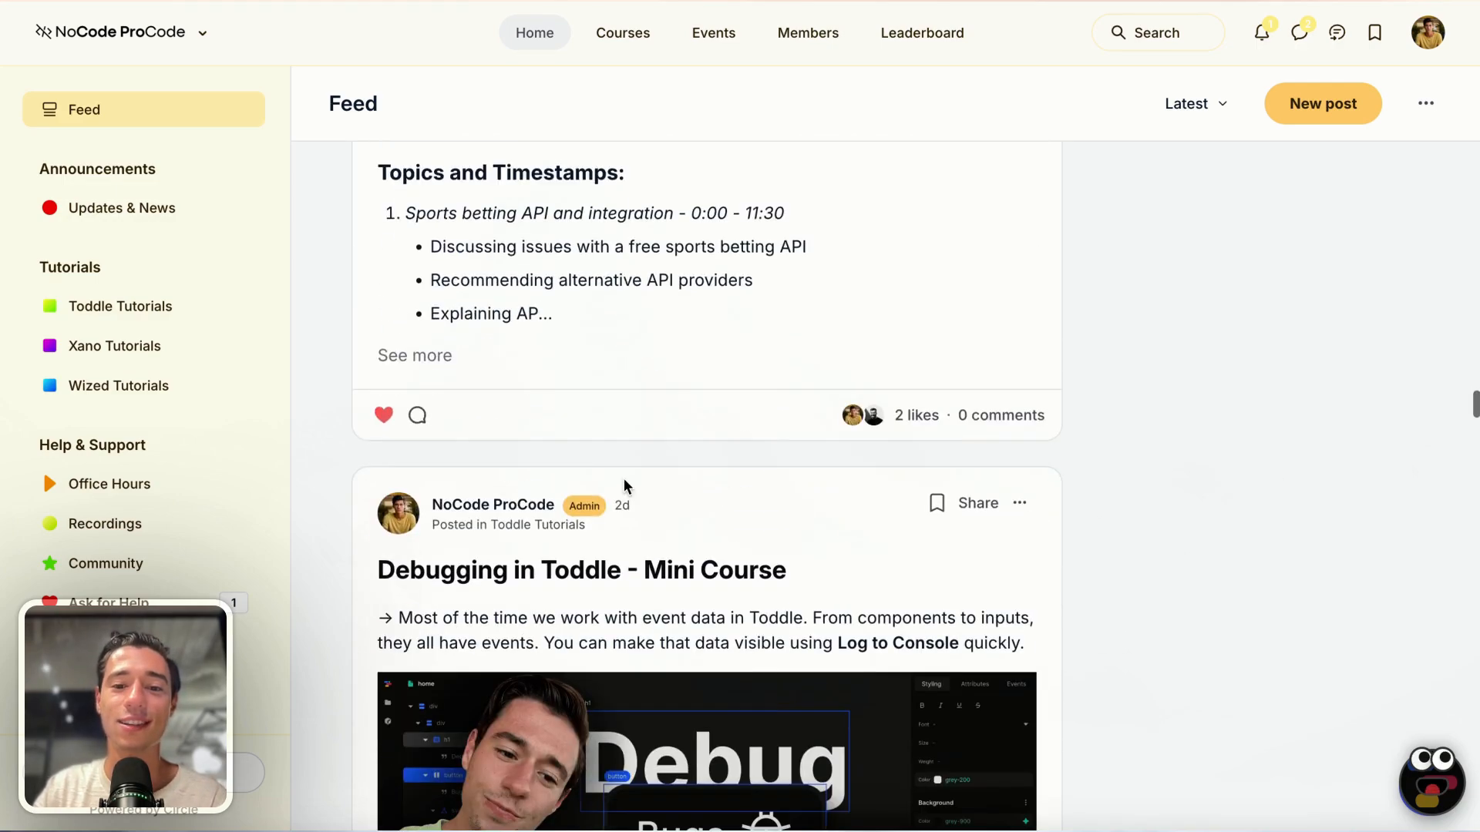
scroll(625, 486, "down", 20)
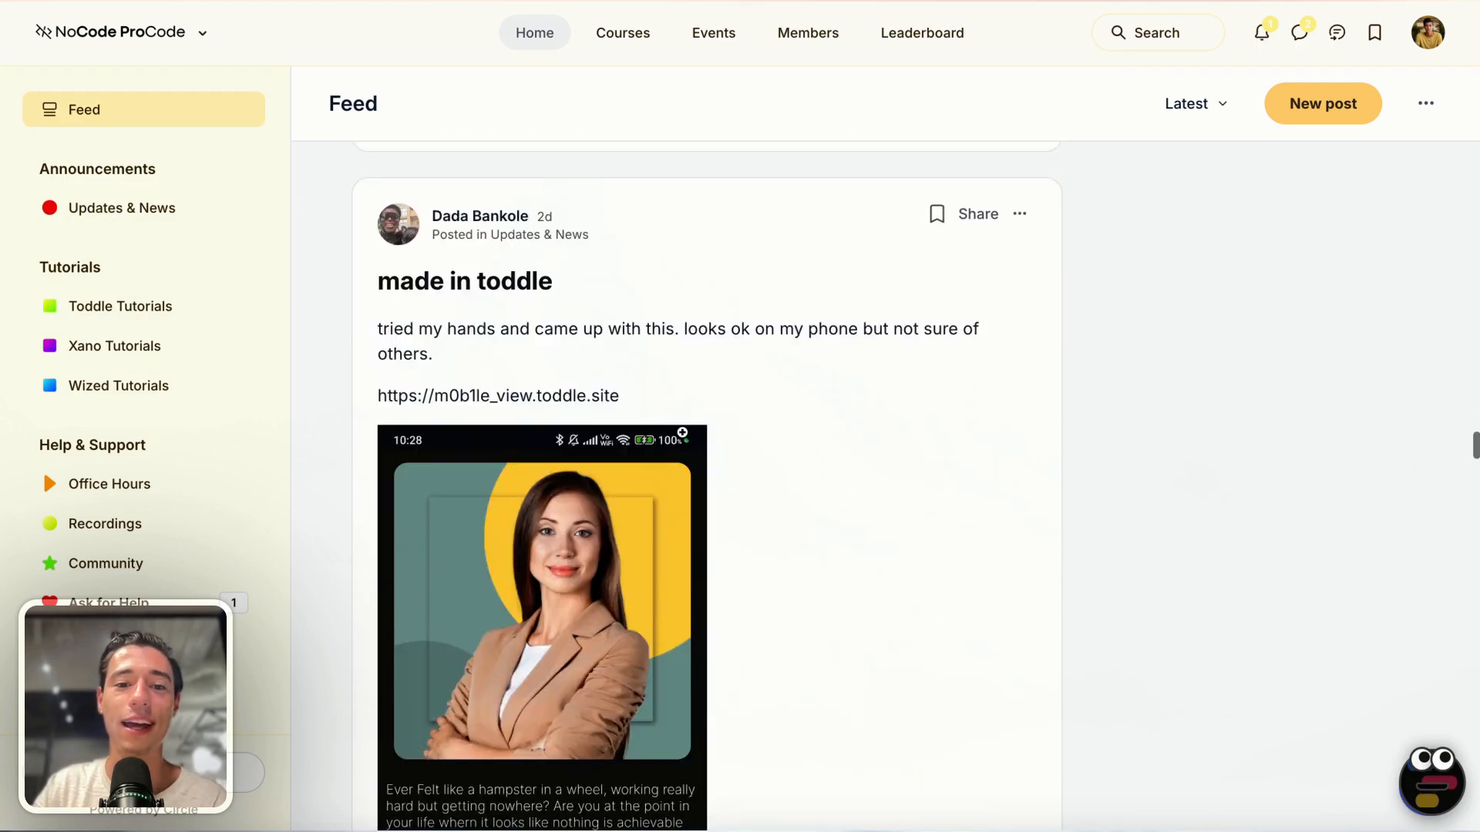
scroll(683, 434, "down", 20)
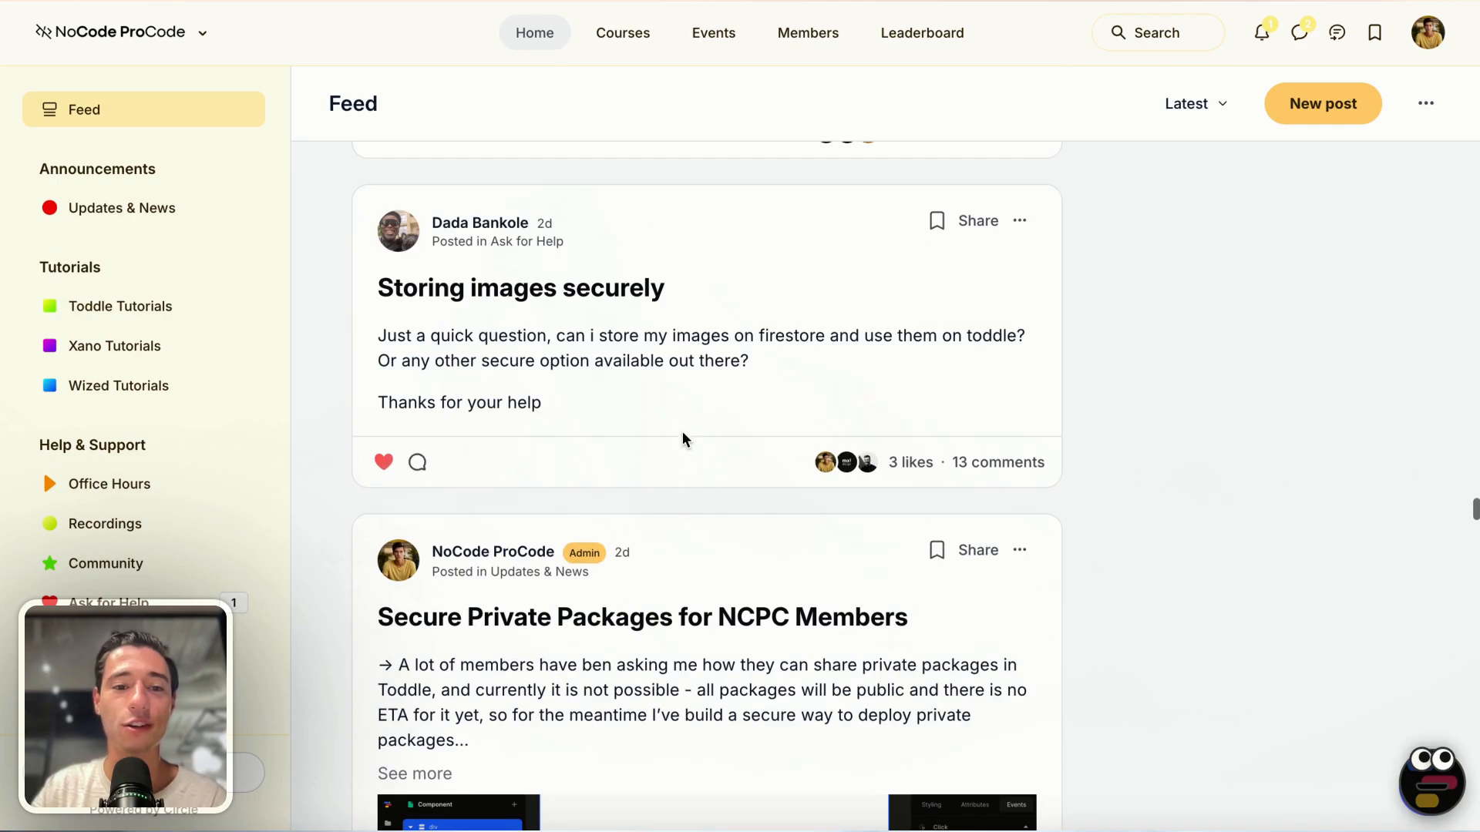
Step: Open the Toddle Tutorials space and browse its posts, from the debugging mini course down to the Fuzzy Search function
left_click(159, 308)
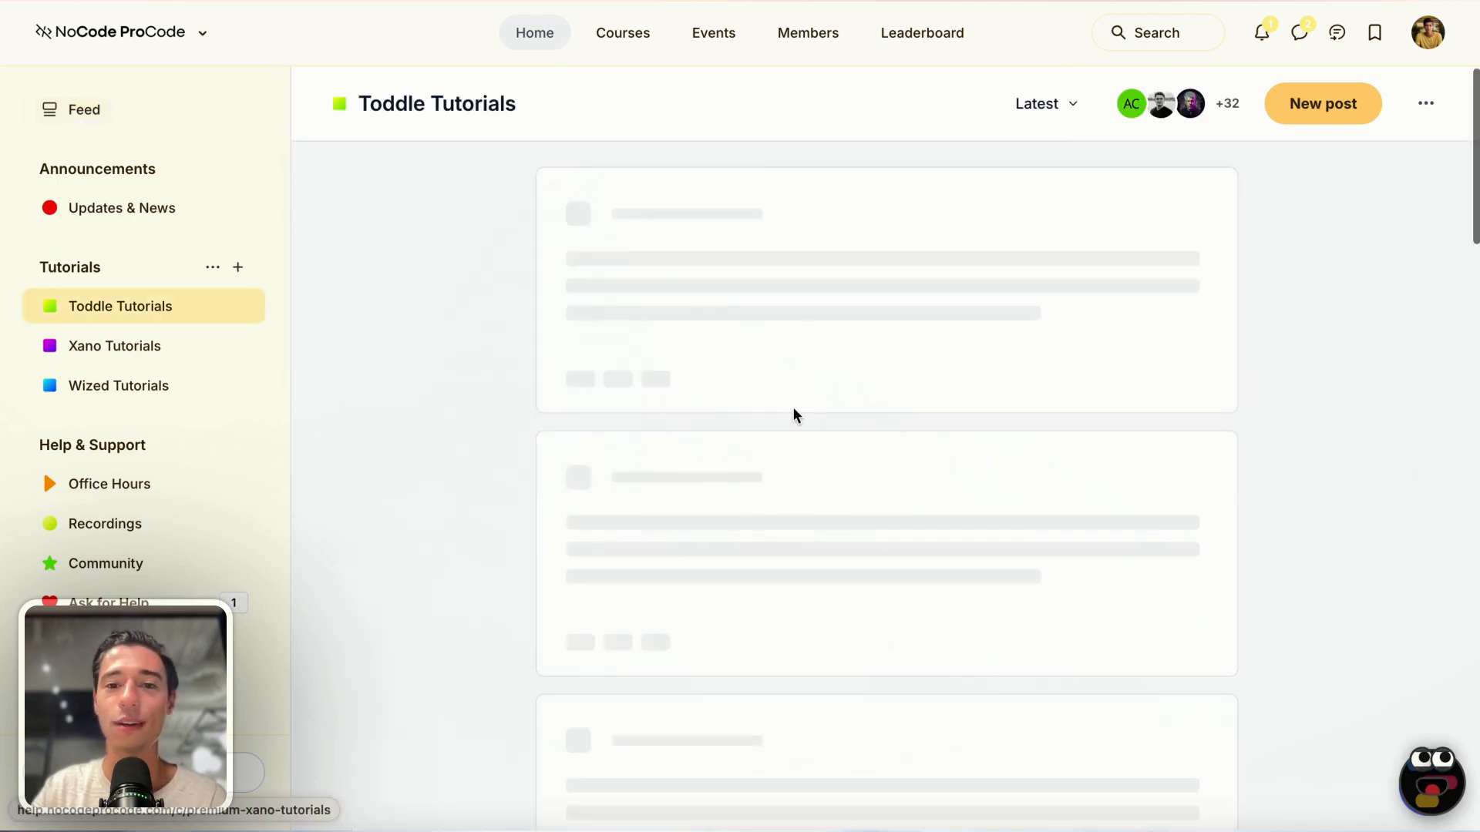
scroll(796, 416, "down", 15)
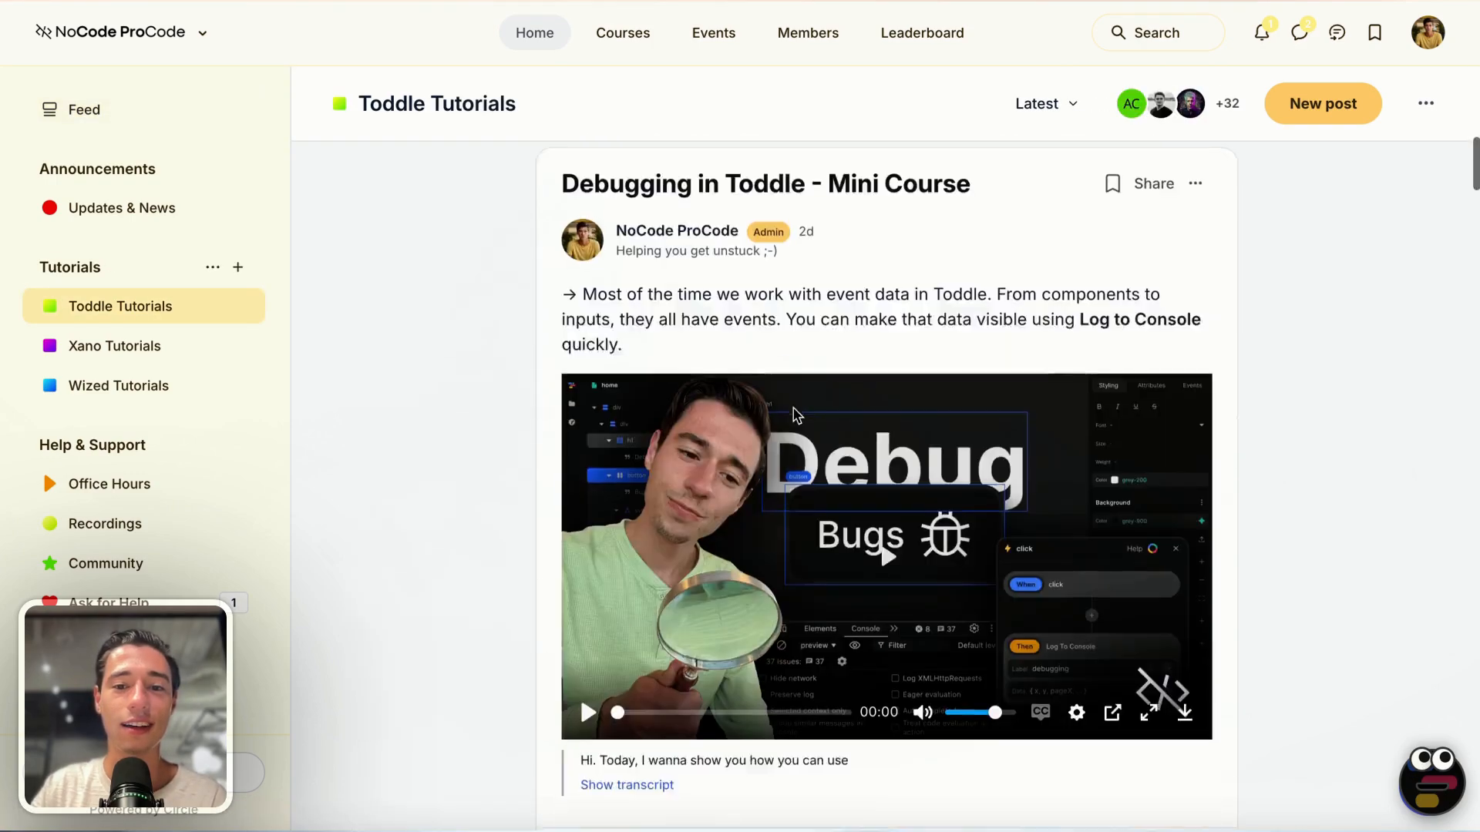
scroll(796, 416, "down", 20)
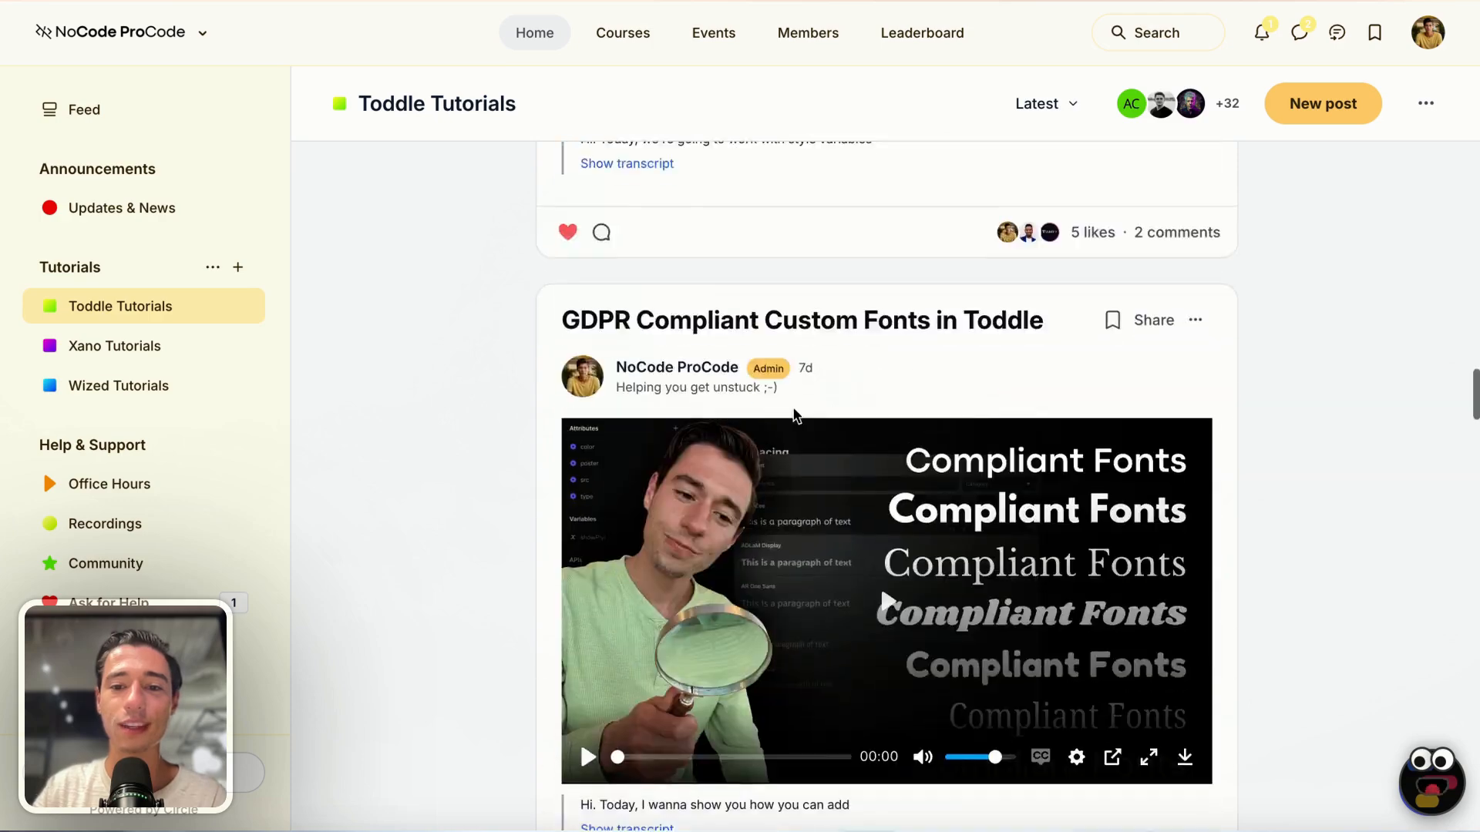
scroll(653, 614, "down", 15)
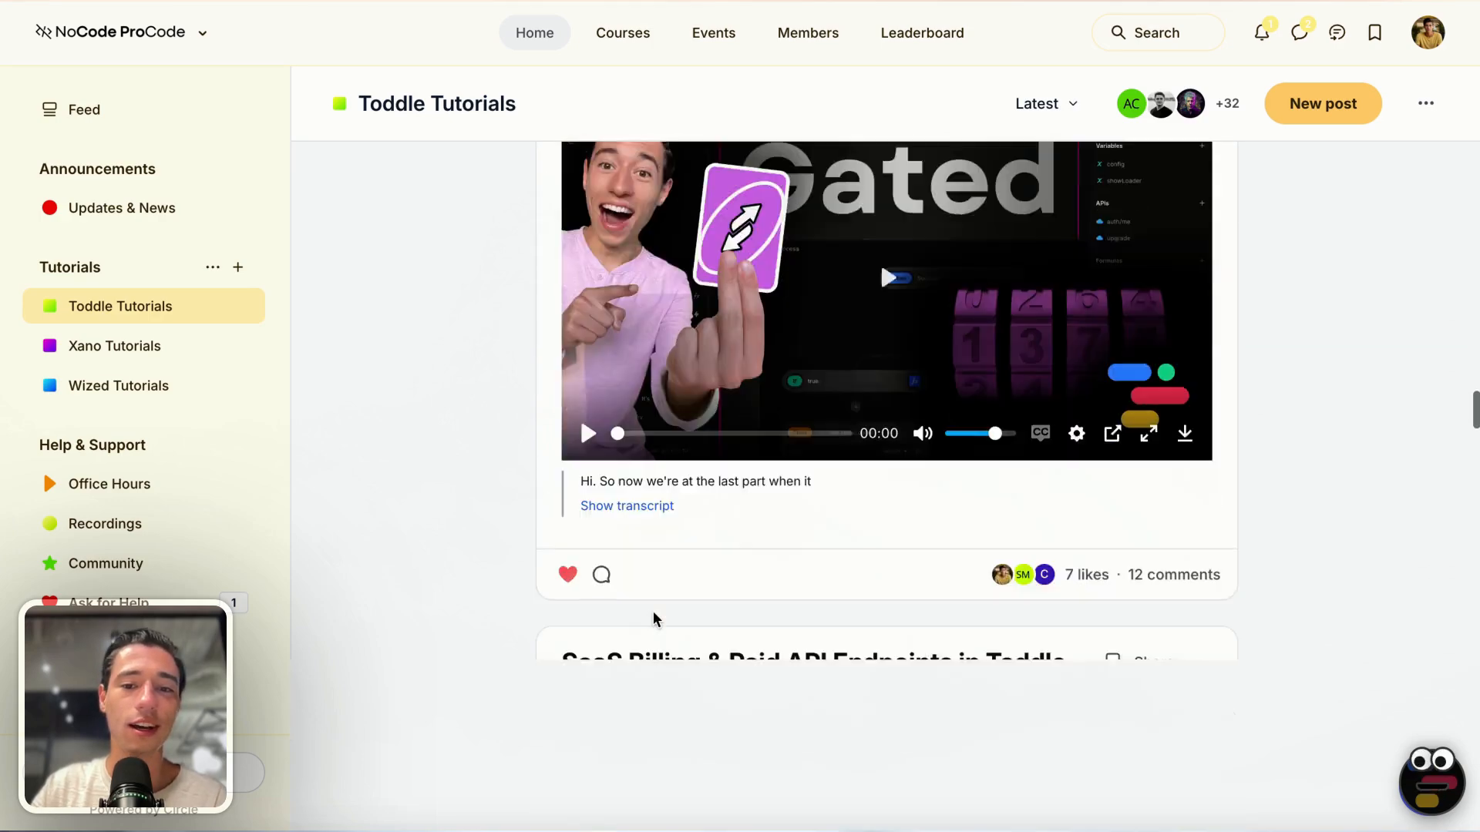
scroll(654, 614, "down", 8)
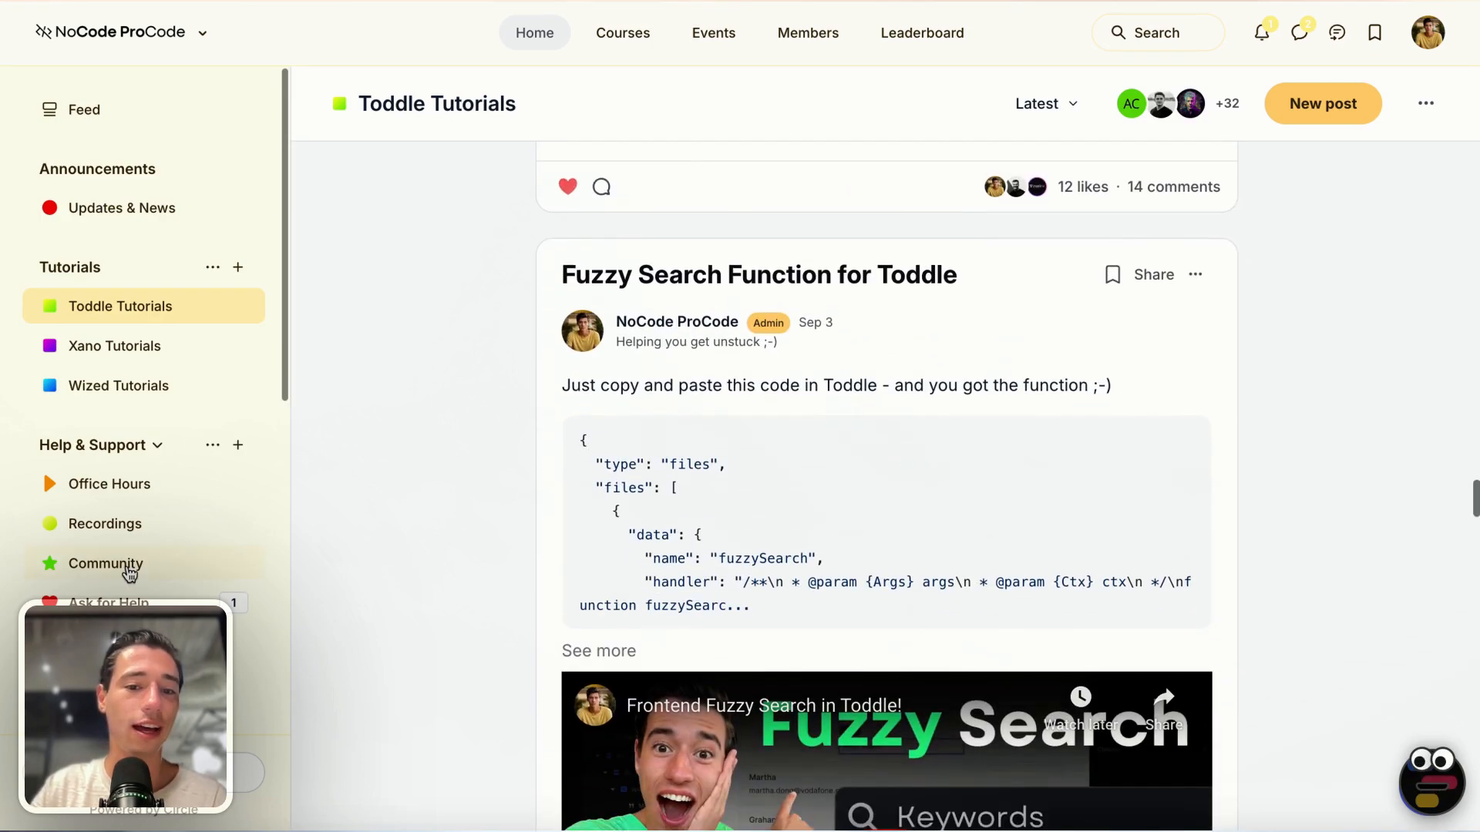
Step: Open the Premium Toddle Templates space and browse its posts from Stripe Payment Element down to the Toddle Video Player
scroll(122, 568, "down", 2)
scroll(154, 531, "down", 2)
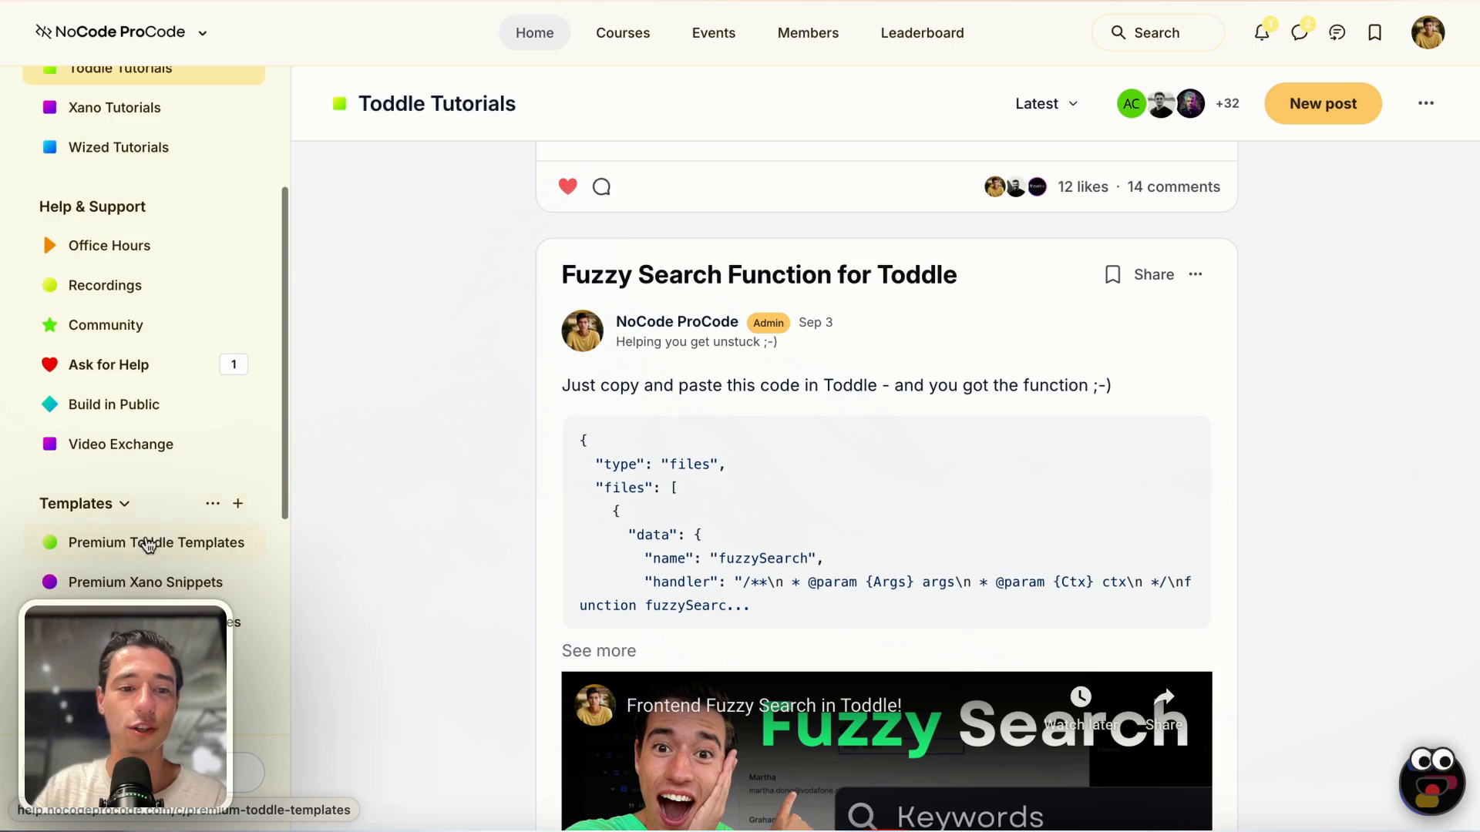
scroll(467, 573, "down", 15)
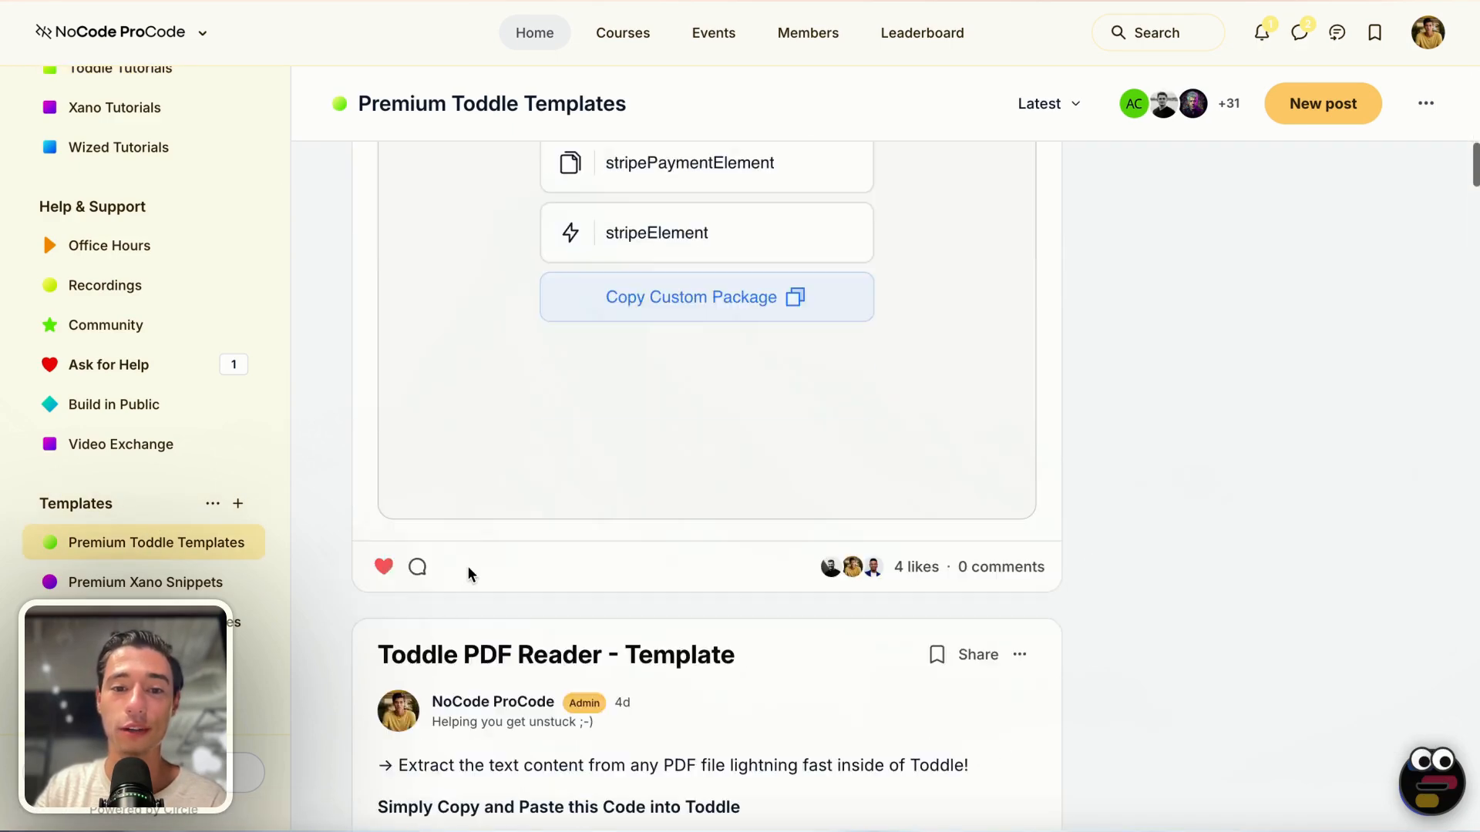
scroll(467, 574, "up", 7)
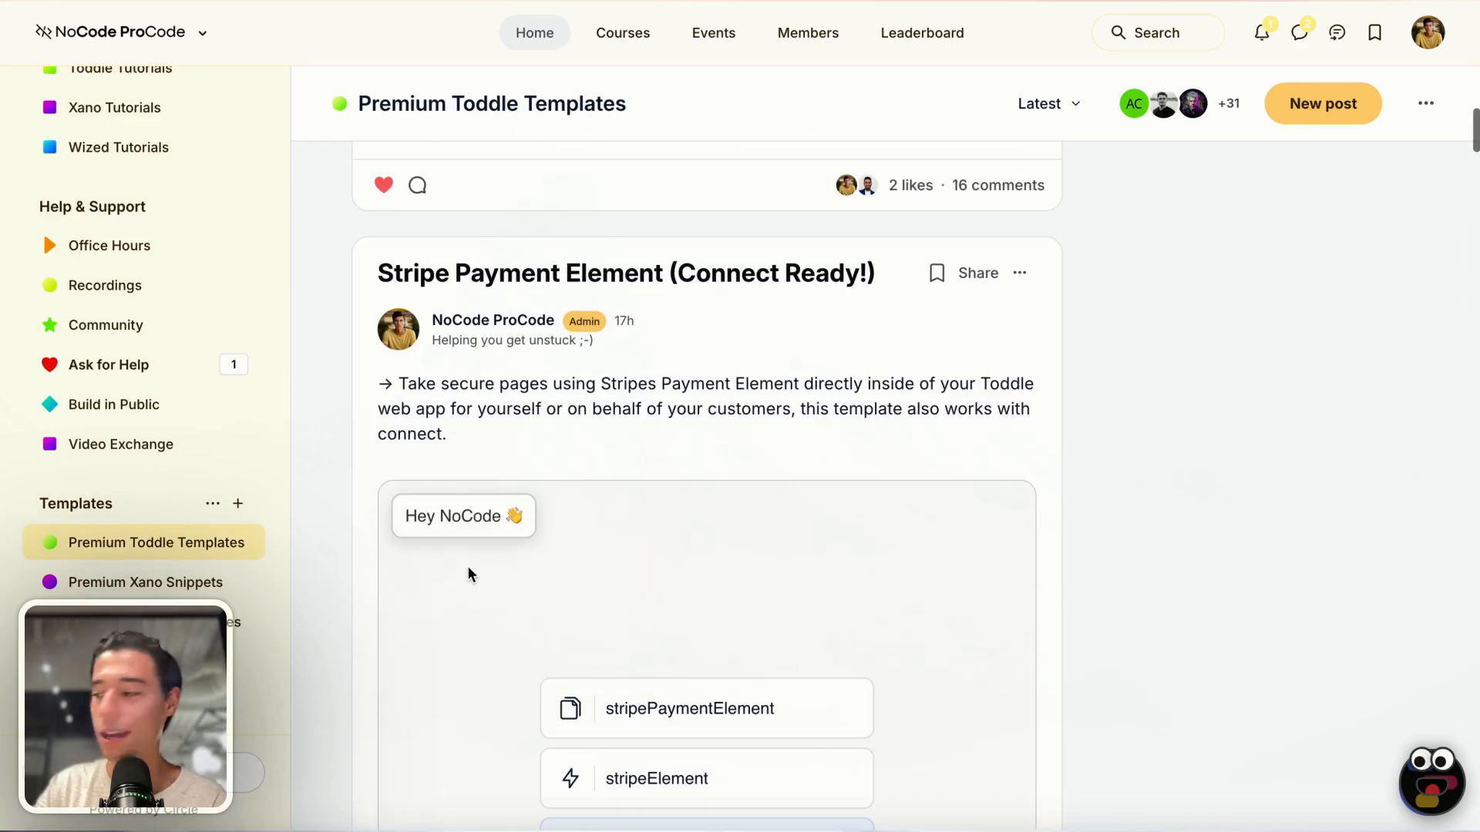
scroll(467, 566, "down", 13)
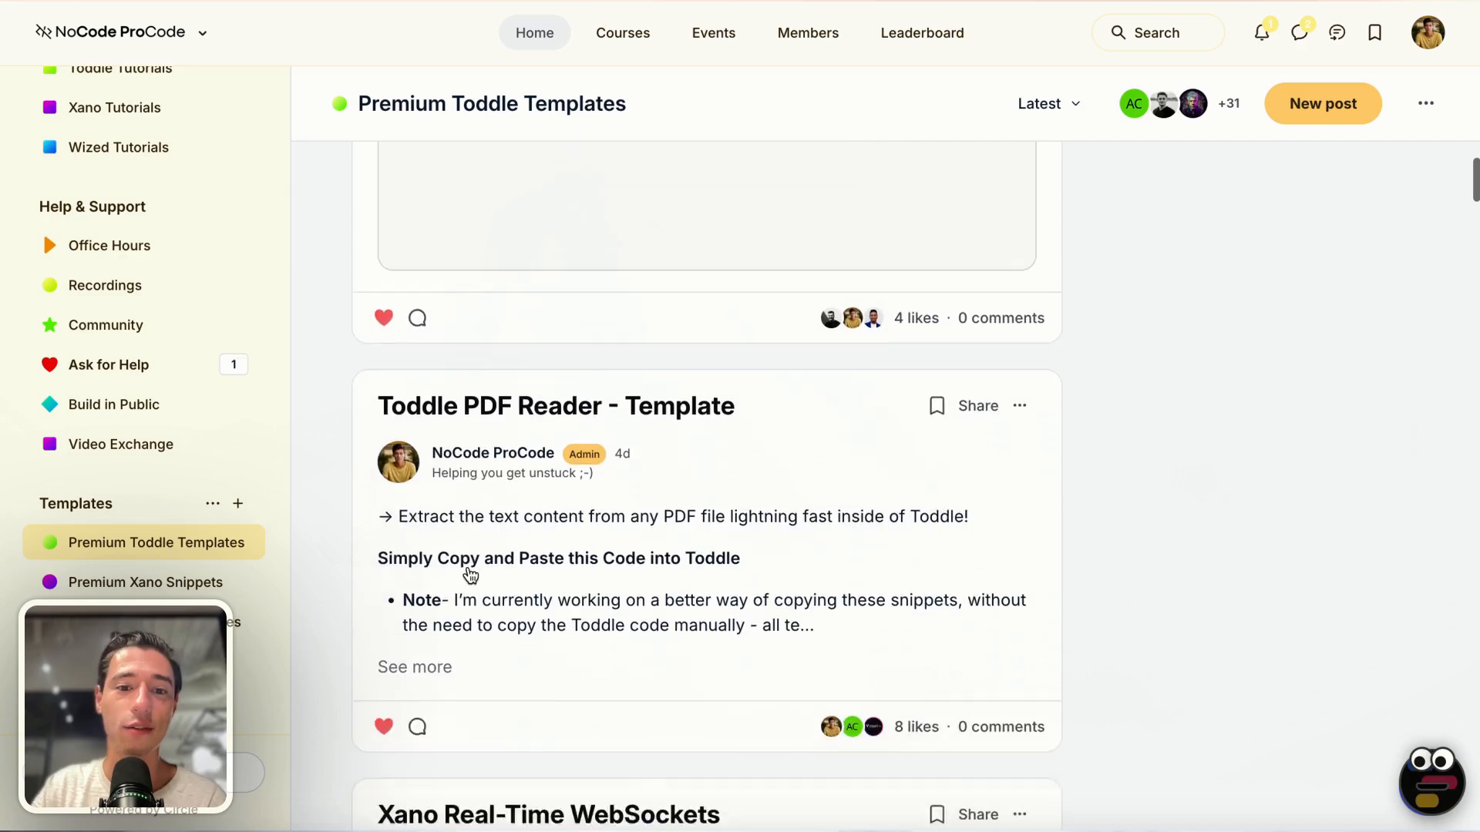
scroll(469, 571, "down", 15)
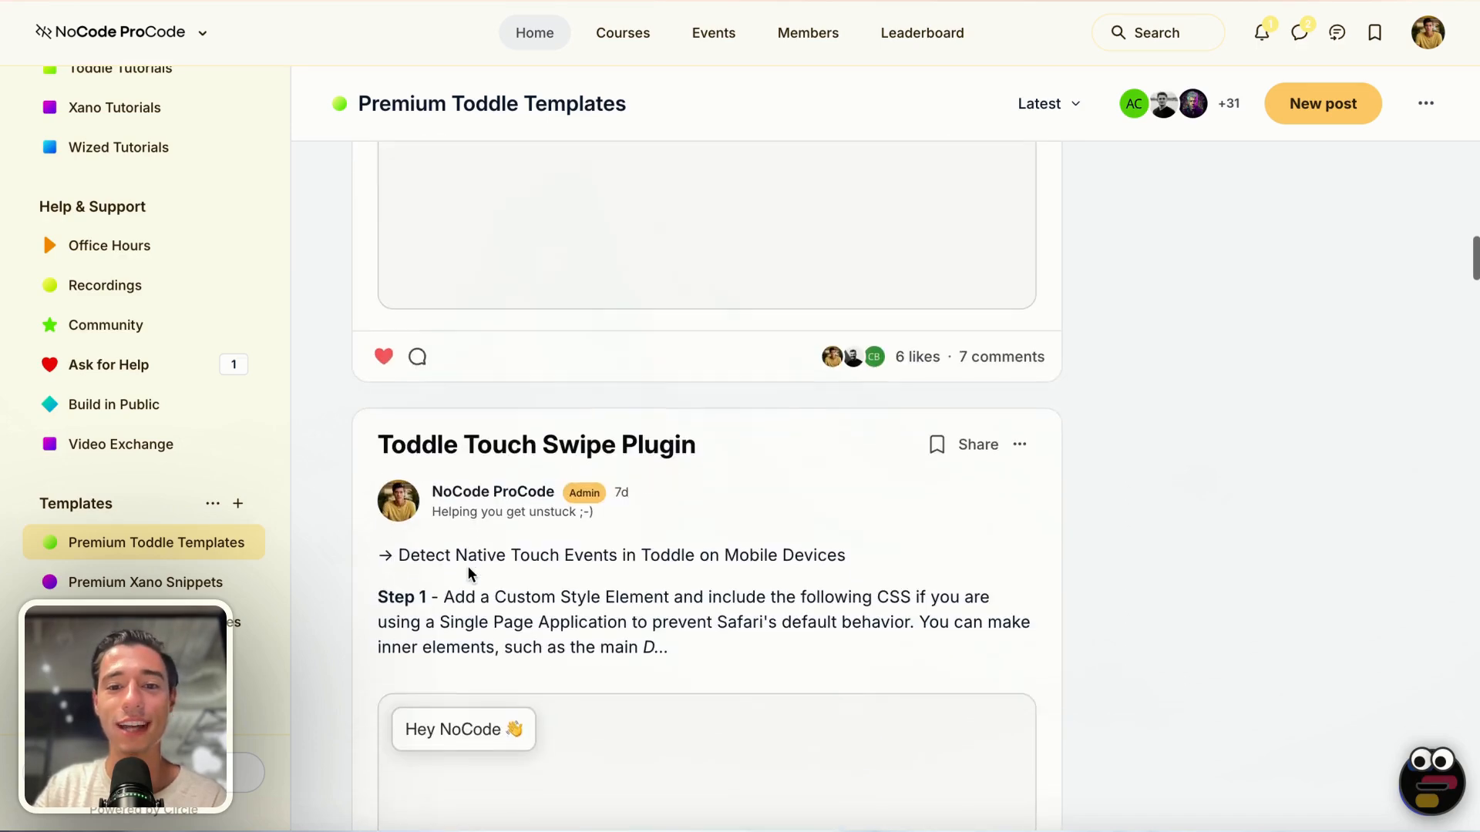
scroll(468, 568, "down", 6)
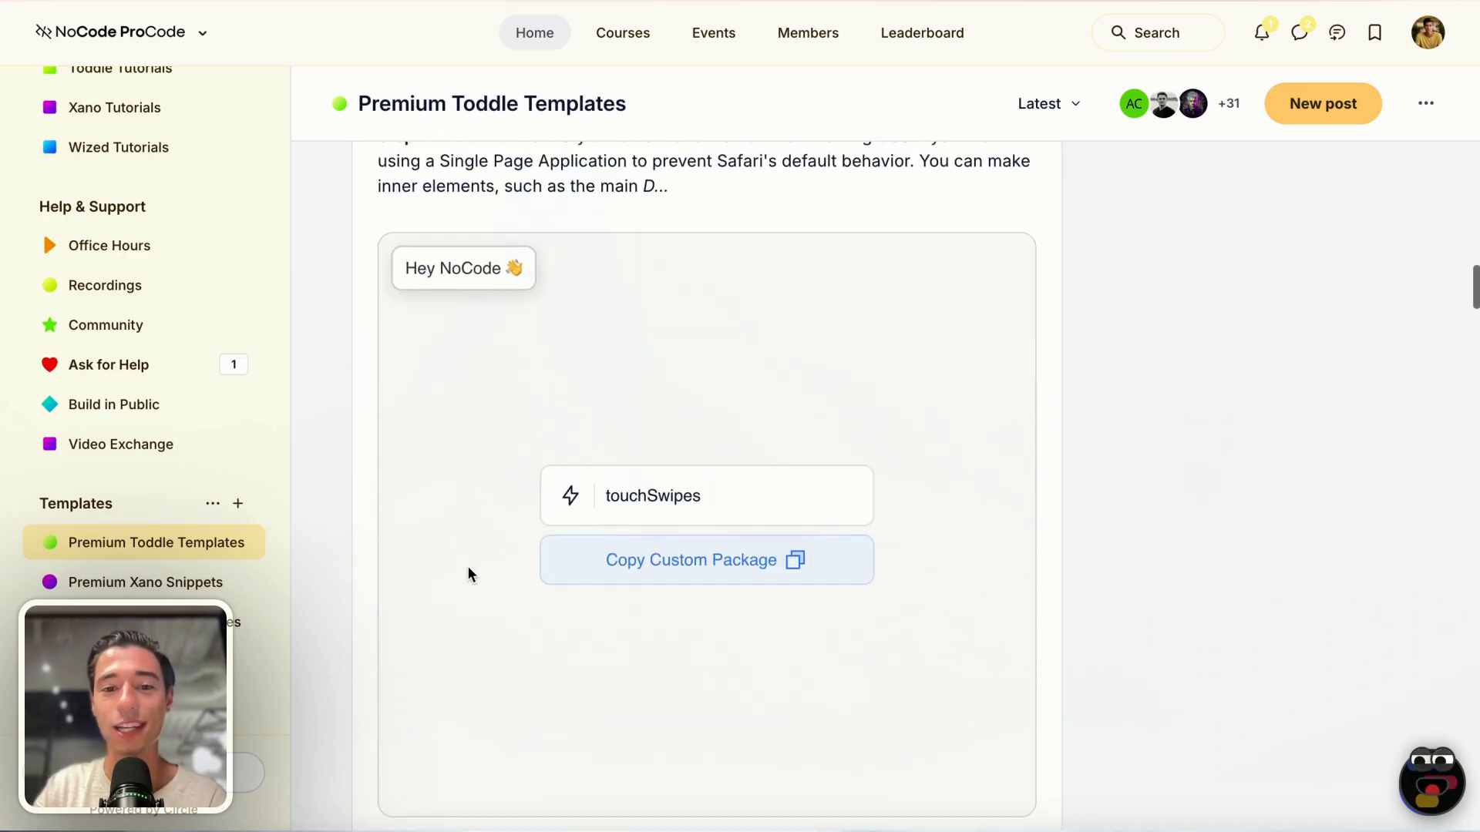
scroll(468, 570, "down", 8)
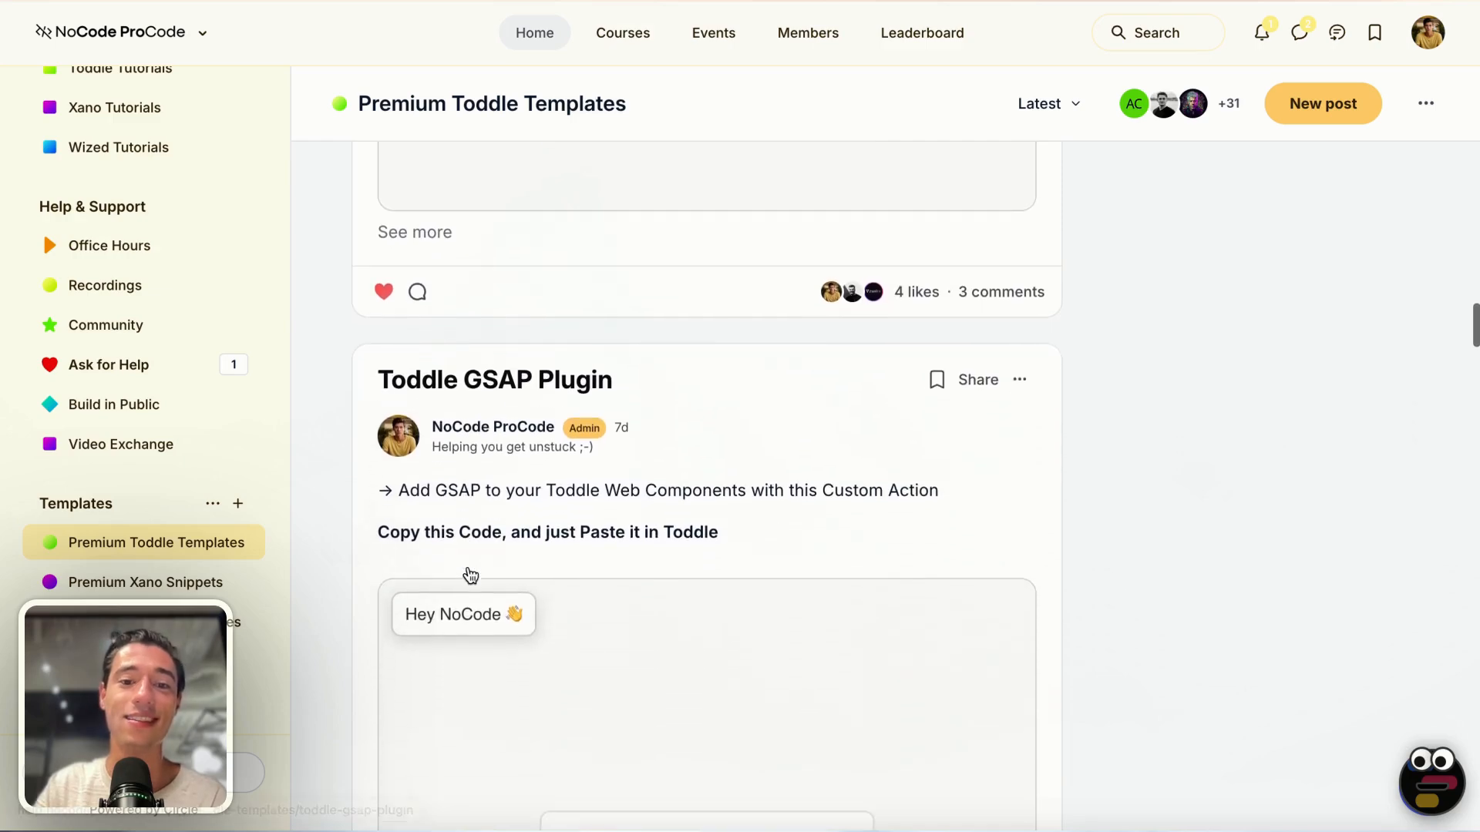
scroll(467, 574, "down", 12)
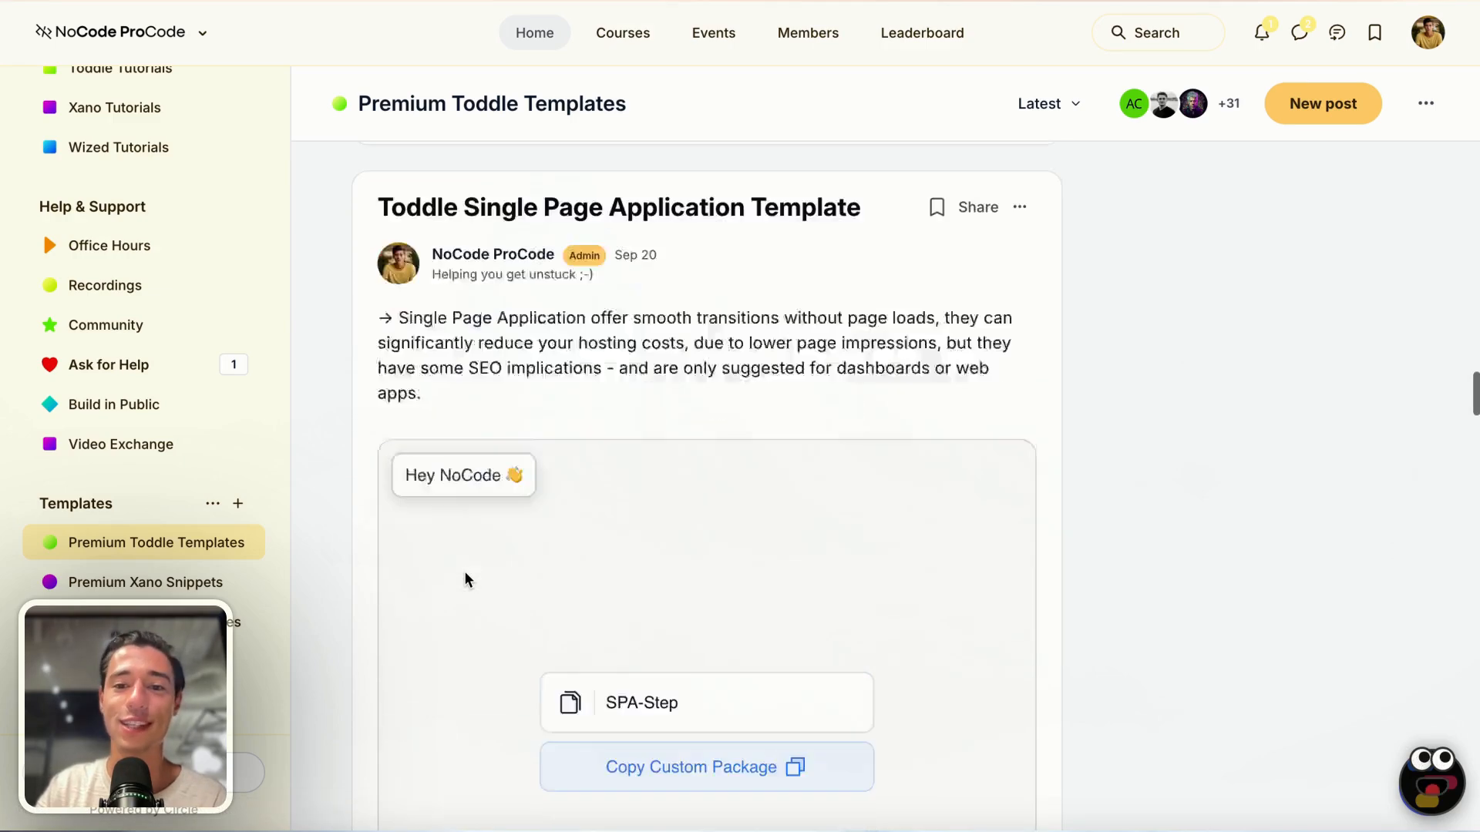
scroll(464, 576, "down", 14)
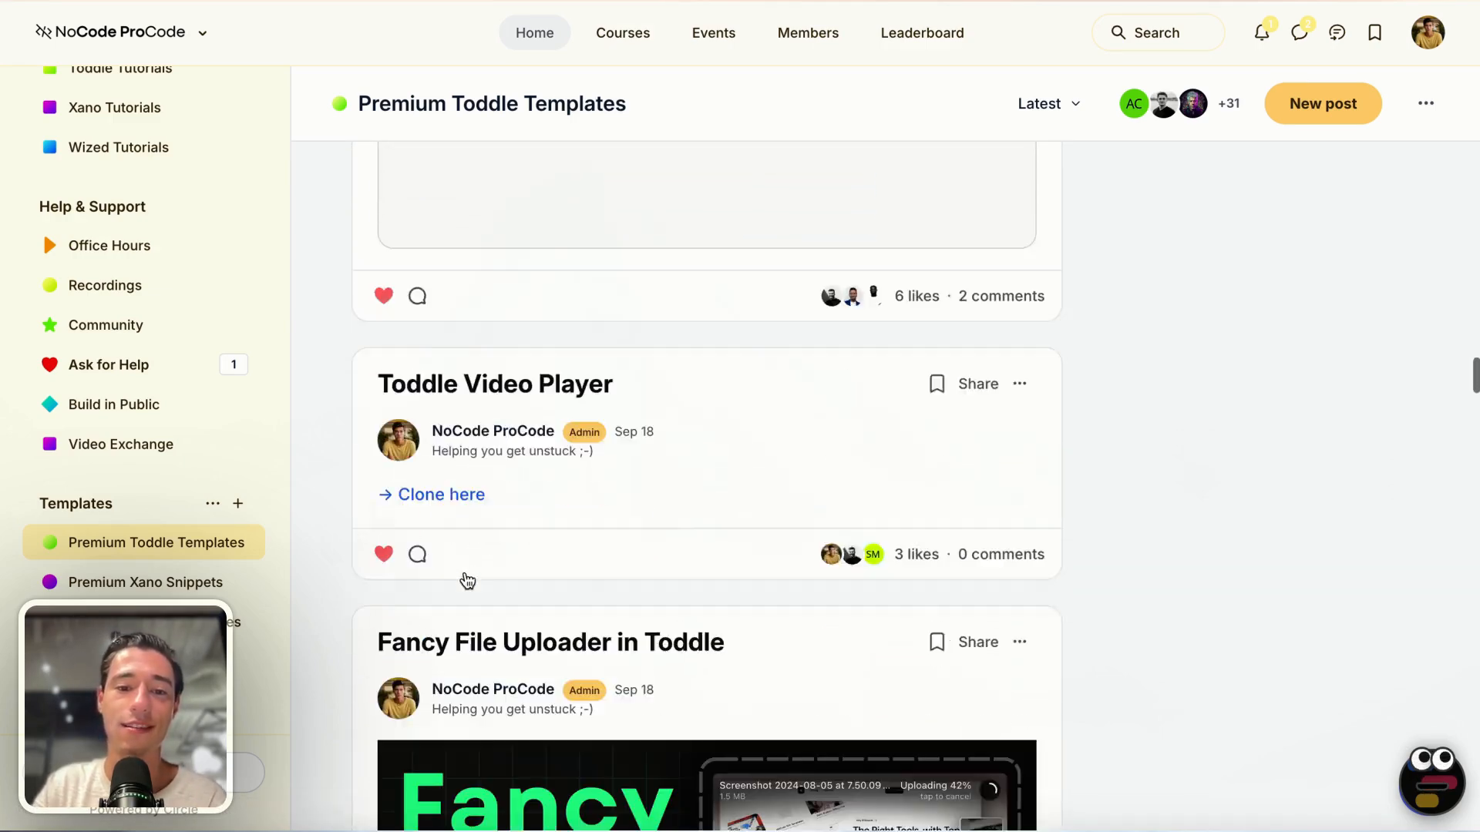
Step: Browse the older premium templates, including the light and dark mode button, slider, Flux 1 Image Generator and AI Voiceover Generator
scroll(465, 578, "down", 10)
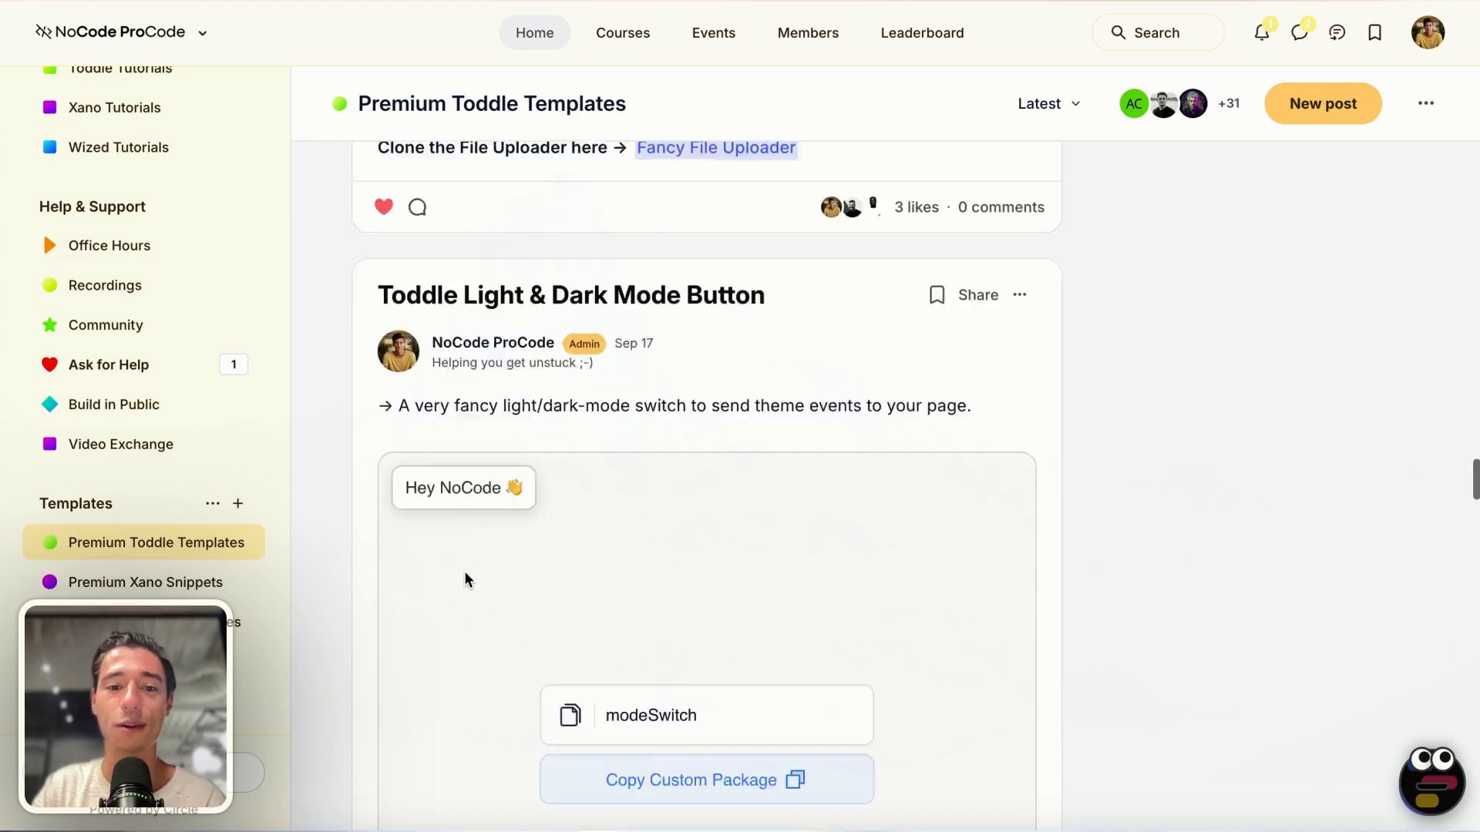
scroll(465, 576, "up", 3)
scroll(464, 577, "down", 9)
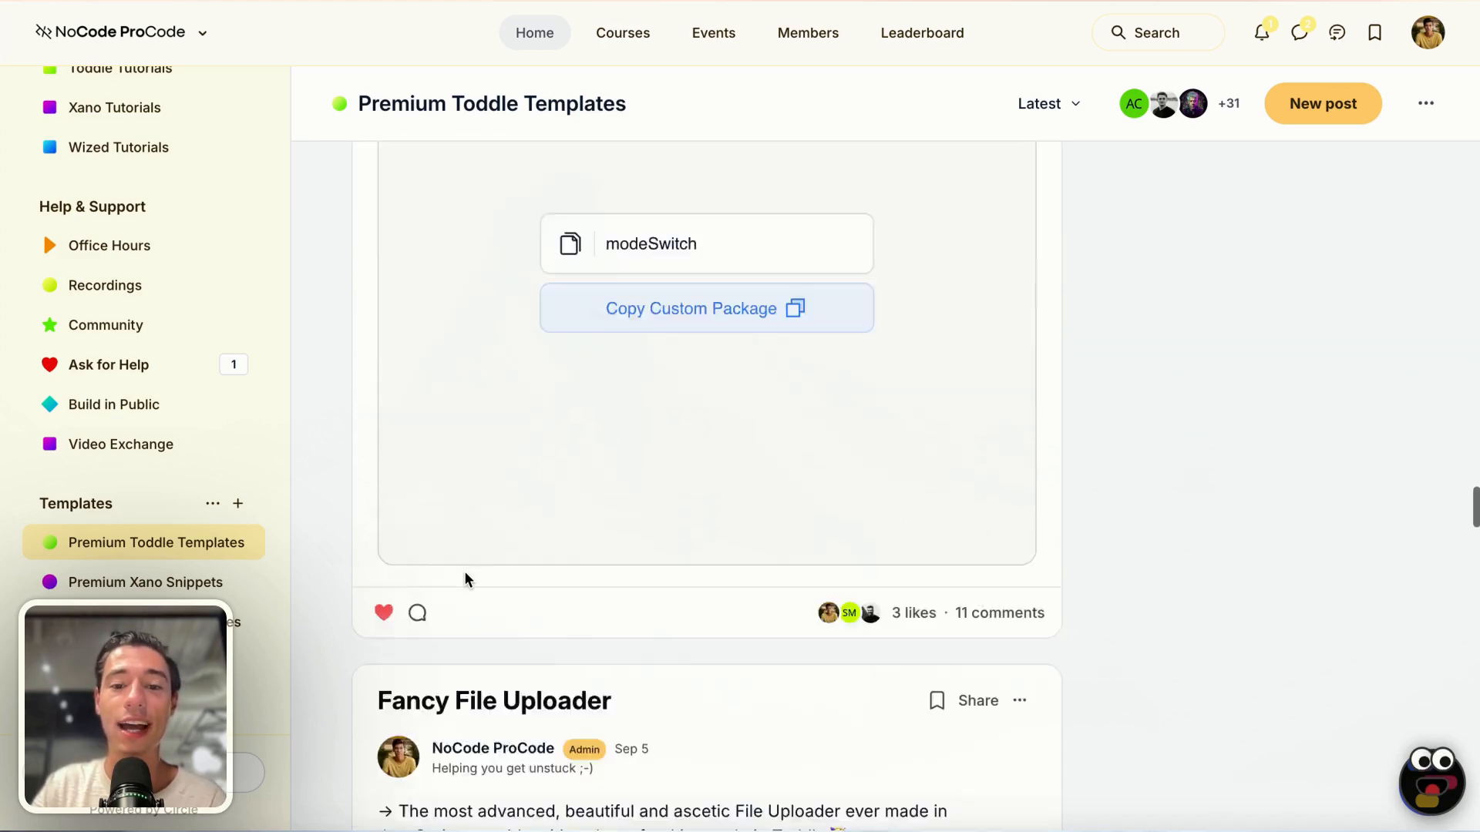
scroll(465, 578, "down", 12)
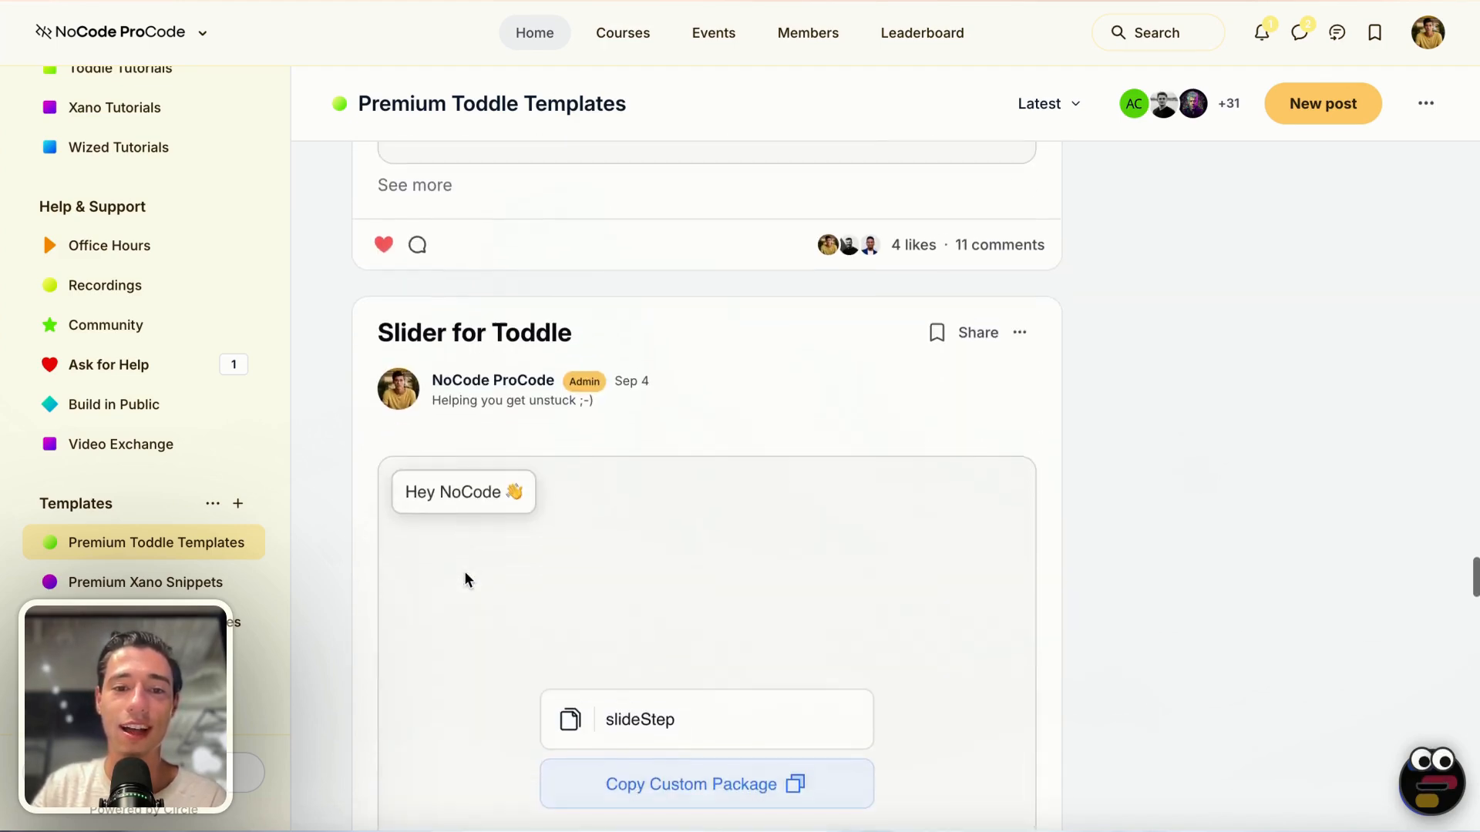
scroll(465, 578, "down", 10)
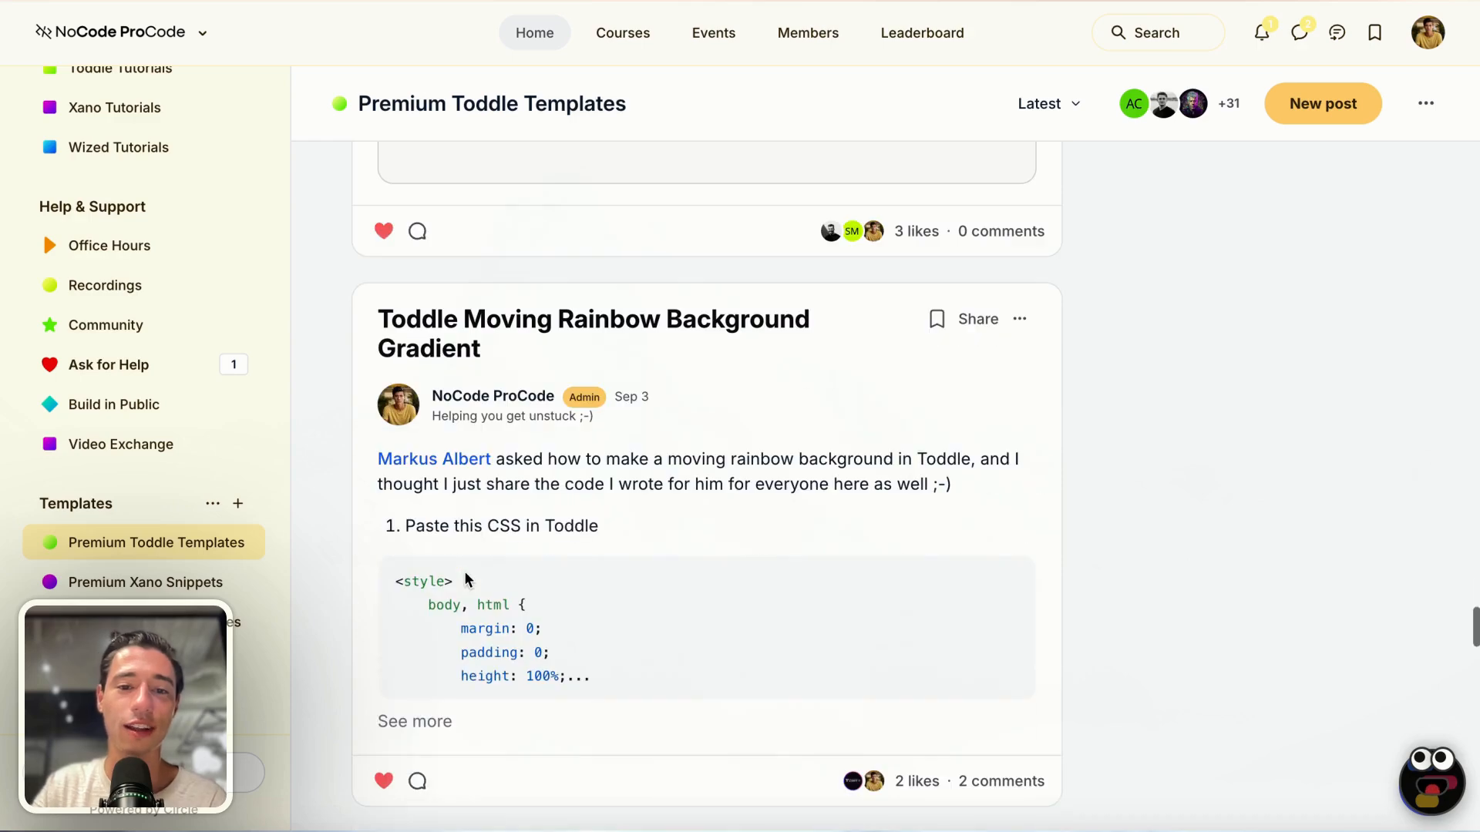
scroll(464, 571, "down", 12)
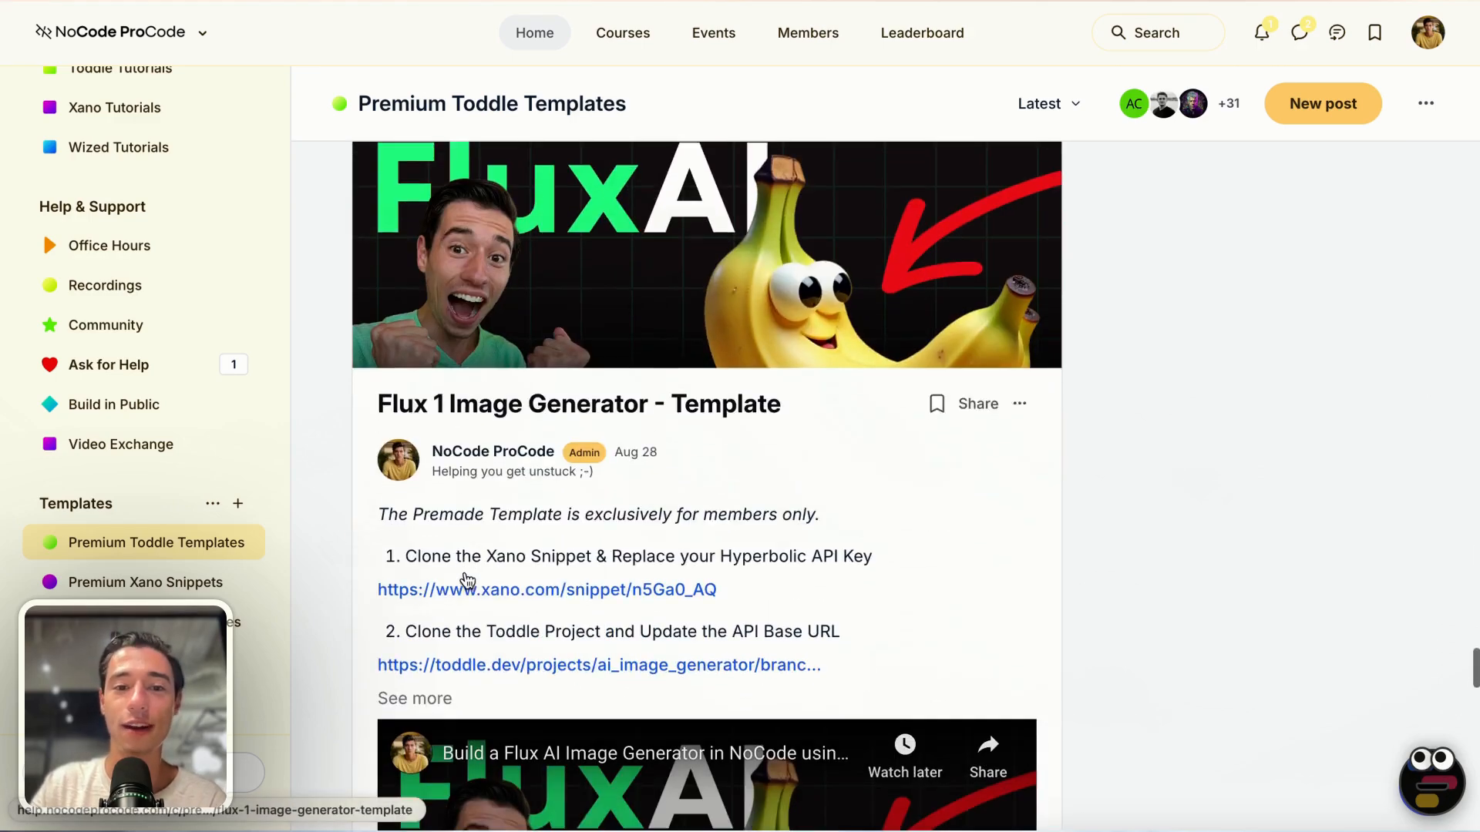
scroll(466, 579, "down", 13)
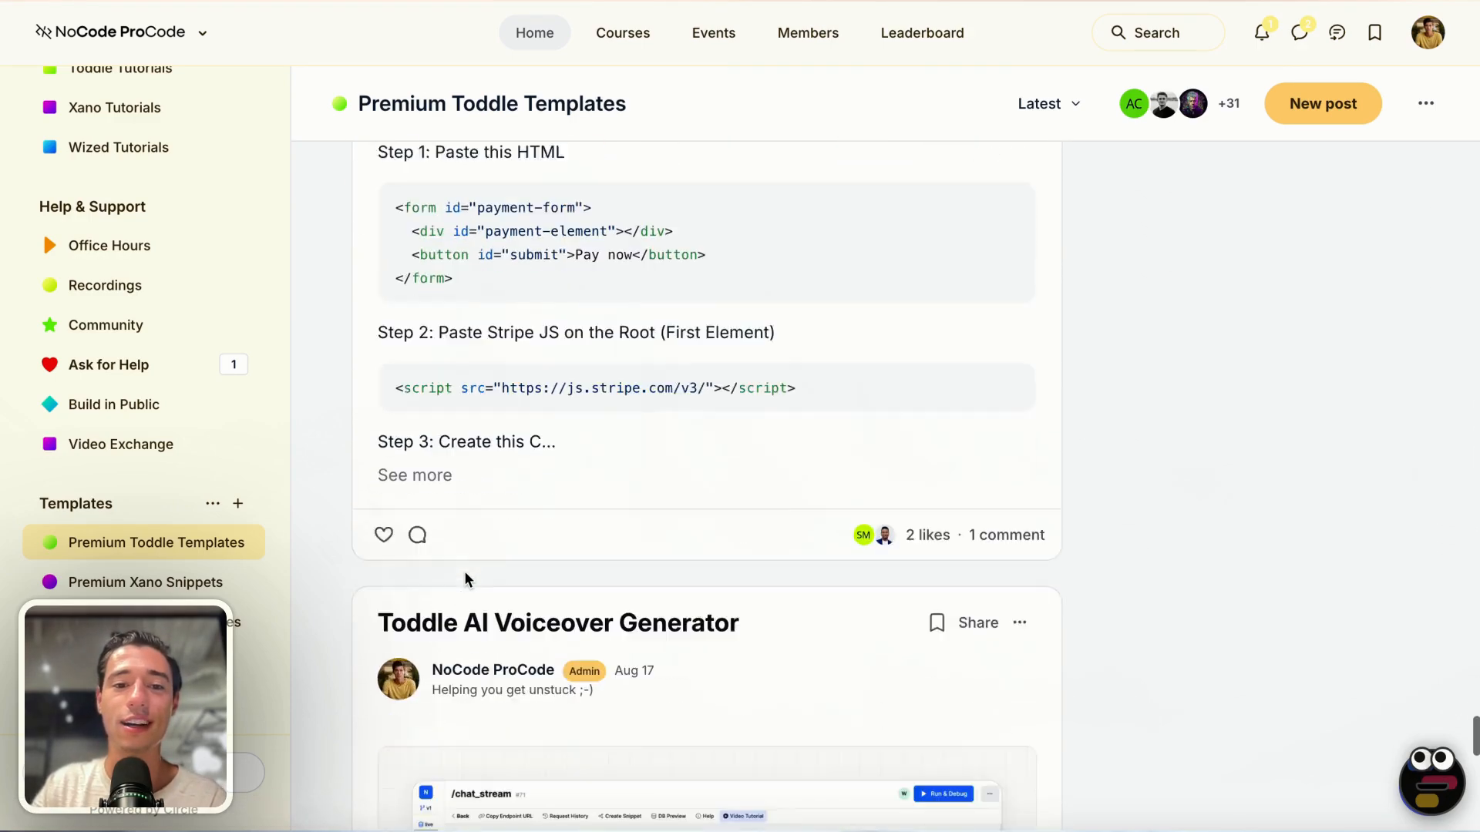
scroll(464, 571, "down", 10)
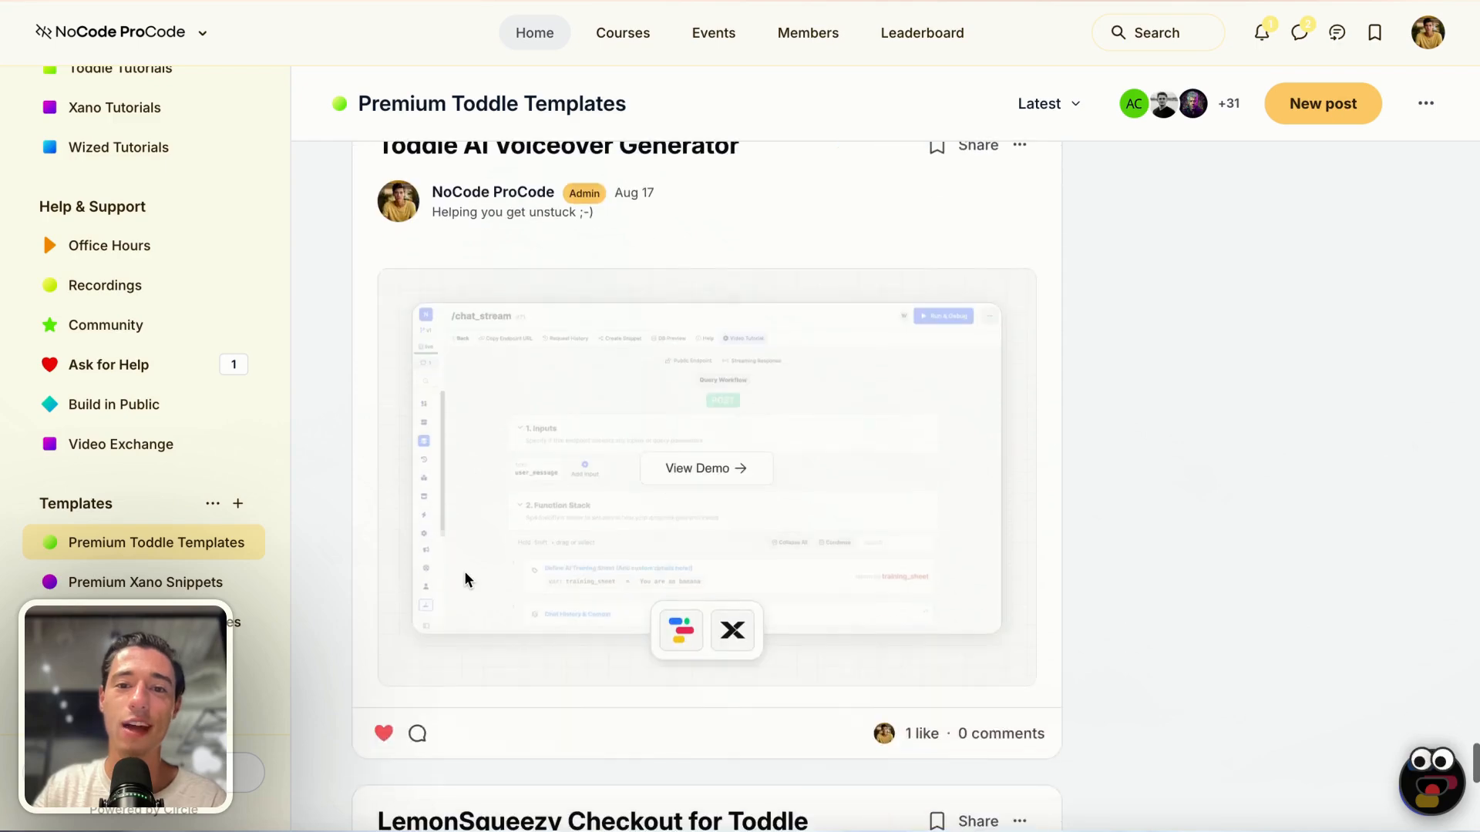
scroll(464, 571, "down", 8)
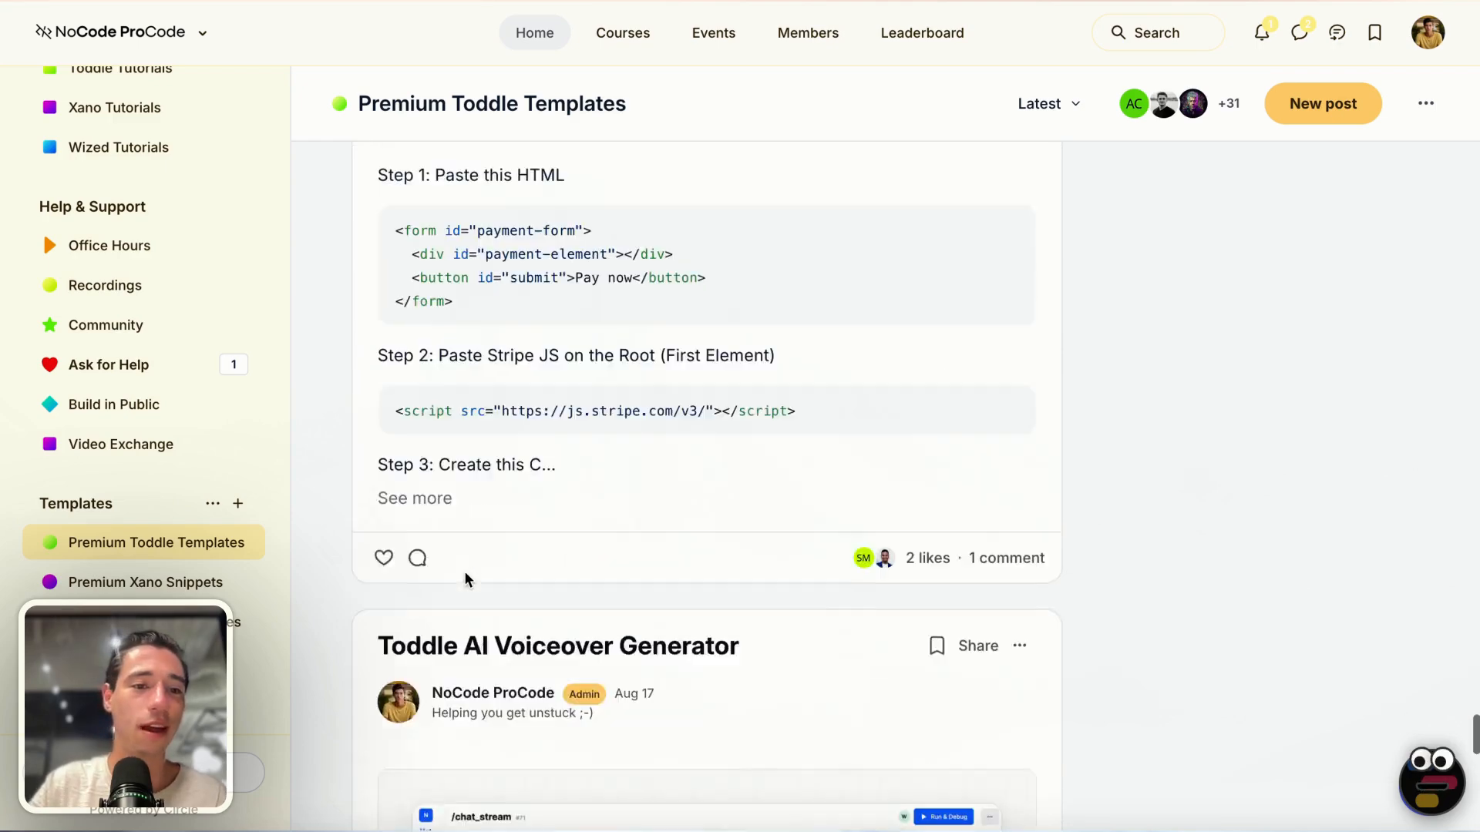
Step: Open the community's Office Hours space to view the next scheduled event
scroll(464, 571, "up", 2)
left_click(175, 247)
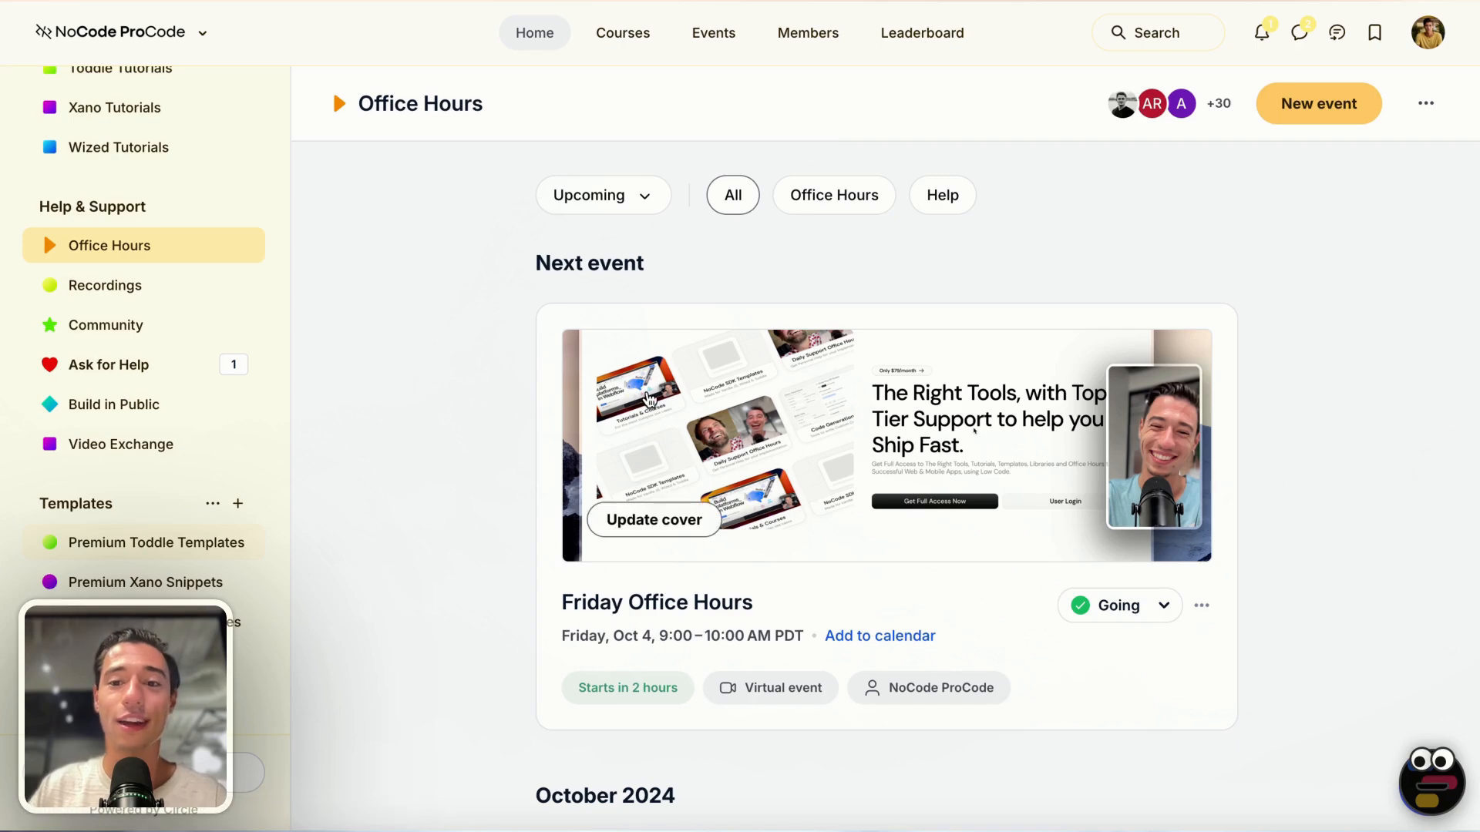
Step: Return to the NoCode ProCode landing page by searching for it from a new browser tab
mouse_move(2, 447)
left_click(63, 373)
type("ne")
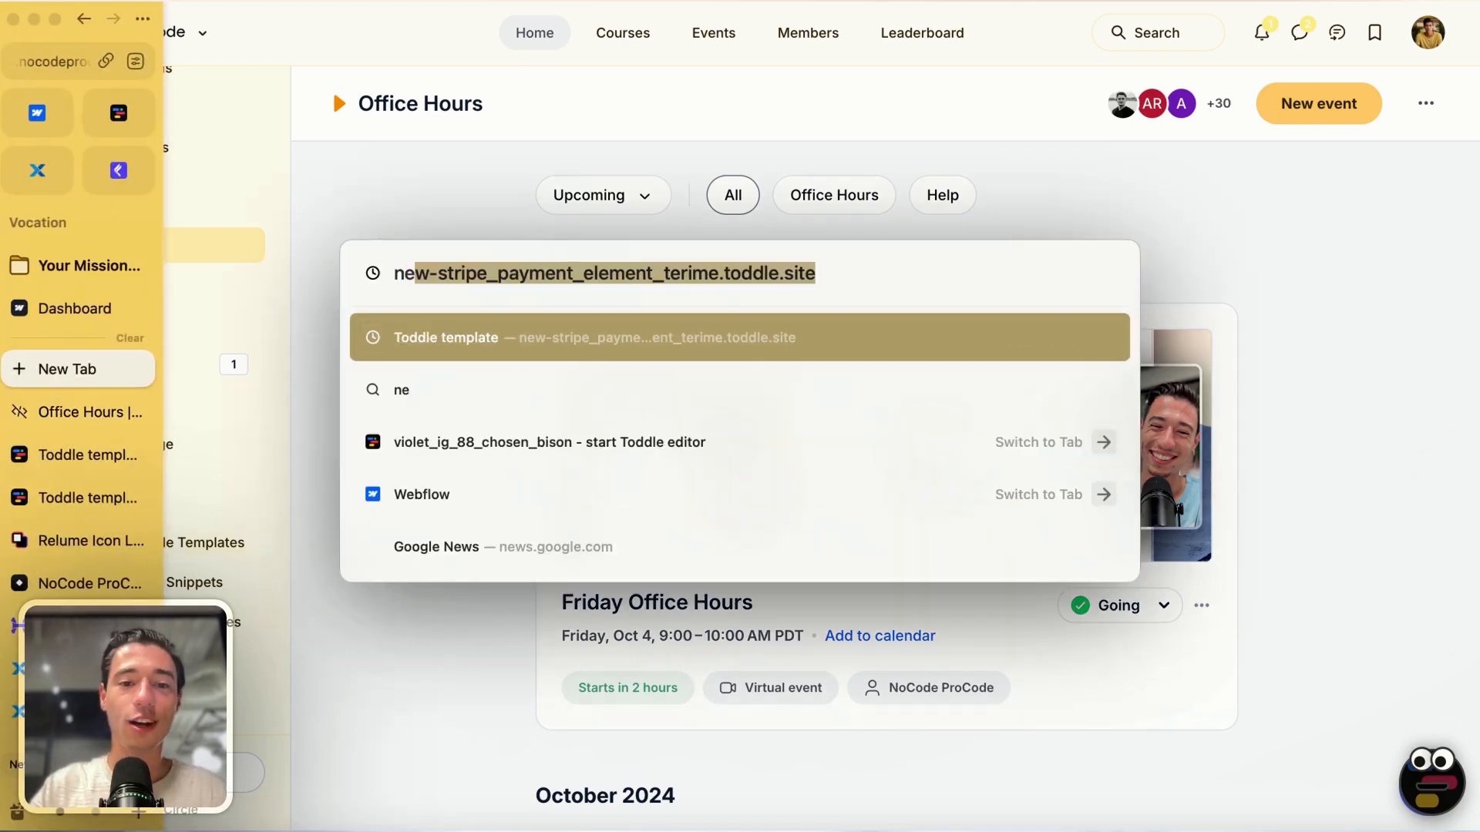
key("BackSpace")
key("BackSpace")
type("o")
key("Return")
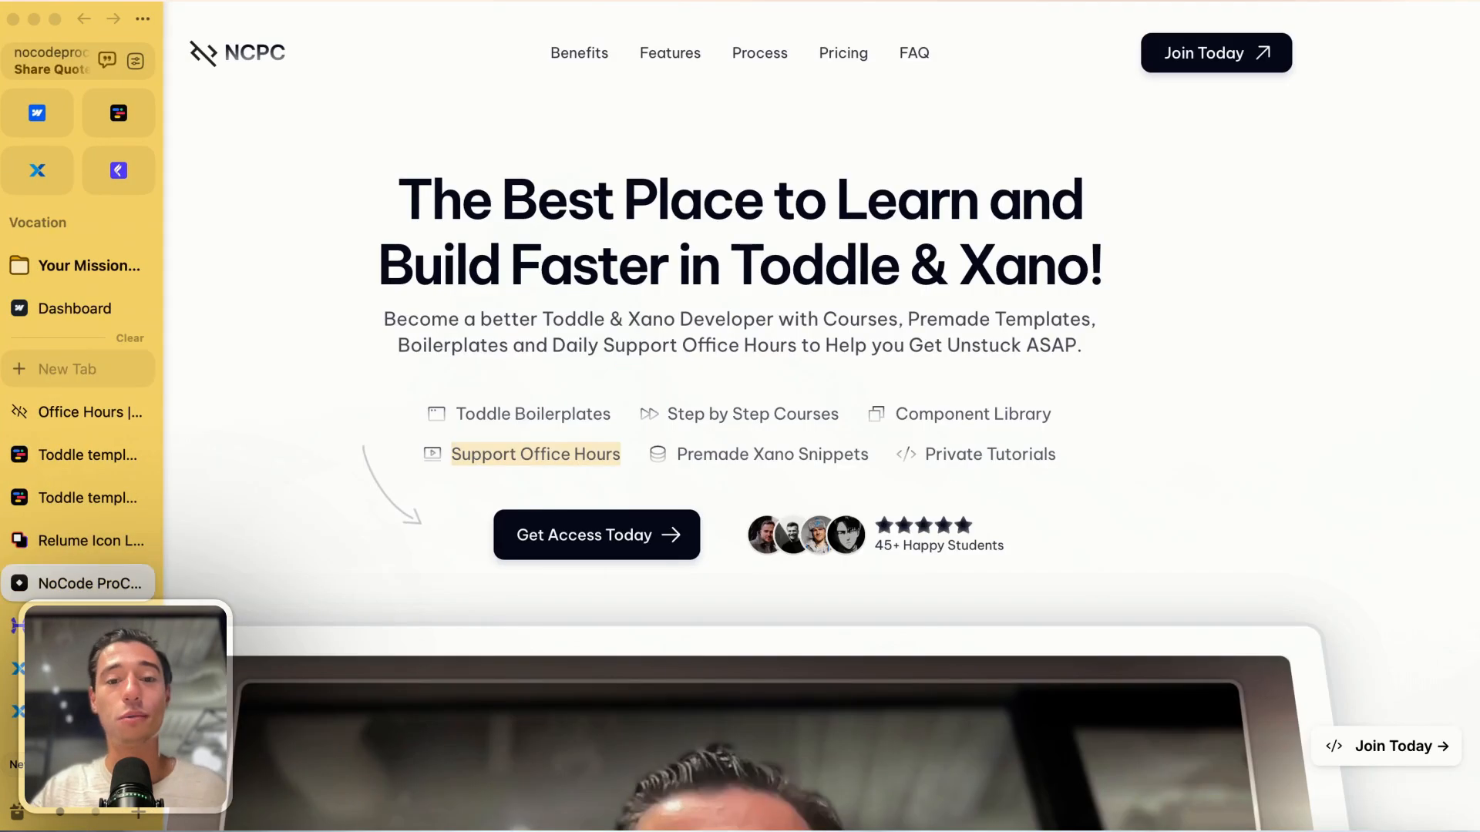